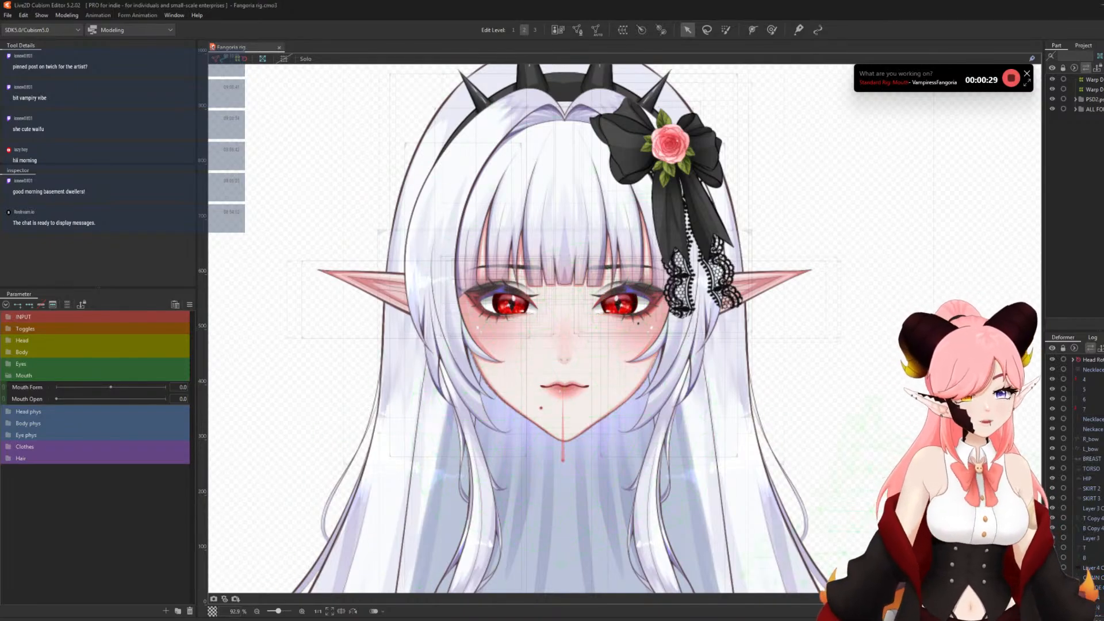
- Expand the head rotation's deformer hierarchy through Head and Face to the mouth, and select the T_LINE mesh of the CLOSE_MOUTH part
click(1072, 359)
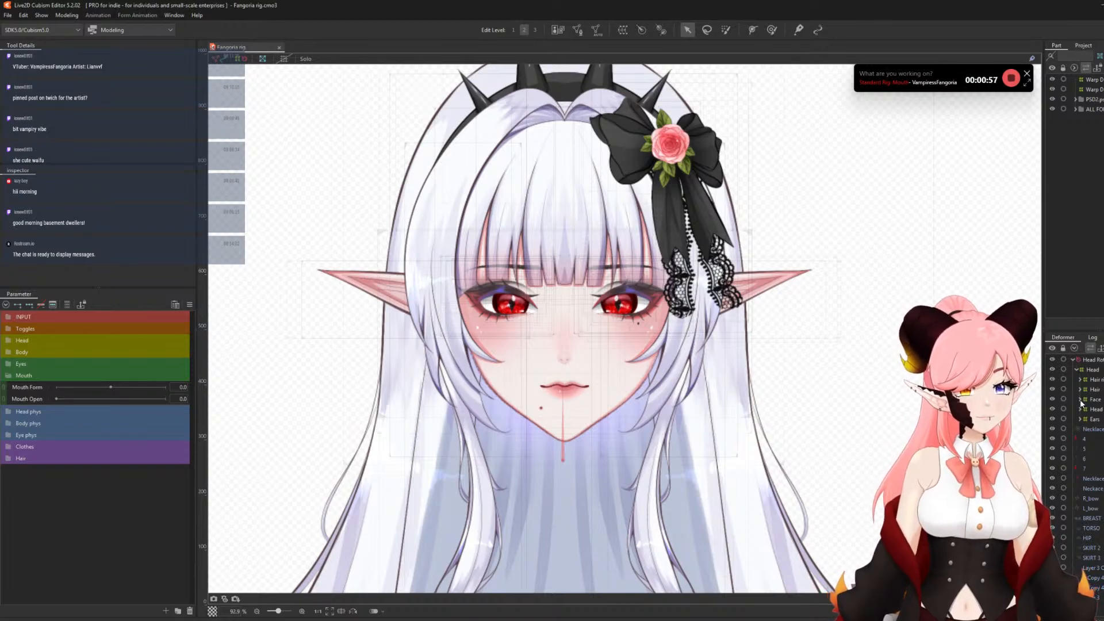
click(1080, 399)
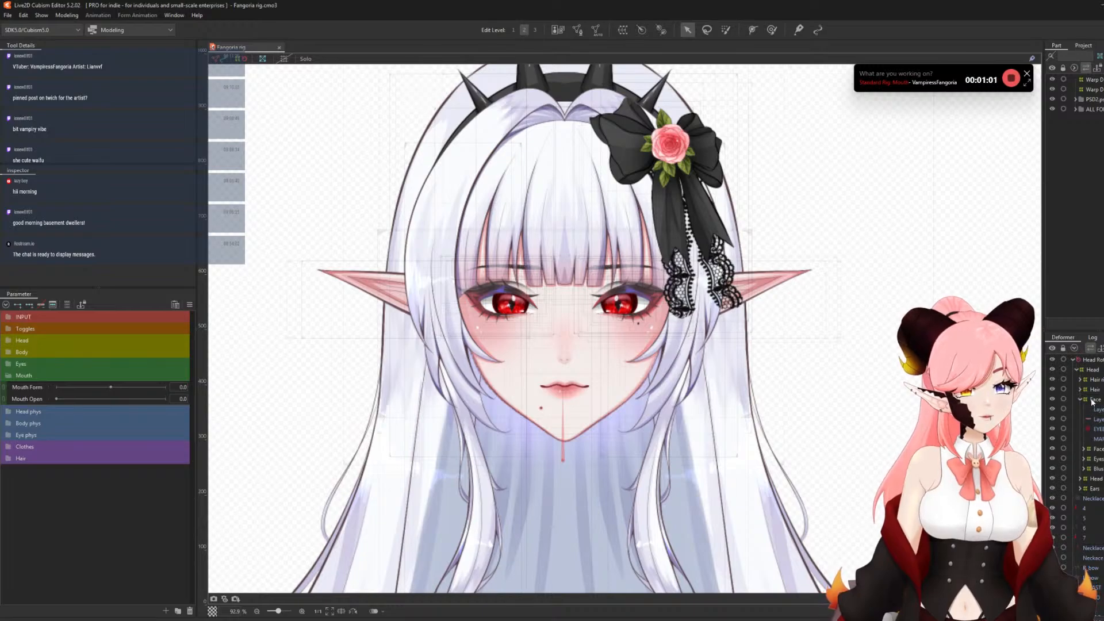
click(1084, 449)
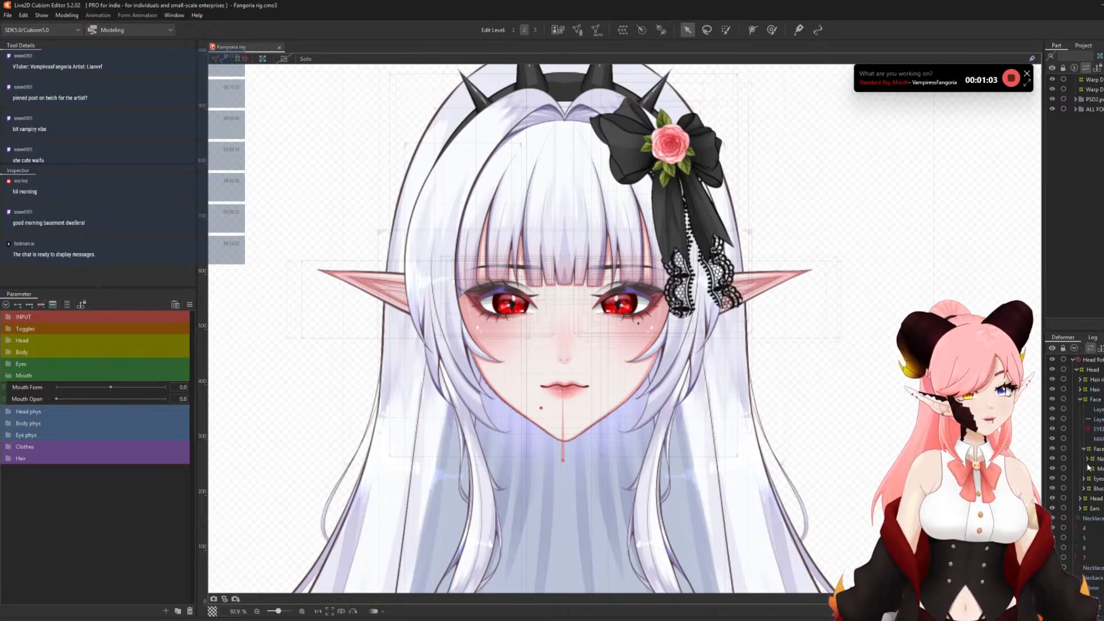
click(1088, 469)
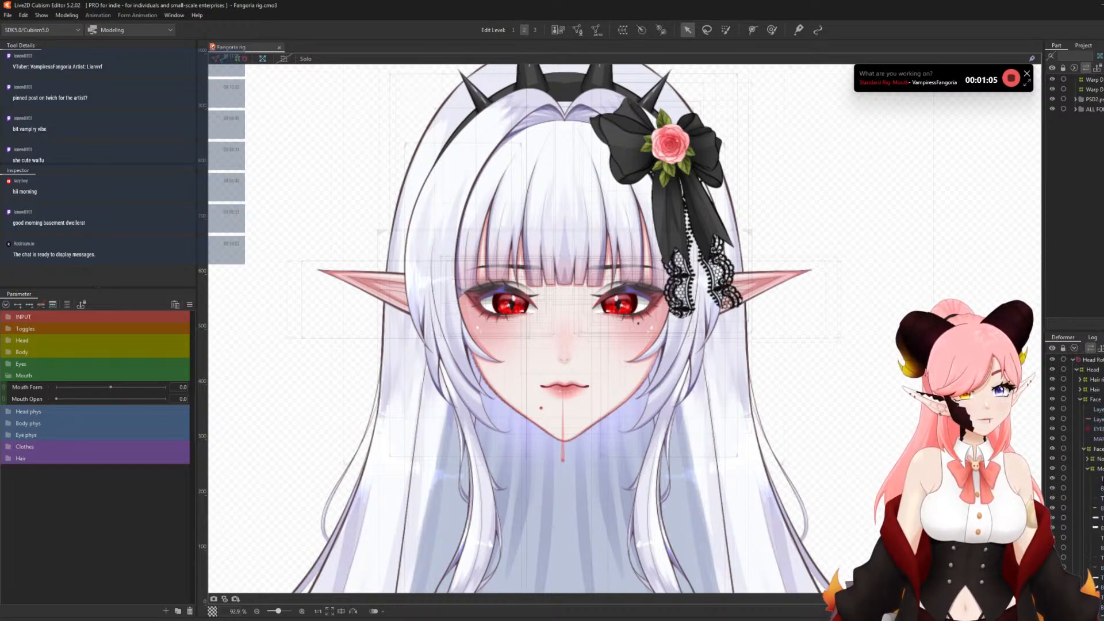
scroll(1088, 469, down, 1)
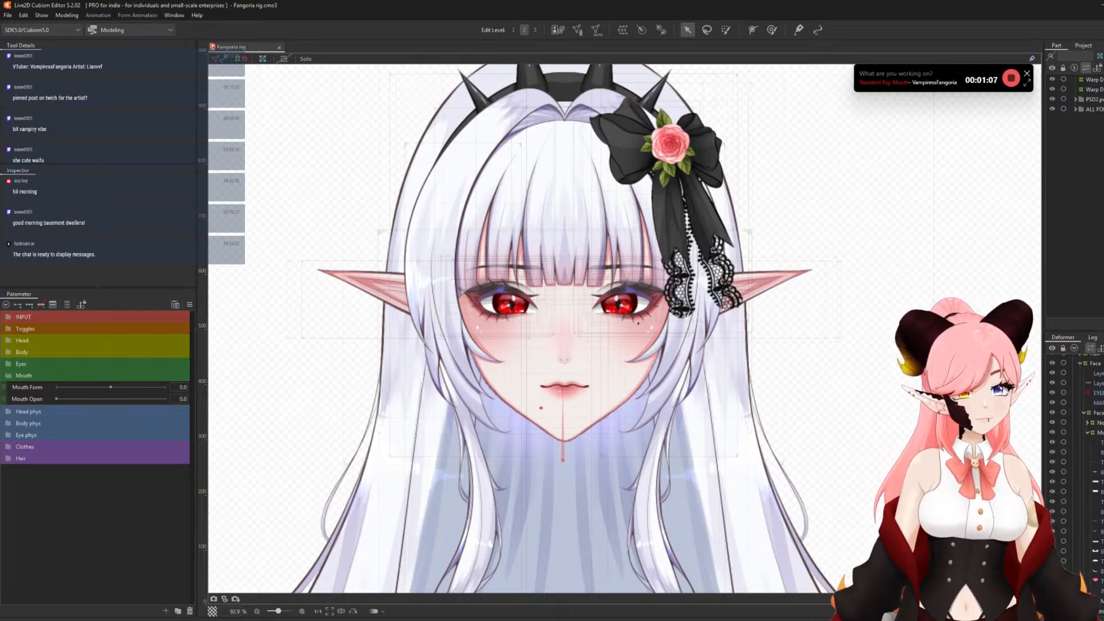
click(1089, 501)
click(1093, 511)
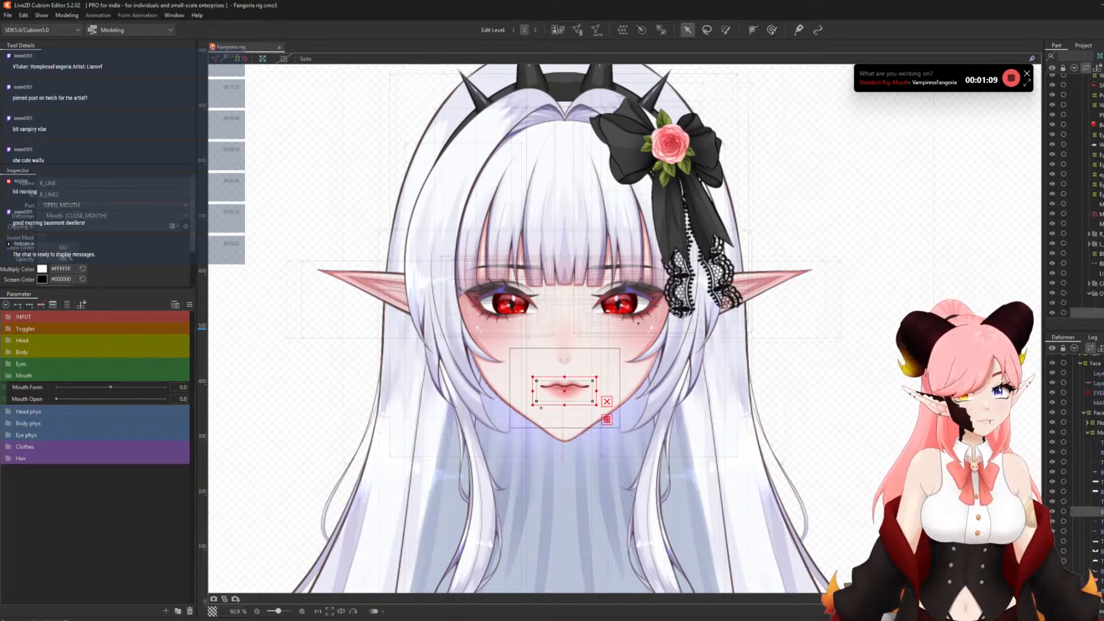
click(543, 382)
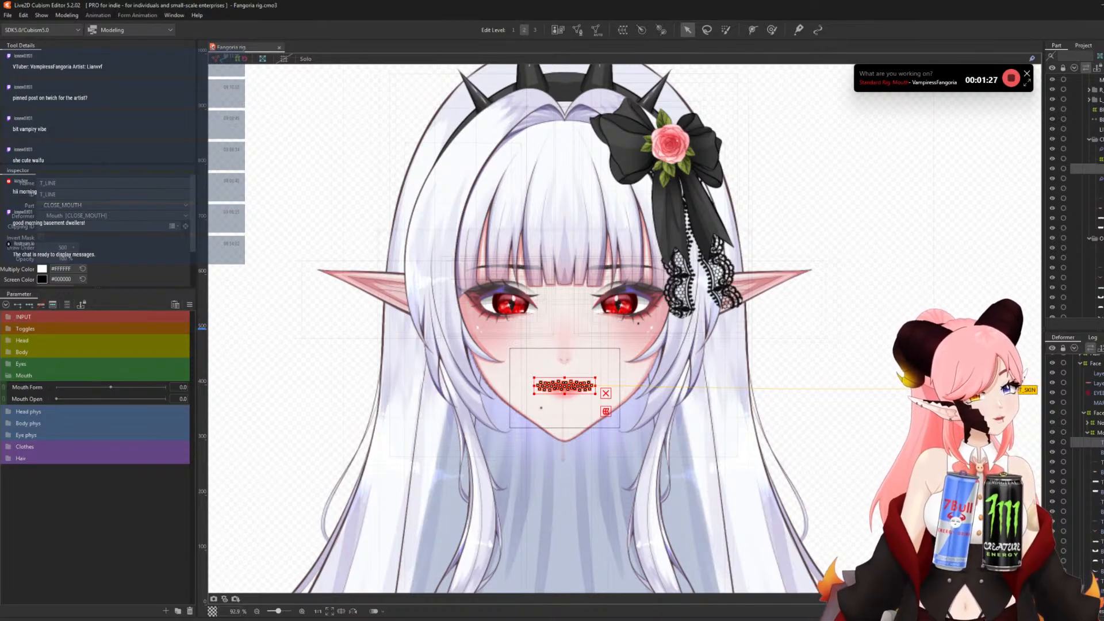
- Add the T_SKIN mesh to the selected T_LINE mesh and glue the two together along the closed mouth line
scroll(1087, 193, down, 2)
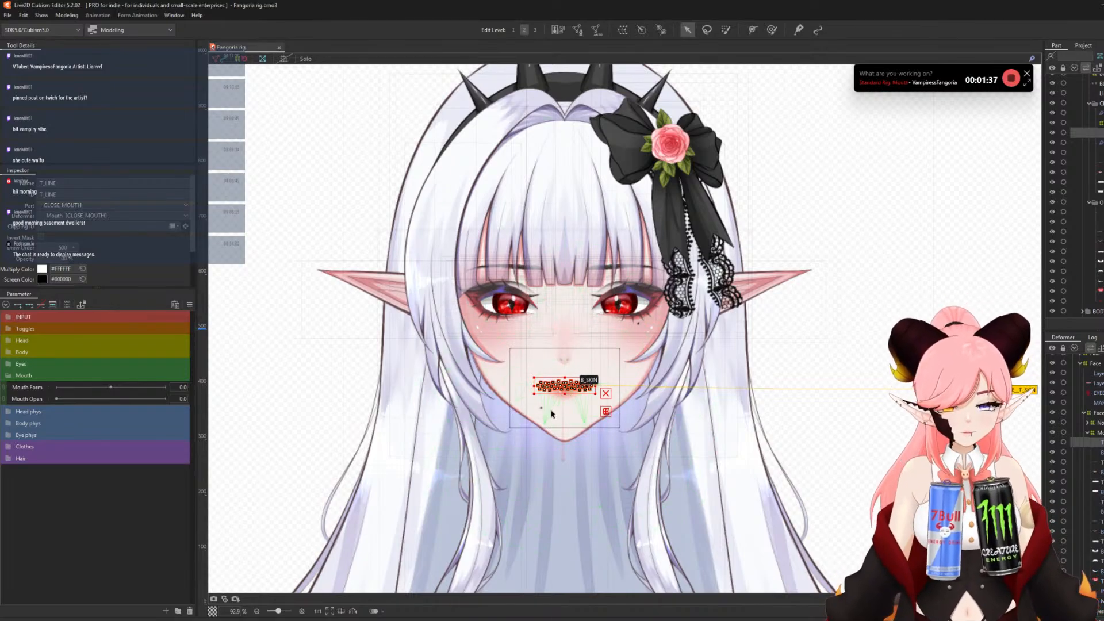
scroll(570, 382, up, 2)
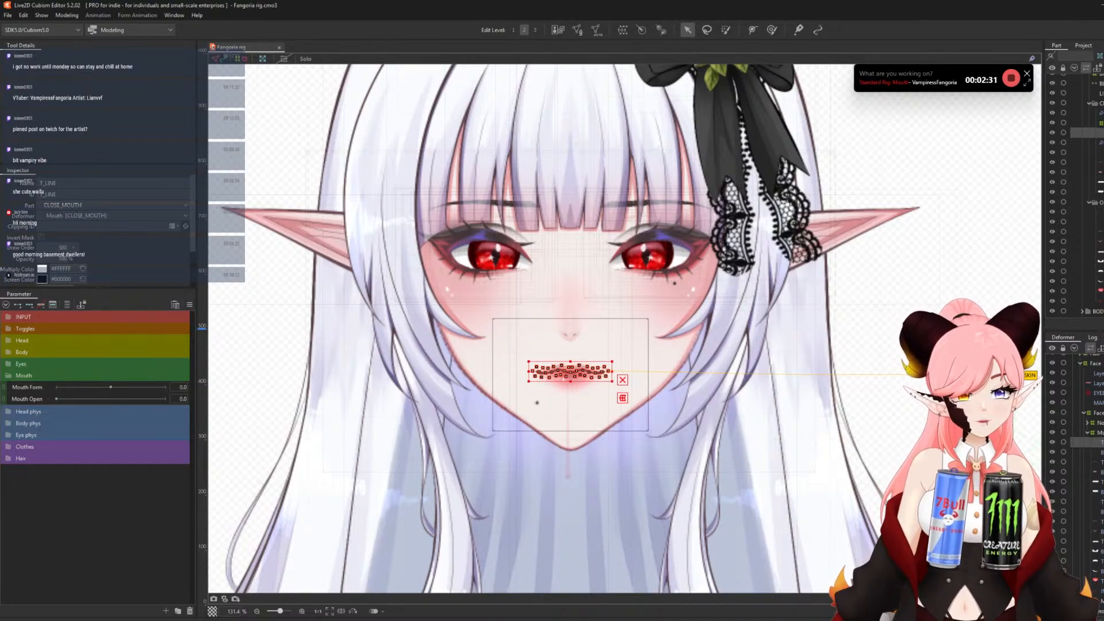
scroll(618, 372, up, 3)
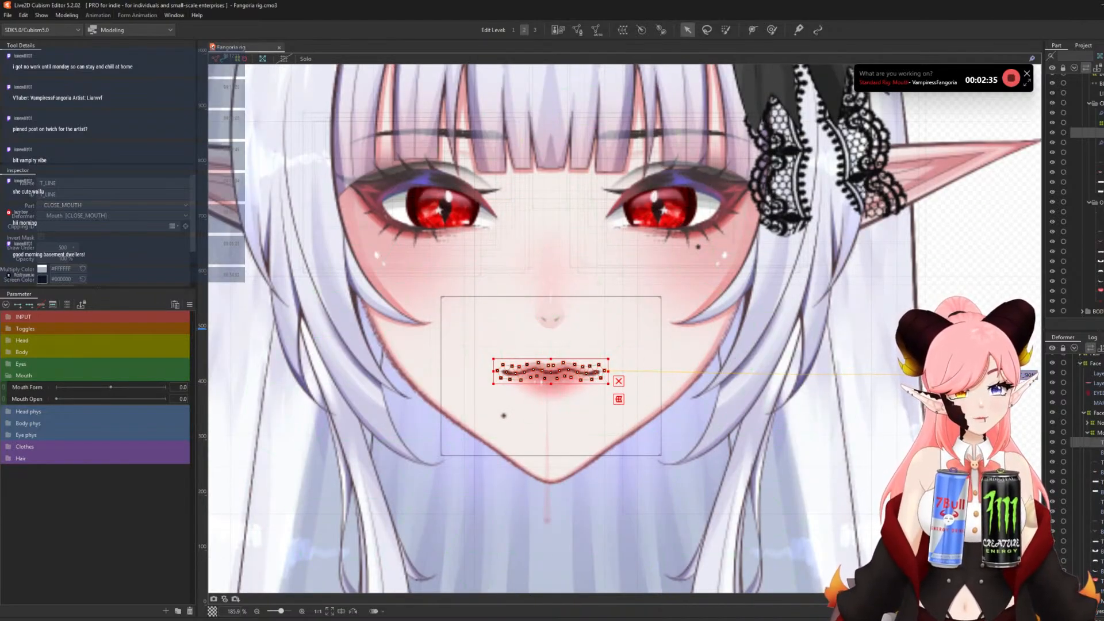
click(1027, 375)
scroll(555, 386, up, 3)
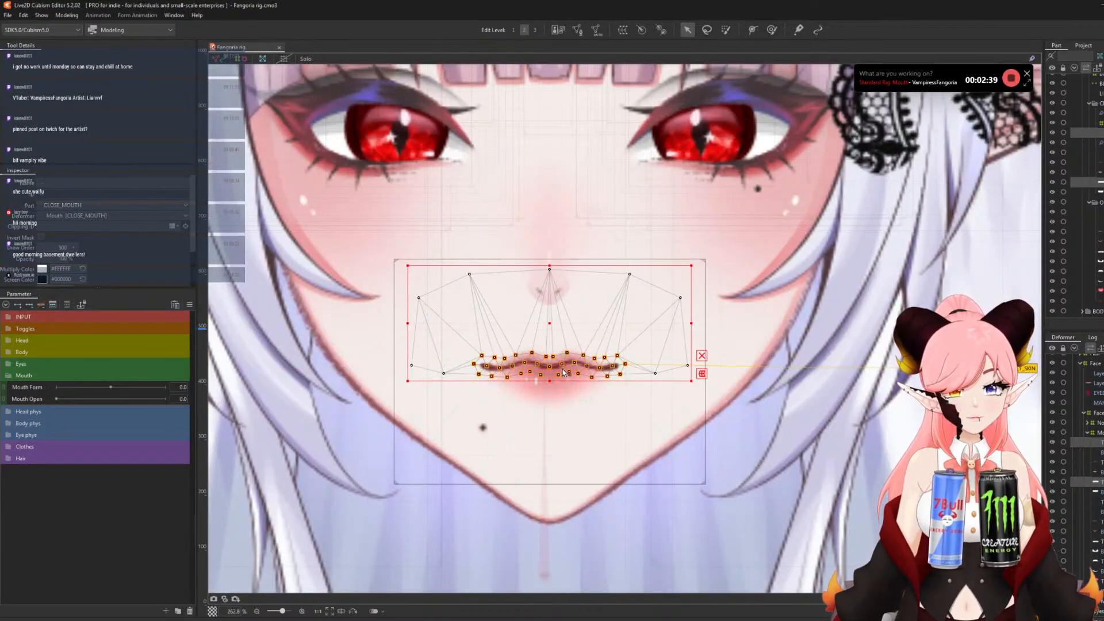
scroll(555, 368, up, 3)
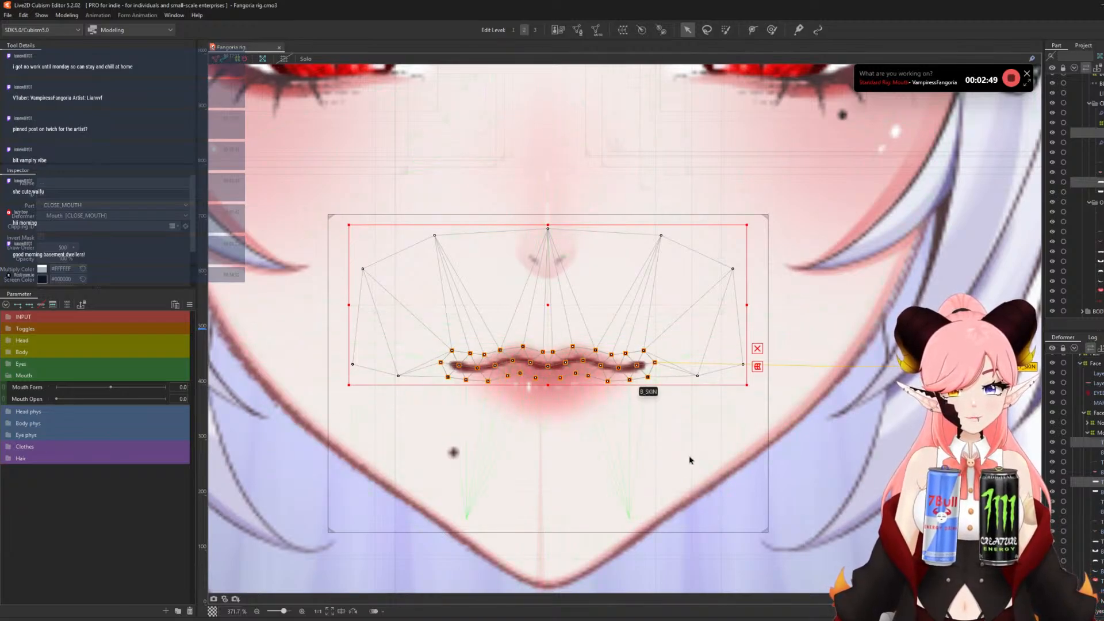
click(799, 30)
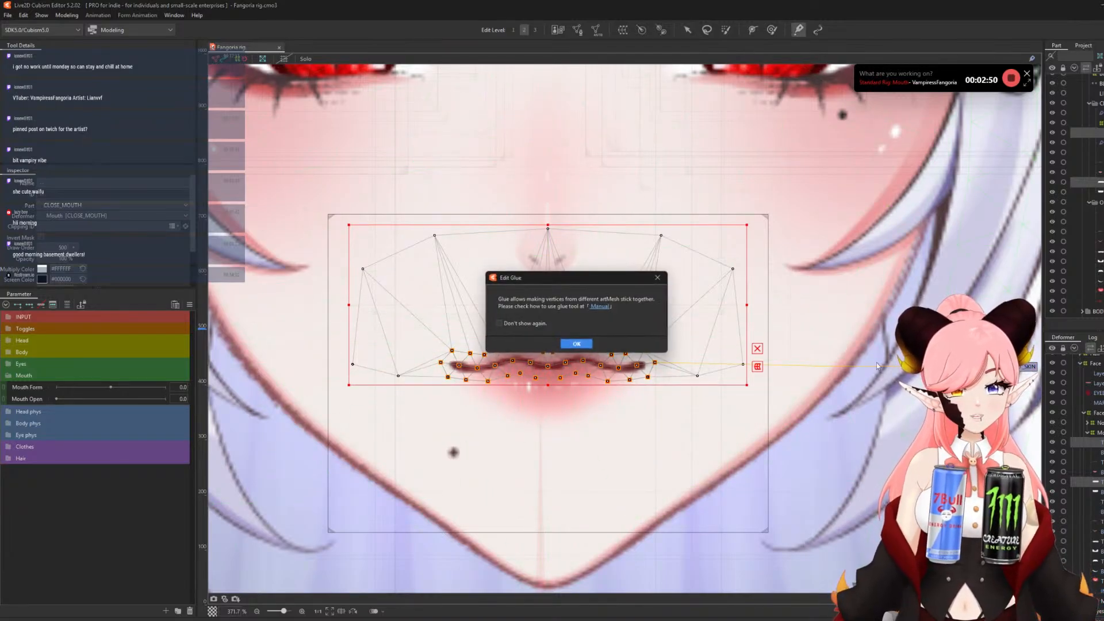
click(579, 345)
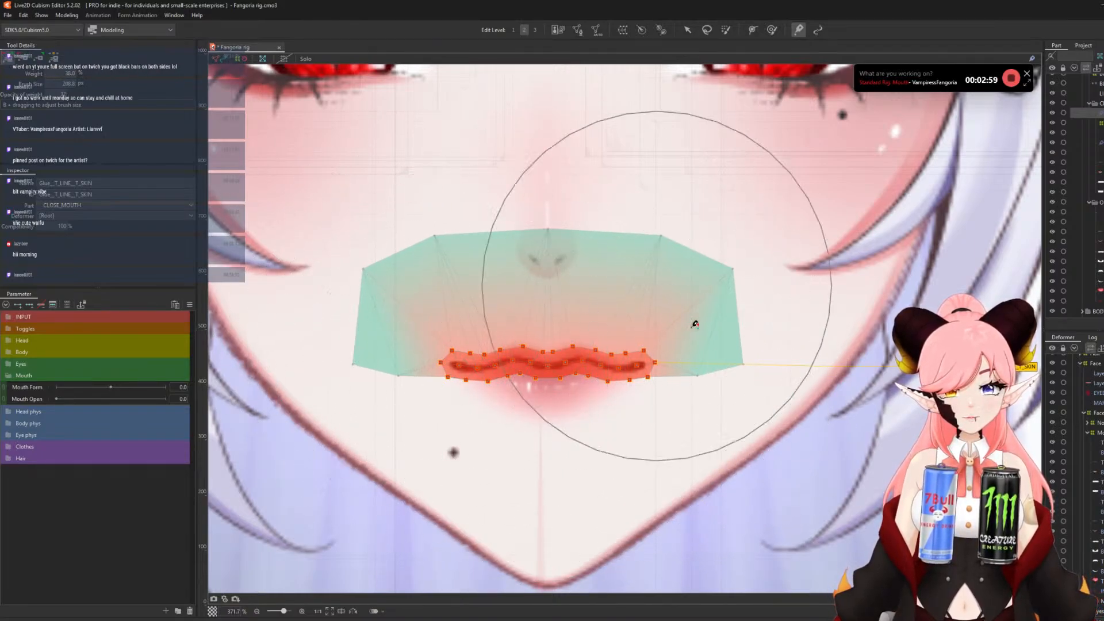
- Create a seven-point deform path on the T_LINE mesh following the closed mouth's wave, with end points just beyond both corners
click(688, 29)
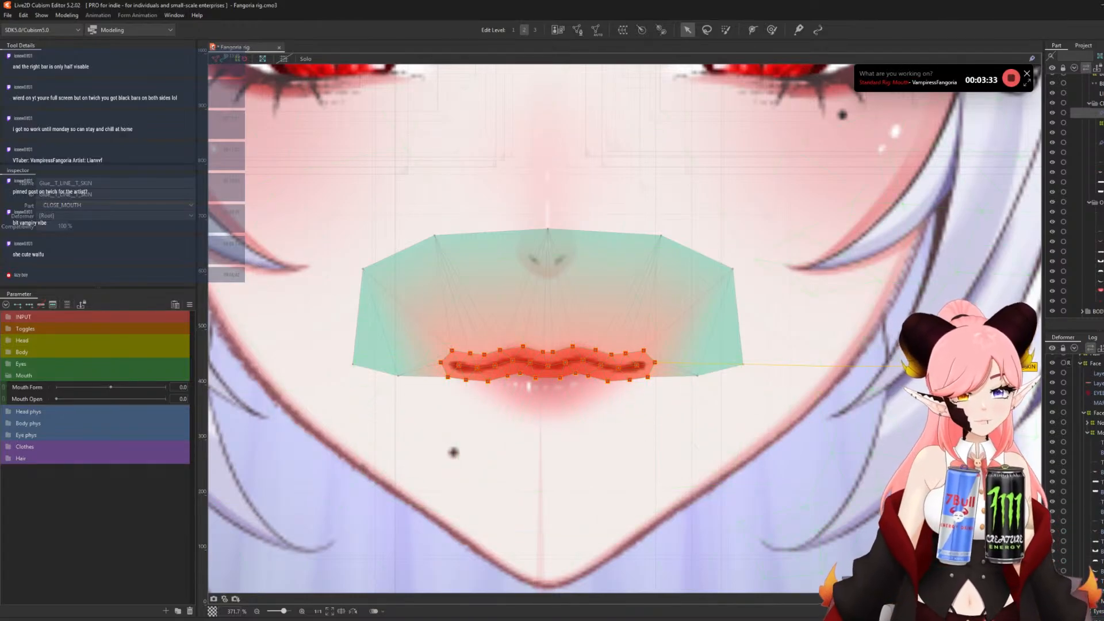
click(1090, 132)
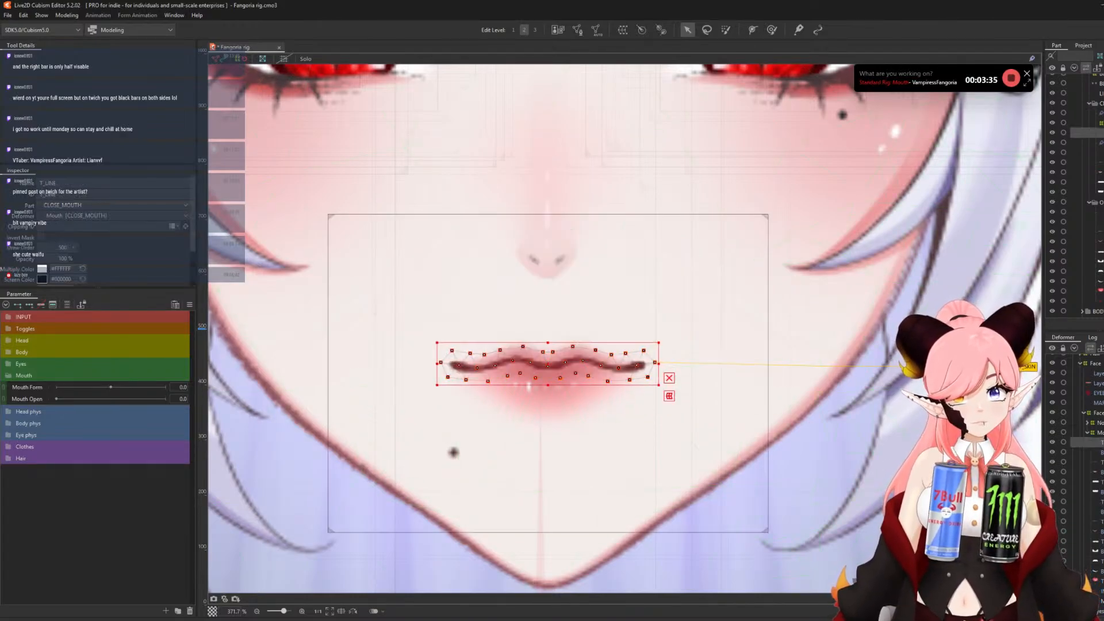
click(749, 29)
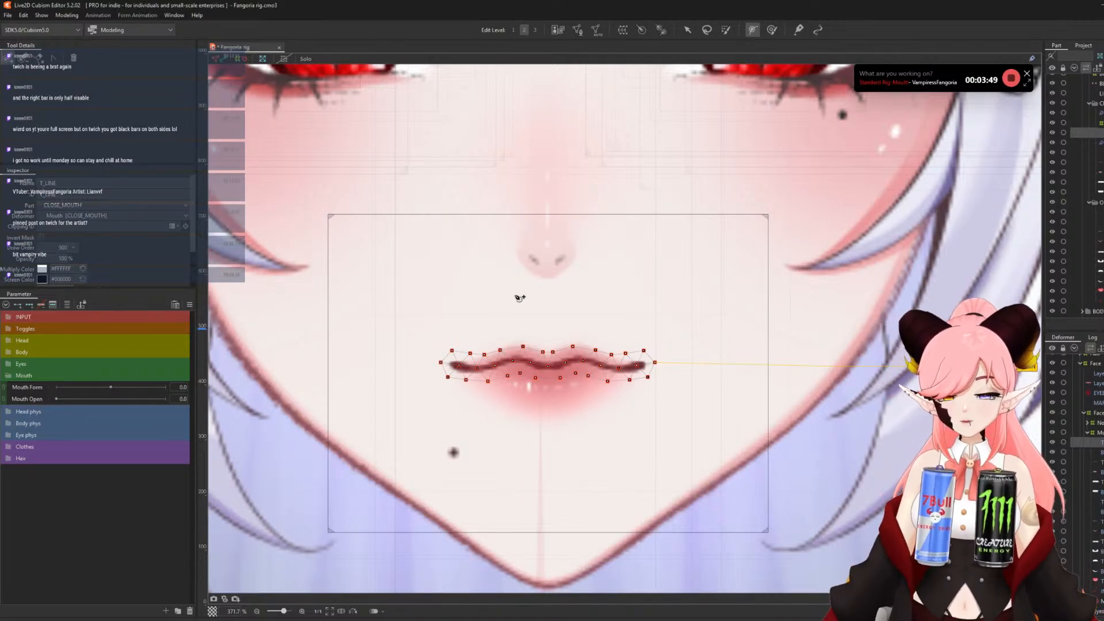
click(423, 361)
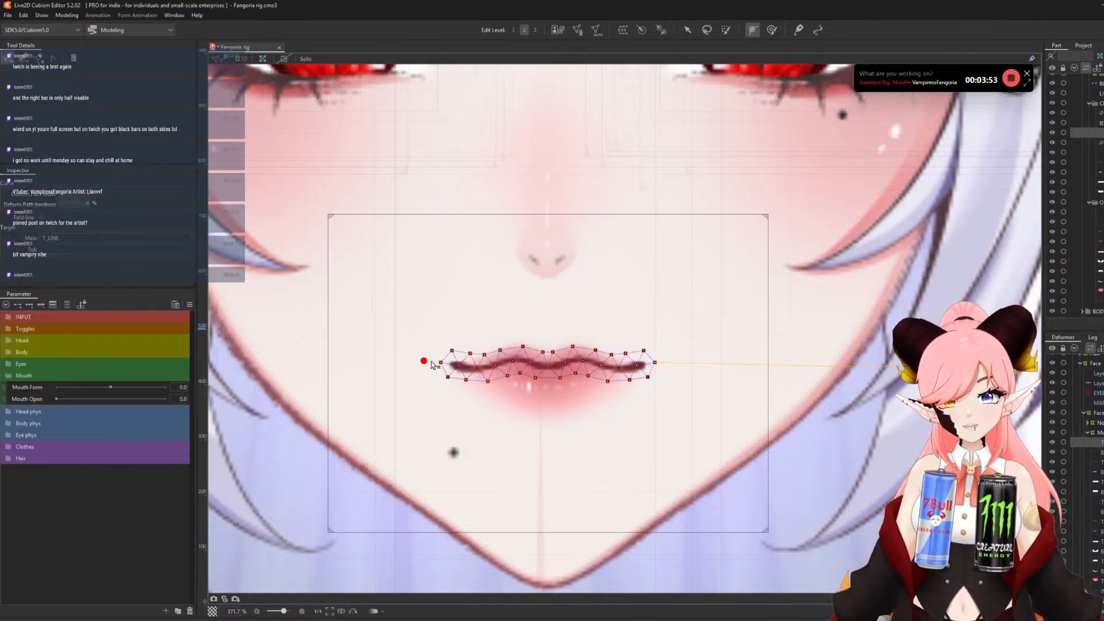
click(474, 368)
click(515, 362)
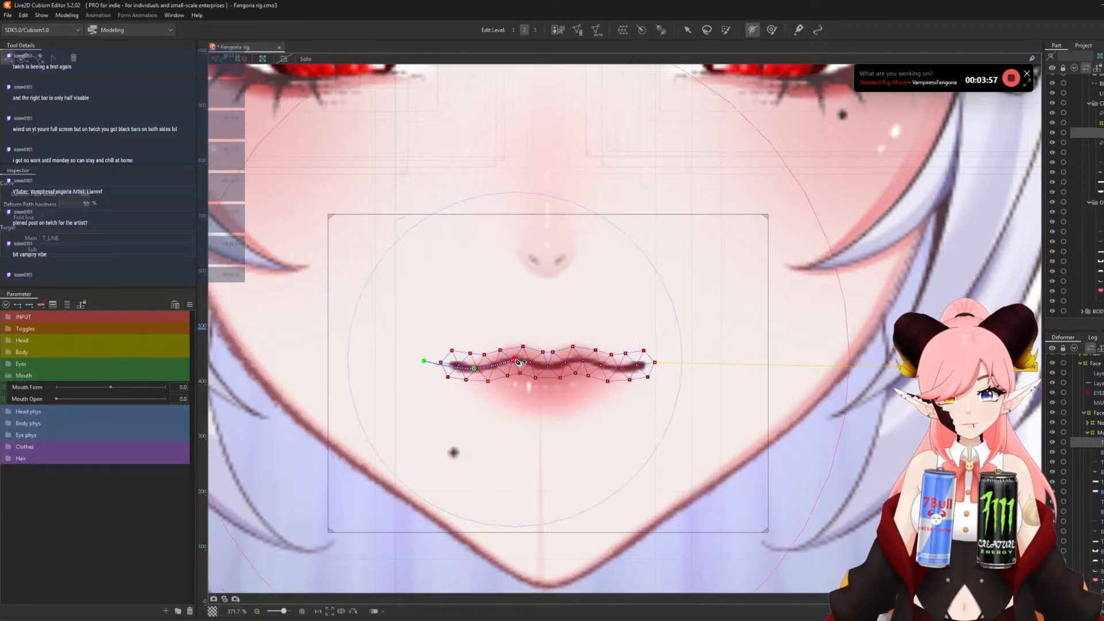
click(550, 367)
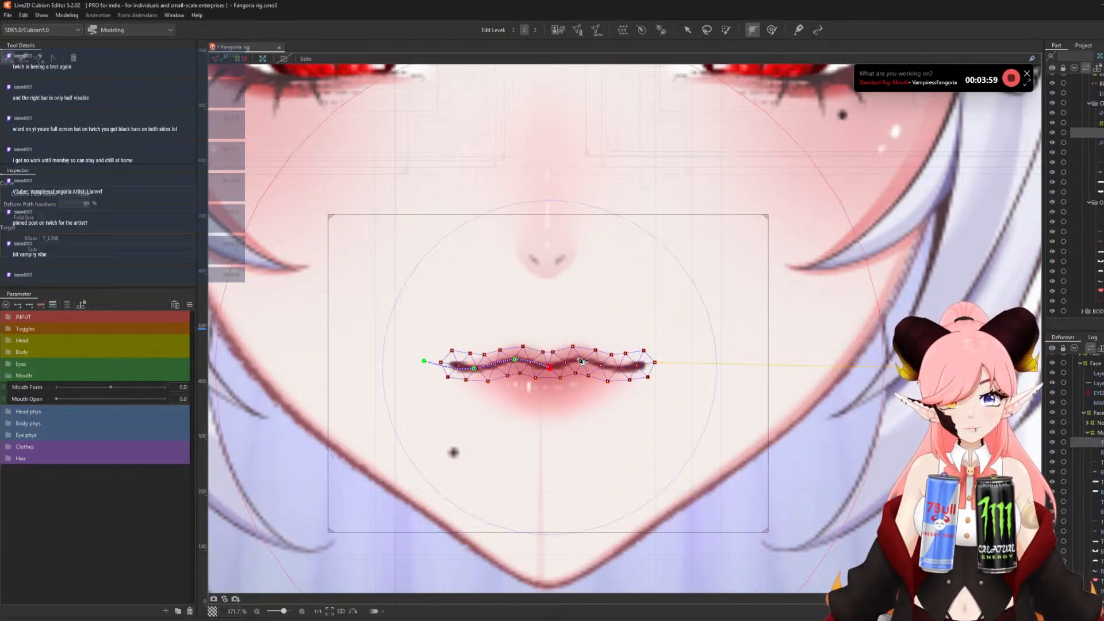
click(576, 359)
click(615, 370)
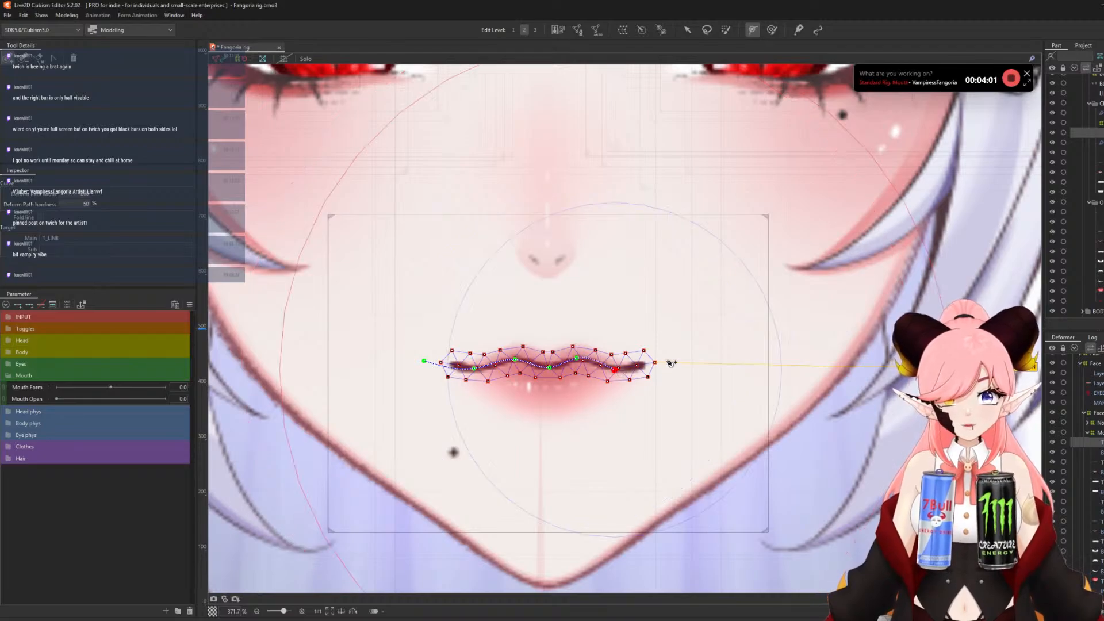
click(668, 360)
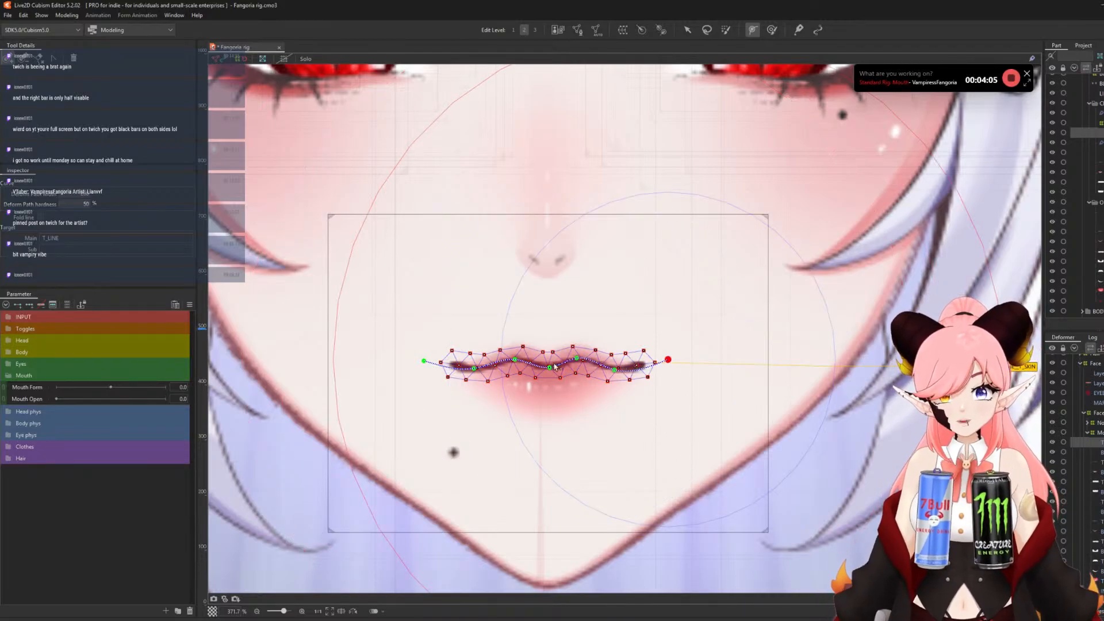
- Raise both end points of the T_LINE deform path slightly above the mouth corners, keeping the path open
click(425, 361)
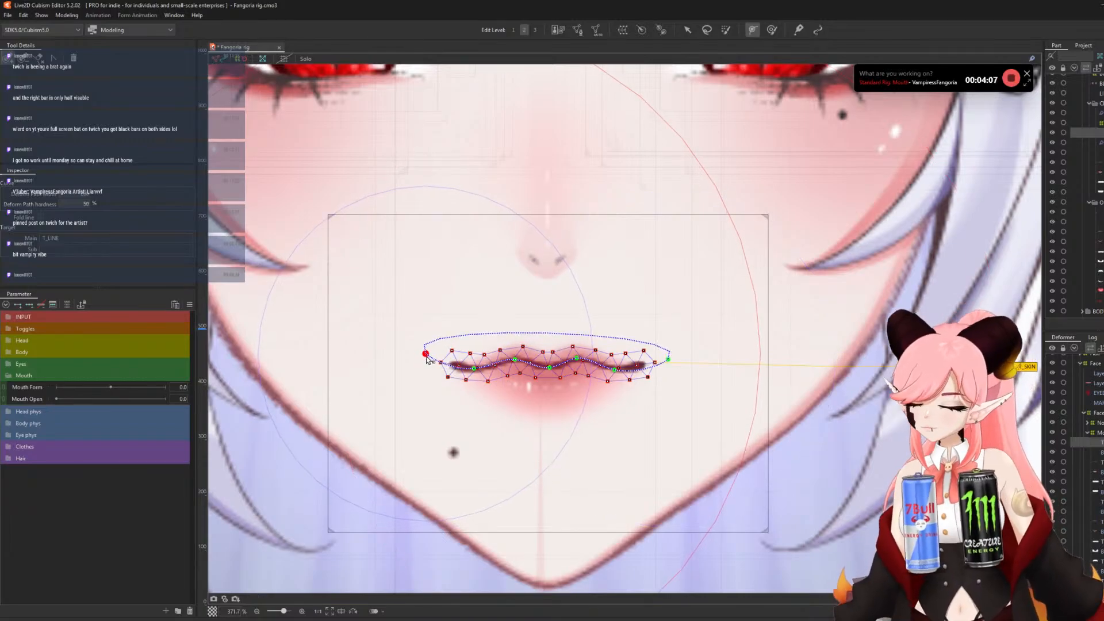
key(ctrl+z)
drag(668, 360, 666, 354)
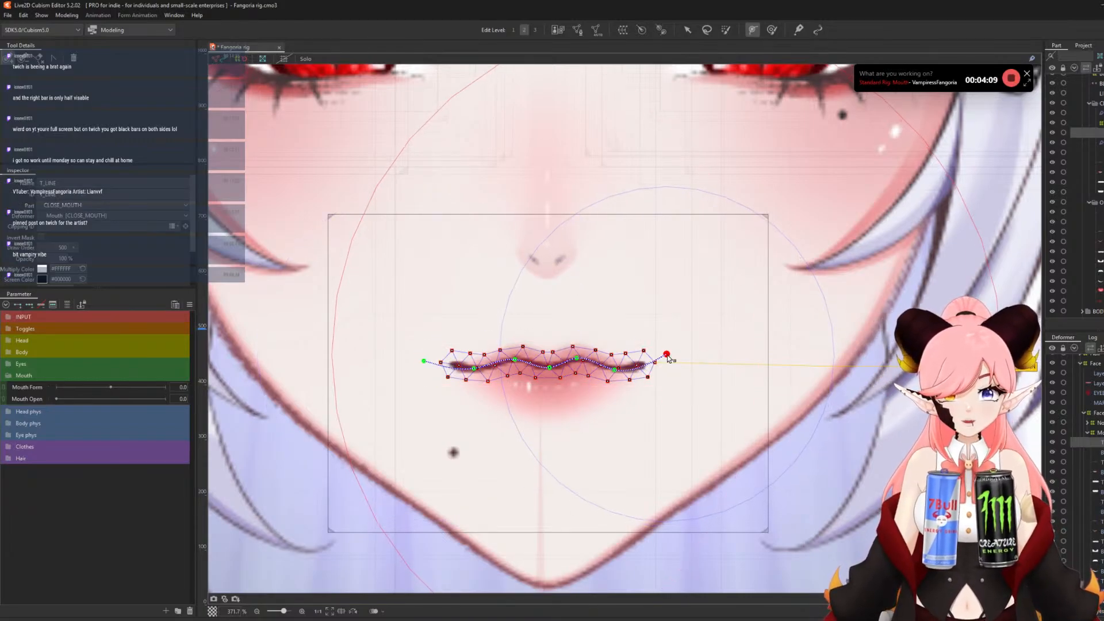
click(577, 358)
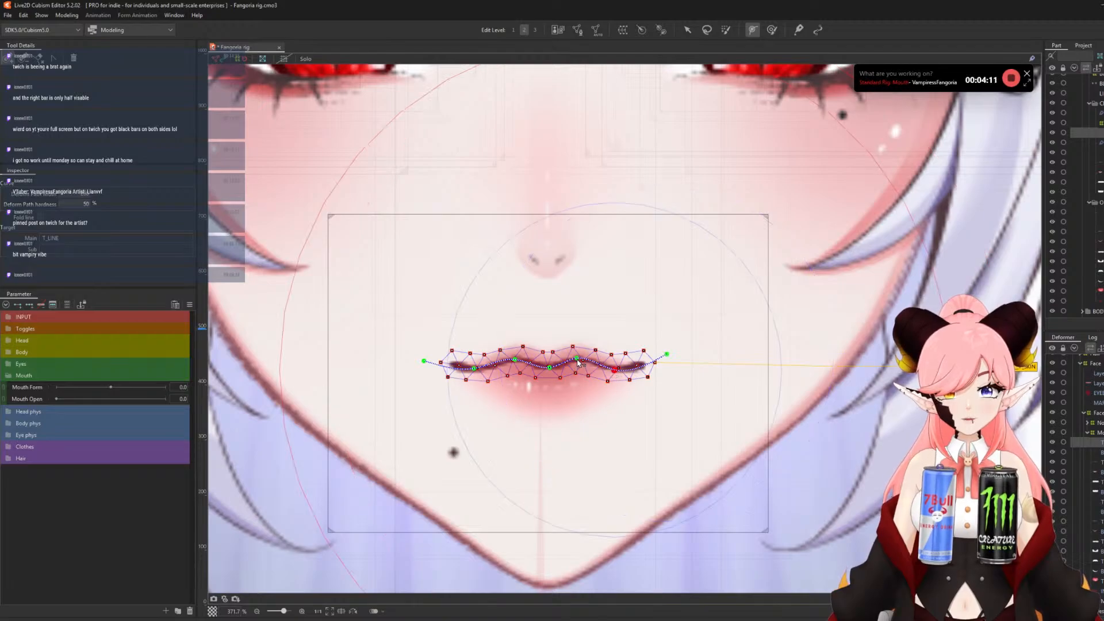
click(549, 367)
click(515, 360)
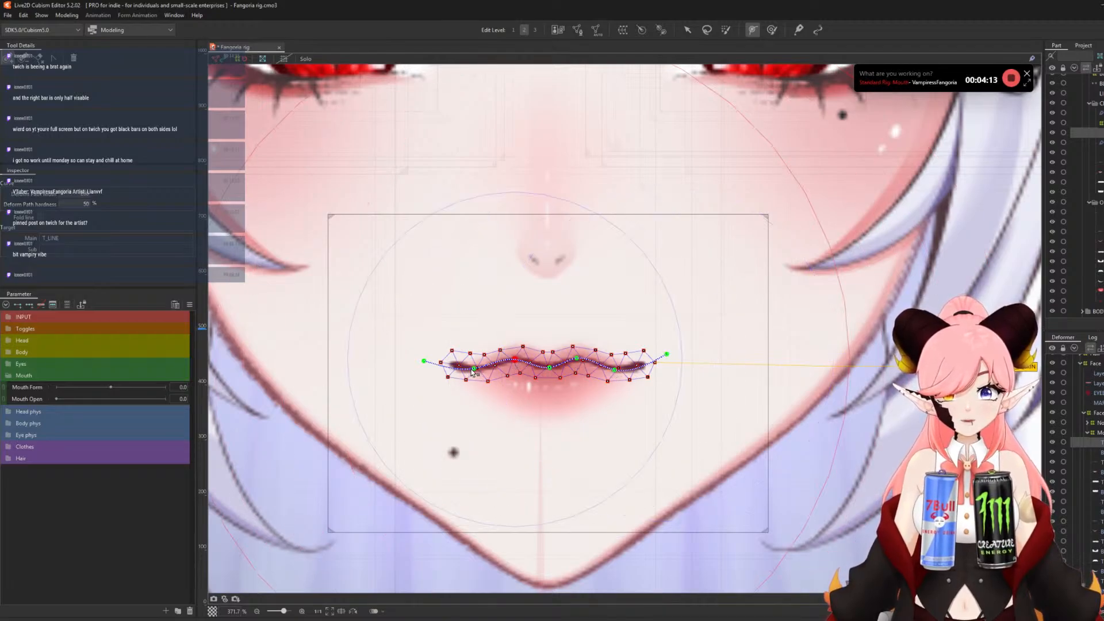
click(474, 369)
drag(424, 361, 428, 356)
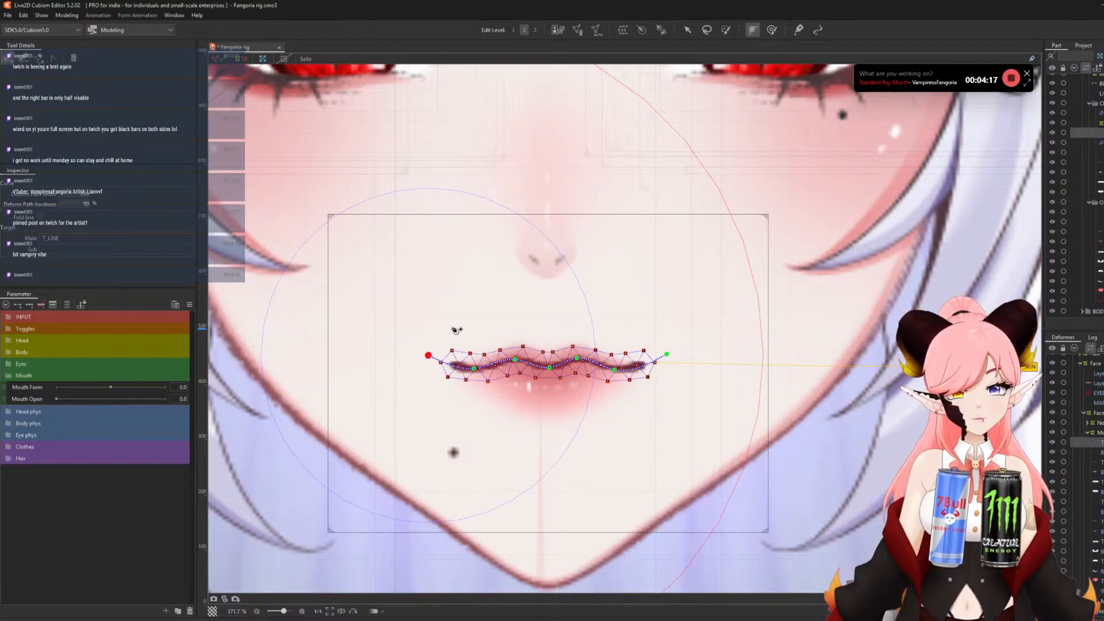
- Create a seven-point deform path on the CLOSE_MOUTH part's B_LINE mesh, tracing the lip wave with raised ends beyond both corners
click(687, 35)
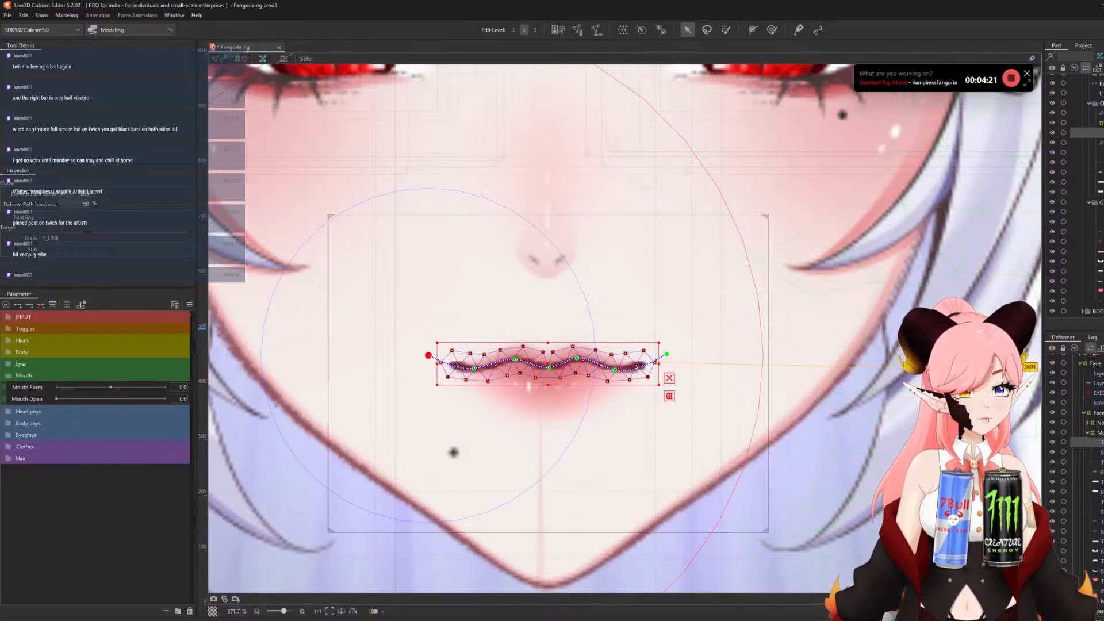
click(1095, 153)
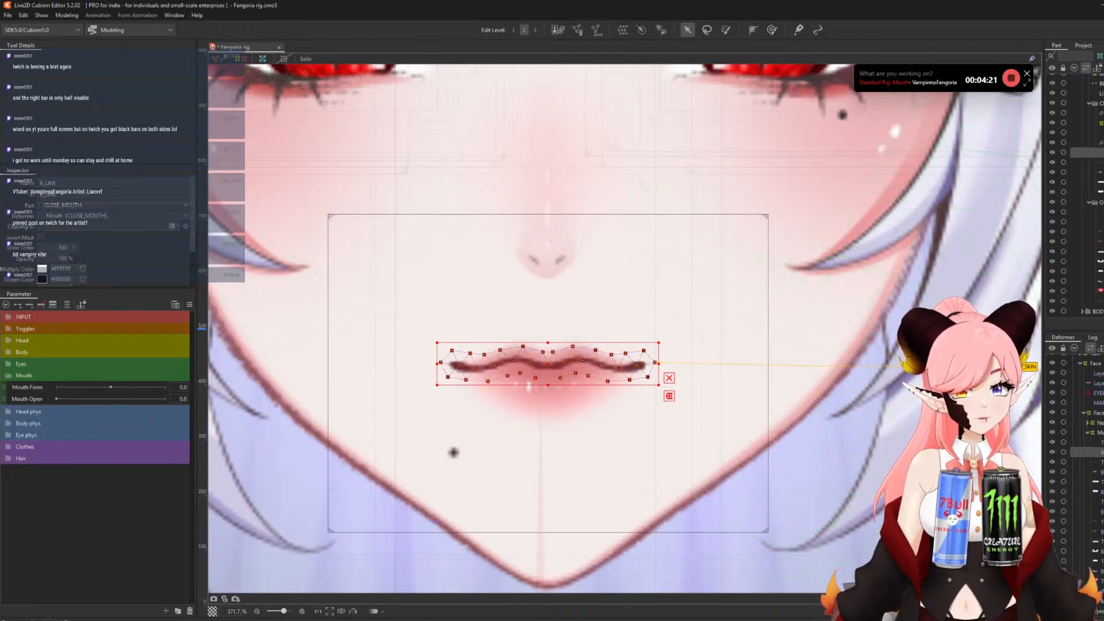
click(752, 32)
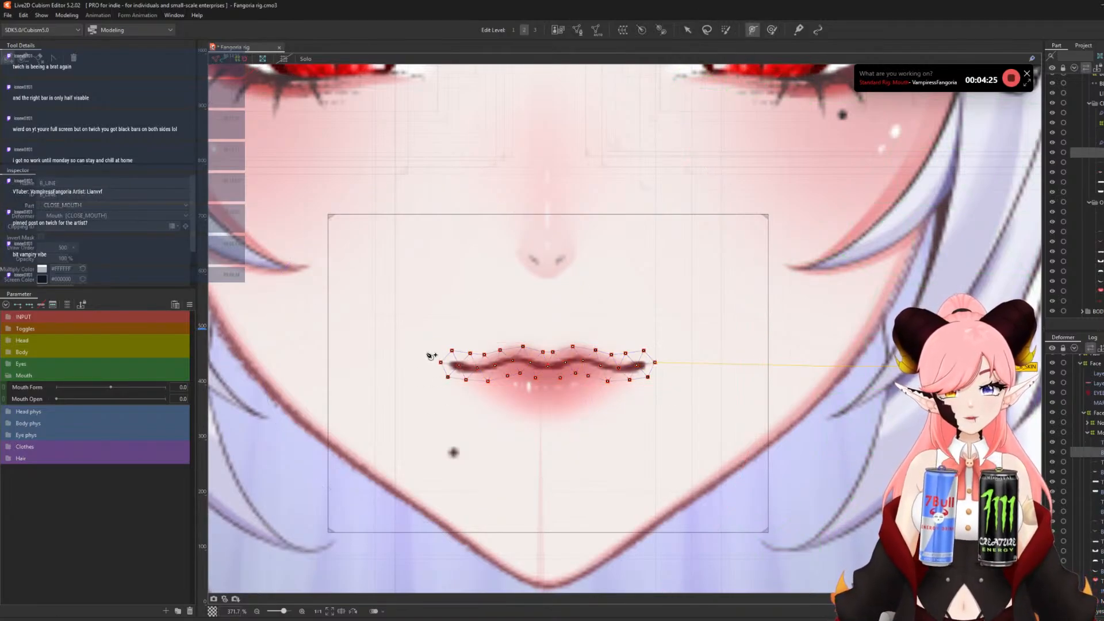
click(476, 369)
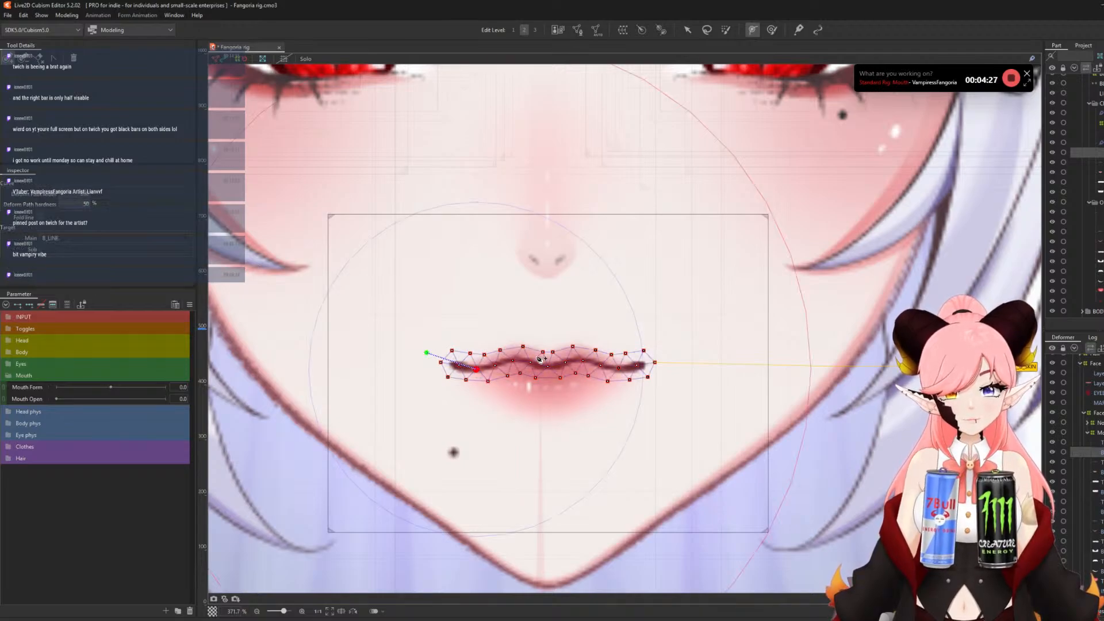
click(512, 358)
click(548, 366)
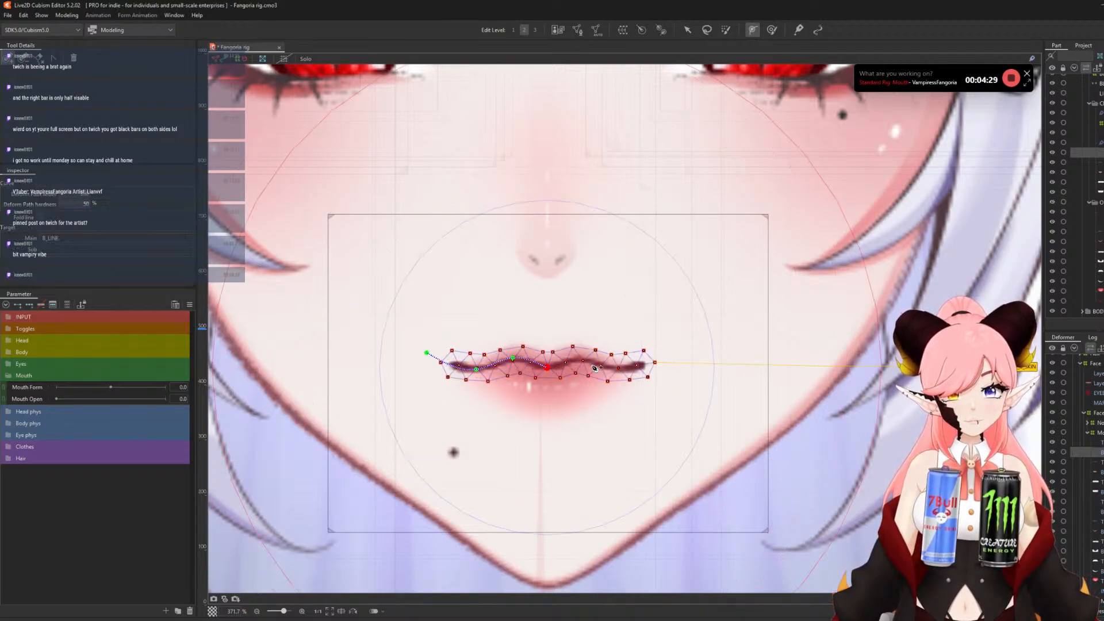
click(580, 359)
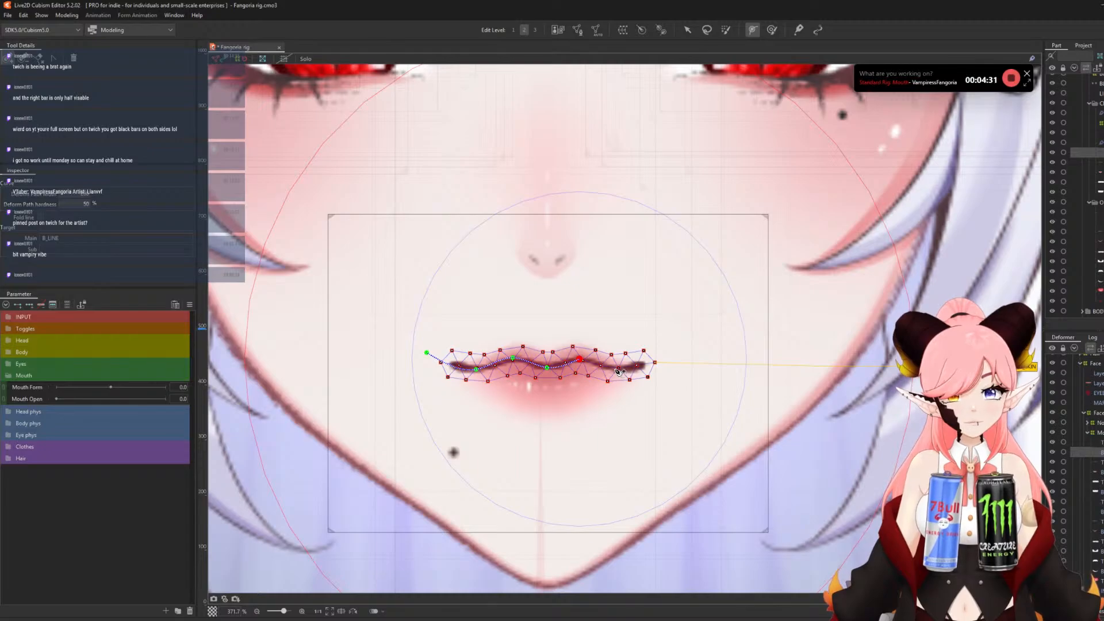
click(616, 369)
click(666, 350)
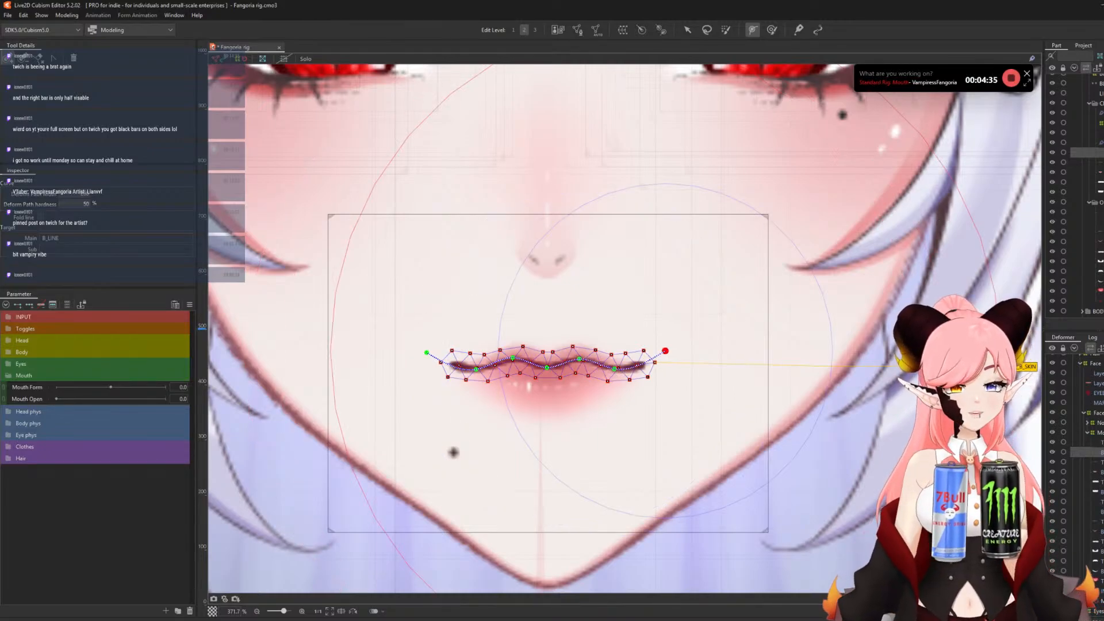
- Add three keyforms on the Mouth Form parameter for the CLOSE_MOUTH part's T_LINE and B_LINE meshes together
click(1088, 132)
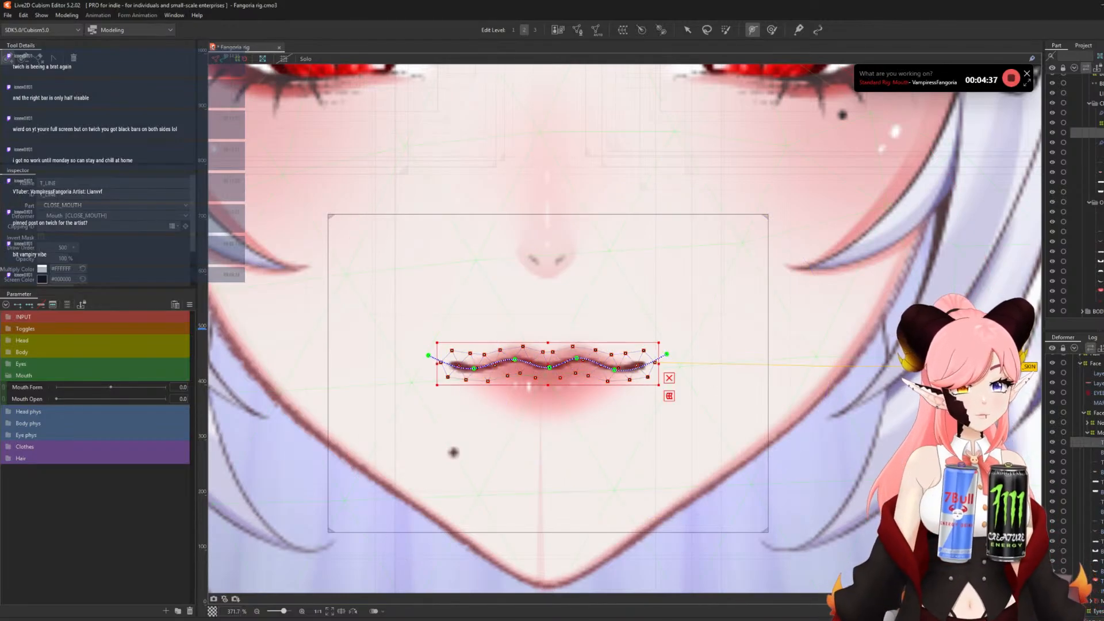
ctrl+click(1088, 153)
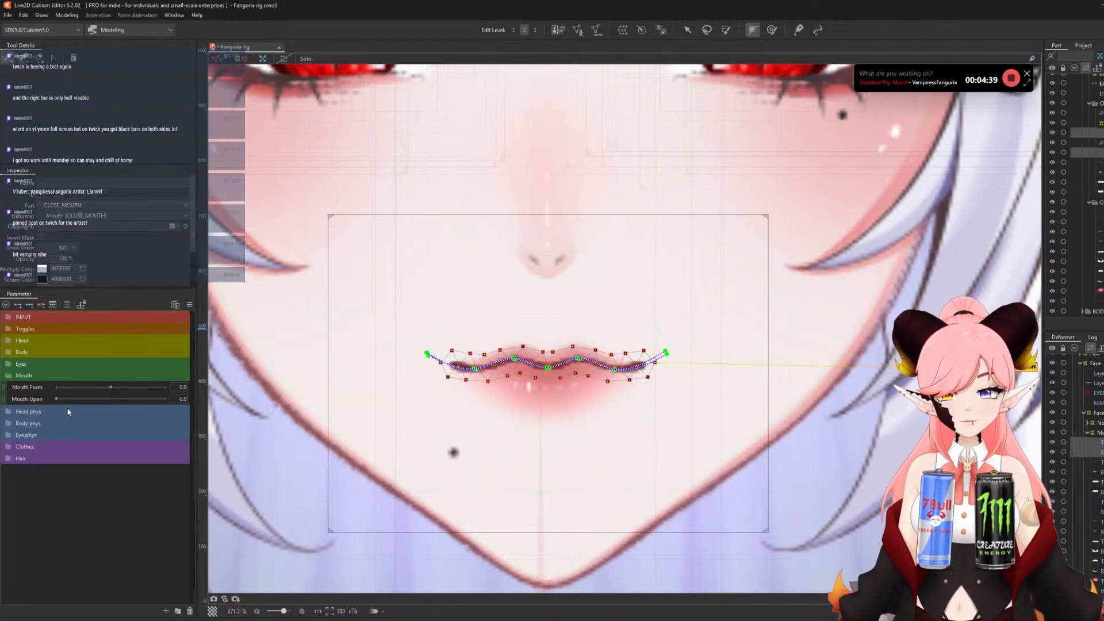
click(30, 306)
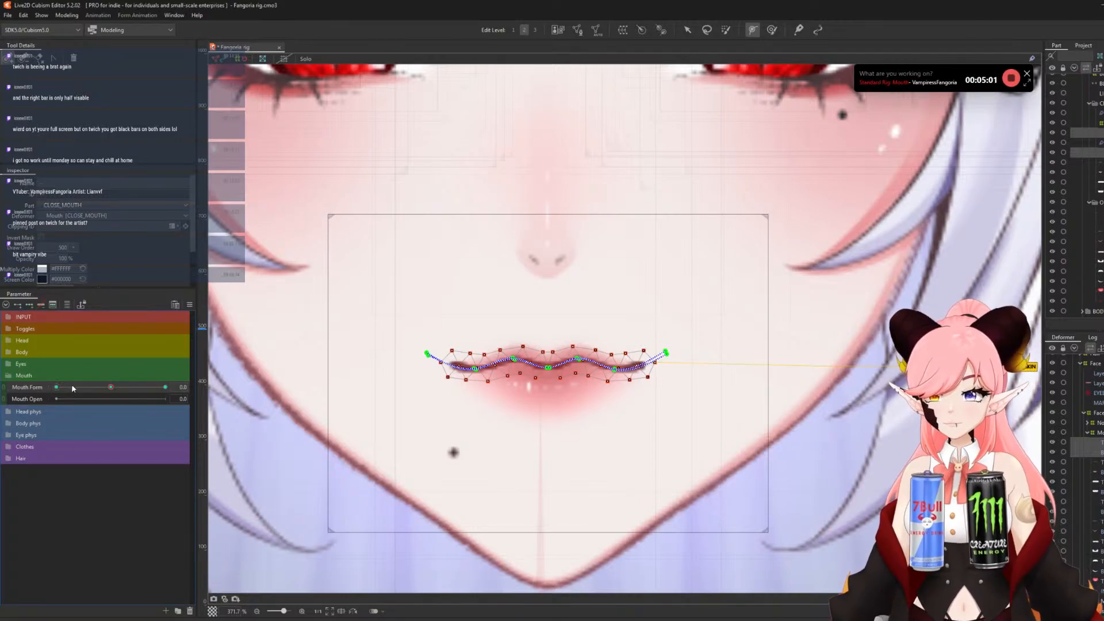
- At Mouth Form -1.0, raise the centre of the T_LINE deform path into an arch and draw its neighbouring points inward
click(687, 29)
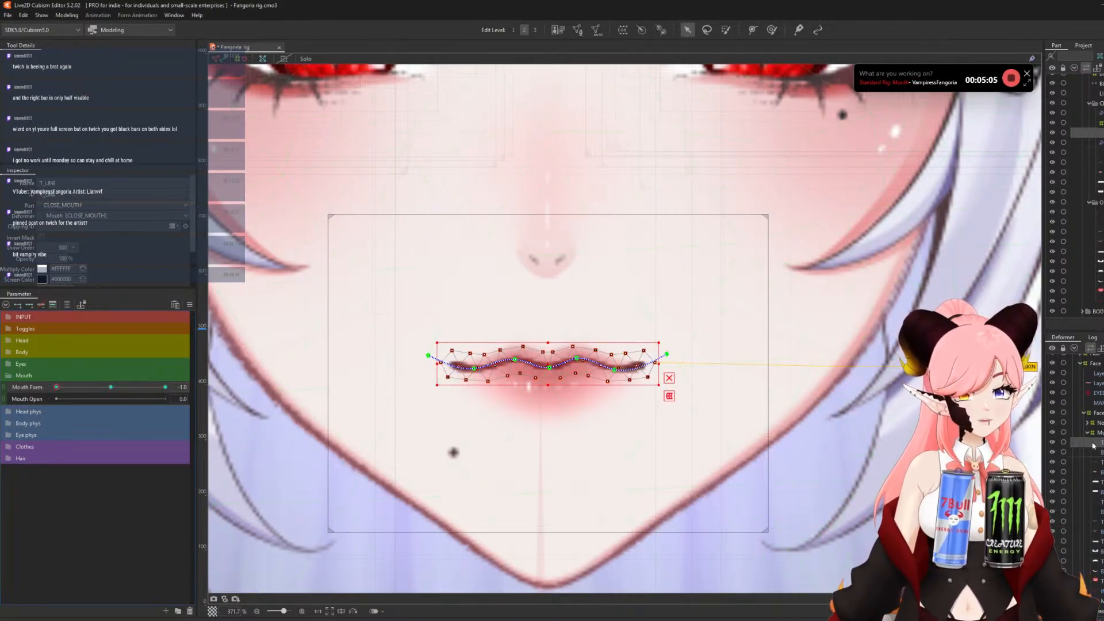
scroll(542, 366, up, 2)
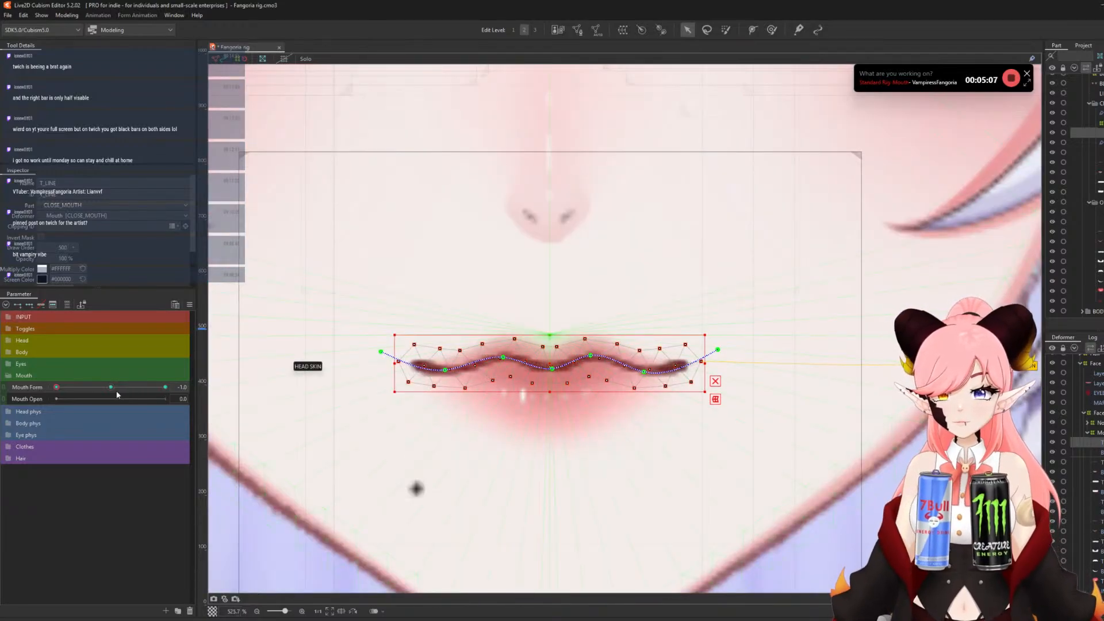
click(113, 388)
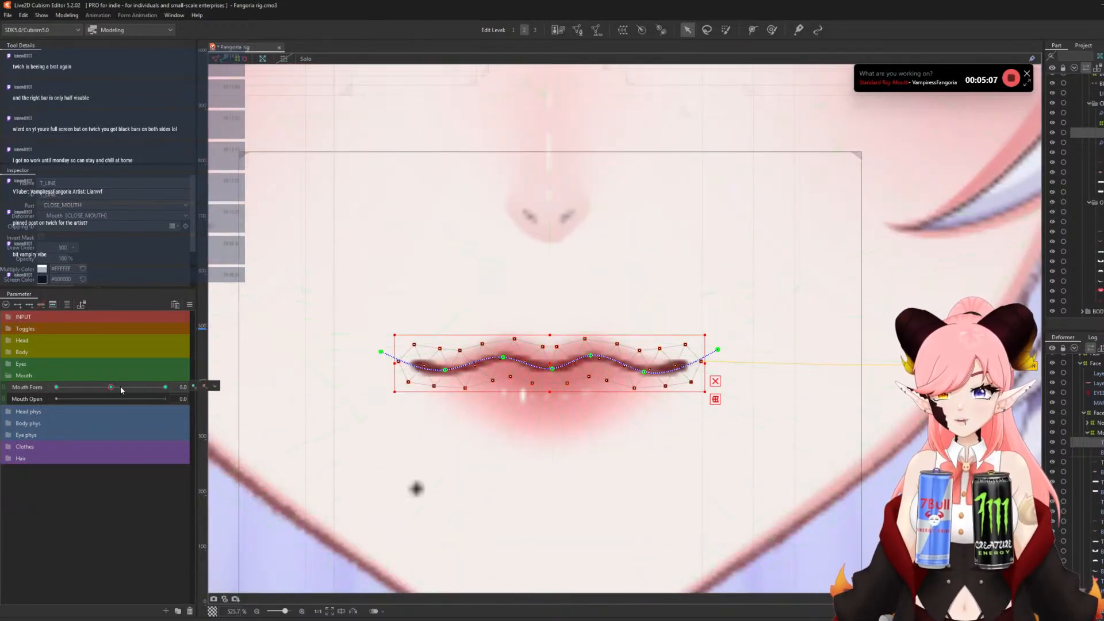
click(57, 387)
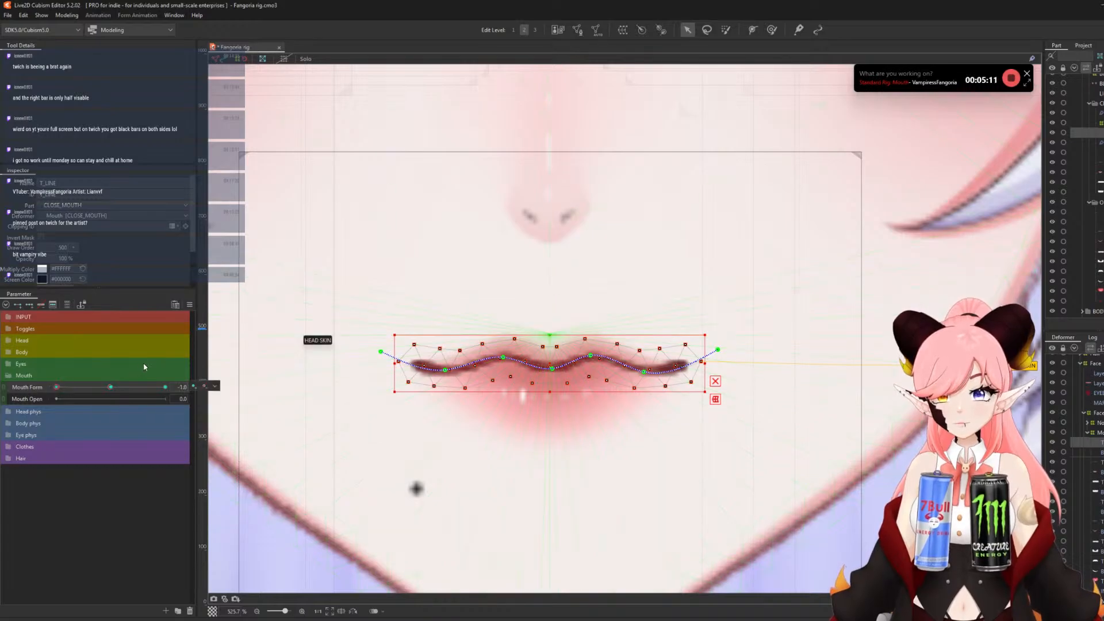
click(716, 381)
drag(552, 369, 515, 355)
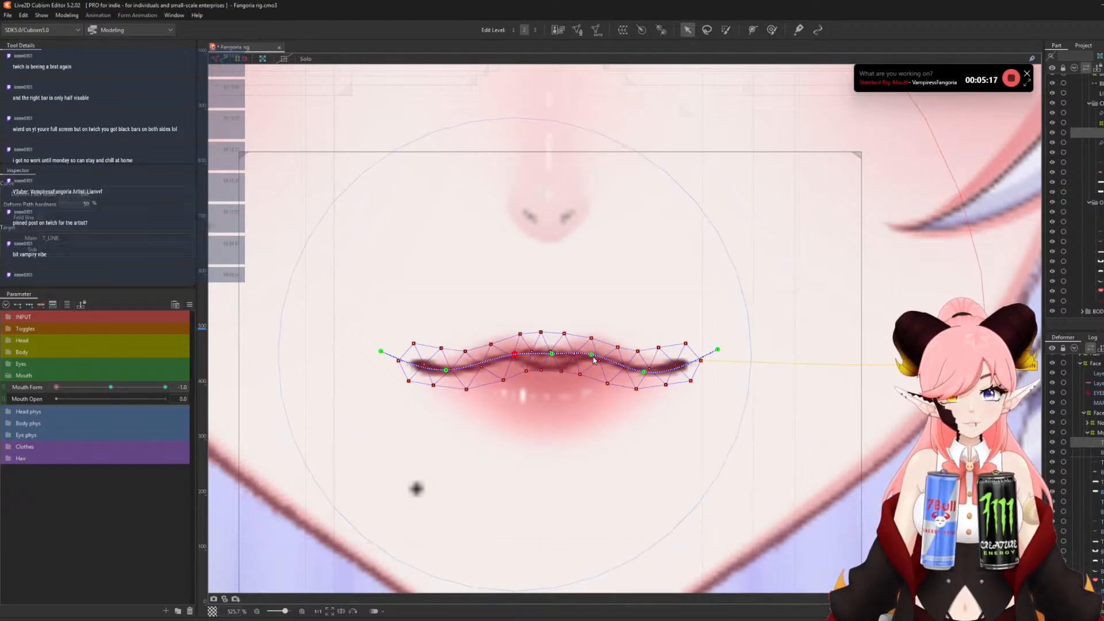
drag(592, 355, 582, 355)
drag(643, 373, 620, 370)
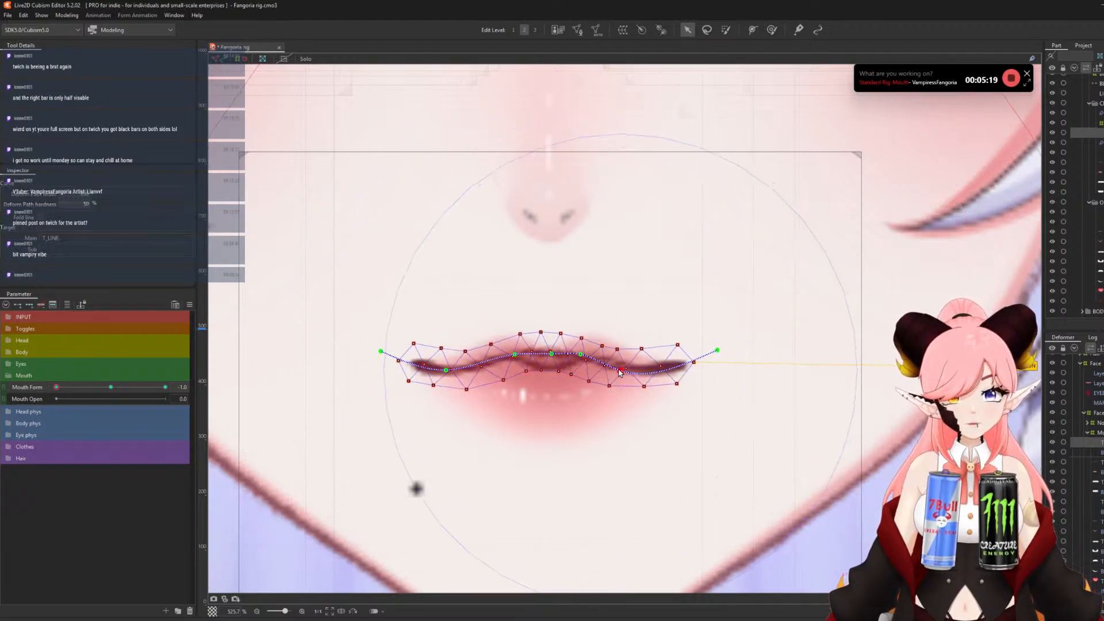
- Turn both T_LINE mouth corners down by lowering the path's end points inward, and smooth the left side of the arch
drag(718, 349, 679, 387)
drag(448, 375, 480, 375)
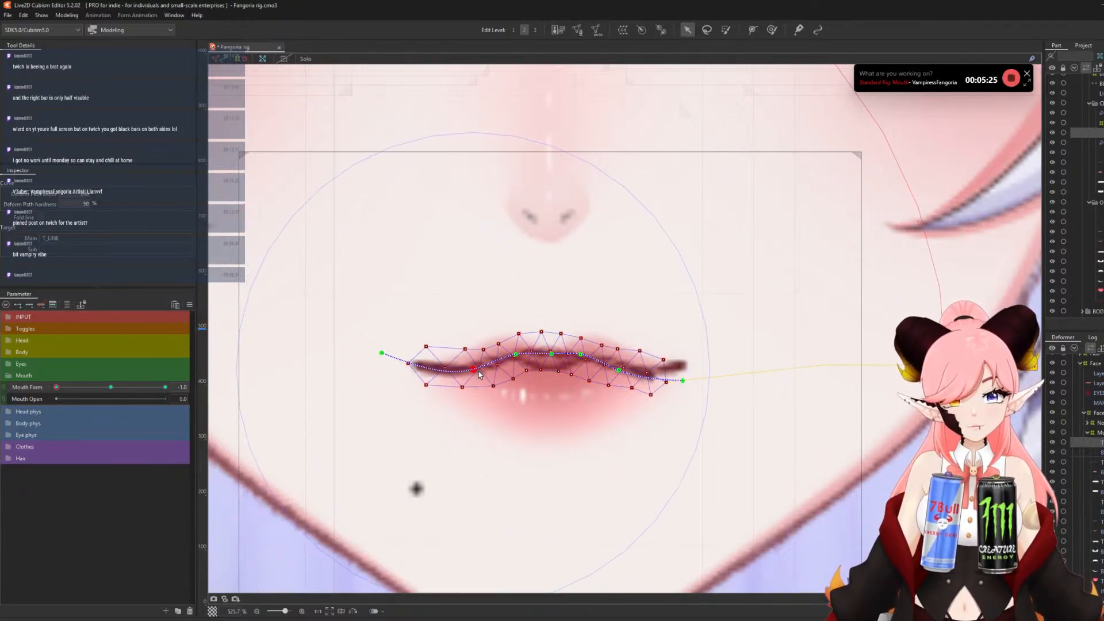
drag(383, 354, 406, 391)
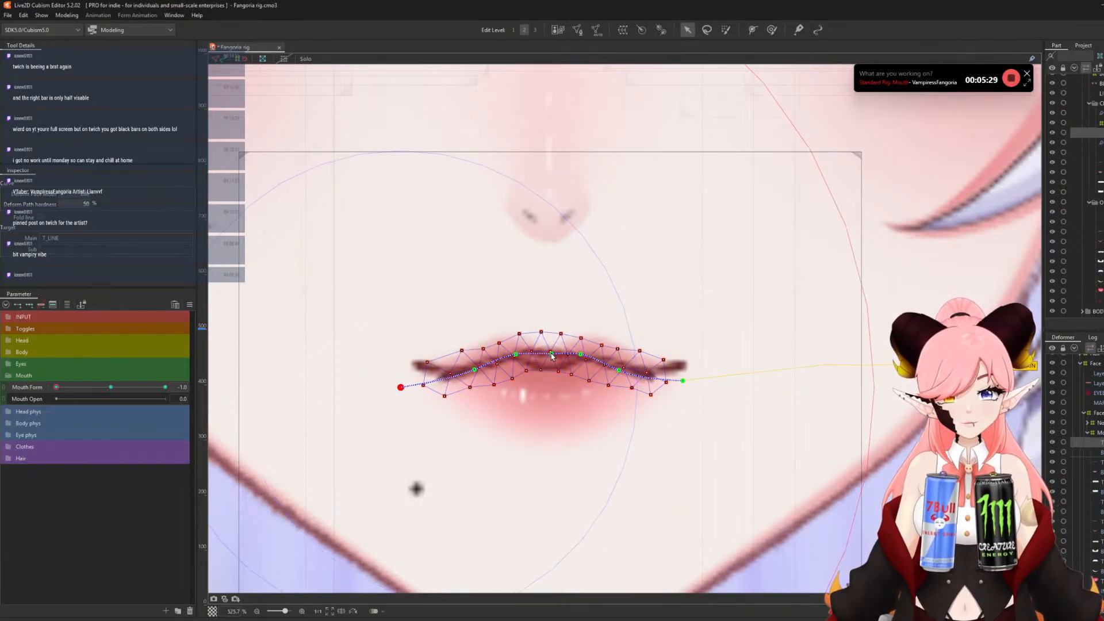
drag(517, 354, 517, 357)
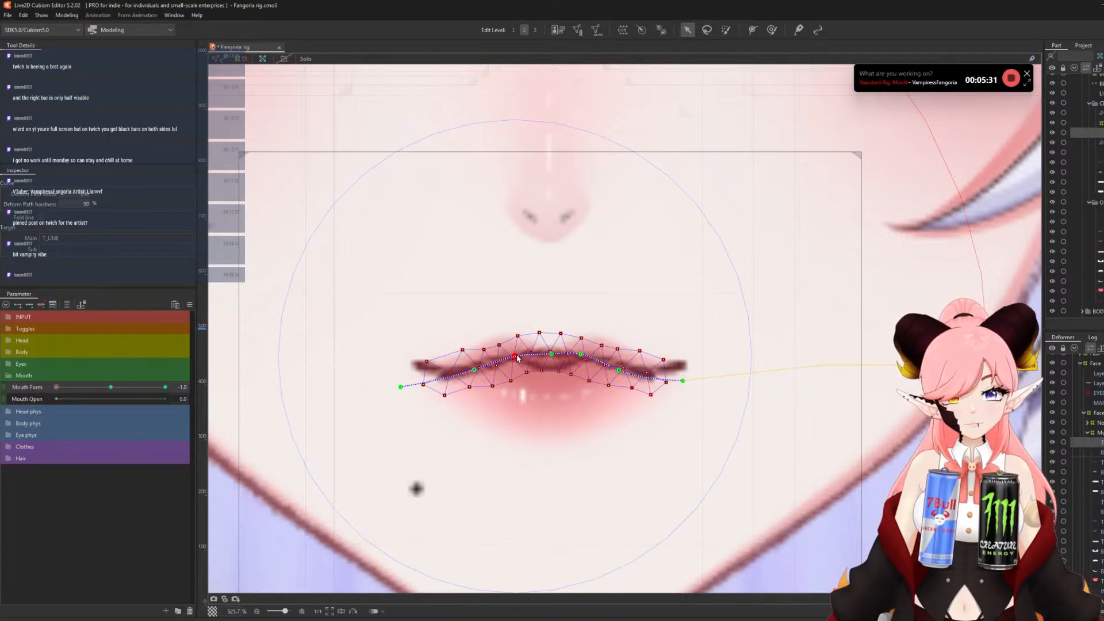
- At Mouth Form -1.0, raise the centre point of the B_LINE deform path and pull the four inner points closer together
scroll(489, 338, down, 2)
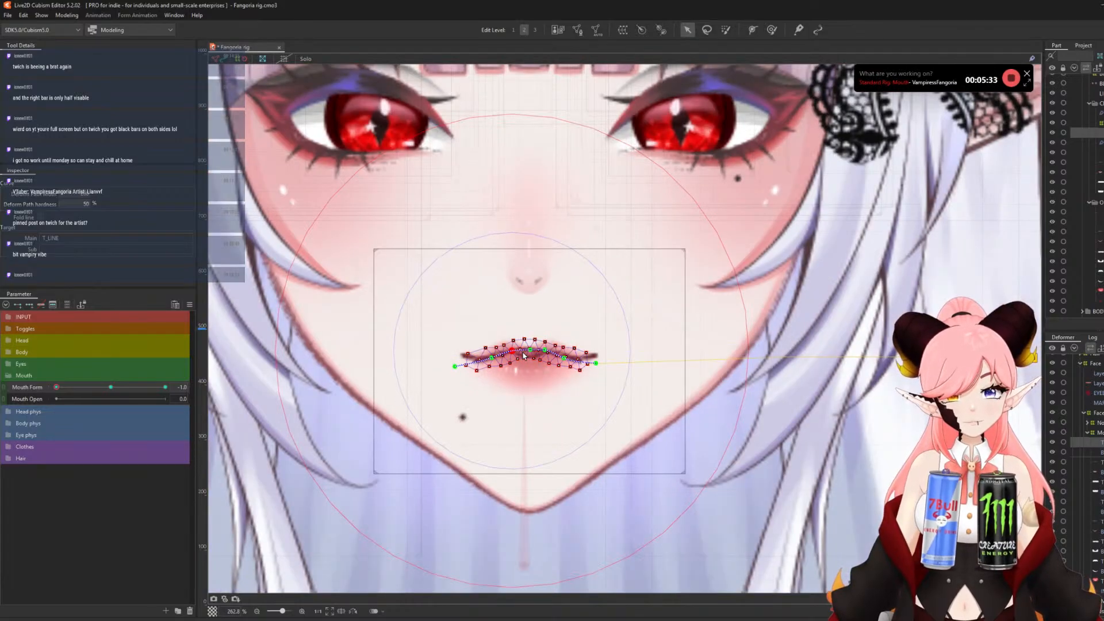
scroll(522, 354, up, 1)
click(528, 355)
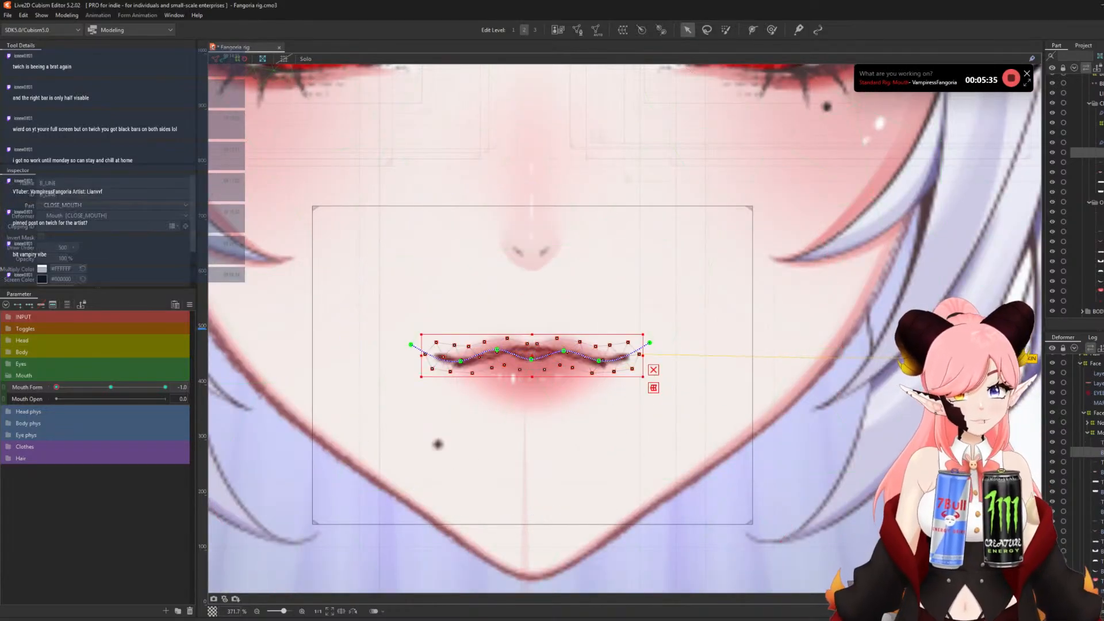
scroll(527, 357, up, 2)
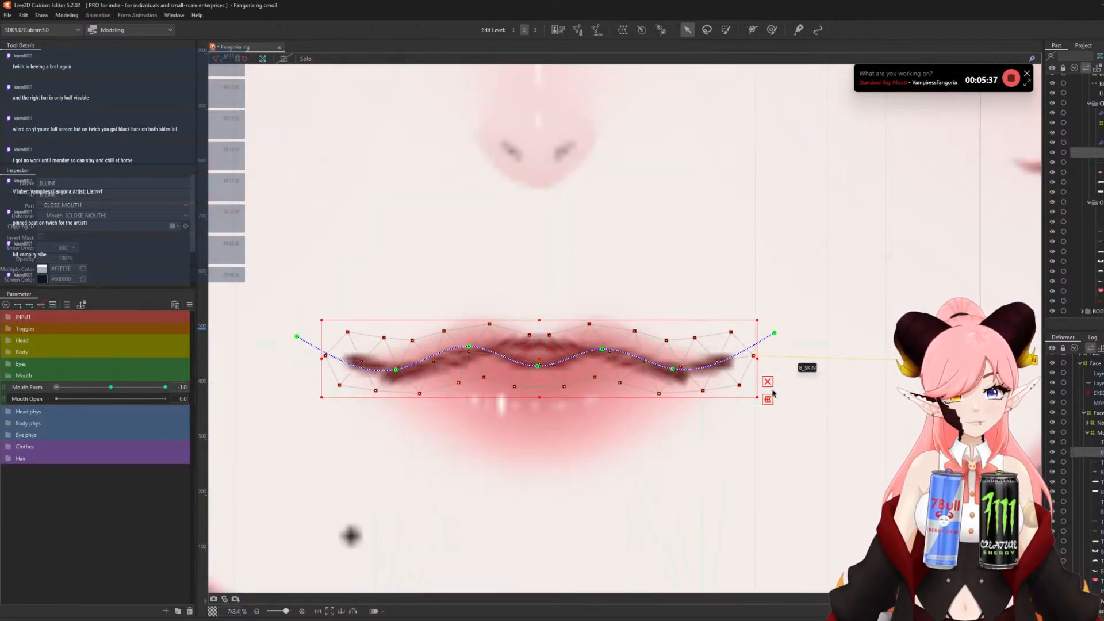
drag(539, 369, 540, 347)
drag(469, 348, 490, 352)
drag(603, 349, 583, 353)
drag(670, 368, 628, 366)
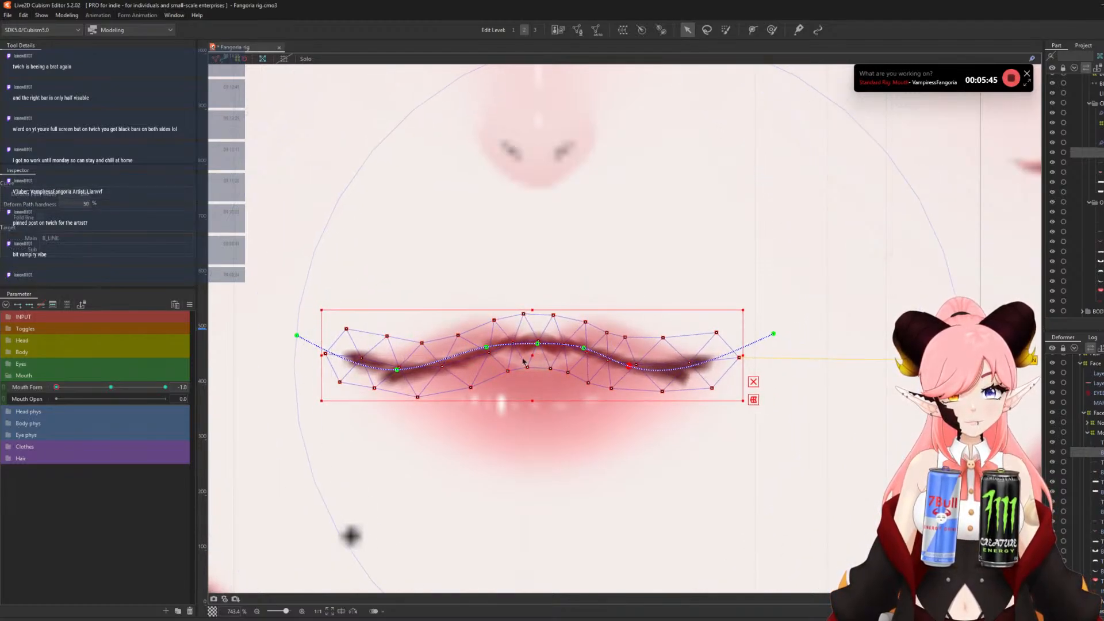
drag(396, 369, 444, 368)
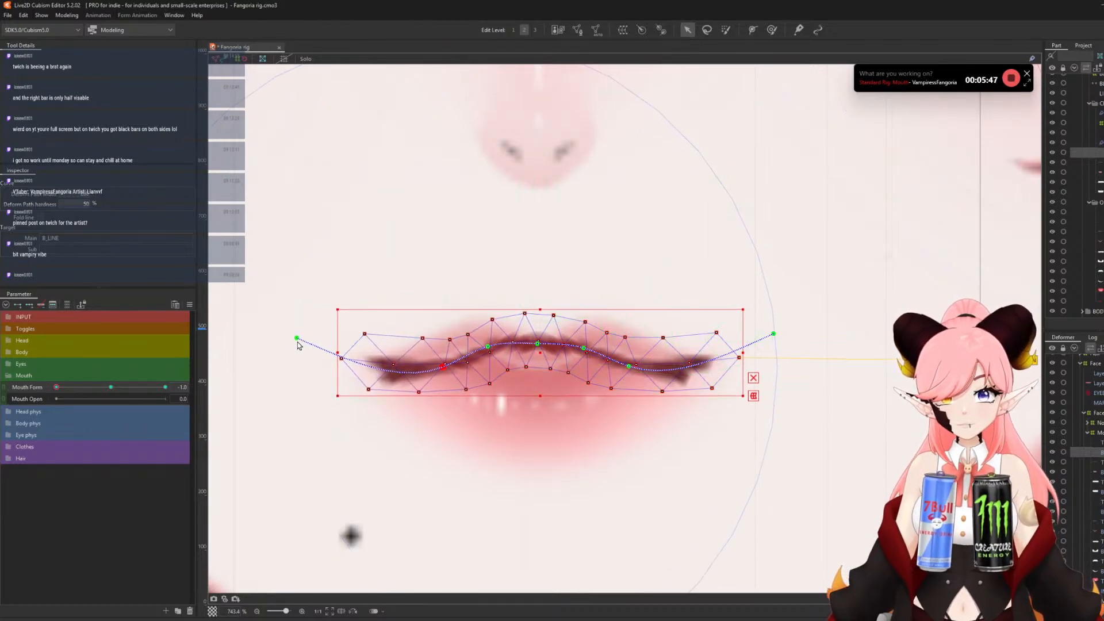
- Lower both end points of the B_LINE deform path and move them inward to match the T_LINE frown
drag(297, 342, 322, 400)
click(774, 336)
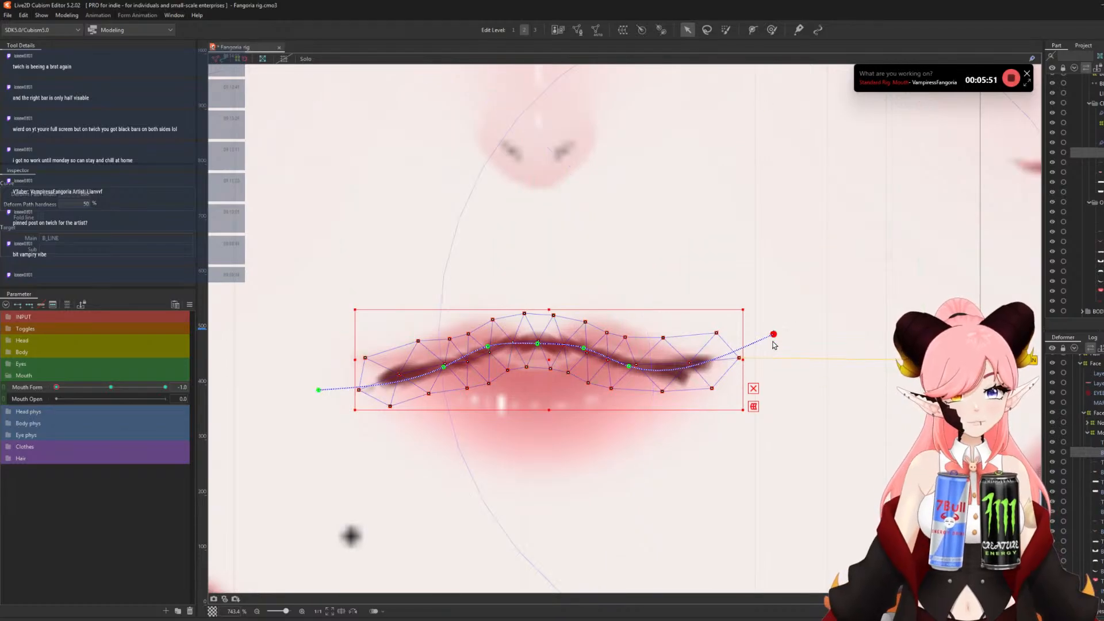
drag(774, 344, 736, 383)
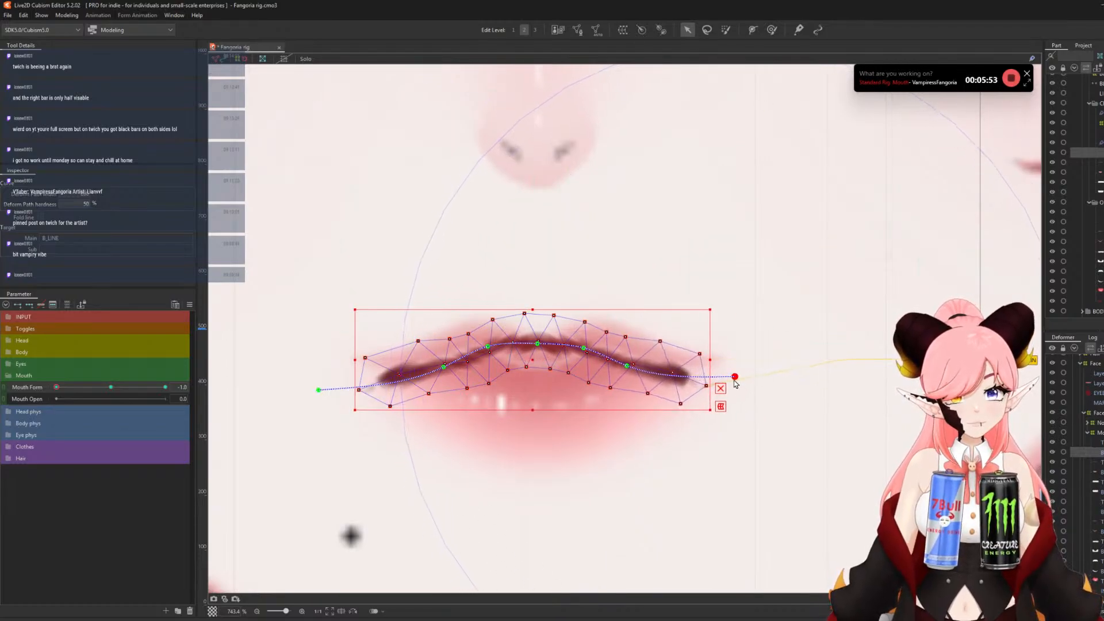
- Examine the frowning closed mouth at Mouth Form -1.0 from full-face distance and close up, with no mesh selected
scroll(736, 383, down, 8)
scroll(558, 339, down, 3)
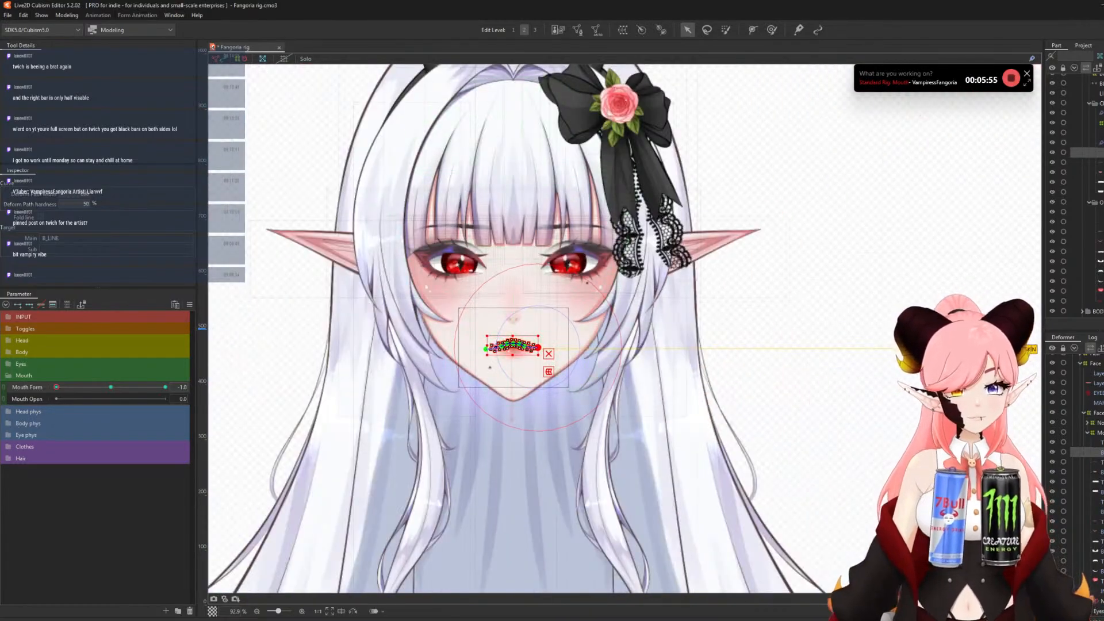
click(545, 319)
scroll(493, 360, up, 3)
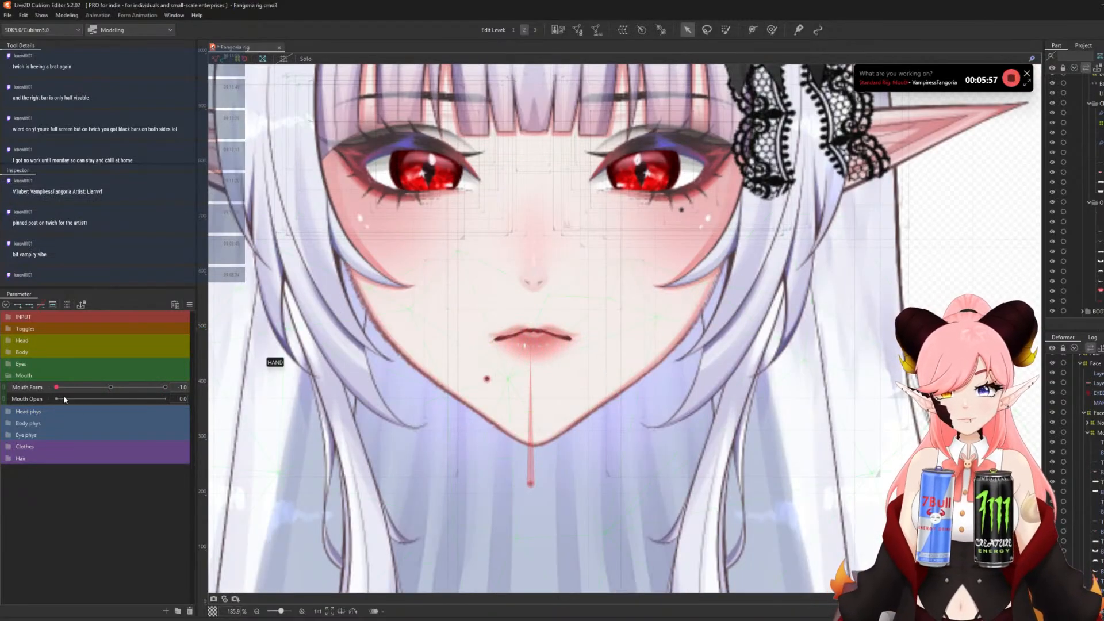
drag(58, 388, 5, 397)
scroll(533, 328, up, 5)
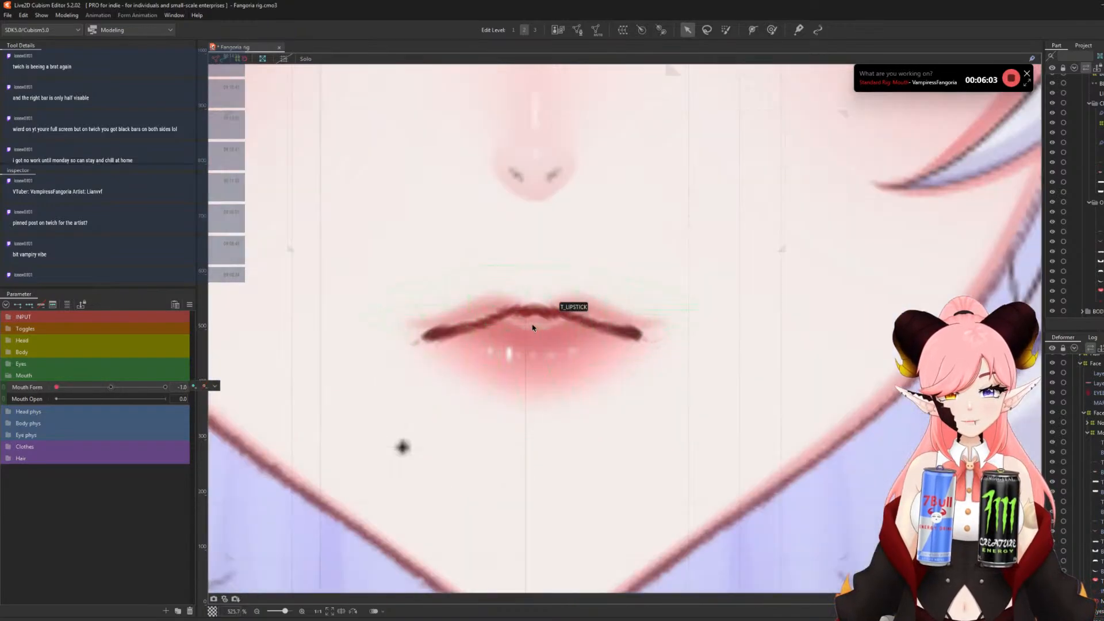
scroll(532, 327, up, 2)
scroll(536, 299, down, 4)
scroll(571, 315, up, 1)
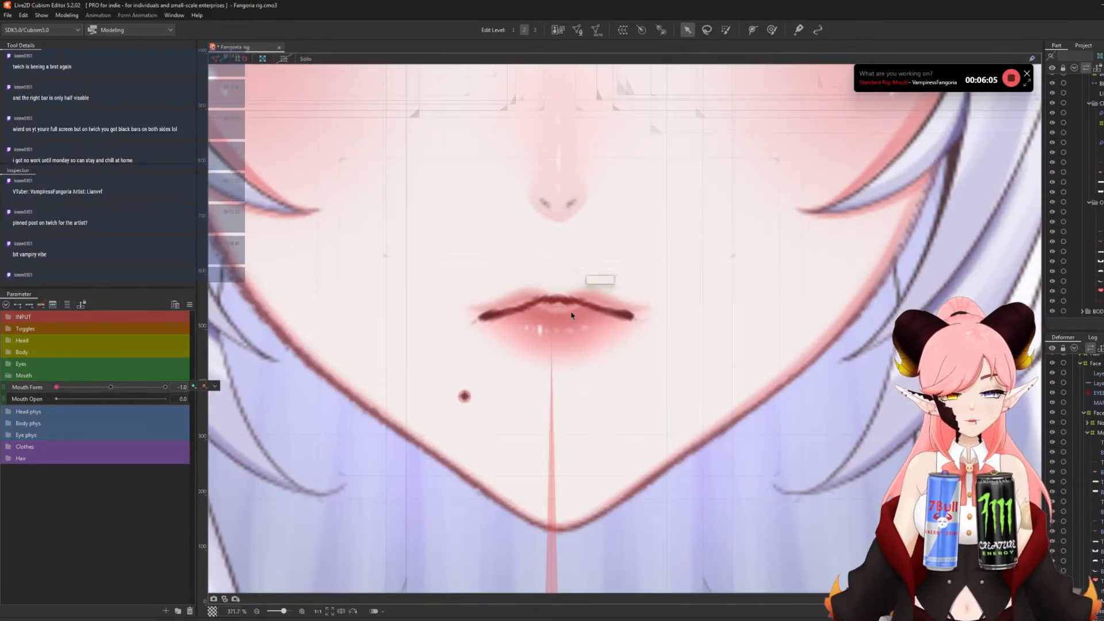
- Fine-tune the deform path point just left of the mouth's centre on T_LINE and on B_LINE
click(571, 315)
scroll(544, 315, up, 5)
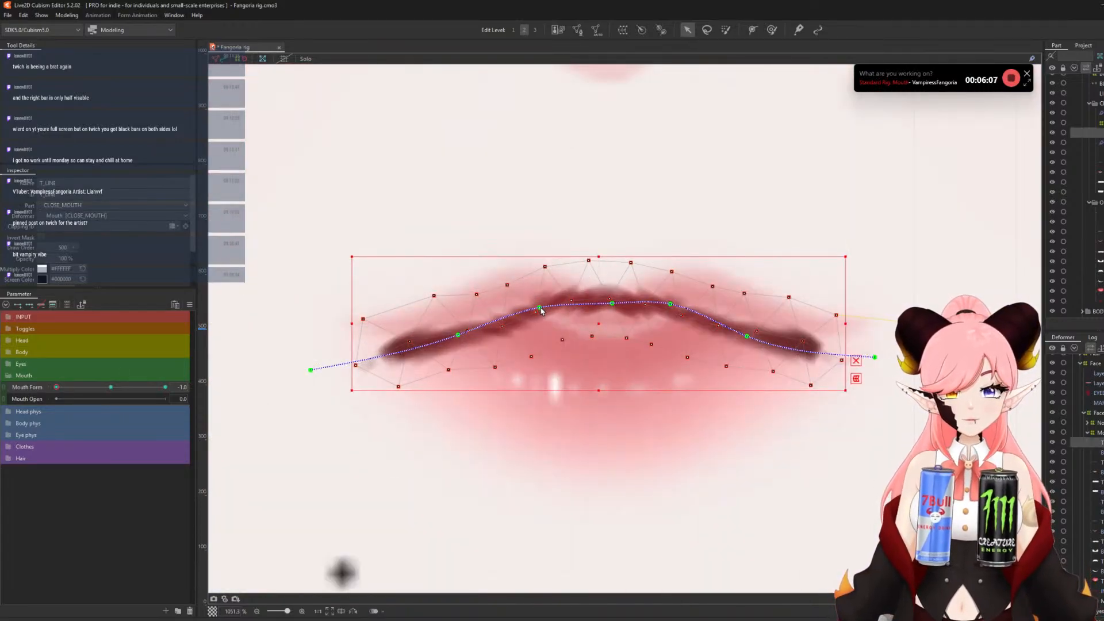
click(540, 309)
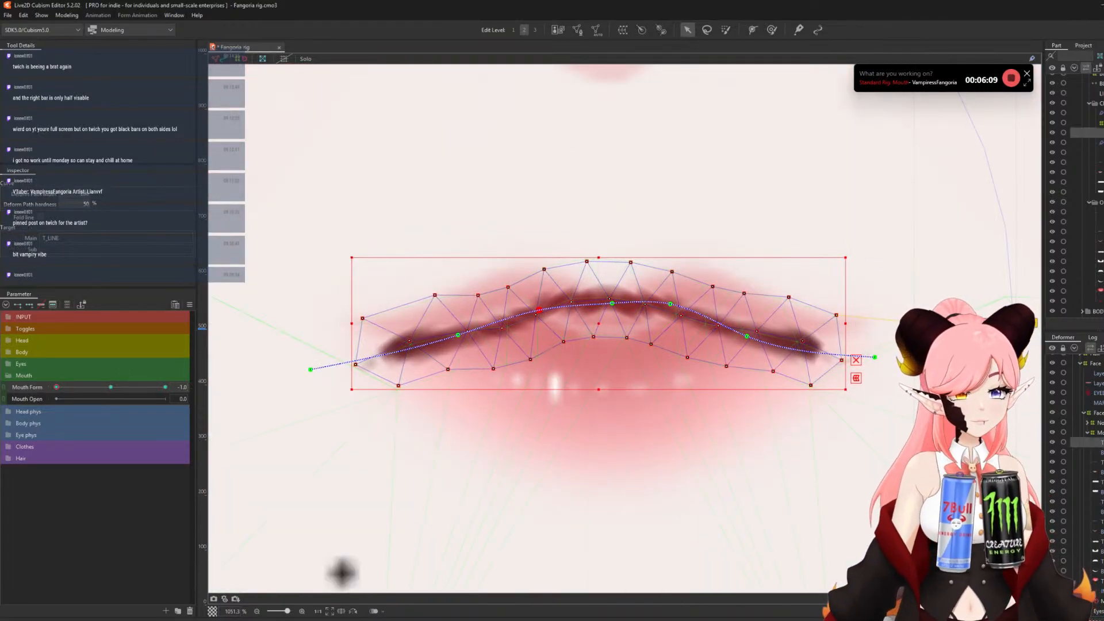
click(564, 321)
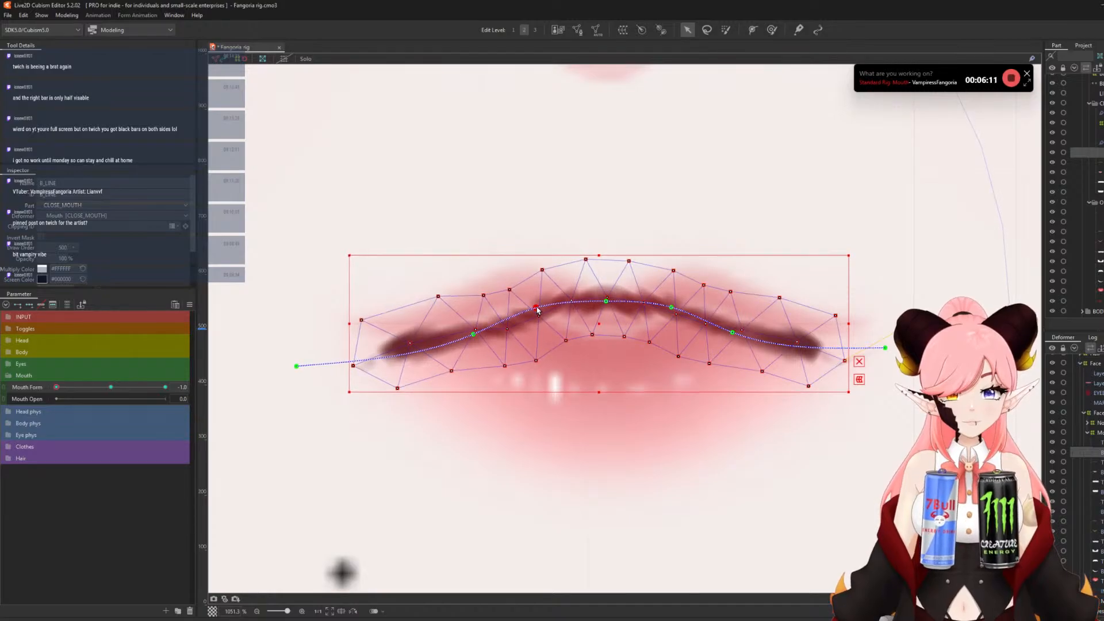
click(536, 309)
- Adjust the T_LINE deform path's inner point and end point near the right mouth corner, bringing the corner slightly inward
scroll(538, 275, down, 12)
scroll(538, 276, down, 5)
scroll(535, 287, up, 12)
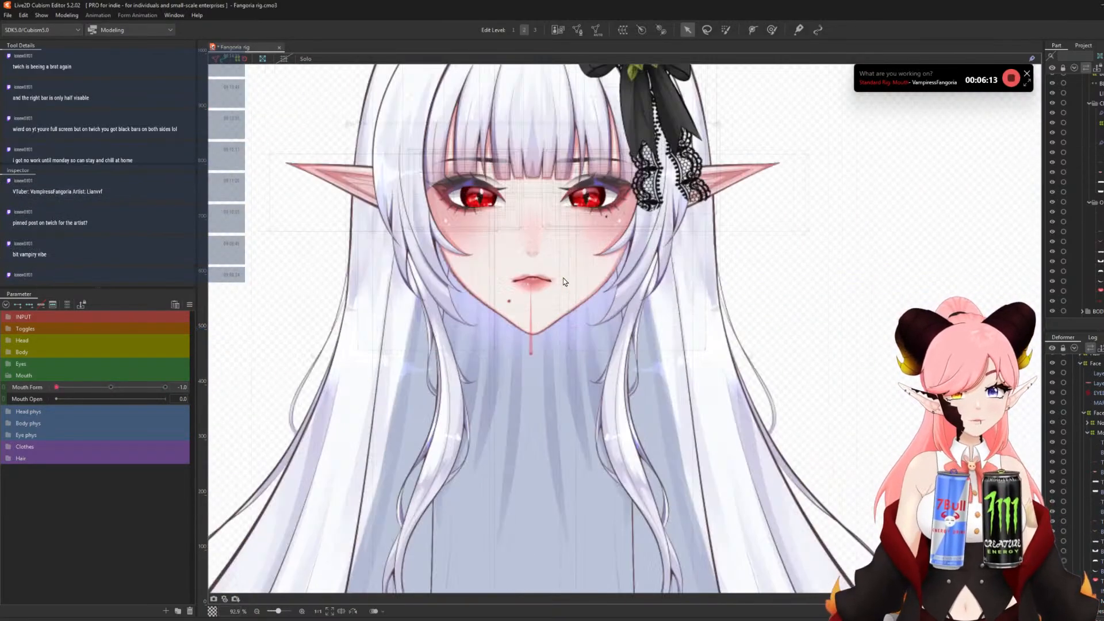
scroll(529, 321, down, 4)
scroll(528, 321, down, 5)
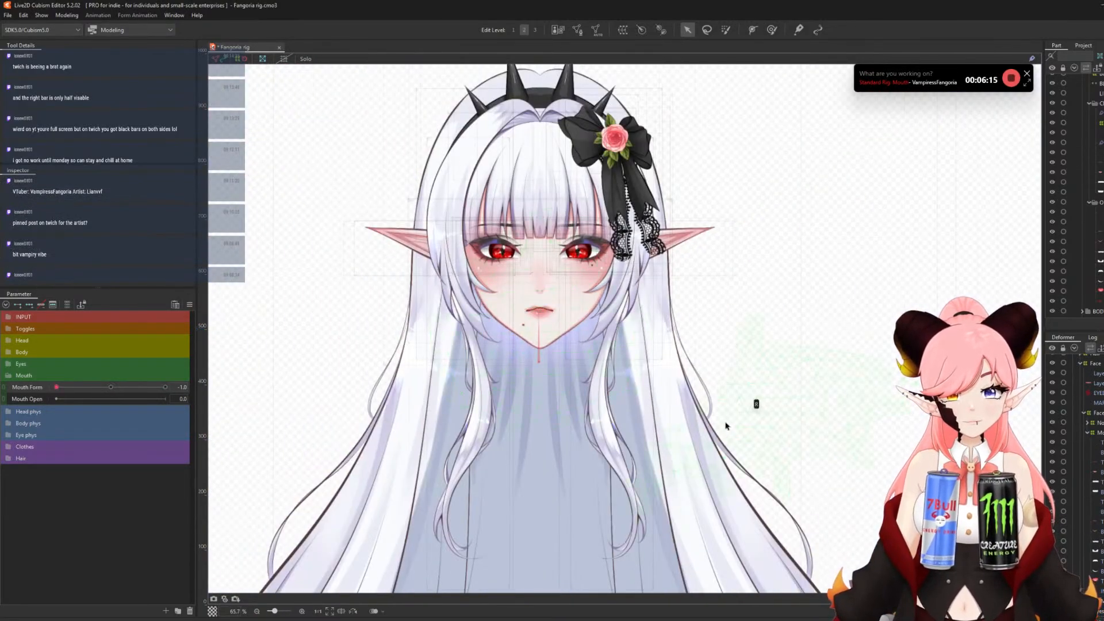
scroll(534, 310, up, 9)
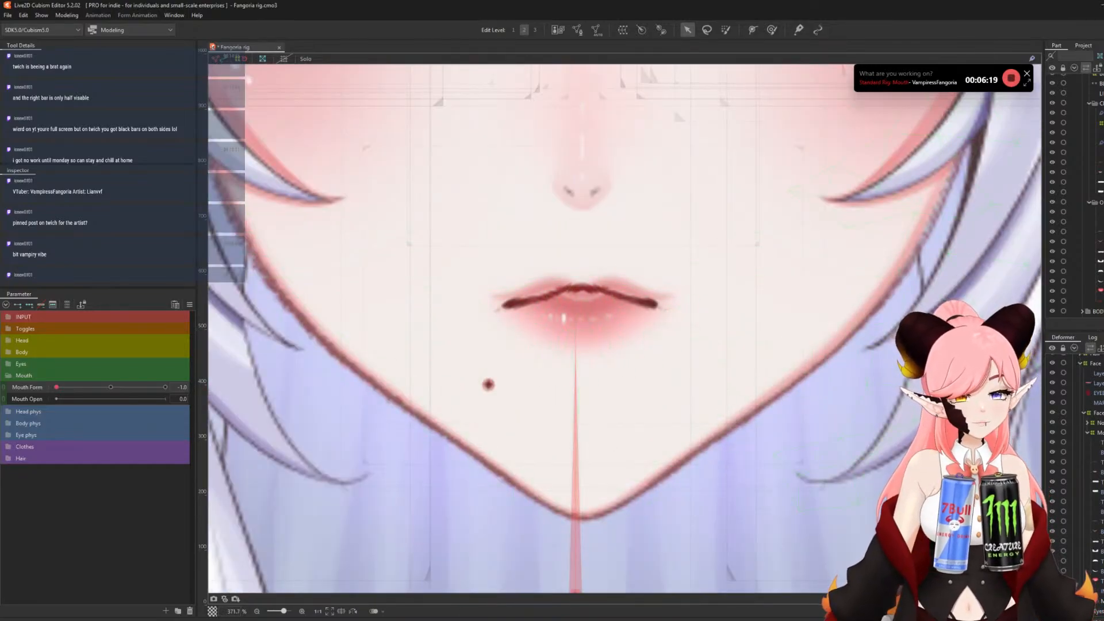
click(636, 299)
scroll(636, 299, up, 2)
drag(619, 298, 617, 303)
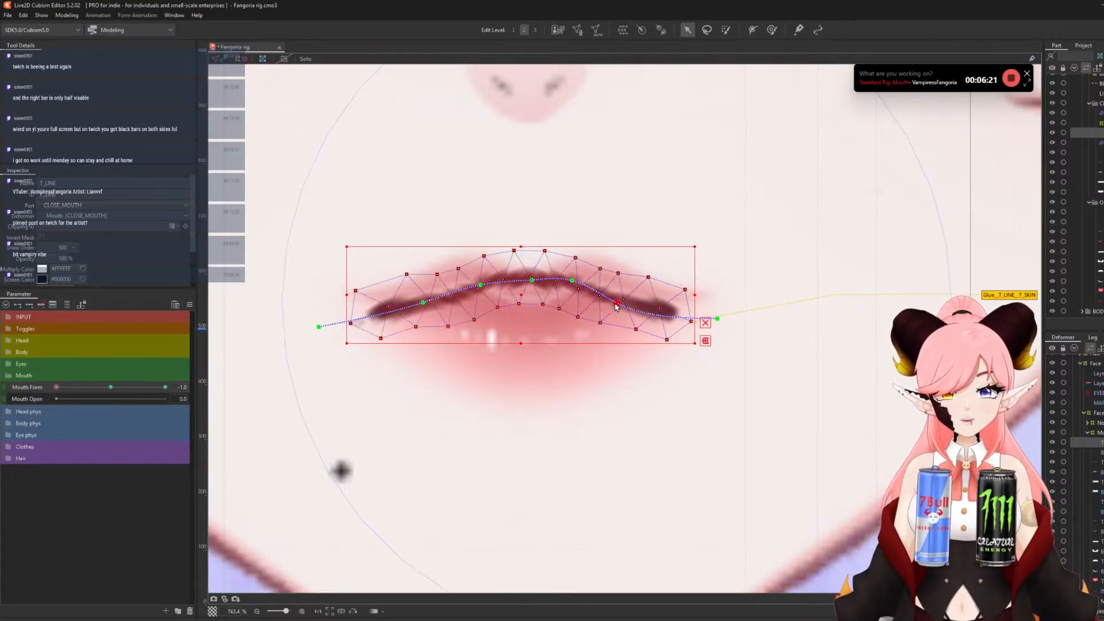
drag(719, 317, 711, 319)
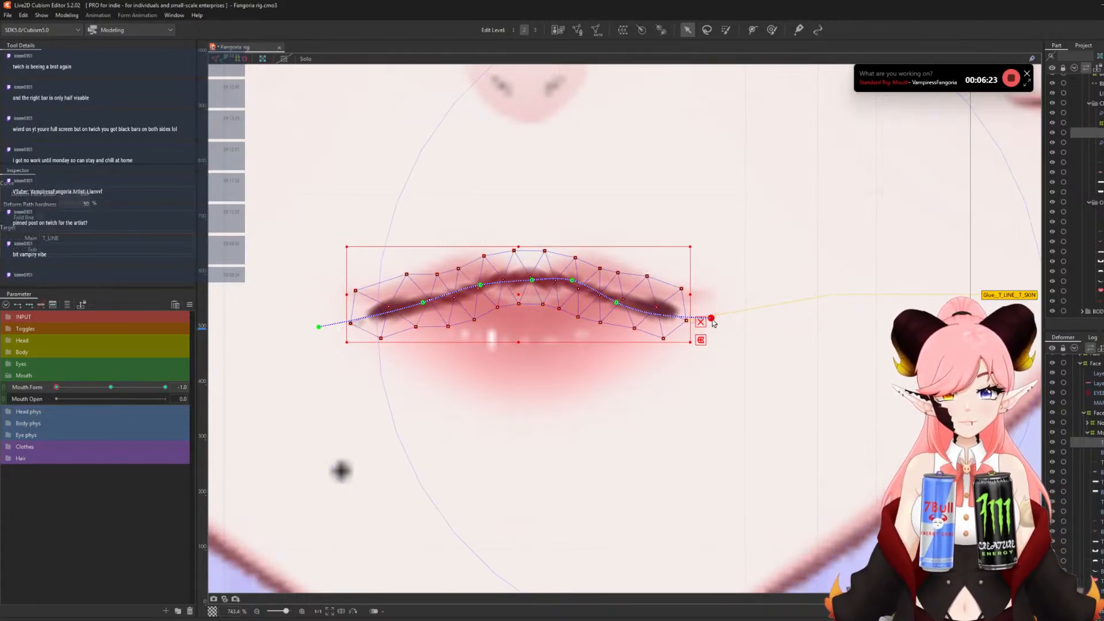
- Move the B_LINE deform path's inner point and end point at the right mouth corner slightly inward to match T_LINE
click(663, 308)
drag(617, 301, 606, 300)
drag(726, 314, 718, 315)
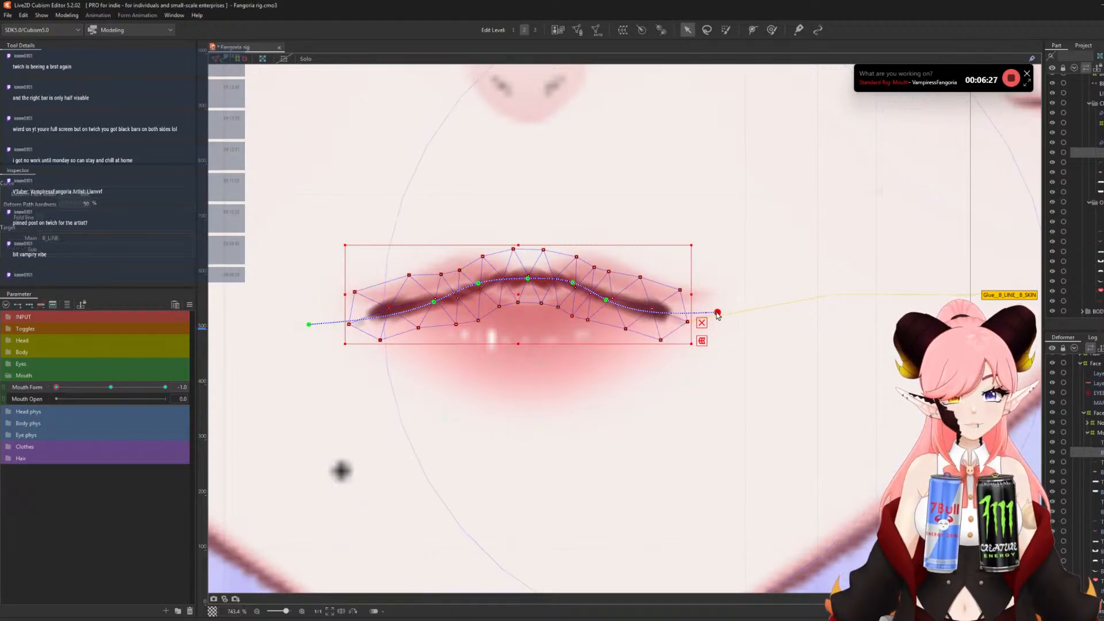
- Deselect the mesh and examine the refined frown against the whole face and close up
scroll(488, 286, down, 3)
click(738, 322)
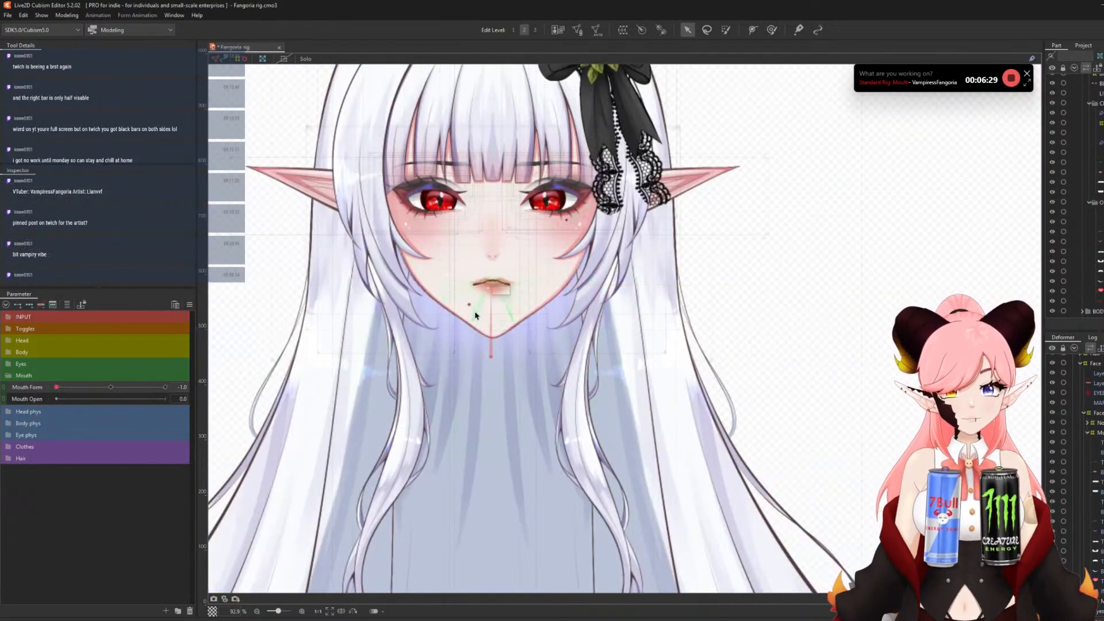
scroll(473, 314, up, 1)
scroll(702, 354, down, 4)
scroll(627, 290, up, 4)
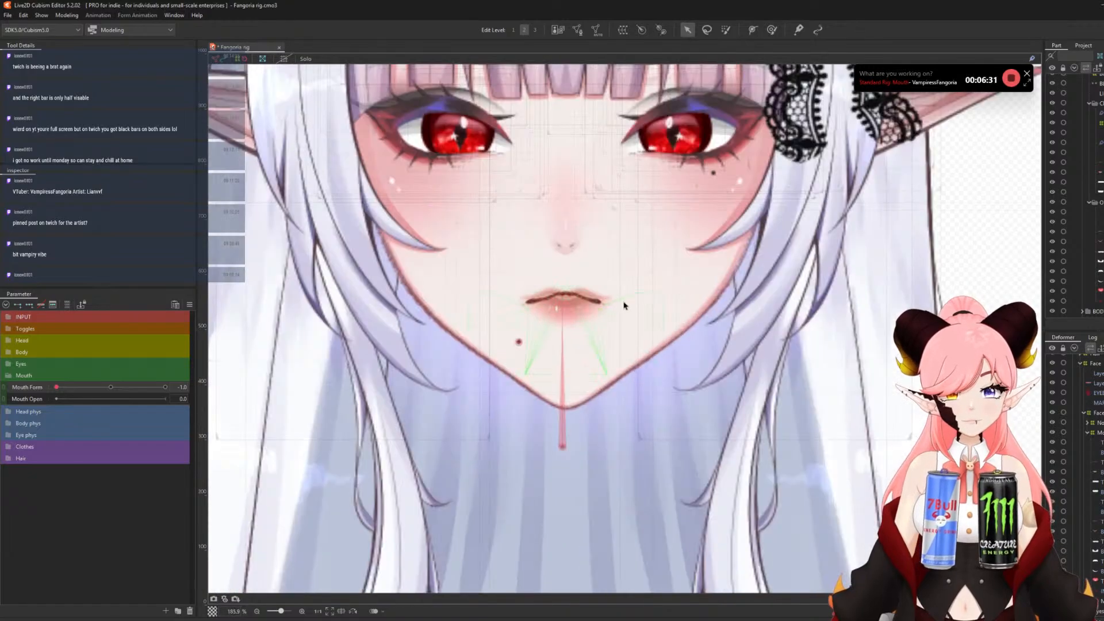
scroll(557, 303, up, 3)
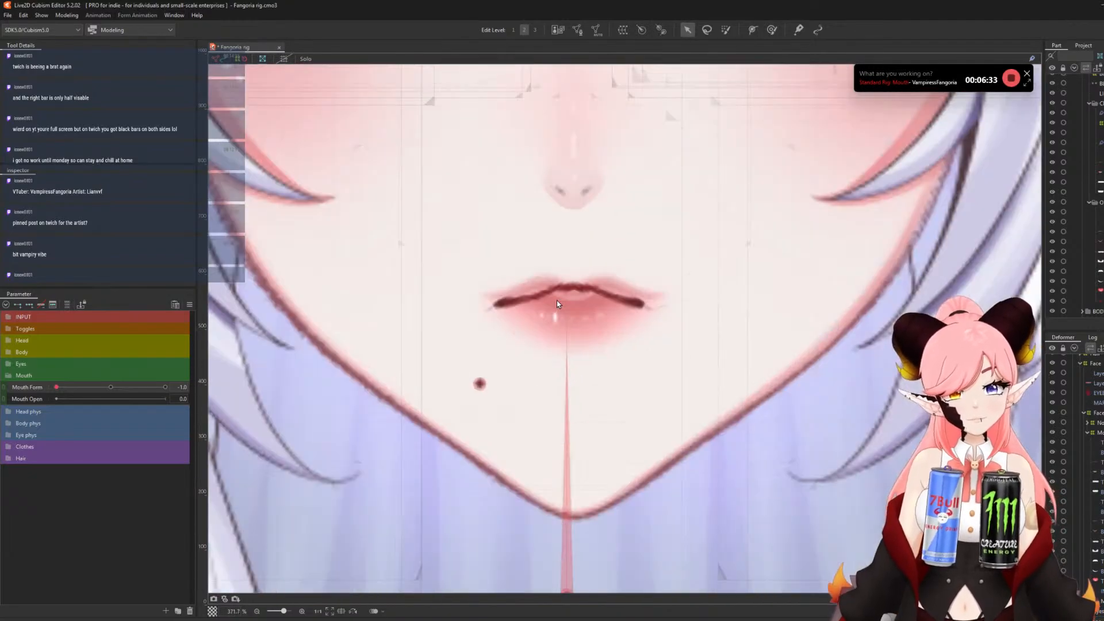
- Move the T_LINE deform path's end point at the left mouth corner slightly inward and fine-tune the point left of the mouth's centre
click(557, 290)
scroll(552, 305, up, 3)
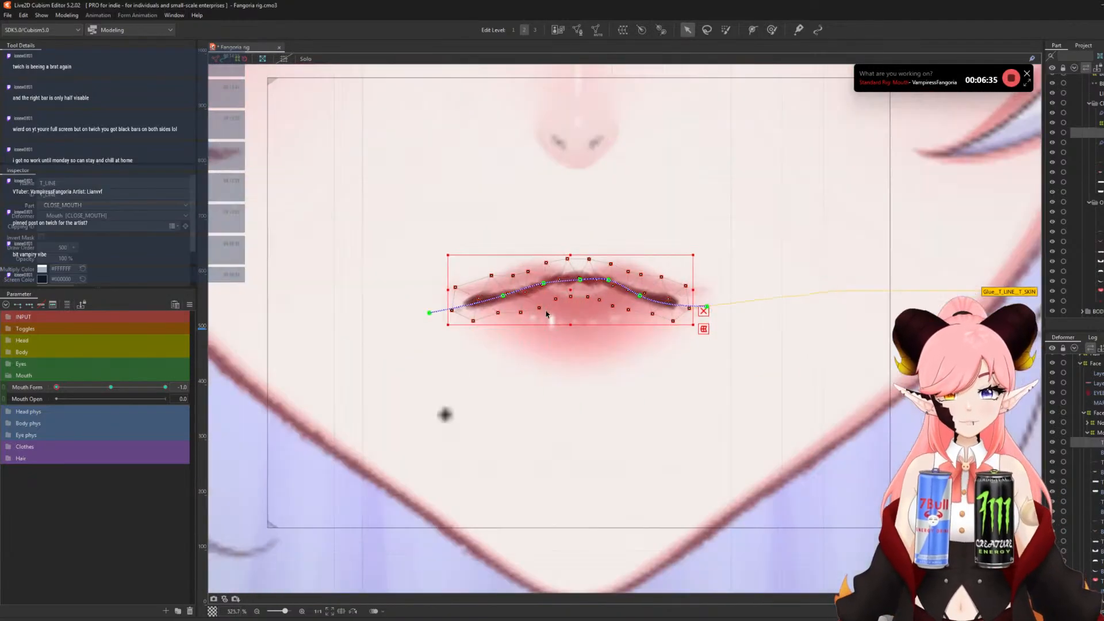
click(495, 292)
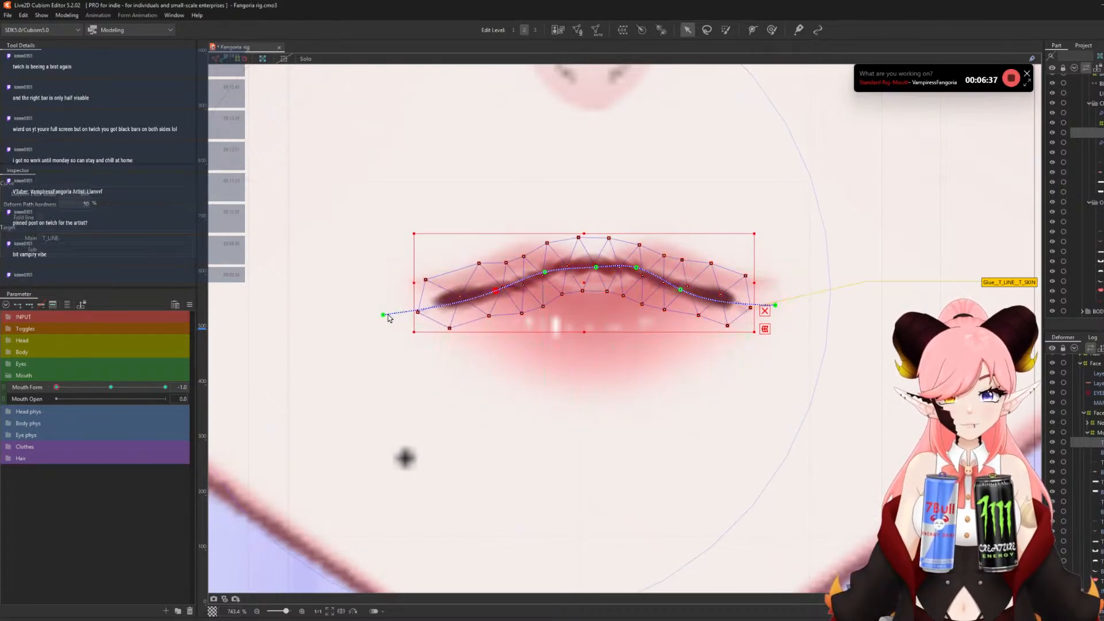
drag(385, 315, 399, 317)
drag(545, 274, 545, 273)
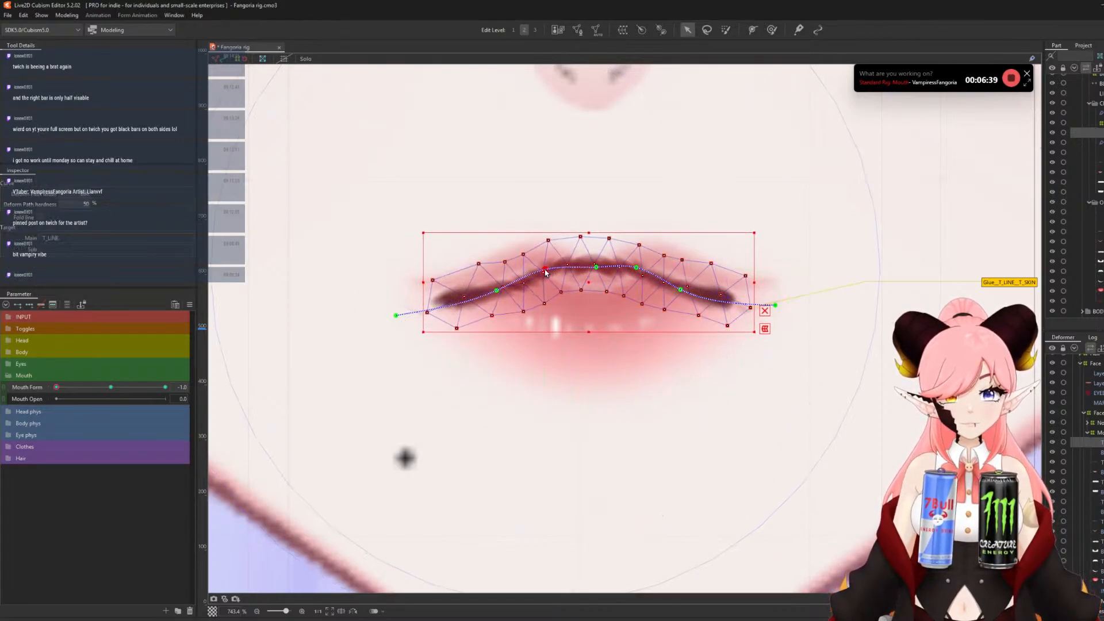
- Move the B_LINE deform path's inner point and end point at the left mouth corner slightly inward, and deselect the mesh
click(461, 300)
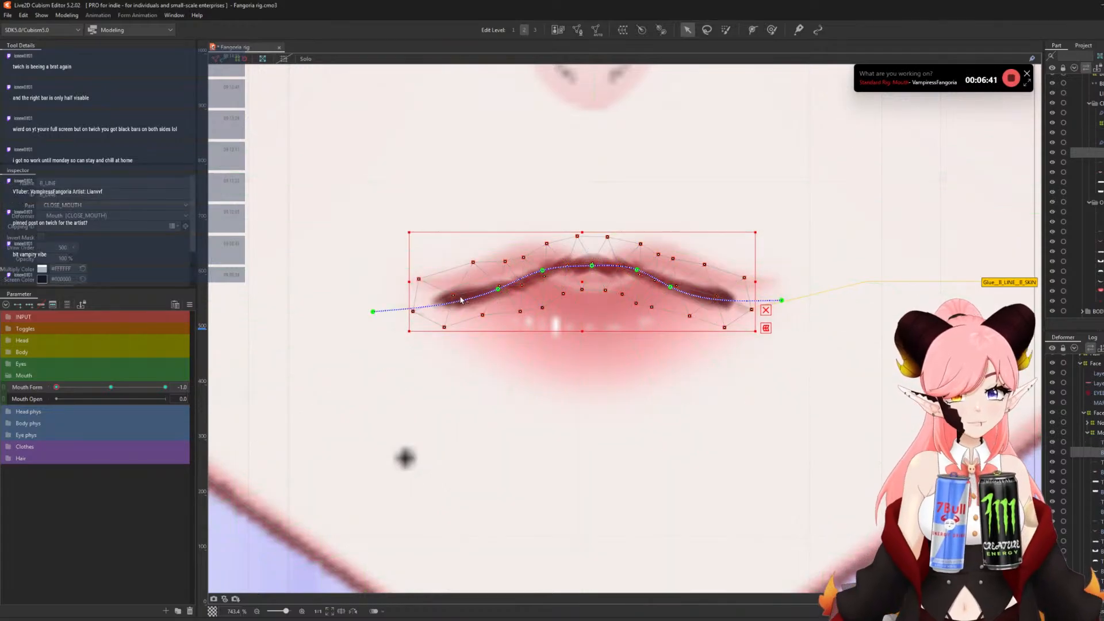
click(498, 290)
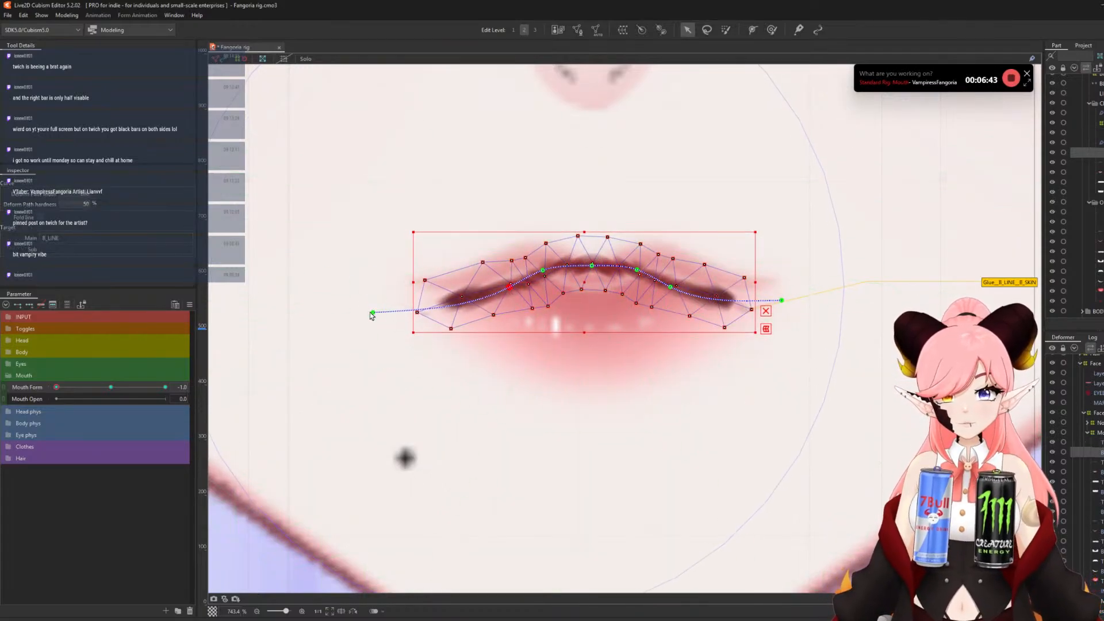
drag(372, 314, 387, 314)
scroll(409, 285, down, 4)
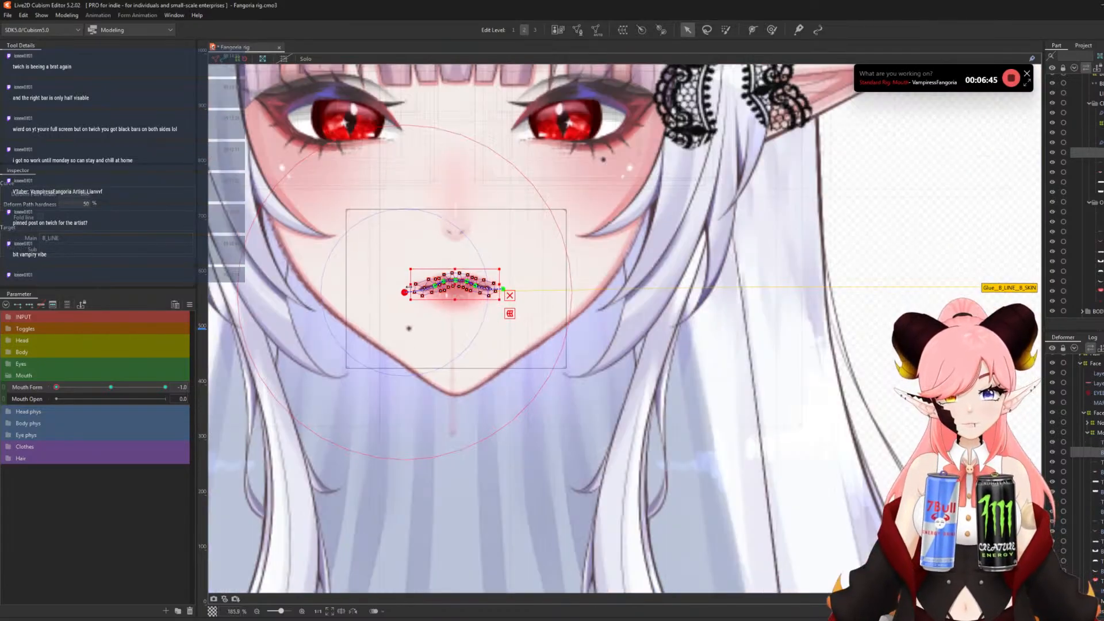
click(766, 295)
scroll(635, 303, down, 2)
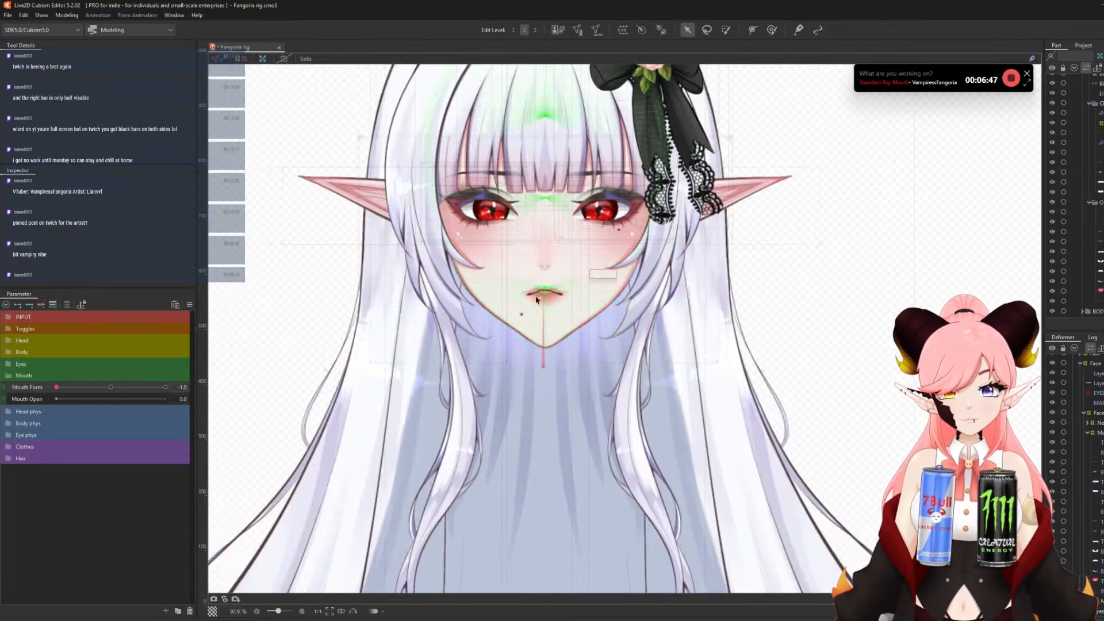
- Nudge the T_LINE deform path's inner point and end point at the left mouth corner slightly outward
scroll(541, 298, up, 3)
scroll(555, 297, up, 3)
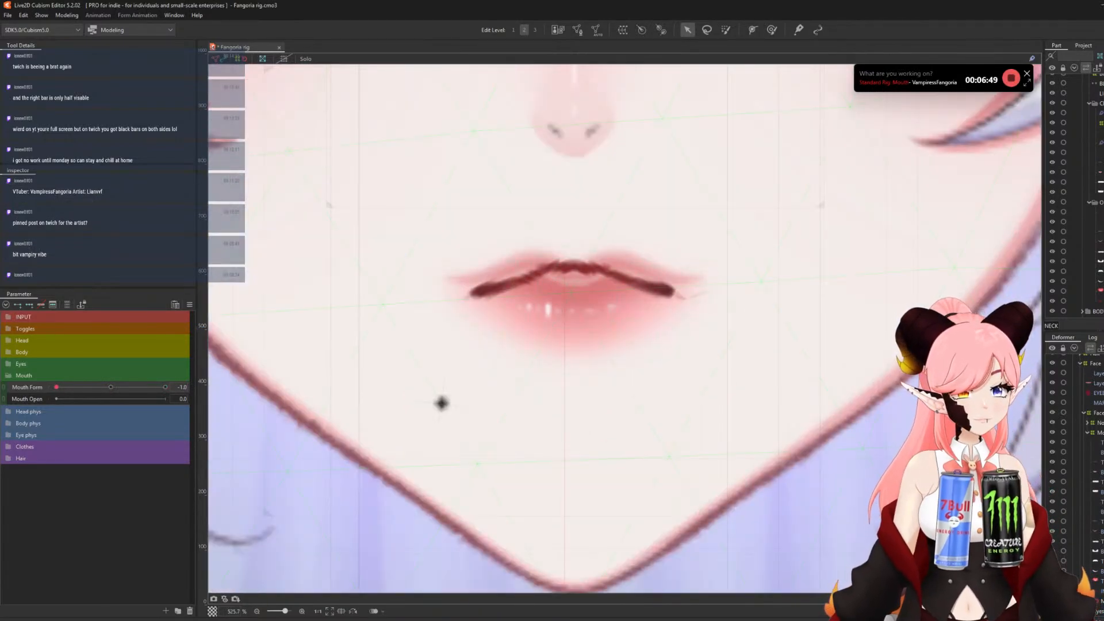
click(505, 296)
drag(506, 286, 502, 286)
drag(435, 303, 429, 304)
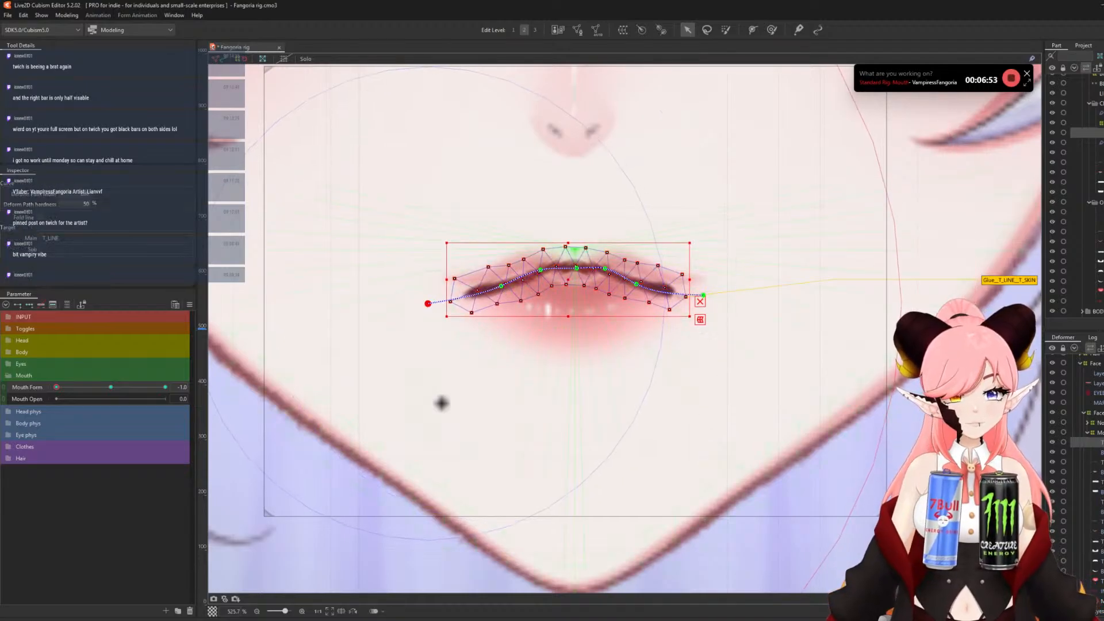
- Move the B_LINE deform path's left end point slightly outward and down to match T_LINE, and deselect the mesh
click(511, 285)
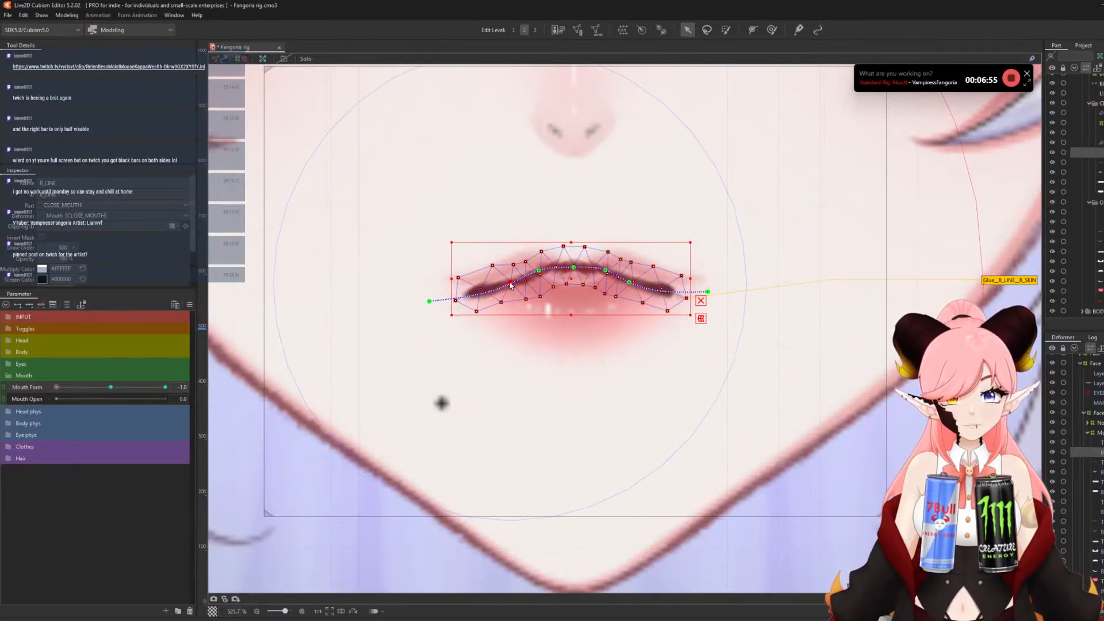
drag(429, 301, 419, 306)
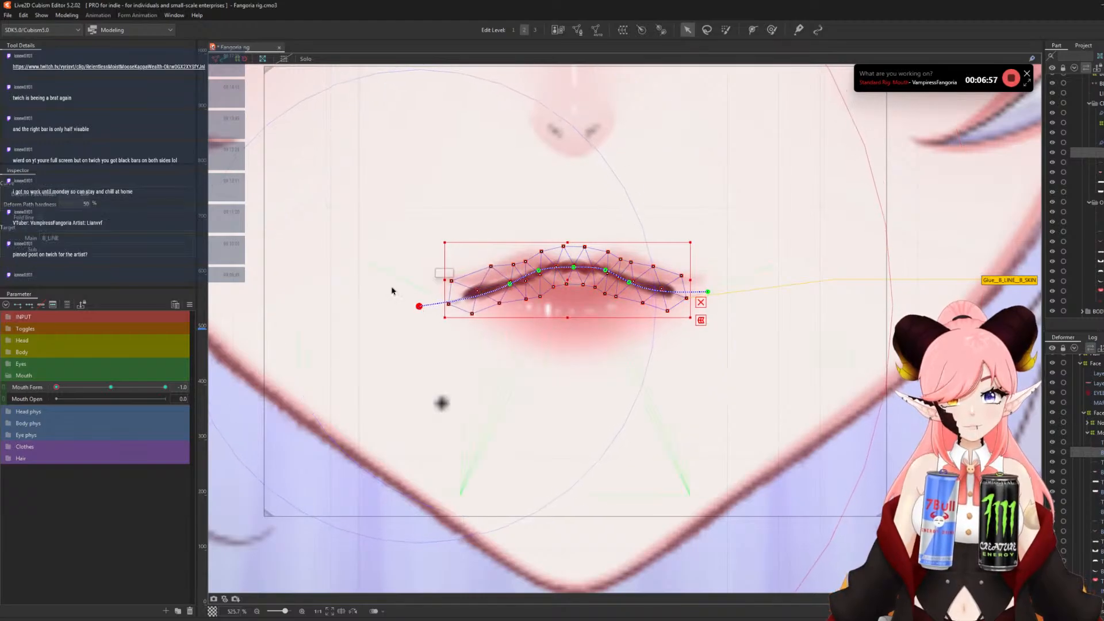
scroll(392, 291, down, 3)
click(765, 299)
scroll(713, 306, down, 2)
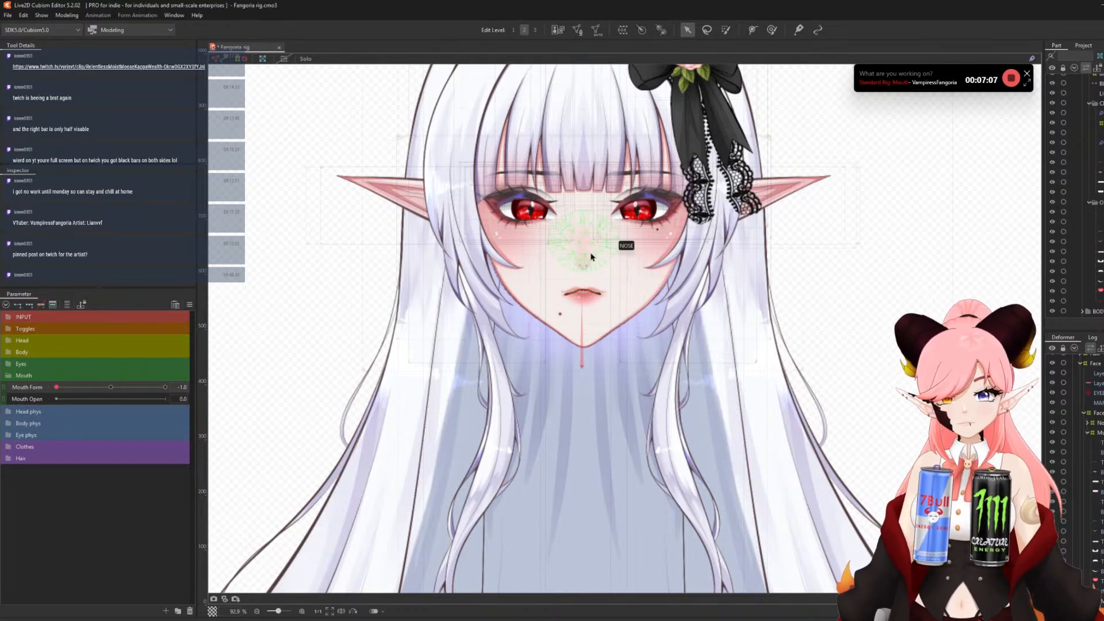
- Preview the Mouth Form transition between the neutral mouth and the frown at -1.0
scroll(593, 253, up, 2)
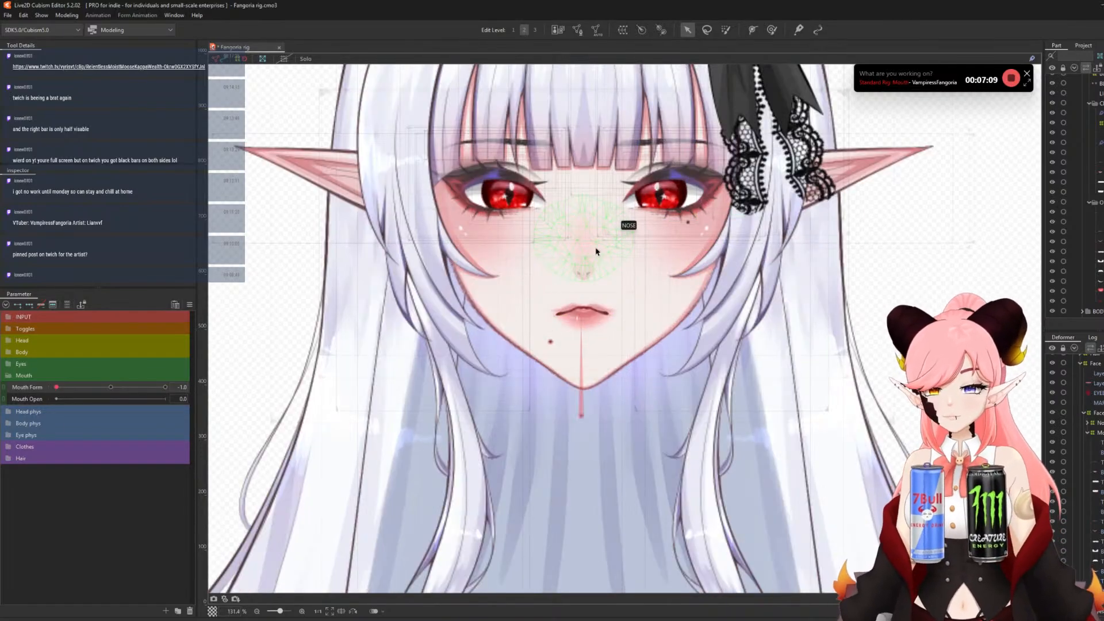
scroll(596, 251, up, 2)
mouse_move(58, 387)
mouse_down()
mouse_move(105, 388)
mouse_move(43, 399)
mouse_move(111, 400)
mouse_move(55, 395)
mouse_up()
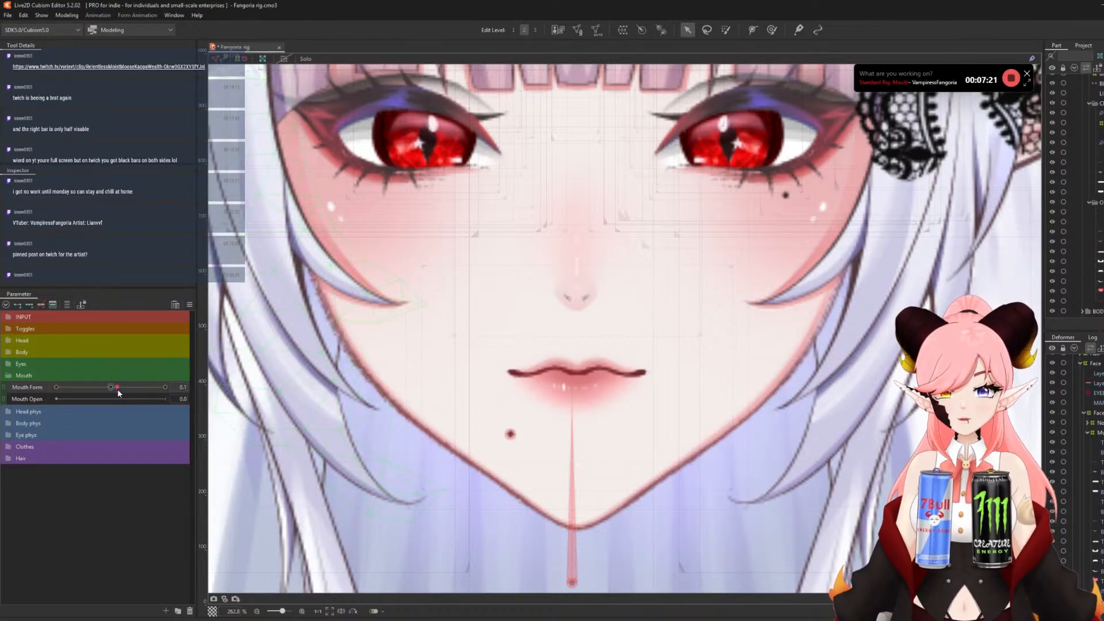
drag(56, 387, 23, 398)
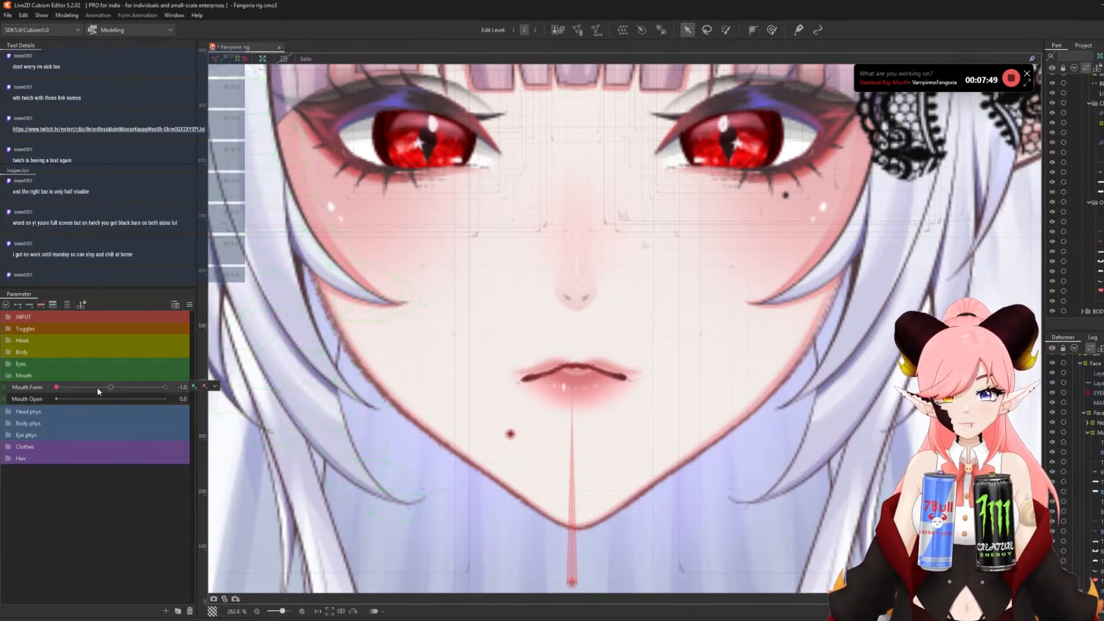
- Set Mouth Form to 1.0 and shape the T_LINE deform path into a smile with a lowered centre and wider, raised corners
click(205, 386)
drag(63, 387, 115, 387)
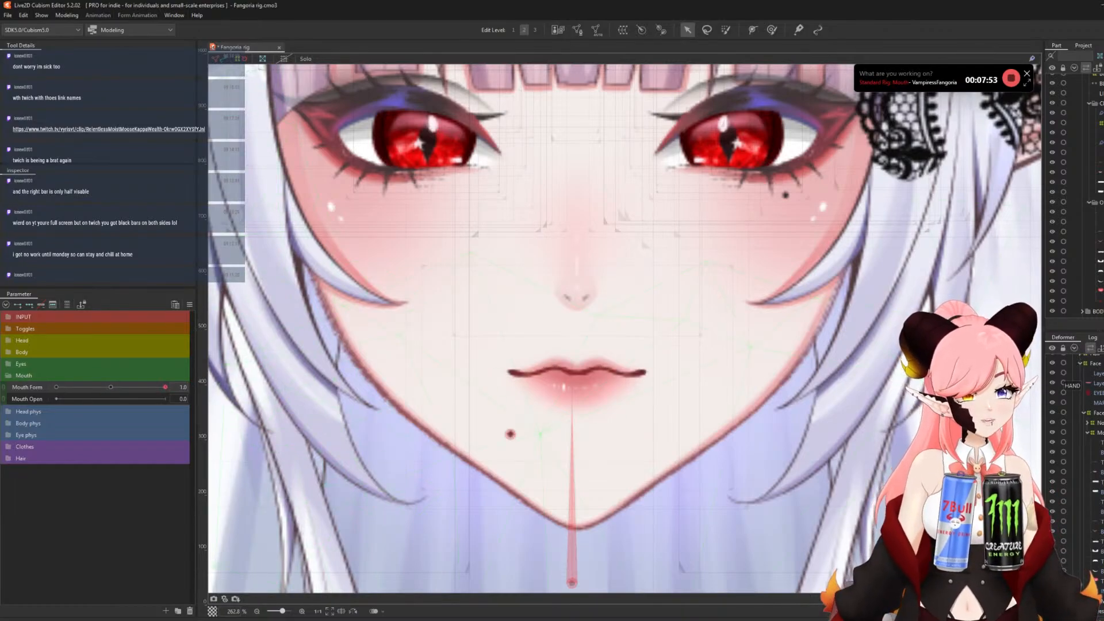
click(577, 372)
scroll(578, 378, up, 4)
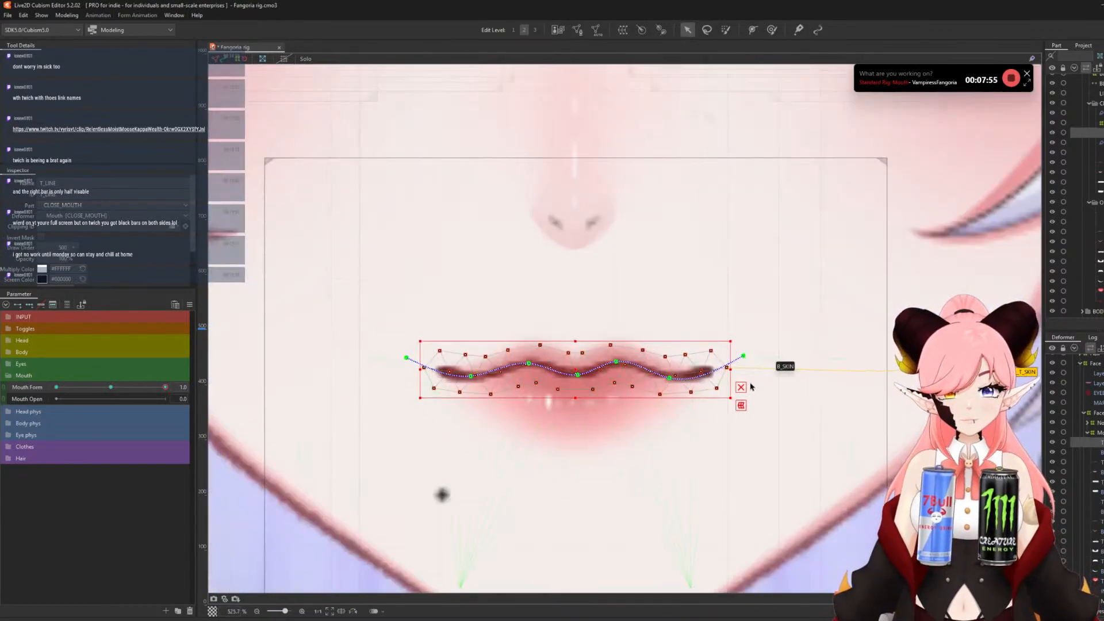
drag(577, 374, 528, 372)
drag(616, 363, 691, 380)
drag(743, 355, 771, 347)
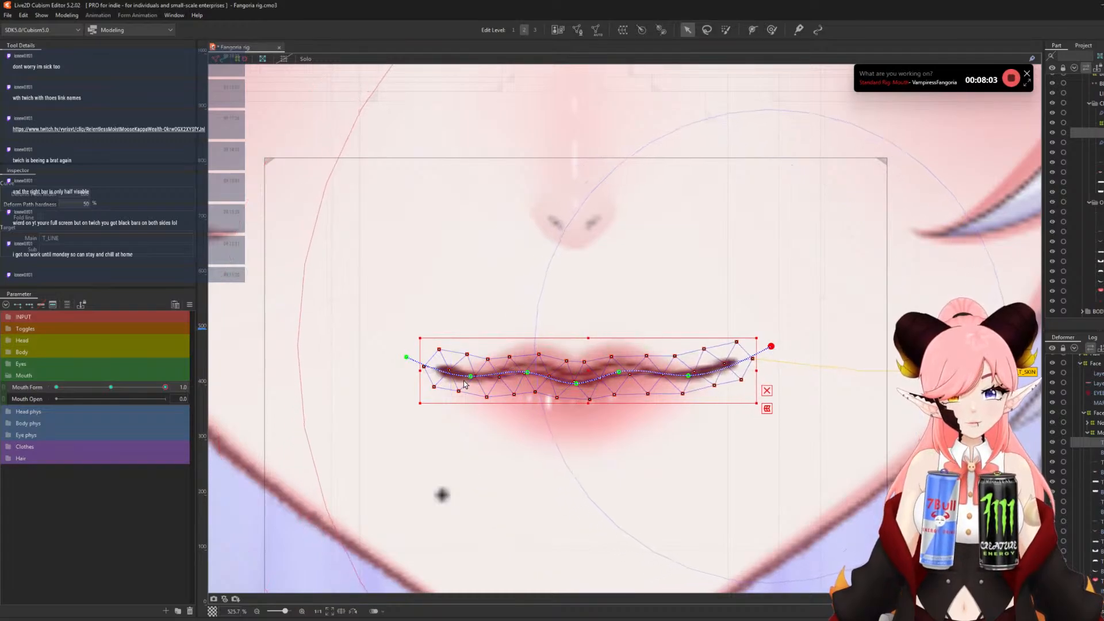
drag(471, 376, 383, 339)
drag(771, 346, 766, 336)
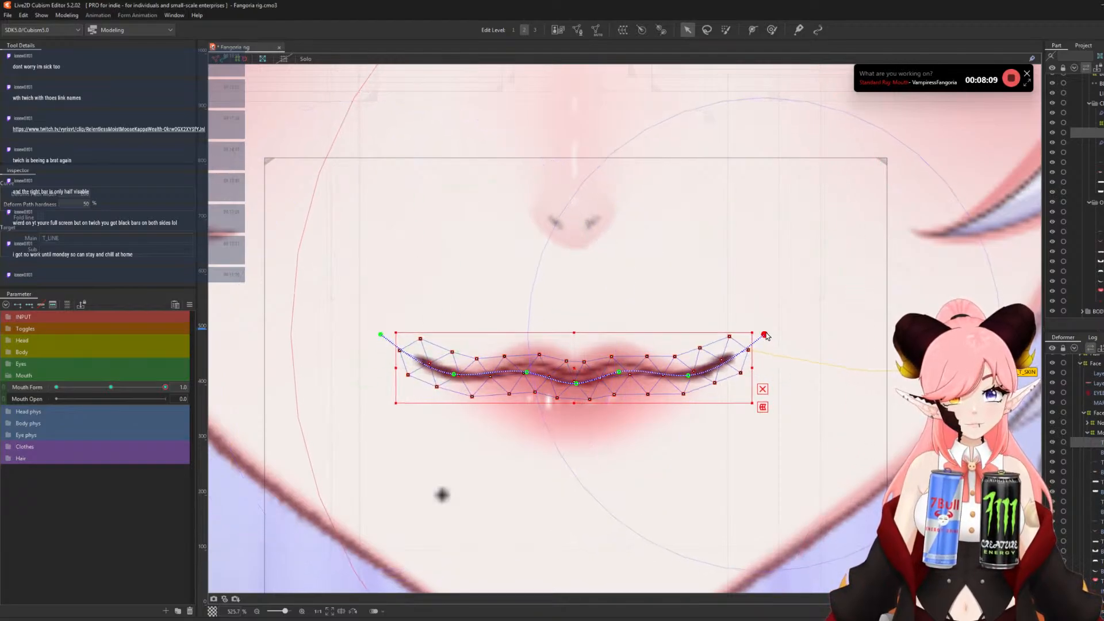
- Shape the B_LINE deform path into the matching smile, lowering its centre and moving both corners outward and up
click(582, 372)
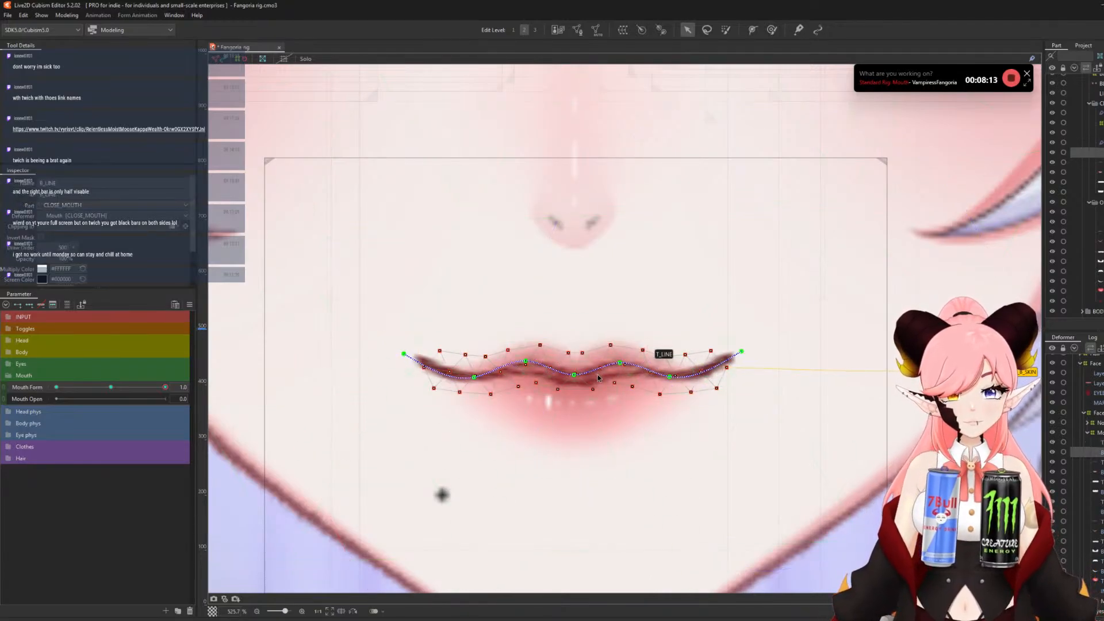
drag(573, 375, 525, 374)
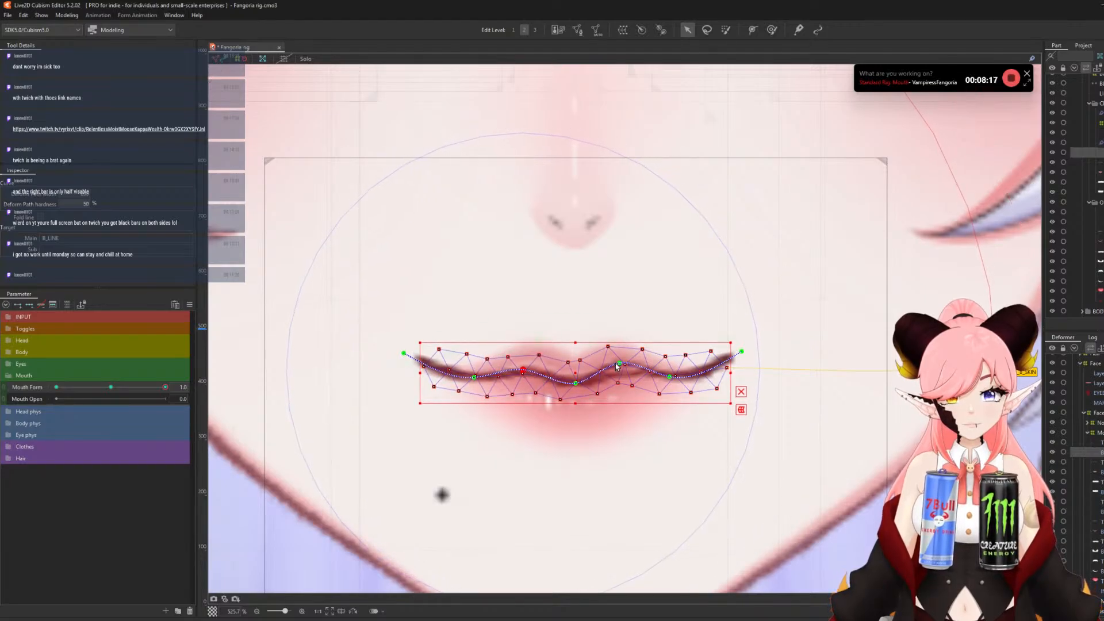
drag(618, 364, 680, 377)
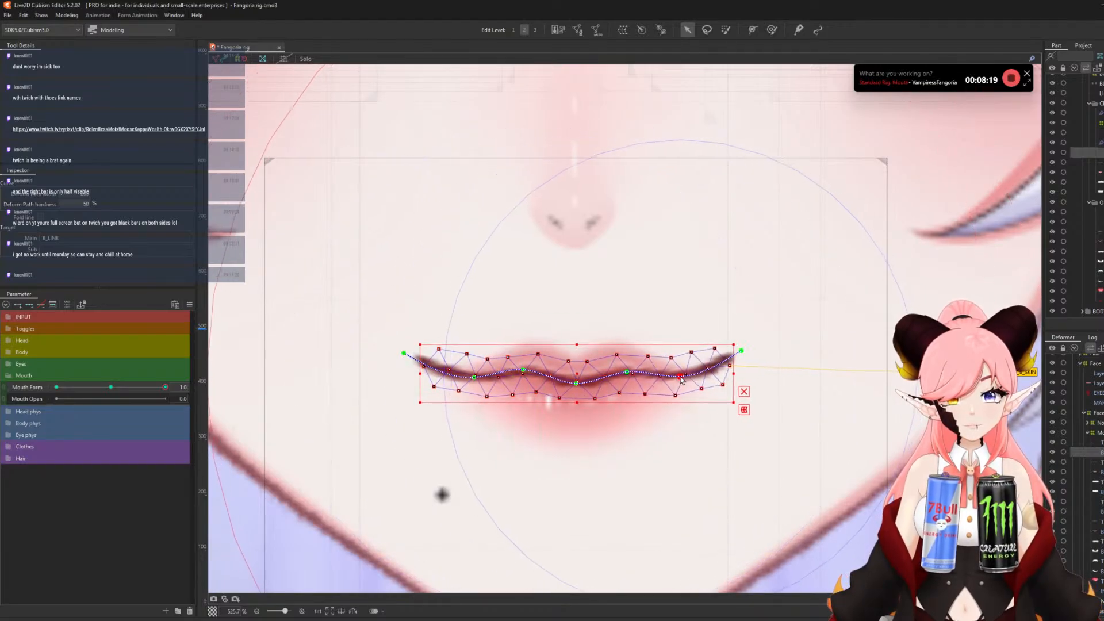
drag(742, 351, 758, 330)
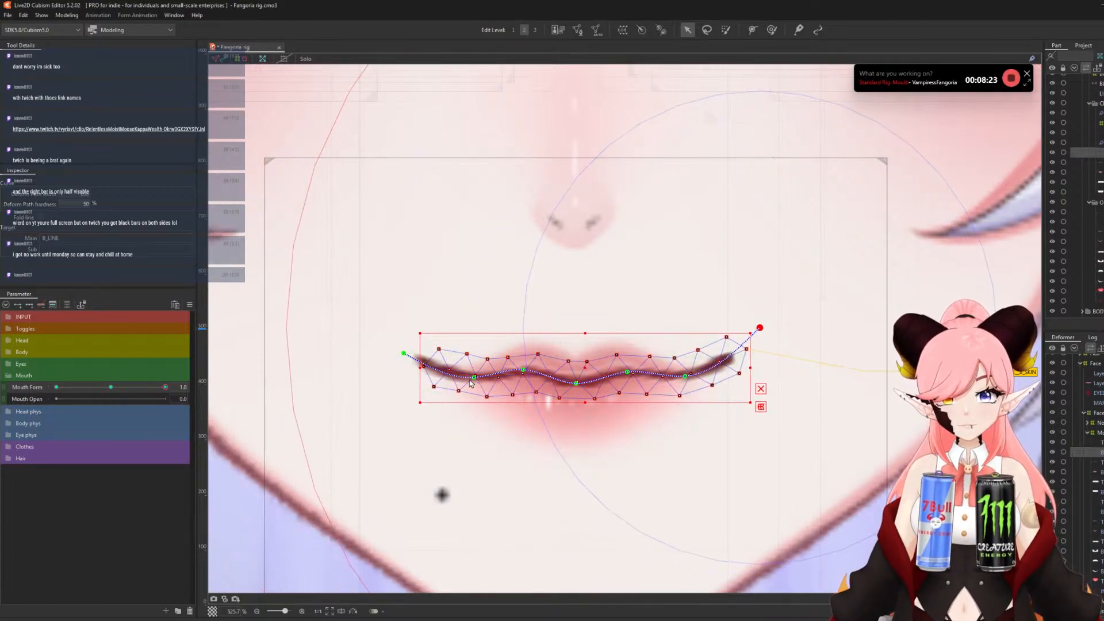
drag(471, 380, 454, 375)
drag(404, 355, 381, 340)
- Deselect the mesh, examine the smile against the whole face and preview the Mouth Form transition
scroll(468, 357, down, 3)
scroll(475, 360, down, 3)
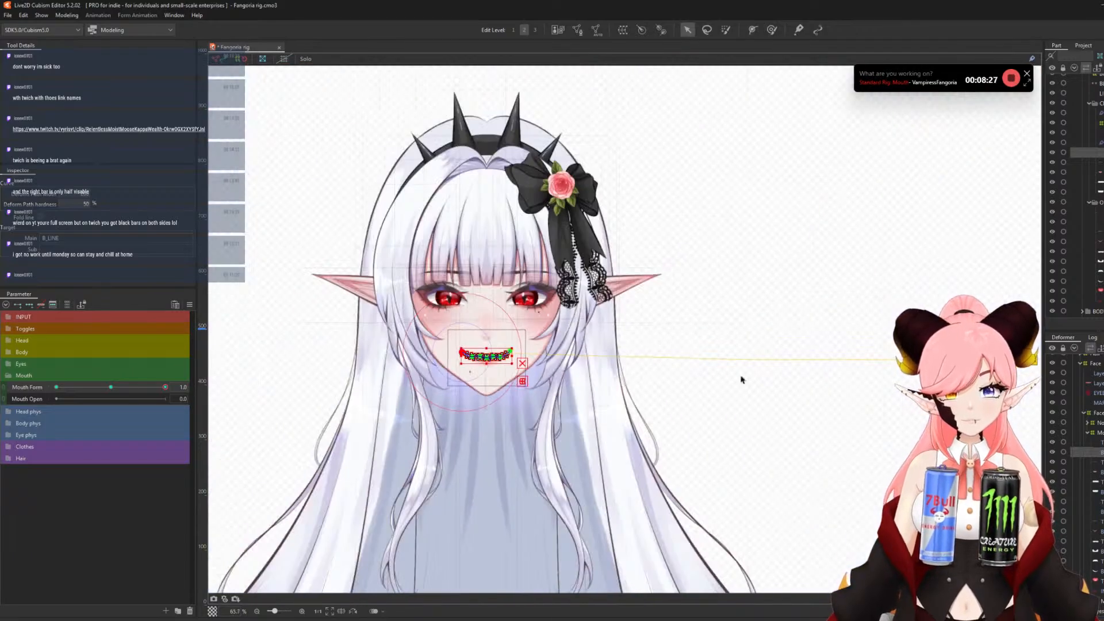
click(741, 380)
scroll(599, 378, down, 2)
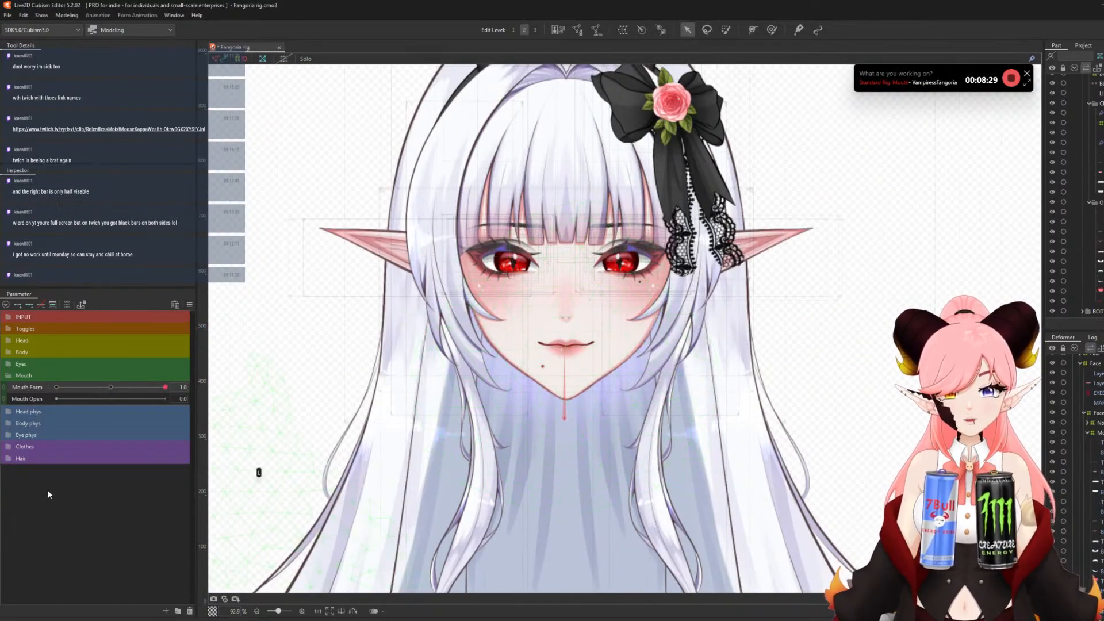
scroll(380, 424, up, 1)
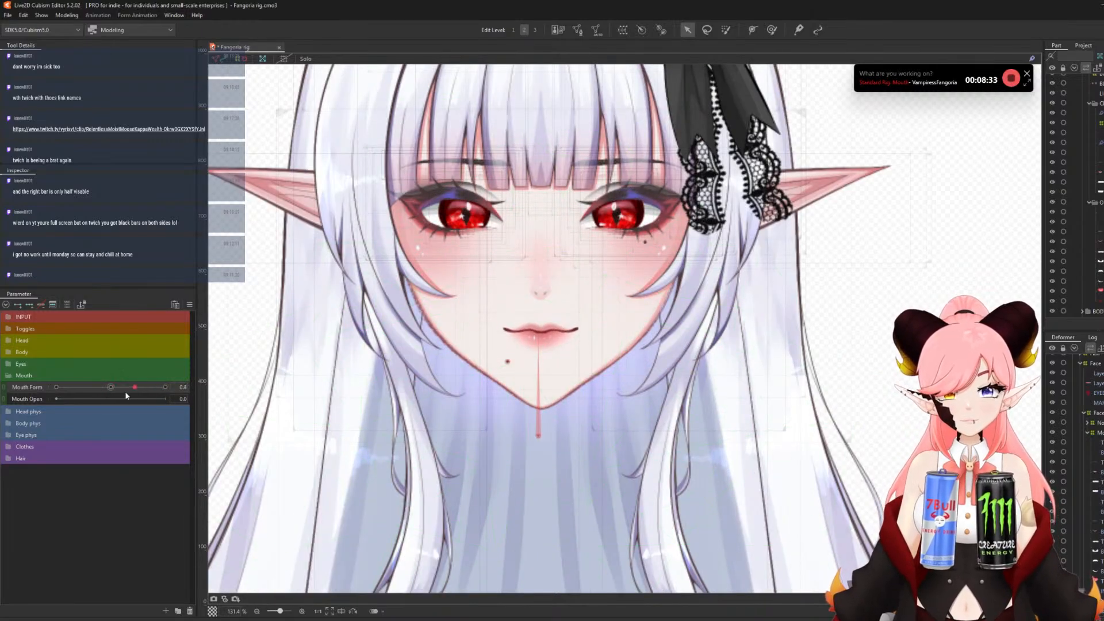
drag(129, 387, 26, 388)
- At Mouth Form 1.0, raise the left end points of the T_LINE and B_LINE deform paths slightly, and deselect the mesh
scroll(506, 322, up, 3)
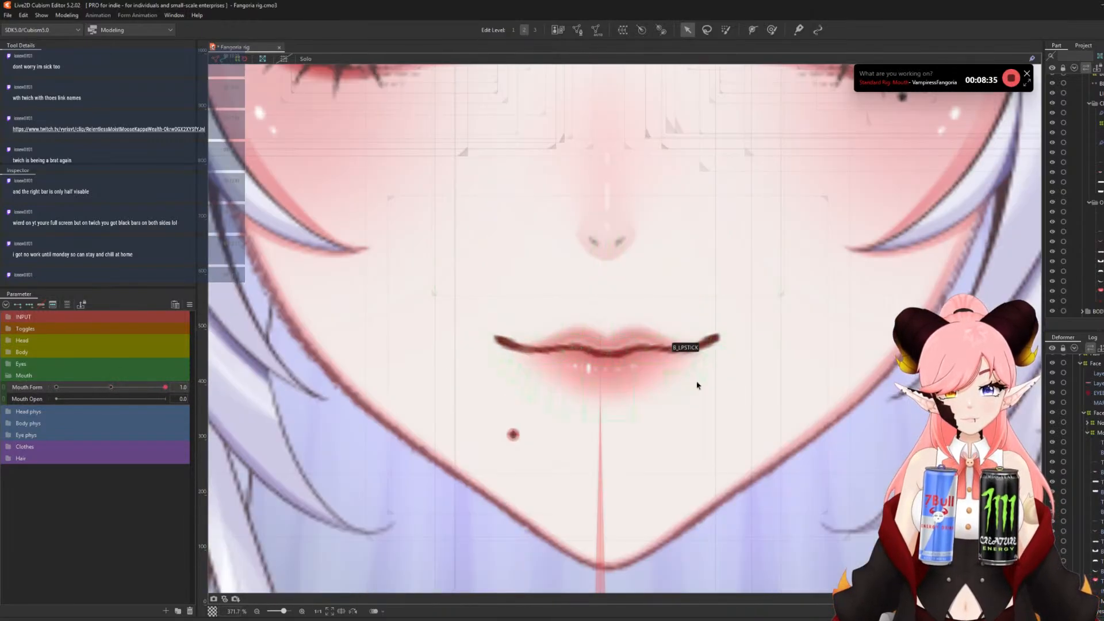
click(534, 348)
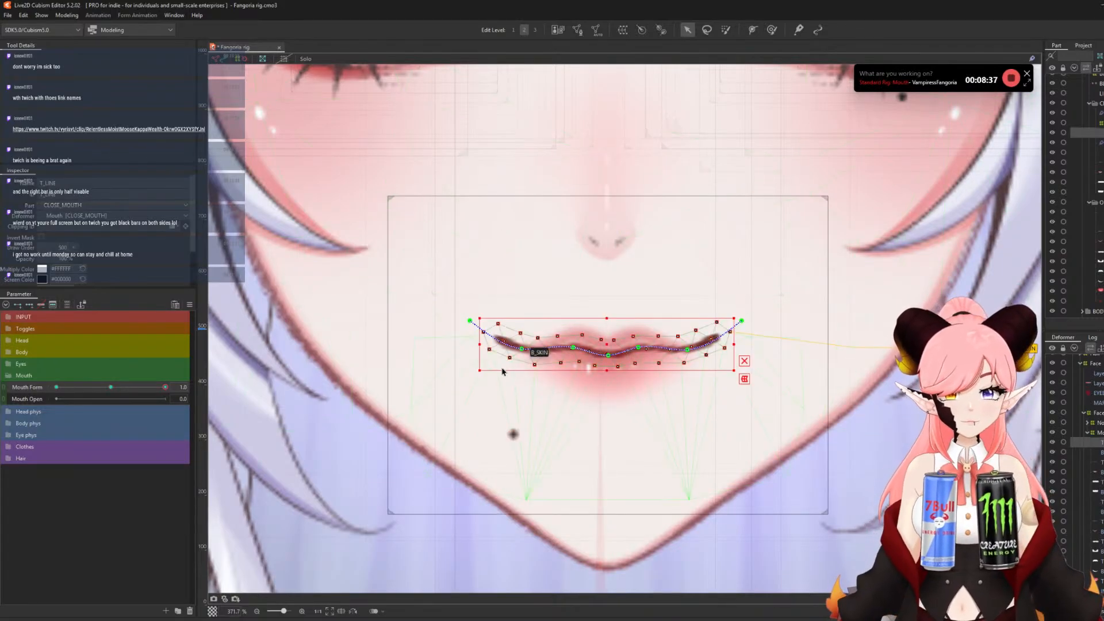
click(471, 316)
click(559, 343)
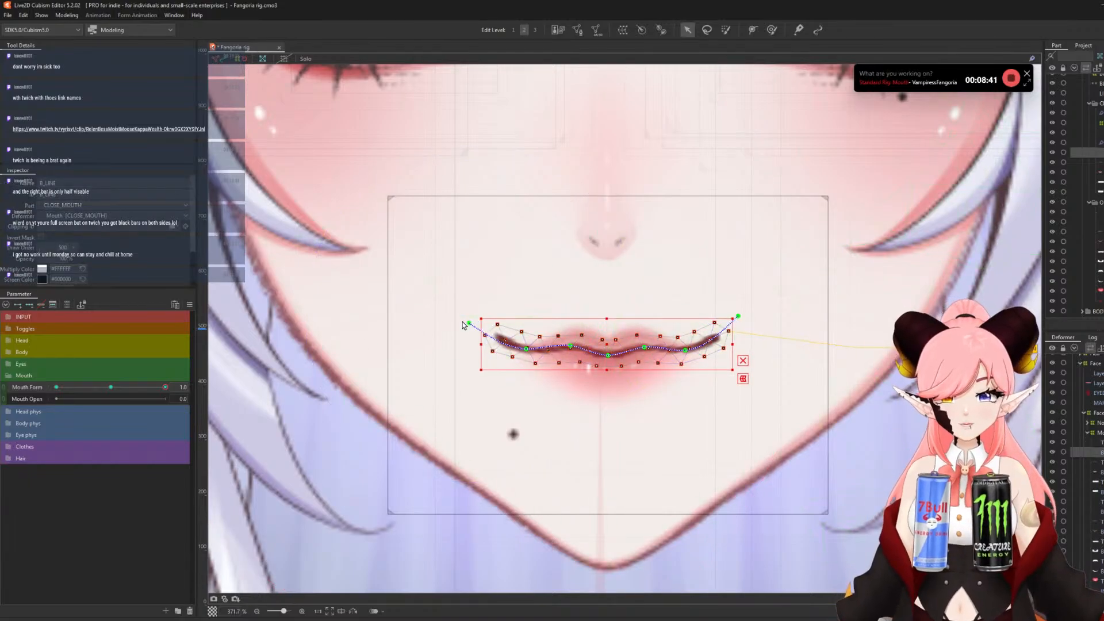
drag(469, 323, 466, 311)
scroll(418, 308, down, 2)
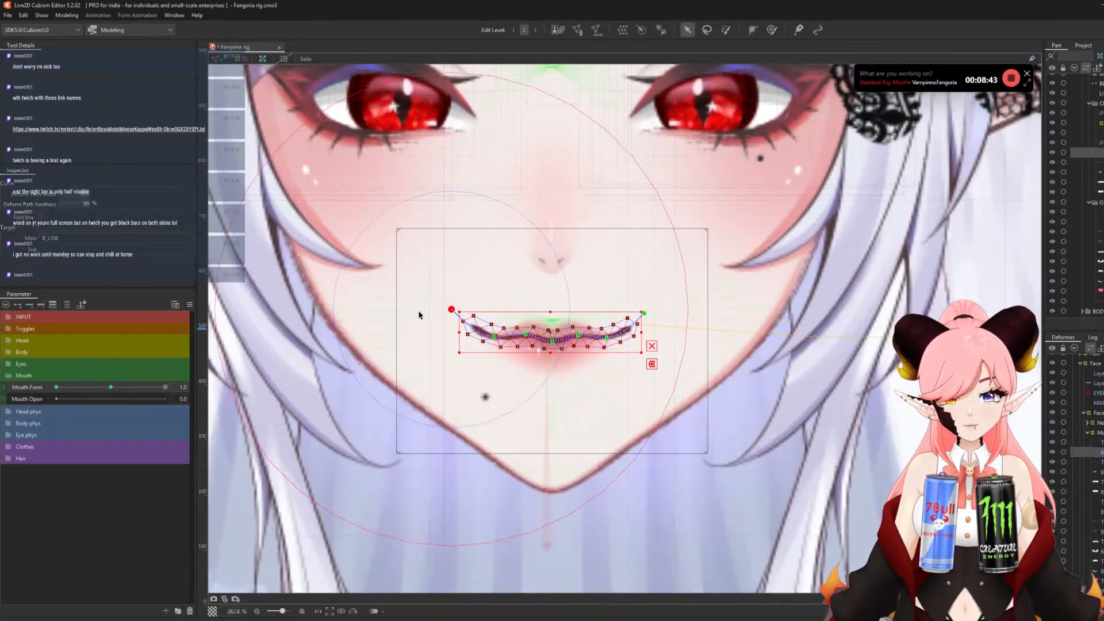
scroll(418, 315, down, 3)
key(Escape)
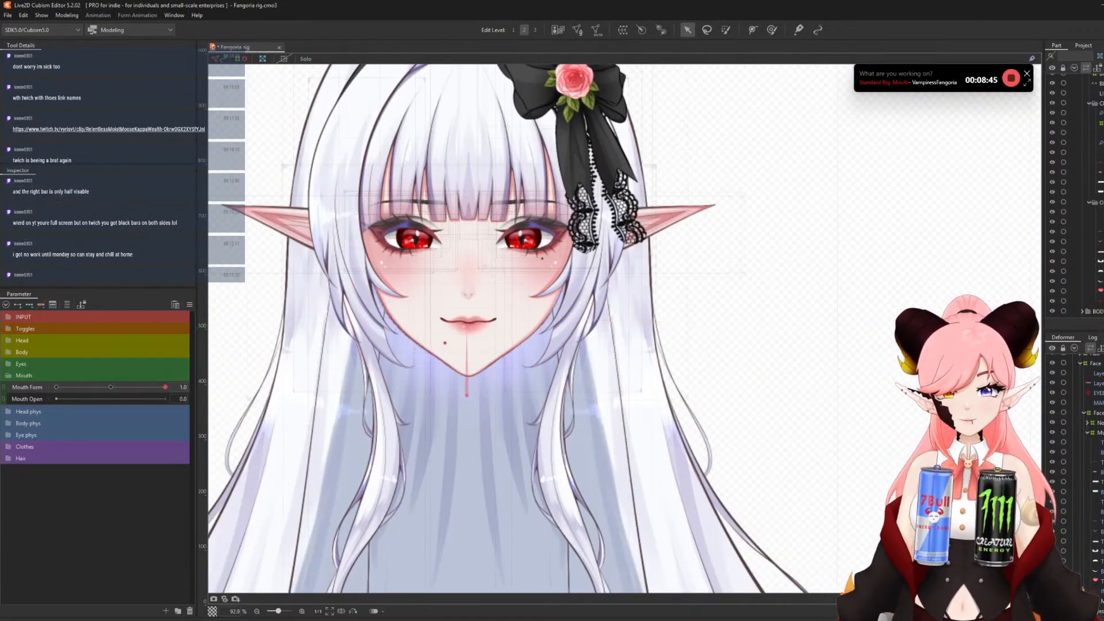
- Create a parent warp deformer for the T_LIPSTICK mesh in CLOSE_MOUTH, with 21 × 21 warp and 2 × 2 Bezier divisions
scroll(897, 348, down, 1)
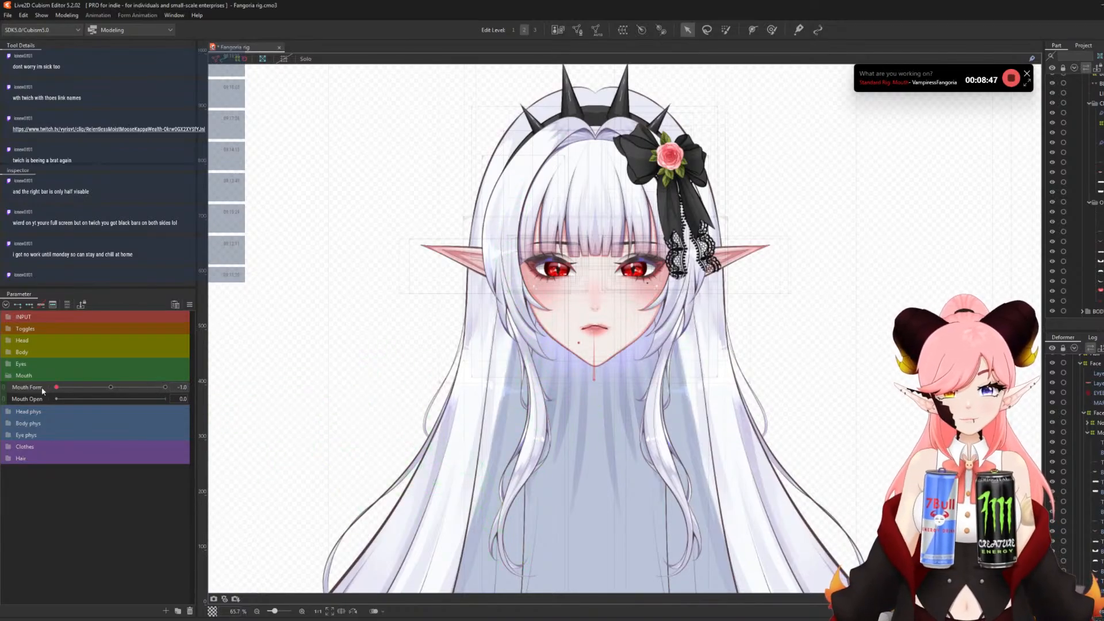
scroll(755, 325, up, 1)
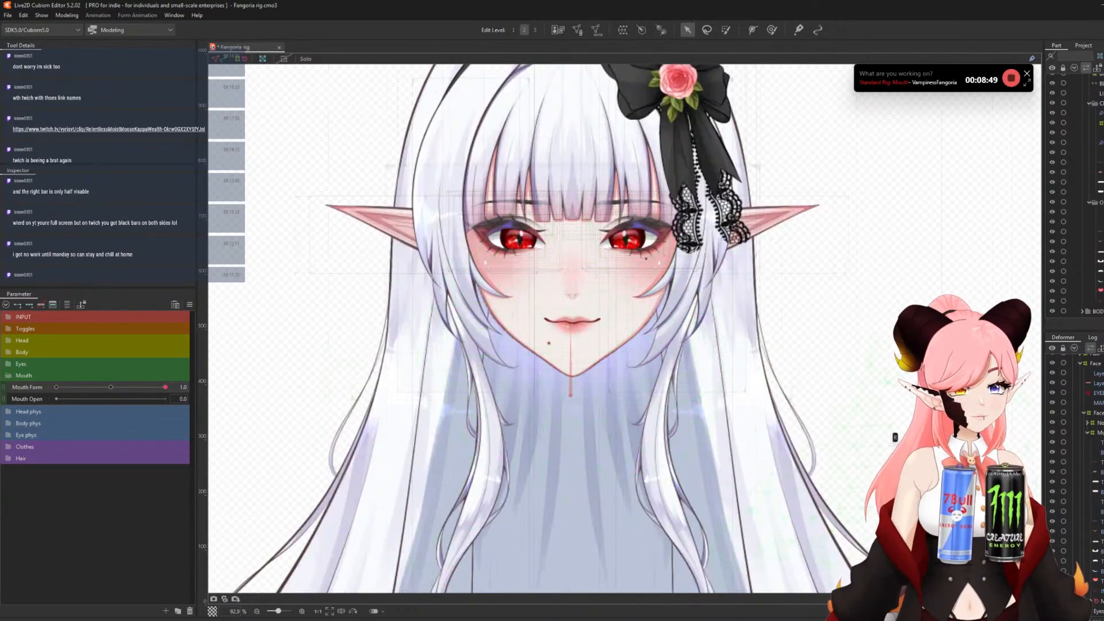
click(571, 319)
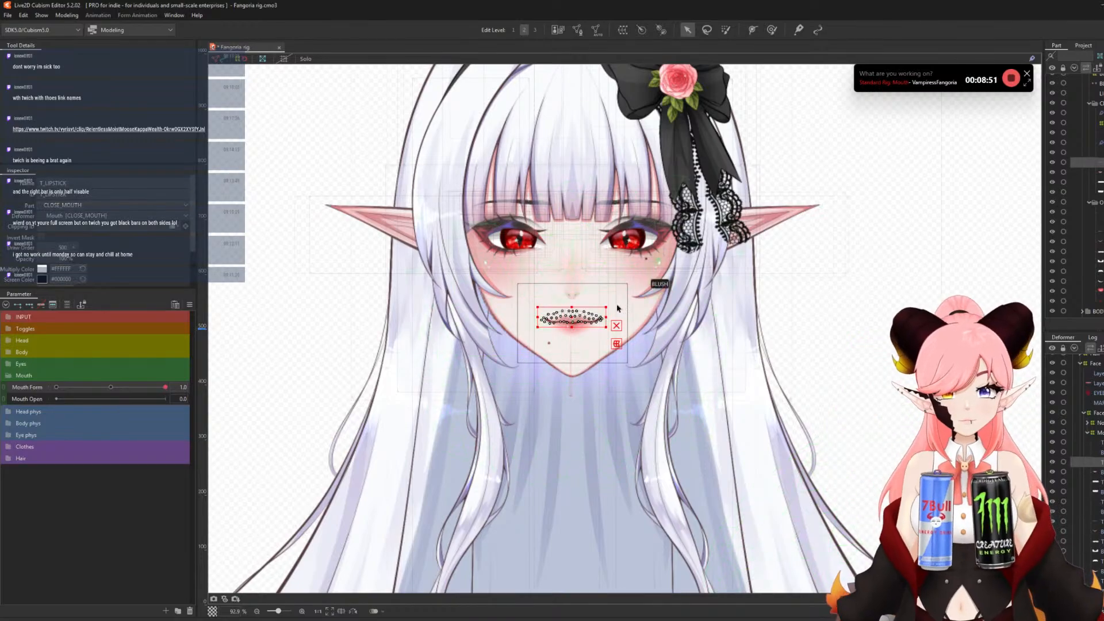
scroll(571, 322, up, 3)
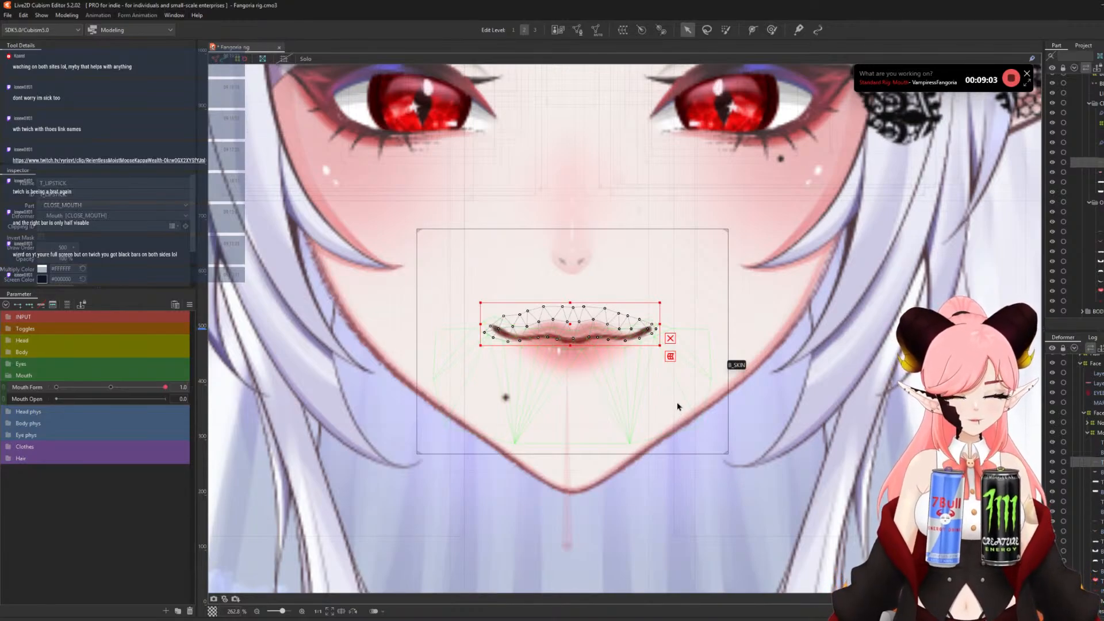
click(623, 29)
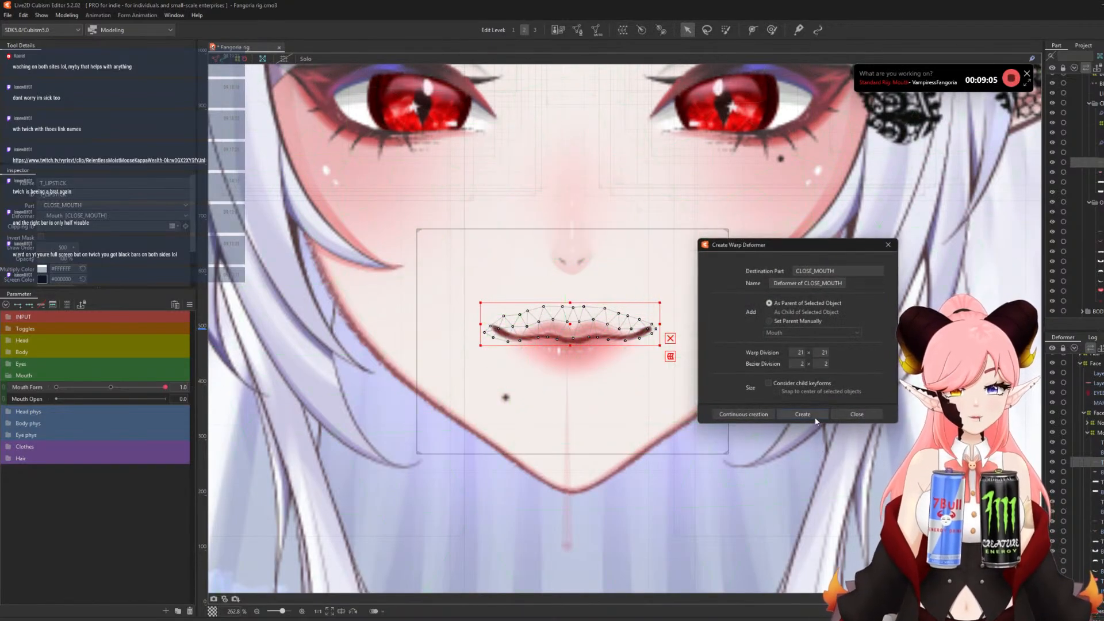
click(803, 414)
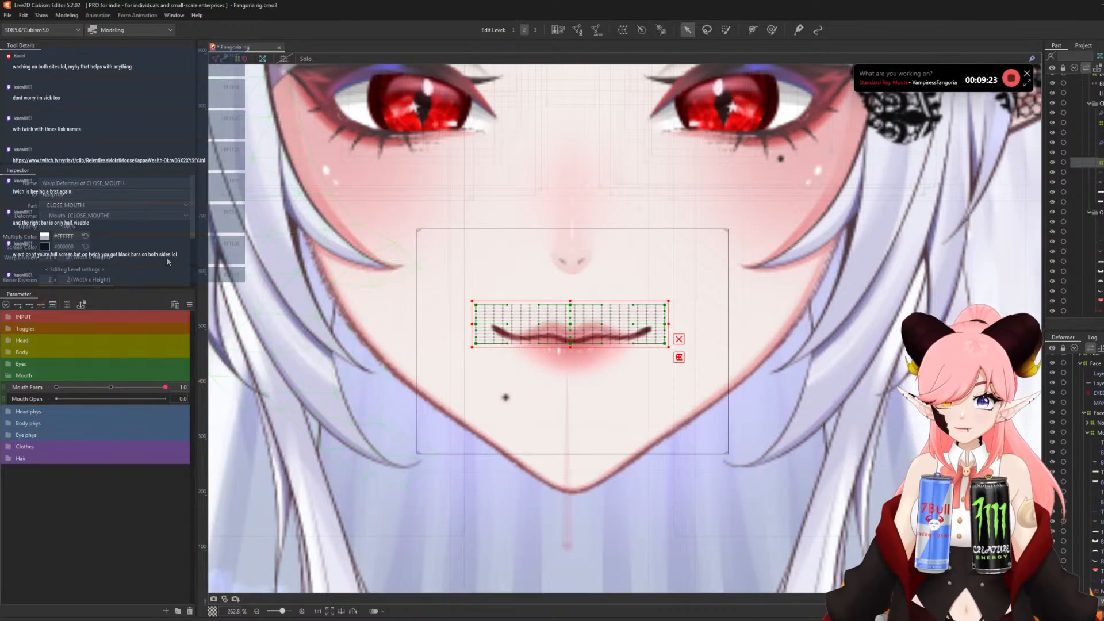
- Key the T_LIPSTICK deformer at three Mouth Form values and, at 1.0, brush its centre down and its sides outward to fit the smile
scroll(628, 378, up, 2)
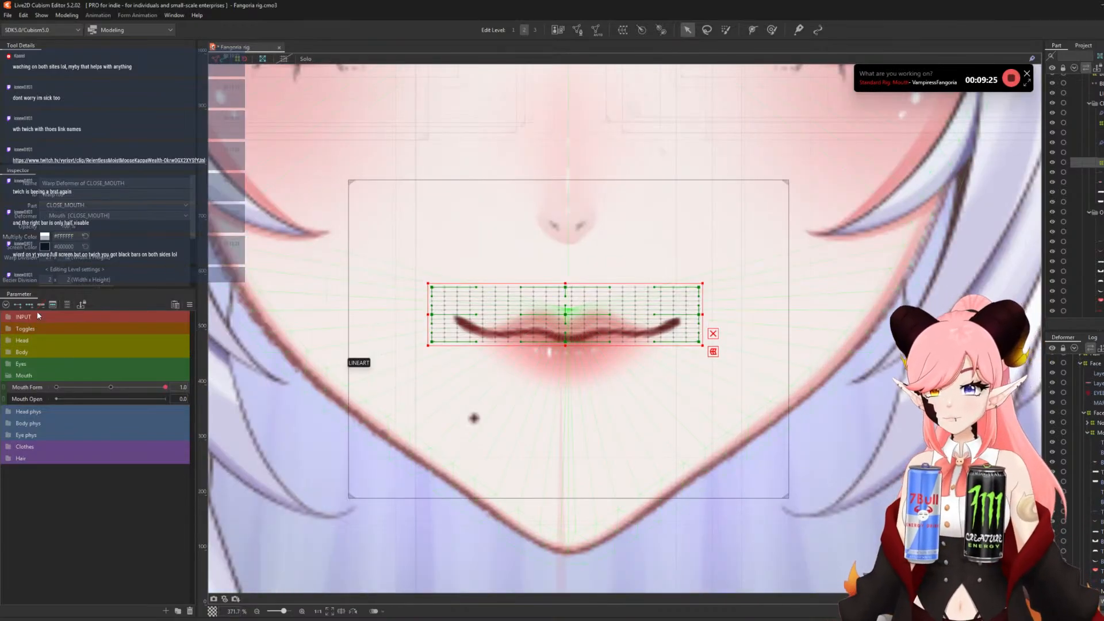
click(772, 29)
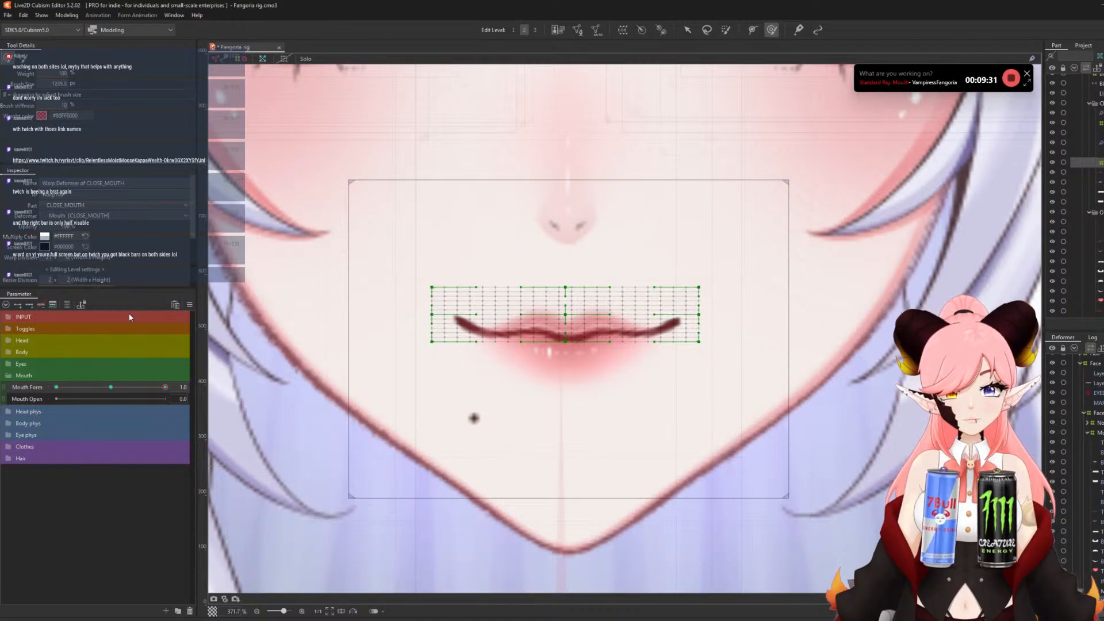
scroll(805, 315, down, 6)
drag(802, 316, 461, 322)
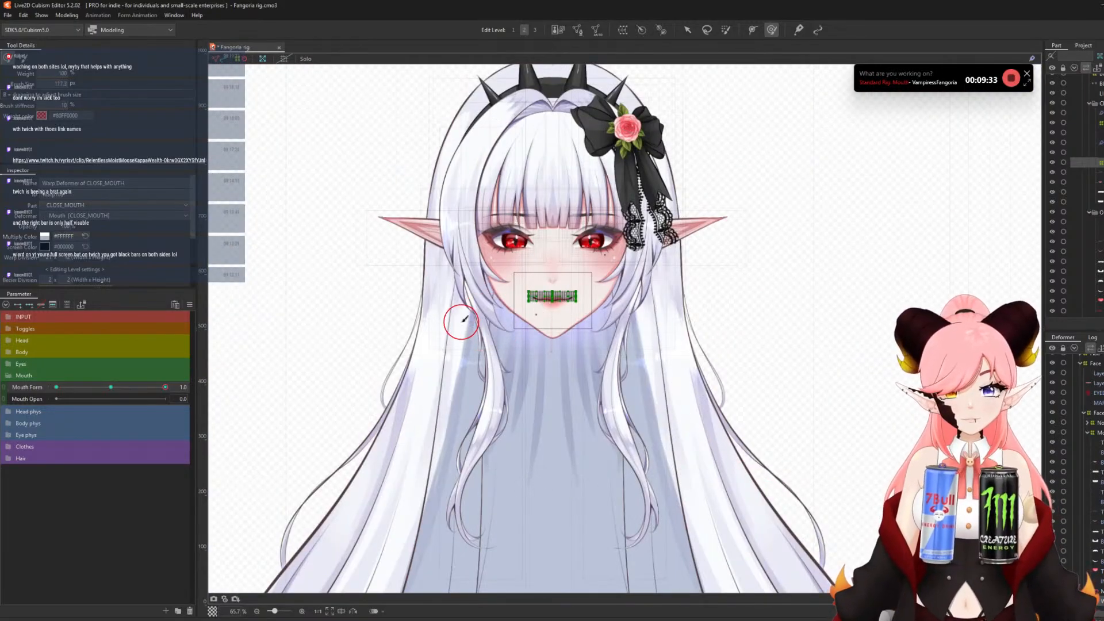
scroll(527, 309, up, 4)
scroll(664, 253, up, 2)
mouse_move(711, 309)
mouse_down()
mouse_move(615, 318)
mouse_move(586, 299)
mouse_move(532, 296)
mouse_up()
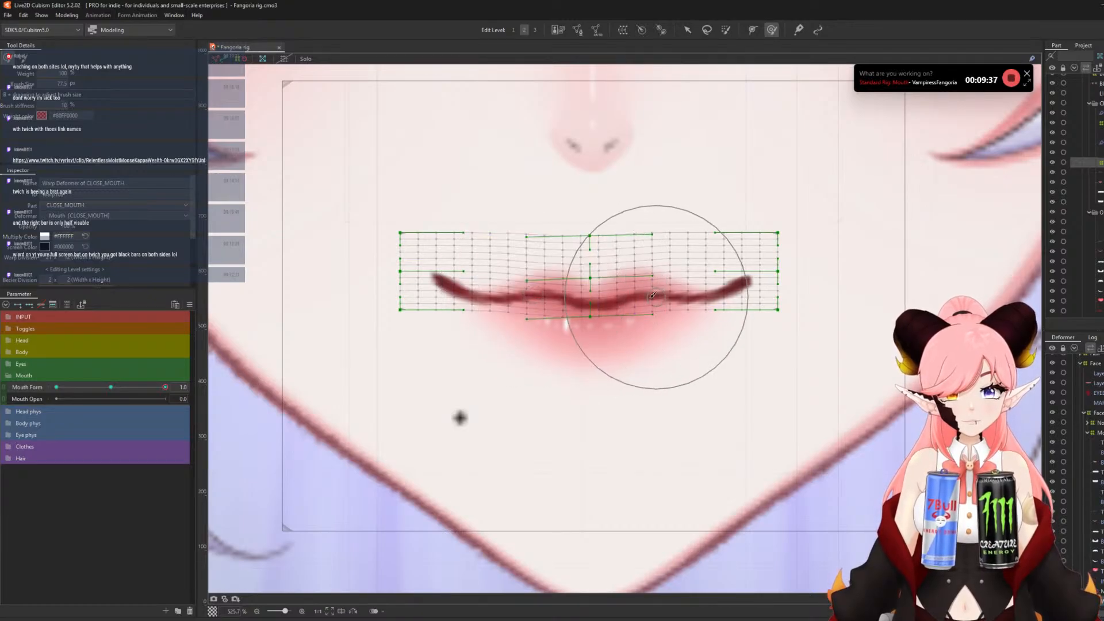
drag(637, 295, 639, 300)
scroll(557, 262, down, 1)
drag(145, 388, 200, 398)
drag(484, 299, 477, 298)
drag(672, 286, 677, 286)
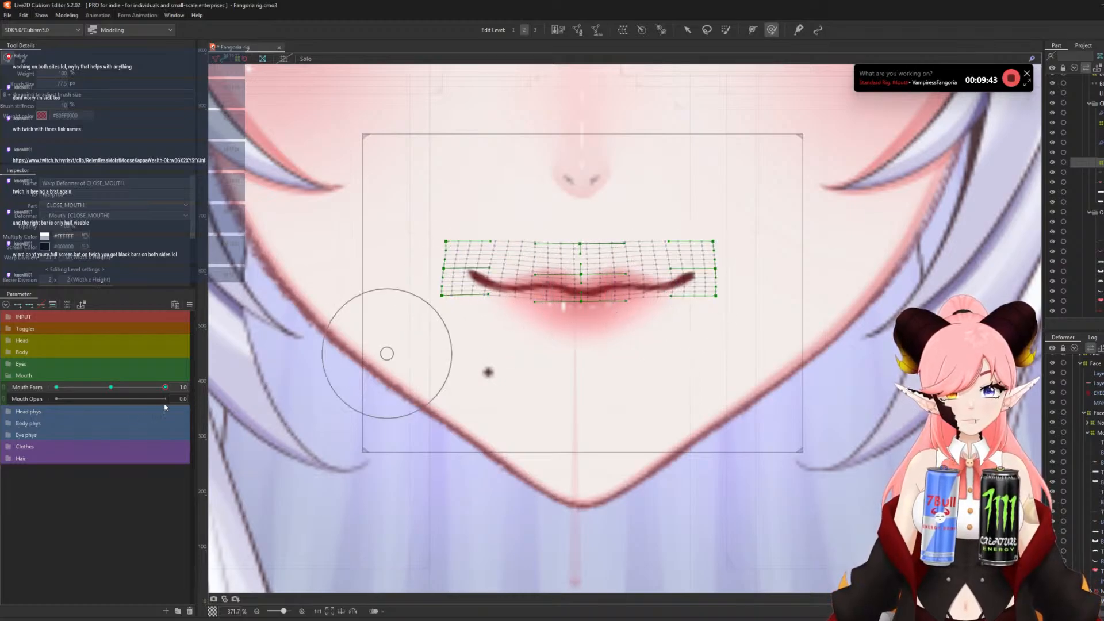
- At Mouth Form -1.0, brush the T_LIPSTICK deformer's centre up and both sides inward to fit the frowning lip line
drag(147, 388, 56, 387)
scroll(584, 300, up, 2)
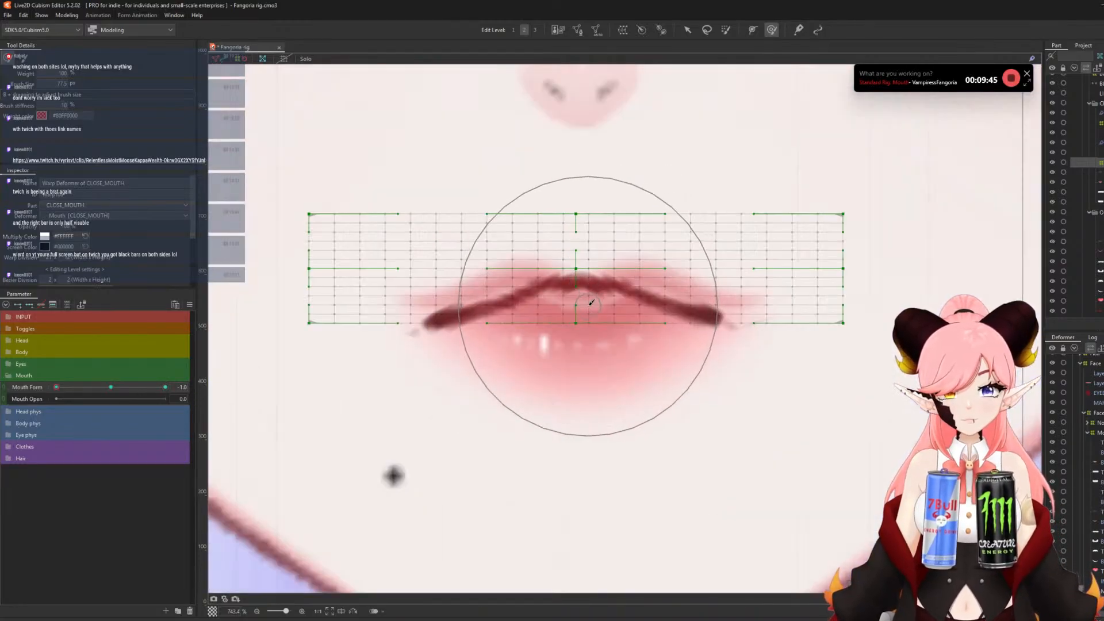
drag(591, 285, 589, 289)
drag(477, 298, 495, 306)
drag(667, 301, 640, 308)
mouse_move(825, 323)
mouse_down()
mouse_move(769, 335)
mouse_move(712, 328)
mouse_up()
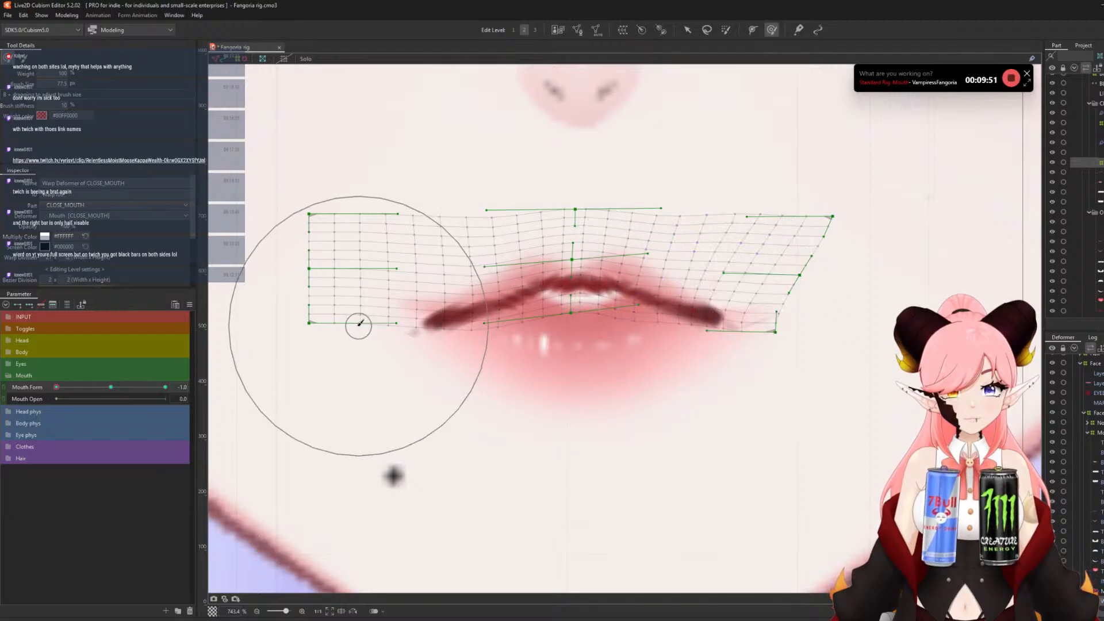
mouse_move(349, 303)
mouse_down()
mouse_move(375, 321)
mouse_move(452, 324)
mouse_up()
drag(595, 342, 594, 337)
- Refine the T_LIPSTICK deformer beside the lip centre with a smaller deform brush and check the frown at Mouth Form -1.0
key(b)
mouse_move(699, 315)
mouse_down()
mouse_move(514, 316)
mouse_move(524, 299)
mouse_up()
drag(637, 292, 621, 291)
scroll(463, 256, down, 5)
mouse_move(58, 387)
mouse_down()
mouse_move(93, 387)
mouse_move(48, 392)
mouse_up()
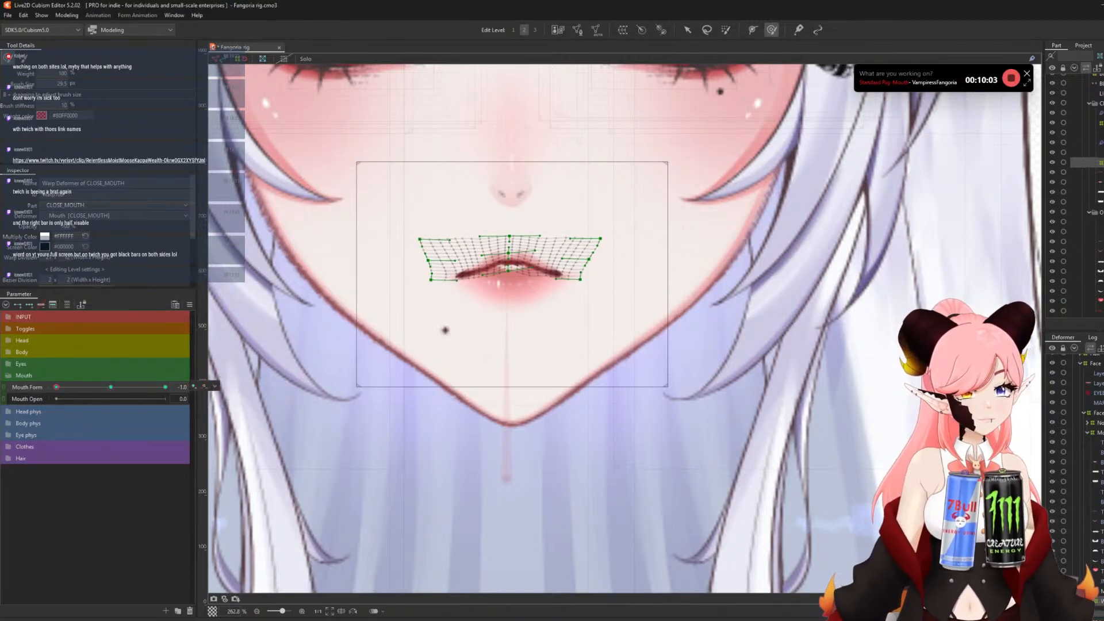
- Create a parent warp deformer for the B_LIPSTICK mesh in CLOSE_MOUTH
click(1098, 462)
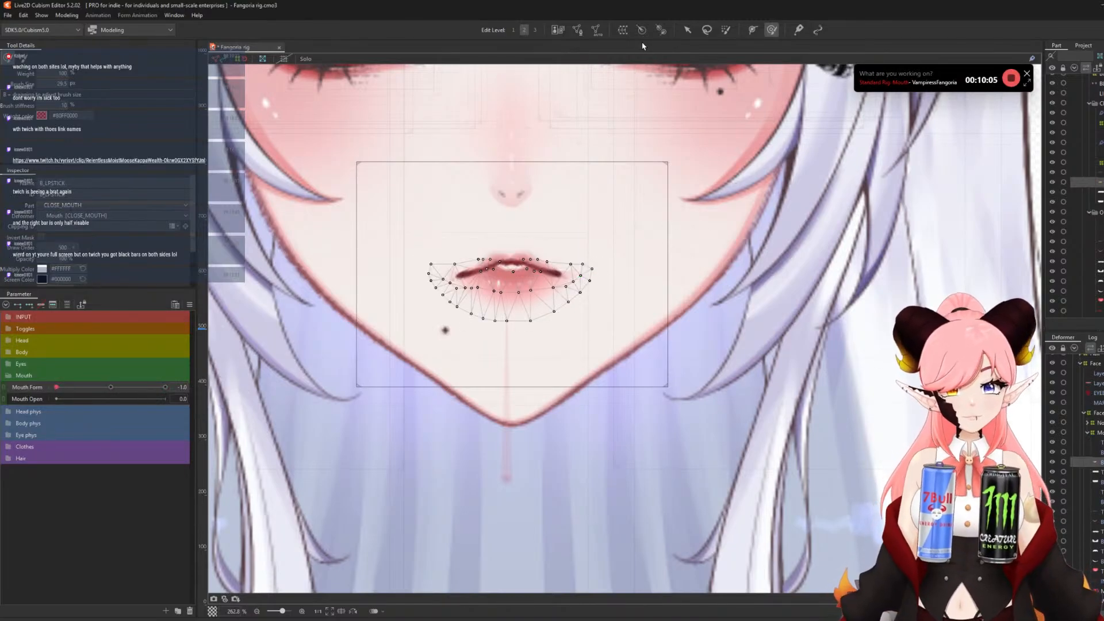
click(623, 30)
click(803, 414)
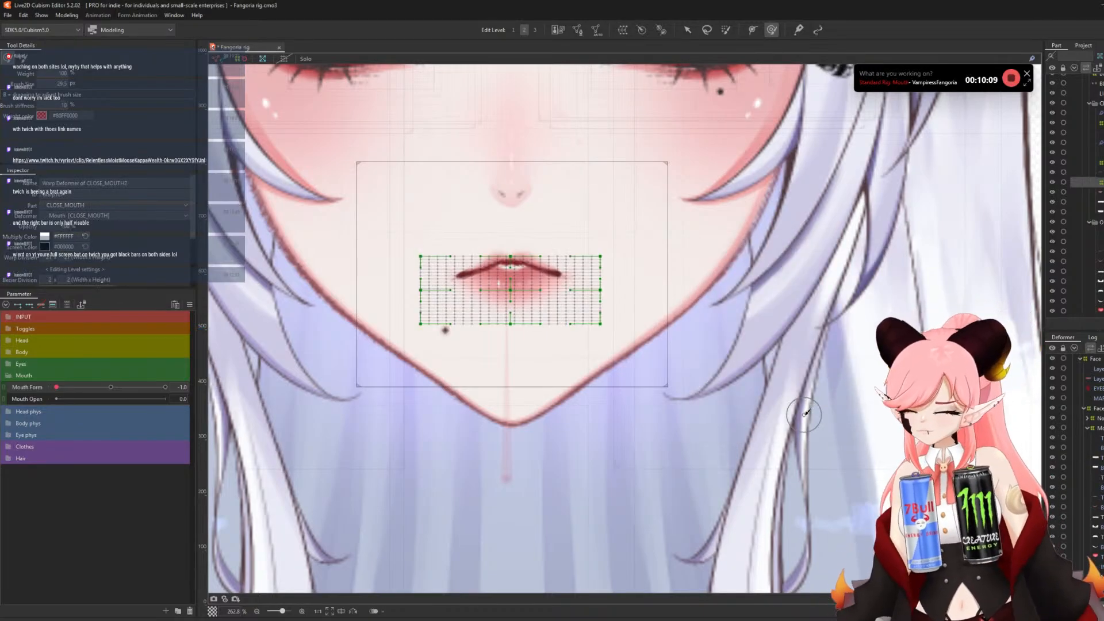
- Key the B_LIPSTICK deformer at three Mouth Form values and, at 1.0, brush its sides outward and its upper centre down
scroll(504, 249, up, 4)
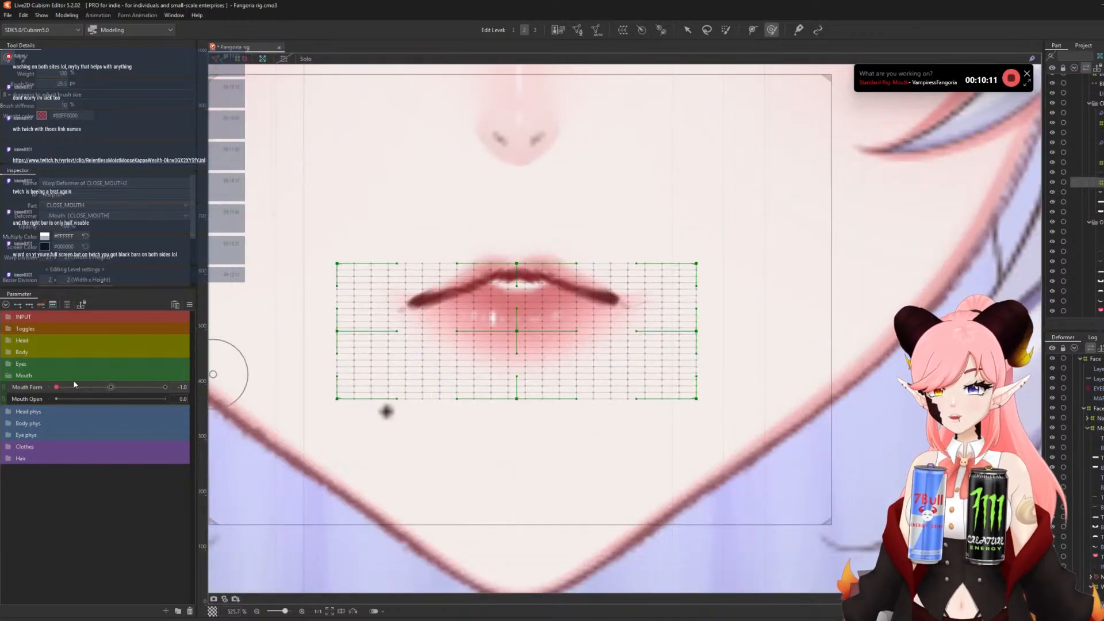
drag(54, 391, 166, 390)
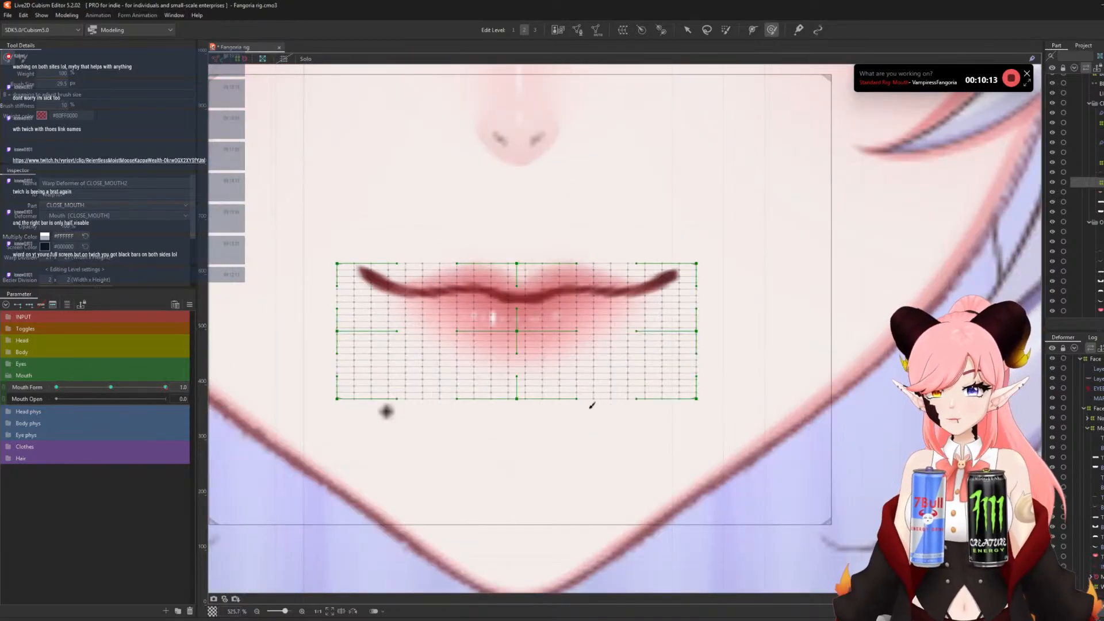
key(b)
mouse_move(384, 349)
mouse_down()
mouse_move(646, 396)
mouse_move(508, 364)
mouse_move(534, 379)
mouse_move(516, 398)
mouse_move(373, 336)
mouse_up()
key(b)
drag(647, 341, 664, 338)
mouse_move(158, 388)
mouse_down()
mouse_move(124, 391)
mouse_move(195, 391)
mouse_up()
drag(510, 218, 509, 234)
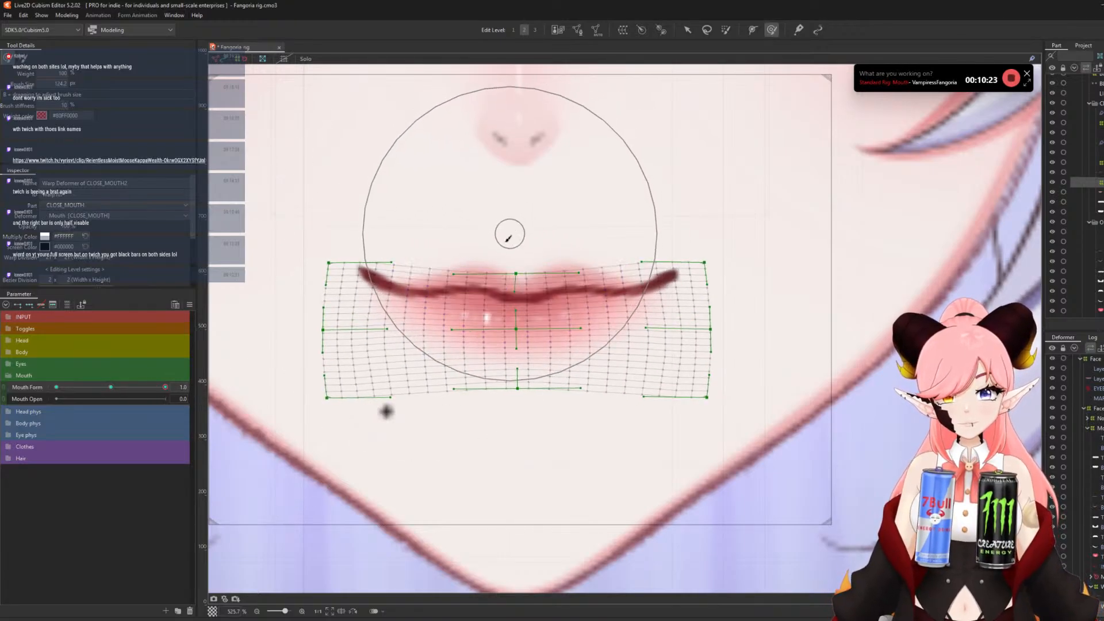
- At Mouth Form -1.0, brush the B_LIPSTICK deformer's centre upward and both sides inward, and check the transition
drag(157, 386, 57, 387)
drag(520, 340, 525, 282)
drag(364, 329, 394, 327)
drag(669, 326, 639, 327)
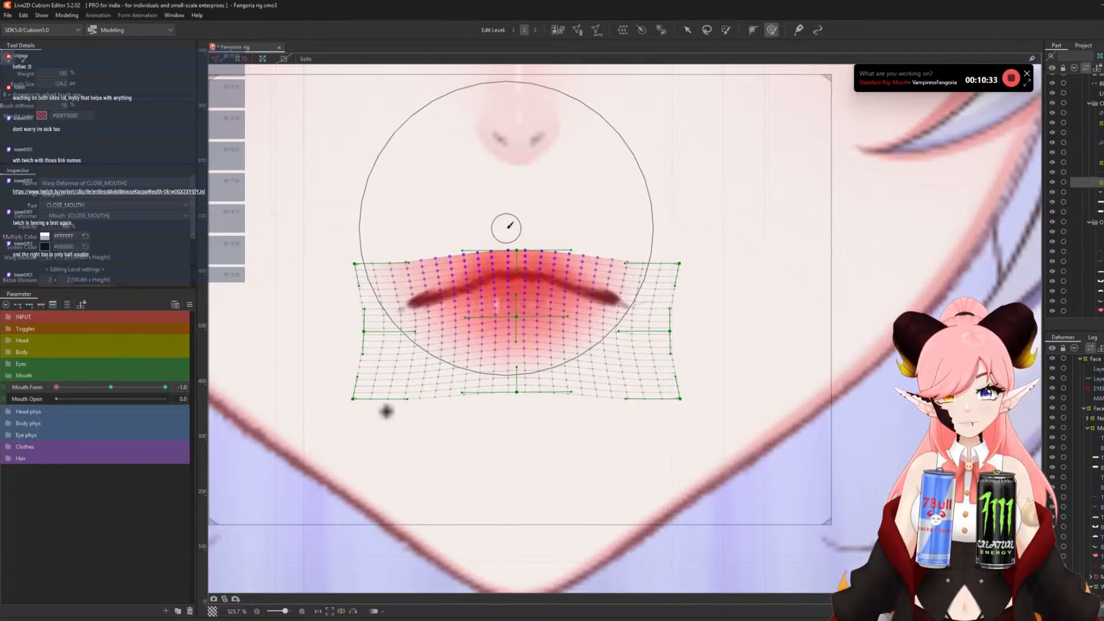
click(91, 387)
drag(97, 395, 22, 396)
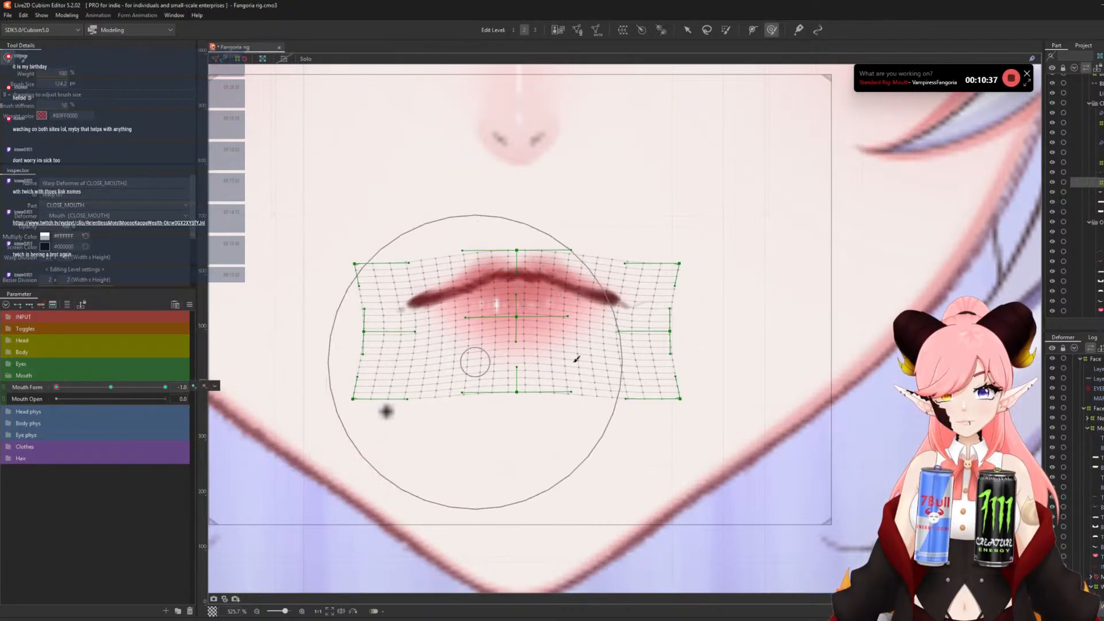
- With a smaller deform brush, nudge the lower lipstick slightly downward on both sides and at the centre of the frown
key(b)
drag(615, 353, 473, 353)
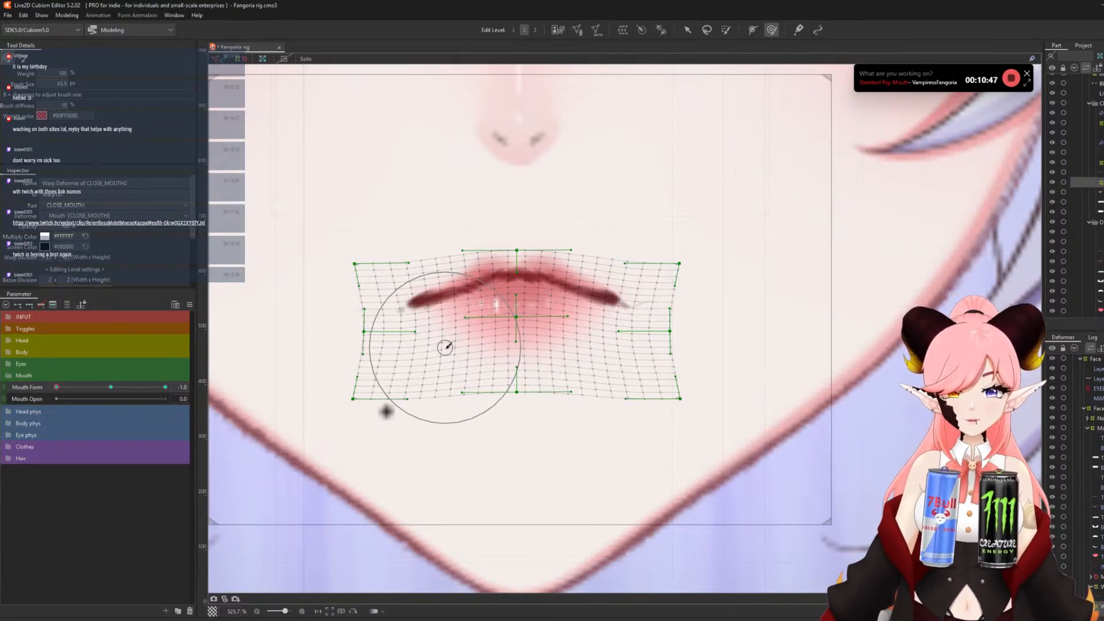
drag(444, 349, 443, 358)
drag(599, 357, 598, 362)
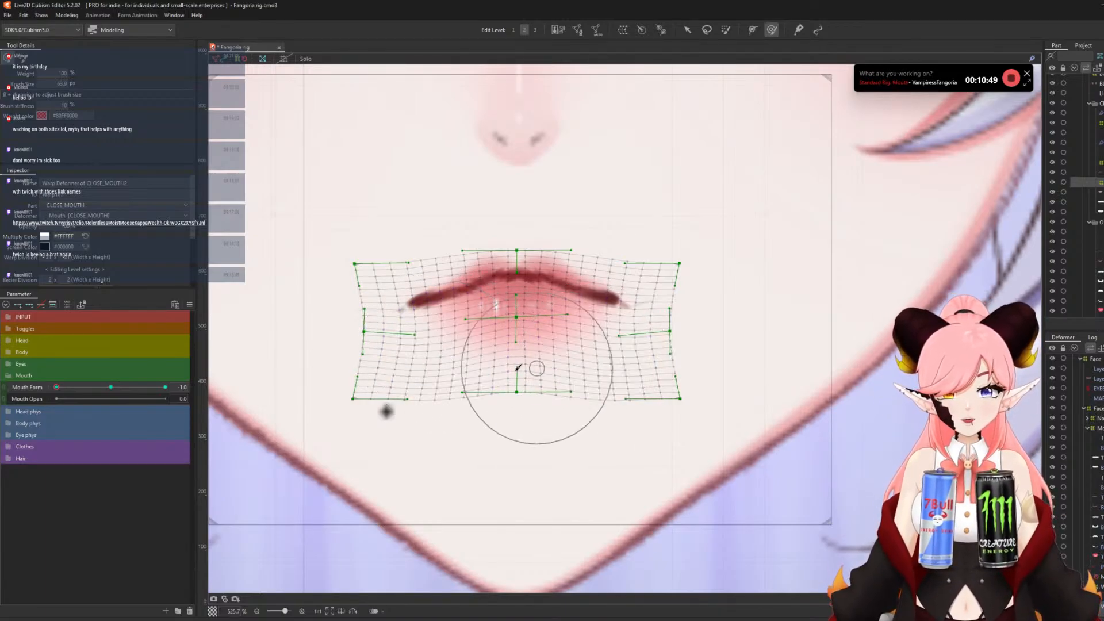
drag(518, 368, 513, 371)
- Deselect the lipstick deformer and preview the lips across the Mouth Form range on the whole face
scroll(495, 240, down, 5)
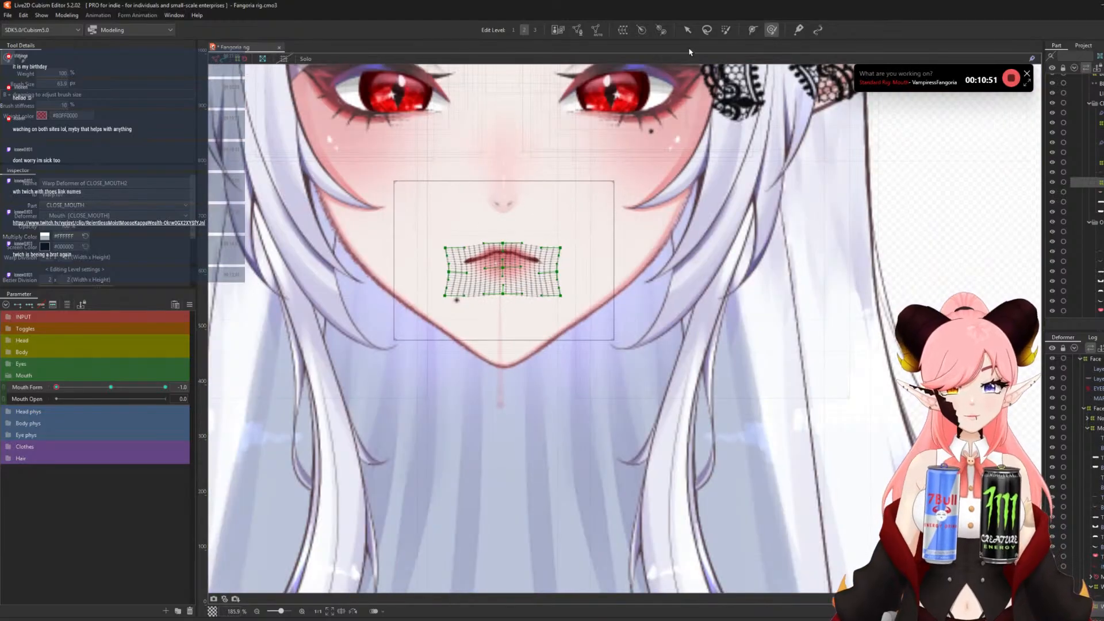
click(688, 29)
scroll(641, 285, down, 6)
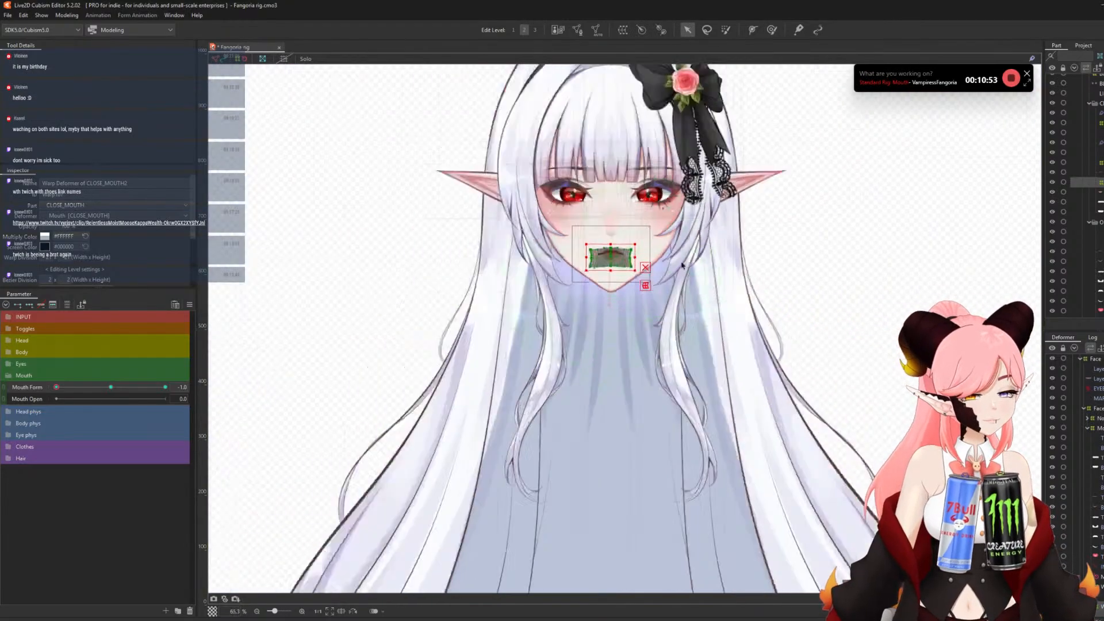
scroll(641, 290, up, 4)
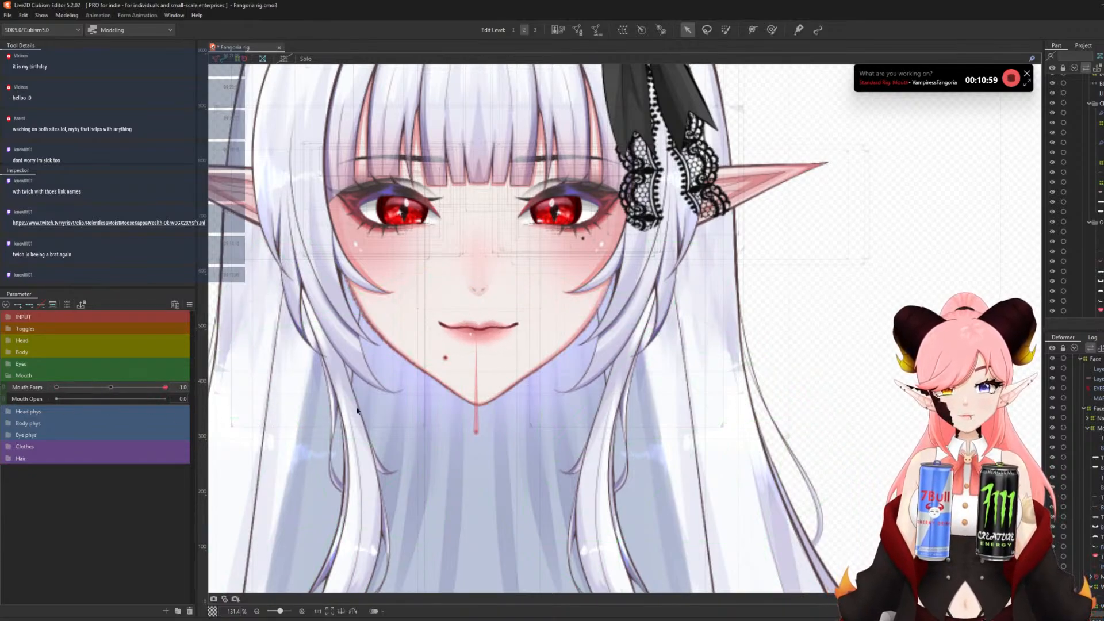
drag(356, 410, 2, 384)
- Create a parent warp deformer for the INNER_MOUTH mesh in the OPEN_MOUTH part
click(1096, 567)
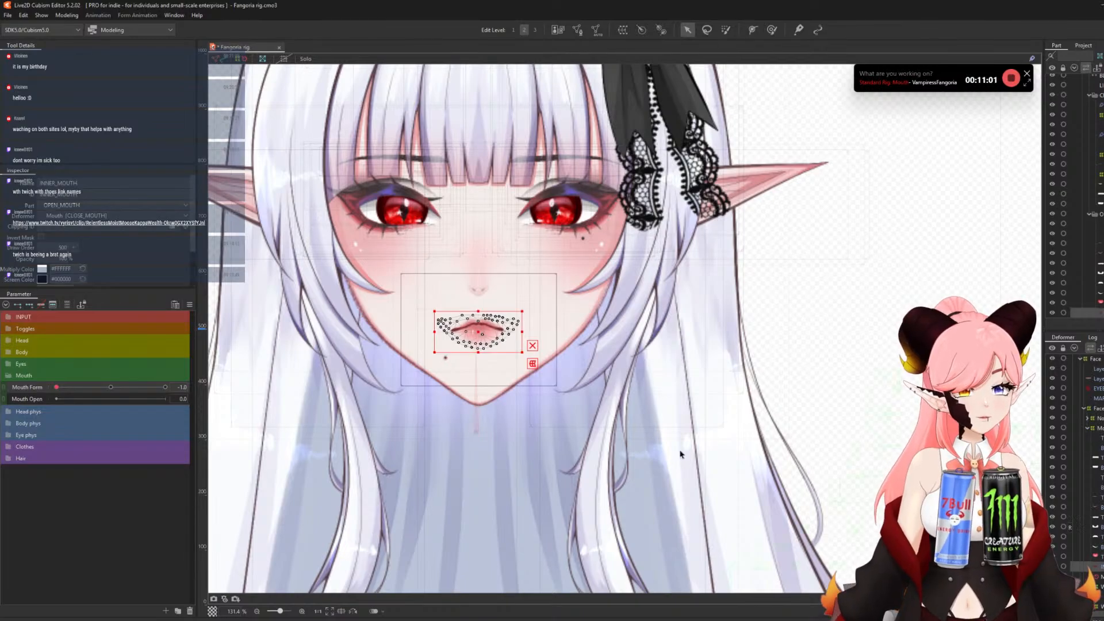
scroll(368, 356, up, 2)
click(623, 30)
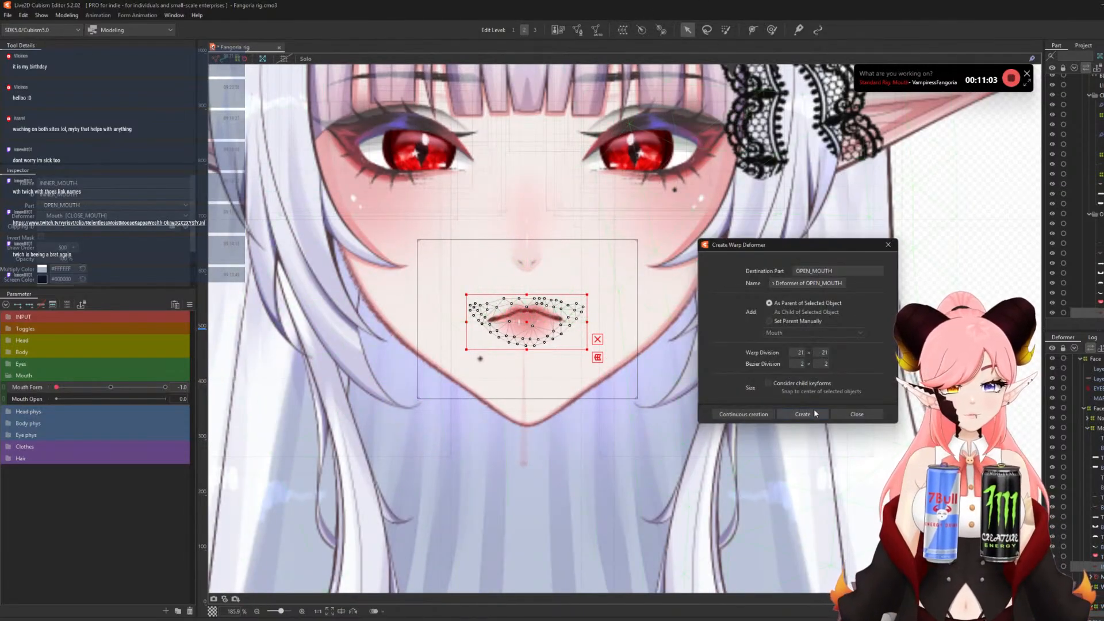
click(814, 413)
- Key the OPEN_MOUTH deformer at three Mouth Form values and narrow it from both sides at -1.0
scroll(342, 346, up, 2)
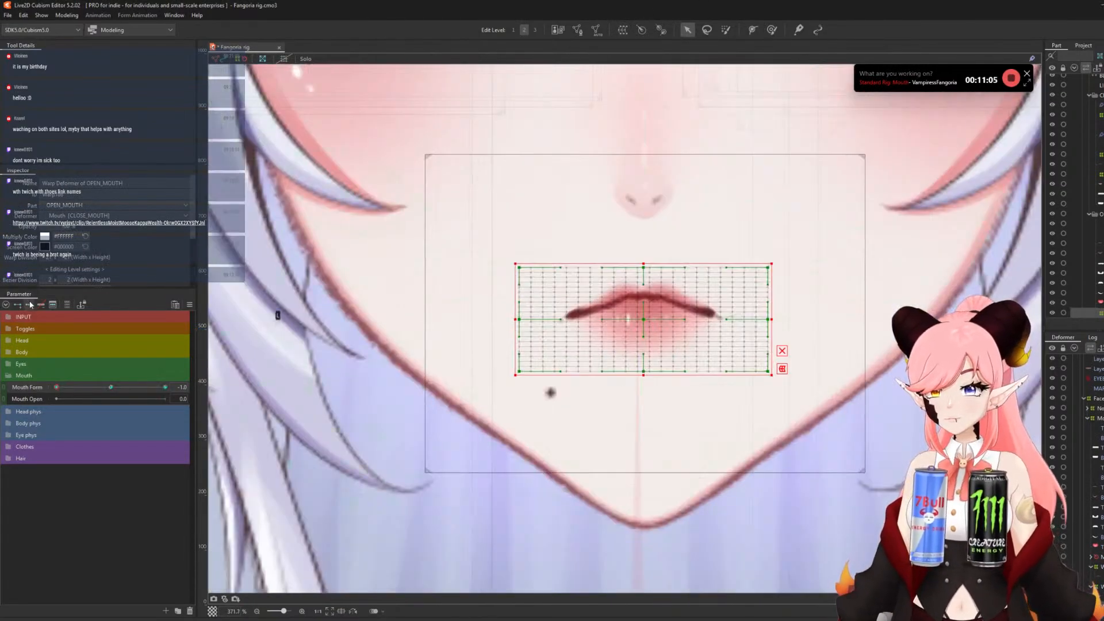
drag(513, 318, 529, 318)
drag(771, 318, 739, 322)
drag(528, 317, 536, 317)
scroll(584, 311, down, 2)
scroll(687, 344, up, 2)
- At Mouth Form -1.0, move the B_LINE deform path's left end point inward and up, and deselect the mesh
click(1094, 437)
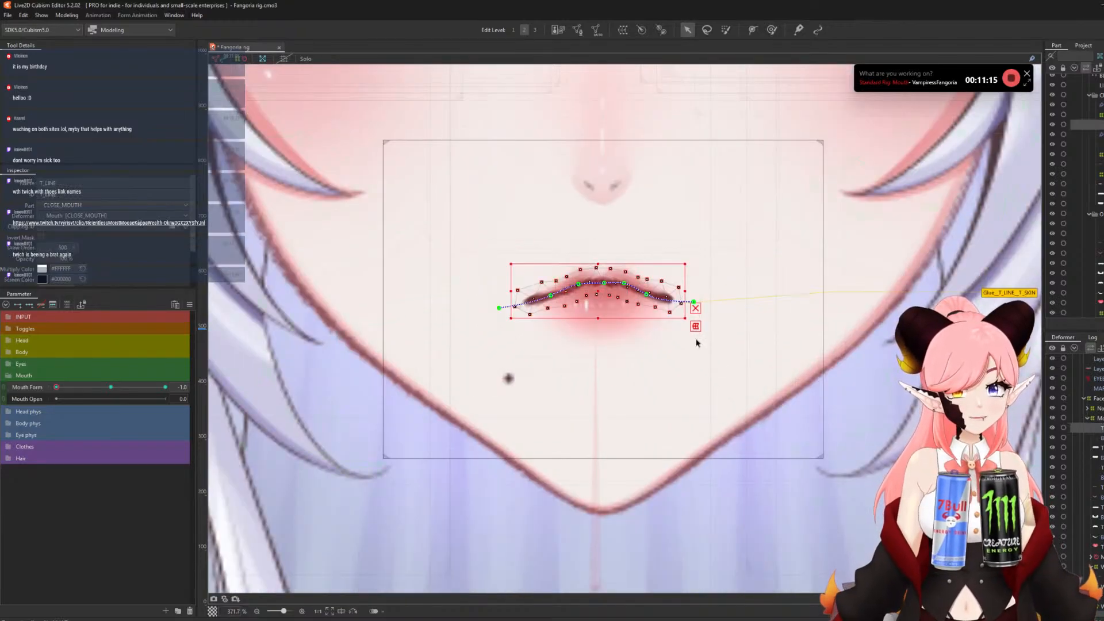
scroll(498, 319, up, 5)
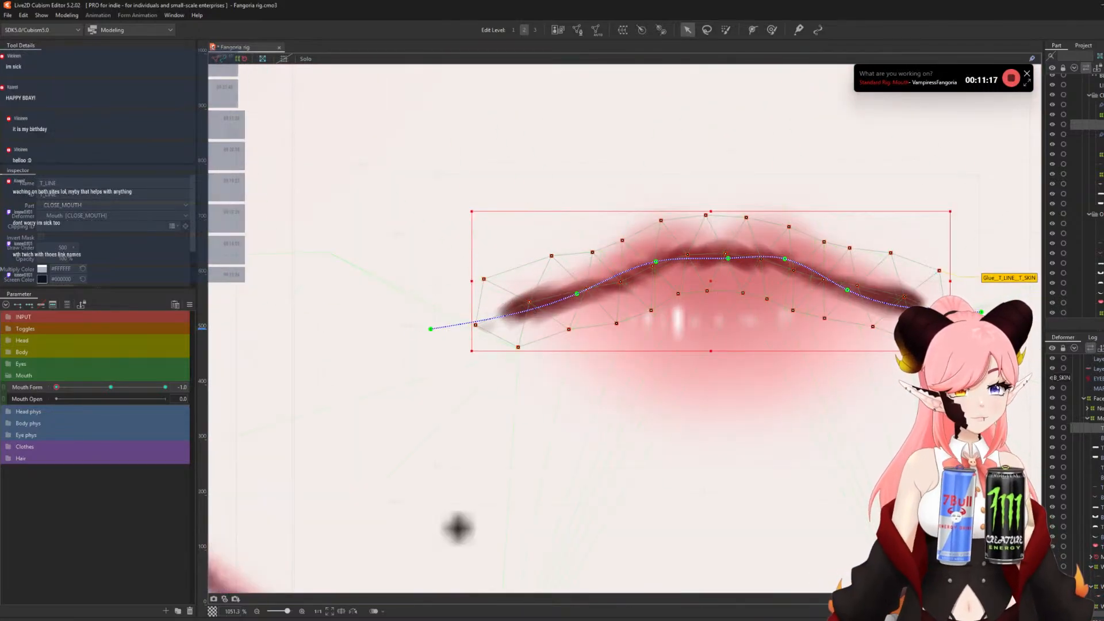
click(470, 328)
drag(414, 335, 439, 326)
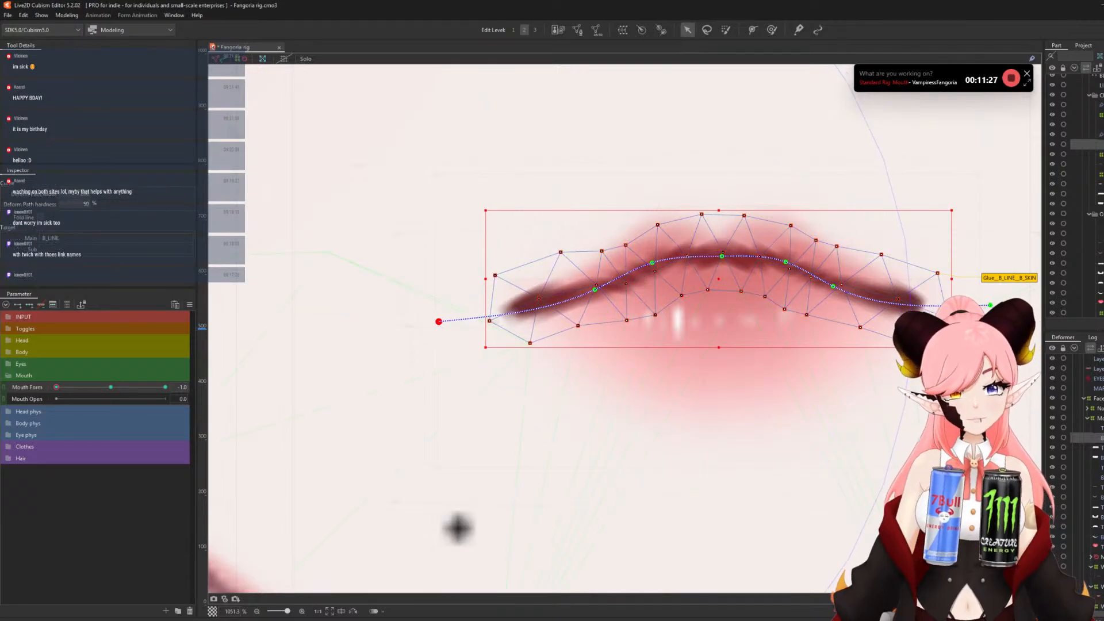
scroll(632, 328, down, 10)
scroll(662, 336, down, 4)
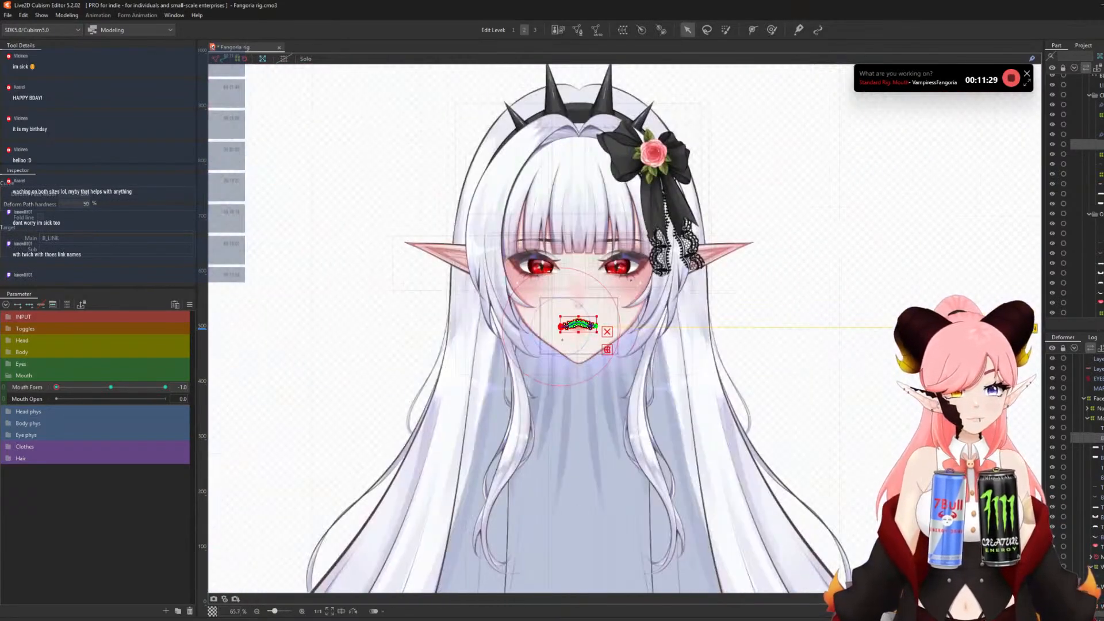
click(645, 347)
scroll(584, 335, up, 4)
scroll(729, 266, down, 1)
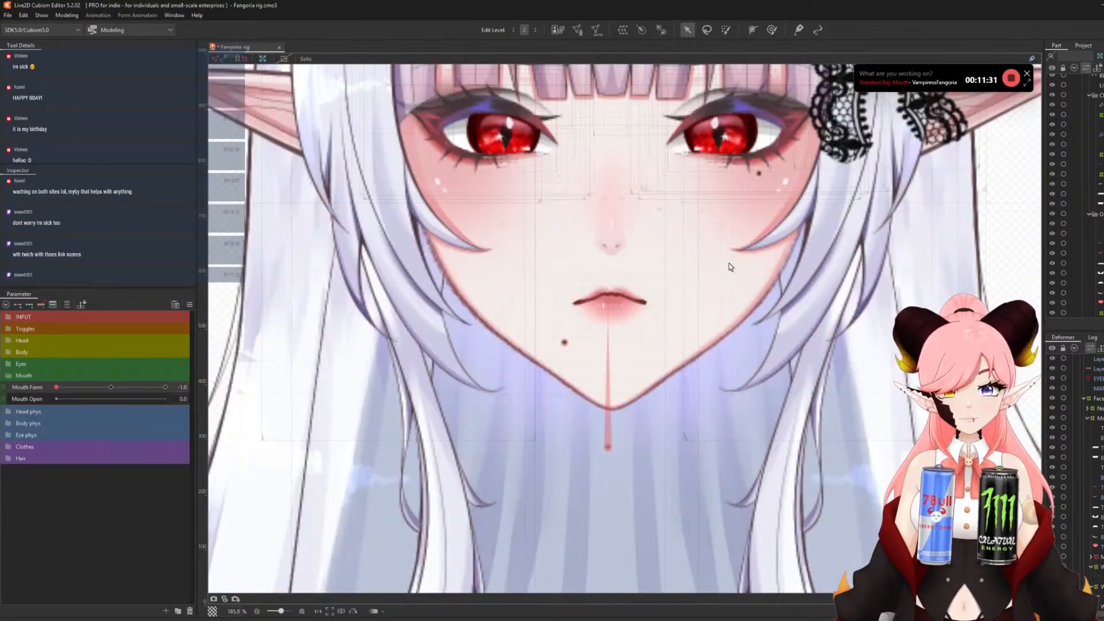
scroll(598, 287, up, 4)
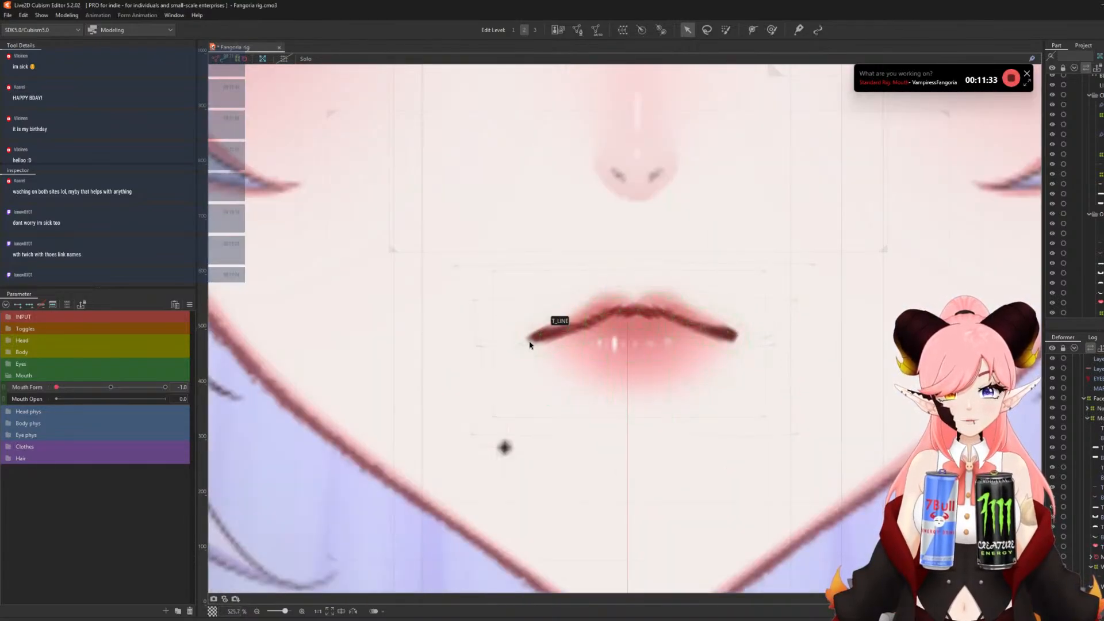
- Edit the B_LINE mesh, moving its leftmost vertex further outward and slightly down, and apply the mesh edit
scroll(529, 343, up, 4)
click(523, 344)
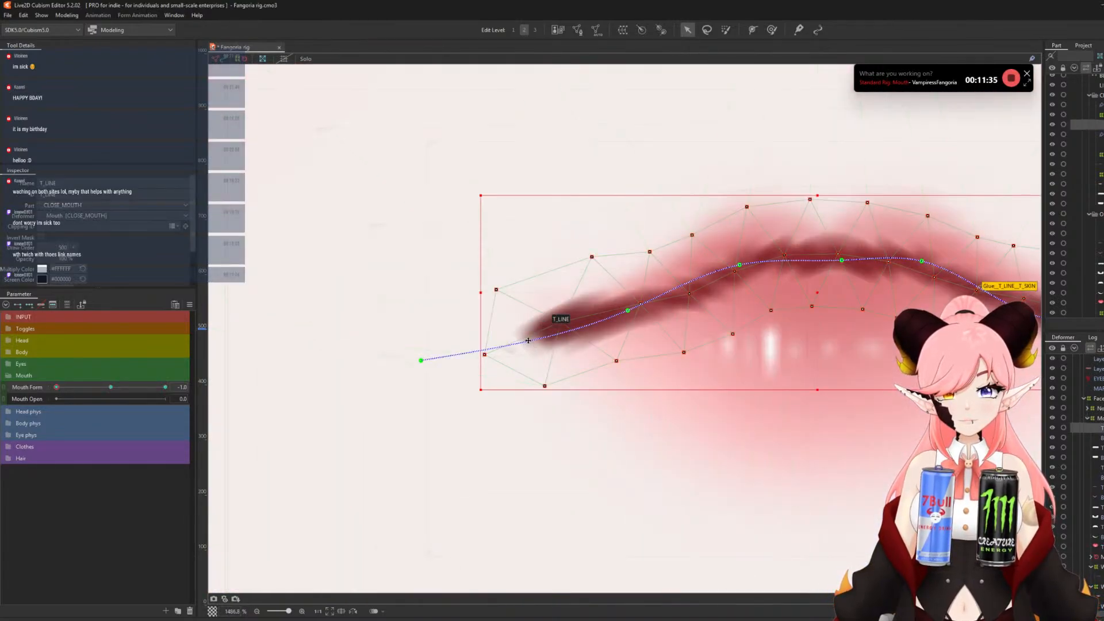
click(519, 338)
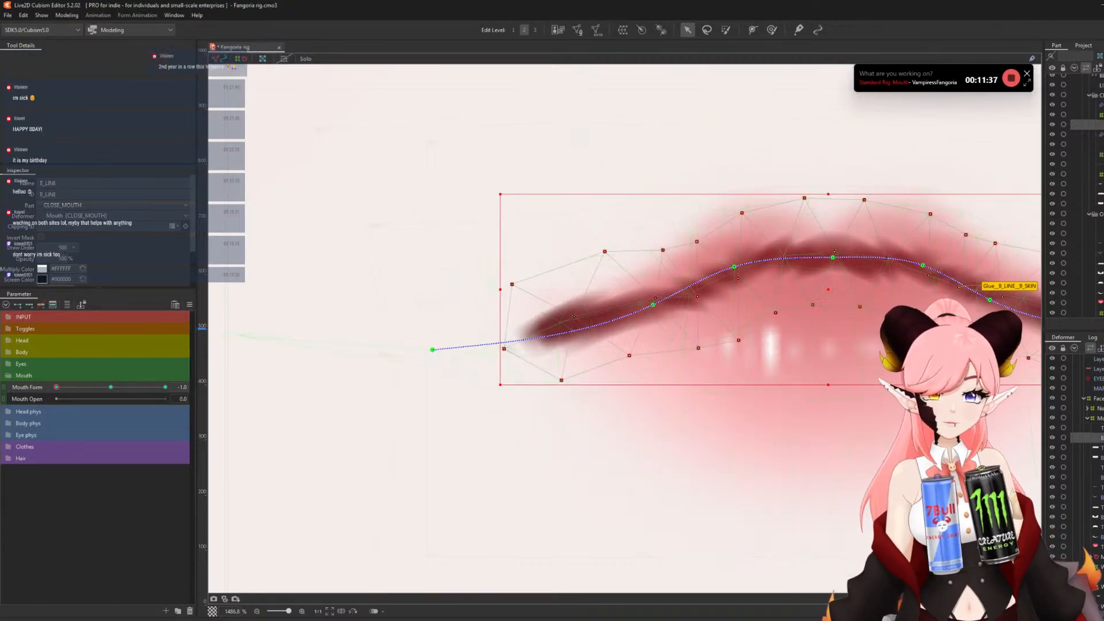
click(577, 31)
drag(502, 351, 441, 372)
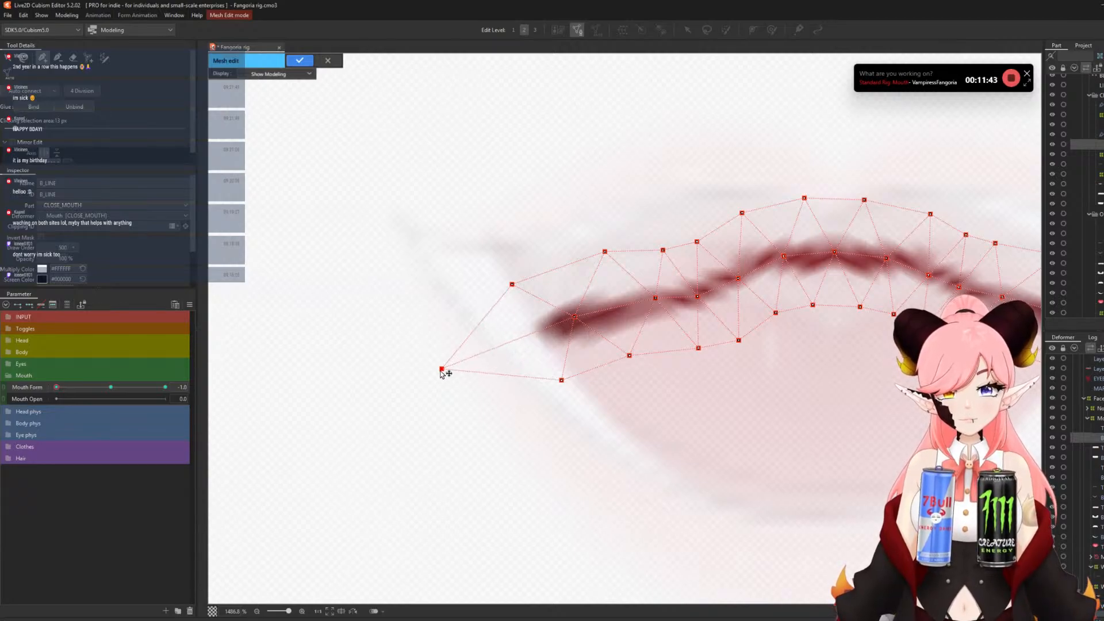
scroll(474, 337, down, 3)
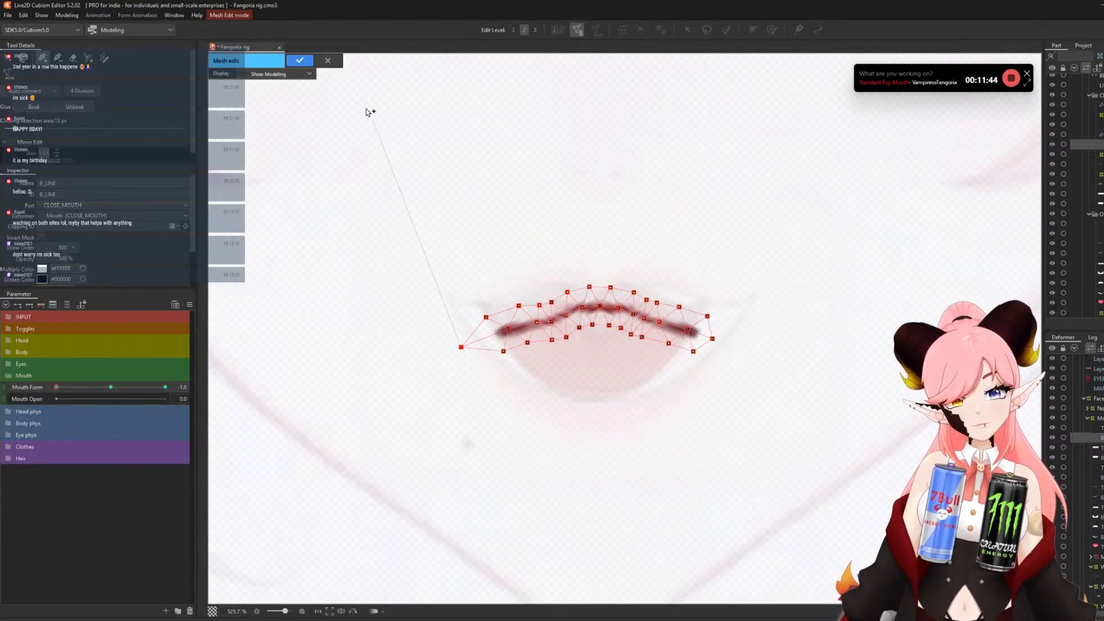
click(300, 60)
- Open the texture atlas for editing and delete the model images that have no corresponding ArtMesh
scroll(489, 322, up, 3)
scroll(423, 320, up, 1)
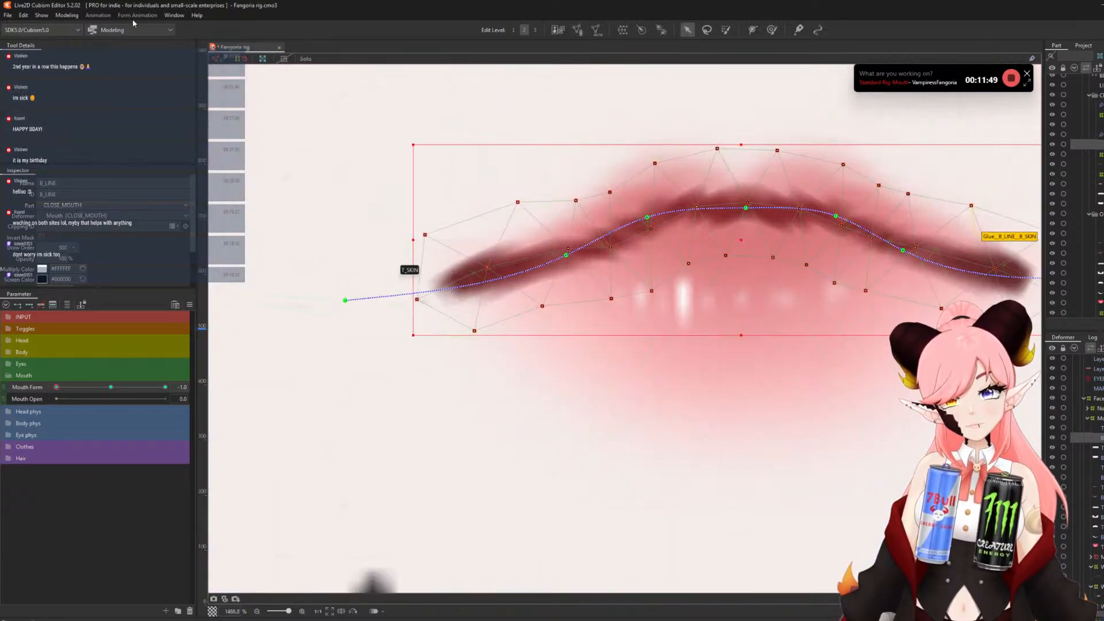
click(67, 15)
mouse_move(89, 39)
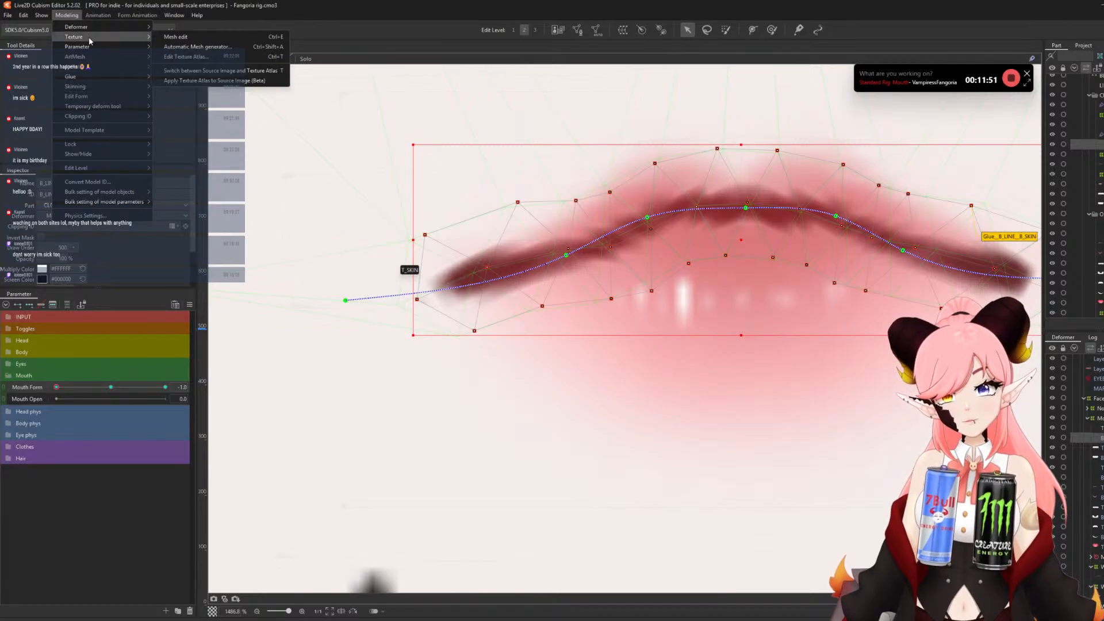
click(201, 56)
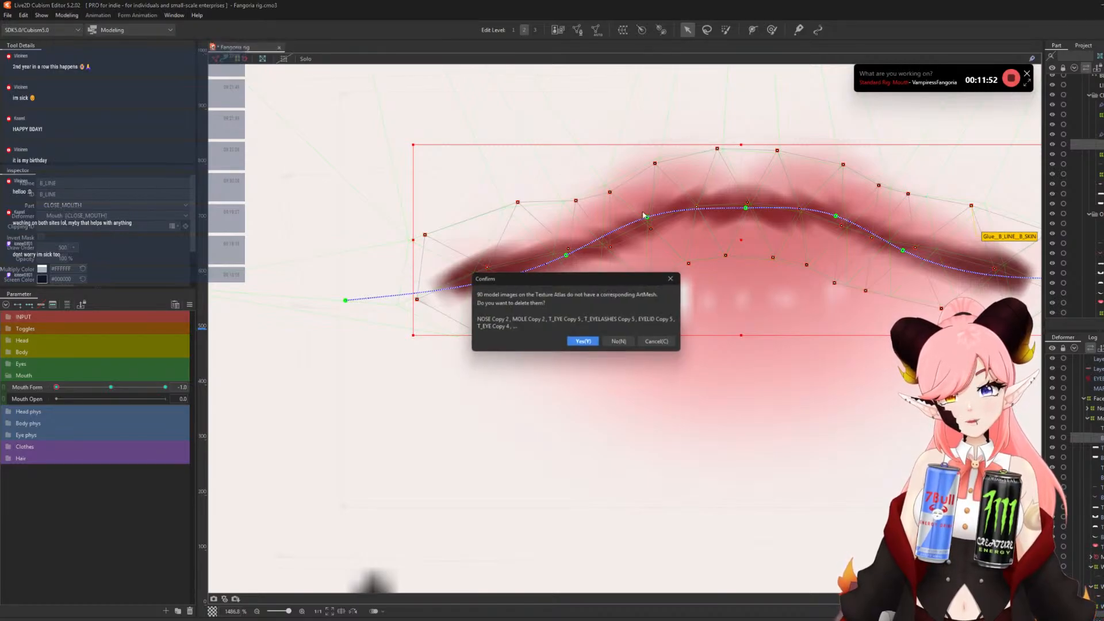
click(584, 341)
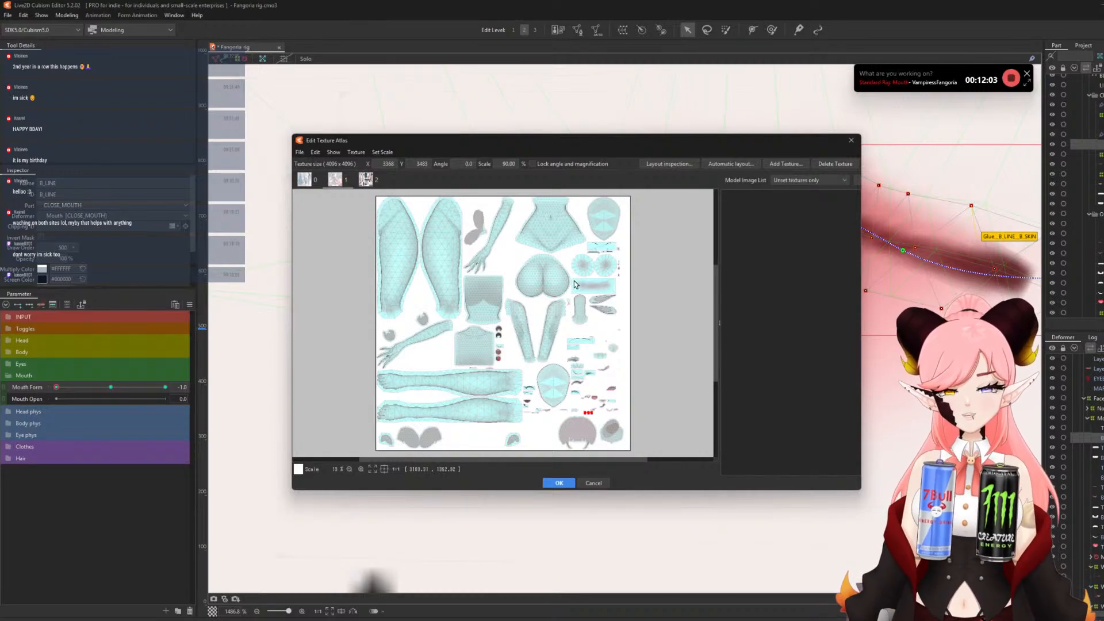
- Nudge the B_LINE image on texture atlas 1 slightly to X 3369, Y 3484
scroll(598, 247, up, 4)
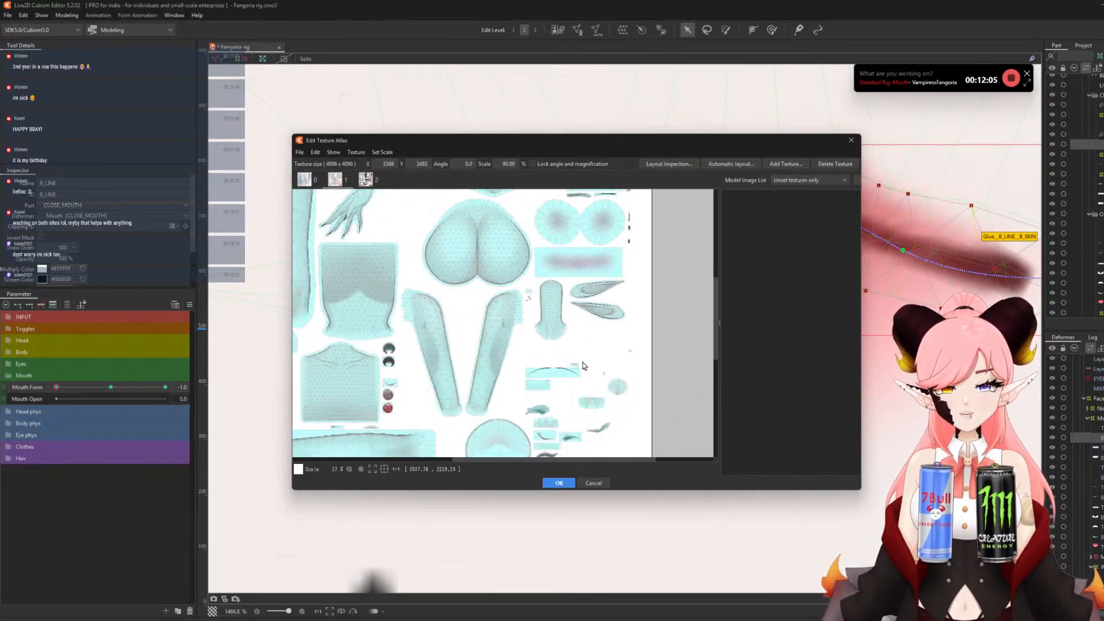
scroll(605, 272, down, 5)
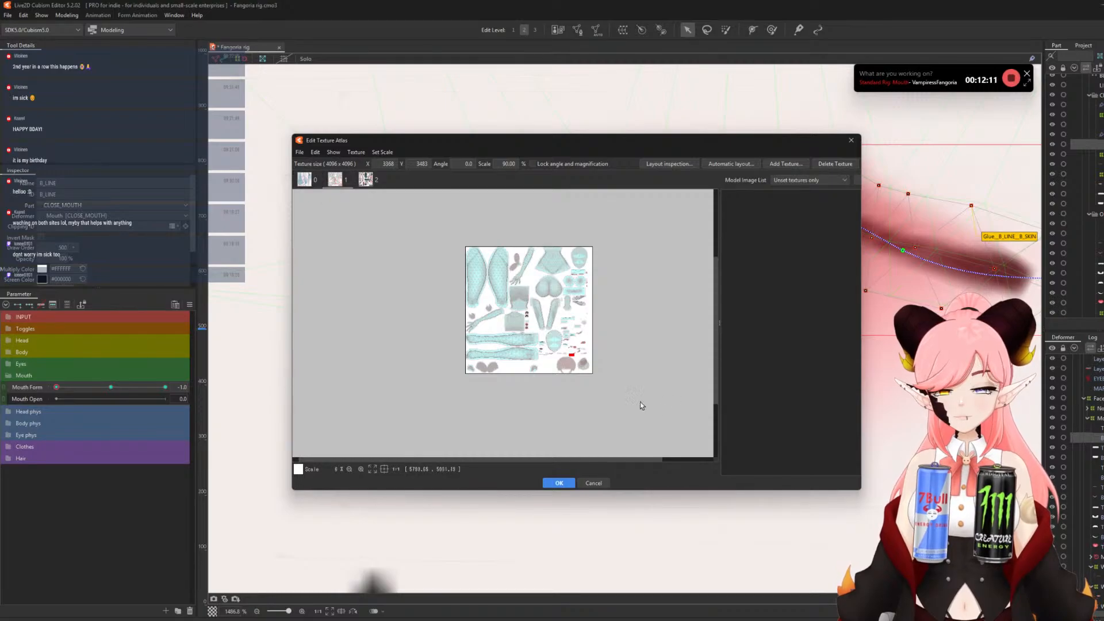
scroll(623, 377, up, 5)
scroll(624, 376, up, 15)
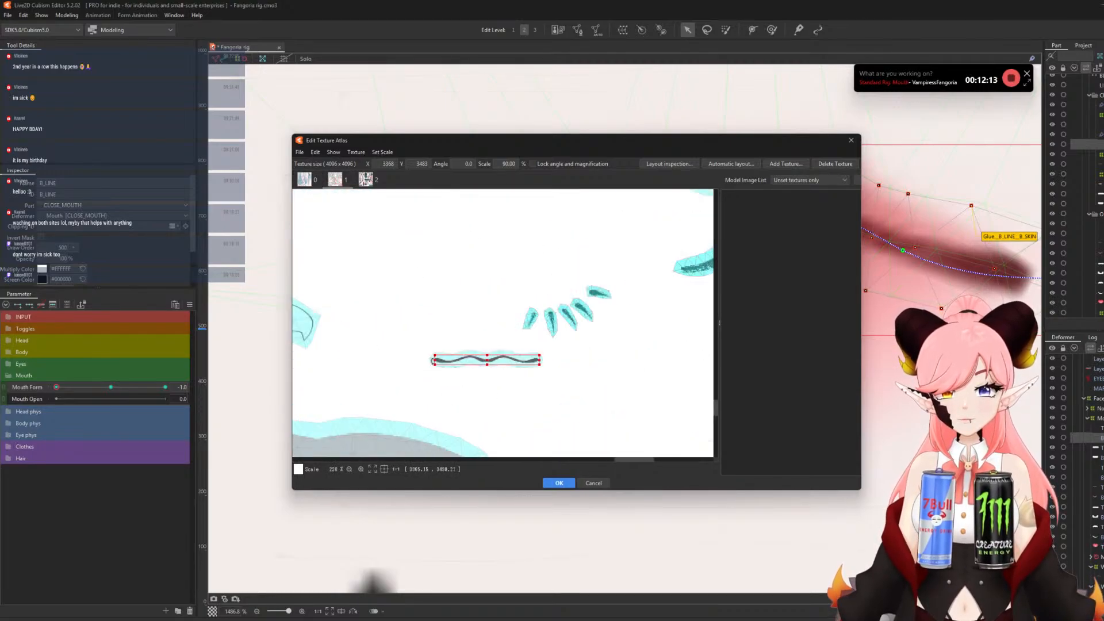
scroll(494, 361, down, 3)
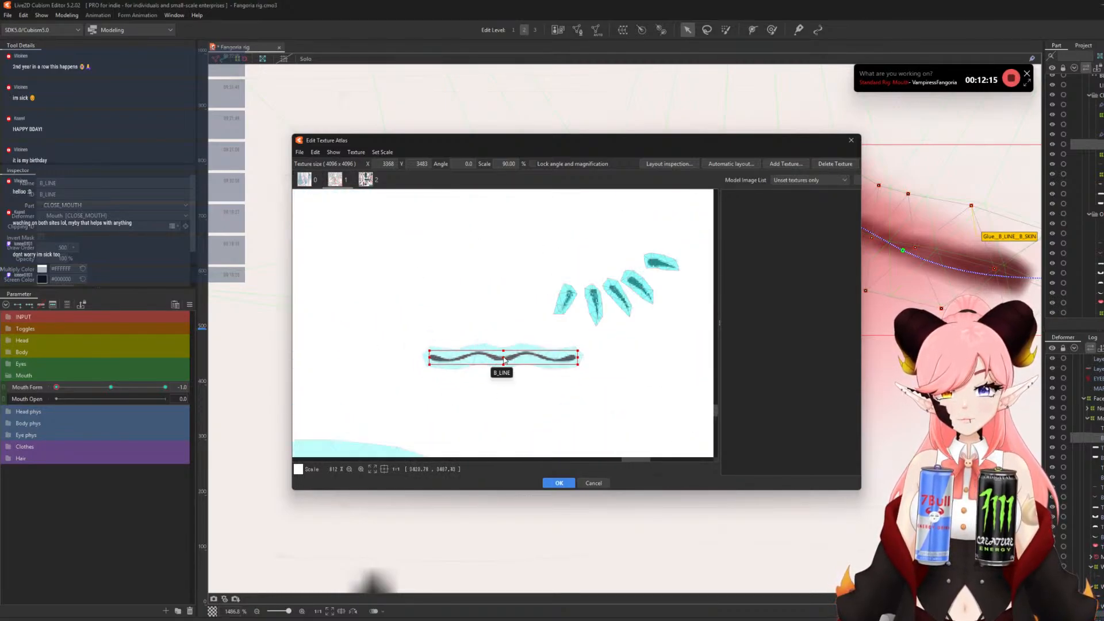
mouse_move(504, 359)
mouse_down()
mouse_move(505, 343)
mouse_move(505, 361)
mouse_up()
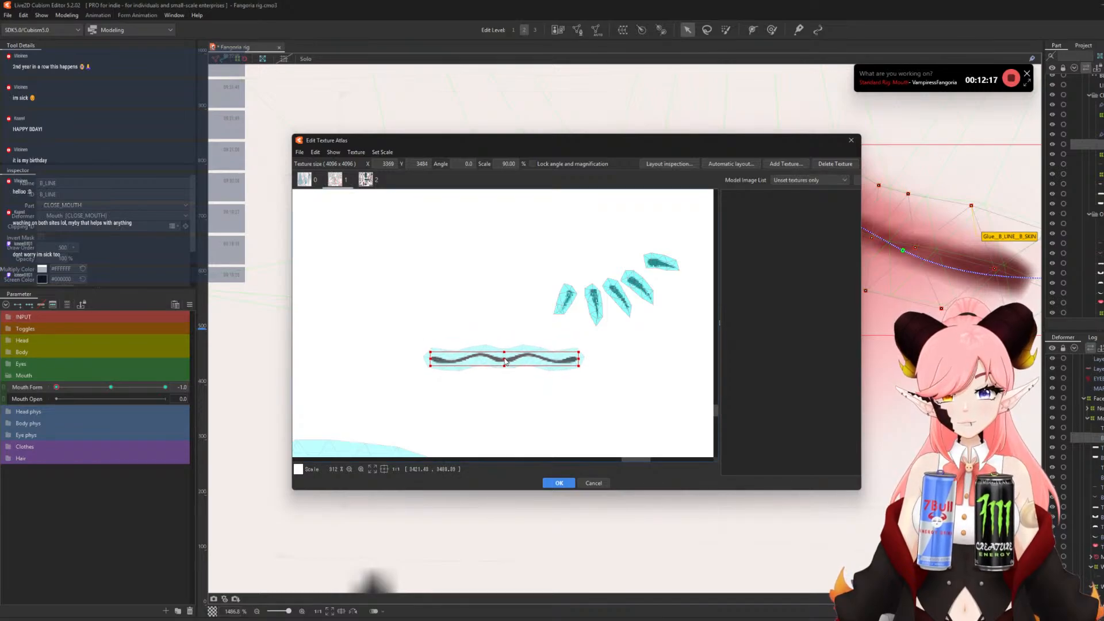
- Check the lip line images and their mesh outlines on the atlas, and apply the texture atlas changes
scroll(627, 356, down, 2)
scroll(598, 352, up, 6)
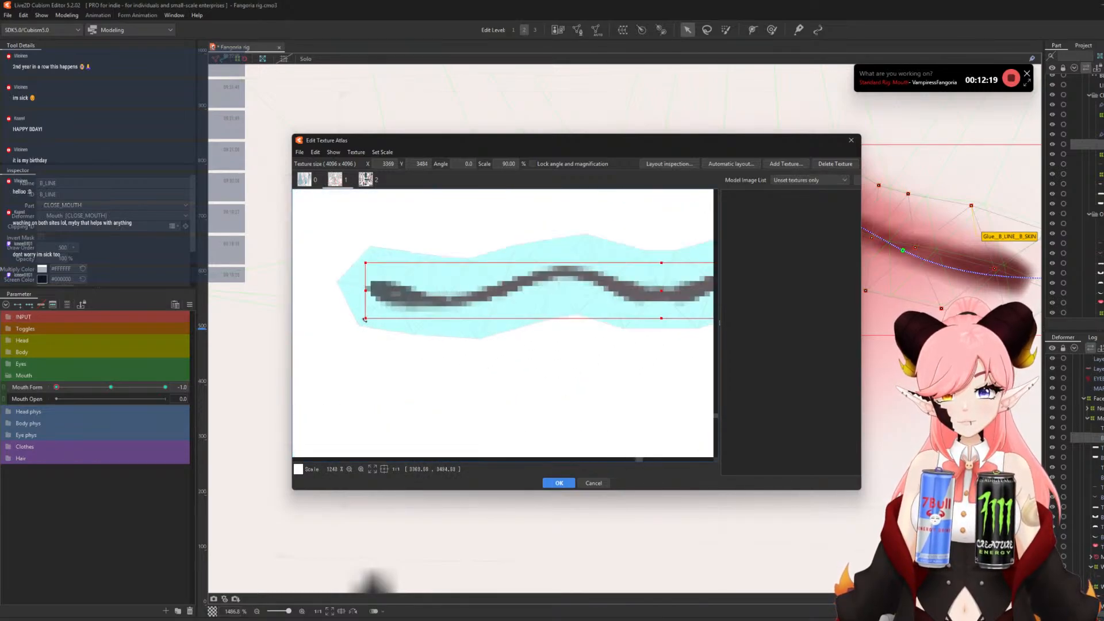
scroll(475, 335, down, 8)
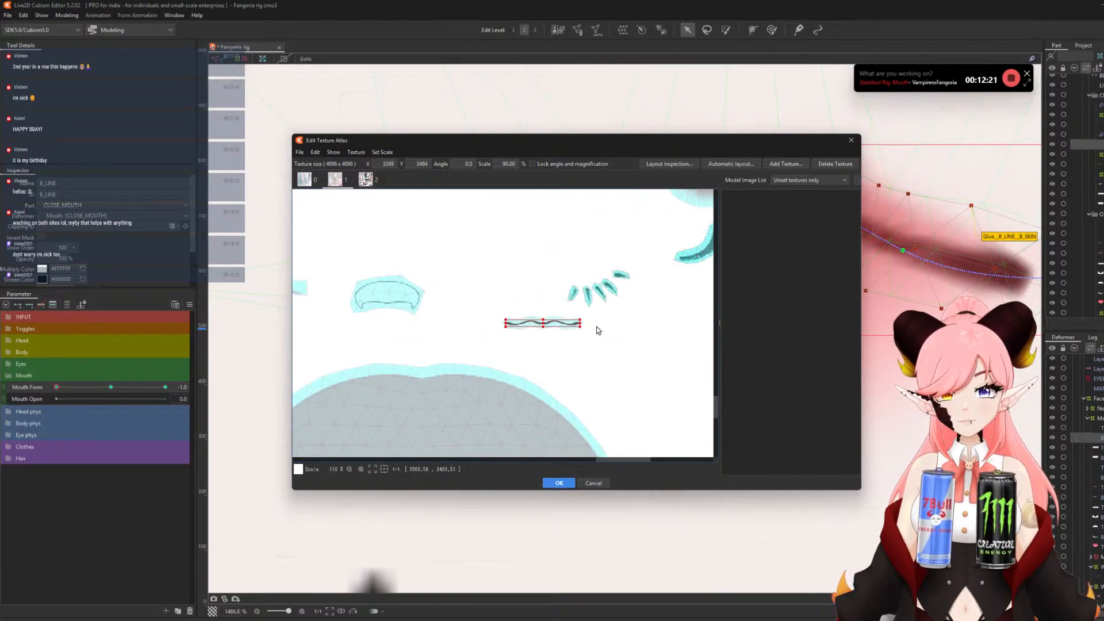
scroll(460, 331, up, 1)
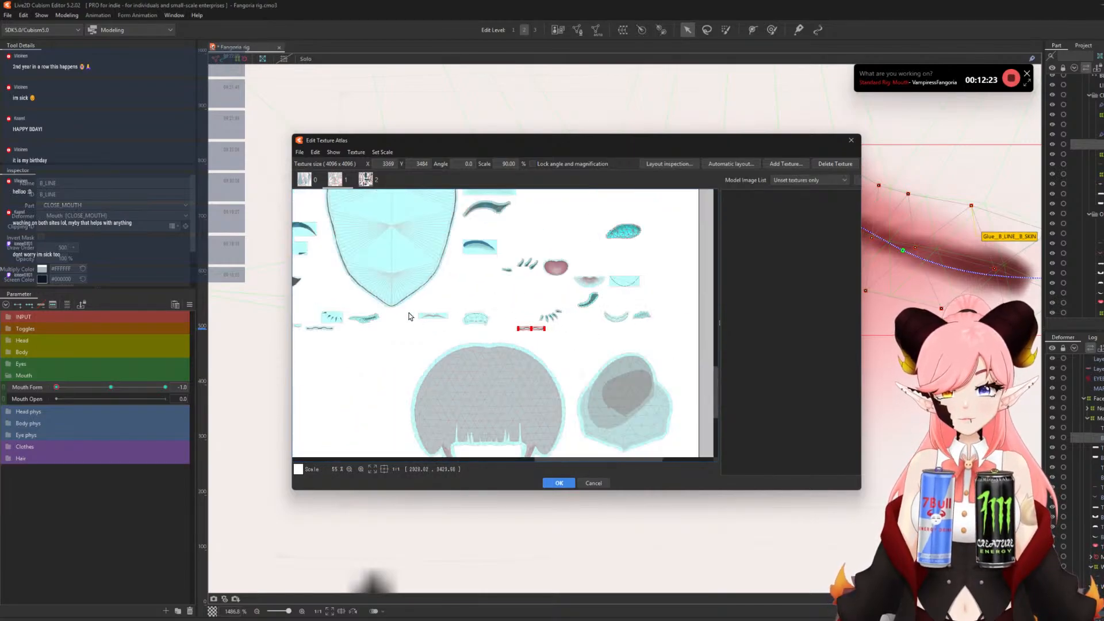
scroll(437, 327, up, 3)
scroll(595, 325, down, 5)
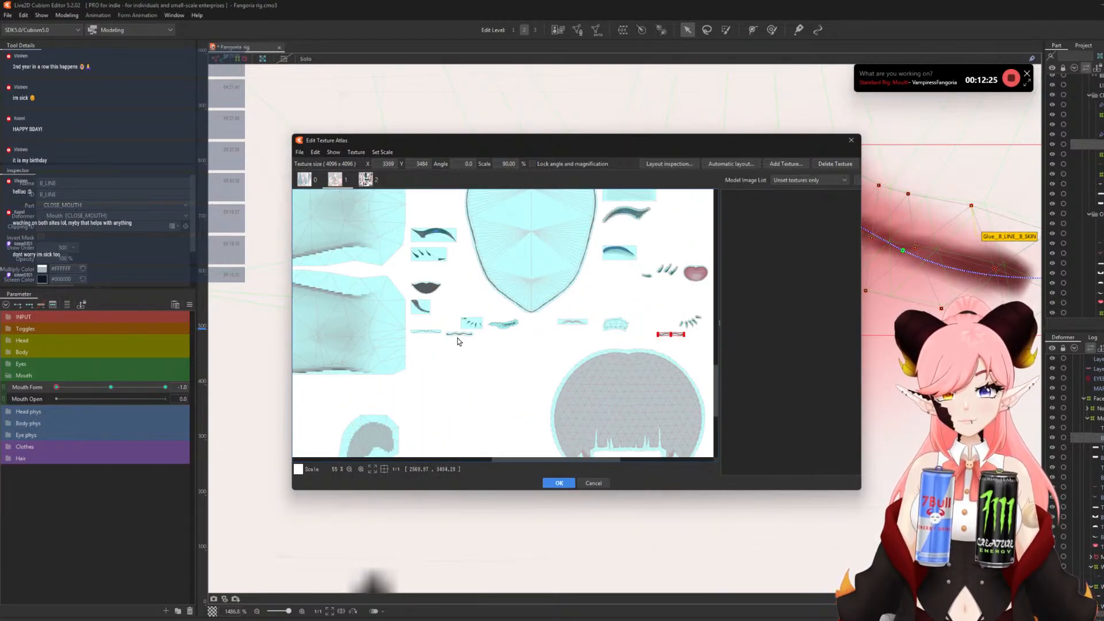
scroll(454, 340, up, 5)
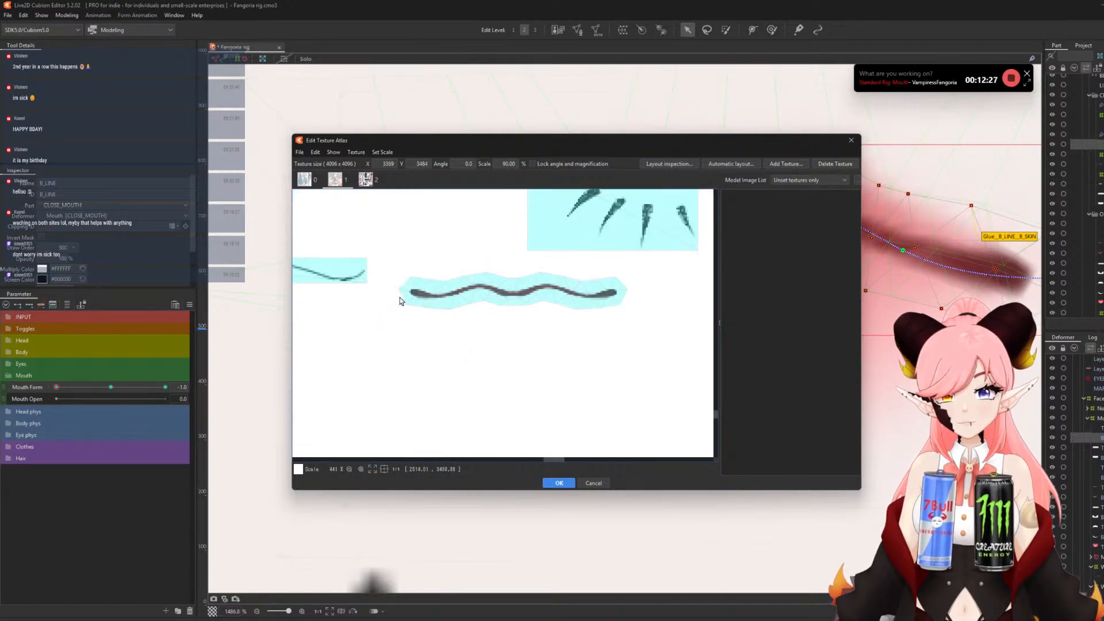
scroll(403, 301, down, 3)
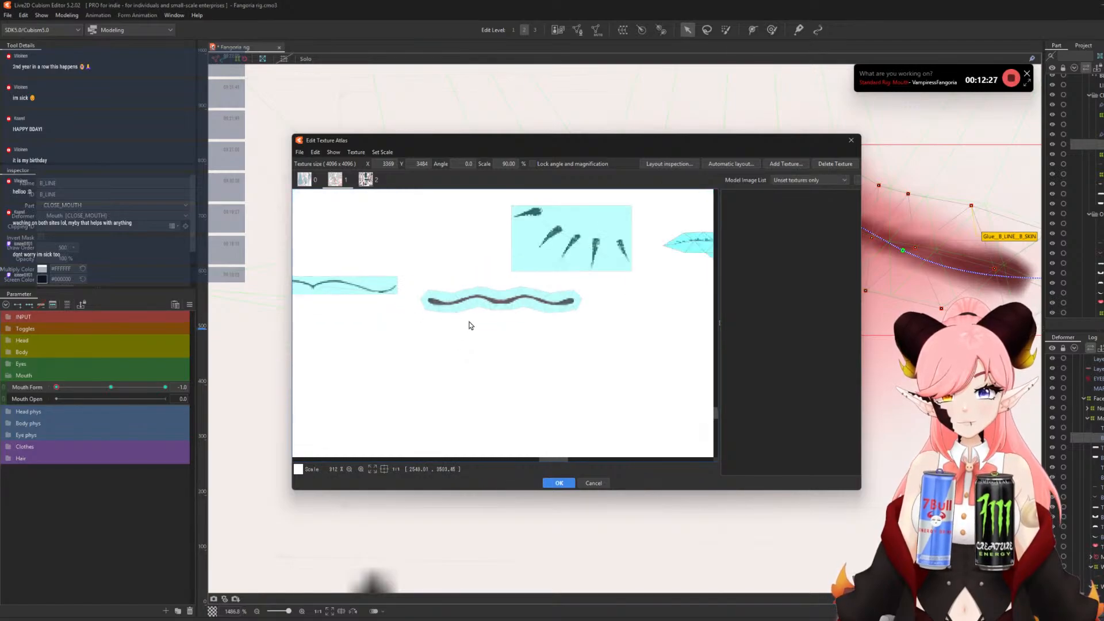
click(560, 483)
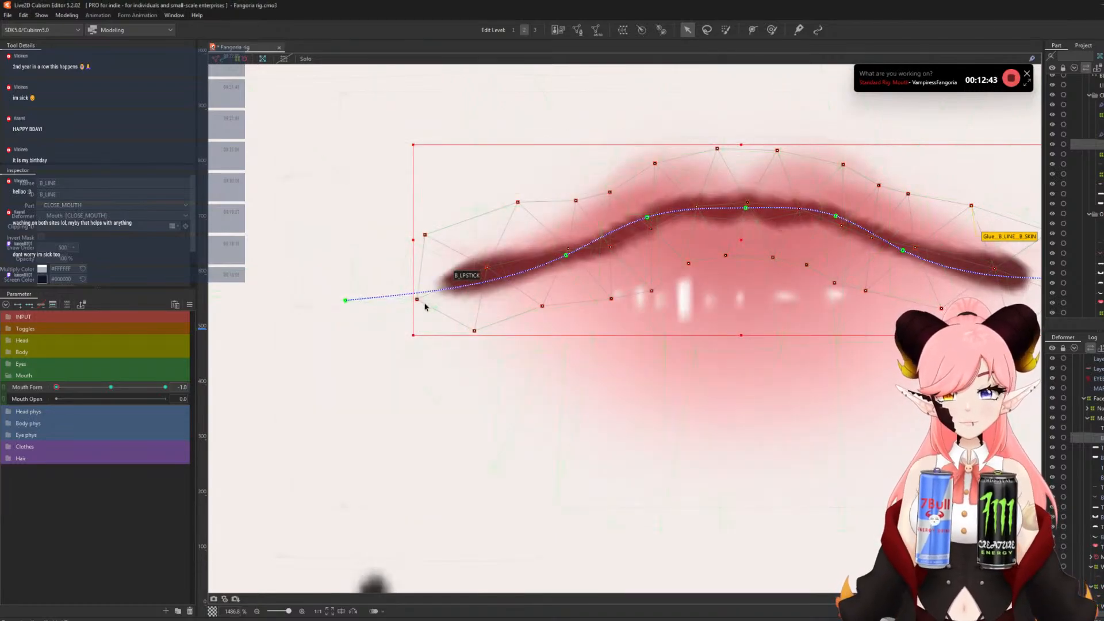
- Deselect the B_LINE mesh and examine the frowning mouth on the whole face at Mouth Form -1.0
scroll(421, 316, down, 3)
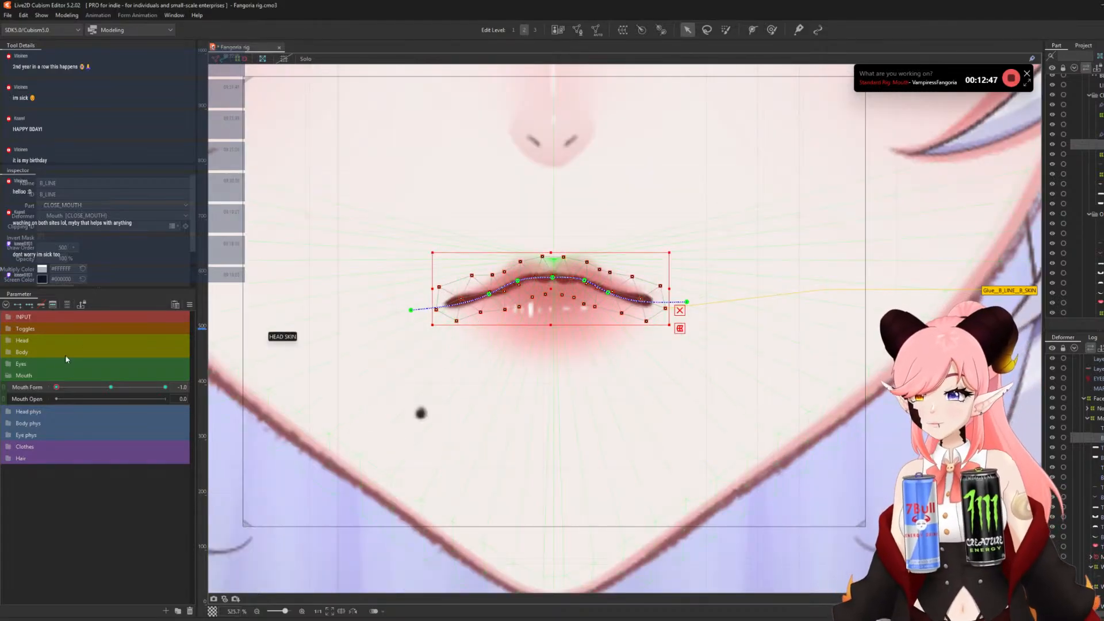
drag(65, 390, 7, 394)
scroll(460, 296, down, 8)
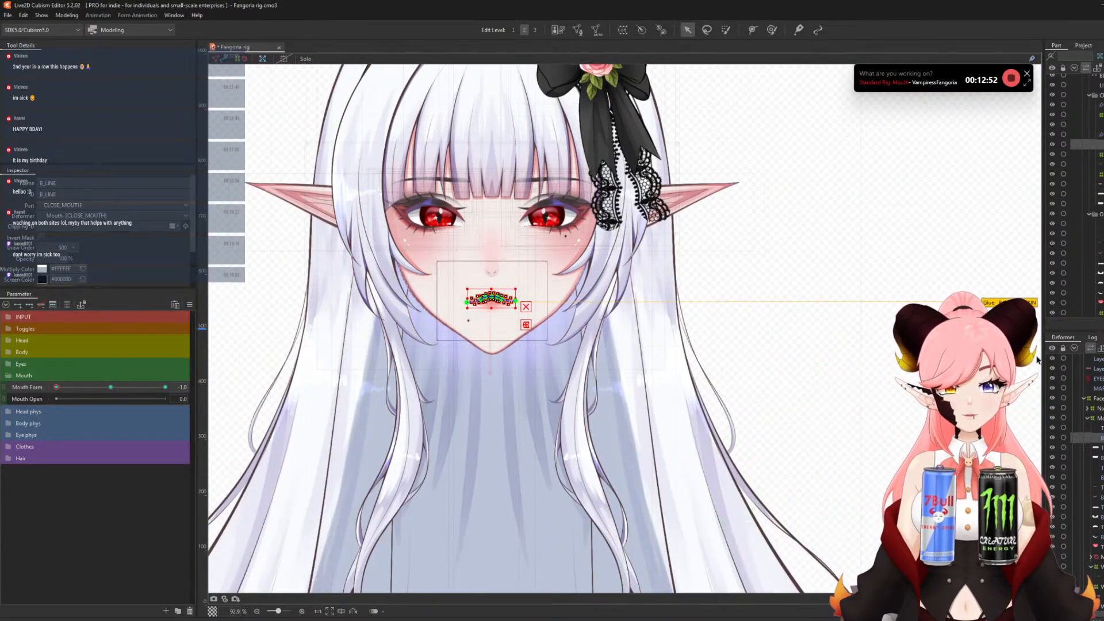
click(826, 361)
scroll(826, 361, down, 1)
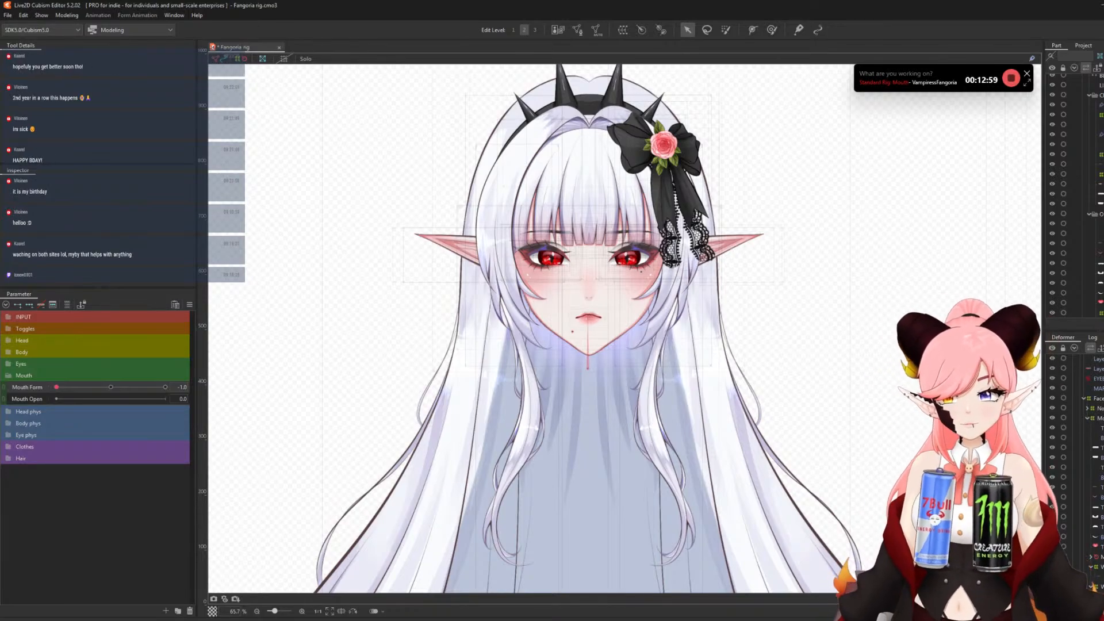
scroll(680, 230, up, 2)
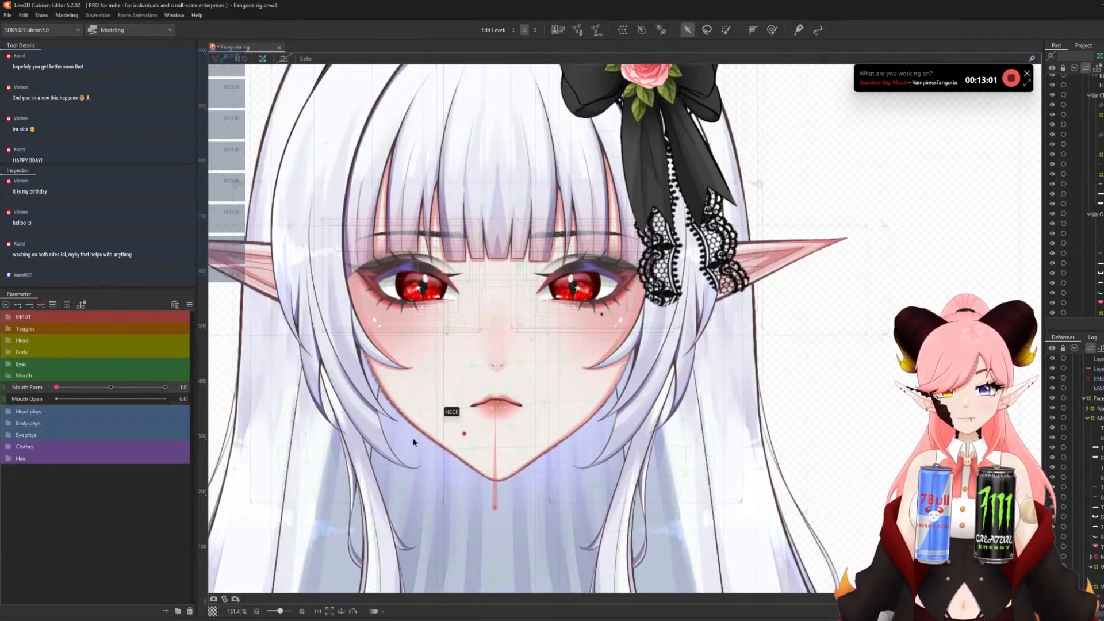
scroll(414, 442, up, 1)
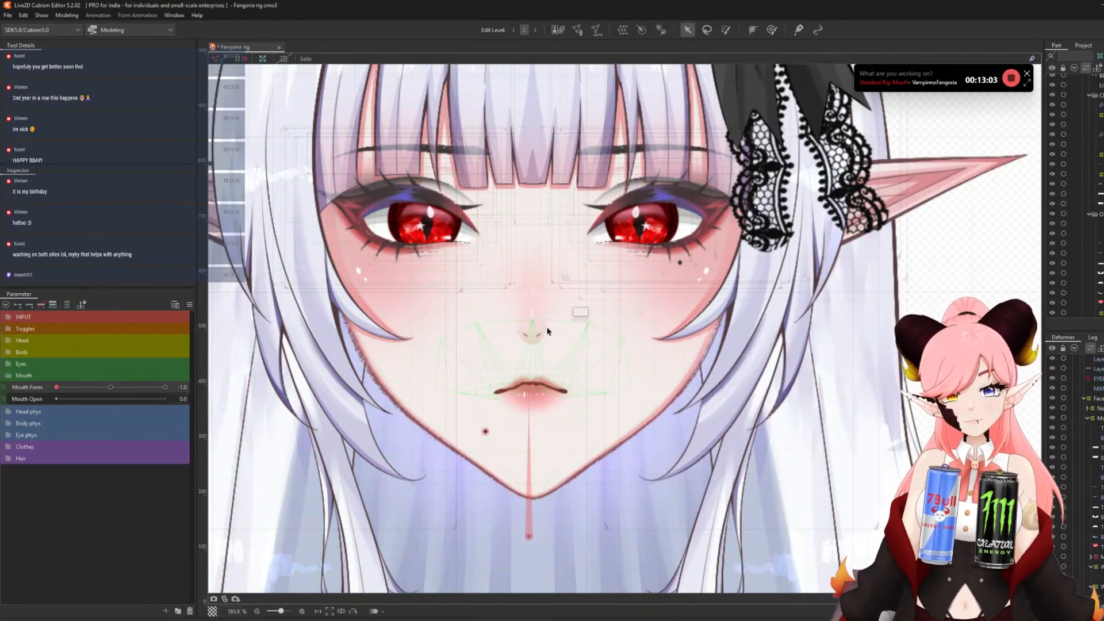
scroll(547, 331, down, 1)
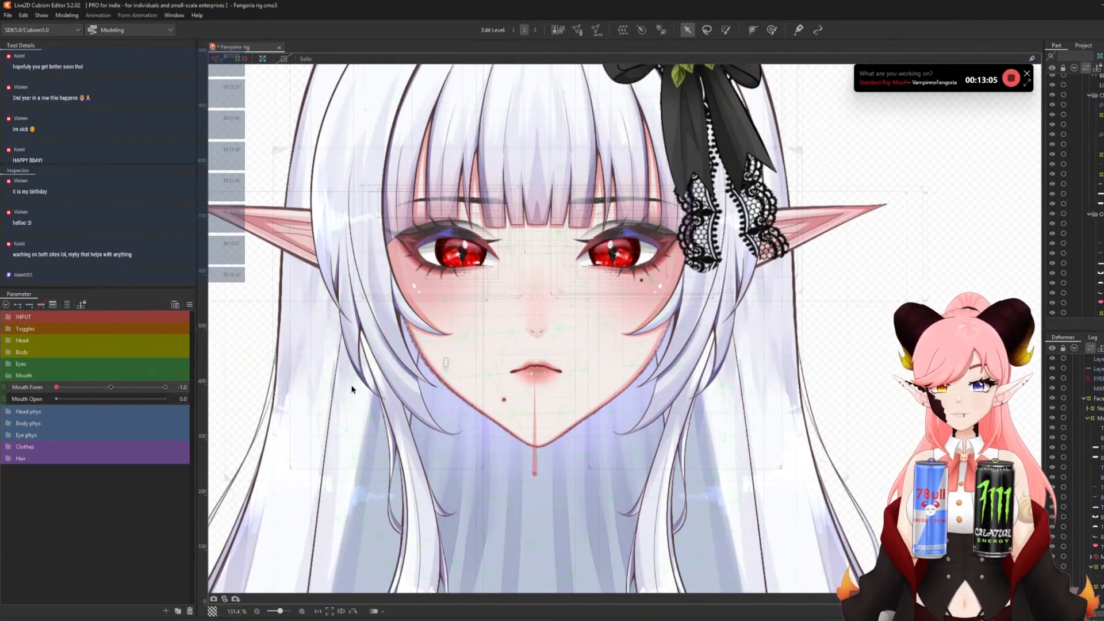
- Preview the Mouth Form range, set Mouth Form to 0.0, and combine it with Mouth Open into one two-axis parameter
drag(56, 387, 2, 412)
drag(134, 410, 83, 395)
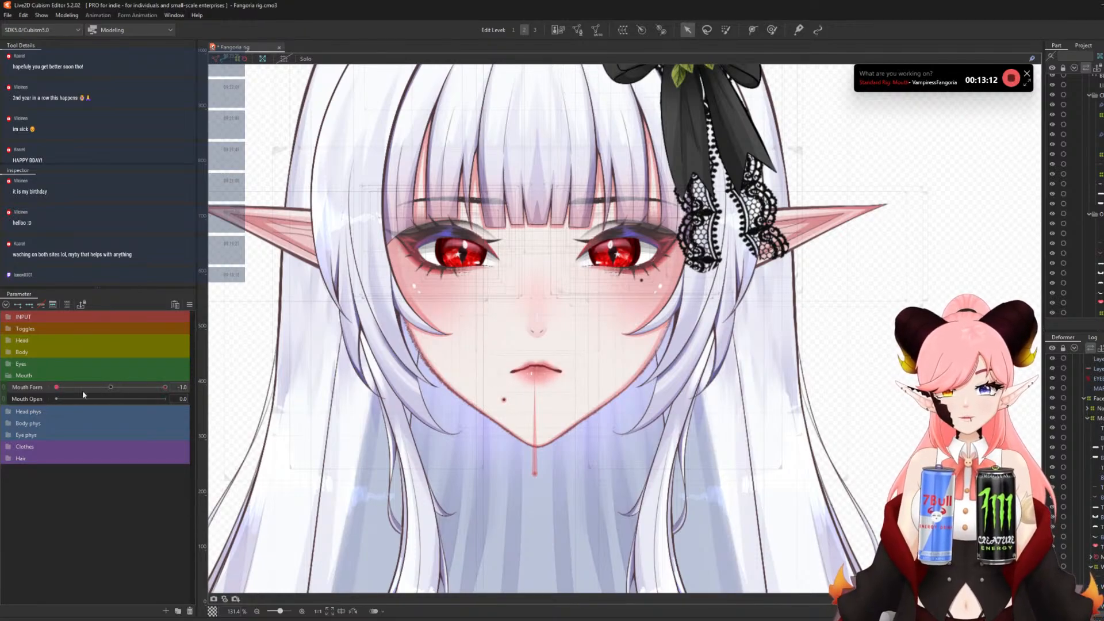
click(121, 391)
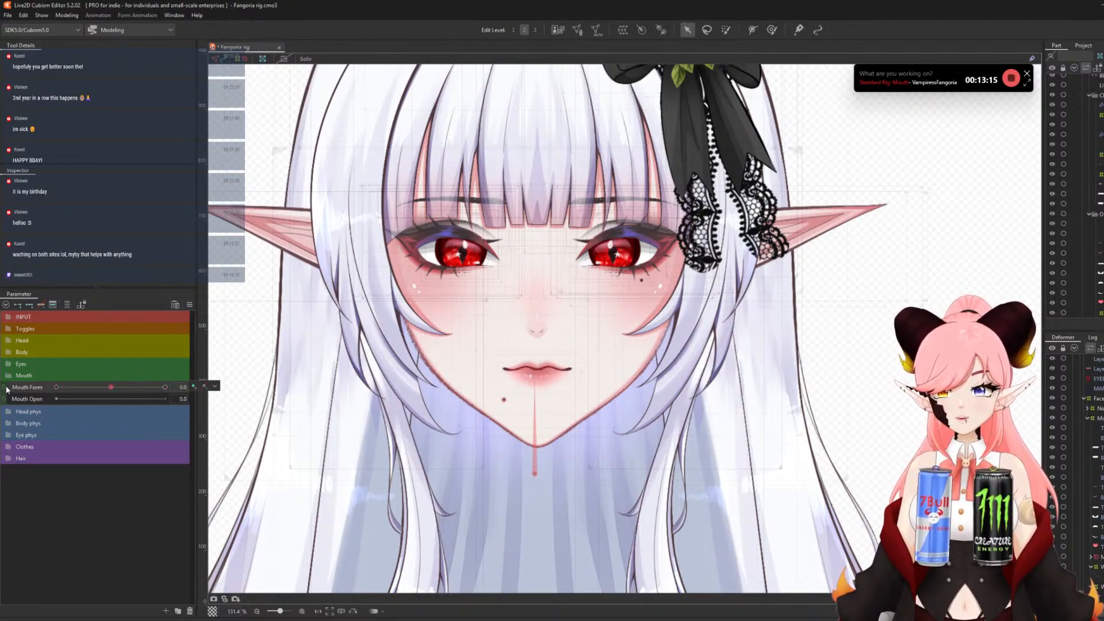
click(4, 390)
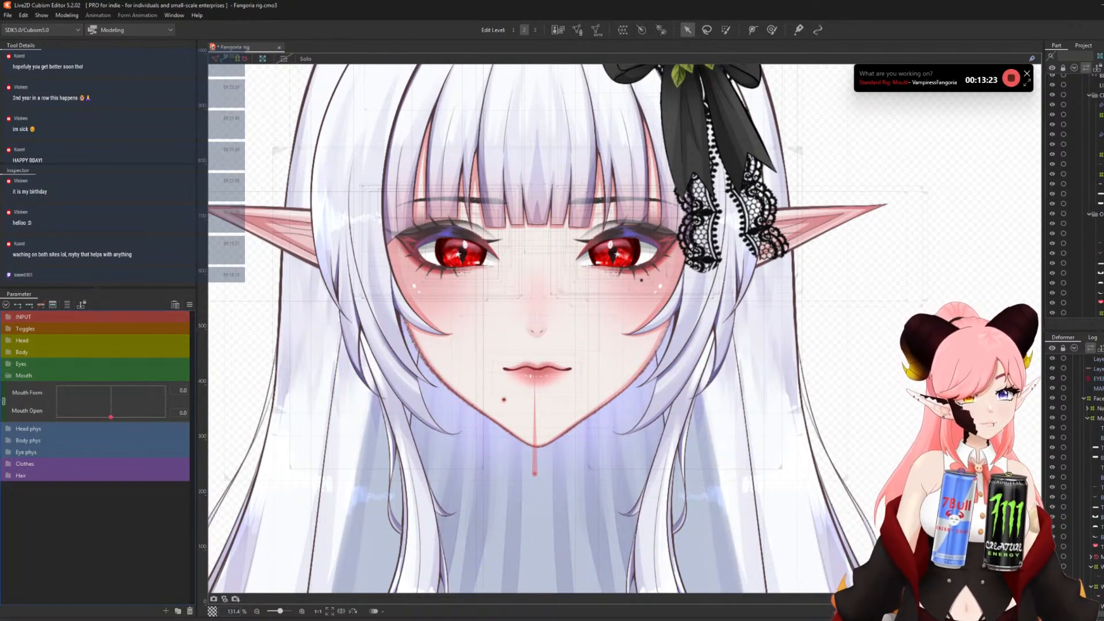
- Key the closed-mouth lip lines and the lip warp deformers to Mouth Open with two points, at 0.0 and 1.0
click(1101, 428)
ctrl+click(1101, 438)
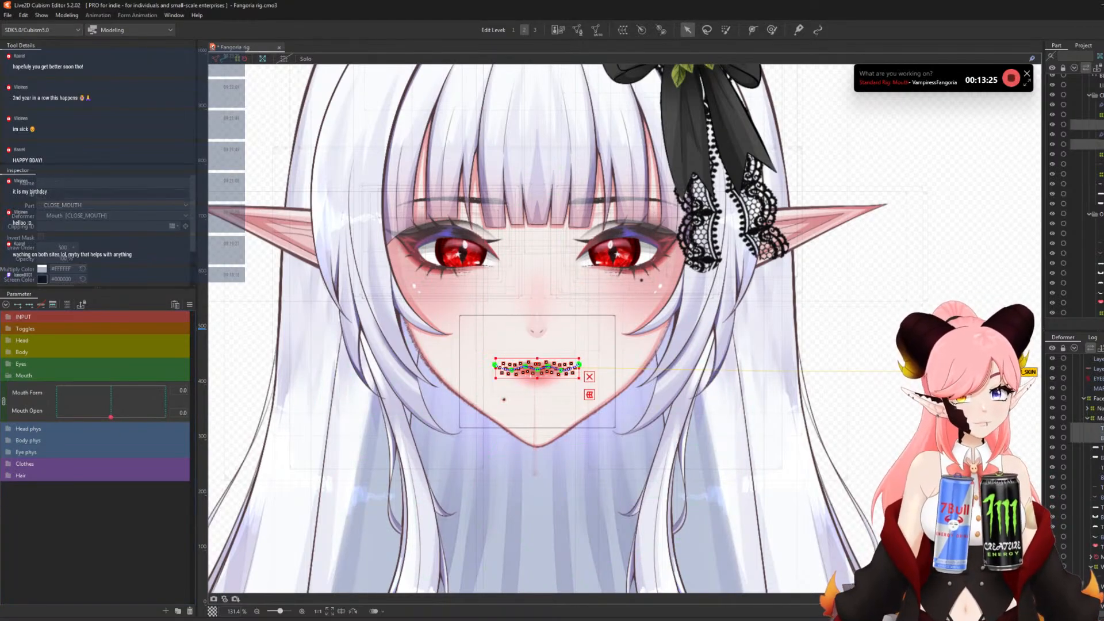
scroll(543, 414, up, 3)
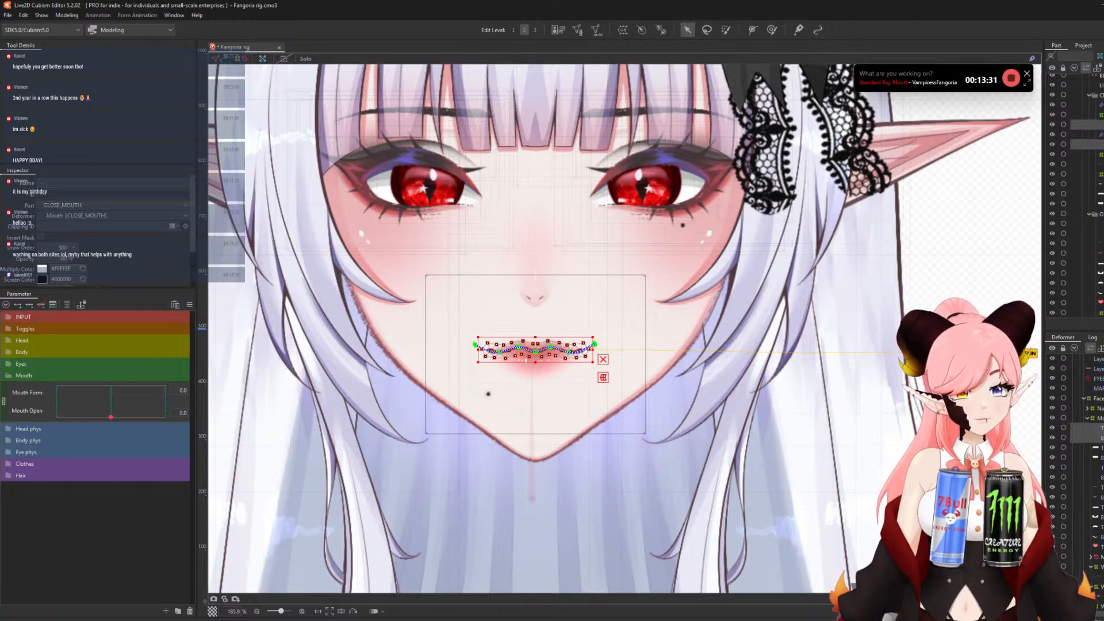
scroll(1076, 460, down, 2)
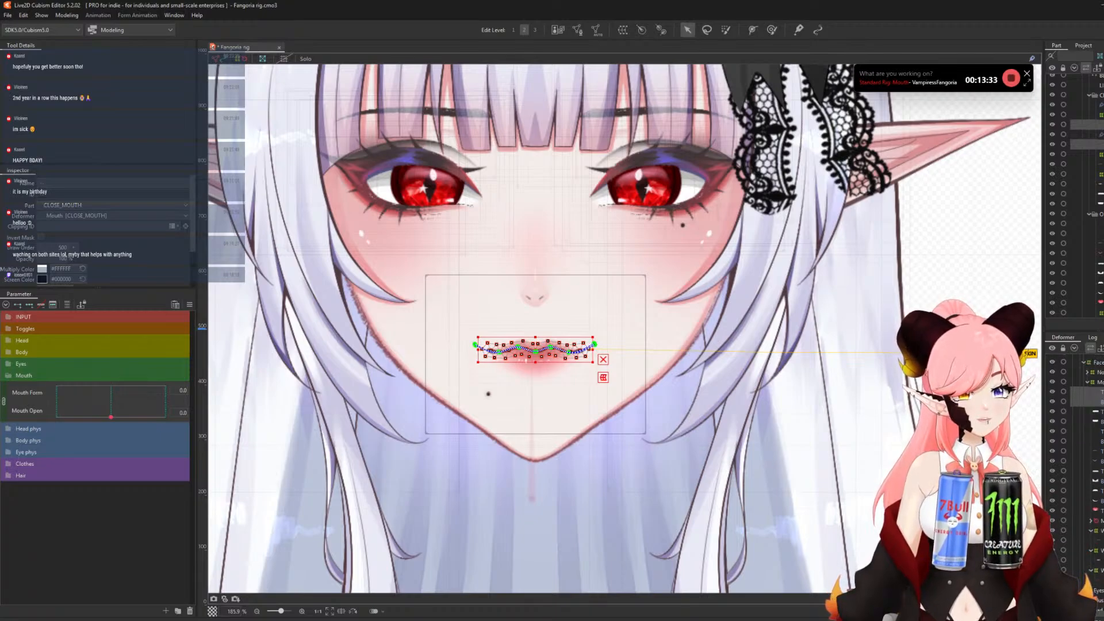
ctrl+click(1097, 531)
ctrl+click(1097, 551)
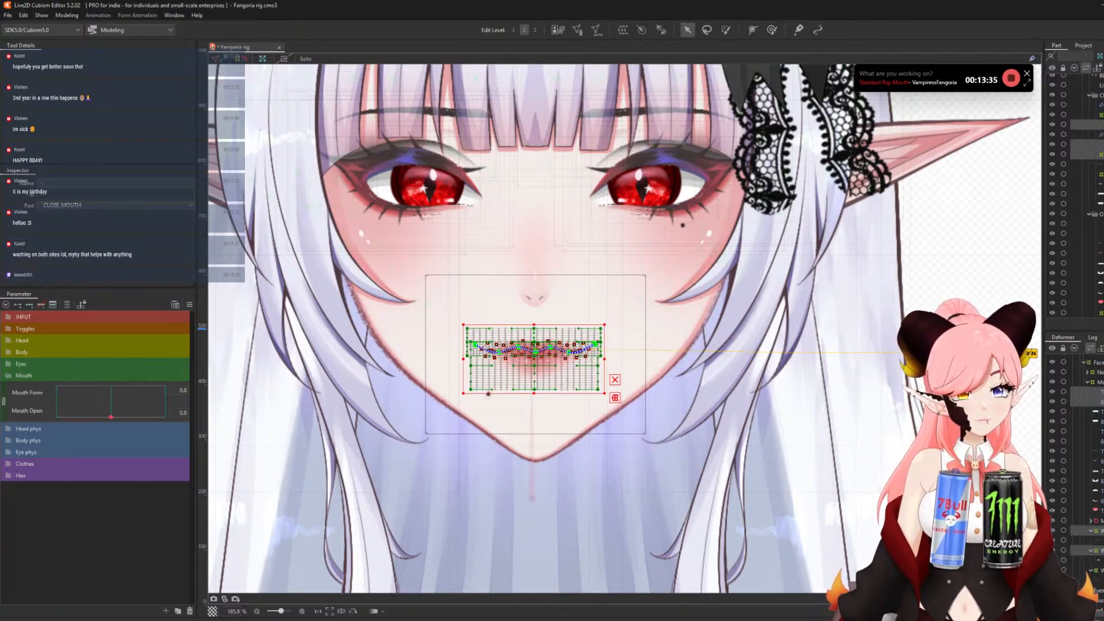
ctrl+click(1097, 570)
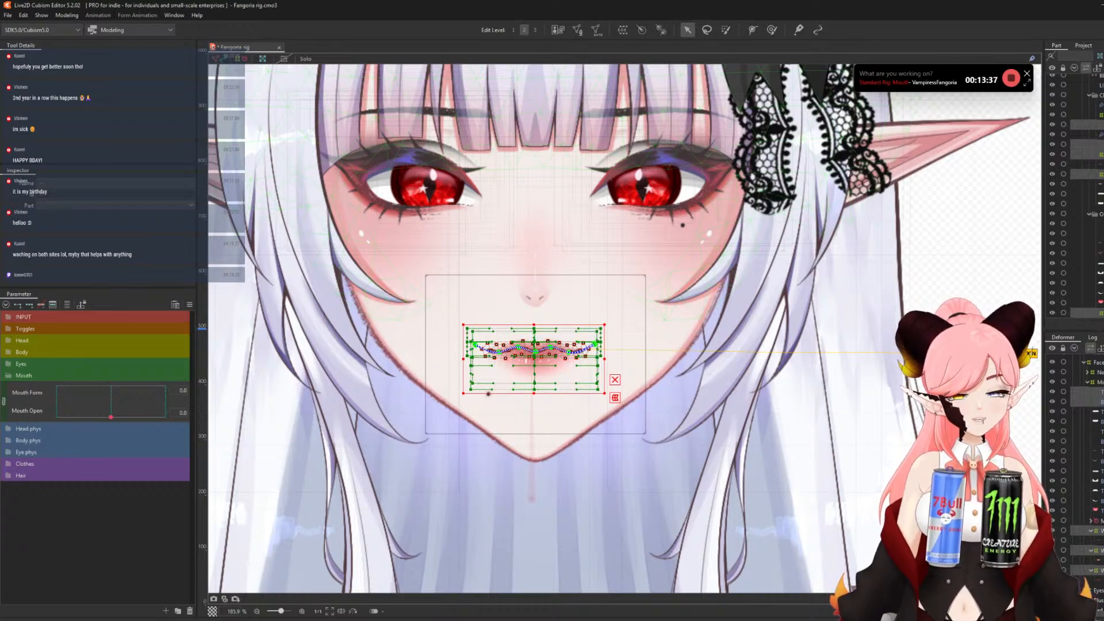
scroll(566, 344, up, 2)
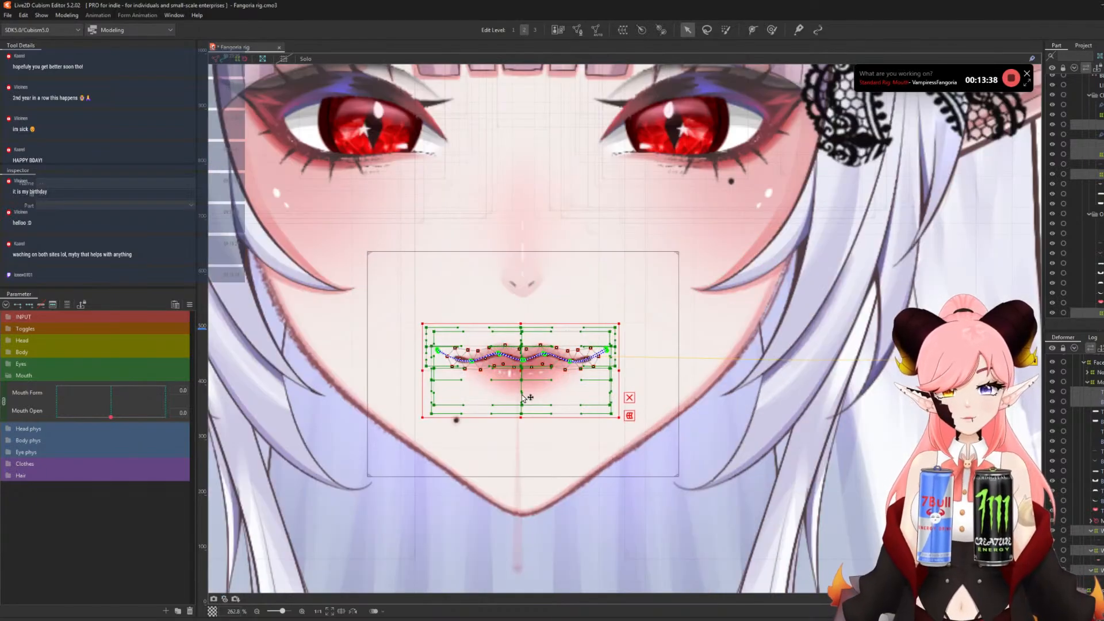
click(29, 305)
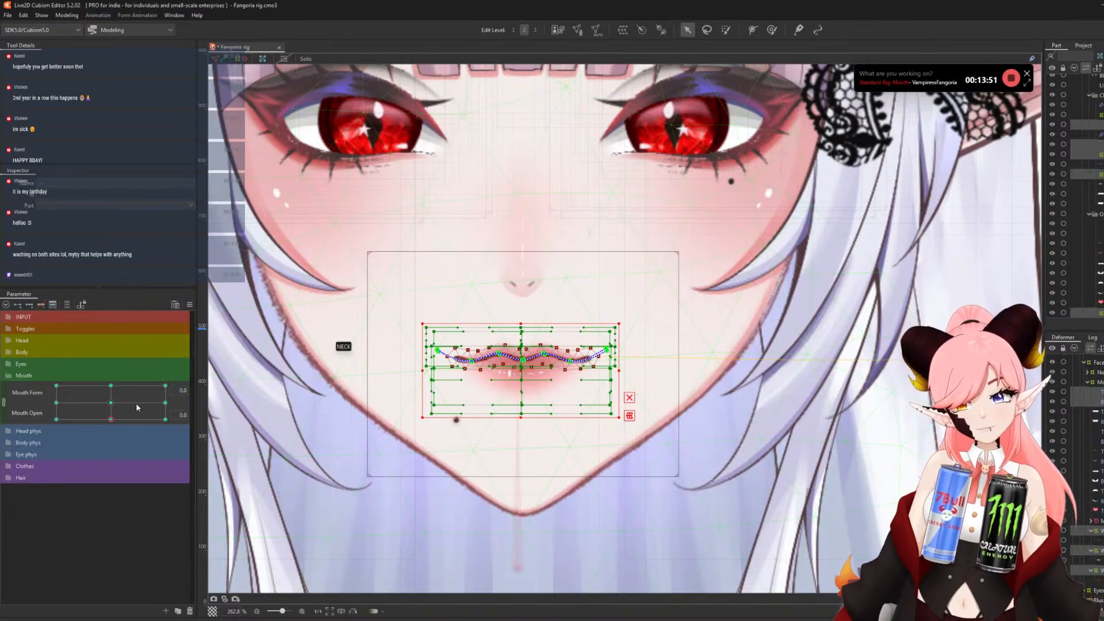
key(ctrl+z)
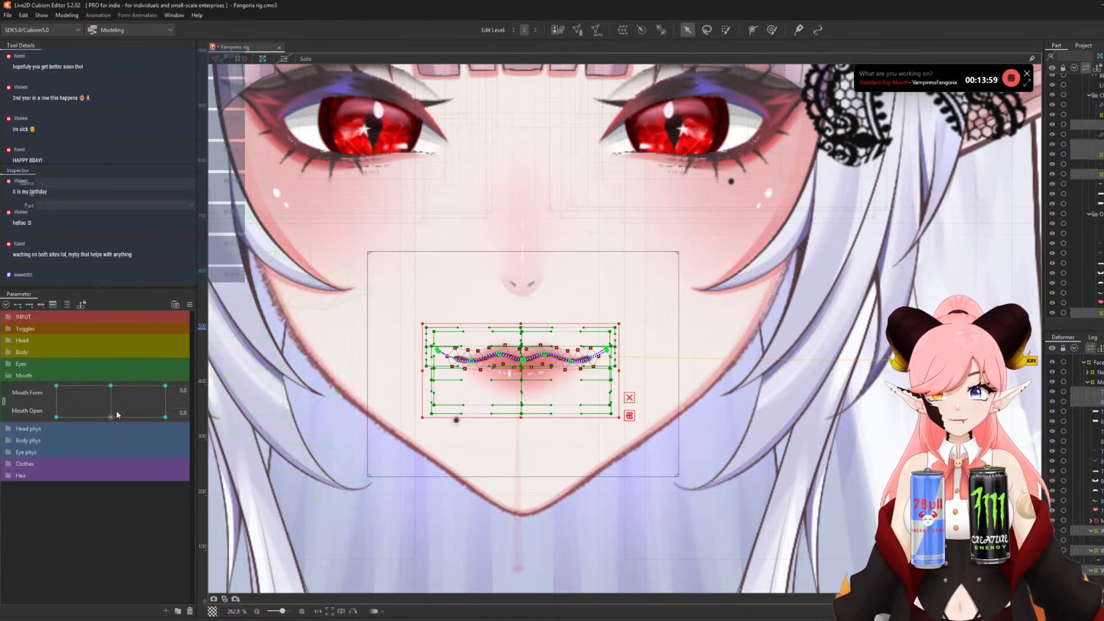
- Set the combined parameter to Mouth Form 1.0 and Mouth Open 1.0 and check the smiling mouth
click(110, 385)
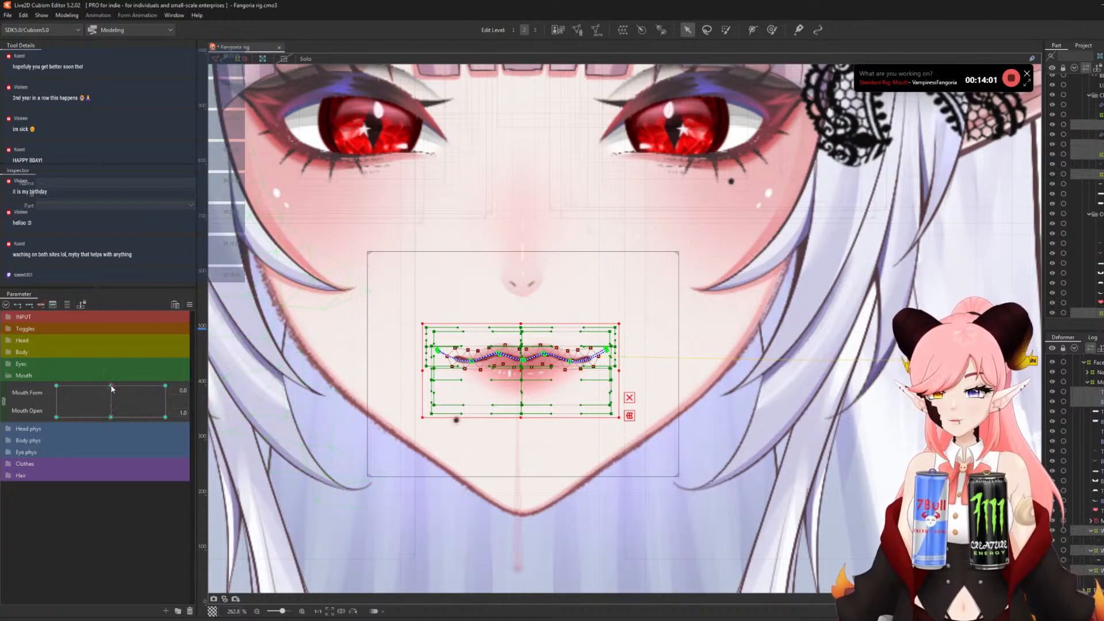
mouse_move(112, 386)
mouse_down()
mouse_move(6, 362)
mouse_move(219, 373)
mouse_up()
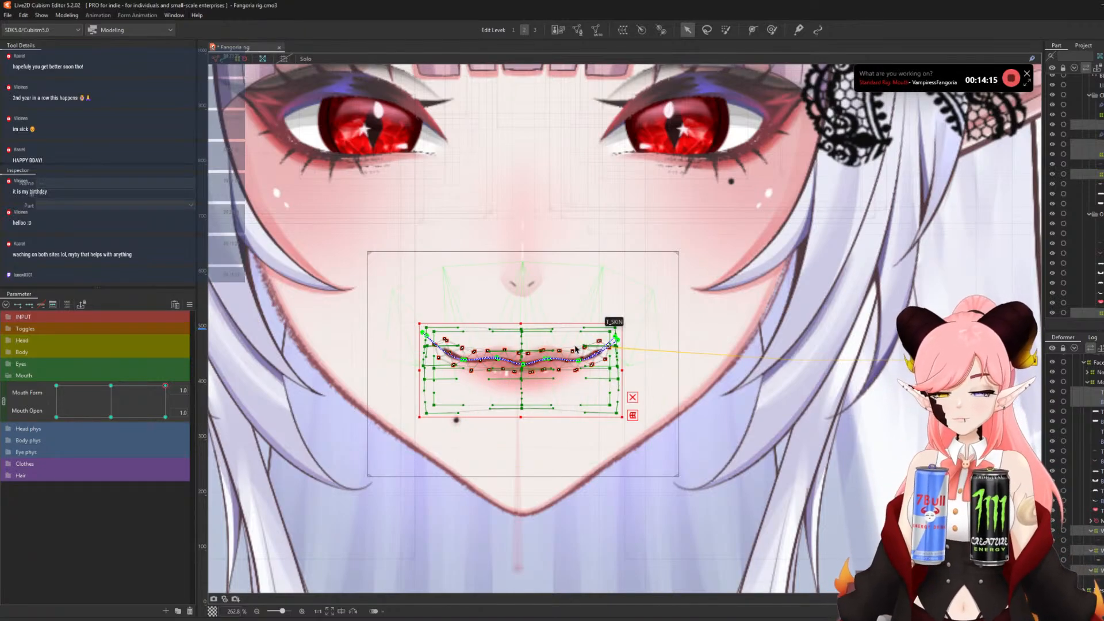
scroll(440, 335, down, 3)
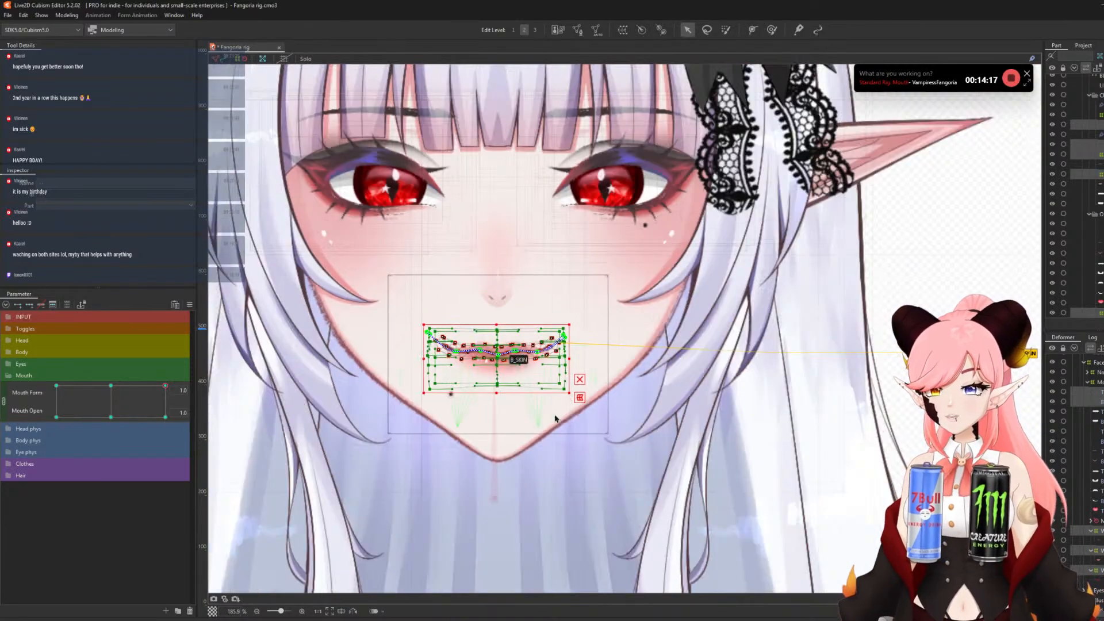
scroll(475, 366, up, 3)
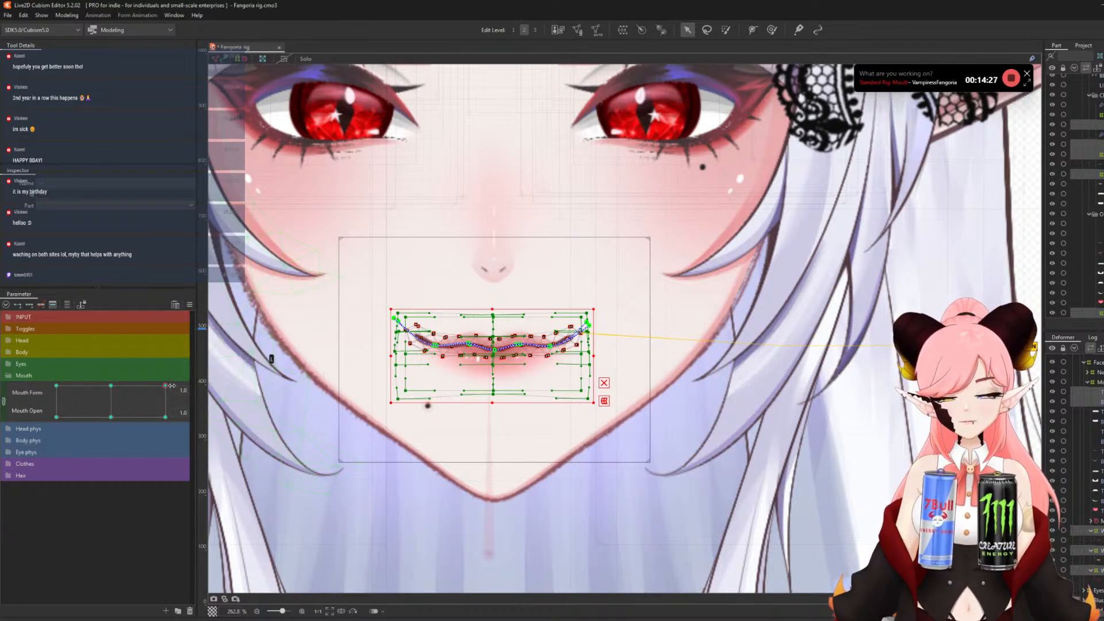
- Move the open-mouth upper and lower lip line meshes out of the OPEN_MOUTH part into the FACE part as a visible guide
click(1099, 214)
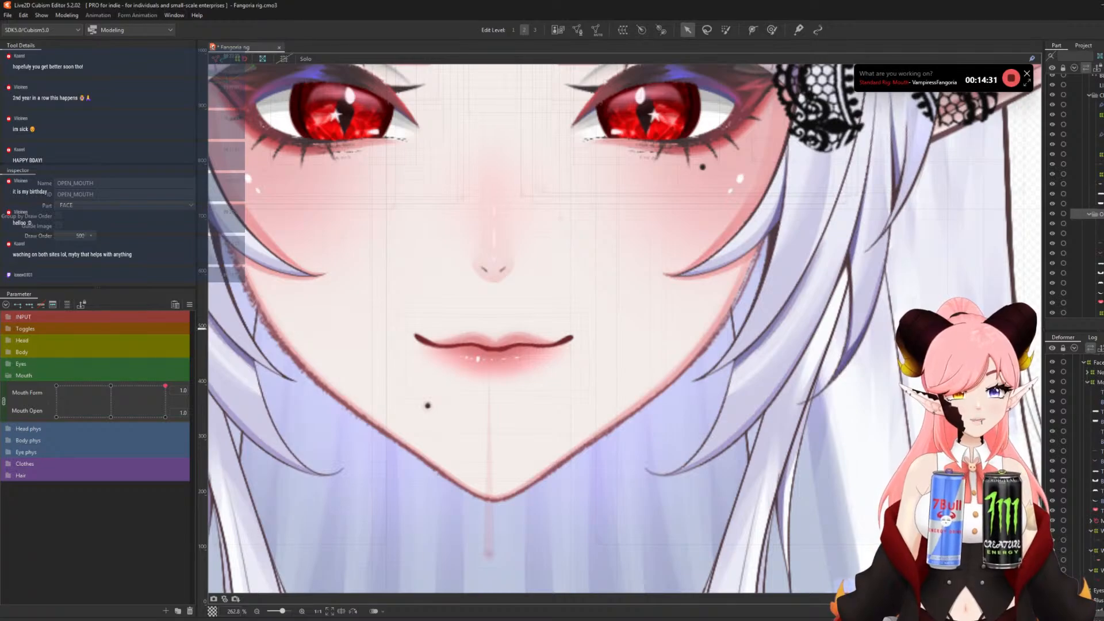
click(1099, 224)
shift+click(1099, 233)
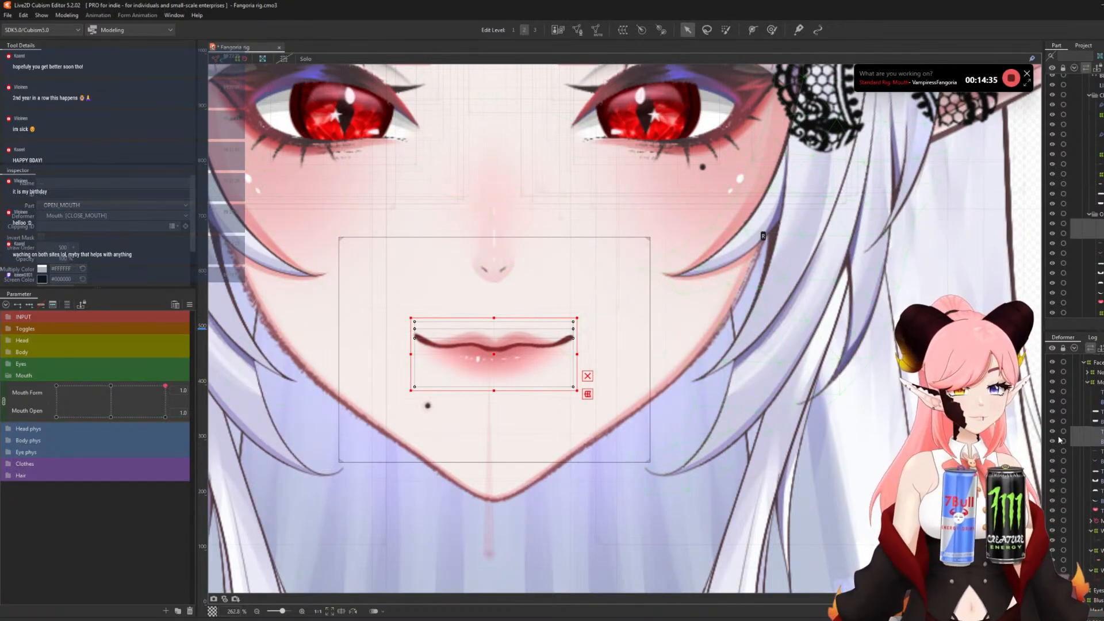
scroll(1097, 242, down, 1)
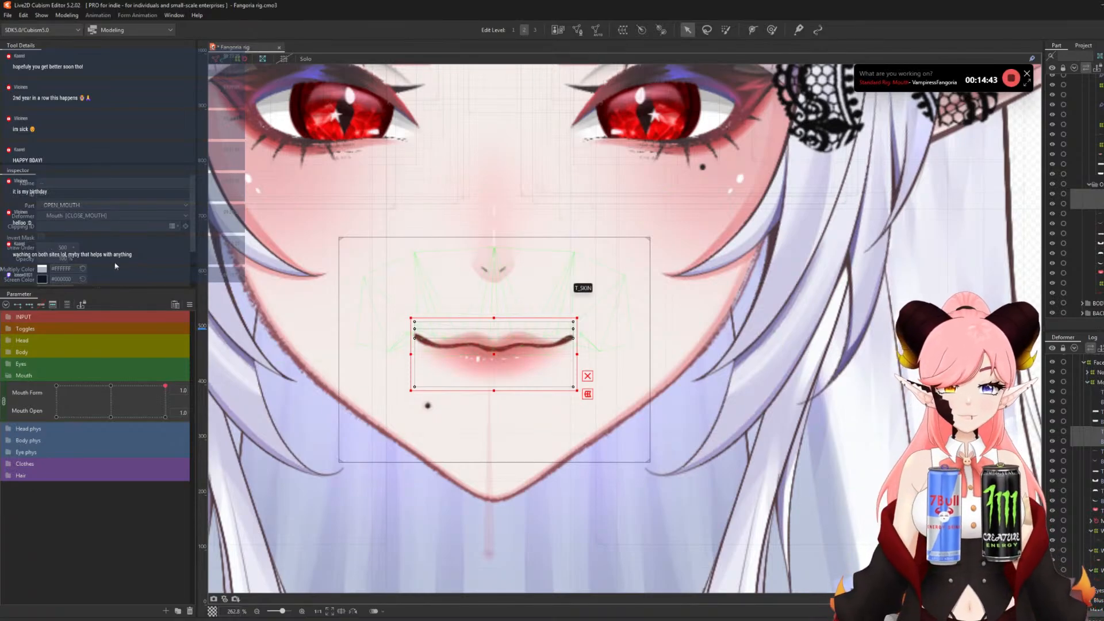
click(1100, 185)
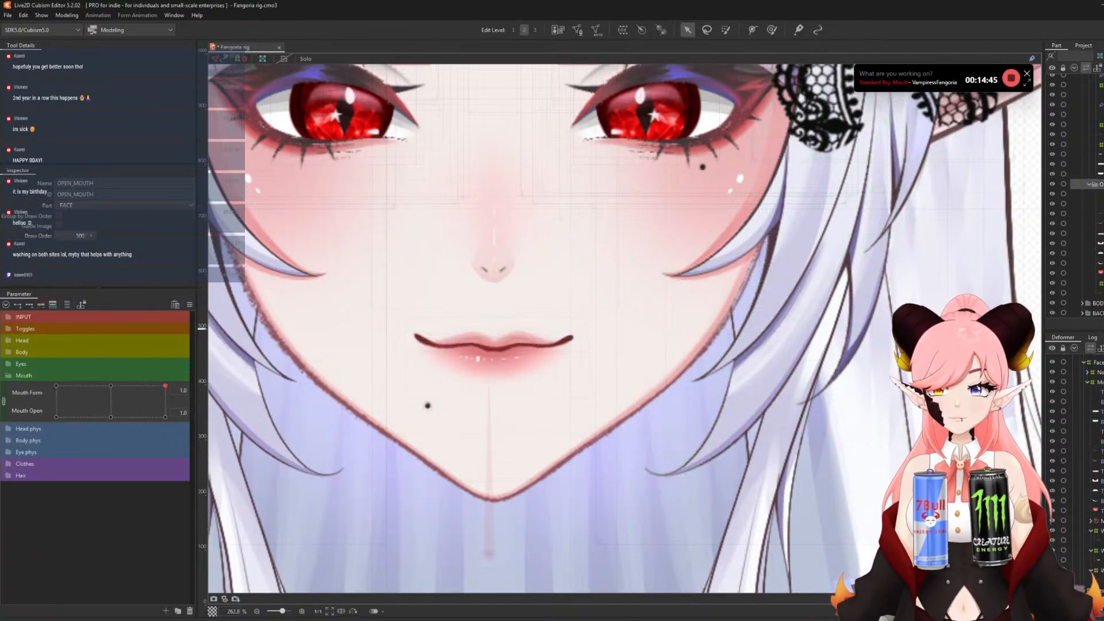
click(1099, 194)
click(1099, 204)
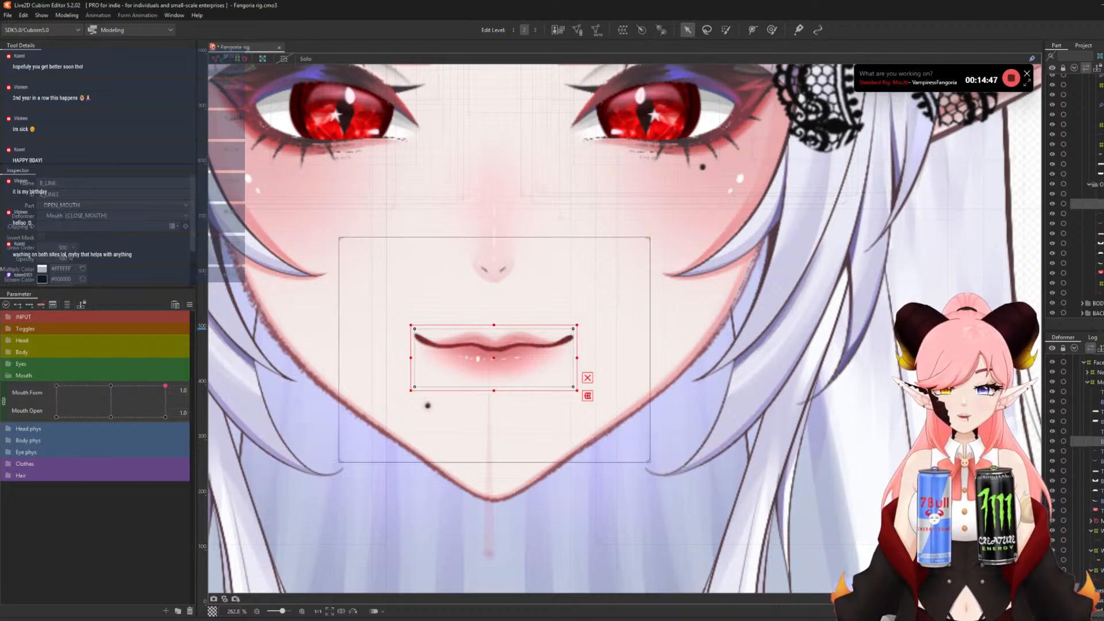
ctrl+click(1099, 194)
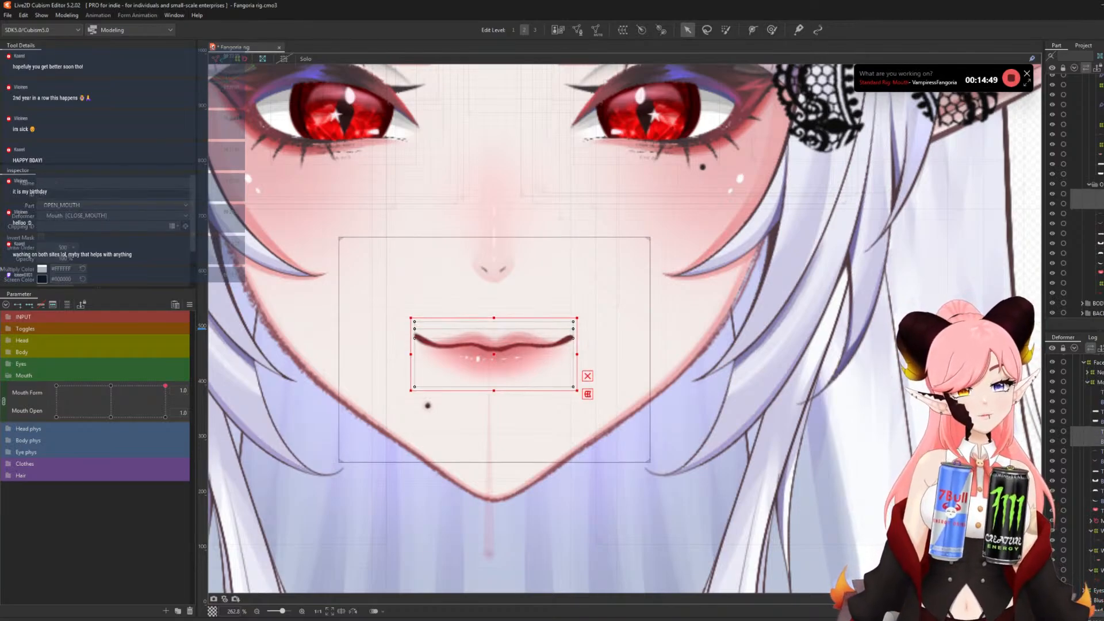
scroll(1087, 195, up, 2)
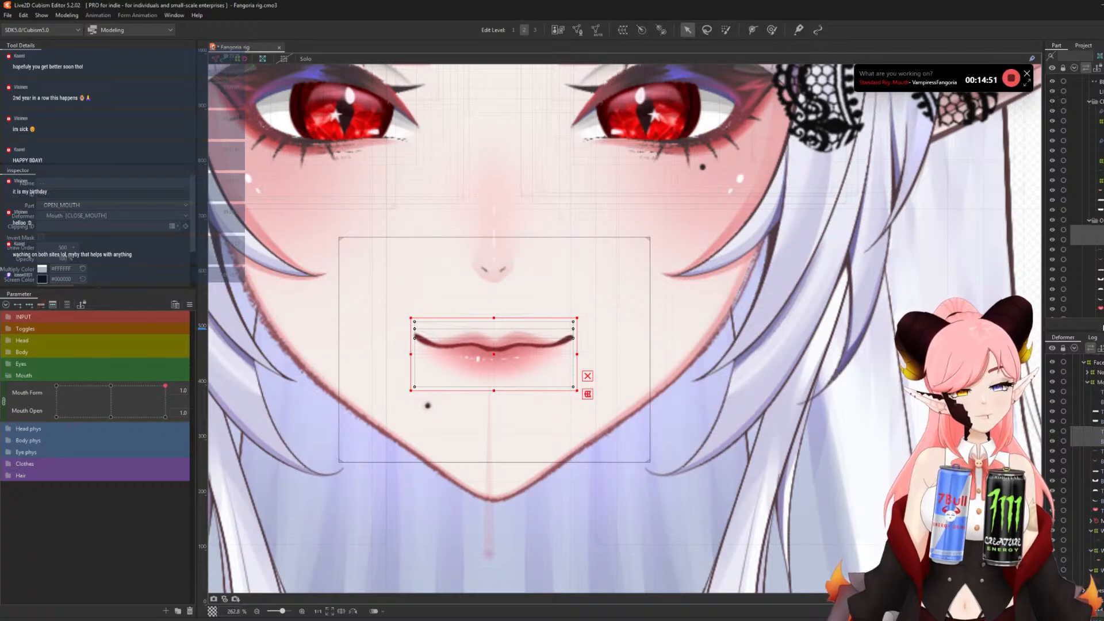
scroll(1076, 196, up, 2)
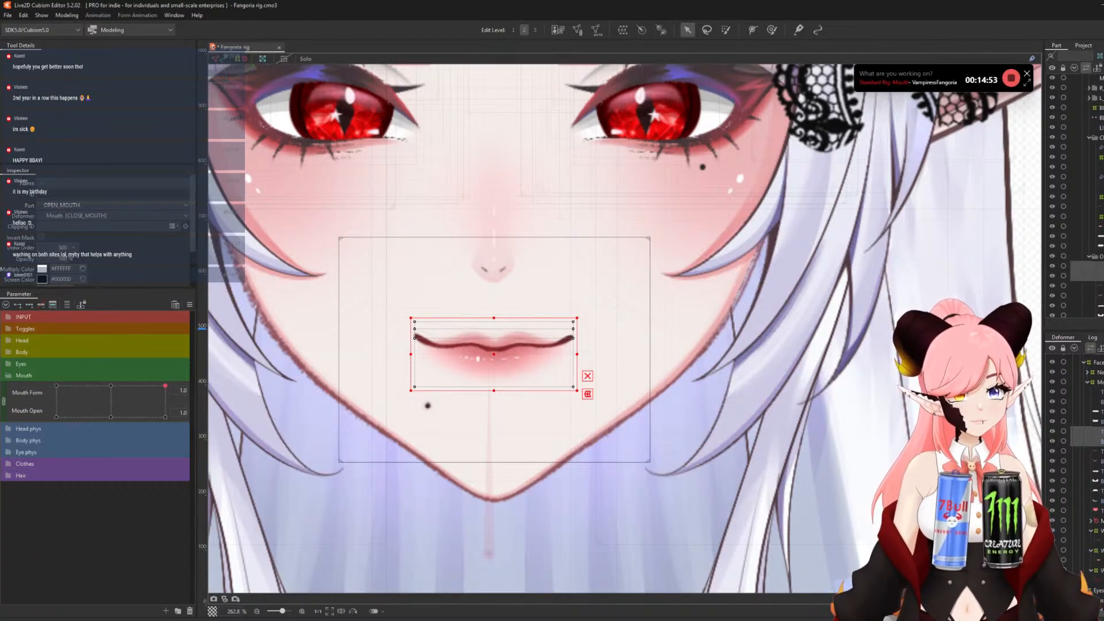
drag(1098, 267, 1098, 131)
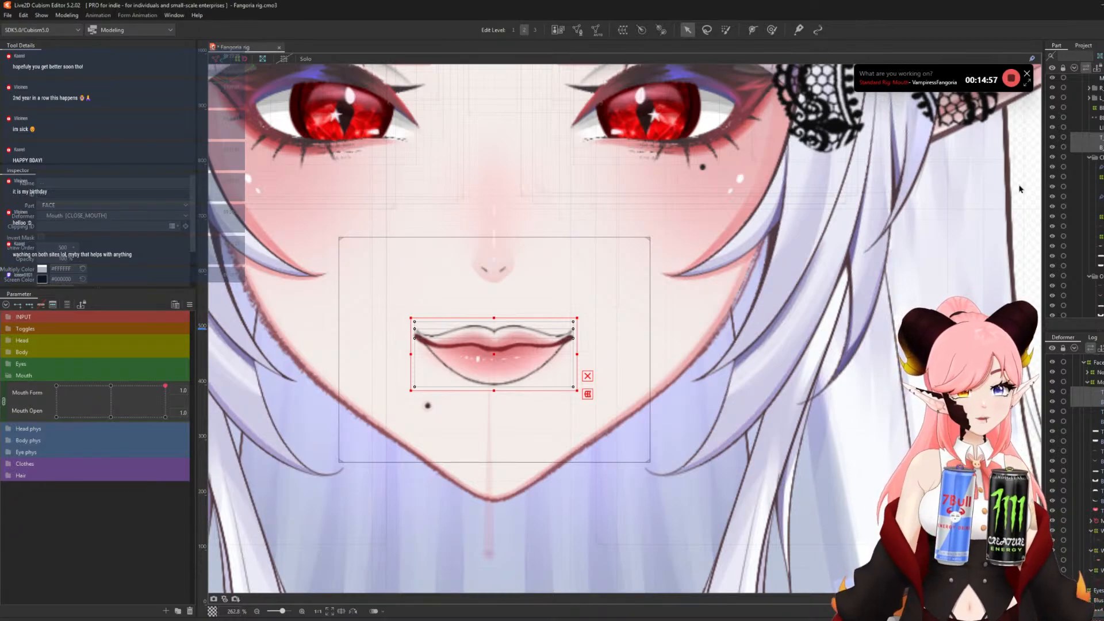
- Bend the T_LINE deform path up to follow the upper outline of the open-mouth guide
scroll(430, 339, up, 2)
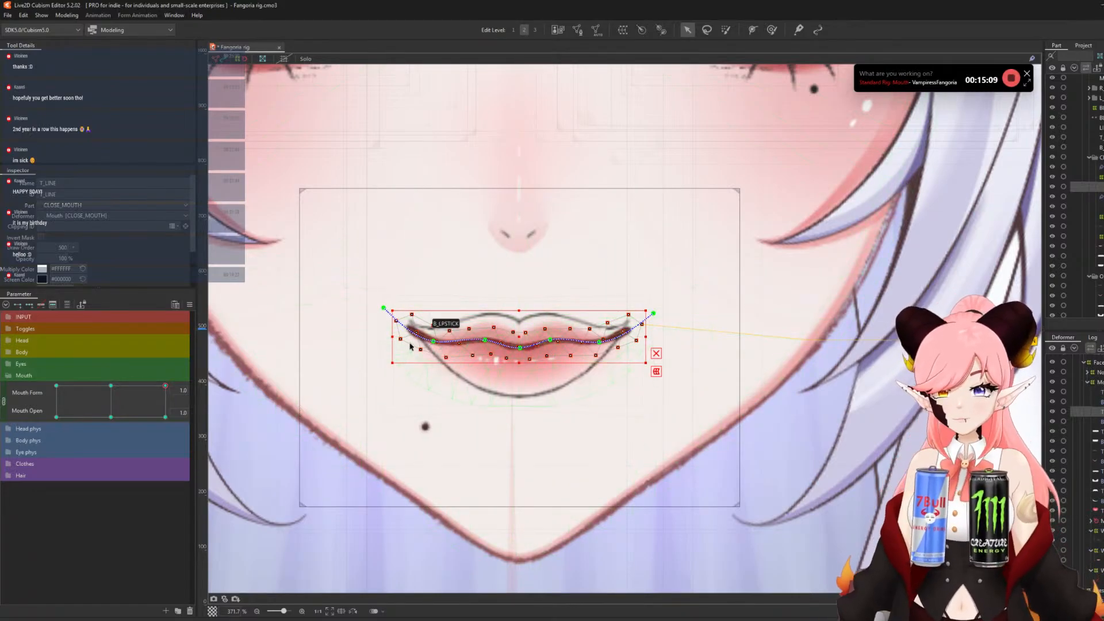
scroll(476, 357, up, 2)
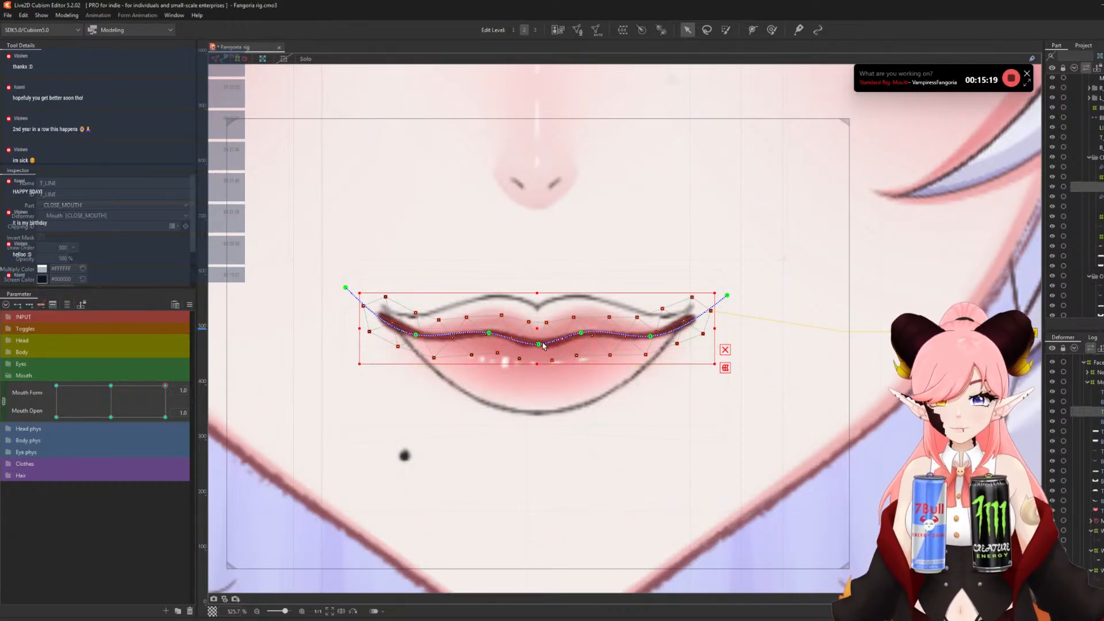
click(725, 350)
drag(538, 345, 494, 298)
drag(583, 332, 540, 308)
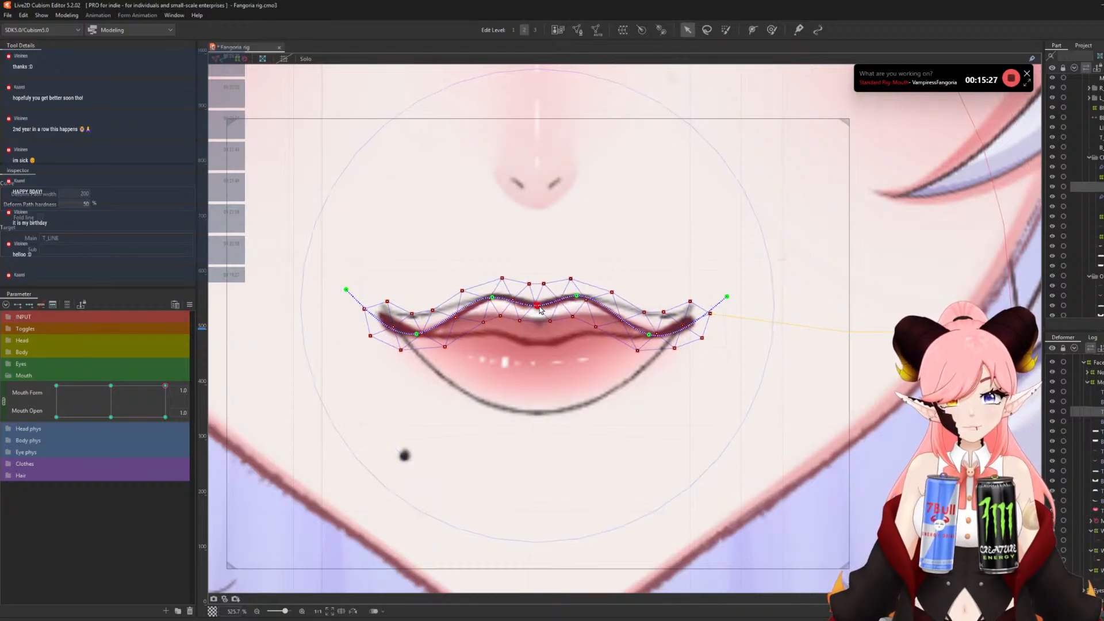
drag(416, 331, 412, 318)
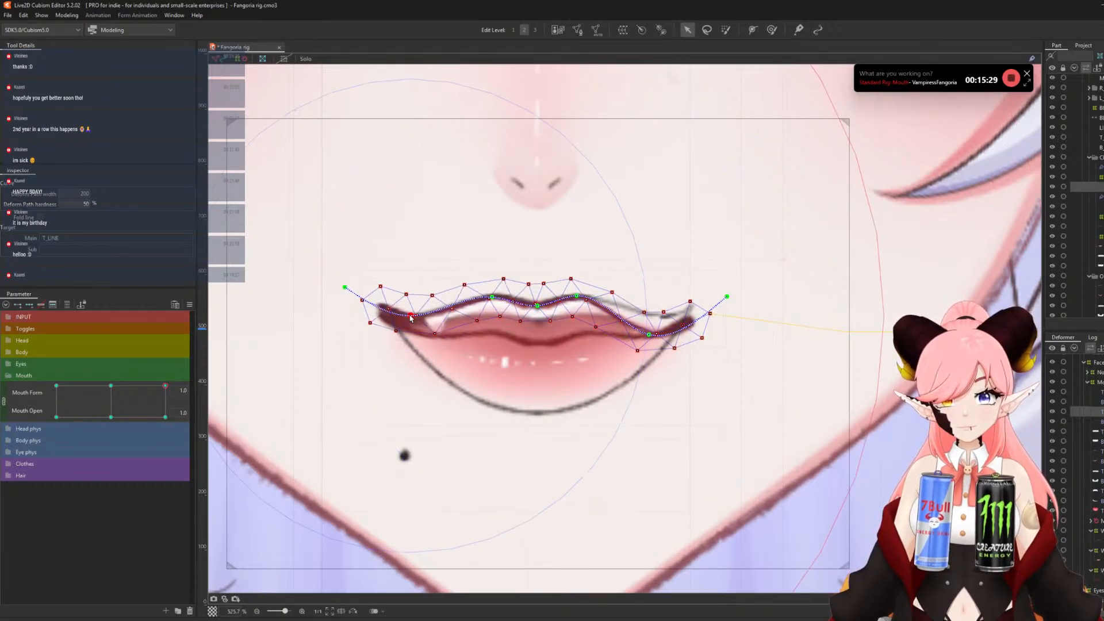
drag(649, 335, 651, 320)
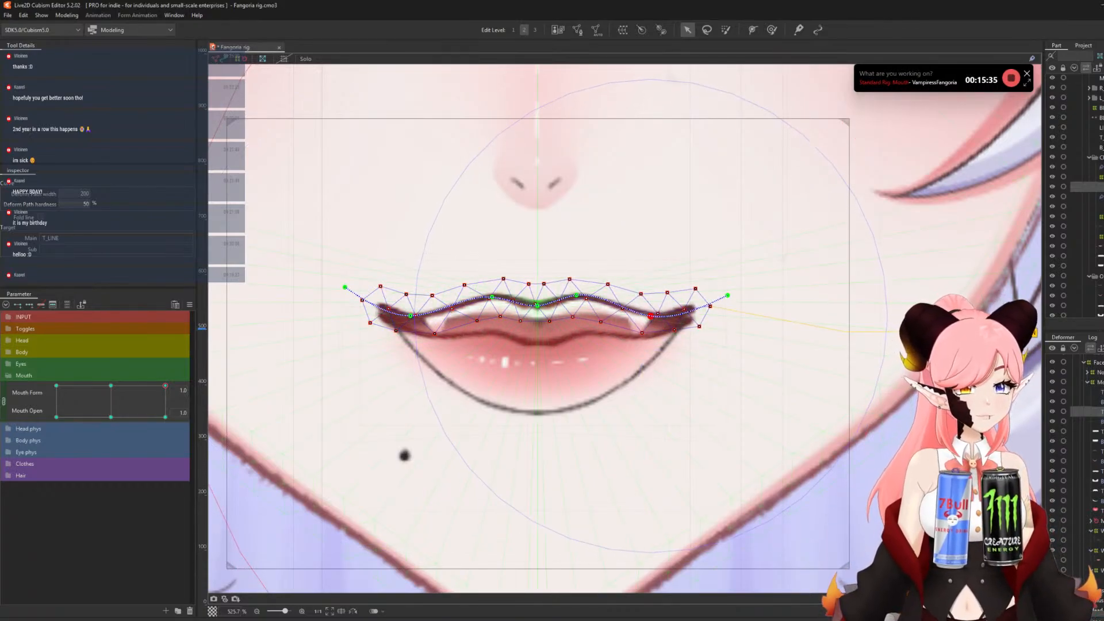
- Pull the middle of the B_LINE deform path down to the lower outline of the open-mouth guide
click(1093, 421)
drag(539, 346, 532, 374)
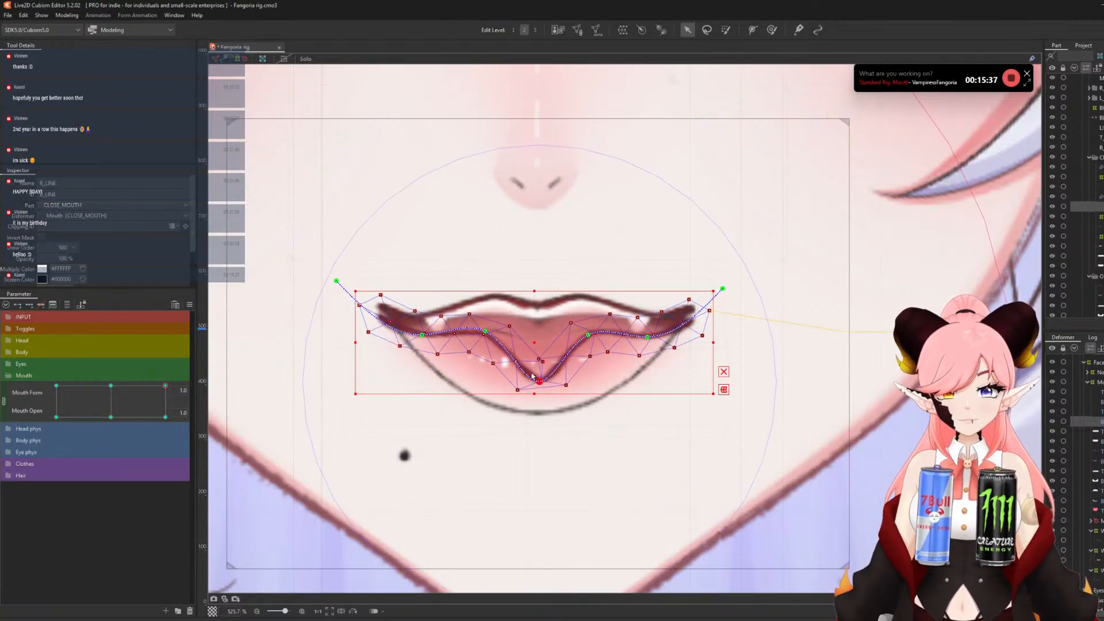
drag(485, 332, 466, 373)
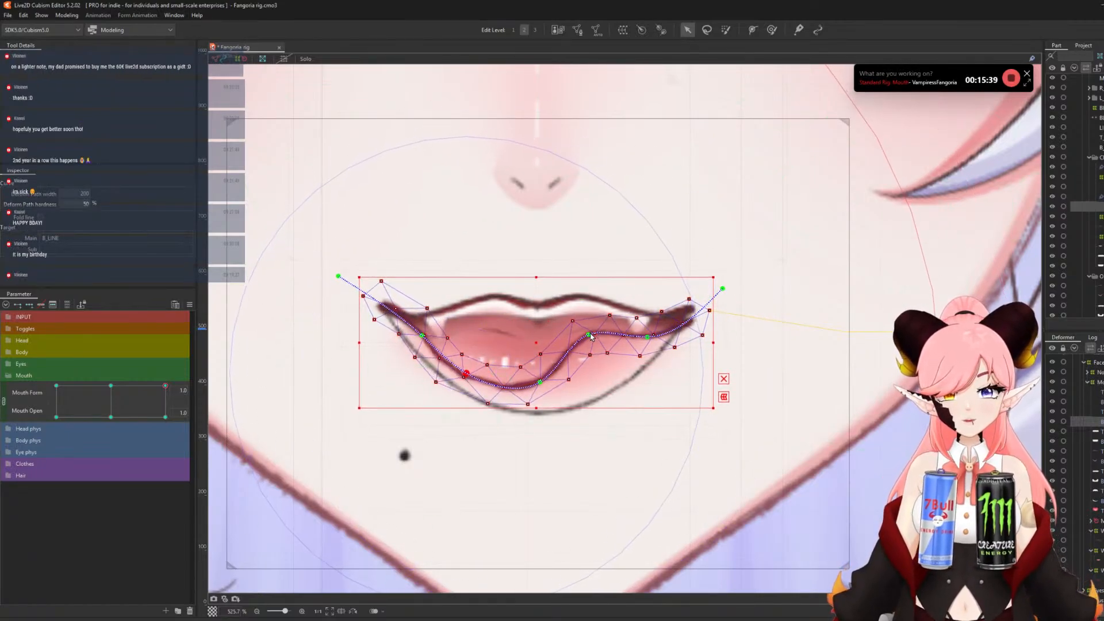
drag(588, 335, 614, 368)
drag(541, 383, 540, 414)
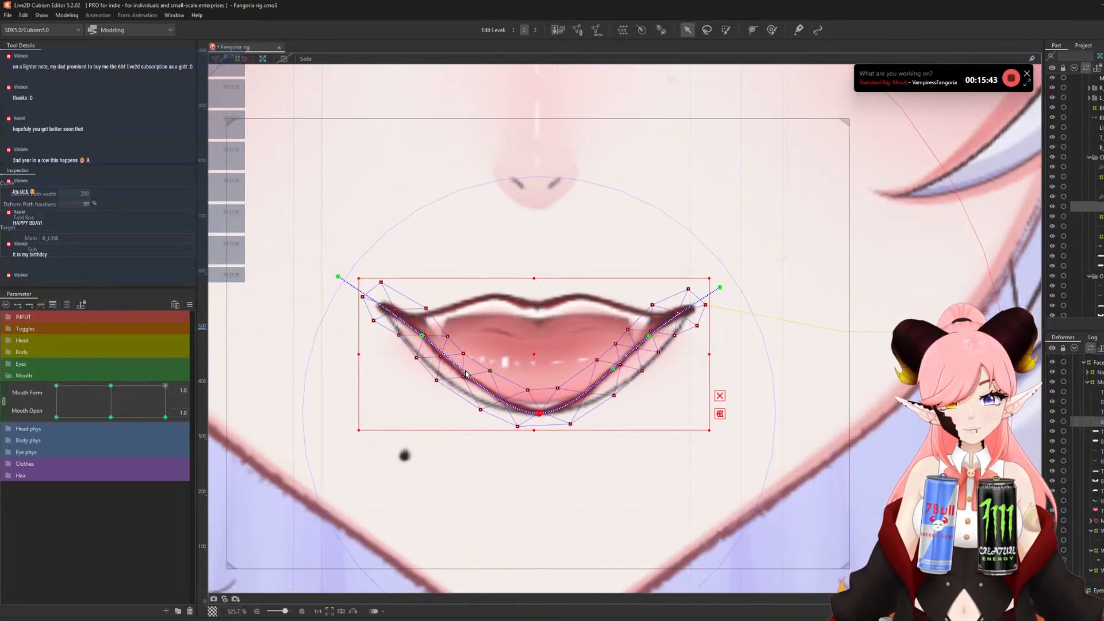
- Refine the side and end points of the B_LINE deform path so the line follows the guide into both mouth corners
drag(466, 374, 460, 391)
drag(423, 336, 411, 346)
mouse_move(337, 276)
mouse_down()
mouse_move(361, 275)
mouse_move(350, 271)
mouse_up()
drag(613, 368, 622, 381)
drag(649, 337, 666, 345)
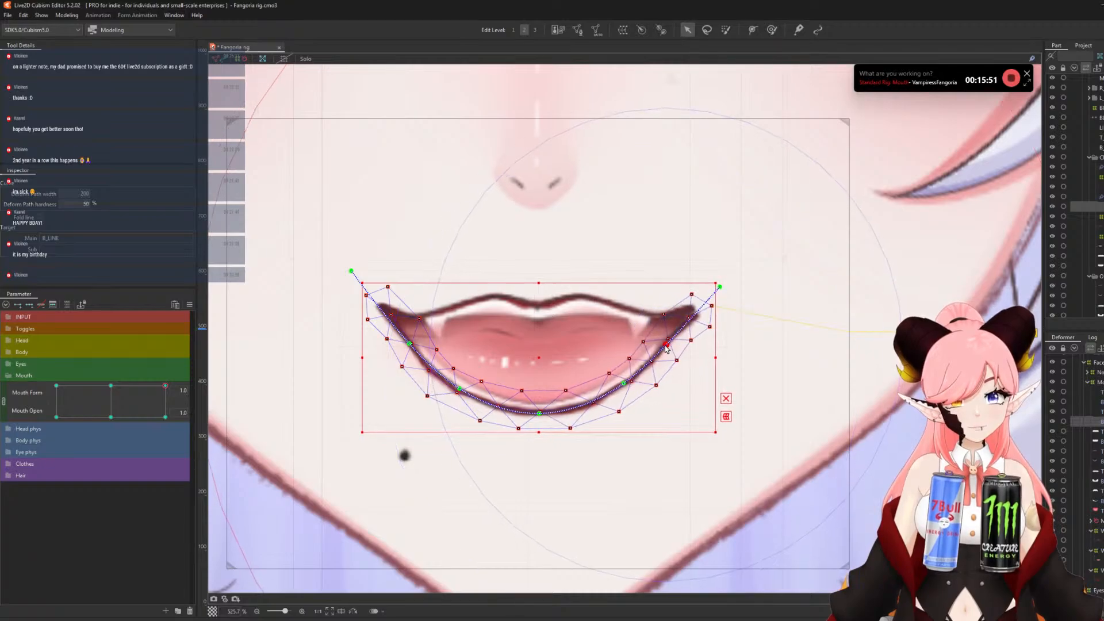
drag(722, 286, 707, 274)
click(725, 398)
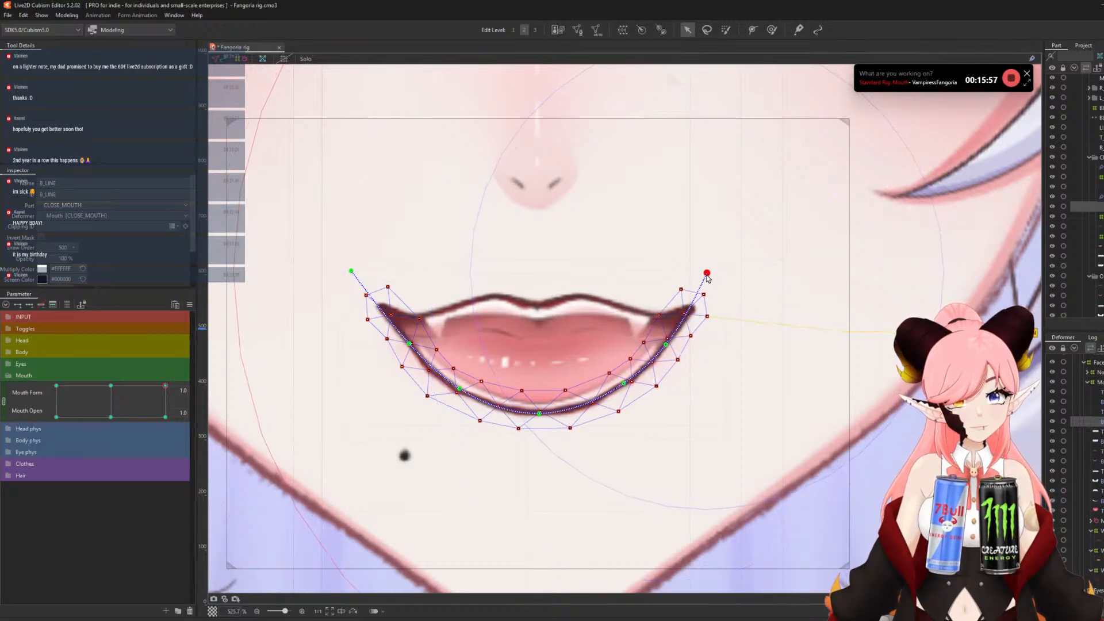
- Move the upper lip warp deformer of CLOSE_MOUTH up so the upper lip sits above the open mouth's upper line
scroll(509, 336, down, 5)
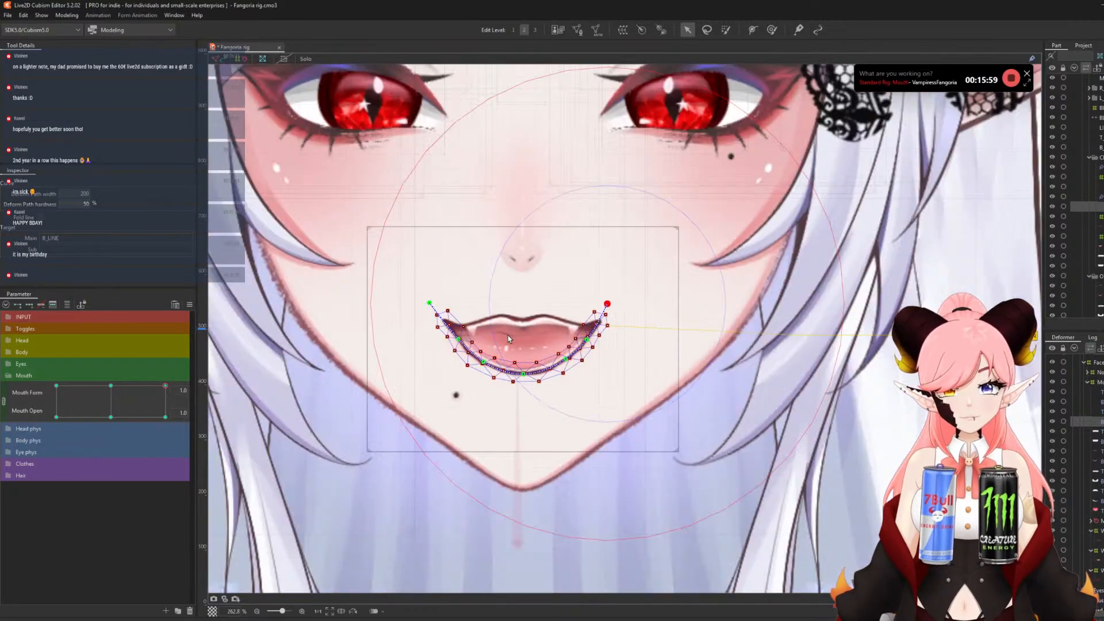
scroll(508, 336, up, 5)
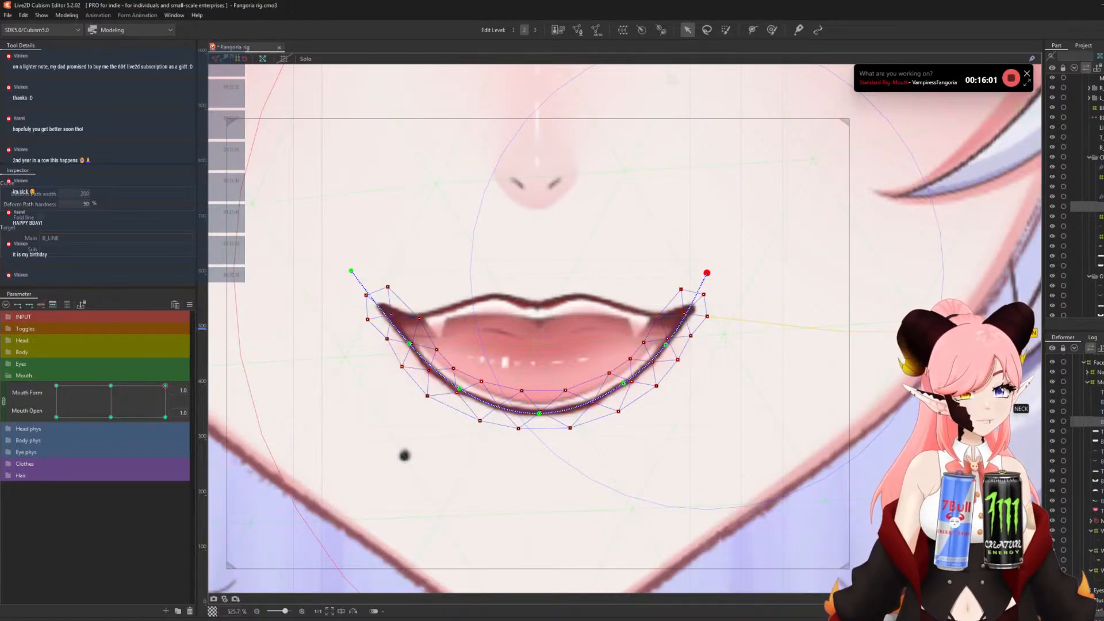
click(1093, 529)
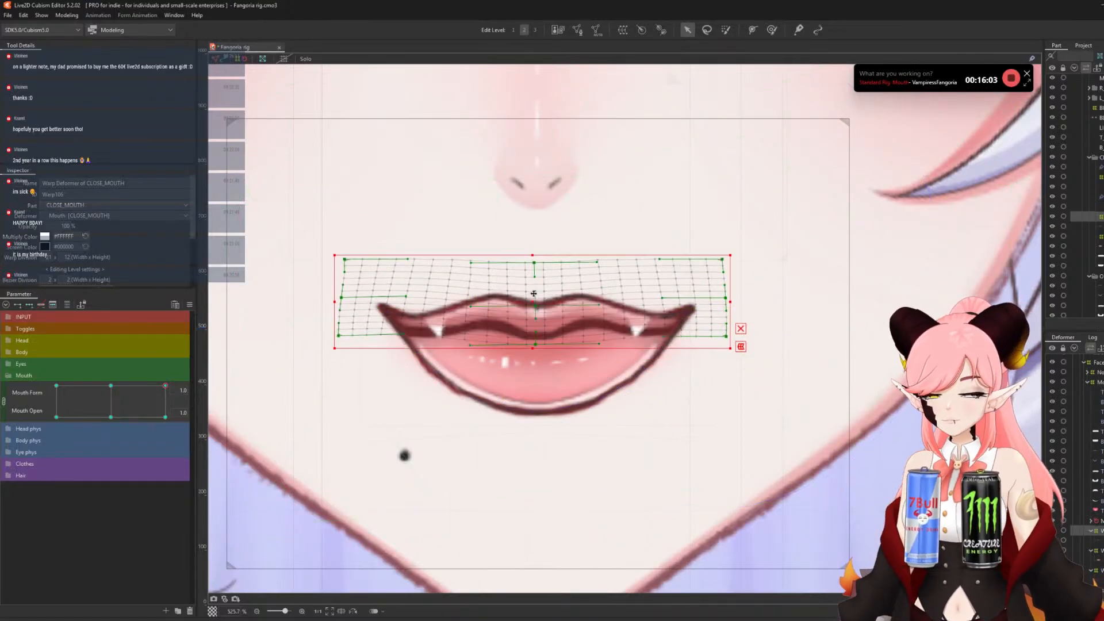
drag(533, 293, 534, 277)
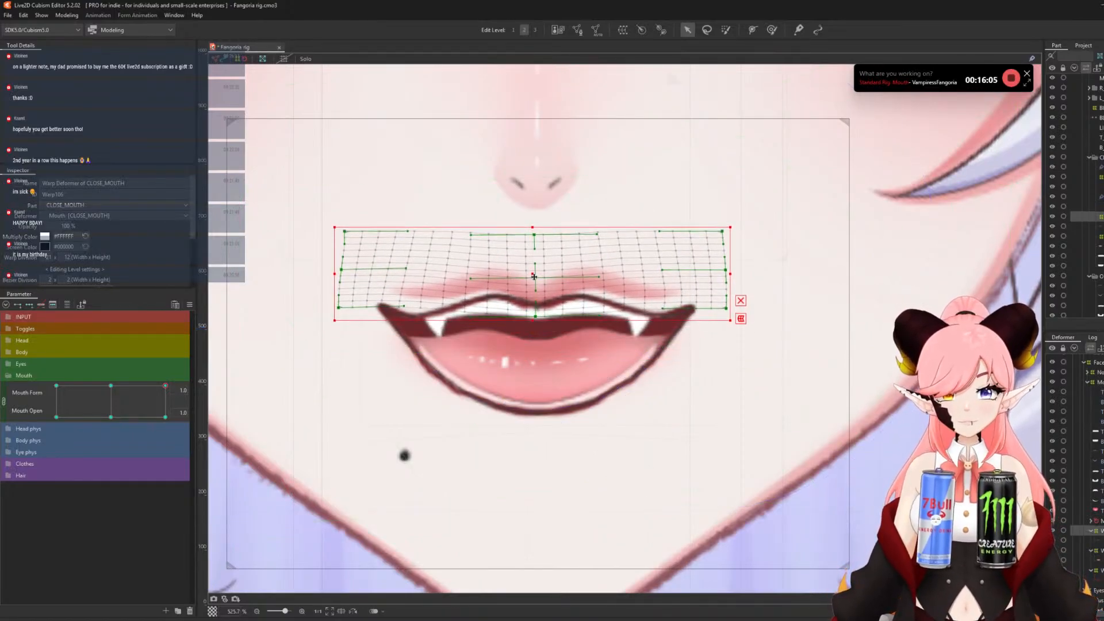
- Move the lower lip warp deformer down below the open mouth's lower line and test the lips with the mouth parameters
click(516, 380)
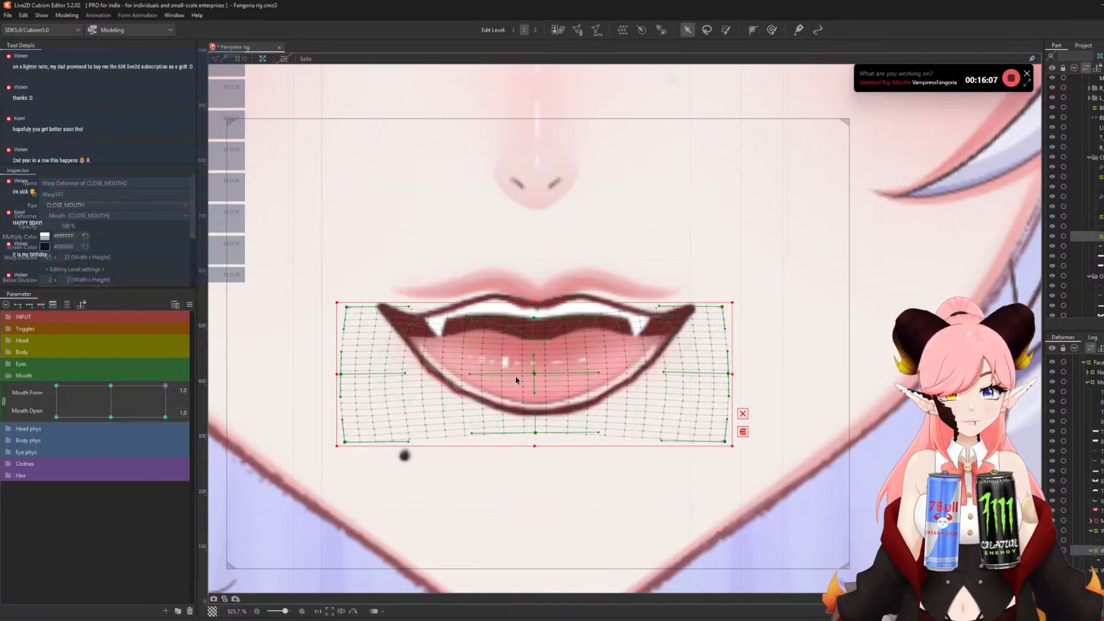
drag(516, 380, 542, 447)
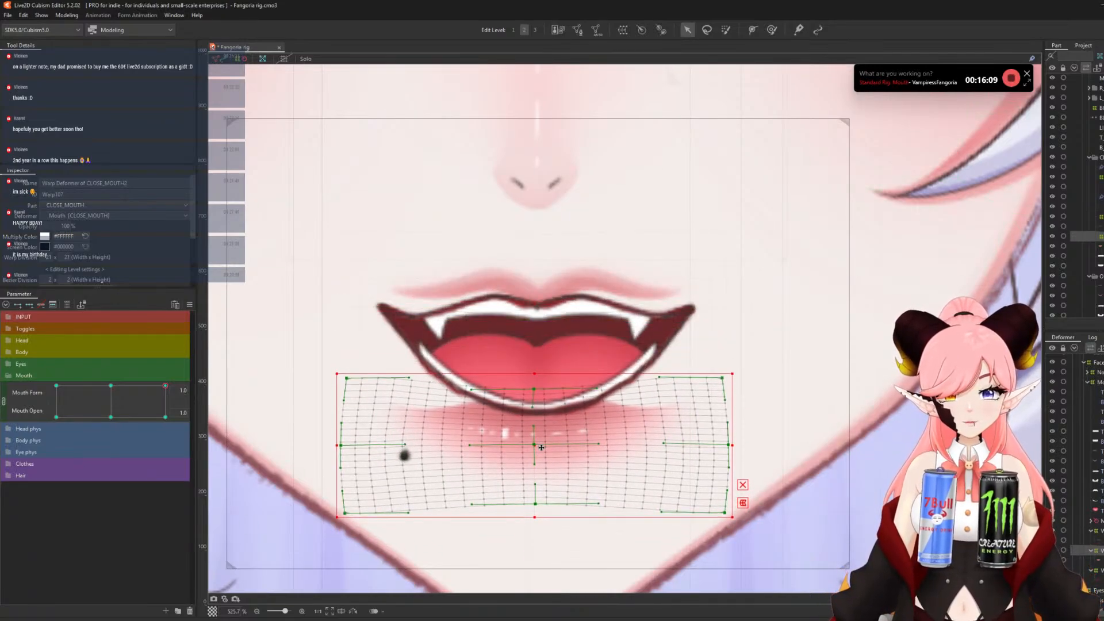
scroll(522, 278, down, 5)
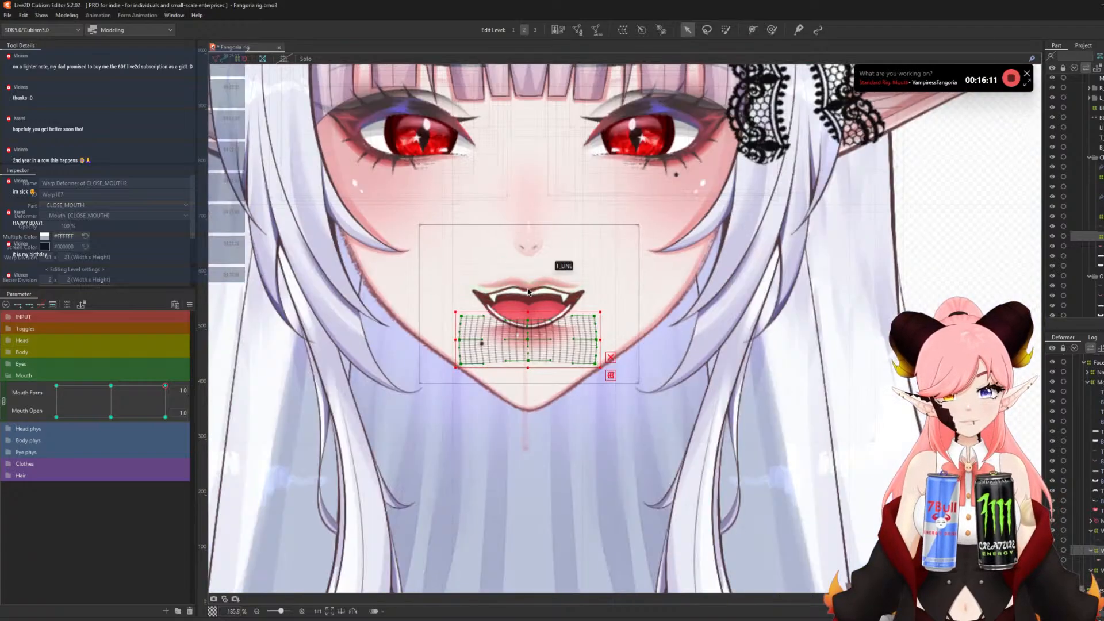
scroll(552, 276, up, 2)
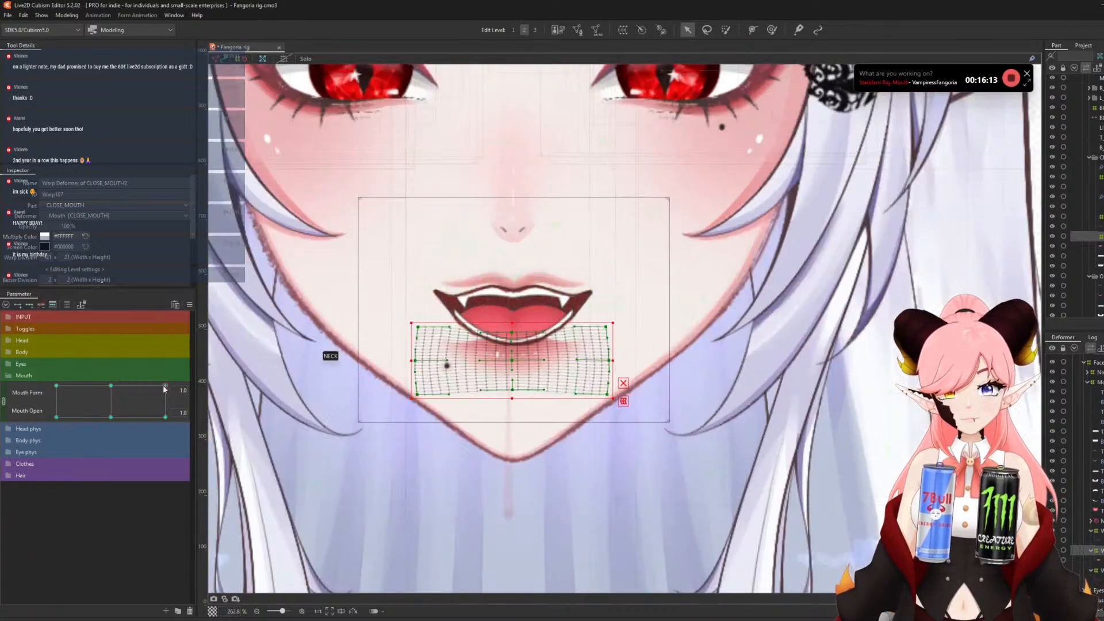
drag(167, 389, 270, 319)
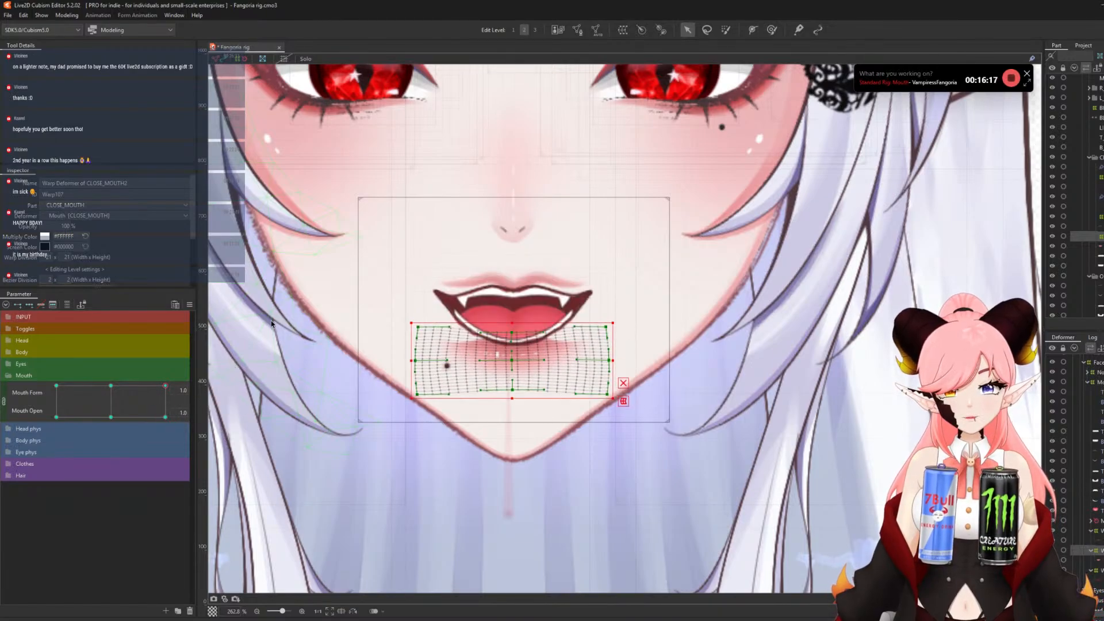
- Bend the sides of the lower lip warp deformer upward with an enlarged deform brush to follow the open mouth's lower curve
scroll(516, 373, up, 1)
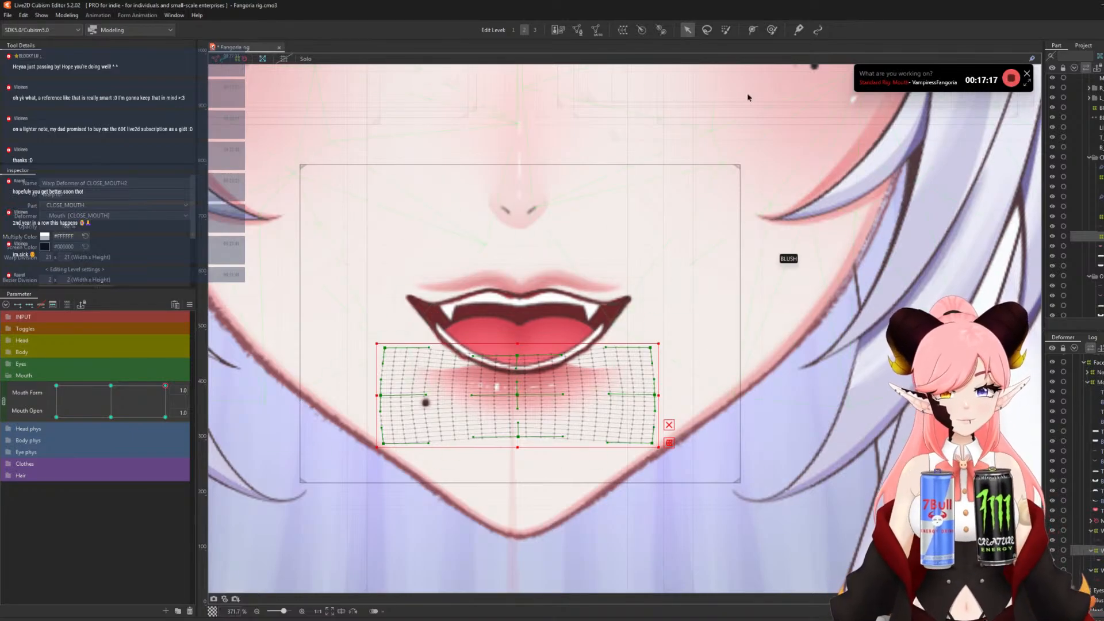
click(772, 30)
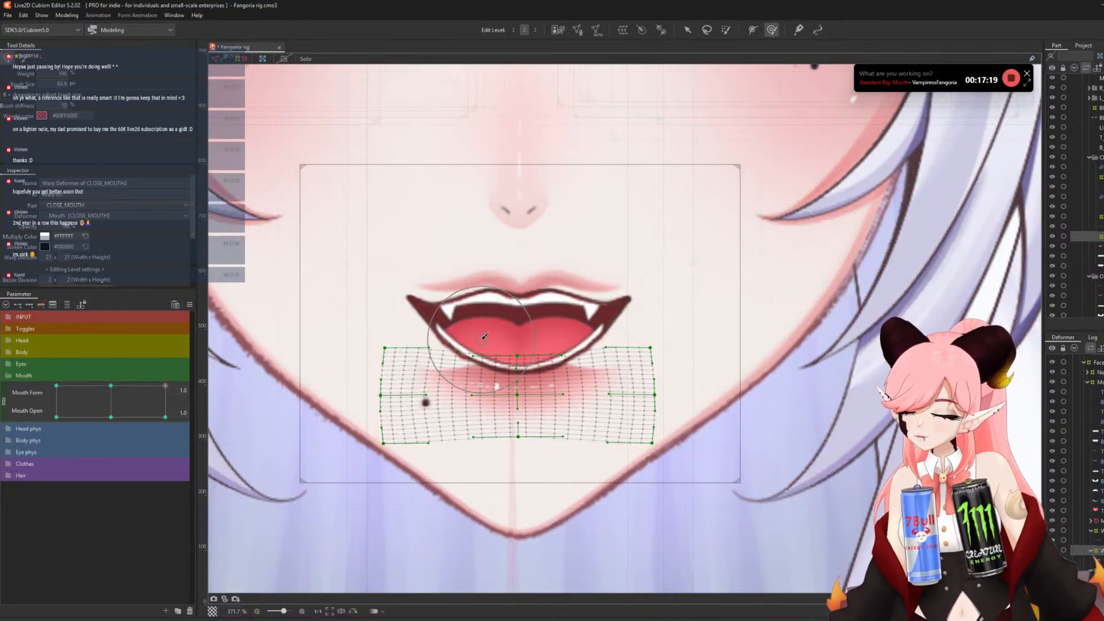
key(b)
mouse_move(411, 334)
mouse_down()
mouse_move(539, 363)
mouse_move(517, 362)
mouse_up()
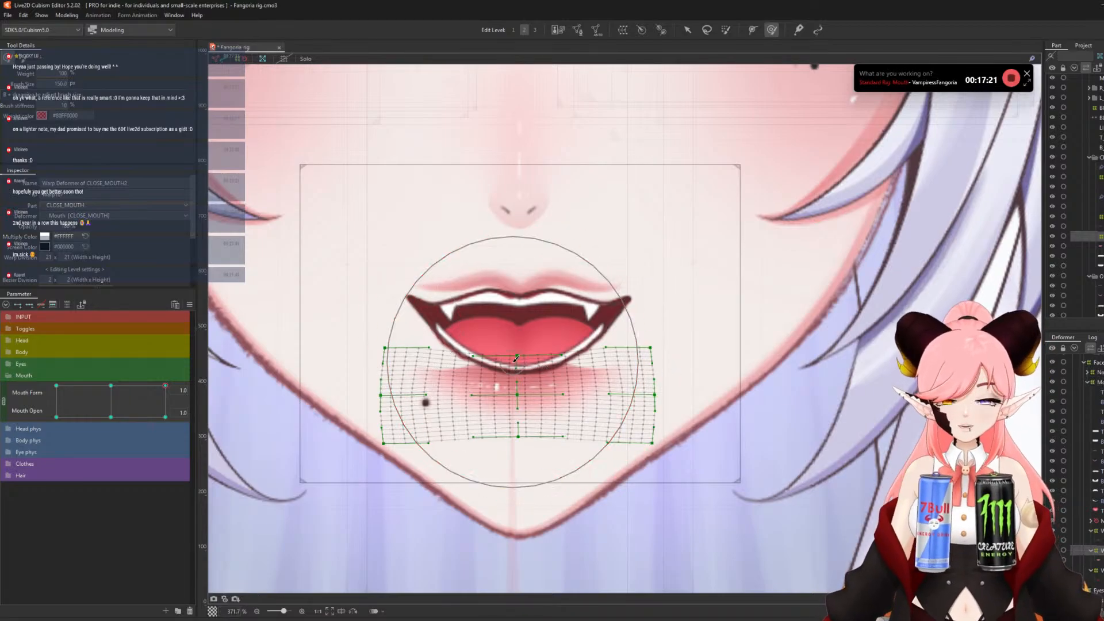
drag(671, 387, 670, 338)
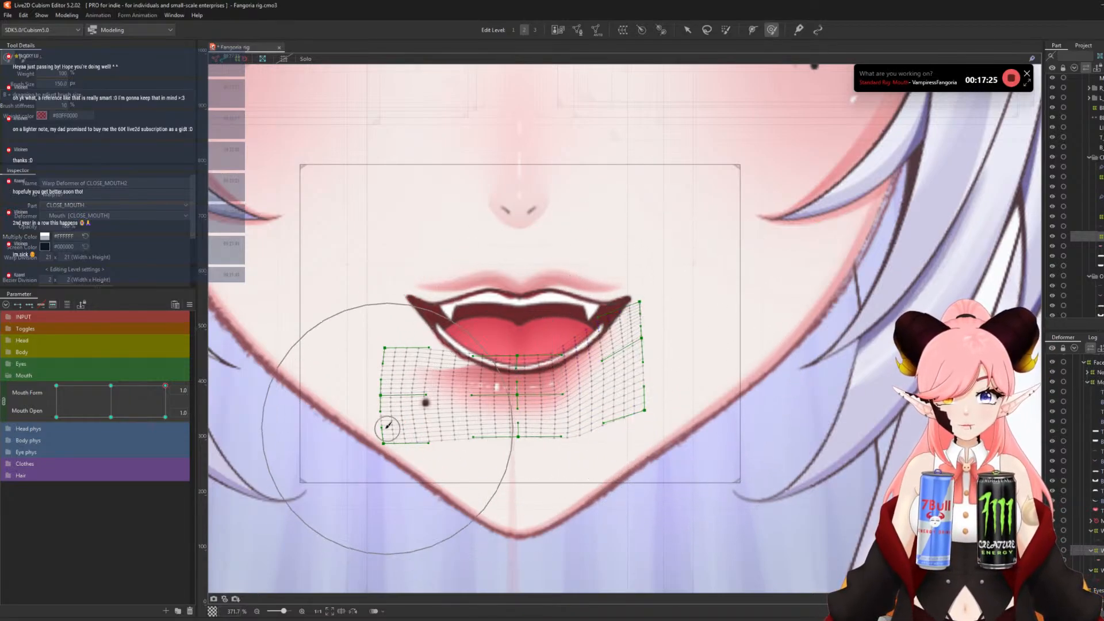
drag(391, 417, 385, 400)
mouse_move(368, 397)
mouse_down()
mouse_move(339, 349)
mouse_move(354, 345)
mouse_move(365, 366)
mouse_move(355, 345)
mouse_up()
mouse_move(530, 464)
mouse_down()
mouse_move(520, 450)
mouse_move(549, 465)
mouse_up()
drag(512, 290, 513, 295)
drag(507, 286, 511, 298)
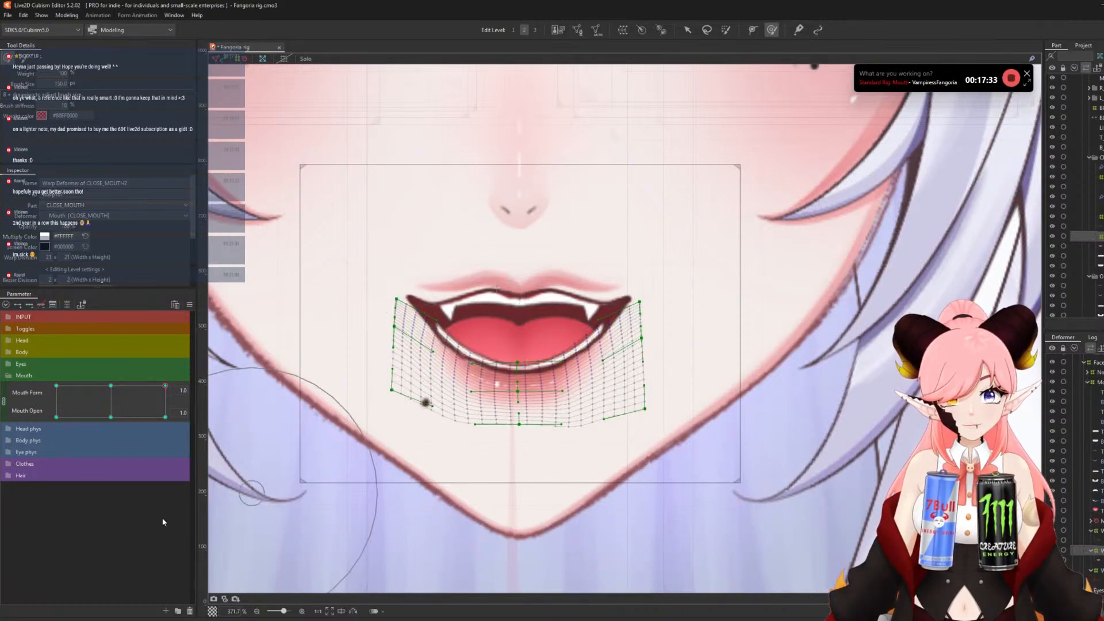
drag(165, 396, 223, 347)
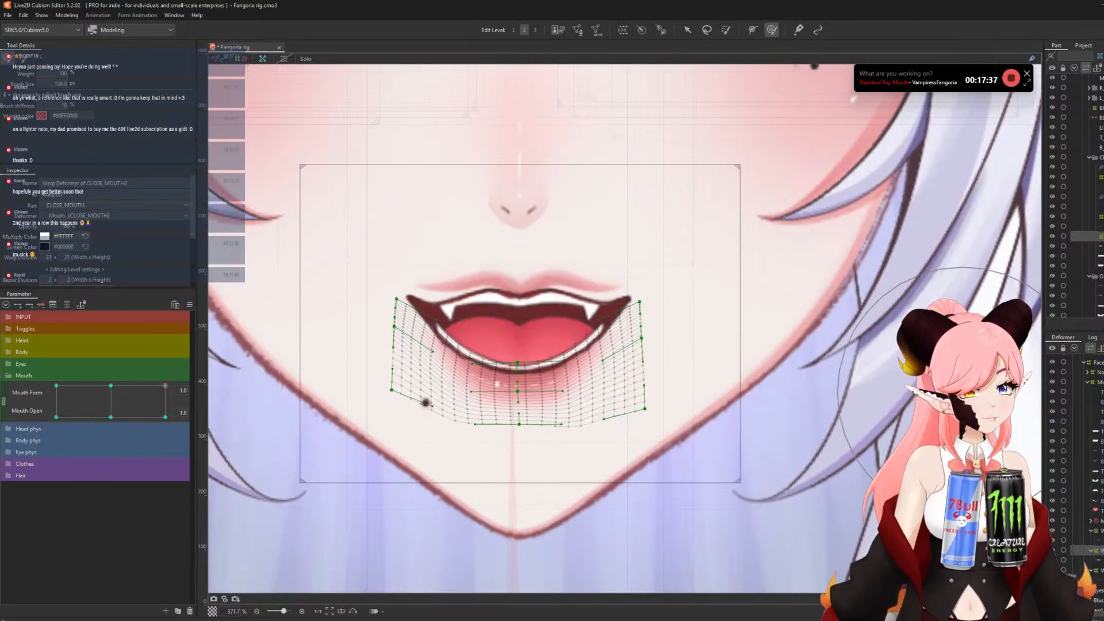
- Reshape the upper lip warp deformer with the deform brush so both sides follow the open mouth's upper line
click(1100, 531)
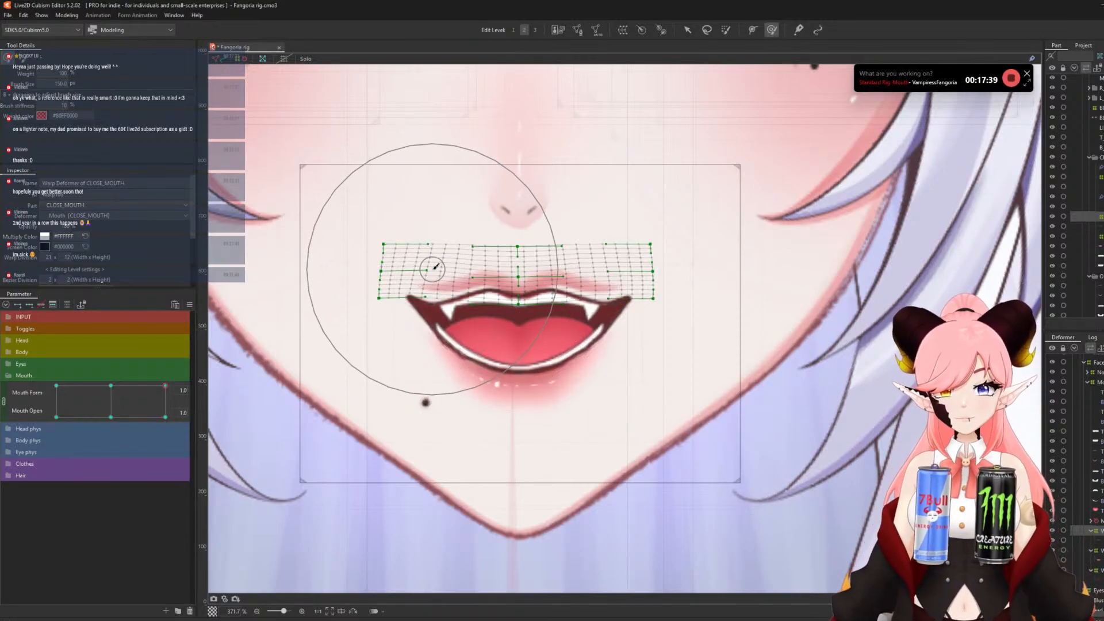
drag(432, 268, 375, 274)
drag(377, 264, 381, 273)
mouse_move(594, 261)
mouse_down()
mouse_move(634, 279)
mouse_move(599, 247)
mouse_up()
scroll(492, 222, down, 2)
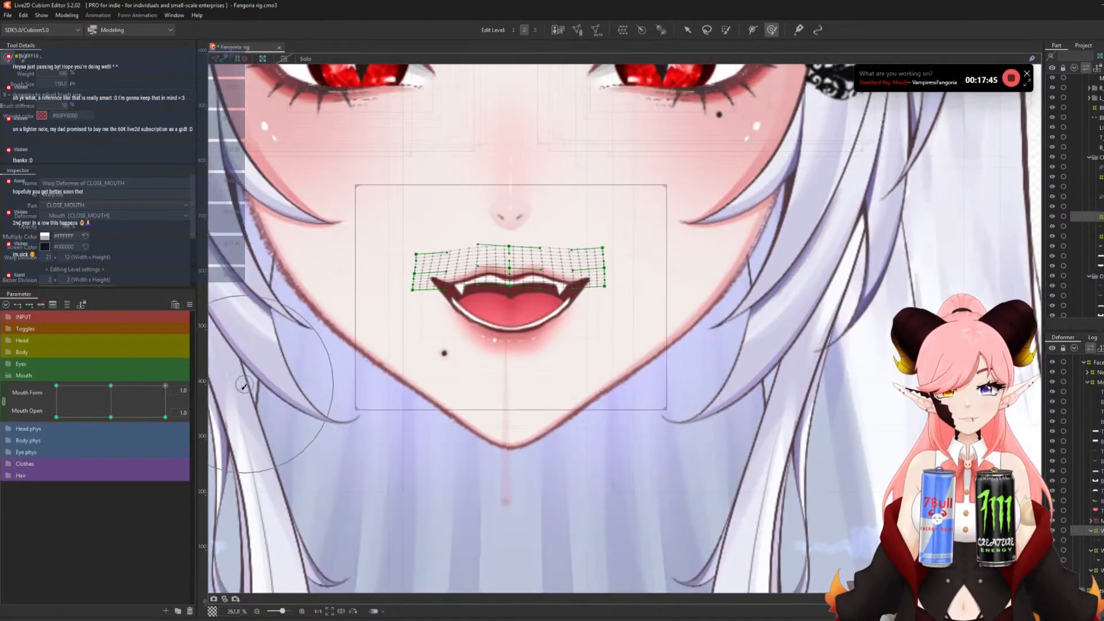
mouse_move(165, 386)
mouse_down()
mouse_move(166, 414)
mouse_move(166, 385)
mouse_up()
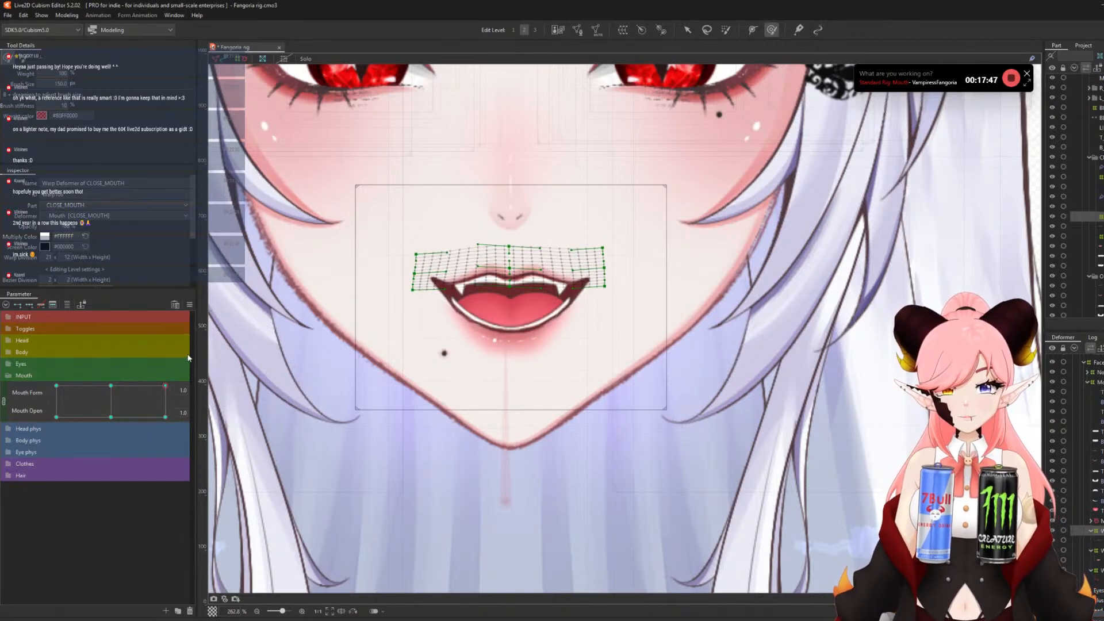
- Hide the two open-mouth guide line meshes in the FACE part
click(1052, 138)
click(1051, 147)
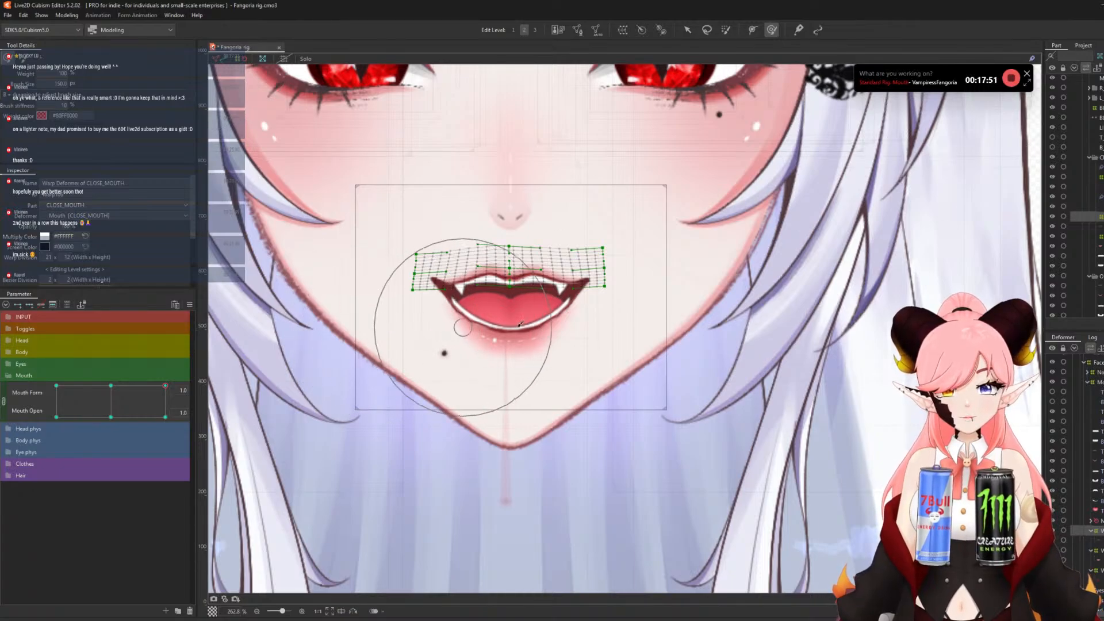
scroll(521, 325, up, 3)
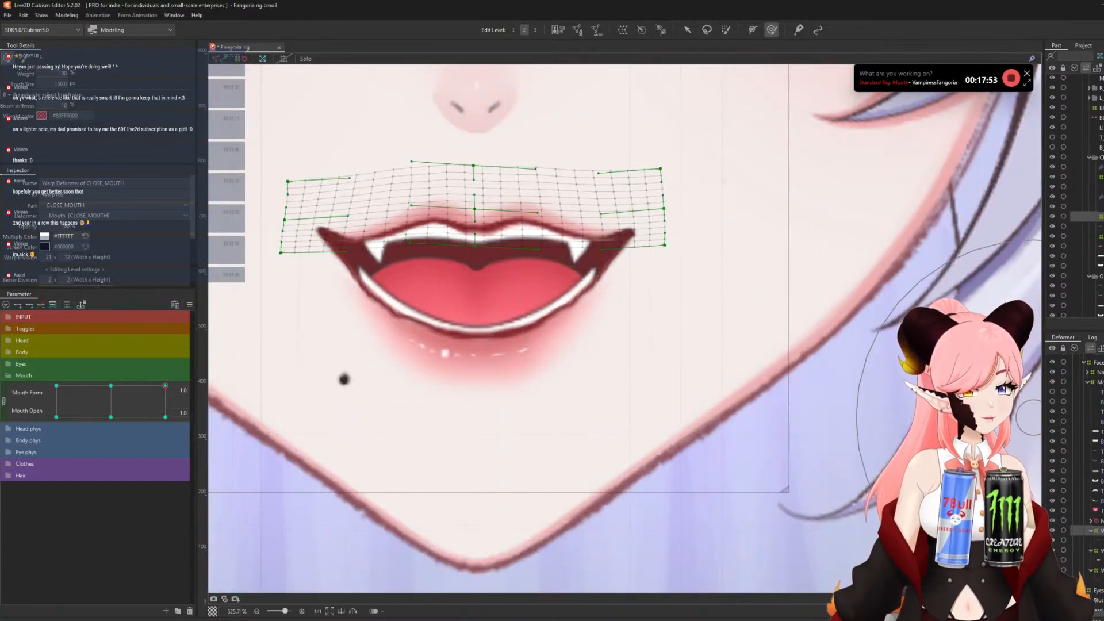
- Select the B_LINE mesh of CLOSE_MOUTH and compare its shape between the closed mouth and the fully open smiling mouth
click(1097, 402)
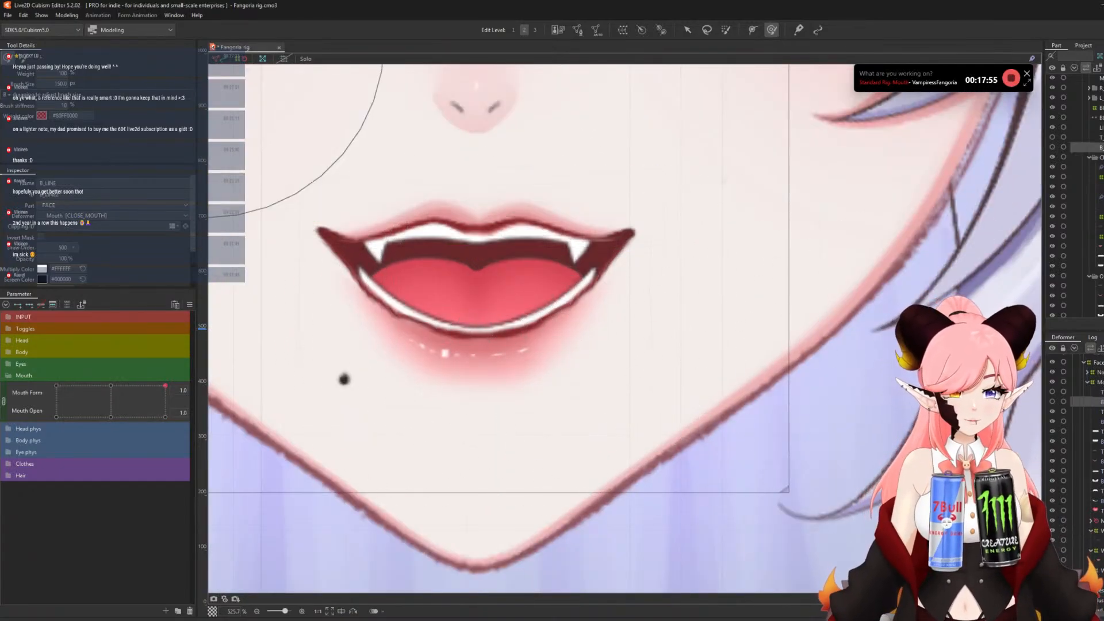
click(1097, 421)
scroll(374, 355, up, 3)
key(b)
drag(452, 238, 385, 242)
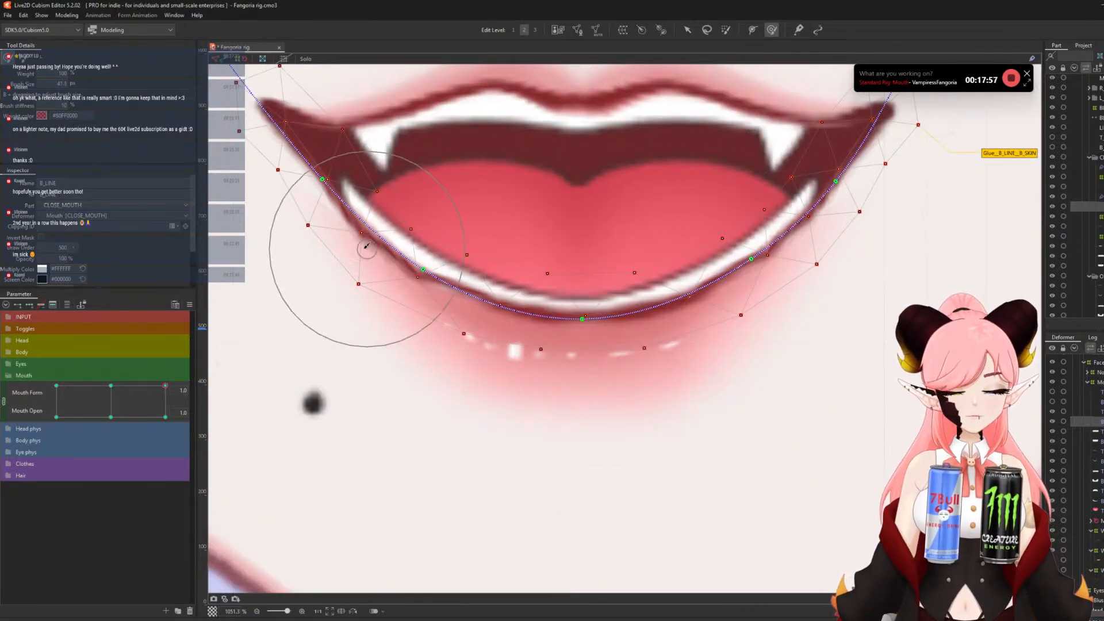
scroll(377, 258, down, 3)
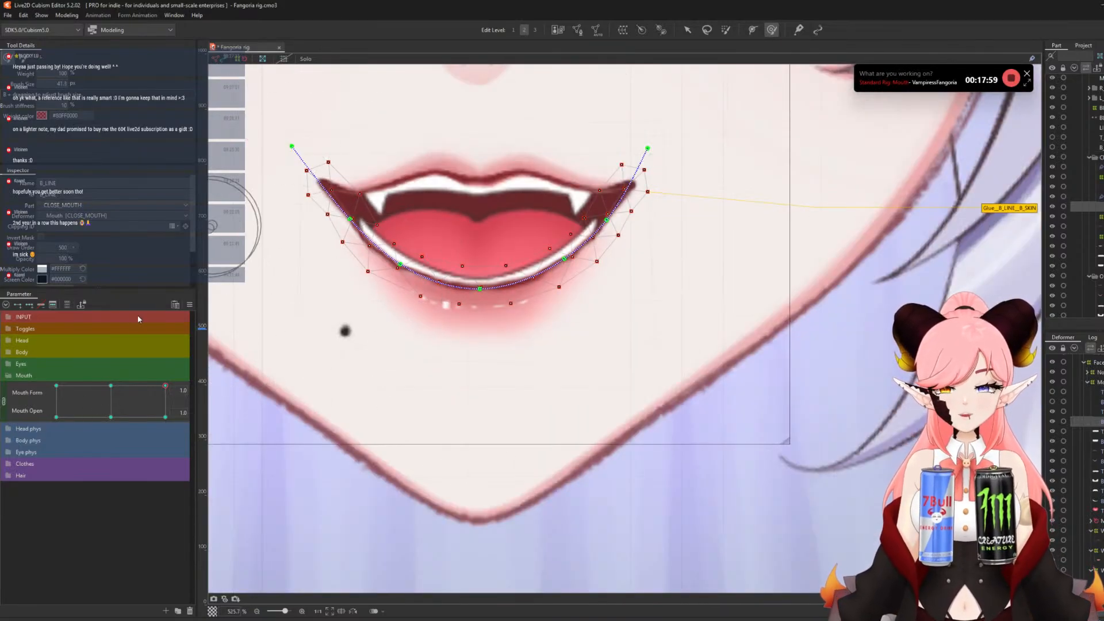
click(111, 417)
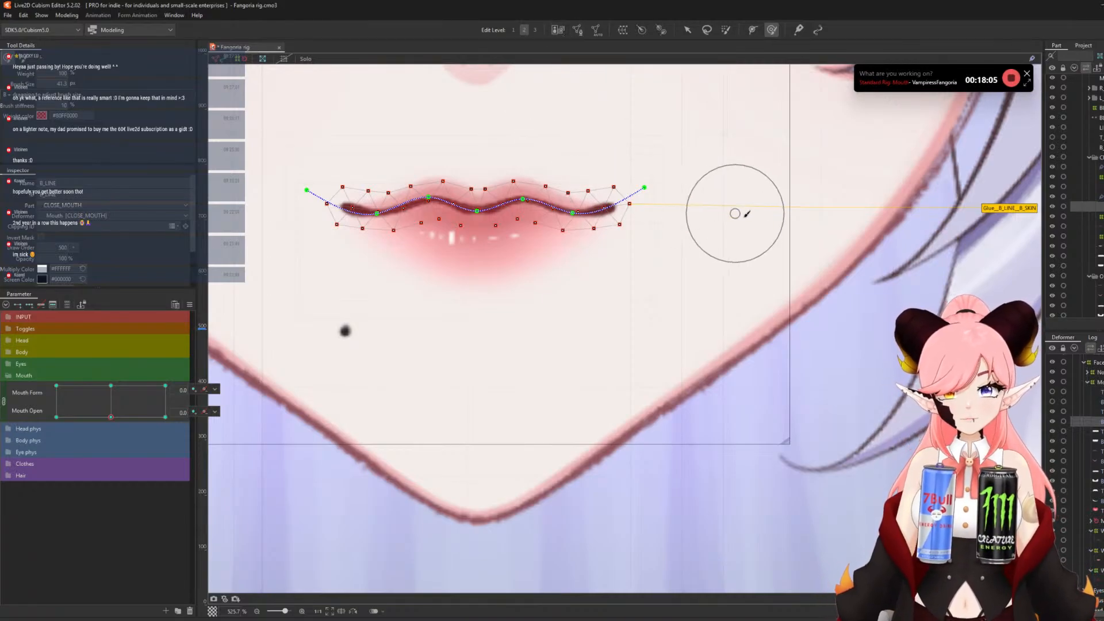
click(166, 385)
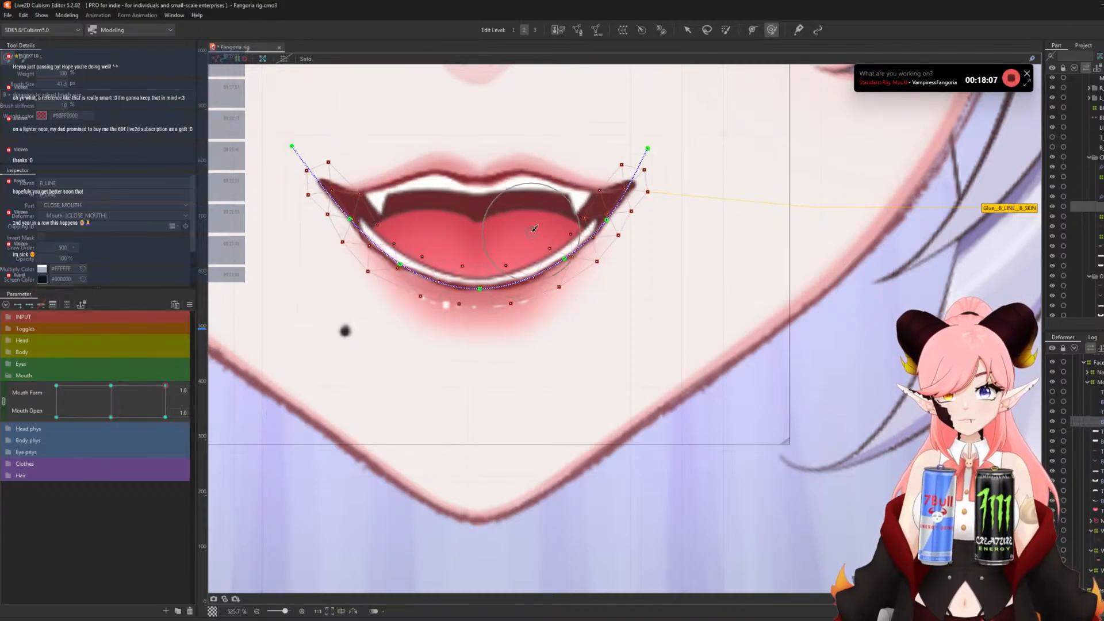
- Try to smooth the bump in B_LINE between the lower middle and the right mouth corner by nudging a mesh vertex
scroll(533, 229, up, 5)
scroll(636, 289, down, 2)
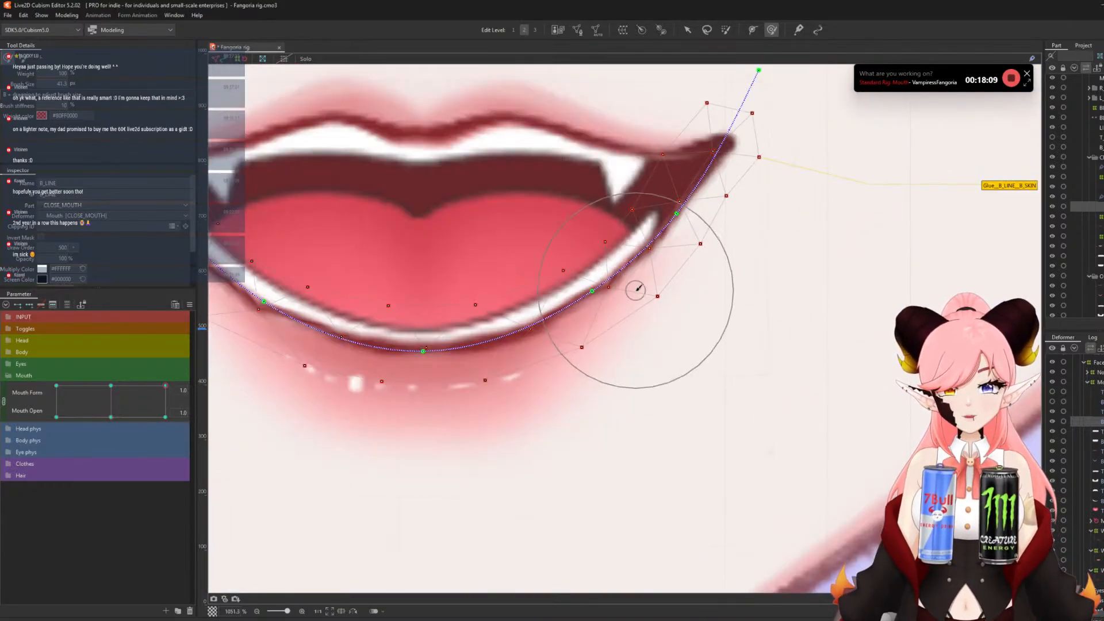
key(b)
drag(698, 264, 561, 283)
scroll(578, 264, up, 4)
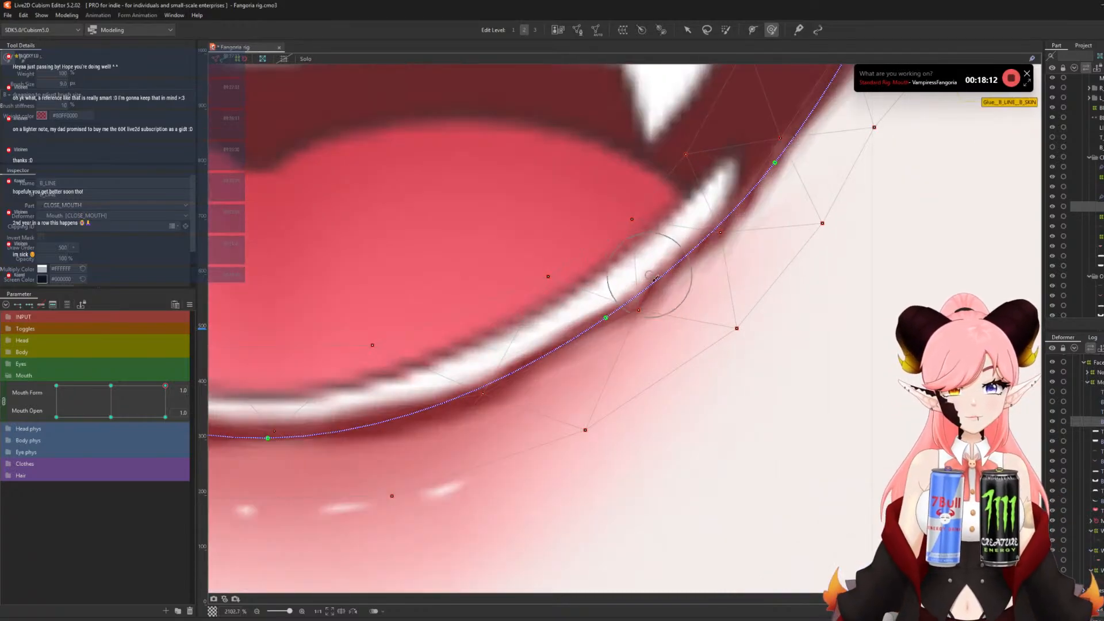
click(688, 30)
drag(636, 314, 632, 305)
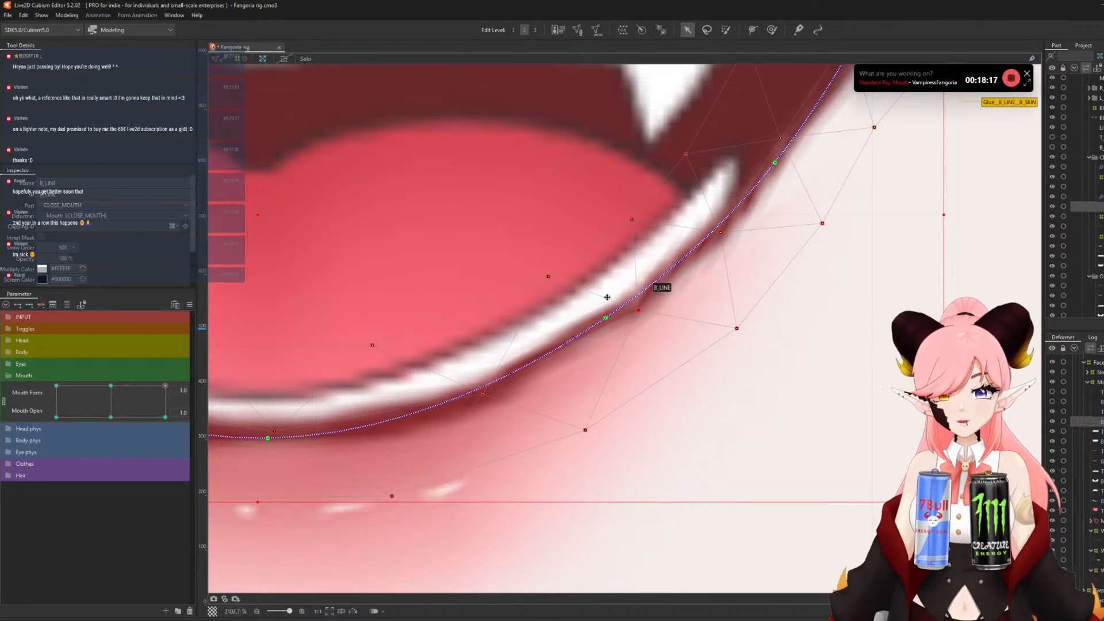
scroll(632, 303, down, 6)
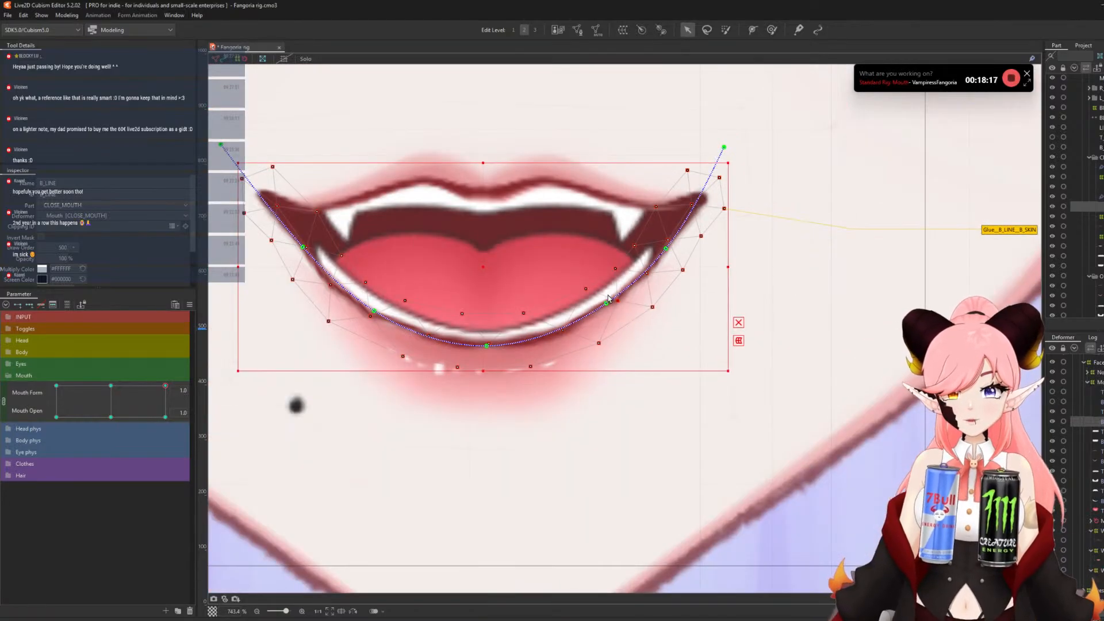
- Subdivide the whole B_LINE mesh with 4 Division at Mouth Form 0 and Mouth Open 0, and apply the mesh edit
click(580, 30)
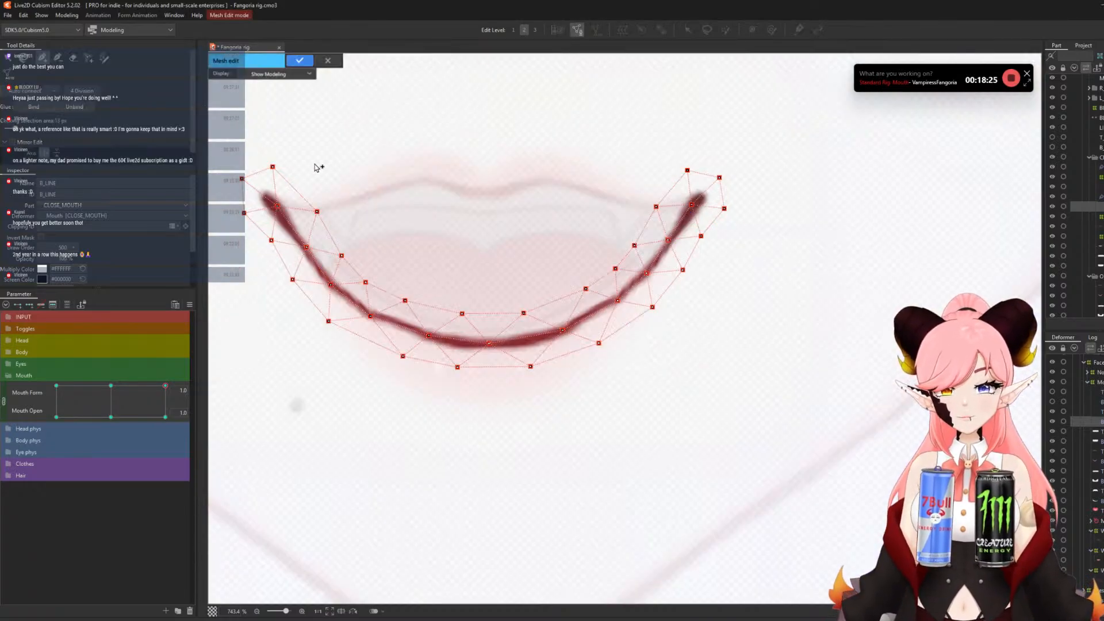
click(329, 59)
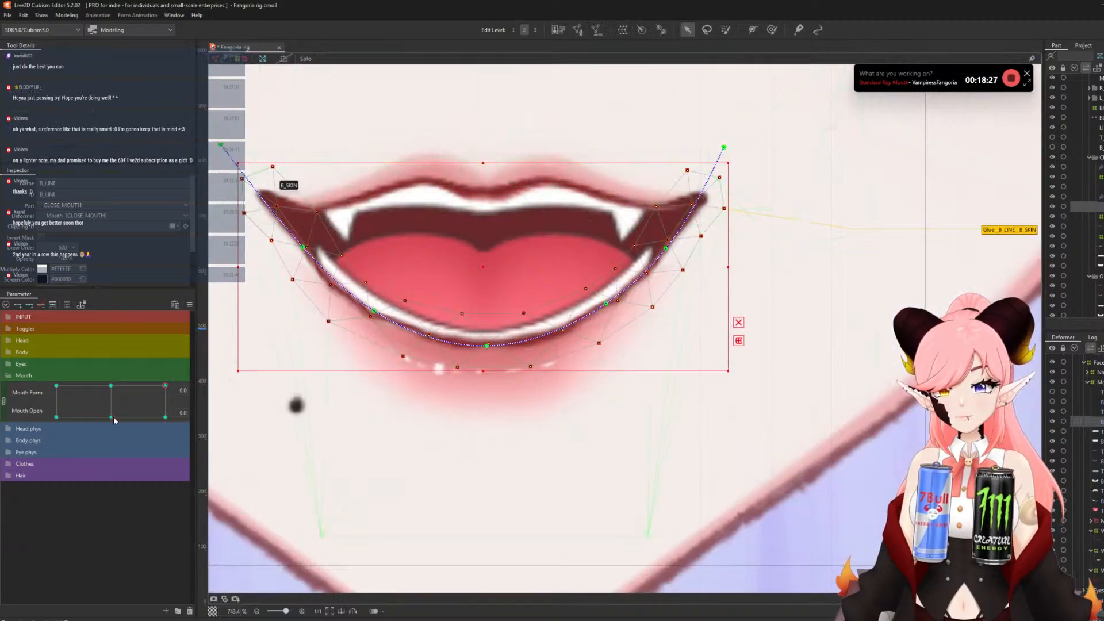
click(111, 416)
click(578, 30)
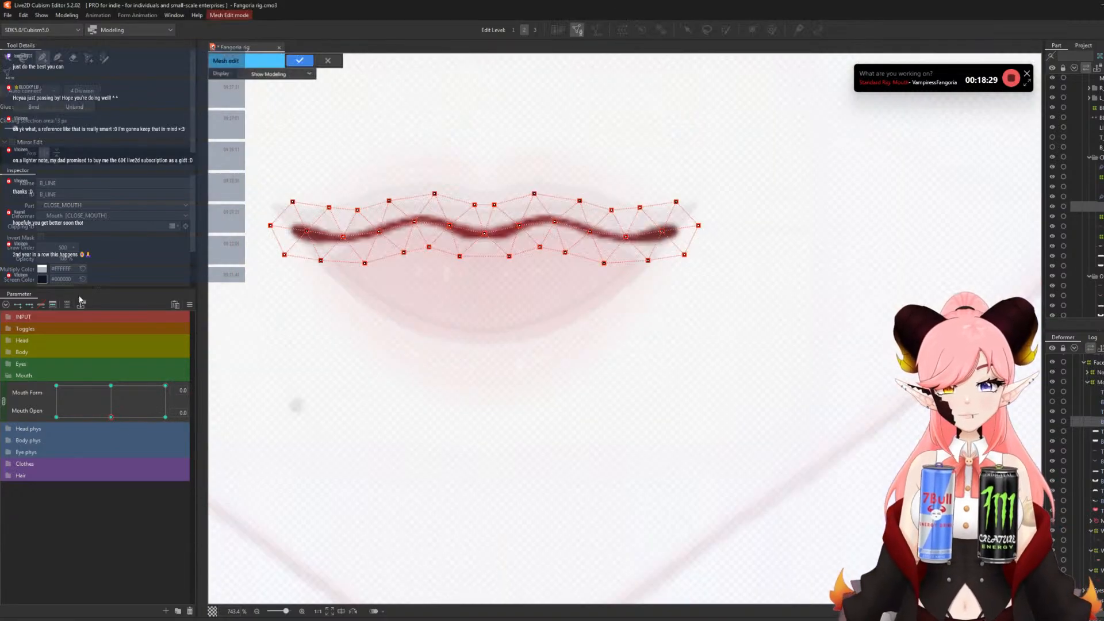
click(81, 91)
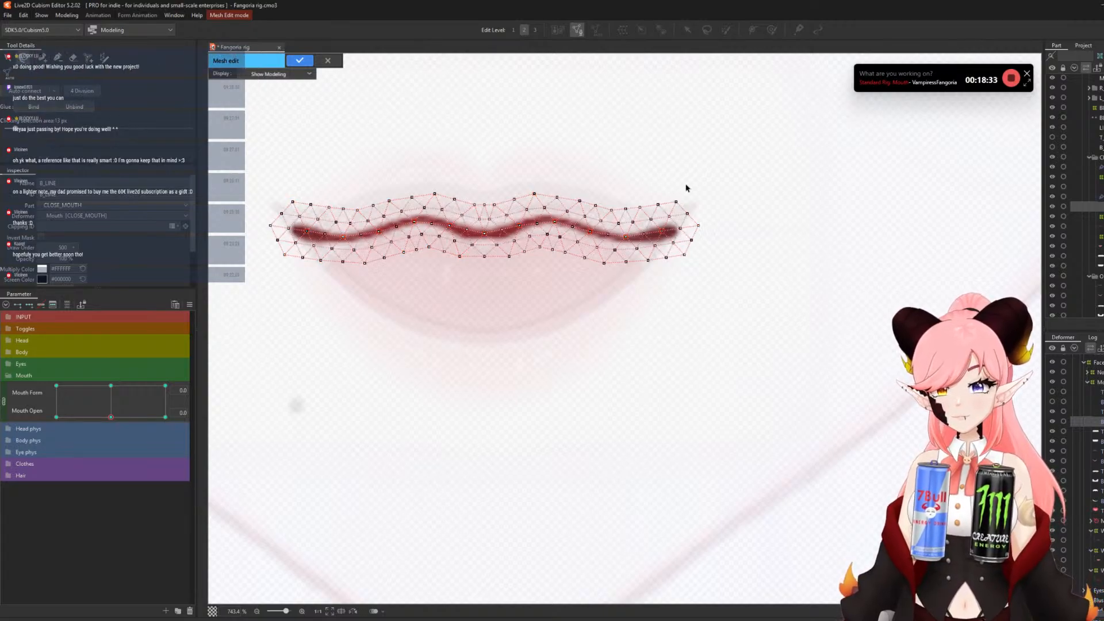
mouse_move(654, 173)
mouse_down()
mouse_move(365, 369)
mouse_move(718, 218)
mouse_up()
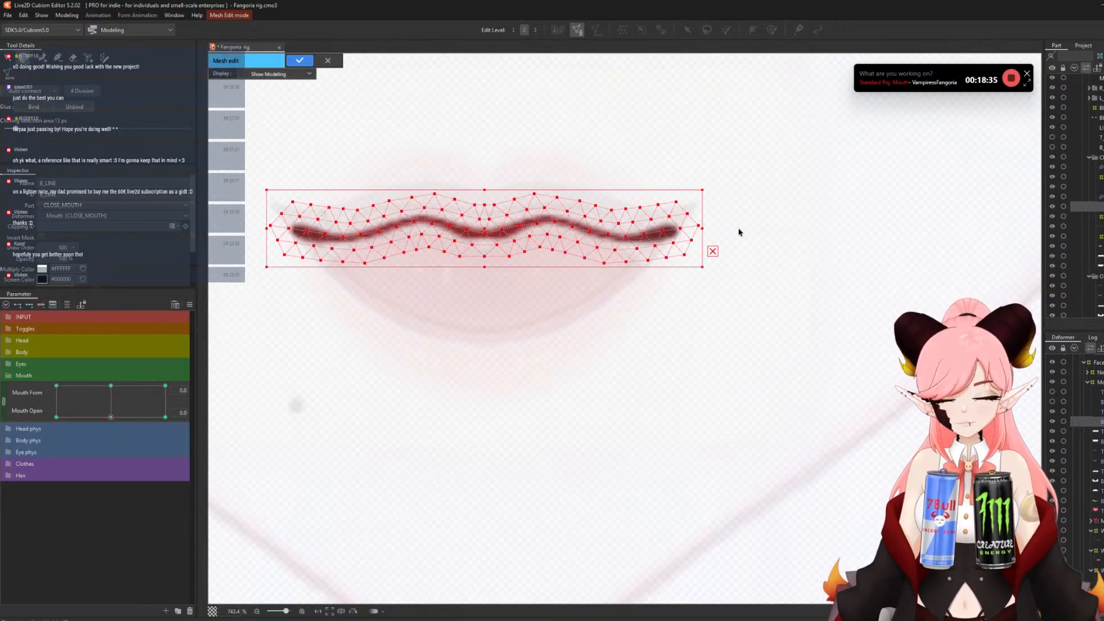
click(299, 60)
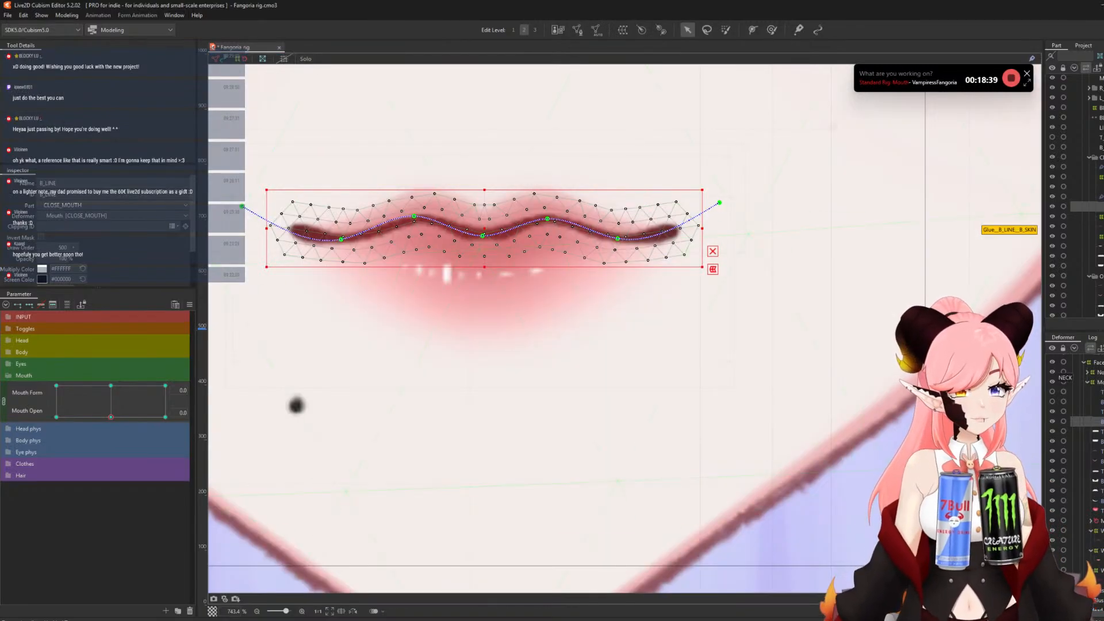
- Edit the mesh of B_SKIN in CLOSE_MOUTH, erasing its old lip vertices and pasting in the denser B_LINE vertices
click(1101, 441)
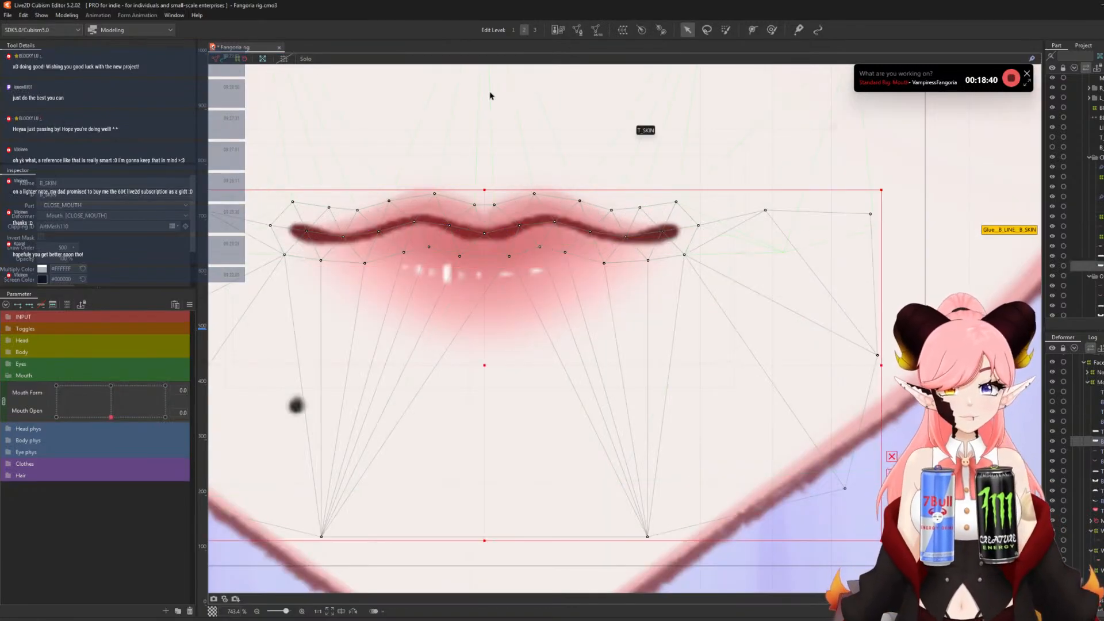
click(579, 30)
click(73, 58)
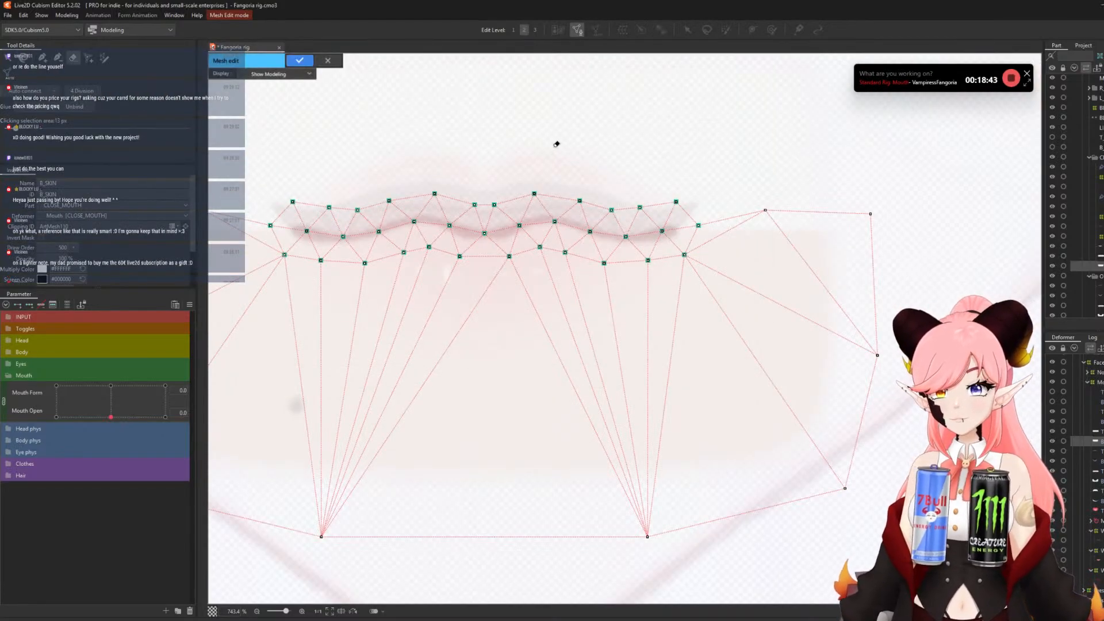
scroll(611, 261, down, 5)
scroll(646, 239, up, 4)
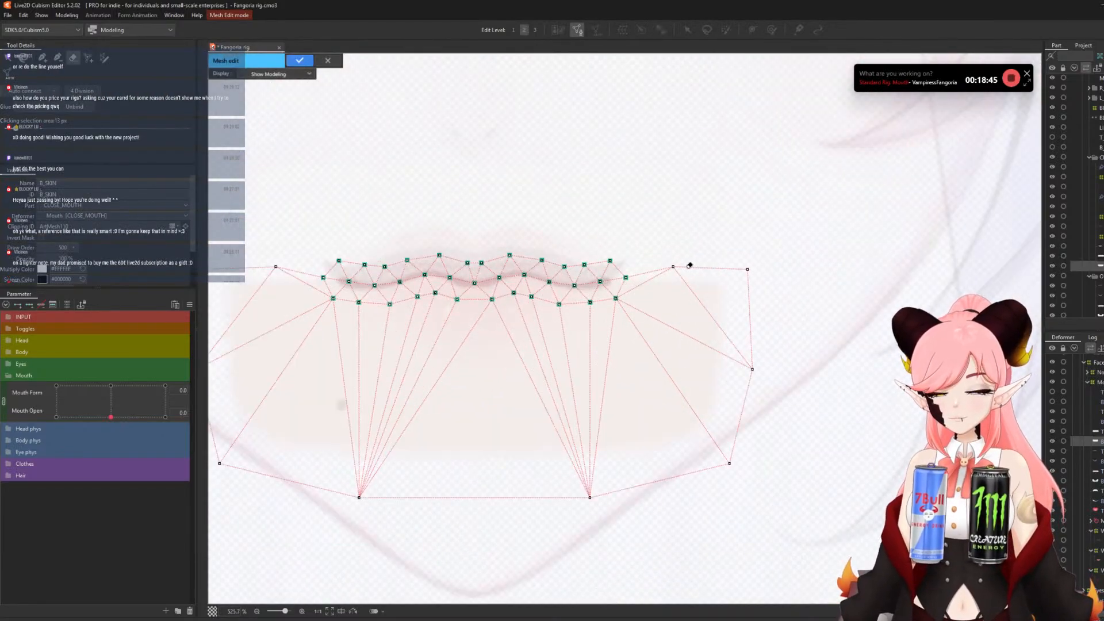
drag(696, 221, 28, 264)
mouse_move(926, 248)
mouse_down()
mouse_move(688, 243)
mouse_move(373, 266)
mouse_move(581, 266)
mouse_up()
key(ctrl+v)
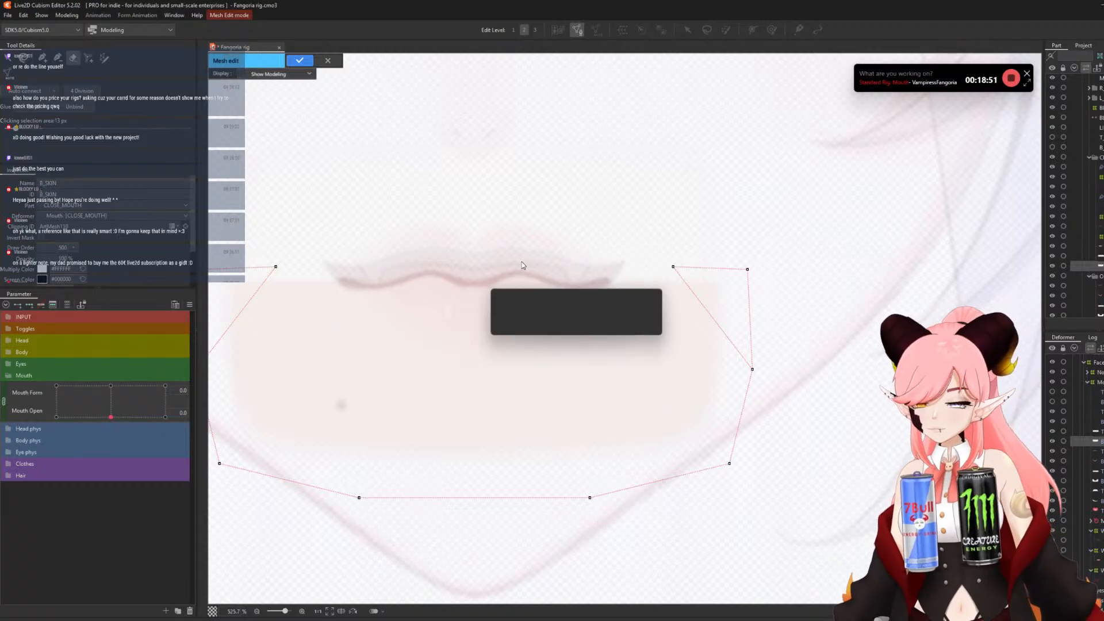
- Connect the pasted lip vertices to the surrounding B_SKIN vertices and apply the mesh edit
click(8, 57)
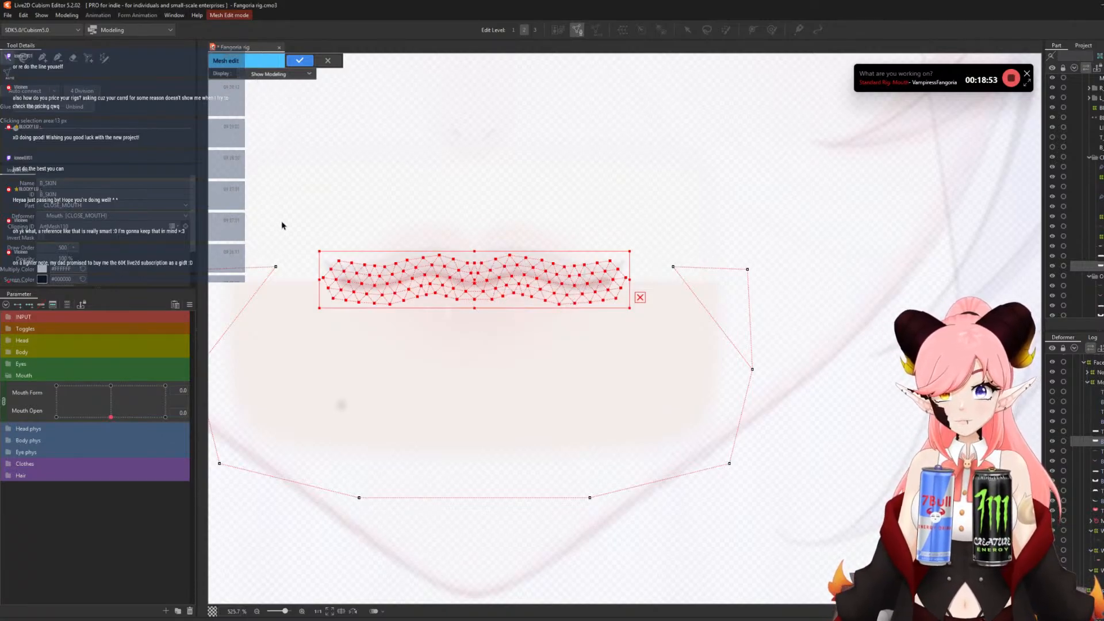
click(280, 319)
click(41, 57)
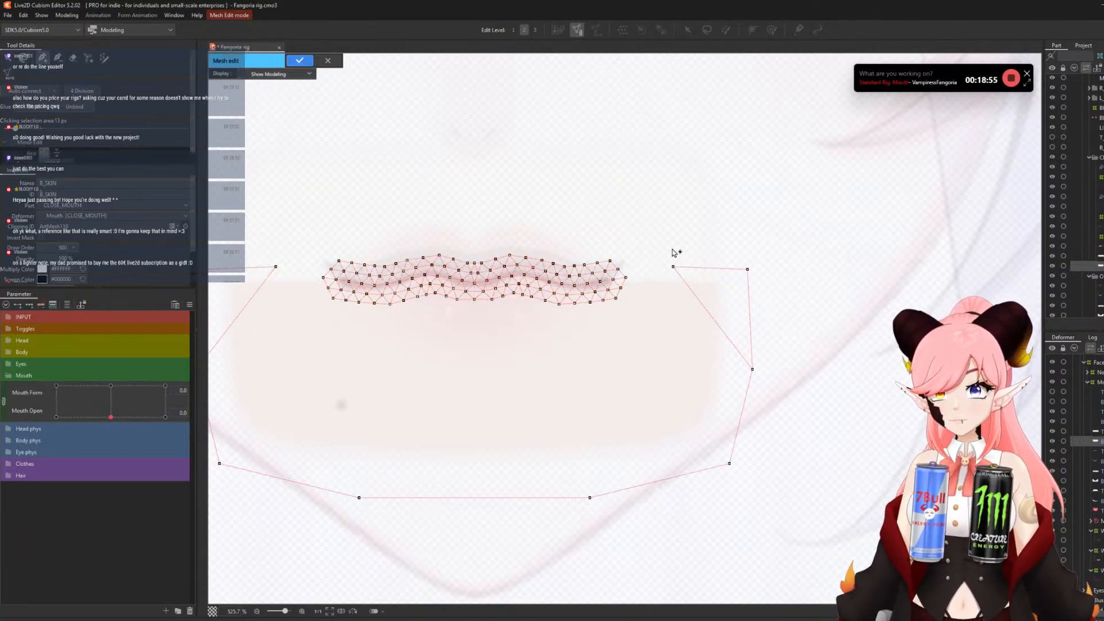
click(618, 269)
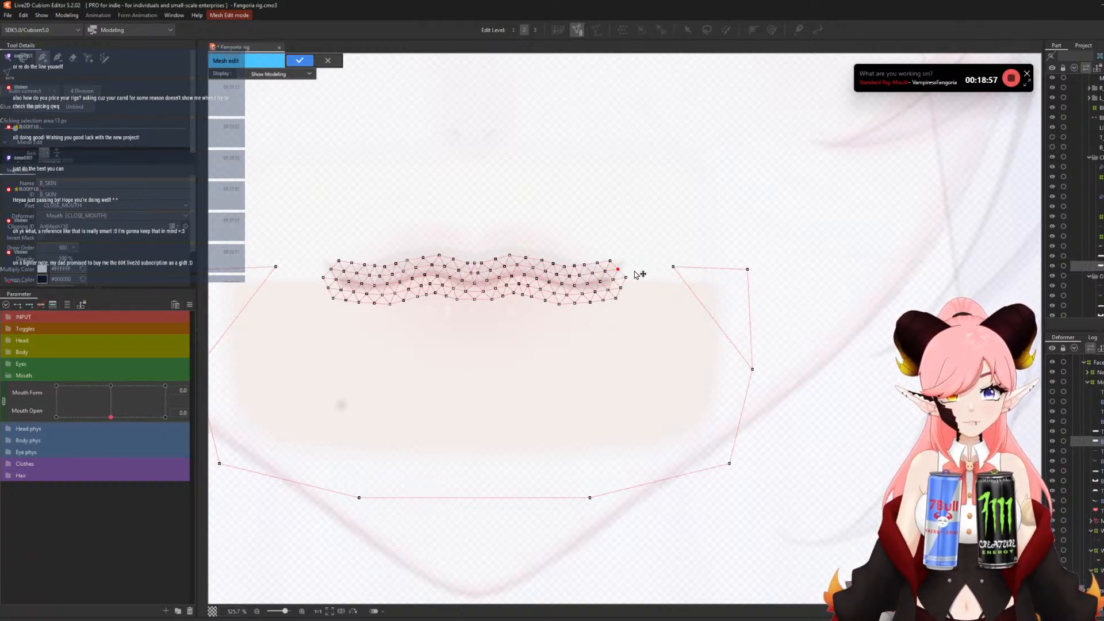
click(332, 269)
click(276, 267)
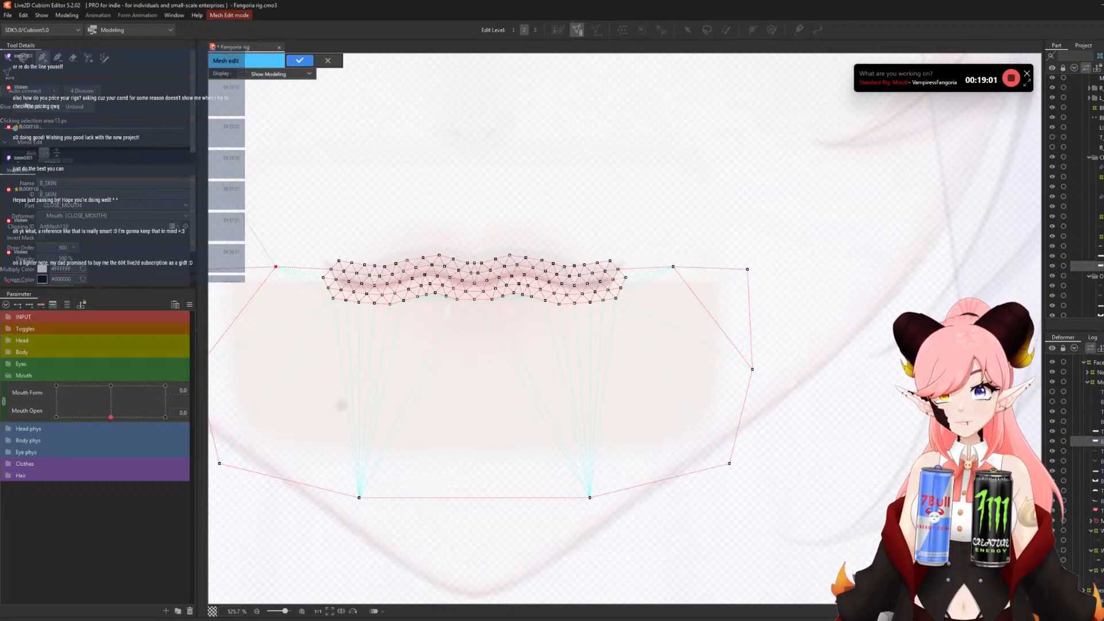
click(300, 60)
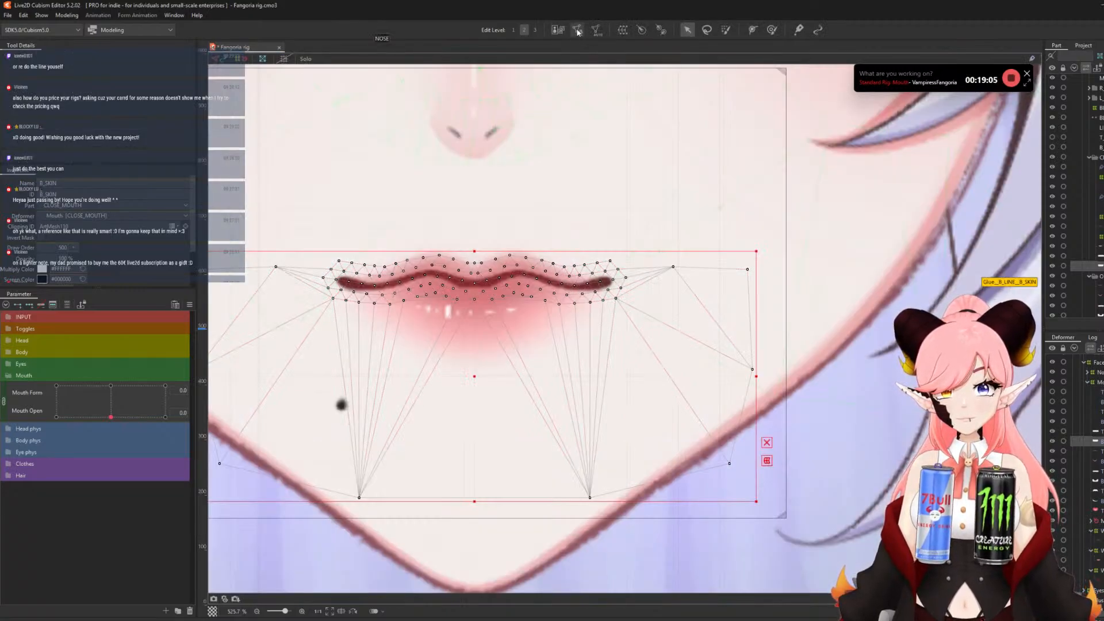
- Reopen the B_SKIN mesh for editing and erase the stray flat edges beneath both arches of the lip strip
click(577, 30)
scroll(412, 322, up, 5)
scroll(450, 264, down, 2)
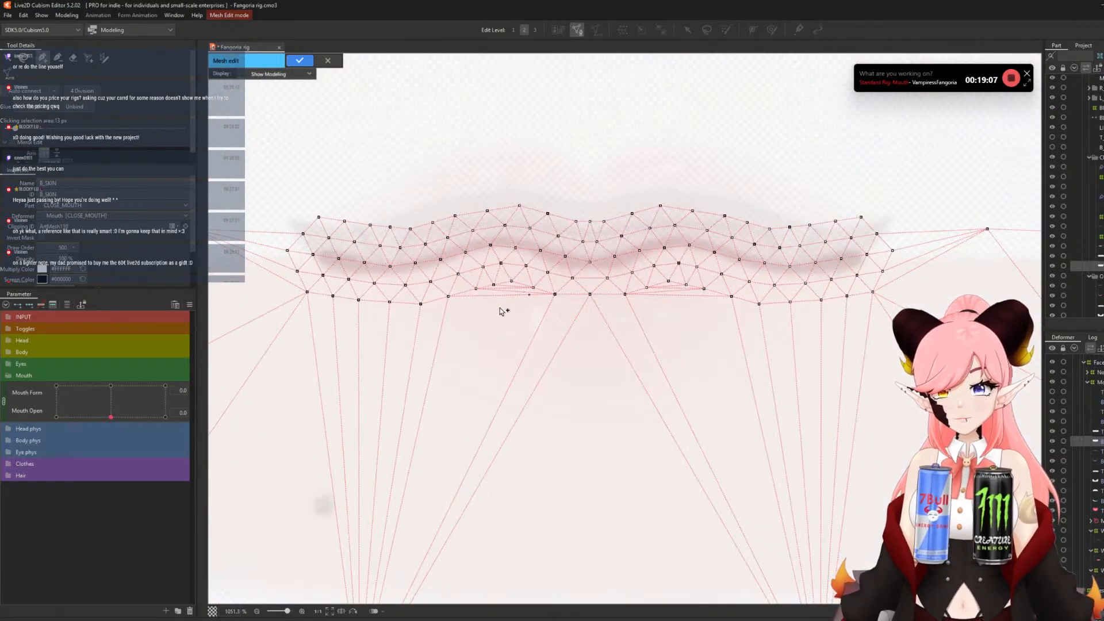
scroll(499, 308, up, 1)
click(58, 57)
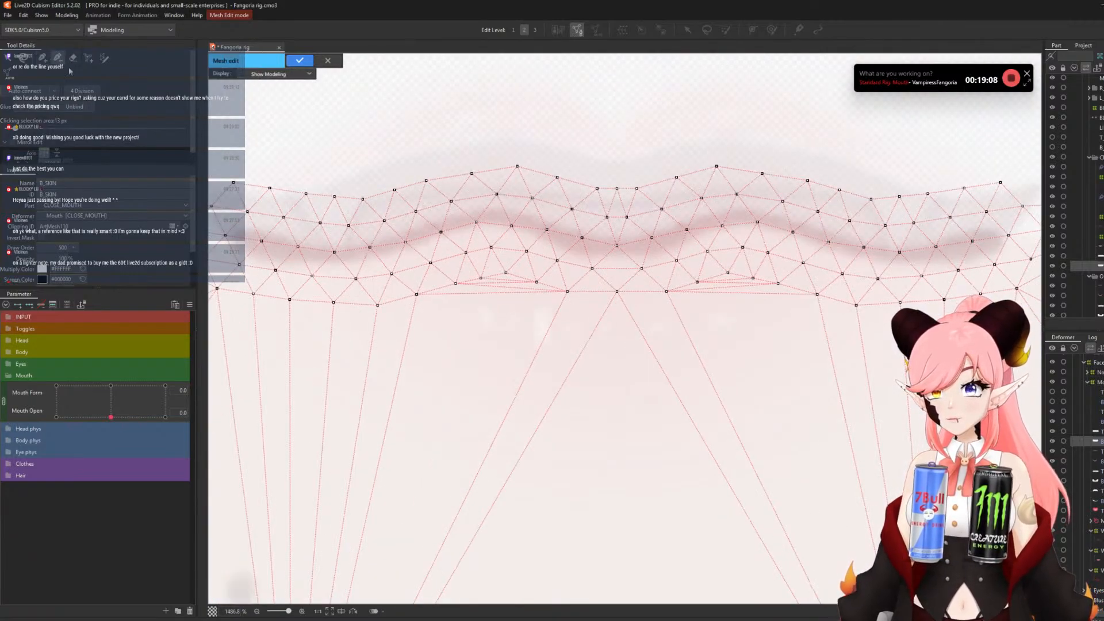
click(498, 287)
click(498, 283)
click(499, 279)
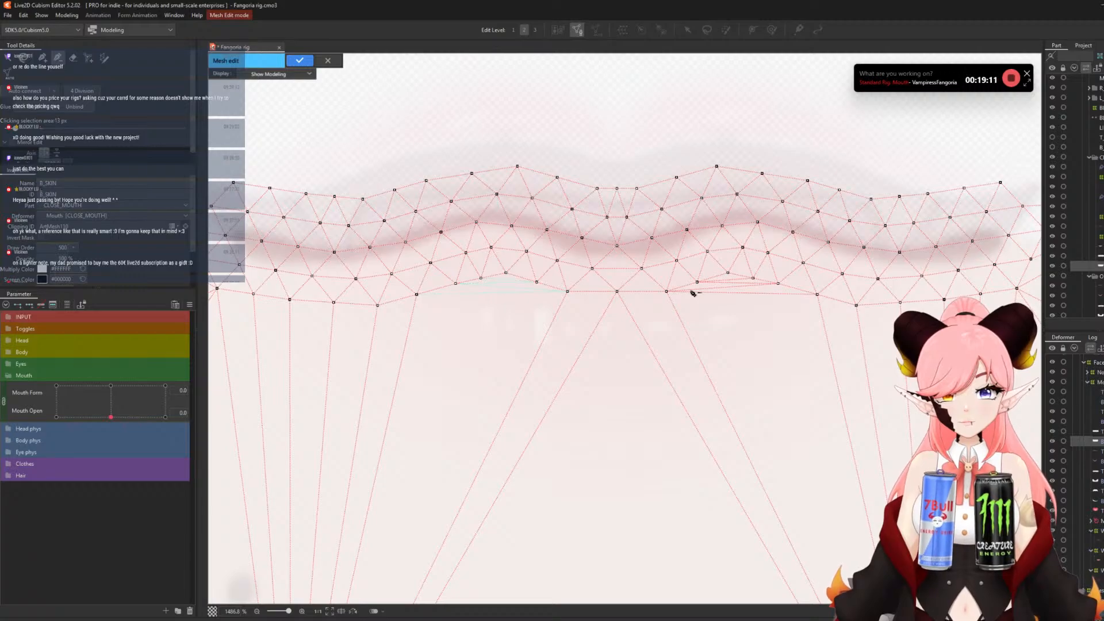
click(739, 294)
click(737, 287)
click(734, 283)
click(732, 279)
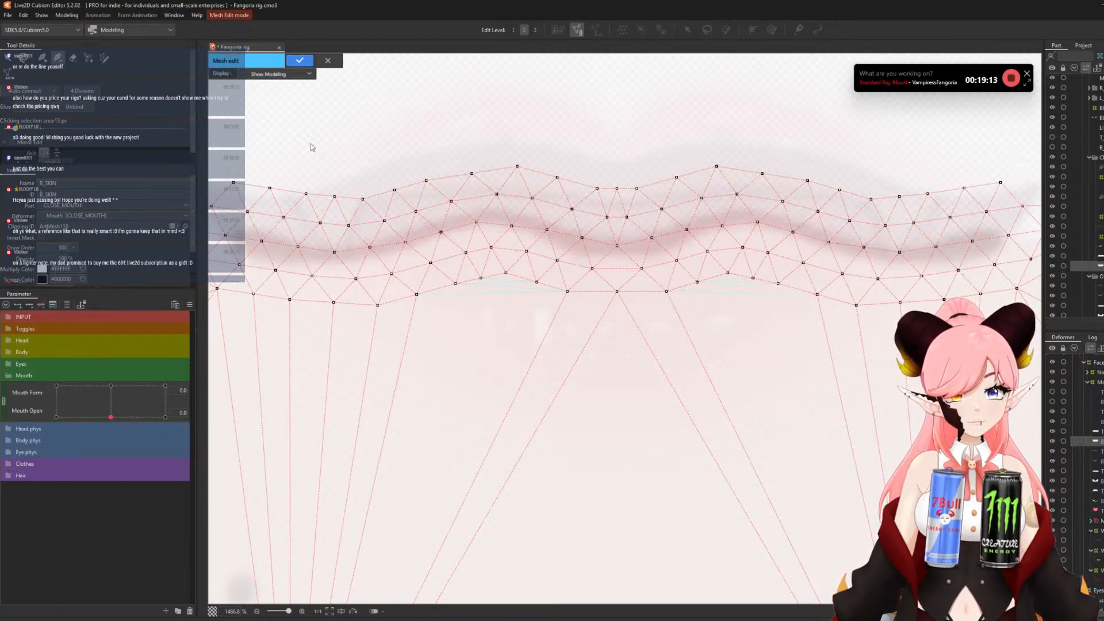
- Add edges from the loose lower vertices of the left lip arch to the bottom-left vertex of B_SKIN
click(43, 57)
scroll(495, 110, down, 2)
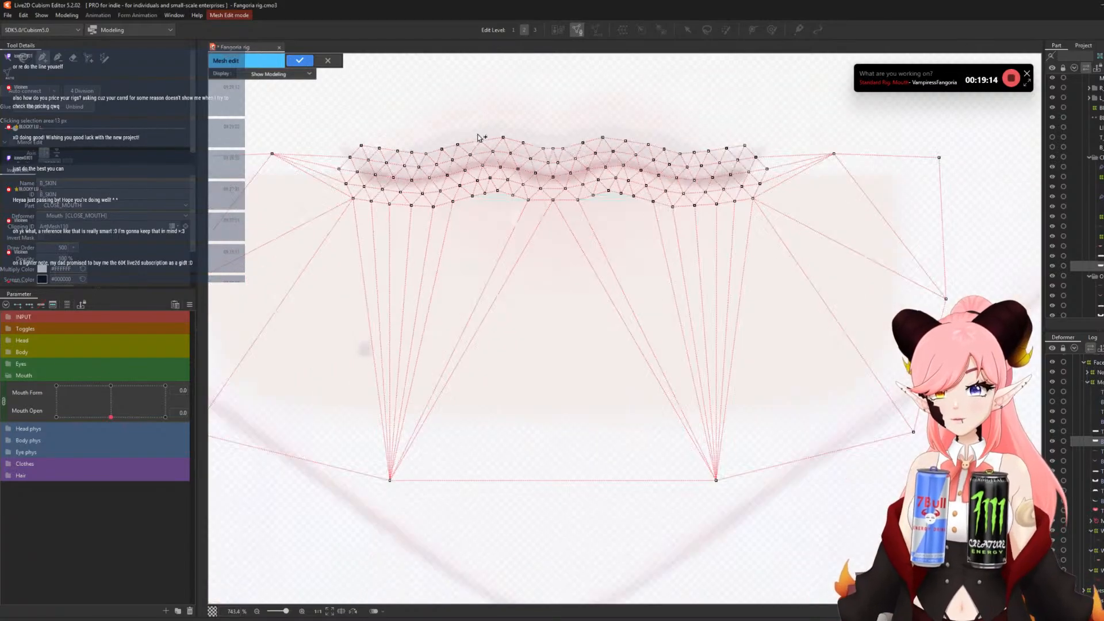
click(473, 198)
click(390, 481)
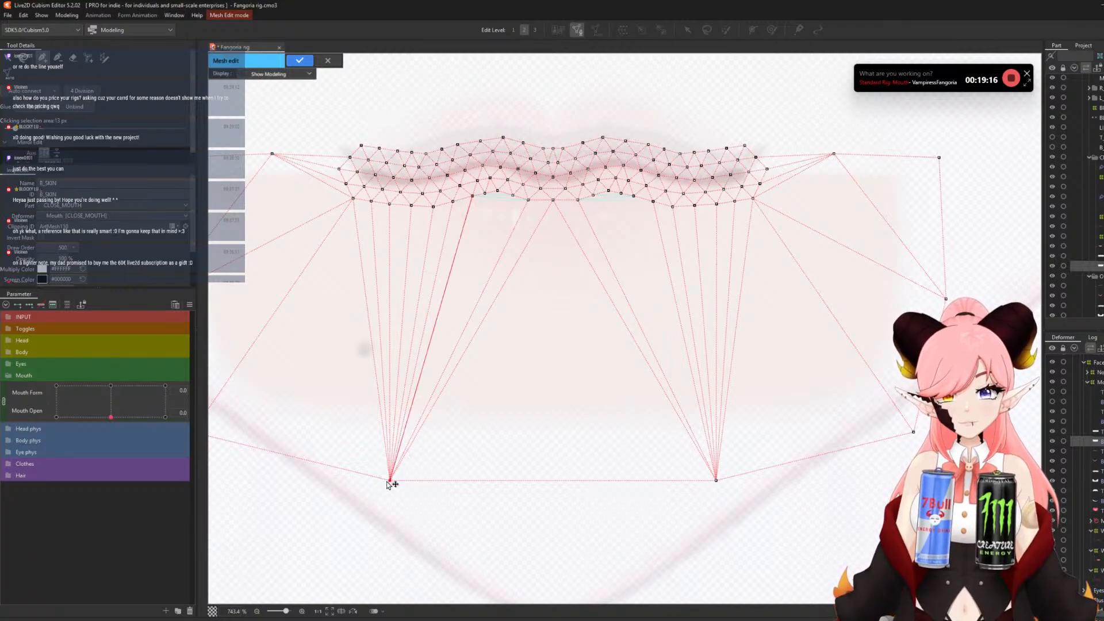
click(486, 195)
click(504, 194)
click(390, 481)
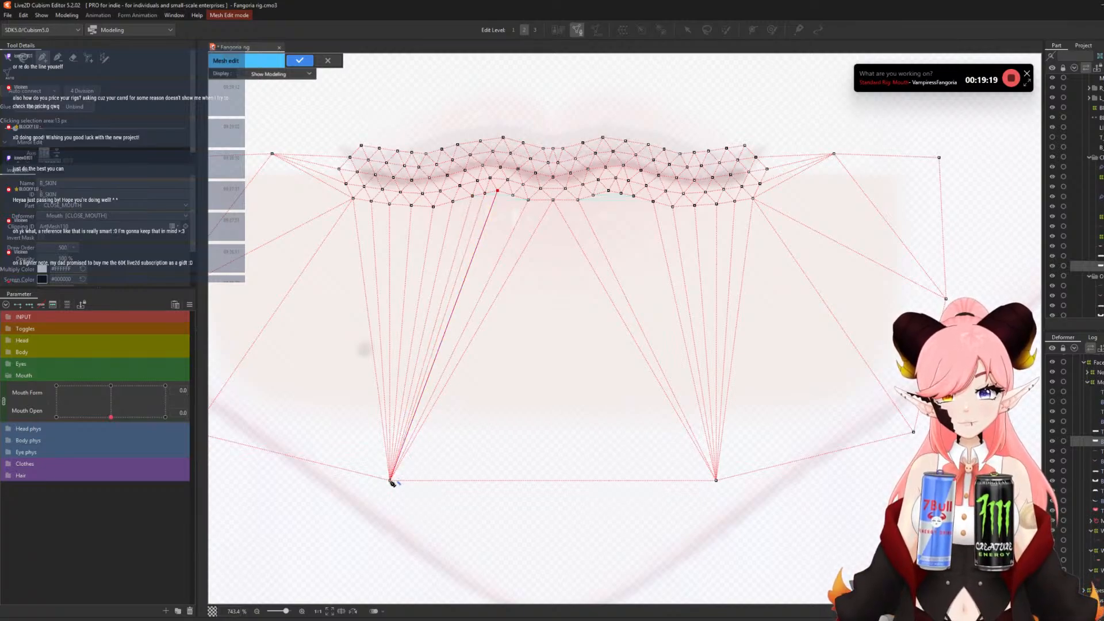
- Add edges from the loose lower vertices of the right lip arch to the bottom-right vertex, and apply the mesh edit
click(593, 196)
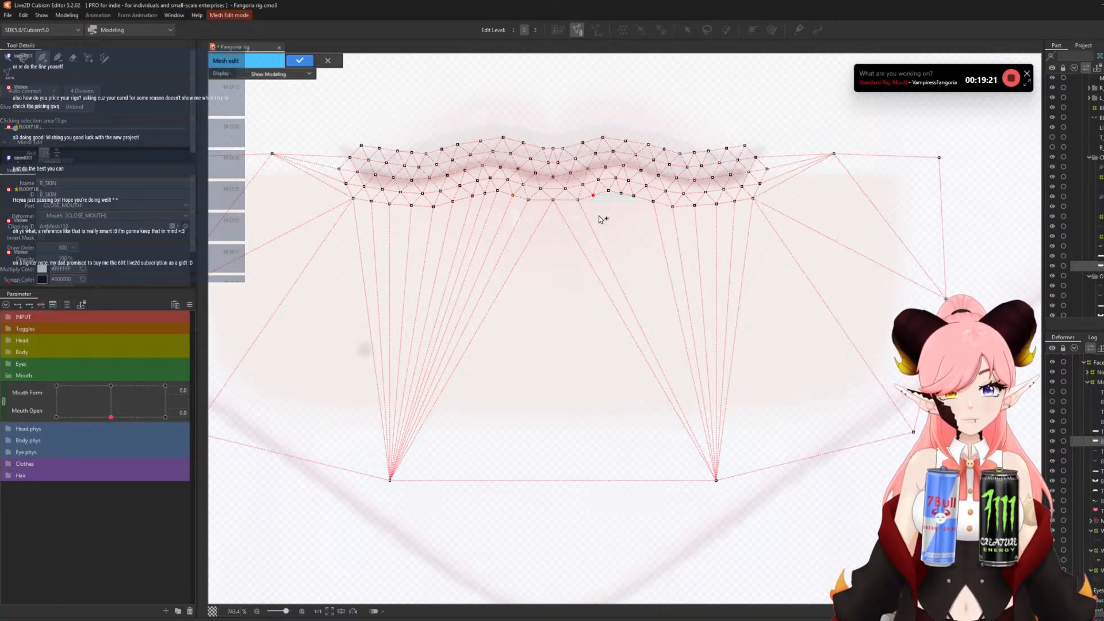
click(718, 481)
click(610, 191)
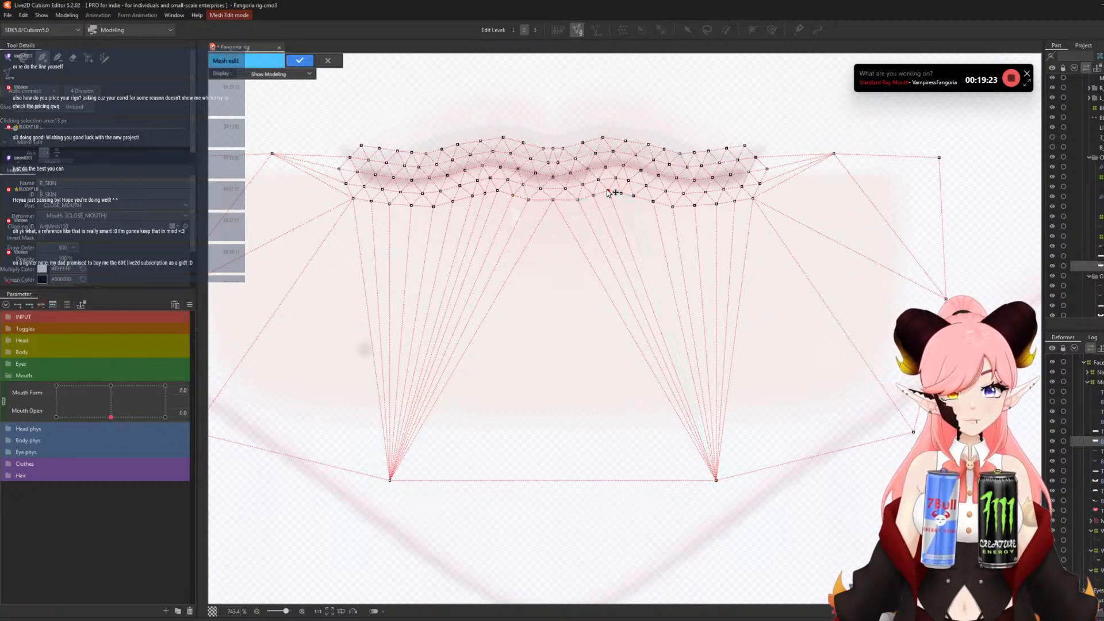
click(716, 480)
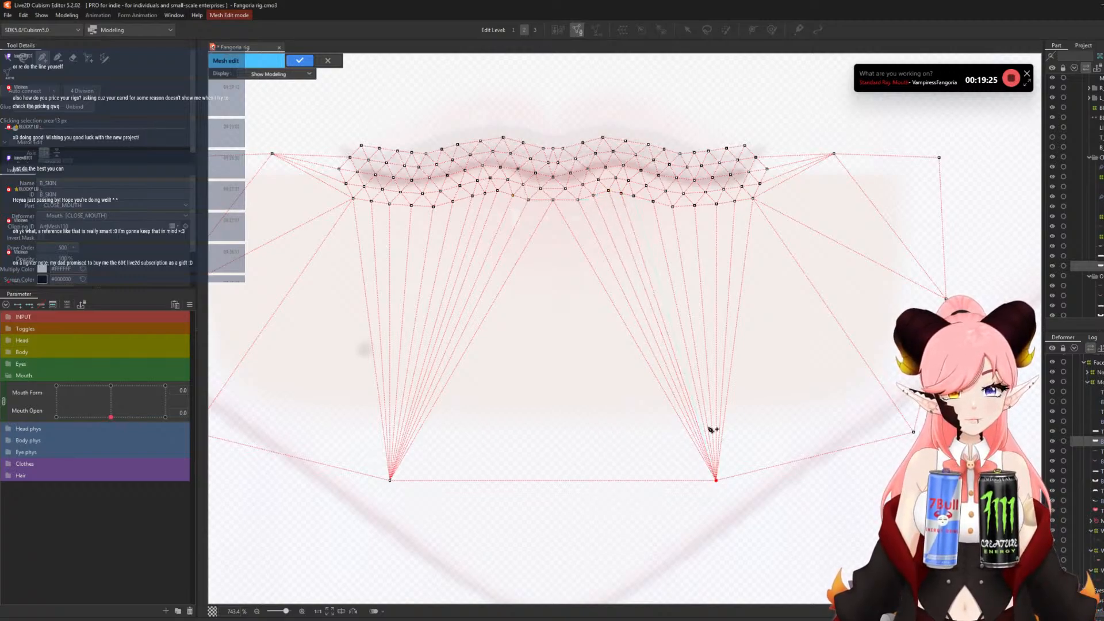
click(634, 197)
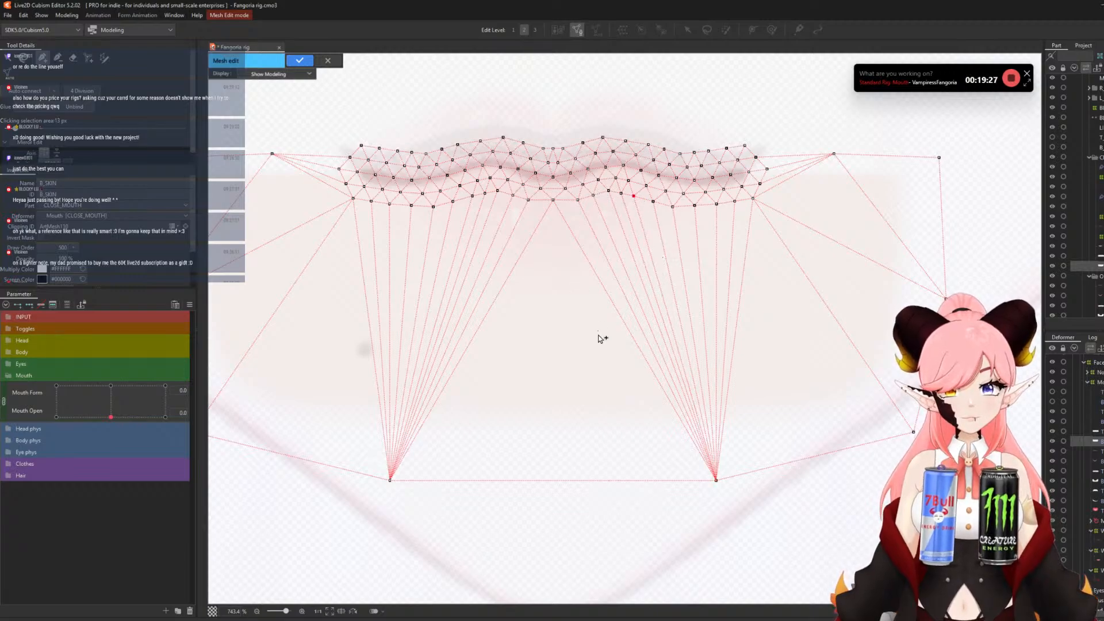
scroll(599, 337, down, 1)
scroll(640, 316, up, 1)
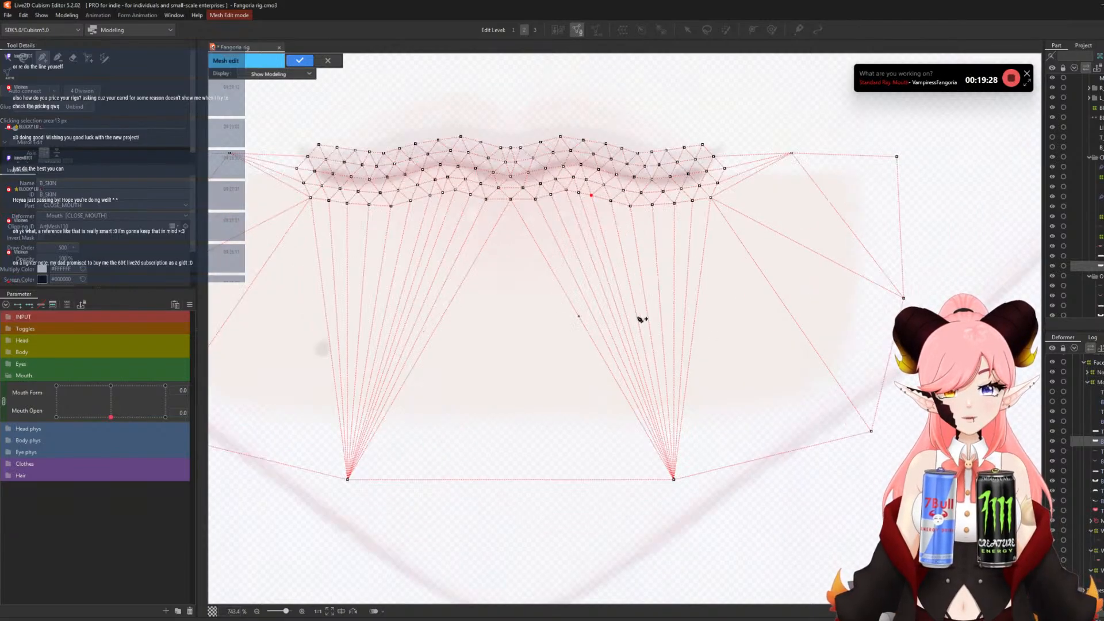
click(299, 60)
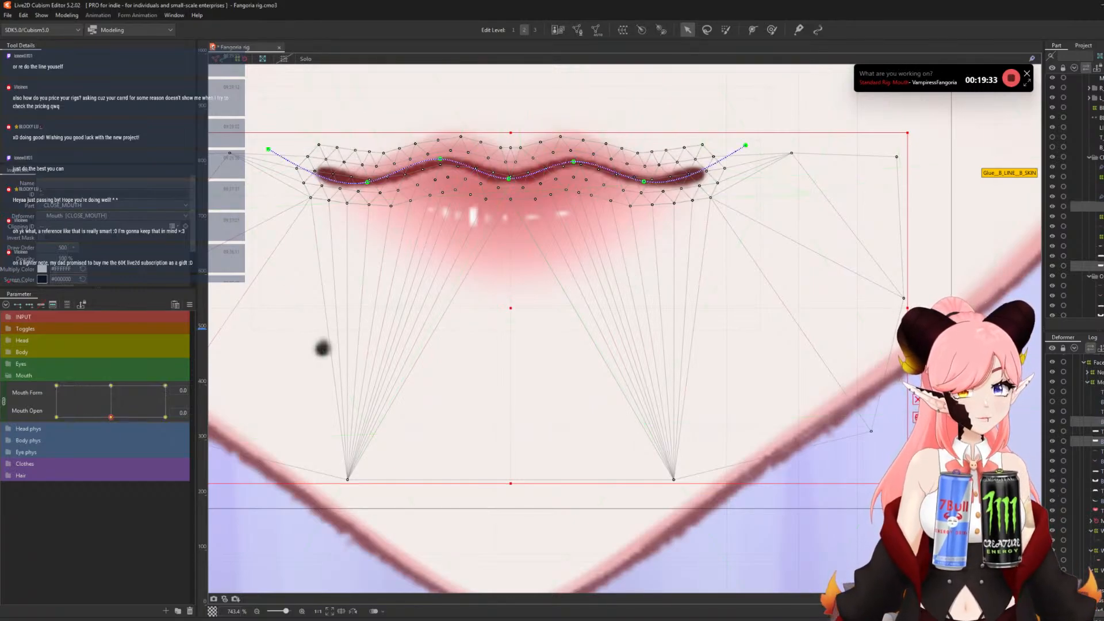
- Bind the overlapping lip vertices of B_LINE and B_SKIN together in mesh editing, and apply the edit
scroll(594, 295, down, 2)
click(577, 30)
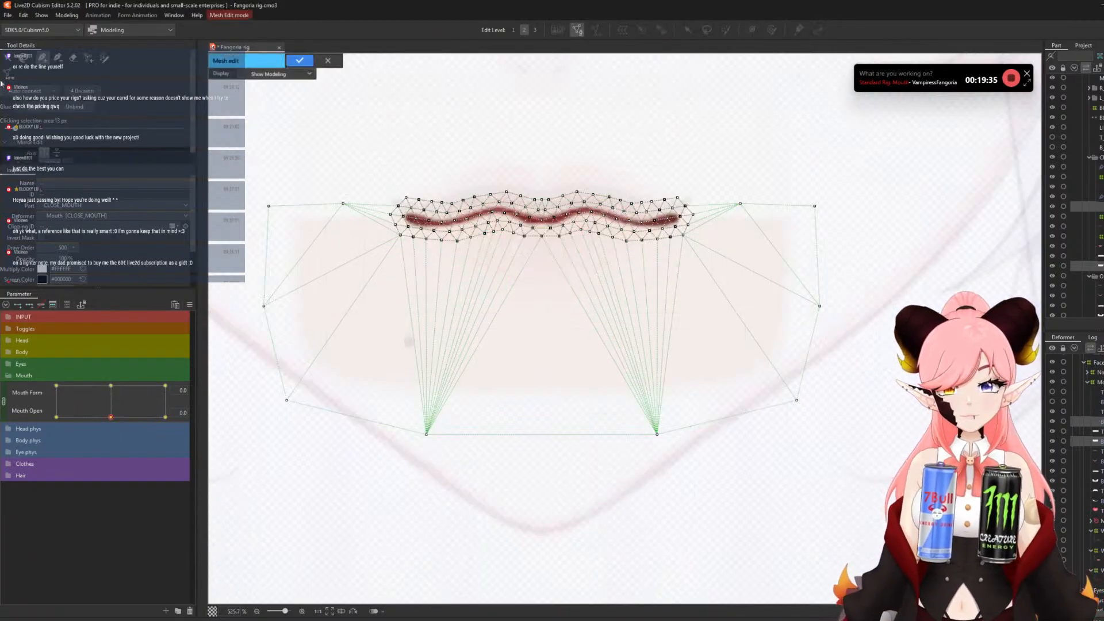
mouse_move(454, 162)
mouse_down()
mouse_move(388, 246)
mouse_move(697, 256)
mouse_move(626, 153)
mouse_move(396, 176)
mouse_up()
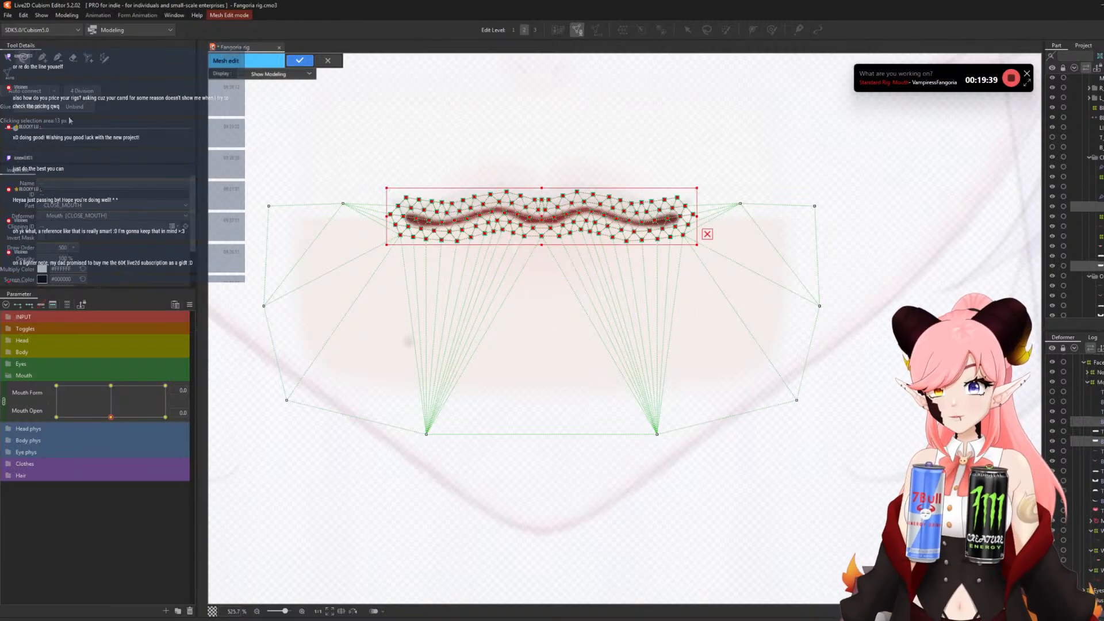
click(299, 60)
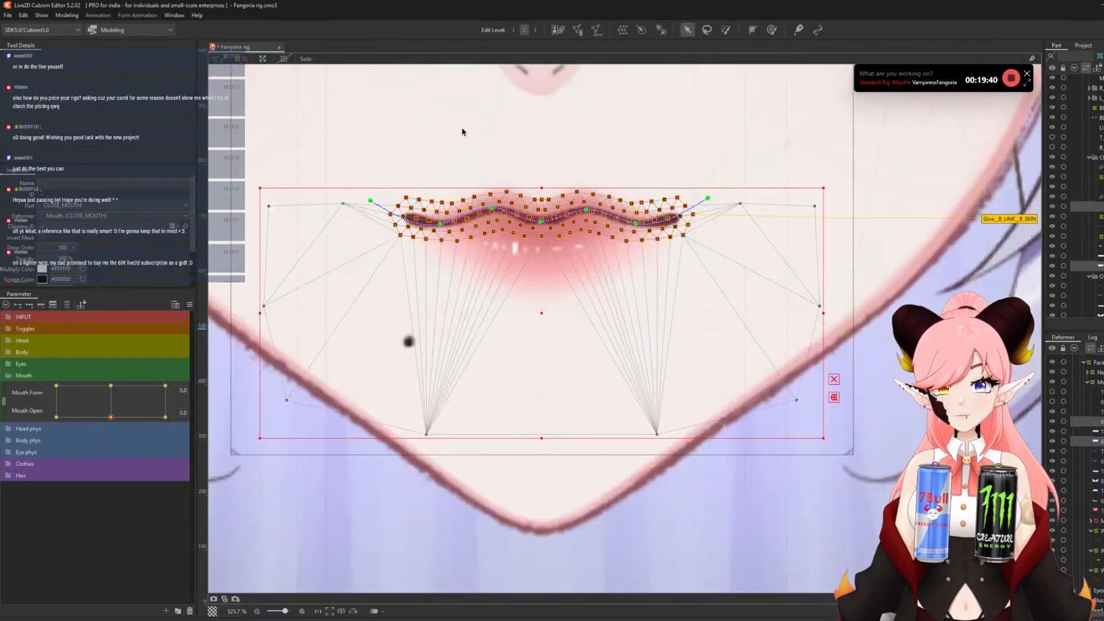
- Paint the weights of Glue_B_LINE_B_SKIN across the whole lip strip
click(799, 32)
click(1009, 219)
mouse_move(662, 230)
mouse_down()
mouse_move(369, 171)
mouse_move(364, 156)
mouse_up()
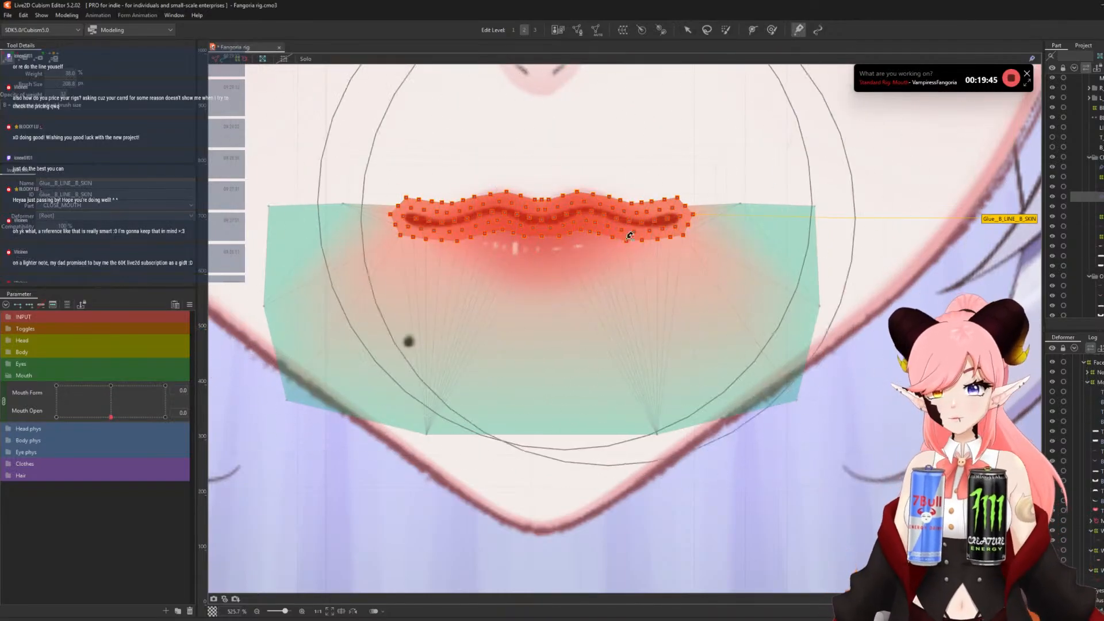
click(688, 29)
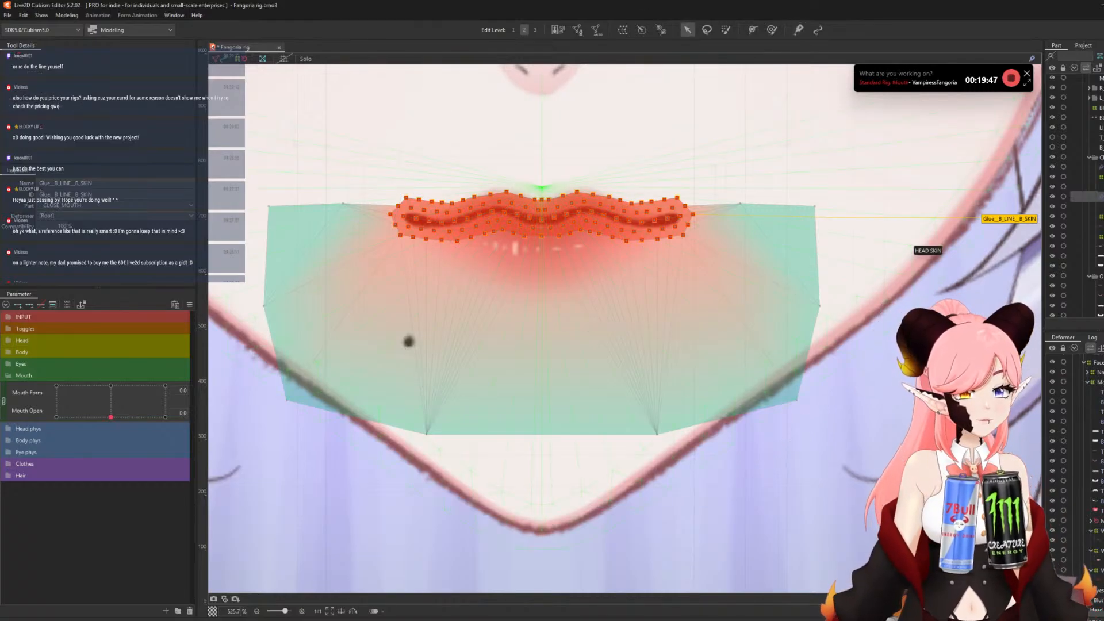
- At Mouth Form 1.0 and Mouth Open 1.0, nudge the left-side points of B_LINE to smooth the lower lip curve
click(1095, 421)
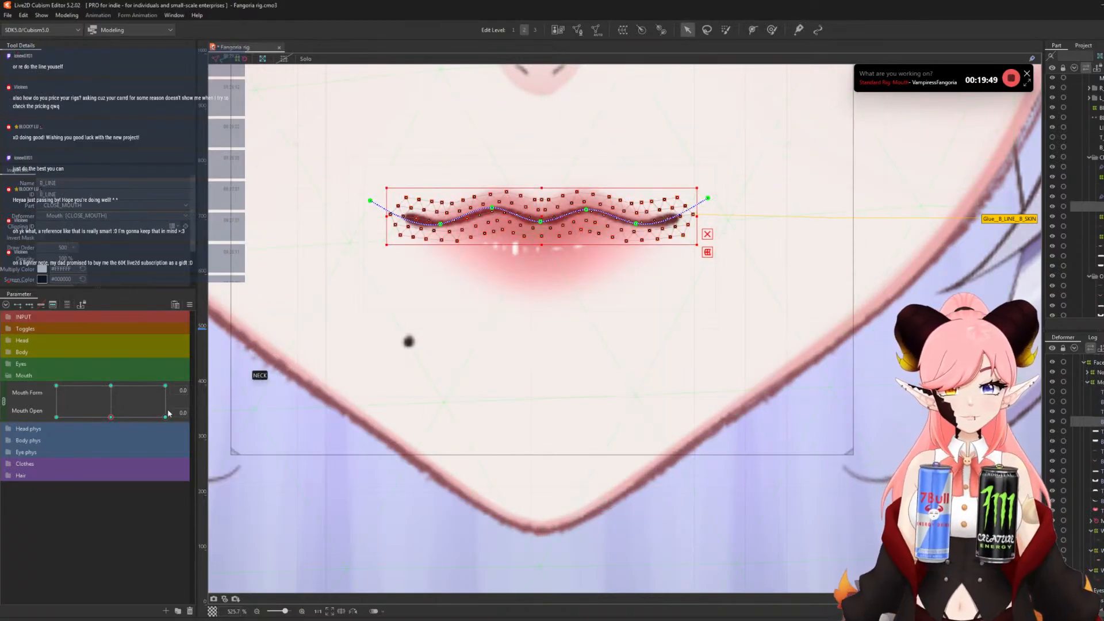
drag(166, 411, 165, 386)
scroll(627, 265, up, 5)
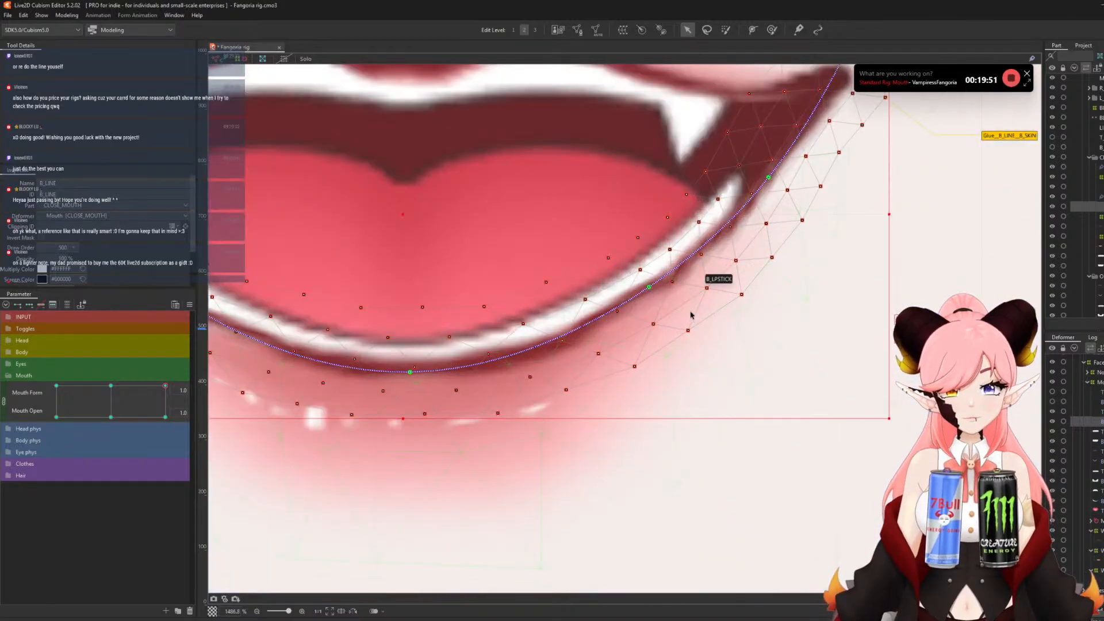
scroll(673, 284, down, 2)
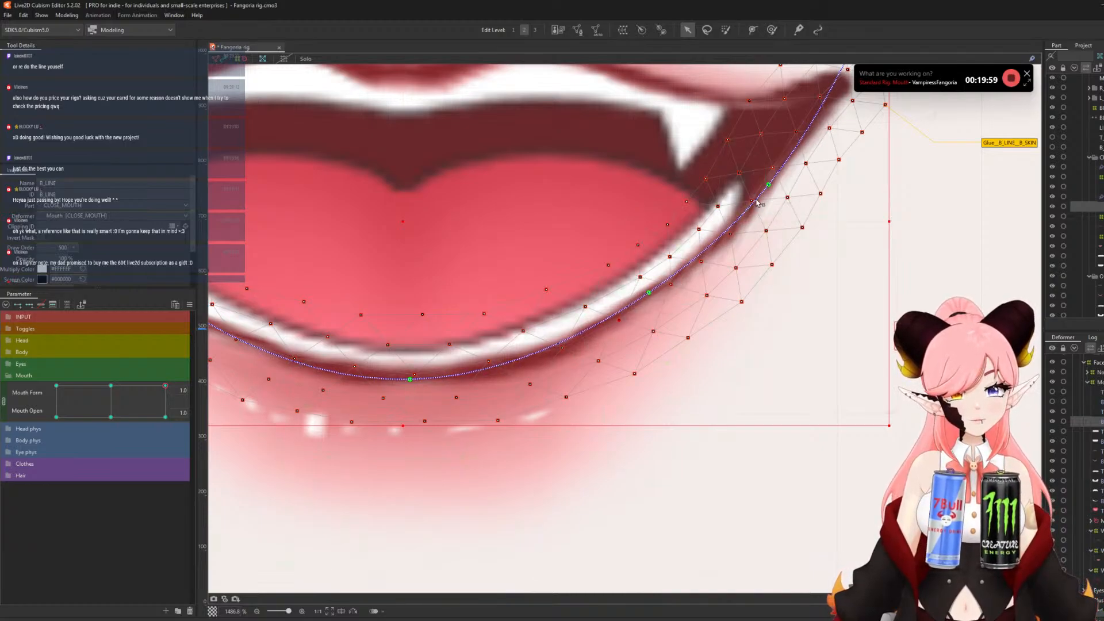
scroll(757, 201, up, 2)
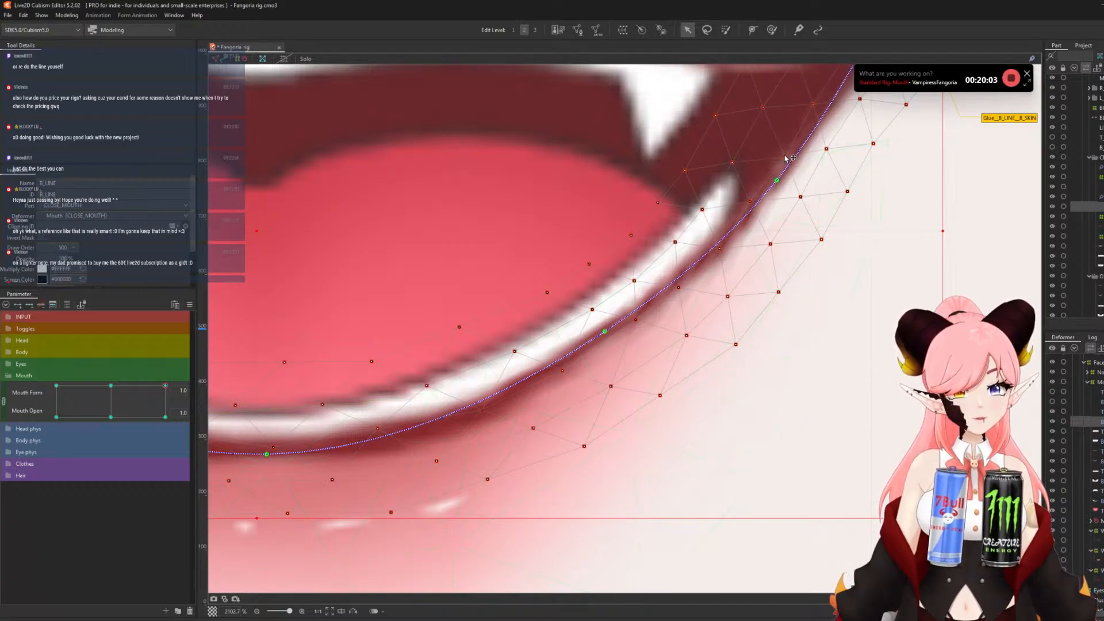
scroll(785, 159, down, 5)
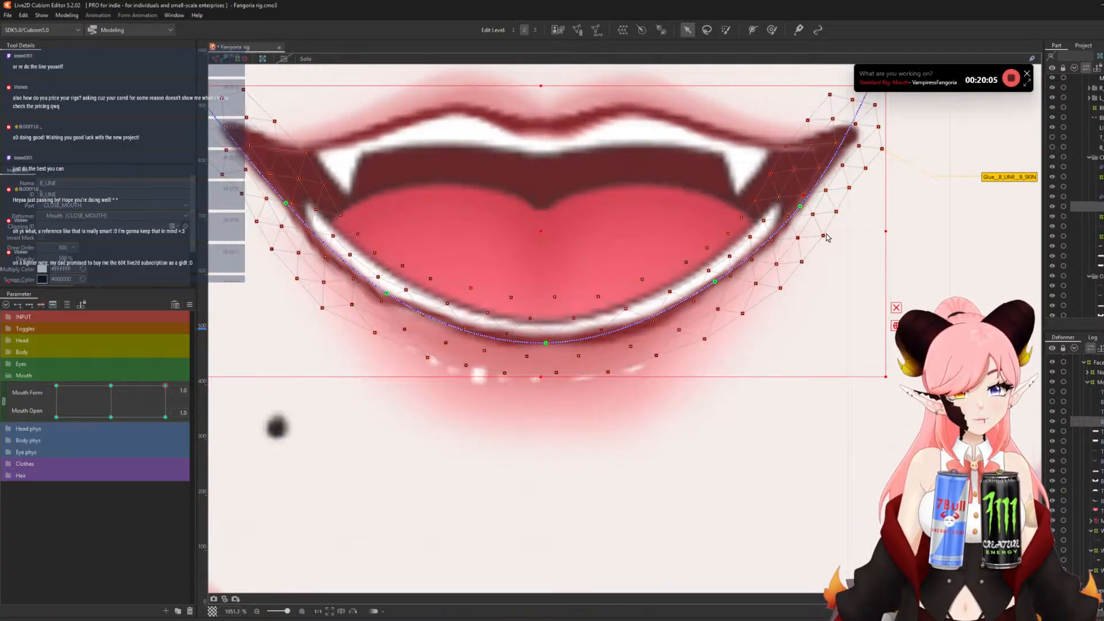
scroll(511, 262, up, 4)
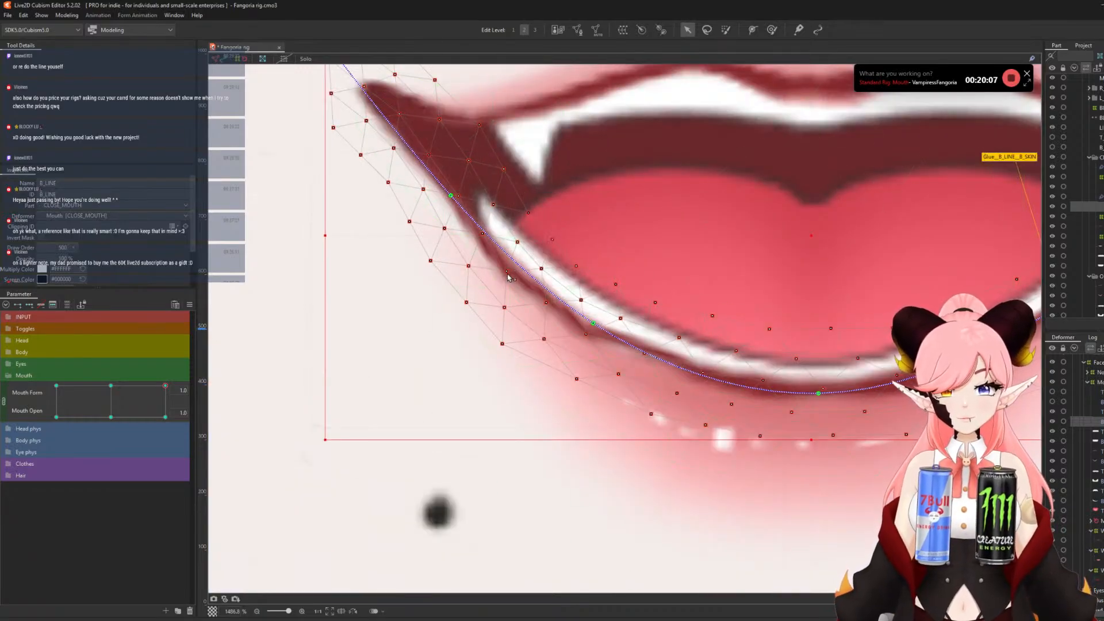
drag(507, 272, 513, 269)
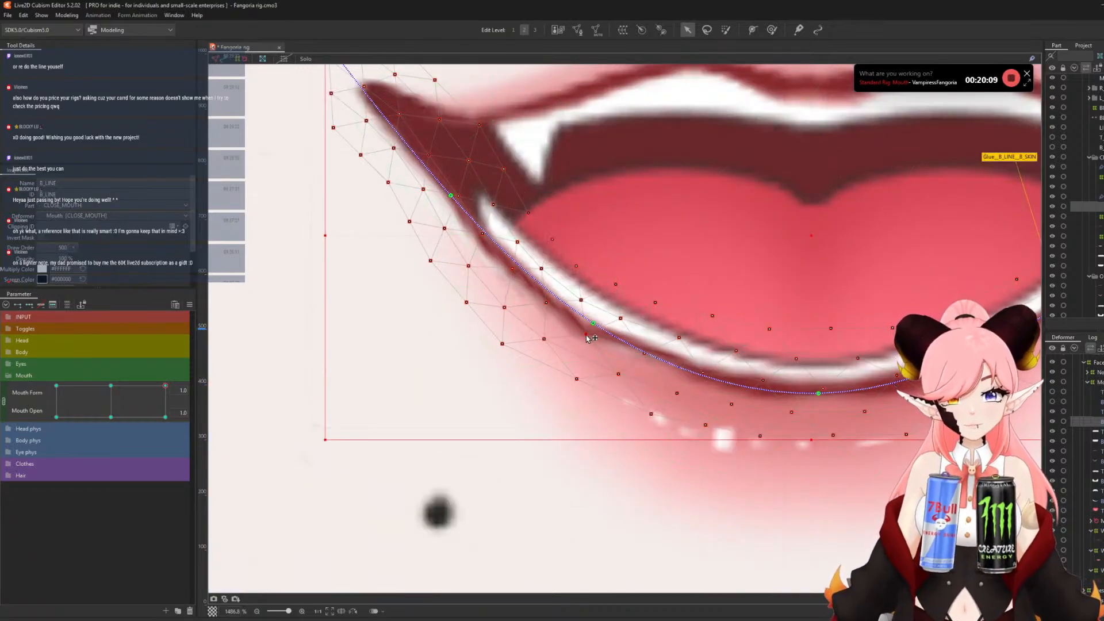
drag(586, 334, 588, 329)
drag(644, 356, 643, 360)
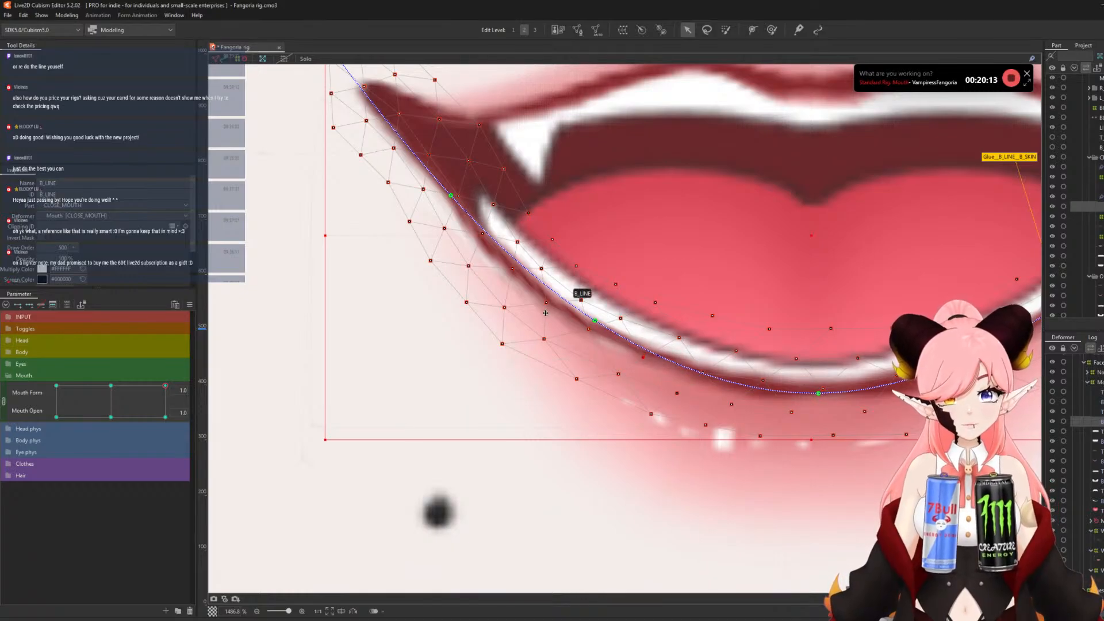
scroll(485, 238, down, 3)
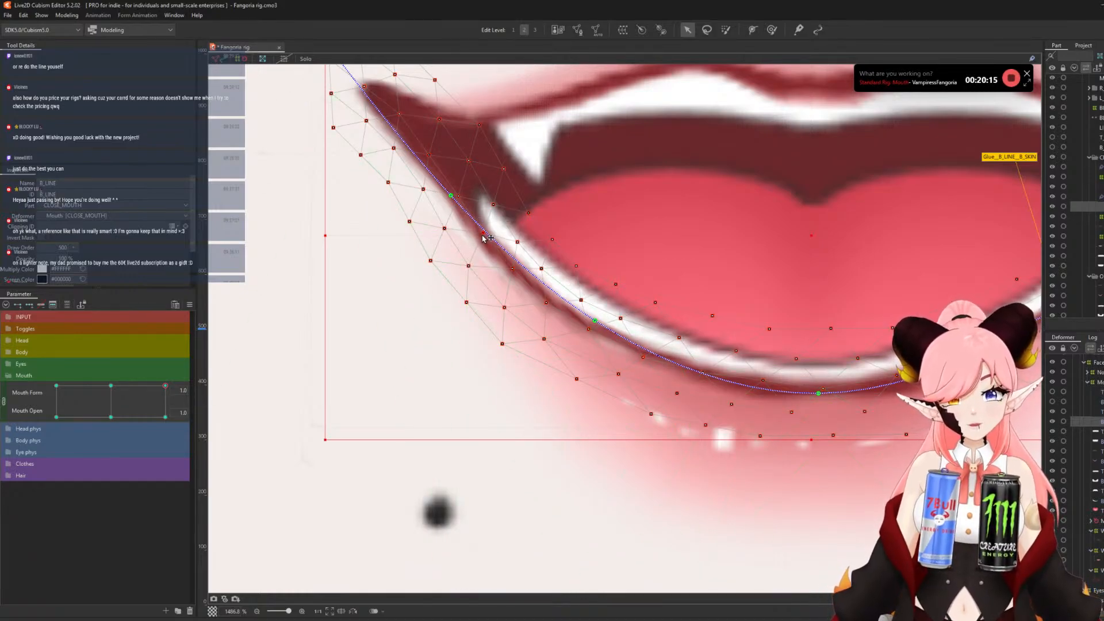
scroll(483, 193, down, 3)
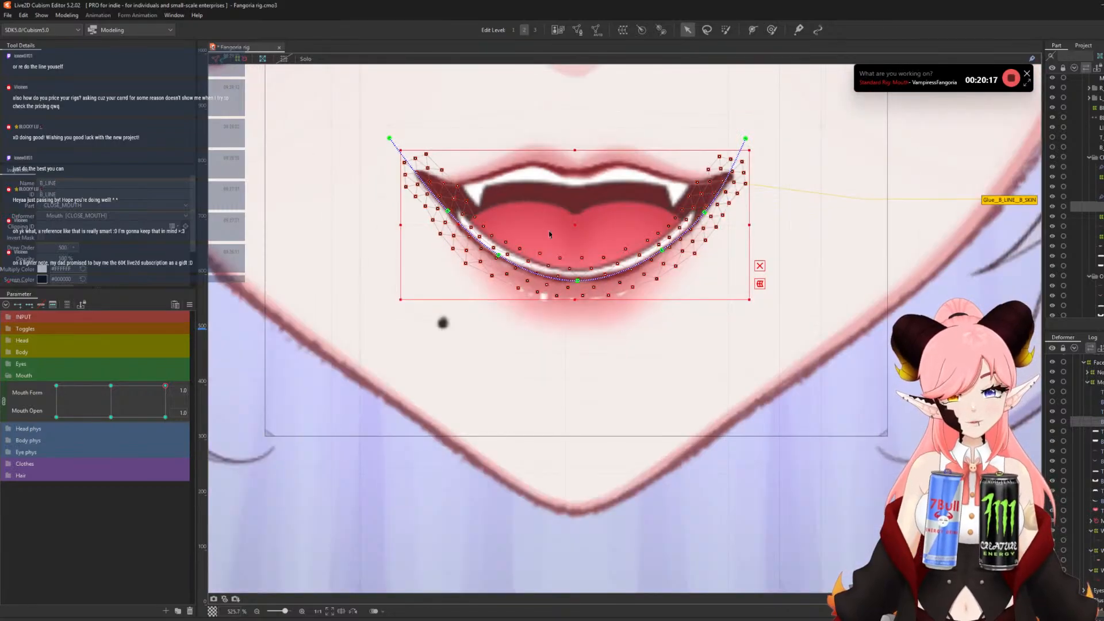
scroll(714, 212, up, 1)
scroll(522, 259, down, 4)
scroll(669, 331, down, 3)
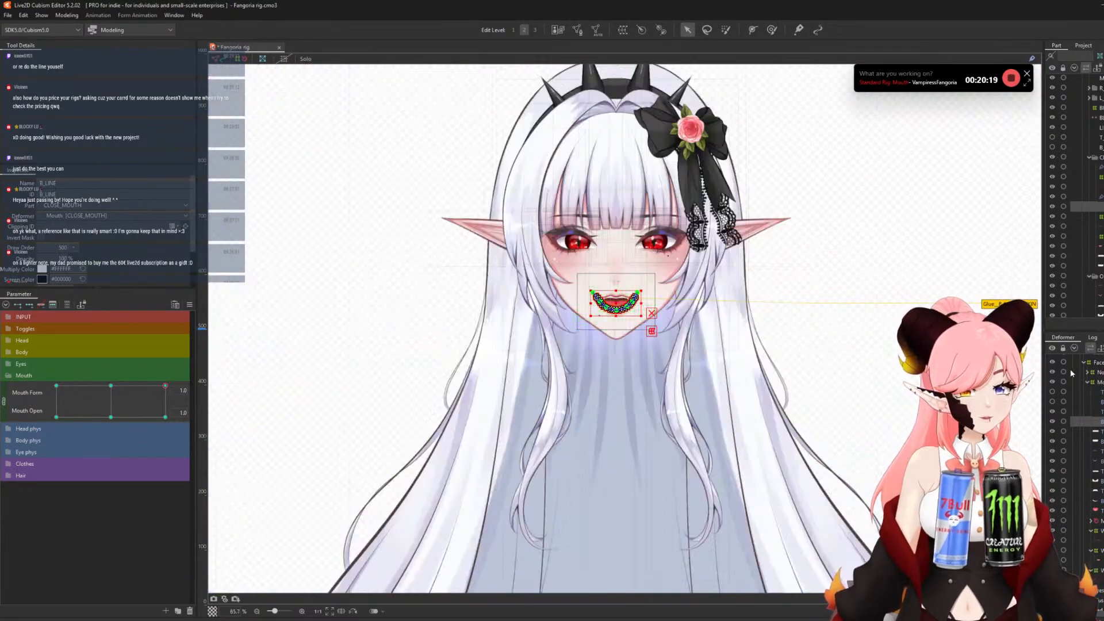
- Select the lower lip's warp deformer and reshape its grid along the left lip edge with an enlarged deform brush
click(805, 310)
scroll(618, 314, up, 6)
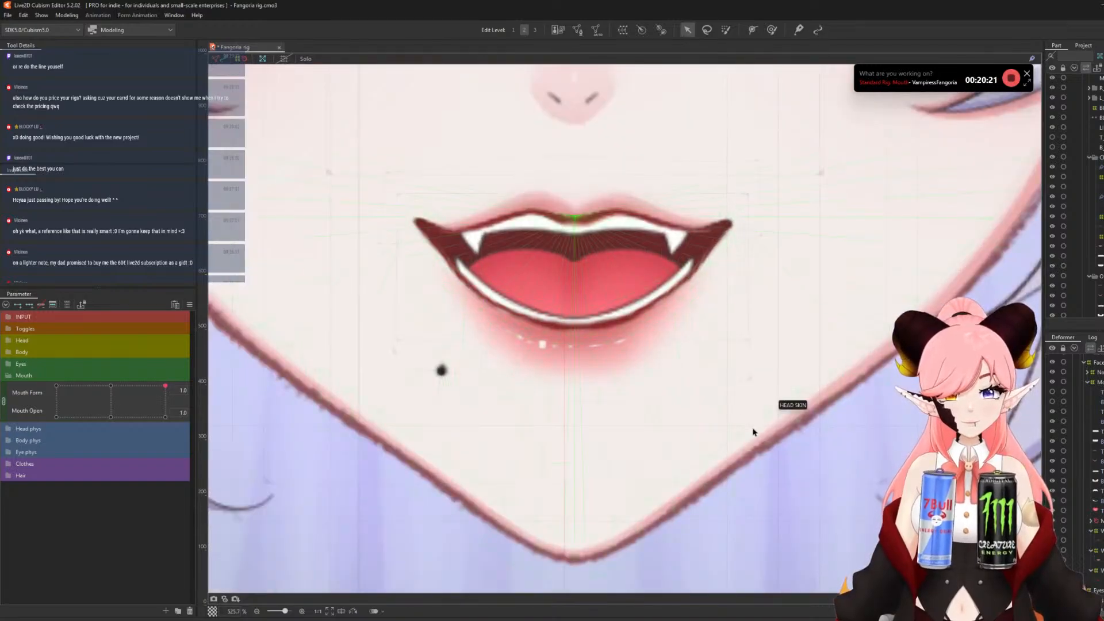
scroll(650, 313, down, 2)
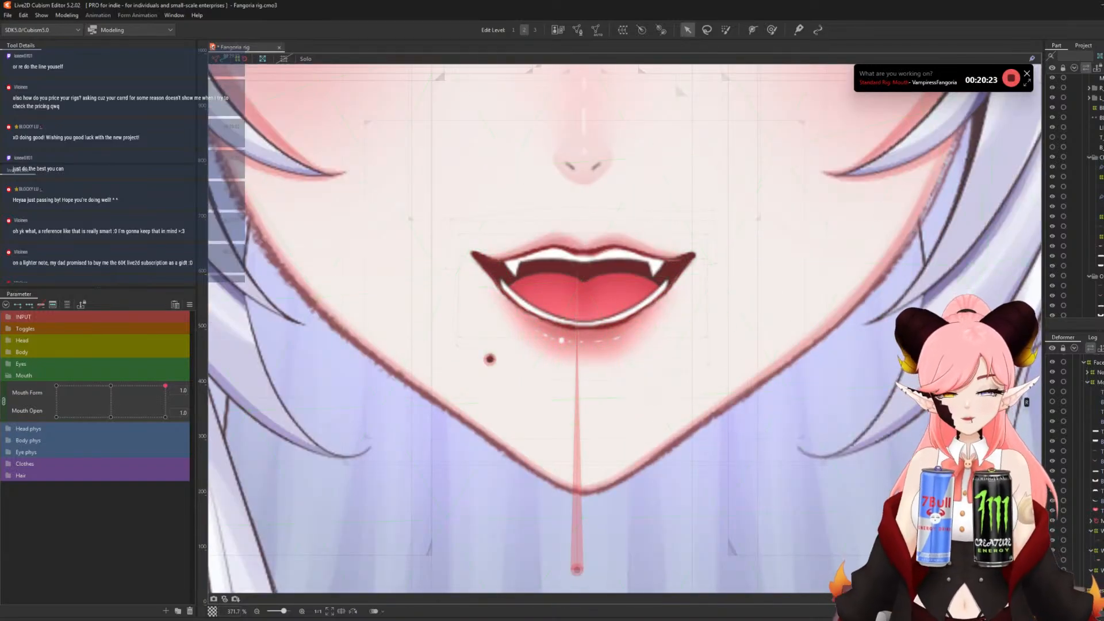
click(574, 335)
scroll(574, 335, up, 3)
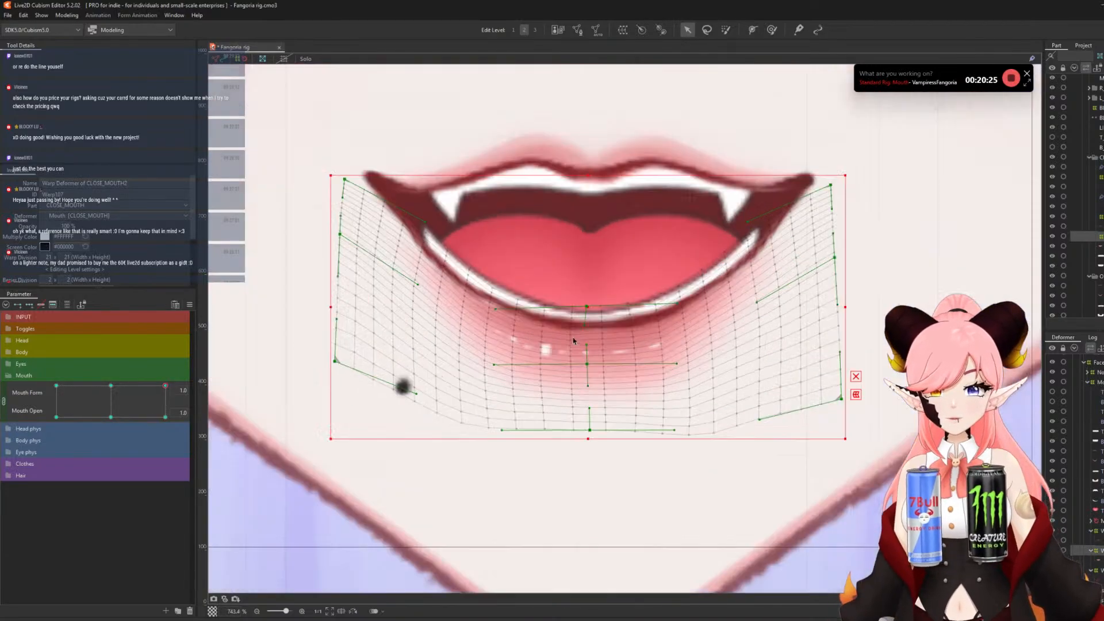
click(772, 30)
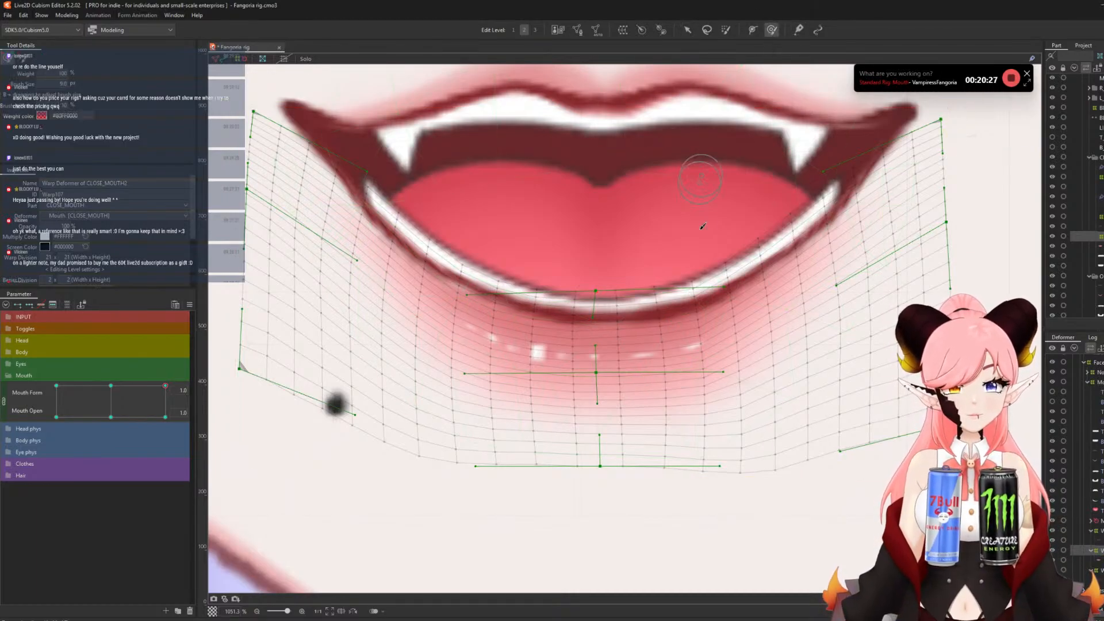
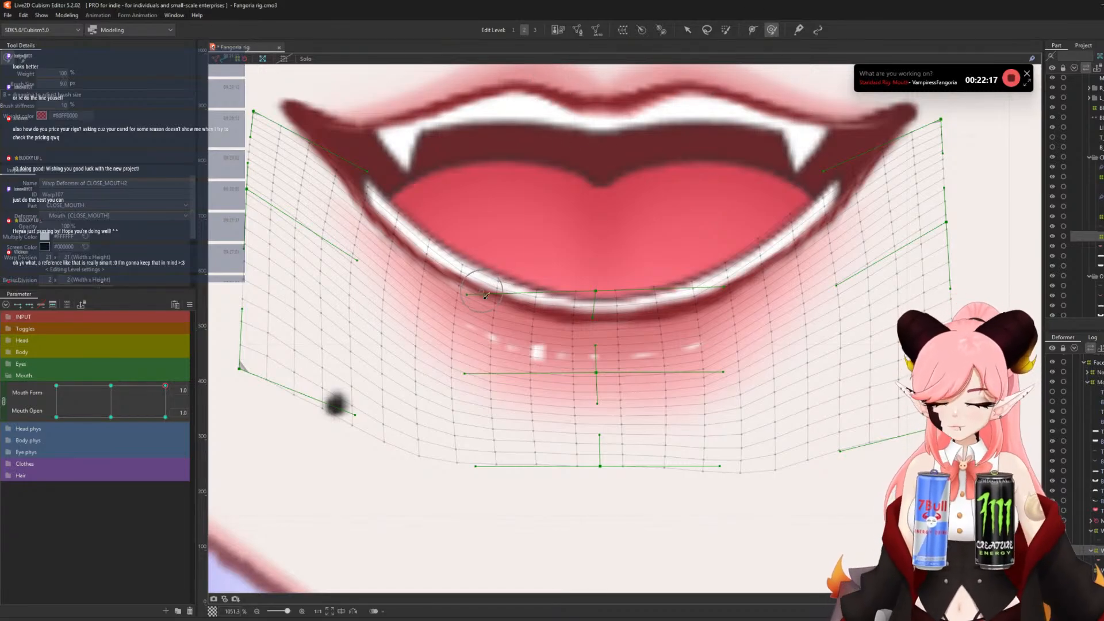
key(b)
mouse_move(345, 288)
mouse_down()
mouse_move(407, 300)
mouse_move(464, 286)
mouse_up()
drag(369, 222, 351, 203)
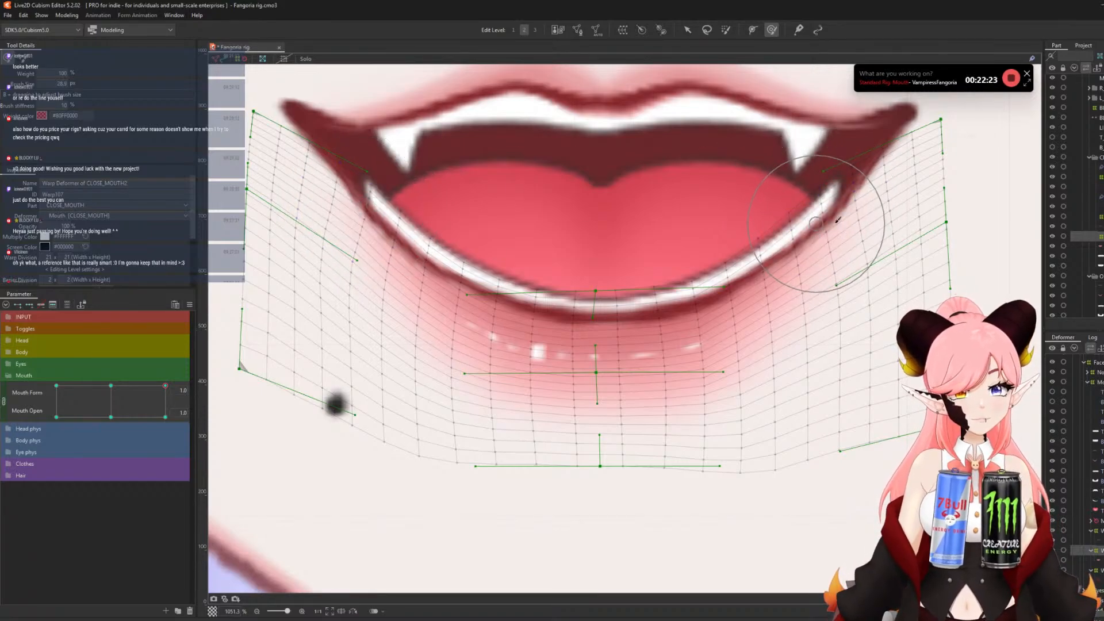
- Examine the smiling open mouth against the whole face at Mouth Form 1.0 and Mouth Open 1.0, with the deformer deselected
scroll(887, 210, down, 10)
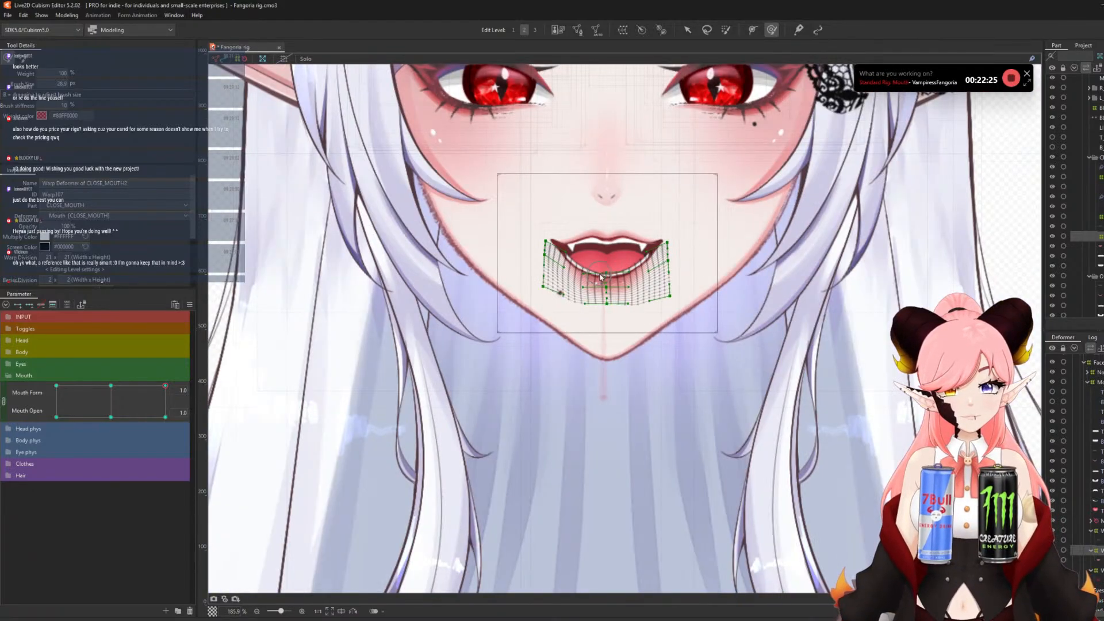
scroll(594, 259, up, 2)
scroll(623, 256, down, 3)
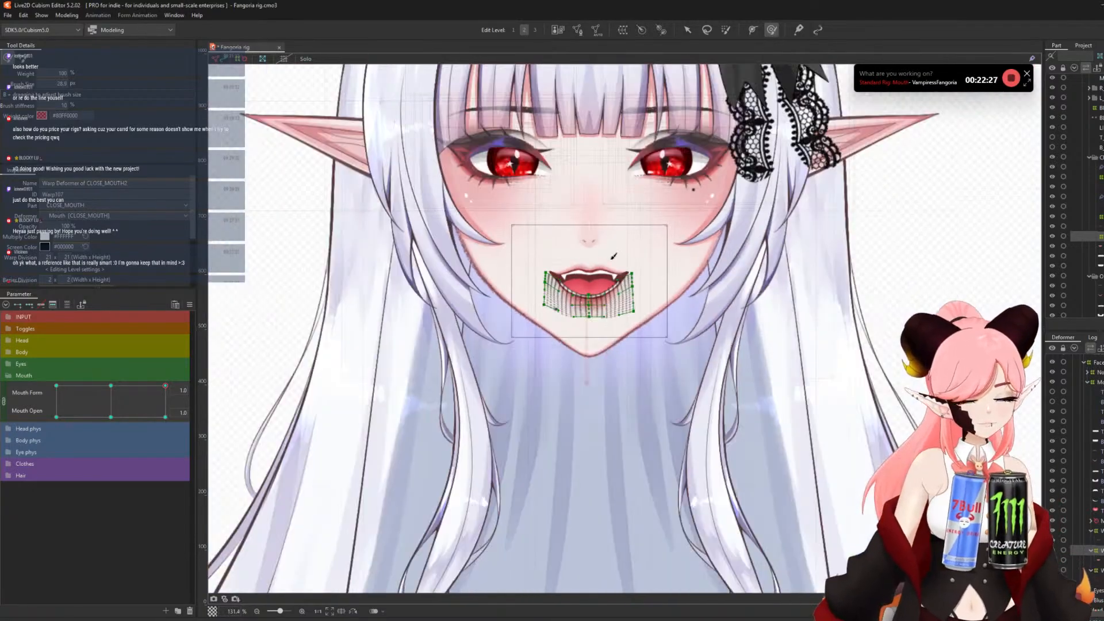
scroll(554, 325, up, 5)
scroll(555, 325, up, 2)
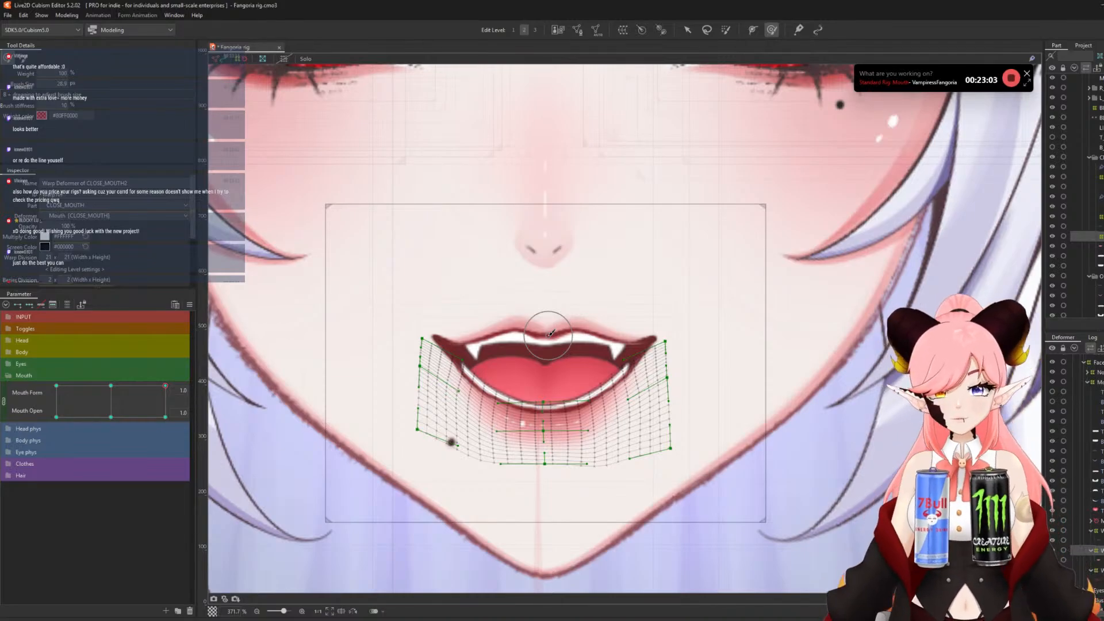
scroll(551, 333, down, 6)
scroll(551, 332, up, 3)
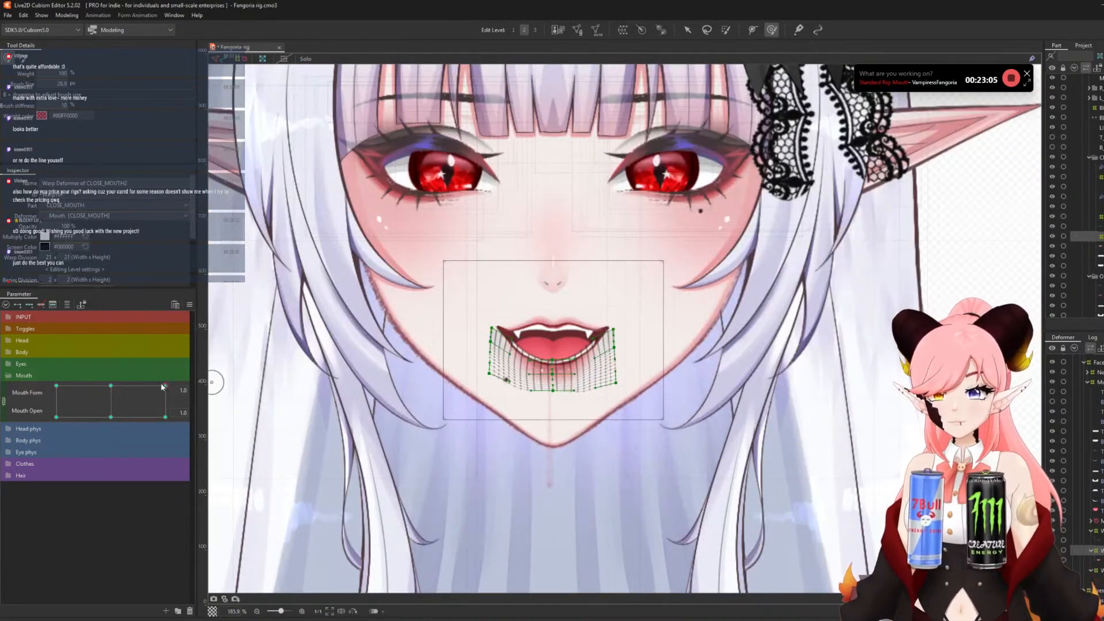
mouse_move(165, 386)
mouse_down()
mouse_move(170, 403)
mouse_move(173, 380)
mouse_up()
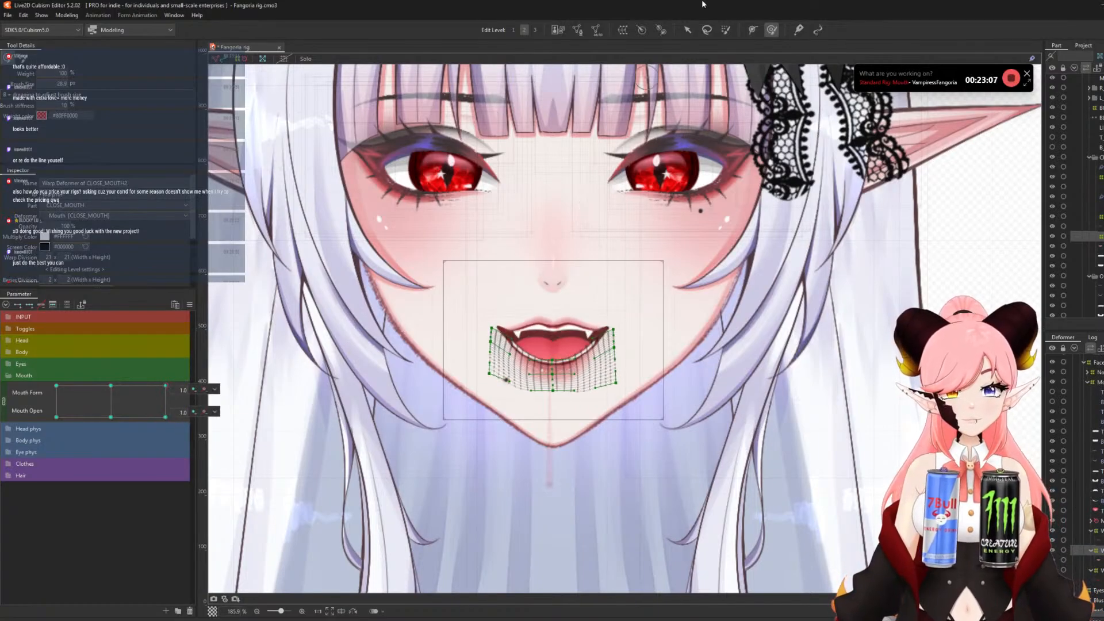
click(688, 29)
scroll(627, 264, down, 3)
click(636, 322)
scroll(636, 322, up, 2)
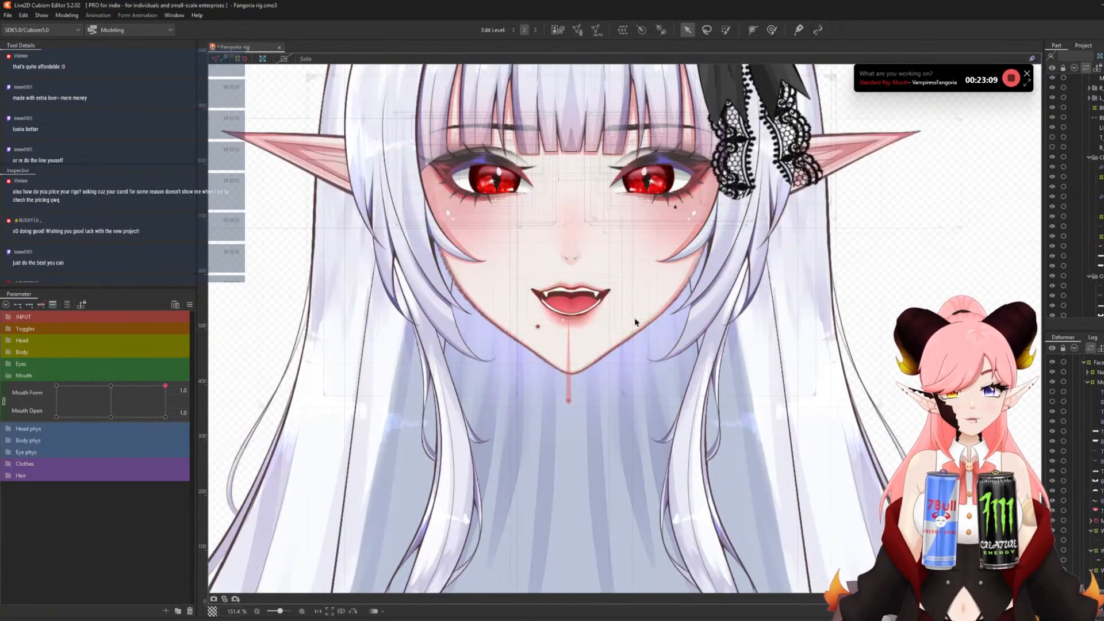
drag(178, 398, 281, 370)
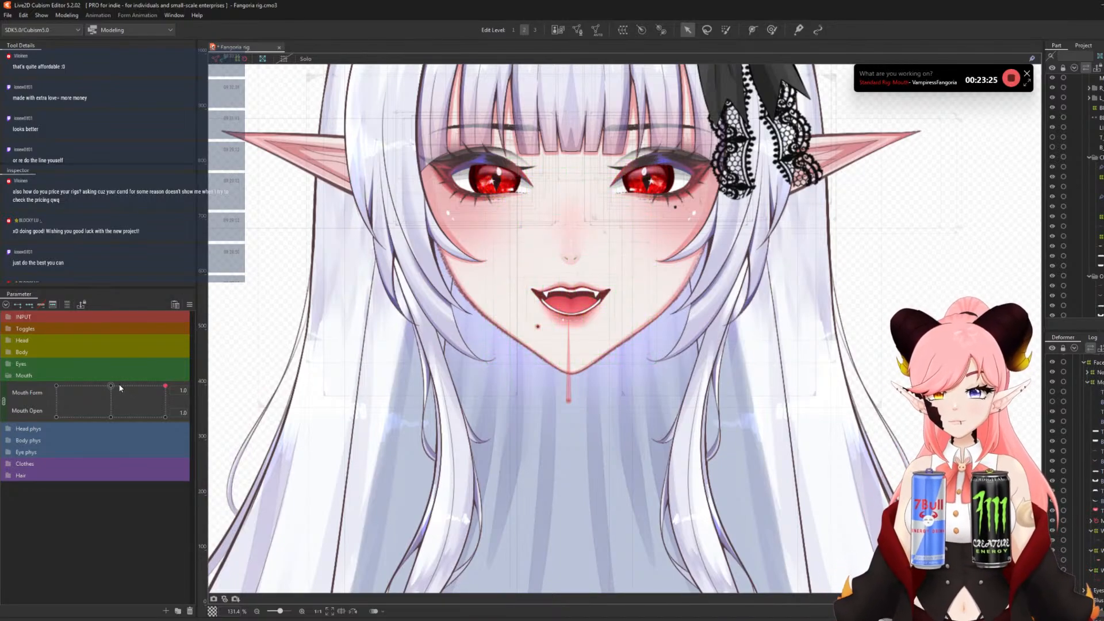
scroll(488, 355, down, 2)
scroll(506, 303, up, 4)
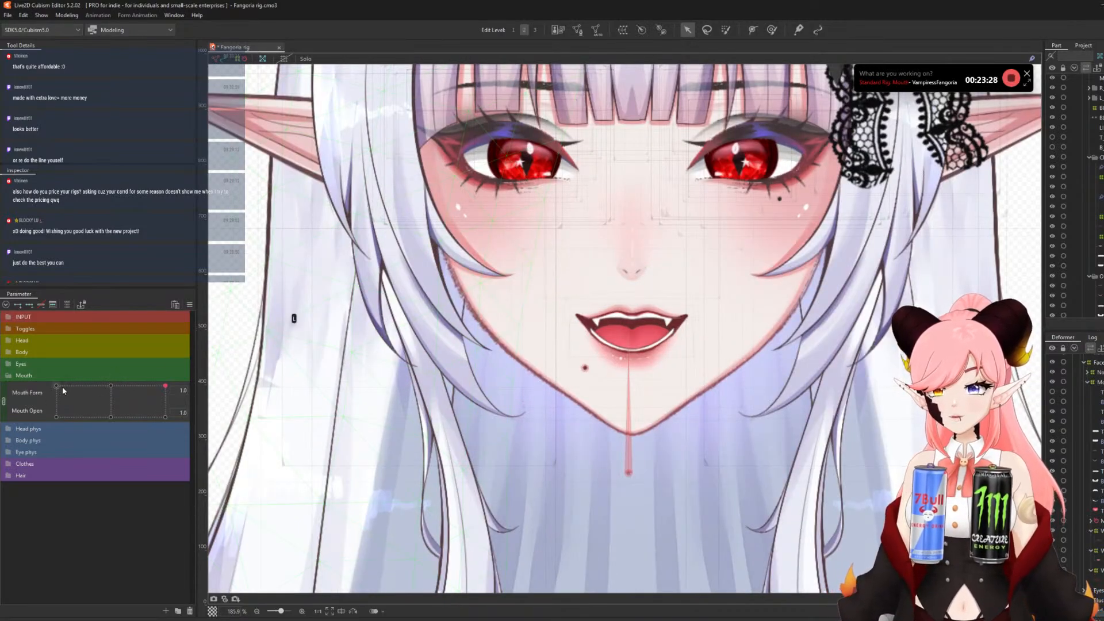
- At Mouth Form 0.0 and Mouth Open 1.0, subdivide the T_LINE mesh with 4 Division, select all its vertices, and apply the edit
click(110, 386)
scroll(655, 322, up, 2)
scroll(592, 339, down, 2)
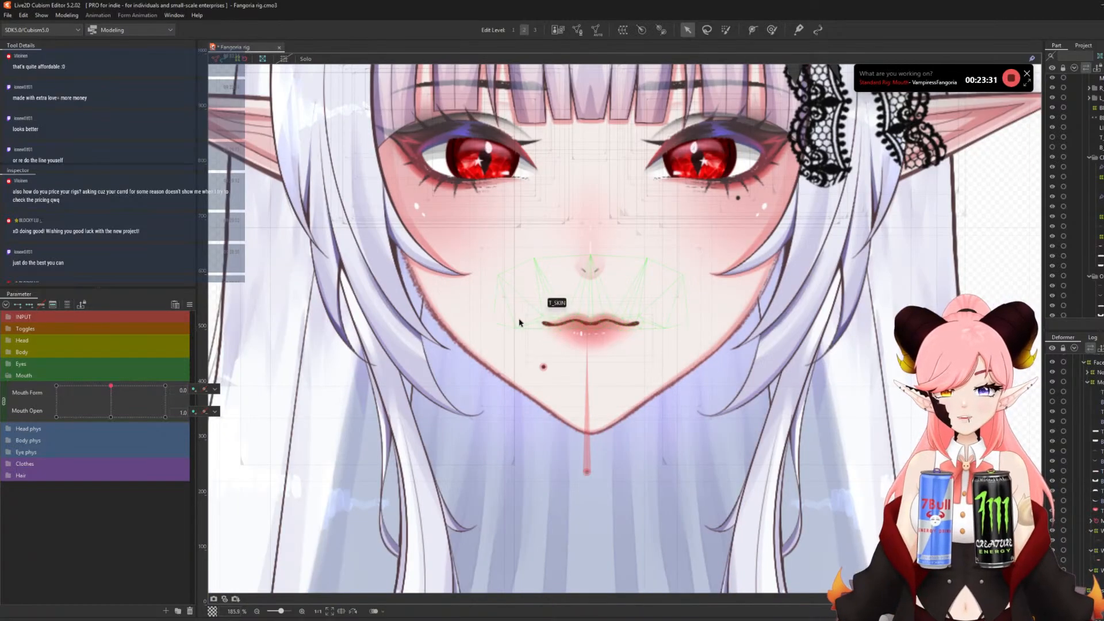
scroll(532, 303, up, 2)
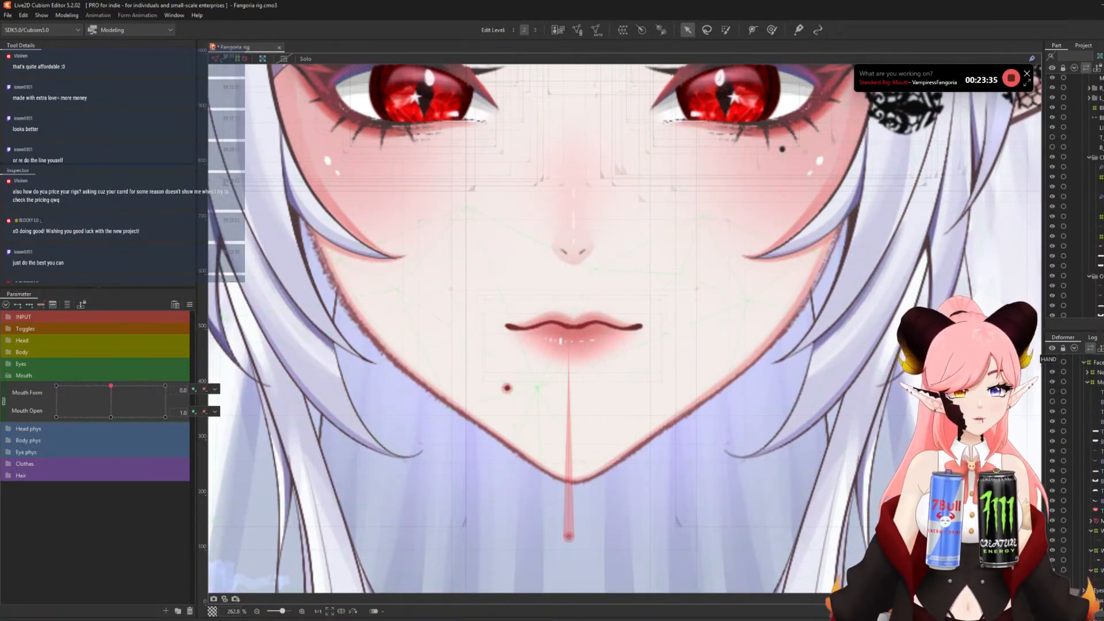
click(575, 326)
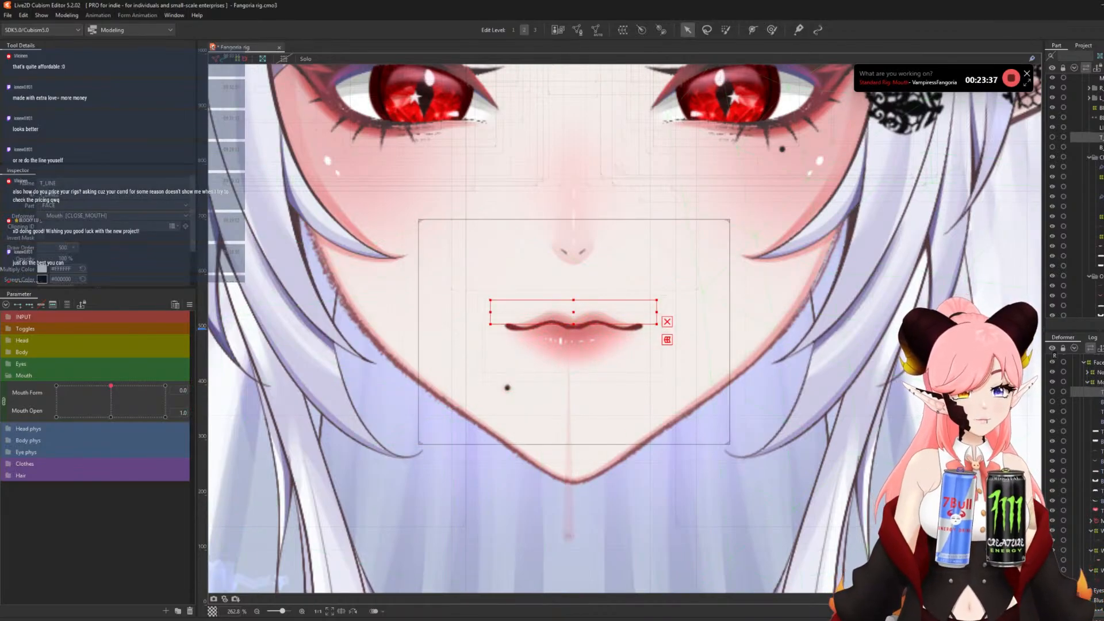
scroll(579, 351, up, 4)
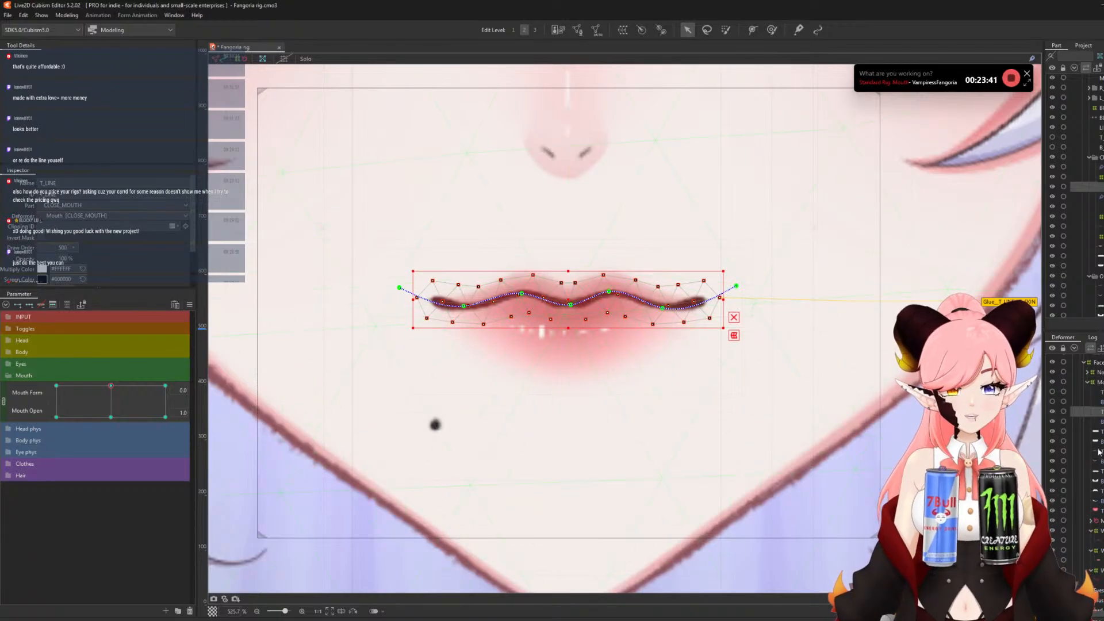
click(577, 29)
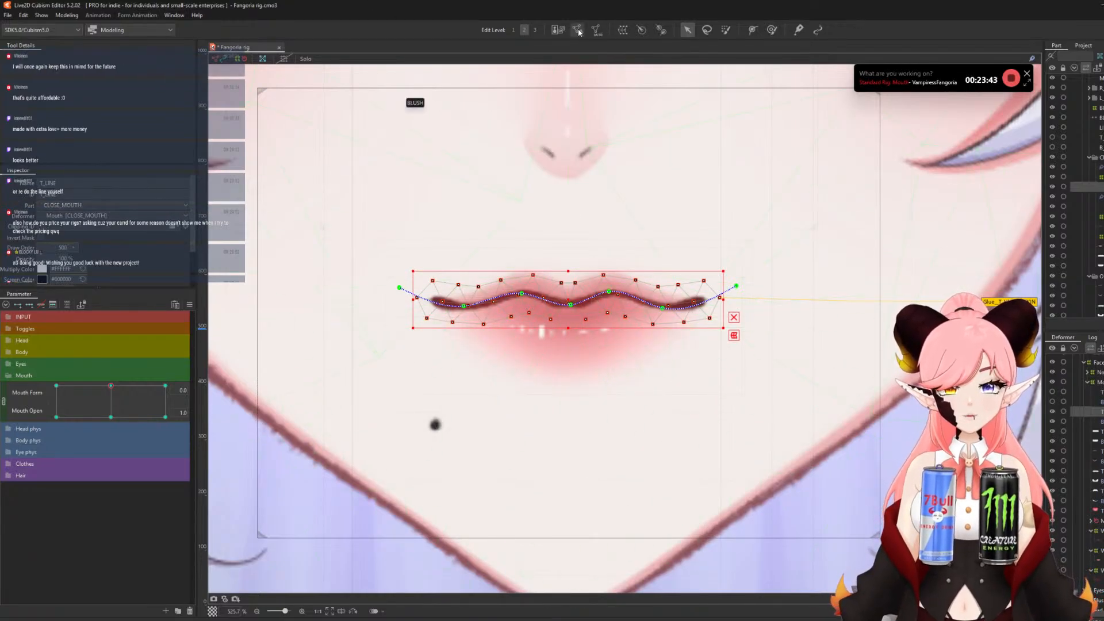
click(88, 92)
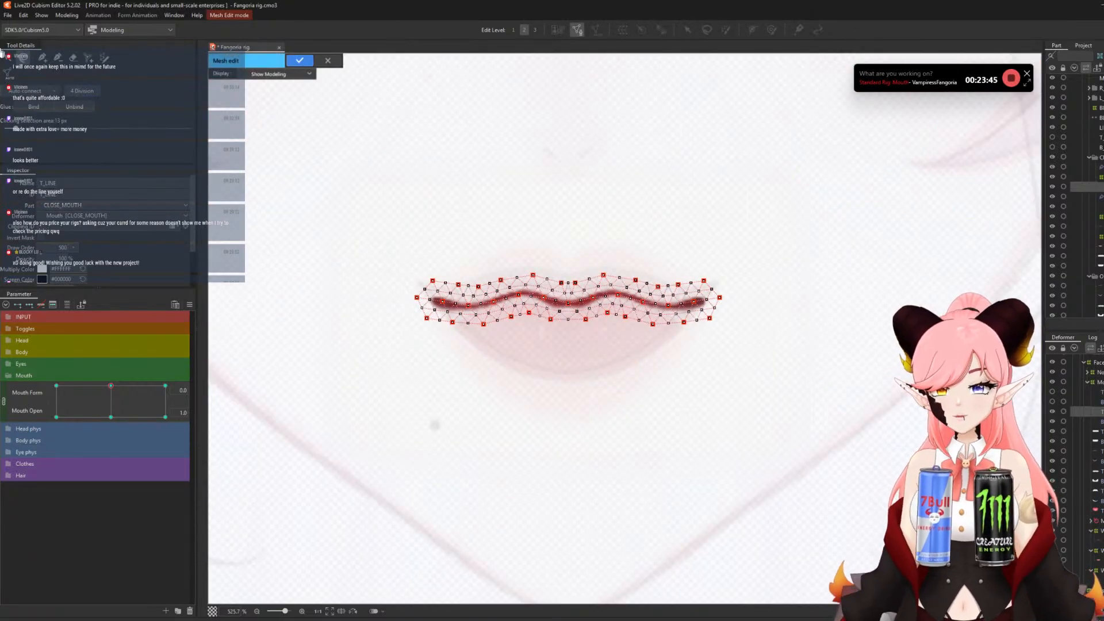
mouse_move(567, 226)
mouse_down()
mouse_move(501, 377)
mouse_move(527, 202)
mouse_up()
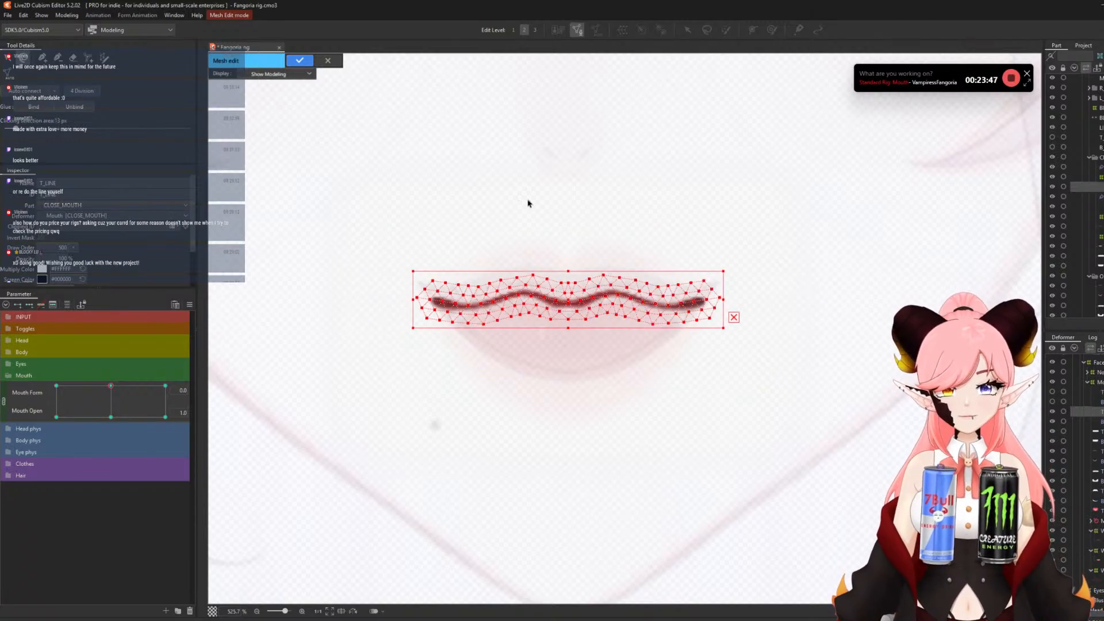
click(304, 60)
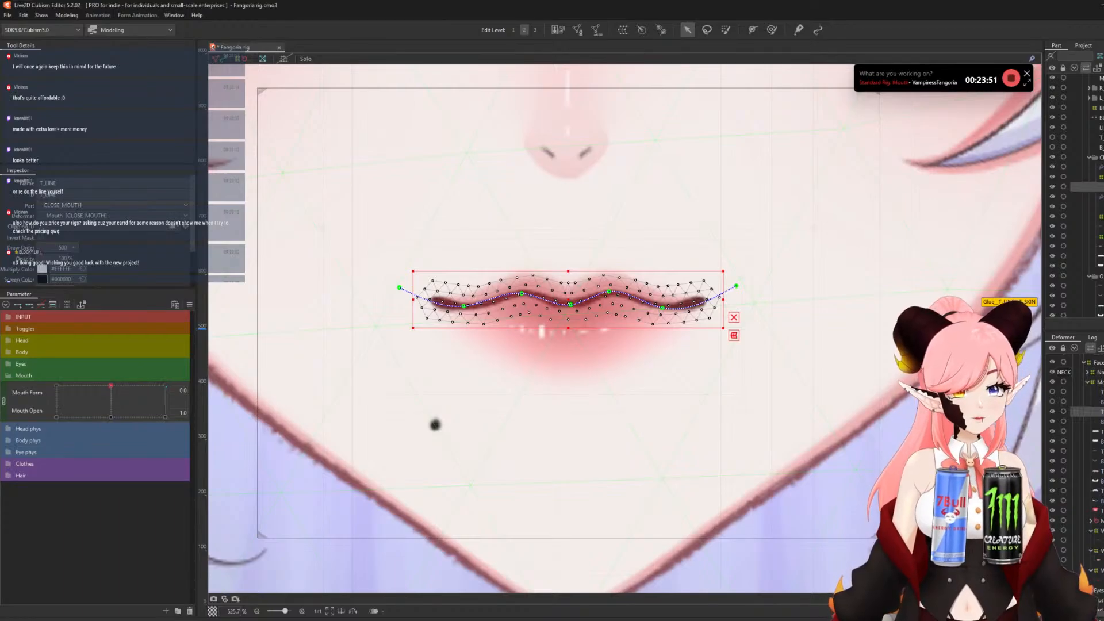
- Open the T_SKIN mesh for editing and erase all its vertices along the lip strip, keeping the outer boundary
click(1097, 431)
click(578, 29)
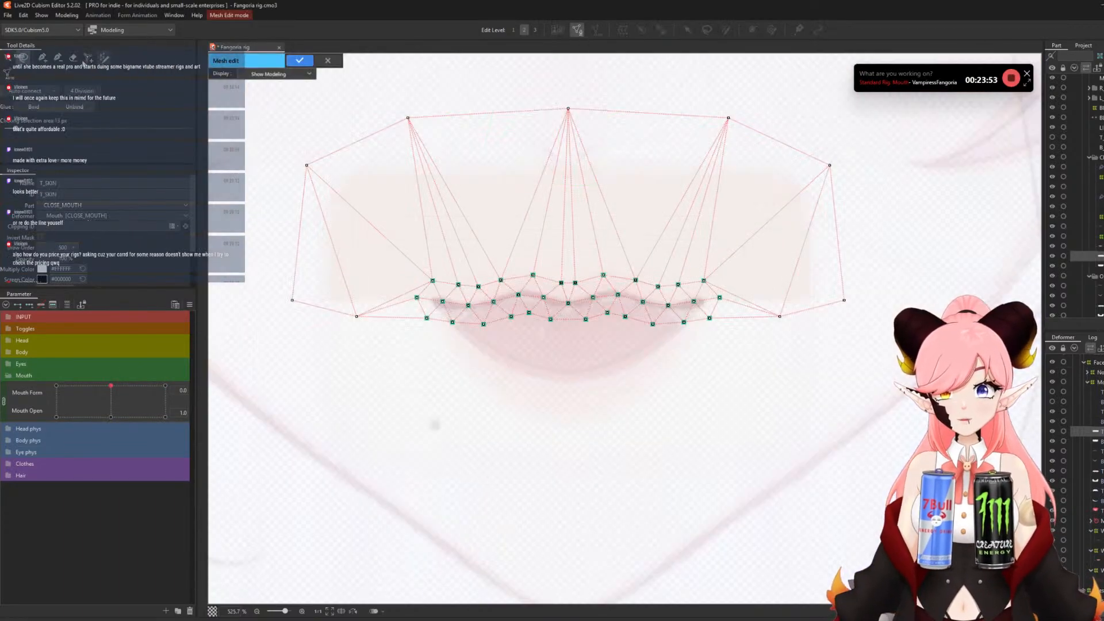
mouse_move(463, 333)
mouse_down()
mouse_move(458, 320)
mouse_move(580, 309)
mouse_move(535, 296)
mouse_move(686, 310)
mouse_move(663, 360)
mouse_move(609, 322)
mouse_up()
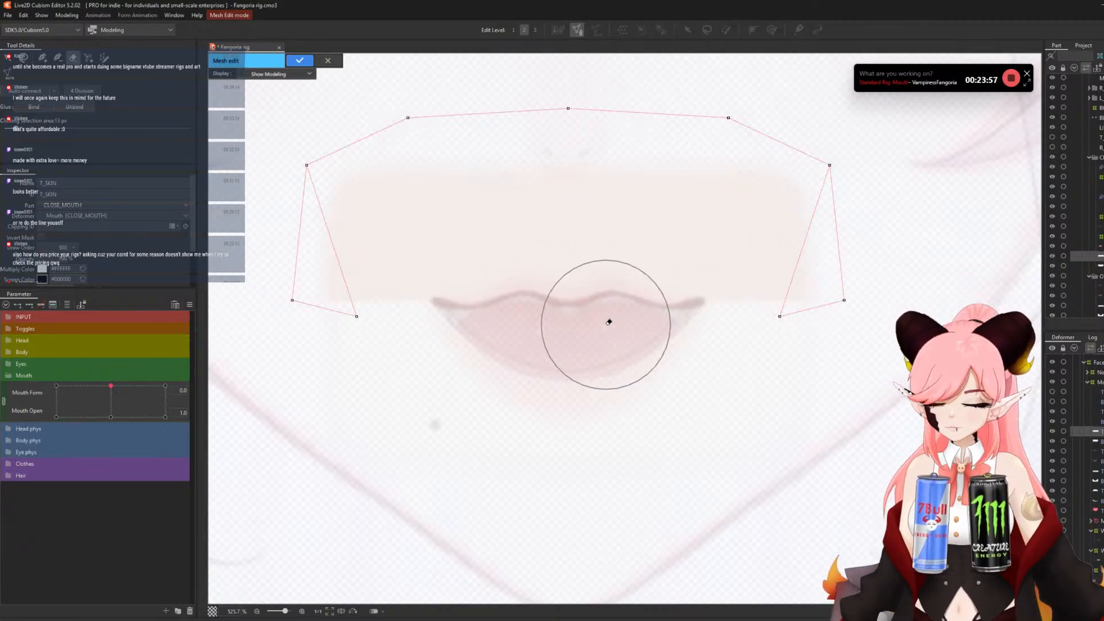
- Paste the copied lip-line mesh into T_SKIN and connect both of its ends to the boundary's lower inner corners
key(ctrl+v)
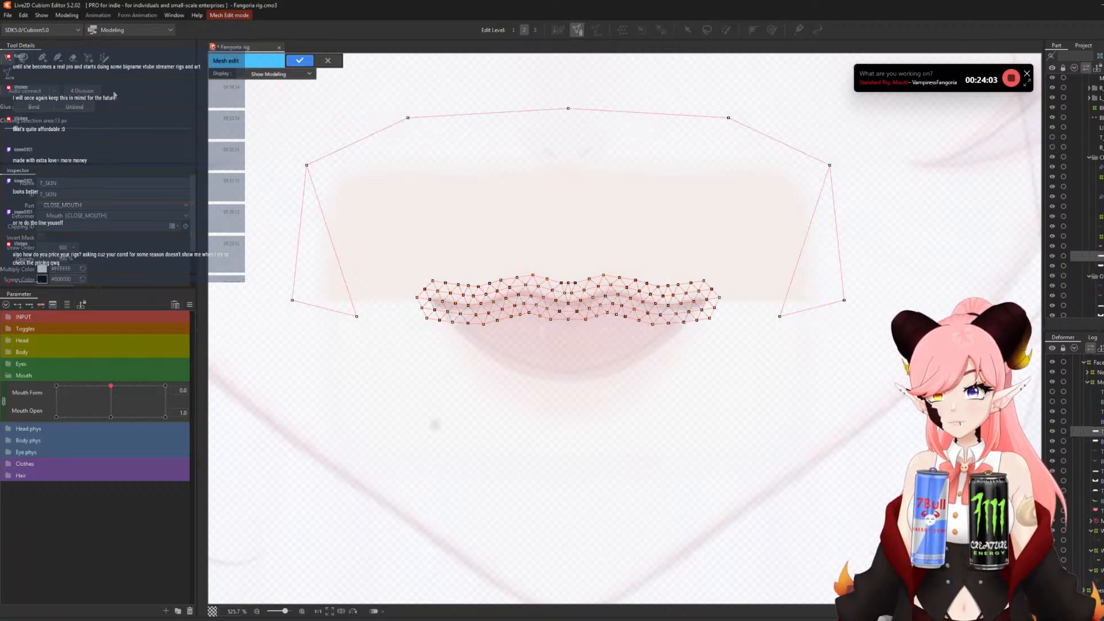
click(41, 57)
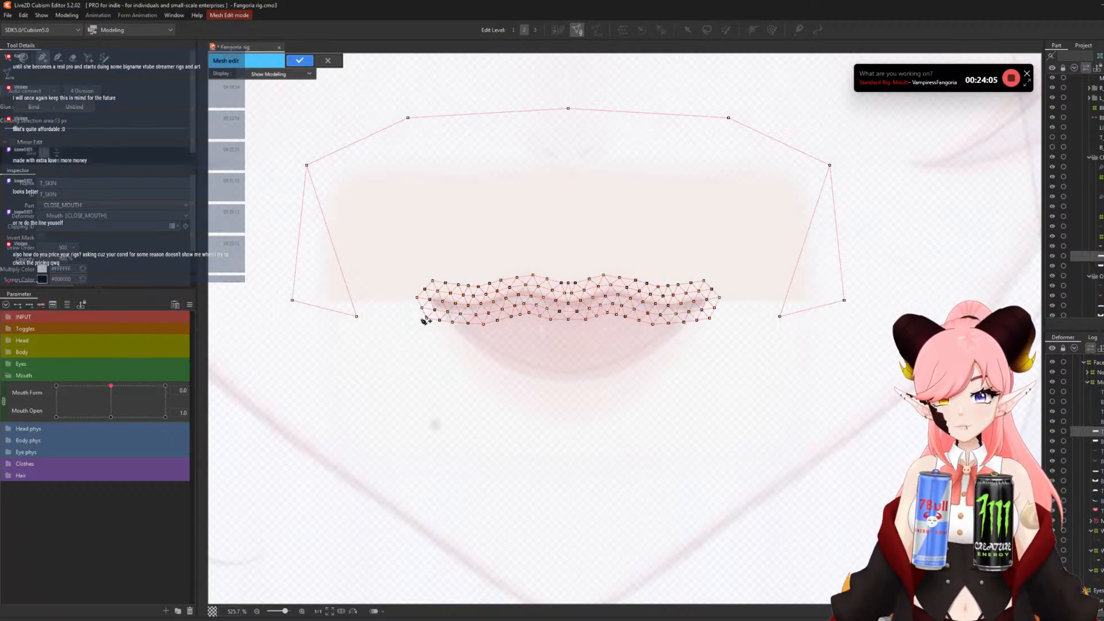
drag(423, 309, 356, 316)
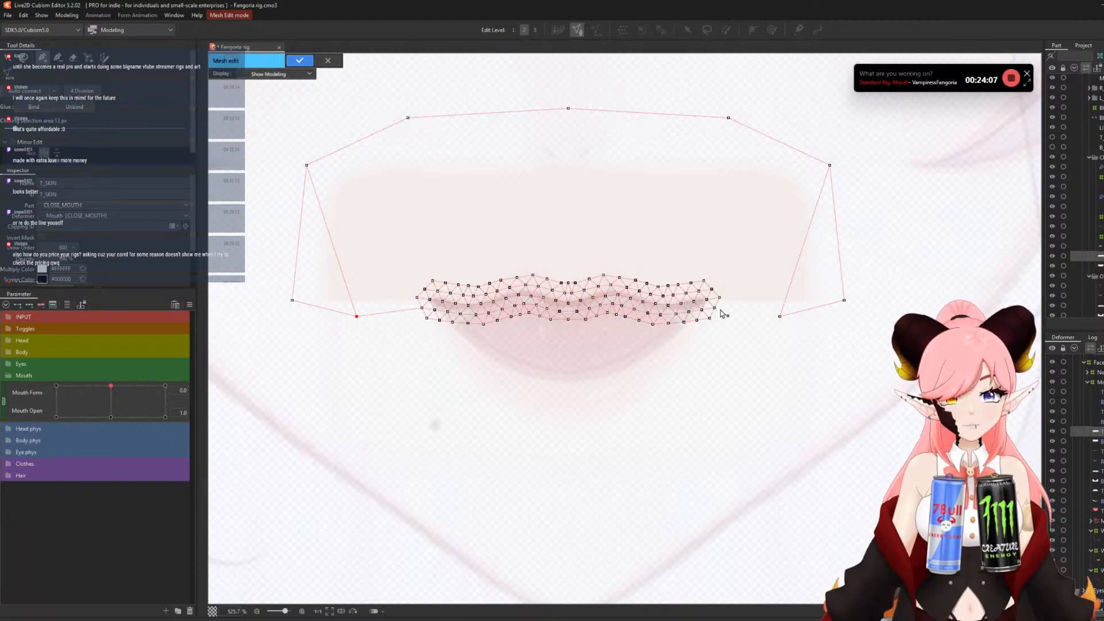
drag(726, 312, 780, 316)
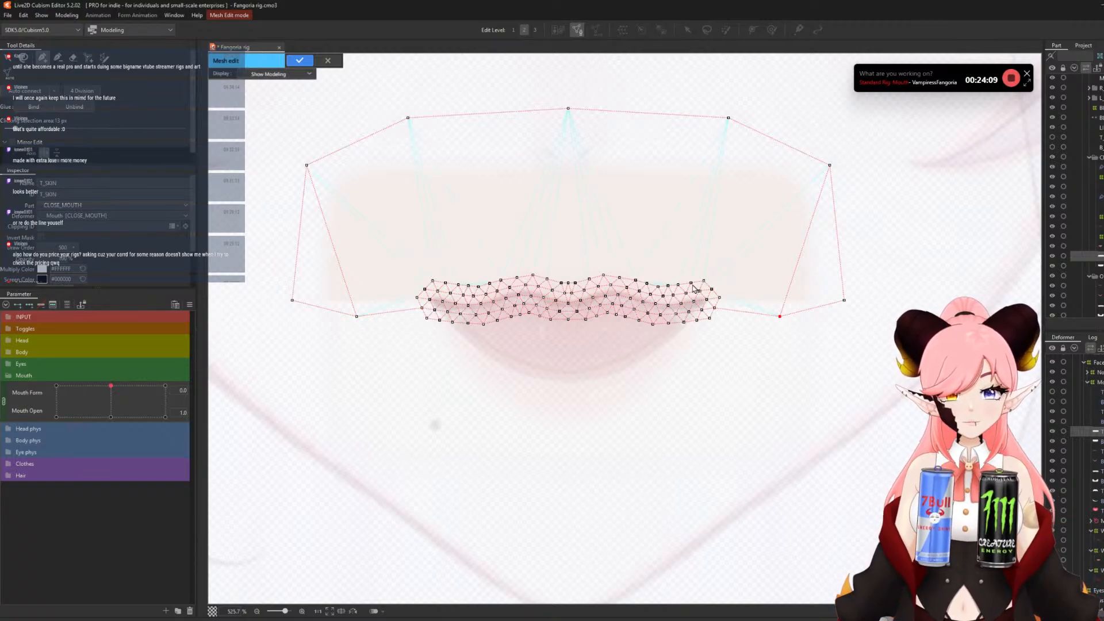
- Connect the lip strip's right-end vertices to the boundary's lower-right inner corner and its upper-right side vertex
click(719, 298)
click(712, 289)
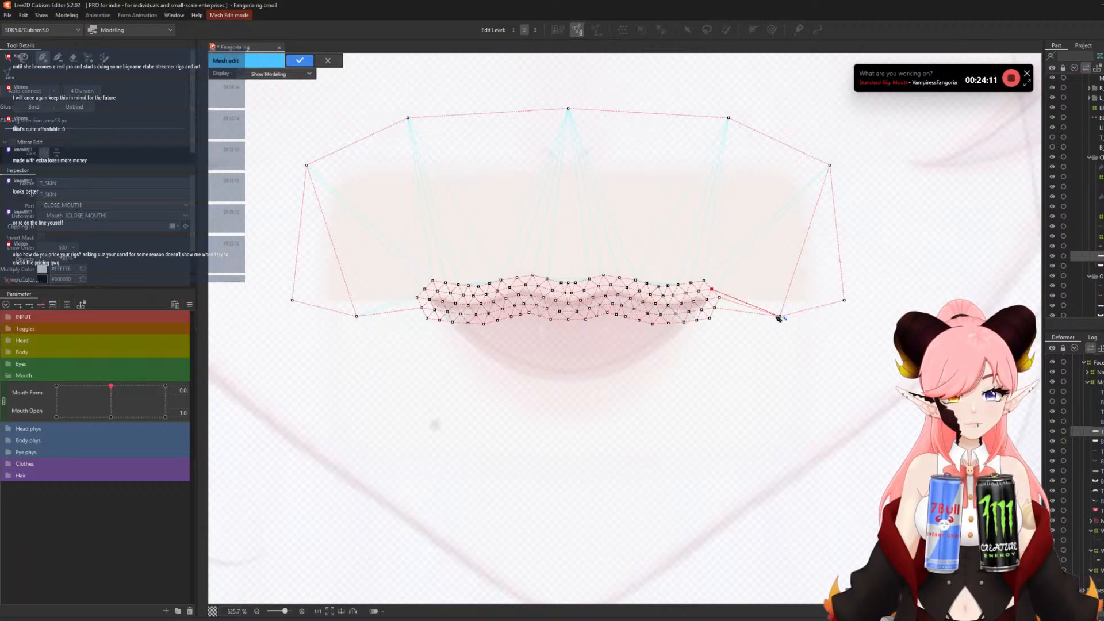
click(830, 165)
click(704, 281)
- Connect the boundary's top vertex right of centre to the upper-edge vertices along the right part of the lip strip
click(728, 118)
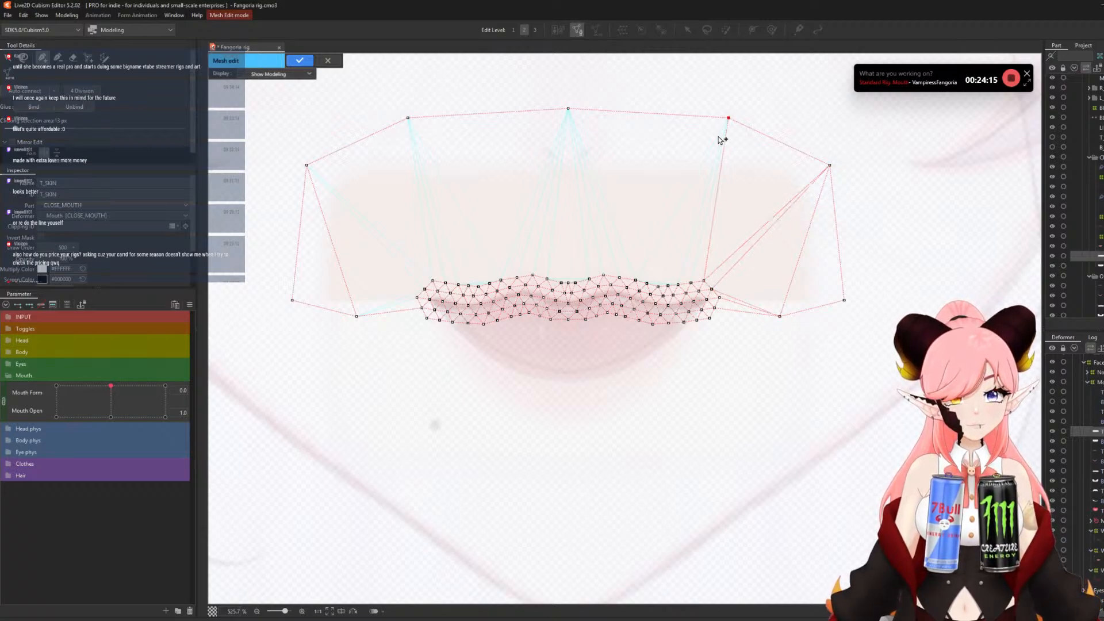
click(679, 285)
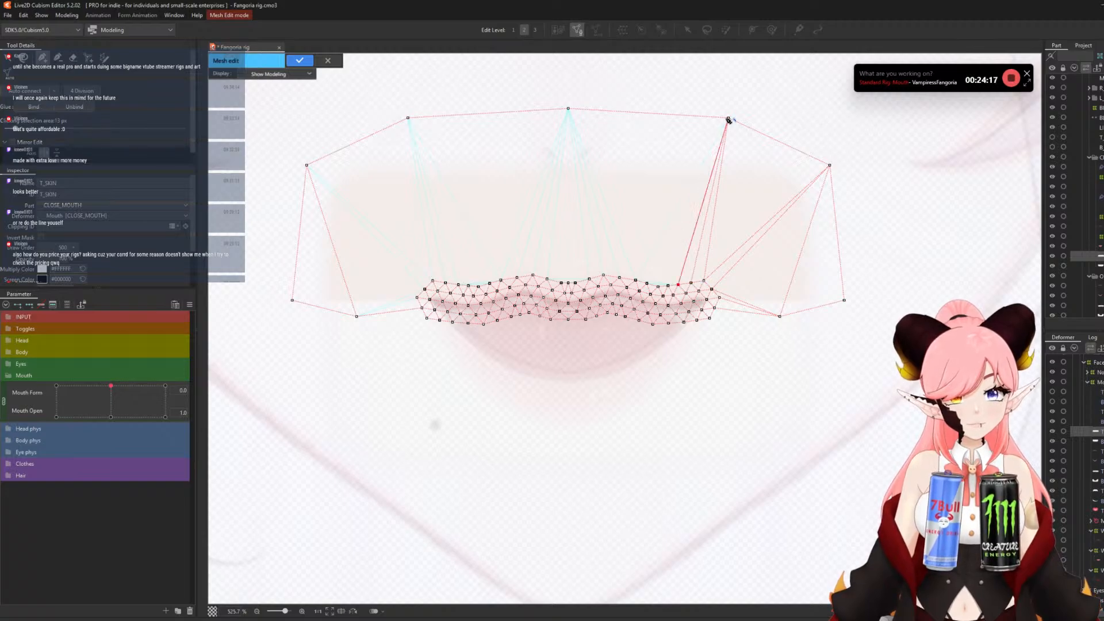
click(729, 119)
click(658, 286)
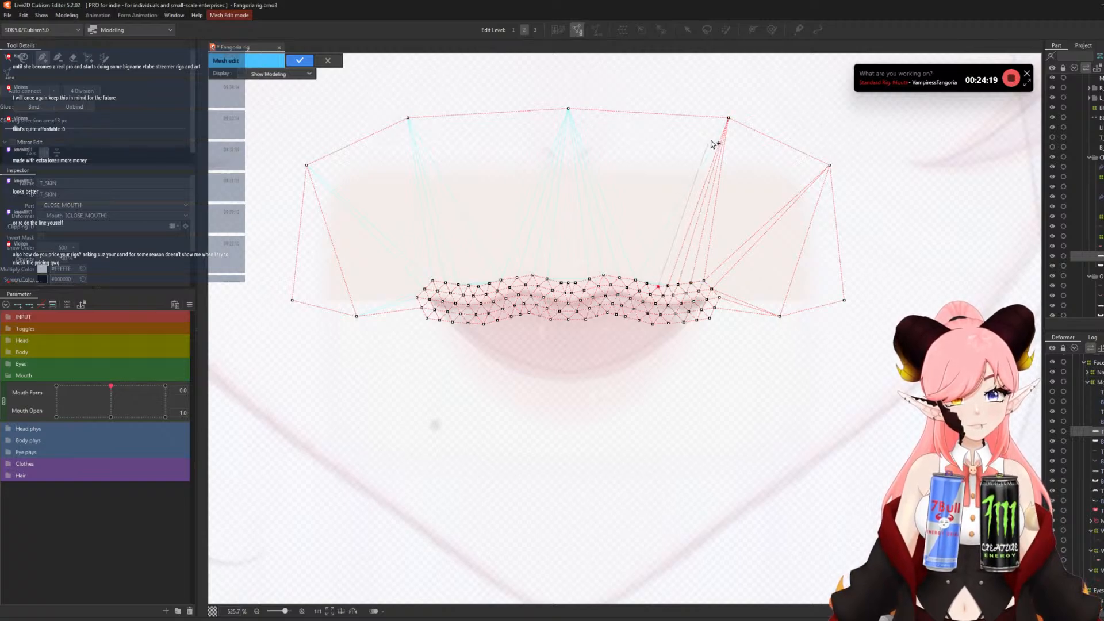
click(728, 119)
click(647, 283)
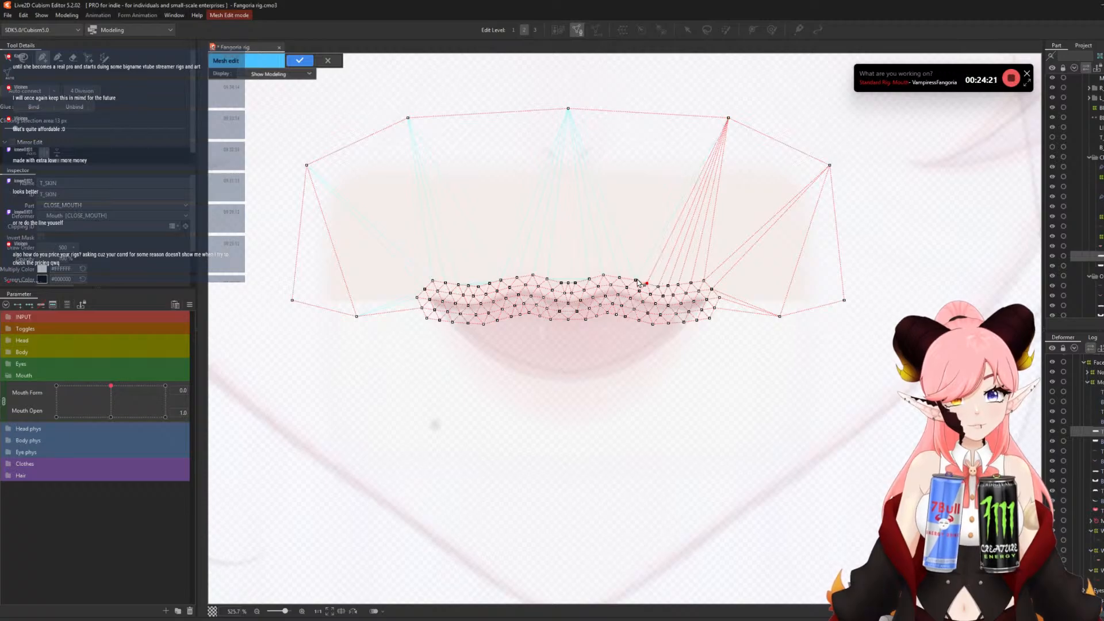
click(729, 119)
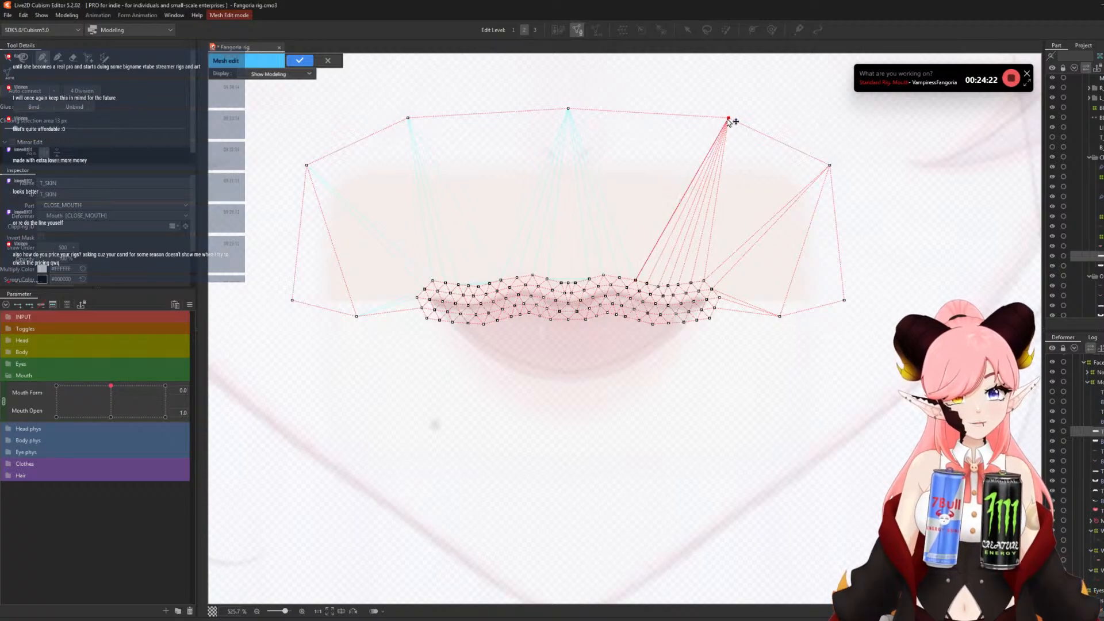
click(636, 282)
- Connect the boundary's top centre vertex to the upper-edge vertices across the middle of the lip strip
click(568, 109)
click(620, 276)
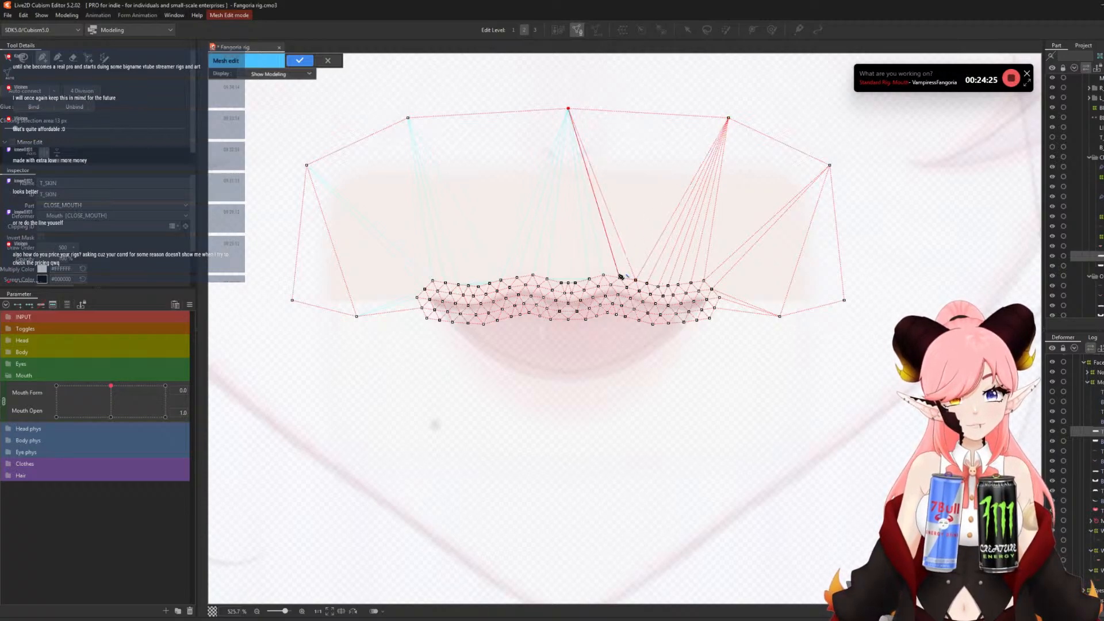
click(620, 277)
click(603, 275)
click(568, 109)
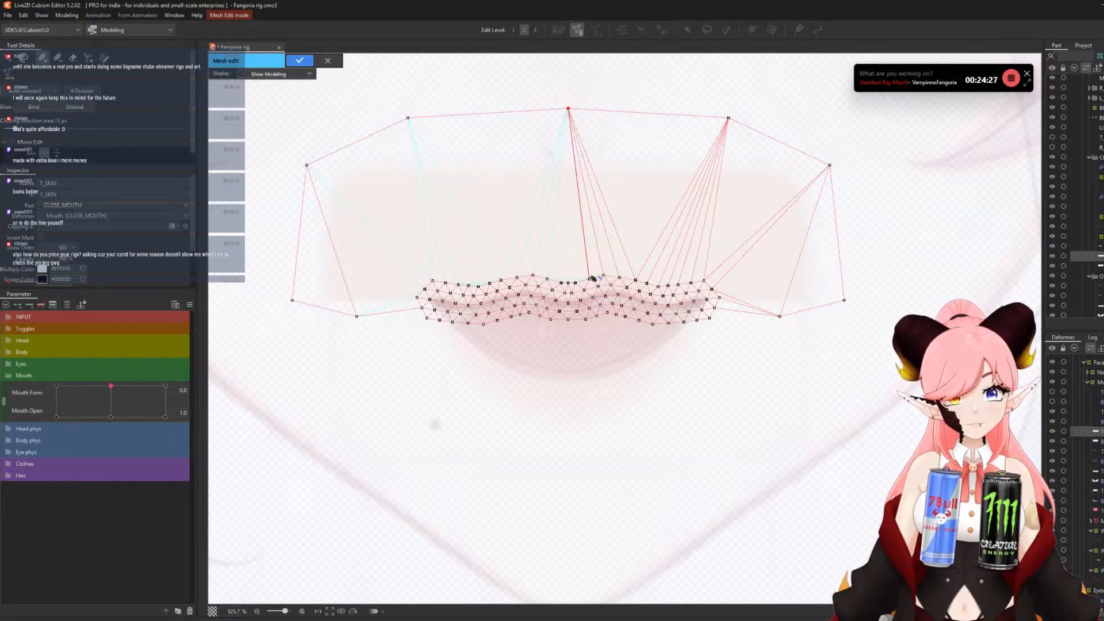
click(590, 278)
click(576, 283)
click(568, 108)
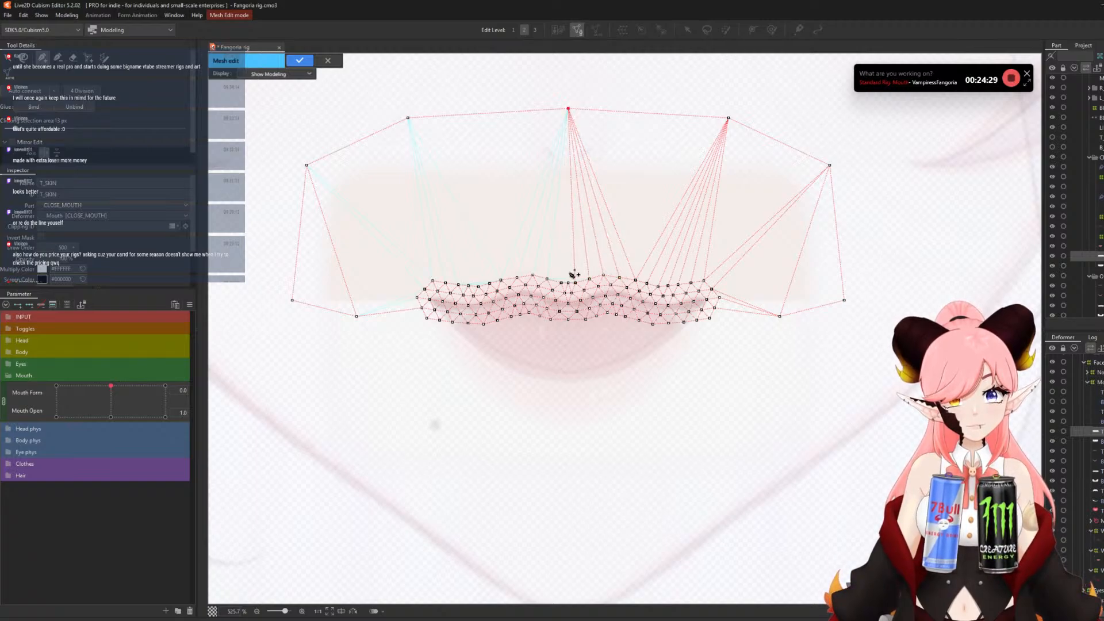
click(568, 282)
click(568, 109)
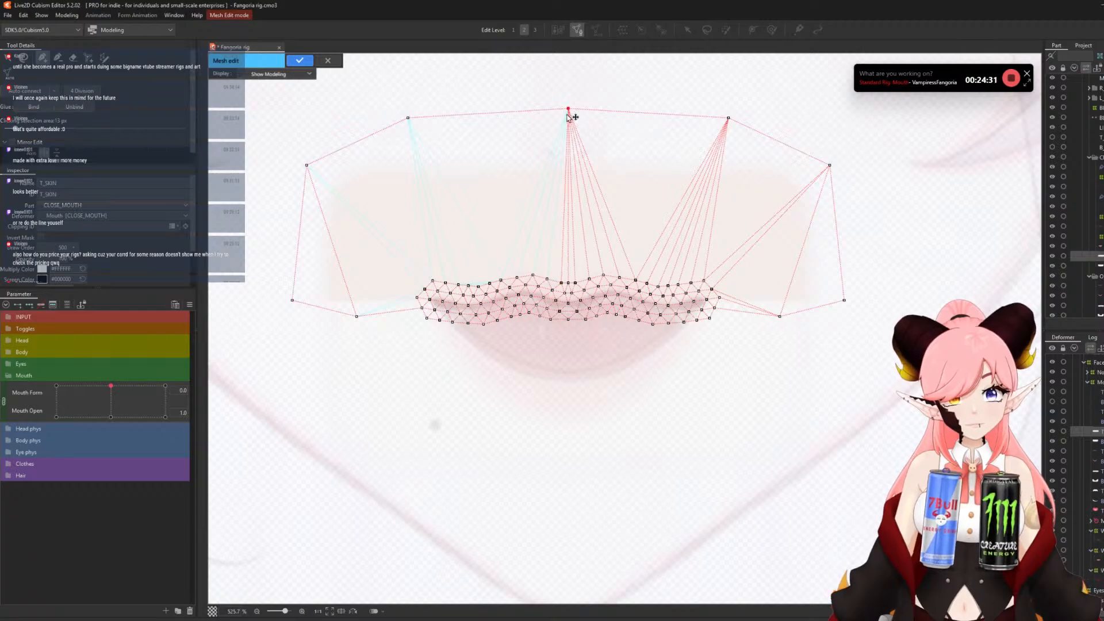
click(533, 275)
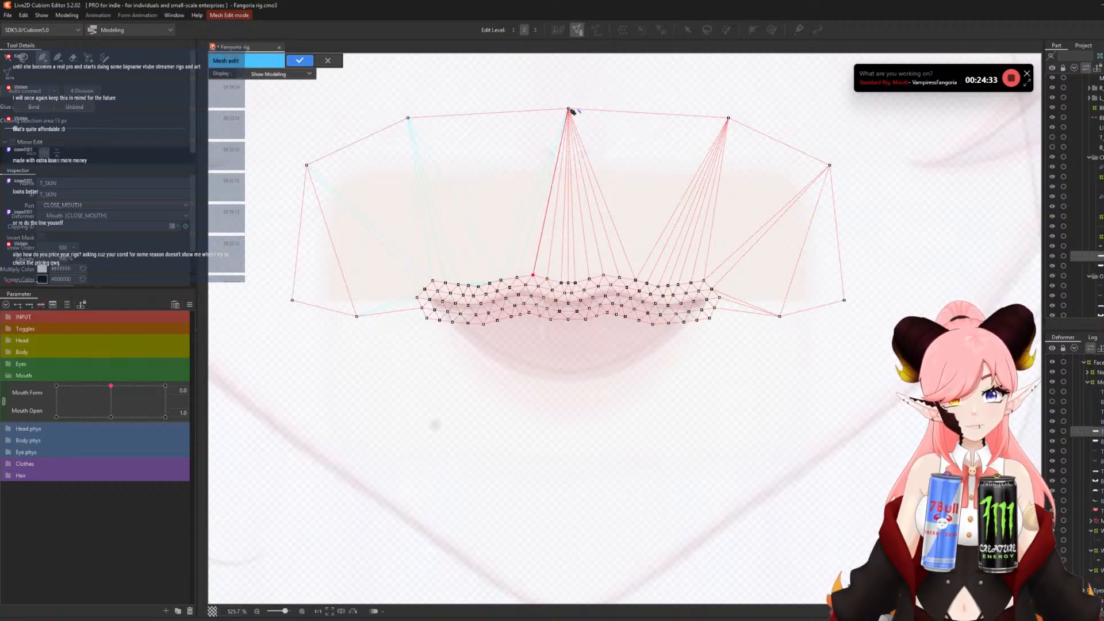
click(568, 109)
click(500, 280)
click(569, 110)
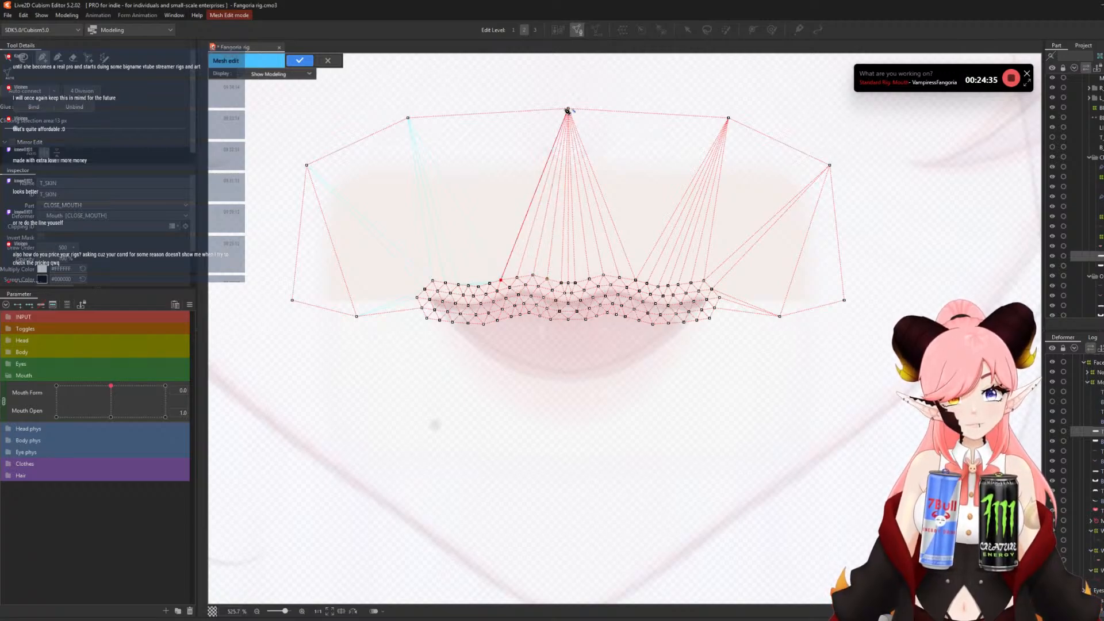
- Connect the boundary's top vertex left of centre to the upper-edge vertices along the left part of the lip strip
click(408, 118)
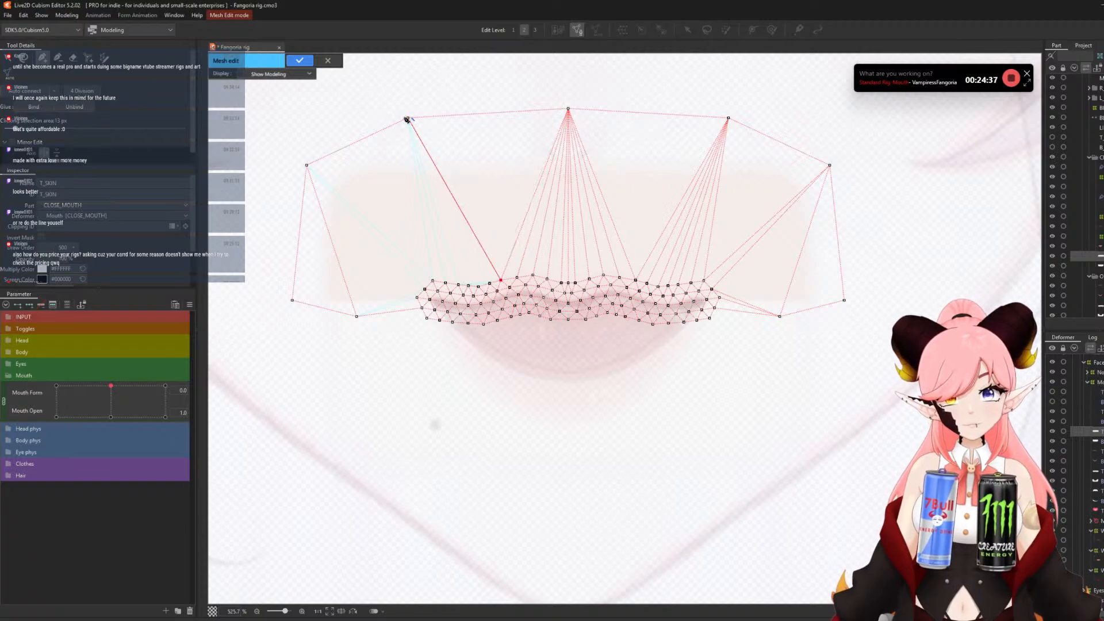
click(478, 286)
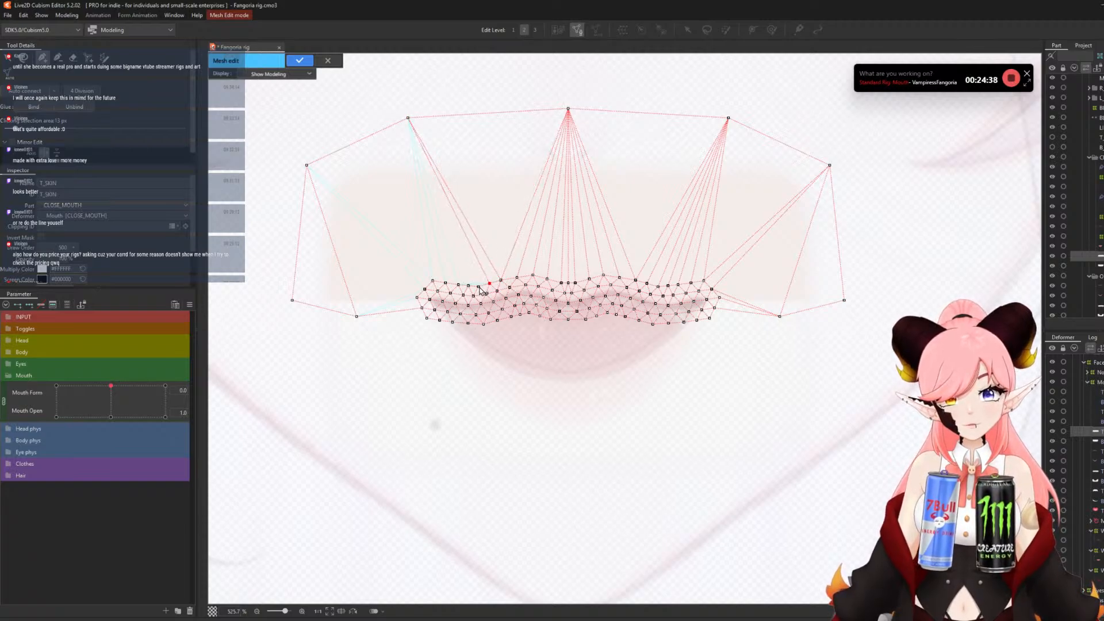
click(408, 118)
click(468, 286)
click(458, 284)
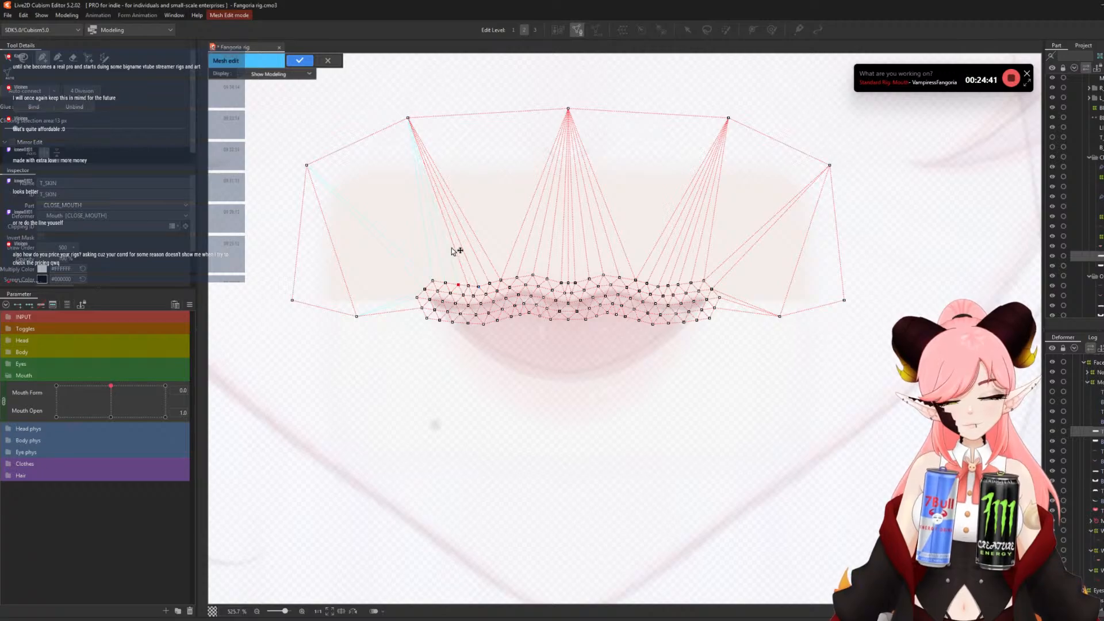
click(407, 118)
click(445, 282)
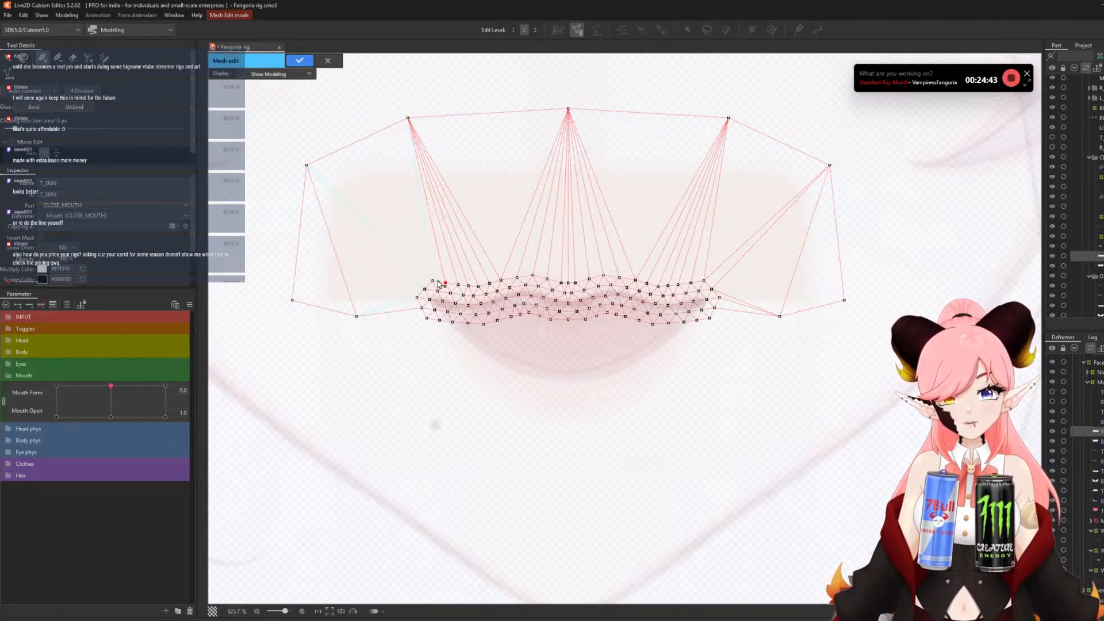
click(407, 117)
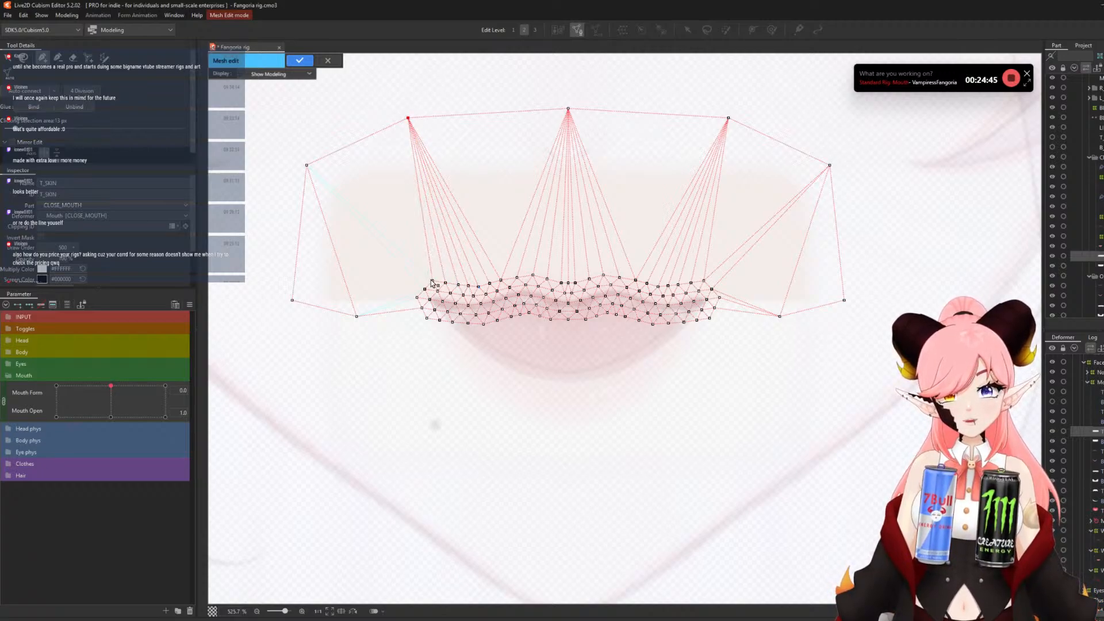
click(432, 281)
- Connect the lip strip's left end to the left side vertex and lower-left inner corner, and apply the T_SKIN mesh edit
click(306, 166)
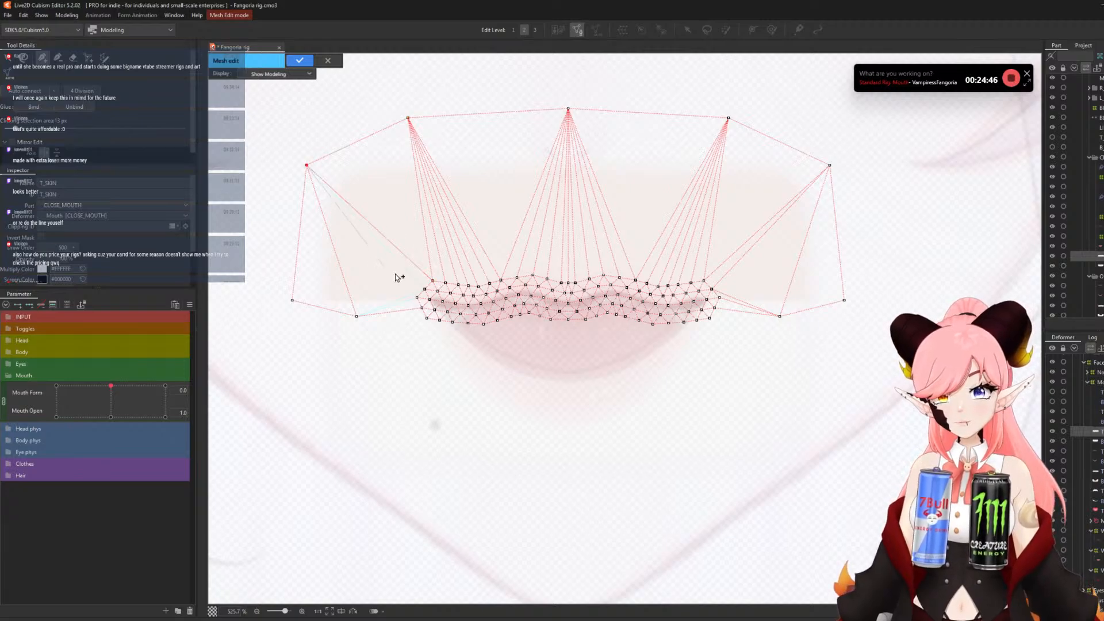
click(426, 290)
click(356, 317)
click(417, 298)
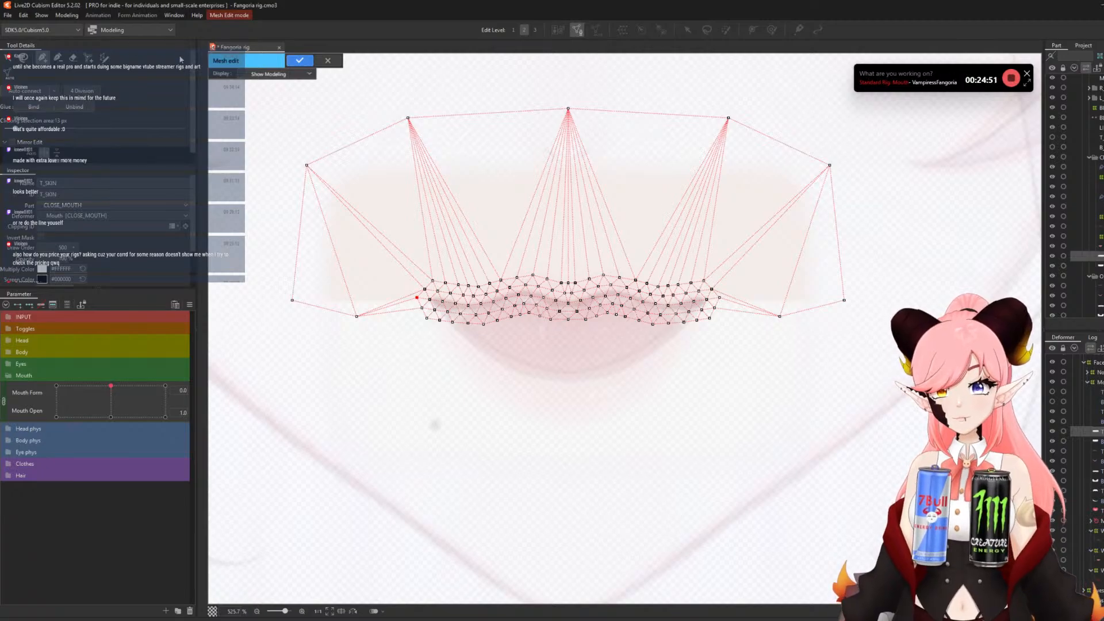
click(299, 61)
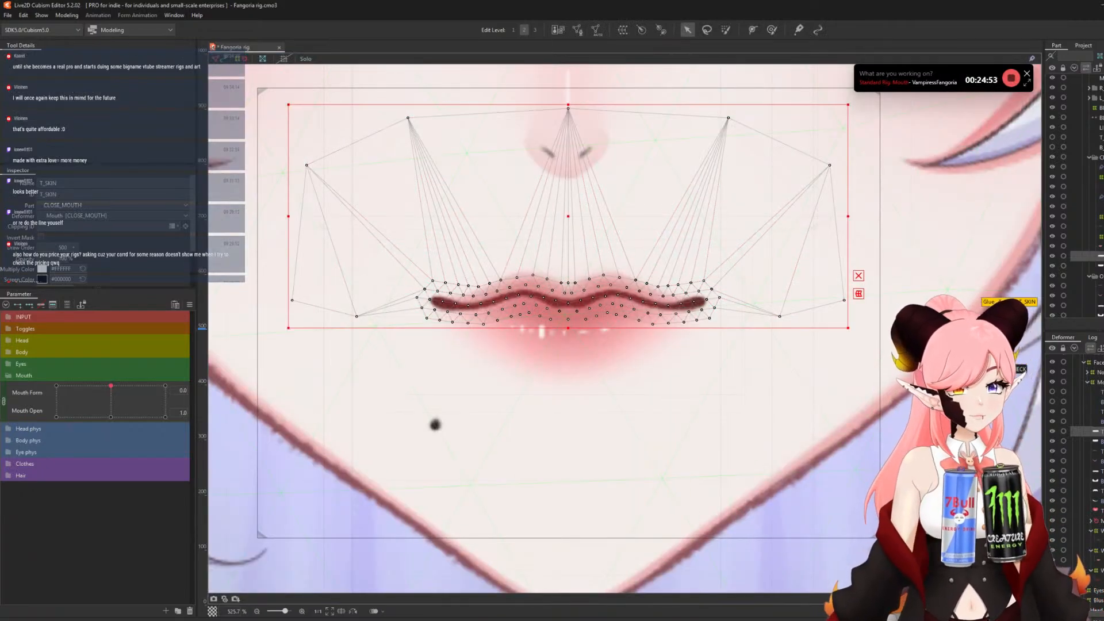
- Edit the T_LINE and T_SKIN meshes together, select all the shared lip strip vertices, bind them with Glue, and apply
ctrl+click(1099, 412)
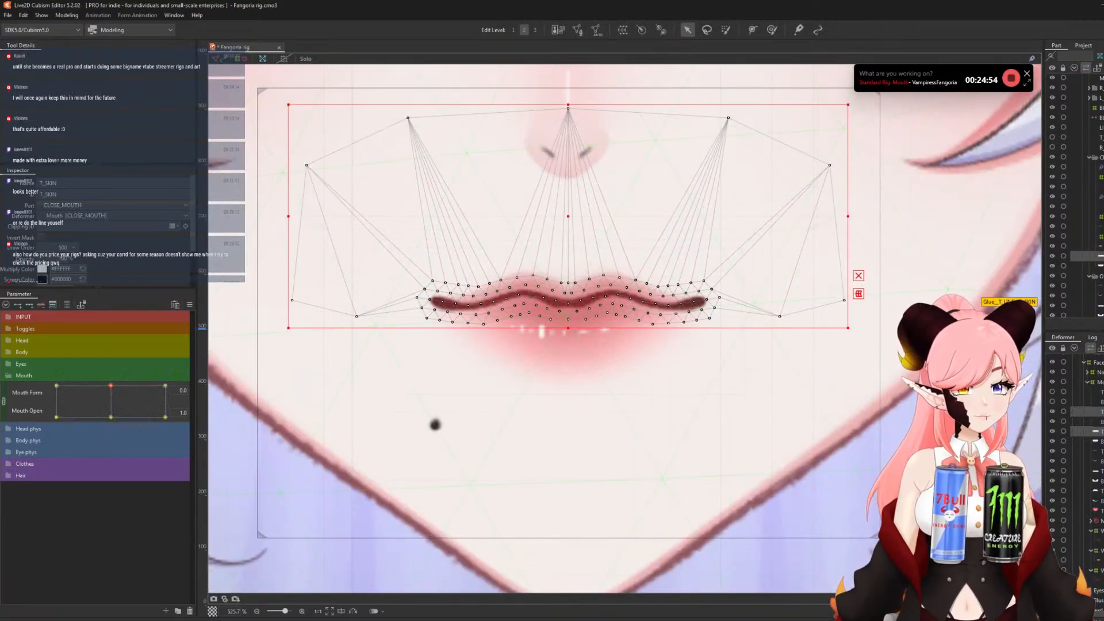
click(577, 30)
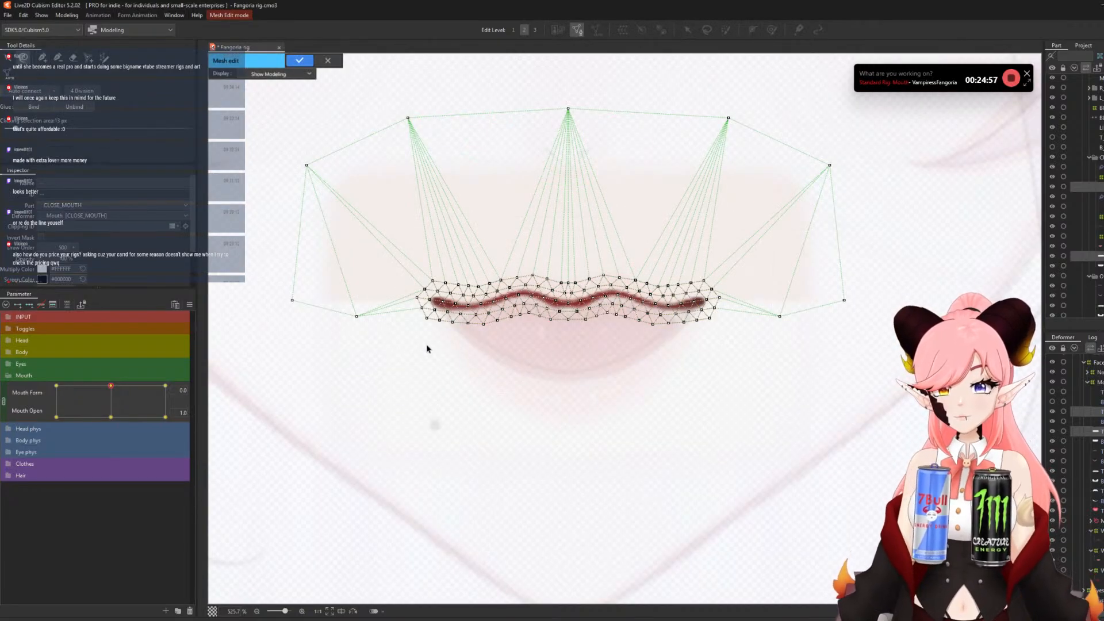
mouse_move(426, 345)
mouse_down()
mouse_move(412, 314)
mouse_move(421, 266)
mouse_move(611, 254)
mouse_move(718, 281)
mouse_move(735, 302)
mouse_move(688, 355)
mouse_move(366, 357)
mouse_up()
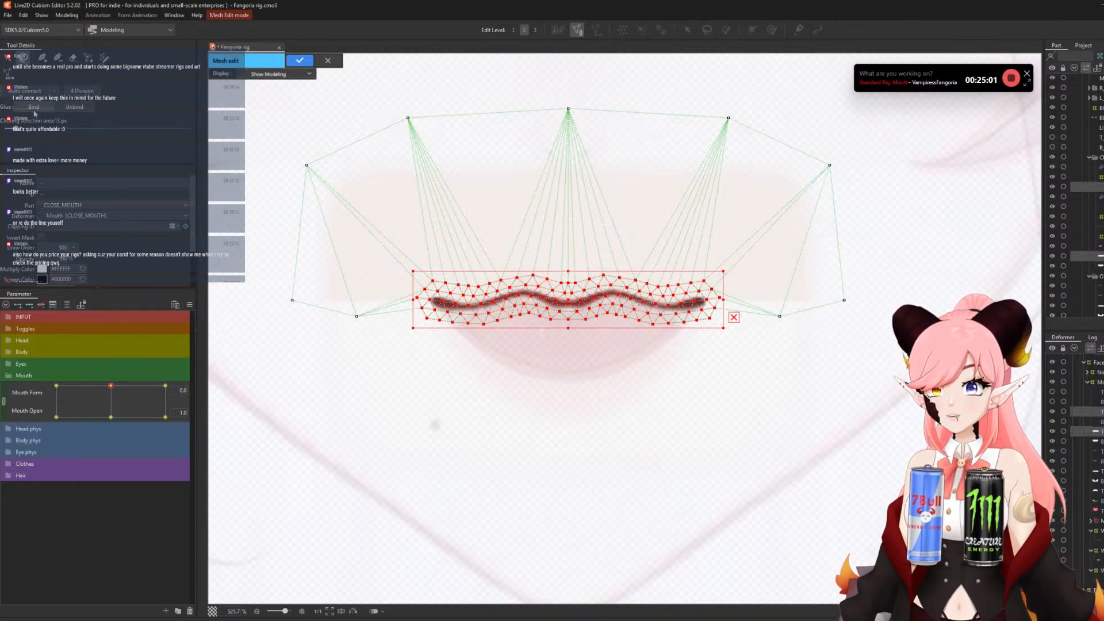
click(300, 60)
- Paint the T_LINE and T_SKIN glue weights toward T_LINE along the whole lip strip
click(798, 30)
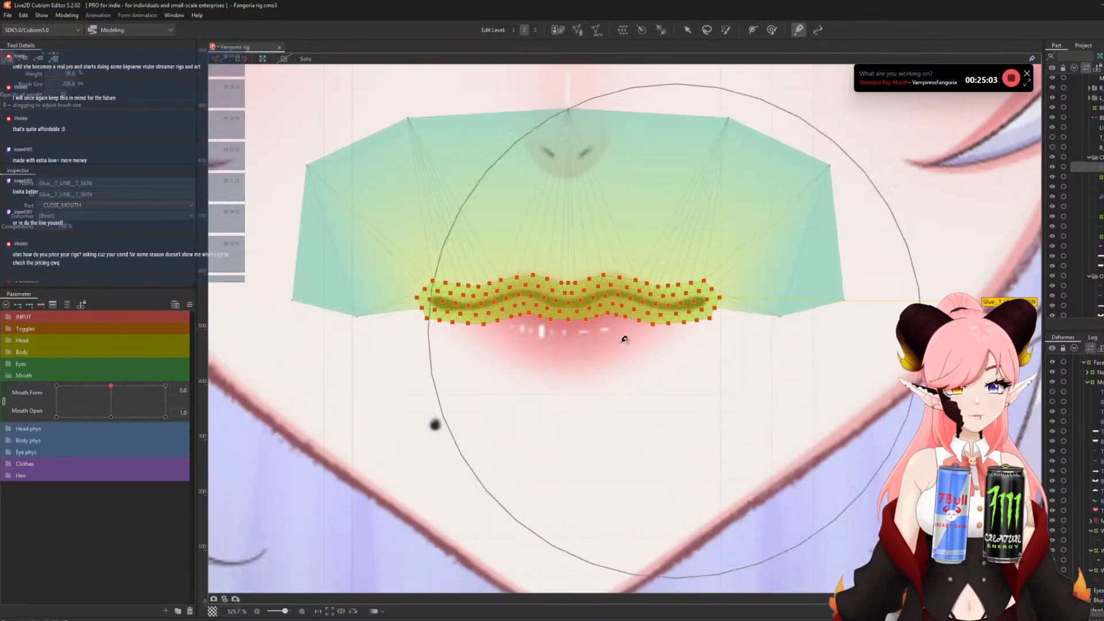
mouse_move(625, 338)
mouse_down()
mouse_move(673, 332)
mouse_move(296, 302)
mouse_move(465, 291)
mouse_move(655, 303)
mouse_up()
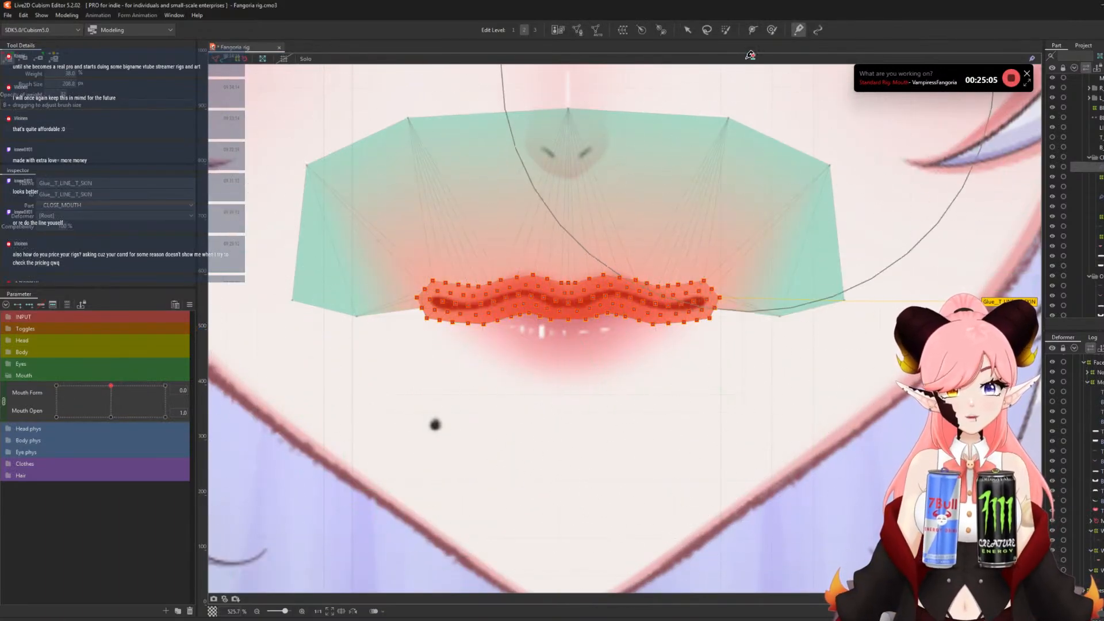
click(691, 31)
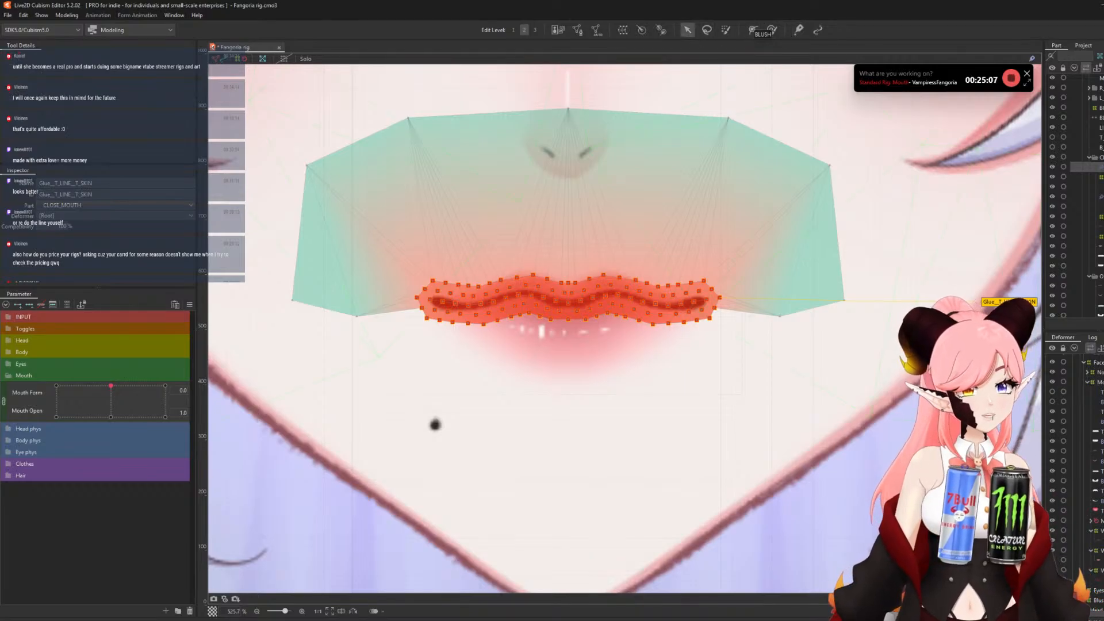
- Raise the centre and both inner deform path points of T_LINE into a lifted upper lip for Mouth Form 0, Mouth Open 1
click(1096, 186)
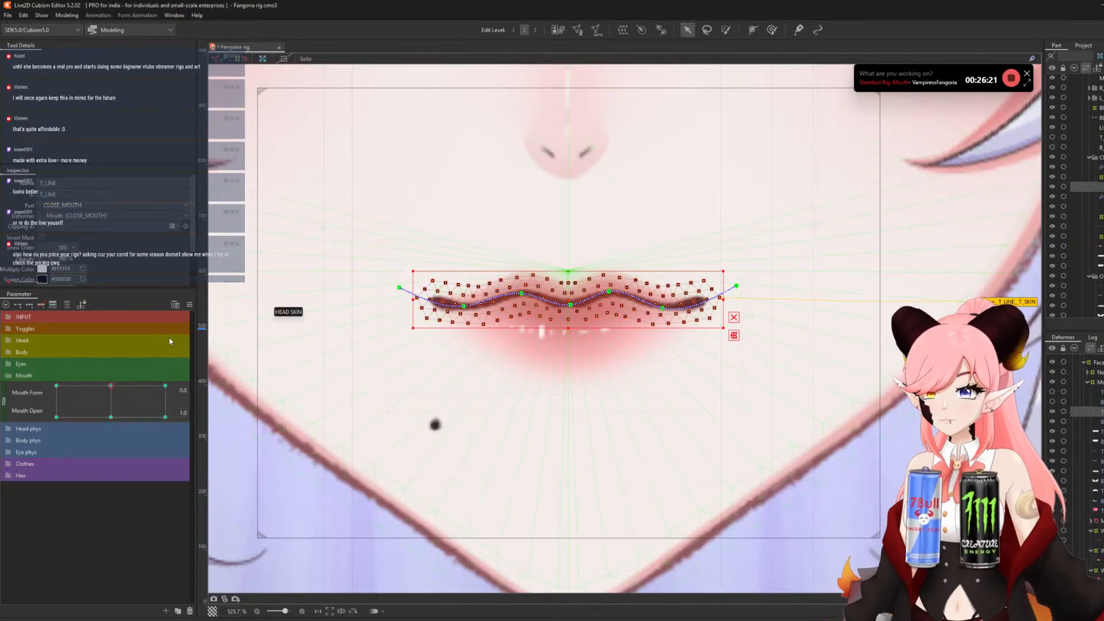
scroll(568, 297, down, 5)
scroll(586, 308, up, 5)
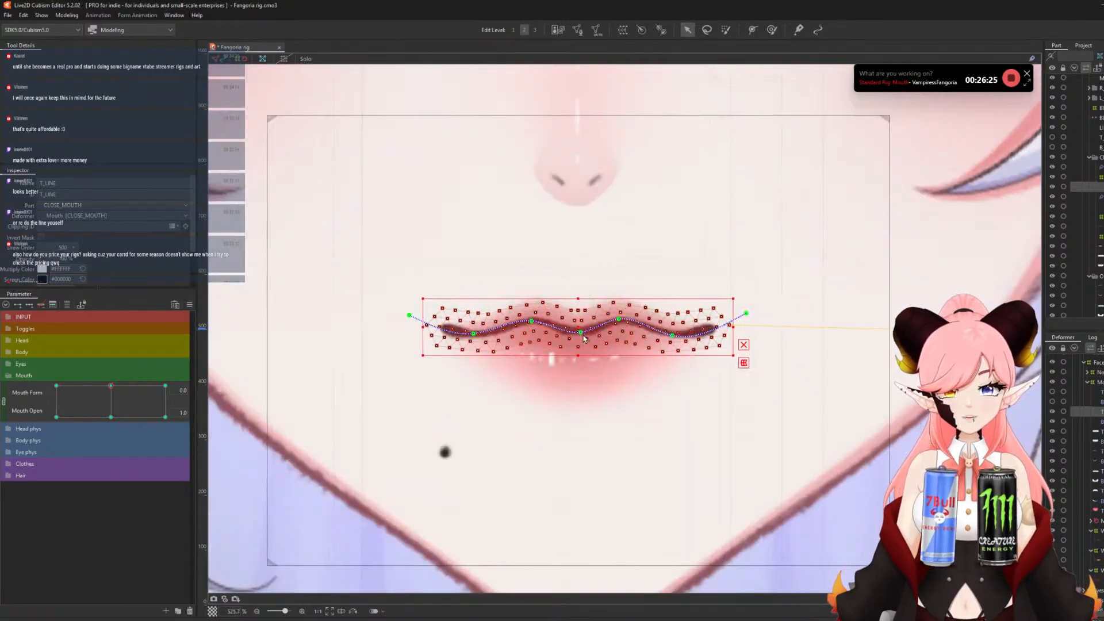
drag(584, 338, 525, 296)
click(744, 346)
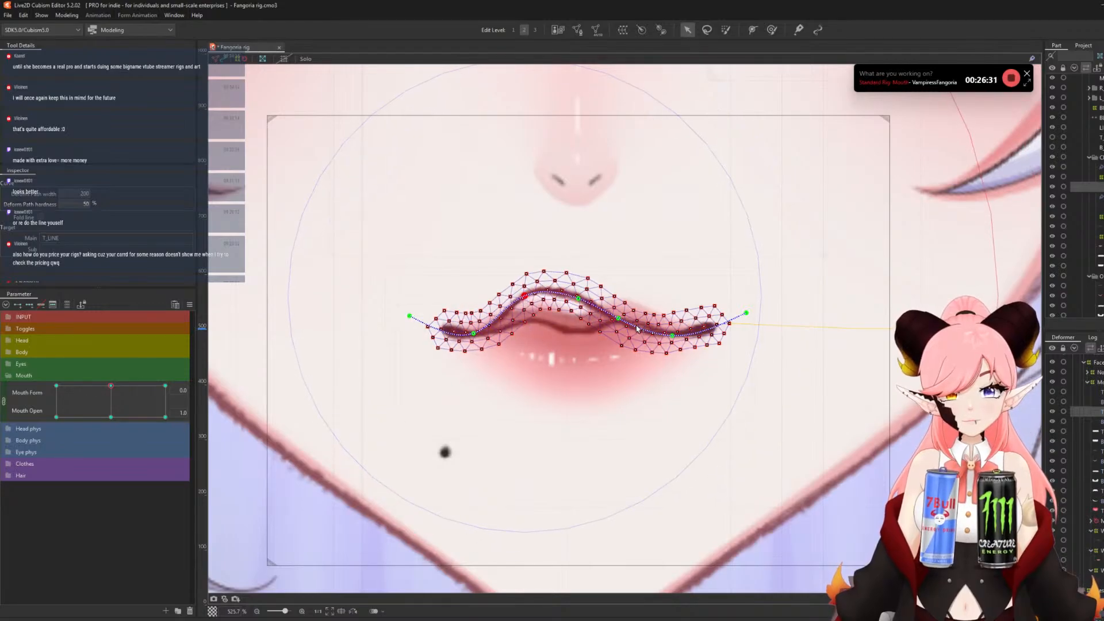
drag(618, 319, 621, 293)
click(578, 296)
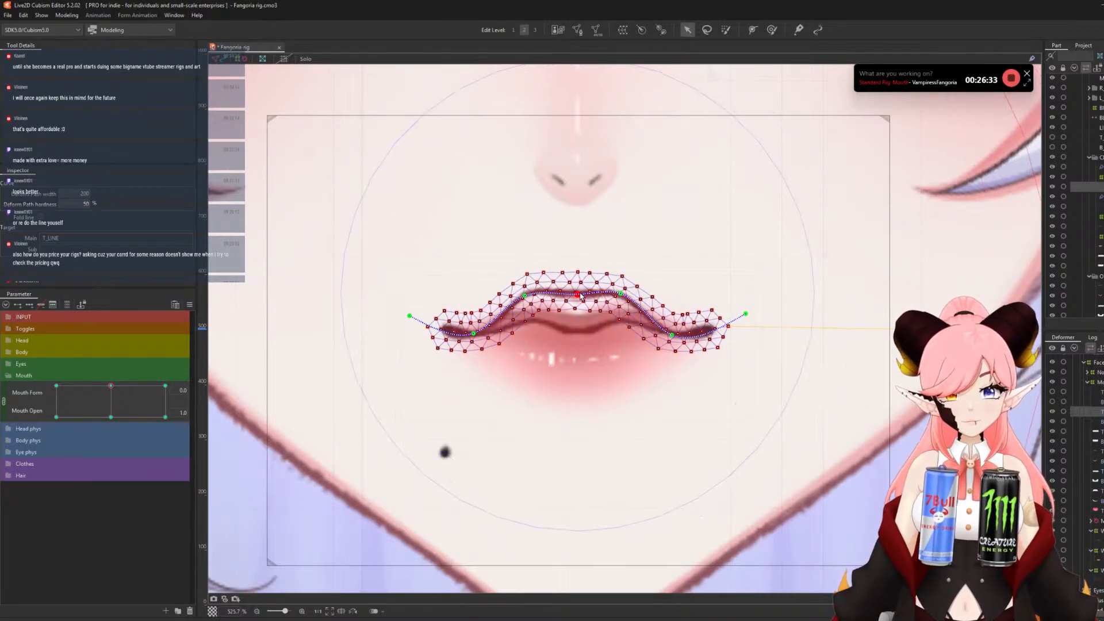
- Pull both ends of the T_LINE path inward and down, and fine-tune the inner points into a smooth arch
drag(409, 316, 488, 318)
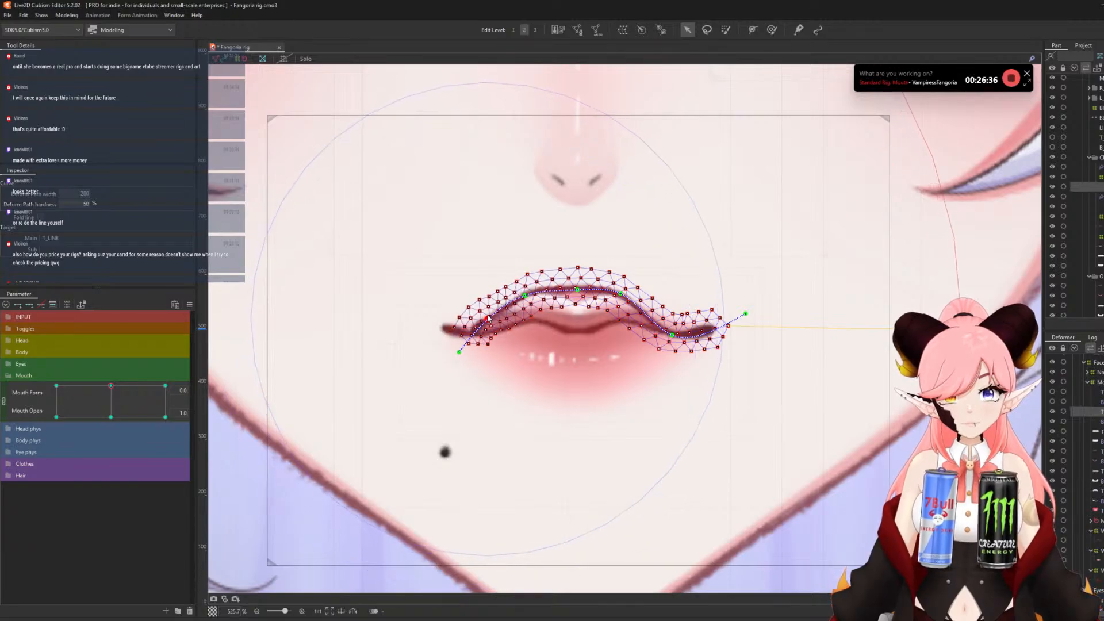
drag(671, 334, 654, 318)
drag(745, 314, 687, 358)
click(655, 320)
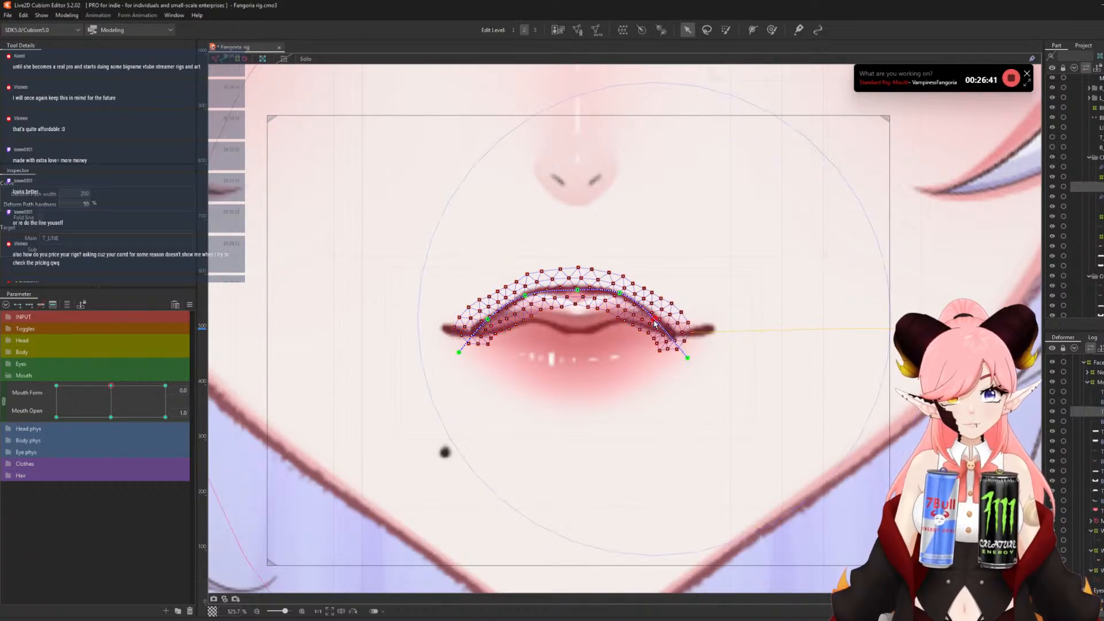
click(619, 293)
scroll(610, 294, up, 2)
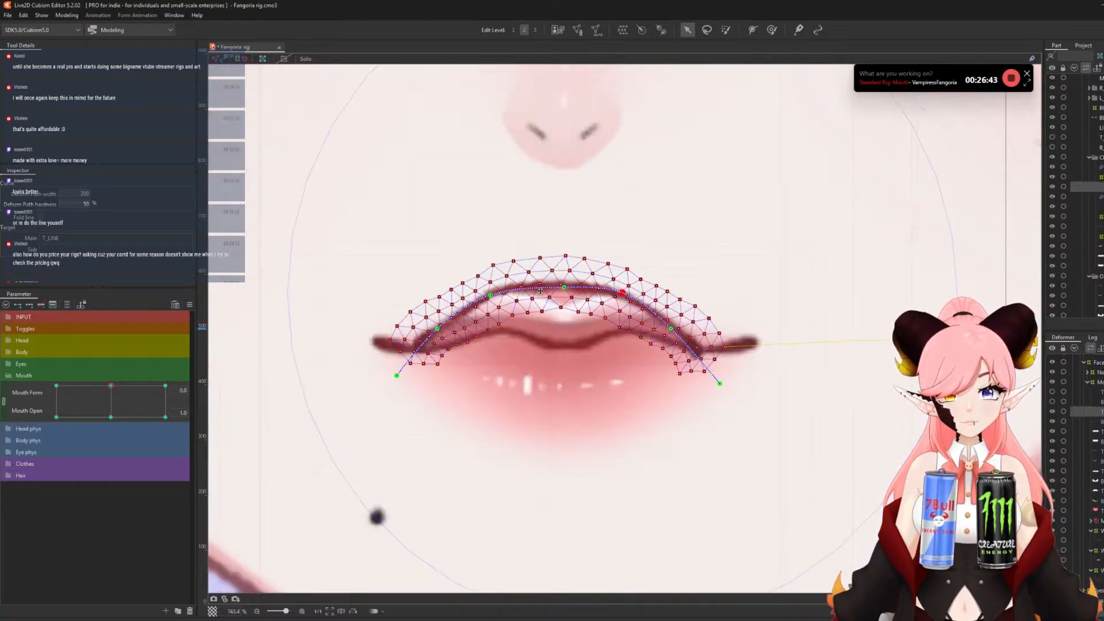
drag(491, 296, 493, 297)
drag(565, 288, 560, 287)
- Smooth the T_LINE arch with the deform brush along its left side, right side and both corners
click(772, 29)
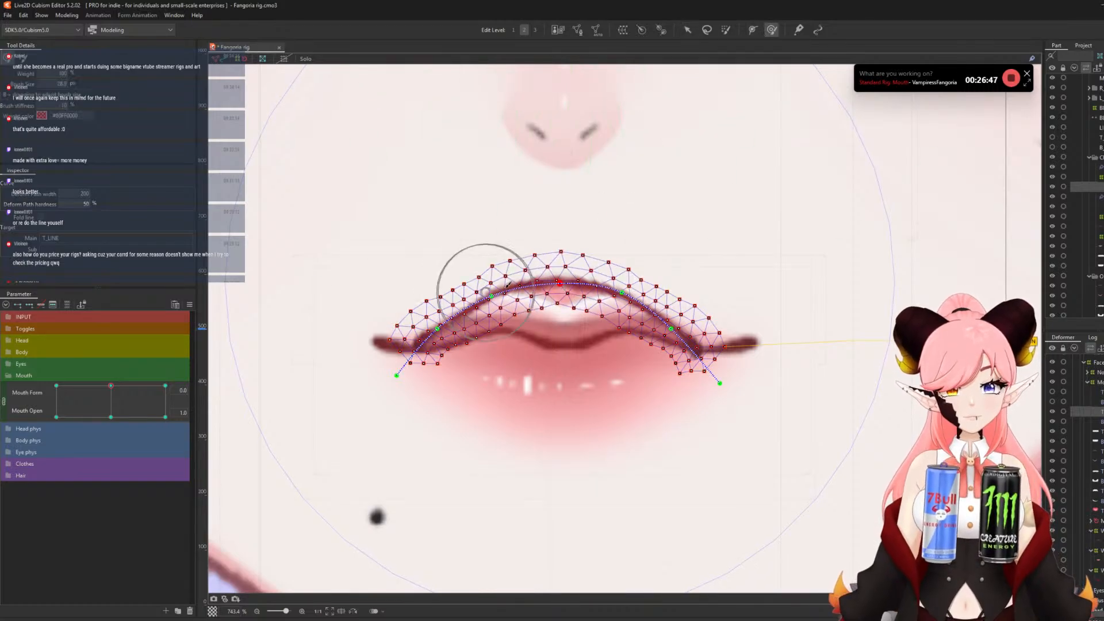
scroll(462, 310, up, 1)
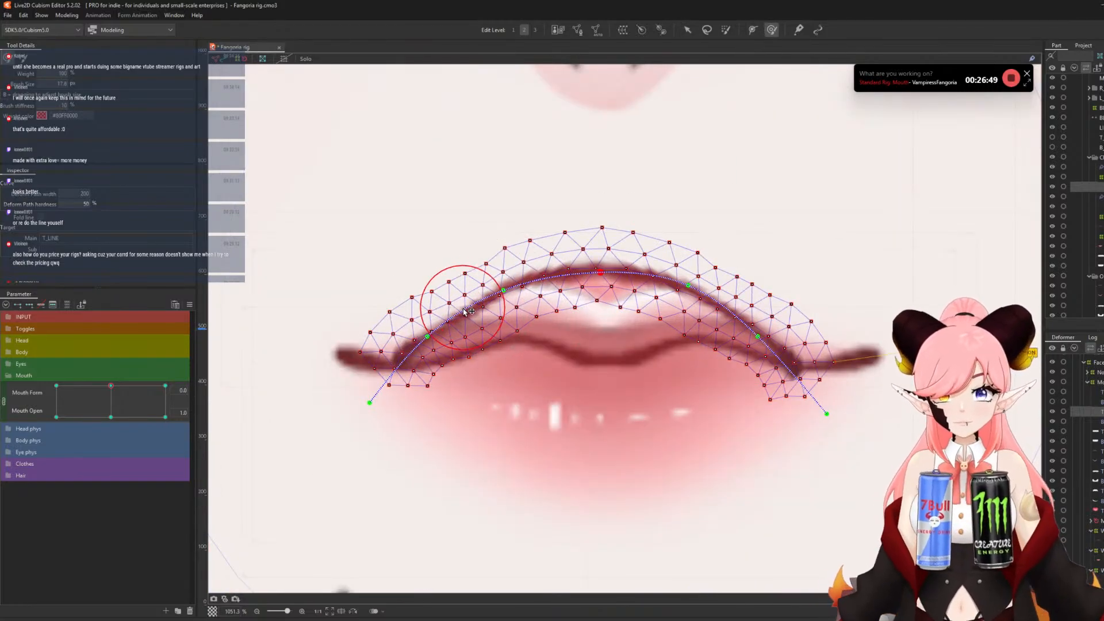
mouse_move(463, 309)
mouse_down()
mouse_move(453, 319)
mouse_move(462, 326)
mouse_up()
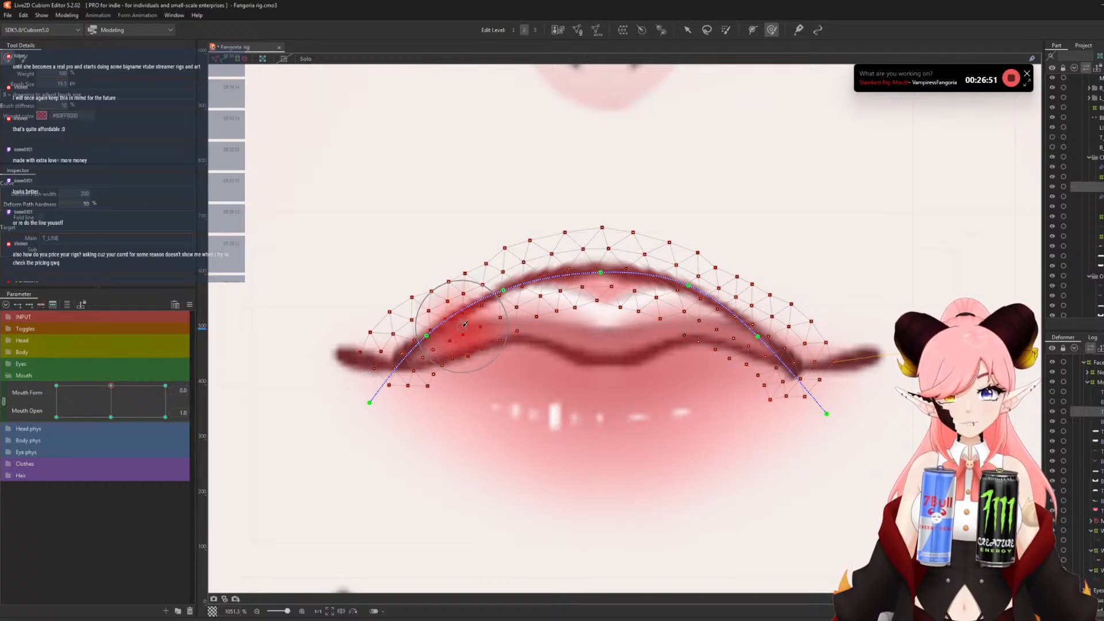
drag(693, 312, 697, 311)
drag(654, 274, 655, 272)
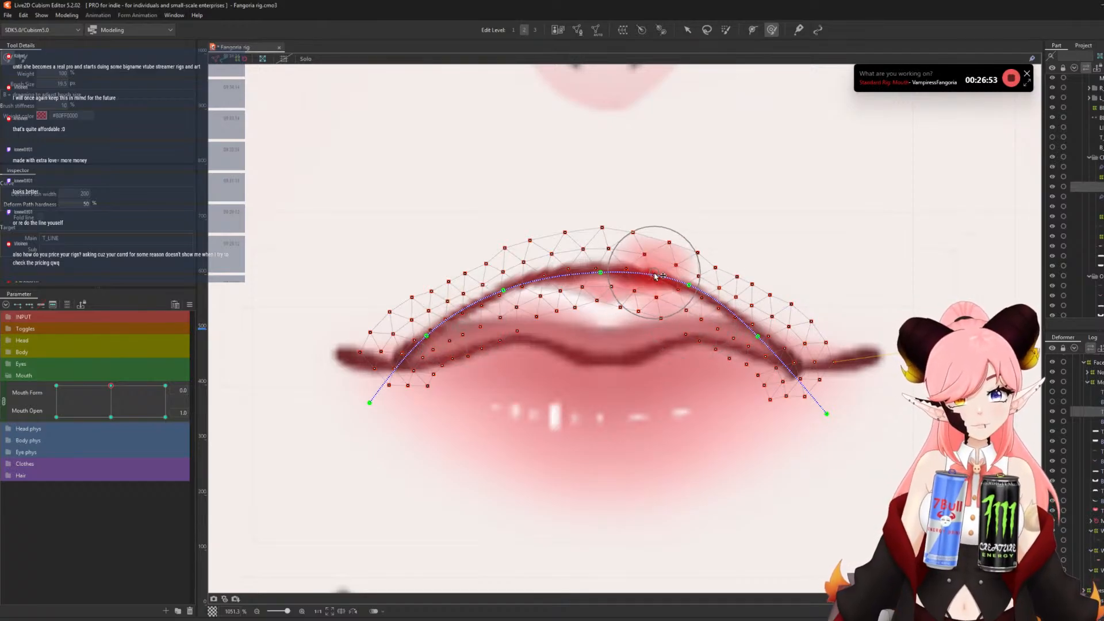
drag(612, 338, 652, 341)
drag(697, 283, 695, 284)
drag(812, 400, 816, 345)
mouse_move(382, 370)
mouse_down()
mouse_move(380, 385)
mouse_move(377, 368)
mouse_up()
drag(536, 351, 500, 352)
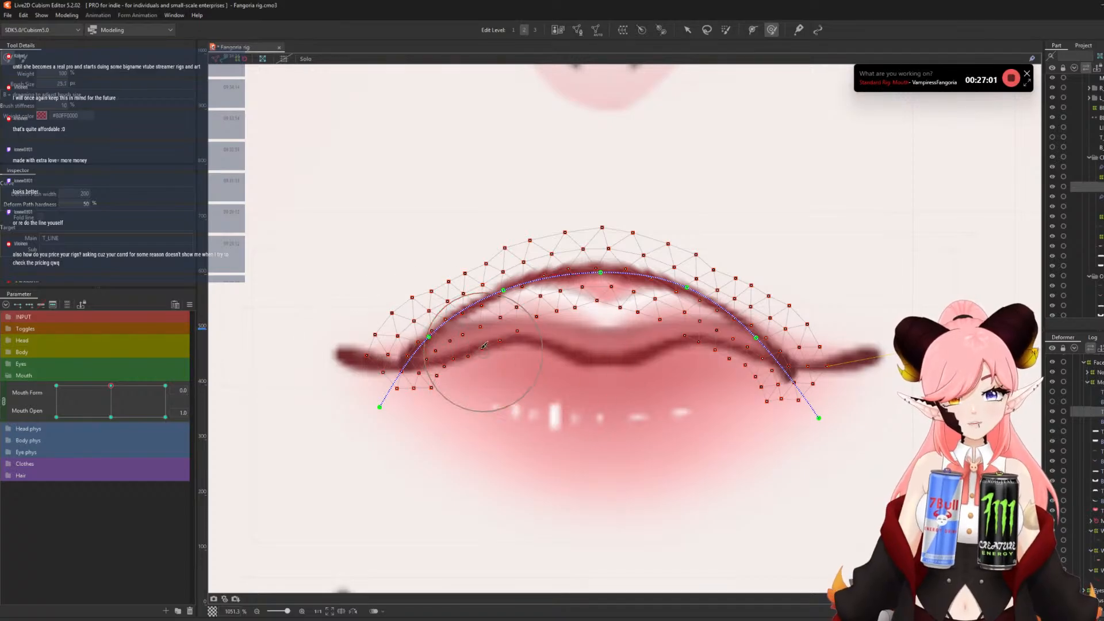
drag(476, 316, 475, 314)
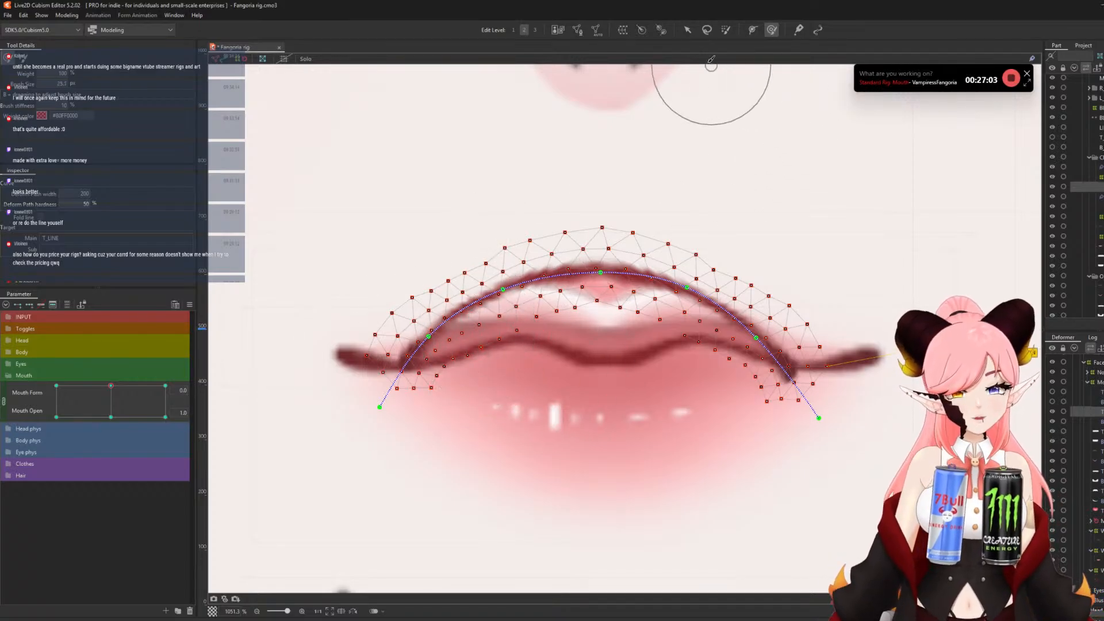
- Lower the centre and left path points of B_LINE and curve its left end up to the upper lip's left corner
click(687, 30)
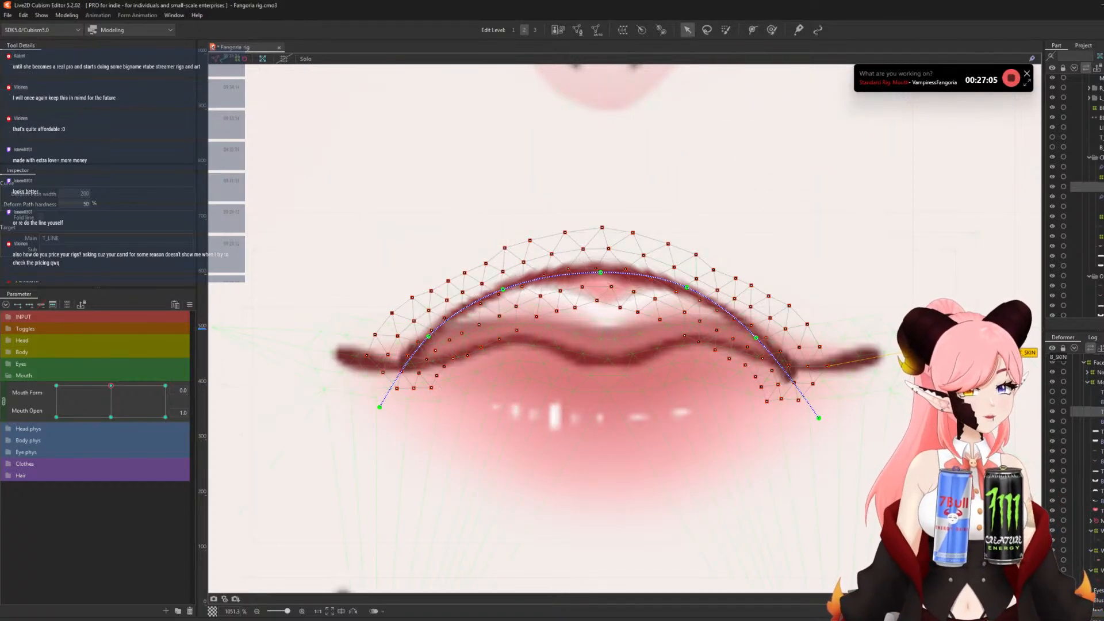
click(1102, 421)
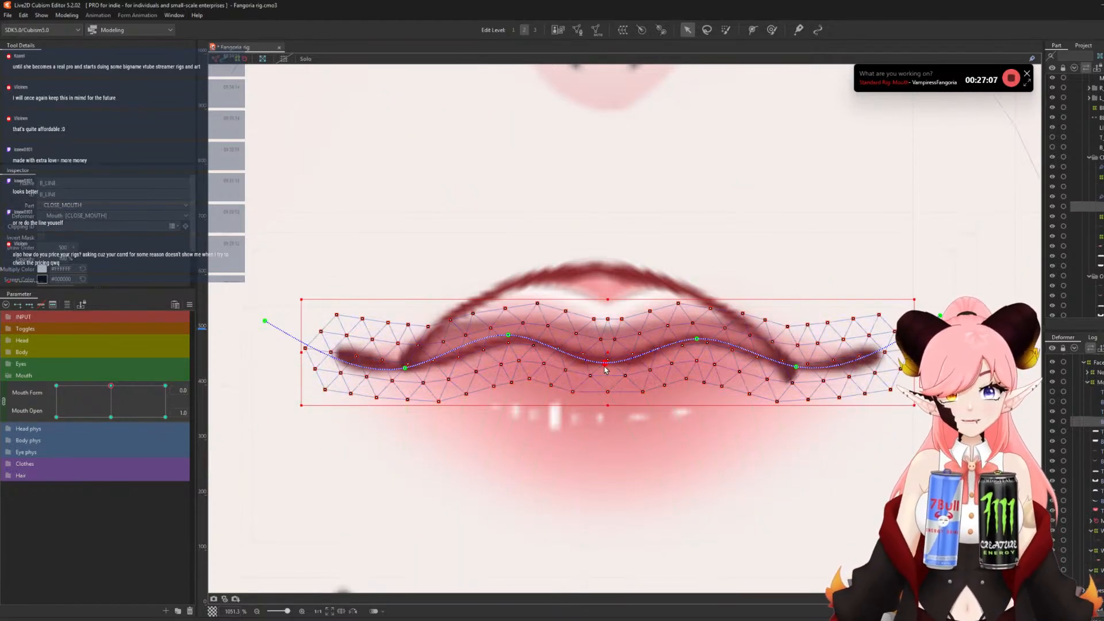
drag(605, 366, 600, 417)
drag(508, 336, 494, 431)
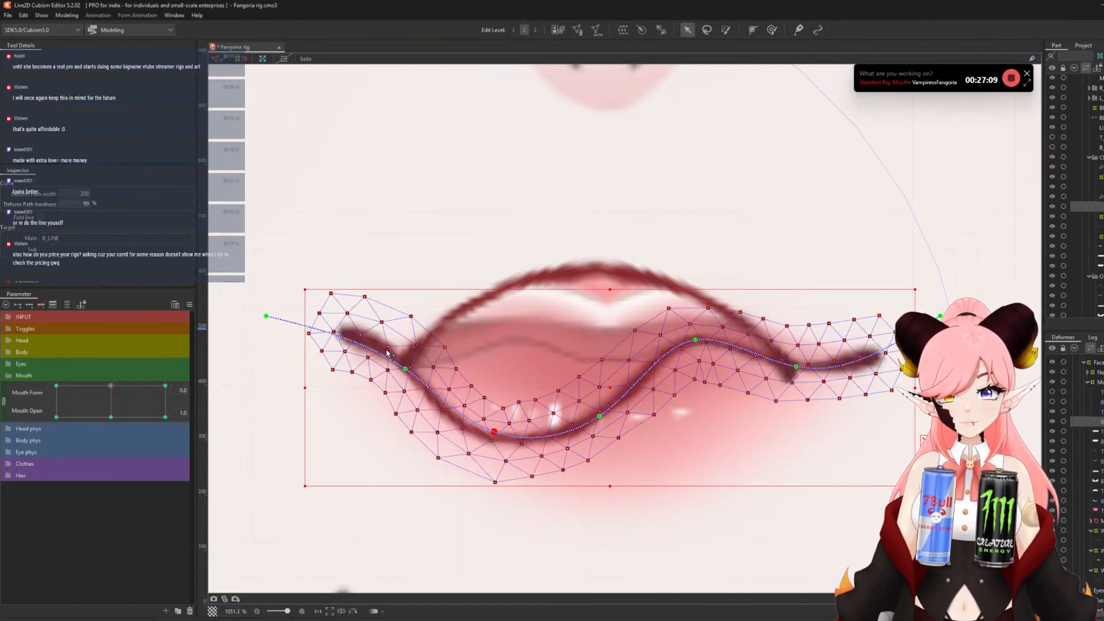
drag(405, 370, 406, 413)
drag(266, 316, 410, 291)
drag(407, 414, 412, 412)
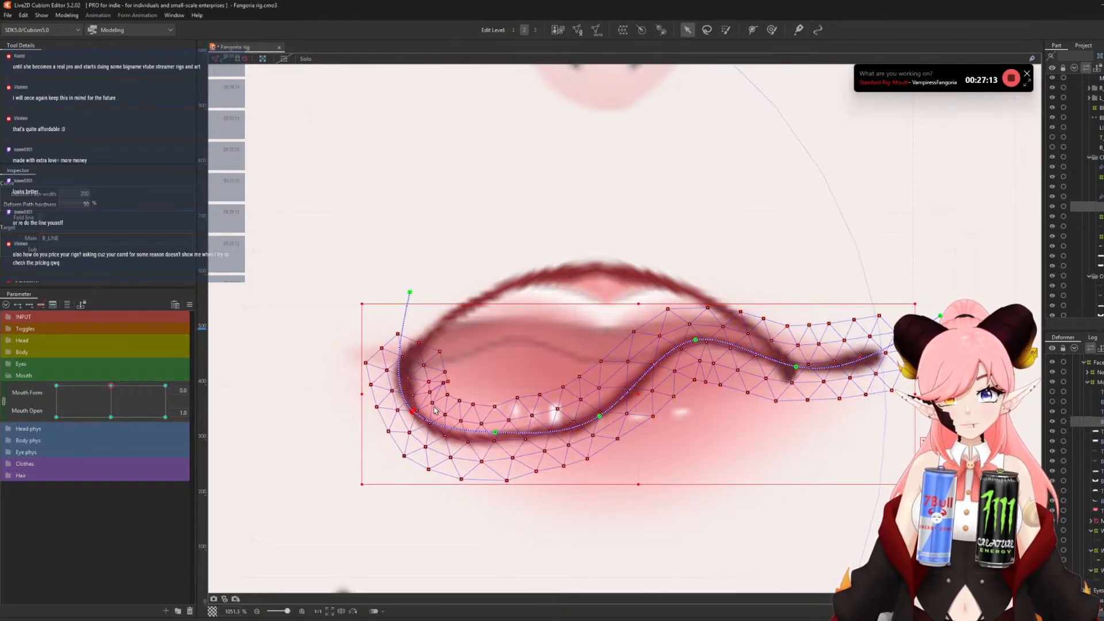
- Lower the centre and right path points of B_LINE and curve its right end up to the upper lip's right corner
drag(694, 340, 708, 437)
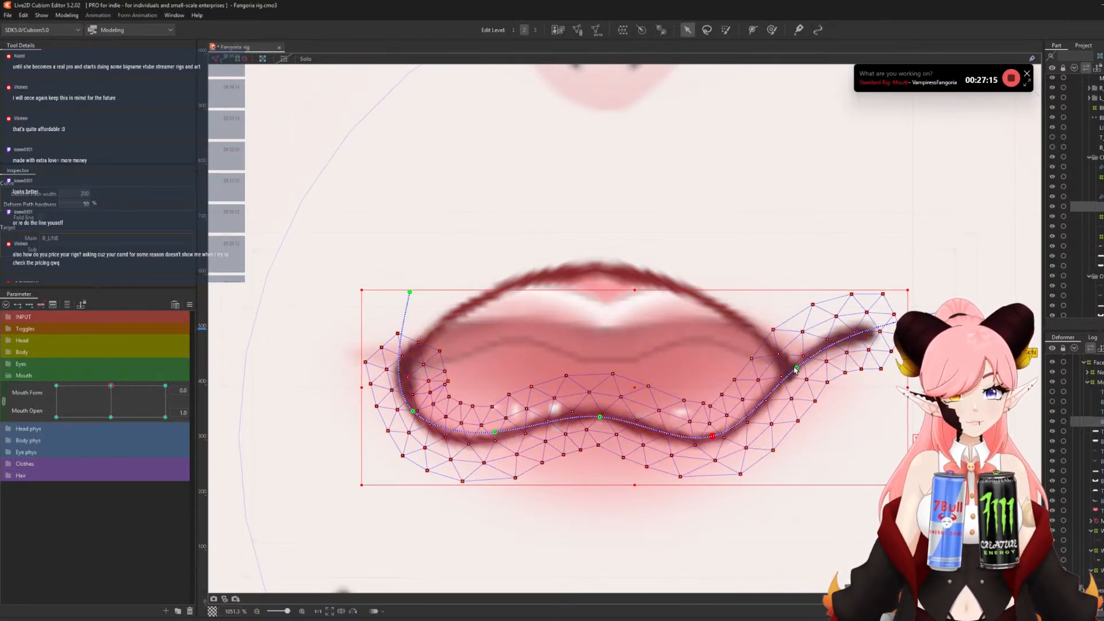
drag(796, 367, 752, 432)
drag(900, 346, 792, 298)
drag(601, 424, 606, 499)
drag(707, 438, 711, 474)
drag(757, 430, 765, 431)
drag(791, 297, 781, 308)
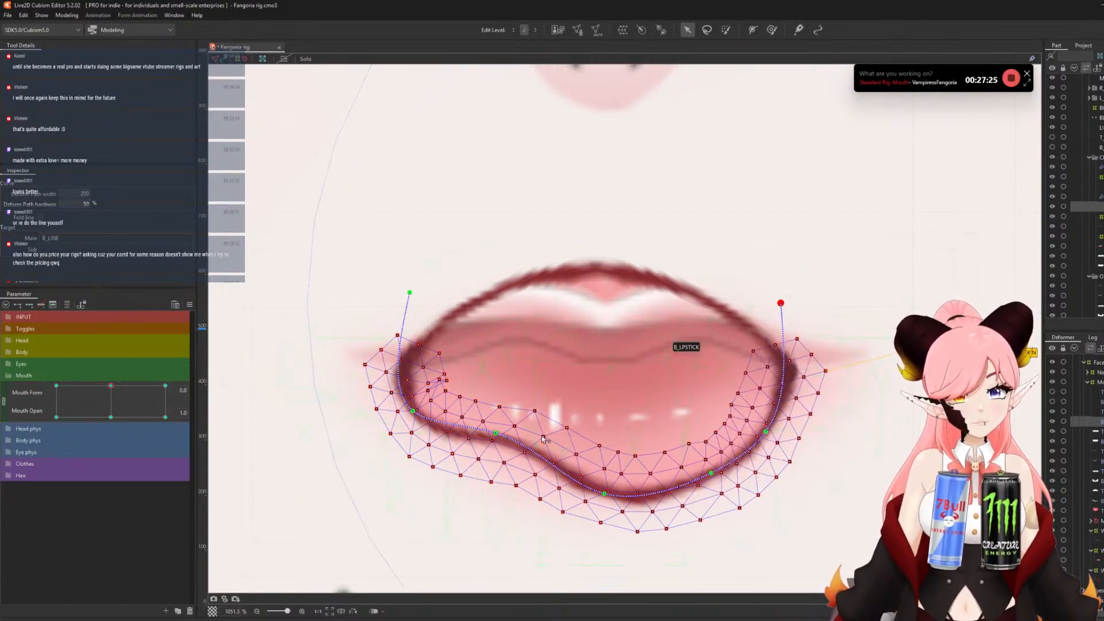
- Lower B_LINE's inner left path point and adjust its left end to match the rounded right side
drag(496, 434, 482, 474)
drag(410, 293, 398, 300)
drag(416, 413, 419, 414)
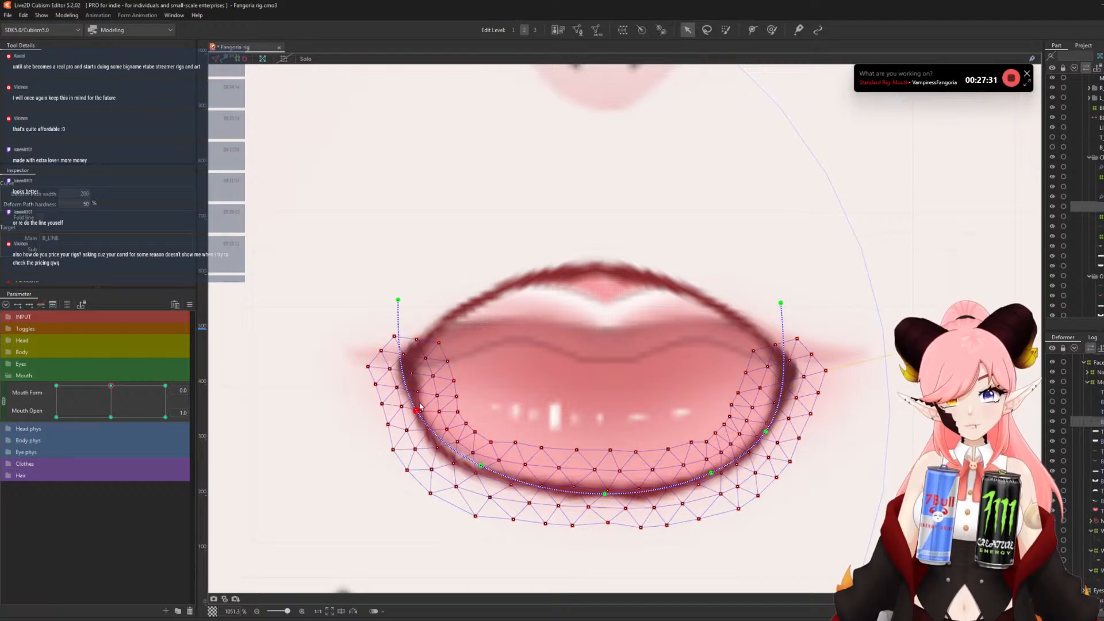
drag(399, 301, 396, 303)
scroll(472, 284, down, 3)
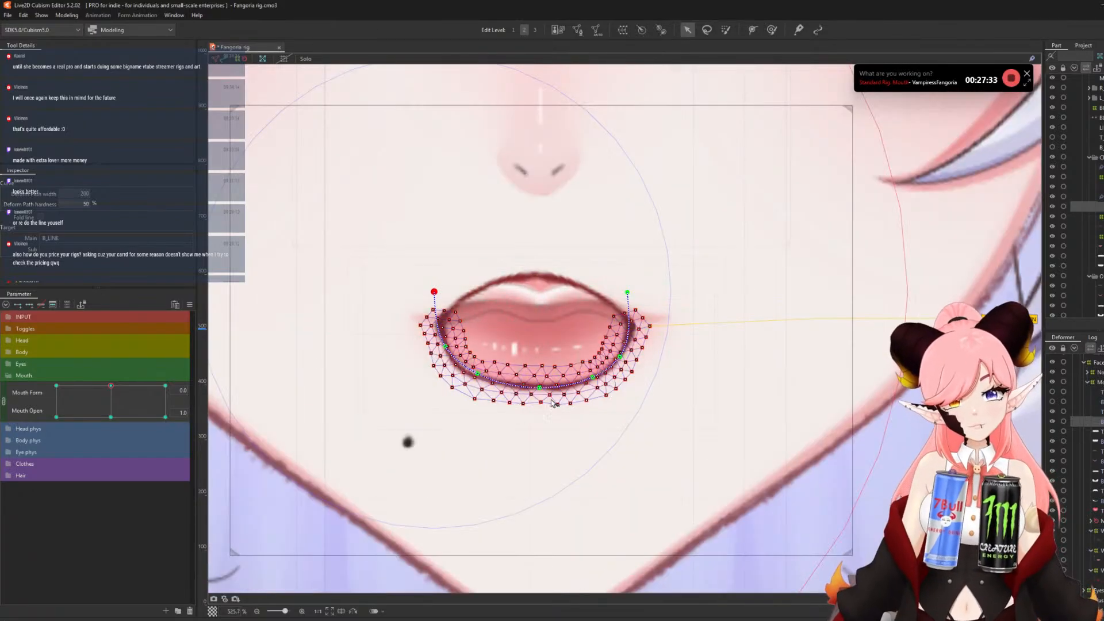
scroll(544, 404, up, 3)
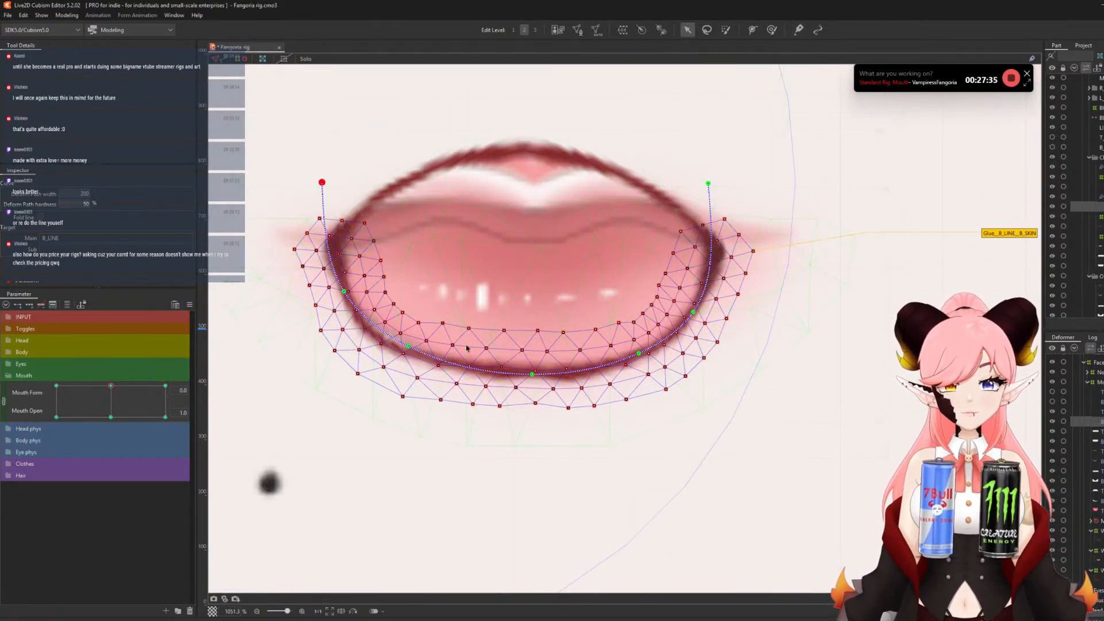
mouse_move(408, 346)
mouse_down()
mouse_move(363, 357)
mouse_move(372, 349)
mouse_up()
- Smooth the left side and lower curve of B_LINE with the deform brush
click(772, 30)
drag(411, 396, 409, 392)
drag(396, 384, 402, 370)
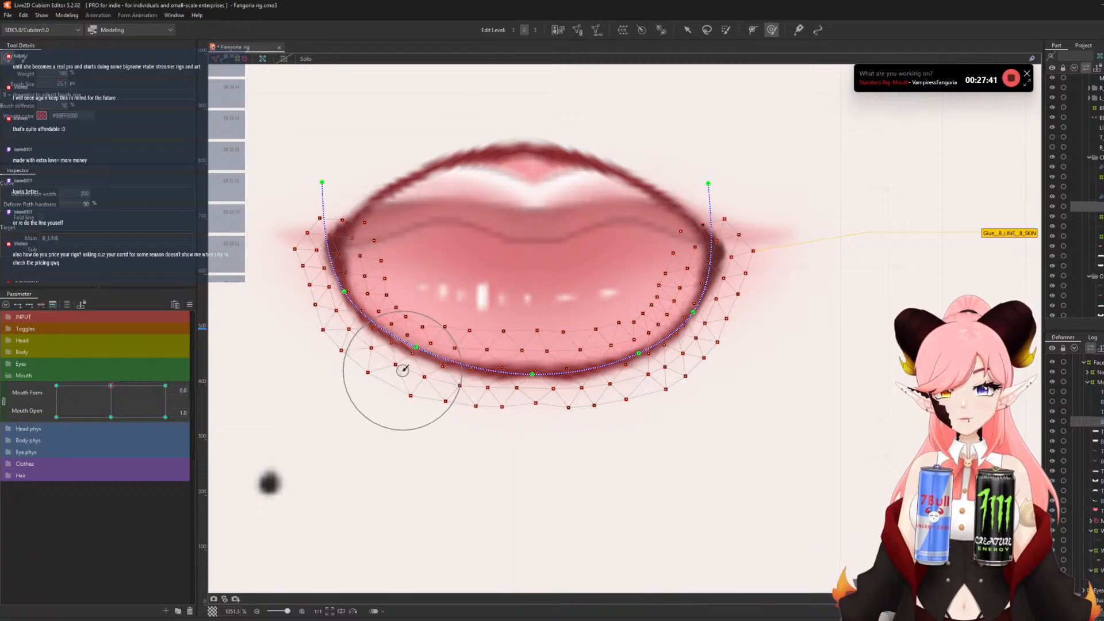
drag(356, 262, 352, 264)
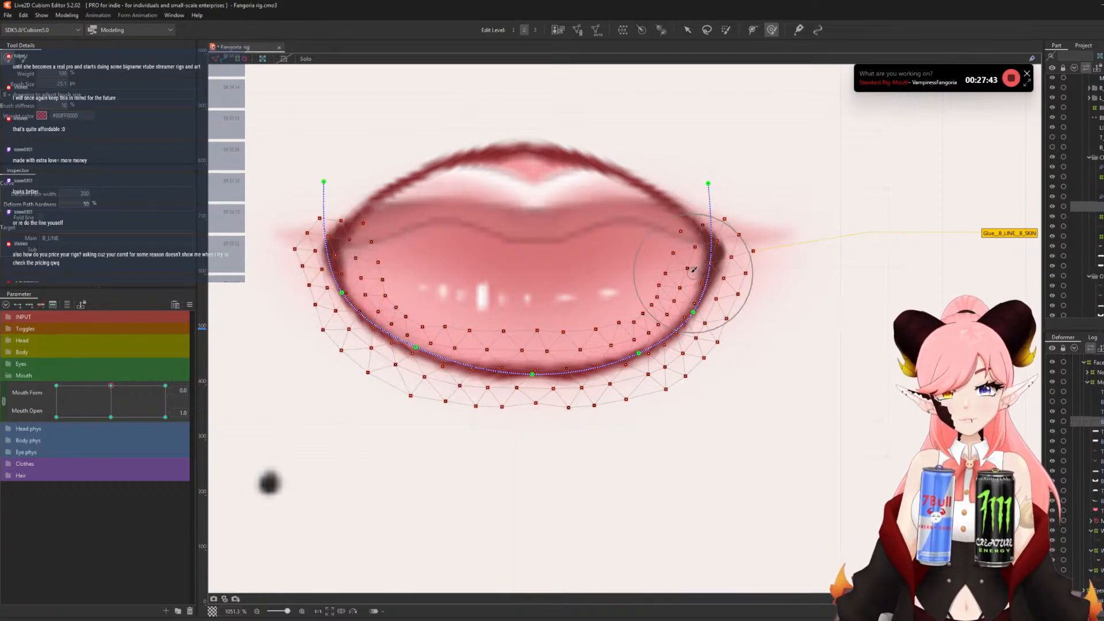
drag(528, 354, 573, 308)
scroll(655, 314, down, 3)
scroll(573, 308, down, 8)
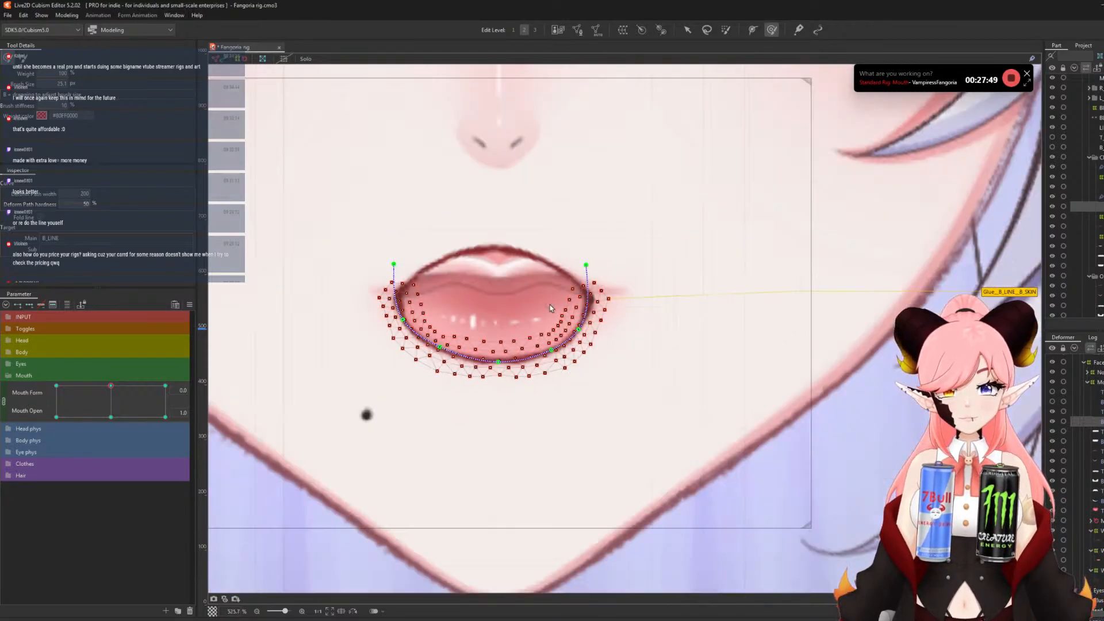
- Reselect B_LINE and refine its right curve and right corner with the deform brush
key(v)
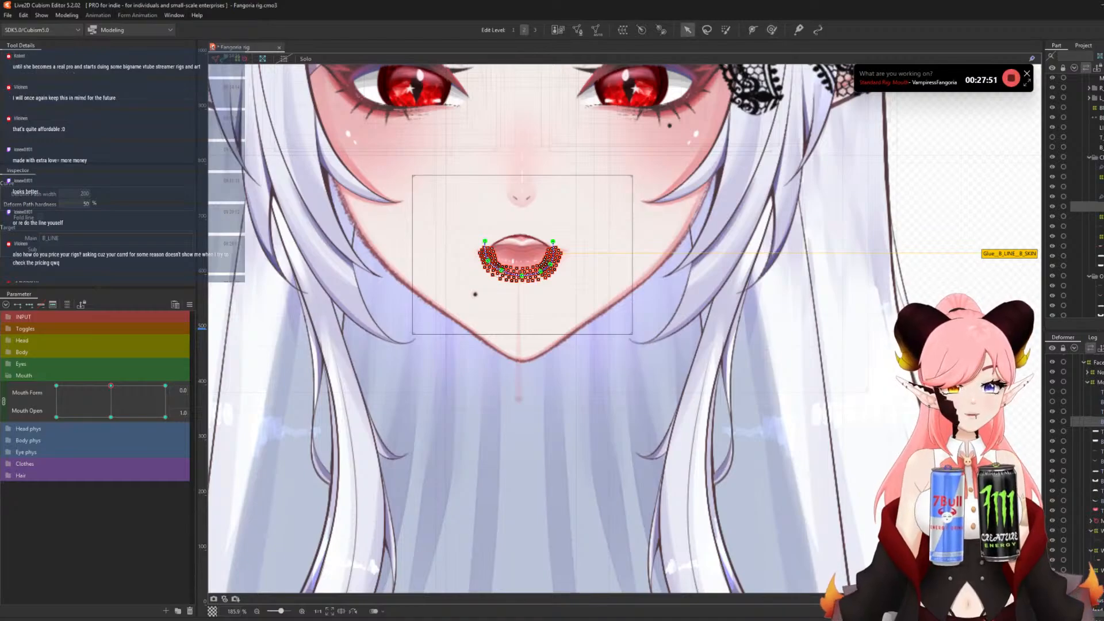
click(544, 301)
scroll(544, 301, down, 1)
scroll(535, 268, up, 4)
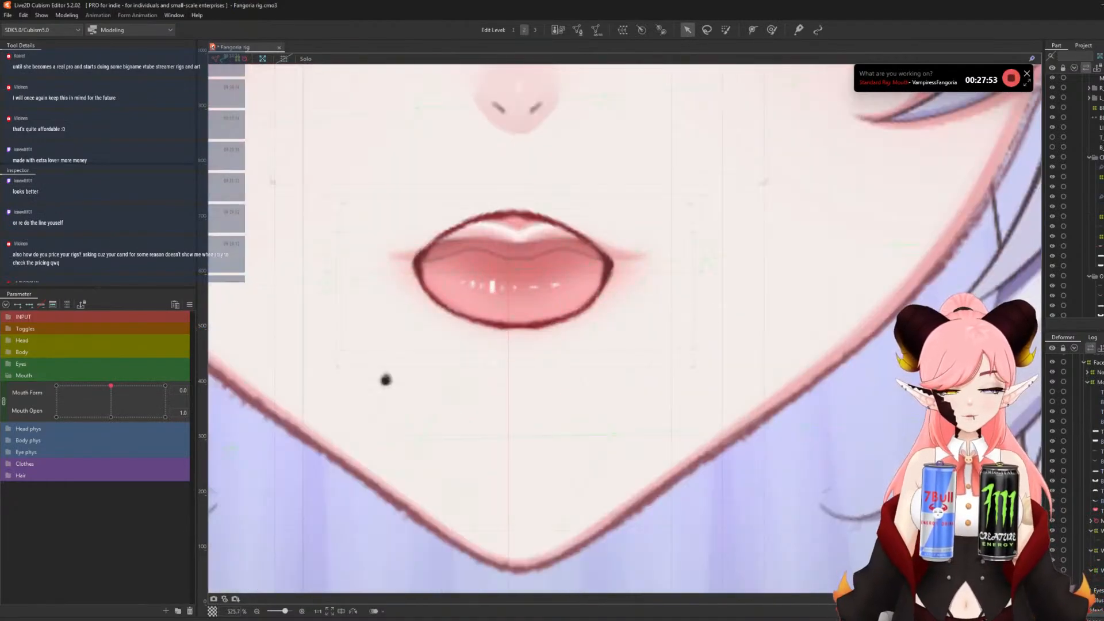
click(511, 331)
scroll(510, 333, up, 1)
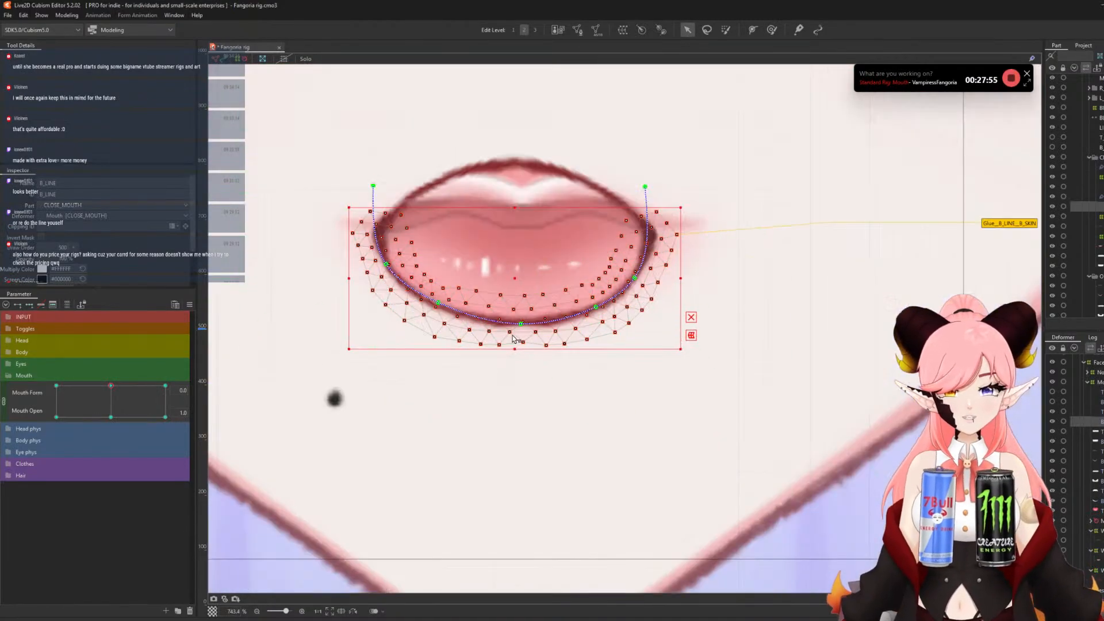
click(772, 30)
mouse_move(611, 331)
mouse_down()
mouse_move(653, 341)
mouse_move(642, 309)
mouse_move(614, 287)
mouse_move(619, 266)
mouse_up()
drag(647, 191, 653, 193)
scroll(519, 223, down, 1)
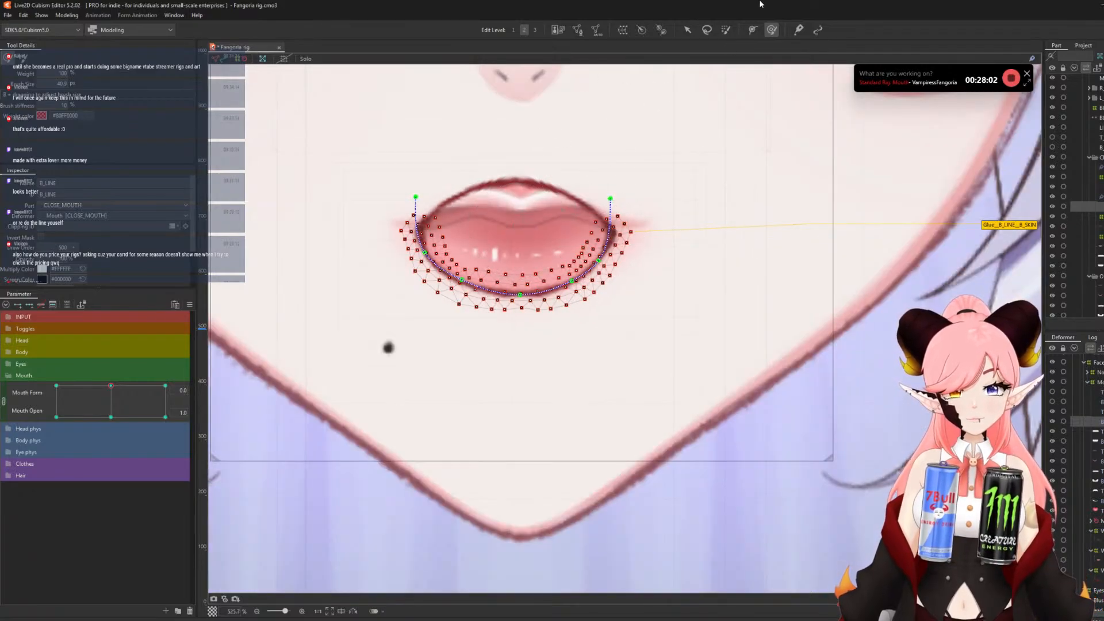
- Deselect B_LINE and examine the opened mouth shape both up close and against the whole face
click(689, 31)
scroll(500, 284, down, 4)
click(744, 293)
scroll(610, 319, down, 1)
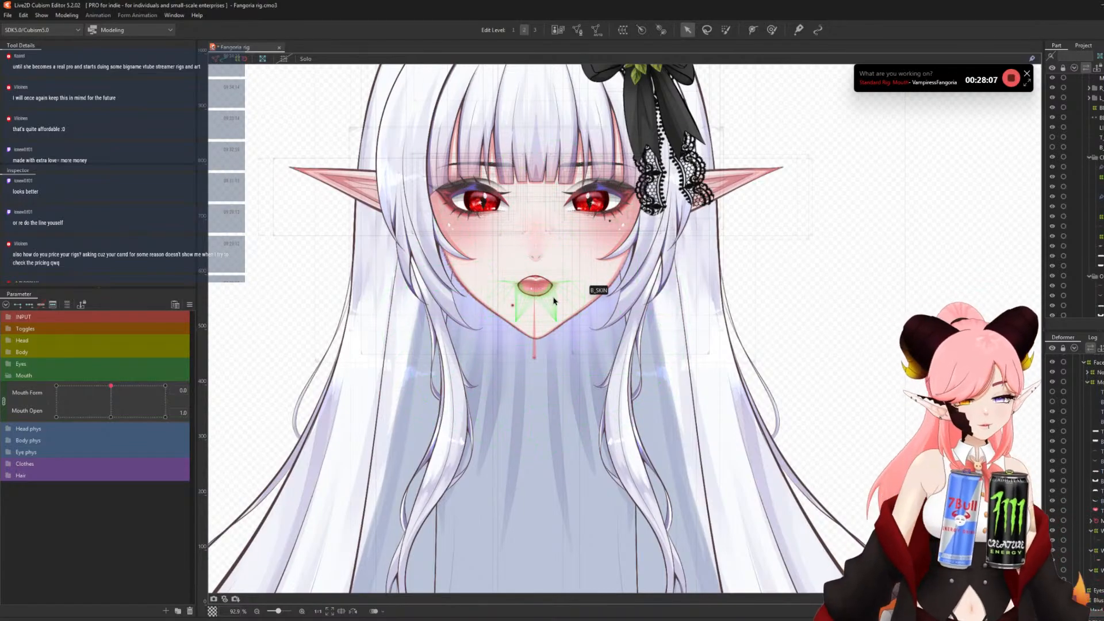
scroll(552, 267, up, 3)
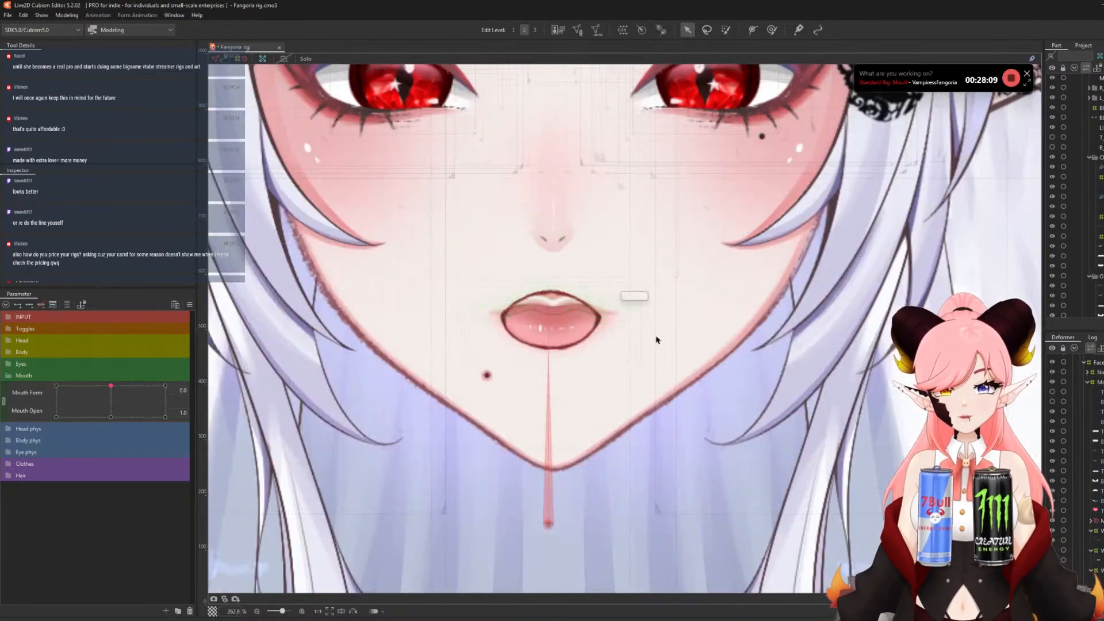
scroll(726, 384, down, 3)
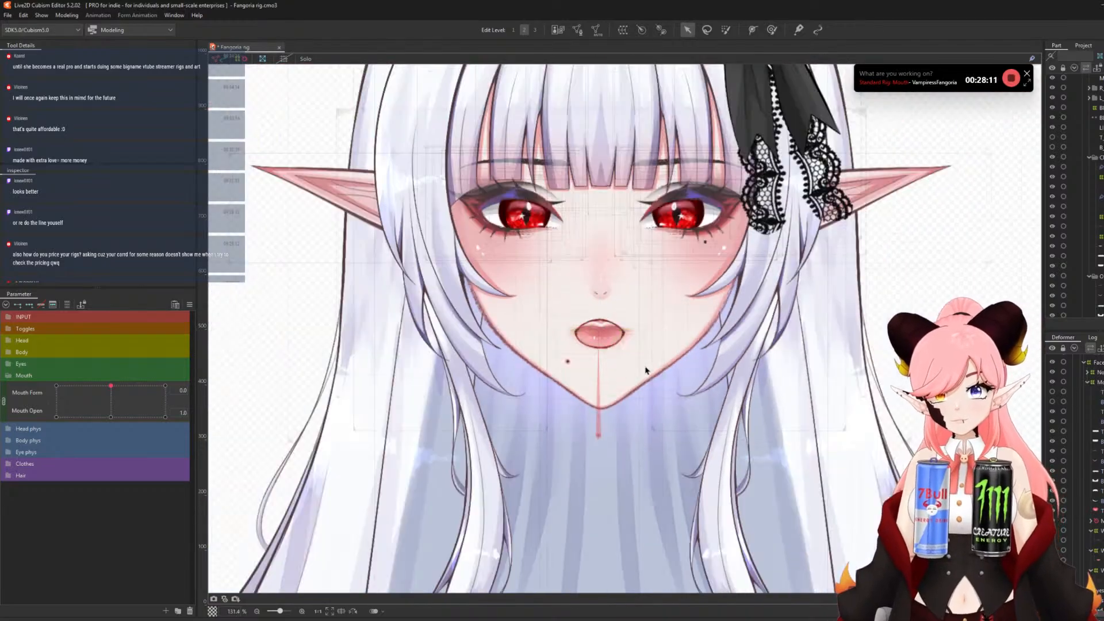
scroll(690, 374, up, 3)
scroll(728, 376, down, 3)
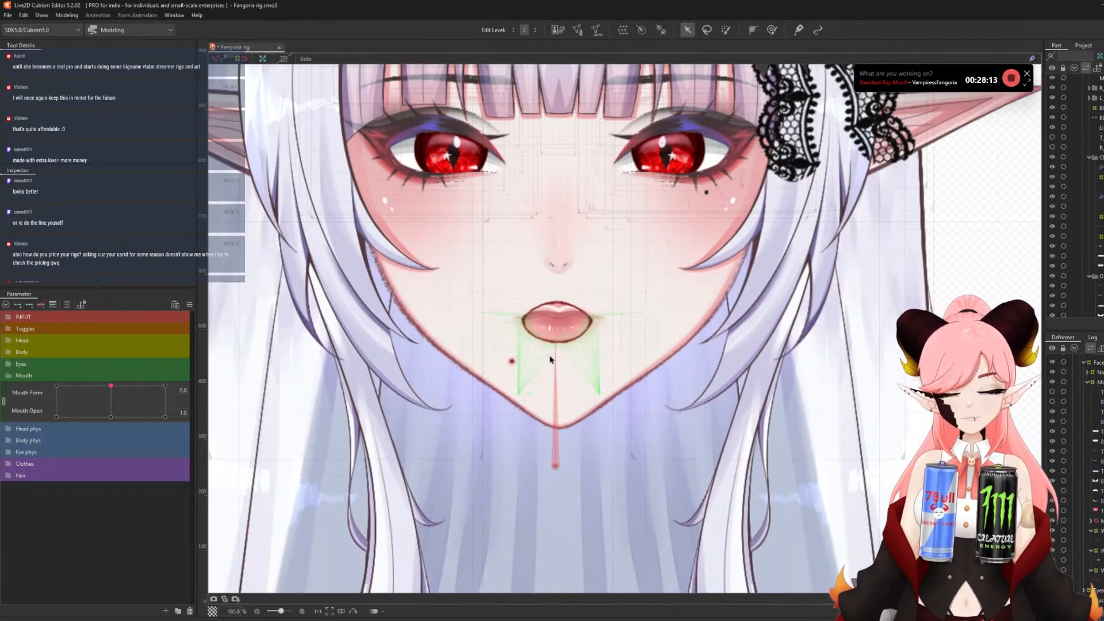
scroll(738, 373, up, 3)
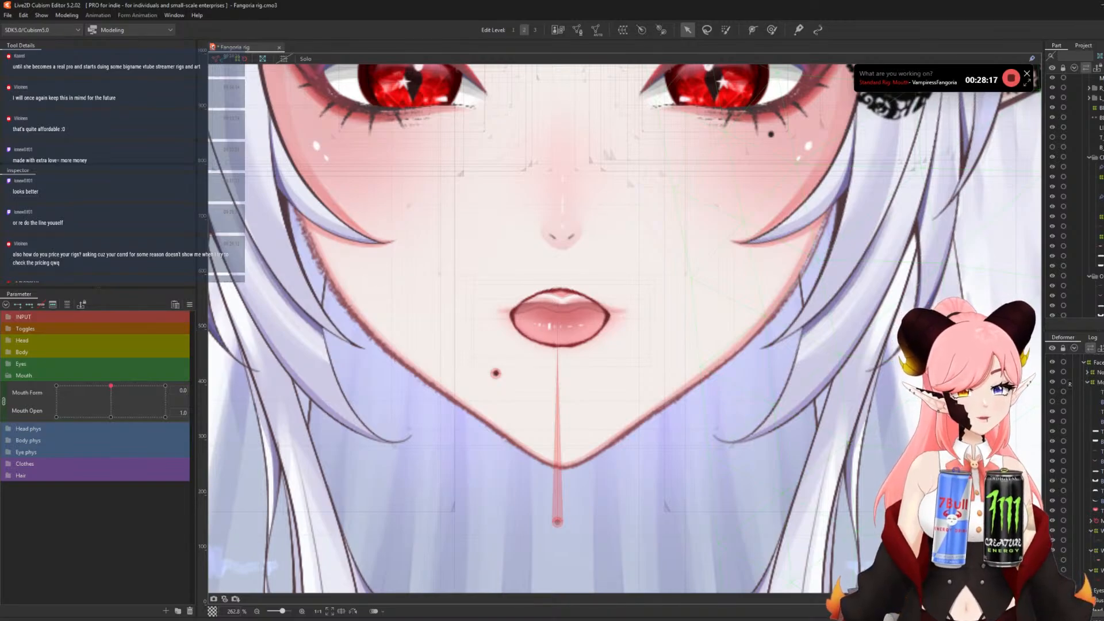
- At Mouth Form 0.0 and Mouth Open 1.0, arch CLOSE_MOUTH's warp deformer over the upper lip with the deform brush, lowering both ends
click(1099, 531)
scroll(523, 288, up, 2)
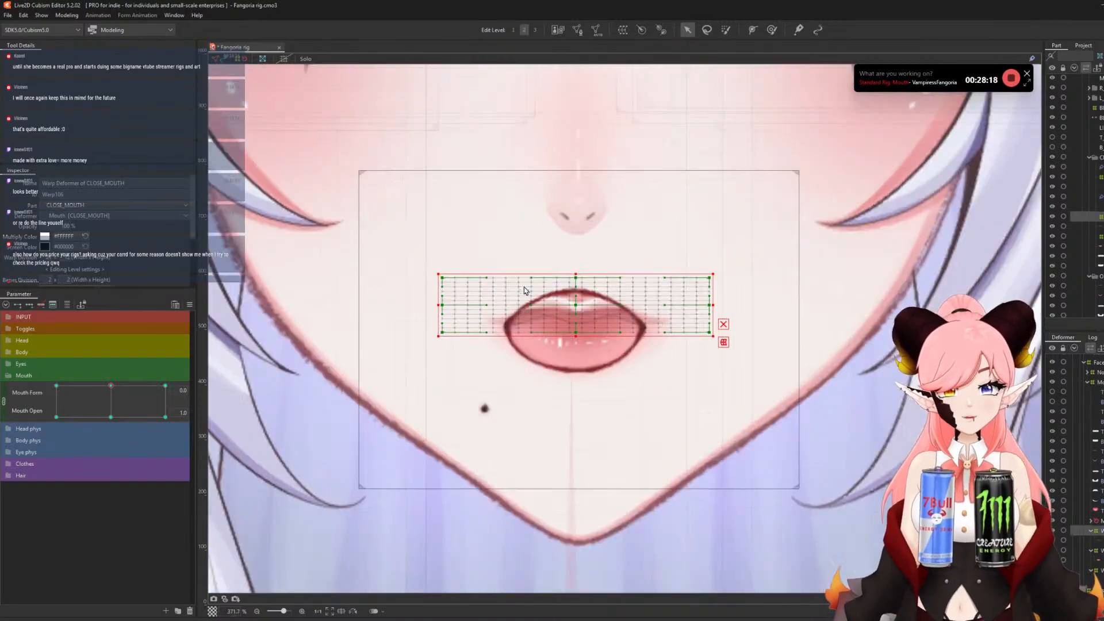
click(771, 30)
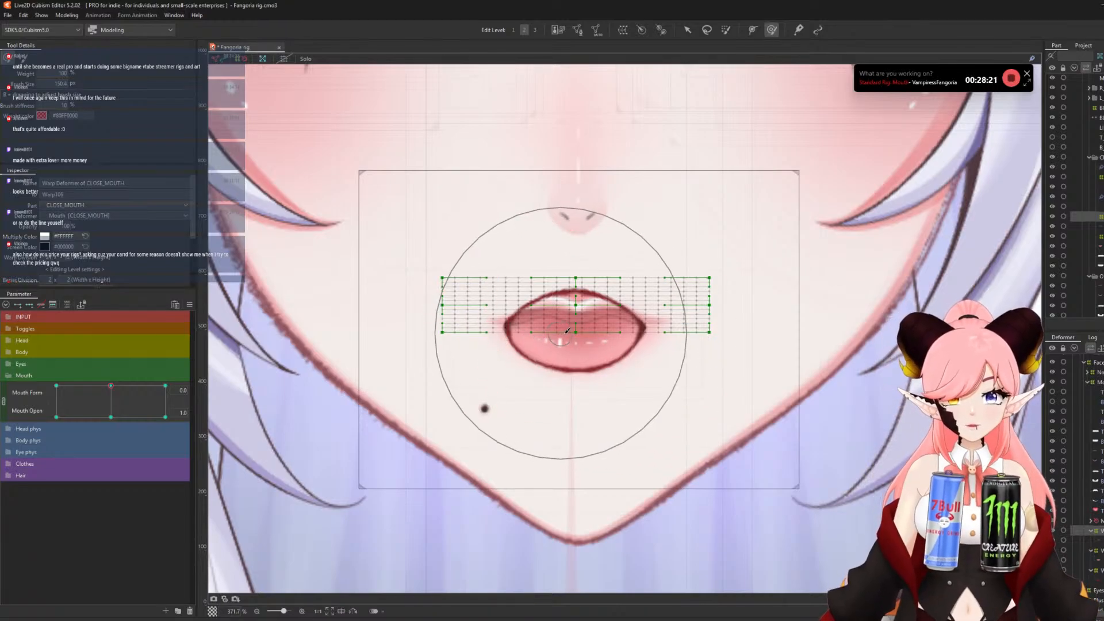
drag(566, 331, 573, 315)
drag(440, 327, 458, 353)
mouse_move(705, 342)
mouse_down()
mouse_move(680, 359)
mouse_move(688, 386)
mouse_move(693, 379)
mouse_up()
key(b)
drag(678, 314, 487, 318)
scroll(528, 320, up, 3)
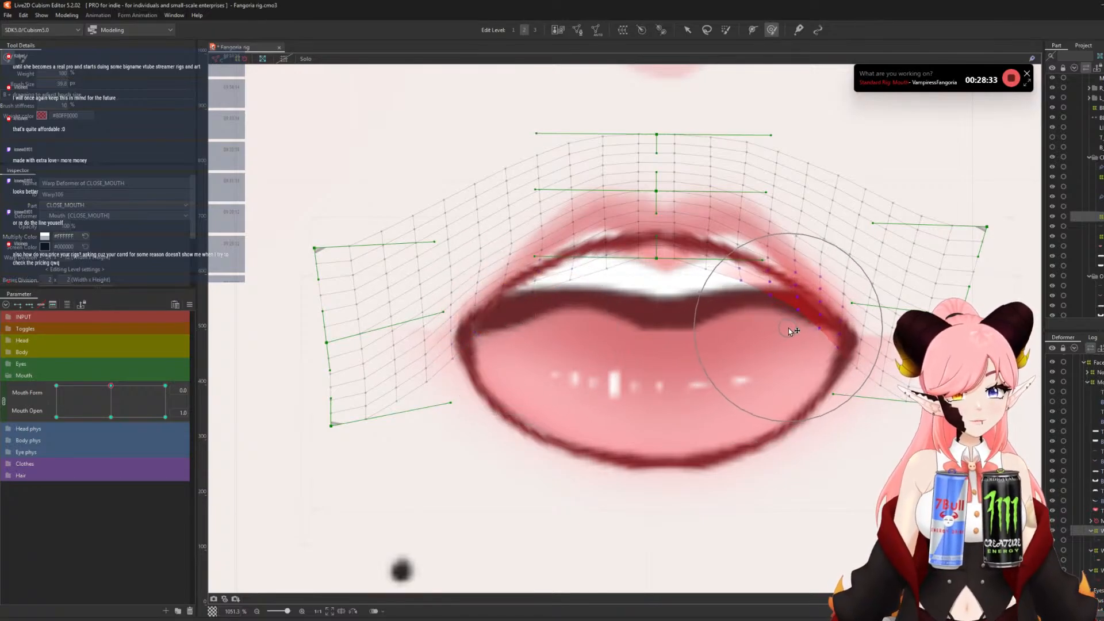
- Refine the centre of CLOSE_MOUTH's upper-lip warp and draw its upper rows down toward the lip line on both sides
drag(650, 298, 649, 301)
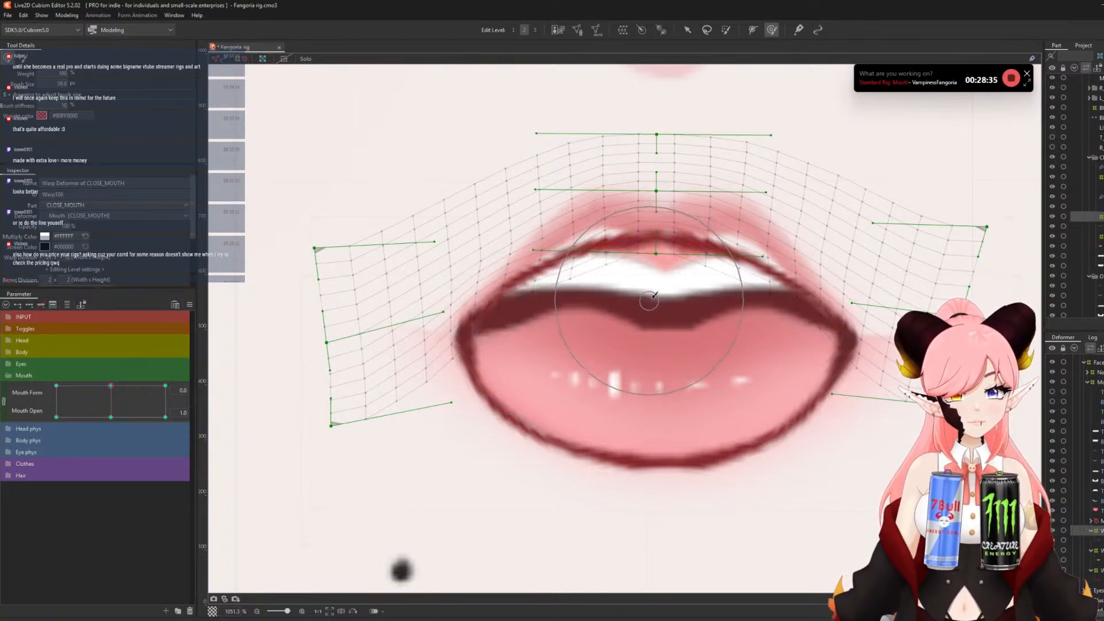
key(b)
mouse_move(762, 236)
mouse_down()
mouse_move(706, 243)
mouse_move(740, 263)
mouse_up()
drag(591, 248, 596, 255)
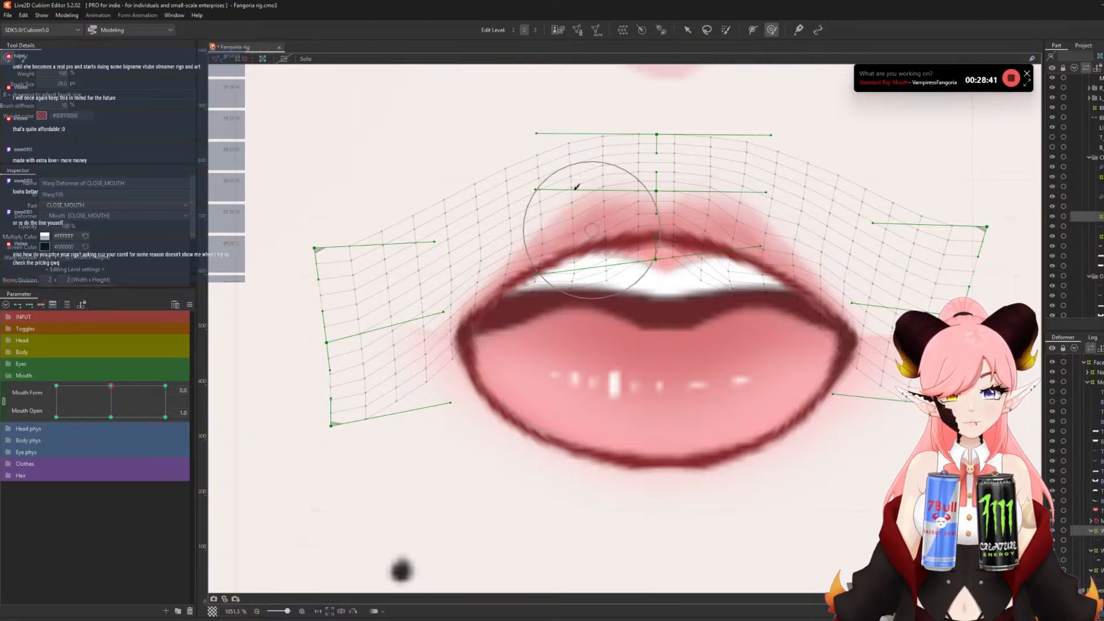
key(b)
mouse_move(577, 184)
mouse_down()
mouse_move(658, 180)
mouse_move(618, 179)
mouse_up()
drag(576, 109, 578, 172)
drag(742, 146, 742, 167)
scroll(451, 185, down, 3)
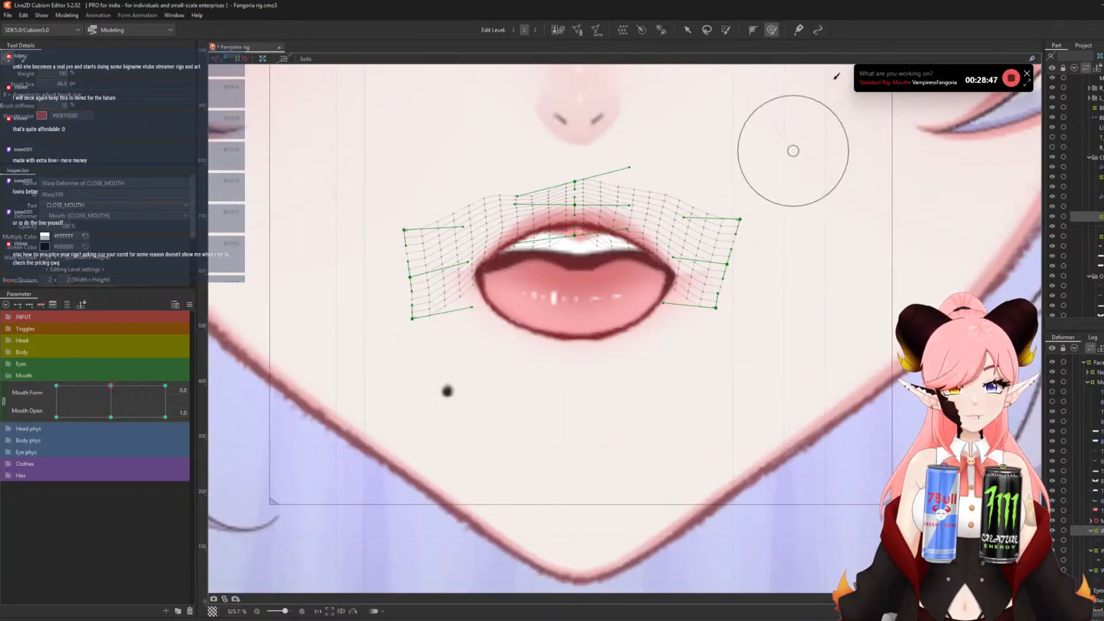
- Lower the middle of CLOSE_MOUTH2's warp deformer below the opened mouth and pull its upper left and right corners inward
click(1097, 550)
key(b)
drag(471, 347, 556, 364)
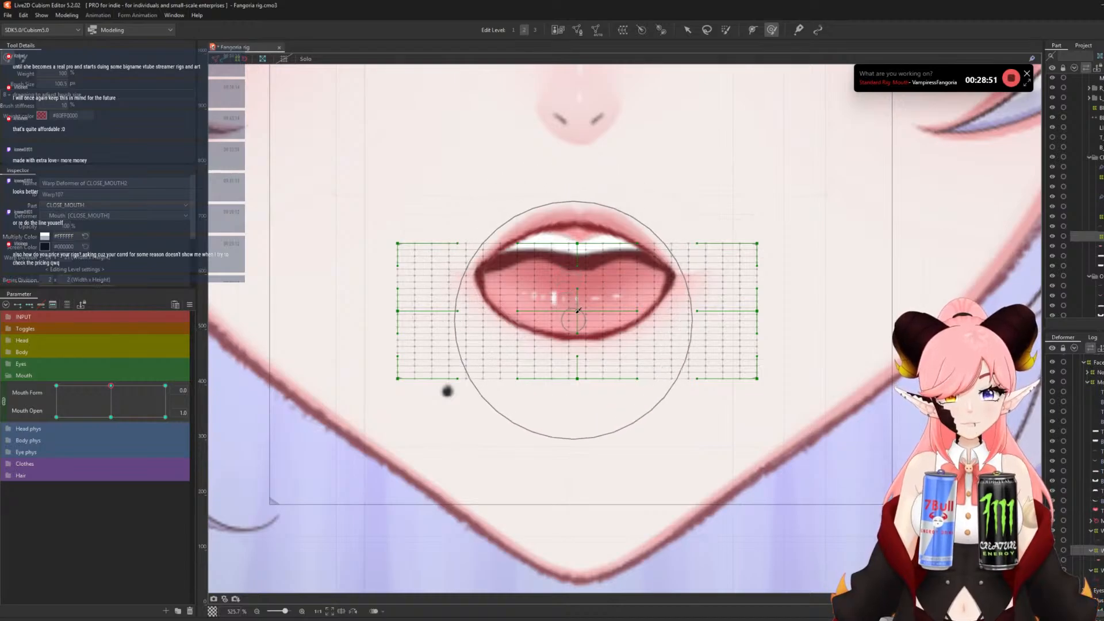
mouse_move(569, 293)
mouse_down()
mouse_move(578, 352)
mouse_move(575, 338)
mouse_up()
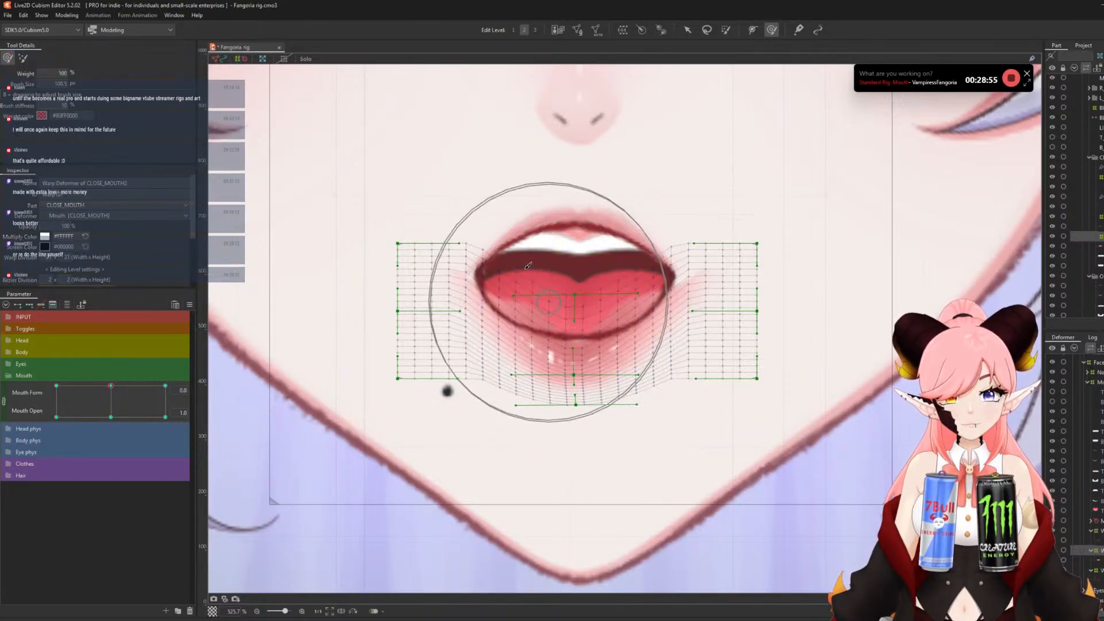
drag(516, 271, 513, 290)
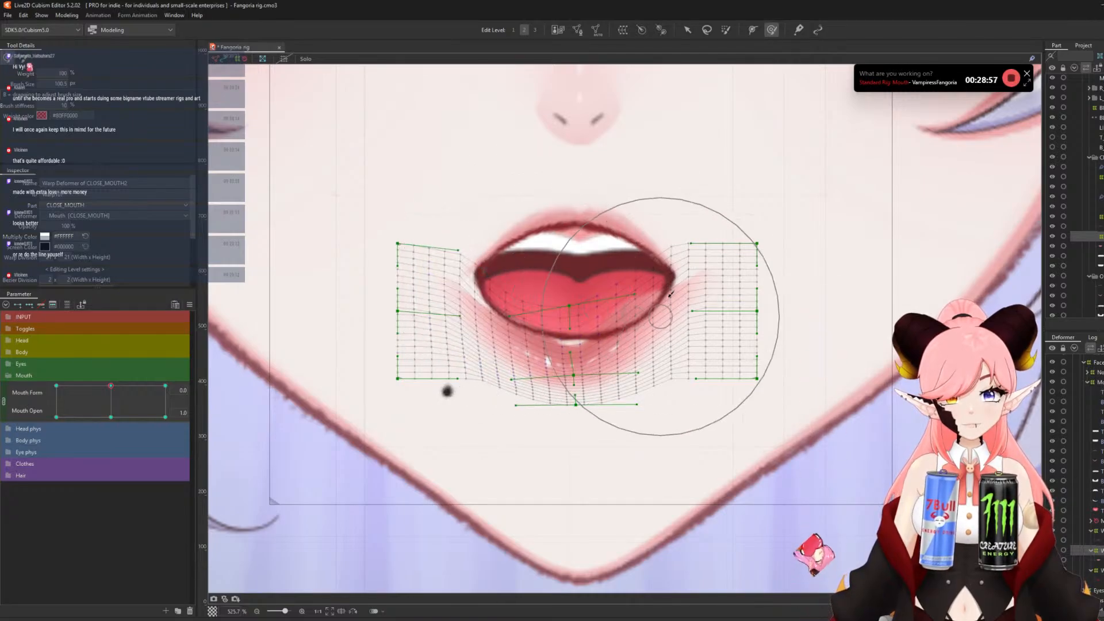
drag(612, 277, 626, 292)
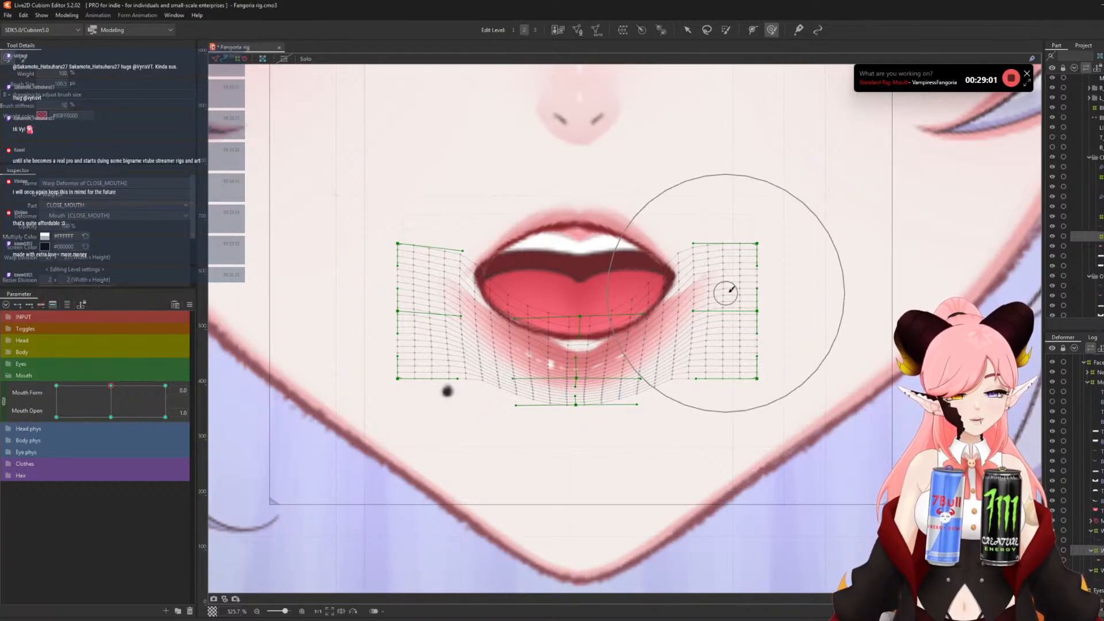
drag(754, 254, 702, 263)
drag(407, 247, 441, 248)
- Refine CLOSE_MOUTH2's warp around the lower lip, raising its centre and bottom edge, and test the shape by scrubbing Mouth Form
key(b)
drag(674, 355, 523, 367)
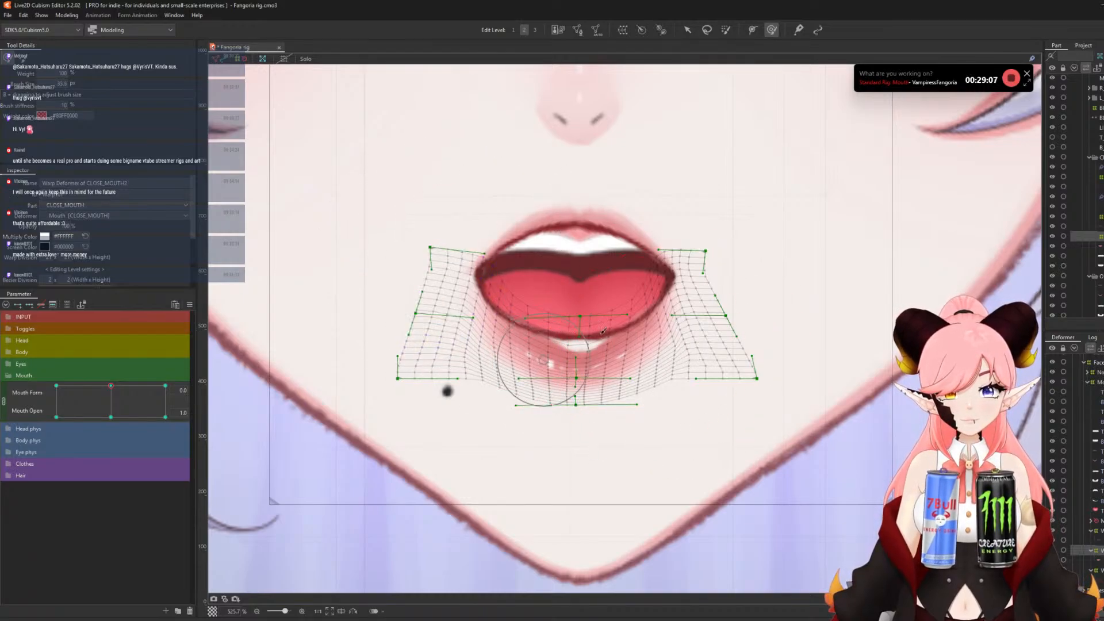
drag(584, 345, 580, 326)
key(b)
drag(518, 409, 563, 418)
drag(440, 400, 453, 388)
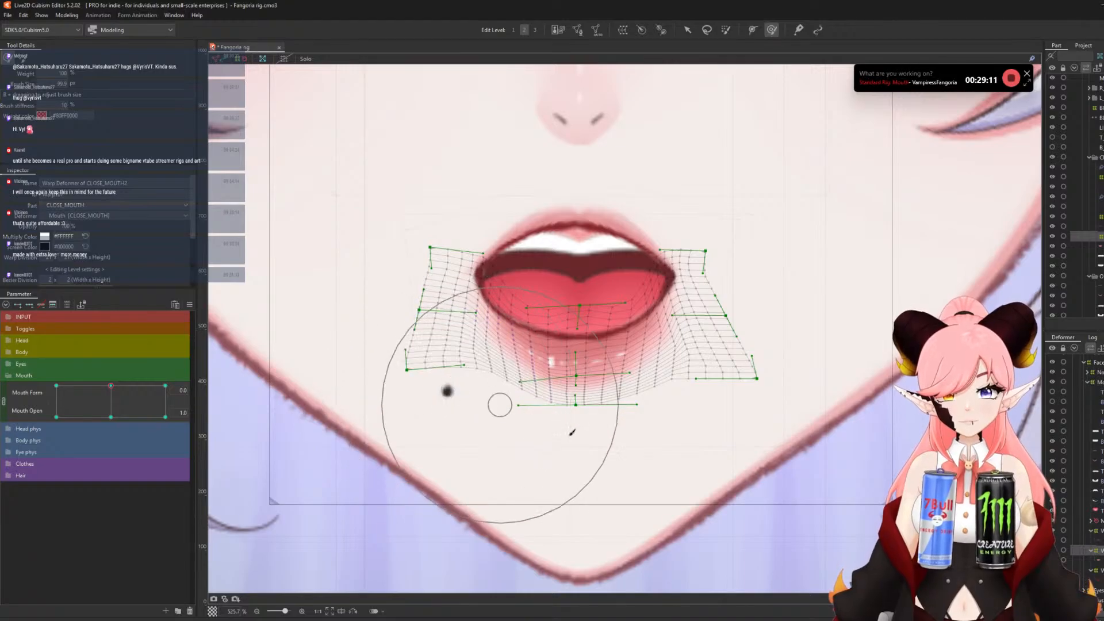
drag(573, 442, 572, 430)
drag(716, 413, 706, 406)
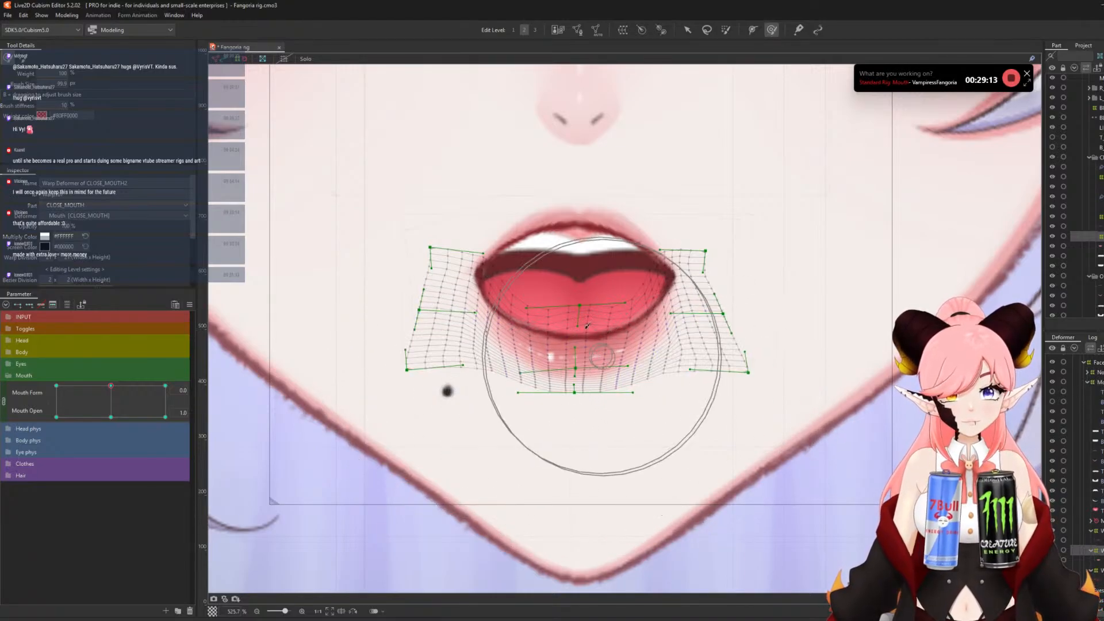
scroll(489, 305, down, 2)
mouse_move(112, 388)
mouse_down()
mouse_move(118, 416)
mouse_move(120, 385)
mouse_move(124, 416)
mouse_move(122, 385)
mouse_up()
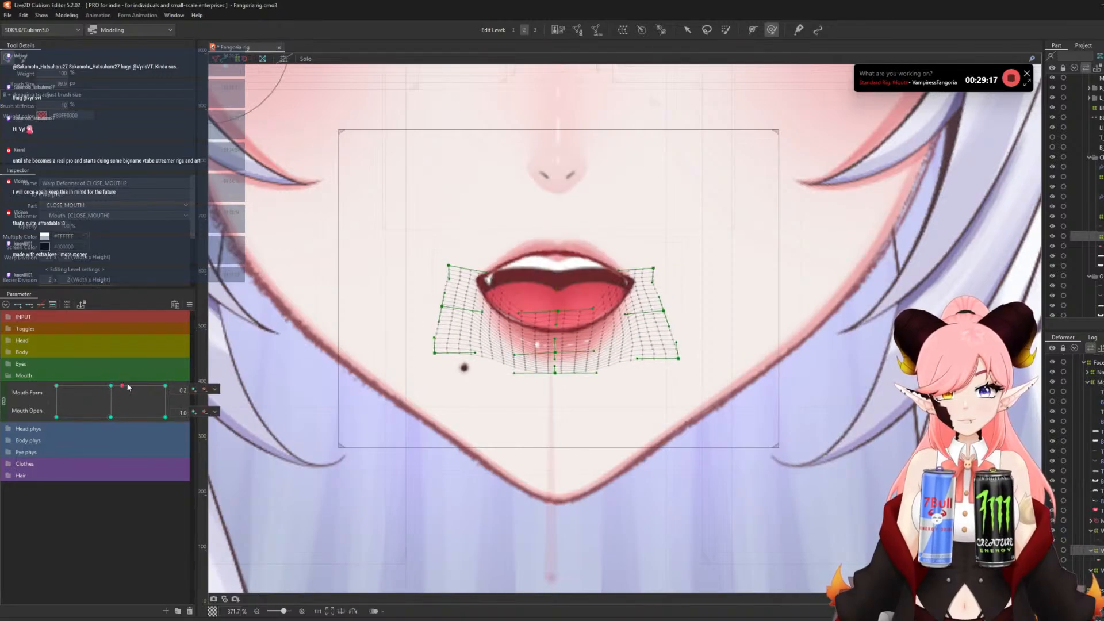
click(114, 389)
scroll(555, 258, up, 2)
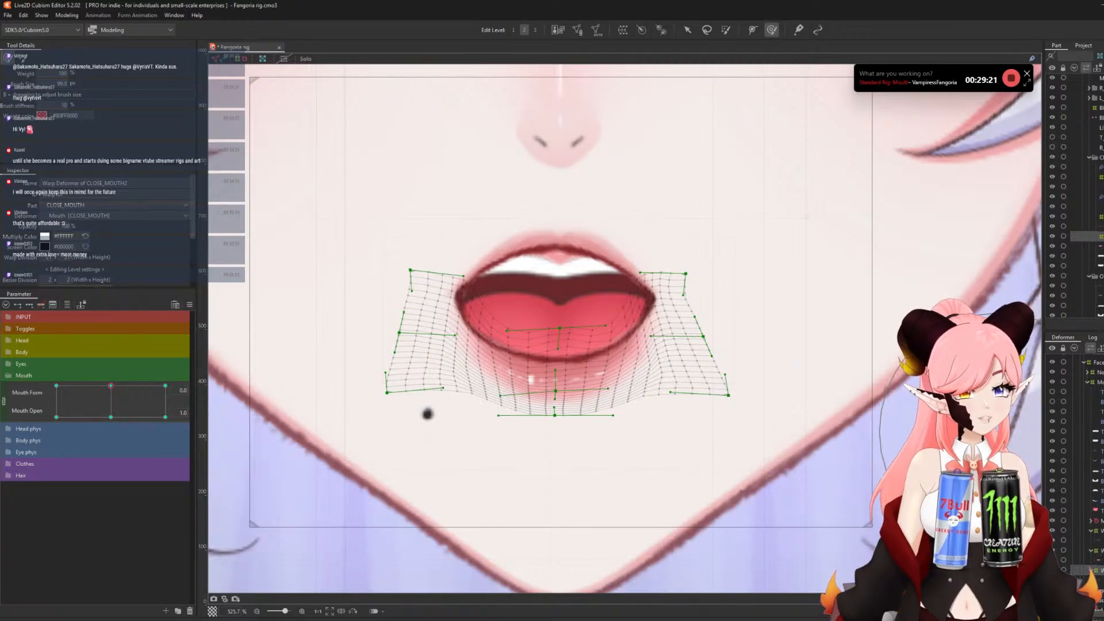
- Raise the upper centre of OPEN_MOUTH's warp deformer, lower its bottom sides slightly, and scrub Mouth Form before returning to 0.0
click(1095, 570)
scroll(536, 248, up, 4)
mouse_move(588, 220)
mouse_down()
mouse_move(585, 251)
mouse_move(580, 198)
mouse_move(579, 228)
mouse_move(576, 195)
mouse_up()
scroll(536, 203, down, 4)
scroll(568, 228, down, 2)
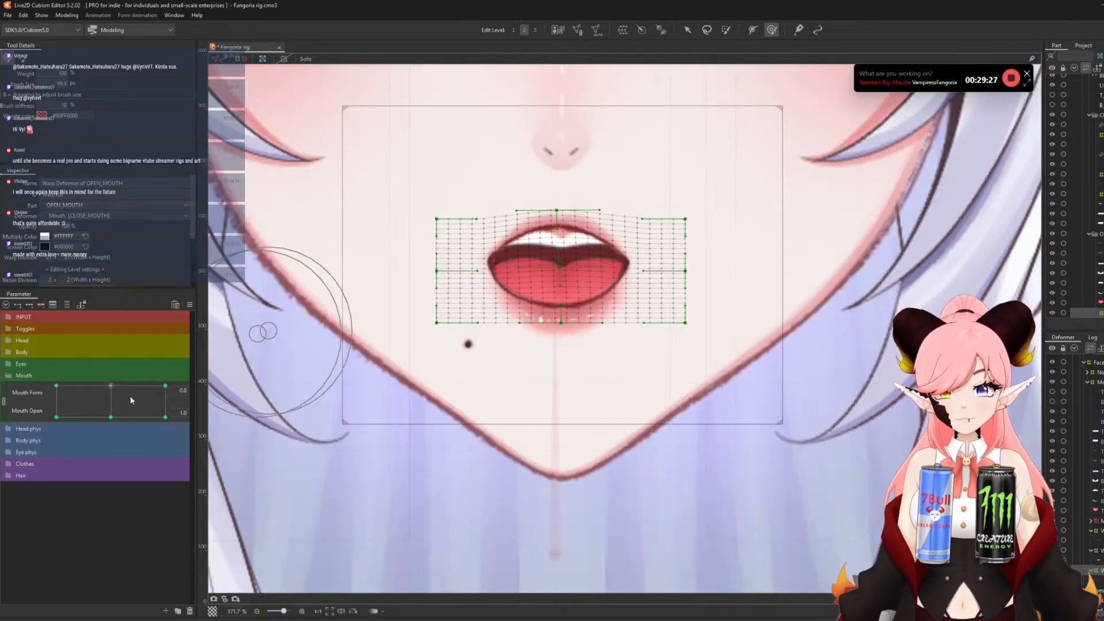
drag(498, 304, 495, 312)
drag(626, 303, 629, 310)
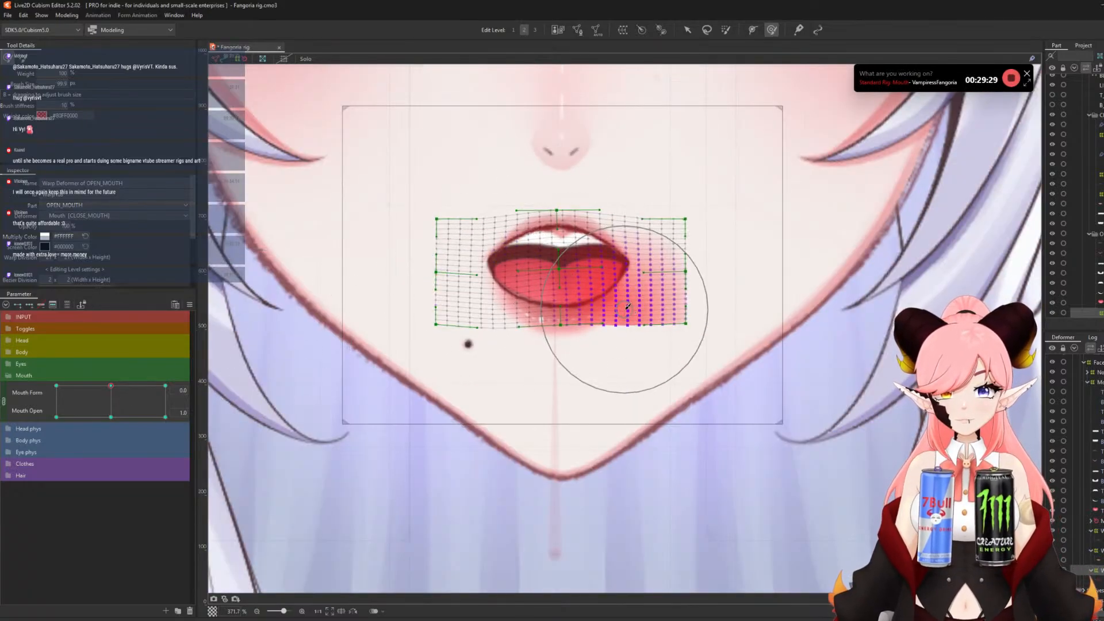
mouse_move(115, 385)
mouse_down()
mouse_move(195, 369)
mouse_move(67, 365)
mouse_move(183, 367)
mouse_move(106, 360)
mouse_move(119, 358)
mouse_move(114, 371)
mouse_up()
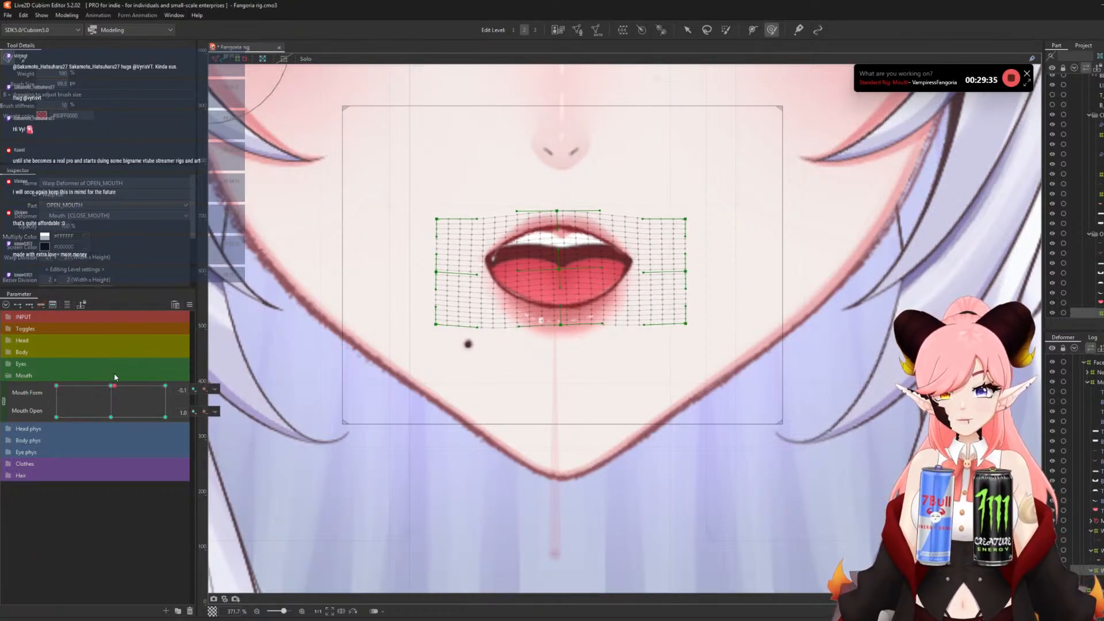
click(111, 386)
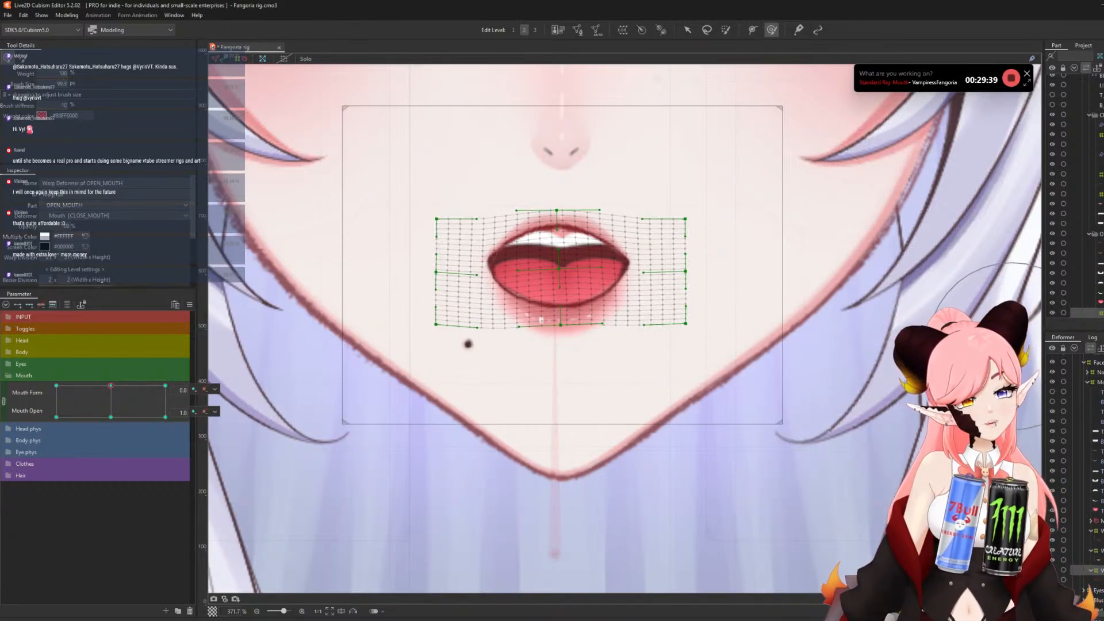
- Push T_LINE's right curve slightly outward with a smaller deform brush
click(1095, 412)
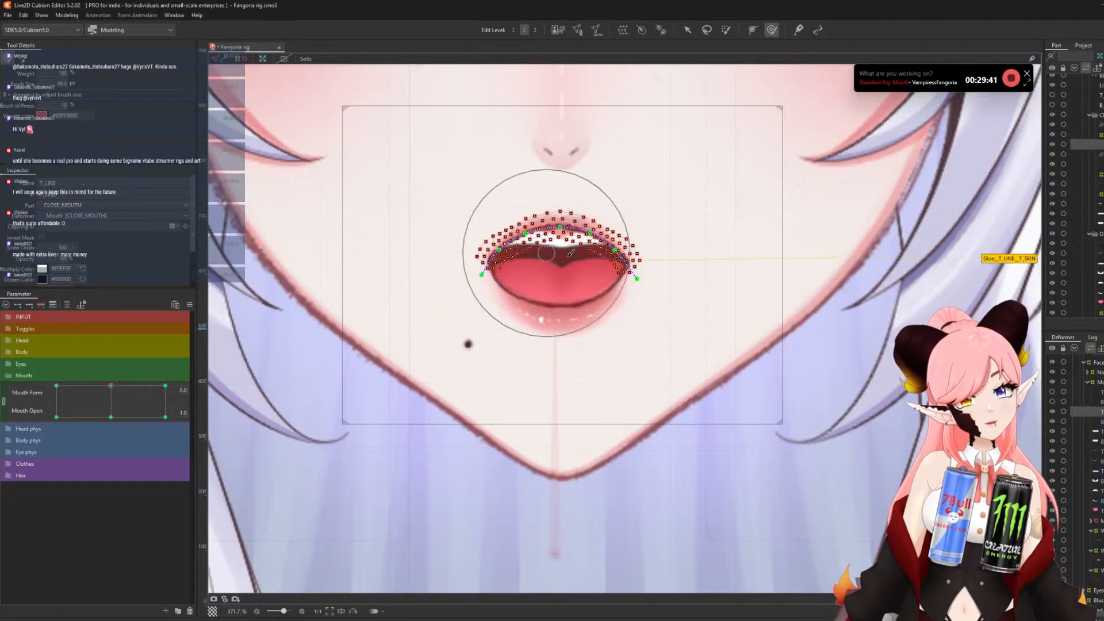
scroll(574, 255, up, 3)
key(b)
drag(643, 190, 552, 197)
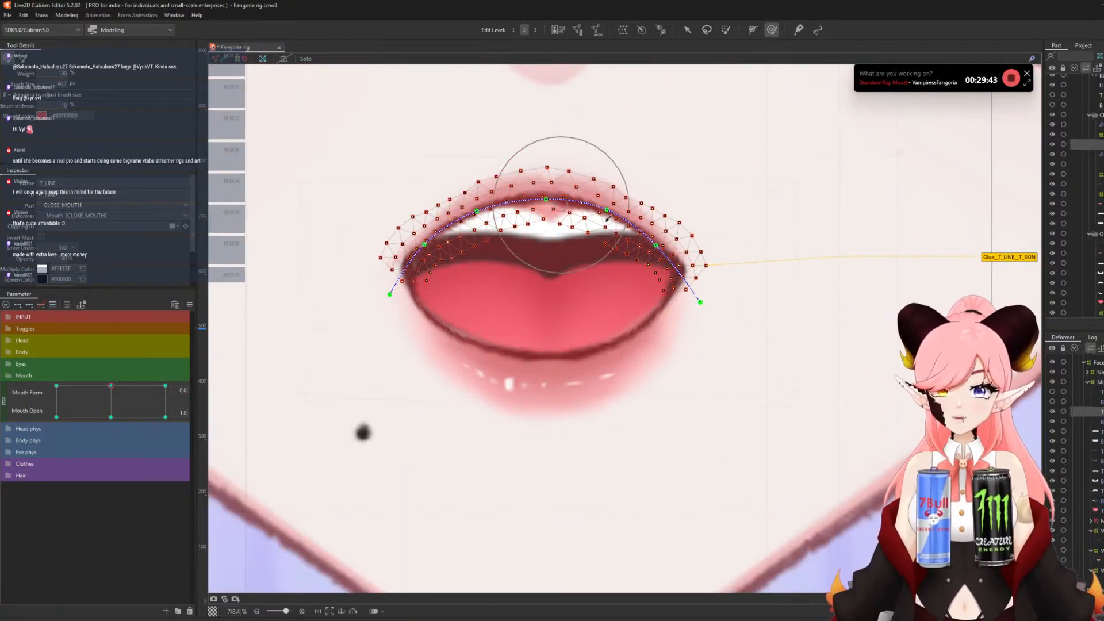
drag(620, 236, 627, 236)
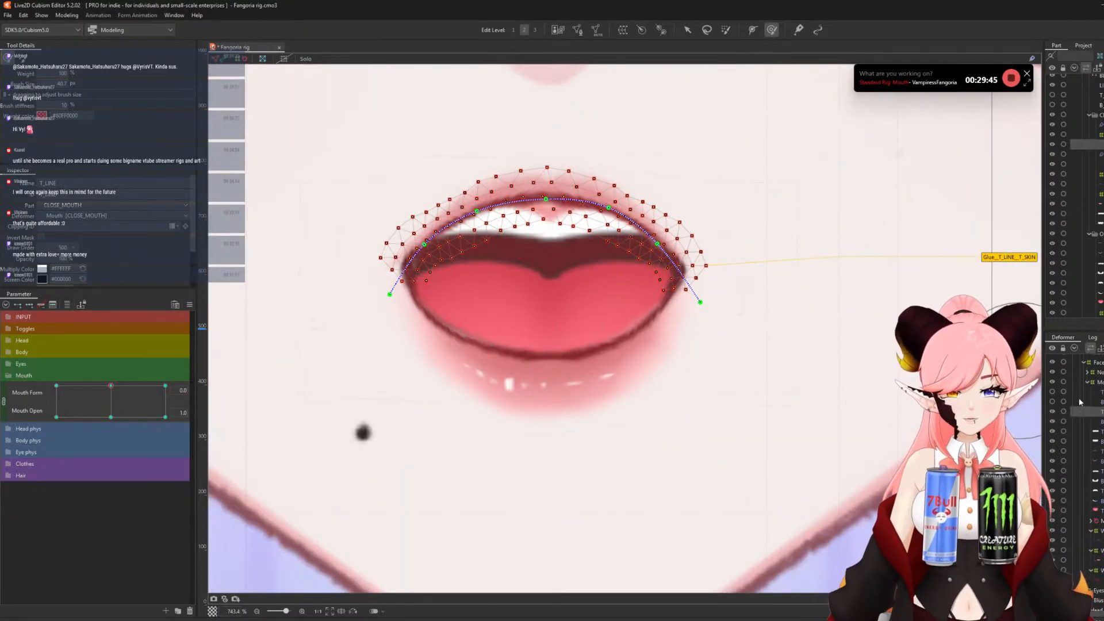
click(1094, 491)
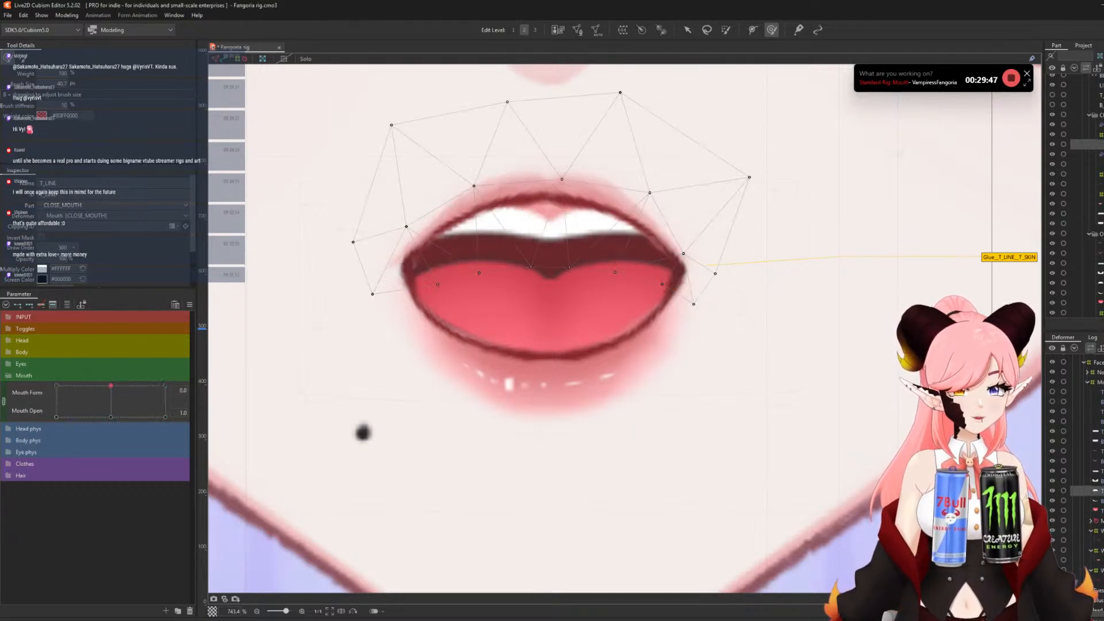
mouse_move(548, 170)
mouse_down()
mouse_move(551, 214)
mouse_move(549, 177)
mouse_up()
key(ctrl+z)
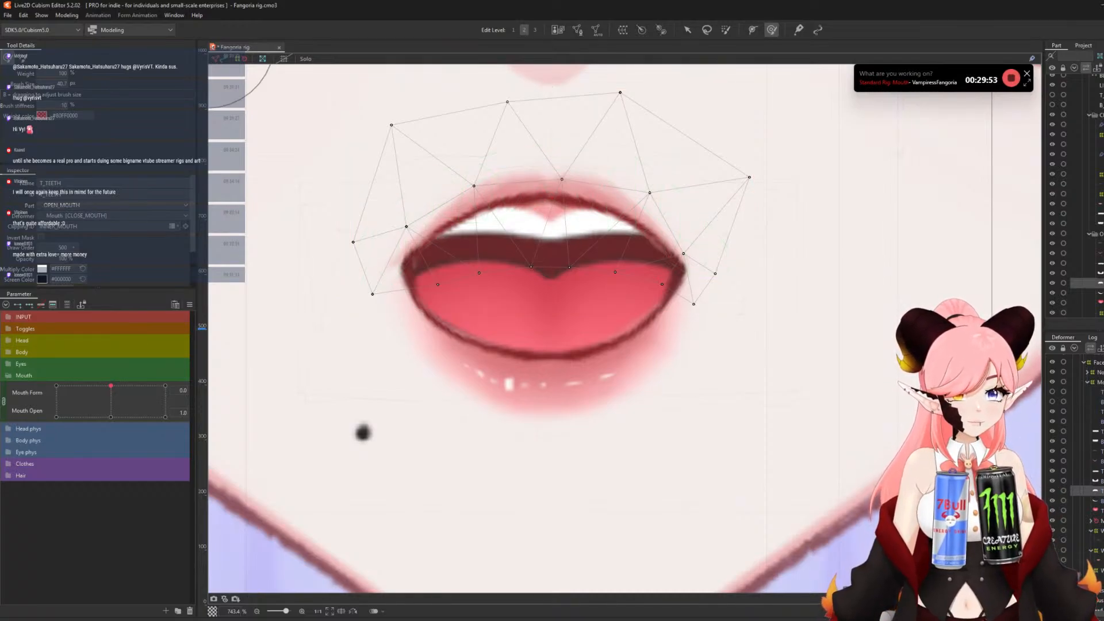
- Inspect the mouth meshes one by one to find the pink lip overlay covering the upper teeth, and hide it
click(1095, 432)
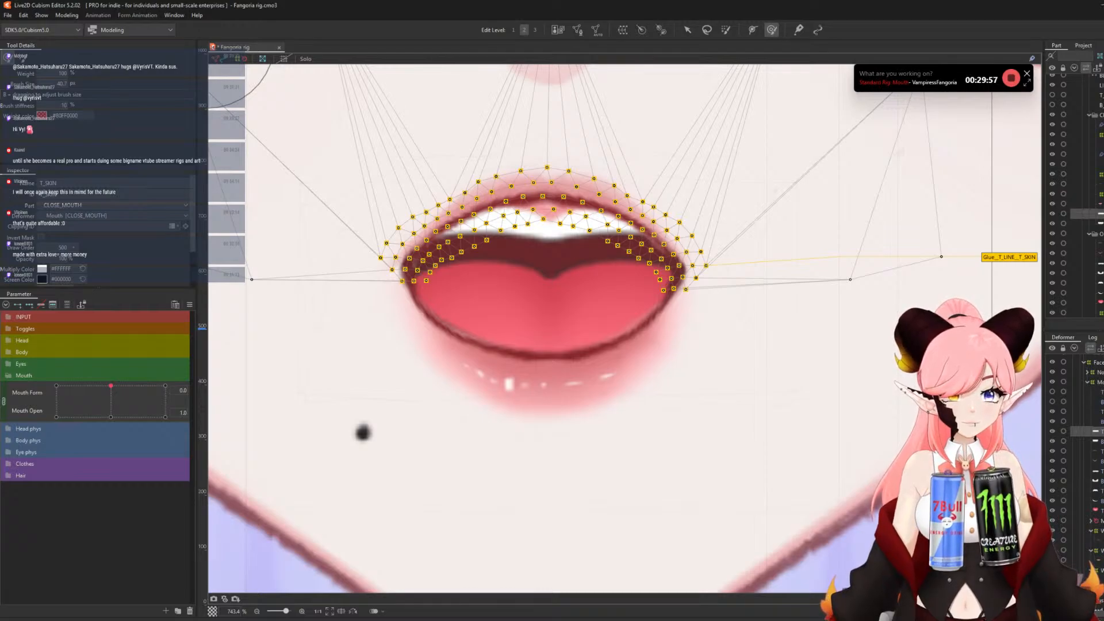
click(1094, 452)
click(1094, 461)
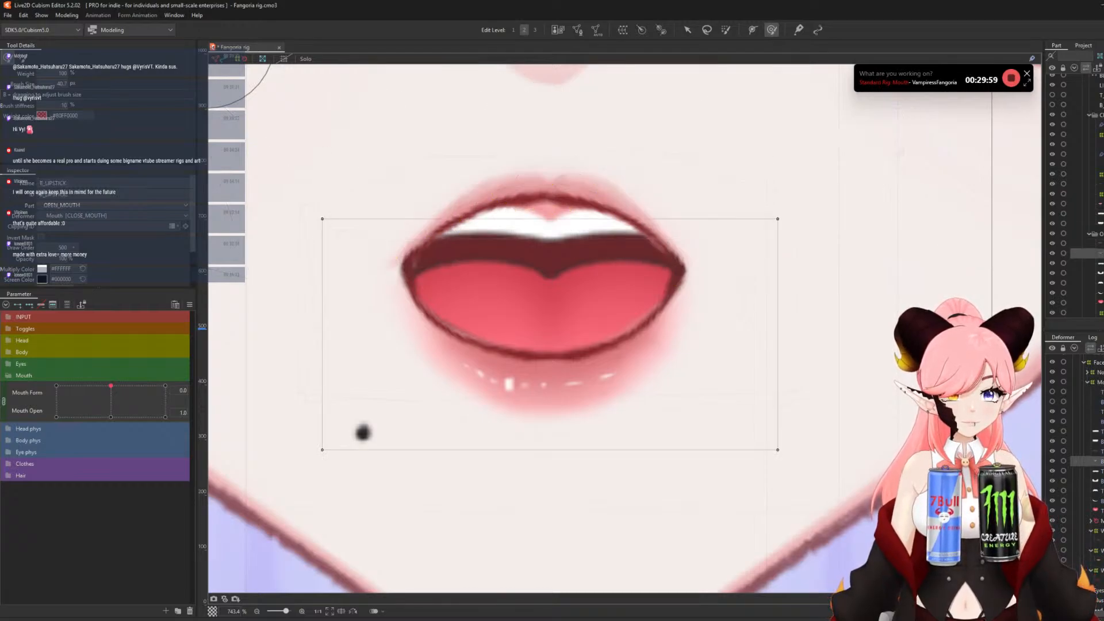
click(1095, 510)
click(1094, 500)
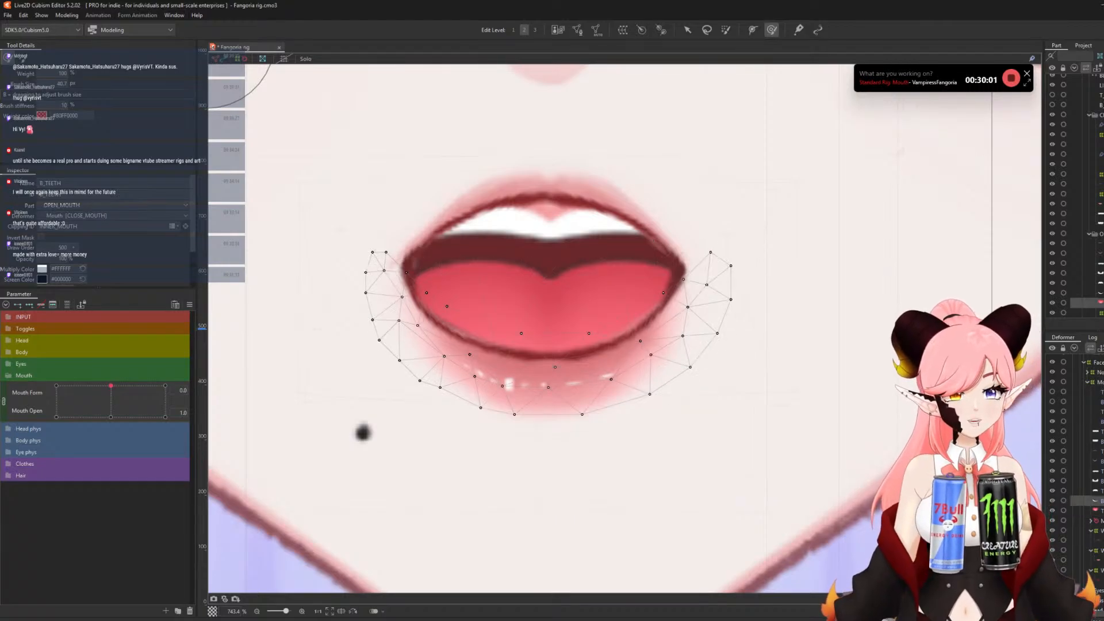
click(1094, 491)
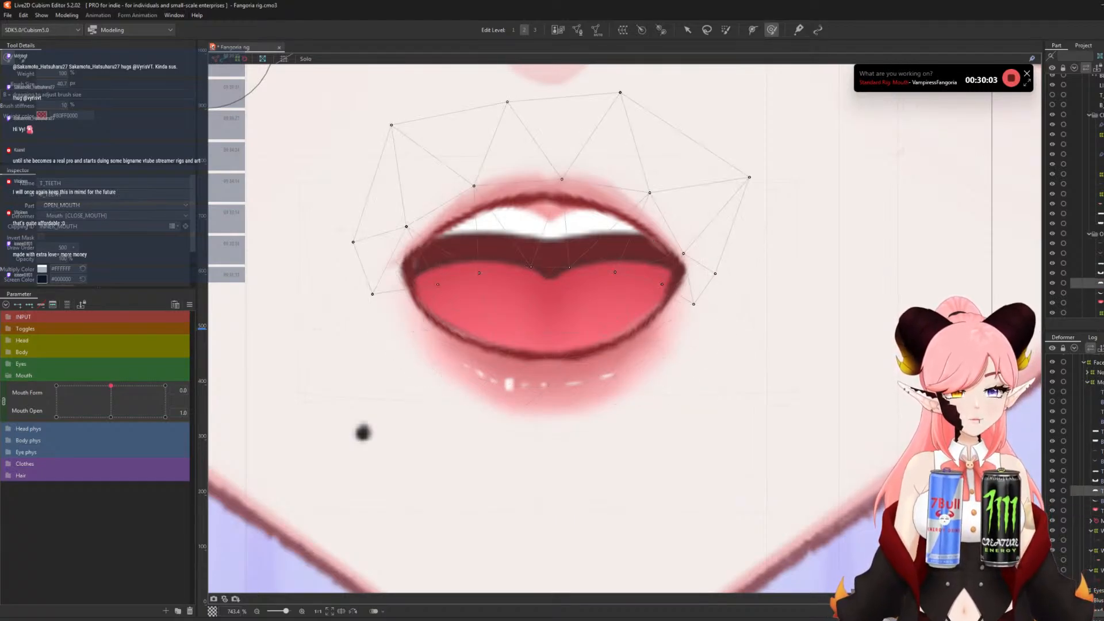
click(1053, 451)
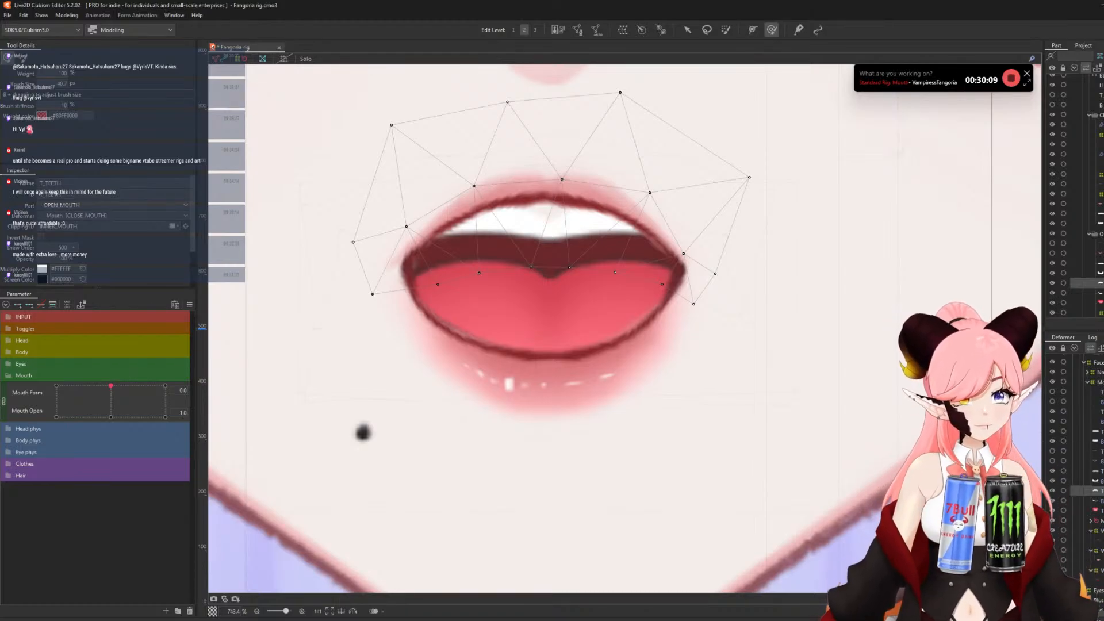
- Delete the hidden OPEN_MOUTH lip overlay and the three meshes listed directly below it, and check the mouth against the whole face
click(1094, 461)
click(1094, 451)
ctrl+click(1094, 461)
ctrl+click(1094, 471)
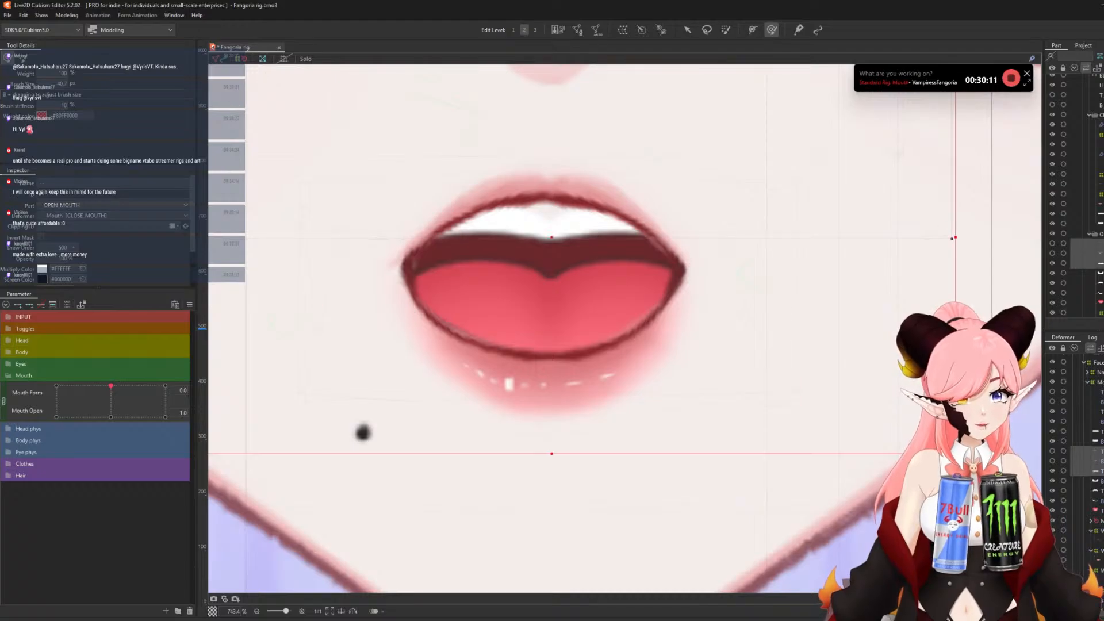
ctrl+click(1094, 481)
key(Delete)
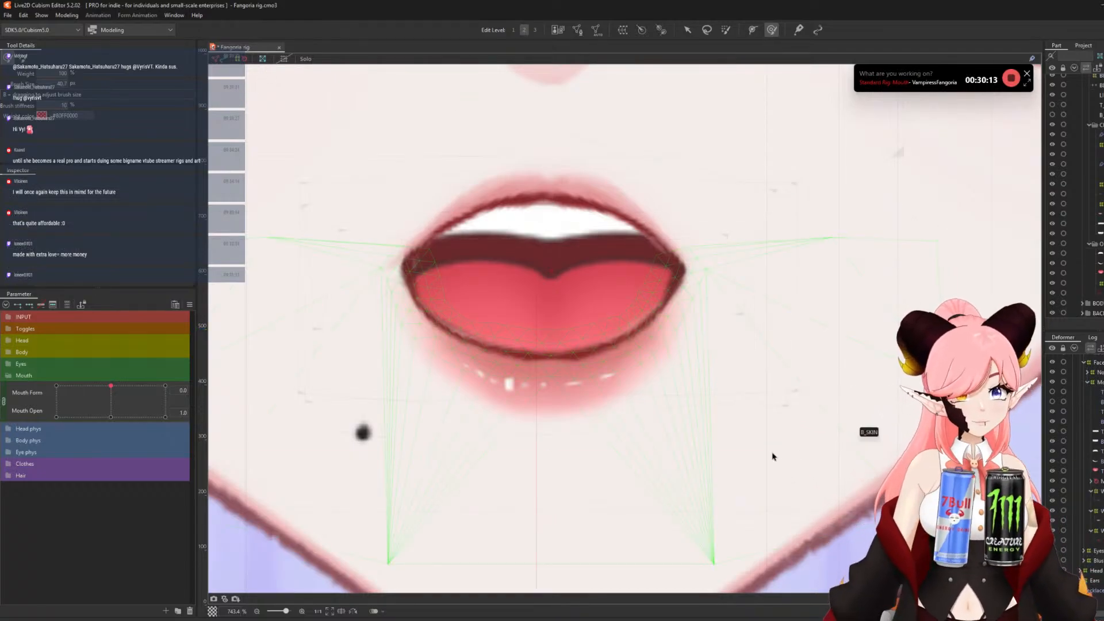
scroll(587, 415, down, 5)
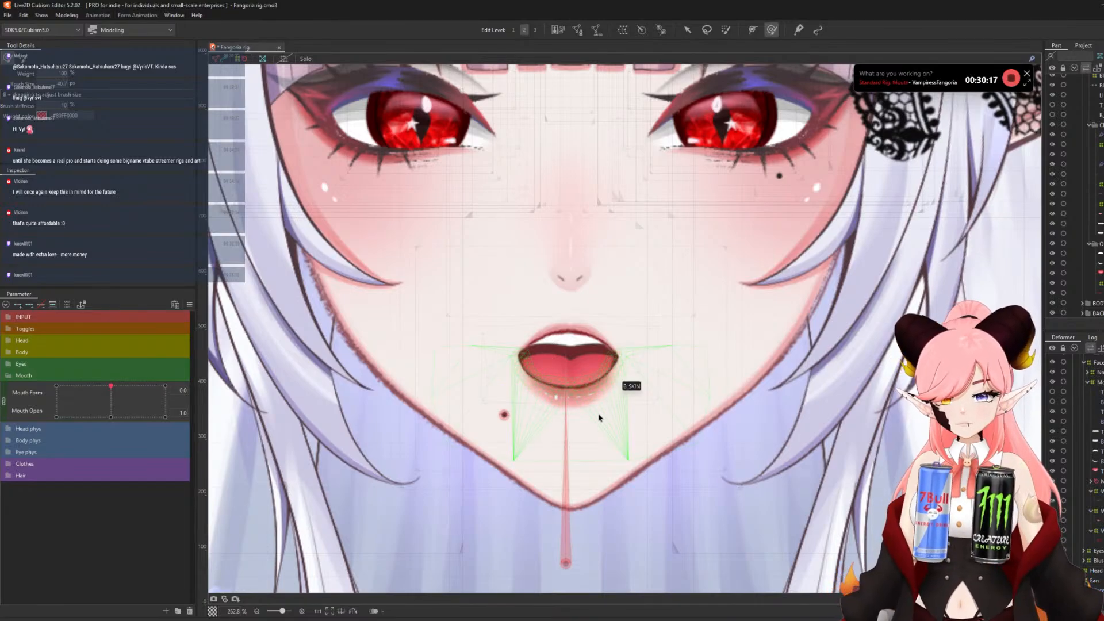
scroll(604, 297, down, 2)
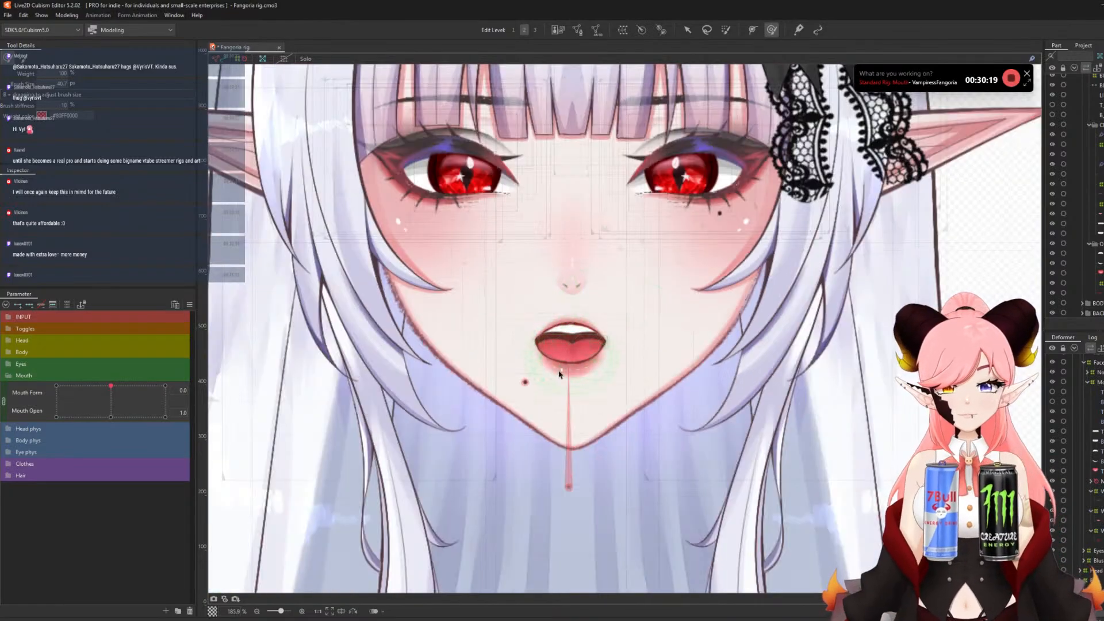
- Preview the open mouth across Mouth Form values between 0.0 and 1.0, returning it to 0.0
drag(105, 388, 163, 349)
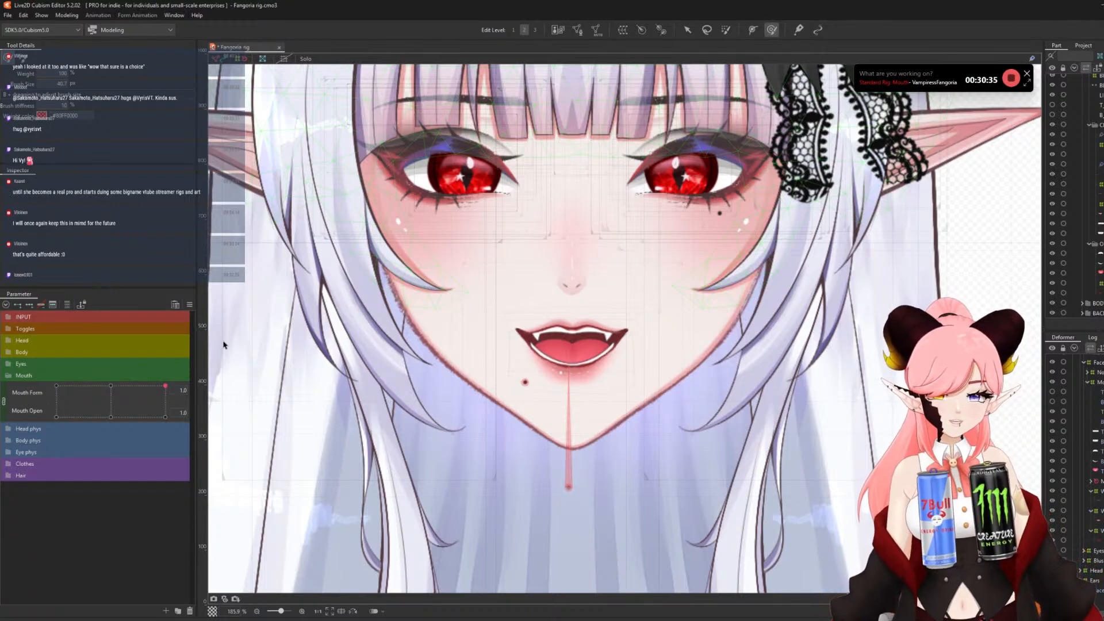
drag(168, 332, 133, 326)
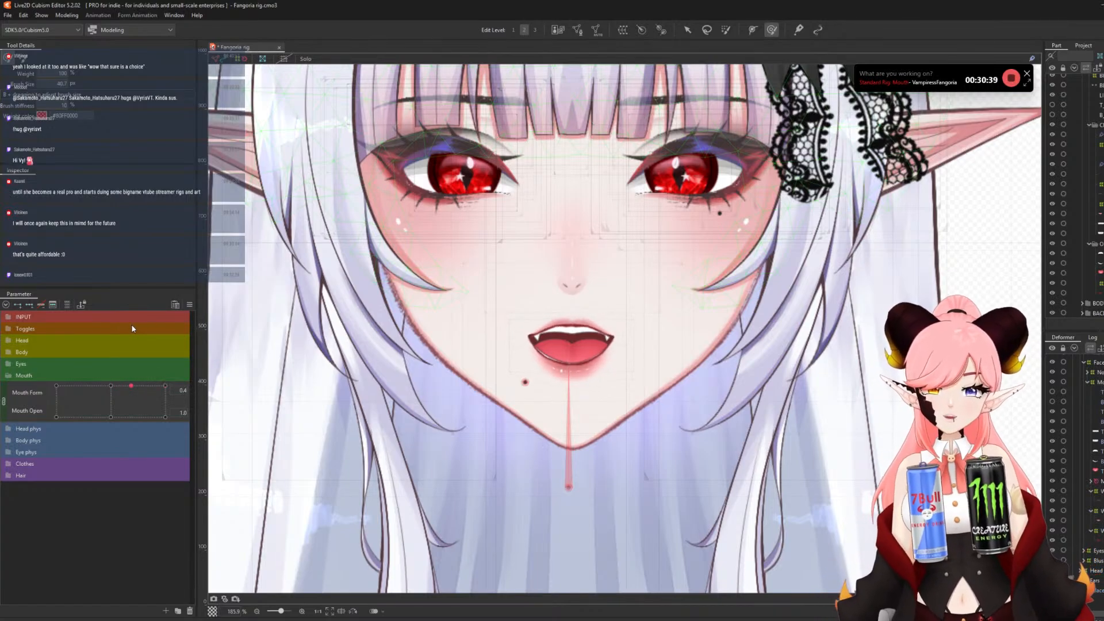
click(110, 386)
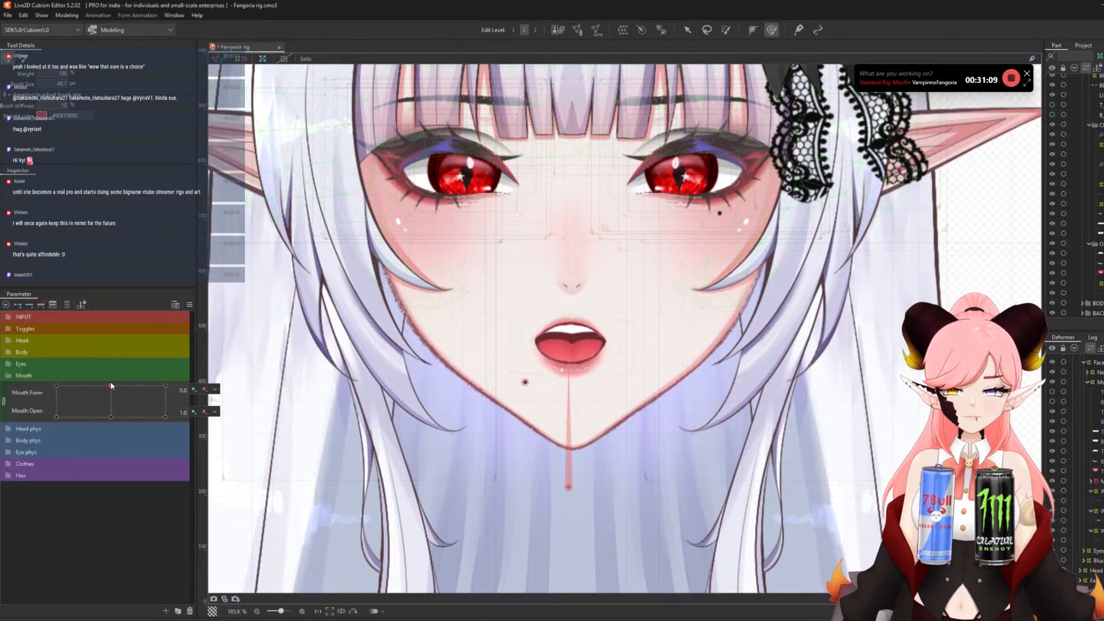
drag(111, 386, 136, 334)
click(112, 387)
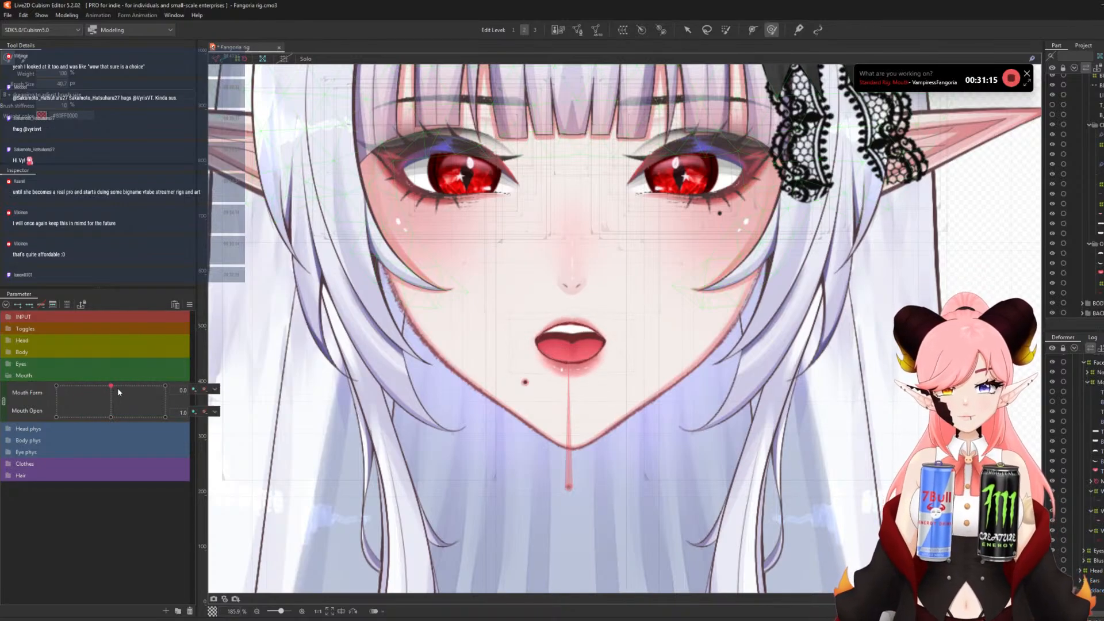
- Copy the upper mouth line T_LINE's form from Mouth Form 0.0 to the -1.0 key, keeping Mouth Open at 1.0
scroll(557, 401, down, 2)
scroll(559, 405, up, 3)
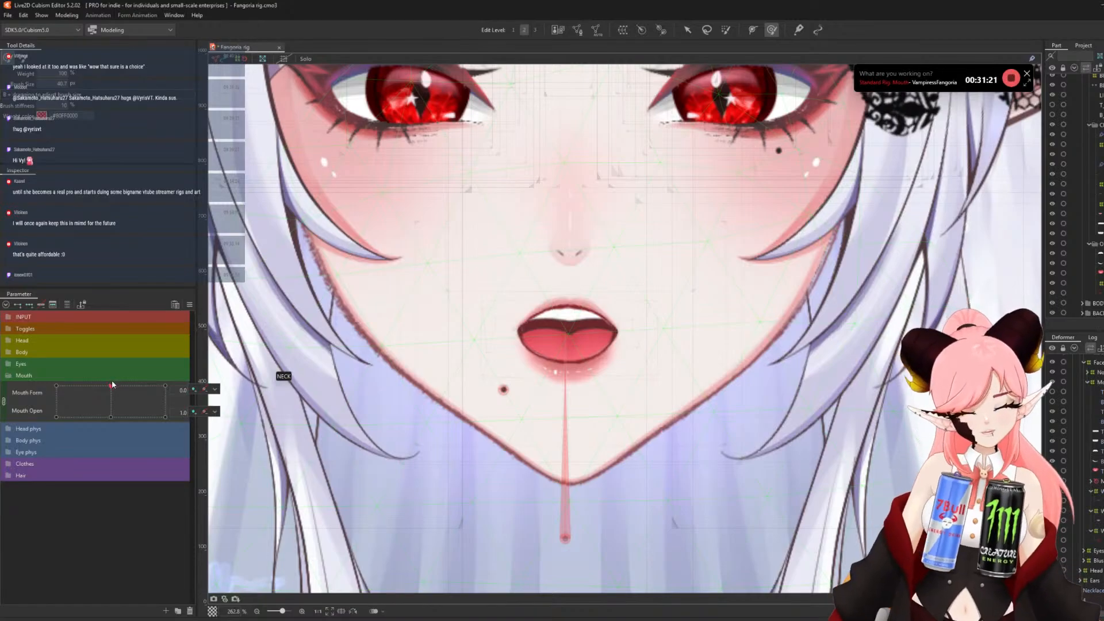
drag(112, 397, 2, 364)
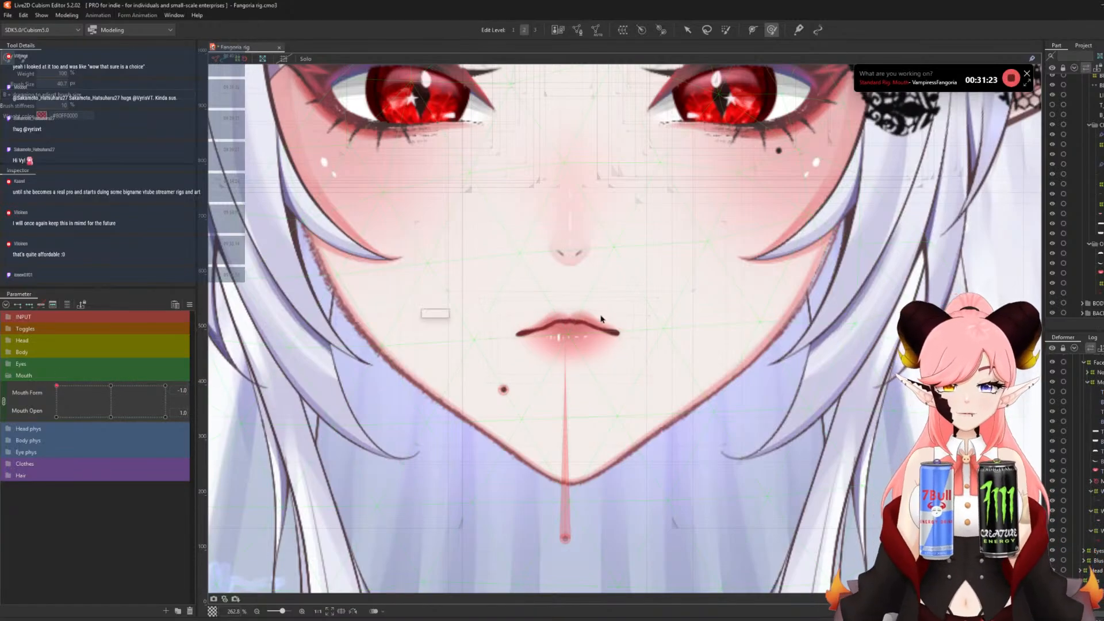
scroll(556, 346, up, 2)
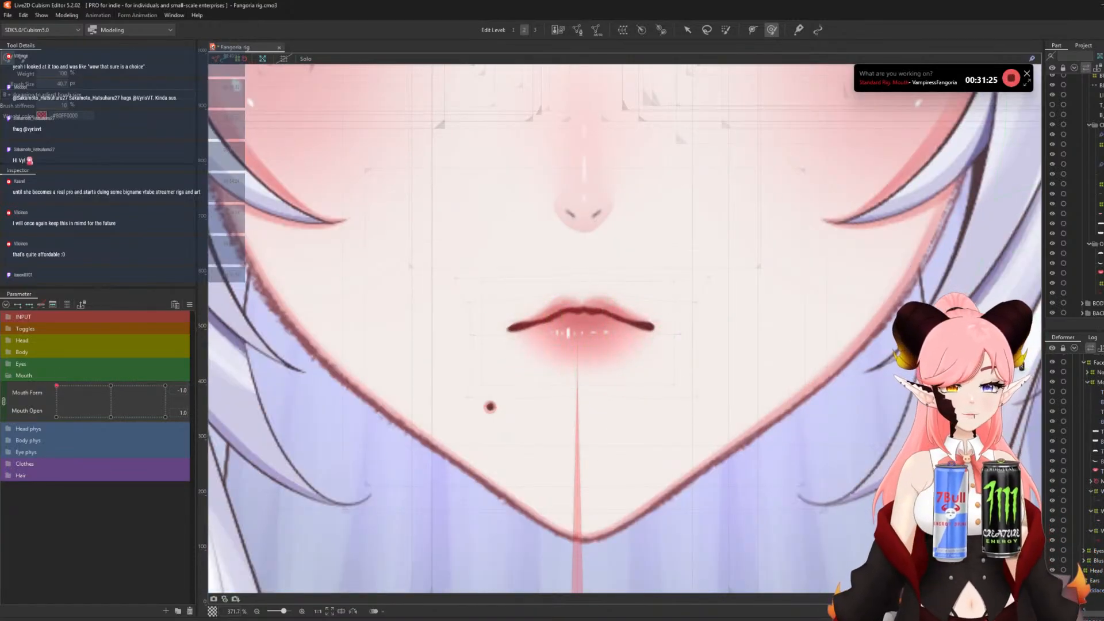
click(561, 328)
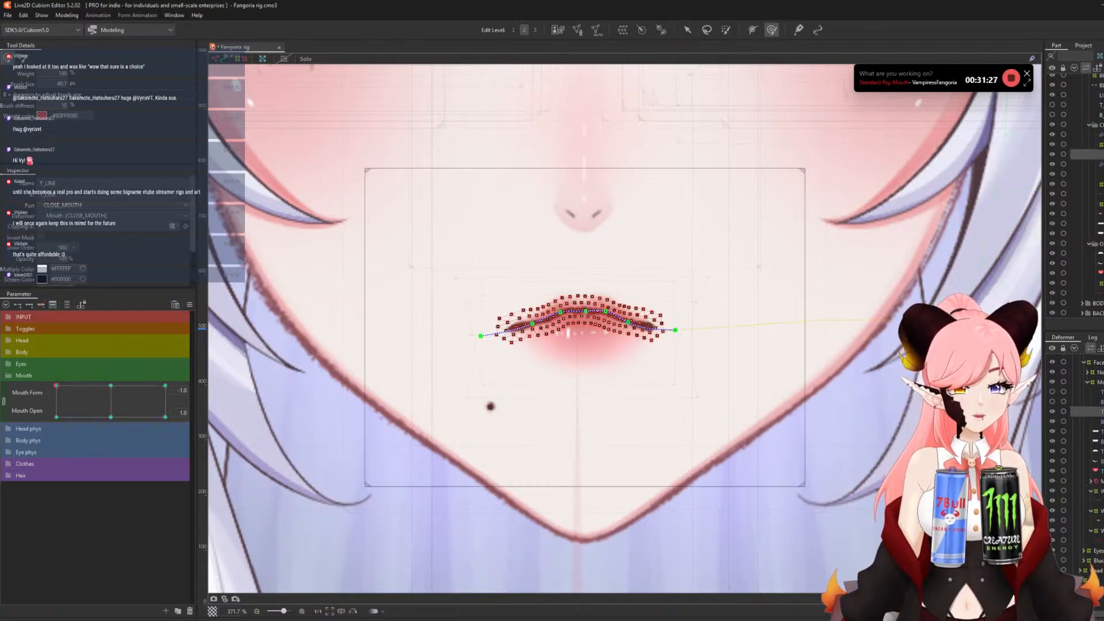
click(687, 31)
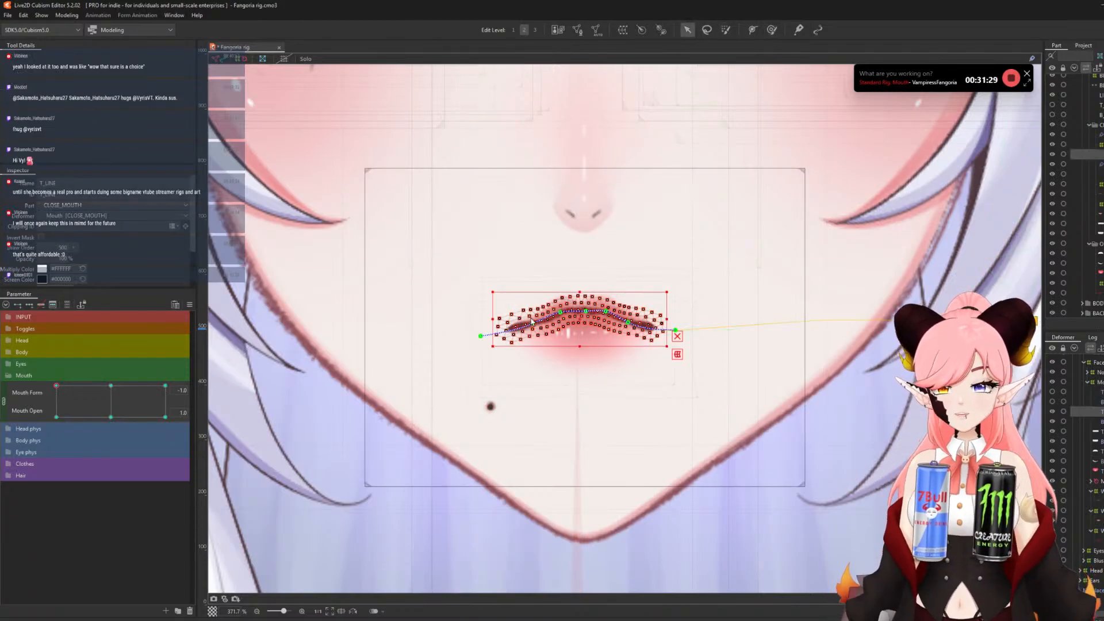
scroll(534, 334, up, 2)
drag(459, 343, 424, 370)
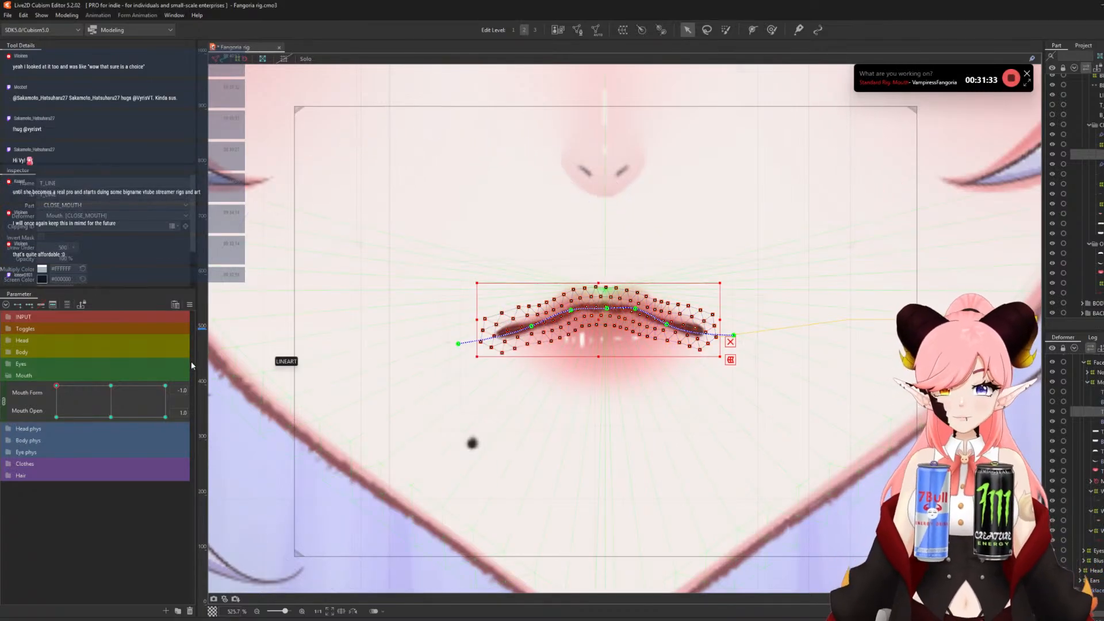
click(115, 386)
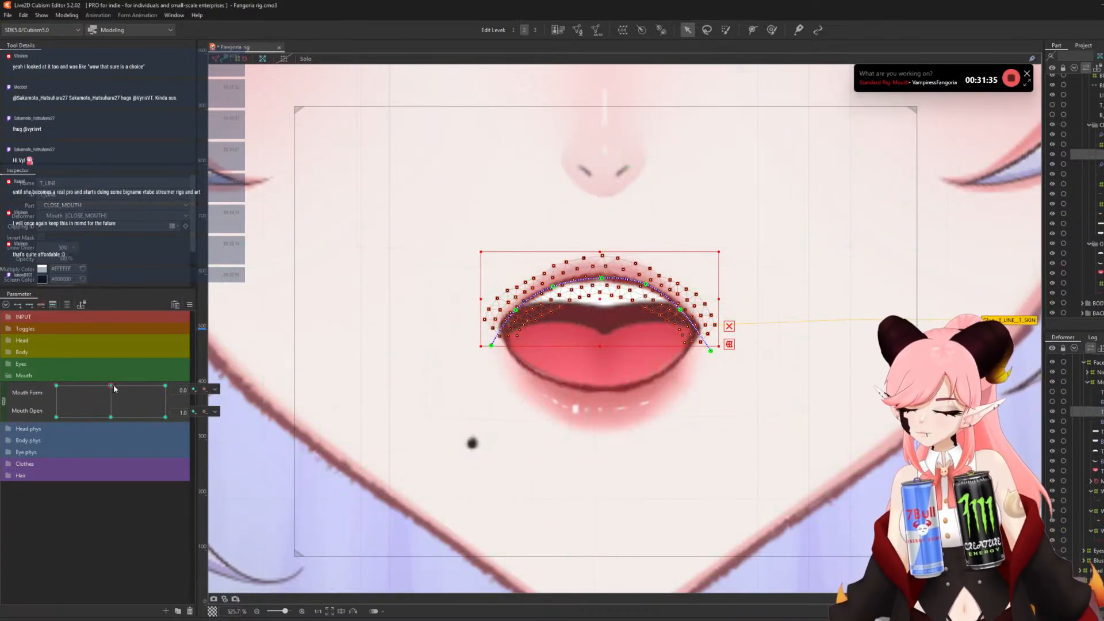
click(61, 385)
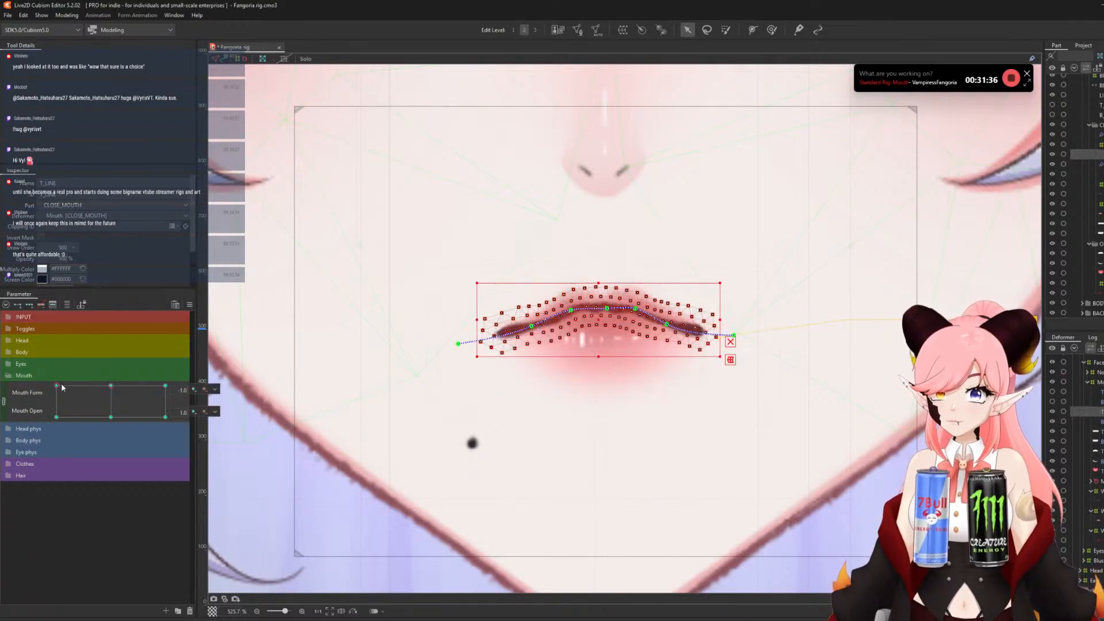
click(204, 389)
click(110, 387)
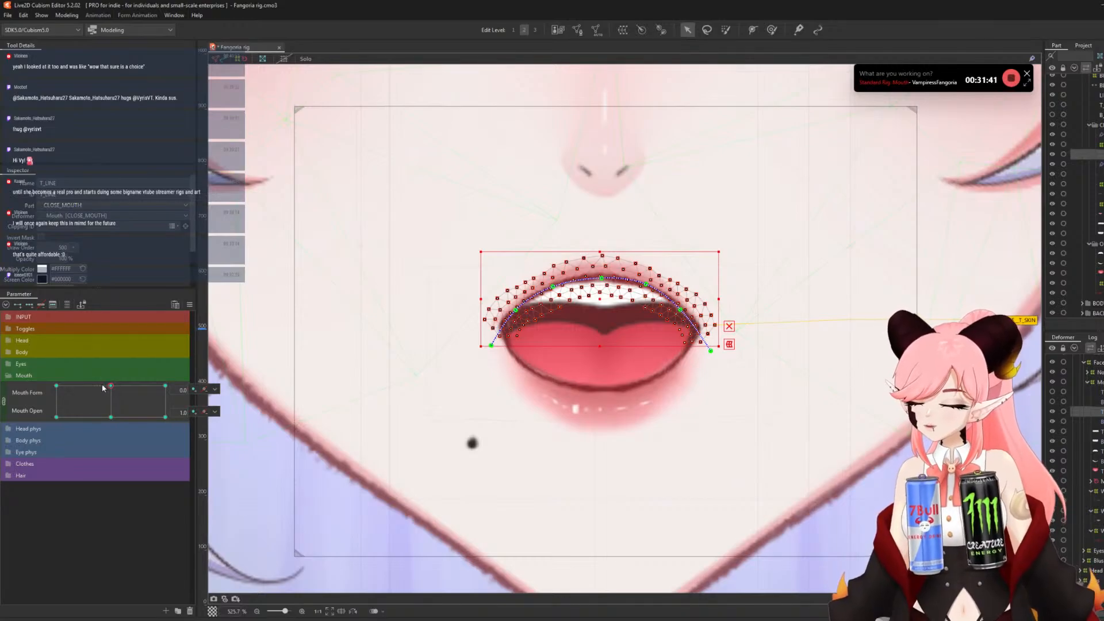
click(57, 386)
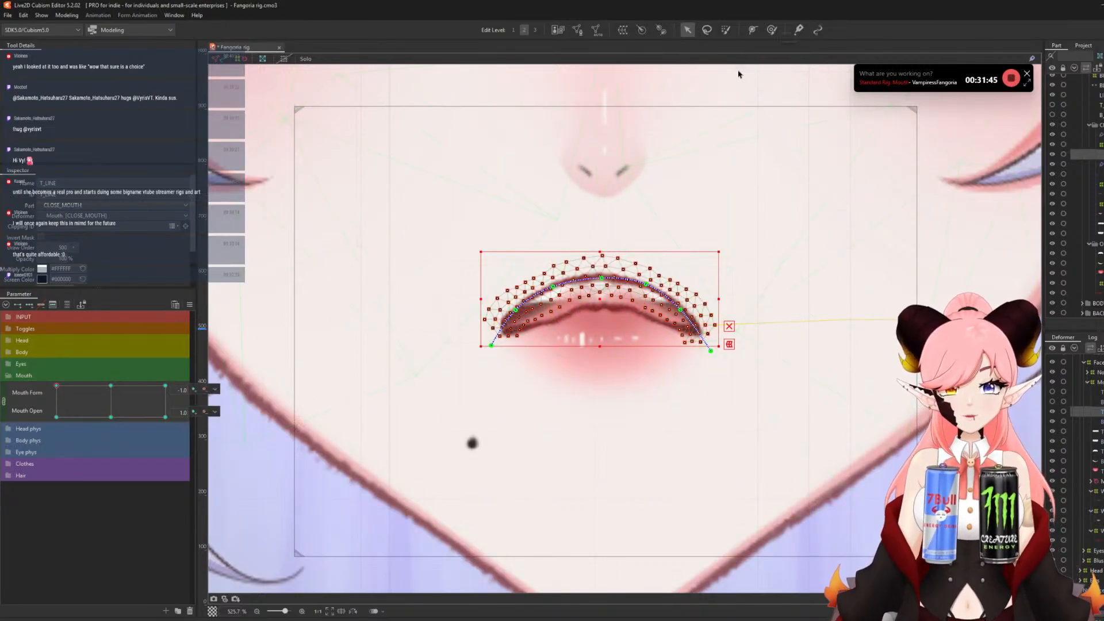
- Bend T_LINE's deform path at Mouth Form -1.0, dipping its centre slightly and lowering both end points
scroll(579, 286, up, 2)
drag(627, 277, 625, 299)
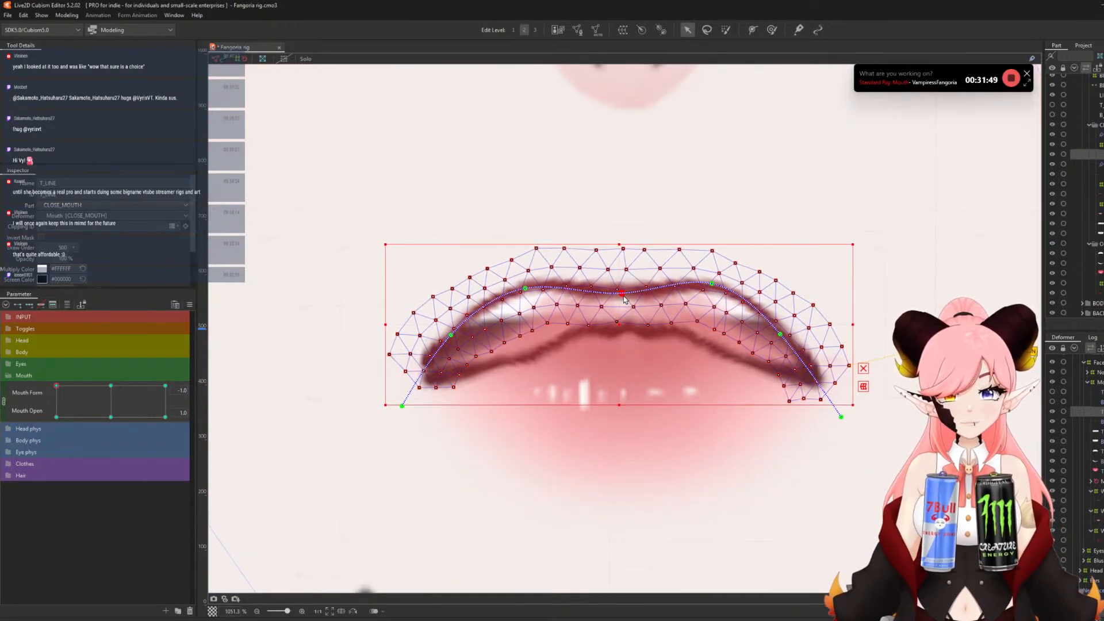
drag(402, 406, 408, 439)
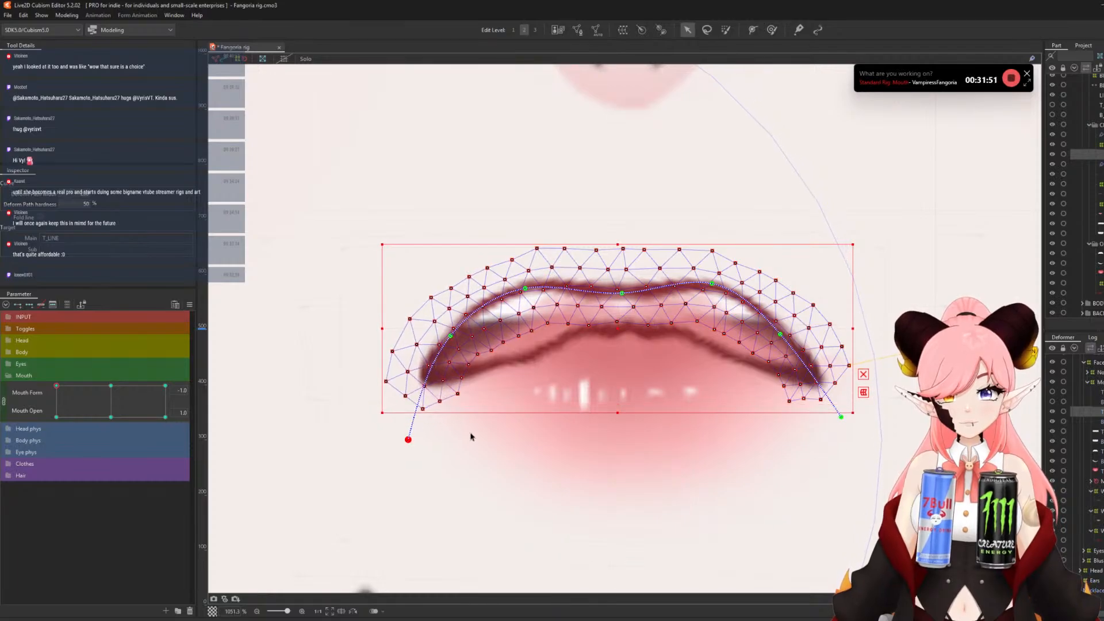
drag(841, 417, 838, 430)
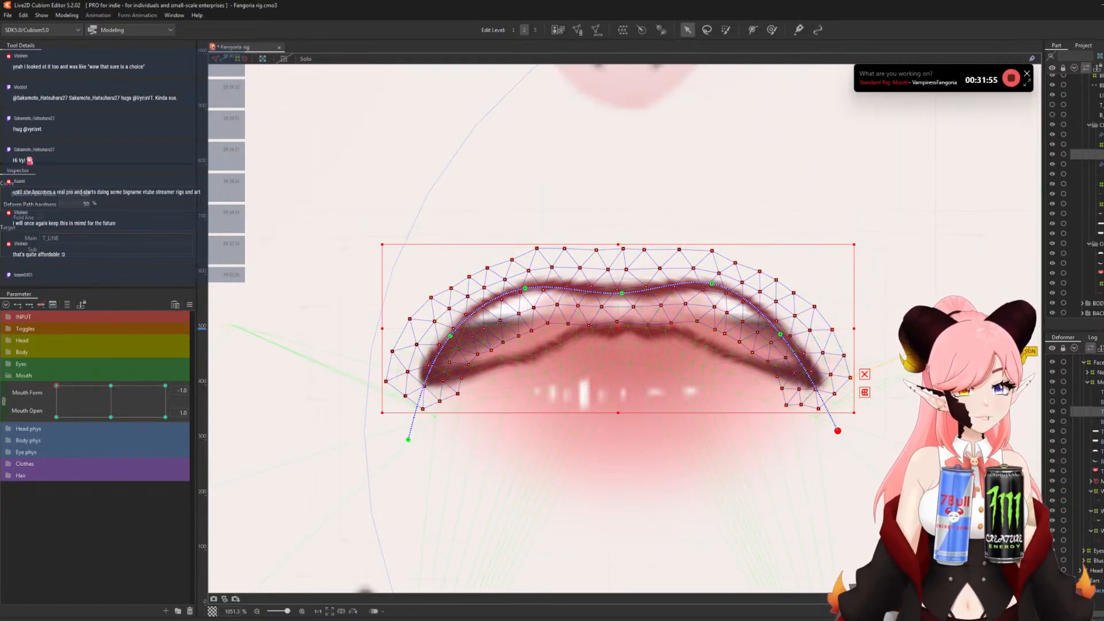
- Copy the lower mouth line B_LINE's form from Mouth Form 0.0 to the -1.0 key at Mouth Open 1.0
click(615, 331)
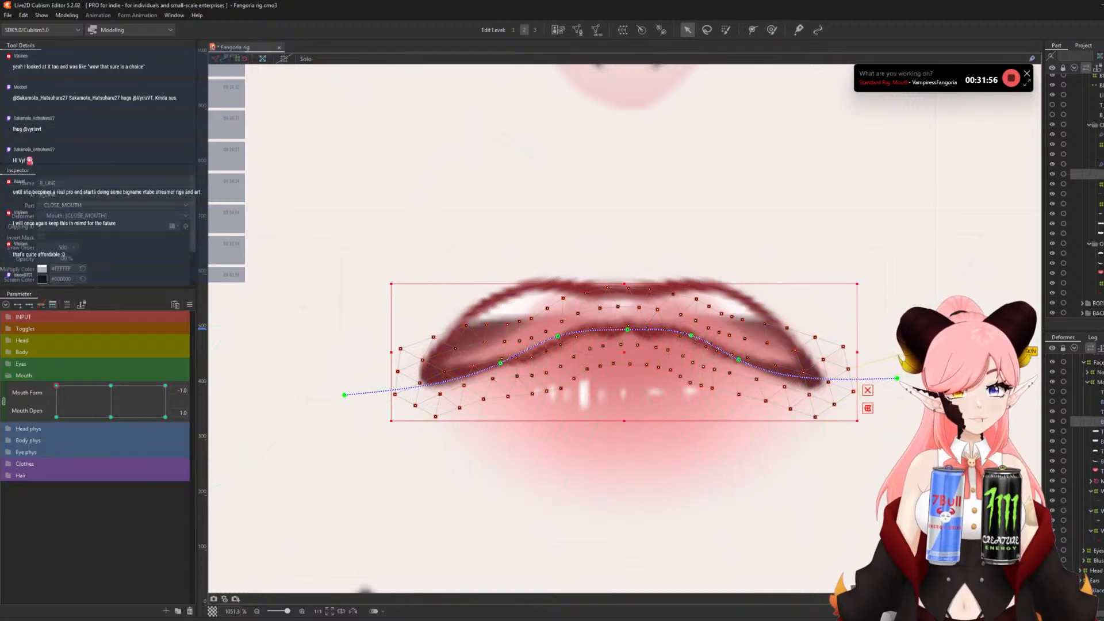
click(108, 387)
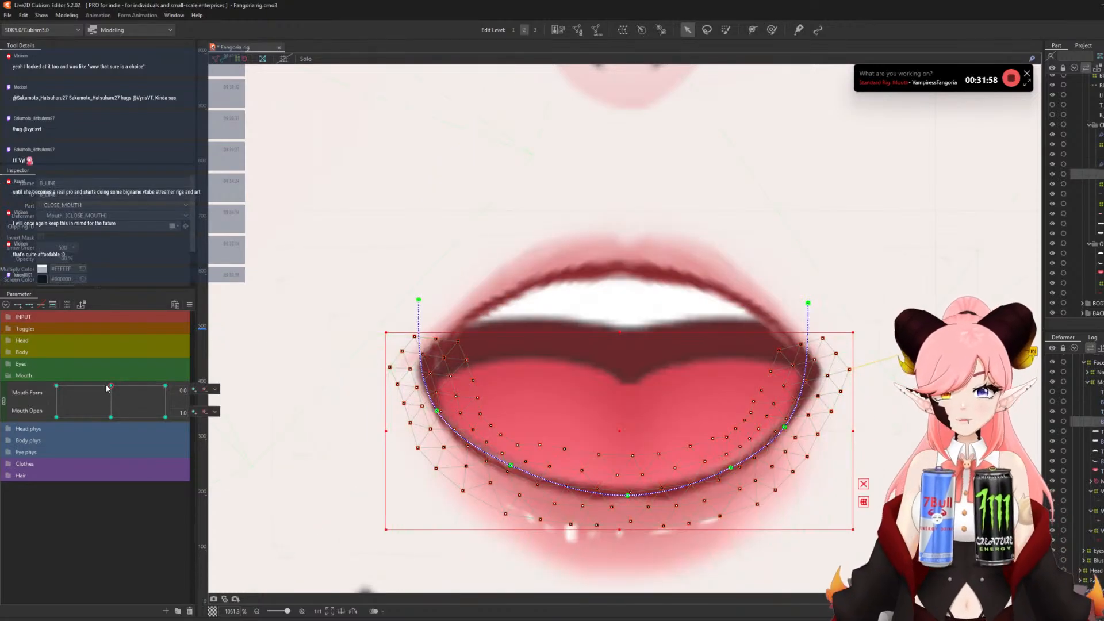
click(57, 386)
key(ctrl+v)
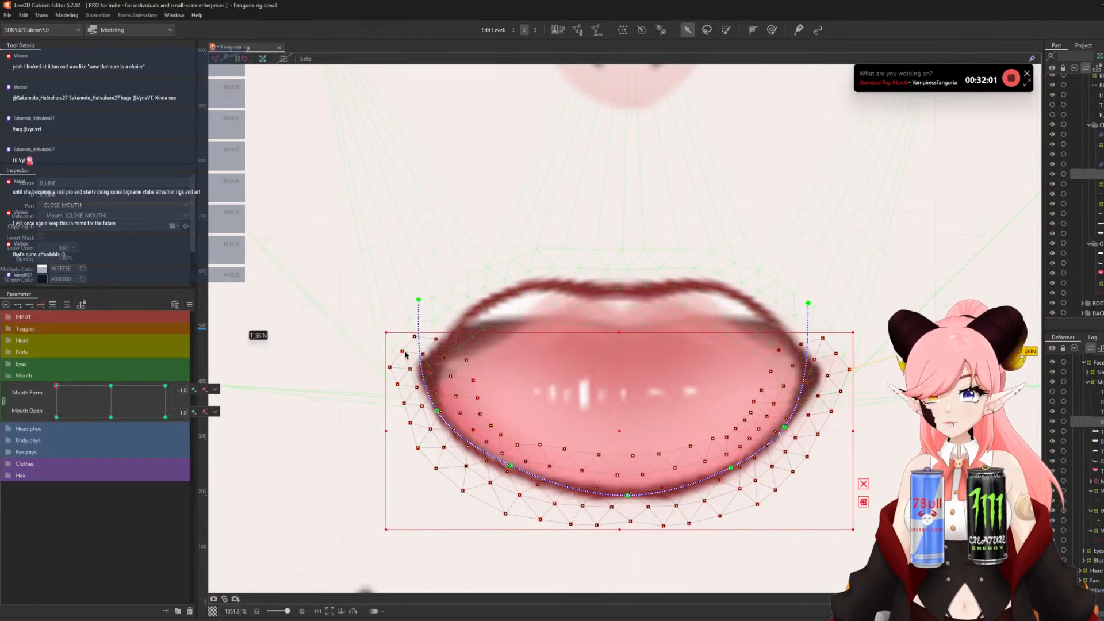
- Reshape B_LINE's deform path into a frown by raising its middle points and lowering the ends near the mouth corners
scroll(546, 279, down, 2)
scroll(575, 386, up, 1)
drag(588, 389, 589, 364)
click(506, 376)
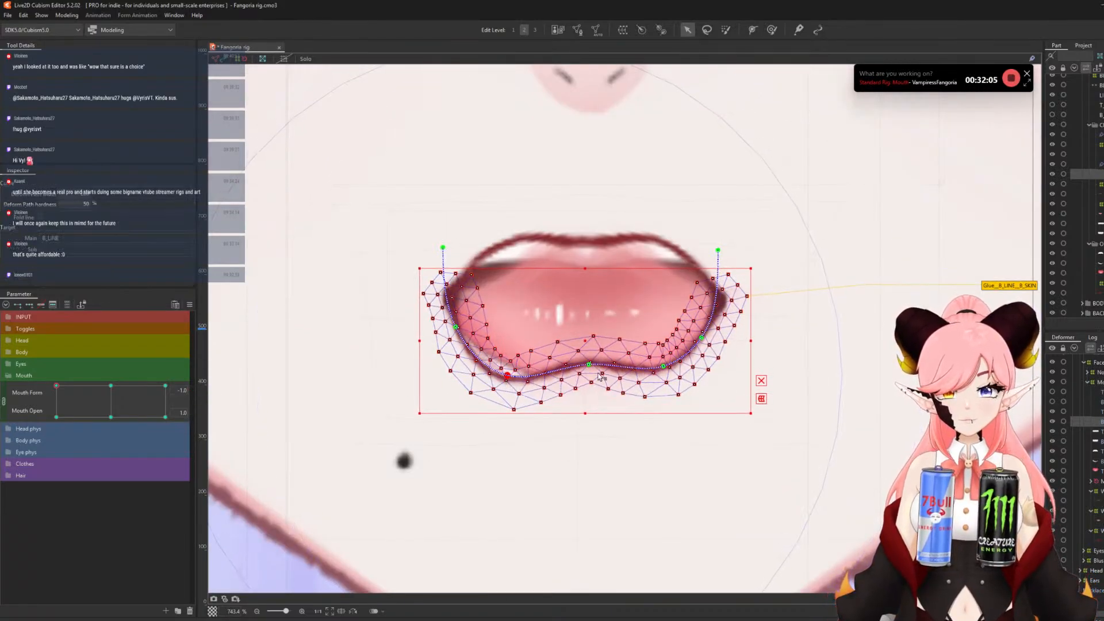
drag(664, 366, 667, 371)
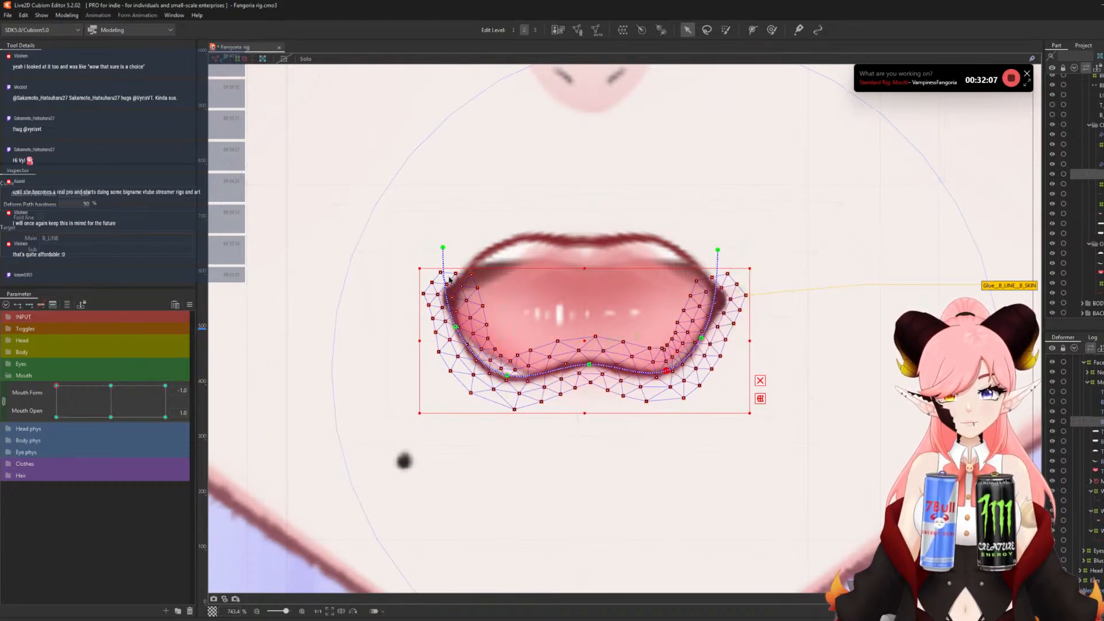
drag(719, 249, 725, 268)
drag(440, 248, 438, 266)
drag(457, 329, 461, 340)
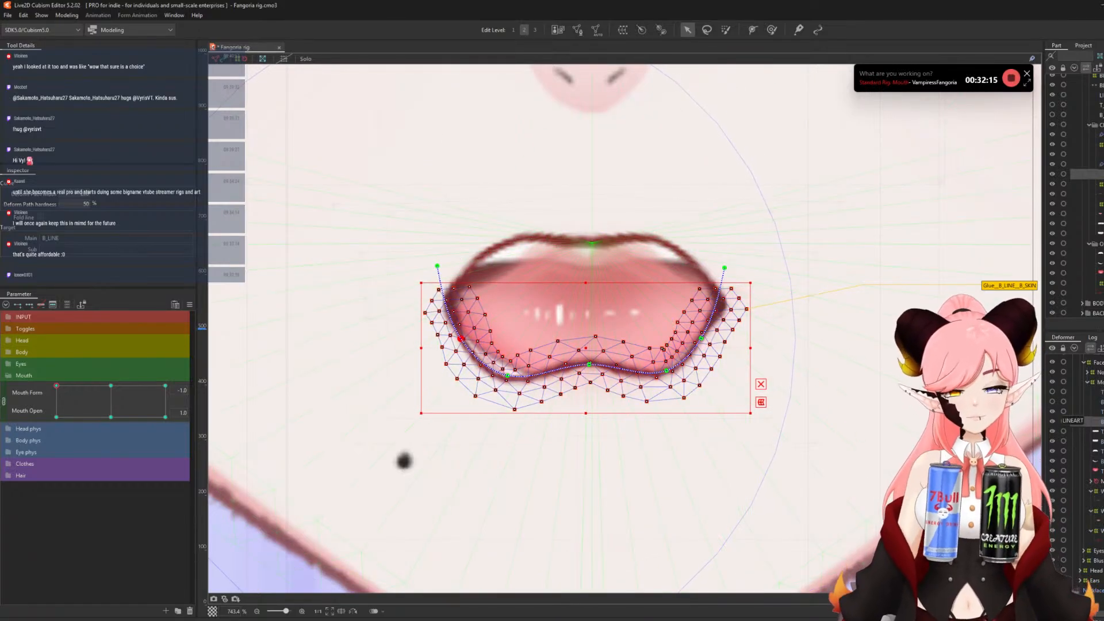
- Copy the forms of both CLOSE_MOUTH and CLOSE_MOUTH2 warp deformers from Mouth Form 0.0 to -1.0
scroll(477, 292, down, 2)
scroll(520, 308, up, 1)
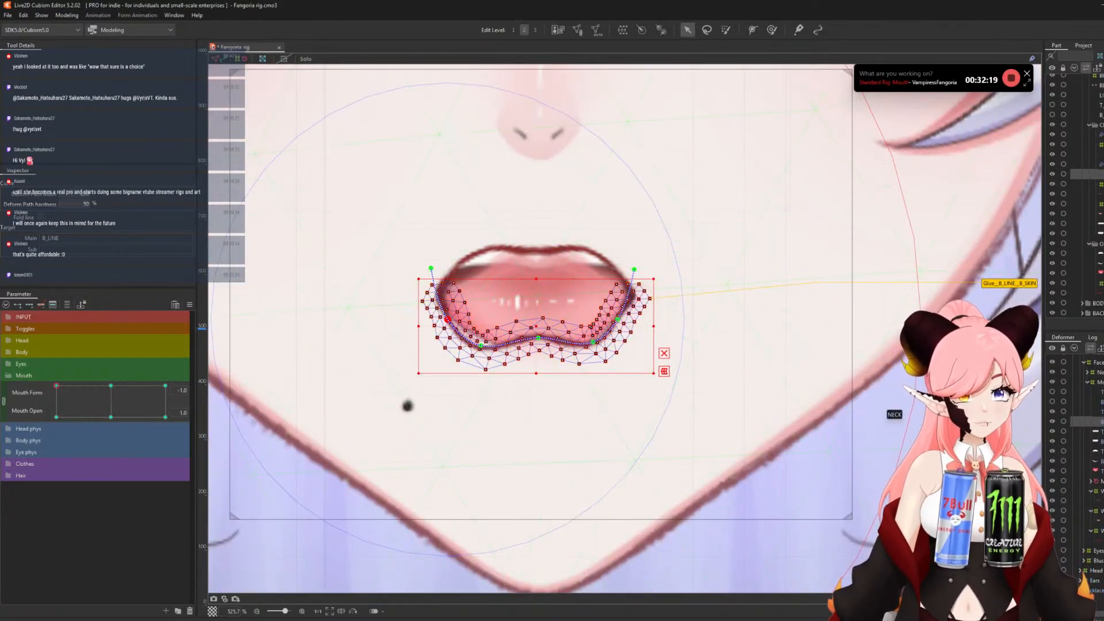
click(1098, 511)
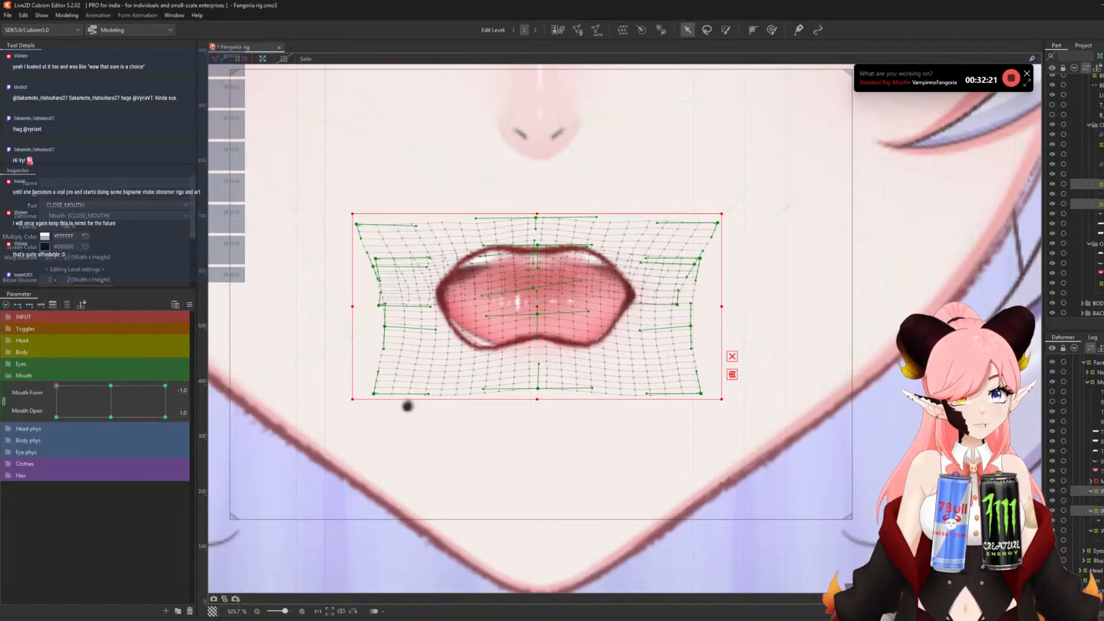
click(110, 385)
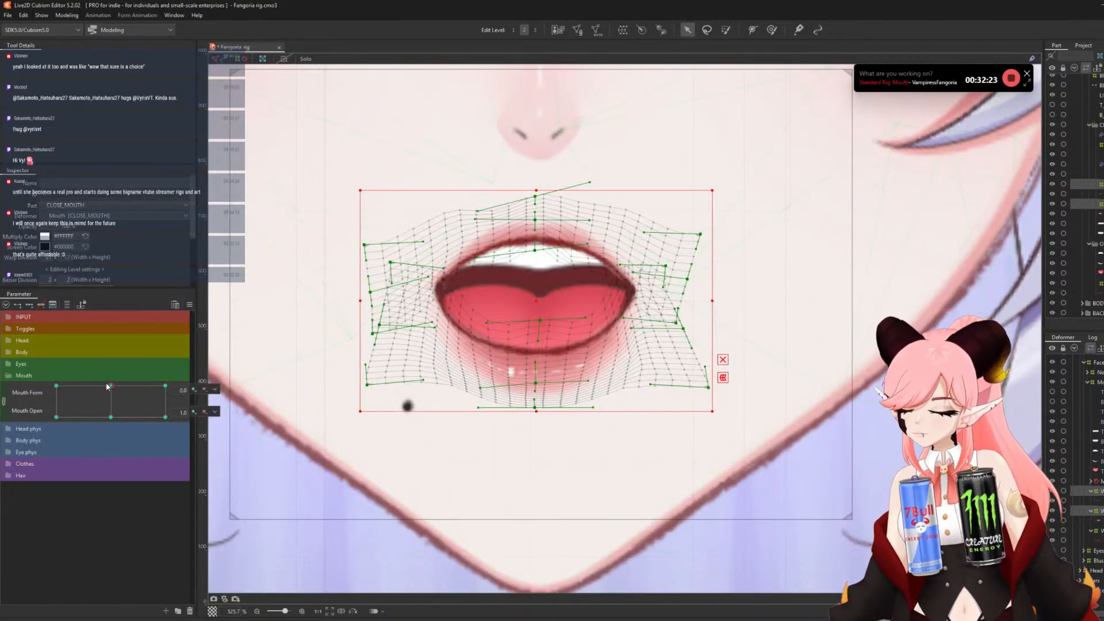
click(56, 385)
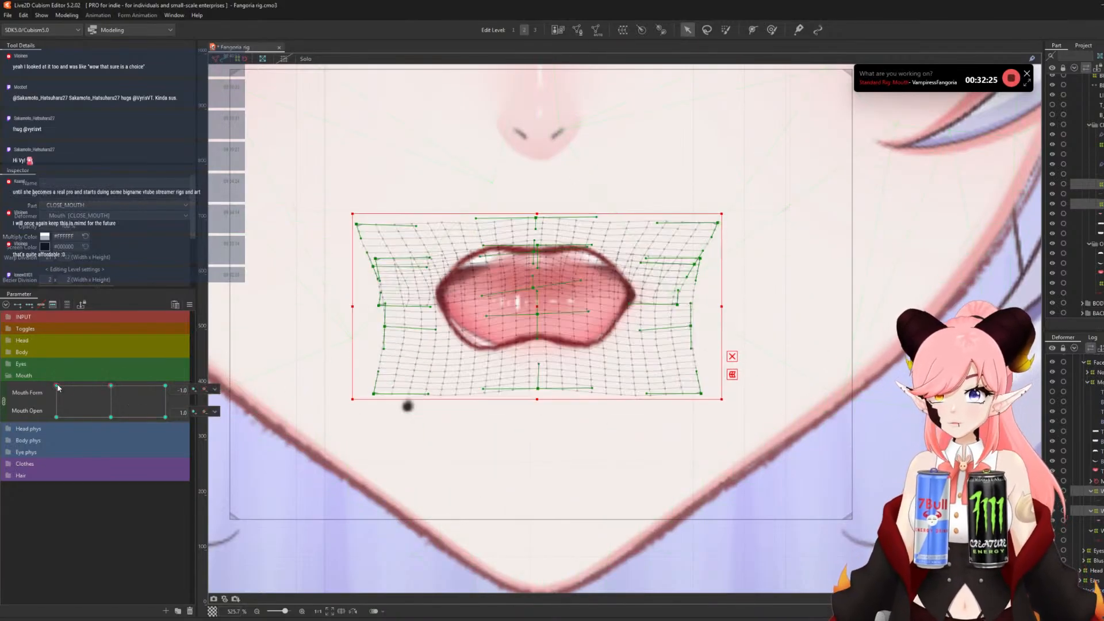
key(ctrl+v)
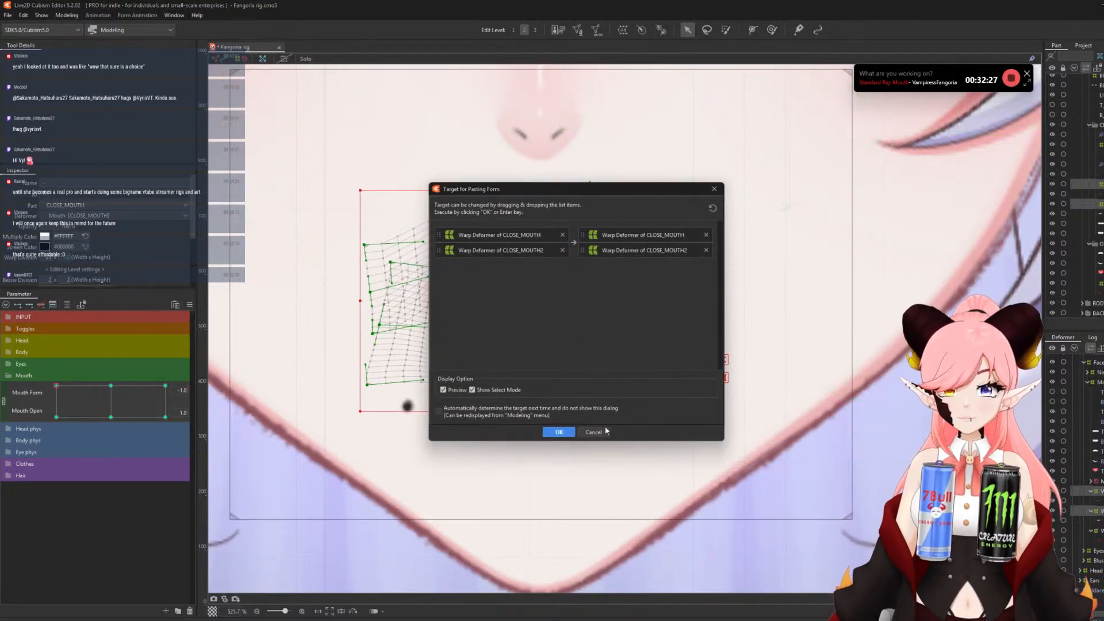
click(559, 432)
- Use the deform brush on the CLOSE_MOUTH warp deformer to lower the upper lip's centre and fit it to the line
scroll(474, 298, up, 2)
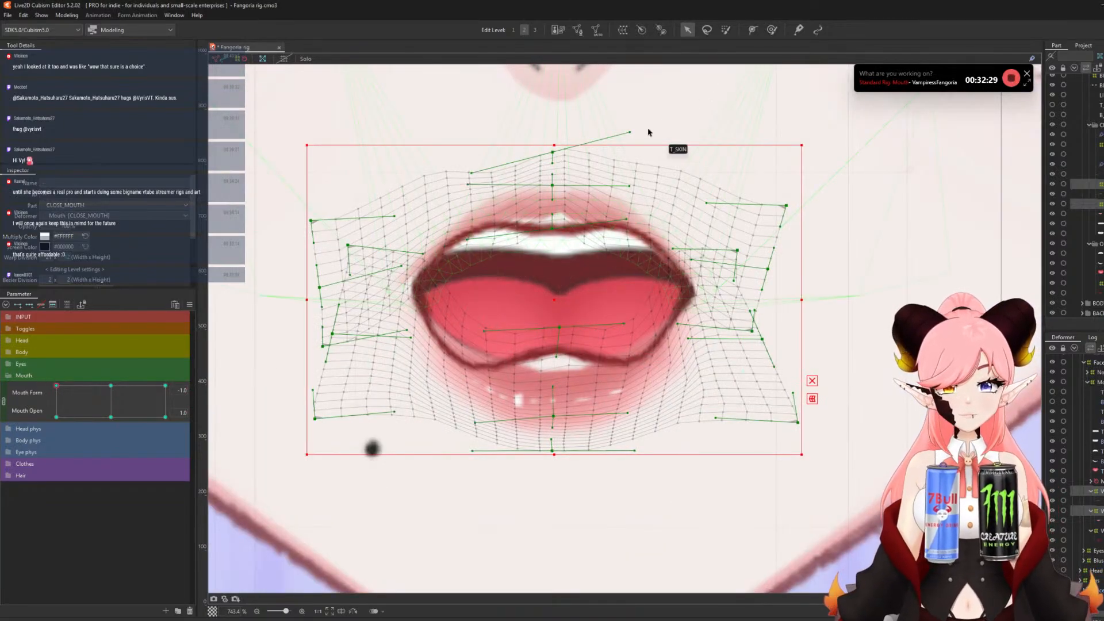
click(772, 30)
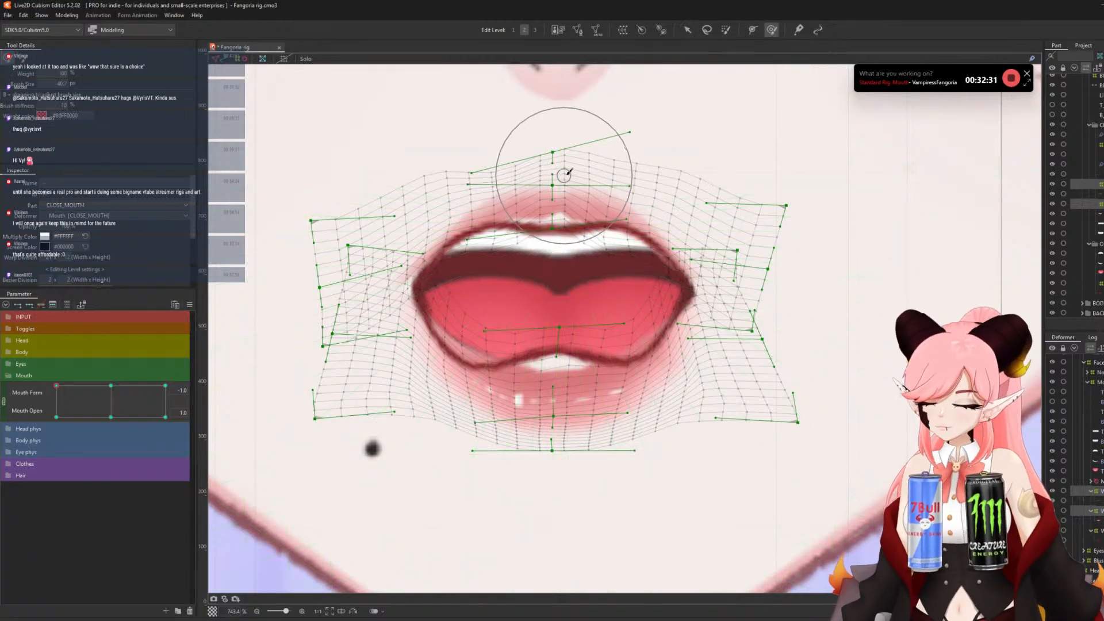
key(b)
drag(593, 164, 554, 163)
scroll(554, 208, up, 1)
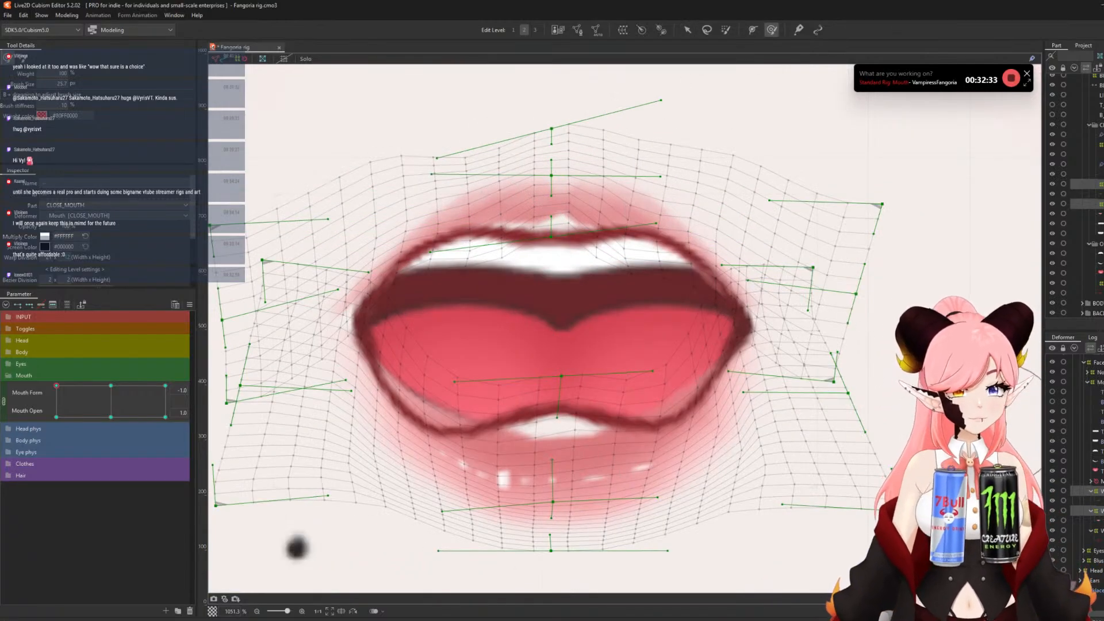
click(1097, 491)
mouse_move(572, 215)
mouse_down()
mouse_move(563, 241)
mouse_move(507, 231)
mouse_up()
key(b)
drag(518, 175, 570, 191)
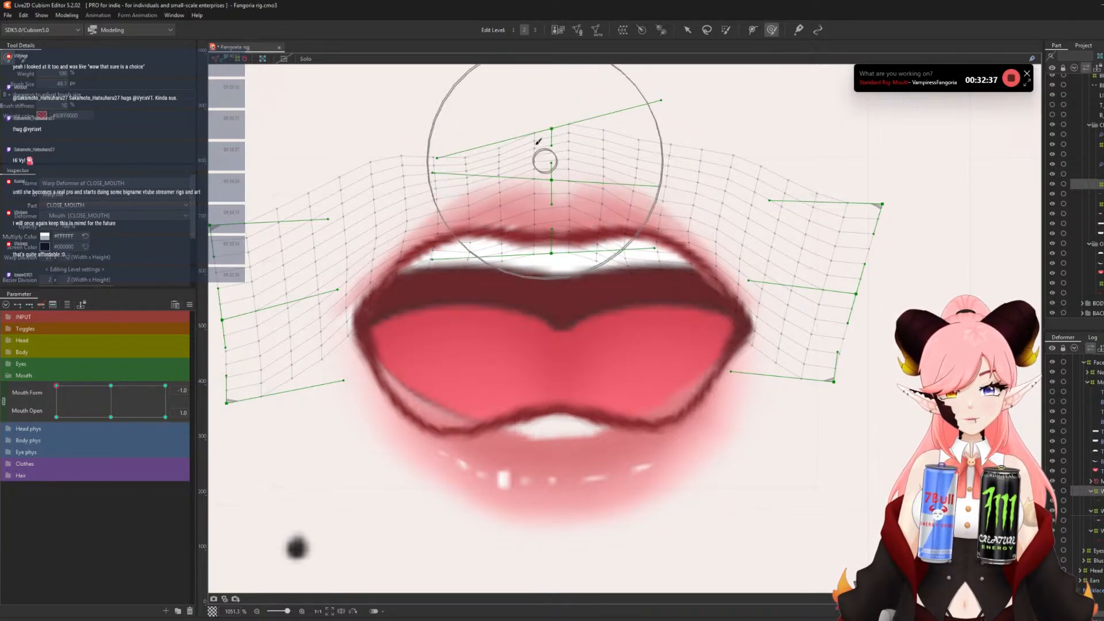
mouse_move(543, 152)
mouse_down()
mouse_move(545, 171)
mouse_move(551, 151)
mouse_up()
mouse_move(296, 352)
mouse_down()
mouse_move(296, 335)
mouse_move(323, 332)
mouse_up()
mouse_move(762, 338)
mouse_down()
mouse_move(671, 313)
mouse_move(688, 296)
mouse_up()
key(b)
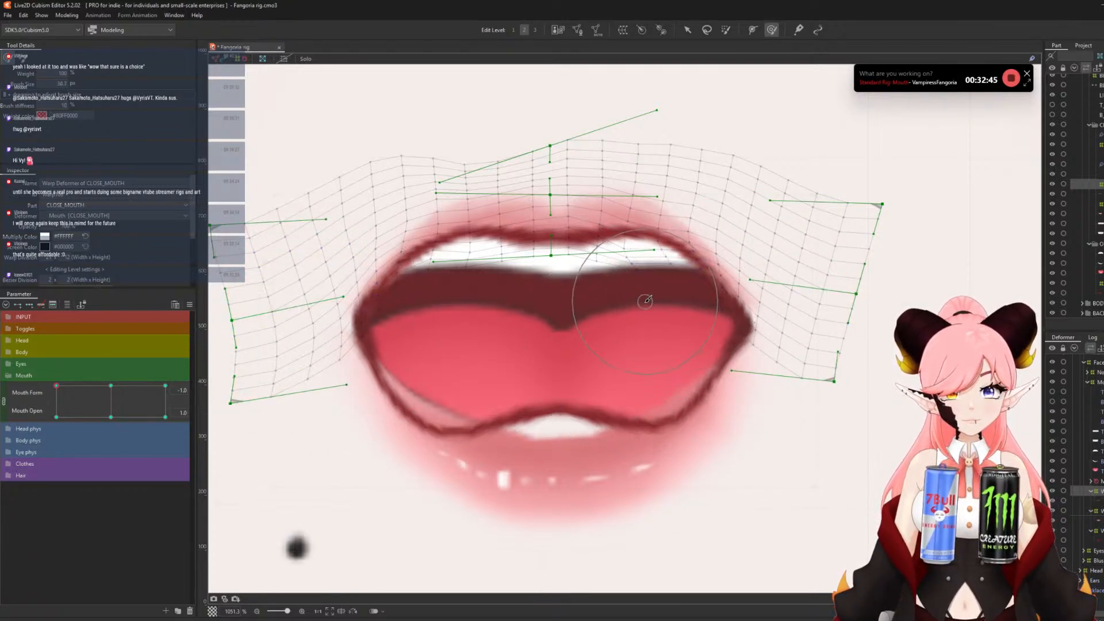
- Use the deform brush on the CLOSE_MOUTH2 warp deformer to raise the lower lip's centre toward the frowning lower mouth line
scroll(529, 265, down, 2)
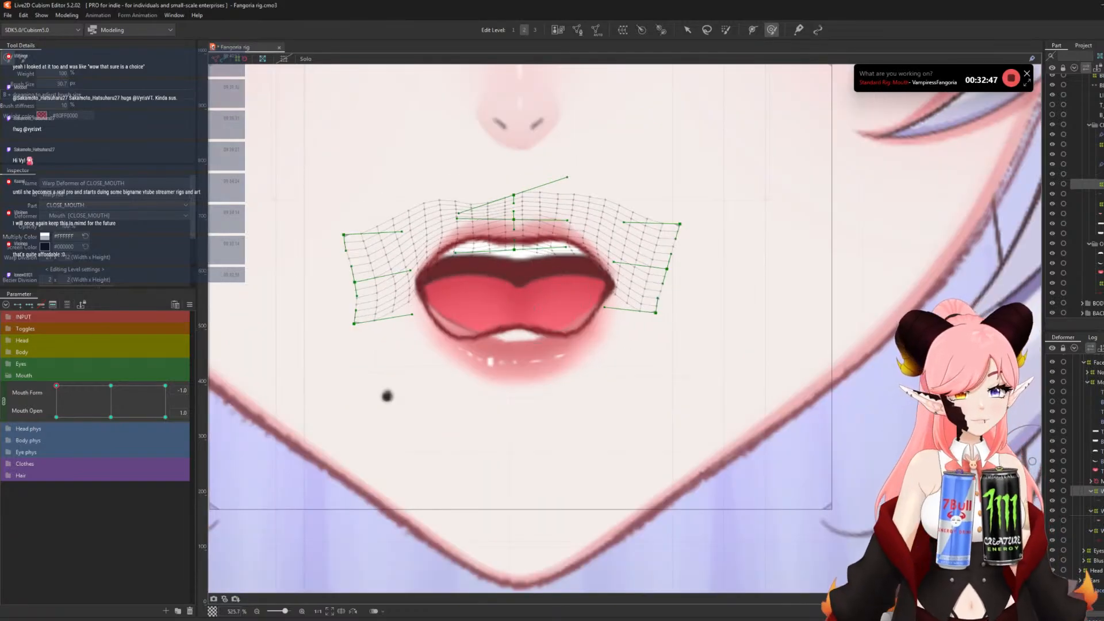
click(1092, 510)
scroll(510, 344, up, 2)
key(b)
mouse_move(545, 346)
mouse_down()
mouse_move(574, 347)
mouse_move(524, 322)
mouse_up()
key(b)
drag(493, 460, 577, 471)
drag(529, 442, 533, 423)
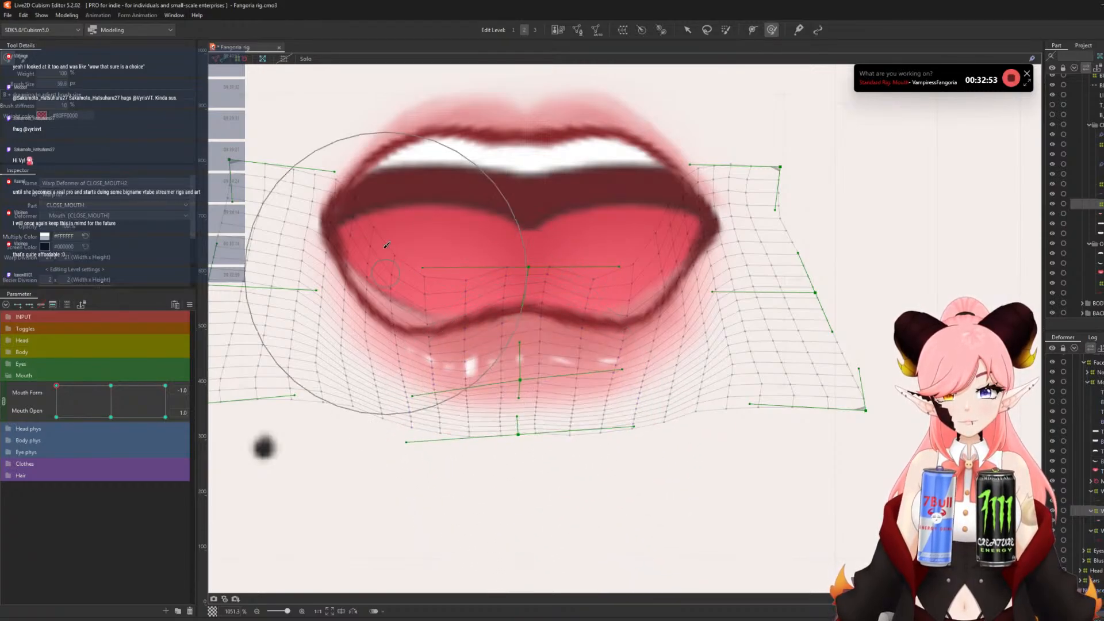
- Brush CLOSE_MOUTH2's inner mesh and sides to fit the lower lip to the line and tuck the lower teeth behind its centre
drag(395, 258, 385, 282)
drag(387, 239, 384, 244)
drag(585, 224, 619, 235)
drag(804, 251, 789, 253)
drag(759, 340, 604, 345)
drag(599, 345, 636, 358)
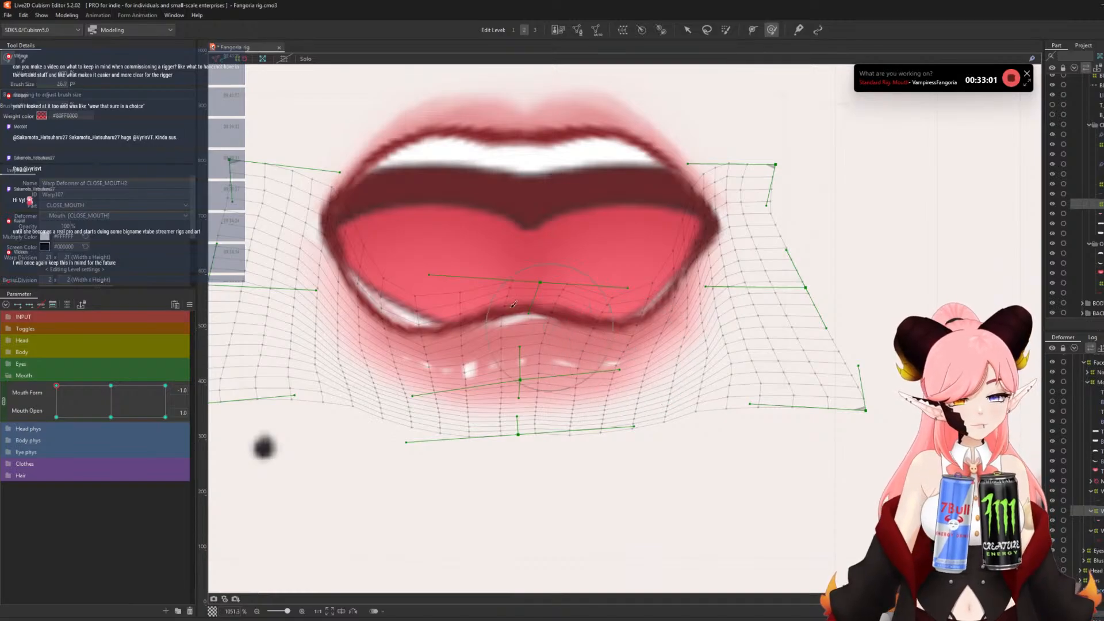
drag(497, 316, 497, 291)
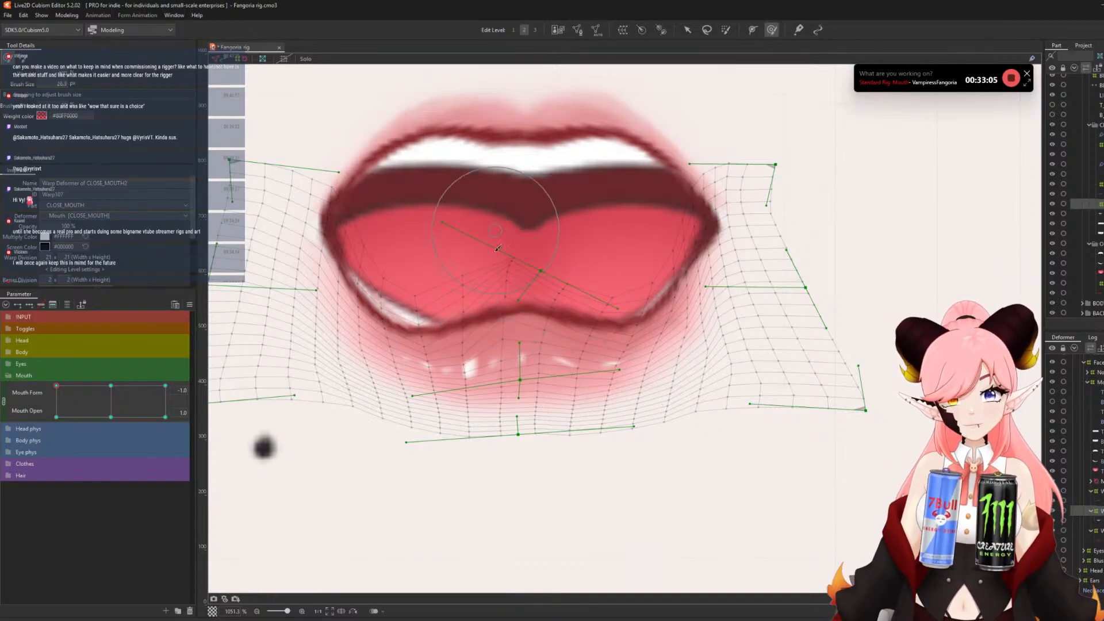
- Push CLOSE_MOUTH2's lower edge and lower-left corner slightly upward to even out the area beneath the lower lip
scroll(495, 346, down, 2)
drag(555, 352, 506, 335)
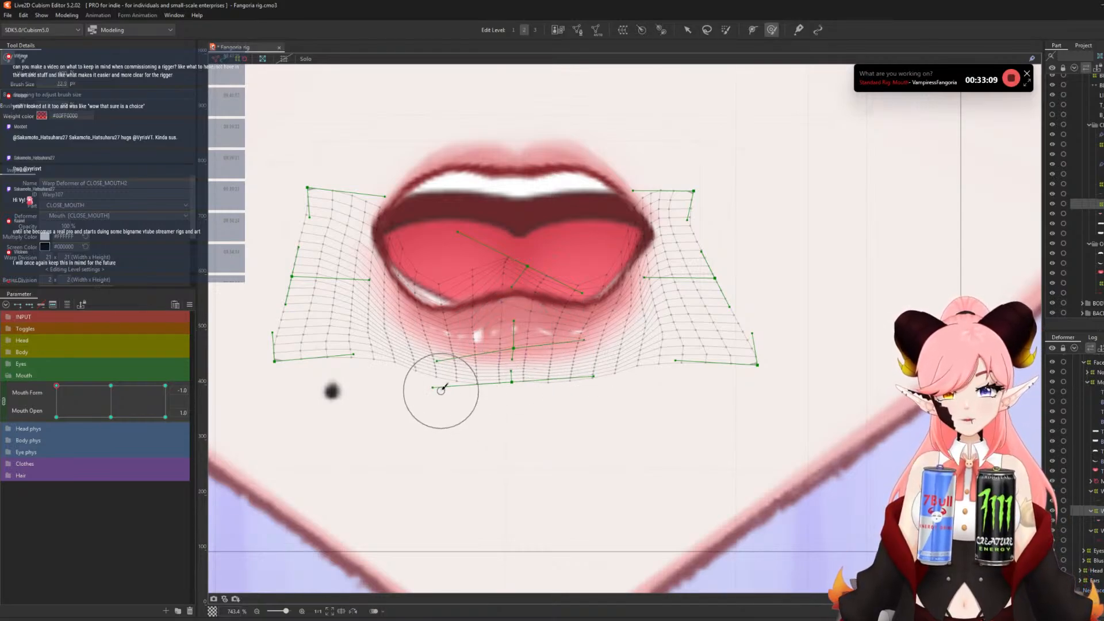
drag(515, 405, 471, 397)
drag(346, 362, 352, 355)
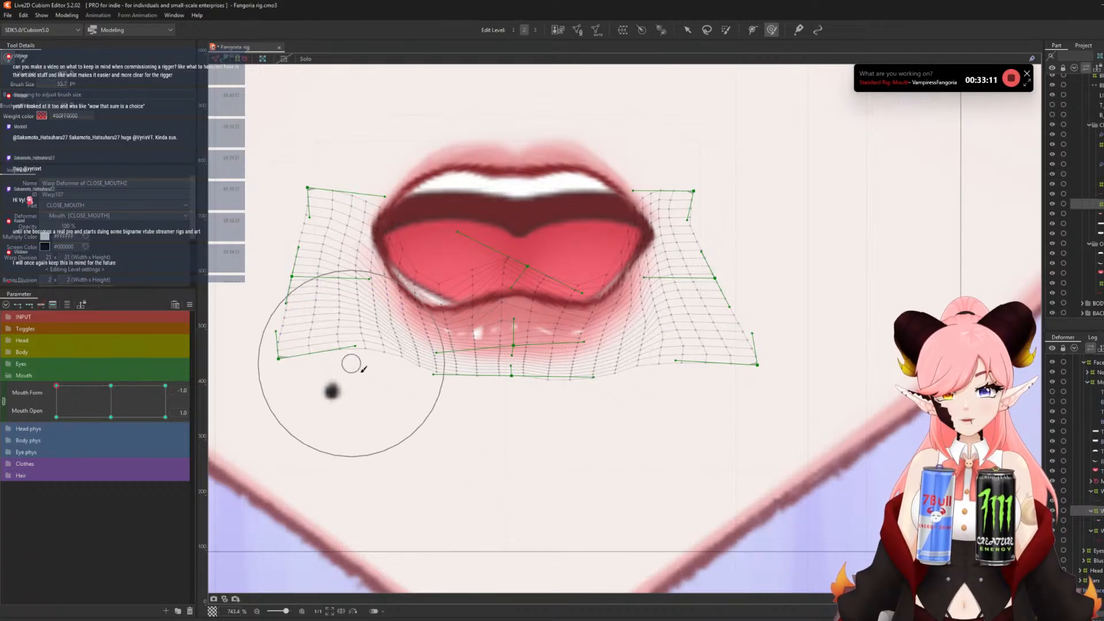
scroll(489, 281, down, 3)
scroll(515, 314, up, 2)
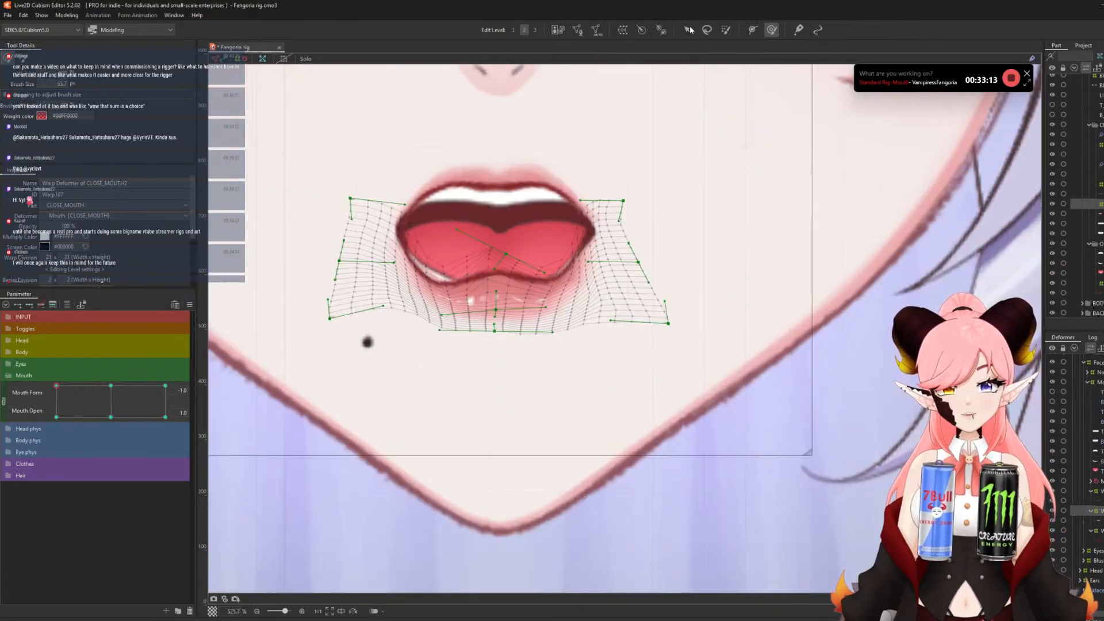
- Deselect the deformer and preview the open mouth on the full face at Mouth Form -0.5 and 0.5
click(685, 32)
scroll(443, 269, down, 5)
click(786, 338)
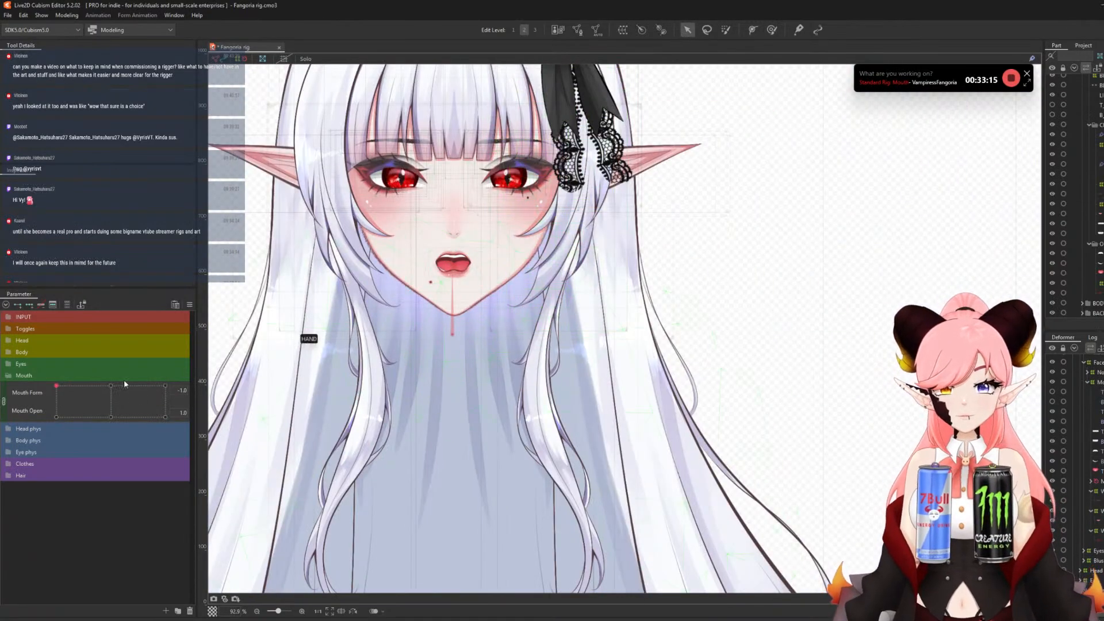
drag(66, 387, 107, 355)
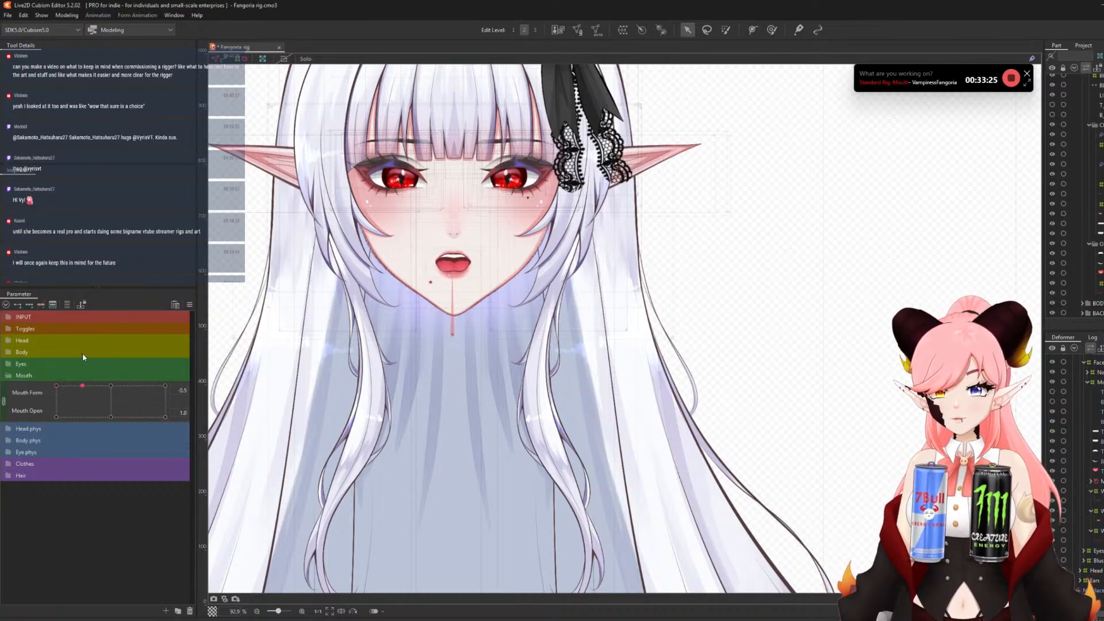
scroll(445, 243, up, 3)
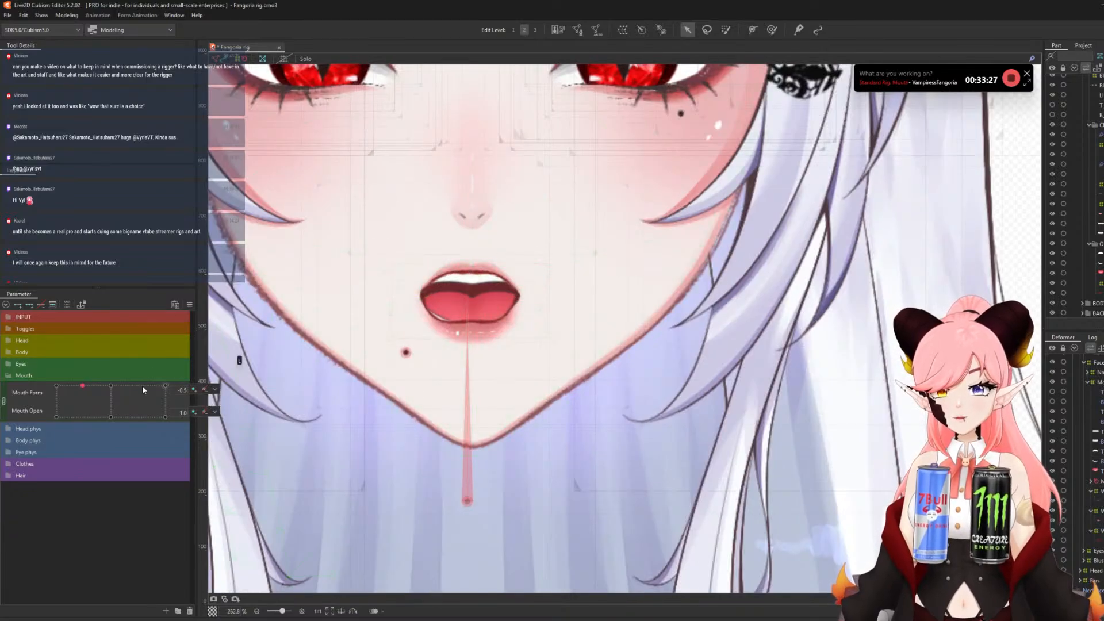
drag(133, 385, 81, 341)
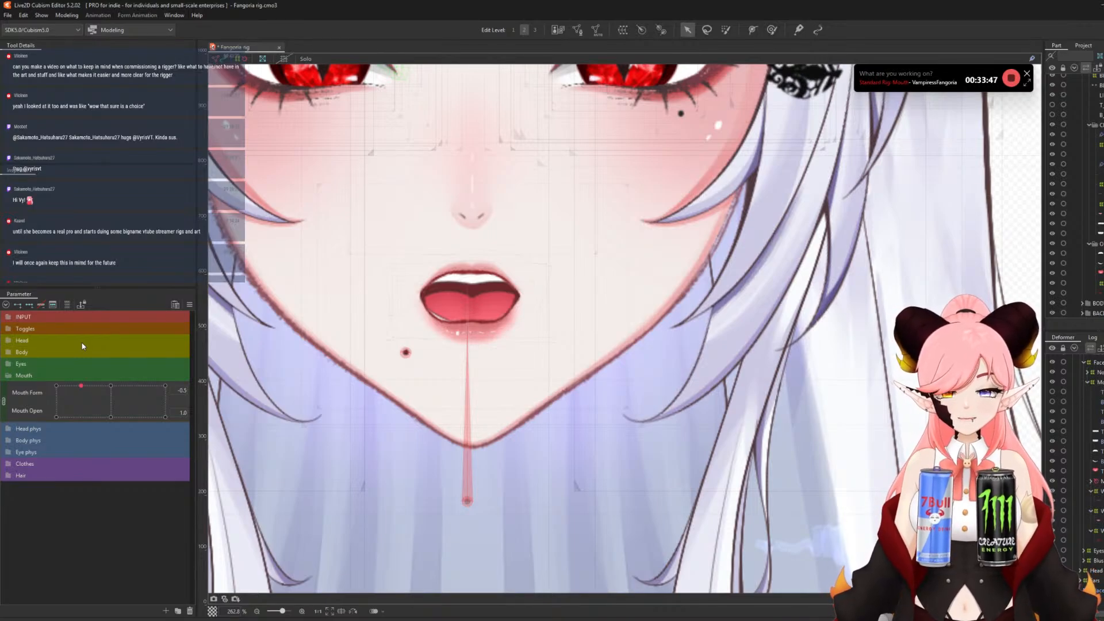
drag(82, 345, 136, 342)
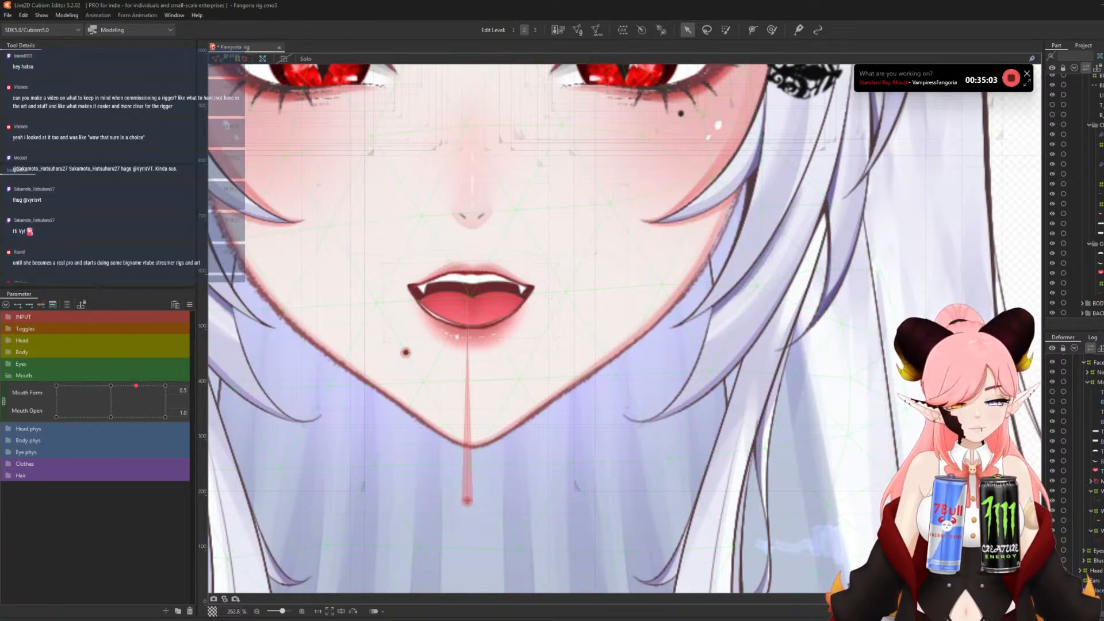
scroll(608, 330, down, 2)
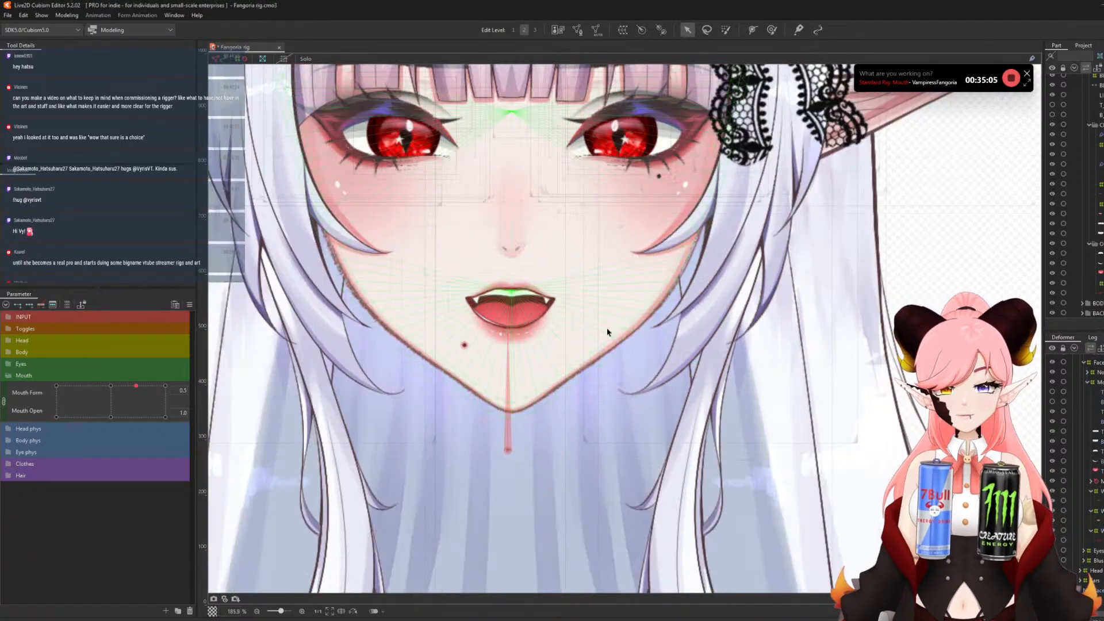
scroll(523, 273, up, 2)
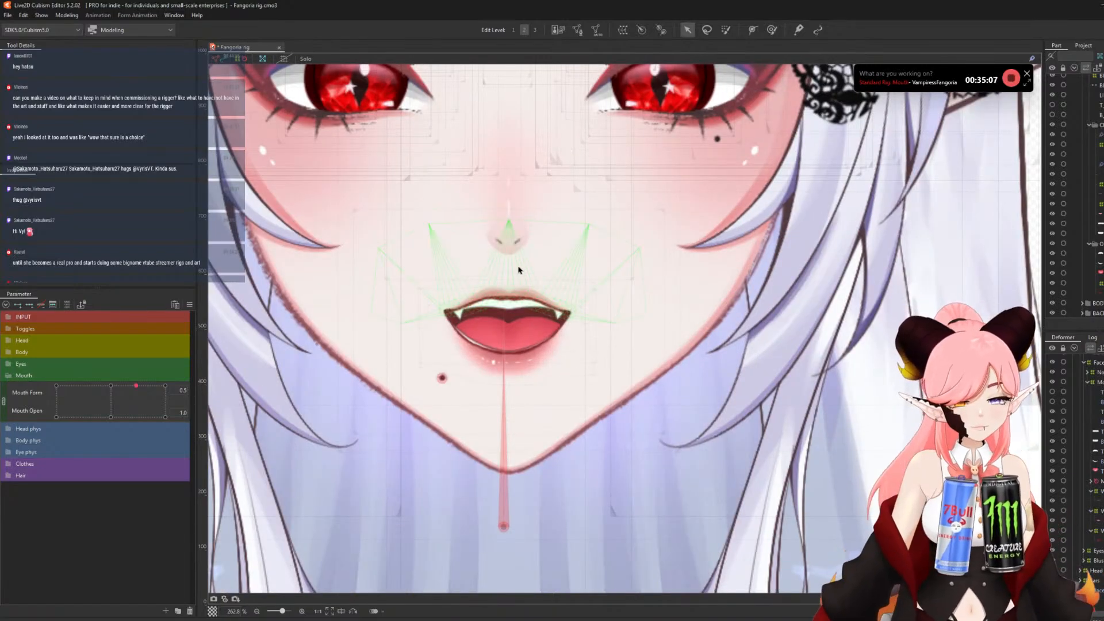
scroll(484, 283, down, 1)
scroll(484, 283, up, 1)
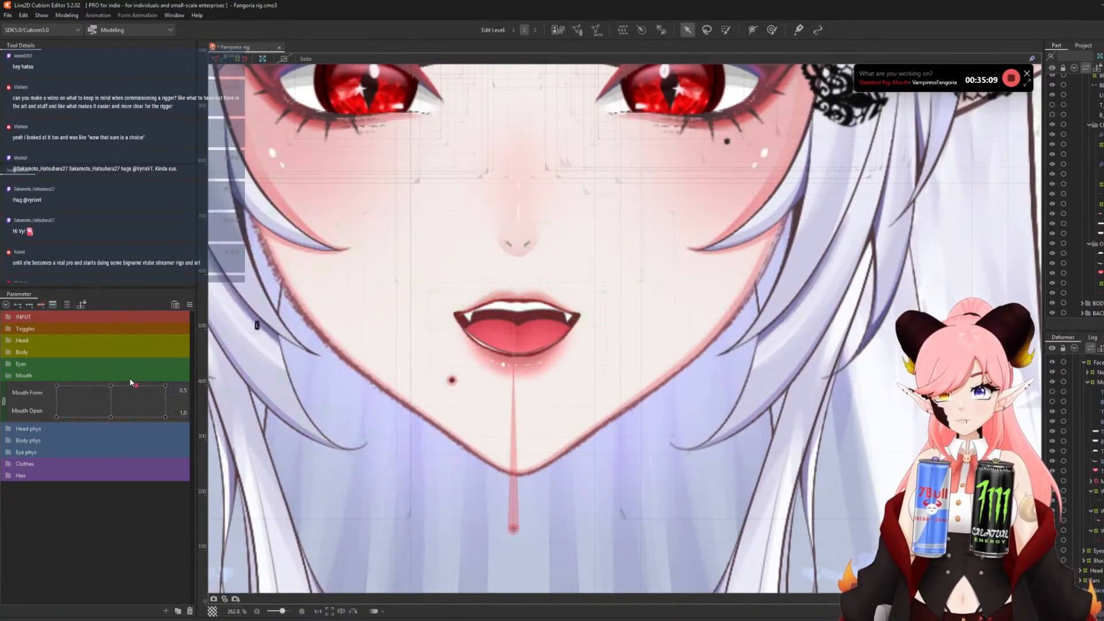
- Examine the B_LINE lower mouth line and the whole face at Mouth Form -1.0 with the mouth open
drag(136, 385, 55, 378)
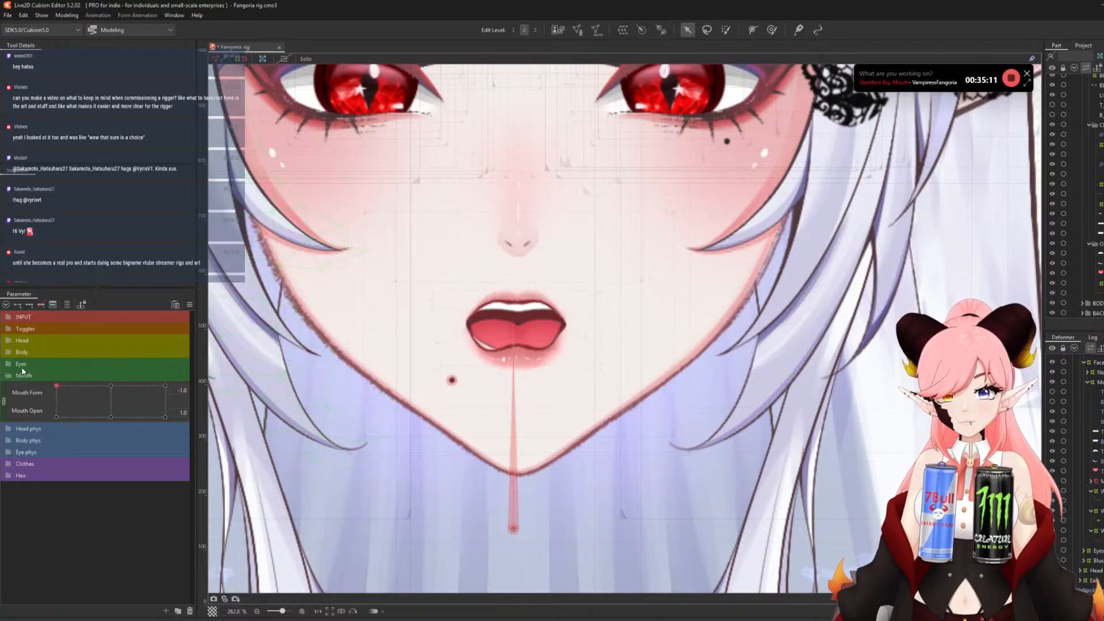
scroll(469, 309, up, 2)
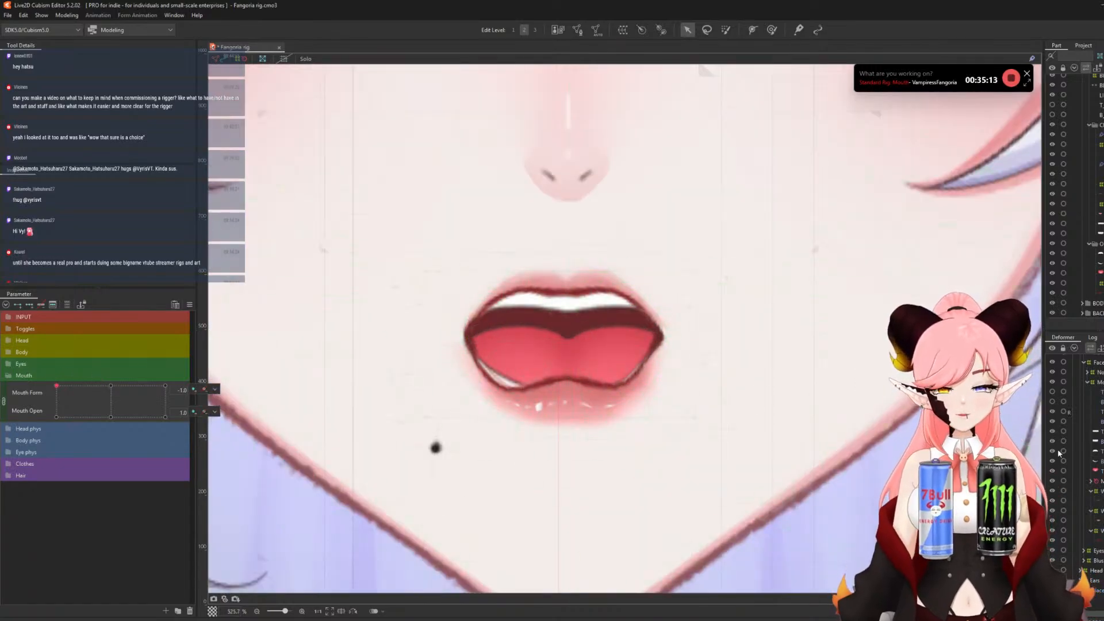
click(1097, 421)
scroll(538, 384, up, 2)
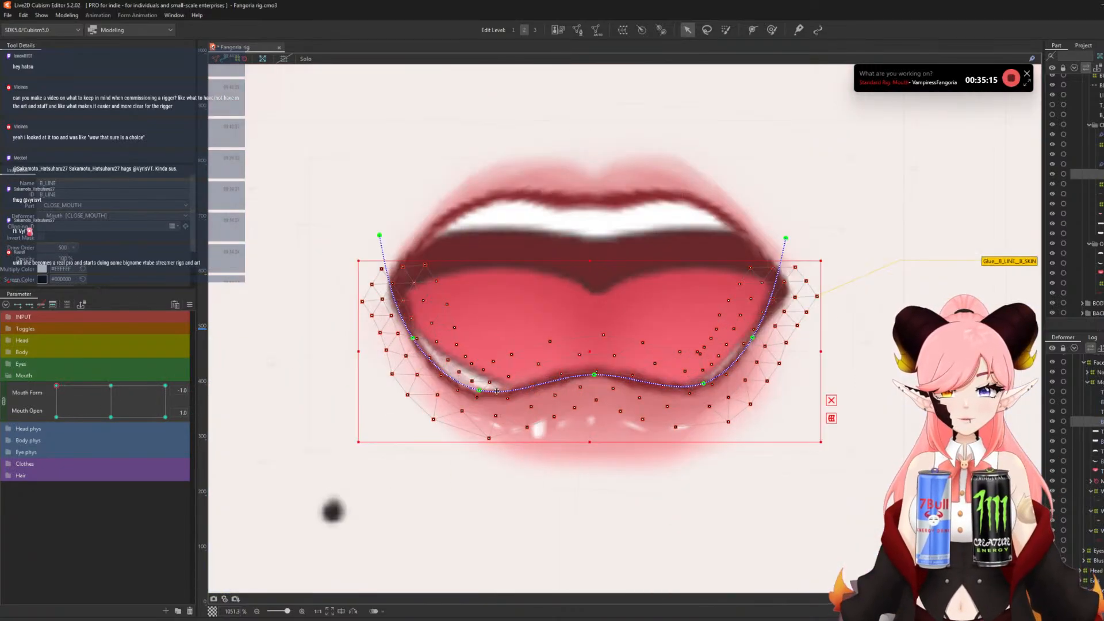
click(478, 387)
scroll(526, 335, down, 7)
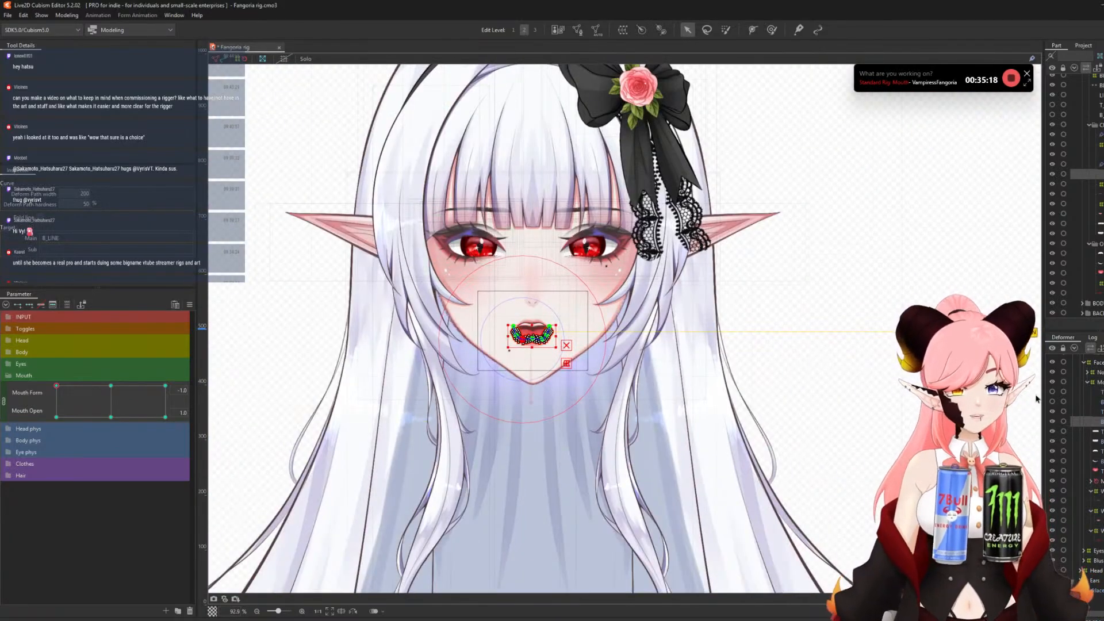
click(664, 364)
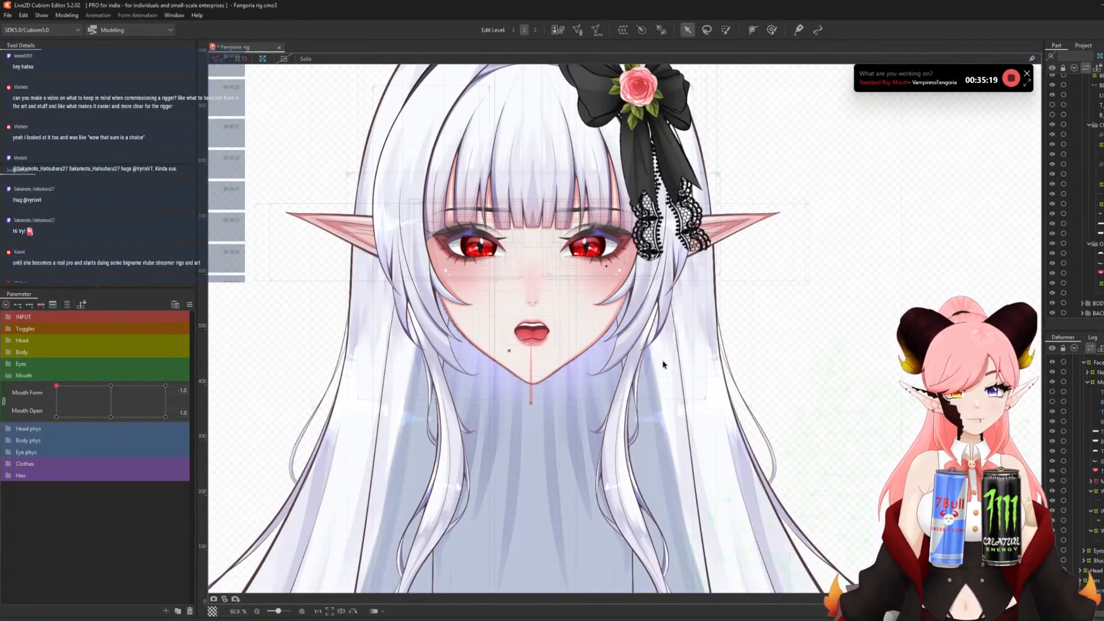
scroll(601, 345, down, 1)
scroll(597, 345, up, 1)
scroll(545, 338, up, 1)
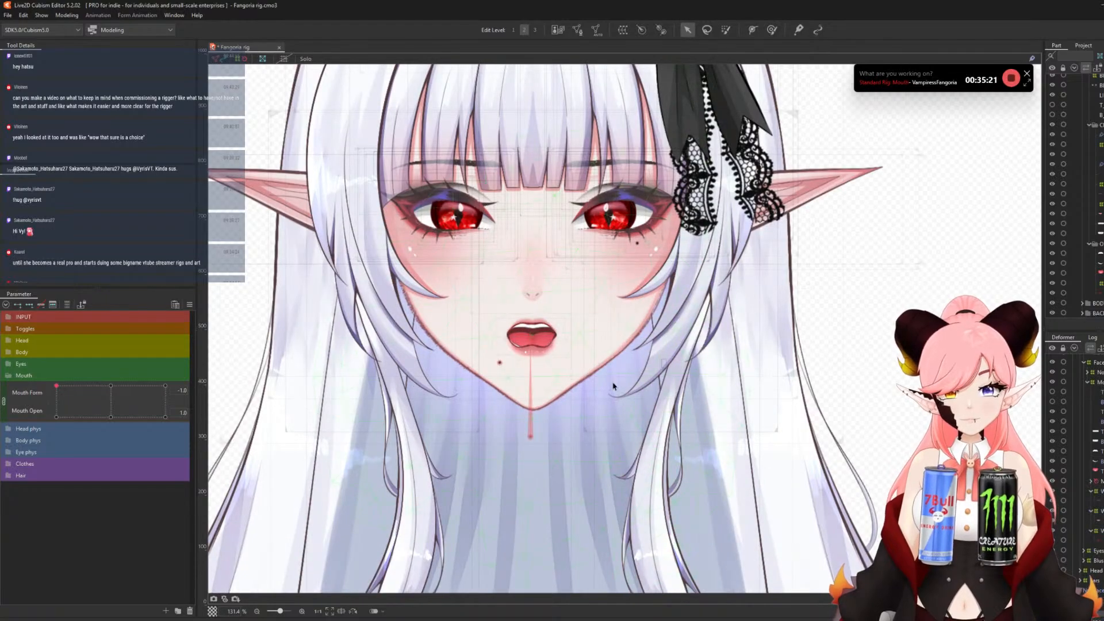
scroll(514, 324, up, 1)
scroll(601, 371, down, 2)
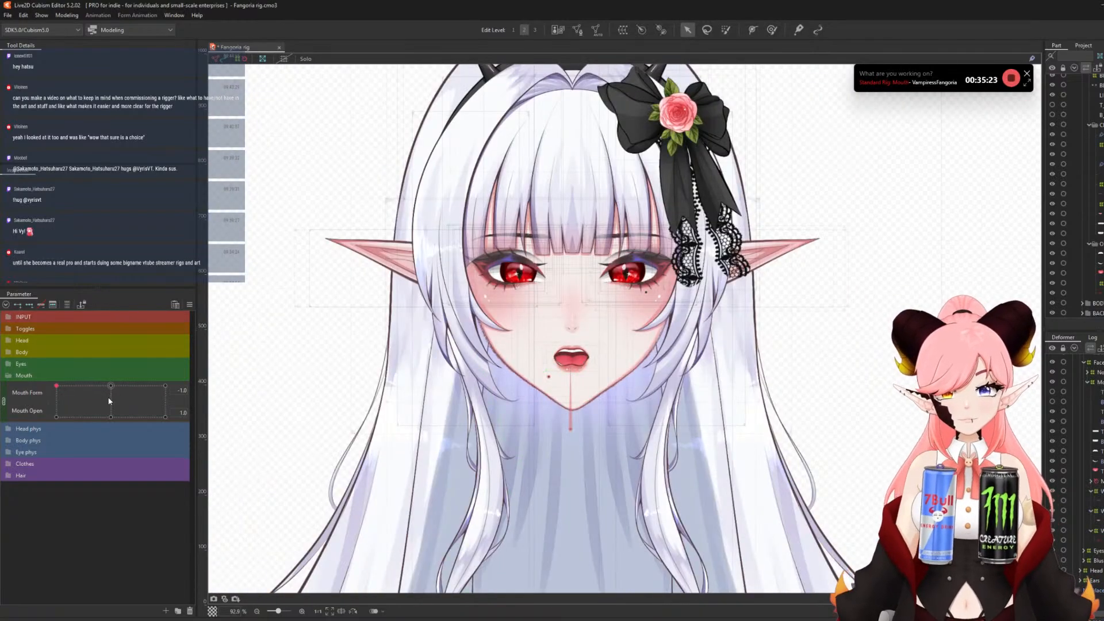
- Select all objects keyed to Mouth Form and add a key at -0.5 for them
drag(57, 385, 83, 347)
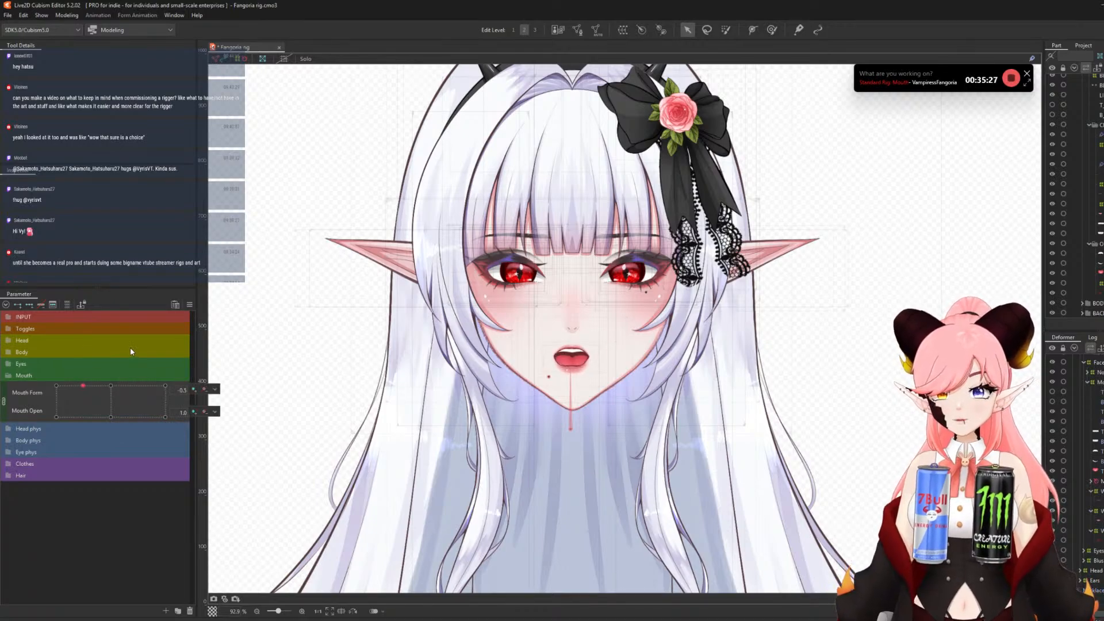
scroll(574, 343, up, 1)
click(214, 390)
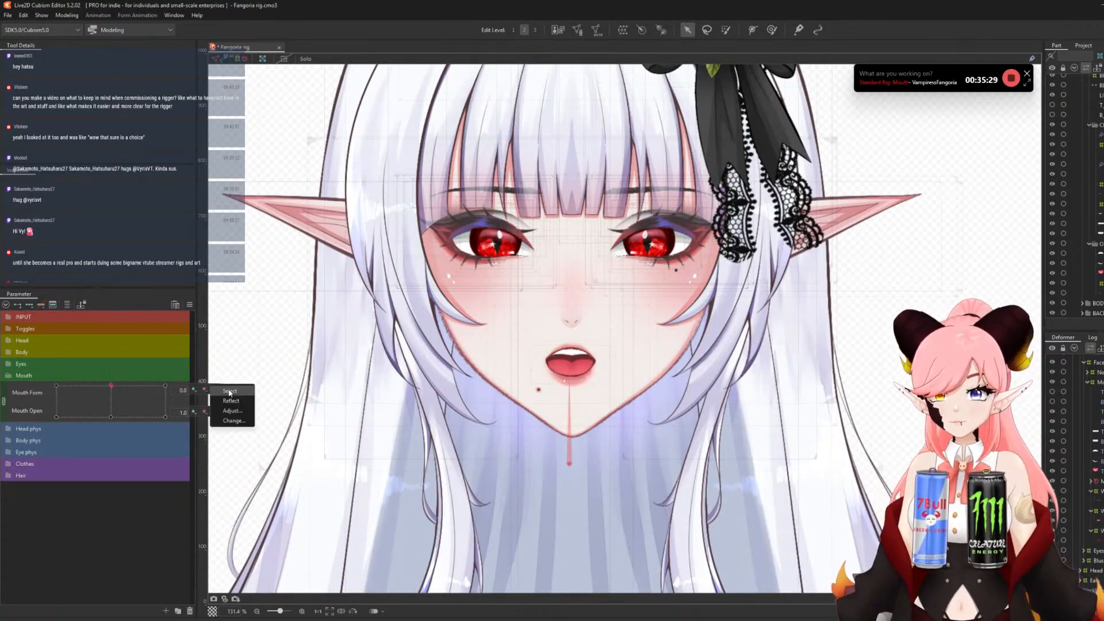
click(229, 392)
drag(111, 386, 83, 380)
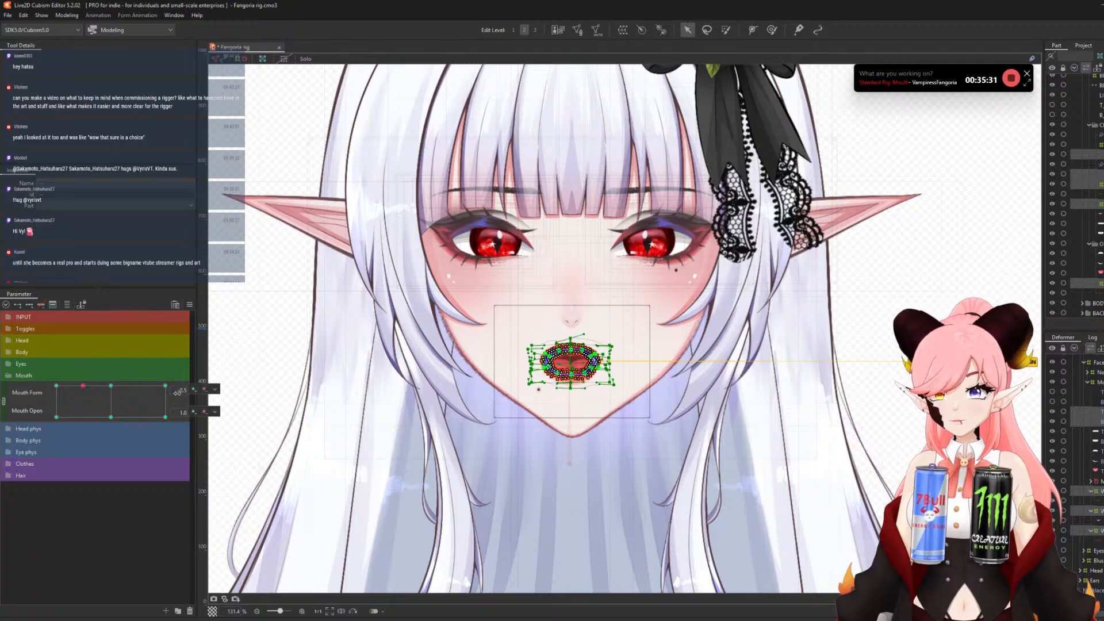
click(193, 390)
- Try shifting the middle point of the upper mouth line T_LINE's deform path at Mouth Form -0.5, comparing against 0.0
scroll(565, 334, up, 2)
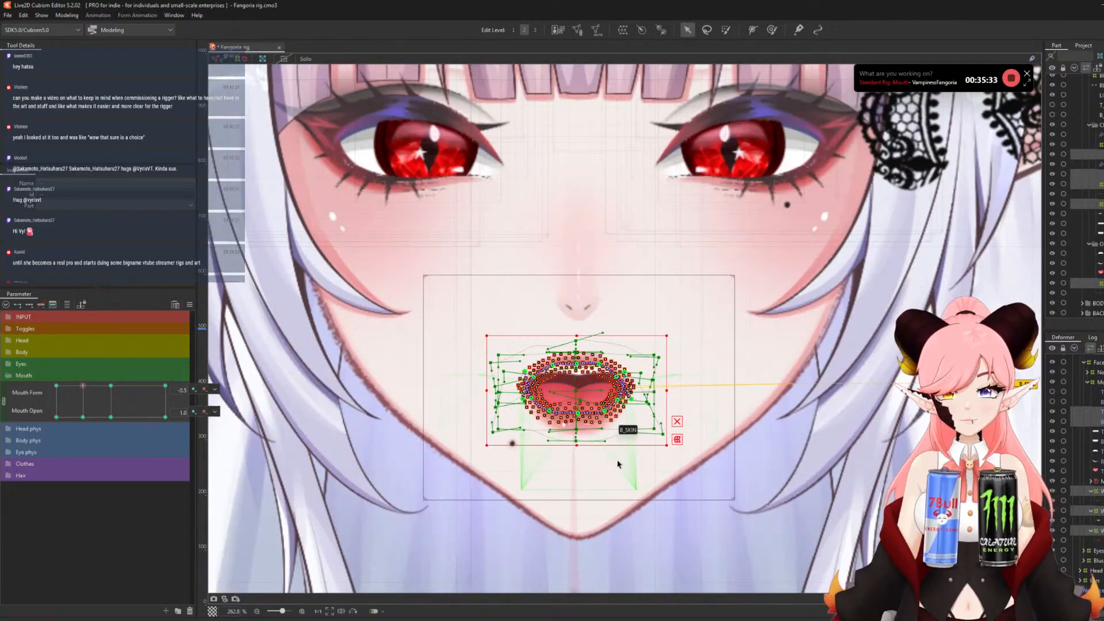
scroll(618, 463, up, 2)
click(561, 309)
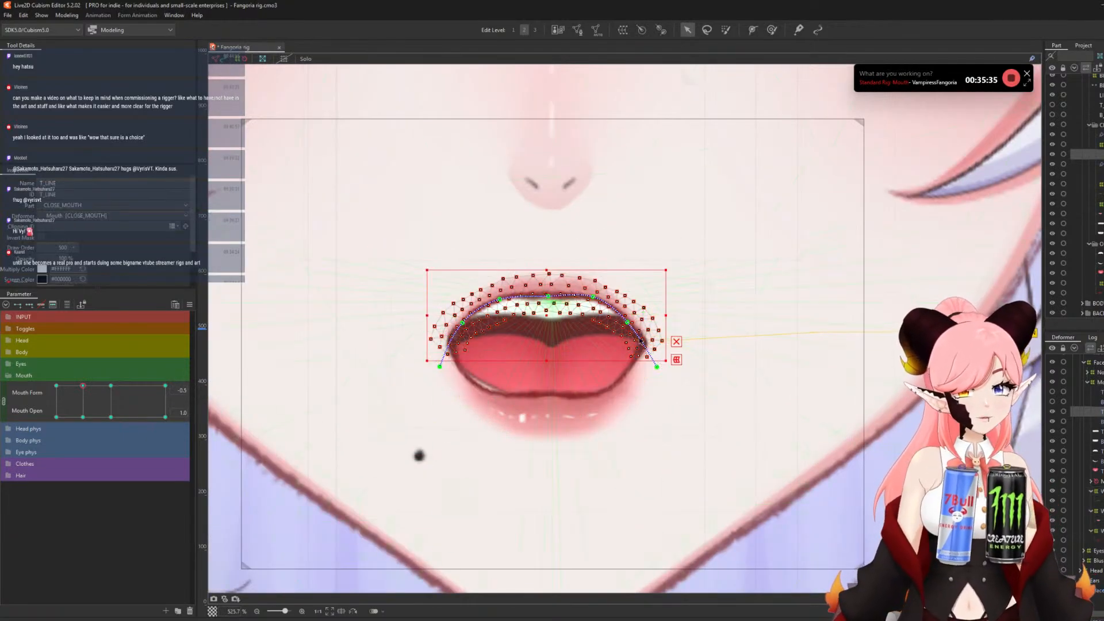
scroll(561, 309, up, 1)
drag(555, 299, 552, 291)
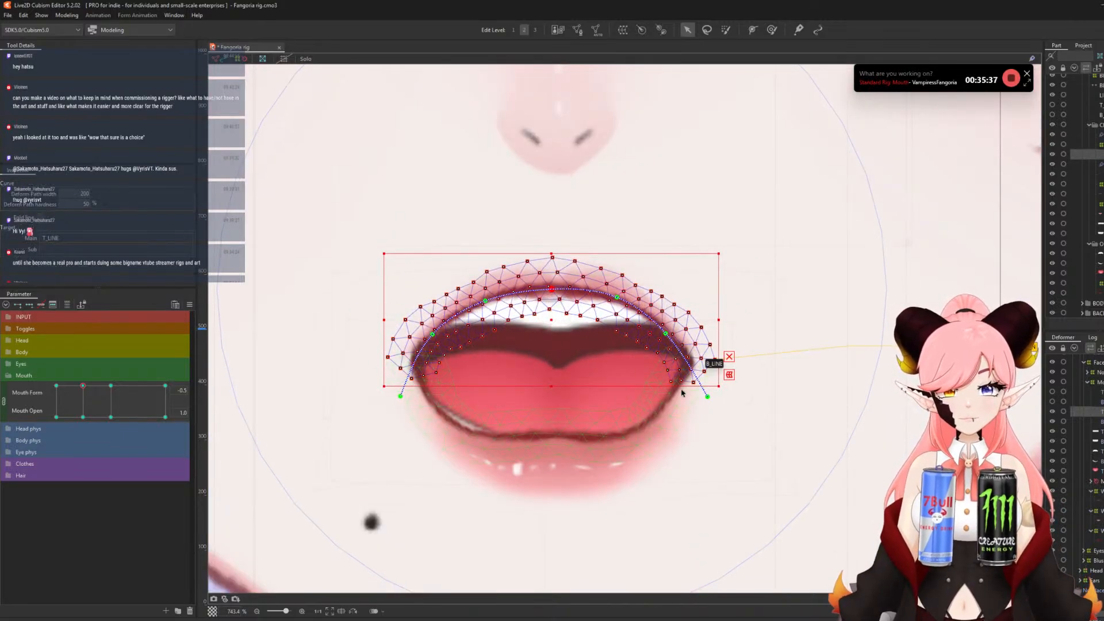
click(111, 386)
click(85, 389)
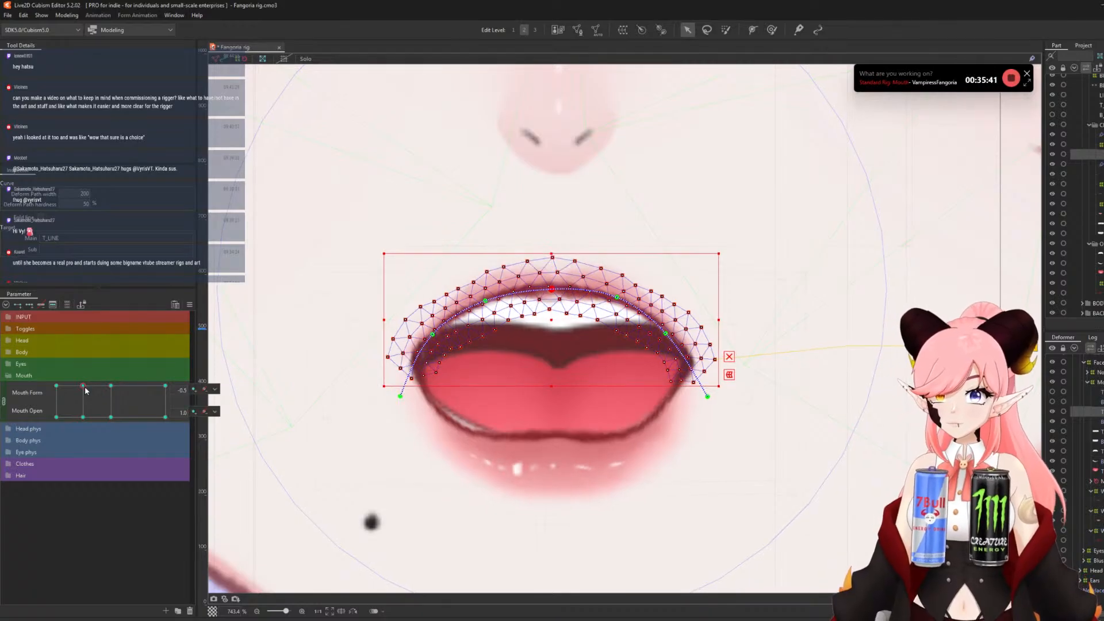
key(ctrl+z)
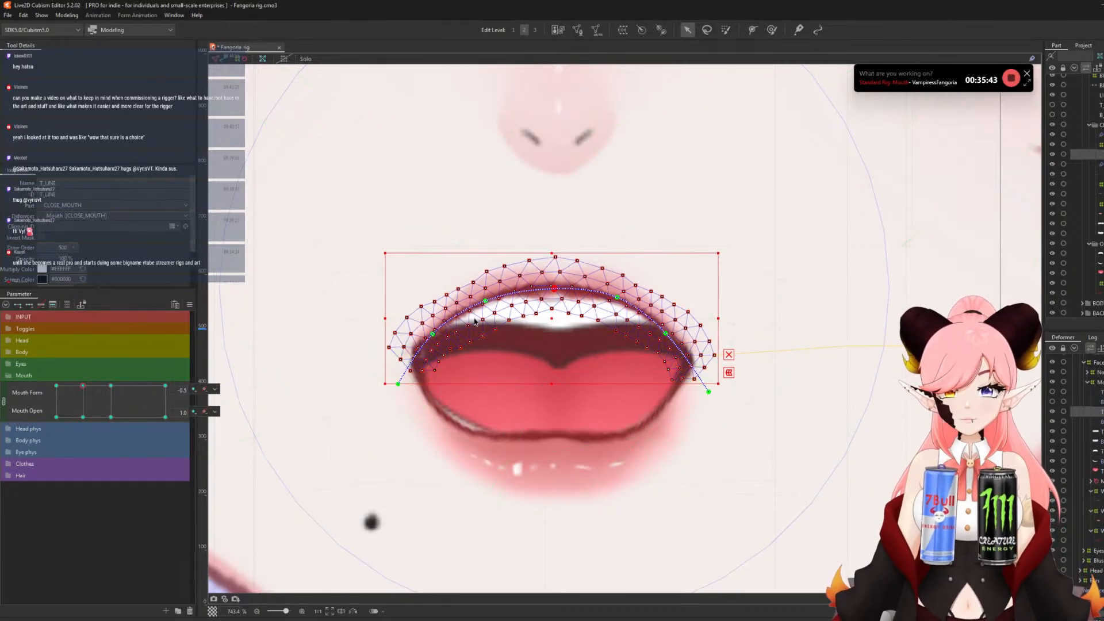
- Reshape the T_LINE deform path at Mouth Form -0.5 into a rounder arch, pulling both ends inward and down and raising the middle point
drag(710, 395, 668, 412)
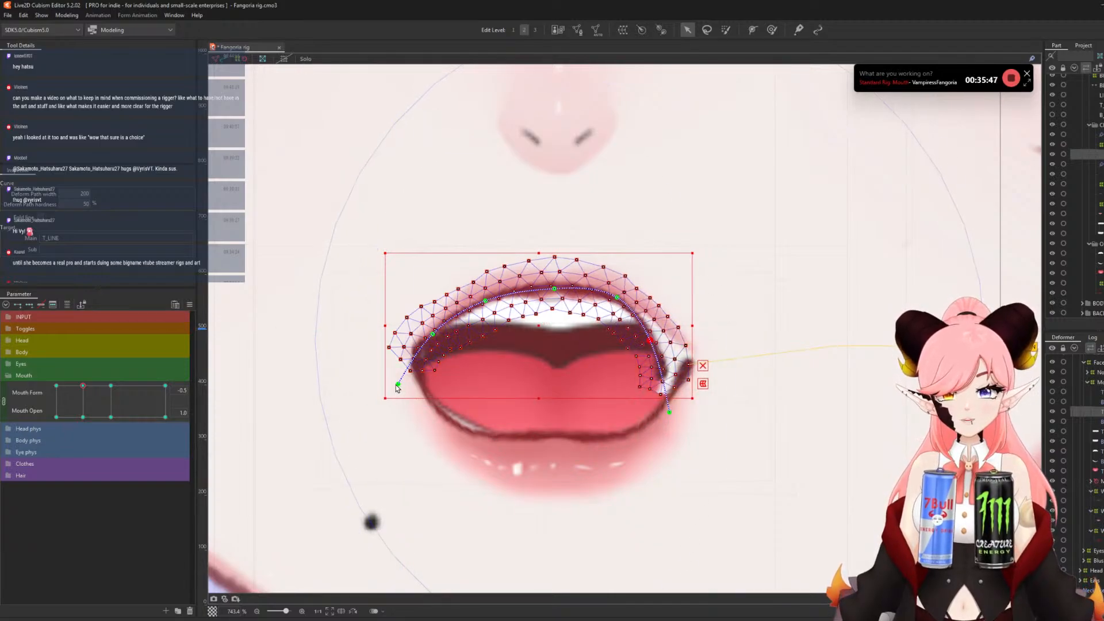
drag(397, 385, 440, 412)
drag(434, 337, 461, 345)
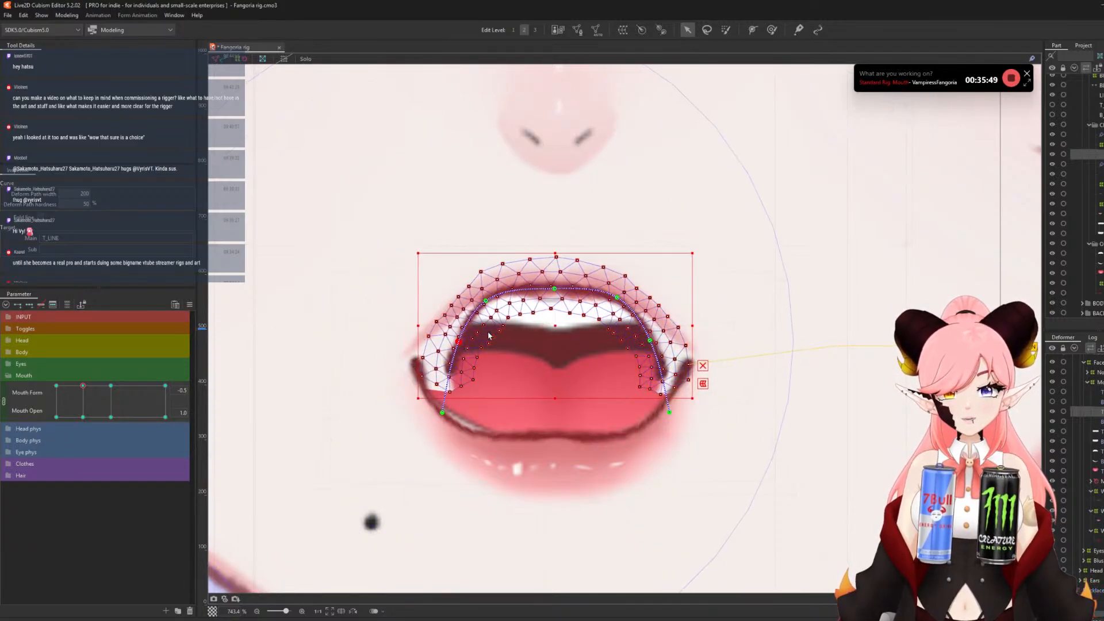
drag(618, 298, 614, 301)
drag(491, 300, 553, 283)
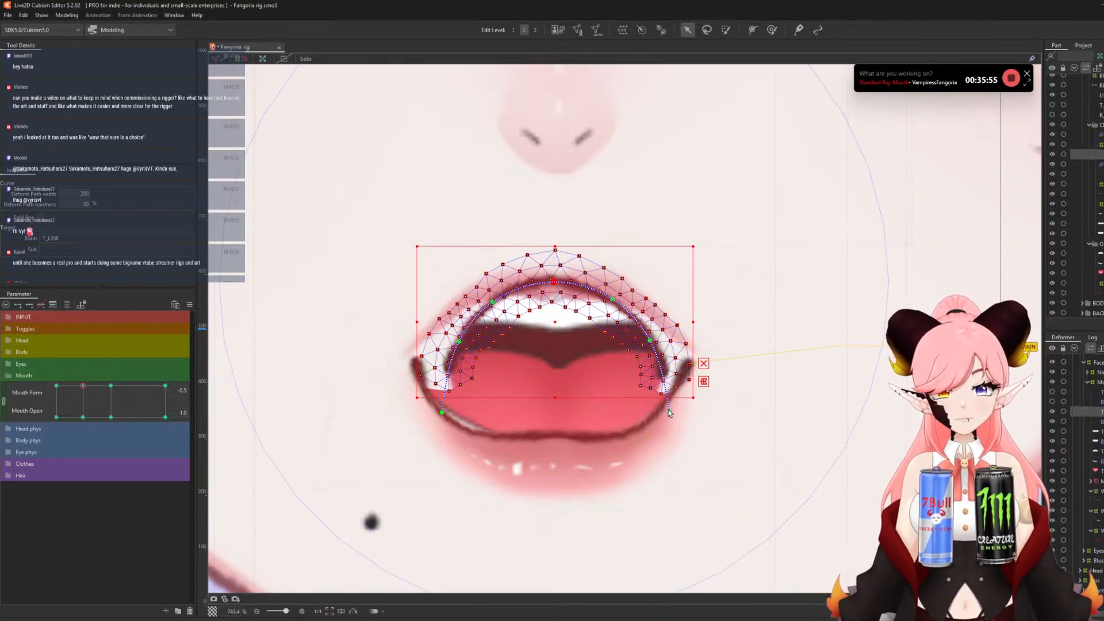
click(668, 412)
drag(441, 412, 447, 413)
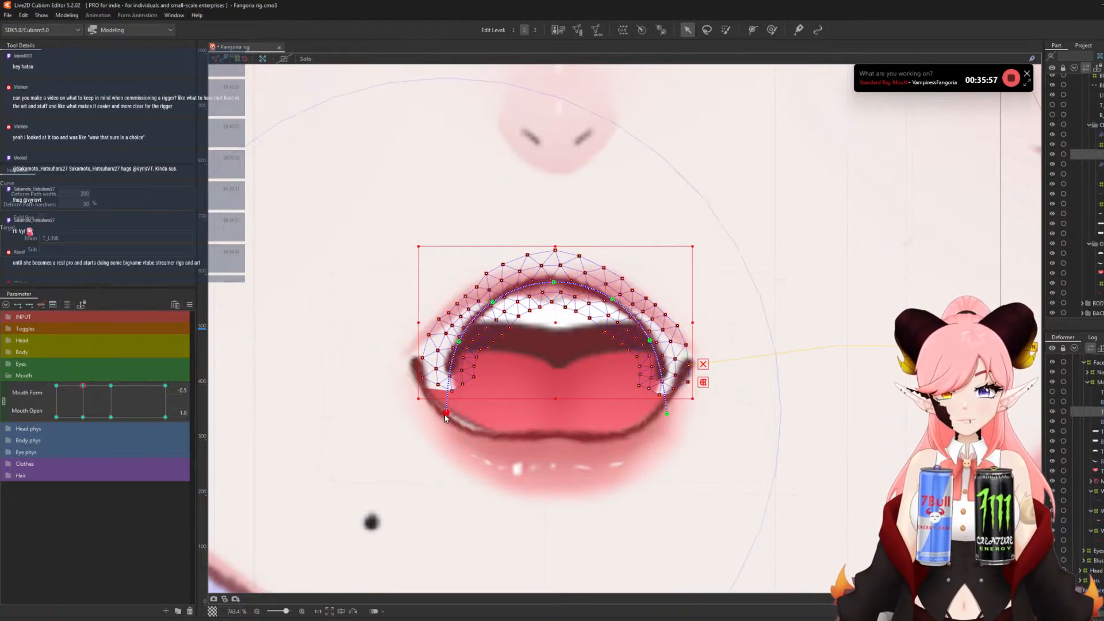
drag(458, 341, 462, 343)
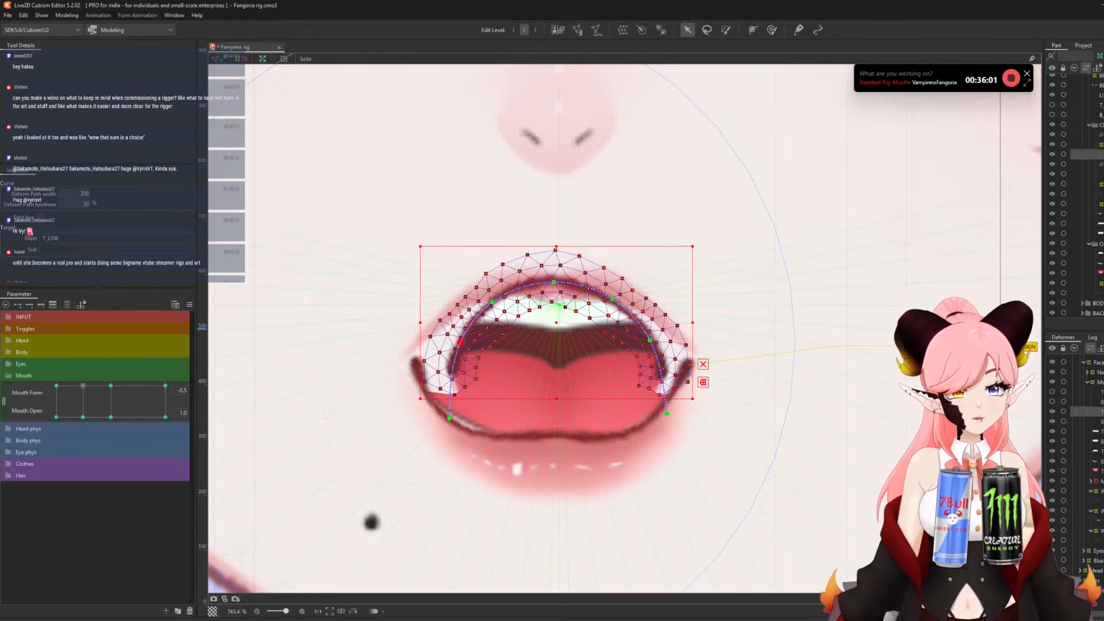
- Lower the middle of the B_LINE deform path and curve its left half inward to meet the narrowed upper mouth line
click(1086, 421)
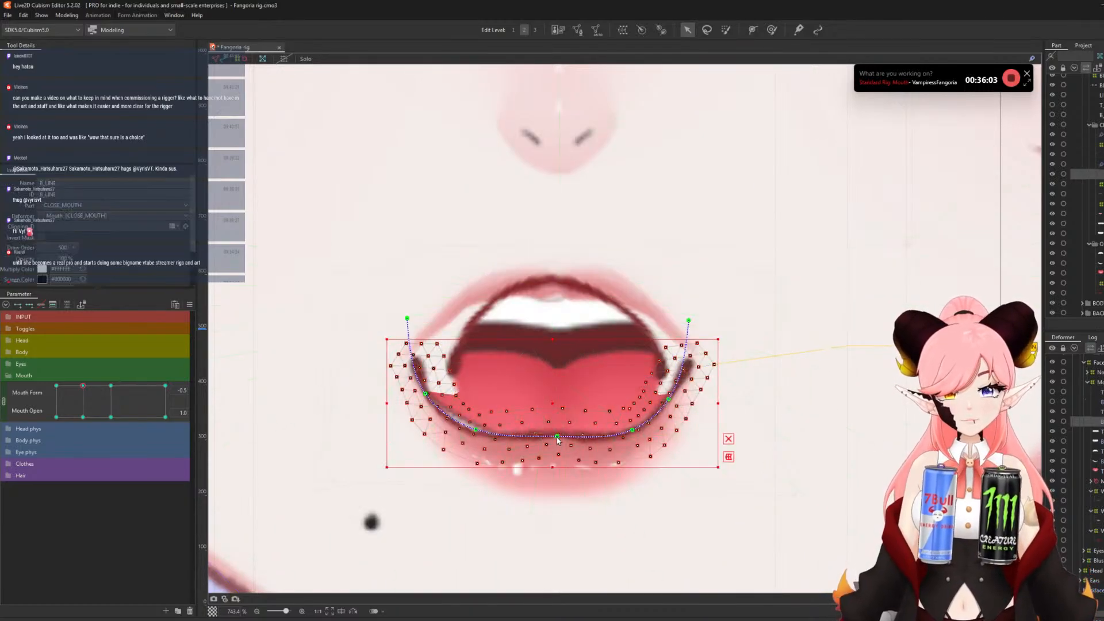
drag(557, 437, 553, 478)
drag(476, 430, 471, 455)
drag(426, 395, 446, 395)
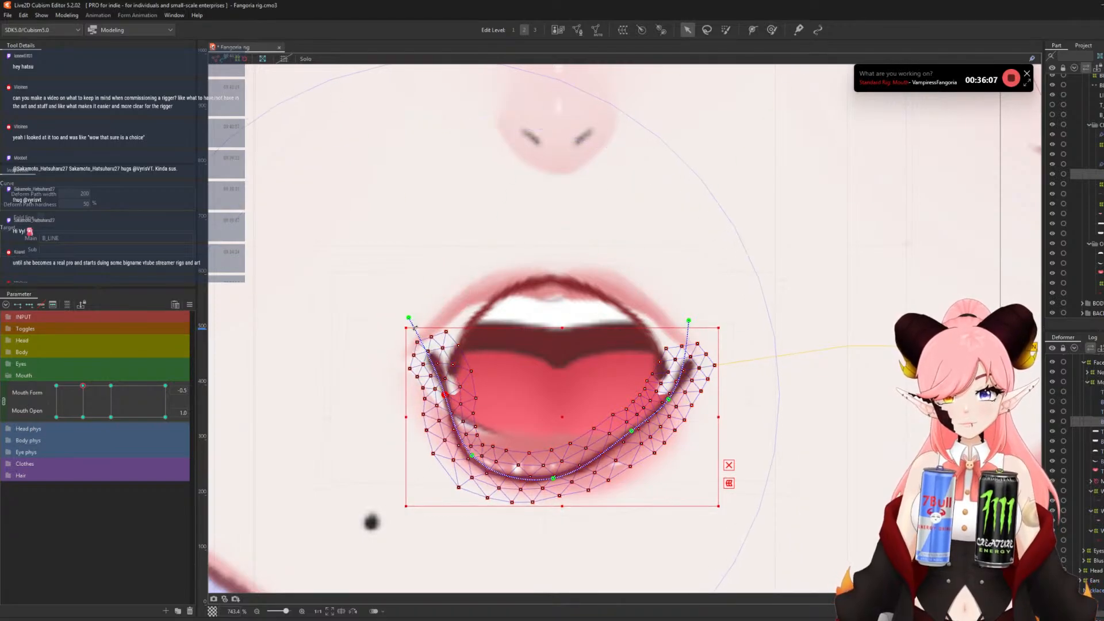
drag(410, 319, 459, 329)
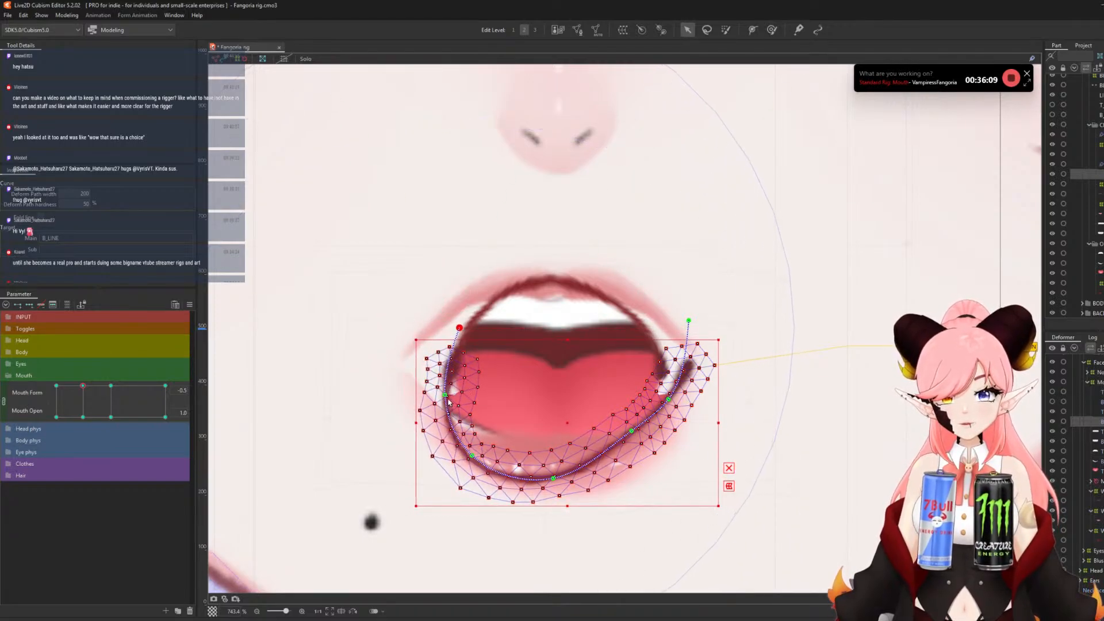
drag(447, 397, 456, 402)
drag(460, 336, 447, 334)
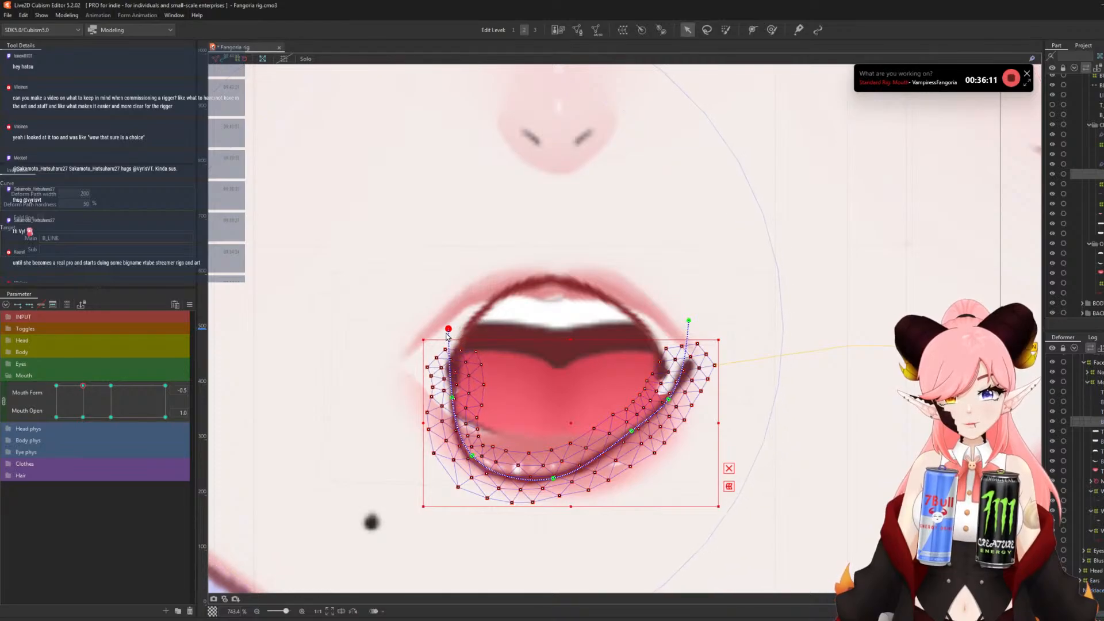
drag(452, 398, 449, 397)
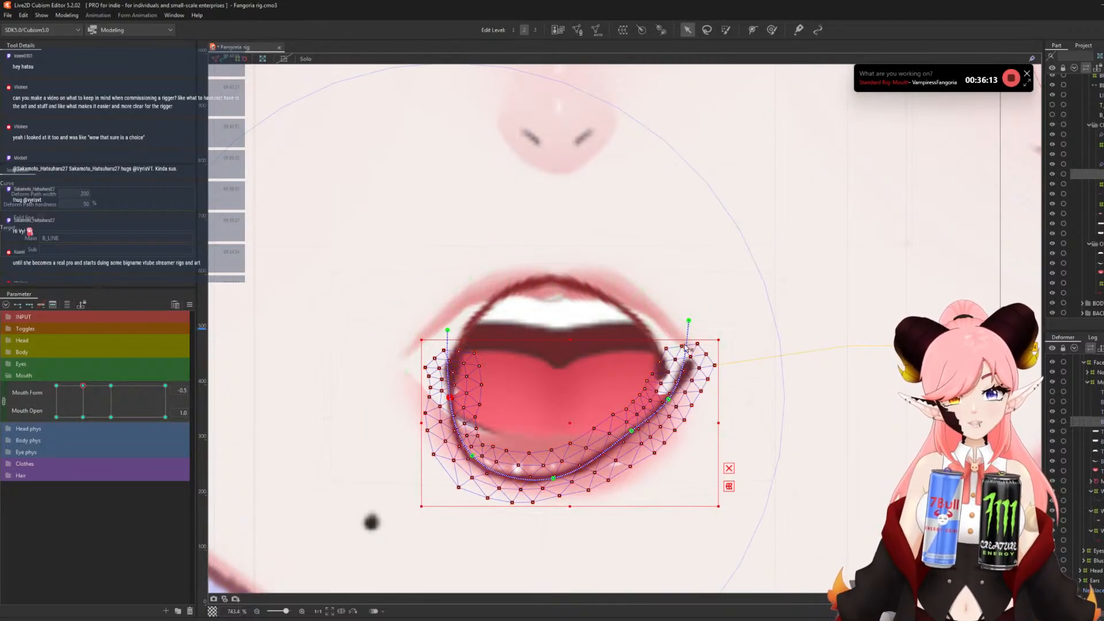
- Round the right half of the B_LINE path inward and deepen its bottom centre into an even bowl shape
drag(629, 439, 621, 464)
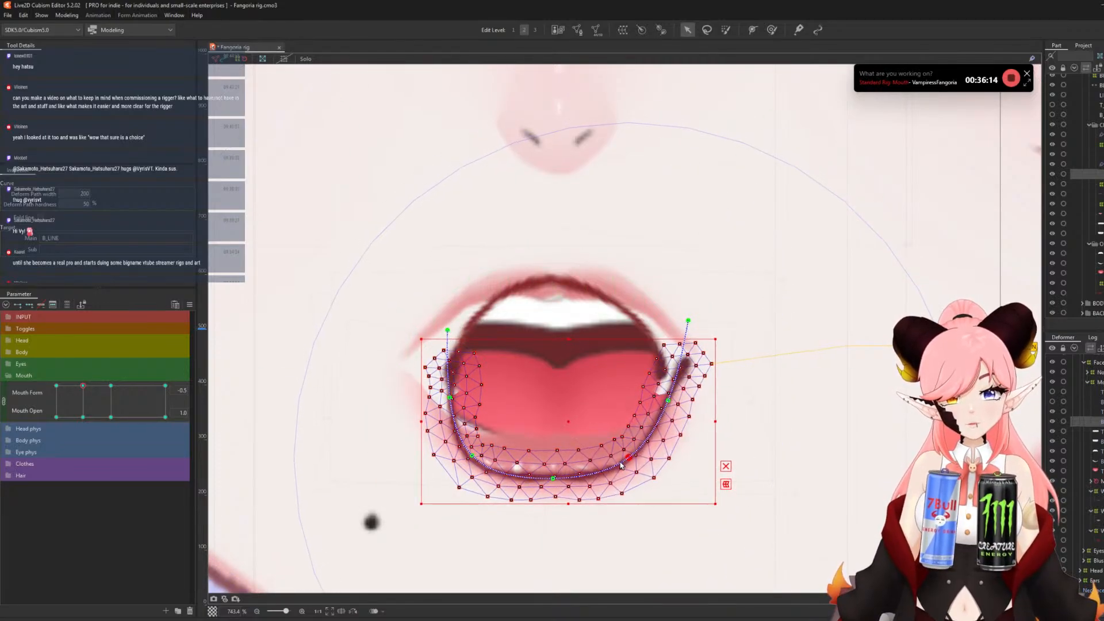
drag(667, 401, 660, 404)
drag(687, 321, 648, 335)
click(660, 404)
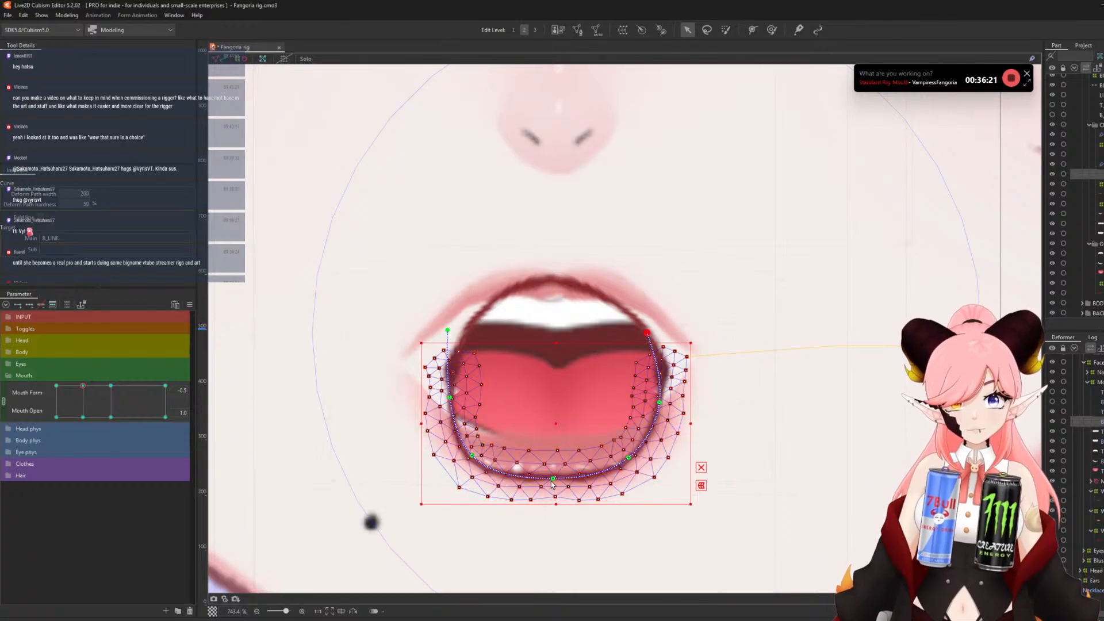
drag(551, 483, 543, 490)
drag(471, 455, 478, 452)
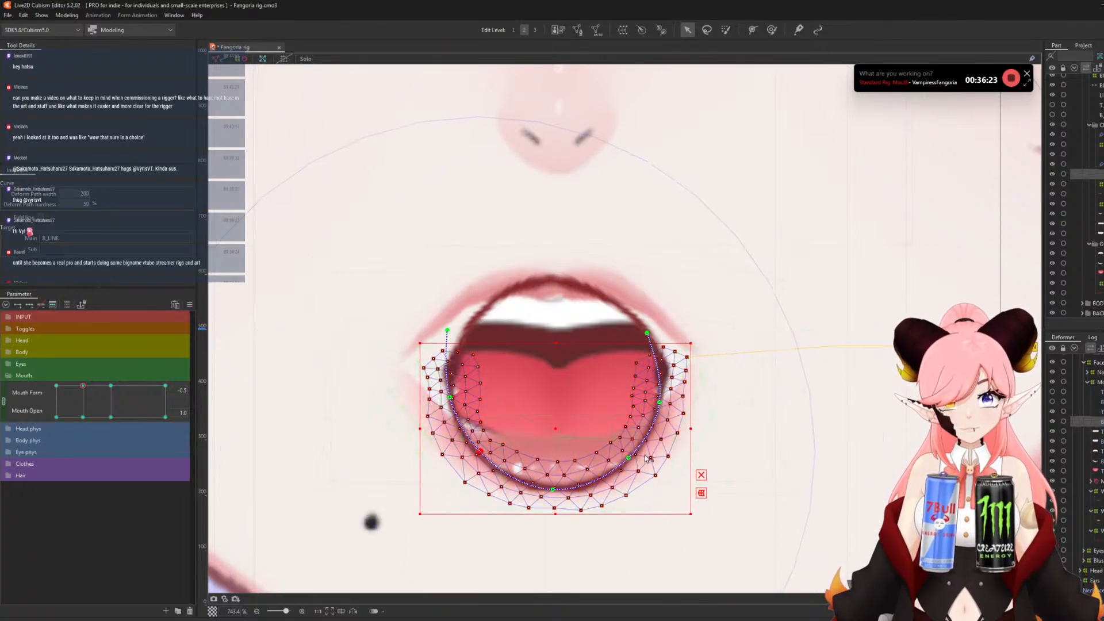
- Tuck the right end of the T_LINE path slightly inward at the mouth corner
scroll(558, 383, down, 2)
scroll(562, 355, up, 4)
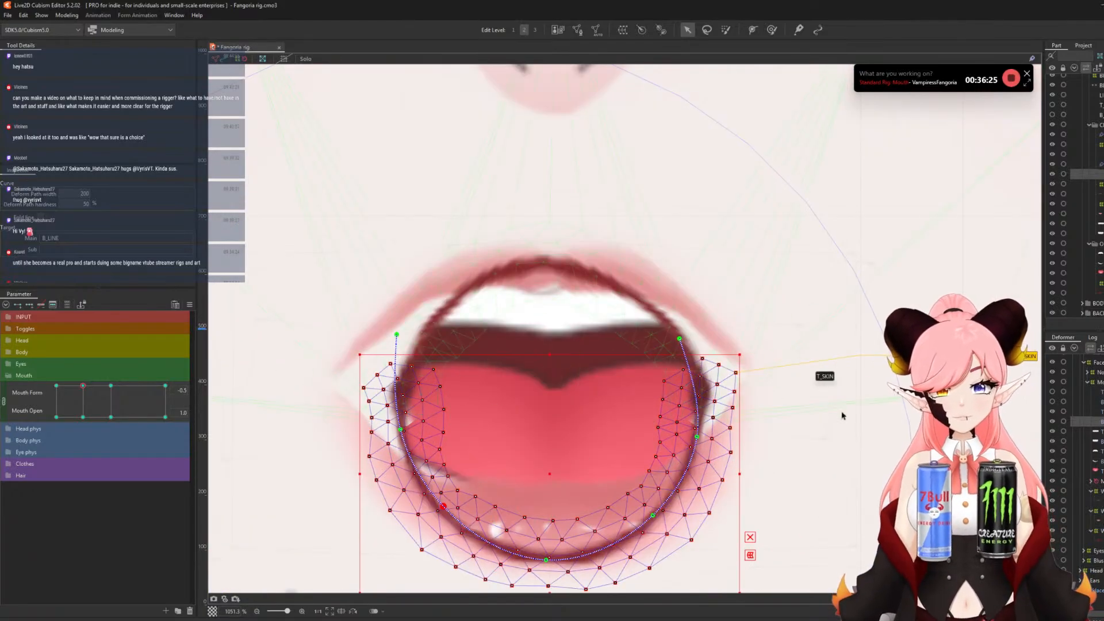
click(681, 392)
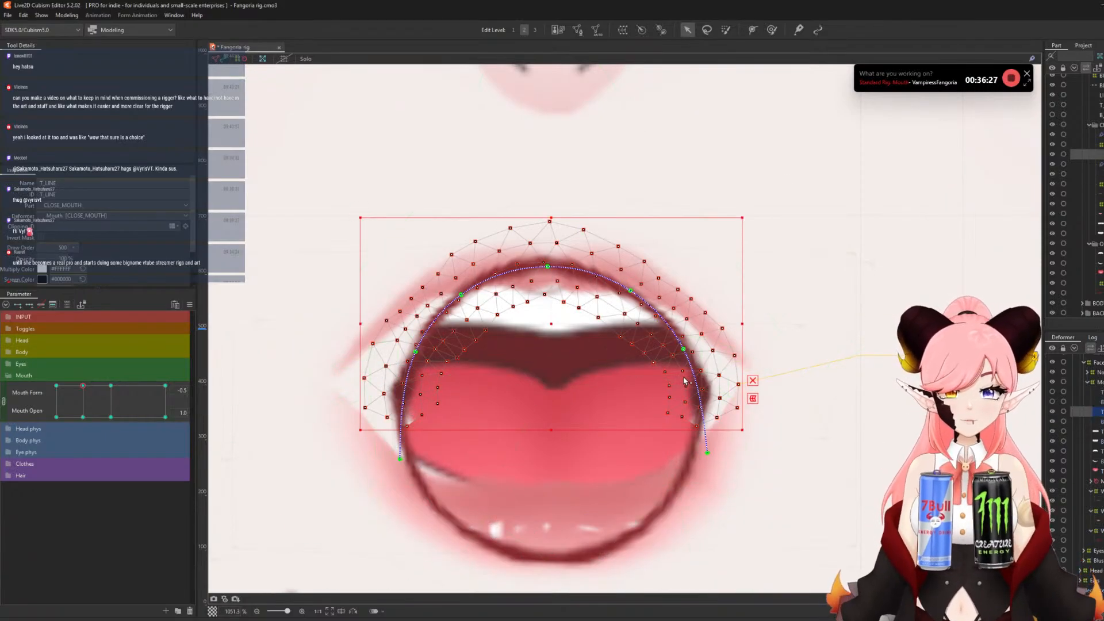
drag(683, 350, 675, 351)
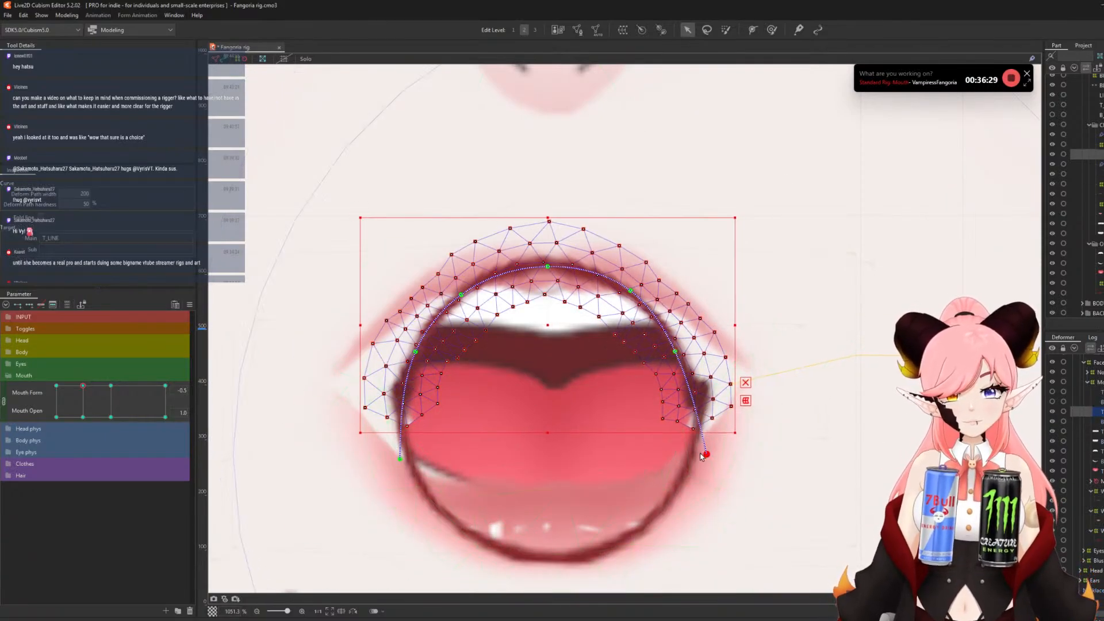
drag(703, 455, 685, 438)
- Refine the right side of the B_LINE path so it follows the inward curve of the upper line's corner
click(740, 423)
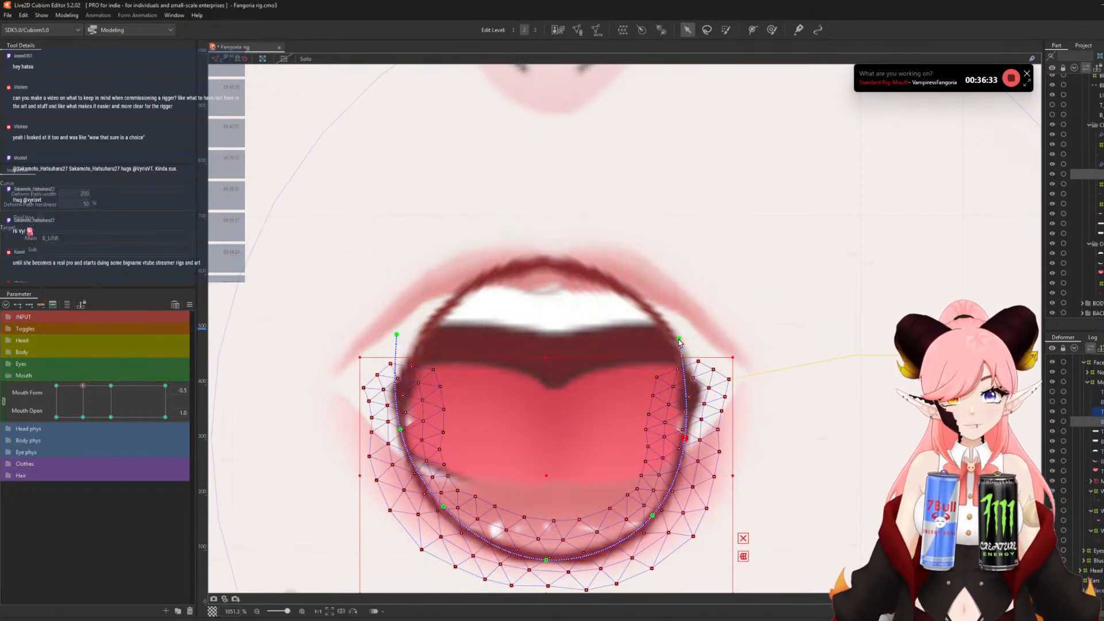
drag(679, 340, 659, 345)
scroll(623, 319, down, 2)
scroll(619, 431, up, 1)
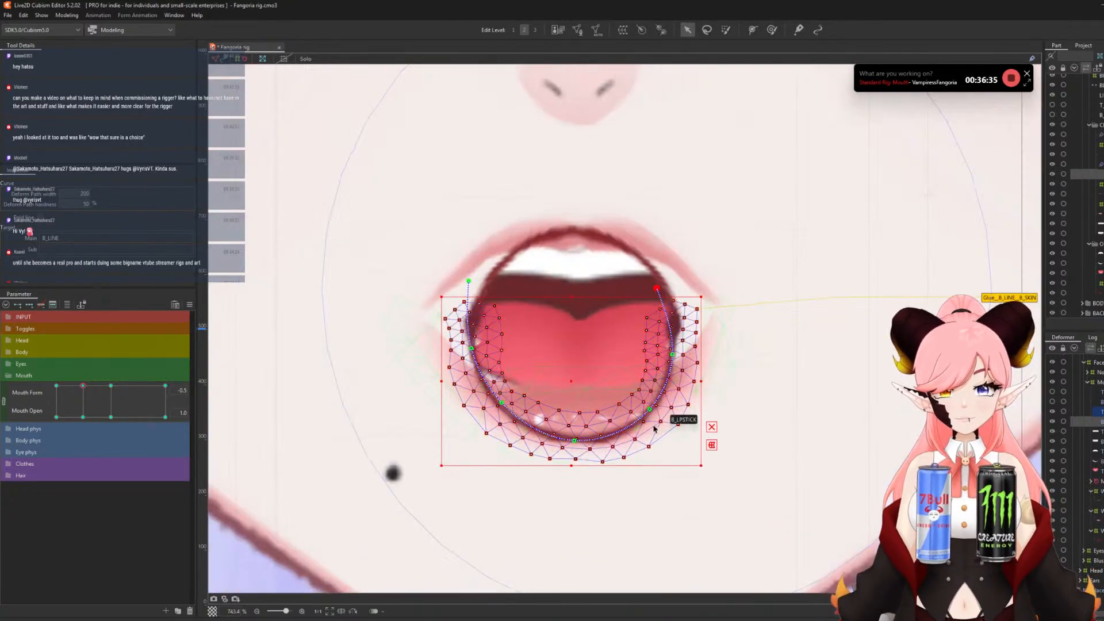
drag(649, 411, 643, 411)
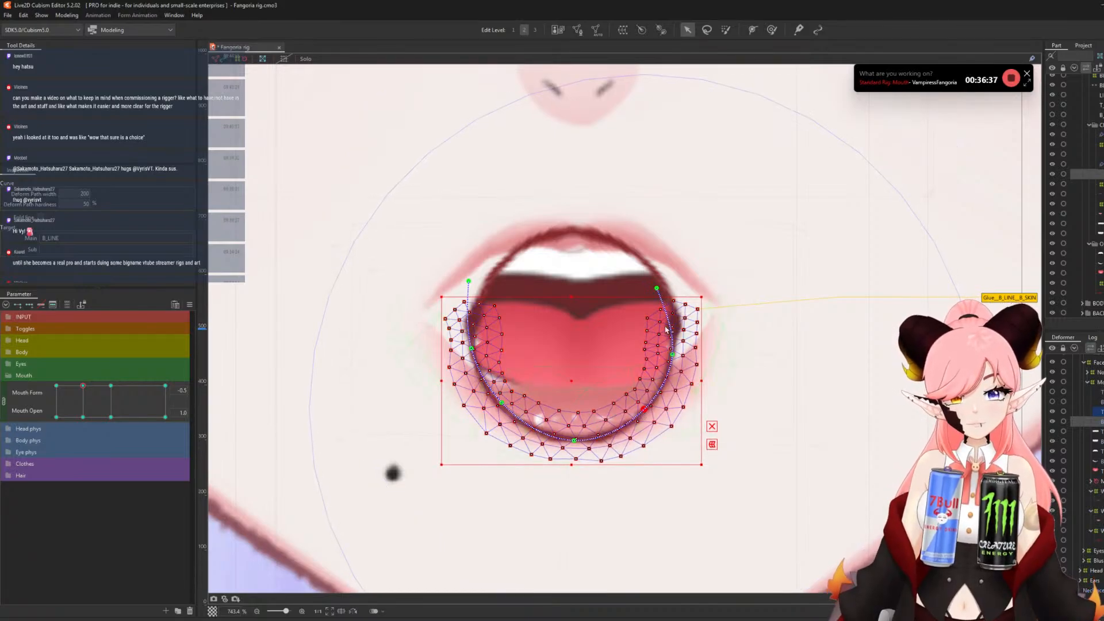
drag(657, 288, 660, 289)
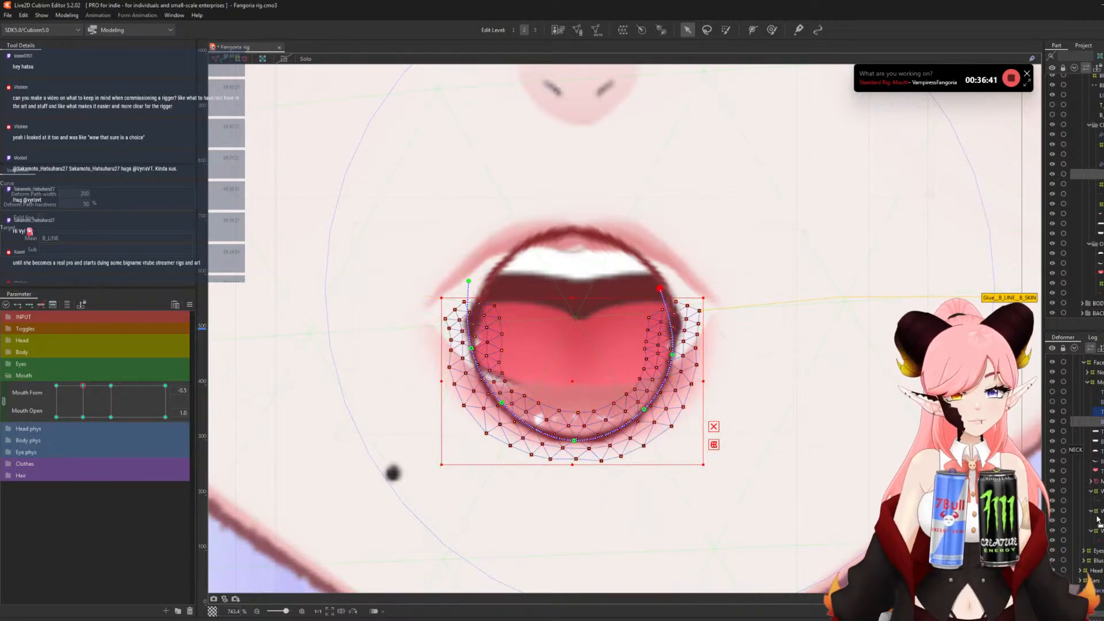
- Brush the Warp Deformer of CLOSE_MOUTH2 downward at its centre and inward at both sides to fit the round lower lip
click(623, 266)
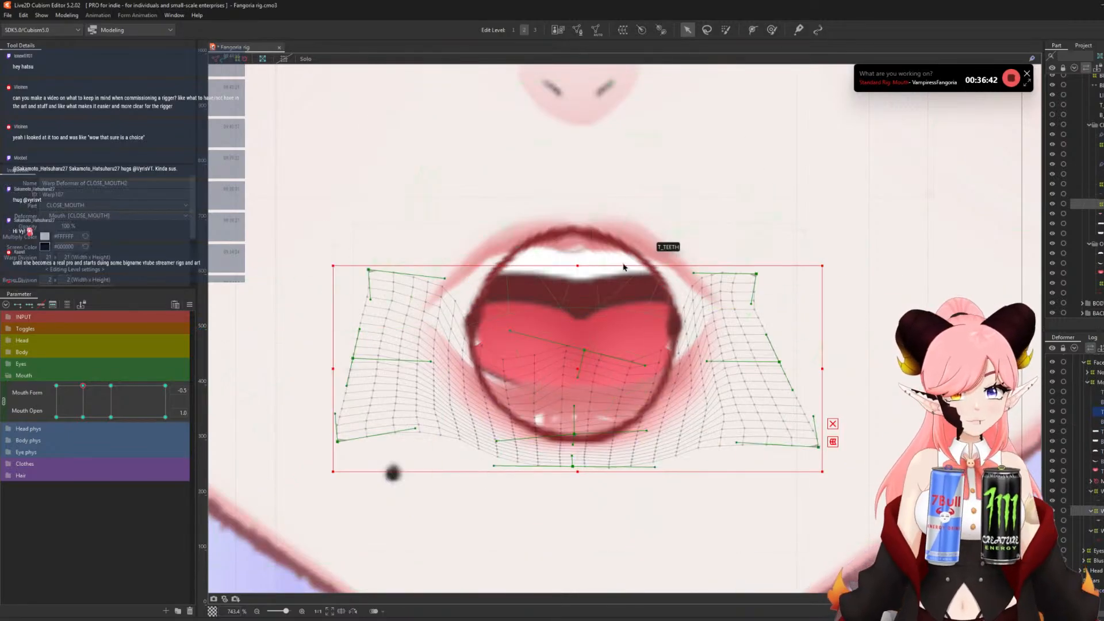
click(776, 28)
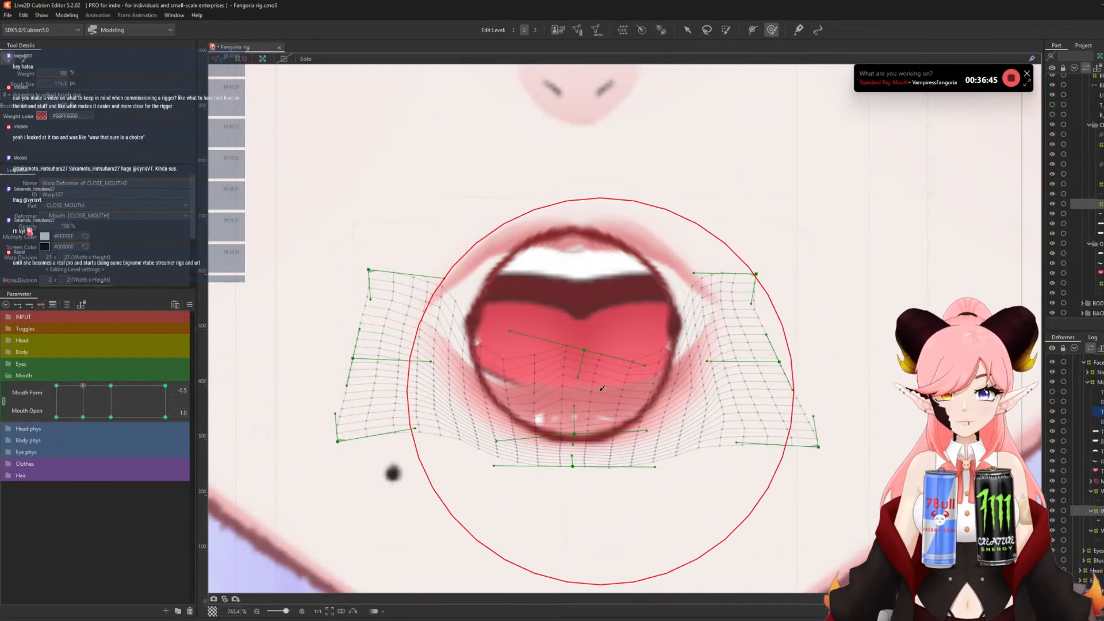
drag(602, 388, 581, 442)
drag(578, 353, 498, 361)
drag(379, 305, 417, 311)
mouse_move(417, 401)
mouse_down()
mouse_move(427, 404)
mouse_move(407, 352)
mouse_up()
mouse_move(733, 342)
mouse_down()
mouse_move(715, 369)
mouse_move(687, 380)
mouse_move(728, 291)
mouse_move(707, 303)
mouse_up()
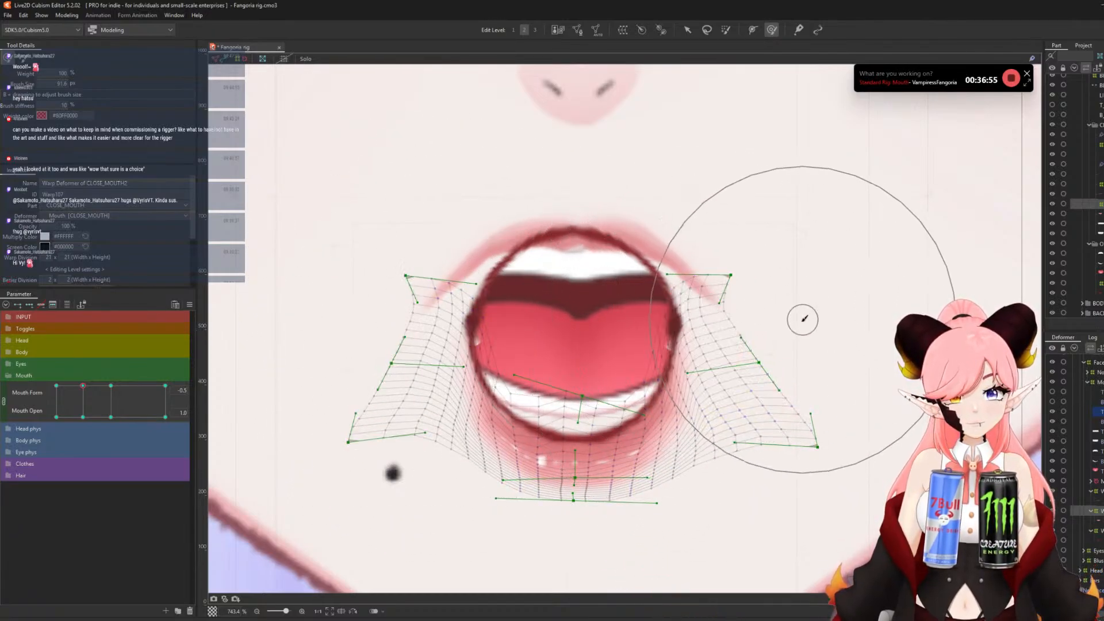
- Brush the Warp Deformer of CLOSE_MOUTH upward at its centre and inward at both sides so the upper lip wraps the round mouth
scroll(740, 313, down, 3)
scroll(702, 313, up, 2)
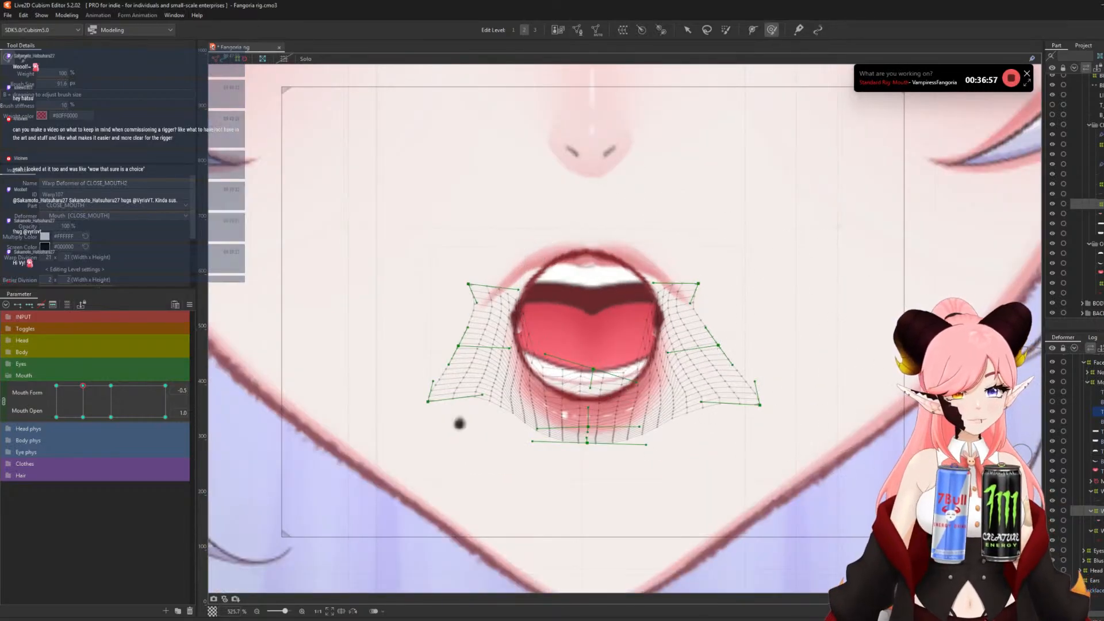
click(1097, 491)
scroll(593, 264, up, 2)
drag(592, 295, 592, 277)
drag(438, 320, 451, 335)
drag(375, 371, 400, 389)
drag(328, 452, 374, 466)
drag(739, 373, 713, 381)
drag(828, 404, 789, 415)
drag(838, 496, 827, 489)
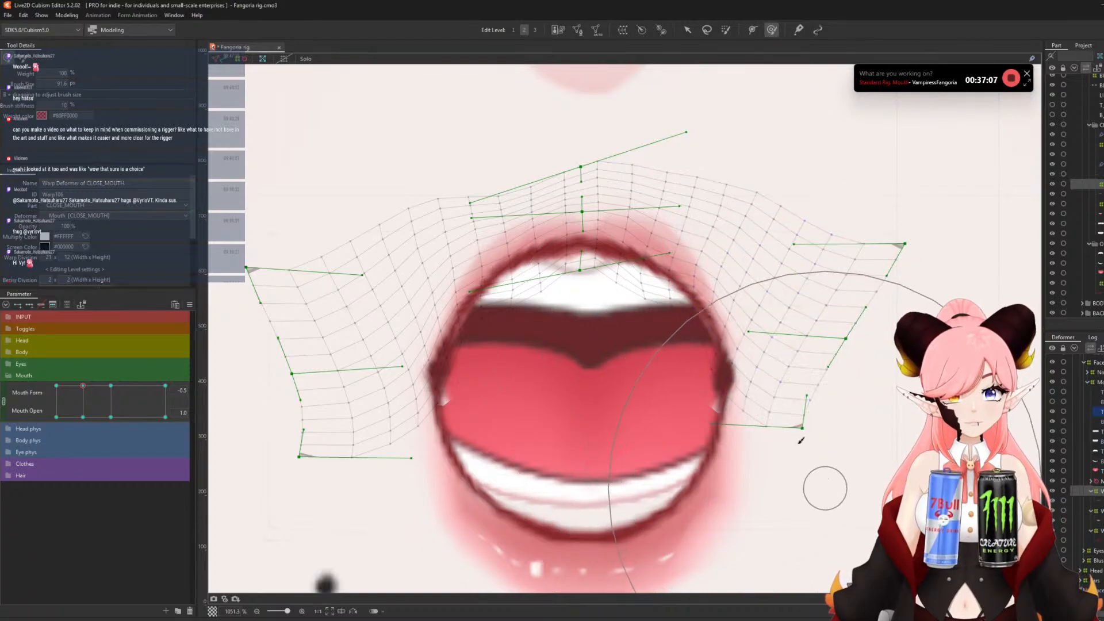
- Even out the top centre of the upper lip's warp deformer with small brush adjustments on both sides of the lip peak
scroll(565, 264, down, 2)
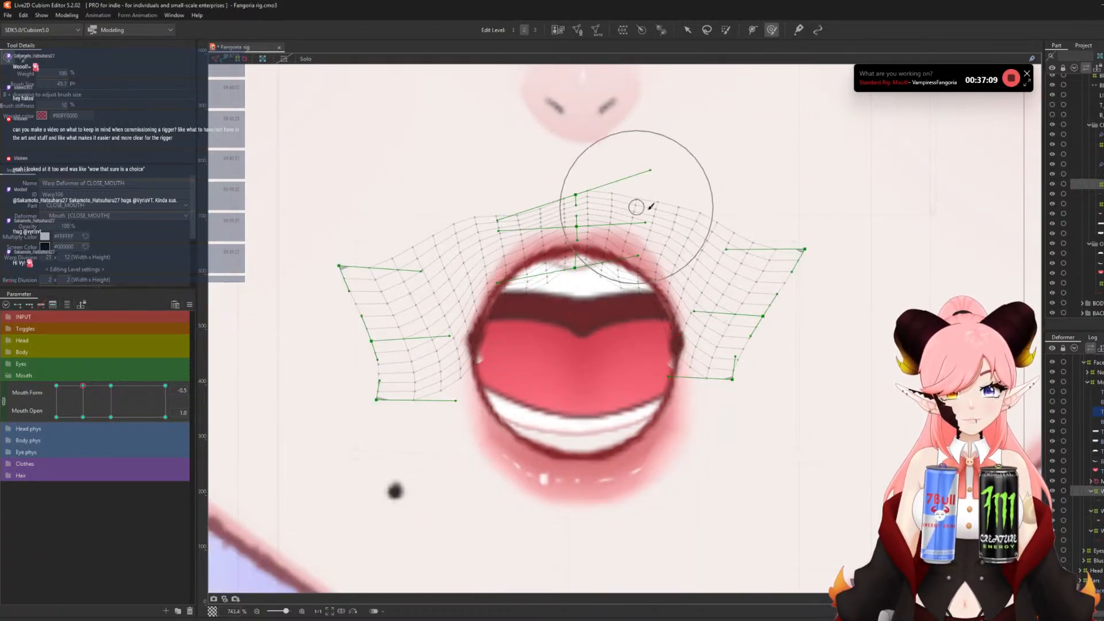
drag(636, 205, 643, 217)
drag(548, 232, 544, 228)
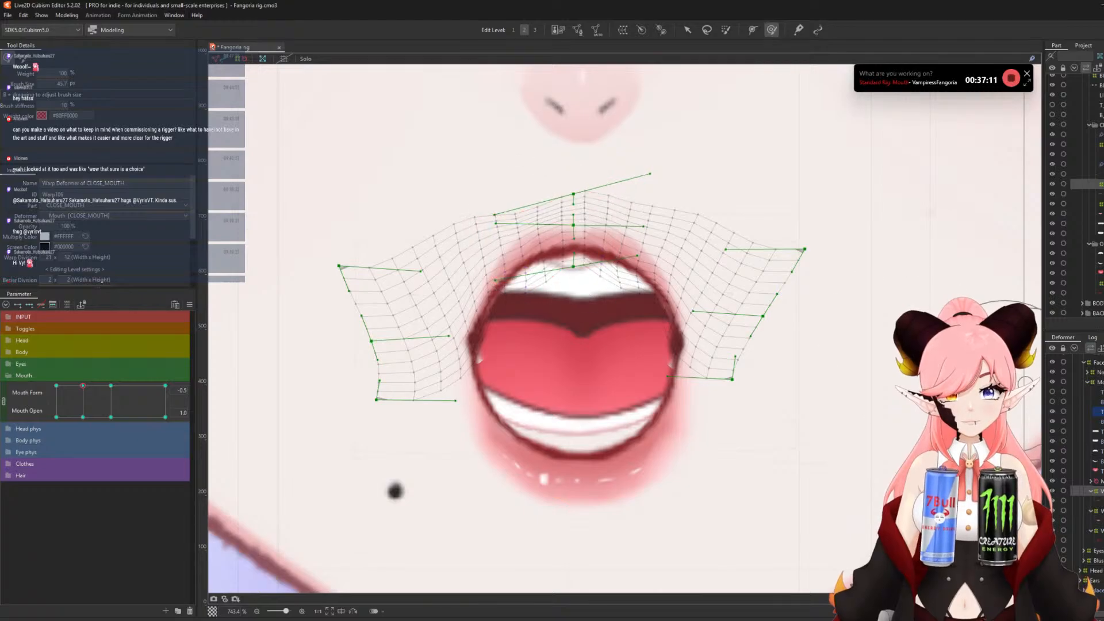
- Stretch the Warp Deformer of OPEN_MOUTH vertically with the deform brush, pushing the upper area up and the lower area down
scroll(498, 219, down, 1)
scroll(641, 323, up, 1)
click(1100, 531)
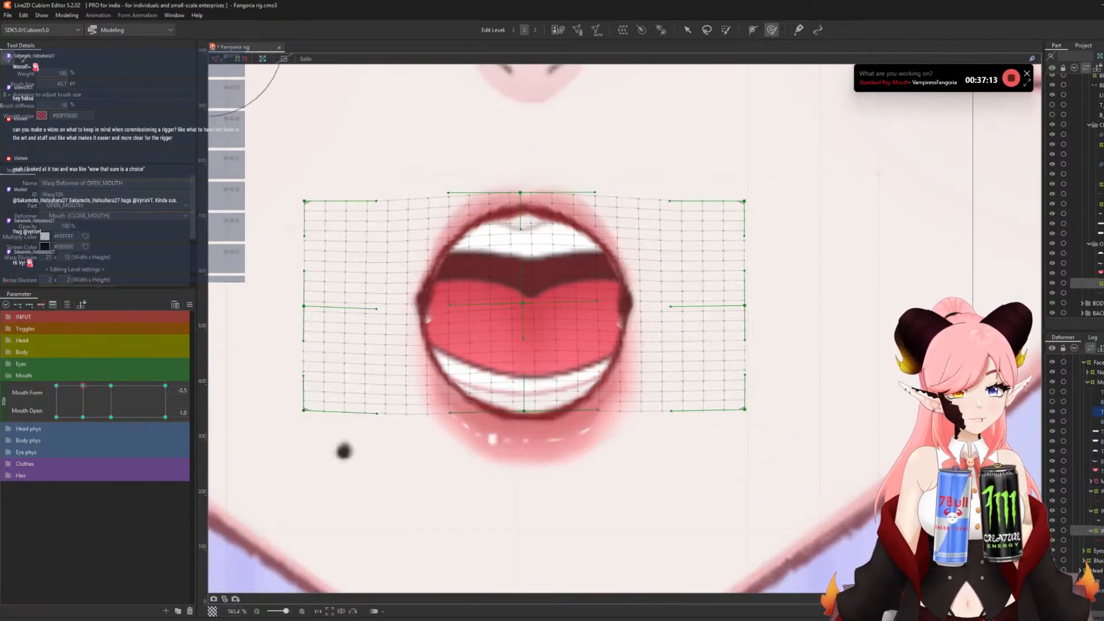
mouse_move(461, 276)
mouse_down()
mouse_move(506, 290)
mouse_move(496, 288)
mouse_move(521, 244)
mouse_up()
drag(532, 376, 531, 409)
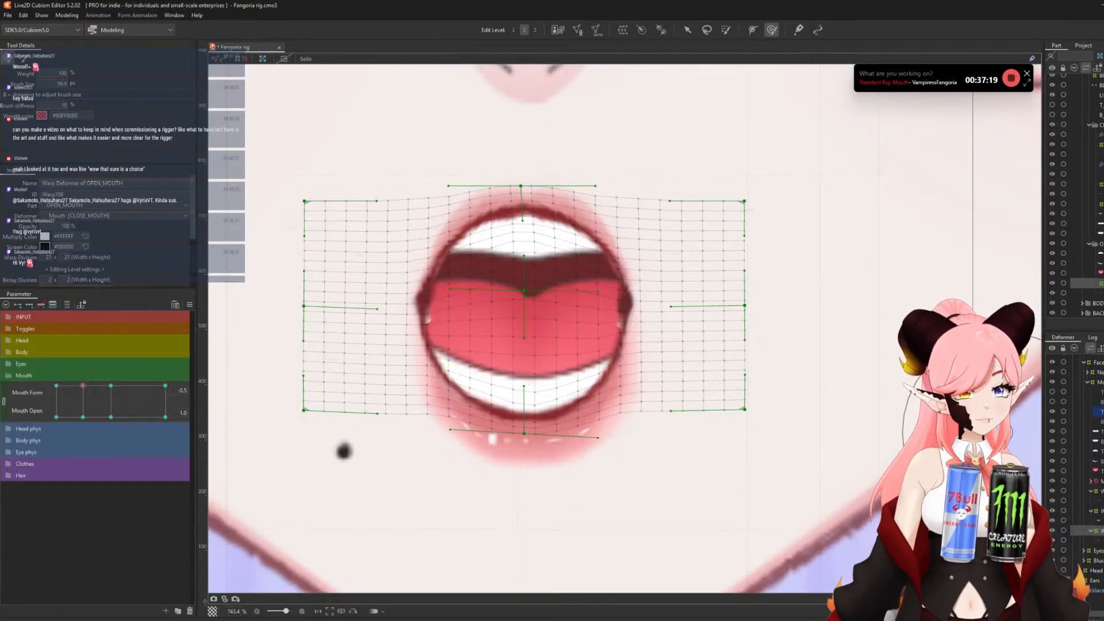
- Reduce the deform brush size and push both lower ends of T_LINE outward to blend into the mouth corners
scroll(463, 314, up, 3)
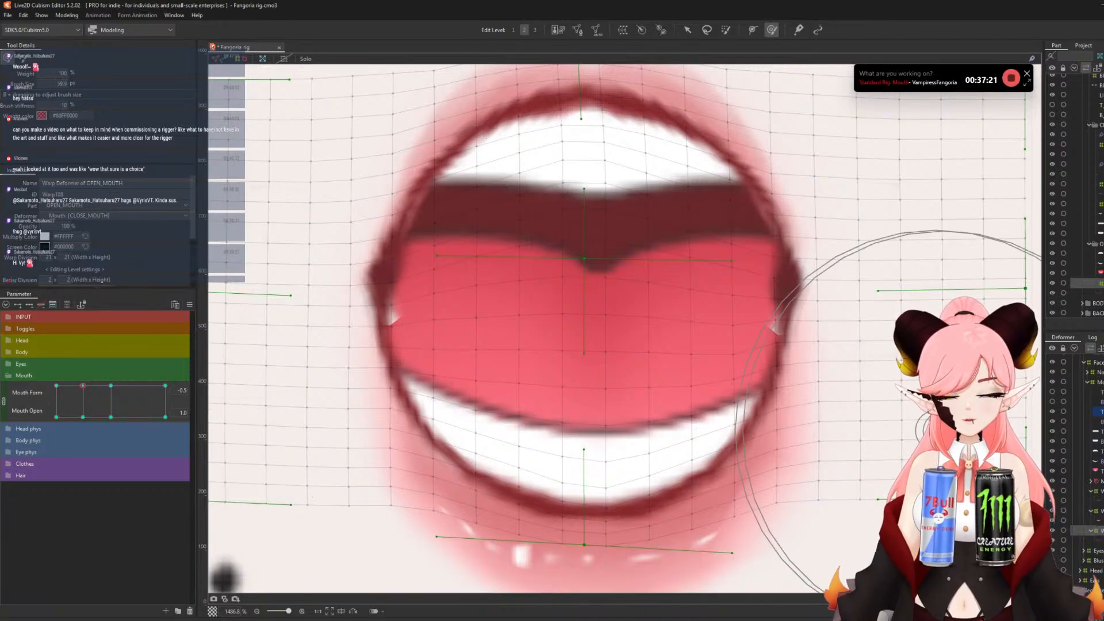
click(1097, 432)
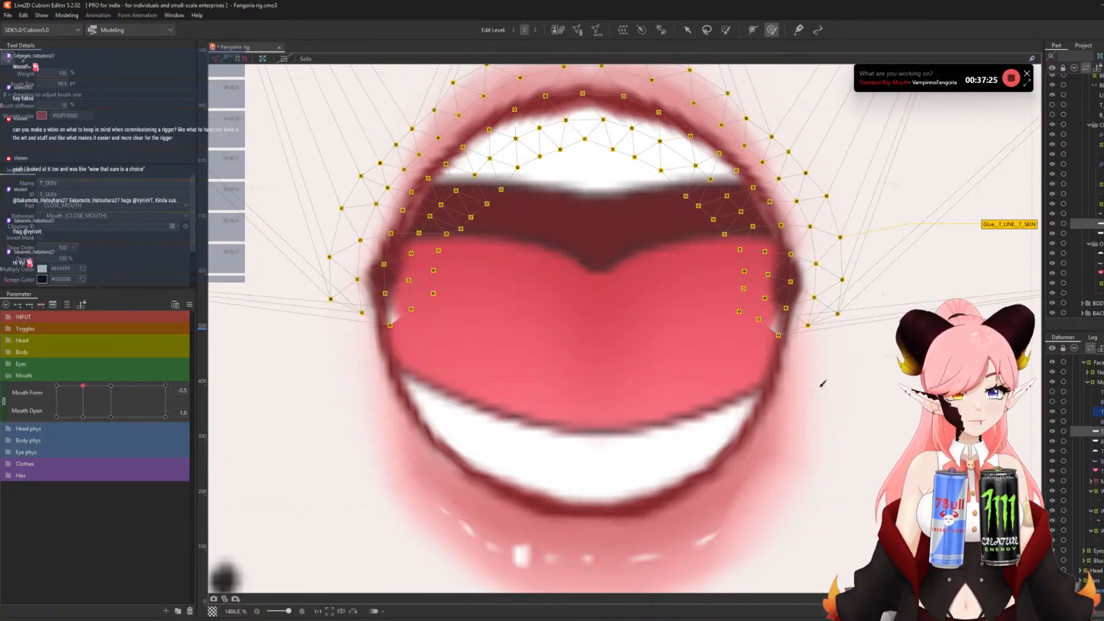
key(b)
drag(531, 337, 321, 325)
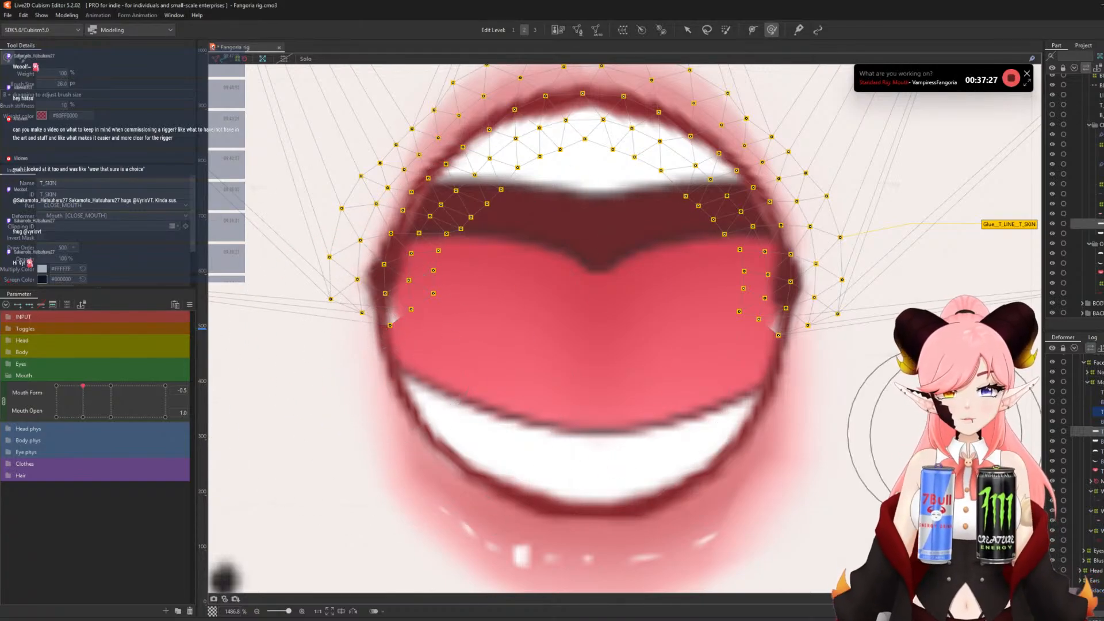
click(1098, 412)
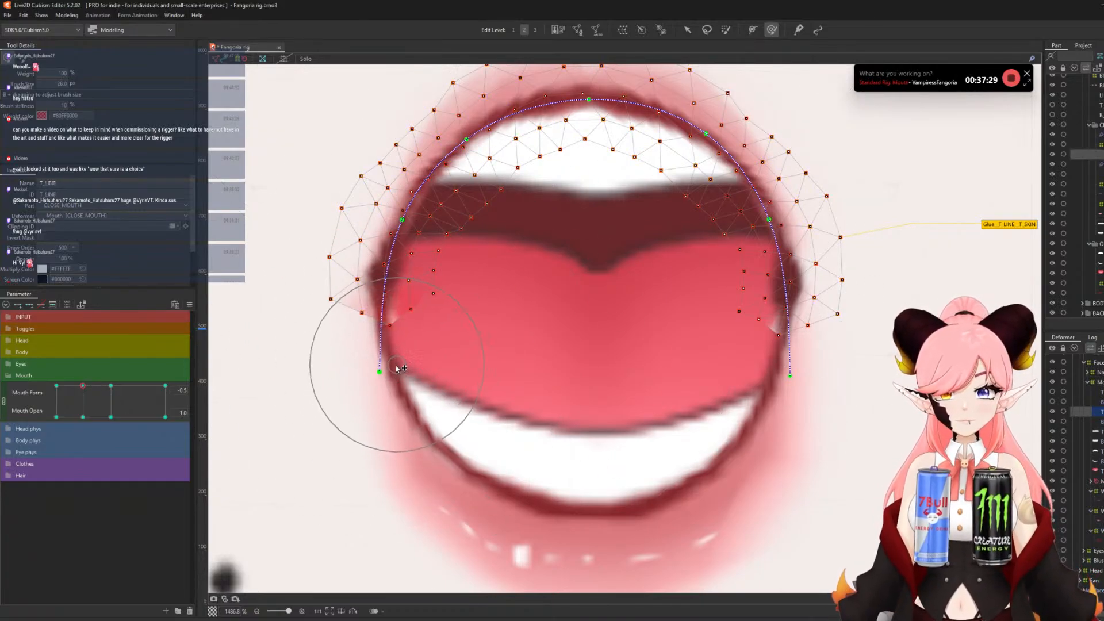
drag(396, 370, 374, 364)
drag(747, 378, 774, 379)
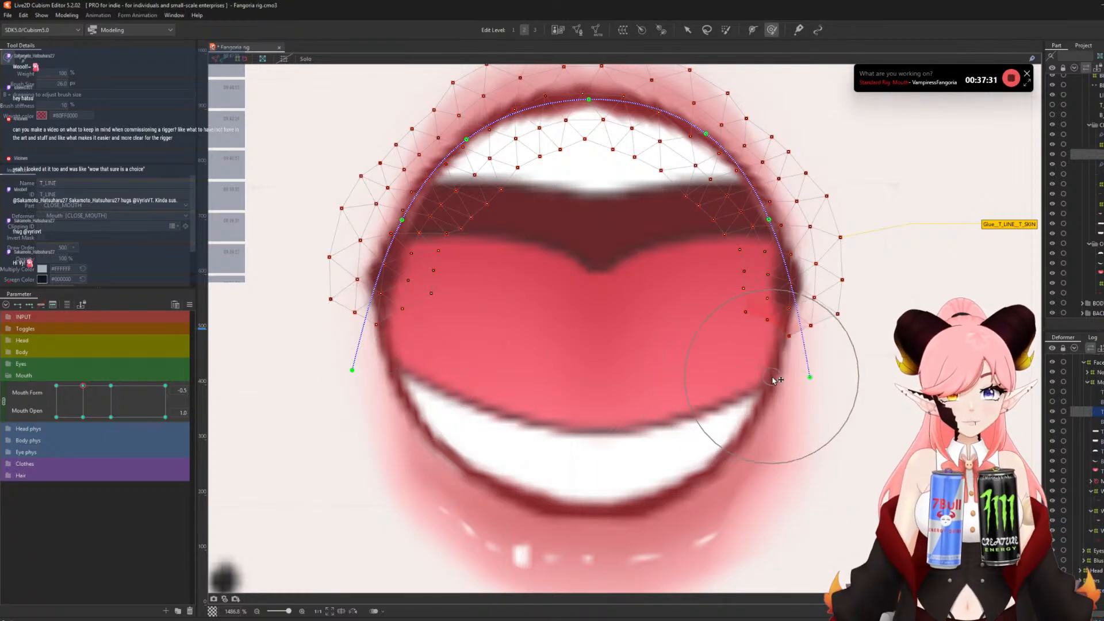
scroll(479, 303, down, 5)
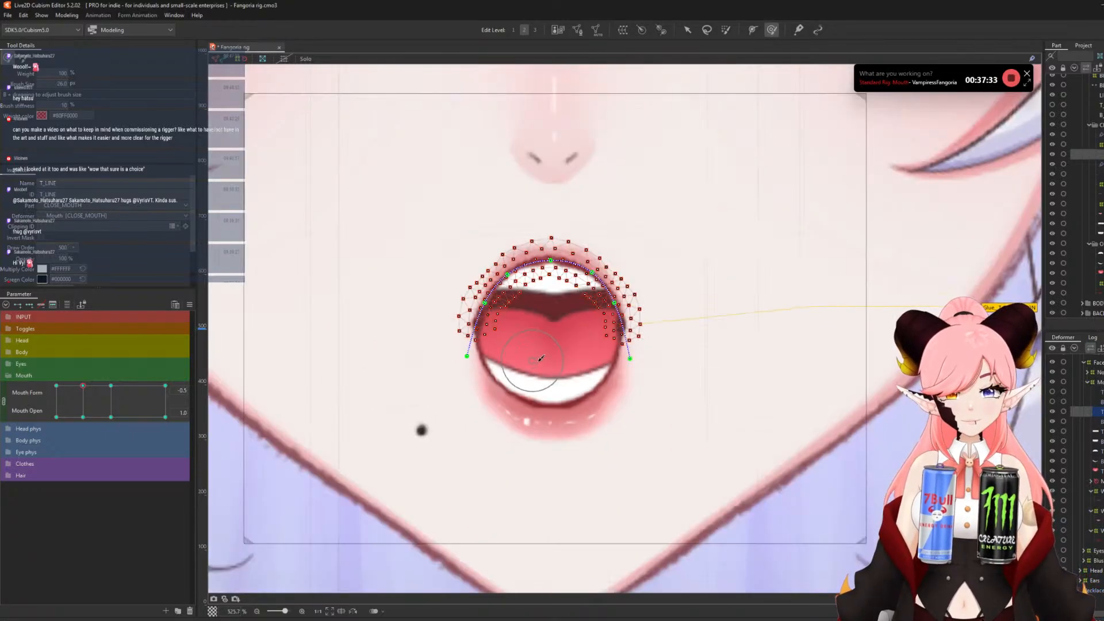
- Select B_LINE with the lower lip's Warp Deformer and nudge the bottom centre of the round mouth using a large deform brush
click(686, 30)
scroll(477, 232, down, 10)
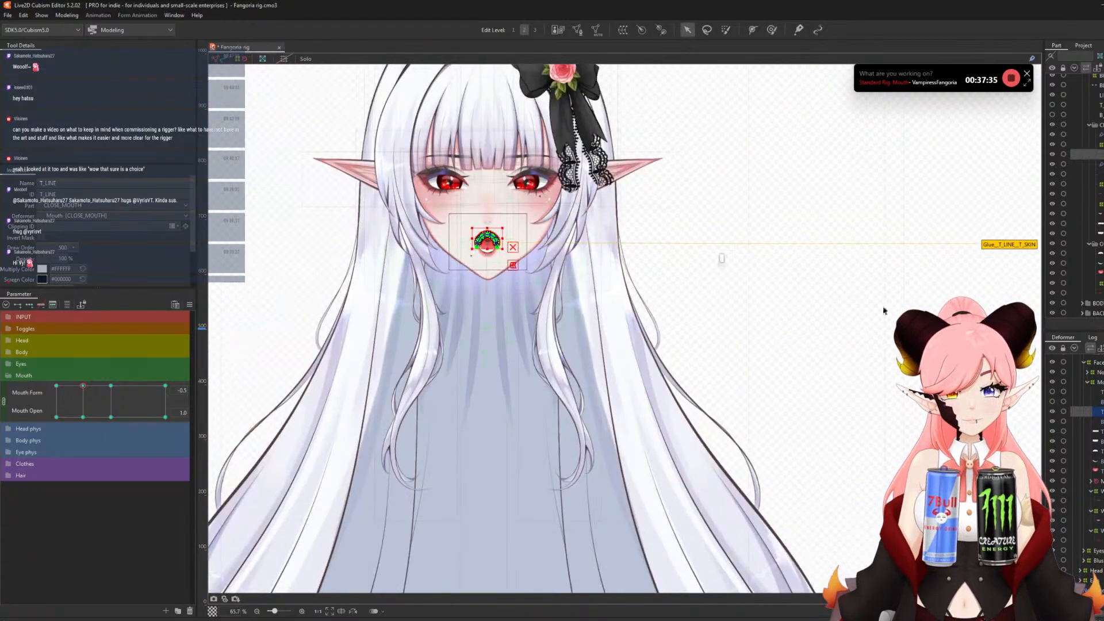
scroll(577, 282, up, 8)
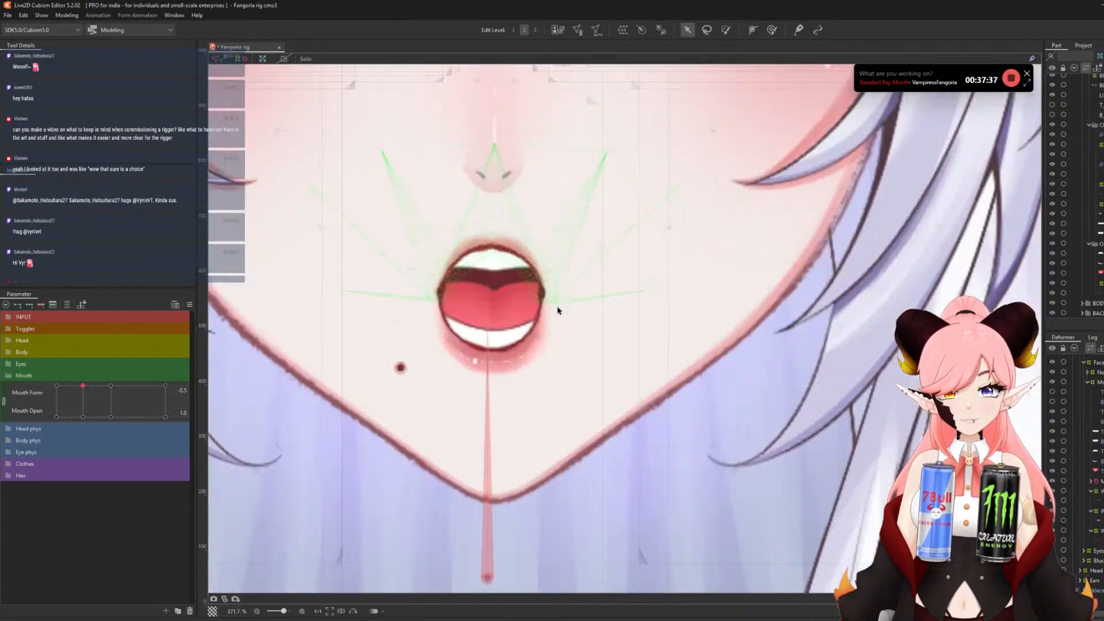
scroll(562, 316, up, 2)
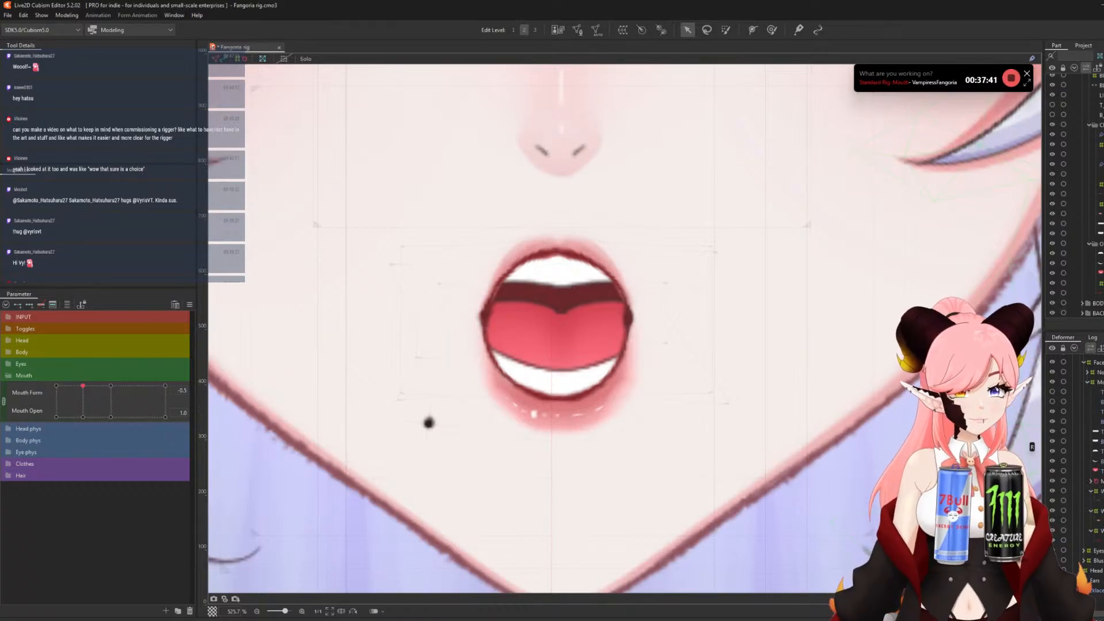
click(631, 339)
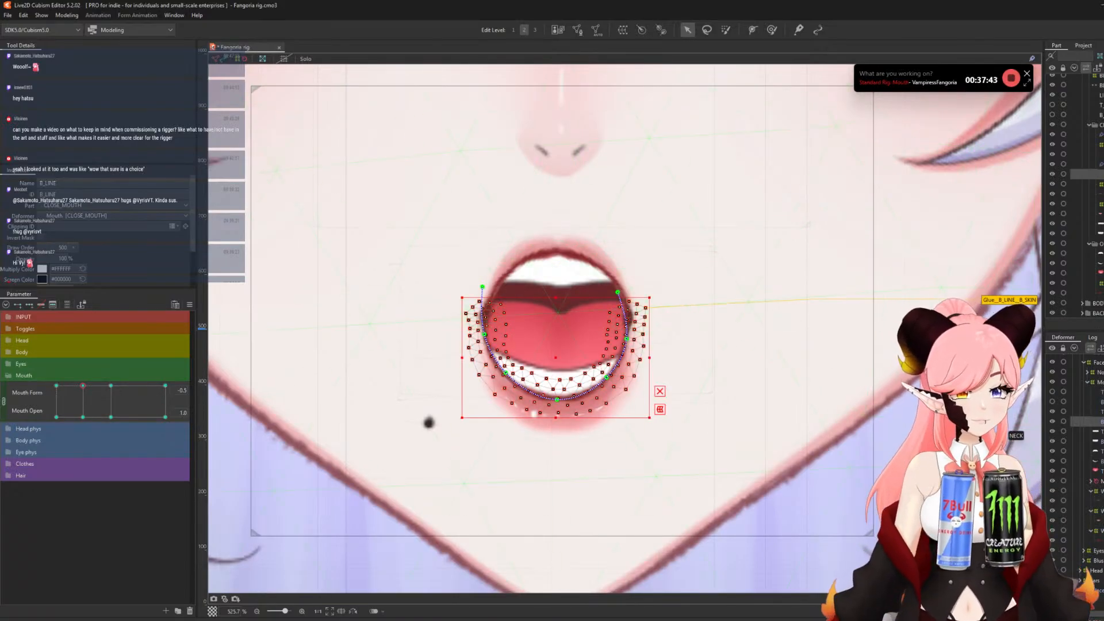
ctrl+click(1097, 511)
scroll(542, 334, up, 2)
click(771, 30)
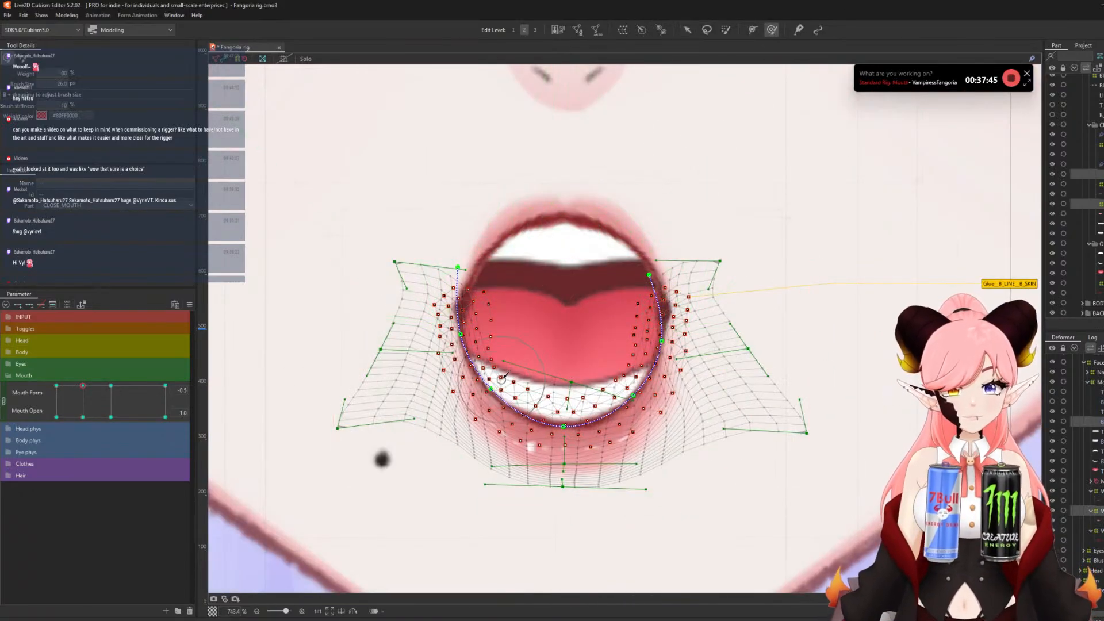
scroll(510, 330, down, 2)
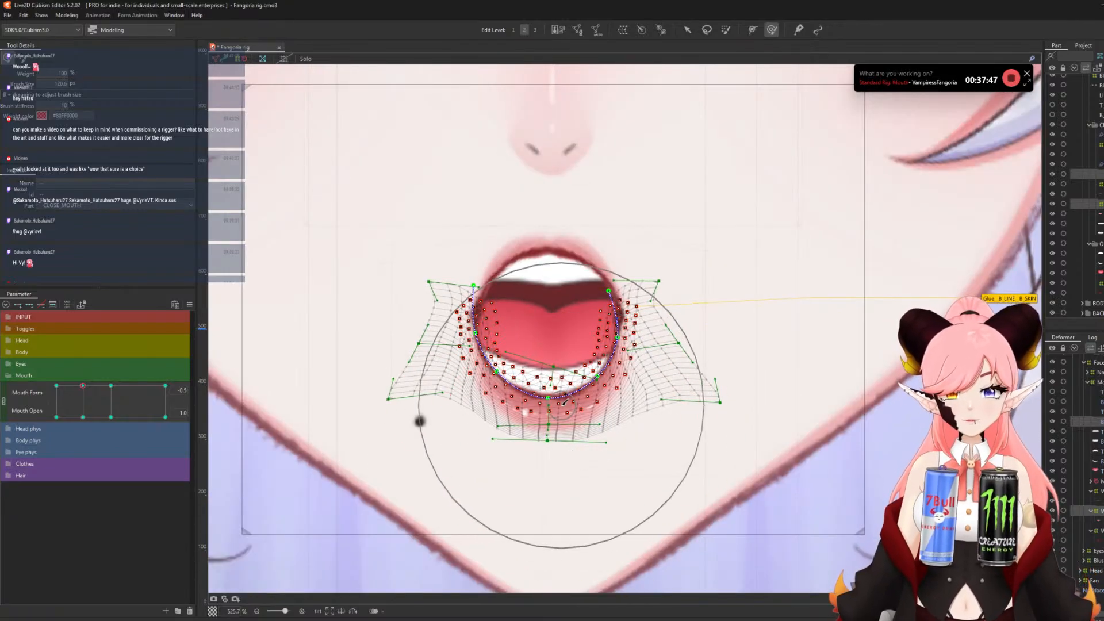
drag(564, 448, 571, 415)
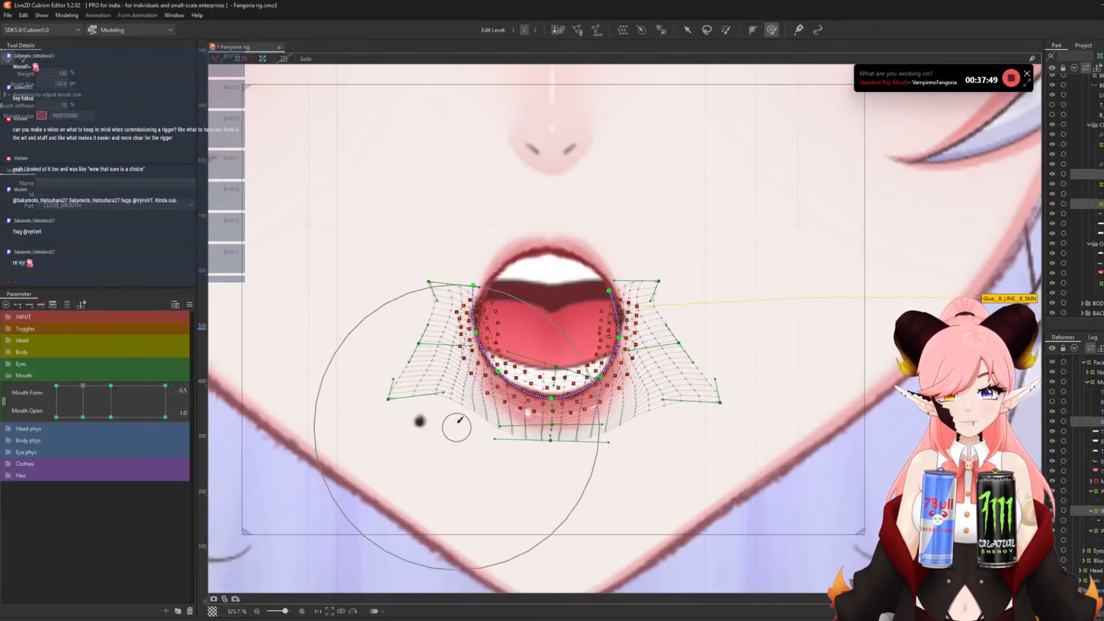
- Reduce the deform brush size and push the lower curve of B_LINE slightly outward on one side, with its Warp Deformer
scroll(460, 368, down, 2)
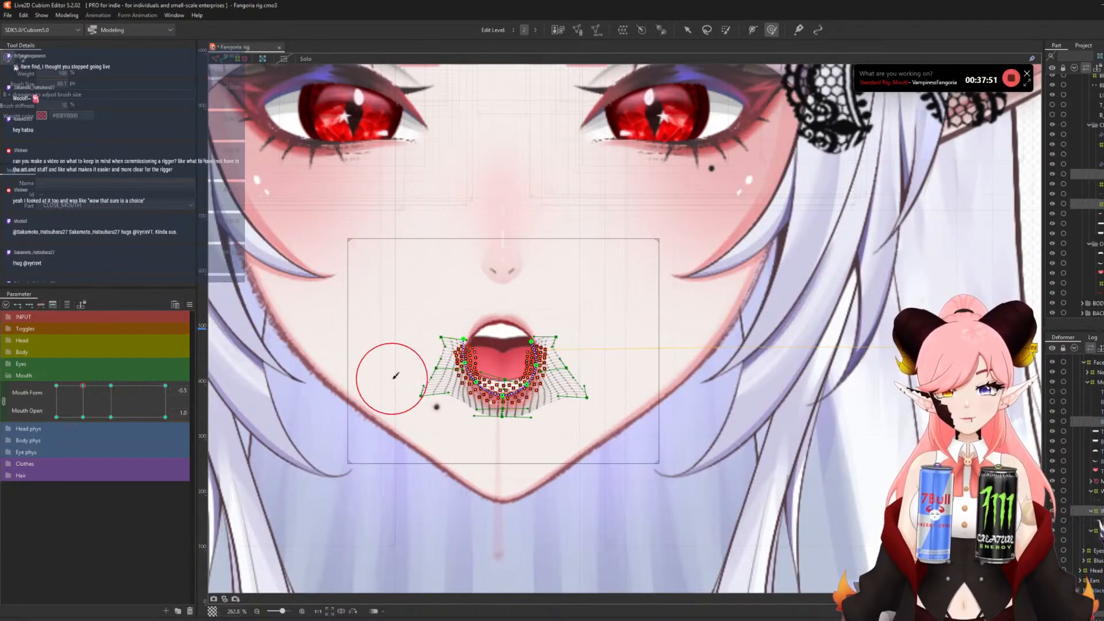
scroll(457, 382, up, 3)
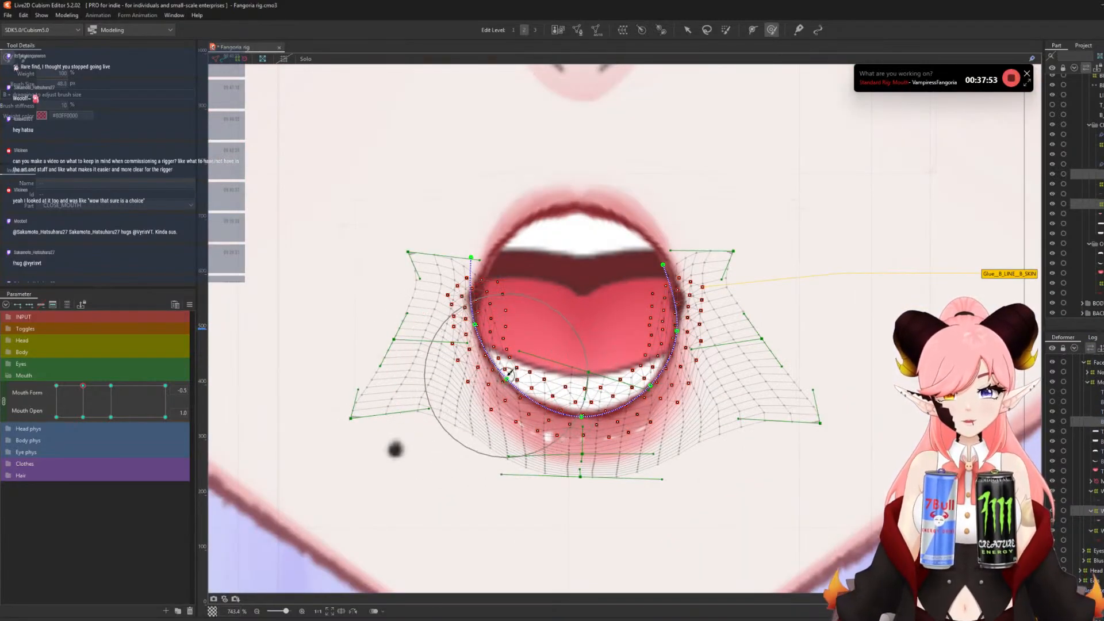
drag(507, 376, 501, 377)
scroll(465, 288, down, 1)
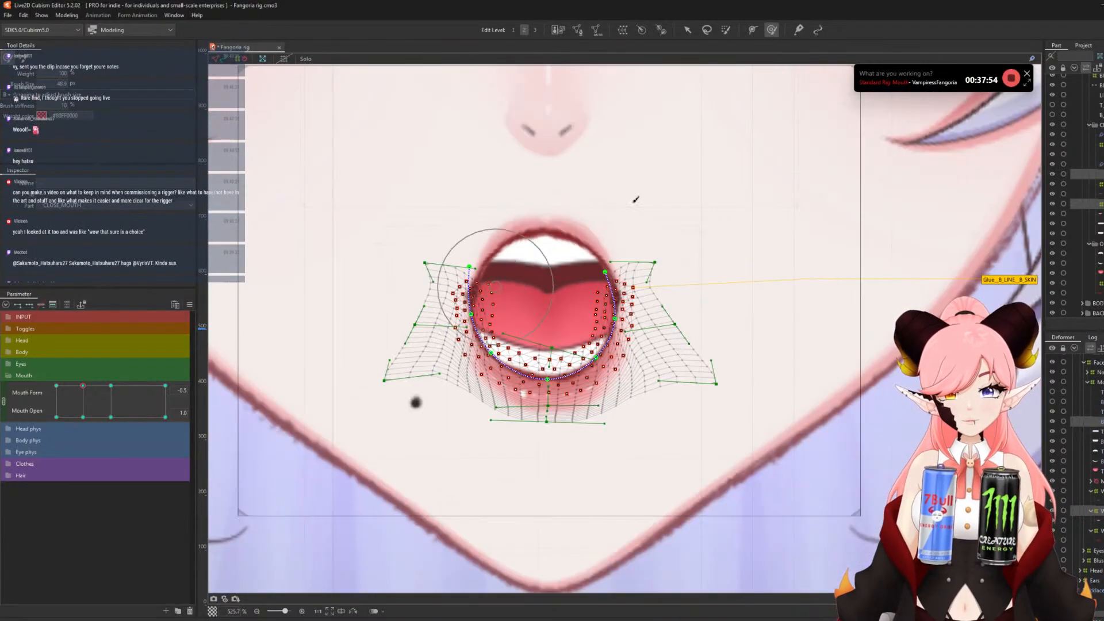
click(687, 30)
scroll(473, 315, down, 7)
click(839, 357)
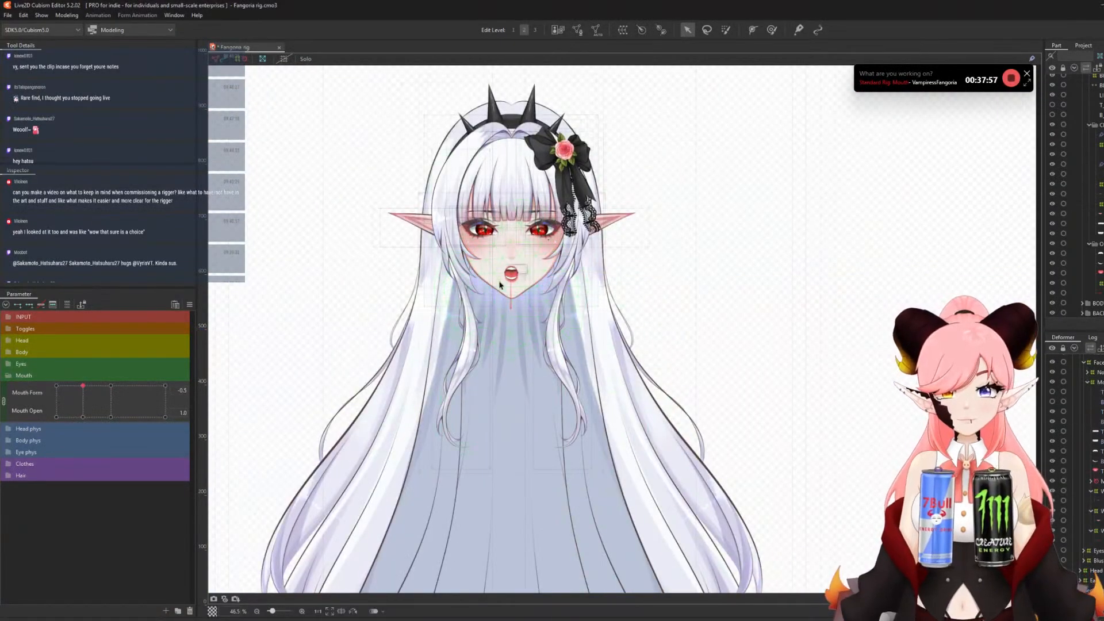
- Reselect B_LINE with the lower lip's Warp Deformer and centre the bottom of the lip using small strokes of an enlarged deform brush
scroll(499, 284, up, 5)
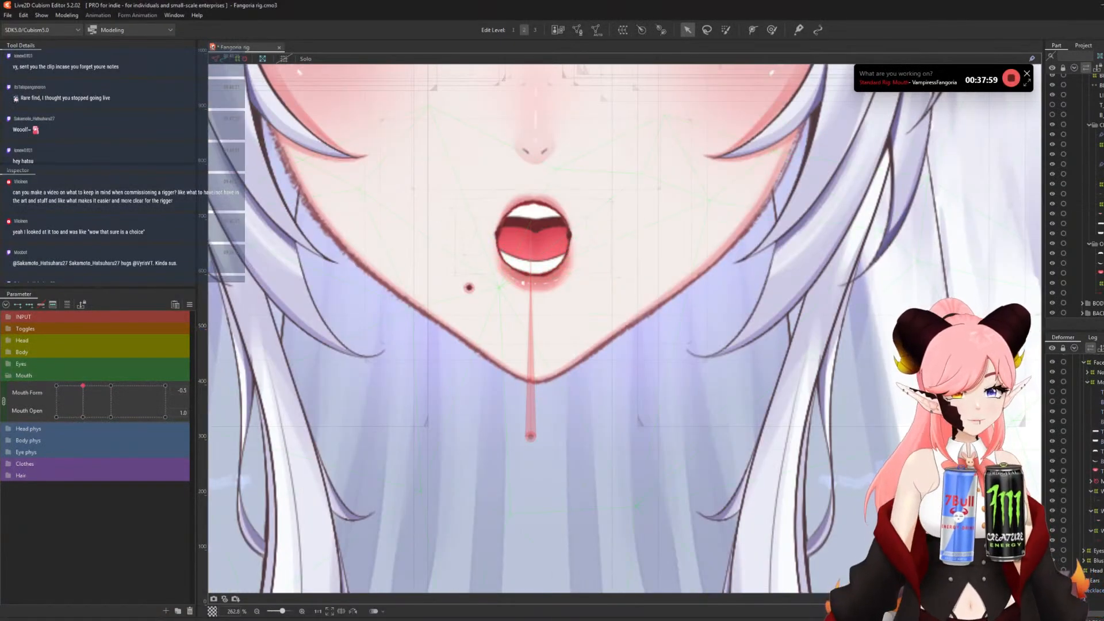
click(523, 281)
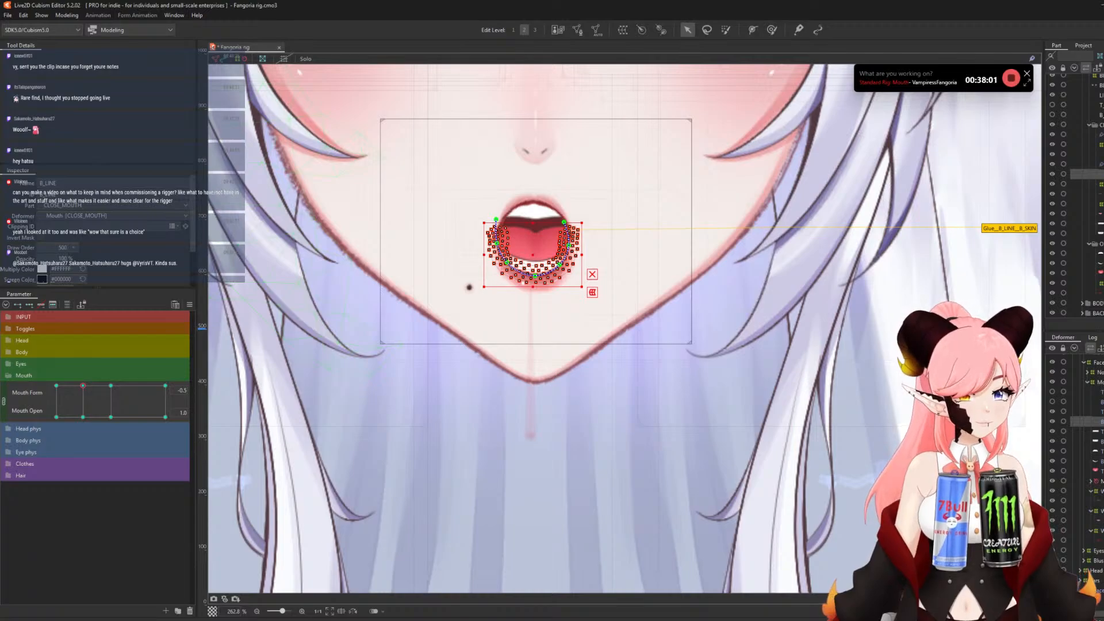
shift+click(582, 225)
scroll(533, 235, up, 3)
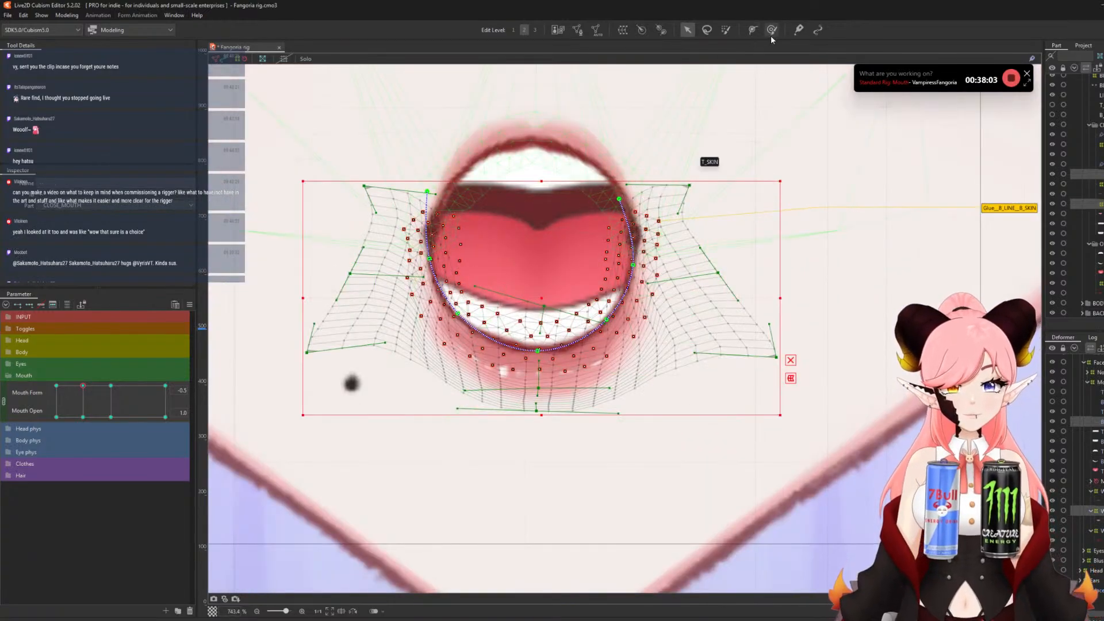
click(772, 31)
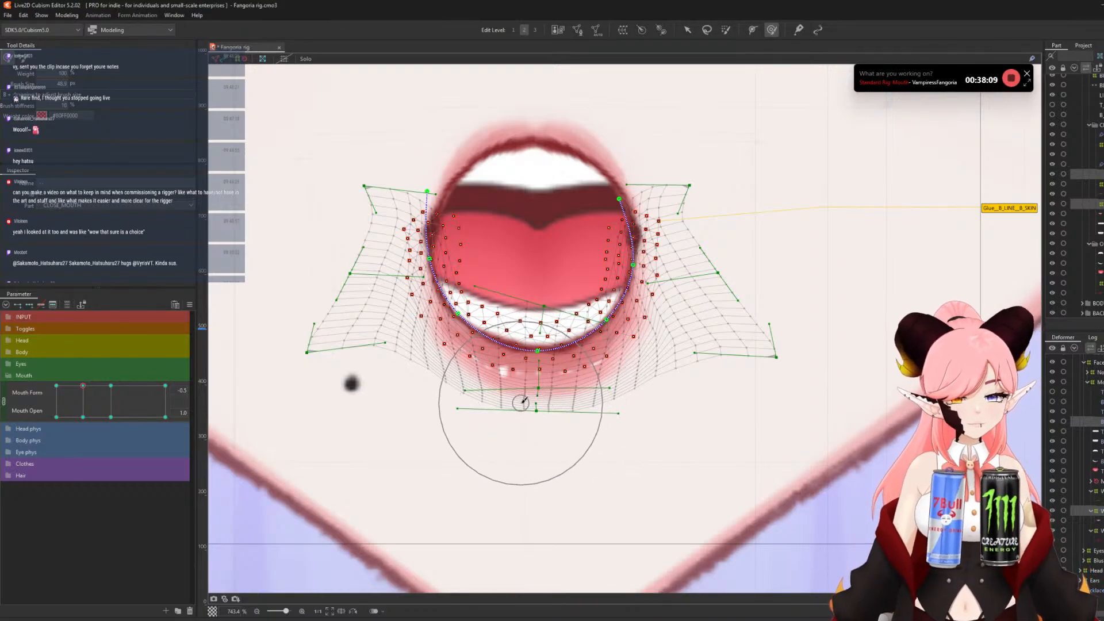
key(b)
drag(445, 387, 572, 432)
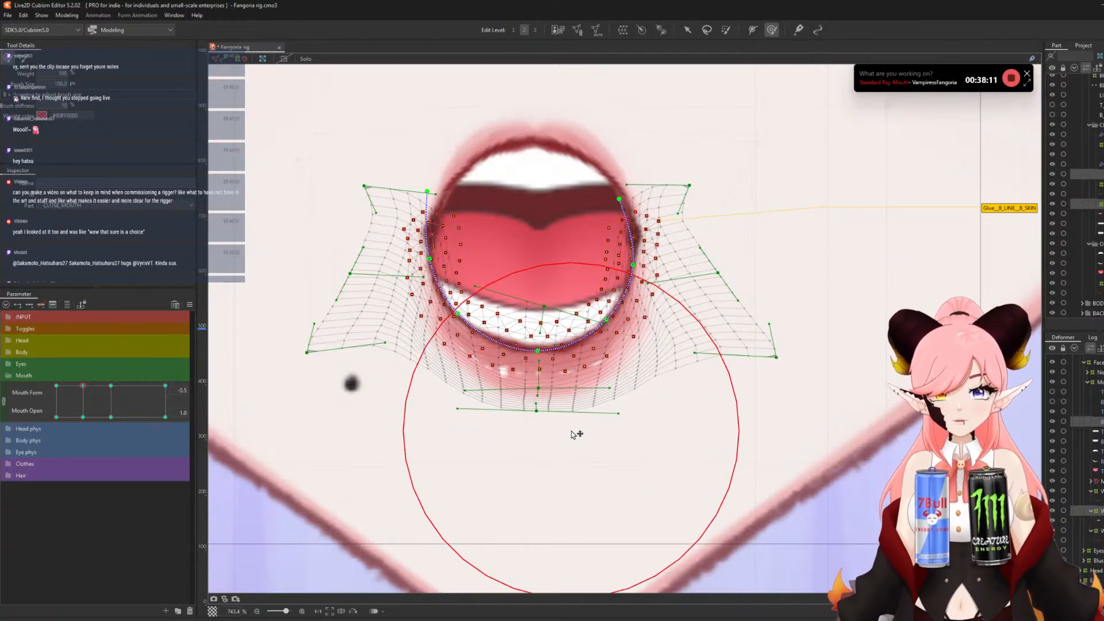
drag(638, 439, 633, 435)
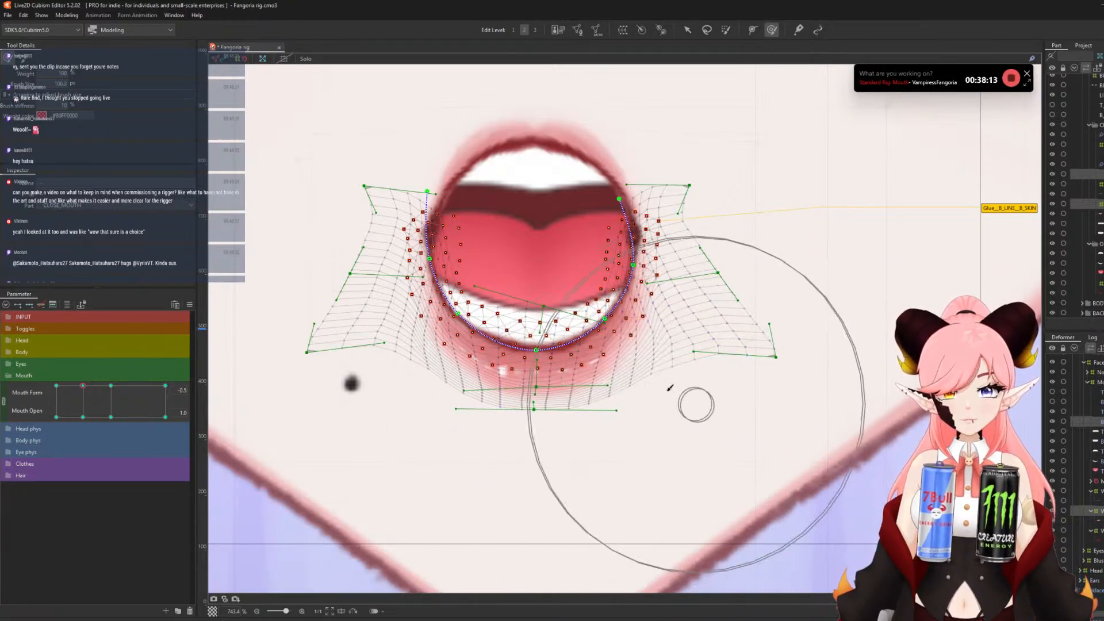
drag(554, 431, 546, 425)
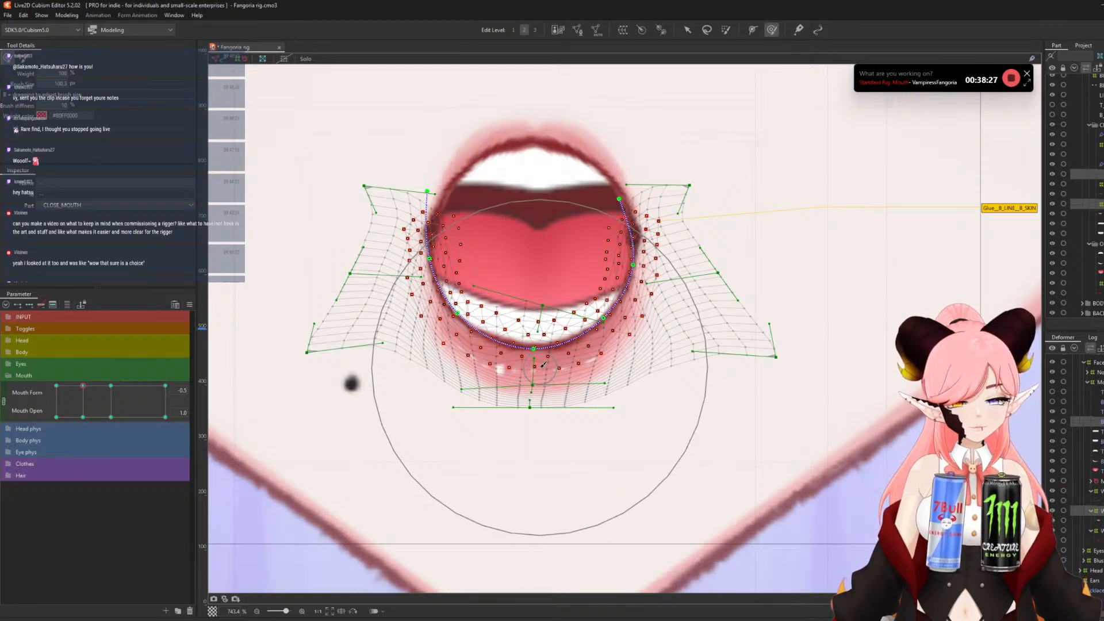
- Examine the round mouth against the whole face, and scrub Mouth Form and Mouth Open to compare the mouth shapes
scroll(473, 529, down, 2)
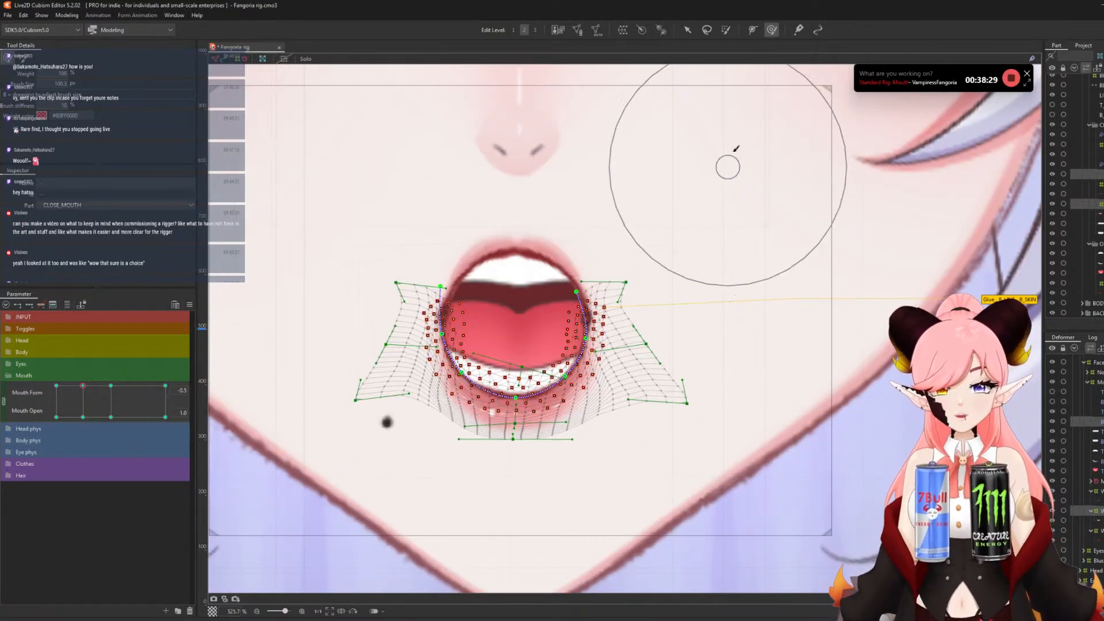
click(687, 29)
scroll(512, 251, down, 10)
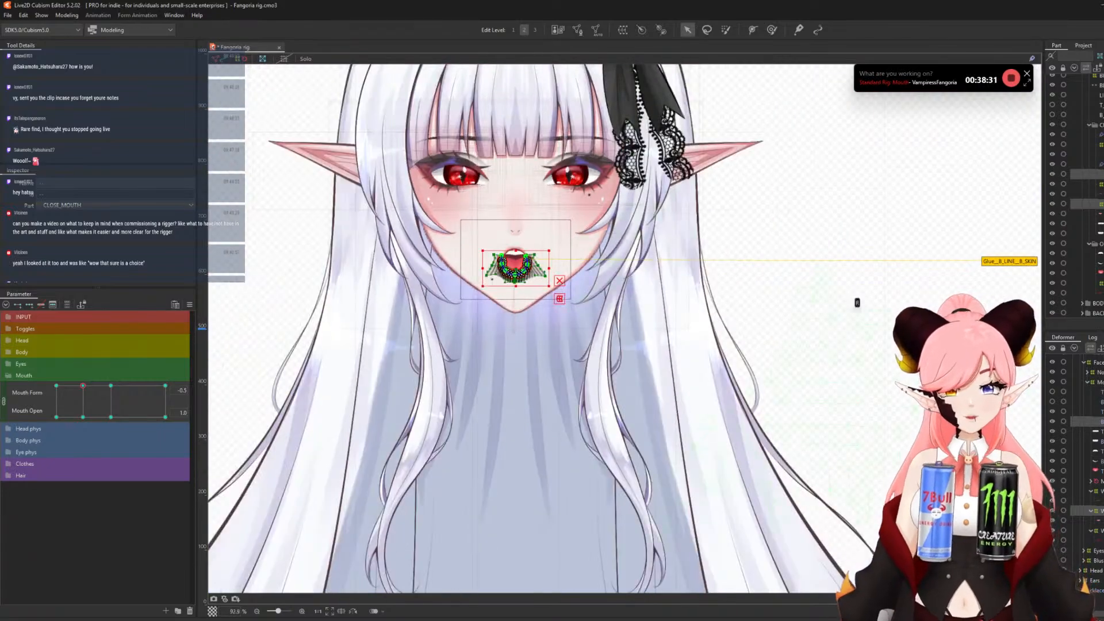
click(772, 336)
scroll(772, 336, down, 1)
scroll(602, 287, up, 5)
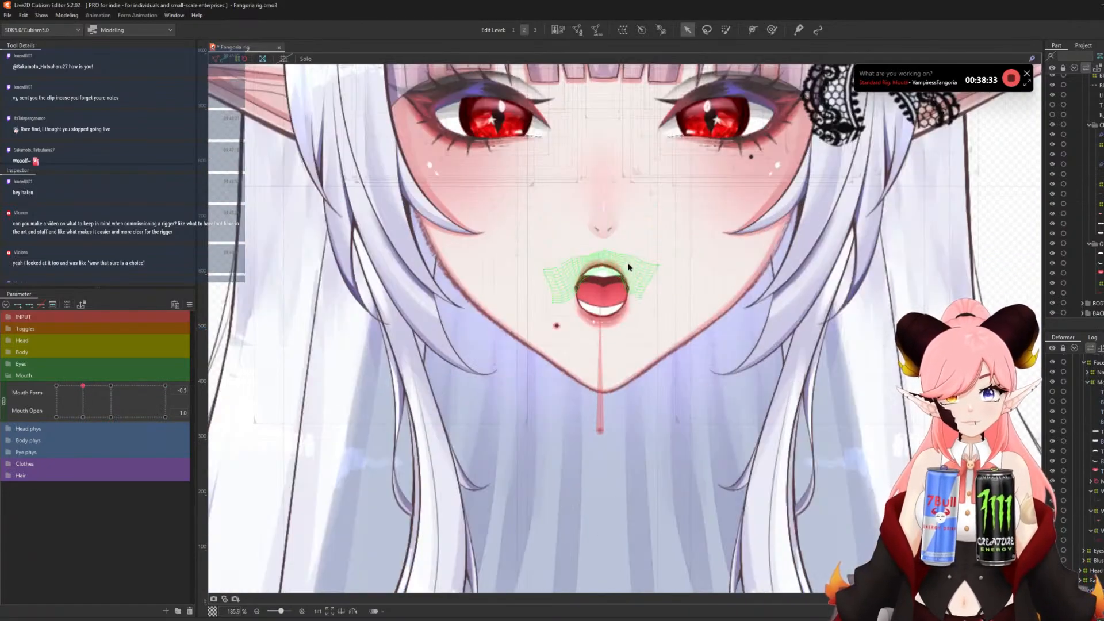
scroll(604, 265, down, 6)
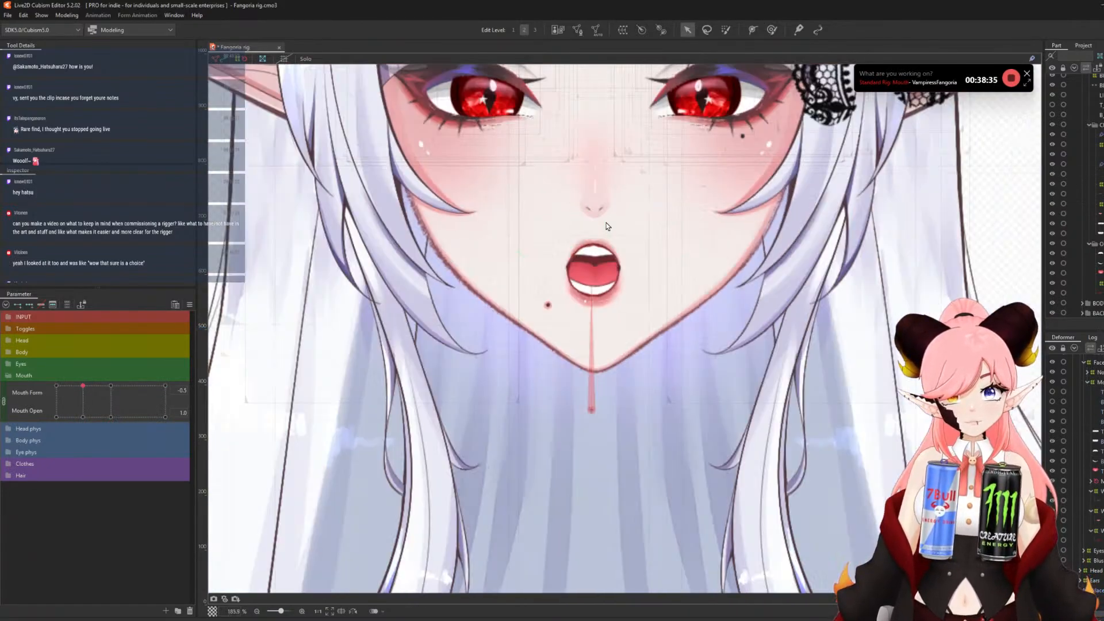
scroll(678, 302, down, 4)
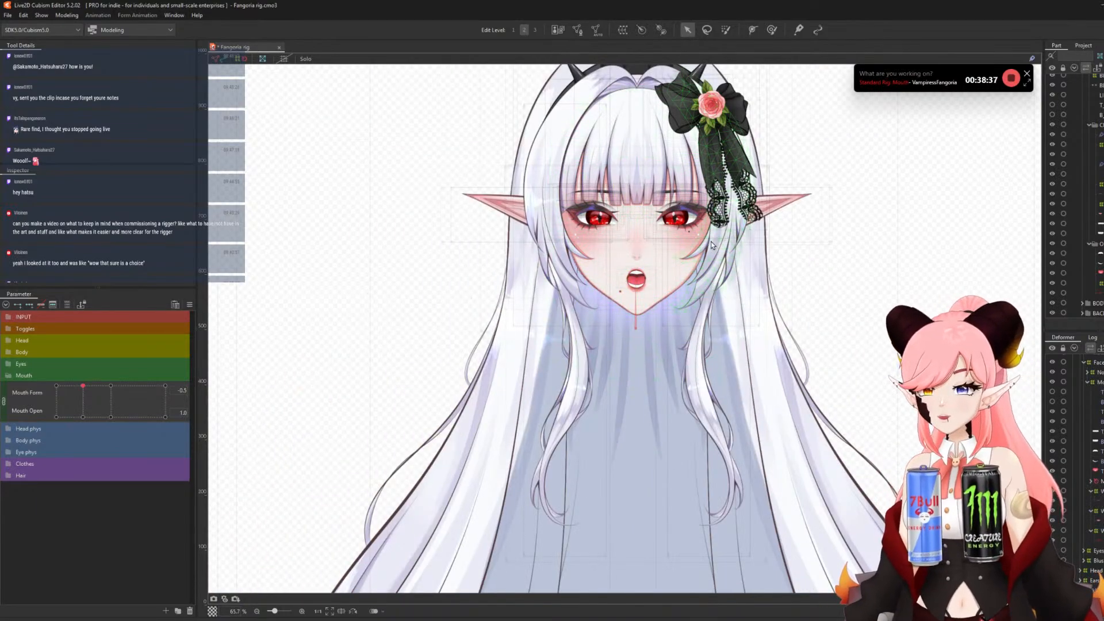
scroll(711, 245, up, 2)
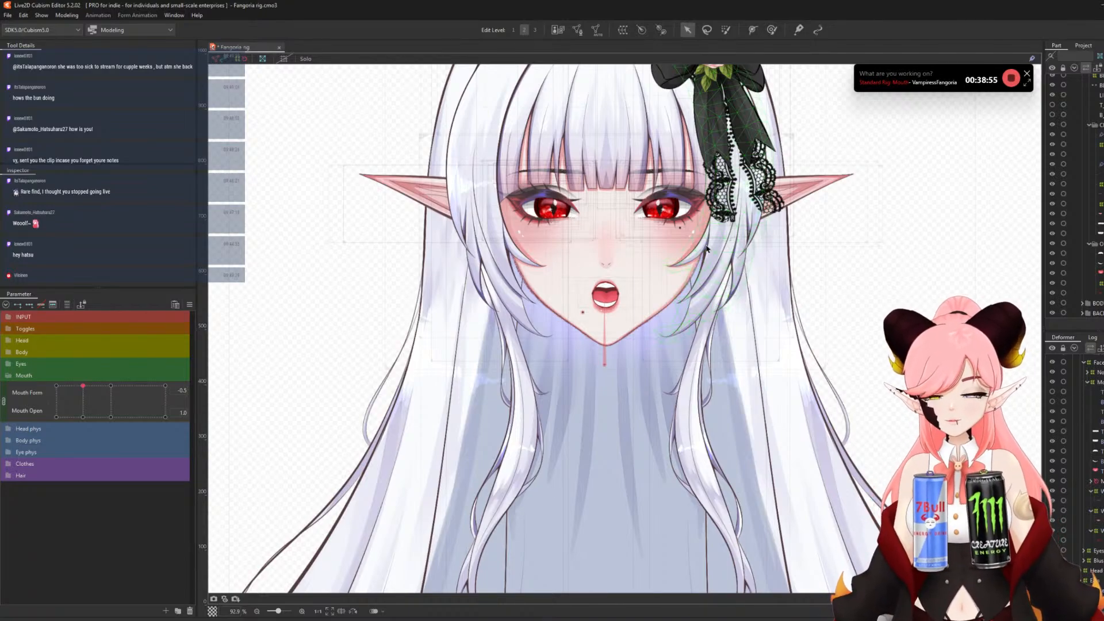
scroll(606, 368, down, 3)
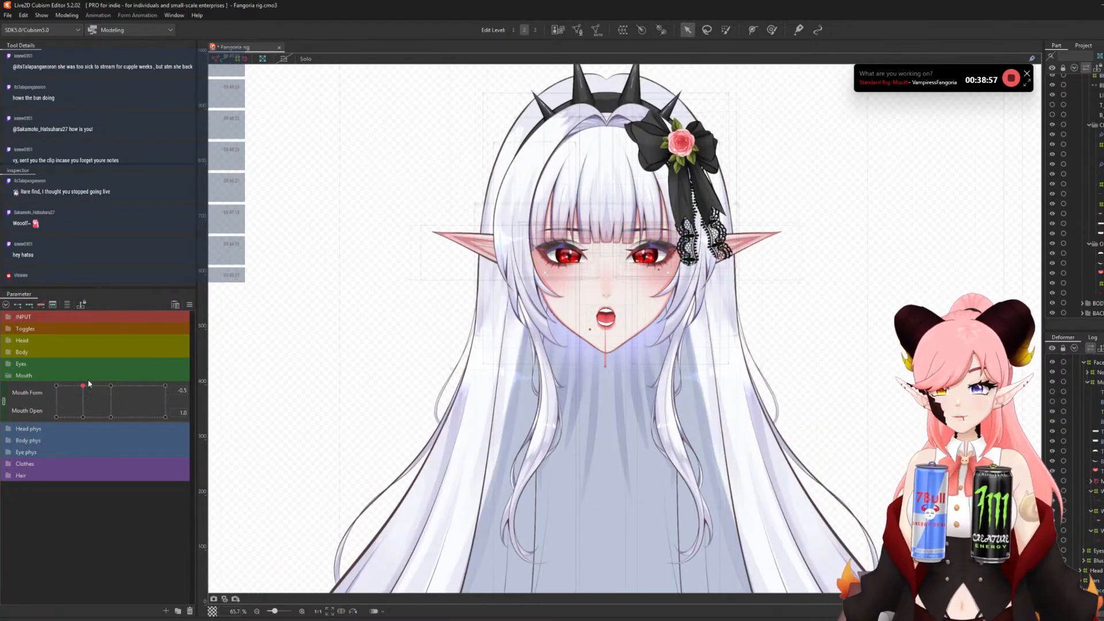
drag(87, 383, 266, 416)
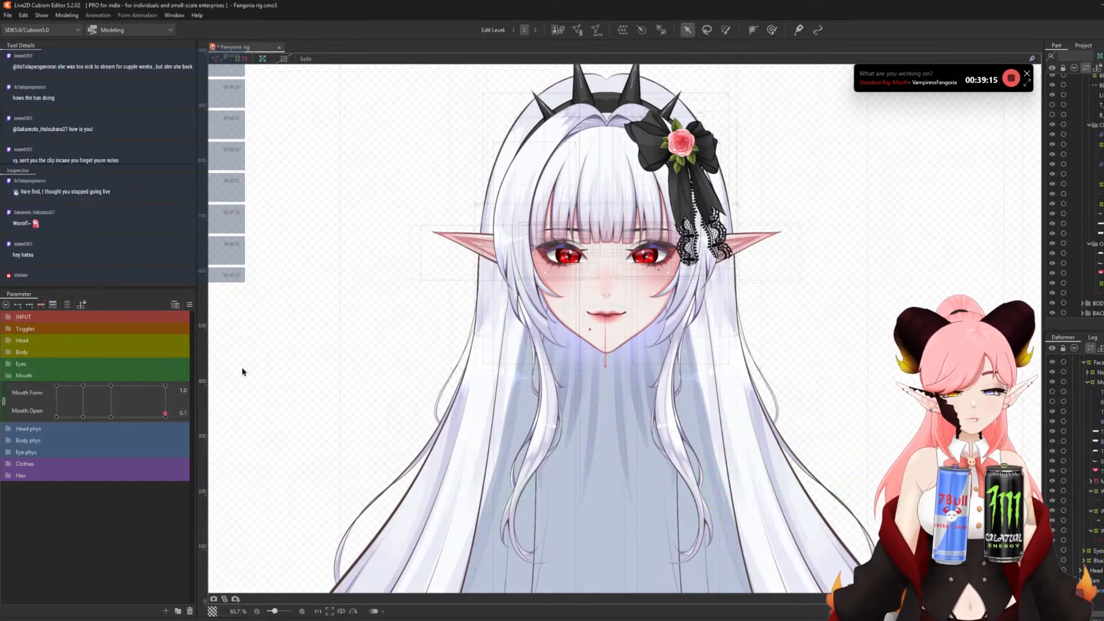
- Select the mouth lines and their warp deformers at Mouth Form 1.0 and add a Mouth Open key at 0.1
click(166, 386)
click(606, 317)
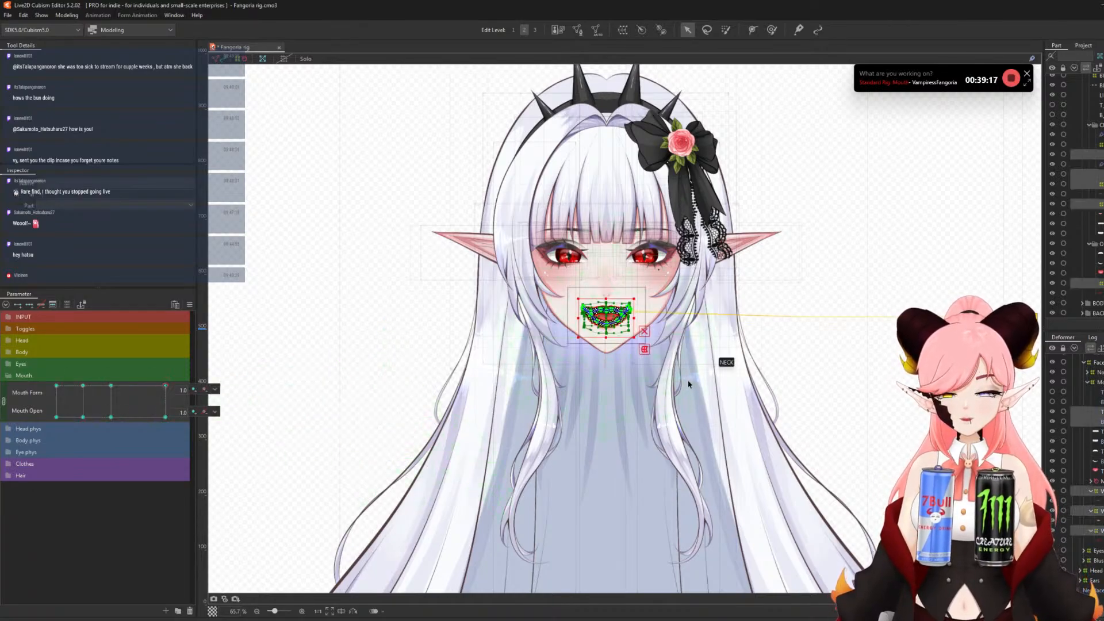
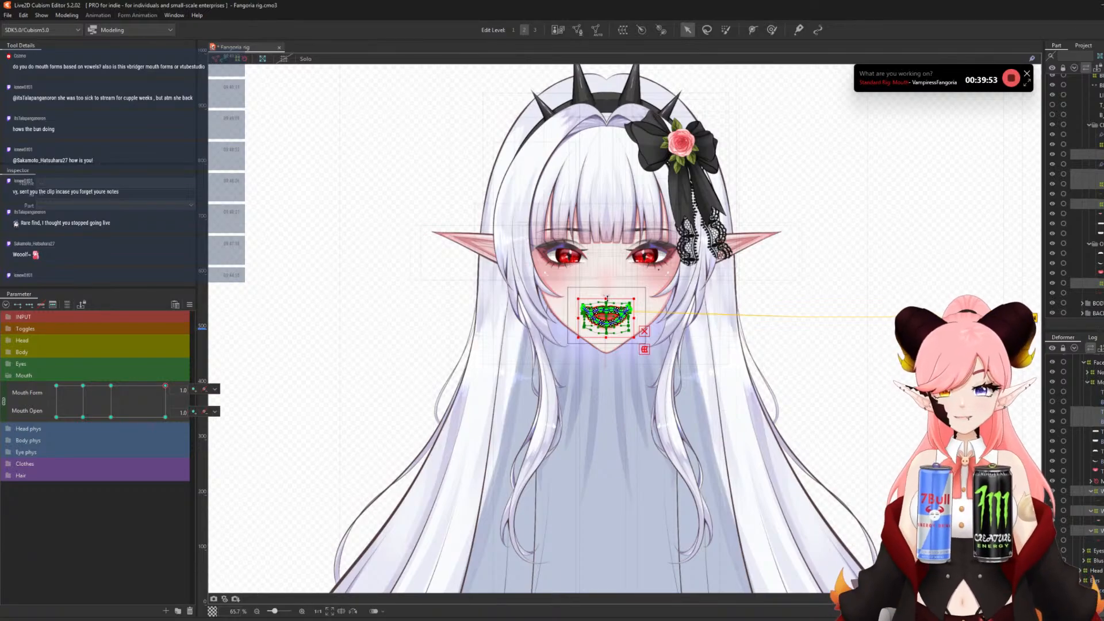
scroll(620, 305, up, 8)
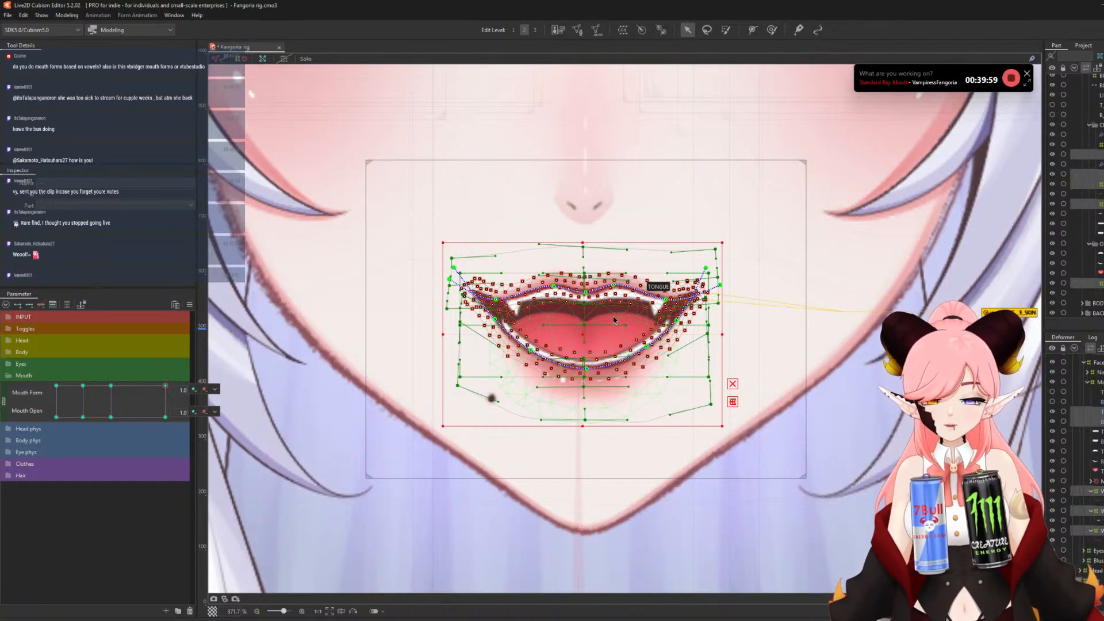
drag(165, 415, 174, 414)
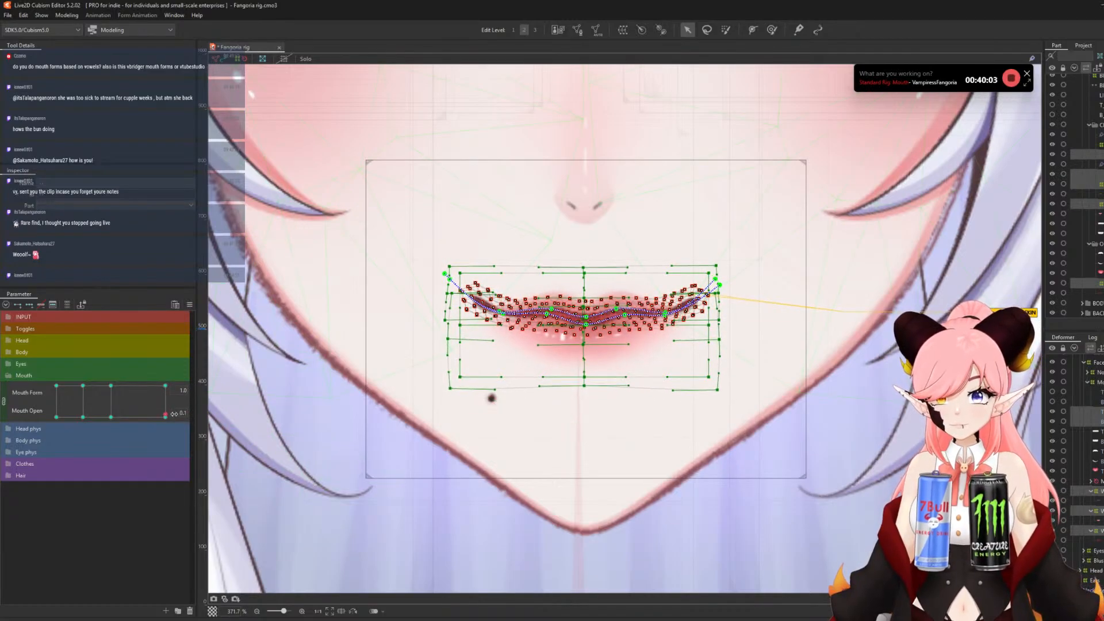
mouse_move(193, 390)
click(195, 412)
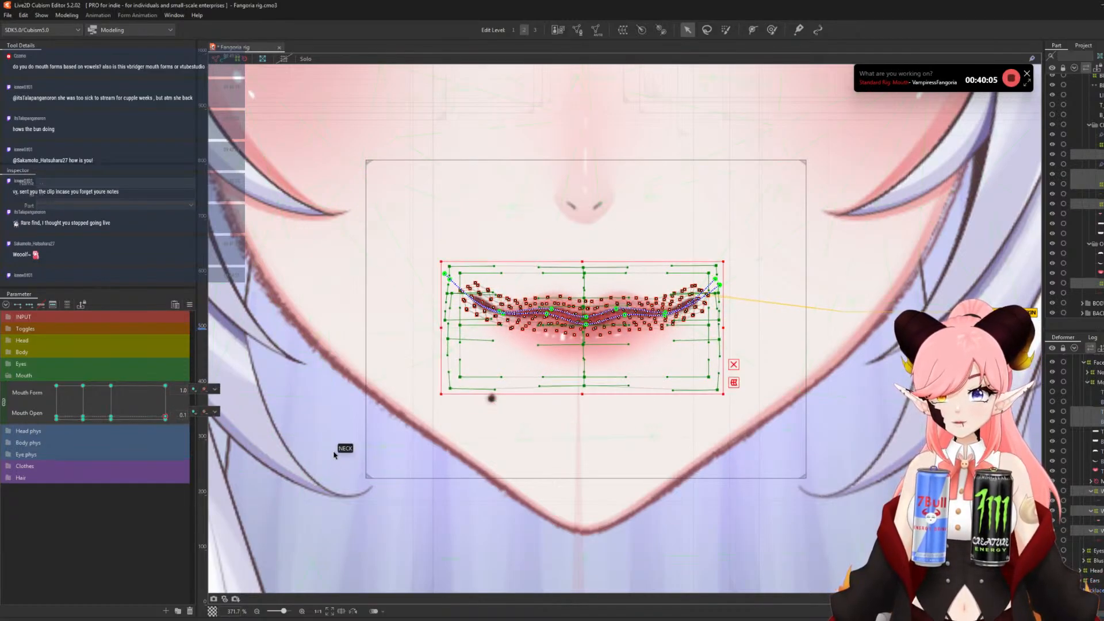
- Select T_LINE alone and raise its centre deform path point and the two points beside it to lift the upper lip line
scroll(604, 342, up, 5)
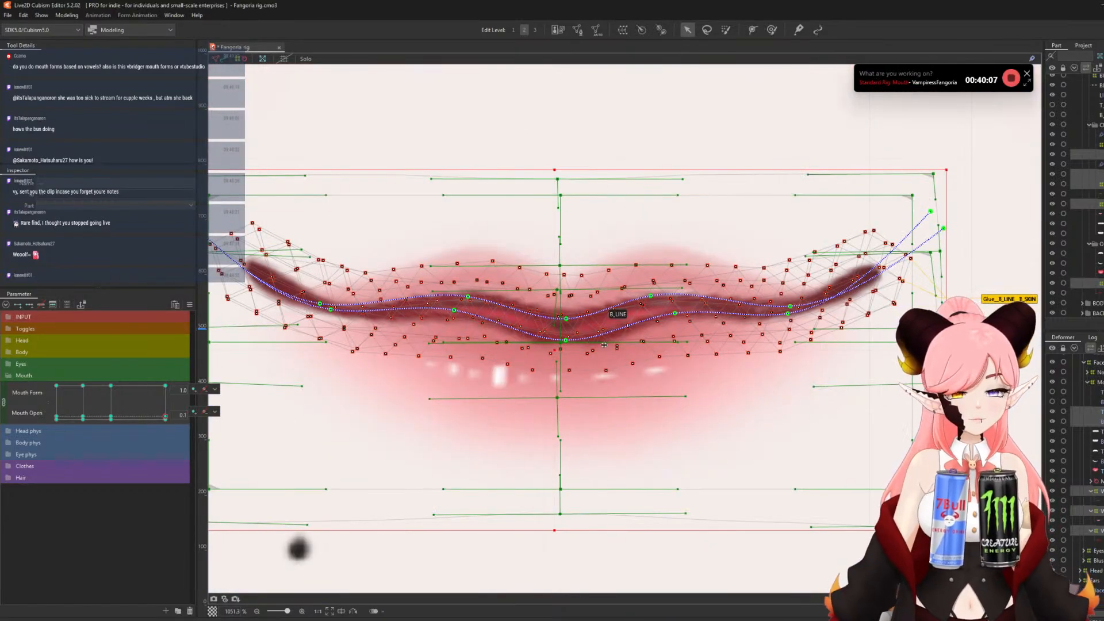
scroll(604, 345, down, 2)
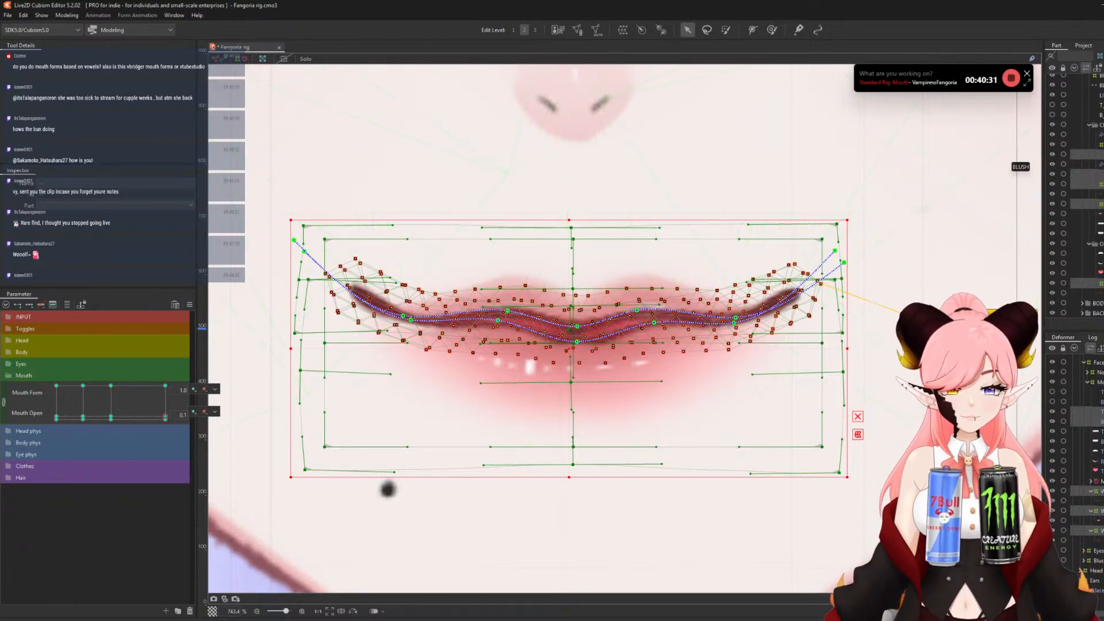
click(1096, 411)
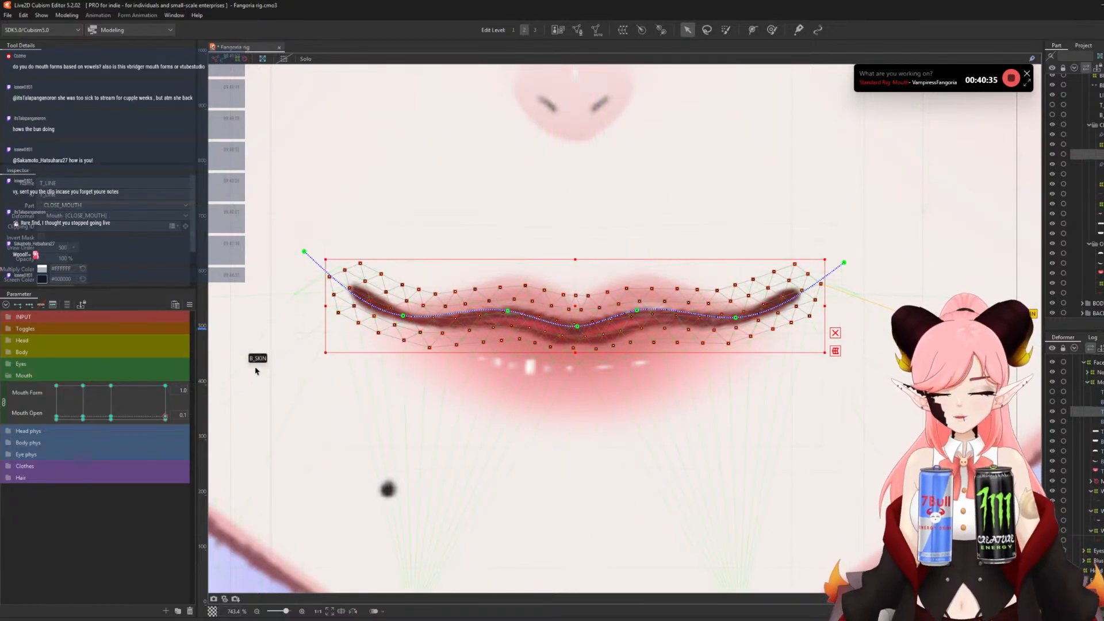
click(835, 334)
drag(577, 326, 576, 308)
drag(509, 313, 506, 300)
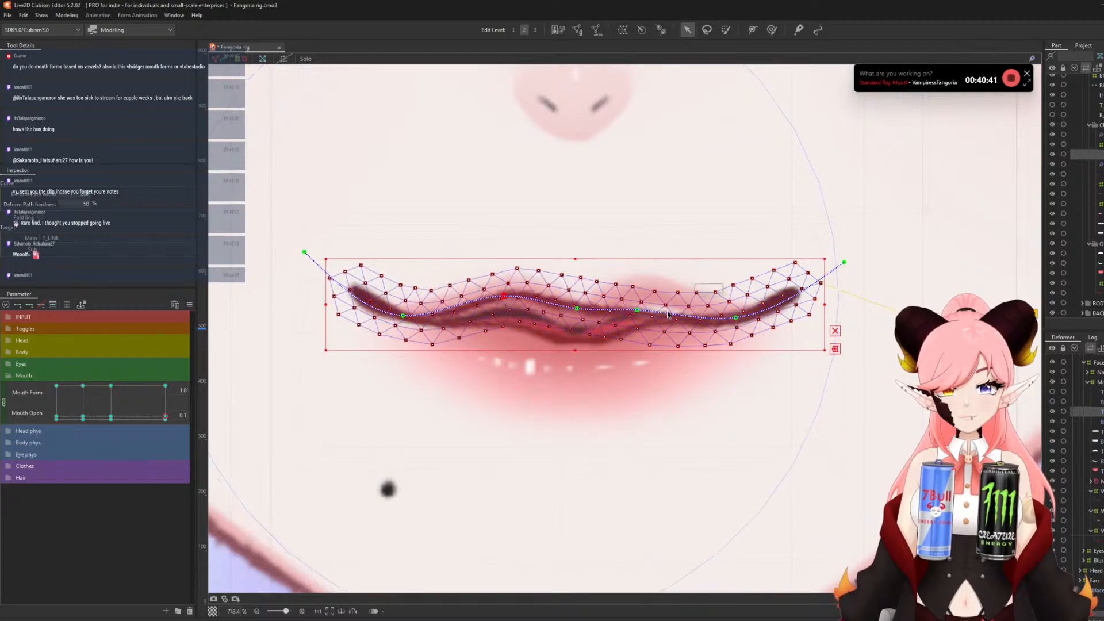
drag(640, 313, 640, 295)
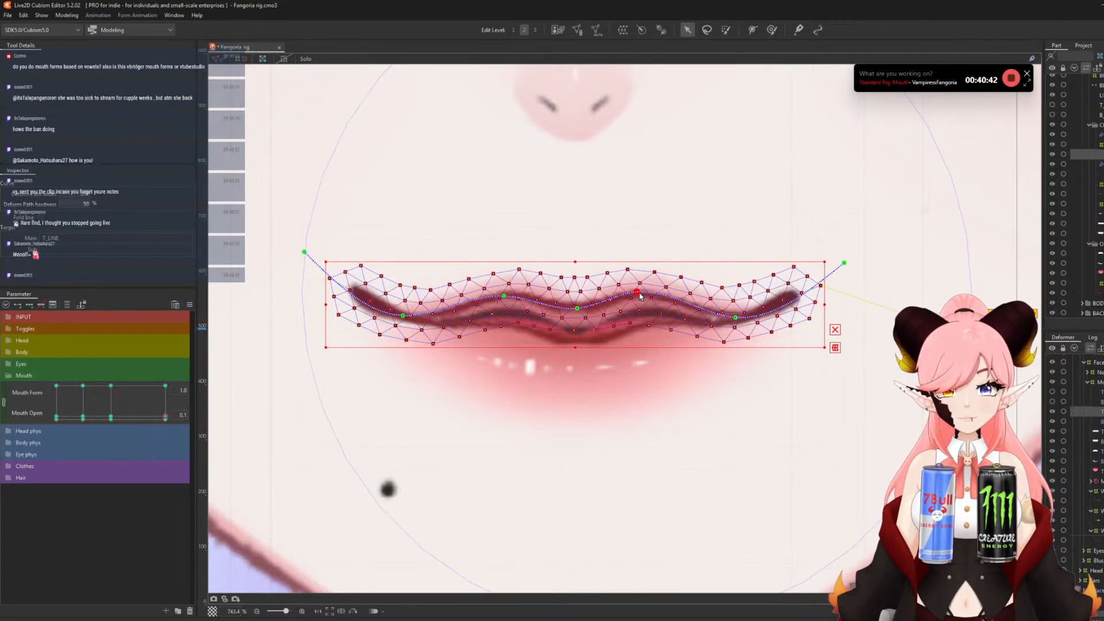
- Lower both outer end points of T_LINE's deform path to flatten the mouth corners
click(845, 264)
drag(845, 263, 844, 281)
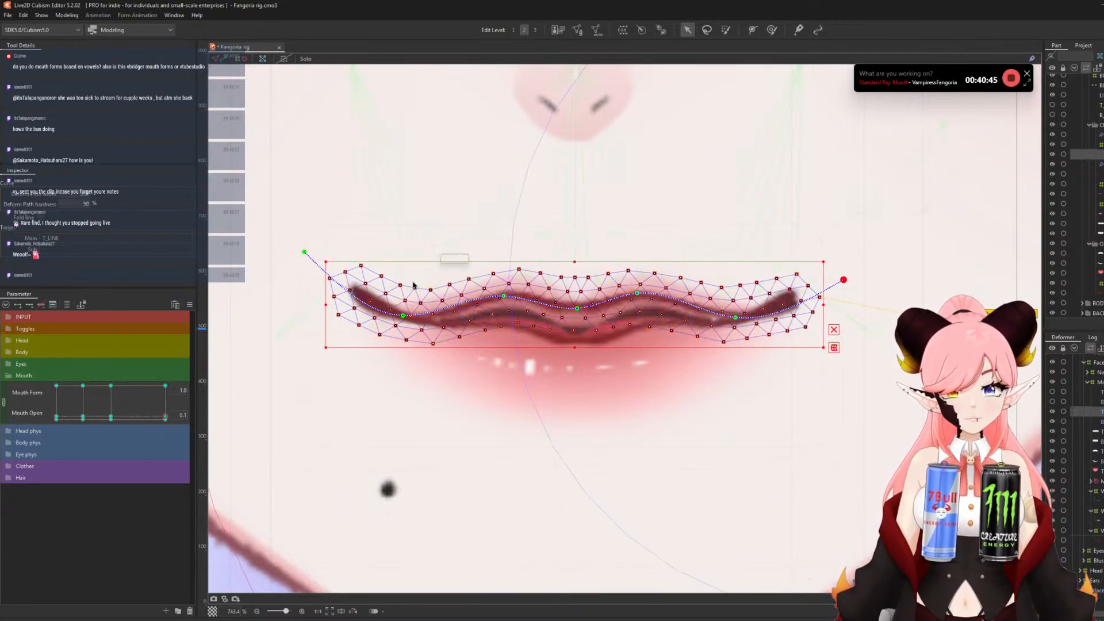
drag(304, 252, 300, 272)
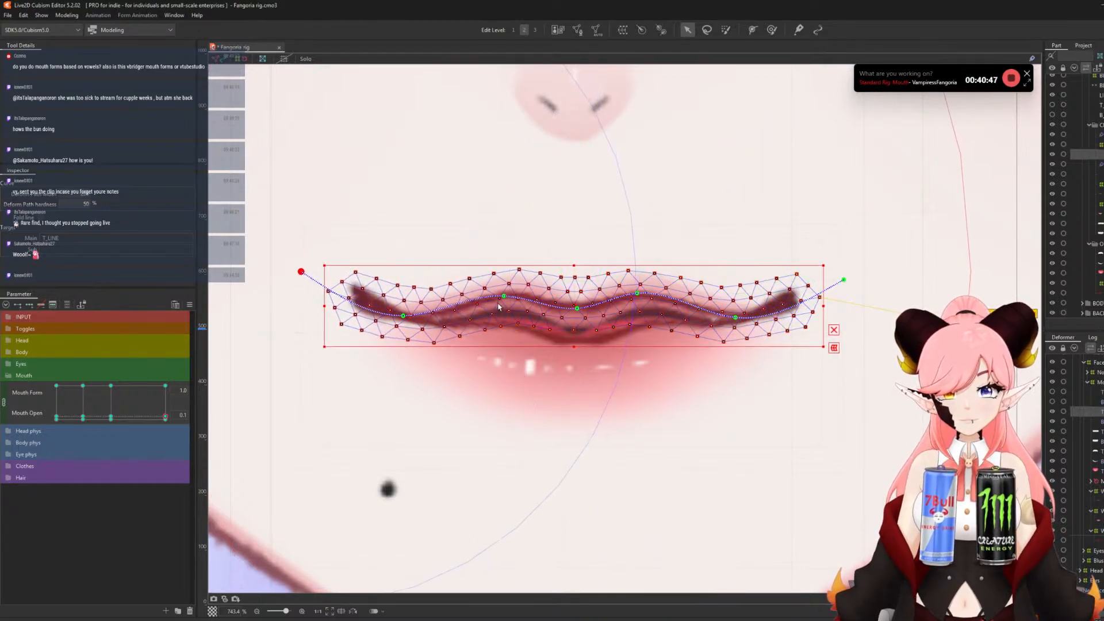
- Raise the middle of T_LINE's deform path further and even out the two lip peaks on either side of it
drag(504, 297, 505, 292)
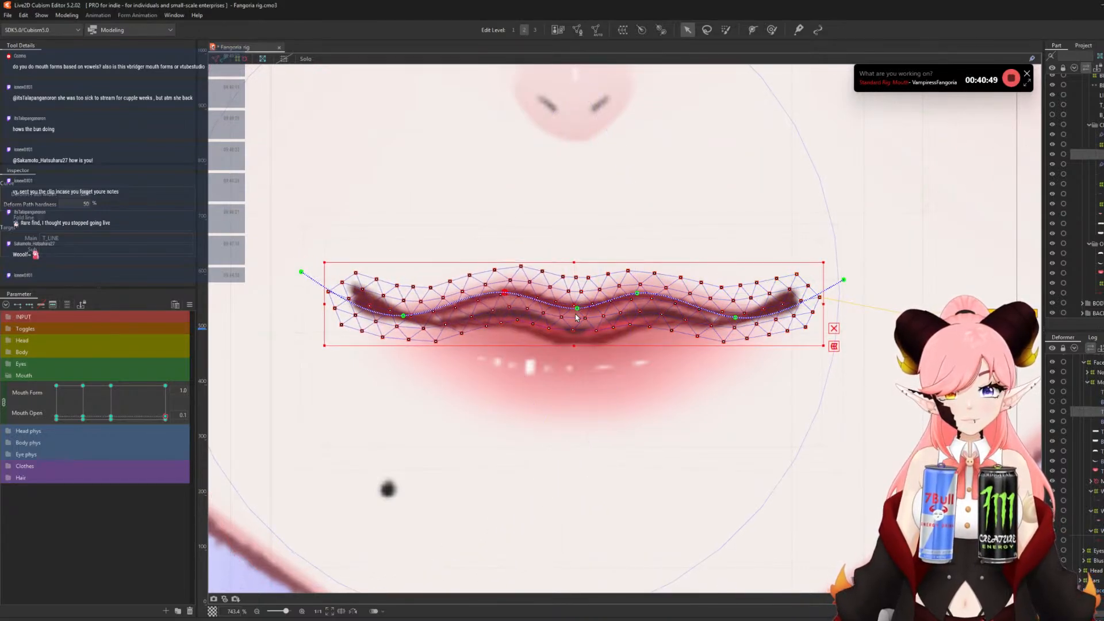
drag(577, 308, 637, 285)
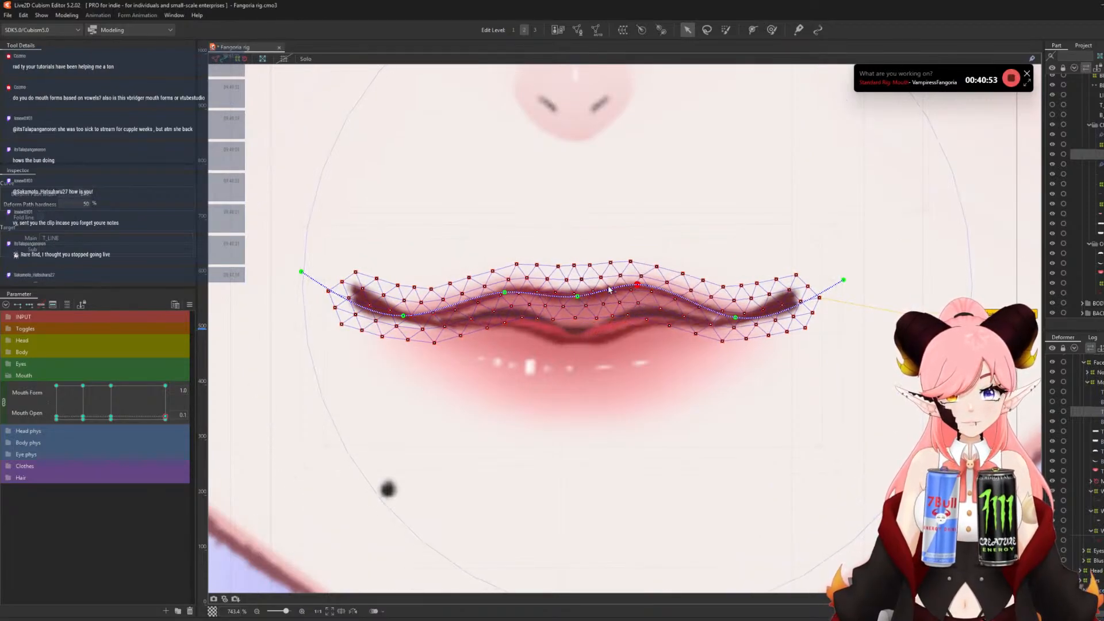
drag(504, 294, 505, 288)
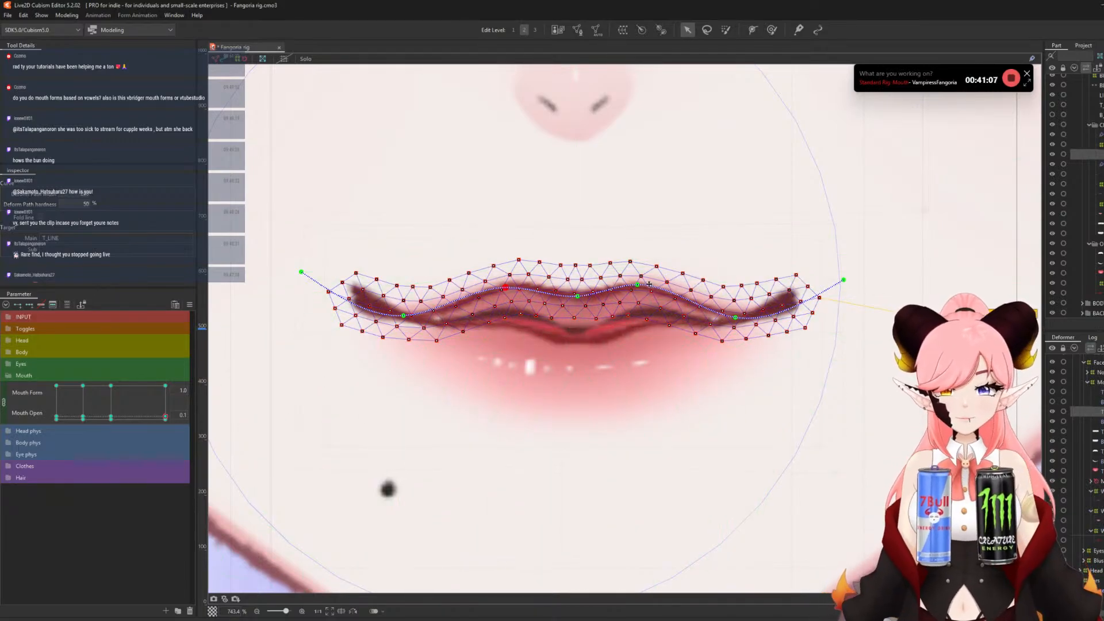
drag(637, 285, 638, 288)
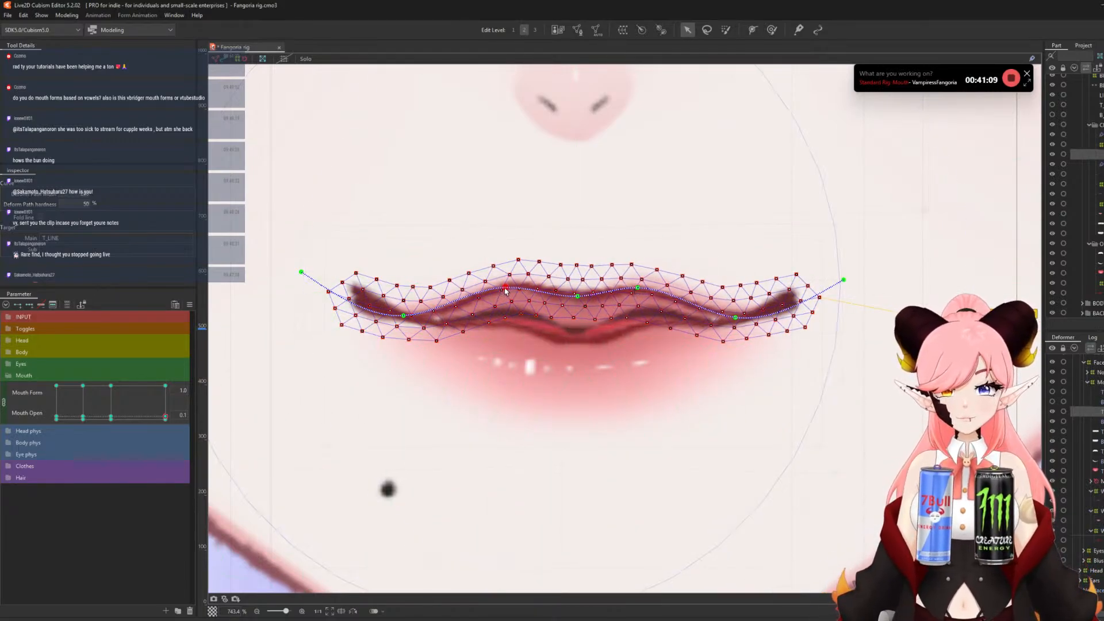
drag(505, 287, 506, 292)
- Select B_LINE and bend it into a smooth bowl by lowering its three middle deform path points and both end points
click(566, 331)
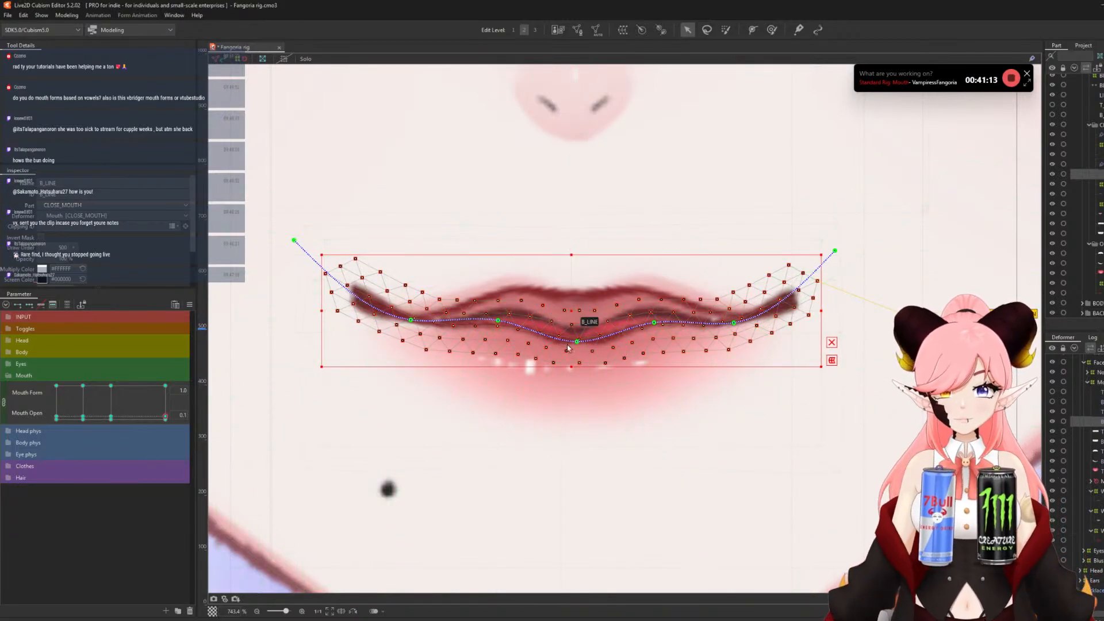
drag(577, 346, 575, 354)
drag(498, 321, 479, 343)
drag(654, 323, 656, 343)
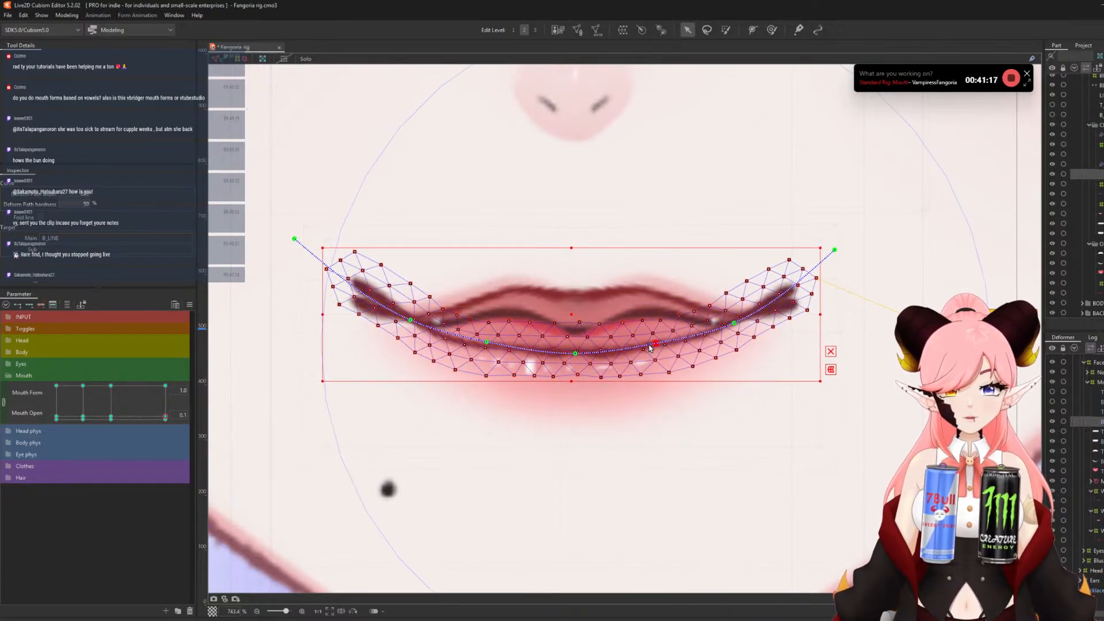
drag(835, 250, 843, 284)
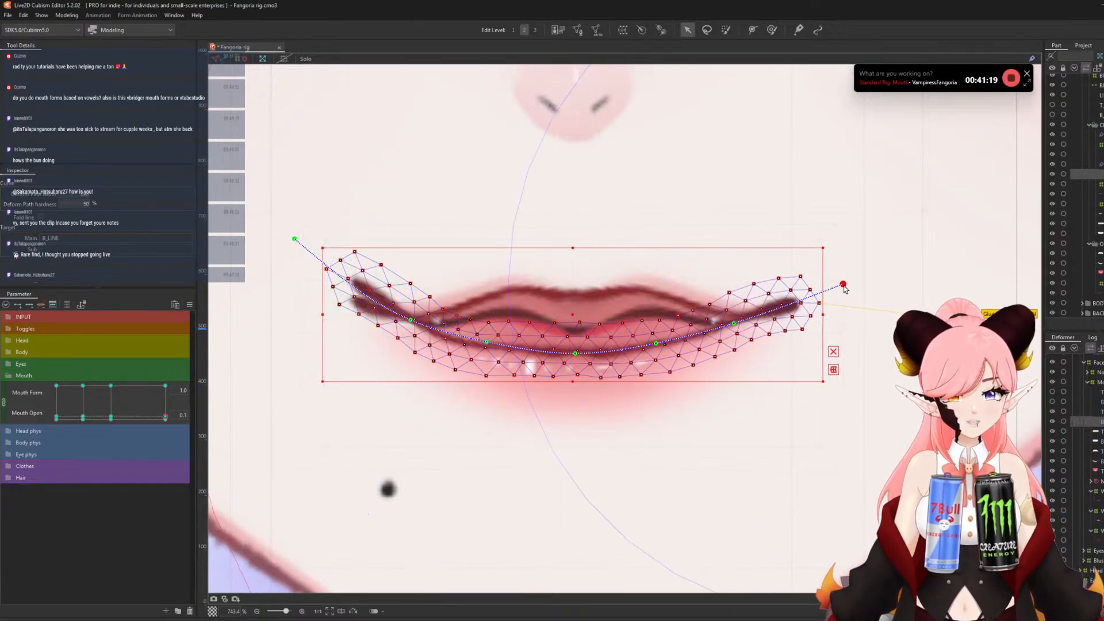
drag(293, 239, 290, 291)
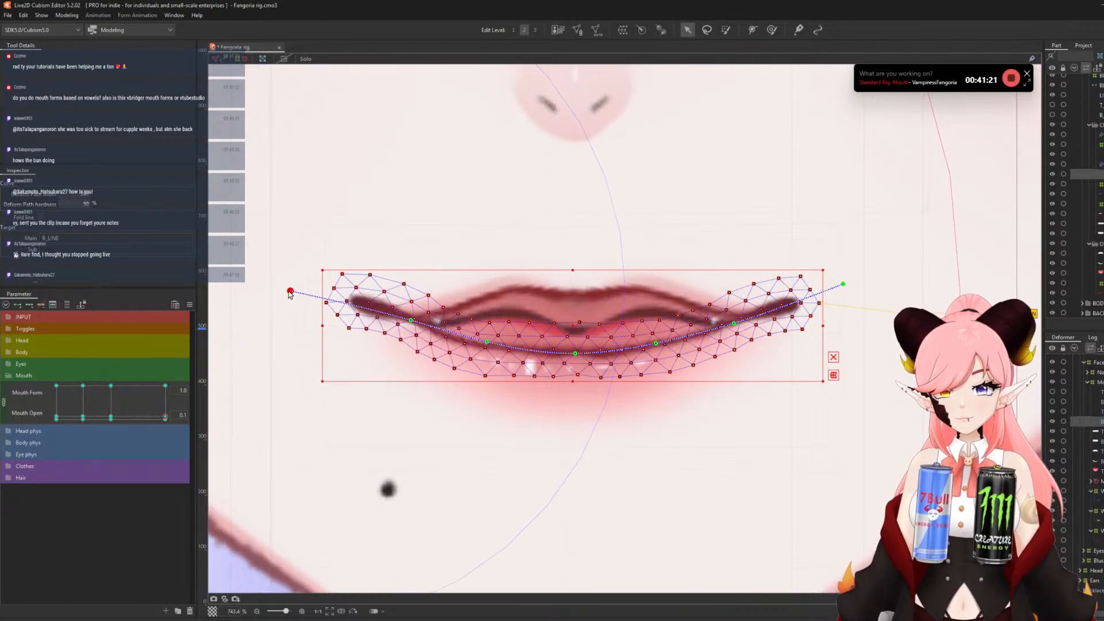
- Refine B_LINE's deform path by slightly lowering the inner points and raising both end points to match the upper line's corners
drag(411, 319, 408, 329)
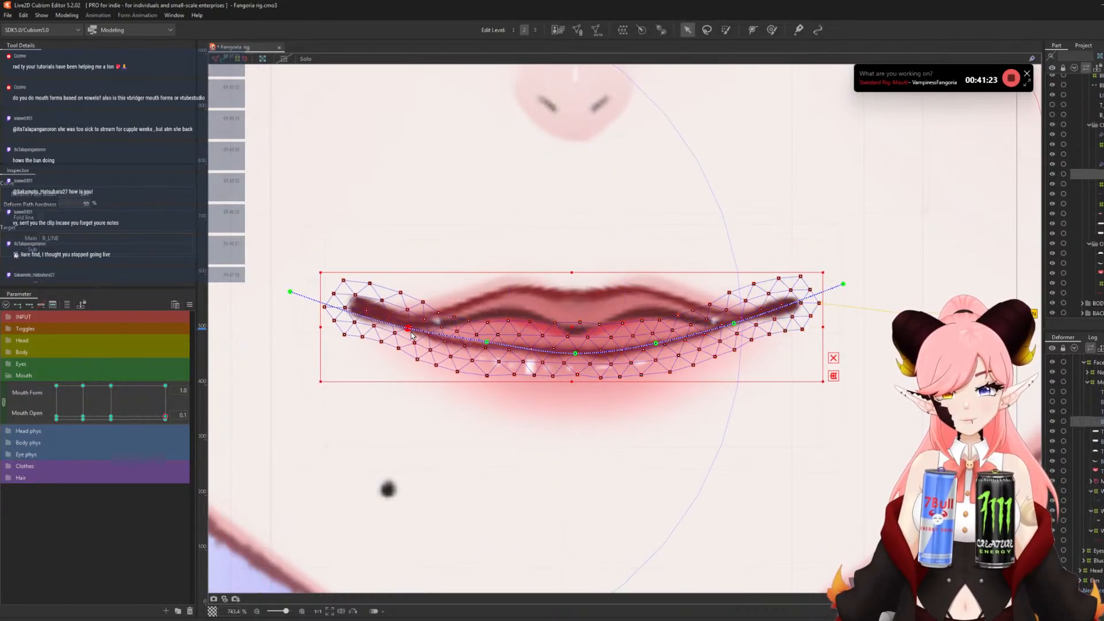
drag(291, 291, 300, 278)
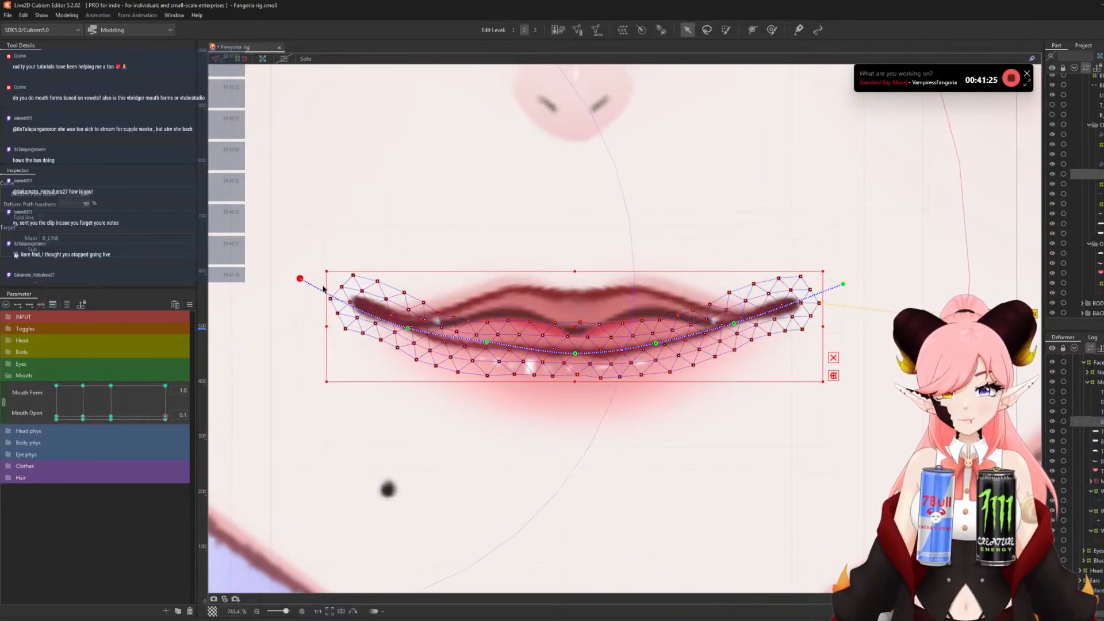
drag(575, 353, 577, 359)
drag(486, 343, 486, 347)
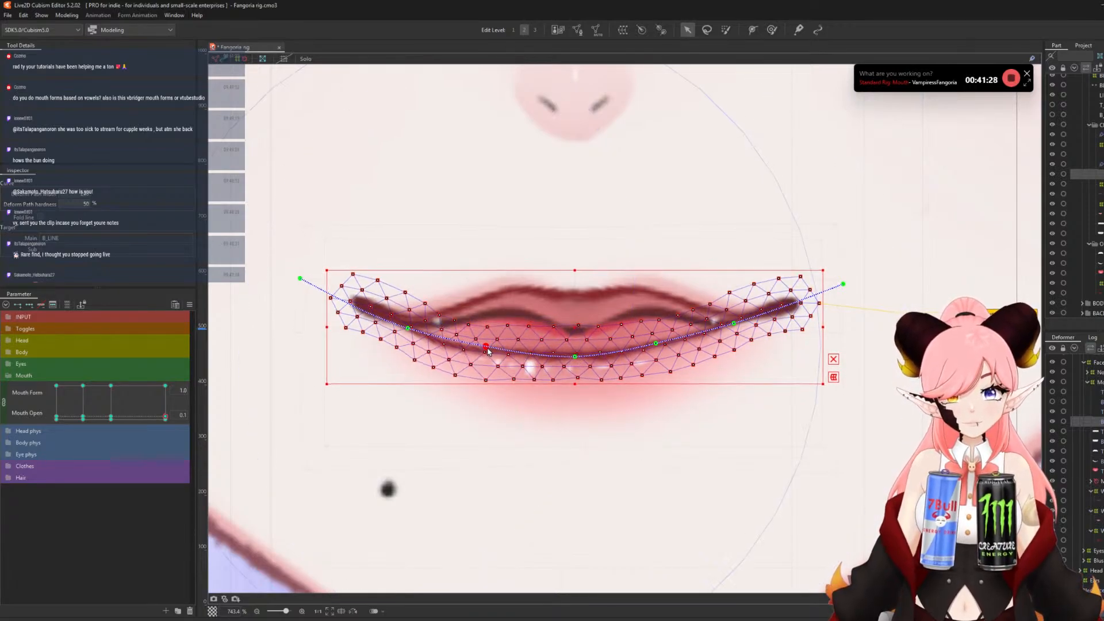
click(659, 345)
drag(661, 345, 663, 347)
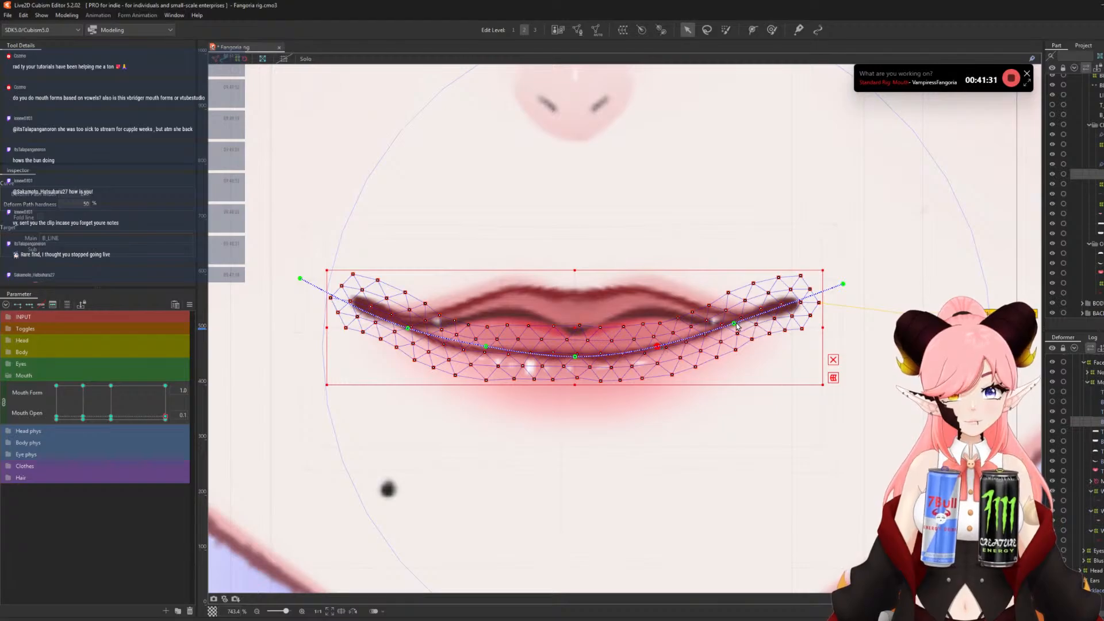
drag(736, 324, 738, 327)
drag(843, 284, 836, 280)
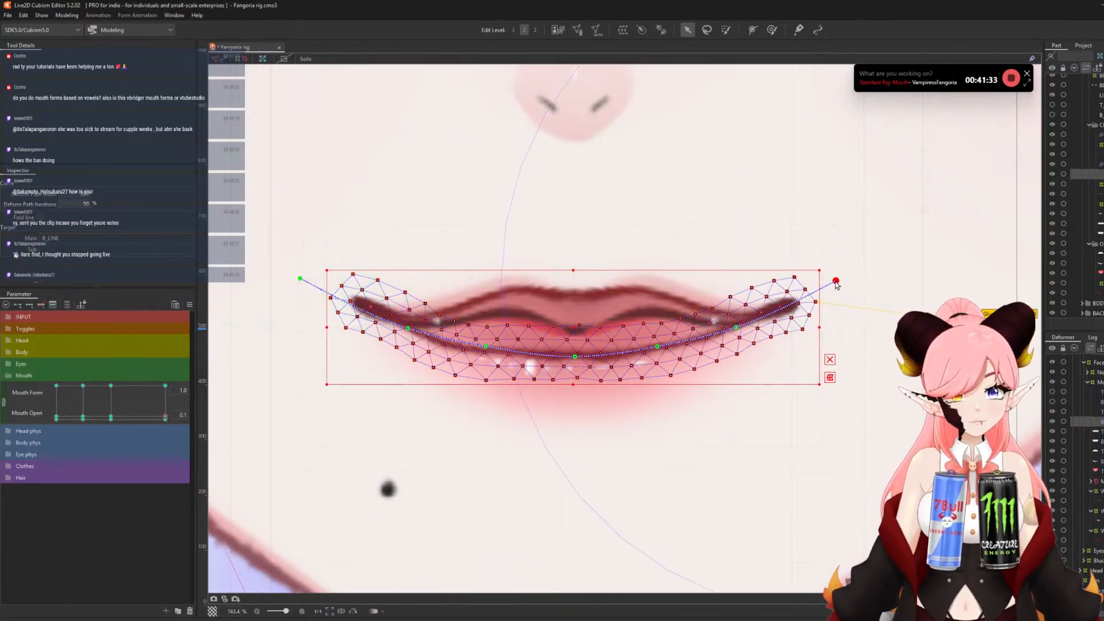
- Resize the deform brush, undo the first stroke and smooth B_LINE's lower curve with small downward strokes along its length
scroll(606, 320, up, 3)
click(772, 29)
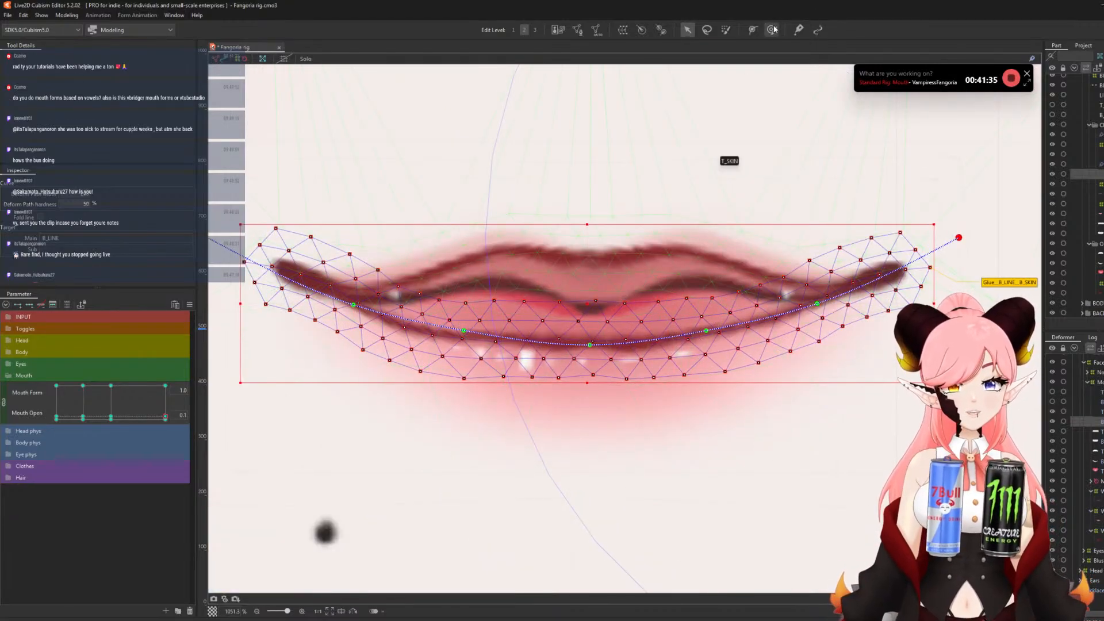
key(b)
drag(503, 369, 230, 362)
mouse_move(544, 364)
mouse_down()
mouse_move(406, 359)
mouse_move(428, 348)
mouse_move(416, 336)
mouse_move(458, 349)
mouse_move(420, 330)
mouse_move(456, 352)
mouse_up()
key(ctrl+z)
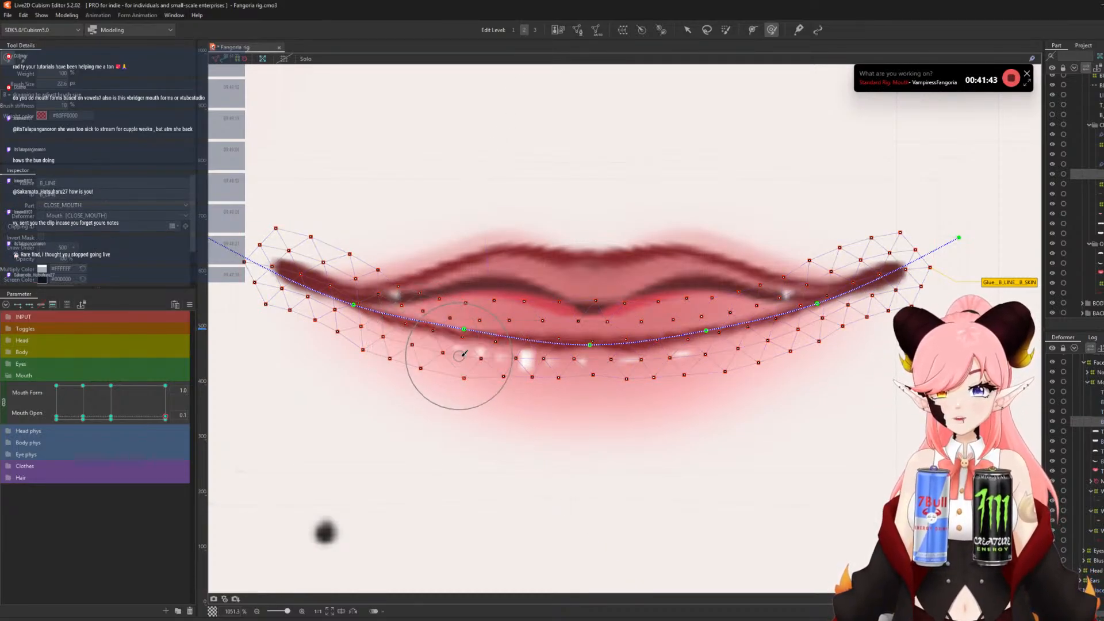
drag(524, 332, 525, 344)
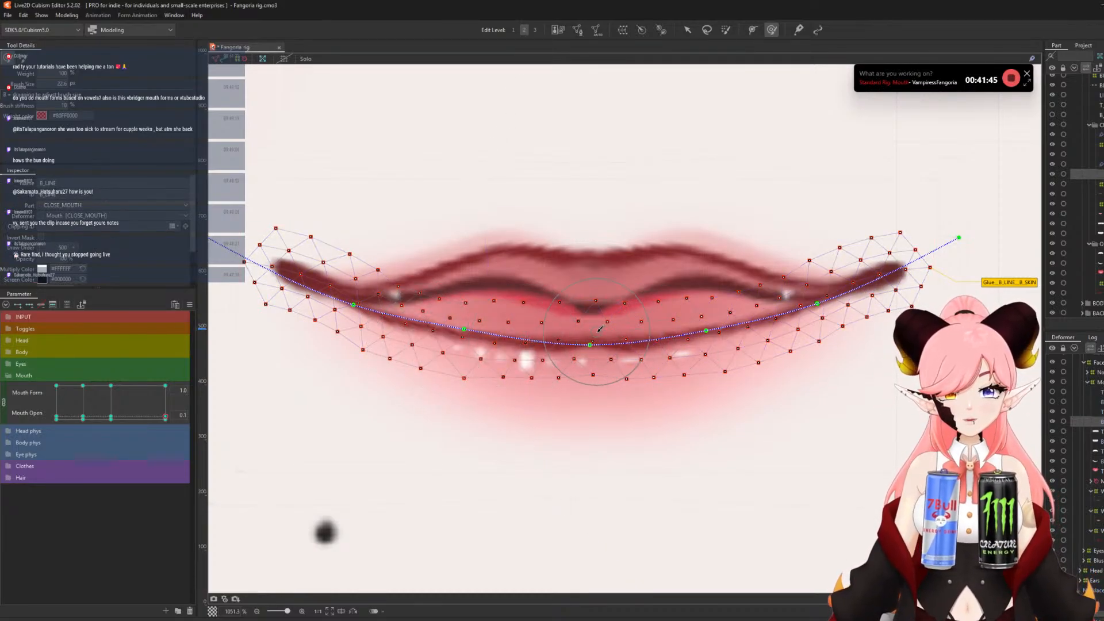
drag(600, 329, 599, 332)
drag(782, 314, 782, 315)
drag(709, 324, 710, 326)
scroll(535, 322, down, 4)
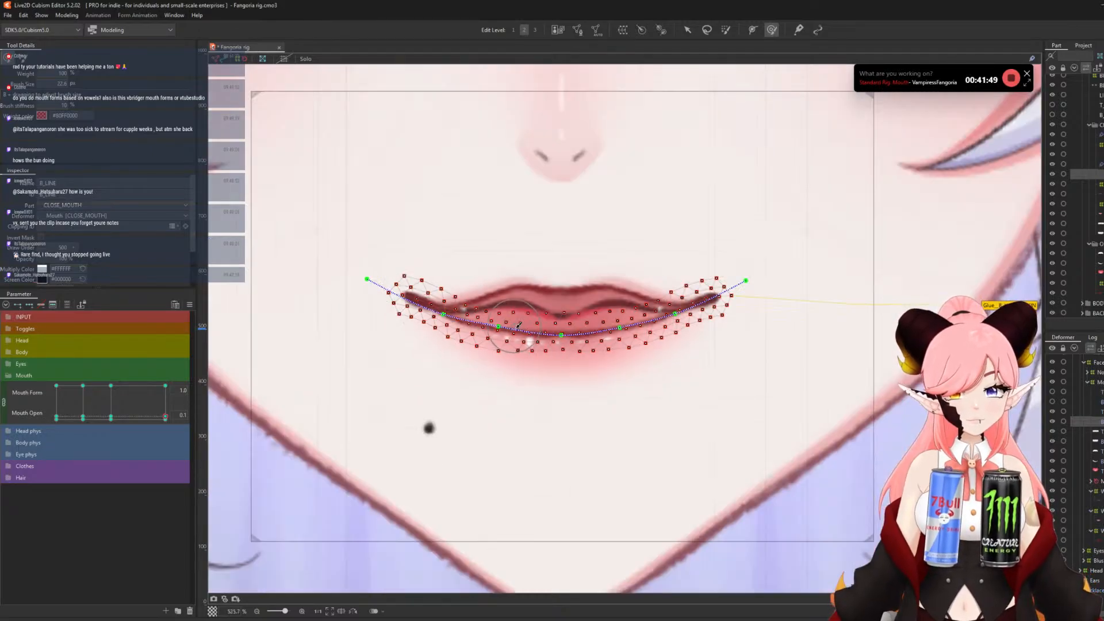
- Select the upper lip's Warp Deformer and push its grid upward with an enlarged deform brush to fit the raised T_LINE
scroll(533, 321, up, 4)
click(688, 28)
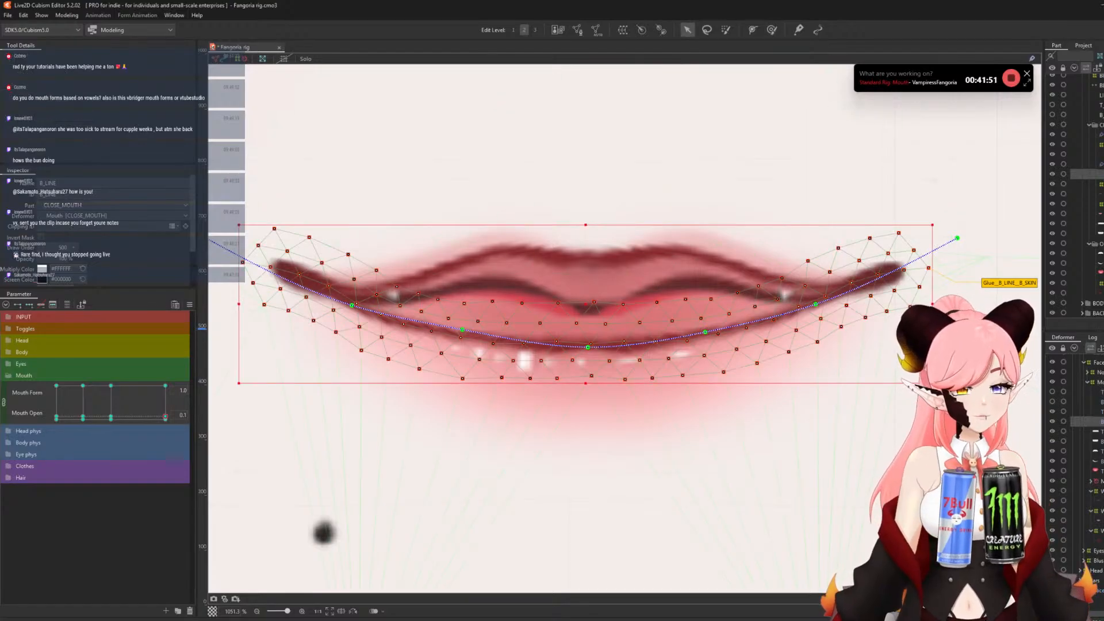
click(701, 348)
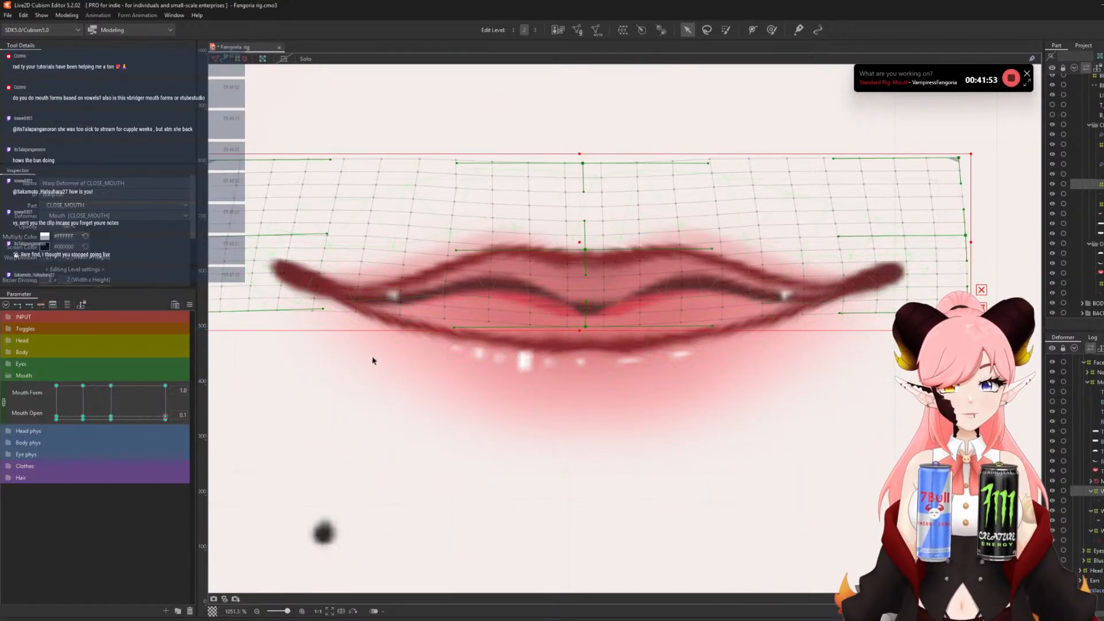
click(772, 31)
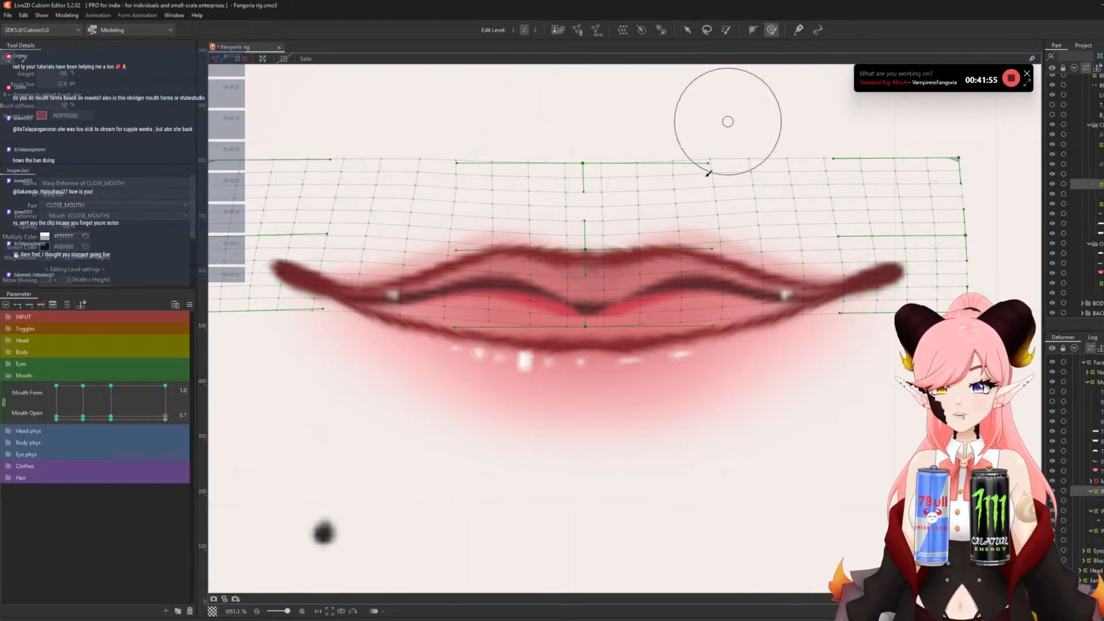
drag(568, 316, 703, 337)
mouse_move(607, 303)
mouse_down()
mouse_move(601, 280)
mouse_move(576, 294)
mouse_move(581, 311)
mouse_move(582, 300)
mouse_up()
drag(284, 303, 290, 311)
drag(352, 386, 349, 376)
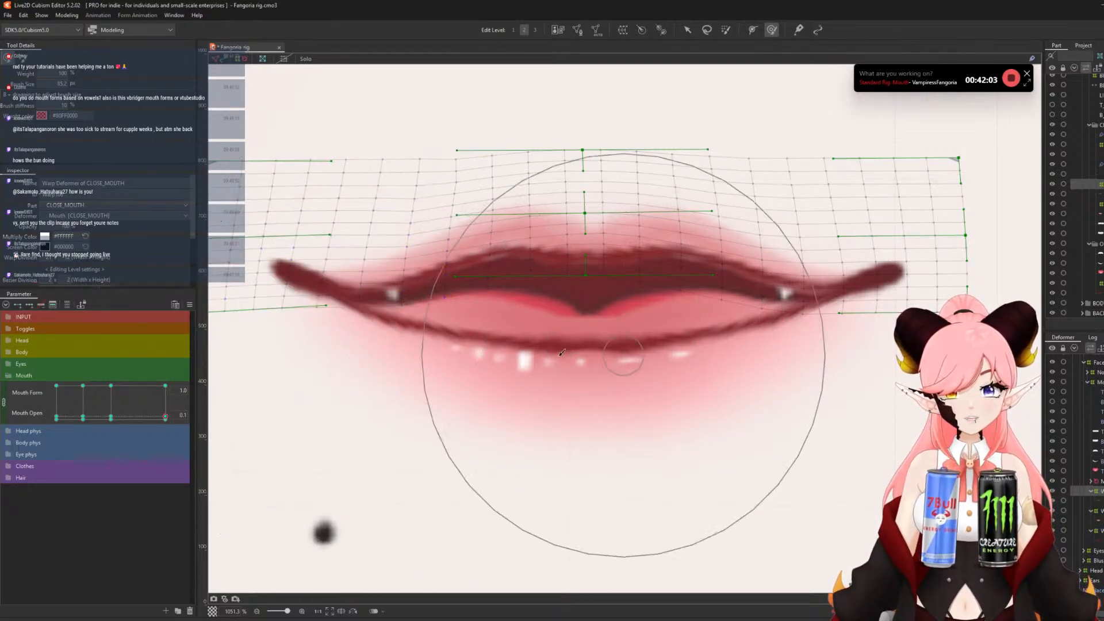
mouse_move(553, 365)
mouse_down()
mouse_move(554, 377)
mouse_move(512, 353)
mouse_up()
drag(683, 338, 684, 344)
drag(831, 389, 830, 379)
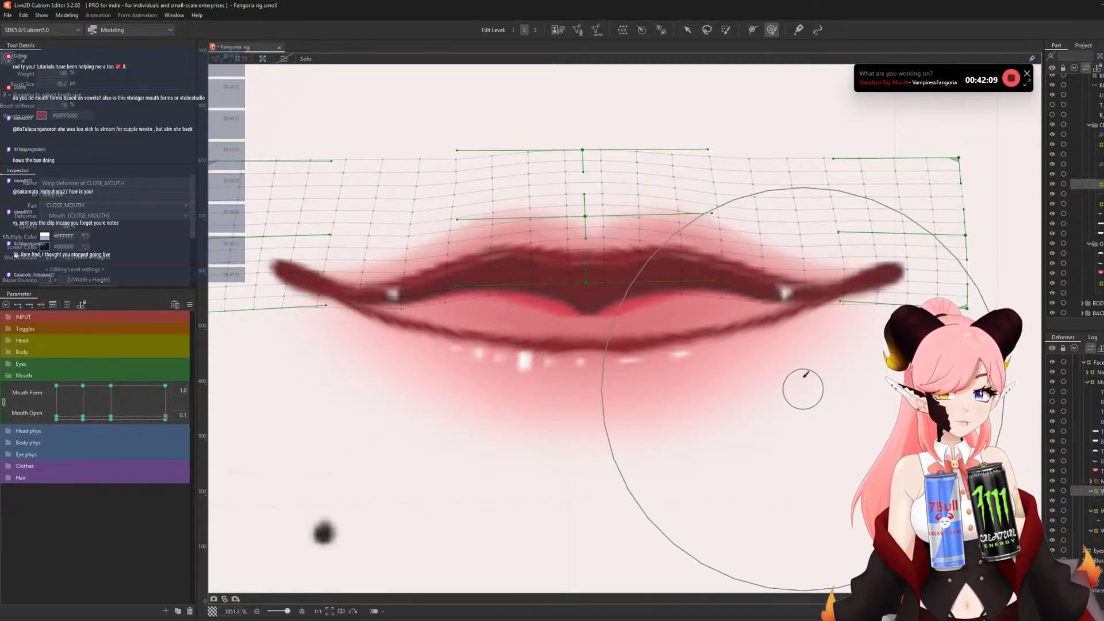
- Select the lower lip's Warp Deformer and reshape its grid with a larger deform brush to follow B_LINE's bowl and corners
click(1100, 510)
key(b)
drag(432, 311, 483, 320)
drag(551, 258, 458, 244)
drag(713, 223, 696, 233)
drag(965, 247, 947, 226)
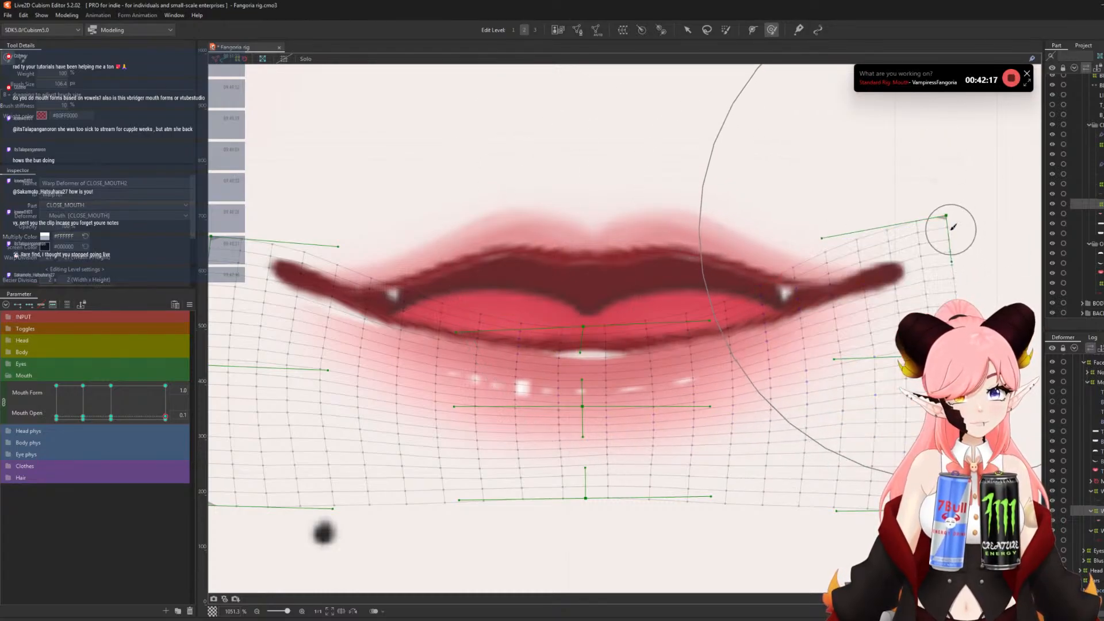
drag(284, 248, 281, 255)
- Reduce the deform brush size and push the lower lip grid's upper centre upward to close the gap beneath B_LINE
key(b)
drag(593, 349, 732, 376)
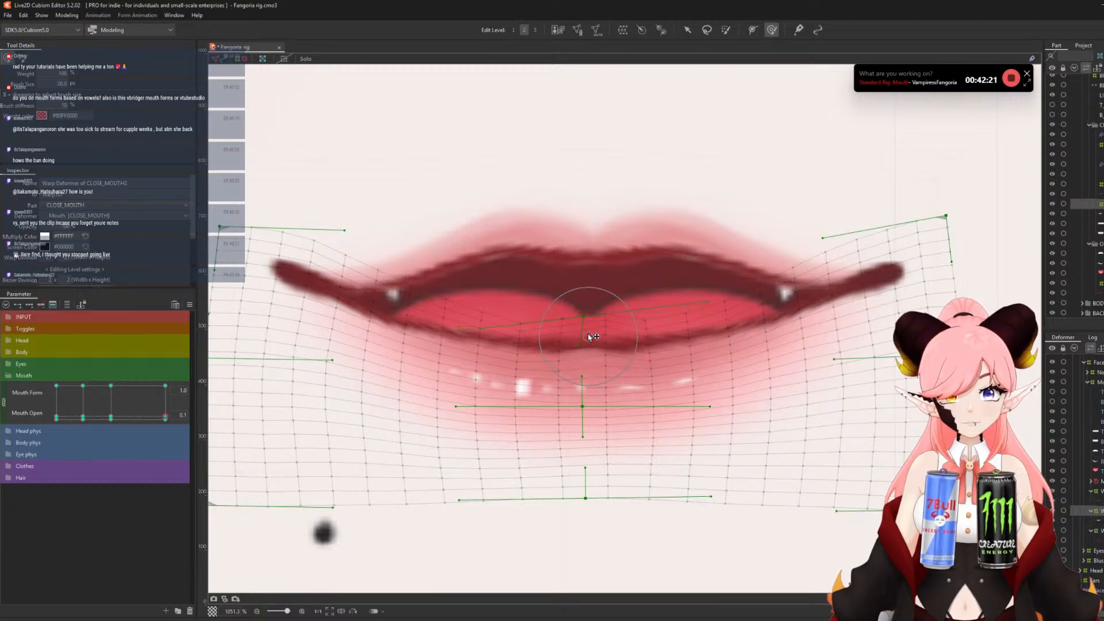
right_click(590, 336)
- Scrub Mouth Form and Mouth Open to check the smile, comparing Mouth Open 1.0 and 0.1 at Mouth Form 0.0
scroll(652, 361, down, 4)
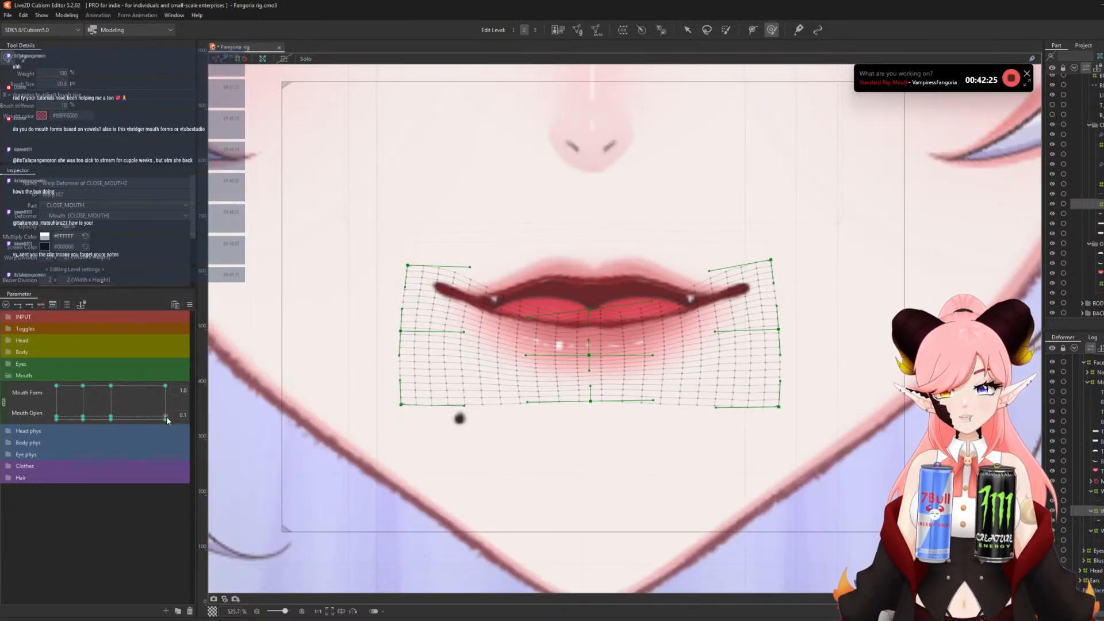
mouse_move(167, 418)
mouse_down()
mouse_move(177, 382)
mouse_move(186, 419)
mouse_move(191, 387)
mouse_move(205, 421)
mouse_move(212, 380)
mouse_move(216, 423)
mouse_move(222, 361)
mouse_move(233, 428)
mouse_move(238, 395)
mouse_move(254, 430)
mouse_move(266, 373)
mouse_move(287, 429)
mouse_up()
click(111, 417)
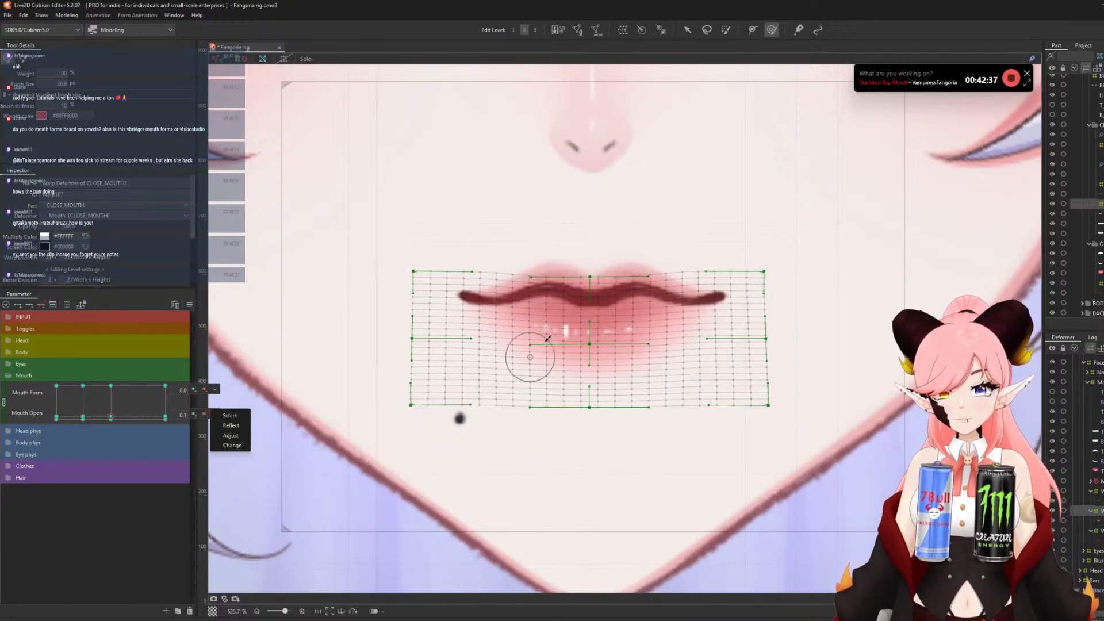
scroll(553, 265, up, 2)
click(111, 385)
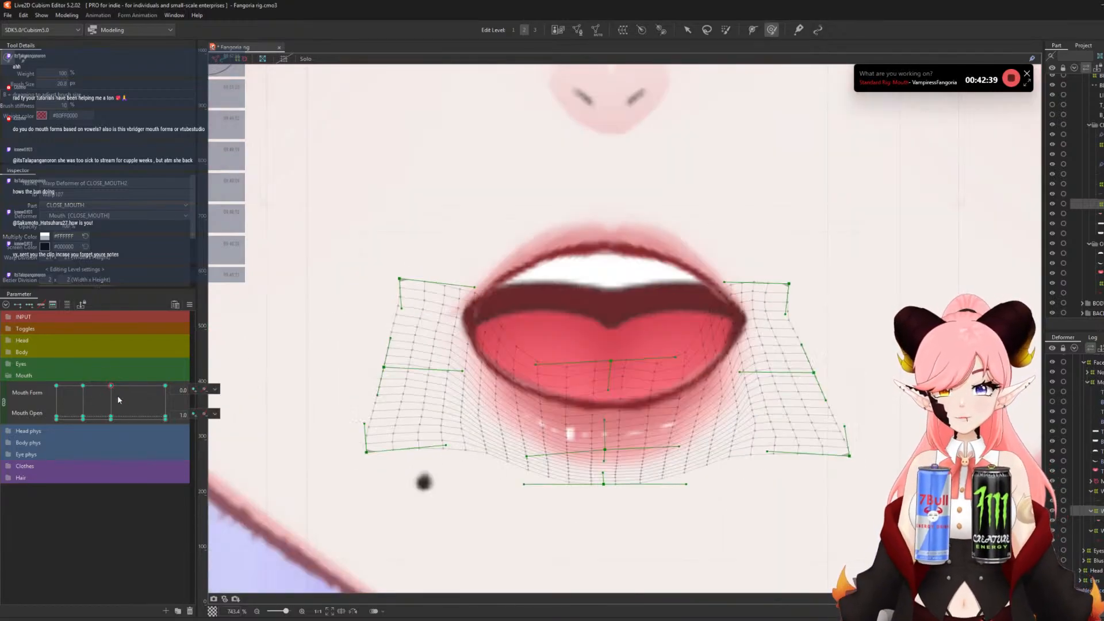
click(114, 417)
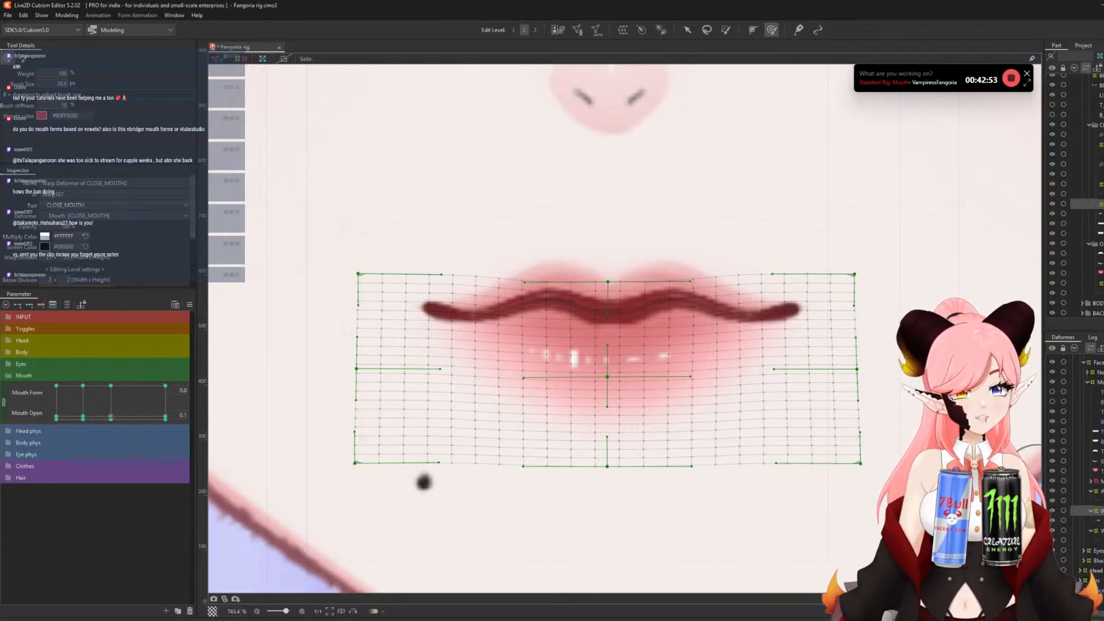
- At neutral Mouth Form, raise the centre of T_LINE's deform path and lower its two peaks into one smooth arch
click(611, 317)
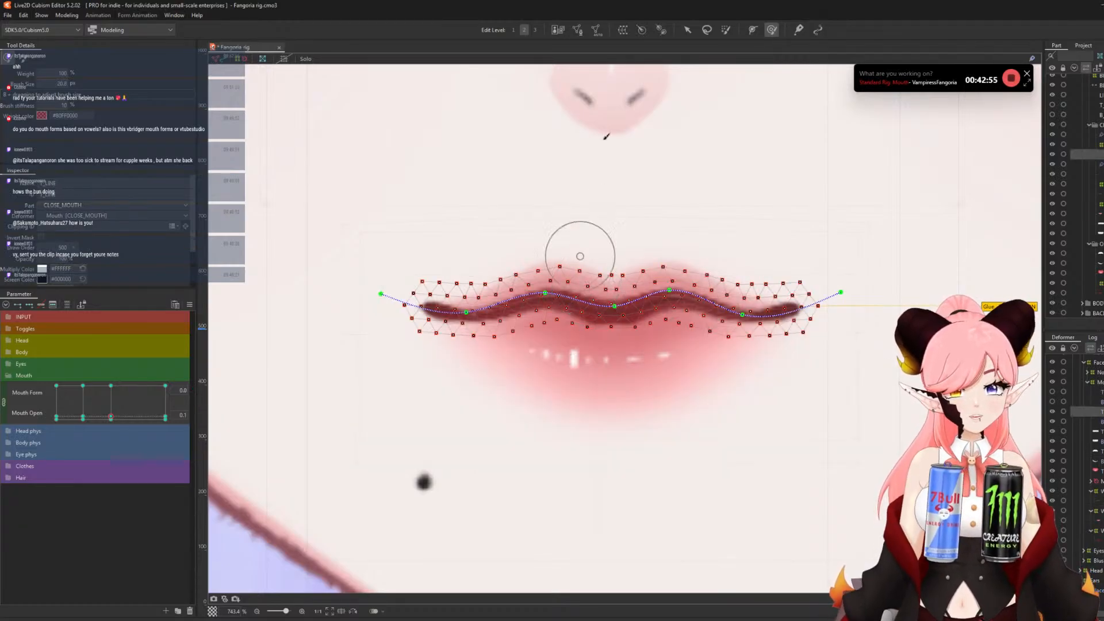
key(v)
scroll(561, 264, up, 3)
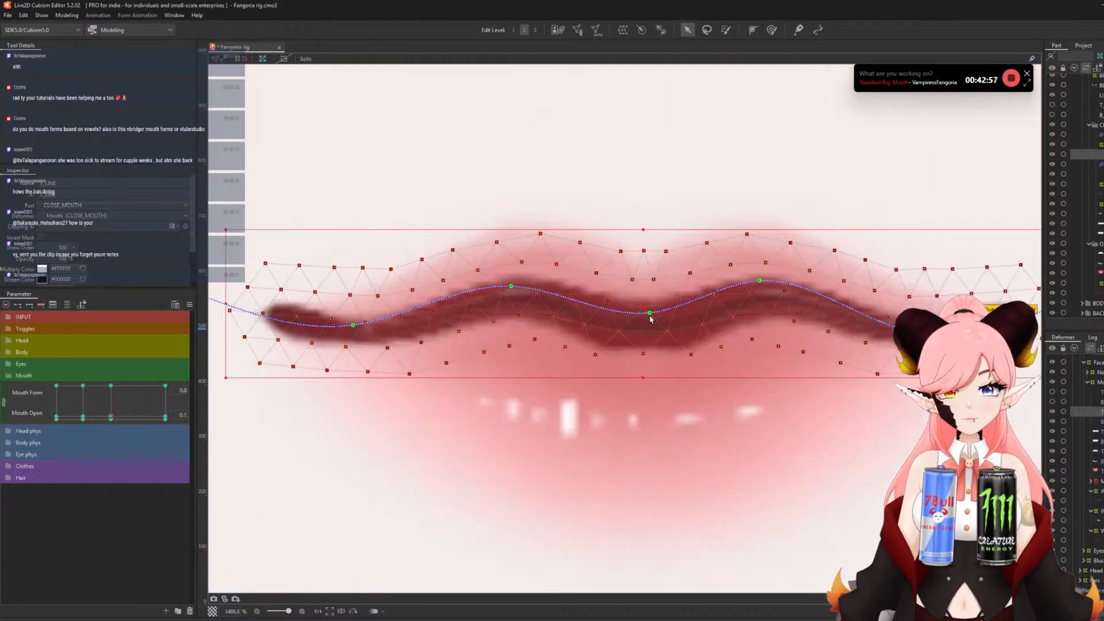
drag(654, 312, 650, 281)
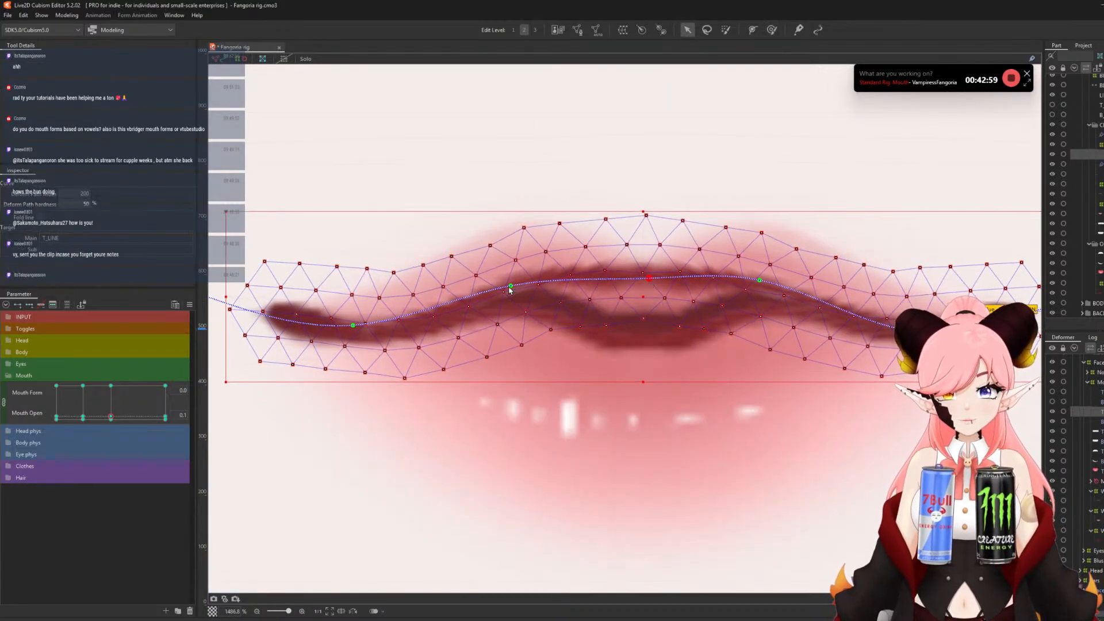
drag(509, 289, 511, 302)
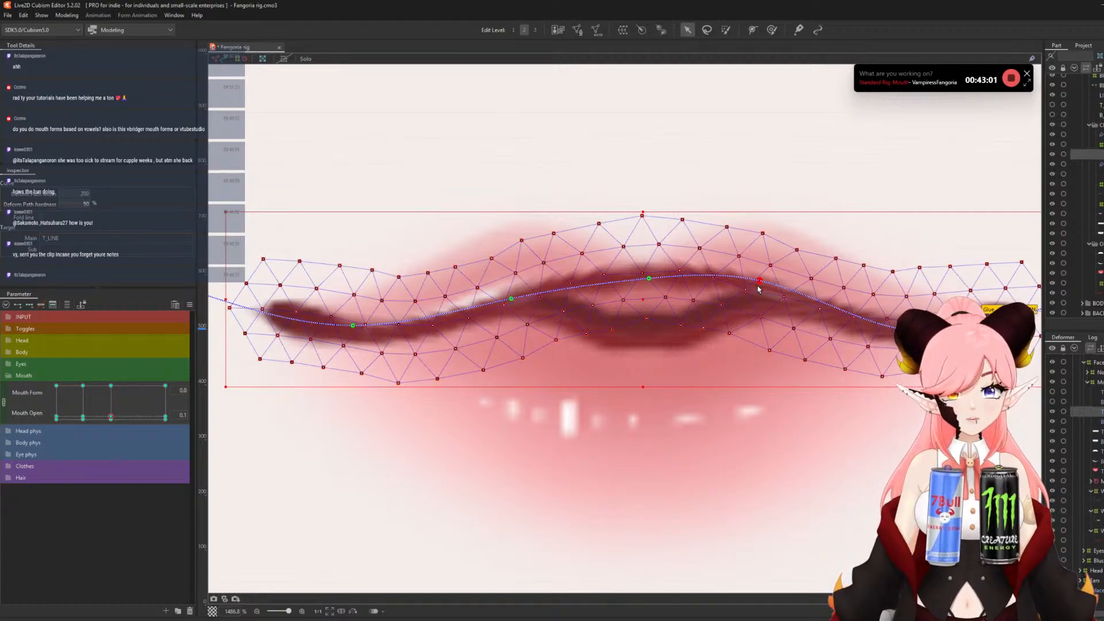
drag(759, 289, 757, 297)
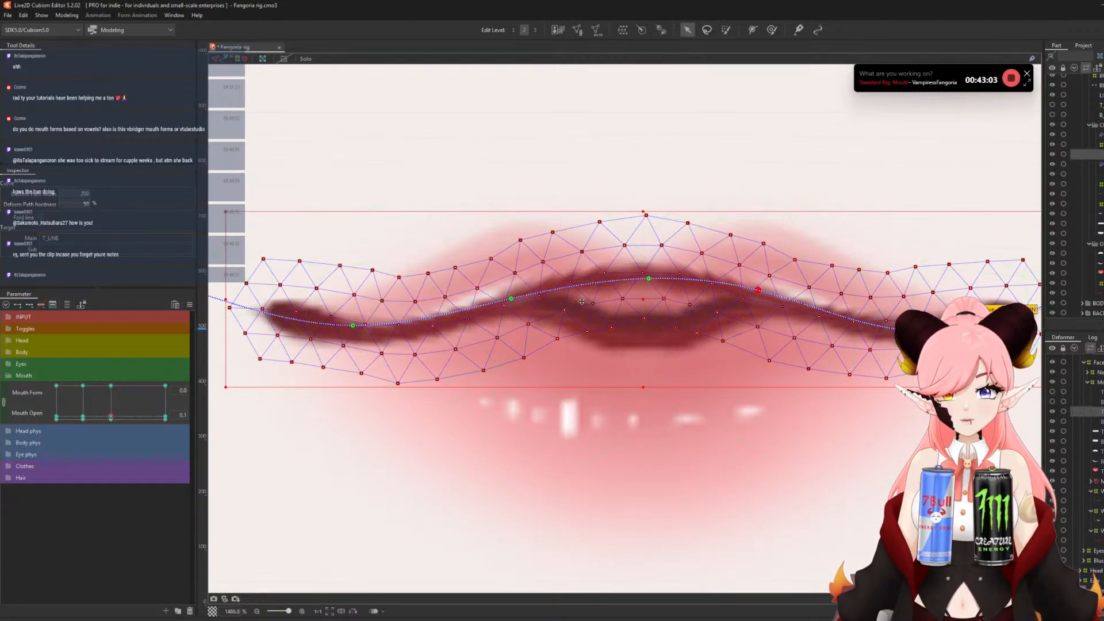
scroll(529, 304, down, 3)
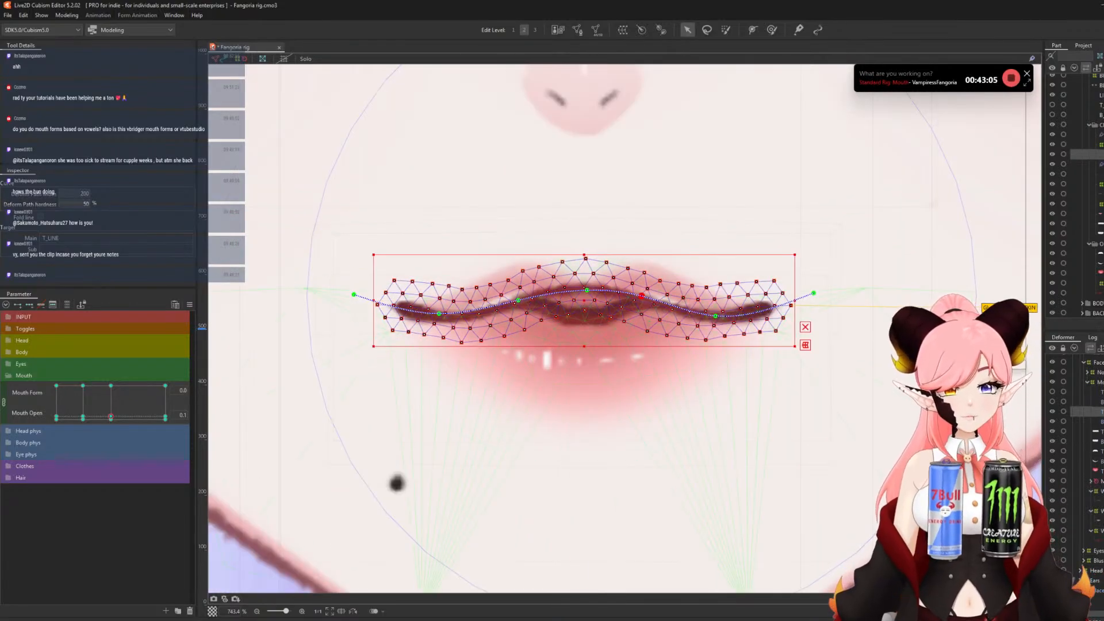
scroll(717, 364, up, 2)
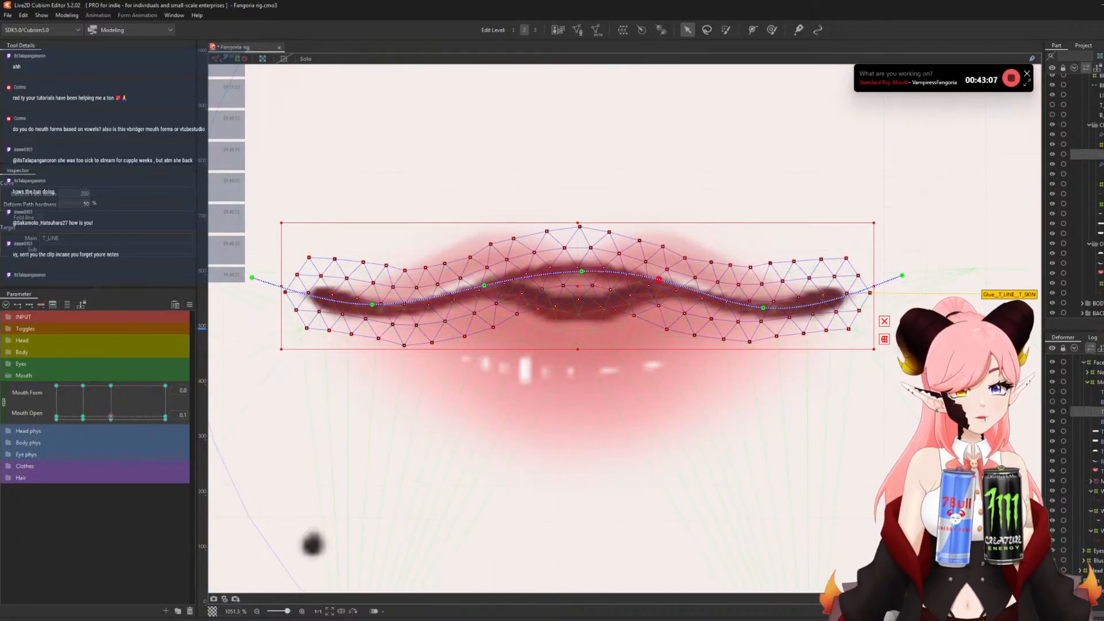
- Select B_LINE and lower its deform path's two inner peaks, then adjust the corner and end points to meet T_LINE
click(1100, 423)
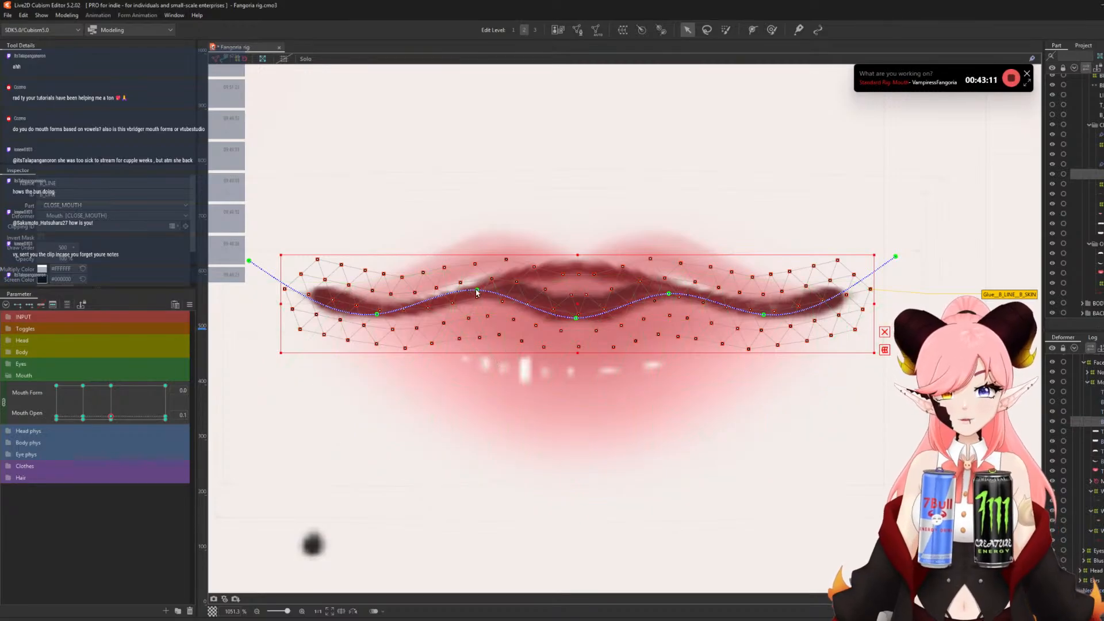
drag(477, 291, 464, 316)
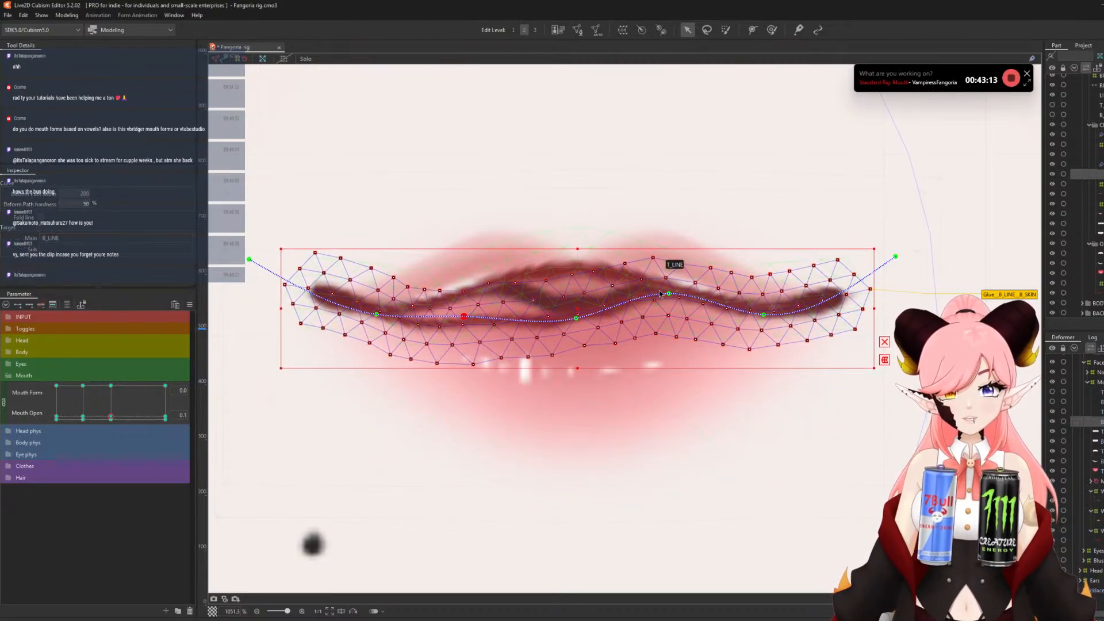
drag(668, 294, 672, 316)
drag(763, 314, 758, 308)
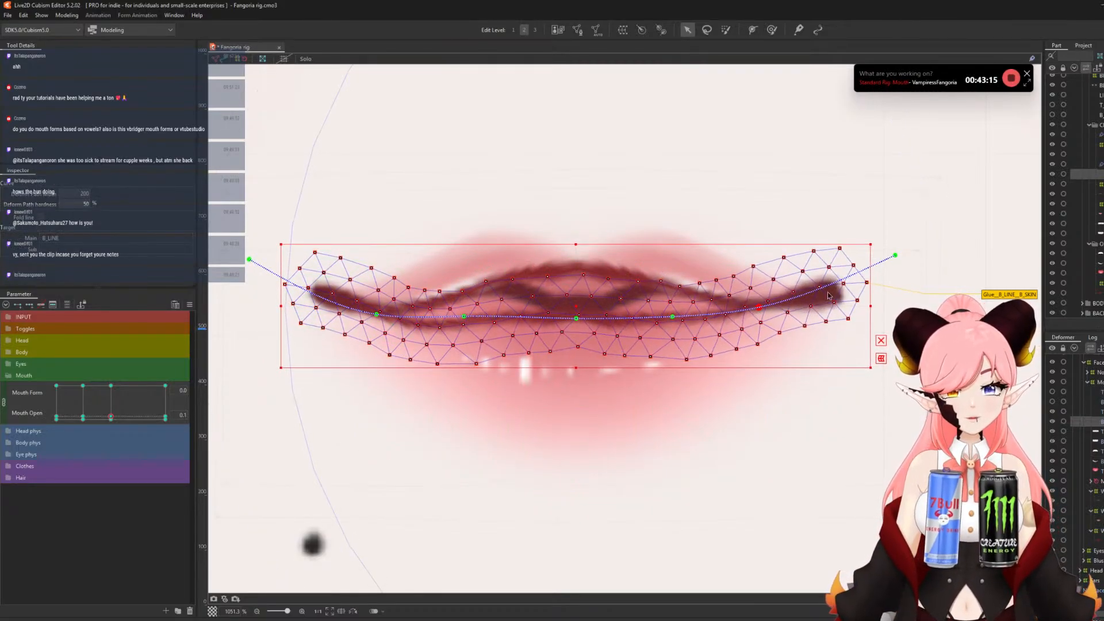
drag(896, 255, 896, 285)
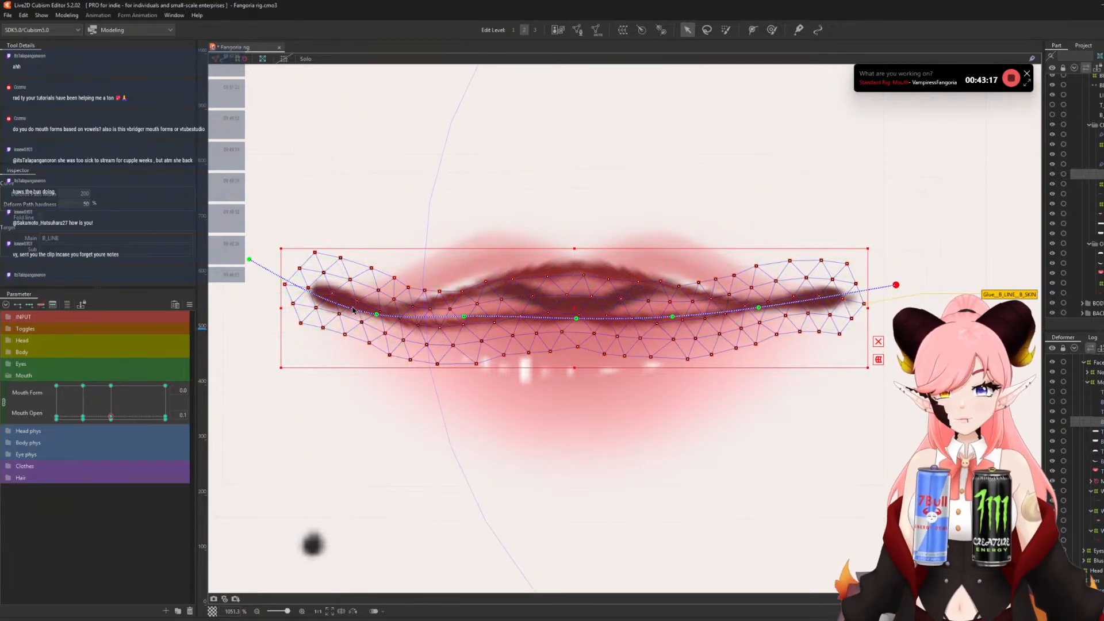
drag(376, 315, 377, 311)
drag(249, 258, 250, 271)
- Pull the centre of B_LINE's deform path downward and readjust the neighbouring points into a shallow bowl
drag(575, 318, 578, 326)
drag(464, 317, 462, 314)
drag(671, 318, 677, 307)
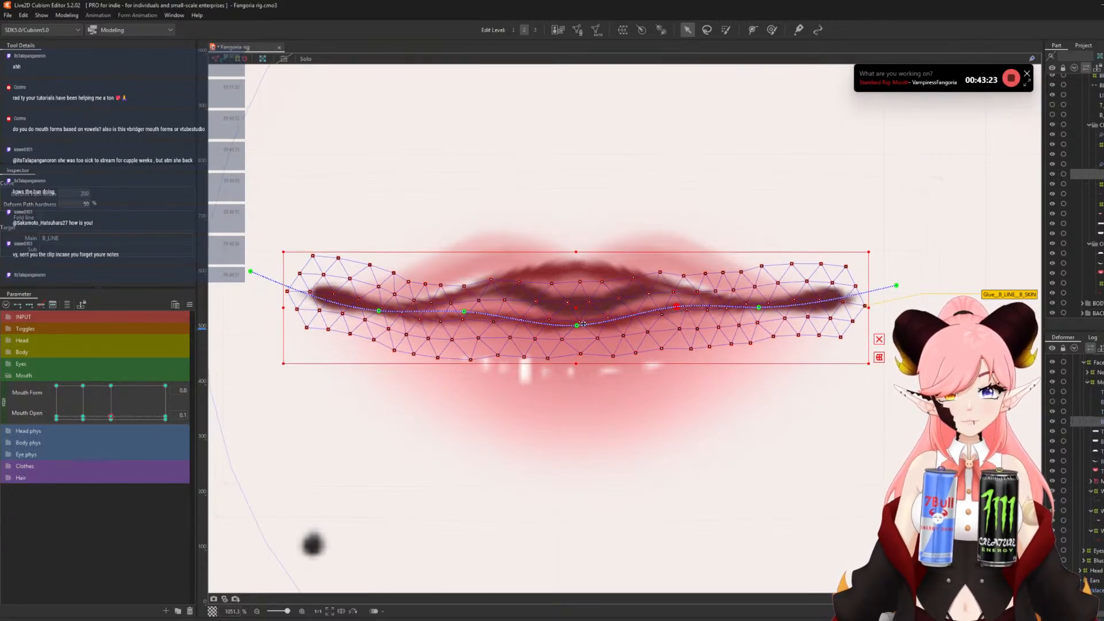
drag(577, 333, 577, 335)
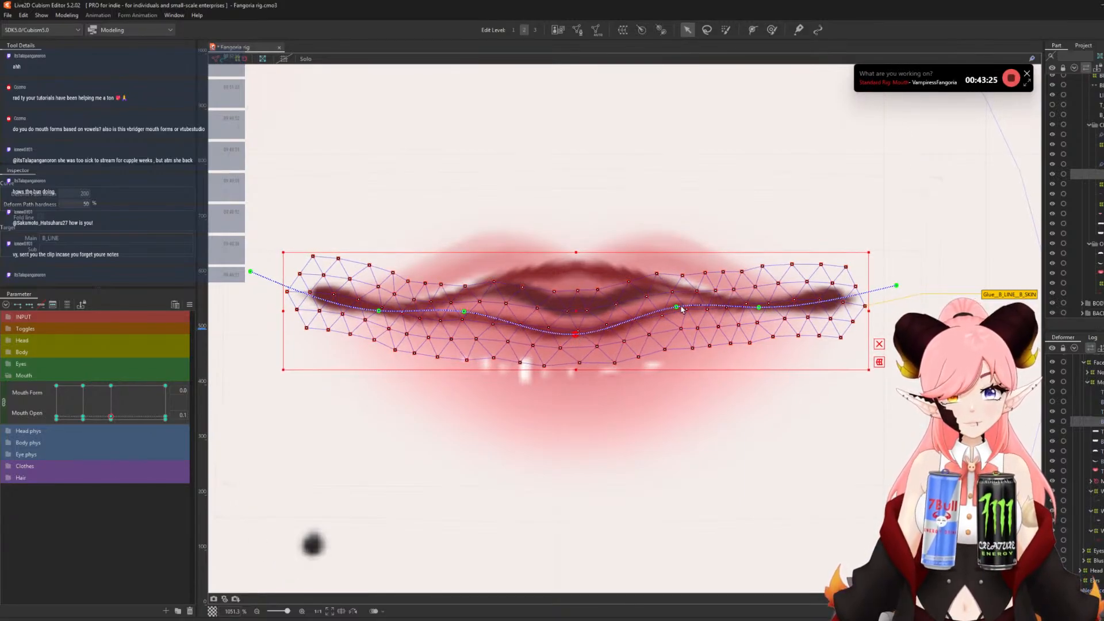
drag(681, 308, 681, 312)
- Smooth B_LINE's inner bend with a smaller deform brush and check the mouth at Mouth Open 0.1
click(773, 28)
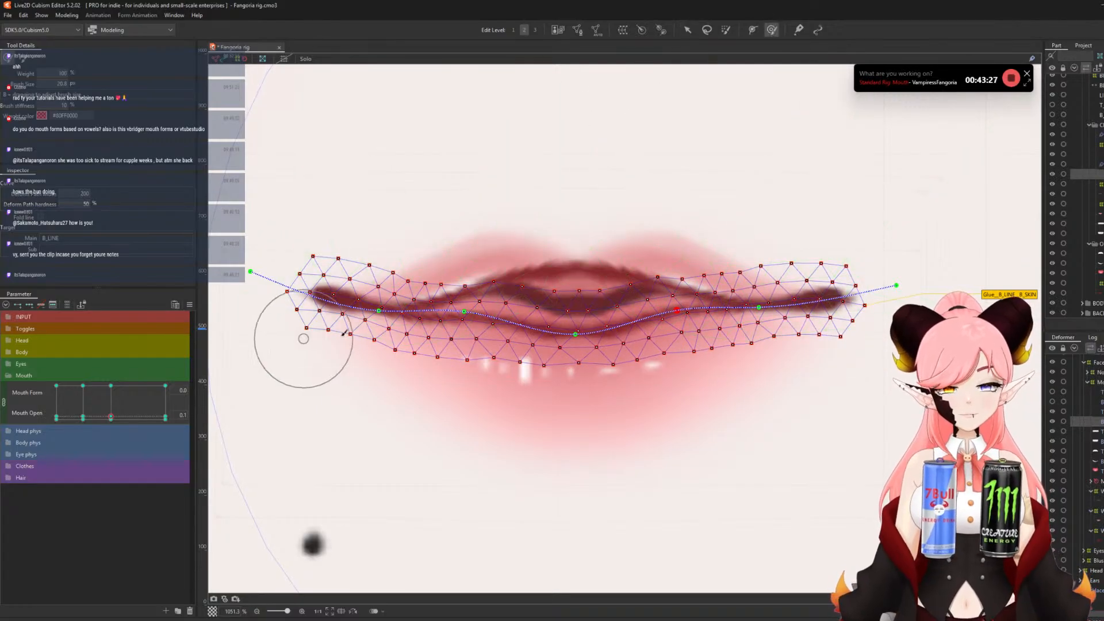
drag(427, 335, 427, 326)
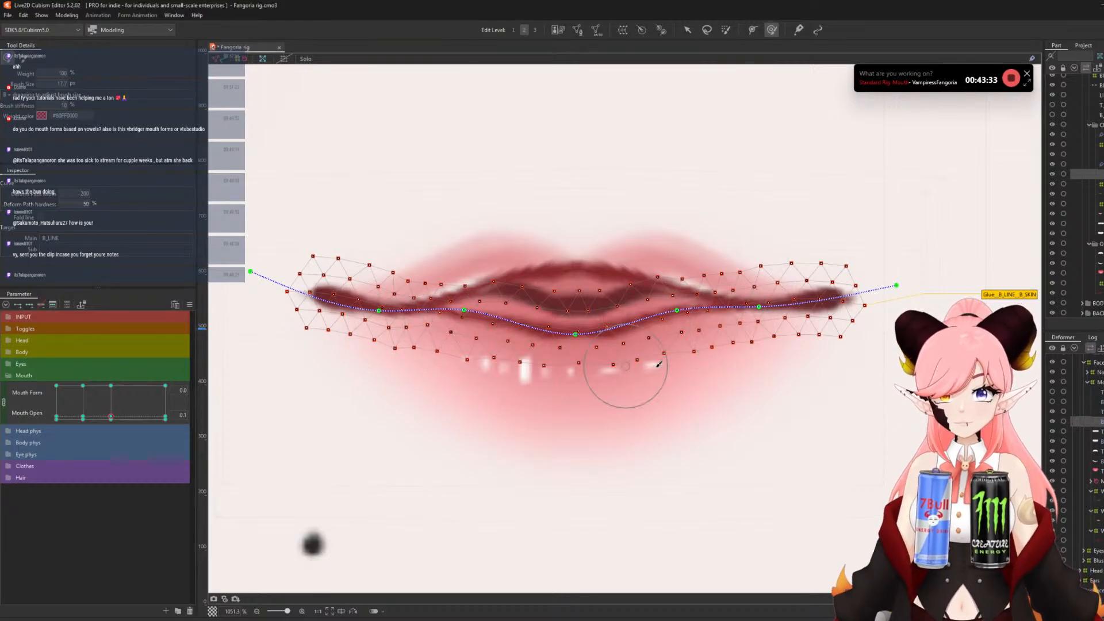
scroll(450, 256, down, 2)
mouse_move(110, 417)
mouse_down()
mouse_move(113, 393)
mouse_move(112, 421)
mouse_up()
scroll(475, 221, up, 2)
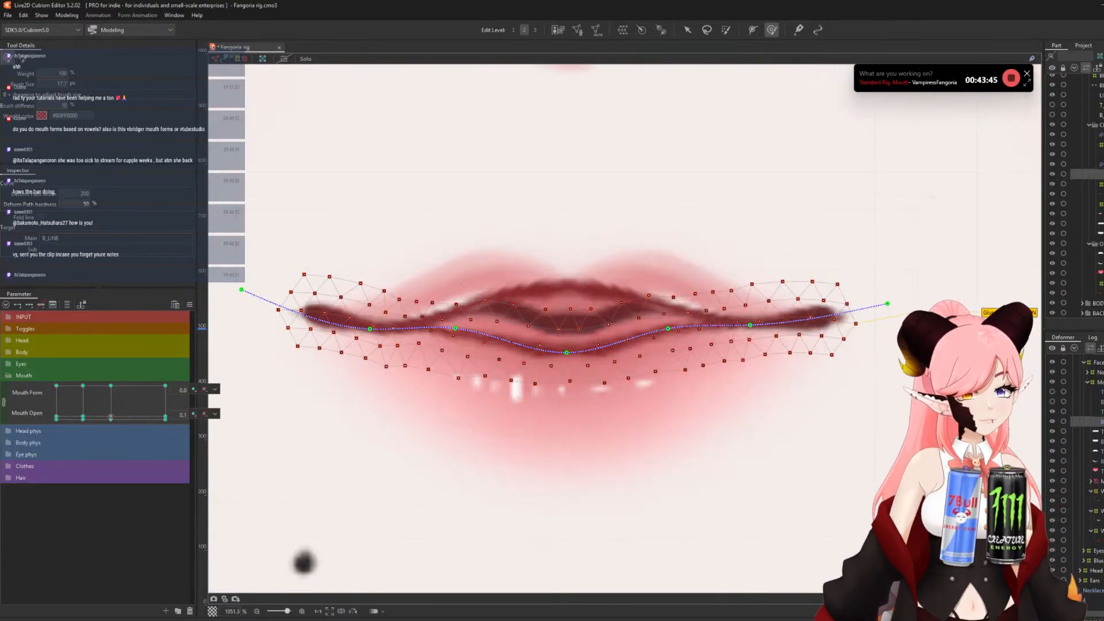
- Select the lower lip's Warp Deformer and push its grid's upper centre down to B_LINE with an enlarged deform brush
click(1100, 511)
mouse_move(347, 334)
mouse_down()
mouse_move(390, 336)
mouse_move(505, 347)
mouse_move(482, 343)
mouse_up()
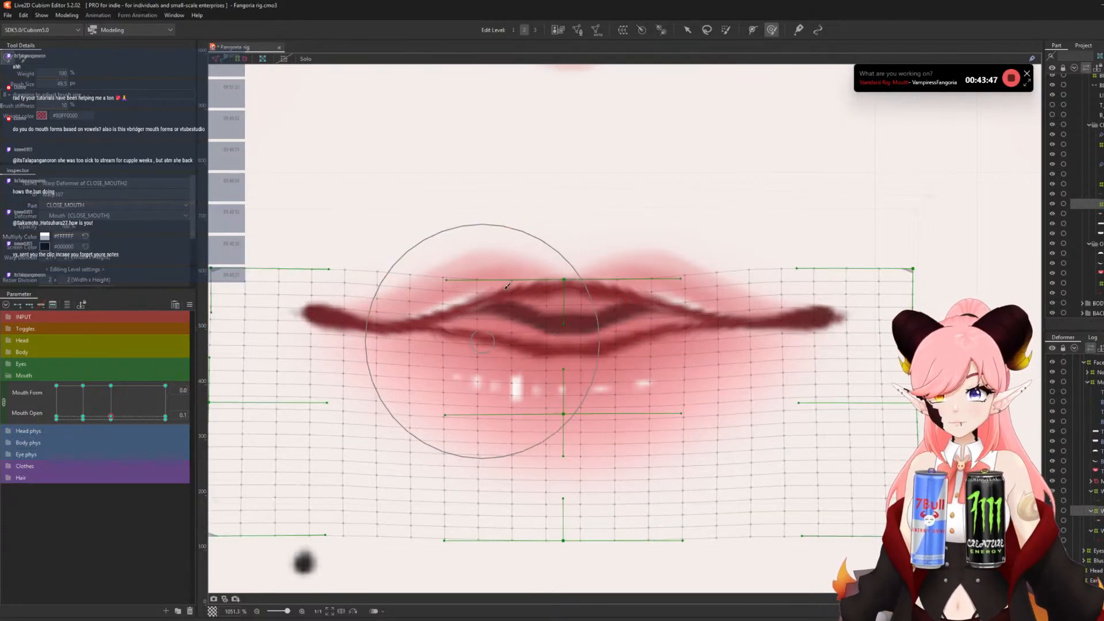
drag(509, 289, 506, 308)
mouse_move(485, 284)
mouse_down()
mouse_move(483, 298)
mouse_move(502, 302)
mouse_up()
drag(626, 287, 636, 294)
drag(589, 288, 594, 299)
mouse_move(840, 349)
mouse_down()
mouse_move(837, 335)
mouse_move(772, 324)
mouse_up()
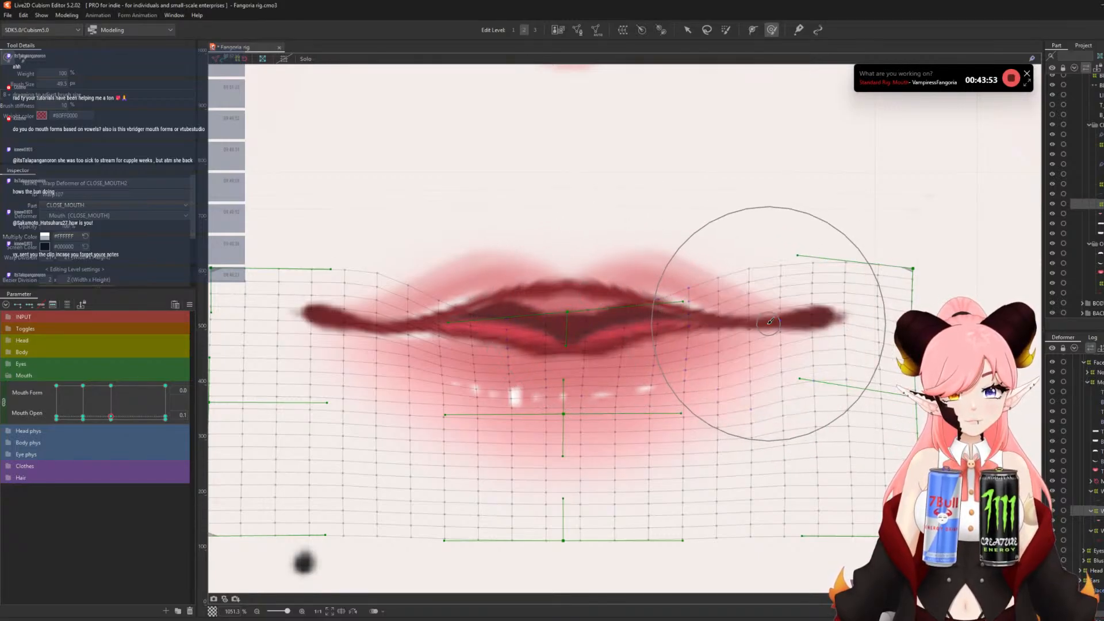
drag(397, 331, 397, 321)
drag(403, 331, 405, 323)
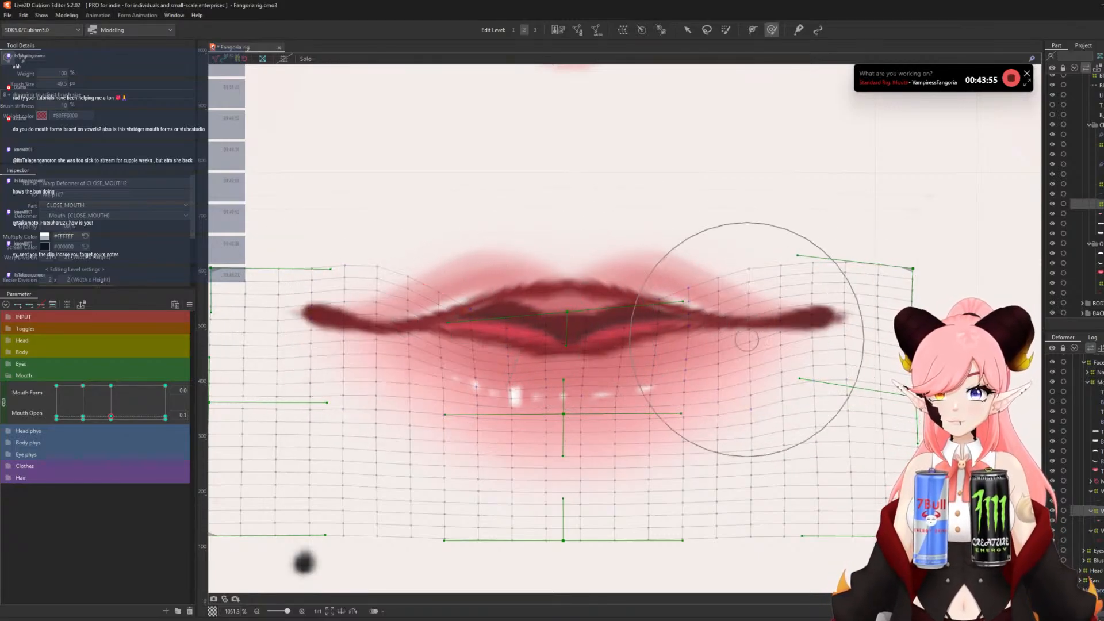
- Select the upper lip's Warp Deformer and push its grid slightly down and inward on both sides to fit T_LINE
click(1097, 491)
drag(378, 282, 441, 299)
drag(681, 295, 673, 304)
drag(670, 224, 666, 232)
drag(448, 202, 451, 212)
- Resize the deform brush and refine the centre of the upper lip grid along T_LINE's arch
key(b)
drag(582, 270, 537, 274)
mouse_move(572, 318)
mouse_down()
mouse_move(571, 300)
mouse_move(538, 308)
mouse_move(601, 333)
mouse_up()
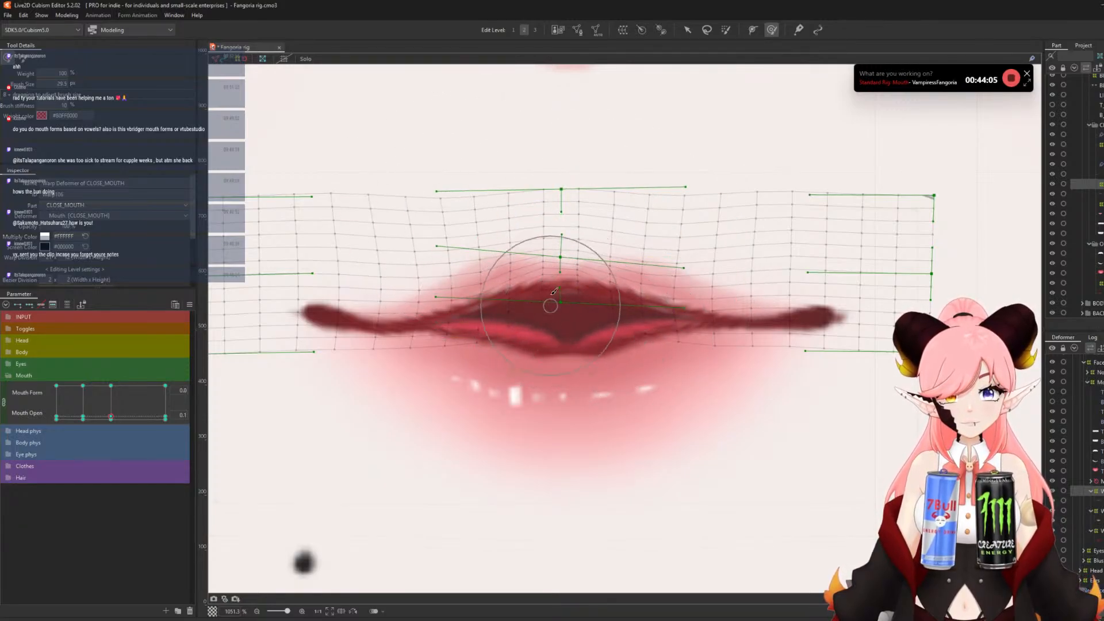
drag(571, 235, 573, 223)
key(b)
drag(428, 246, 483, 250)
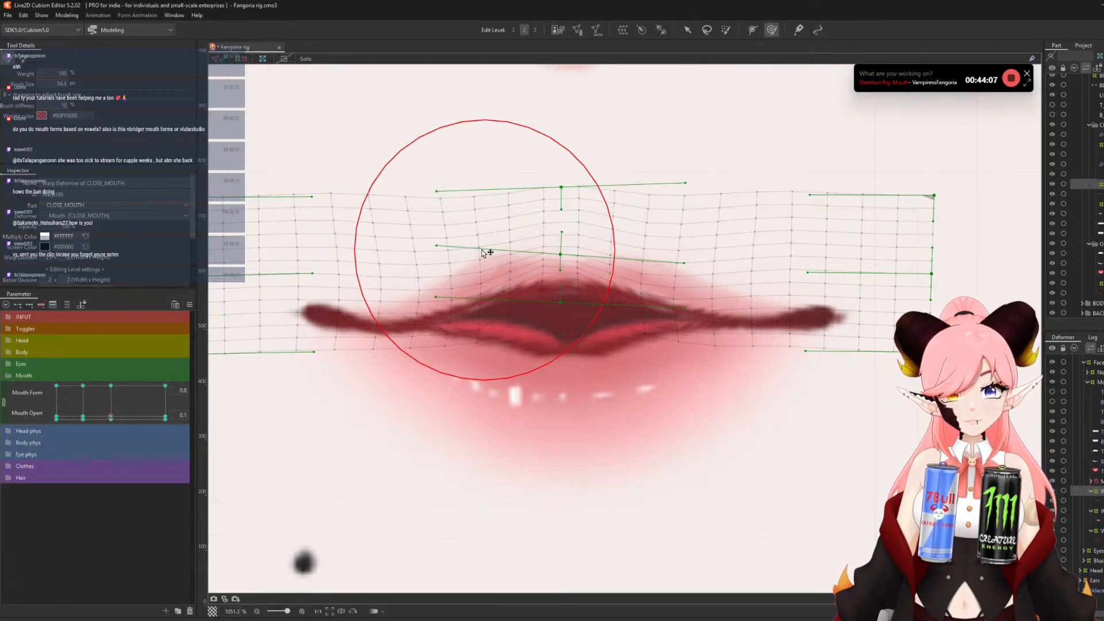
- Preview the mouth at Mouth Open 1.0, and set Mouth Form to -0.5 with Mouth Open at 0.1
scroll(455, 215, down, 3)
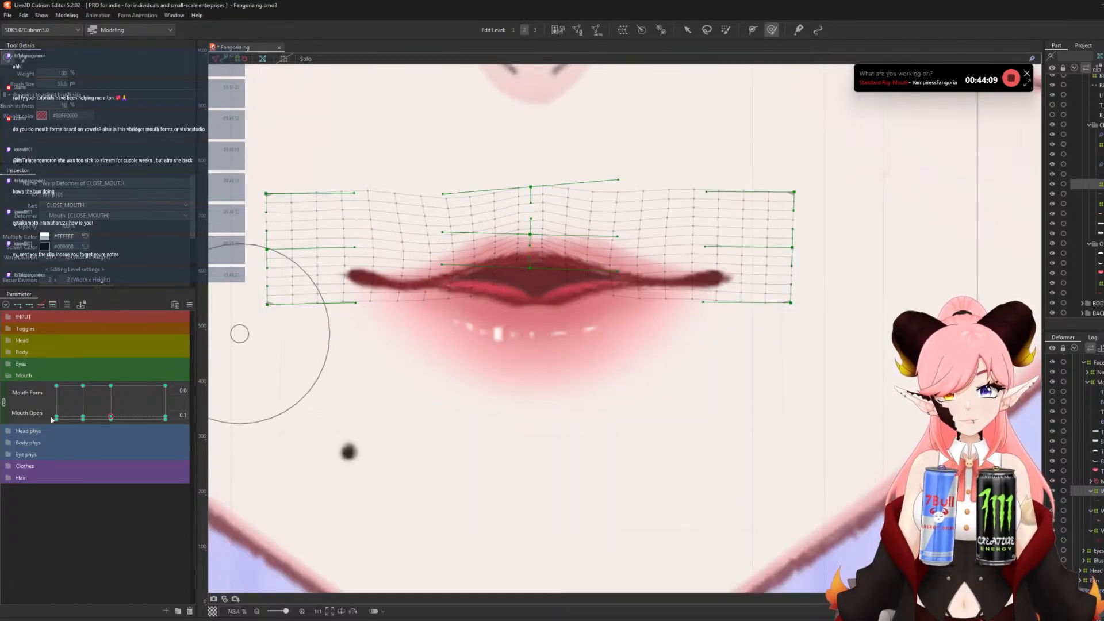
drag(111, 417, 126, 369)
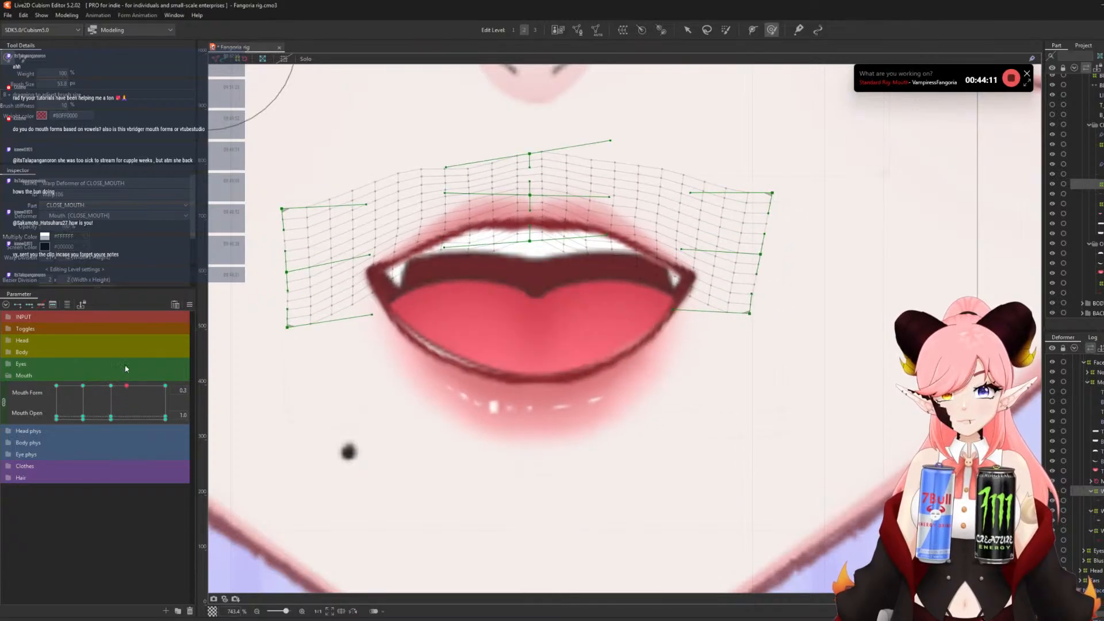
click(91, 416)
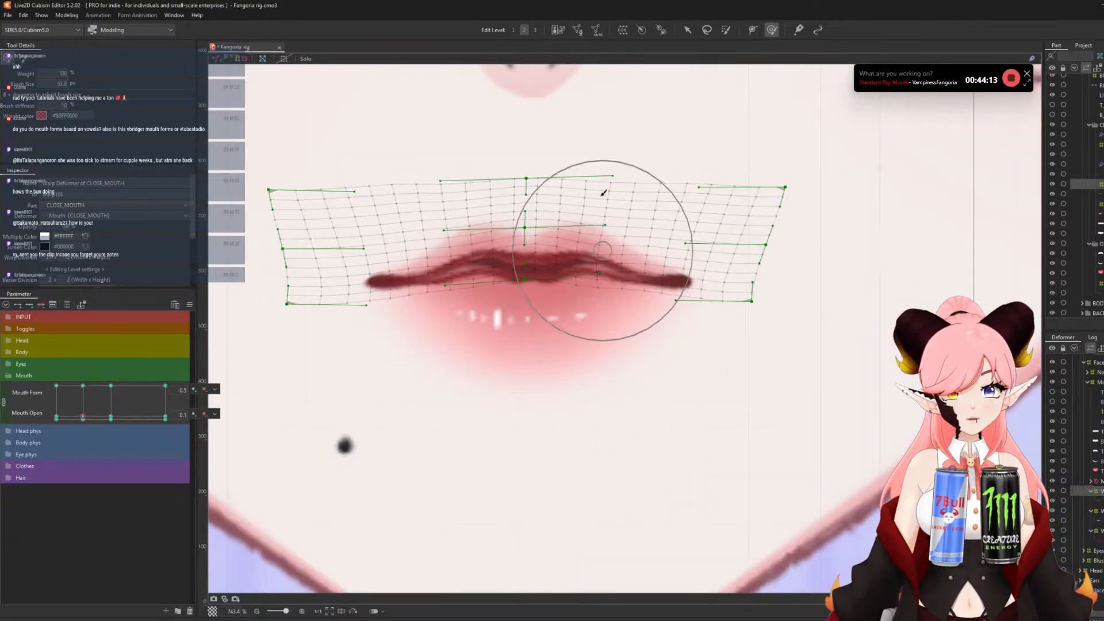
- Select T_LINE at Mouth Form -0.5, raise its deform path's centre, and reposition the inner points into an arch
click(689, 29)
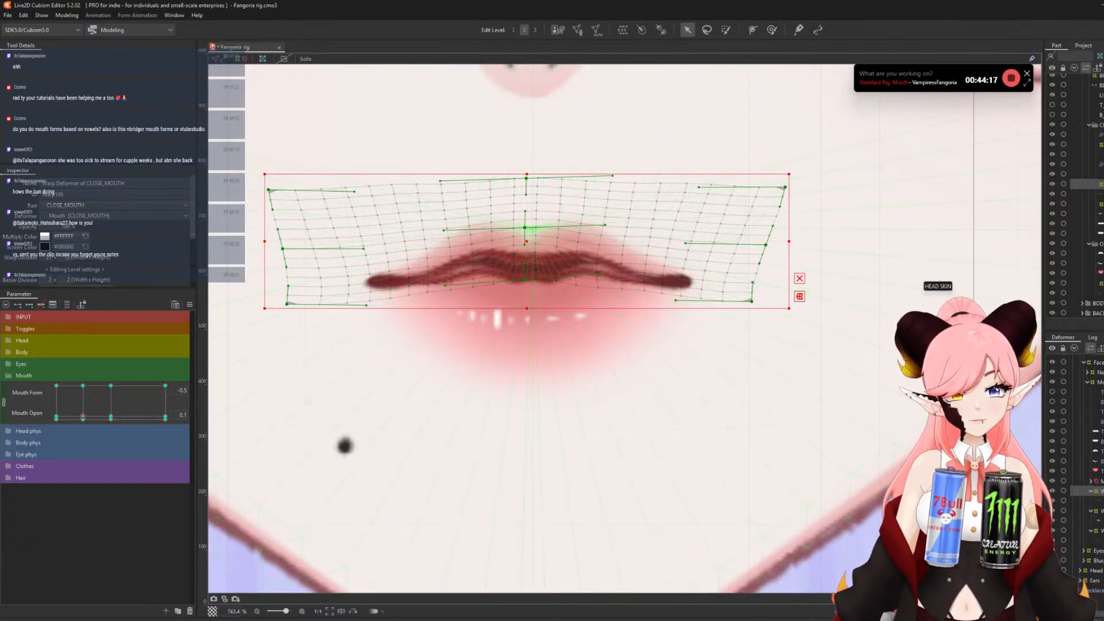
click(1098, 412)
drag(82, 417, 76, 385)
click(82, 417)
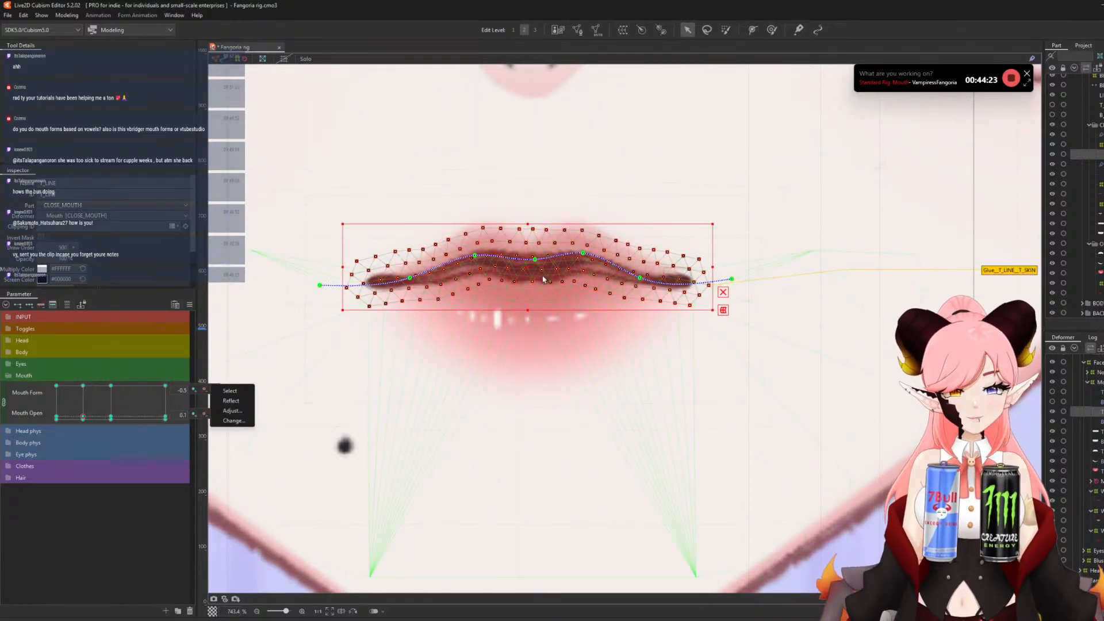
scroll(543, 280, up, 2)
drag(573, 247, 572, 228)
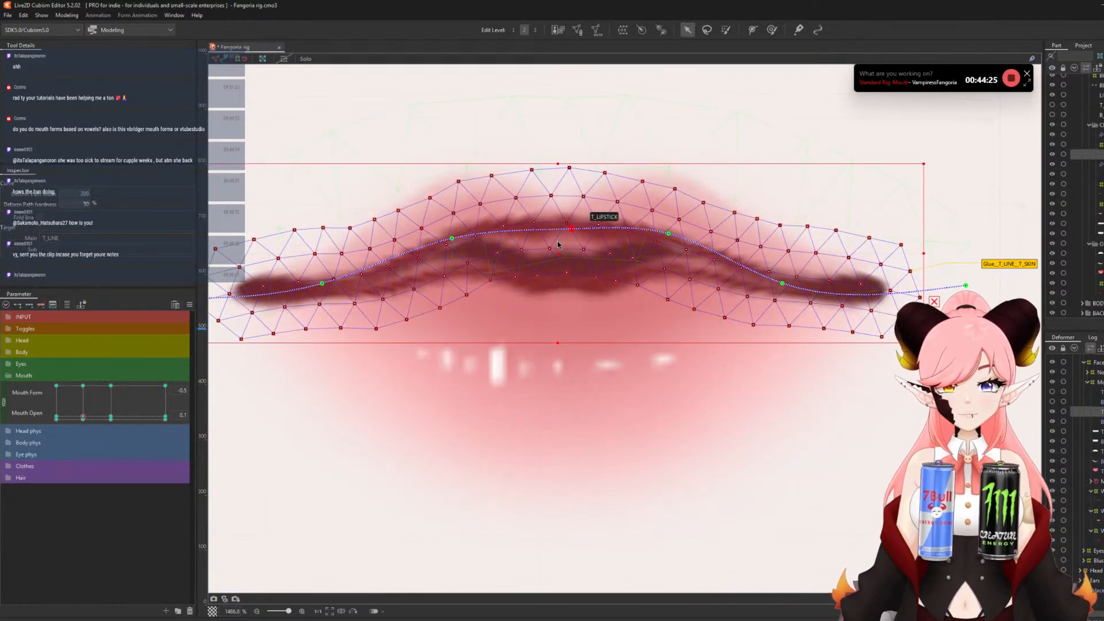
scroll(557, 241, down, 2)
drag(439, 265, 522, 237)
drag(613, 237, 566, 232)
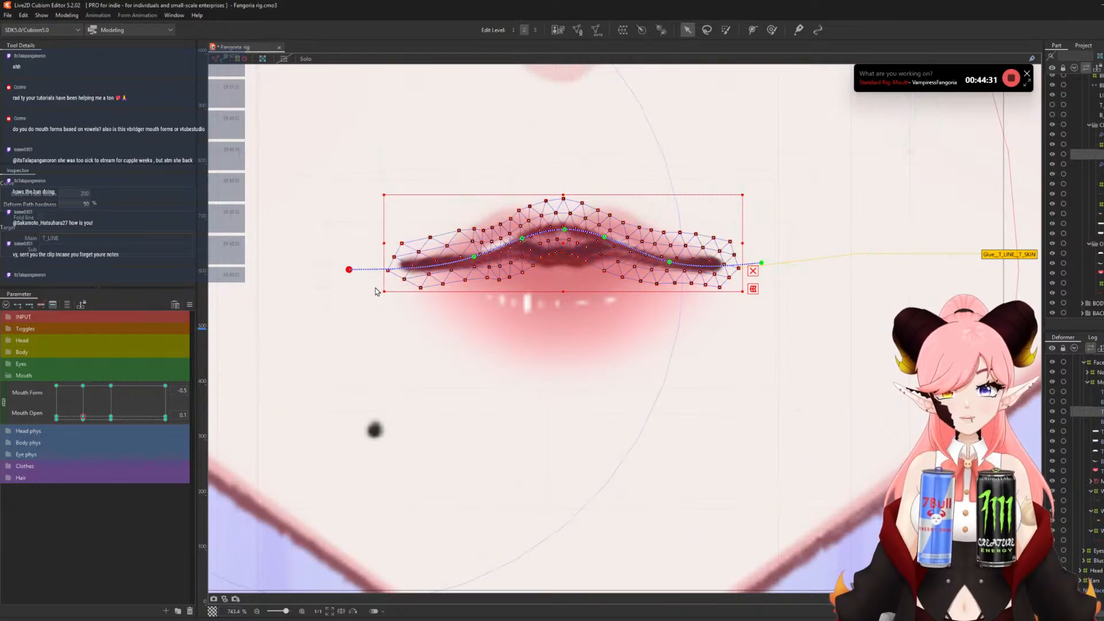
- Pull both corners of T_LINE's deform path inward and down to form a narrow, rounded arch
drag(376, 291, 486, 301)
drag(475, 257, 502, 259)
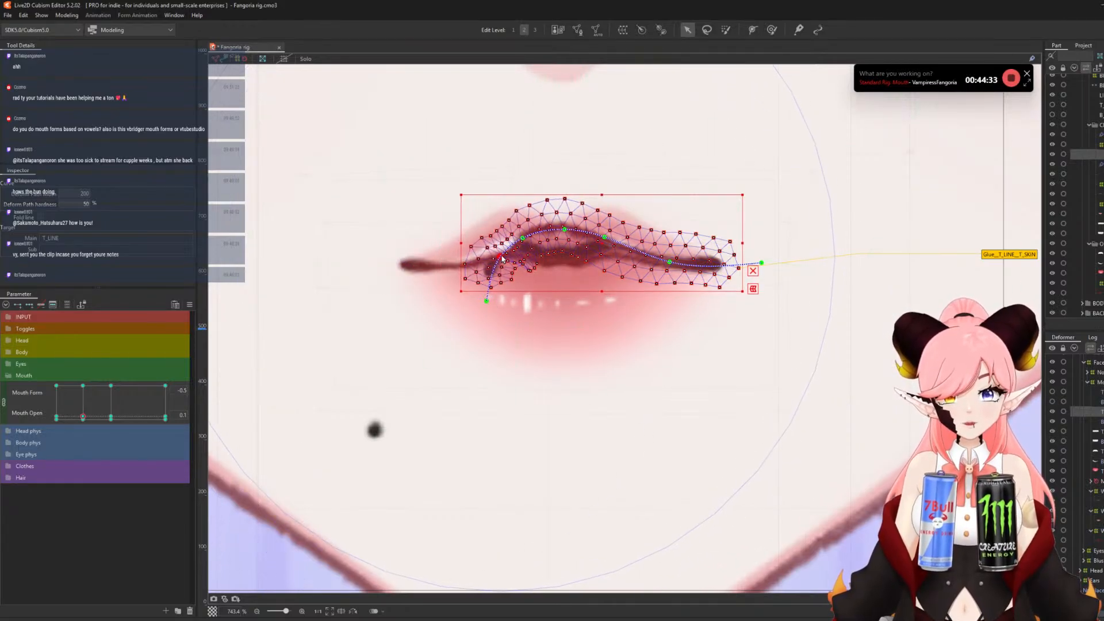
drag(761, 263, 626, 269)
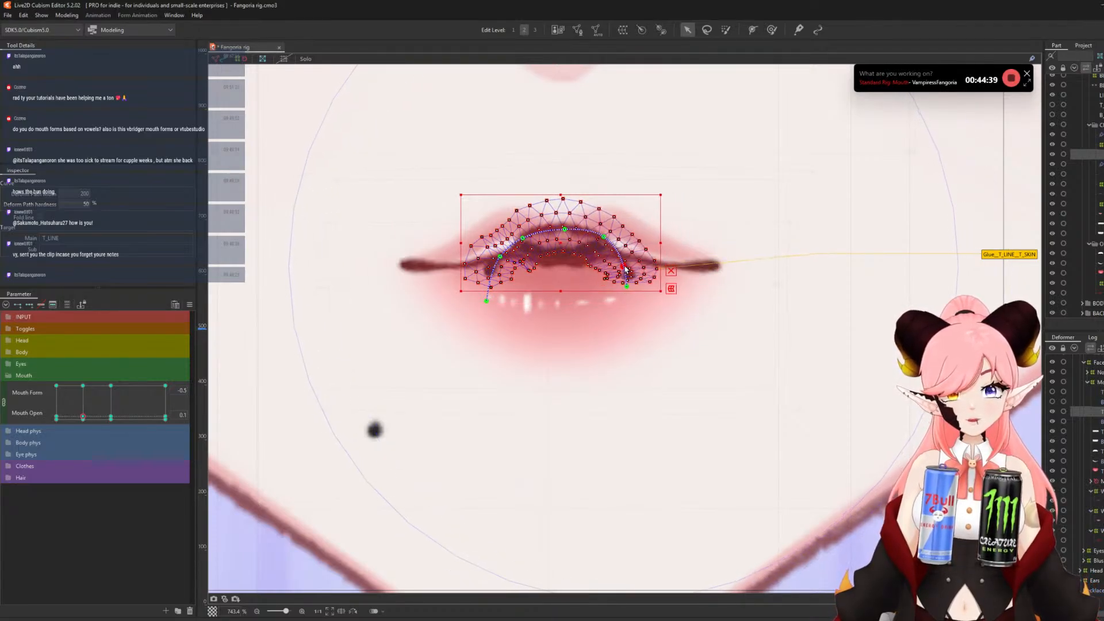
drag(493, 259, 496, 260)
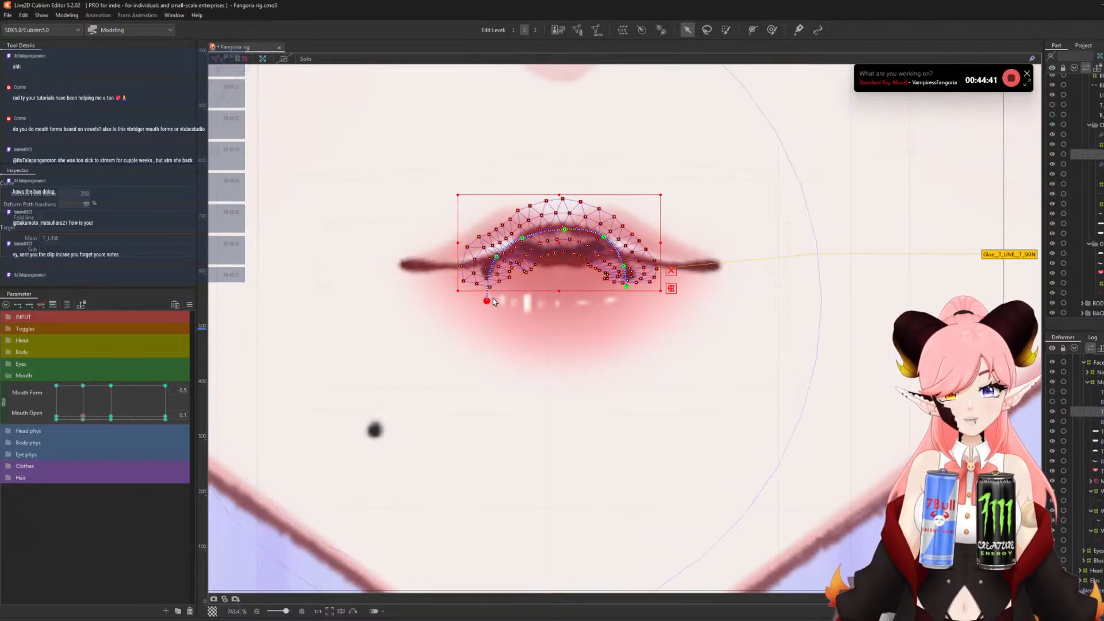
scroll(518, 233, up, 3)
drag(532, 246, 530, 242)
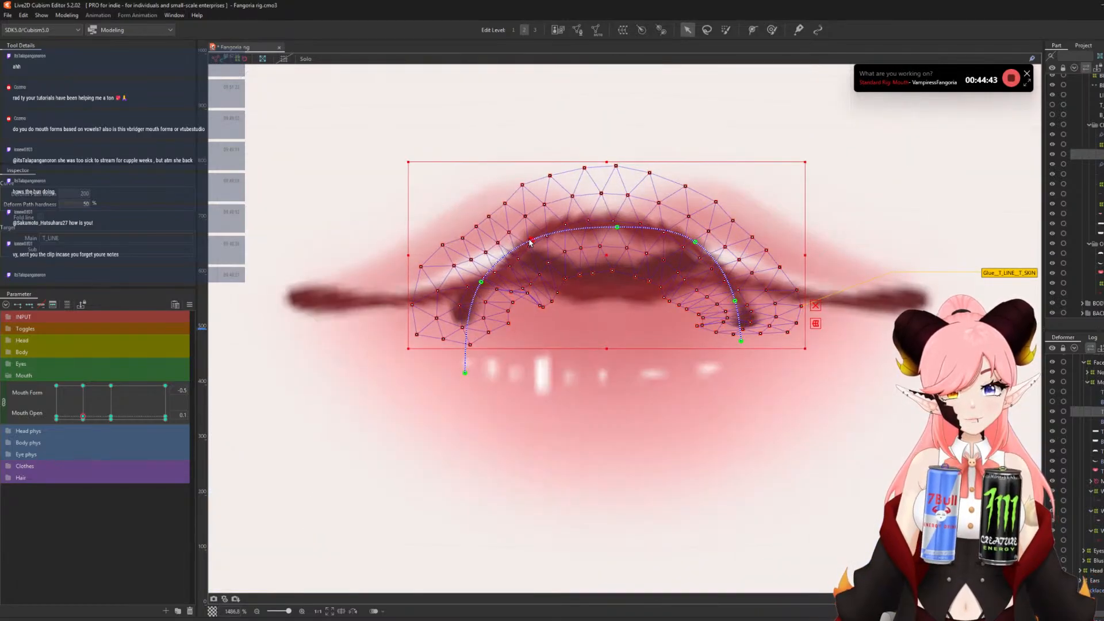
- Smooth T_LINE's arch with the deform brush, adjusting both sides and raising the centre slightly
click(771, 29)
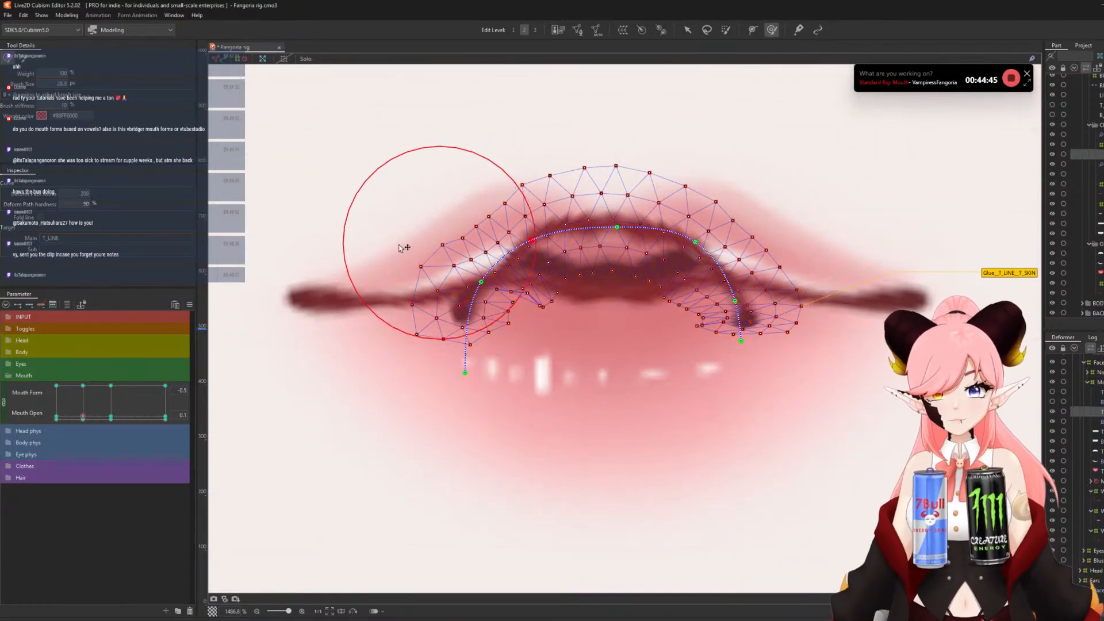
drag(514, 278, 516, 278)
drag(512, 277, 506, 268)
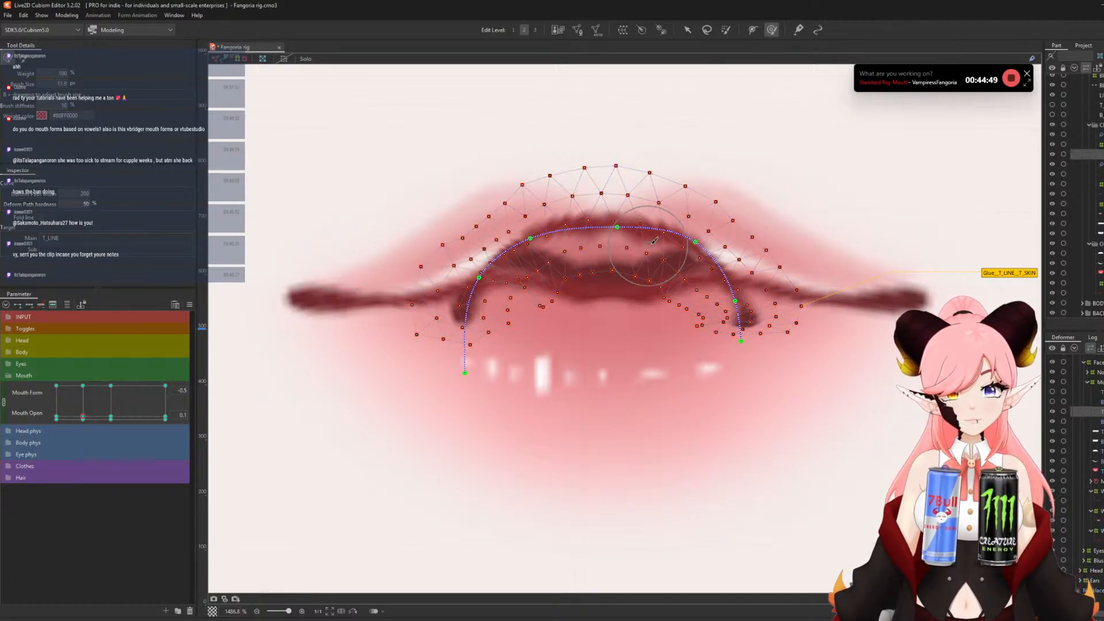
drag(690, 248, 689, 250)
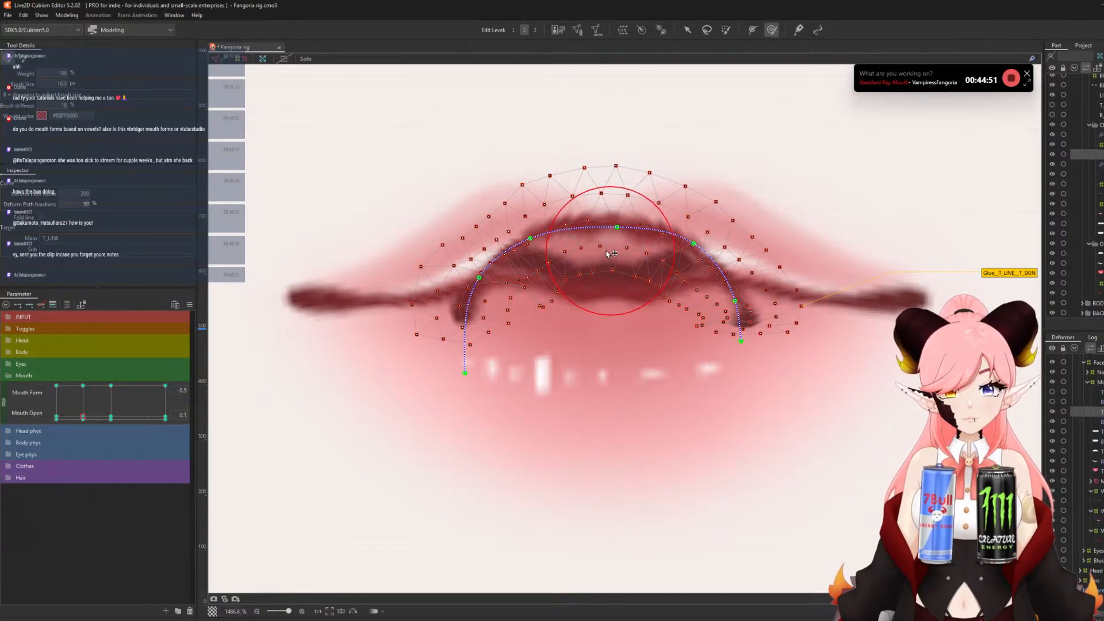
drag(605, 267, 631, 266)
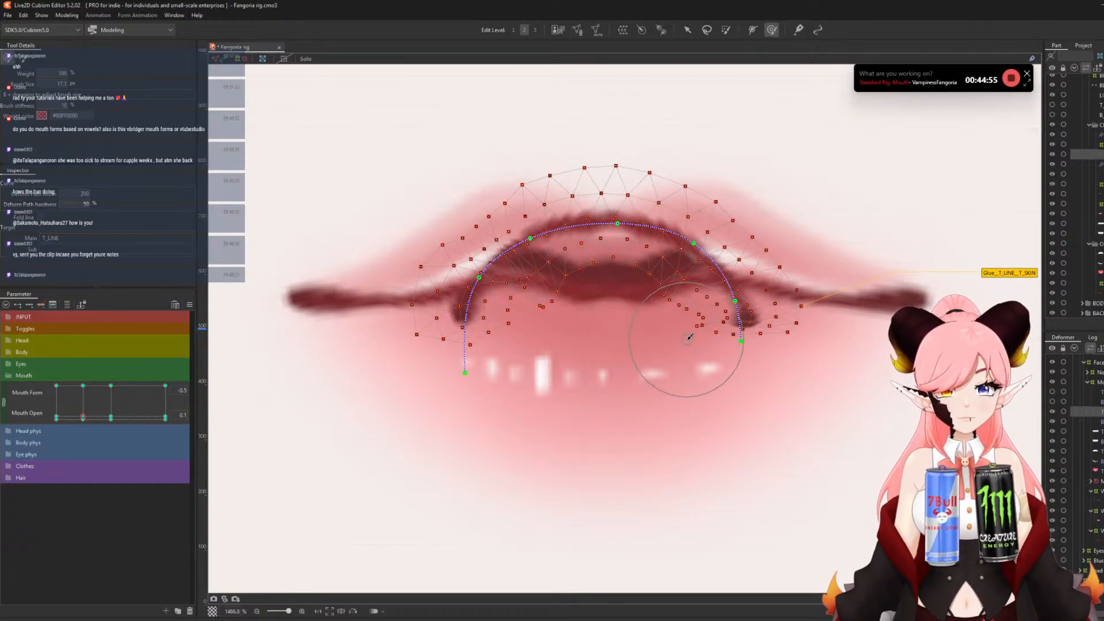
- Extend one end of T_LINE's deform path downward and raise the neighbouring point to even out that corner of the arch
click(687, 30)
drag(741, 342, 742, 362)
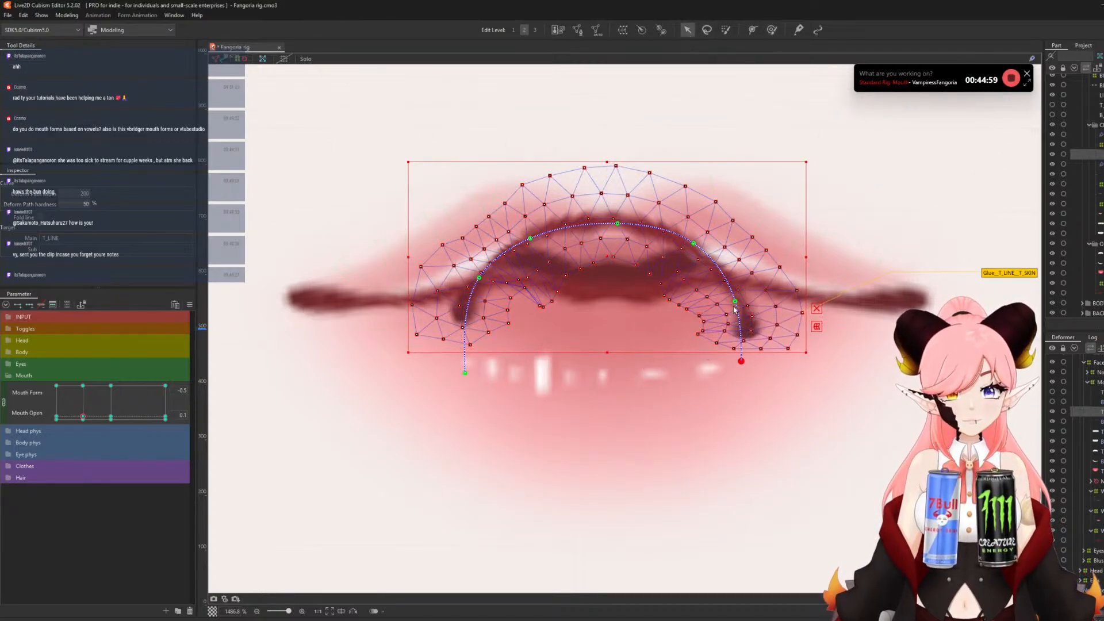
drag(734, 302, 730, 286)
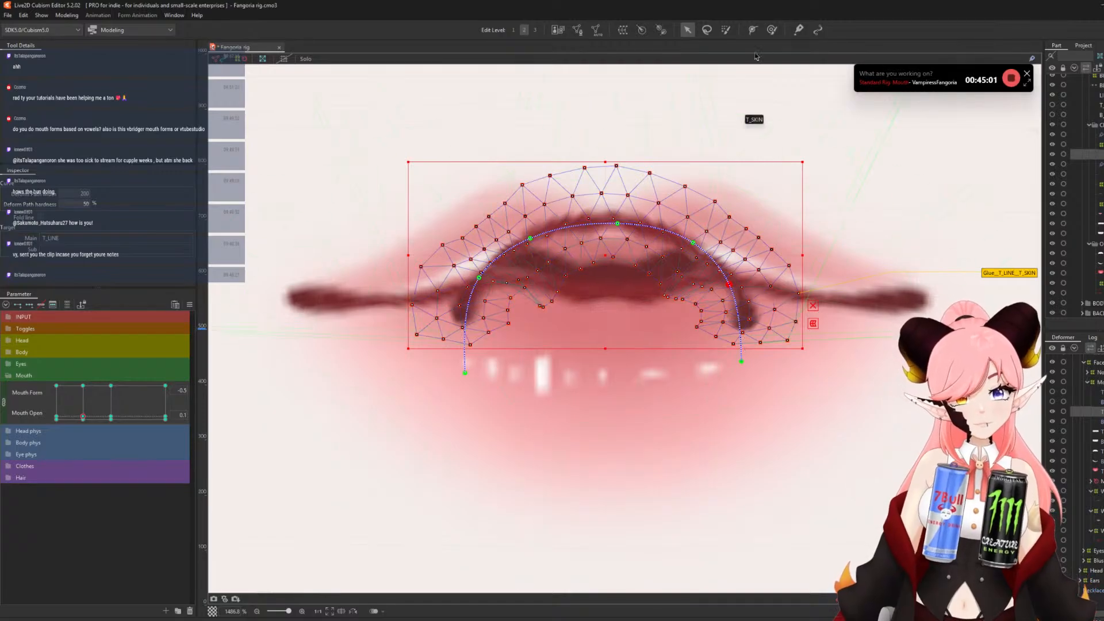
click(771, 32)
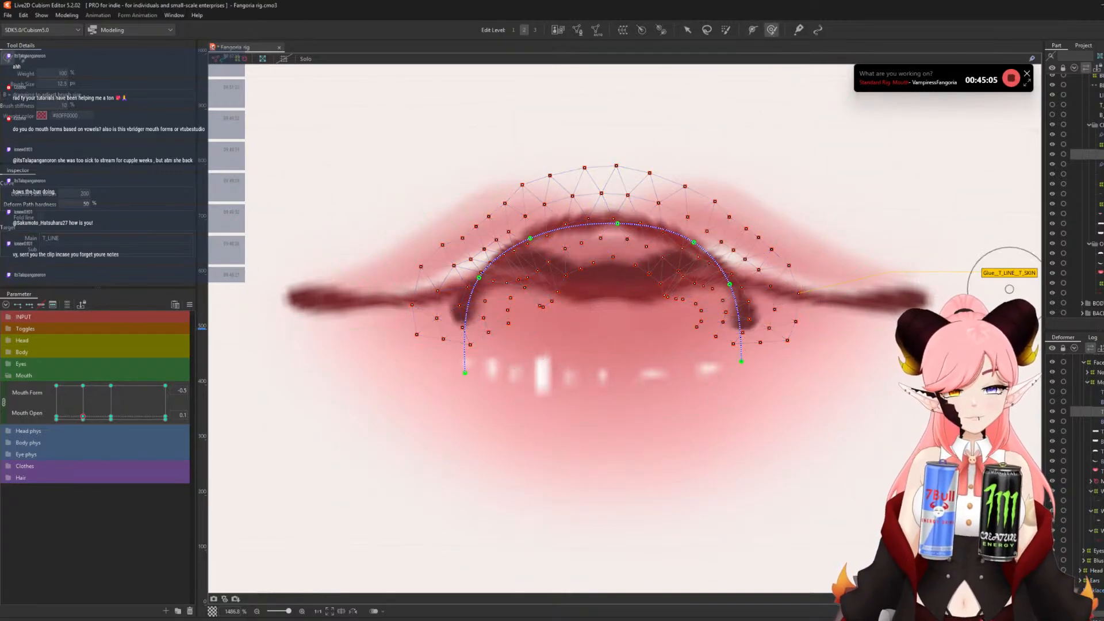
- Select B_LINE and pull the centre and two inner points of its deform path down below the mouth opening
click(1099, 421)
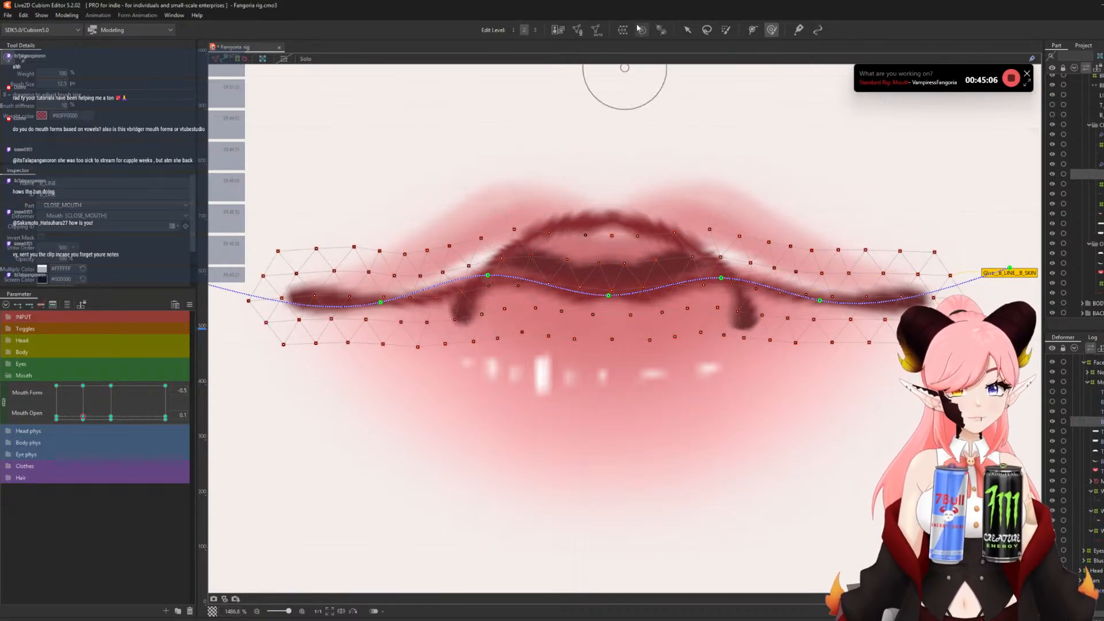
click(686, 30)
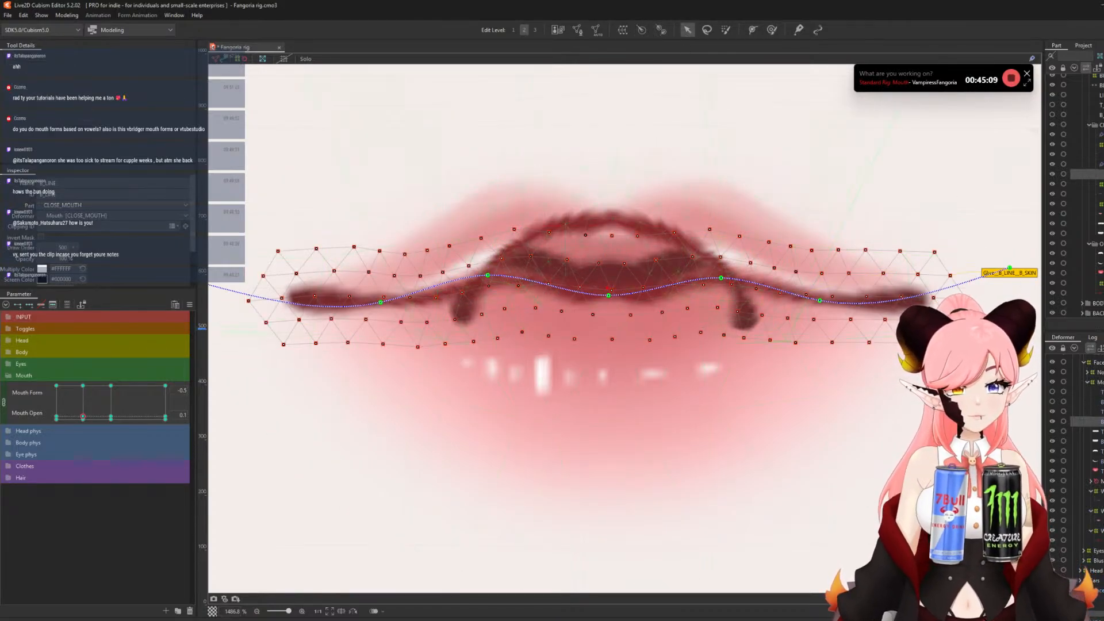
drag(608, 297, 605, 364)
drag(489, 277, 526, 371)
drag(719, 279, 691, 366)
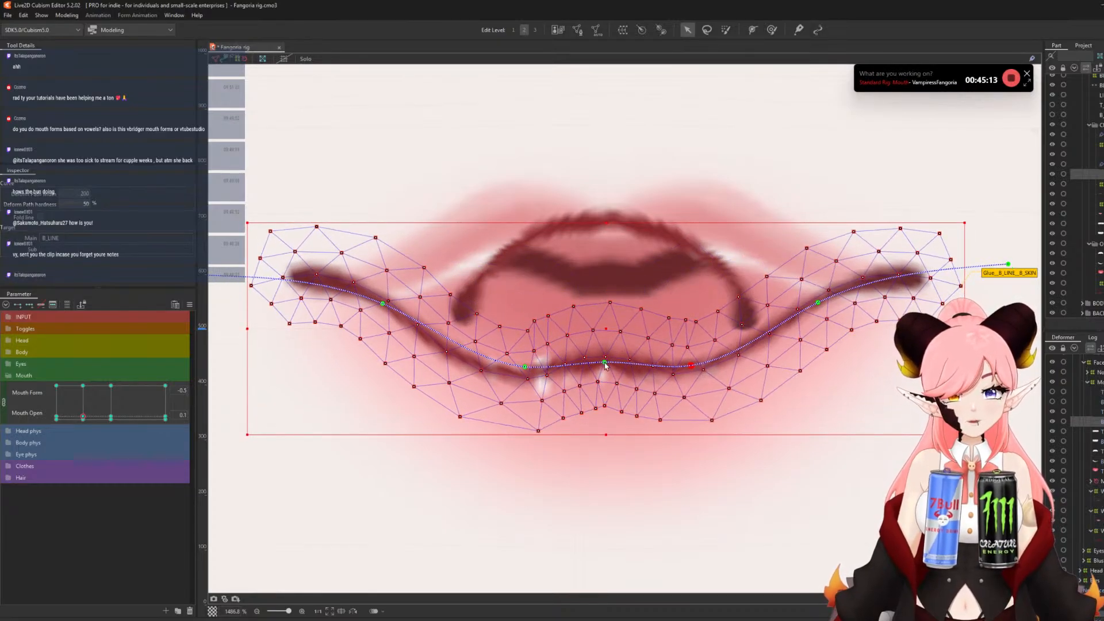
drag(606, 362, 607, 385)
- Pull both outer sections of B_LINE's deform path inward so its ends curve up to meet T_LINE's corners
drag(383, 304, 482, 352)
scroll(506, 325, down, 2)
drag(345, 301, 482, 286)
scroll(526, 345, up, 2)
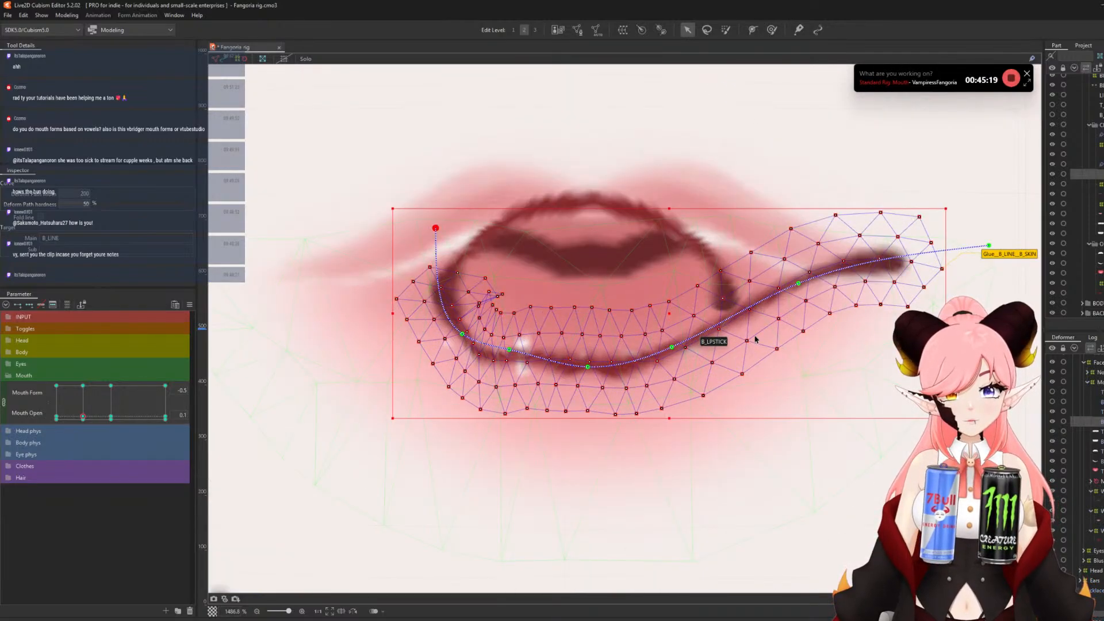
drag(672, 347, 662, 352)
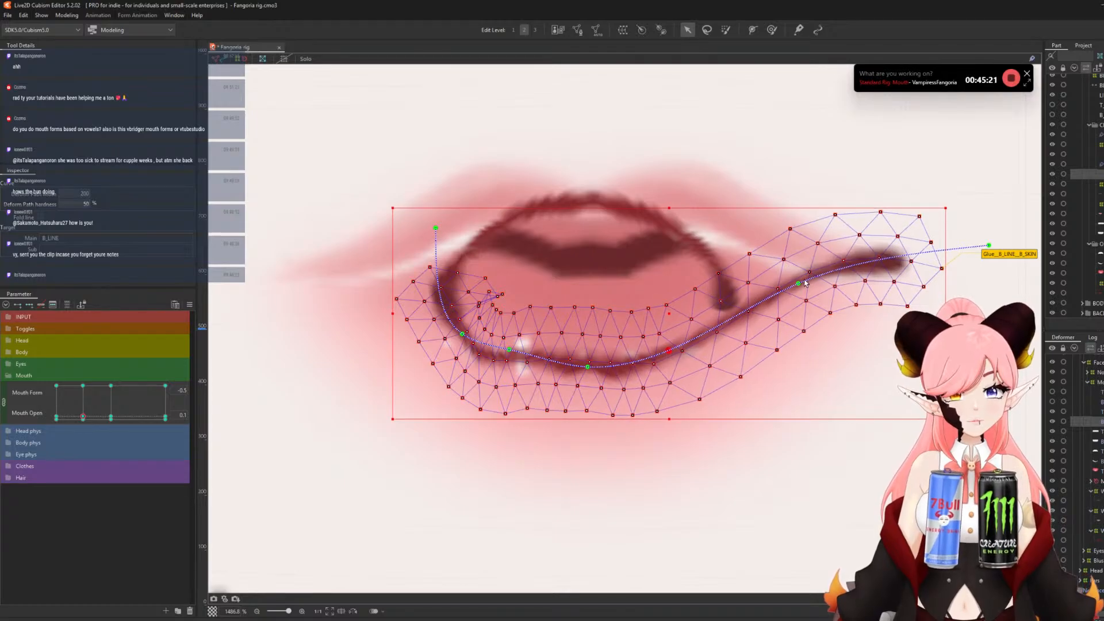
drag(798, 283, 706, 342)
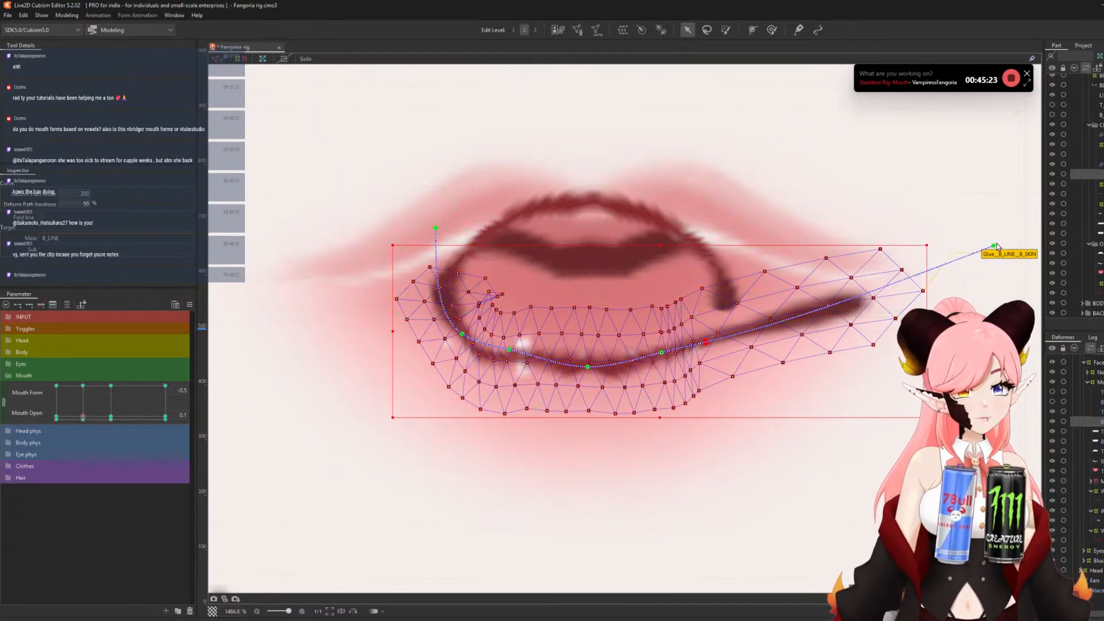
drag(997, 246, 713, 235)
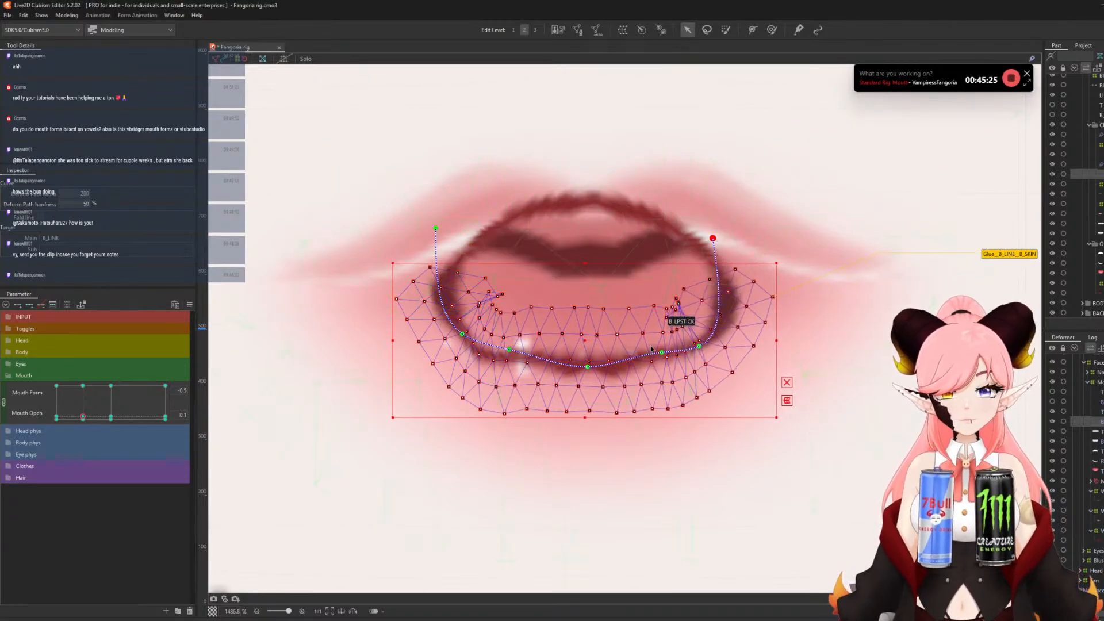
- Spread B_LINE's lower path points outward and lower its centre to form a rounded bottom curve
drag(662, 352, 705, 354)
drag(513, 351, 508, 366)
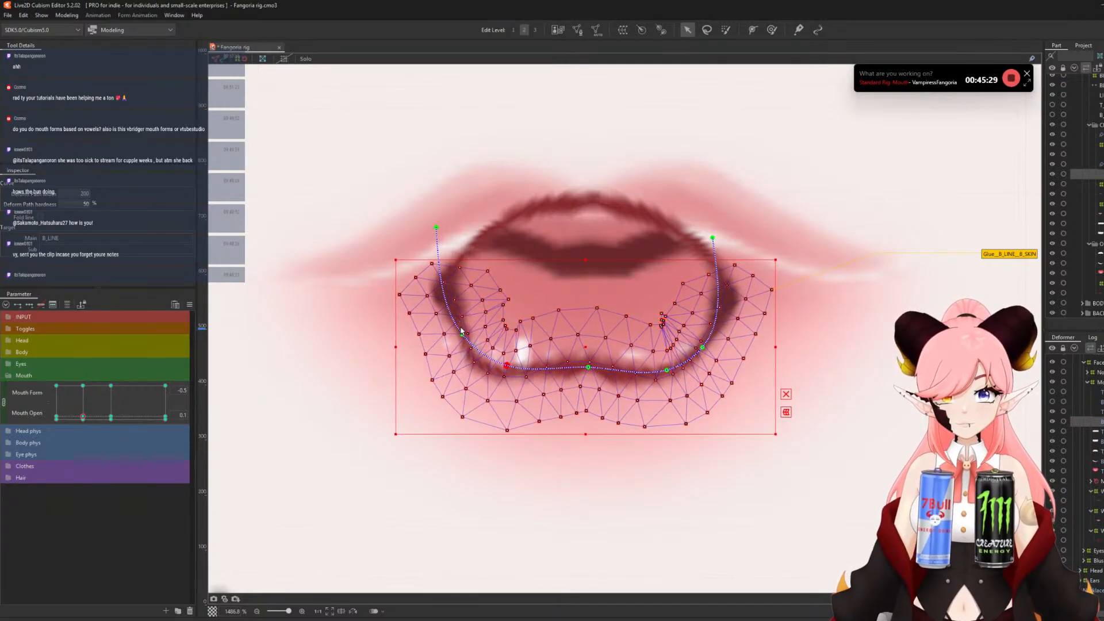
drag(462, 334, 454, 341)
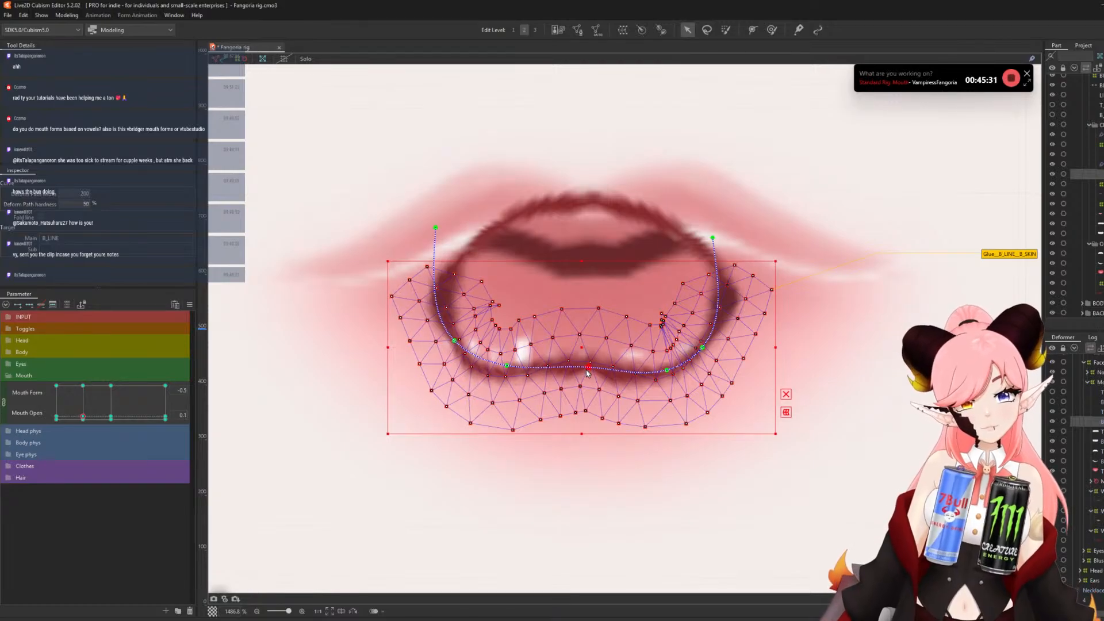
drag(587, 371, 587, 385)
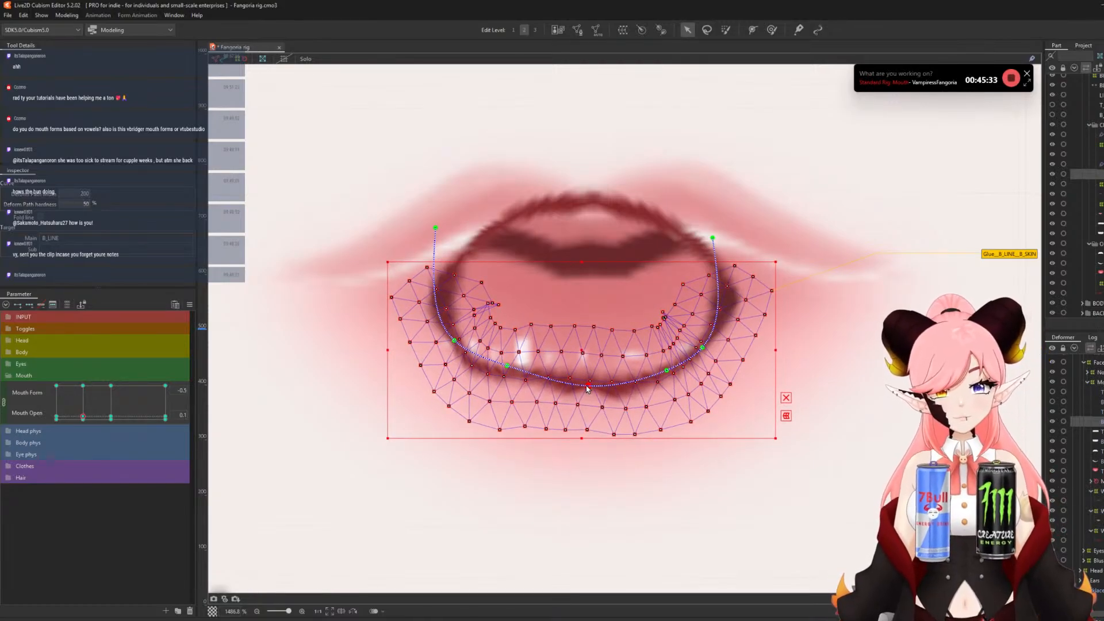
- Smooth B_LINE's bottom curve with the deform brush at varying sizes, evening out the centre and both lower sides
click(772, 33)
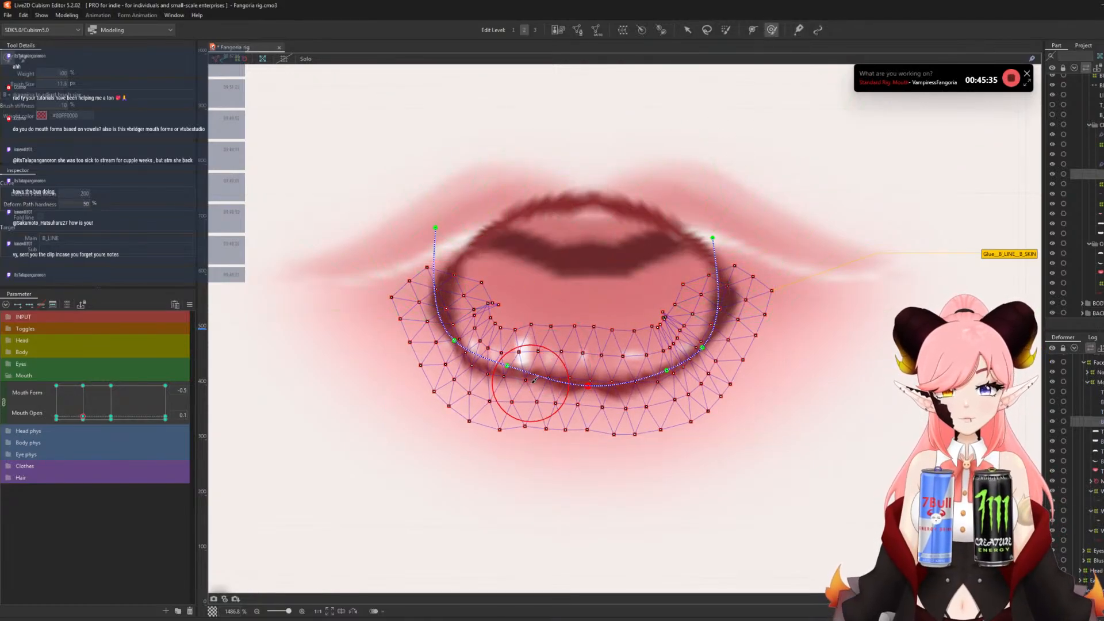
mouse_move(534, 377)
mouse_down()
mouse_move(534, 386)
mouse_move(580, 385)
mouse_up()
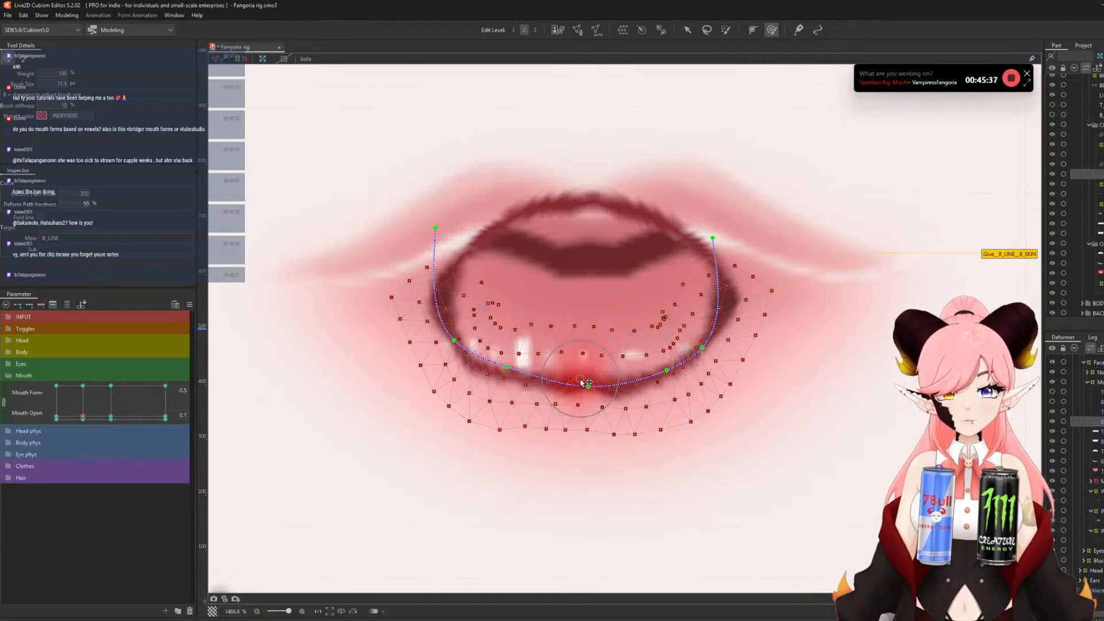
key(b)
mouse_move(503, 399)
mouse_down()
mouse_move(520, 379)
mouse_move(516, 389)
mouse_move(449, 376)
mouse_move(503, 366)
mouse_move(457, 368)
mouse_move(487, 383)
mouse_up()
key(b)
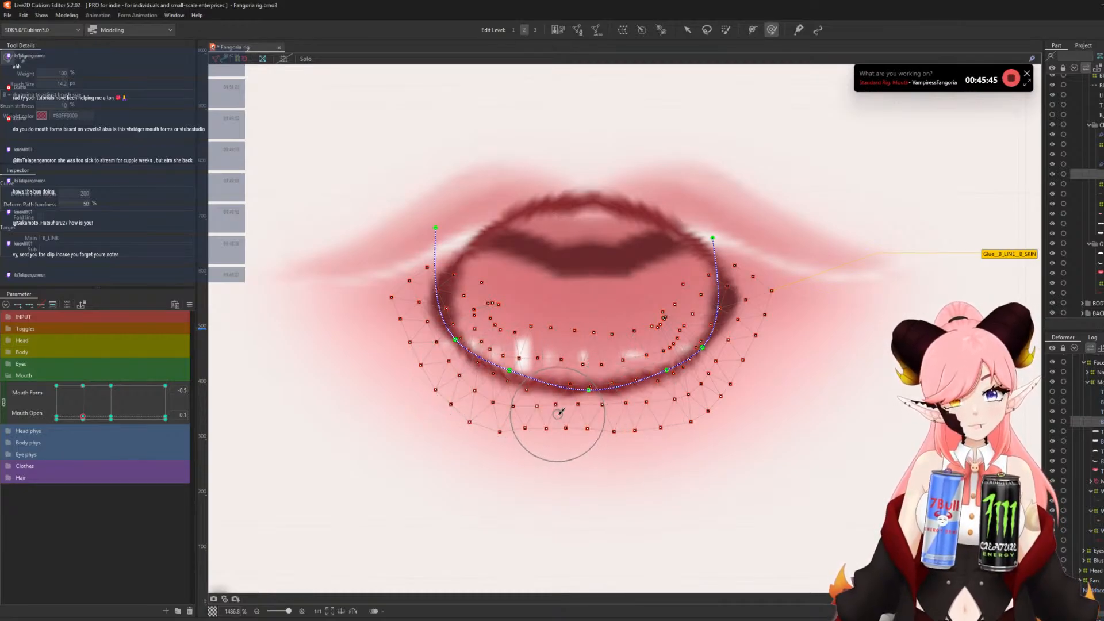
key(b)
drag(582, 382, 603, 387)
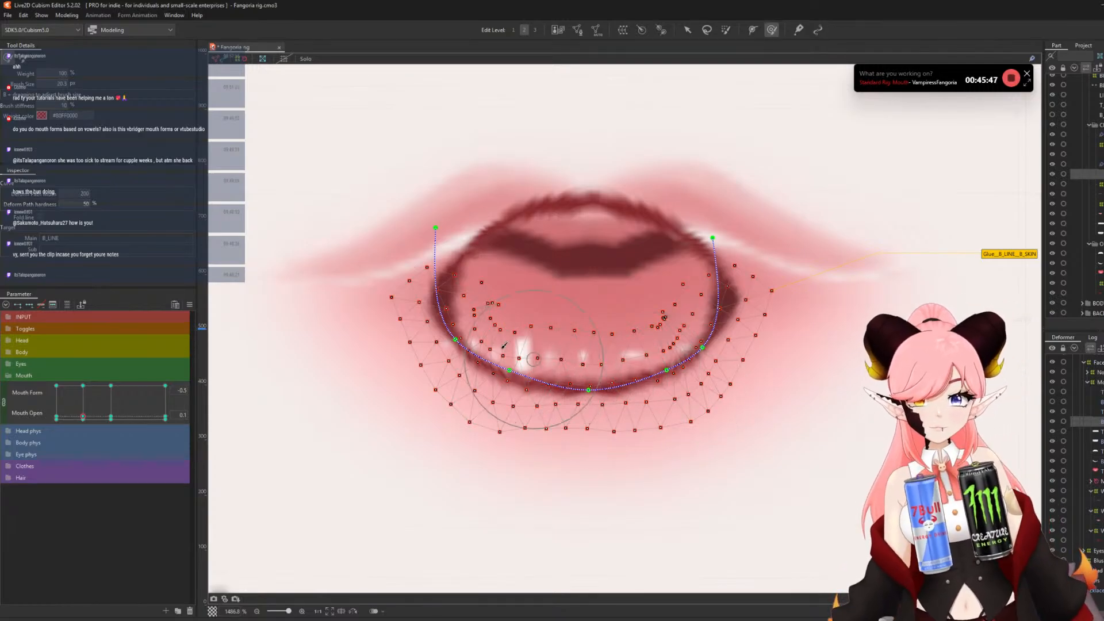
drag(504, 355, 501, 356)
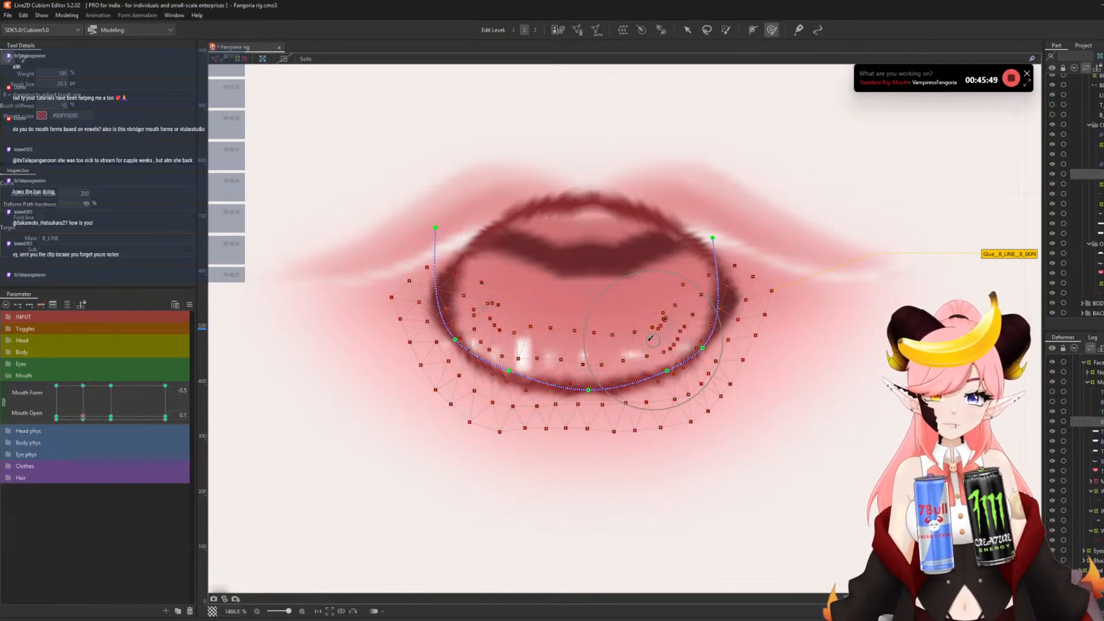
drag(531, 353, 568, 361)
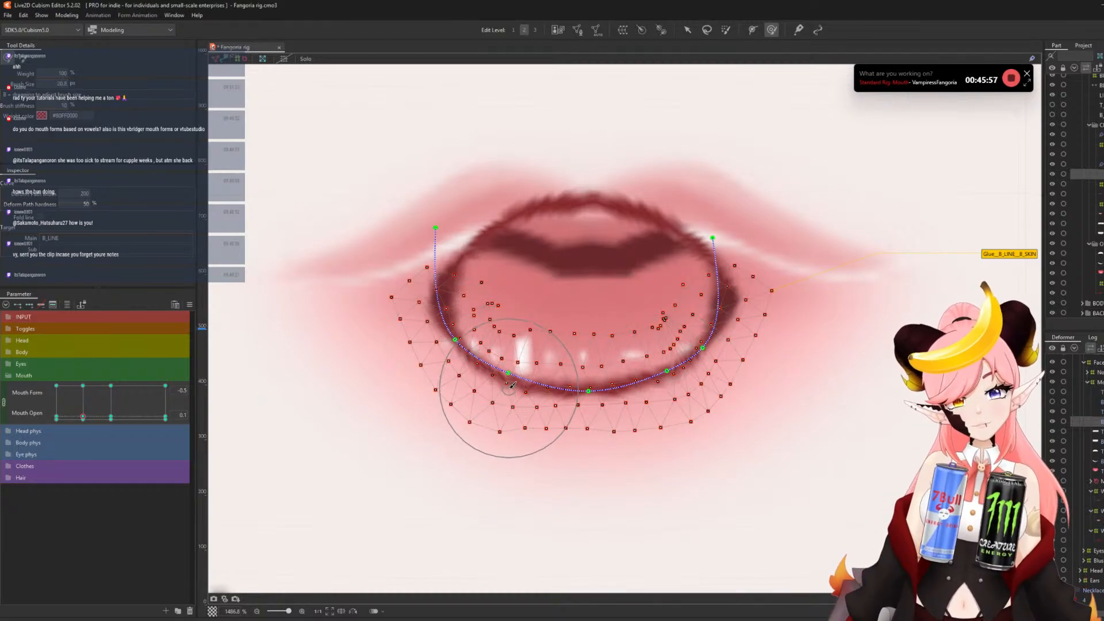
drag(510, 410, 510, 388)
- Select the upper lip's warp deformer and brush its lower edge inward and down on both sides of the mouth
scroll(546, 338, down, 2)
scroll(546, 338, down, 1)
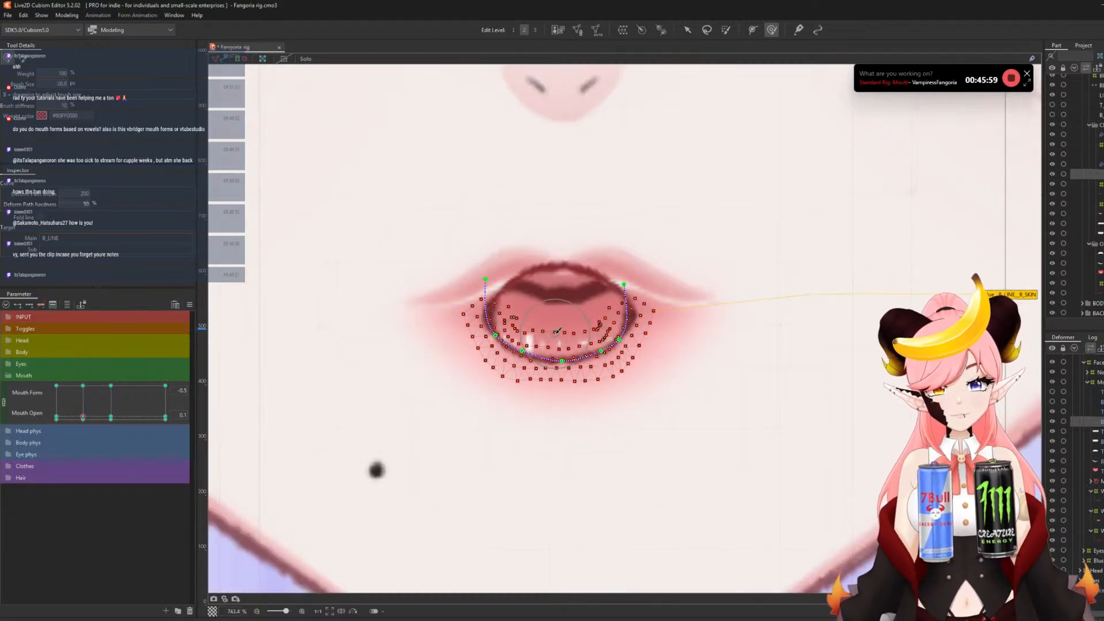
click(1094, 491)
scroll(500, 294, up, 1)
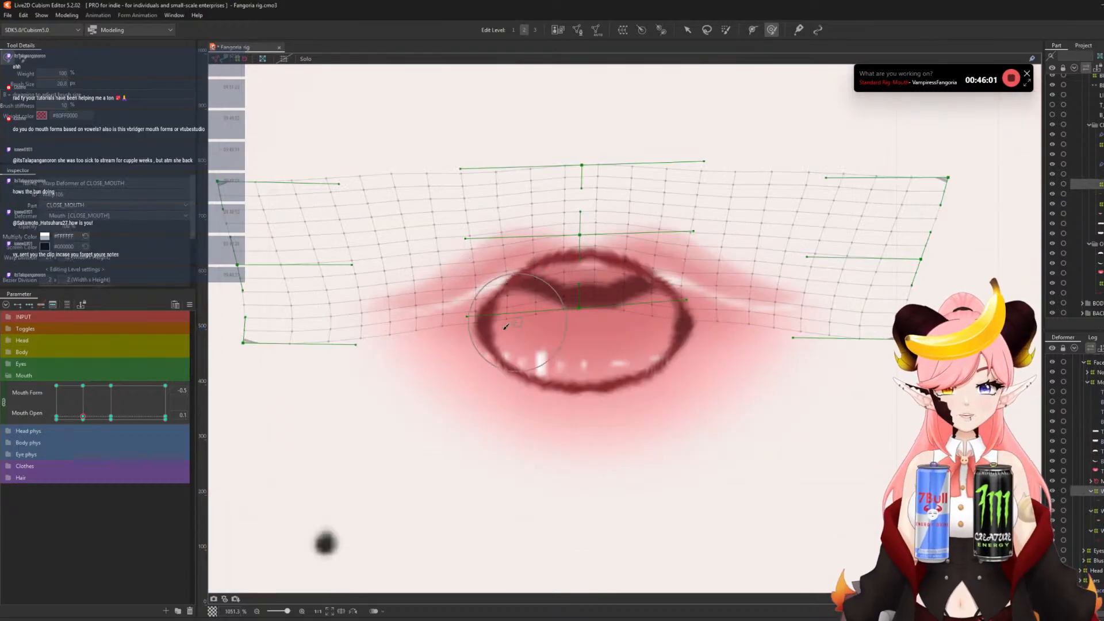
drag(506, 322, 610, 367)
mouse_move(594, 326)
mouse_down()
mouse_move(593, 315)
mouse_move(584, 333)
mouse_up()
drag(476, 342, 480, 351)
drag(326, 351, 416, 383)
drag(342, 328, 427, 354)
drag(700, 319, 675, 326)
mouse_move(816, 340)
mouse_down()
mouse_move(791, 370)
mouse_move(746, 333)
mouse_move(727, 345)
mouse_move(716, 305)
mouse_move(729, 342)
mouse_move(747, 345)
mouse_up()
- Select the lower lip's warp deformer, brush its centre down below B_LINE, and pull its upper corners inward
click(1100, 511)
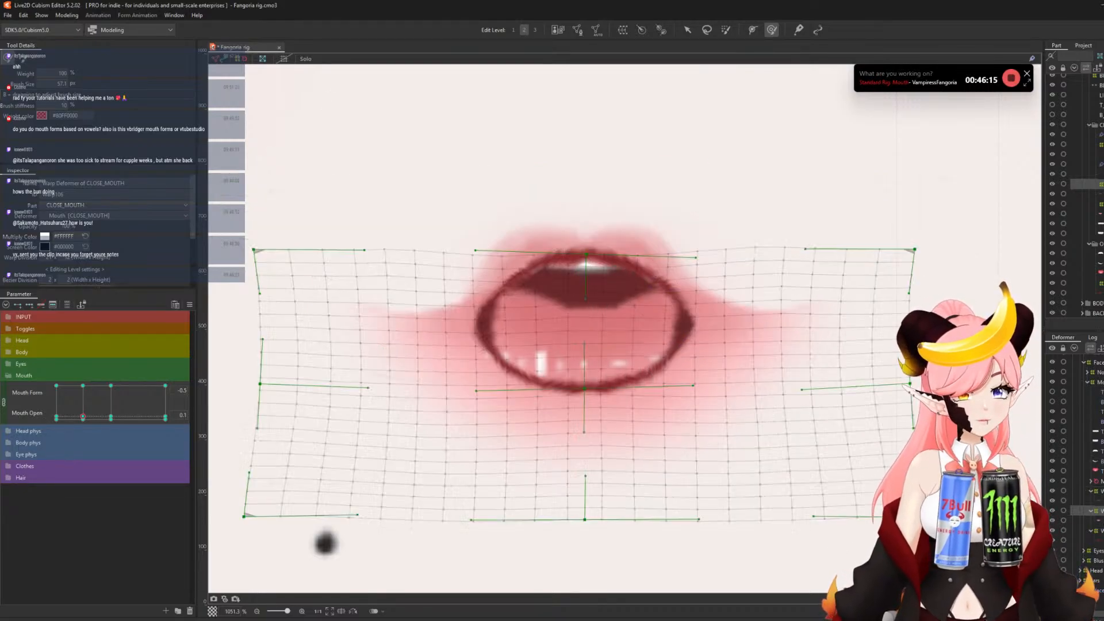
key(b)
drag(487, 365, 561, 380)
mouse_move(579, 294)
mouse_down()
mouse_move(575, 347)
mouse_move(592, 331)
mouse_up()
mouse_move(306, 255)
mouse_down()
mouse_move(377, 271)
mouse_move(387, 310)
mouse_move(395, 303)
mouse_up()
mouse_move(780, 284)
mouse_down()
mouse_move(845, 244)
mouse_move(742, 236)
mouse_move(736, 254)
mouse_move(749, 270)
mouse_move(738, 267)
mouse_up()
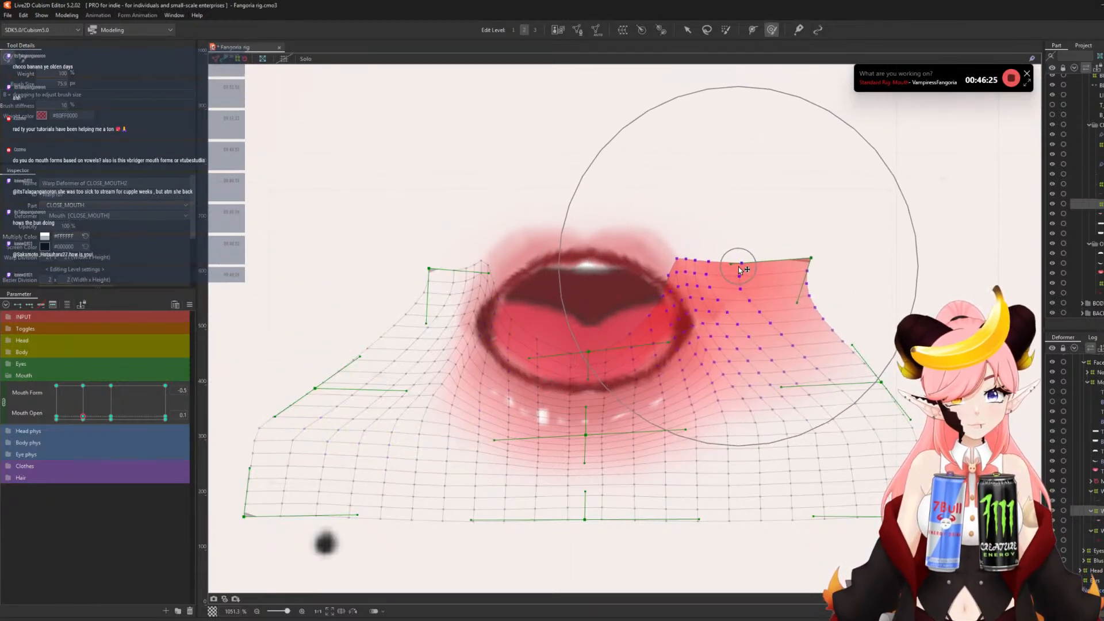
- Pull the lower lip grid's bottom edge inward and up, and refine the area around B_LINE with a smaller deform brush
drag(326, 485, 420, 462)
drag(536, 554, 544, 538)
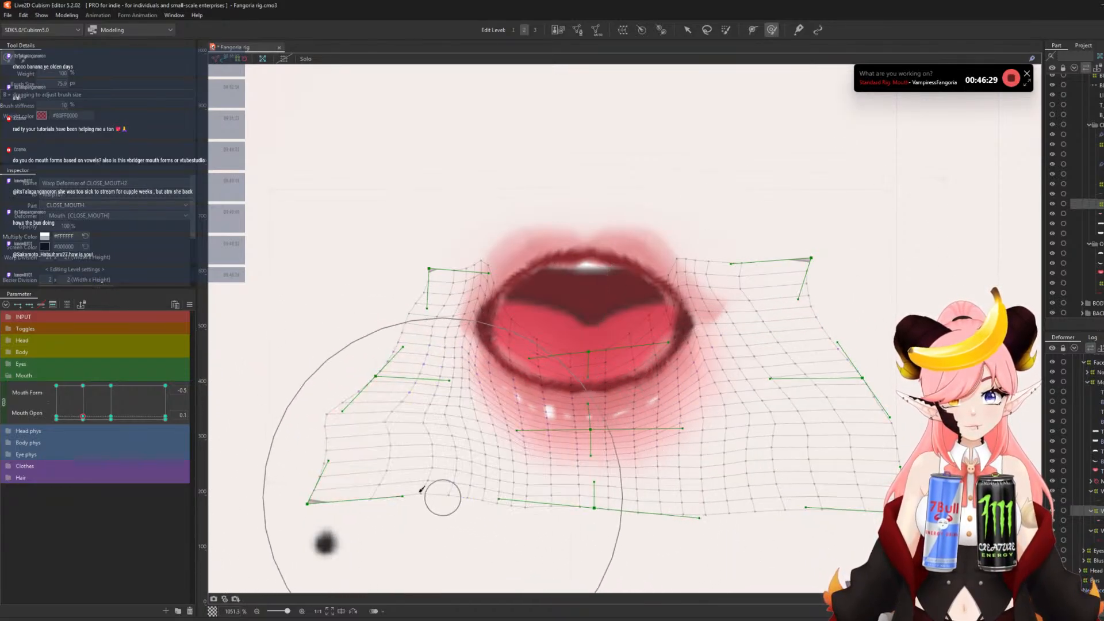
drag(297, 475, 316, 476)
drag(727, 535, 718, 525)
key(b)
mouse_move(678, 311)
mouse_down()
mouse_move(485, 318)
mouse_move(524, 349)
mouse_up()
drag(644, 331, 648, 340)
drag(637, 345, 639, 349)
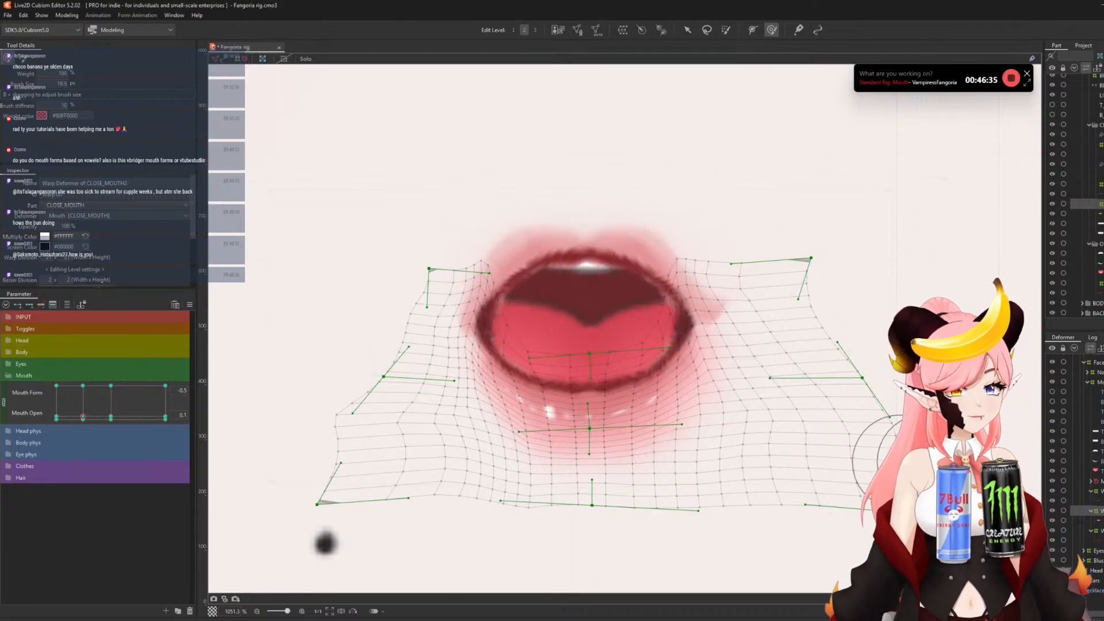
- Reselect the upper lip's warp deformer and pull its lower corners further inward beside the mouth corners
click(1096, 491)
mouse_move(432, 348)
mouse_down()
mouse_move(455, 339)
mouse_move(392, 331)
mouse_move(468, 353)
mouse_up()
drag(364, 352, 401, 359)
drag(281, 261, 322, 273)
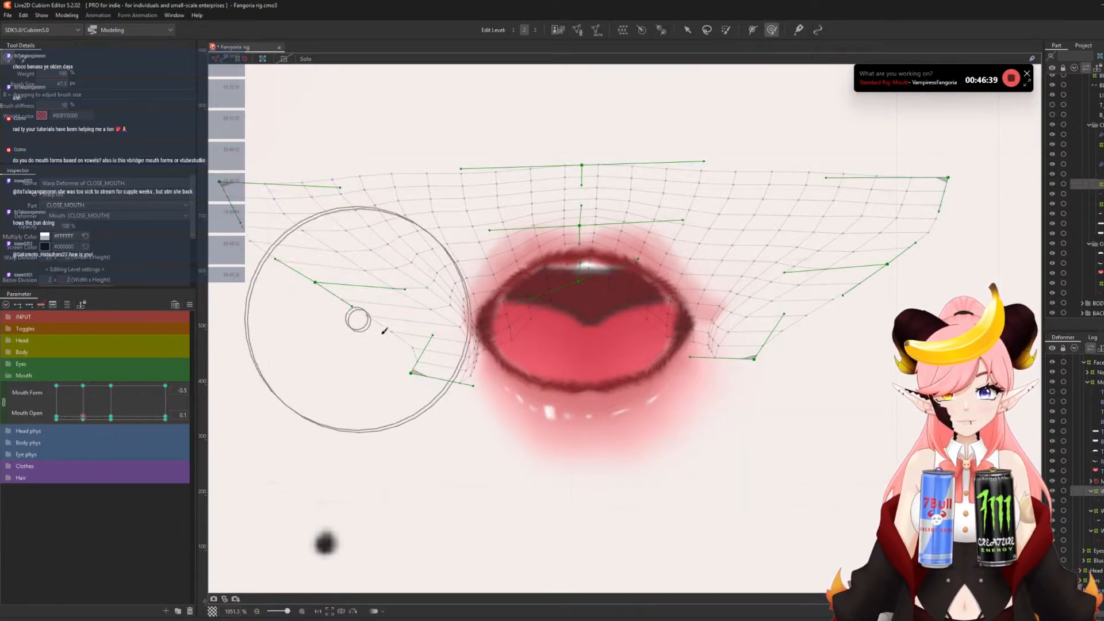
drag(405, 331, 419, 327)
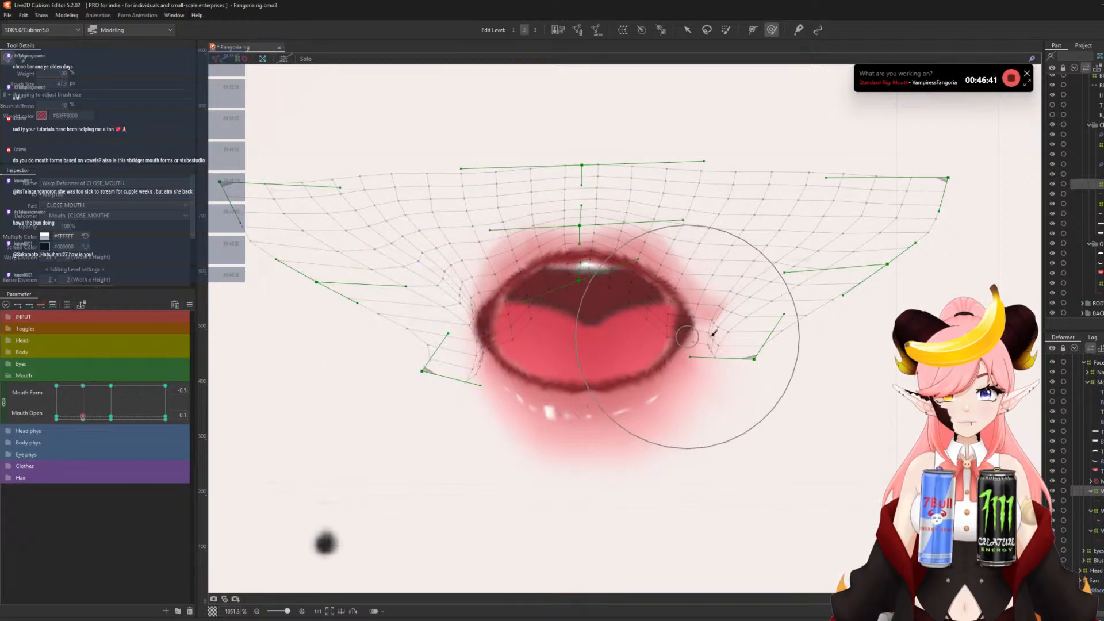
mouse_move(739, 311)
mouse_down()
mouse_move(761, 344)
mouse_move(738, 353)
mouse_move(800, 341)
mouse_move(757, 358)
mouse_up()
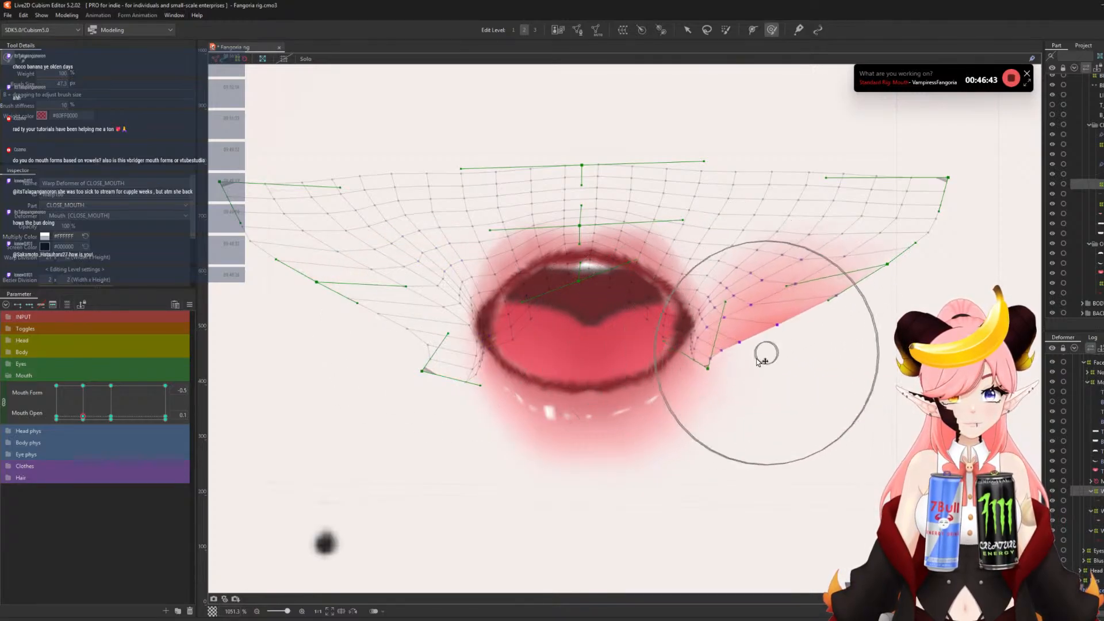
key(ctrl+z)
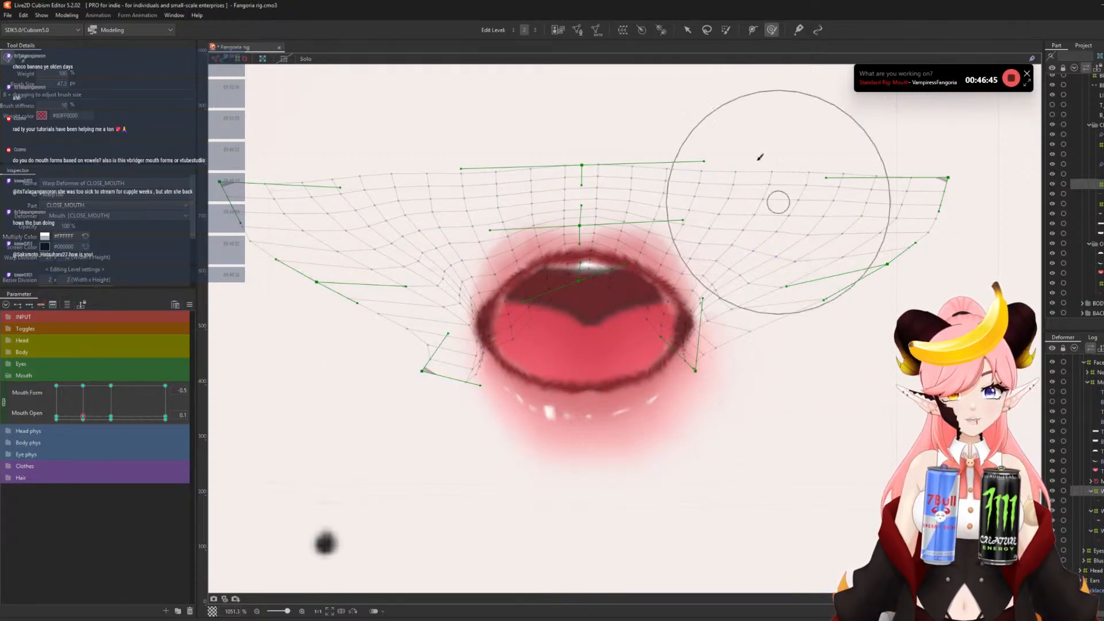
- Lower the upper lip grid's top edge, refine it around the mouth with a smaller deform brush, and check the full face
drag(692, 150, 687, 177)
mouse_move(466, 158)
mouse_down()
mouse_move(473, 179)
mouse_move(442, 211)
mouse_up()
key(b)
mouse_move(670, 307)
mouse_down()
mouse_move(567, 320)
mouse_move(633, 332)
mouse_move(651, 322)
mouse_up()
drag(531, 335, 518, 338)
scroll(549, 280, down, 5)
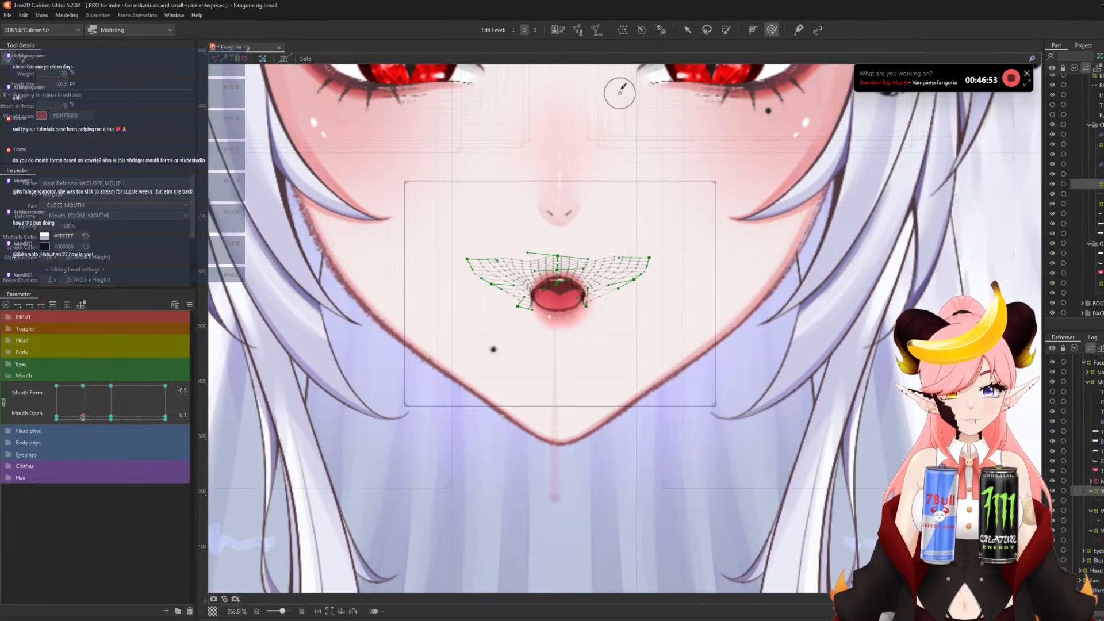
click(688, 31)
scroll(575, 322, down, 4)
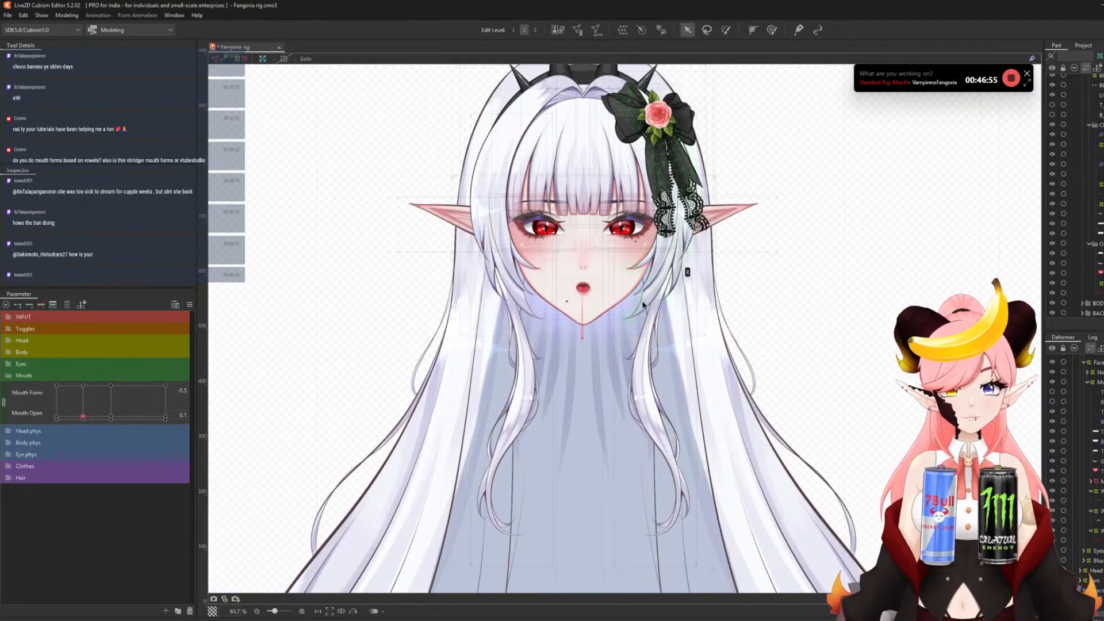
- At Mouth Form -1.0 and Mouth Open 0.1, move T_LINE's inner deform path points toward the centre to even out the upper lip line
scroll(725, 324, up, 3)
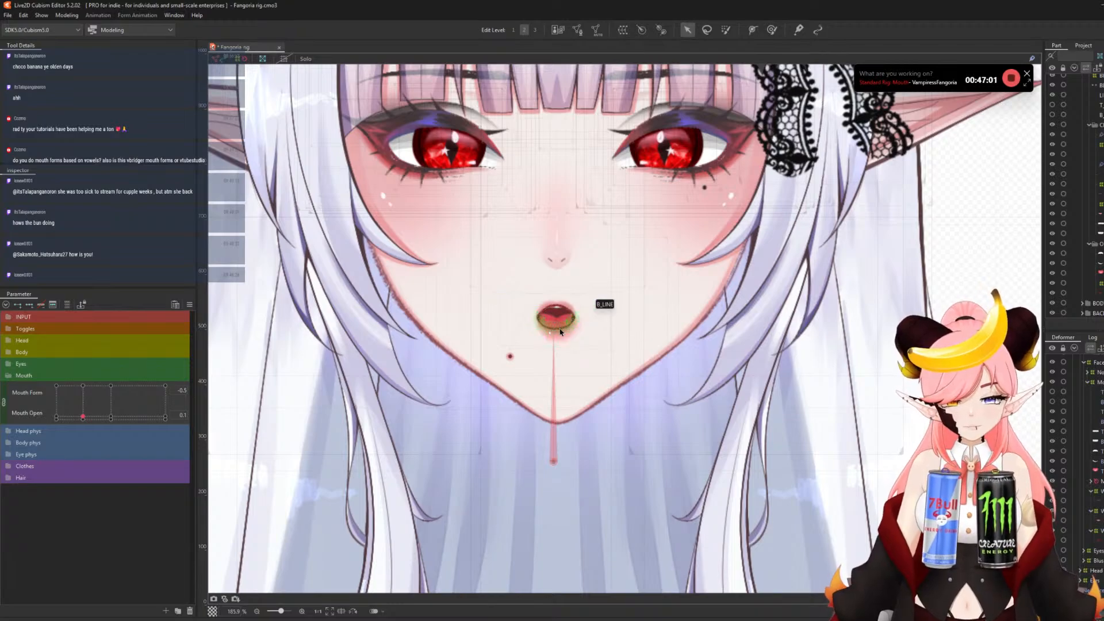
scroll(546, 340, down, 2)
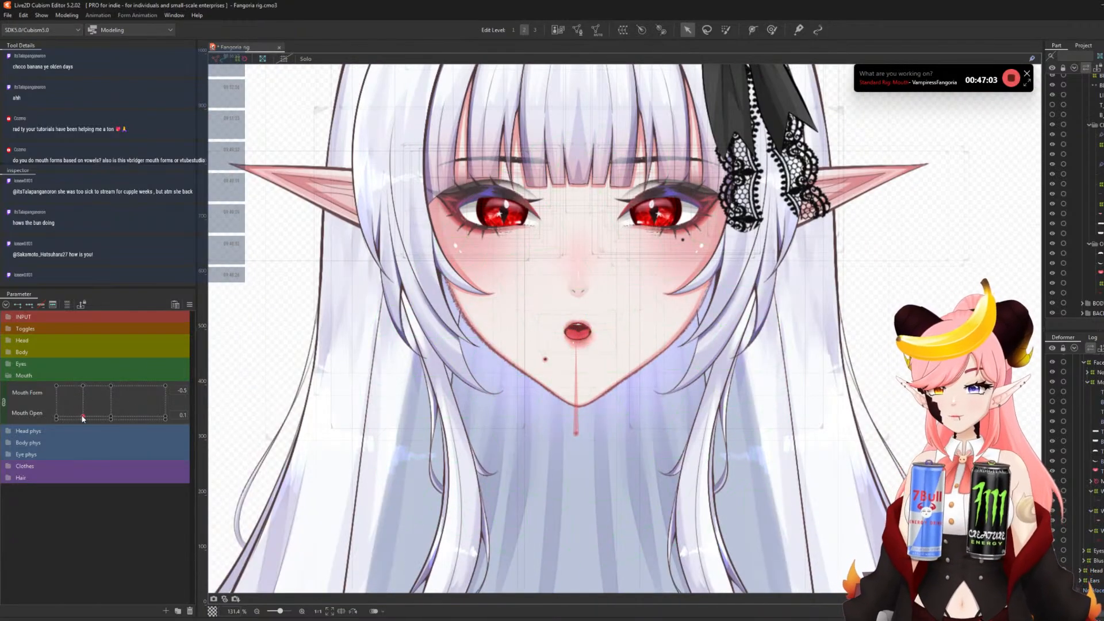
mouse_move(82, 418)
mouse_down()
mouse_move(78, 388)
mouse_move(81, 413)
mouse_move(81, 377)
mouse_move(80, 417)
mouse_move(82, 398)
mouse_move(92, 415)
mouse_move(103, 339)
mouse_move(193, 406)
mouse_move(107, 382)
mouse_move(83, 415)
mouse_move(91, 394)
mouse_move(184, 432)
mouse_move(133, 402)
mouse_move(63, 427)
mouse_up()
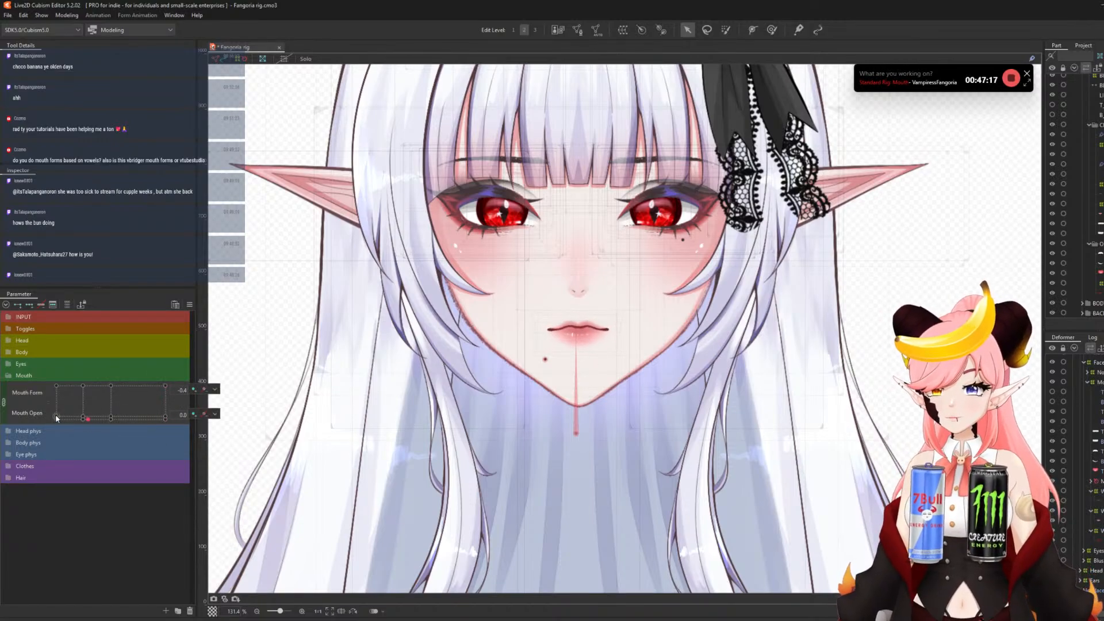
scroll(575, 330, up, 8)
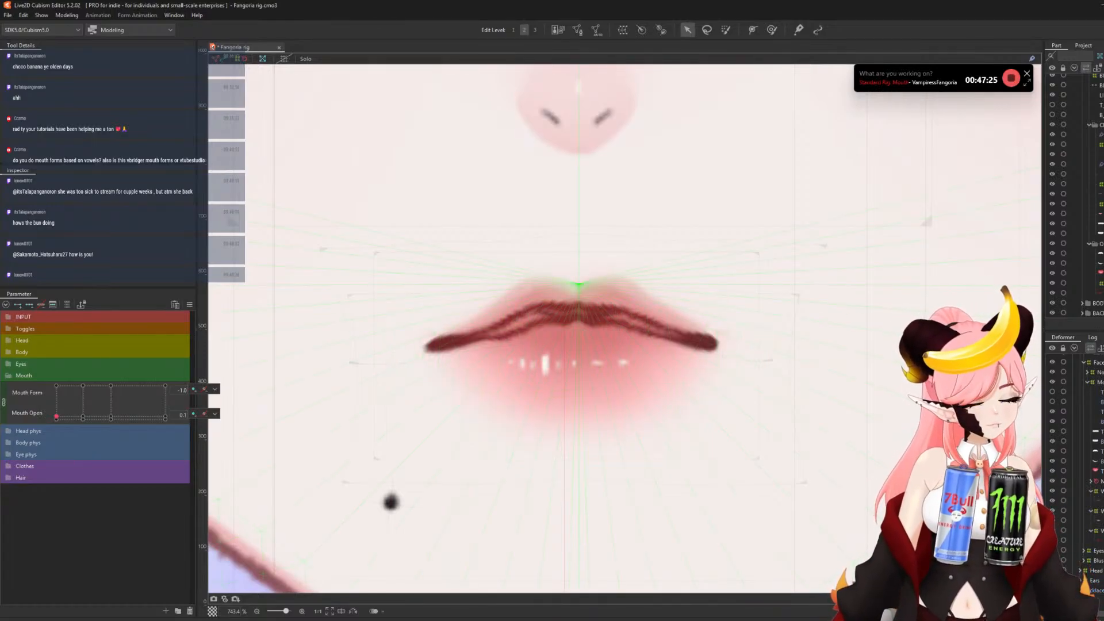
click(499, 328)
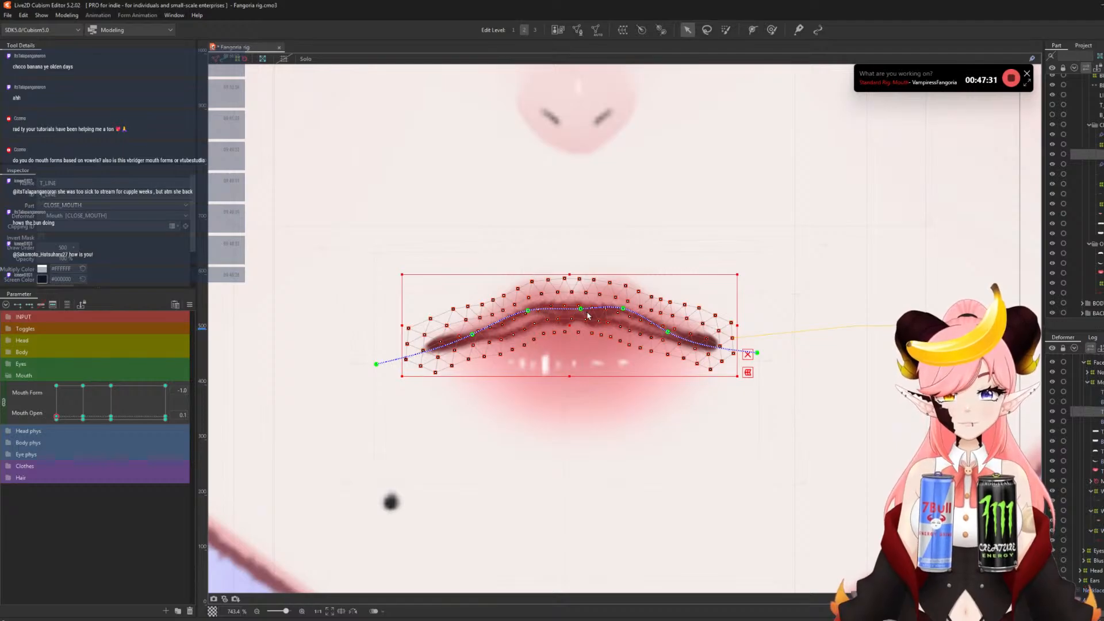
drag(525, 314, 532, 313)
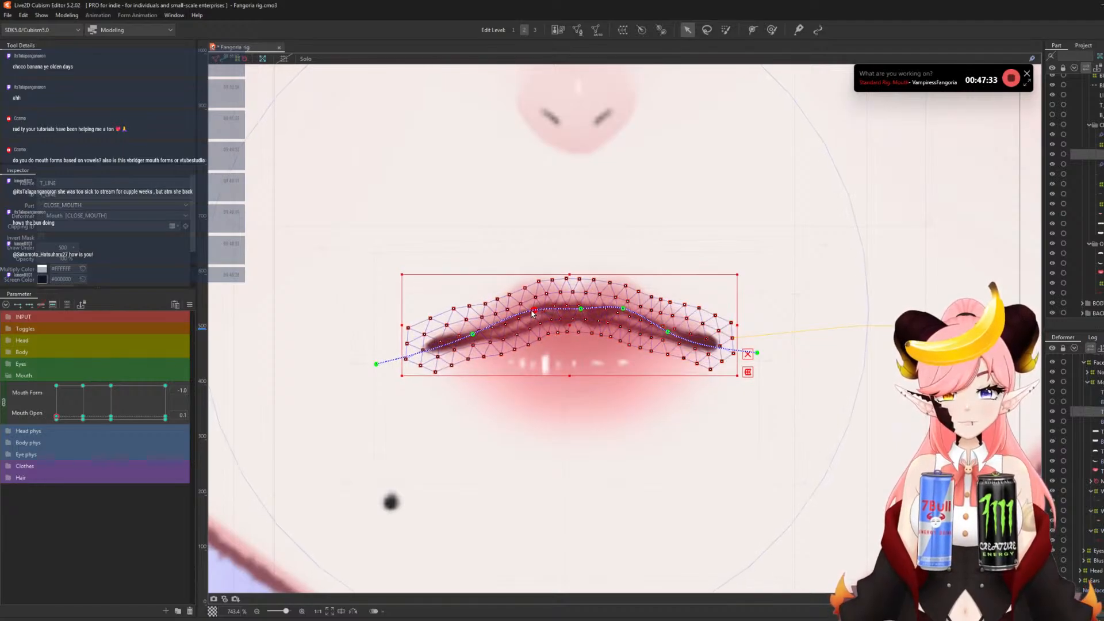
drag(627, 309, 577, 312)
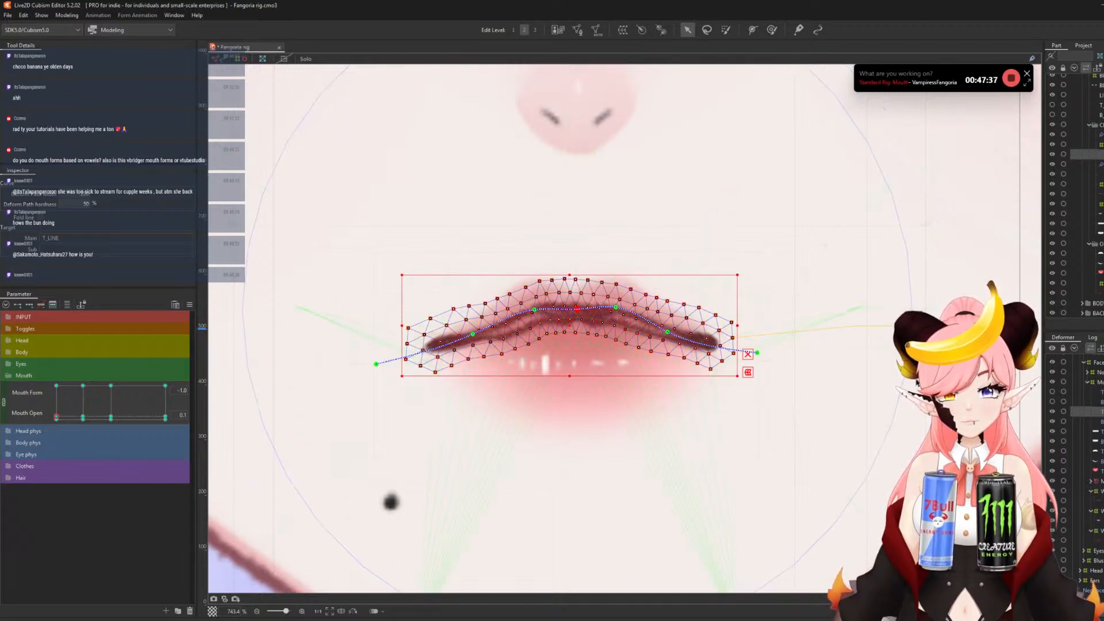
- Copy the shapes of B_LINE and the lower lip's warp deformer from Mouth Form -0.5 to Mouth Form -1.0 at Mouth Open 0.1
click(1097, 422)
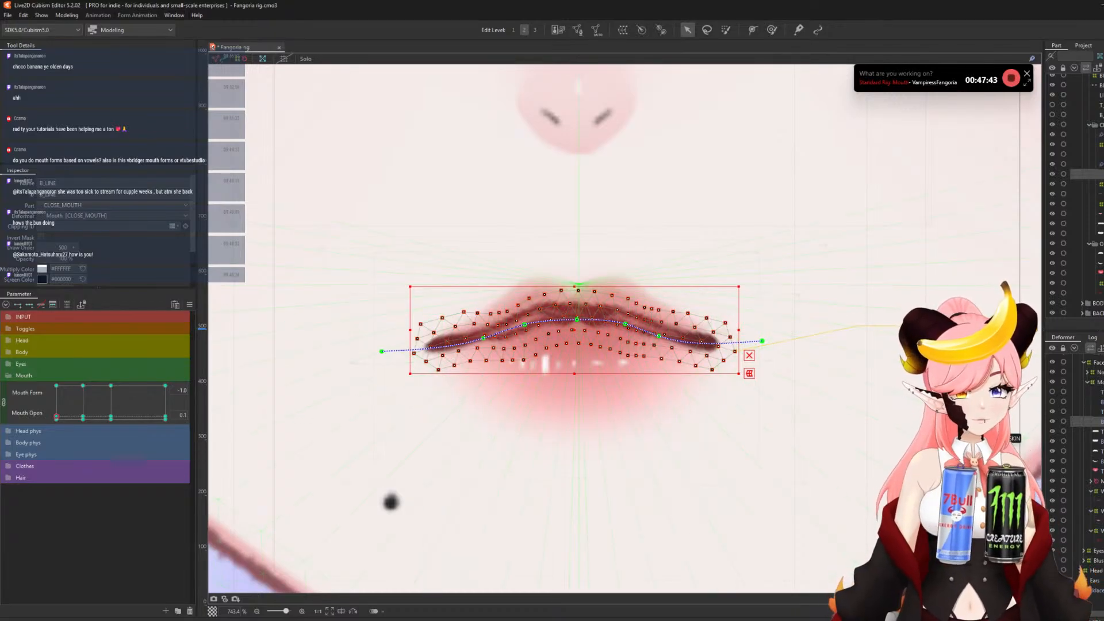
ctrl+click(1097, 510)
click(83, 417)
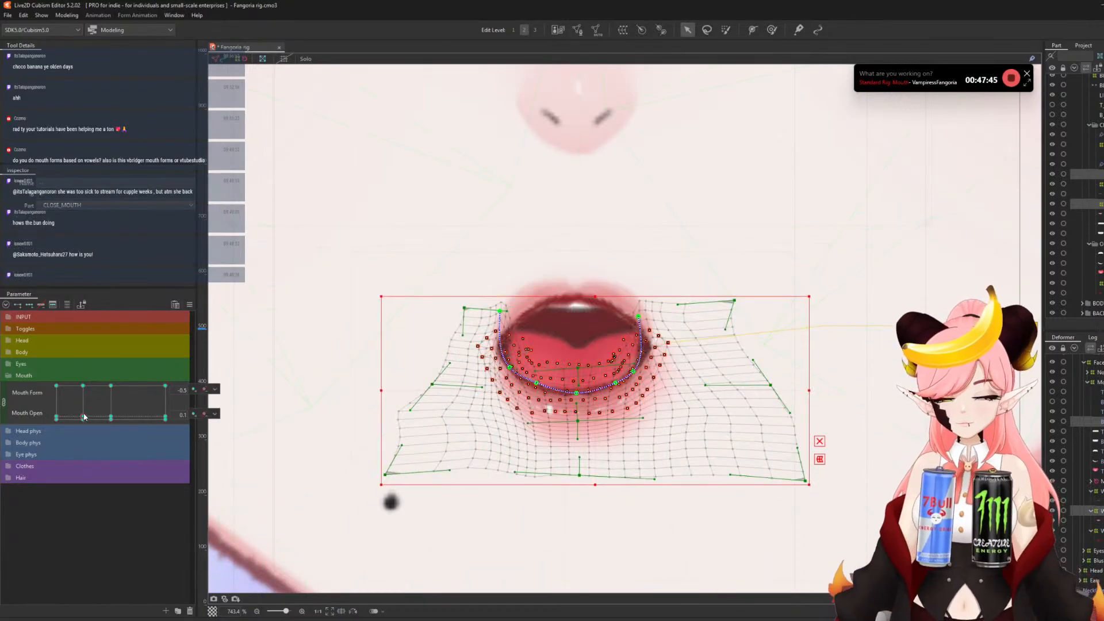
click(58, 417)
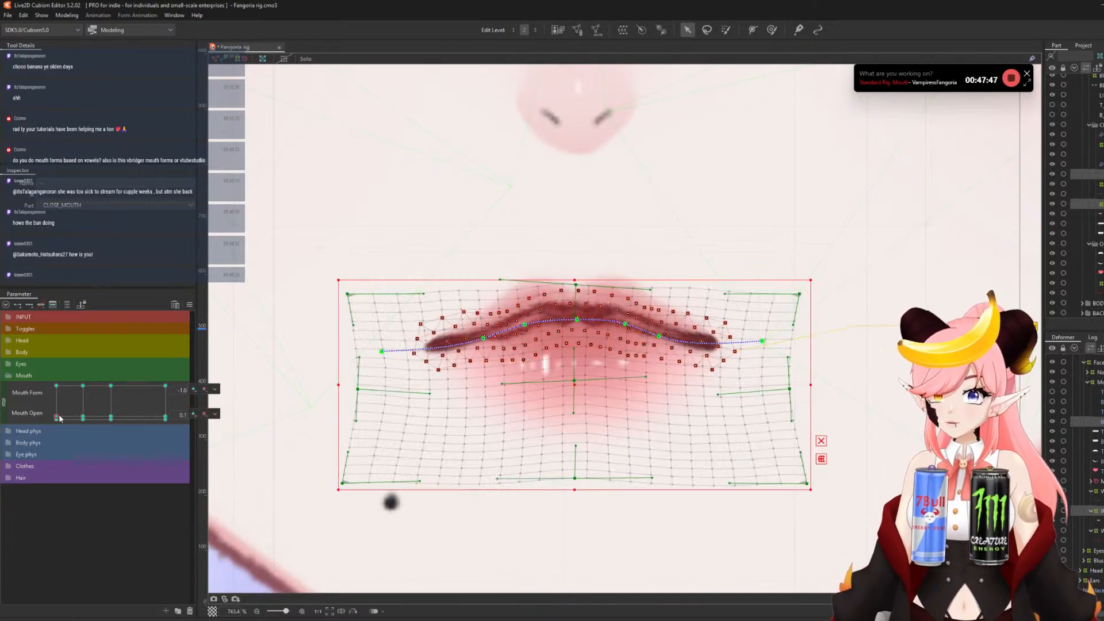
key(ctrl+v)
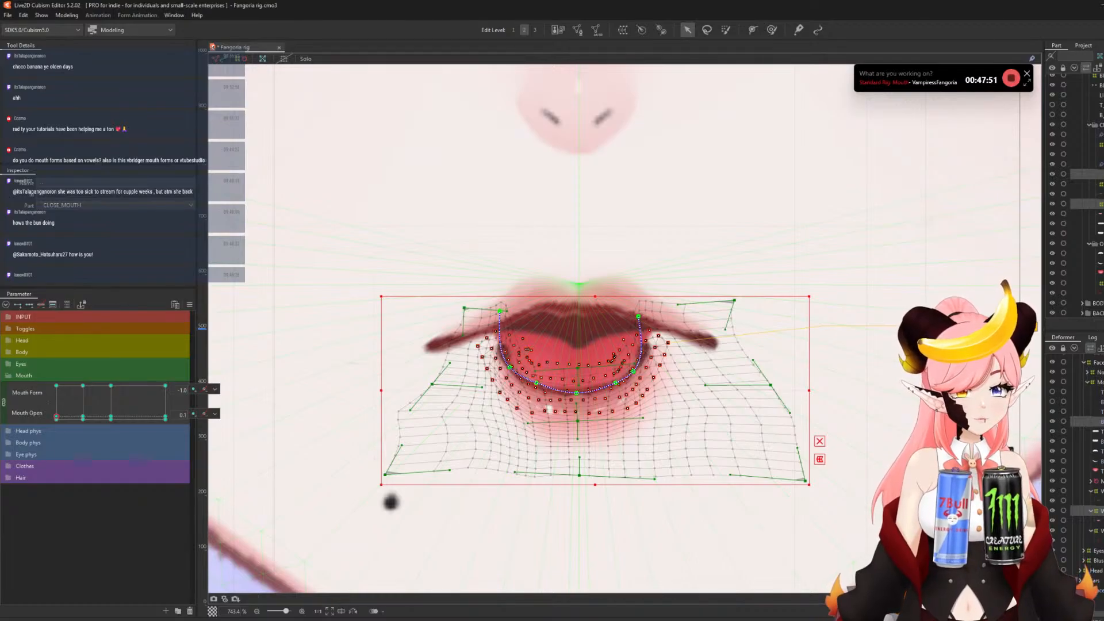
- With only B_LINE selected, pull both ends of its deform path outward to meet the corners of the upper lip line
ctrl+click(1093, 510)
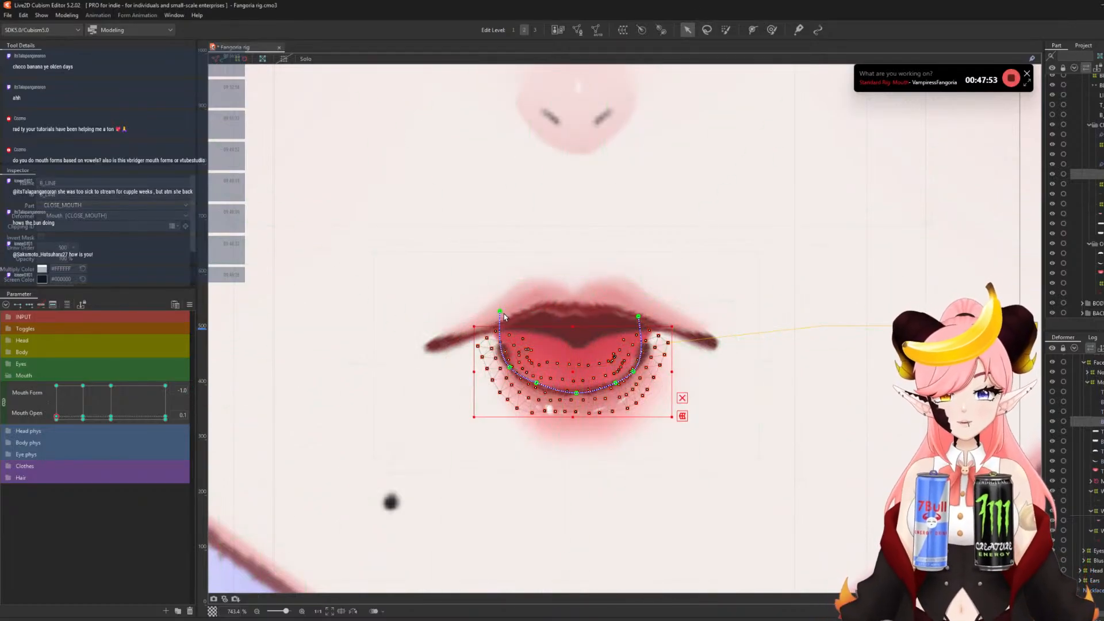
drag(504, 316, 369, 337)
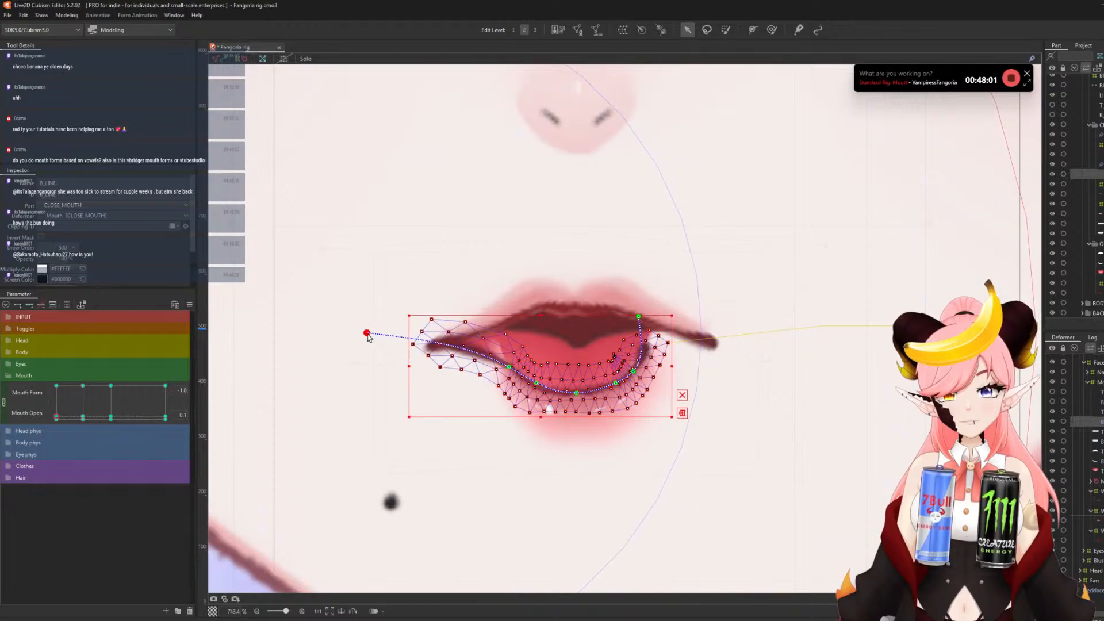
drag(640, 316, 764, 318)
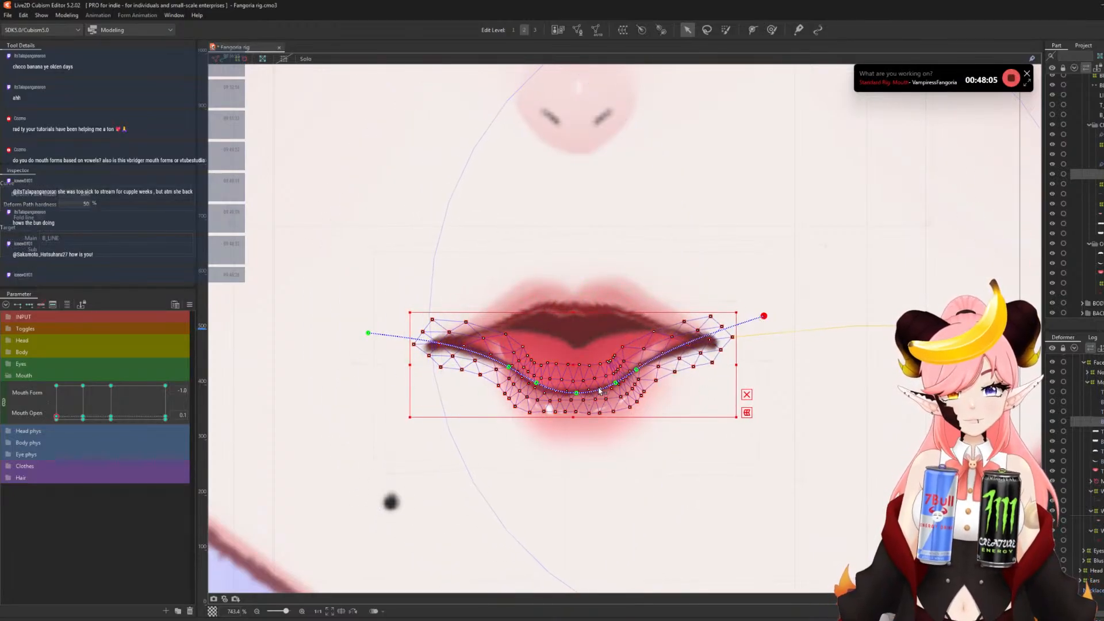
- Select the lower lip's warp deformer and brush its upper corners outward so the lip grid follows the widened mouth
click(558, 316)
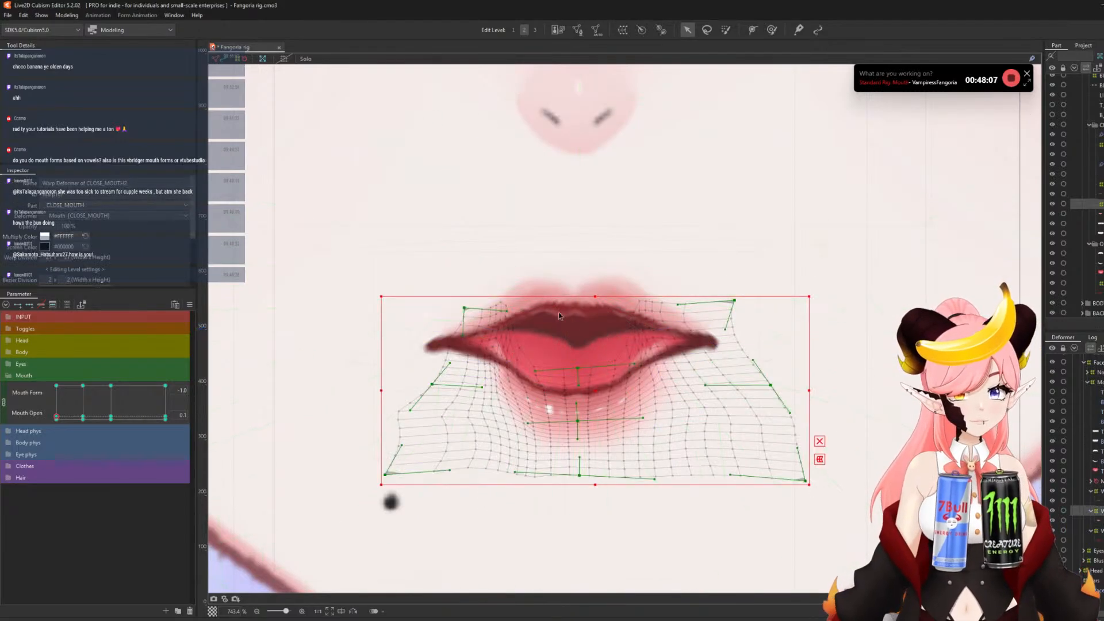
click(773, 31)
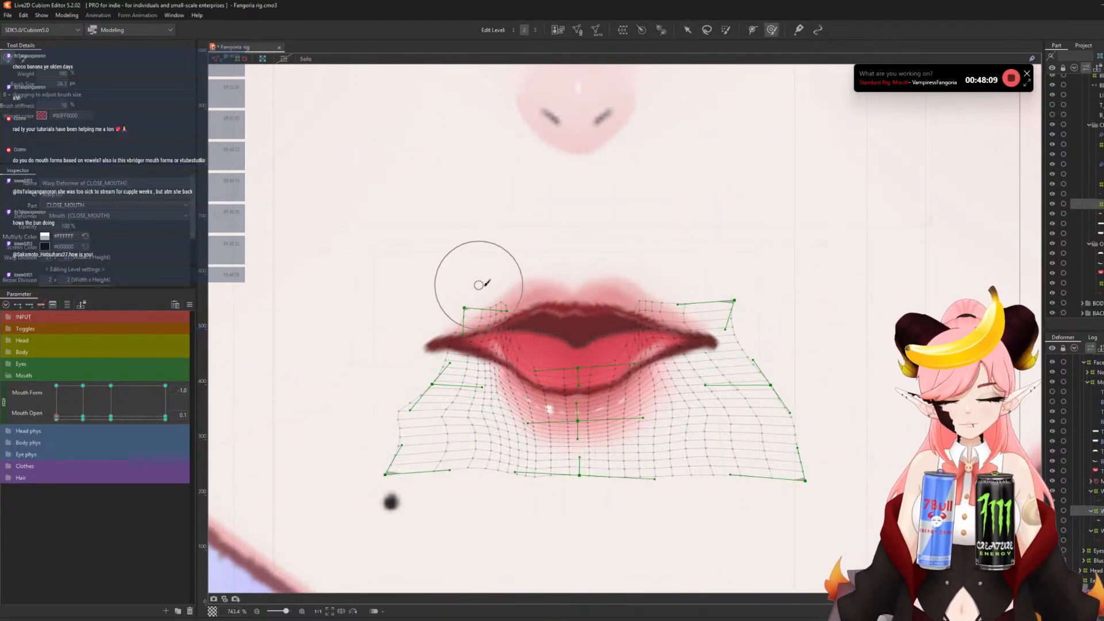
key(b)
mouse_move(488, 314)
mouse_down()
mouse_move(510, 317)
mouse_move(470, 297)
mouse_up()
mouse_move(488, 358)
mouse_down()
mouse_move(478, 360)
mouse_move(485, 370)
mouse_up()
drag(468, 306, 452, 320)
drag(507, 344, 505, 339)
drag(645, 305, 656, 312)
drag(644, 323, 700, 319)
scroll(495, 292, down, 10)
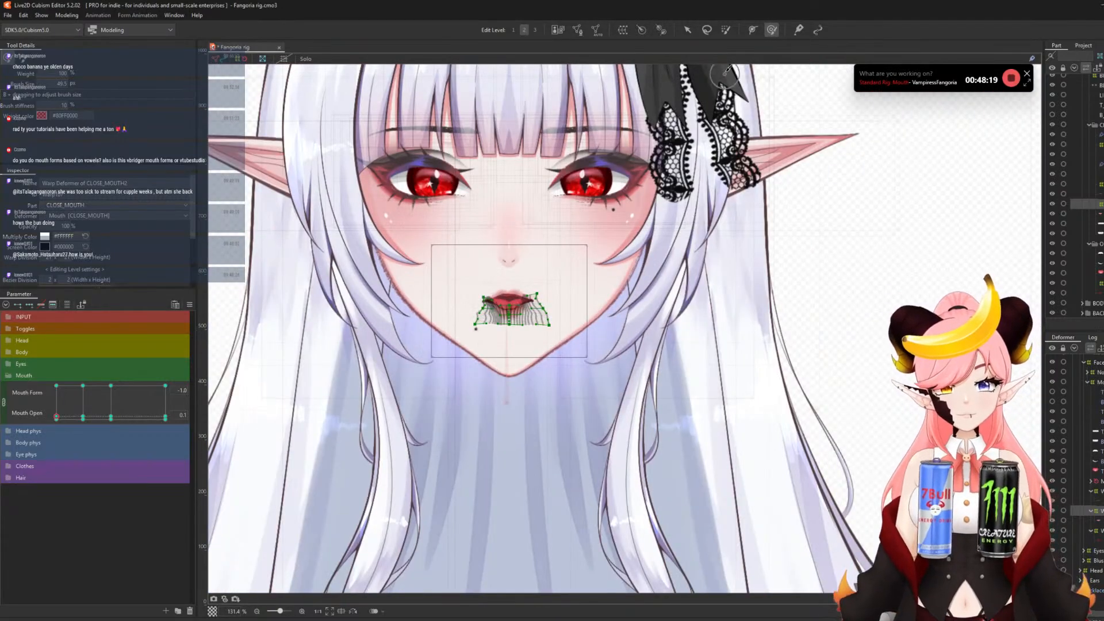
click(687, 30)
- At Mouth Form -1.0 and Mouth Open 1.0, brush the centre of the lower lip's warp deformer slightly downward
scroll(625, 228, down, 5)
scroll(625, 228, up, 2)
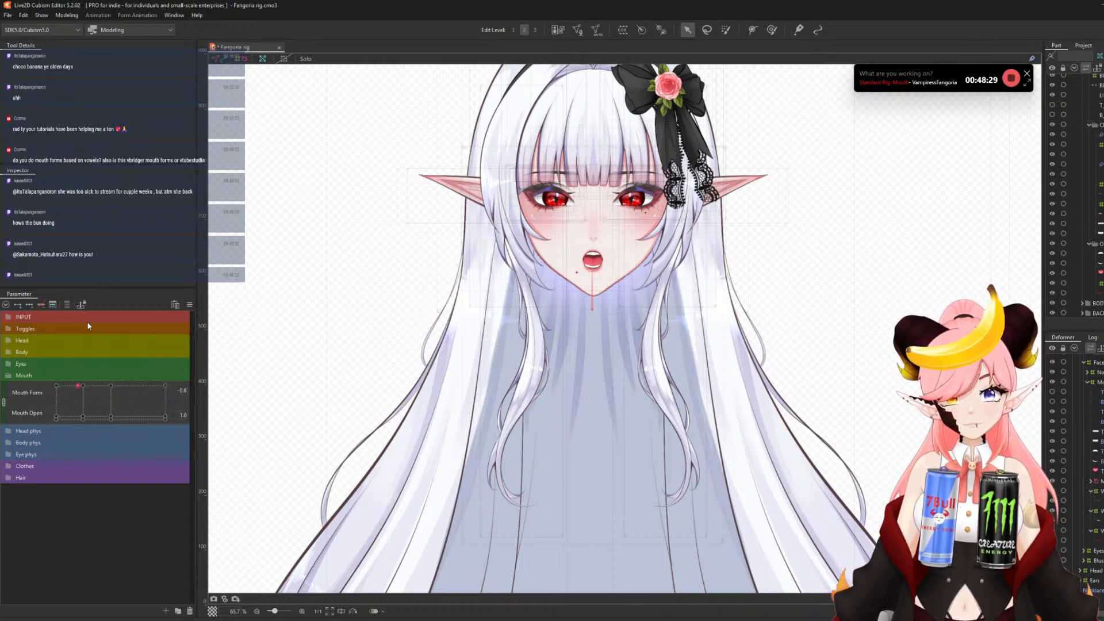
scroll(593, 260, up, 7)
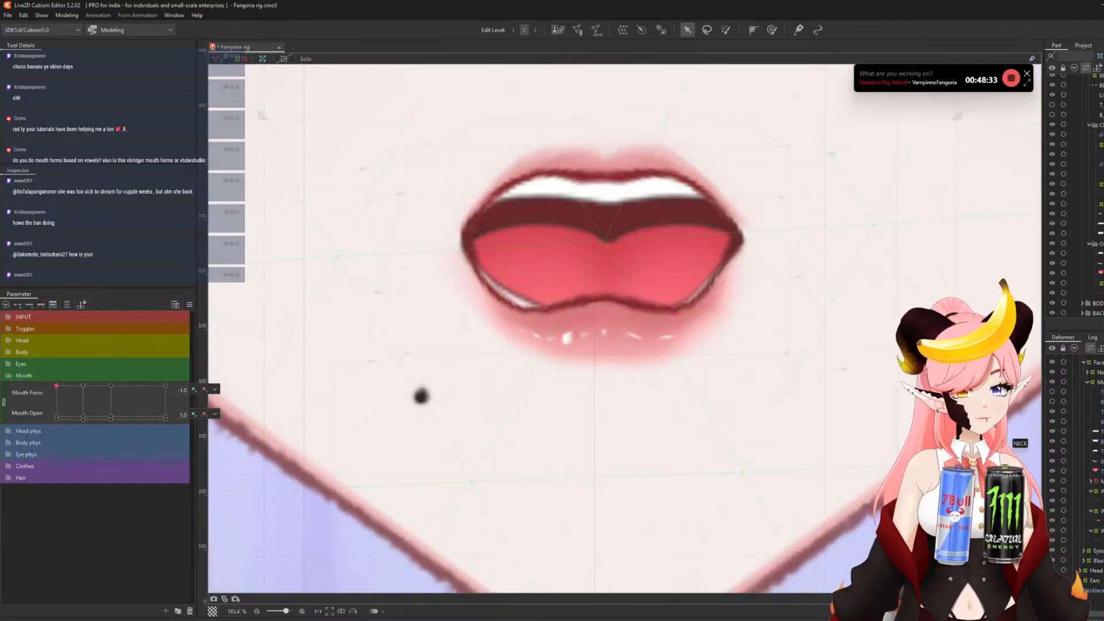
click(836, 336)
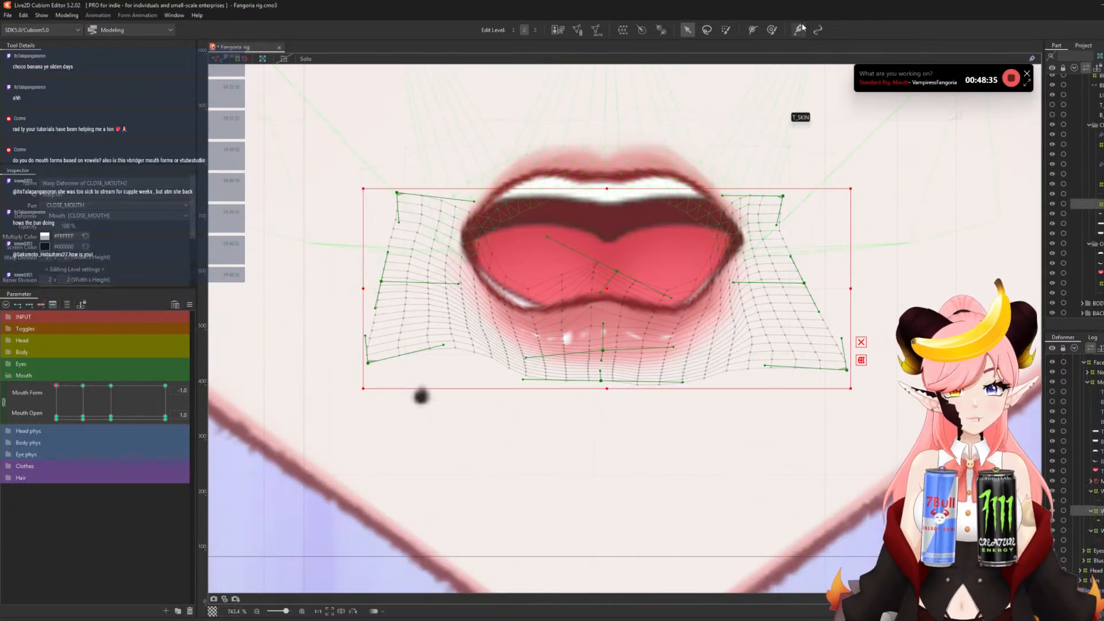
click(772, 30)
drag(444, 409, 448, 406)
drag(480, 370, 477, 381)
drag(603, 267, 604, 276)
mouse_move(684, 308)
mouse_down()
mouse_move(634, 311)
mouse_move(599, 335)
mouse_move(639, 307)
mouse_up()
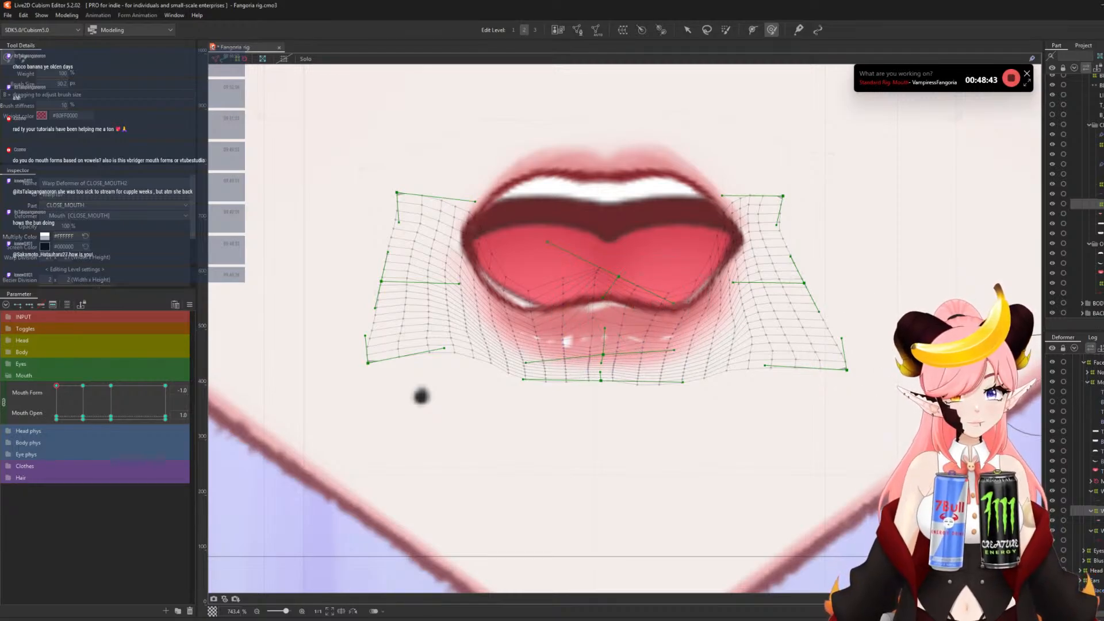
- Lower B_LINE's centre point to flatten the bump, and adjust the path points on its right side to round the curve
click(1099, 422)
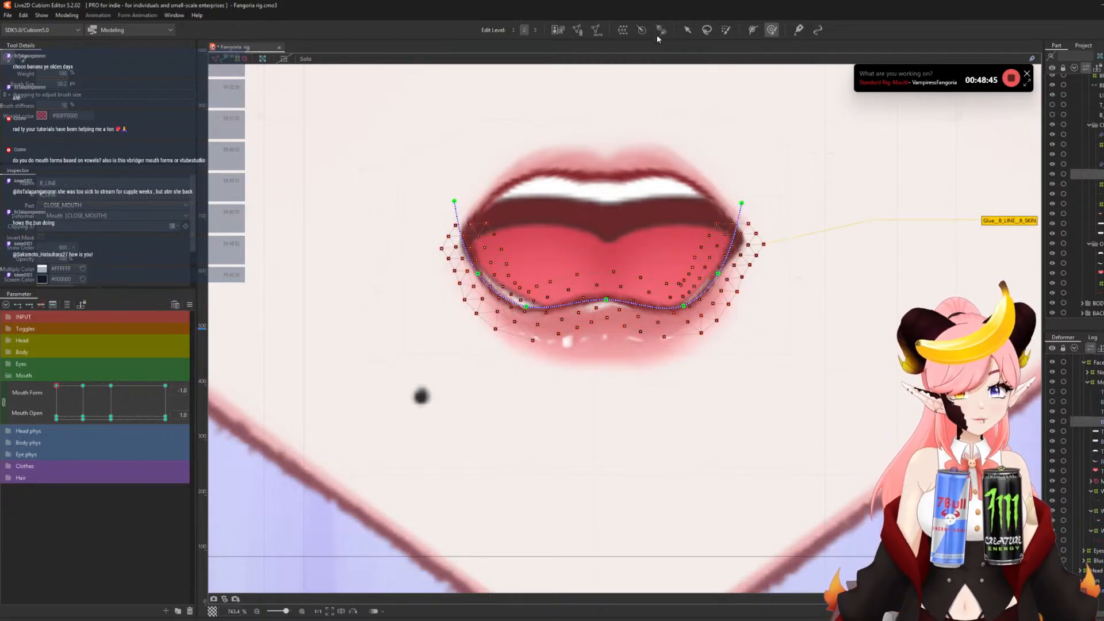
click(688, 30)
drag(607, 300, 608, 311)
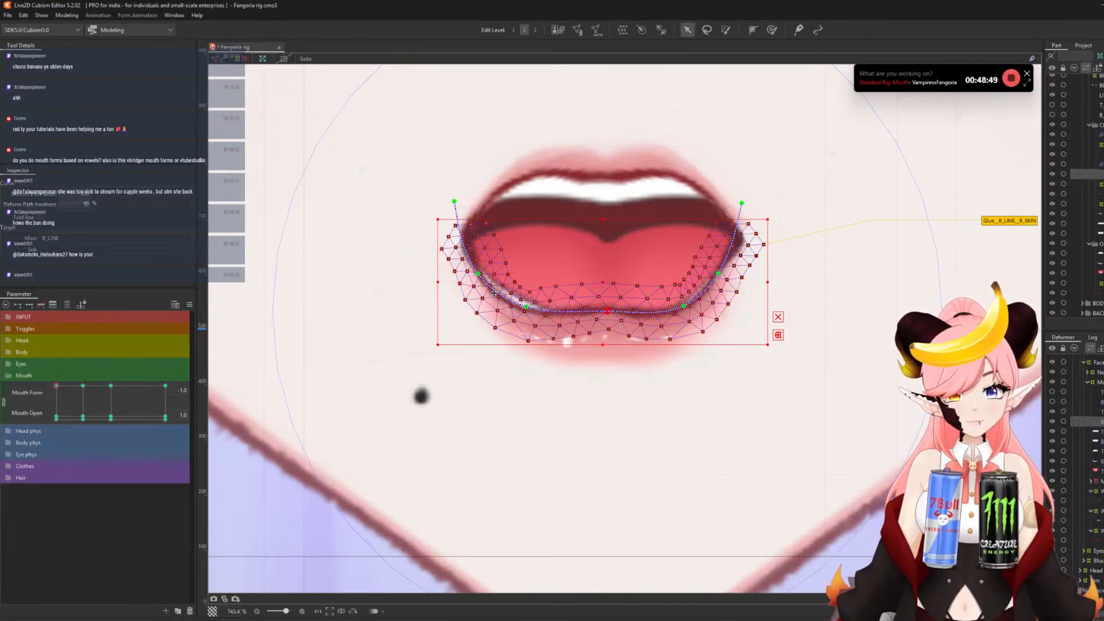
scroll(660, 307, down, 5)
scroll(524, 264, up, 3)
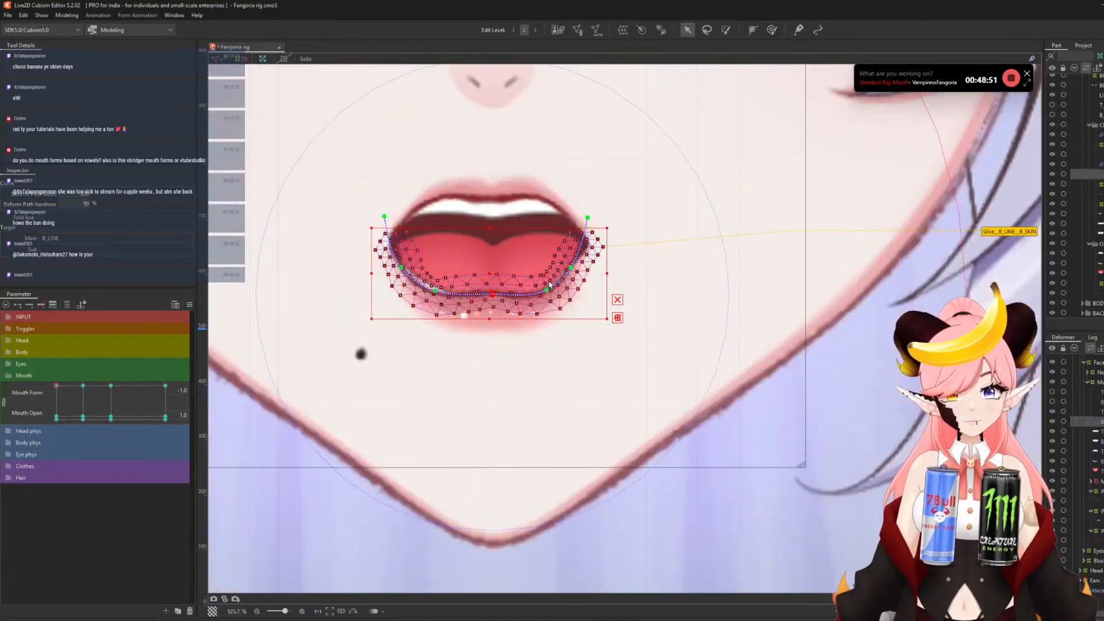
drag(571, 268, 550, 292)
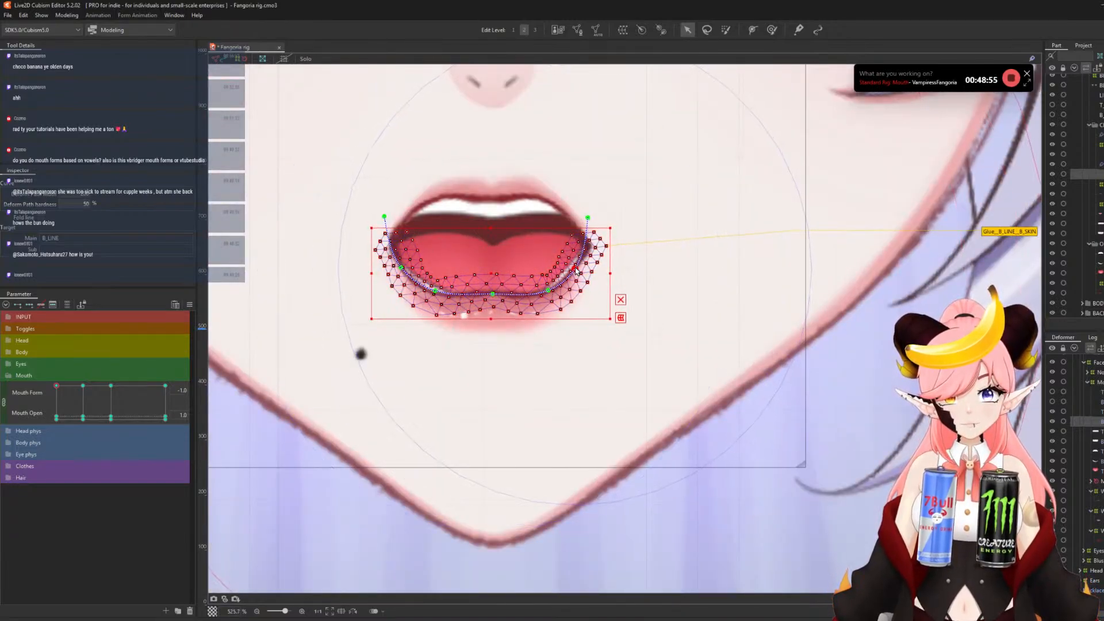
click(586, 218)
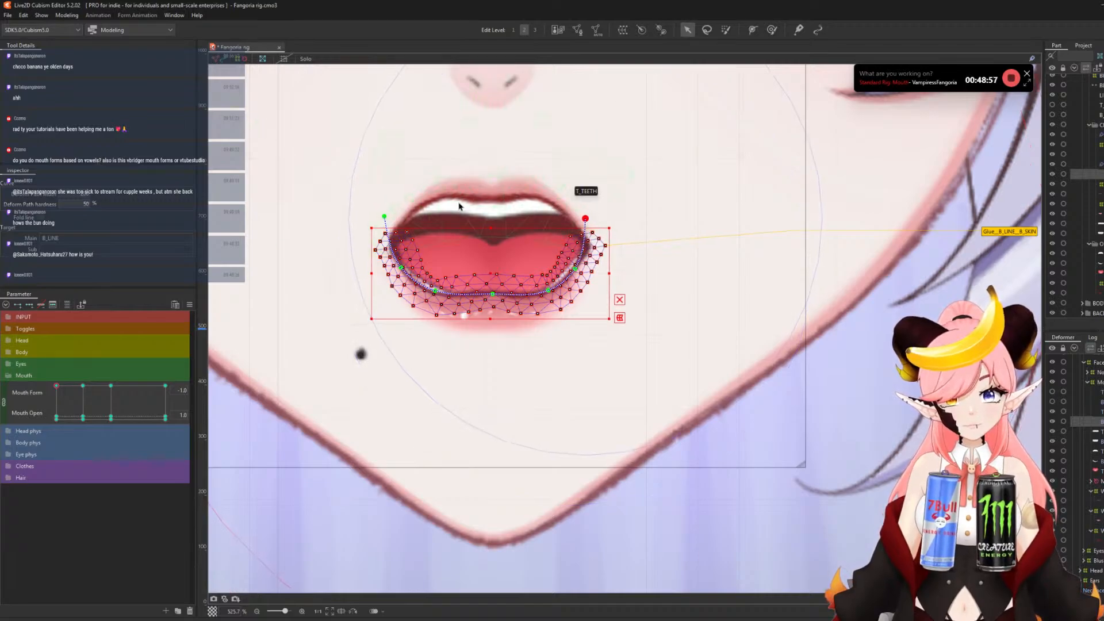
- Check the full face while sweeping Mouth Form and Mouth Open through smiling, neutral and frowning mouth shapes
scroll(587, 221, down, 10)
click(969, 273)
scroll(617, 258, down, 4)
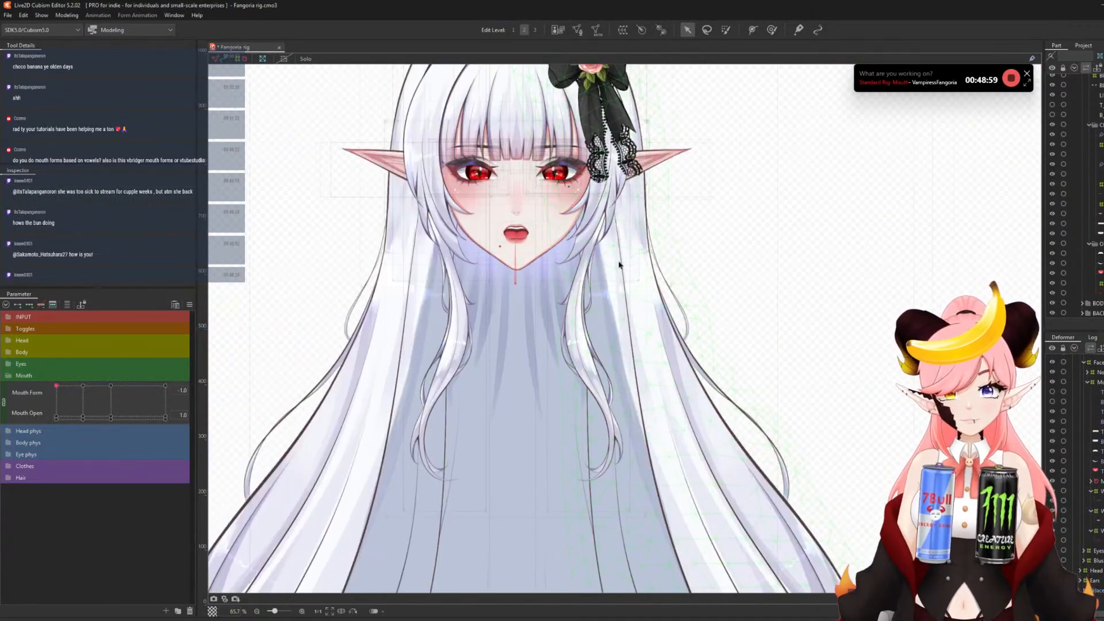
drag(56, 385, 63, 384)
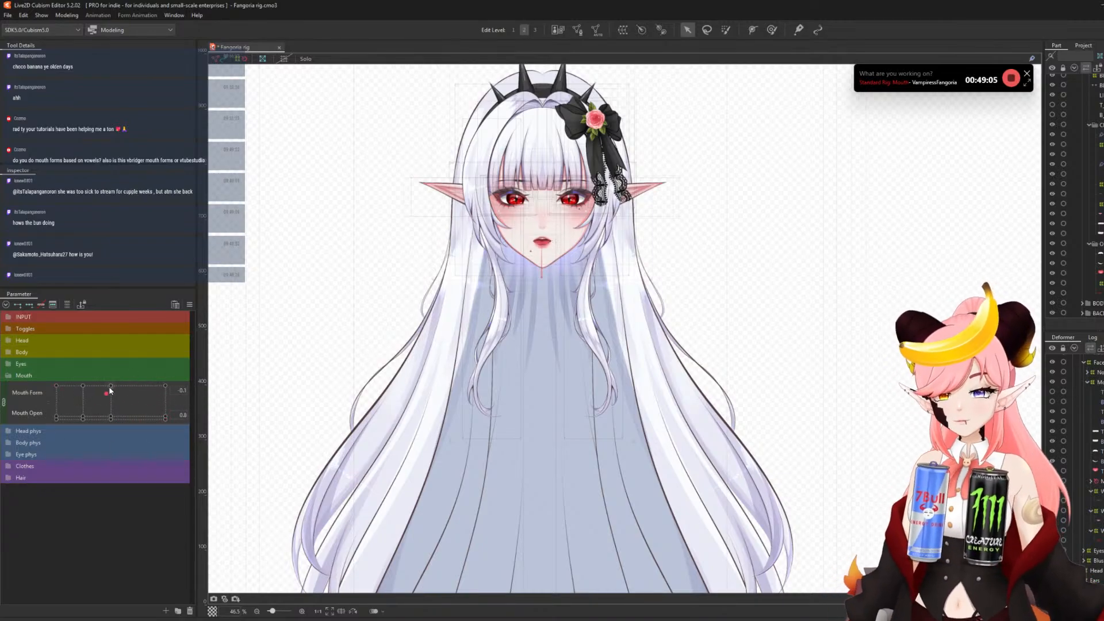
scroll(450, 271, up, 8)
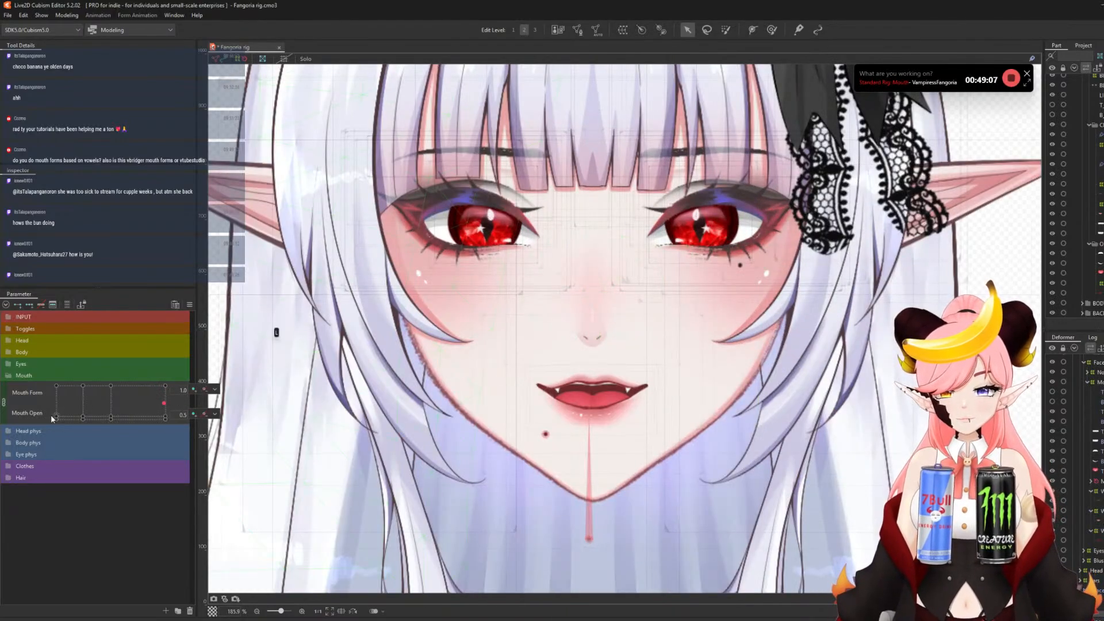
drag(52, 416, 151, 381)
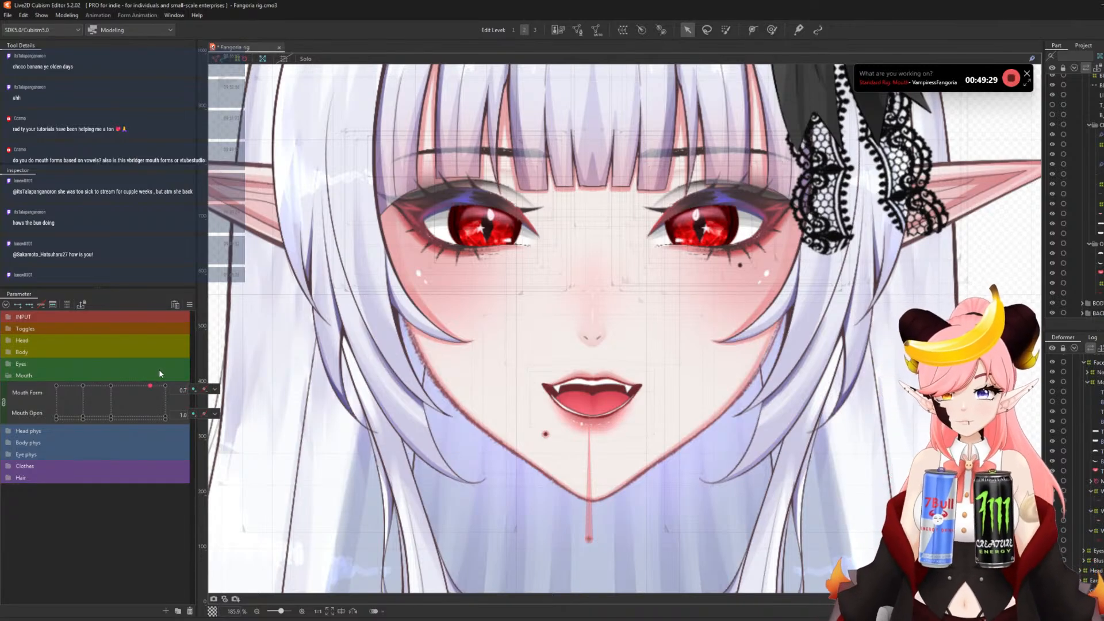
click(57, 408)
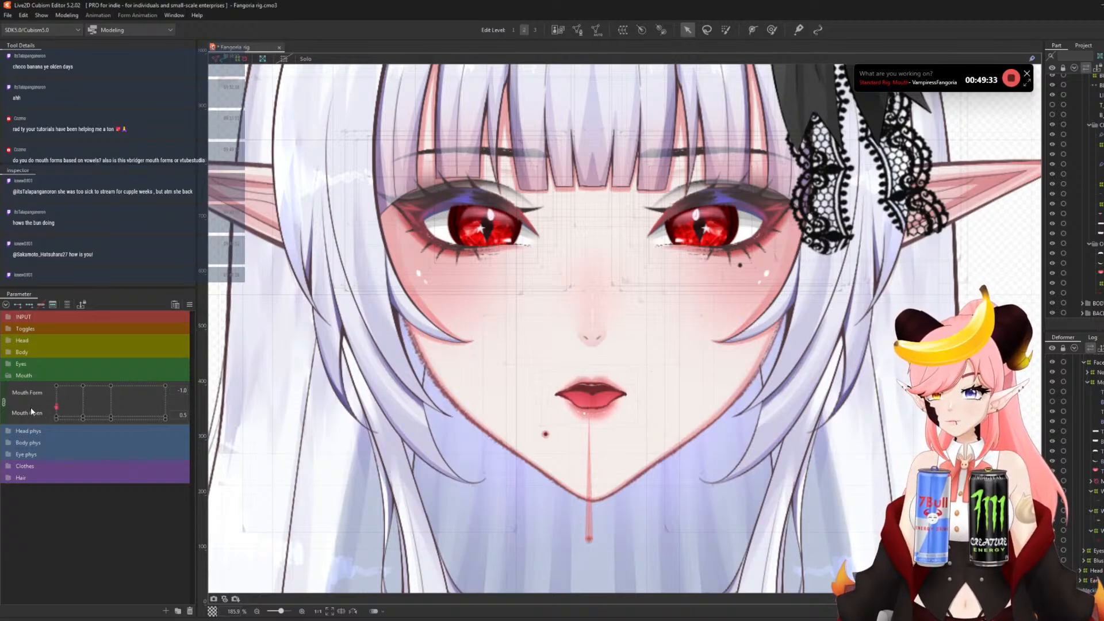
click(61, 387)
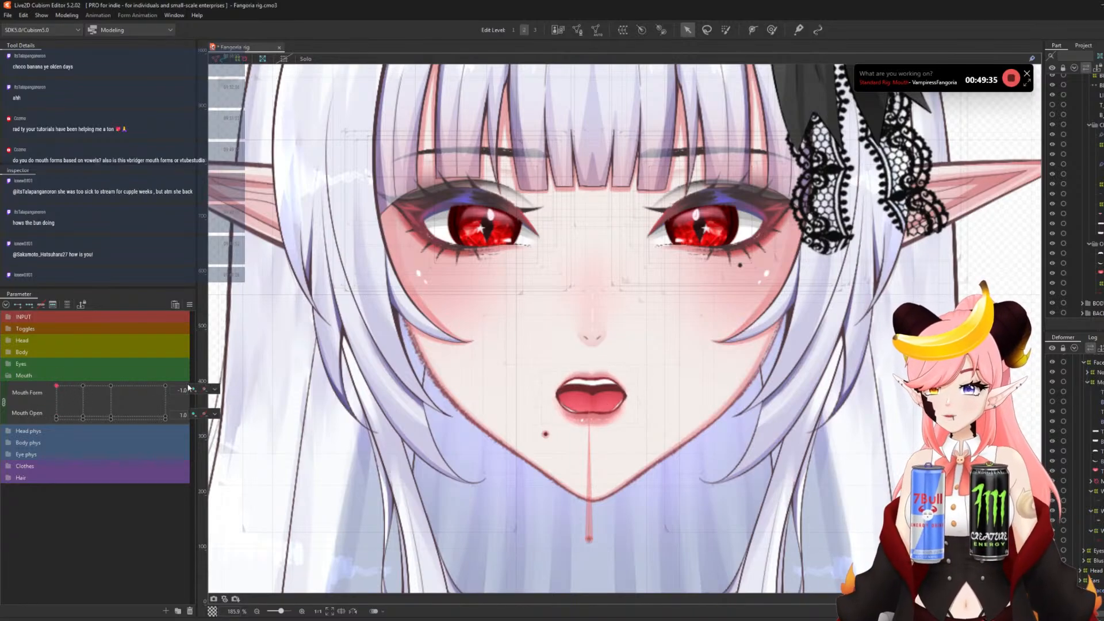
- Select all objects keyed to the mouth parameters and add a Mouth Open key at 0.3 with Mouth Form at -1.0
click(215, 389)
click(226, 391)
drag(61, 404, 45, 409)
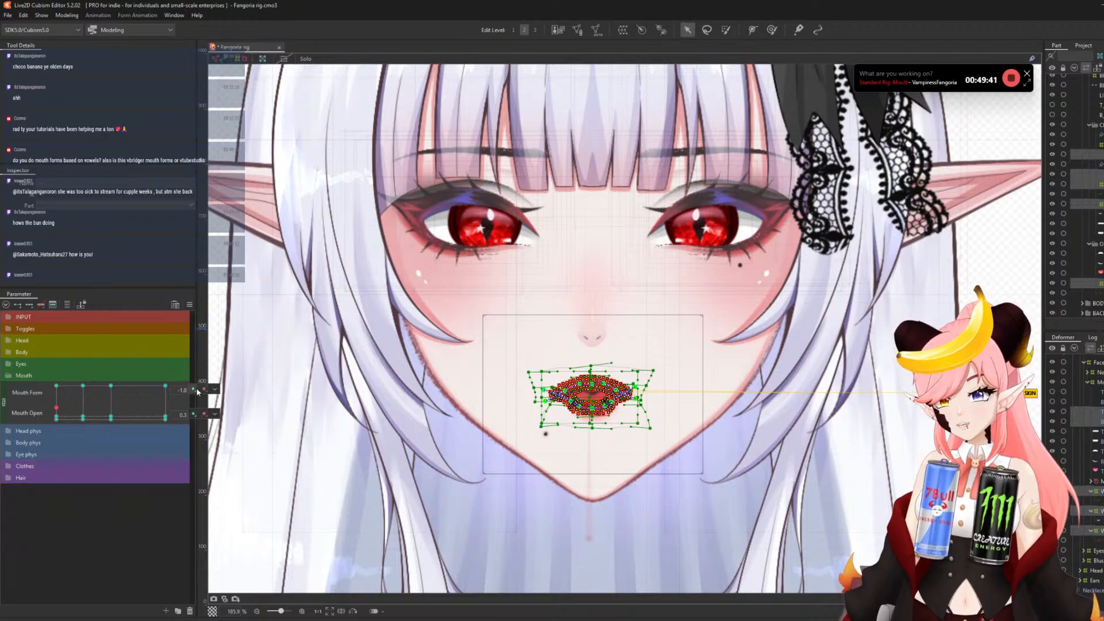
click(196, 414)
click(214, 413)
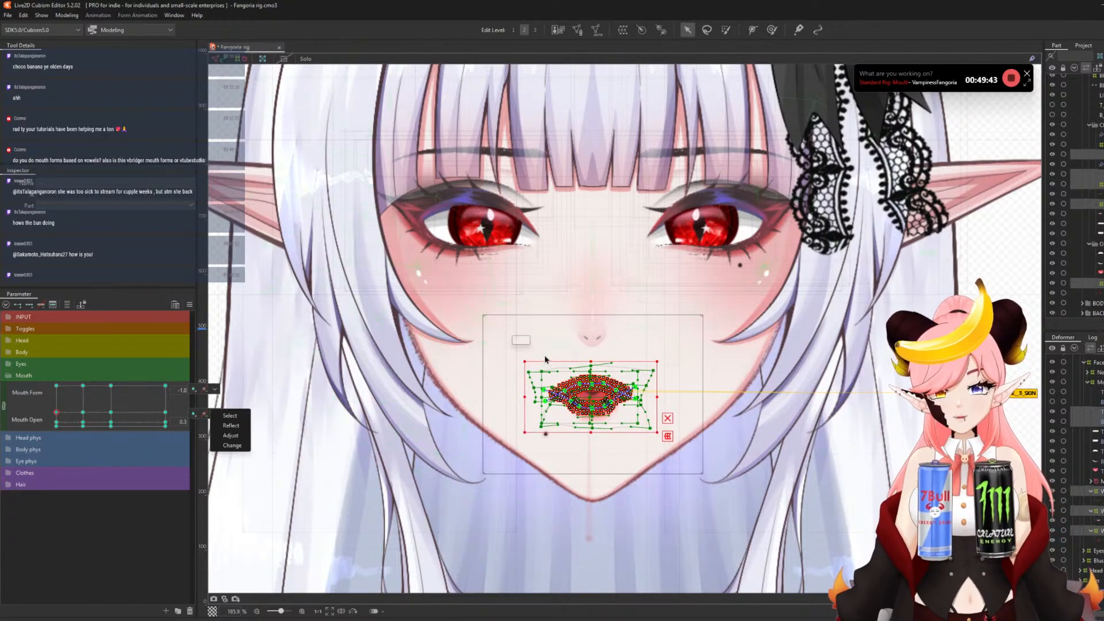
scroll(582, 411, up, 4)
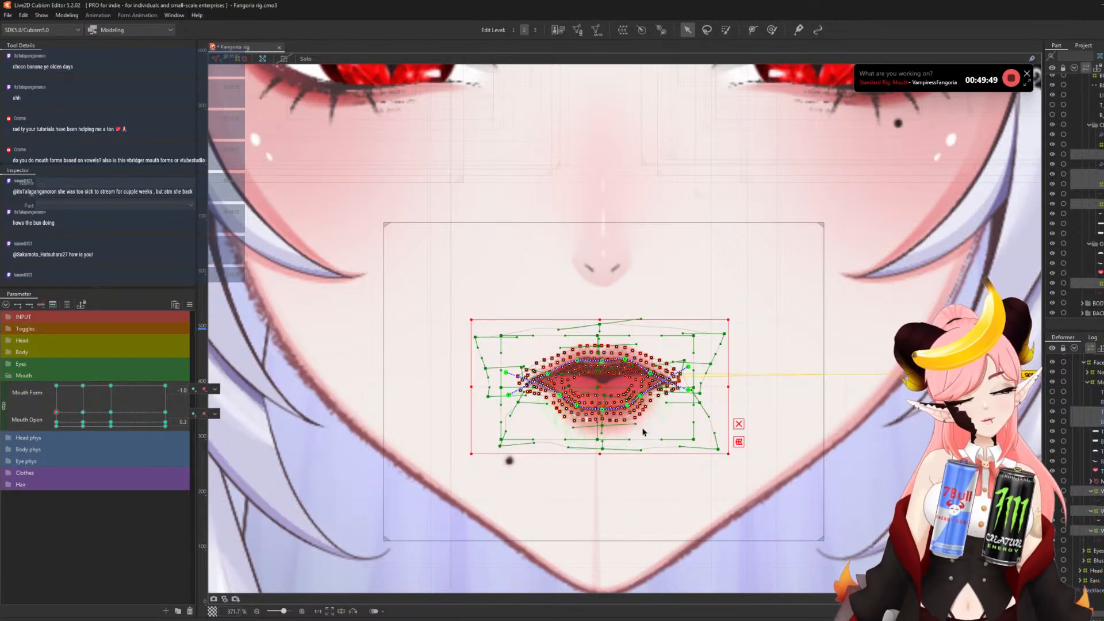
- Copy the mouth form at Mouth Form -1.0 and Mouth Open 1.0 and paste it onto the Mouth Open 0.3 key
scroll(643, 432, up, 3)
scroll(643, 431, down, 1)
scroll(642, 431, up, 2)
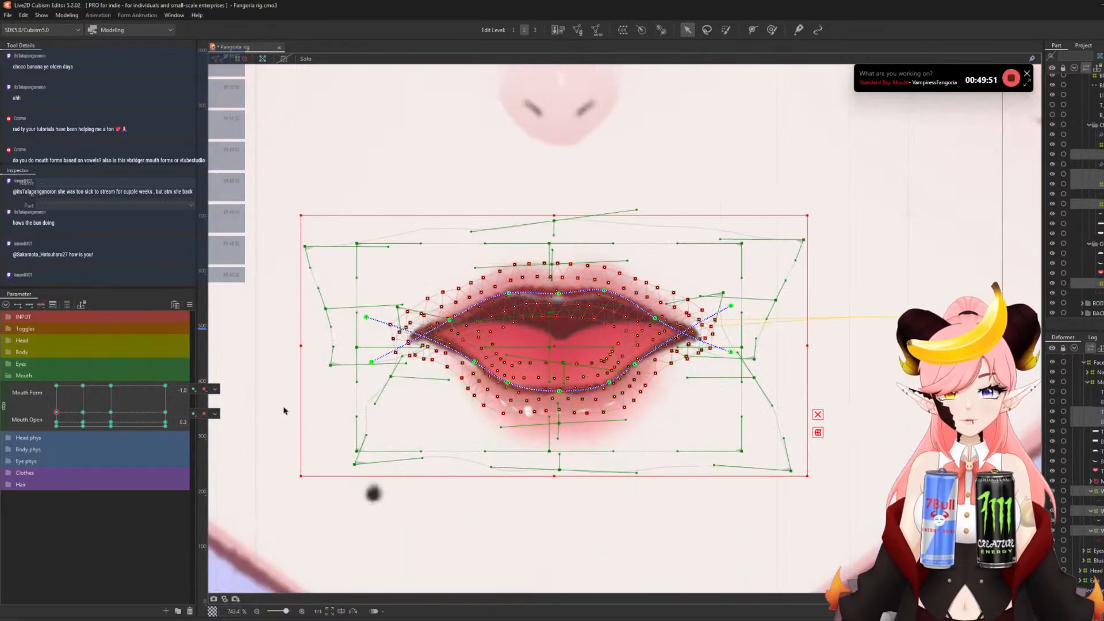
click(56, 386)
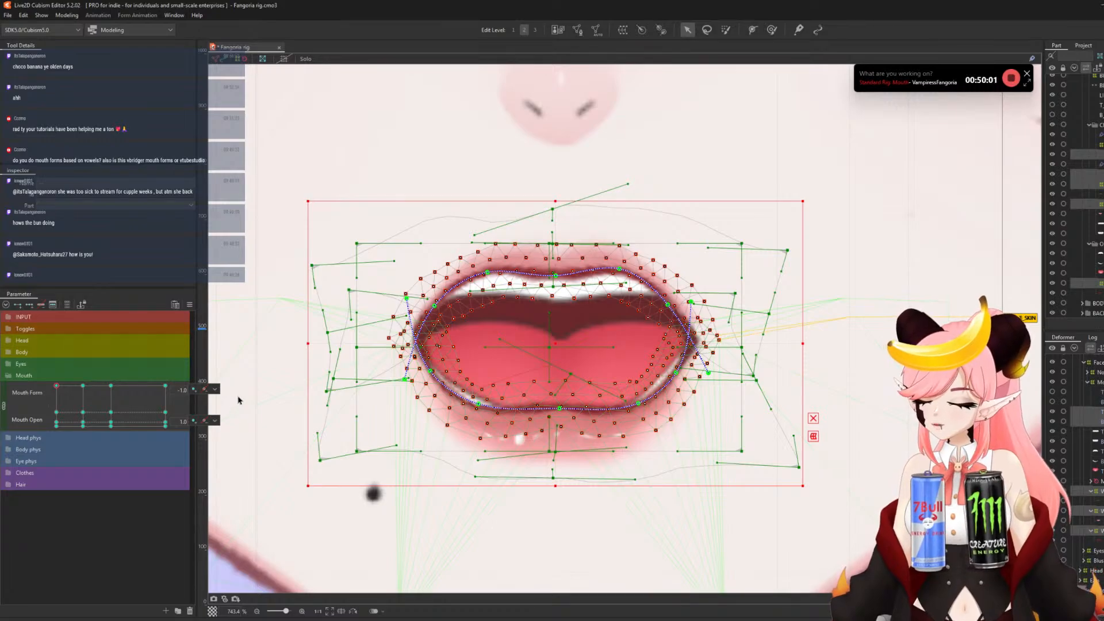
click(57, 412)
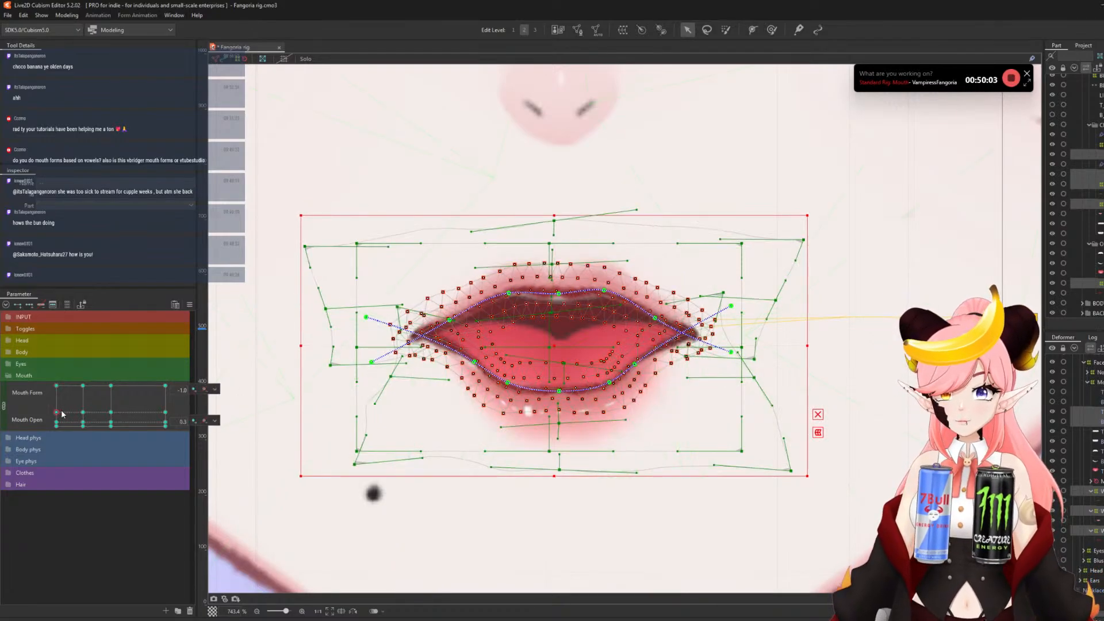
key(ctrl+v)
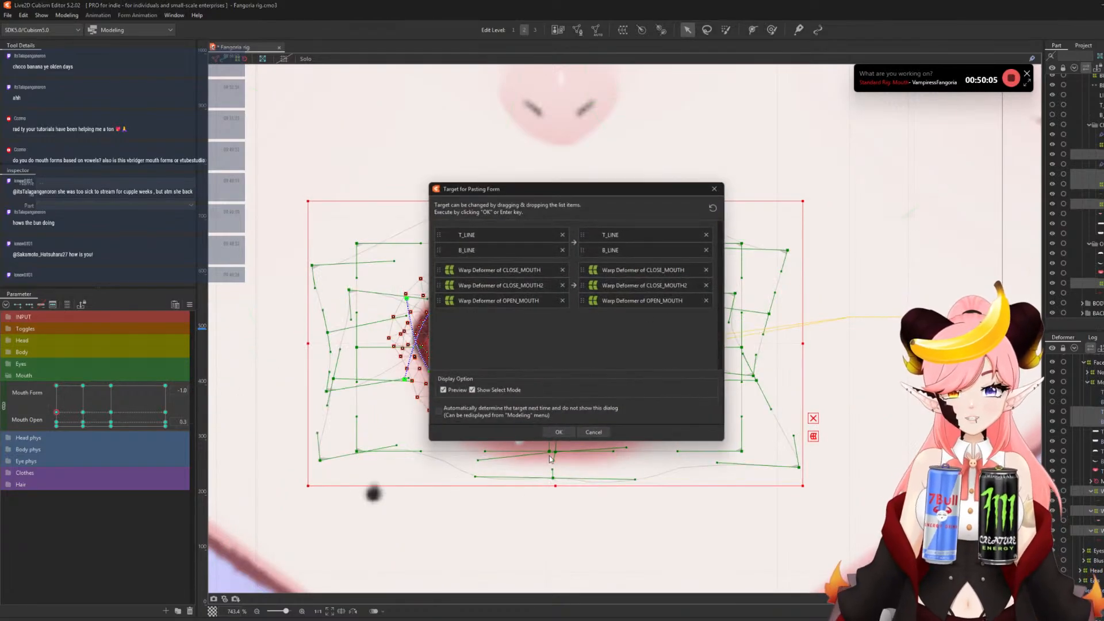
click(558, 433)
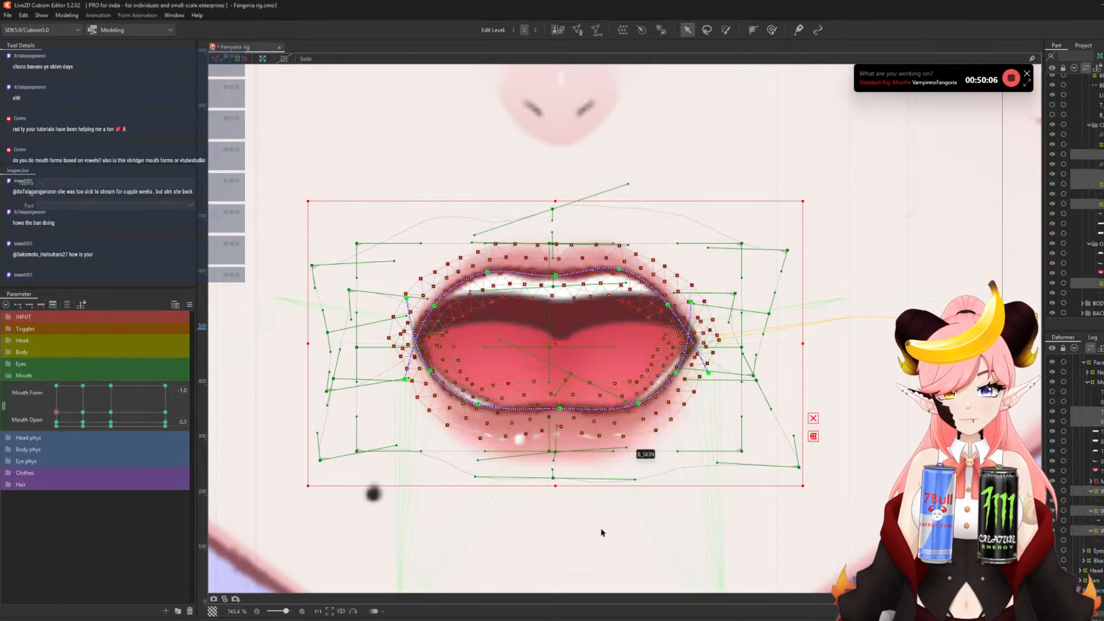
- At Mouth Open 0.3, brush both mouth corners inward and the upper lip downward with an enlarged Deform brush
click(772, 30)
key(b)
drag(424, 305, 623, 337)
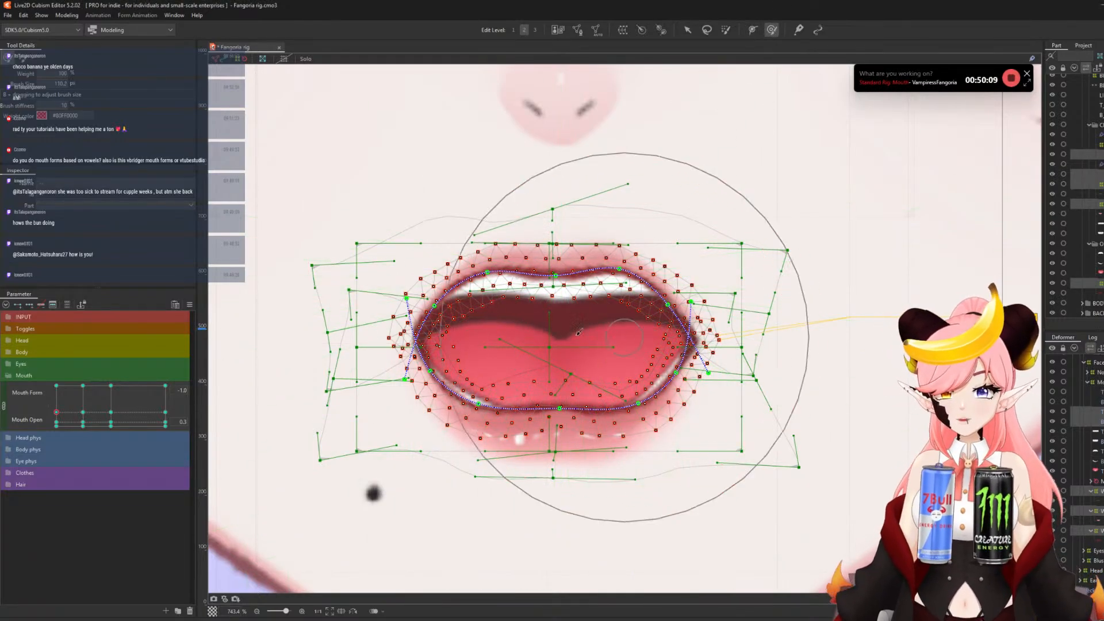
drag(406, 333, 428, 337)
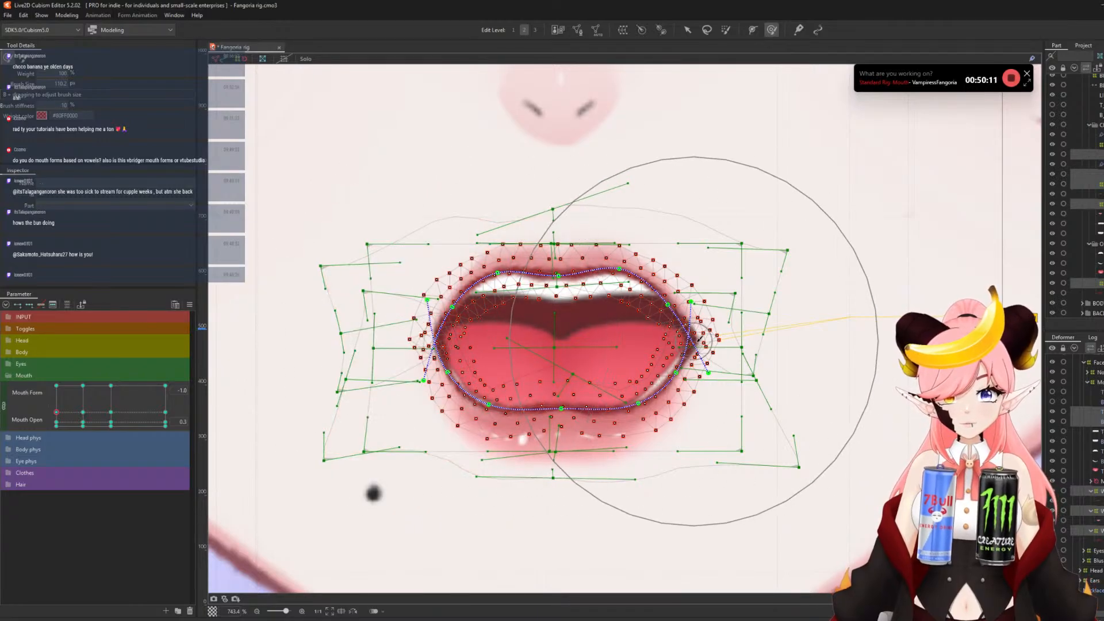
drag(712, 344, 697, 346)
drag(544, 232, 543, 260)
drag(500, 229, 483, 239)
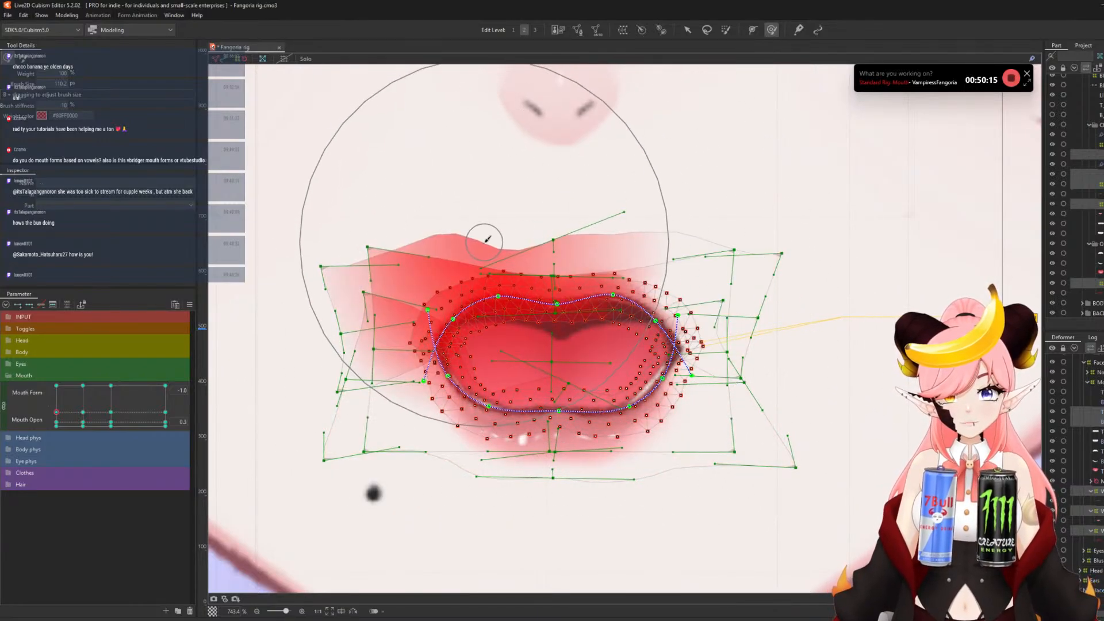
- Brush the lower lip upward, narrow both mouth corners further, and even out the upper and lower left edges
drag(653, 483, 634, 474)
drag(702, 444, 692, 446)
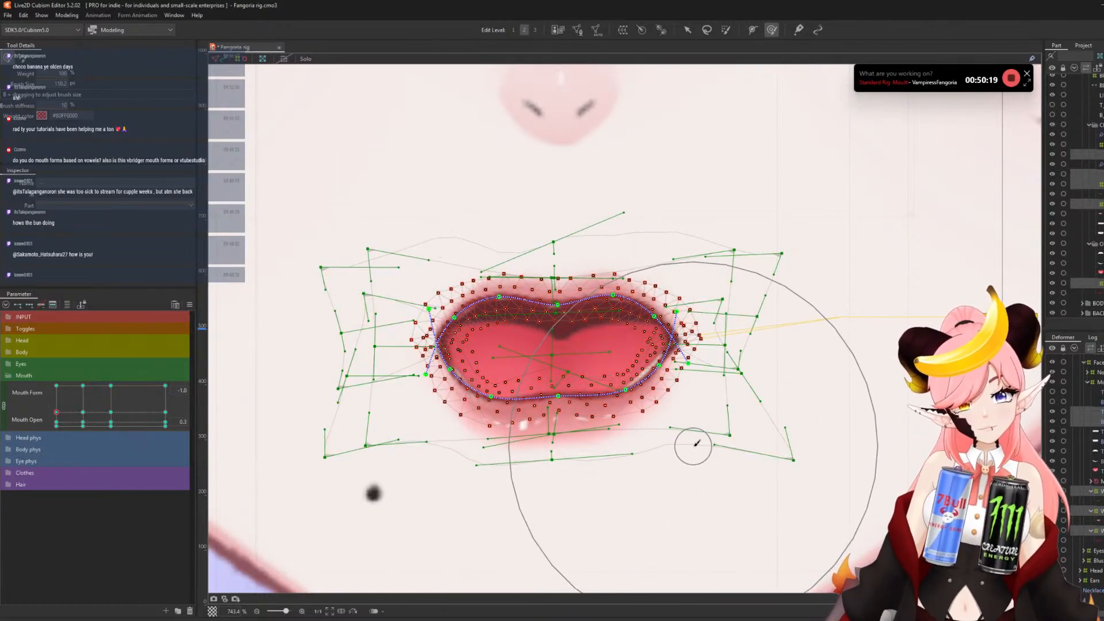
drag(739, 374, 727, 373)
drag(394, 357, 411, 355)
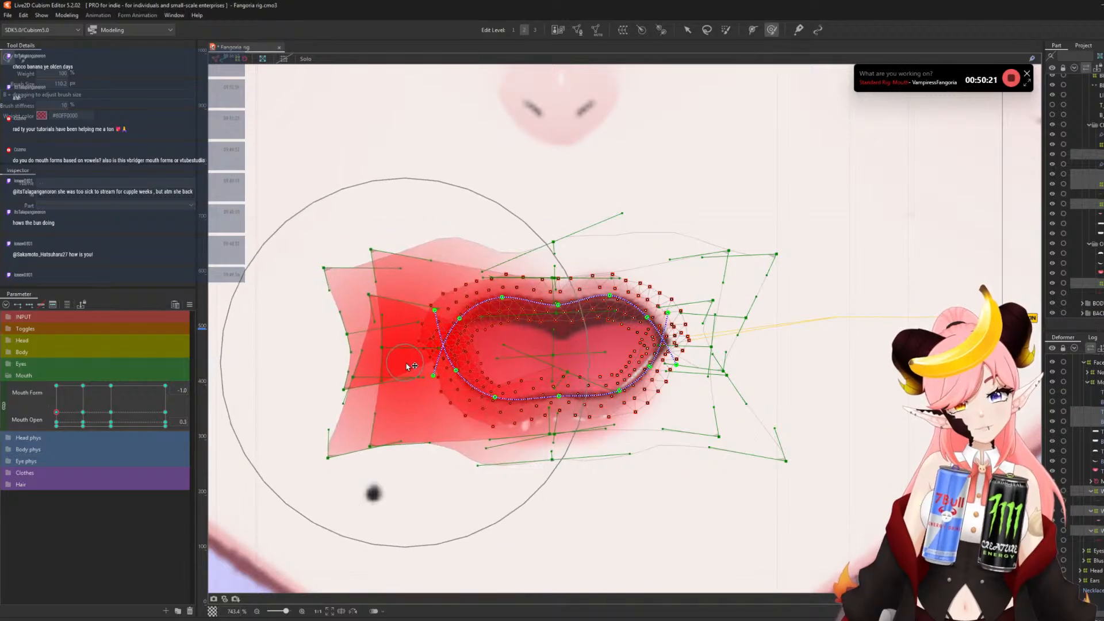
drag(439, 226, 442, 233)
drag(476, 467, 479, 458)
- At Mouth Open 1.0, brush the lower corners of the OPEN_MOUTH warp deformer to tuck the lower teeth behind the lip
drag(58, 414, 27, 384)
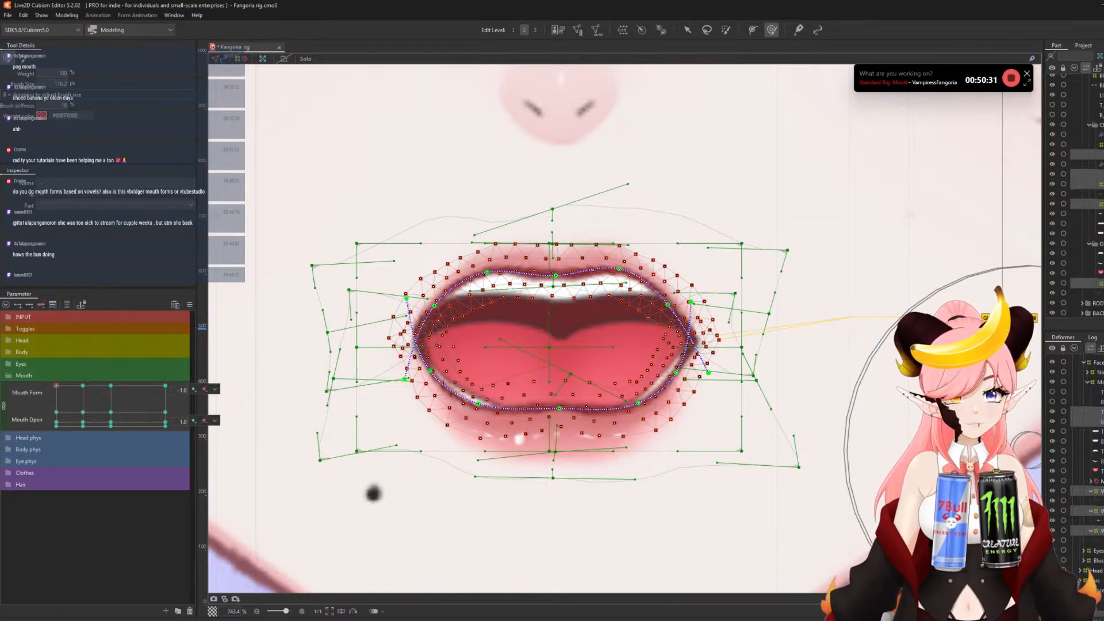
click(1095, 530)
key(b)
mouse_move(724, 370)
mouse_down()
mouse_move(631, 375)
mouse_move(675, 390)
mouse_move(639, 392)
mouse_up()
drag(482, 389, 477, 394)
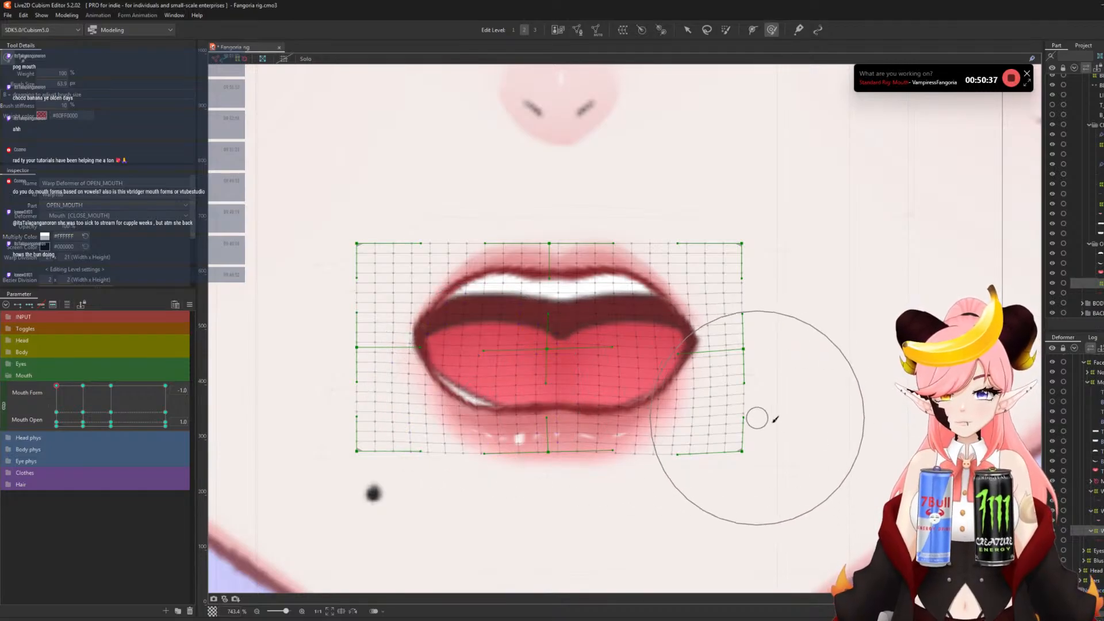
- At Mouth Open 0.3, brush the lower part of the OPEN_MOUTH warp deformer to hide the white sliver beside the lower lip
click(56, 412)
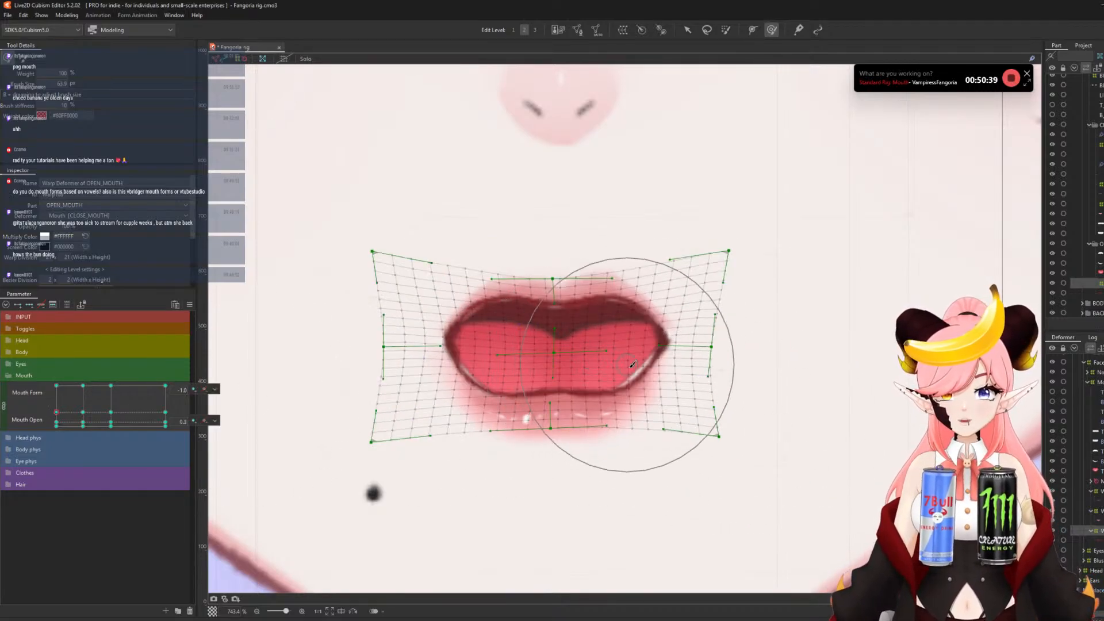
key(b)
drag(712, 394, 641, 393)
drag(460, 386, 463, 423)
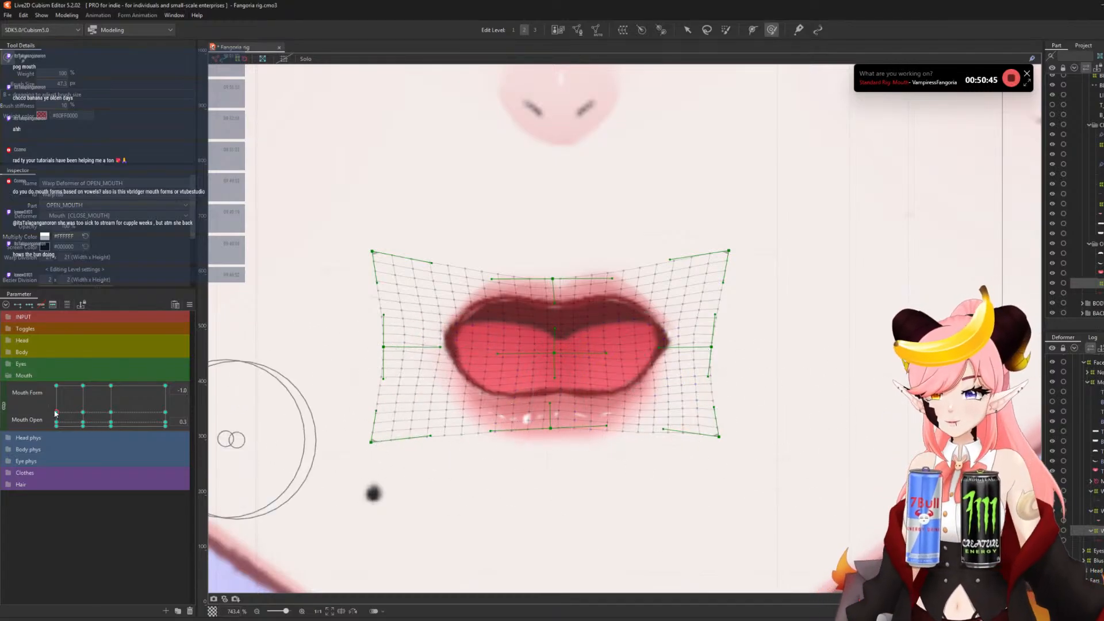
- Reselect all objects keyed to the mouth parameters and brush the lower left lip slightly inward at Mouth Open 0.3
click(200, 391)
click(227, 390)
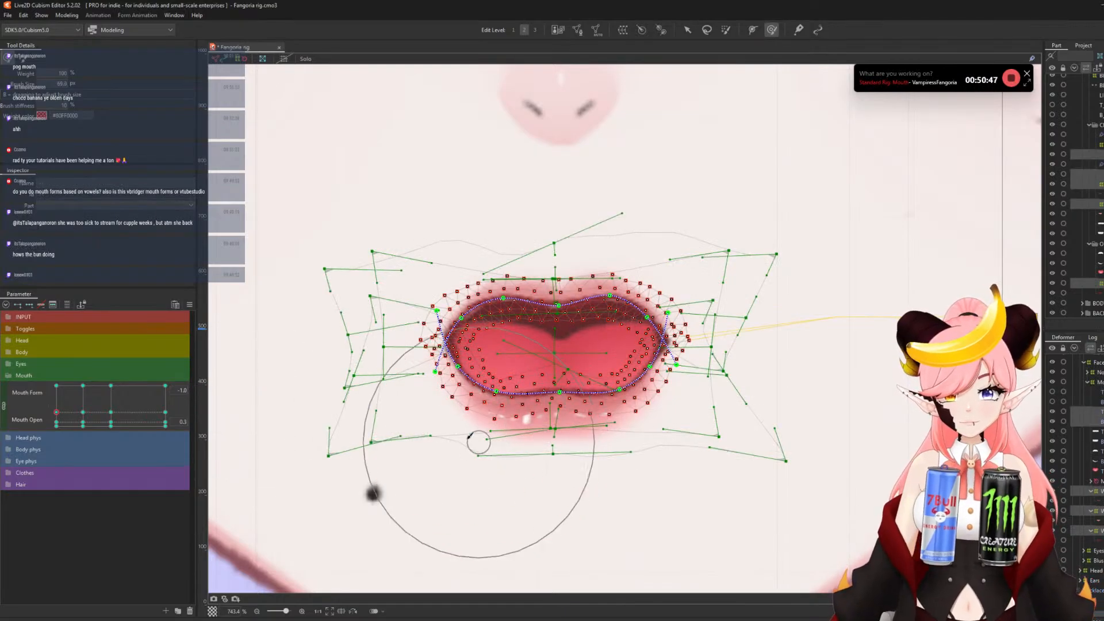
drag(446, 420, 452, 418)
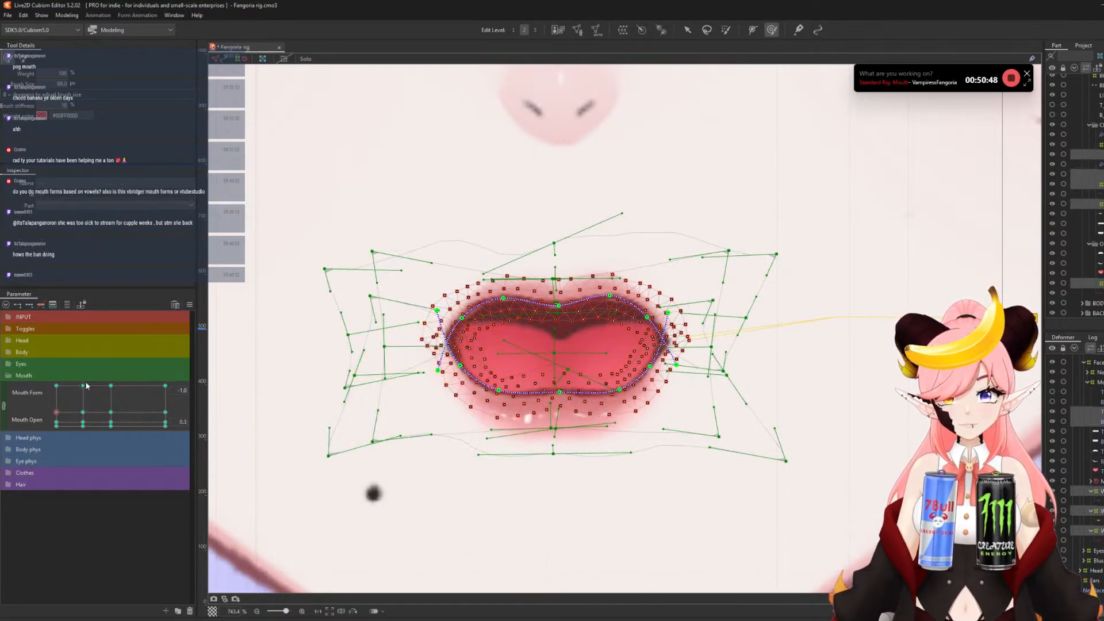
- At Mouth Open 1.0, brush the lower right side of the mouth outward to balance it with the left side
right_click(50, 385)
right_click(57, 385)
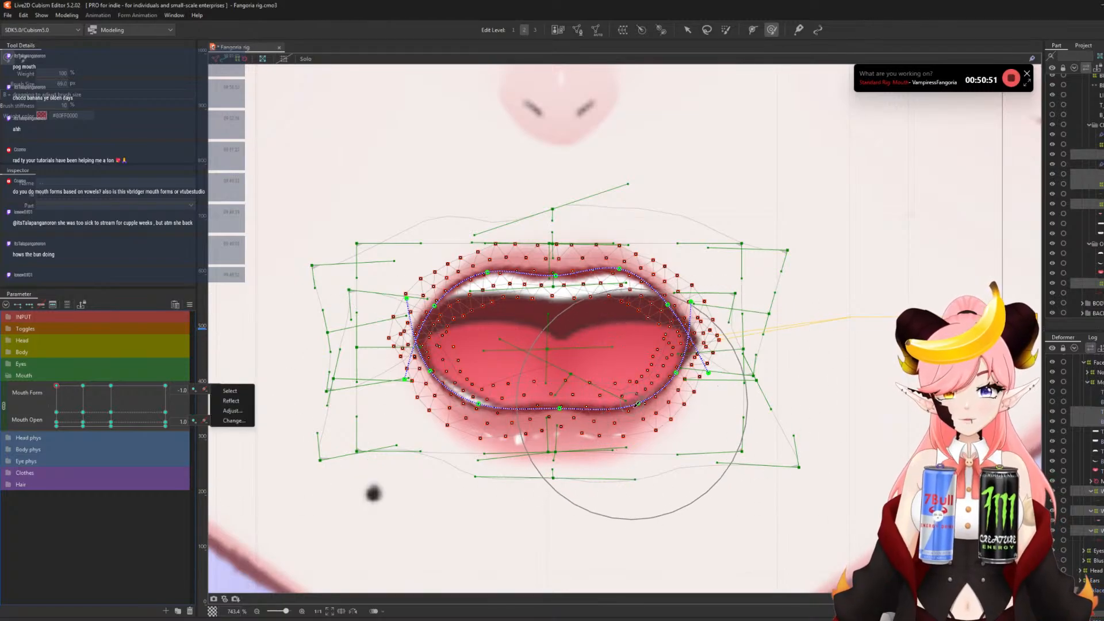
mouse_move(637, 404)
mouse_down()
mouse_move(635, 393)
mouse_move(687, 373)
mouse_up()
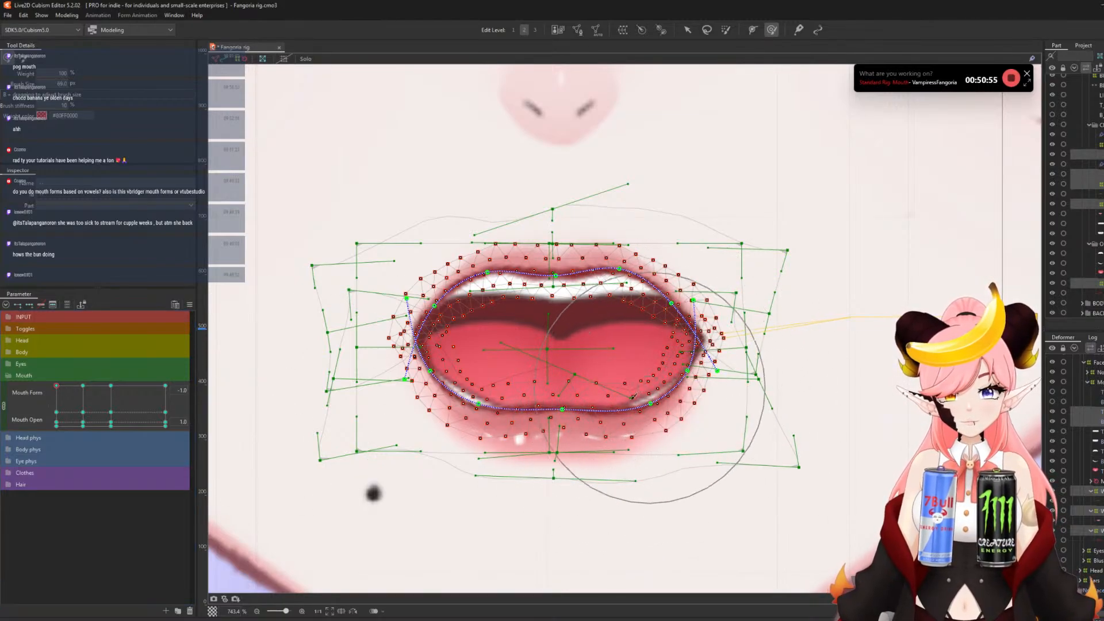
drag(633, 397, 664, 431)
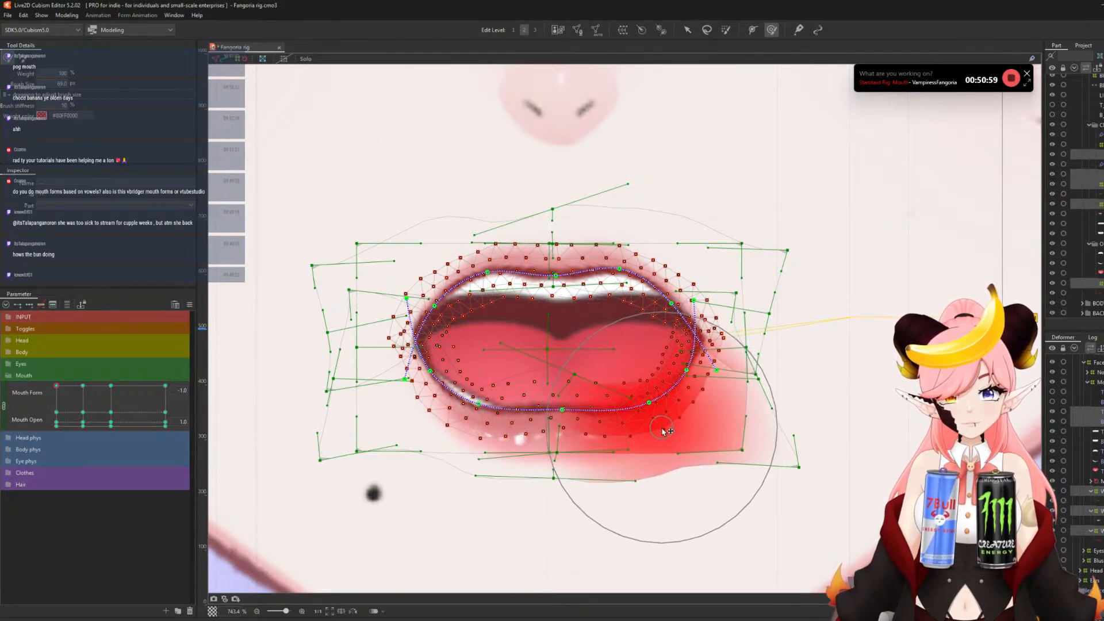
- Check the mouth shapes at Mouth Form -1.0 while sweeping Mouth Open between fully open and nearly closed
scroll(495, 371, down, 4)
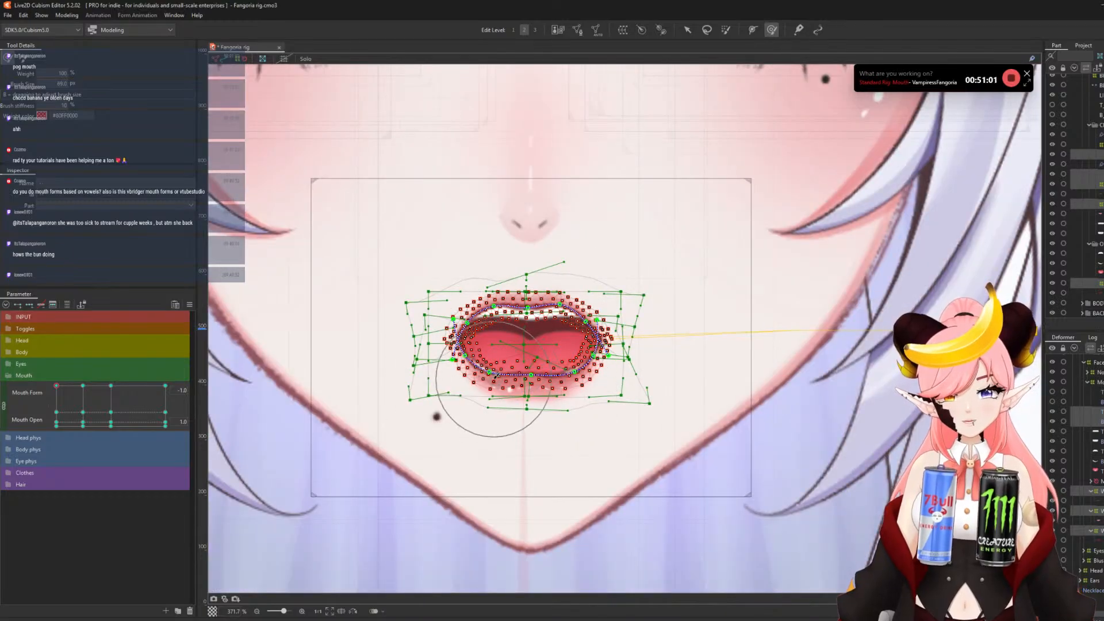
scroll(493, 378, up, 2)
drag(57, 386, 8, 377)
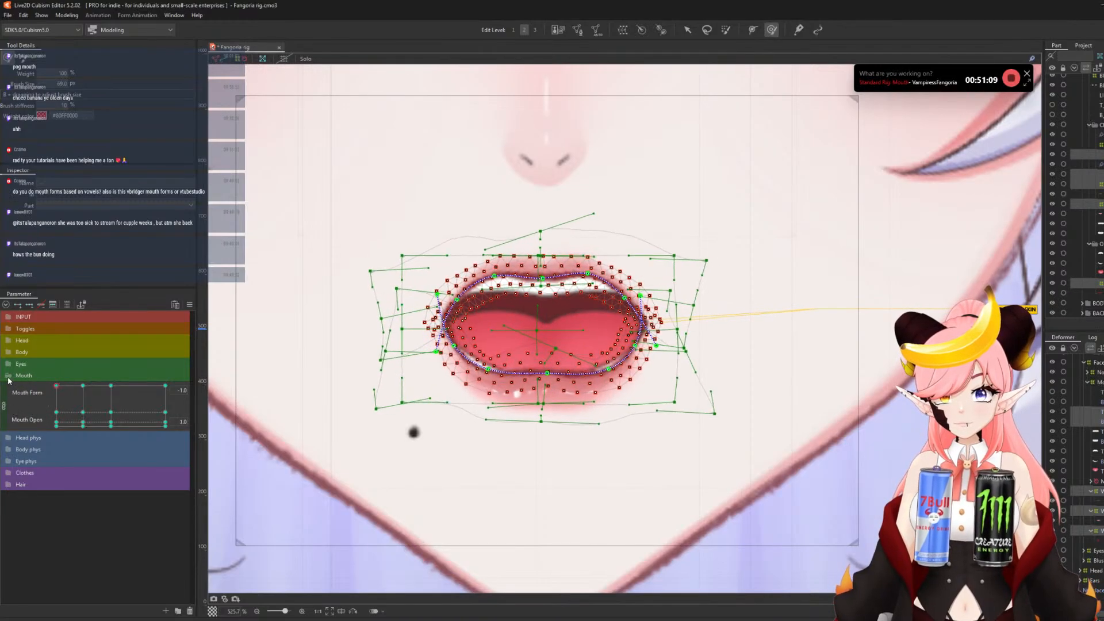
click(622, 396)
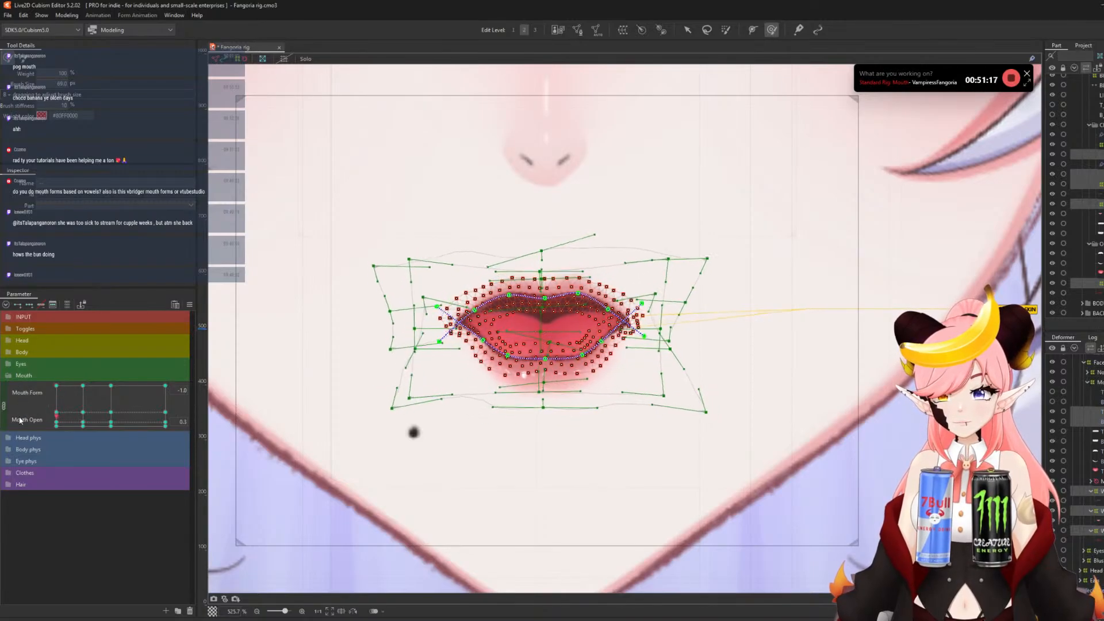
click(57, 424)
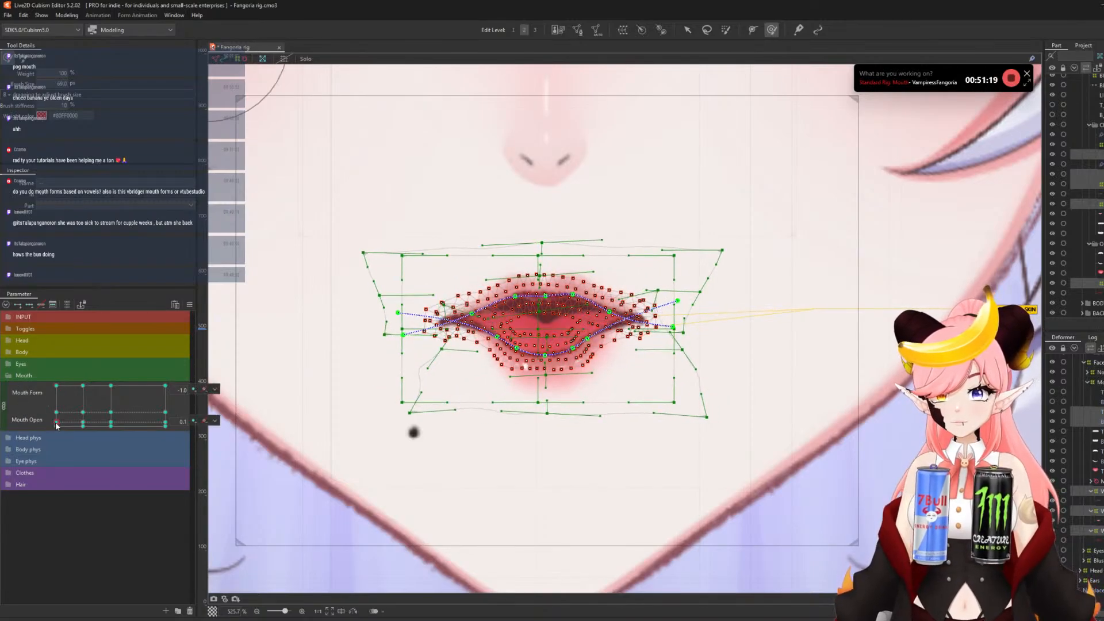
scroll(614, 299, up, 6)
scroll(391, 320, down, 4)
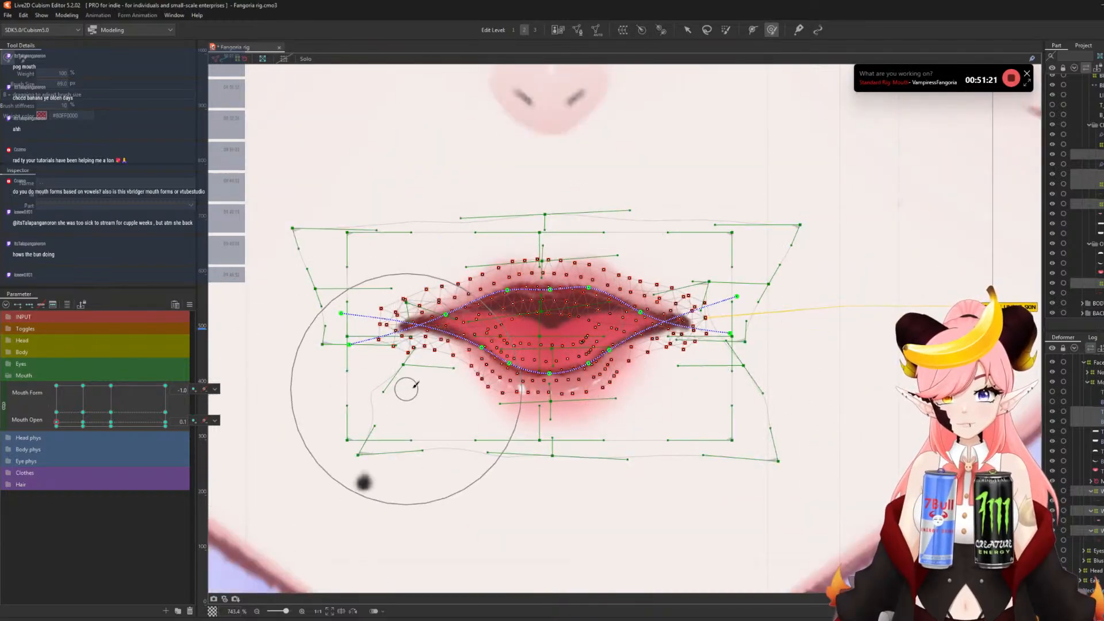
mouse_move(57, 425)
mouse_down()
mouse_move(56, 415)
mouse_move(35, 421)
mouse_up()
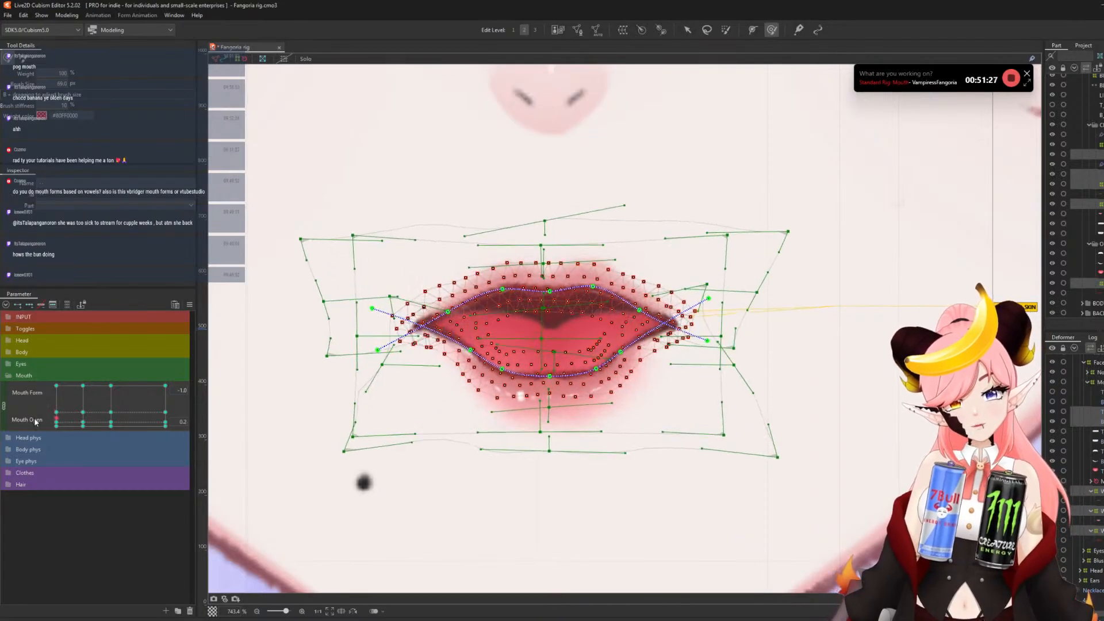
- At Mouth Open 0.1, move T_LINE's end and side path points inward and down to narrow the upper lip line
click(55, 422)
scroll(437, 353, up, 2)
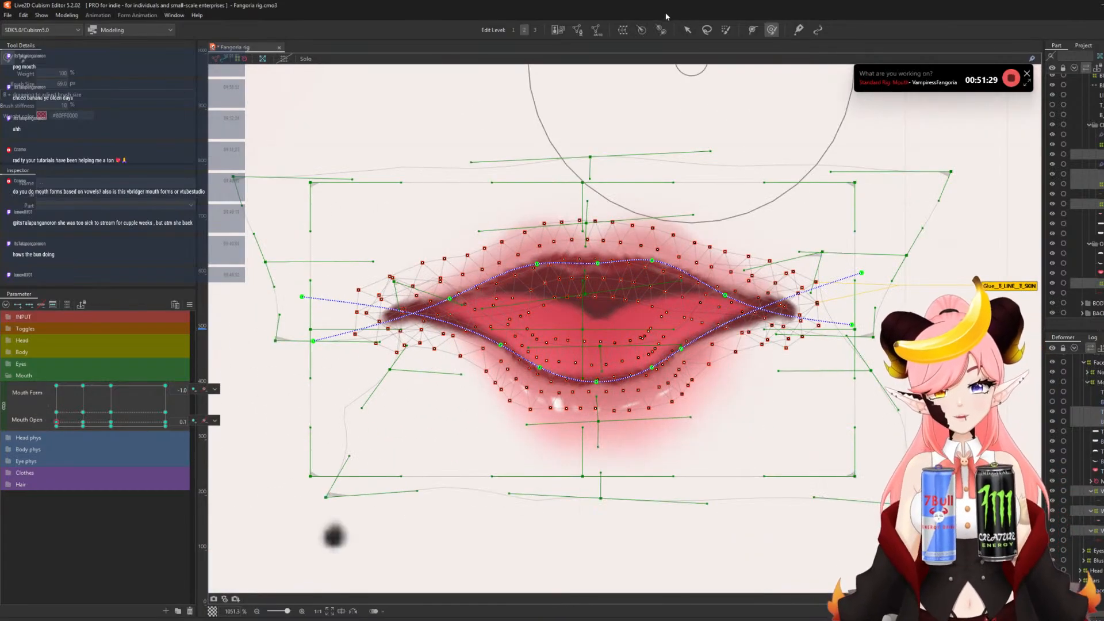
click(687, 29)
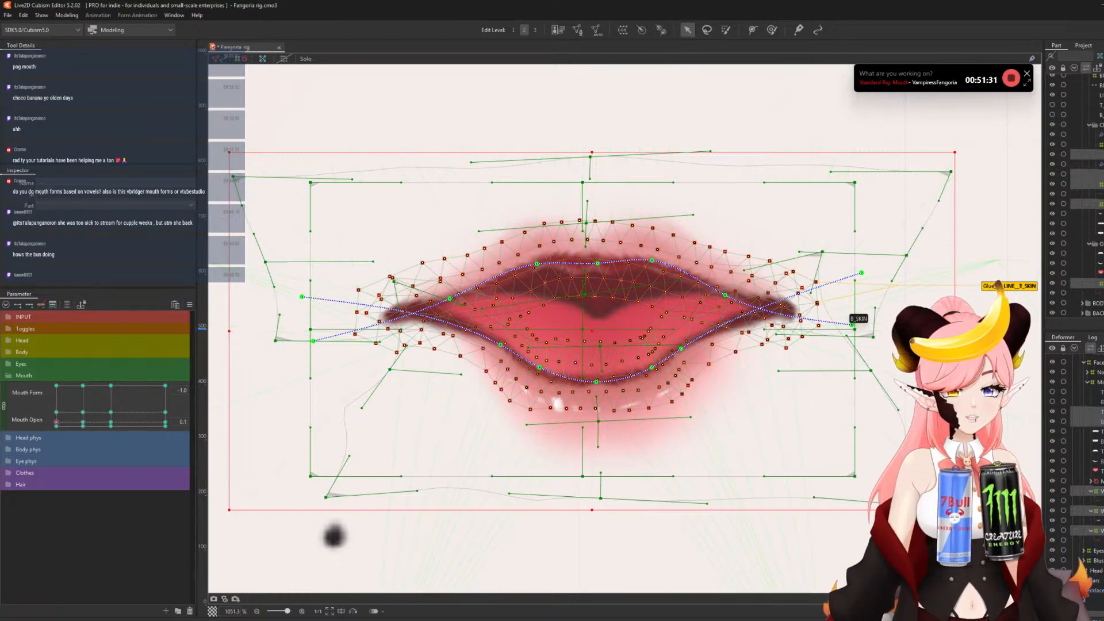
click(580, 326)
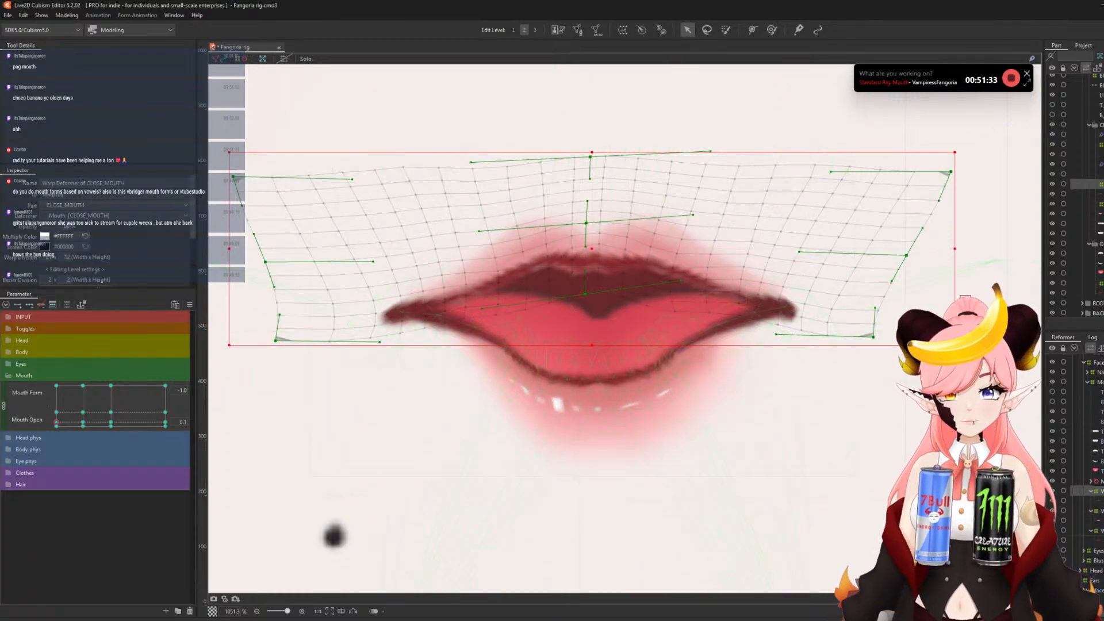
click(438, 328)
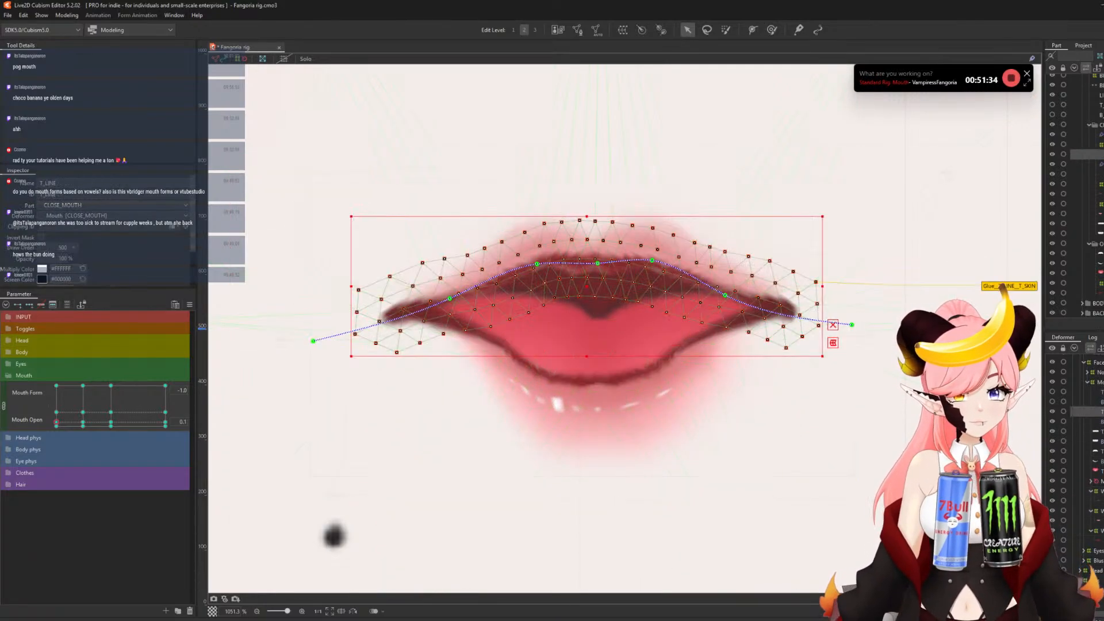
click(649, 262)
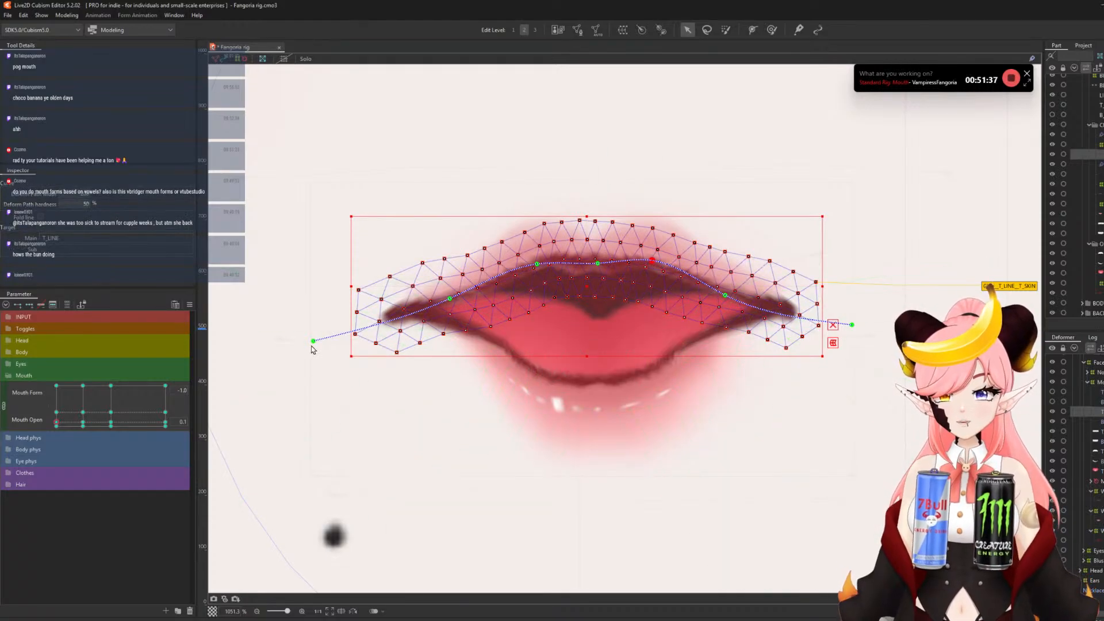
drag(311, 347, 436, 363)
drag(452, 299, 475, 305)
drag(851, 325, 747, 350)
drag(729, 303, 713, 306)
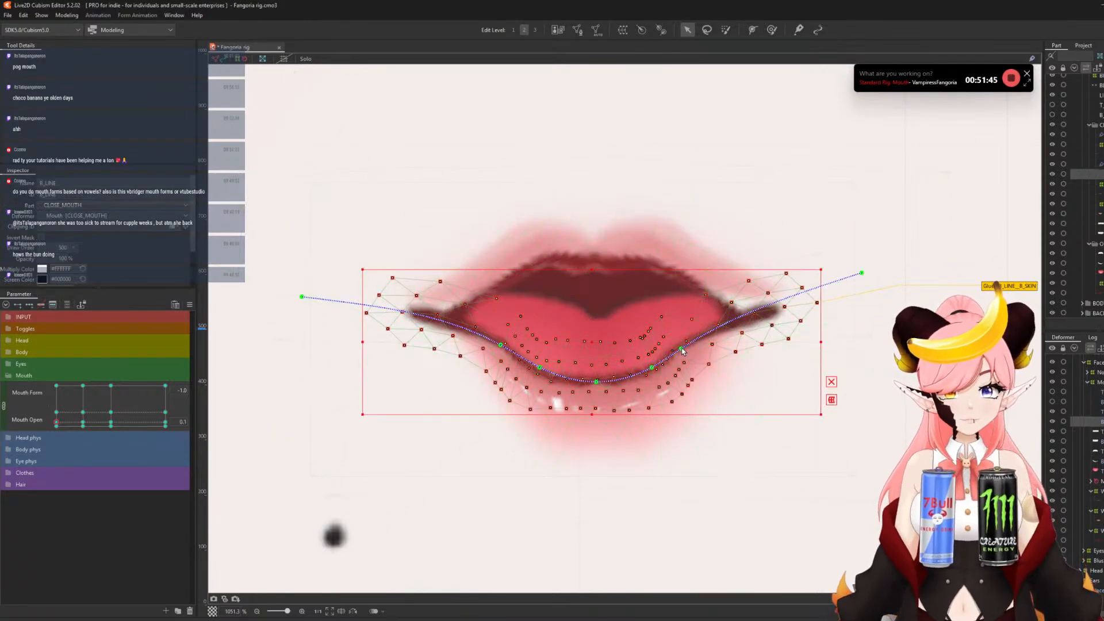
- Spread B_LINE's side path points outward and pull its end points inward to round the lower lip line's corners
drag(682, 348, 710, 341)
drag(862, 273, 743, 288)
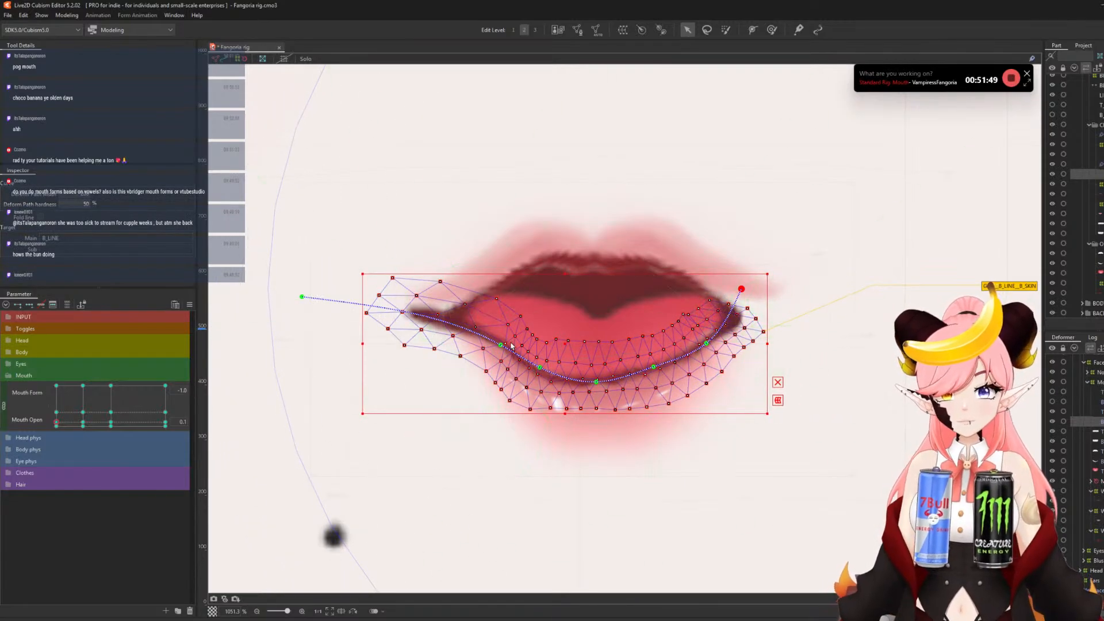
drag(502, 345, 491, 352)
drag(302, 298, 396, 274)
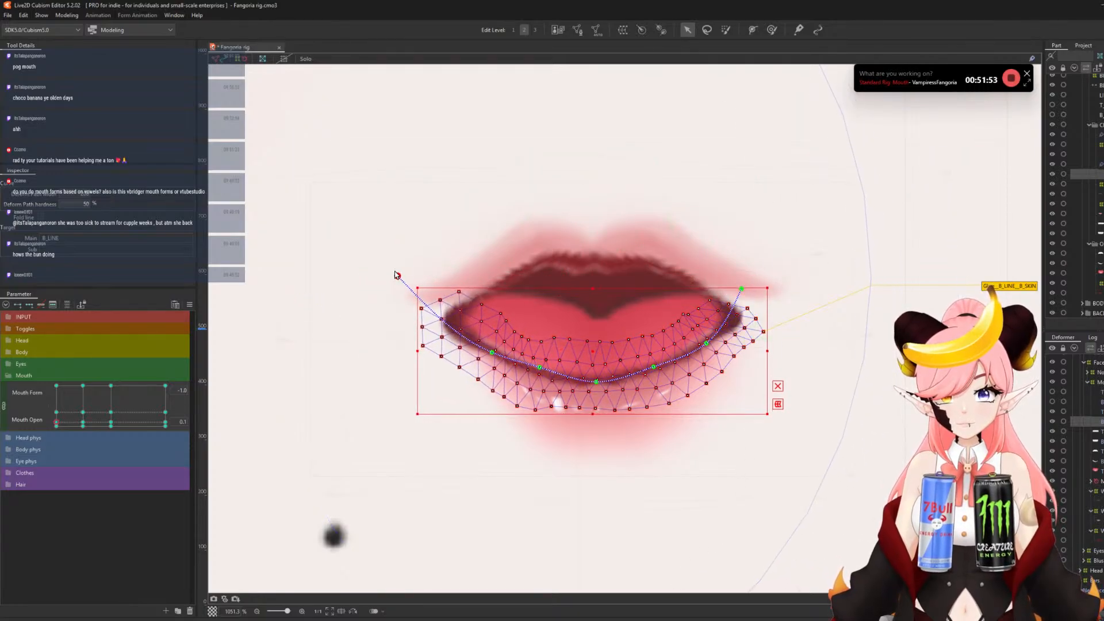
- At Mouth Form -1.0 and Mouth Open 0.1, smooth B_LINE's lower lip curve with small deform brush strokes along both sides
click(772, 30)
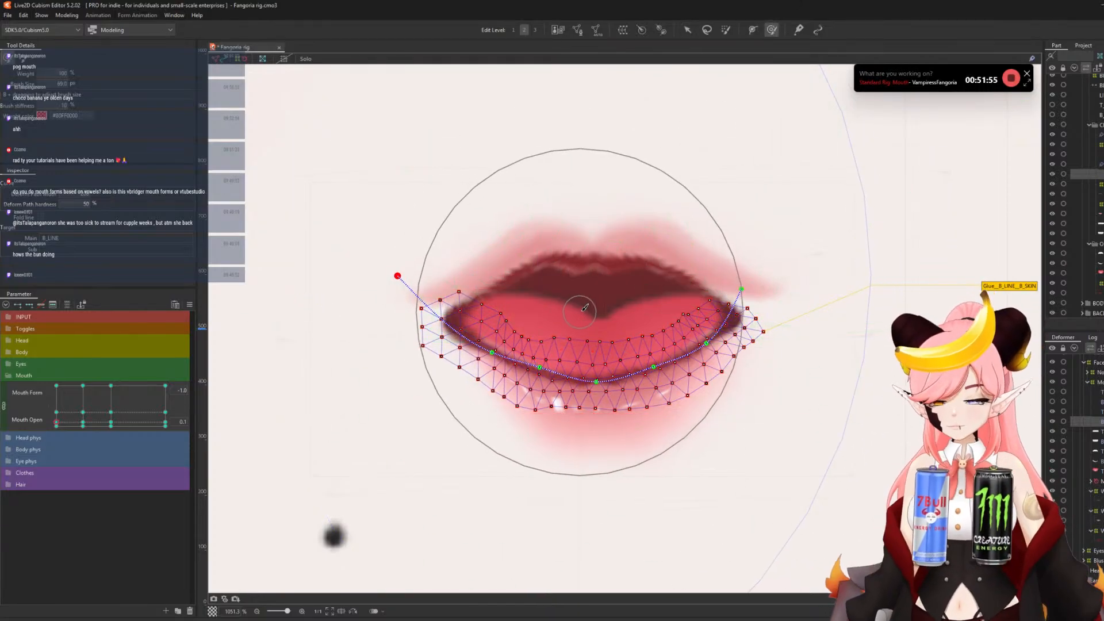
scroll(543, 300, up, 2)
drag(568, 457, 562, 453)
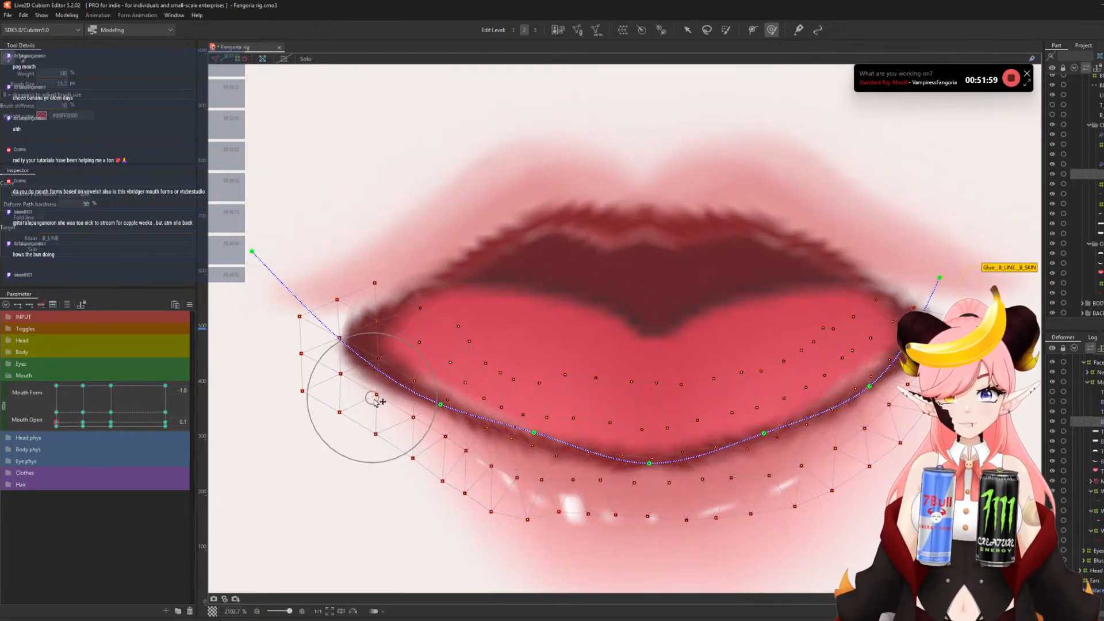
key(b)
drag(374, 399, 438, 410)
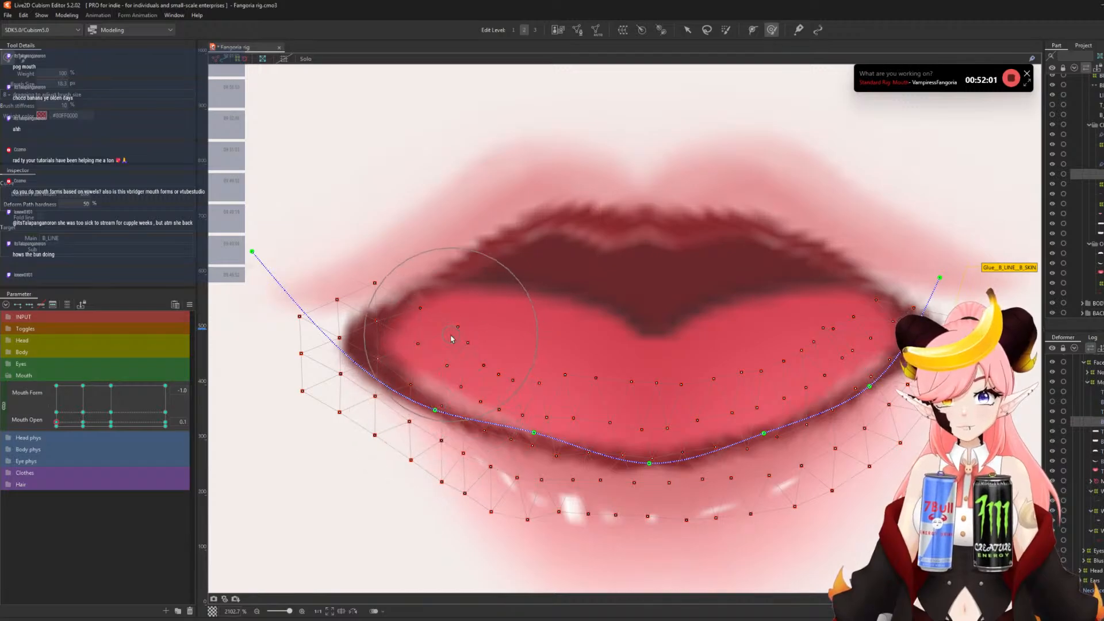
scroll(451, 338, down, 1)
scroll(533, 429, up, 1)
drag(503, 397, 505, 404)
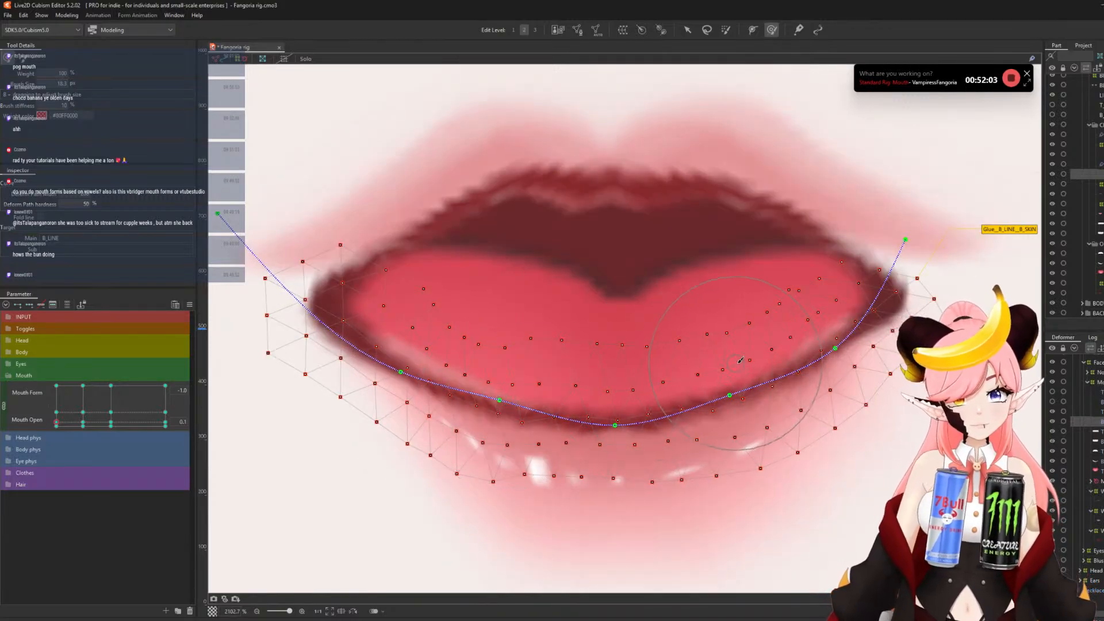
drag(737, 363, 740, 365)
drag(665, 365, 667, 369)
drag(799, 309, 802, 311)
scroll(462, 240, down, 5)
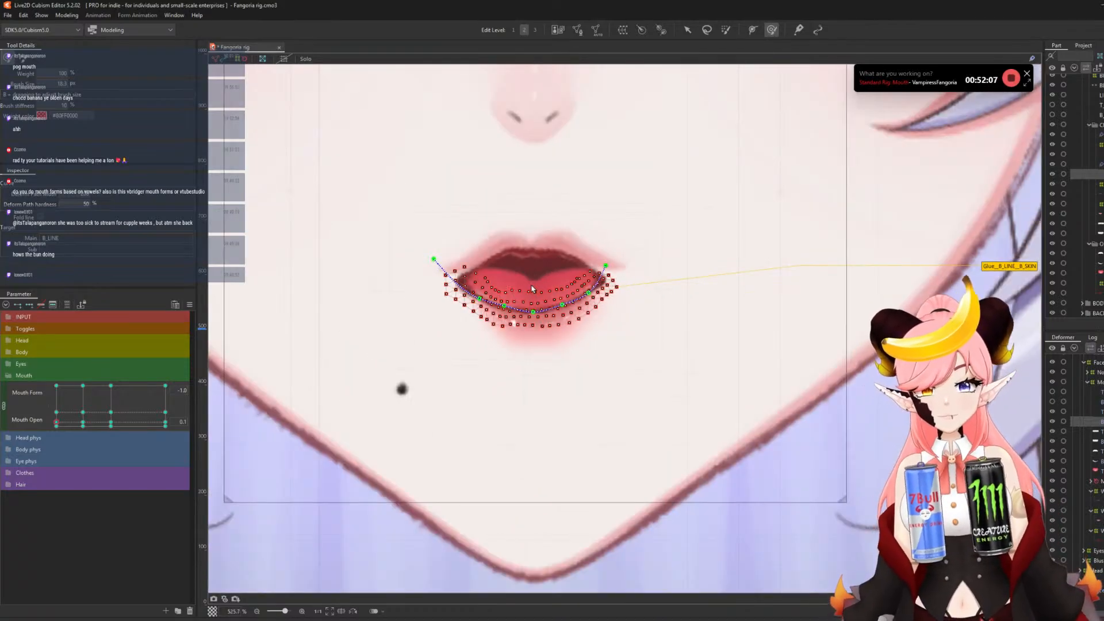
- Brush the upper lip's CLOSE_MOUTH warp deformer, pulling the left mouth corner inward and nudging the right corner and upper edge down
click(1095, 491)
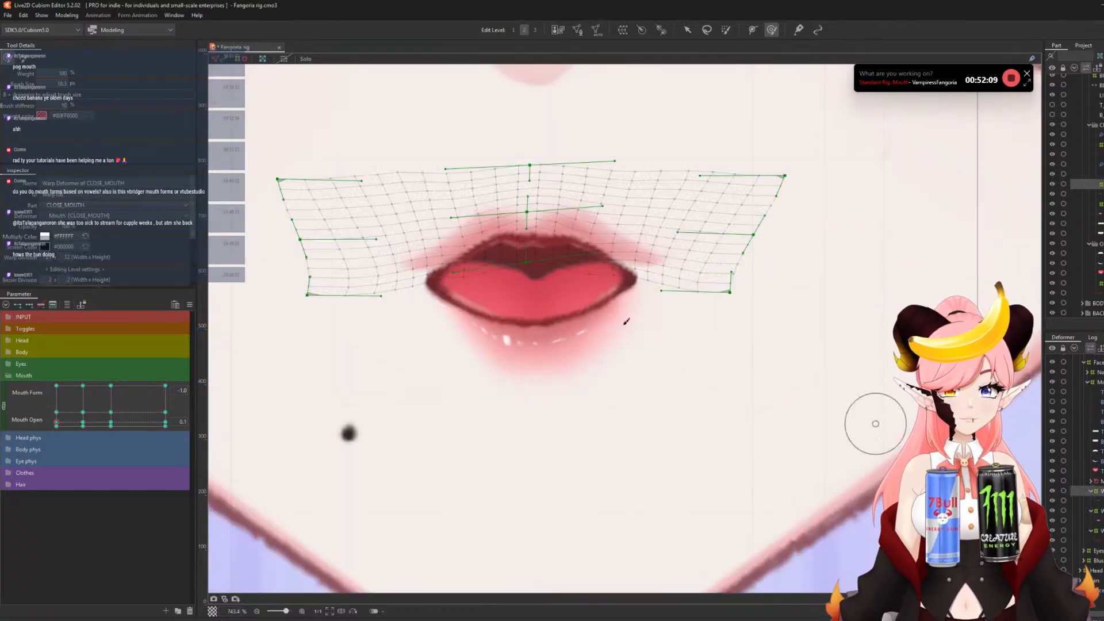
scroll(399, 238, up, 2)
key(b)
drag(345, 348, 422, 338)
drag(343, 297, 375, 296)
mouse_move(751, 279)
mouse_down()
mouse_move(794, 303)
mouse_move(769, 315)
mouse_up()
drag(497, 143, 499, 156)
drag(689, 139, 683, 156)
mouse_move(613, 343)
mouse_down()
mouse_move(558, 342)
mouse_move(580, 296)
mouse_up()
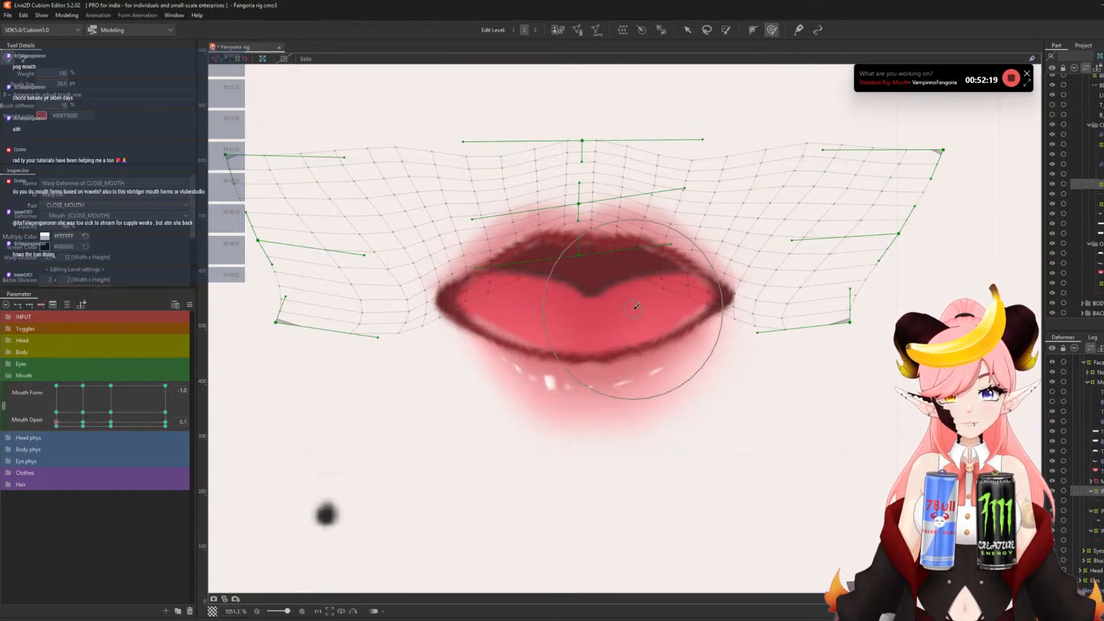
- Brush the left side of the lower lip's warp deformer inward so its corner follows the narrowed mouth
scroll(552, 322, down, 4)
scroll(566, 343, up, 2)
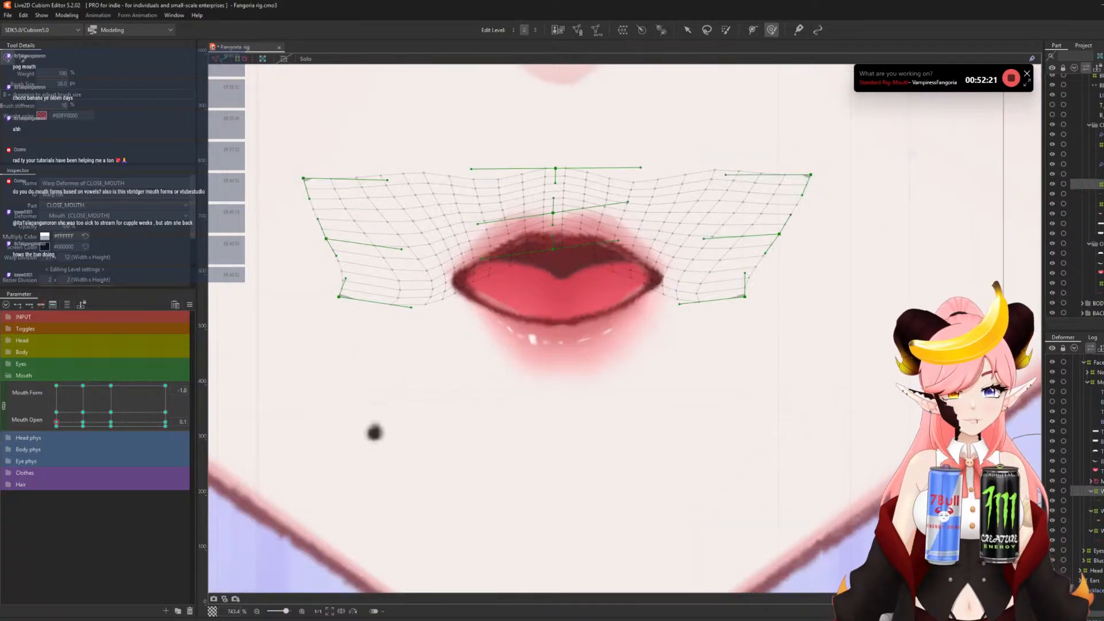
click(529, 340)
scroll(469, 325, up, 2)
drag(393, 344, 458, 346)
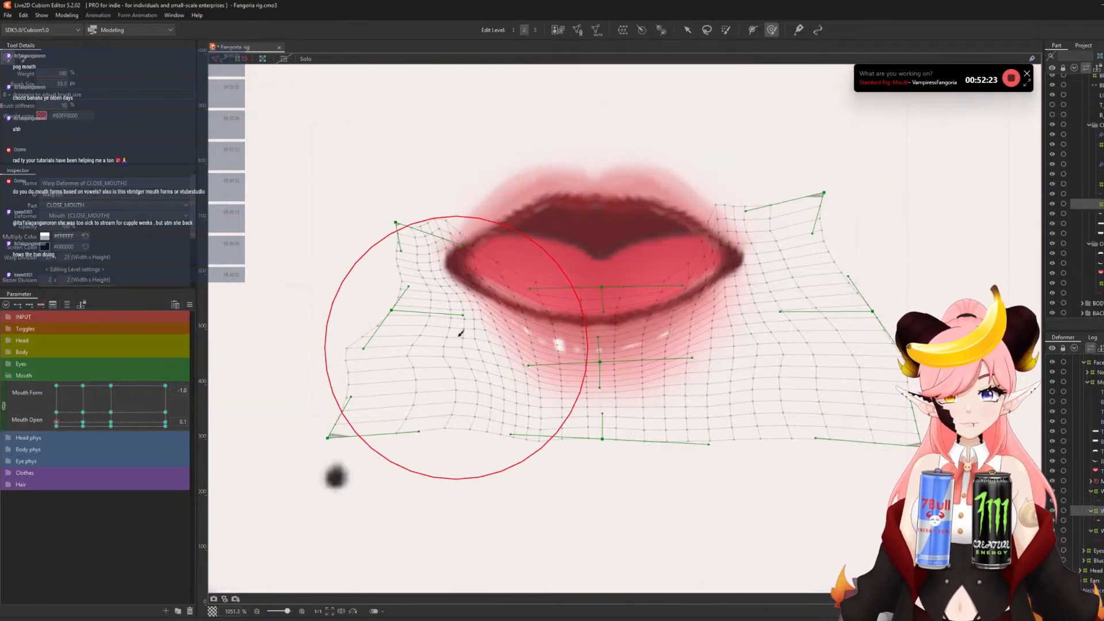
drag(499, 261, 504, 269)
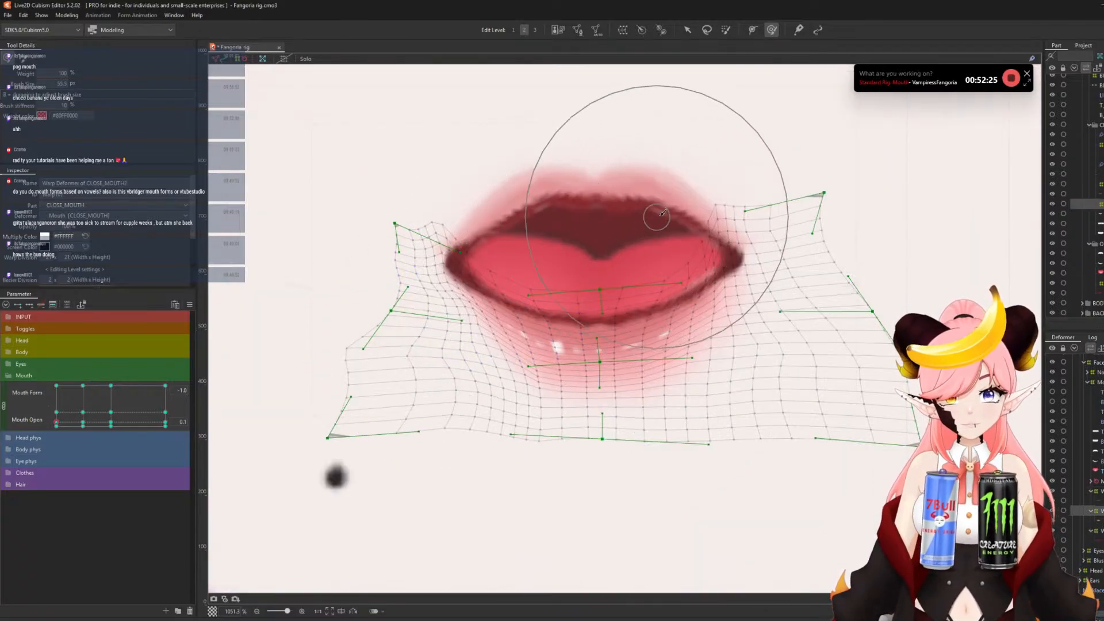
scroll(436, 255, down, 2)
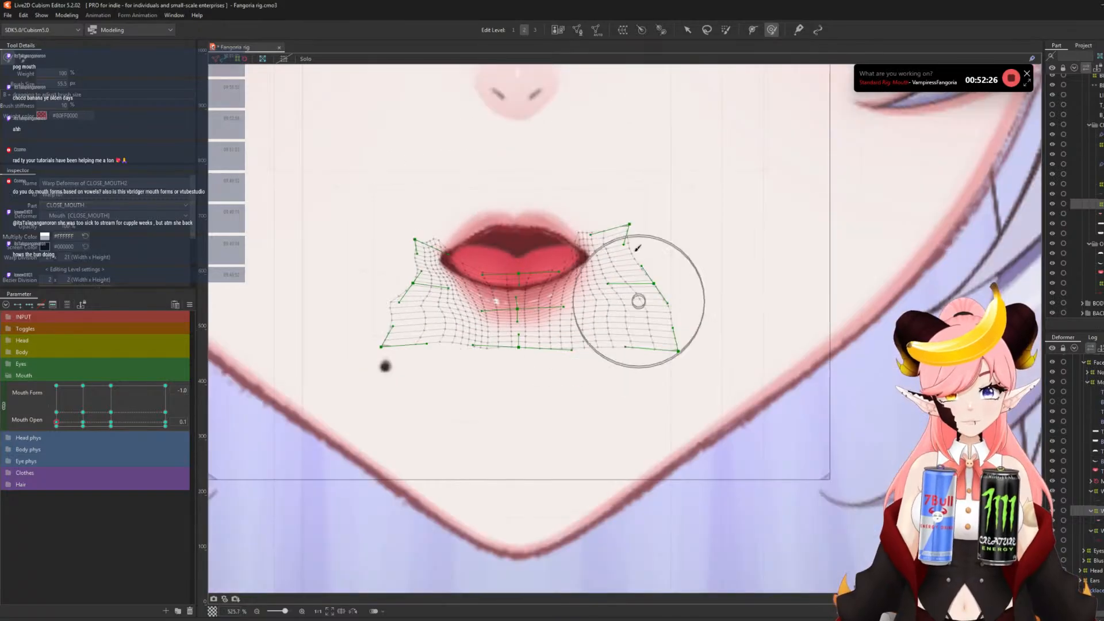
- Deselect the deformer and check the mouth on the full face at Mouth Form -1.0, bringing Mouth Open down to 0.0
click(687, 29)
scroll(506, 235, down, 6)
click(386, 316)
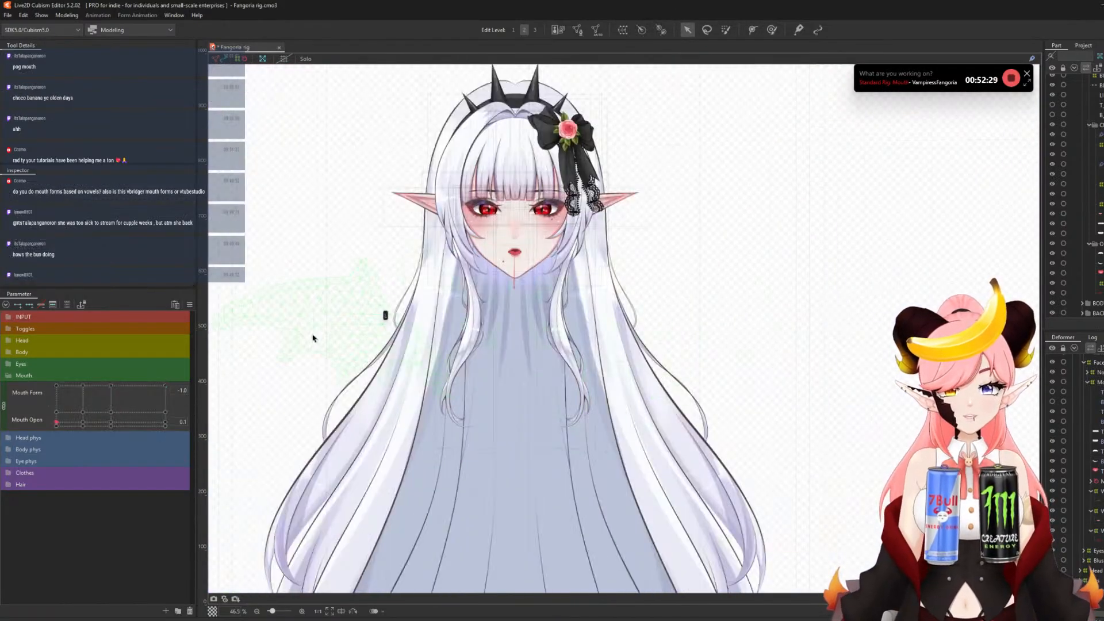
scroll(538, 226, up, 2)
scroll(494, 236, up, 3)
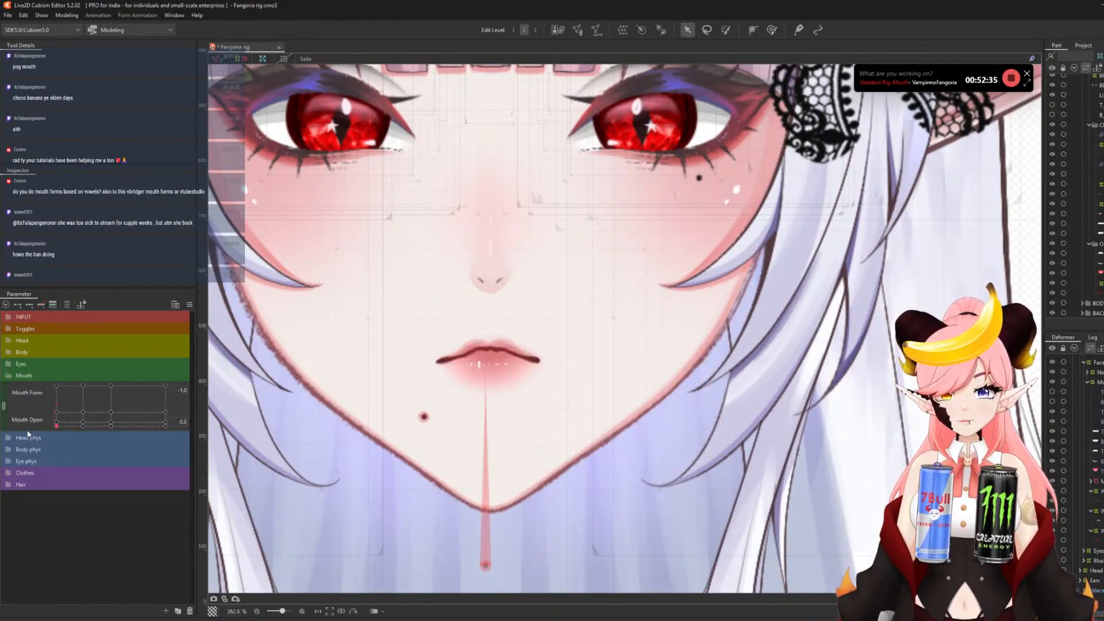
drag(26, 425, 1, 440)
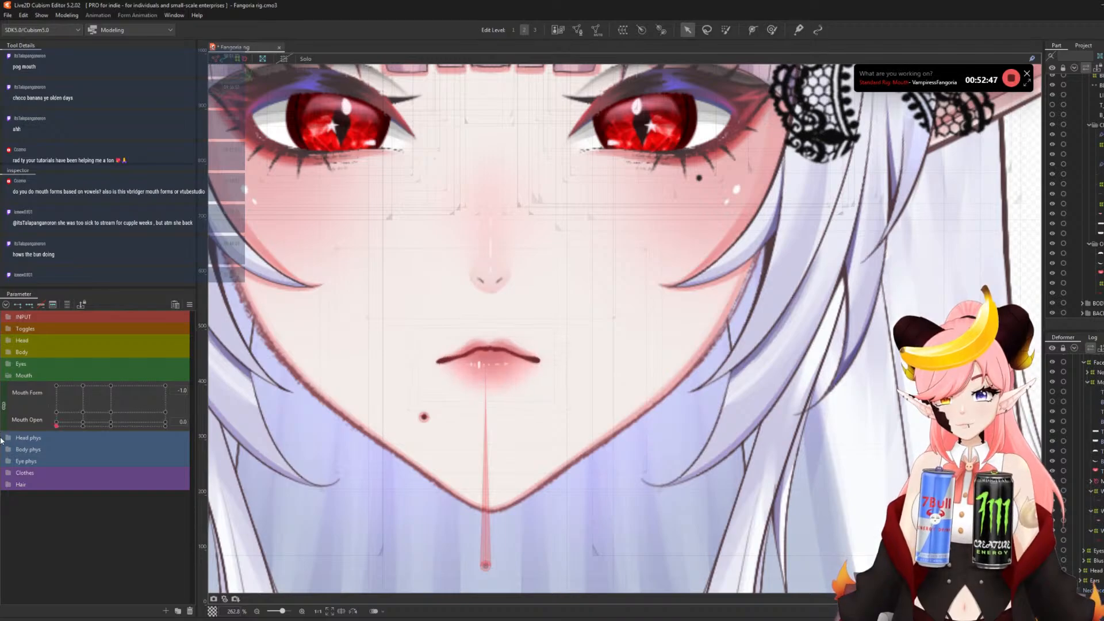
- Select the B_SKIN mesh and inspect how it sits around the closed mouth
scroll(437, 373, up, 2)
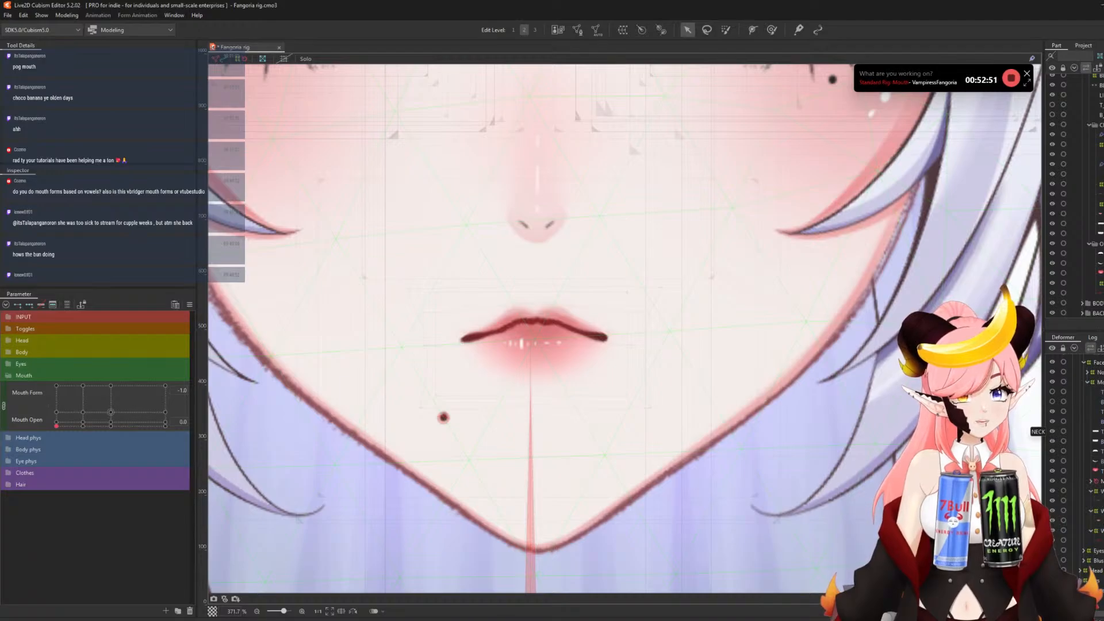
click(460, 377)
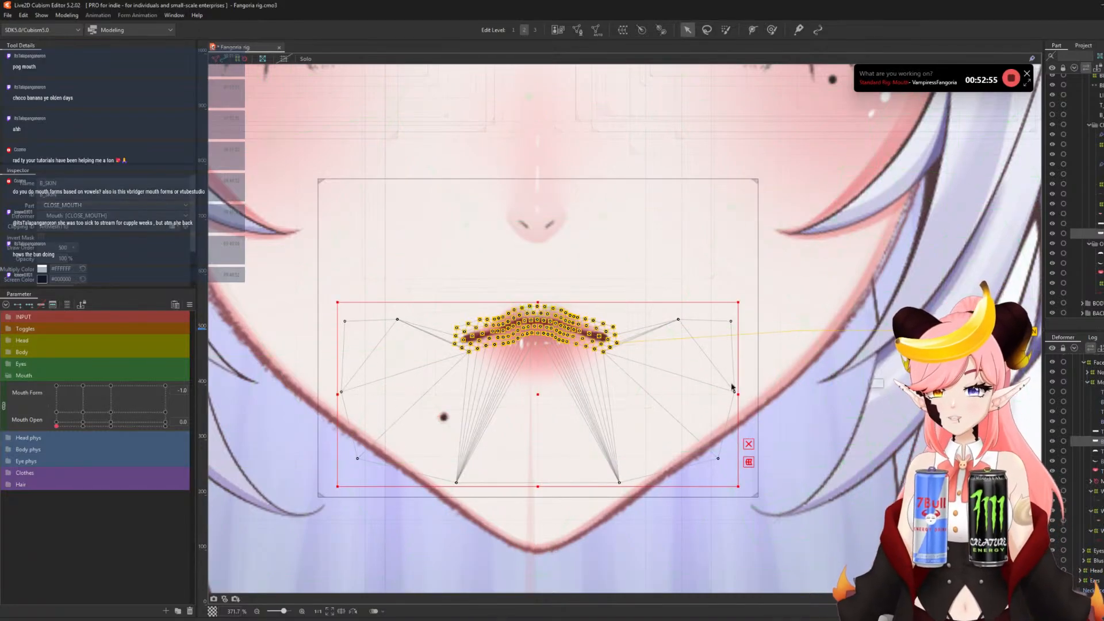
scroll(532, 354, down, 1)
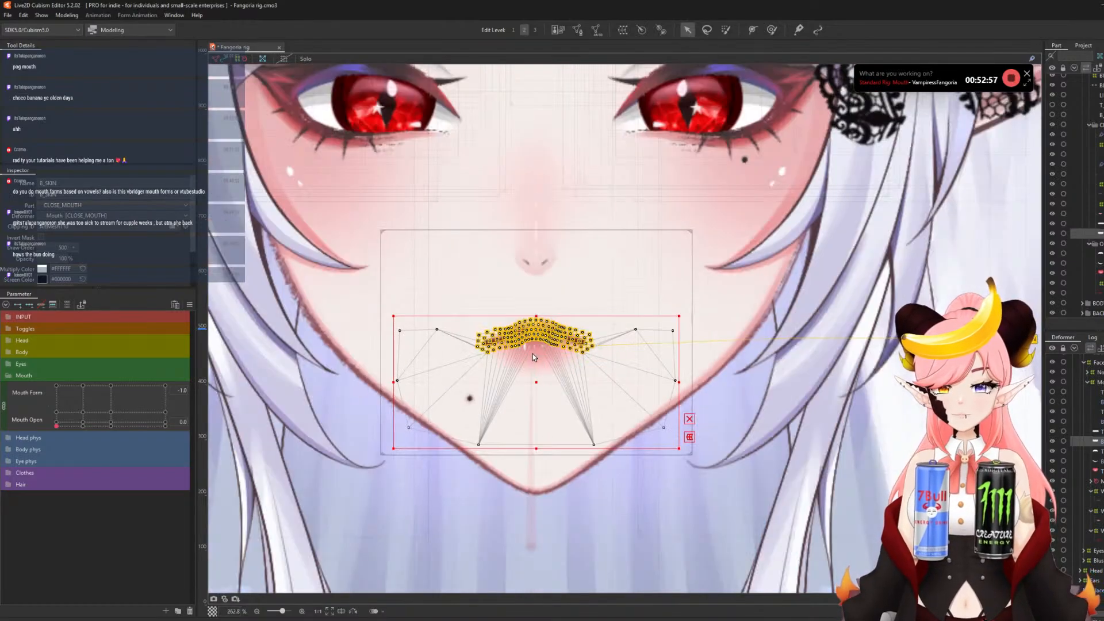
scroll(534, 423, up, 1)
scroll(523, 406, down, 1)
scroll(517, 395, up, 1)
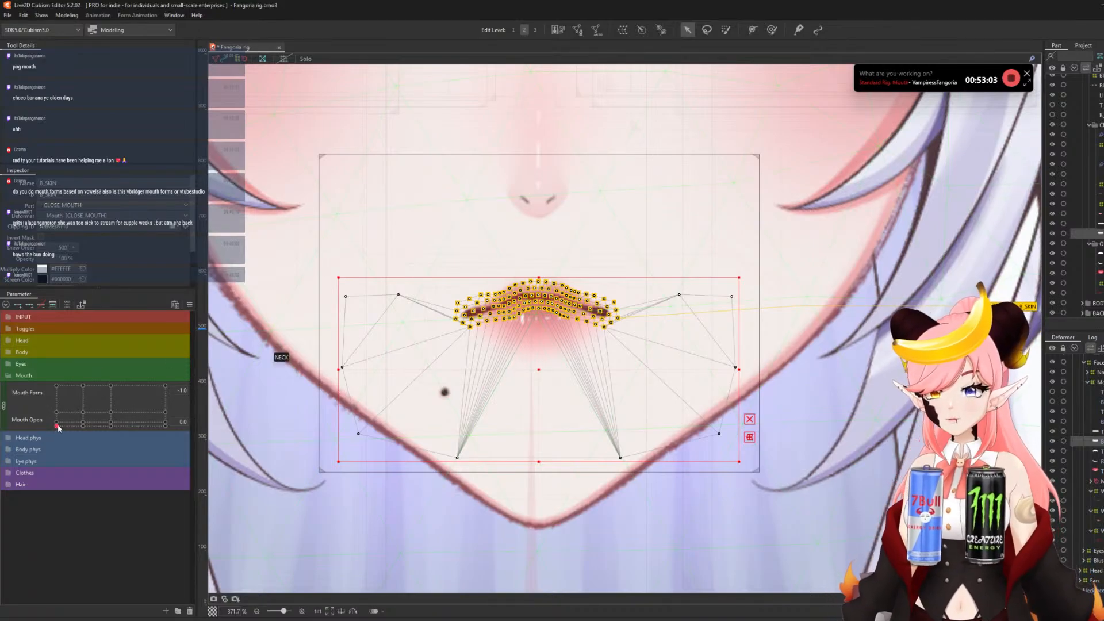
- Set Mouth Open to 1.0 at Mouth Form -1.0 and select all objects keyed to the mouth parameter
drag(56, 426, 60, 390)
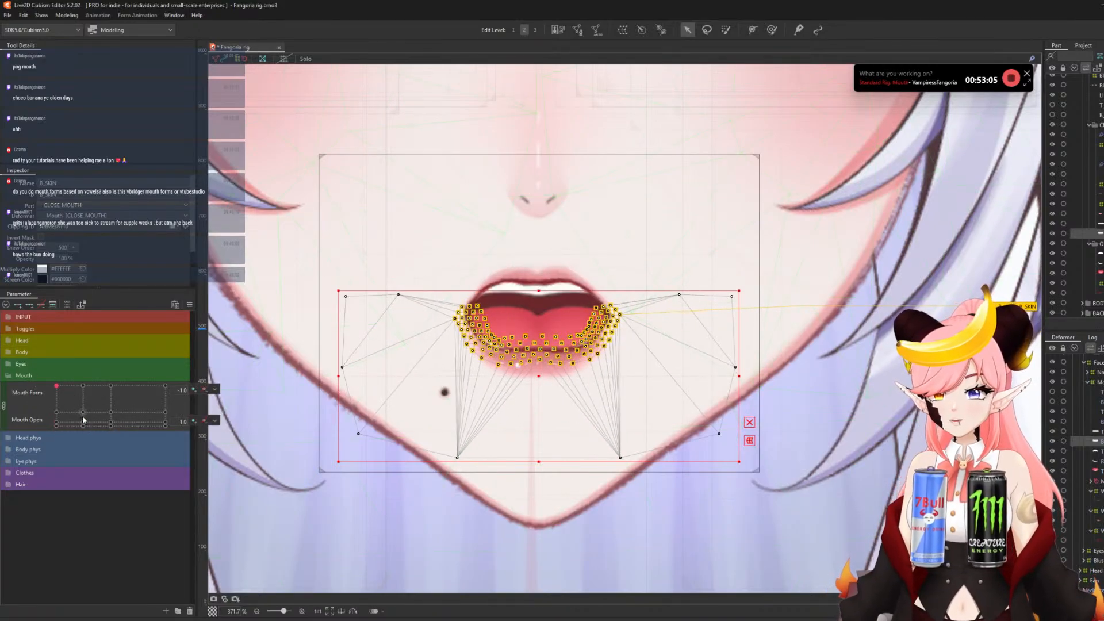
click(215, 420)
click(215, 389)
click(230, 391)
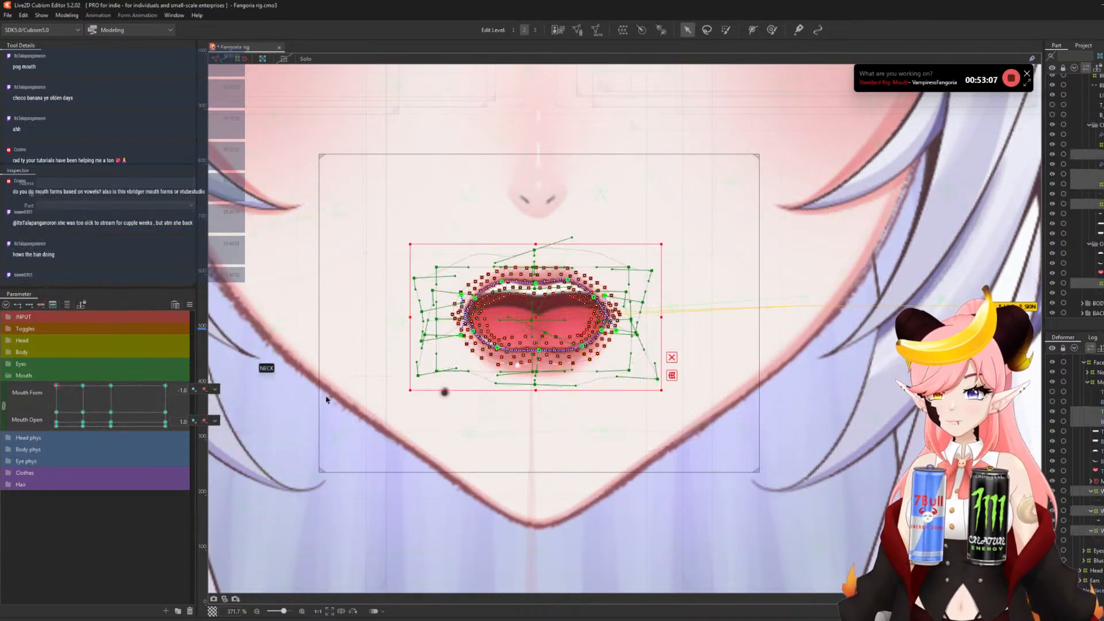
- Compare the mouth shapes at Mouth Form -0.5 with Mouth Open 0.3 and at Mouth Form 0.0 with Mouth Open 0.3 and 0.1
scroll(560, 332, up, 1)
mouse_move(83, 421)
mouse_down()
mouse_move(55, 414)
mouse_move(83, 416)
mouse_up()
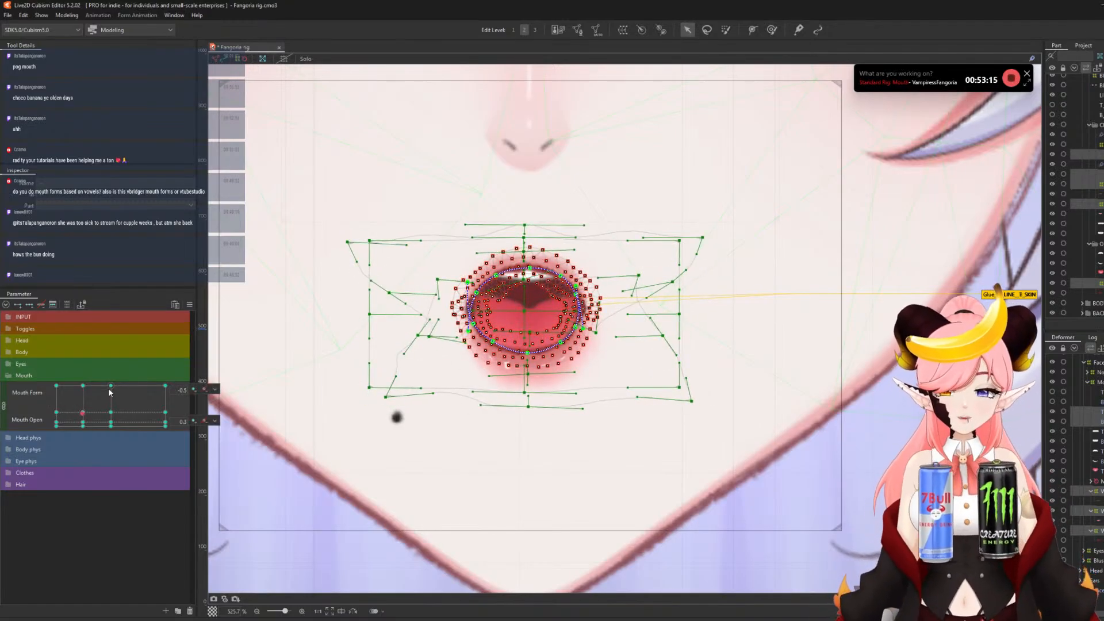
click(111, 413)
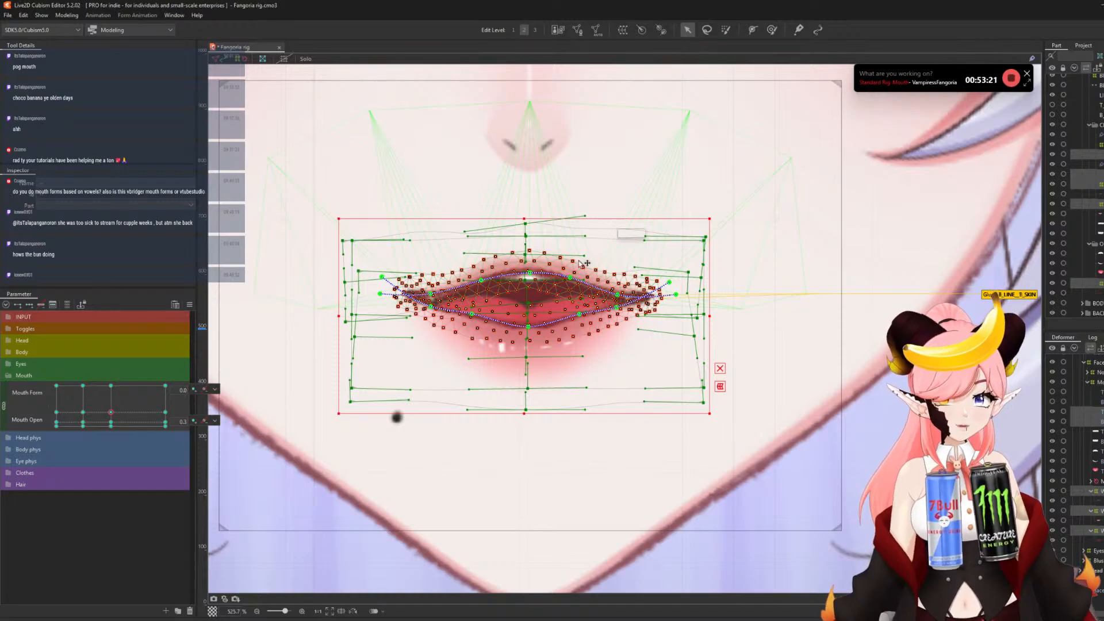
click(111, 424)
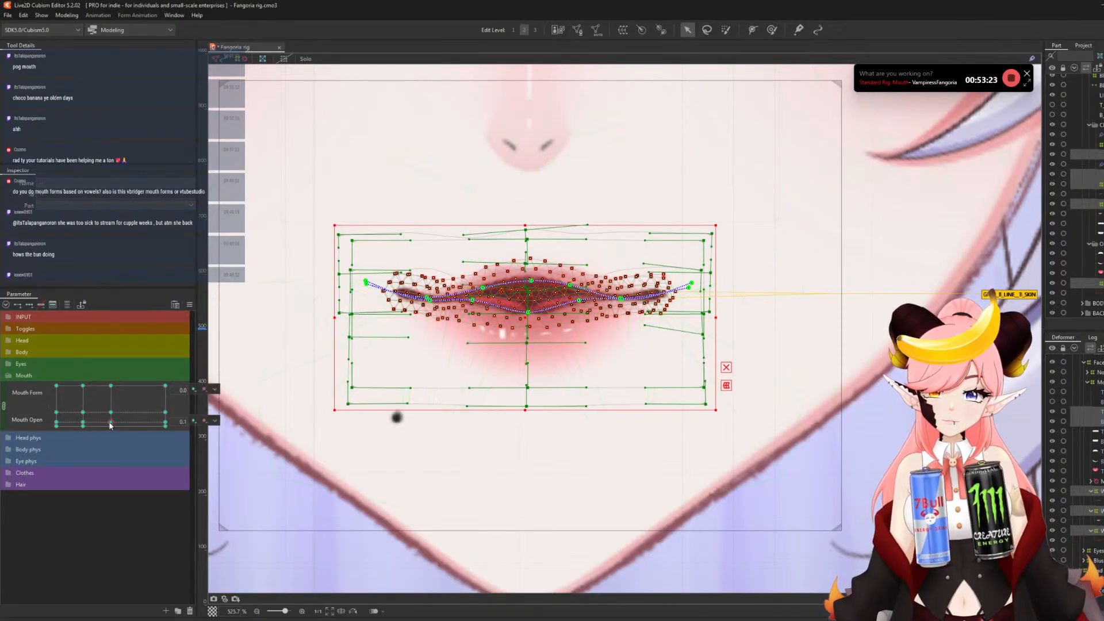
- At Mouth Form 0.0 and Mouth Open 0.3, raise T_LINE's outer side path points slightly and lower both of its end points
click(111, 413)
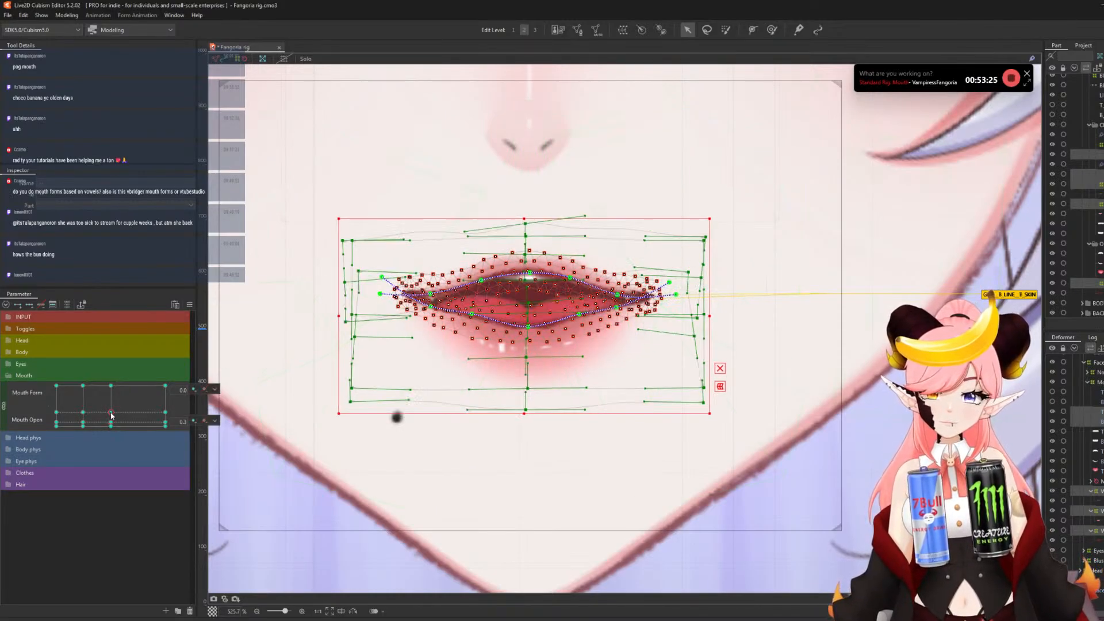
scroll(486, 282, up, 2)
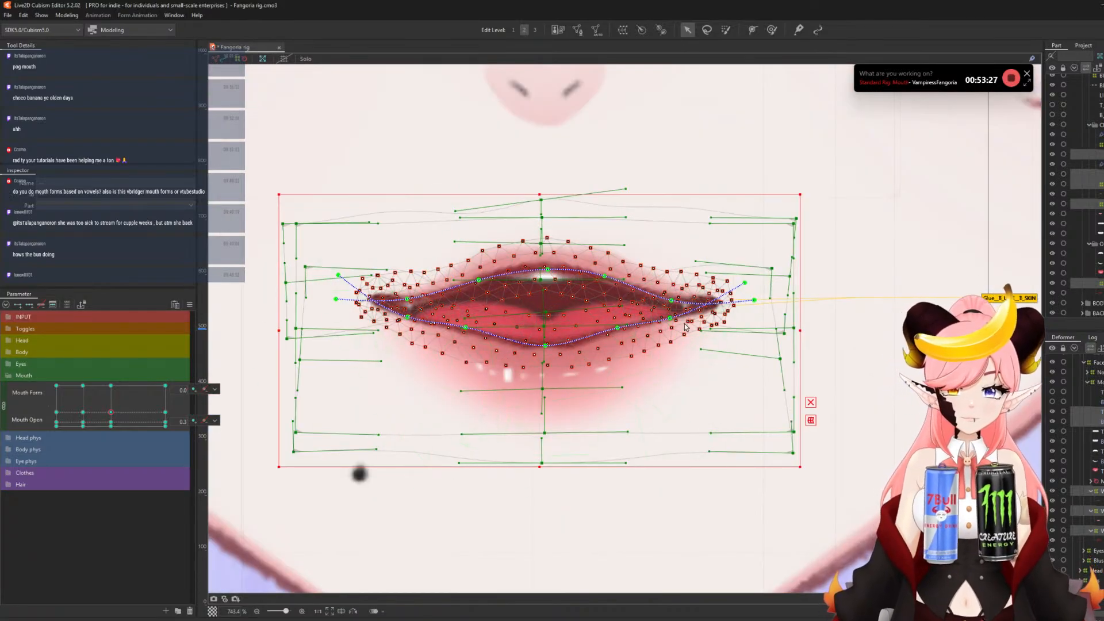
click(517, 305)
scroll(517, 305, up, 2)
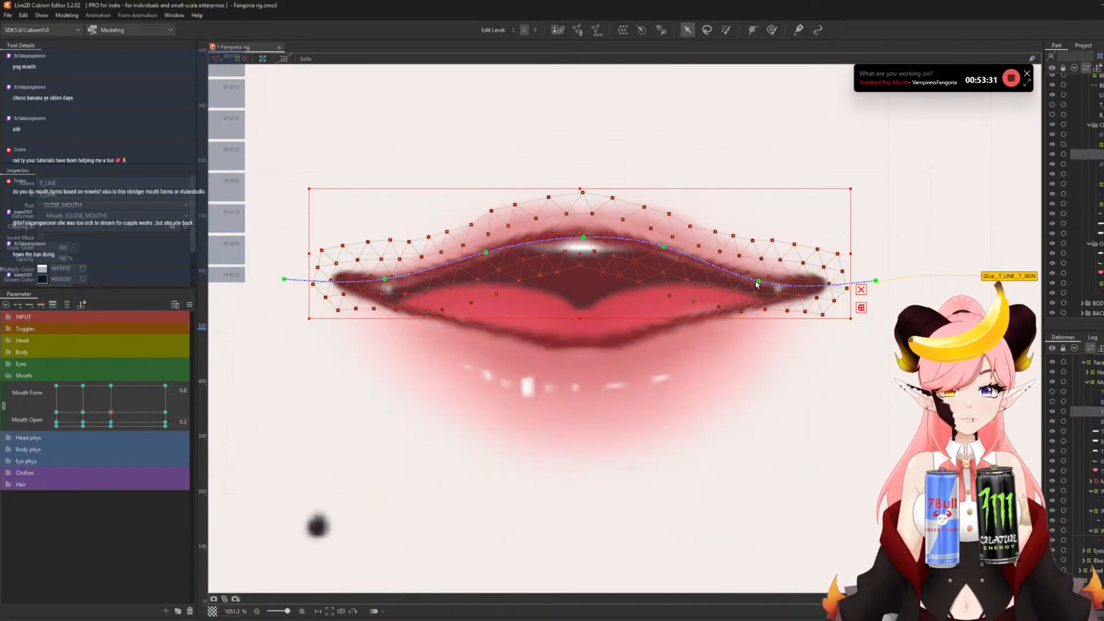
drag(757, 281, 761, 276)
drag(876, 284, 859, 304)
drag(392, 282, 392, 278)
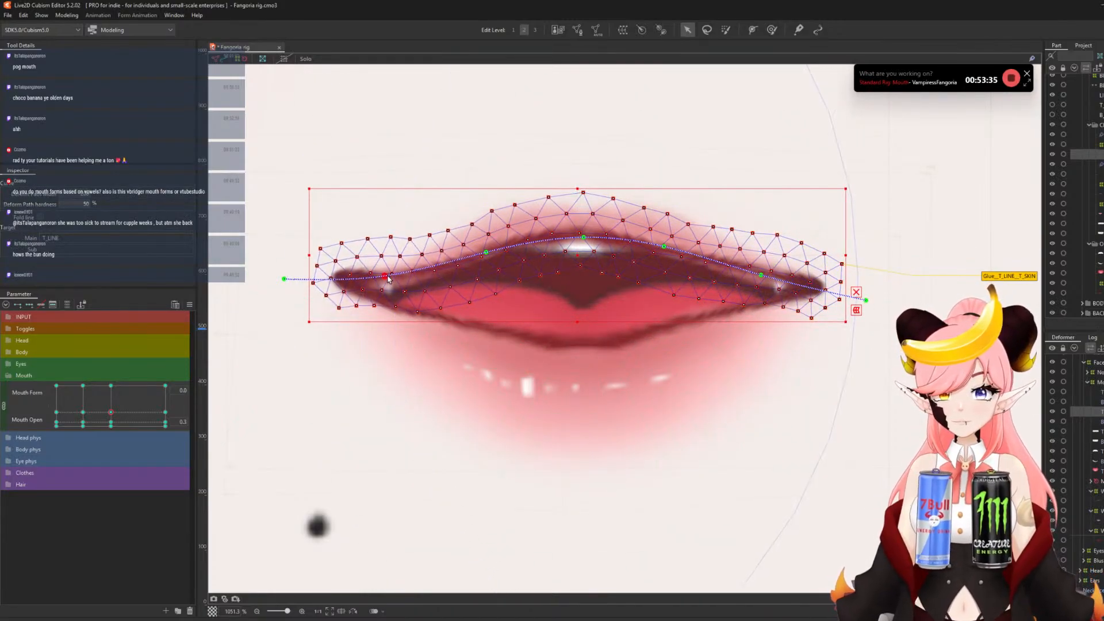
drag(284, 280, 286, 298)
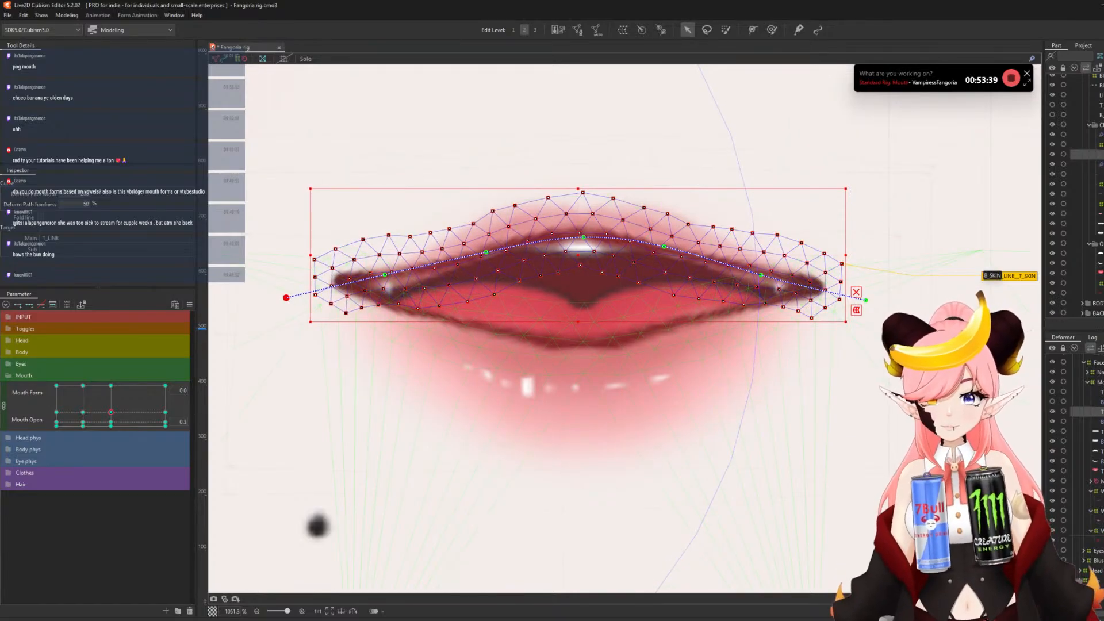
- Move B_LINE's side path points down and slightly outward to round the lower lip line
click(680, 318)
drag(684, 324, 685, 331)
drag(757, 307, 762, 311)
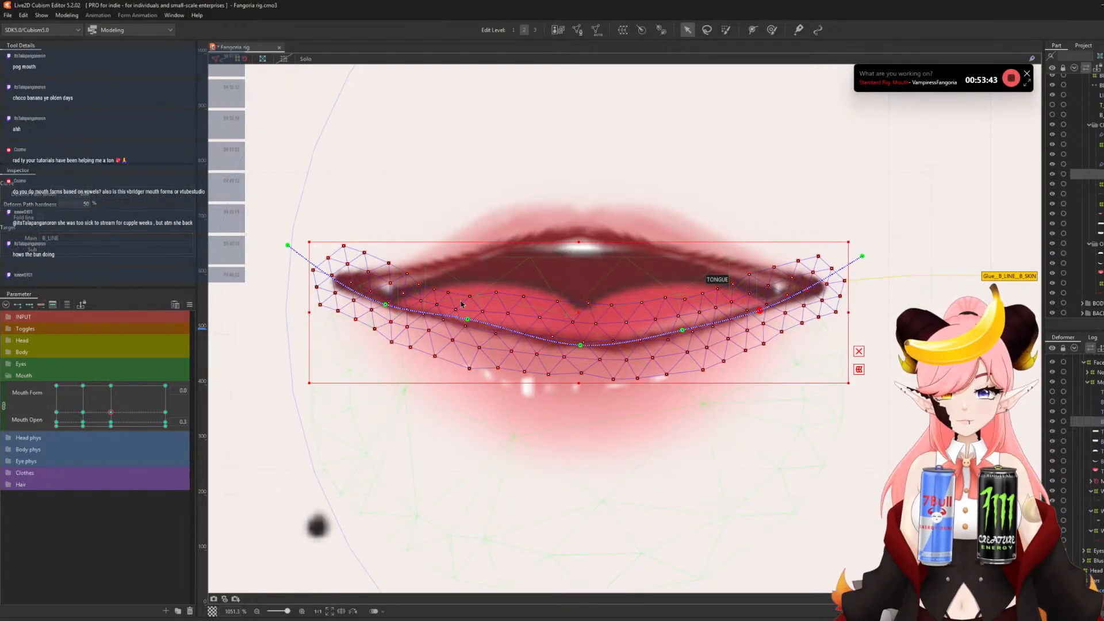
drag(469, 319, 467, 326)
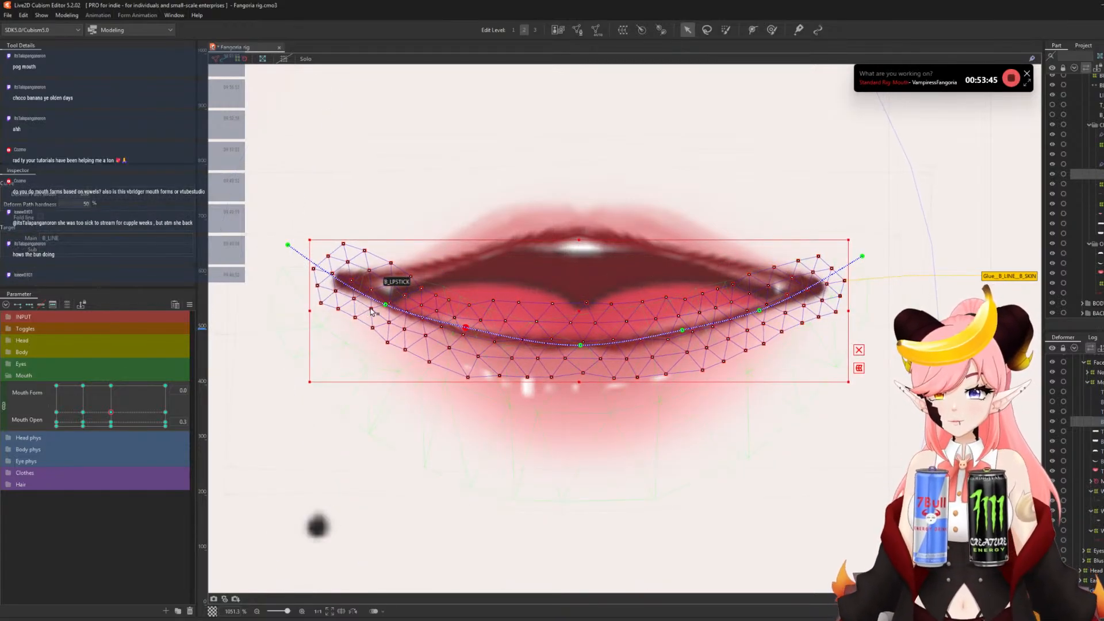
drag(384, 305, 379, 314)
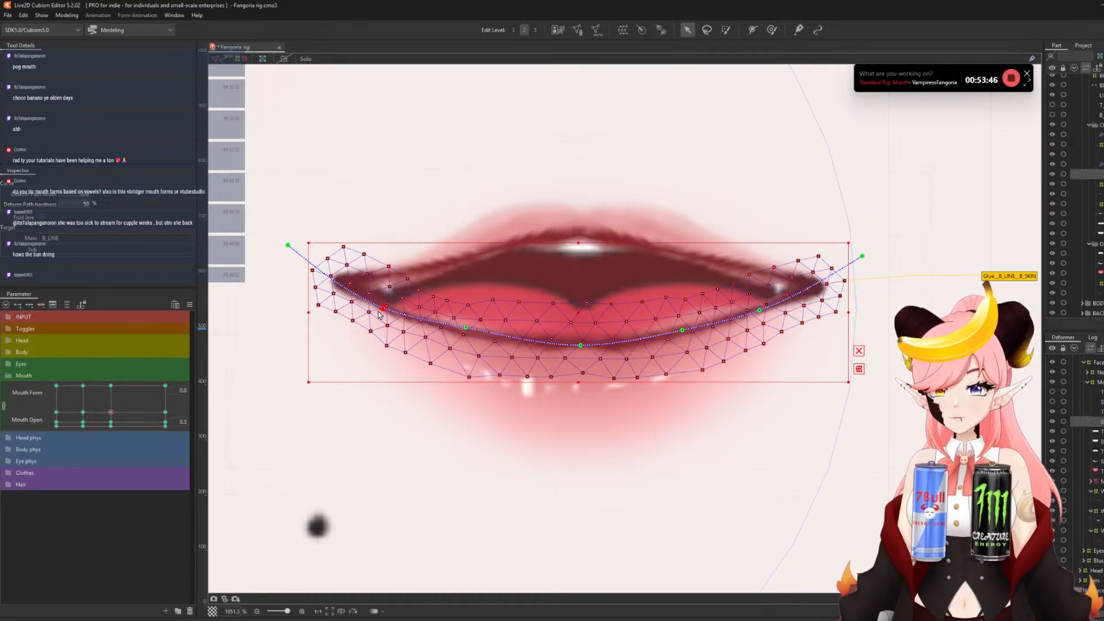
- Smooth the left side of B_LINE with the deform brush
click(771, 29)
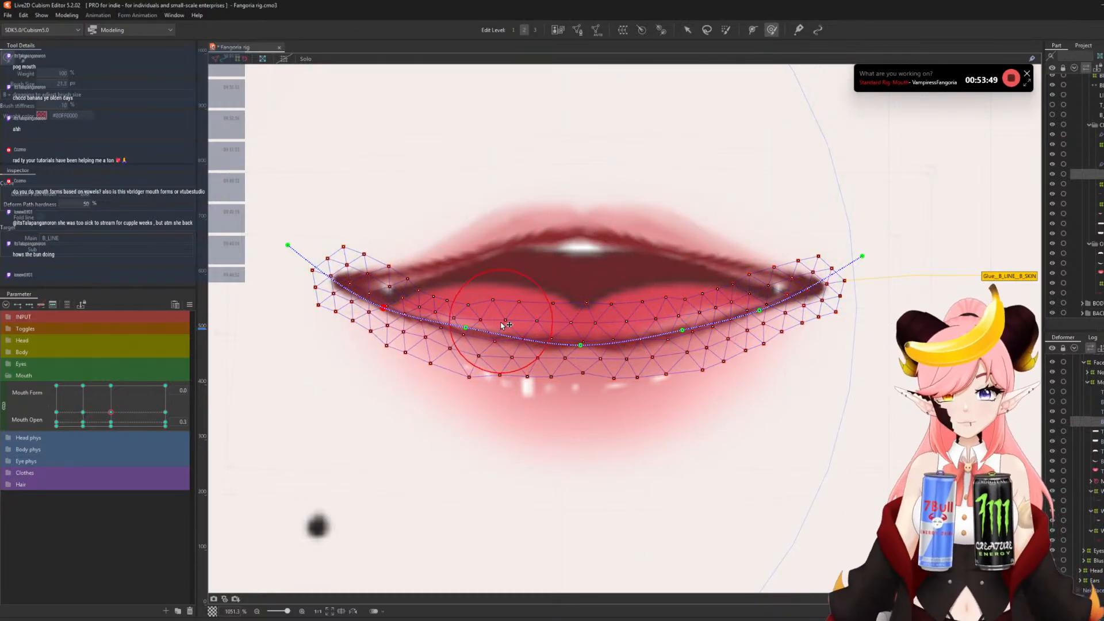
mouse_move(501, 322)
mouse_down()
mouse_move(525, 327)
mouse_move(436, 360)
mouse_move(452, 346)
mouse_up()
drag(436, 306, 436, 309)
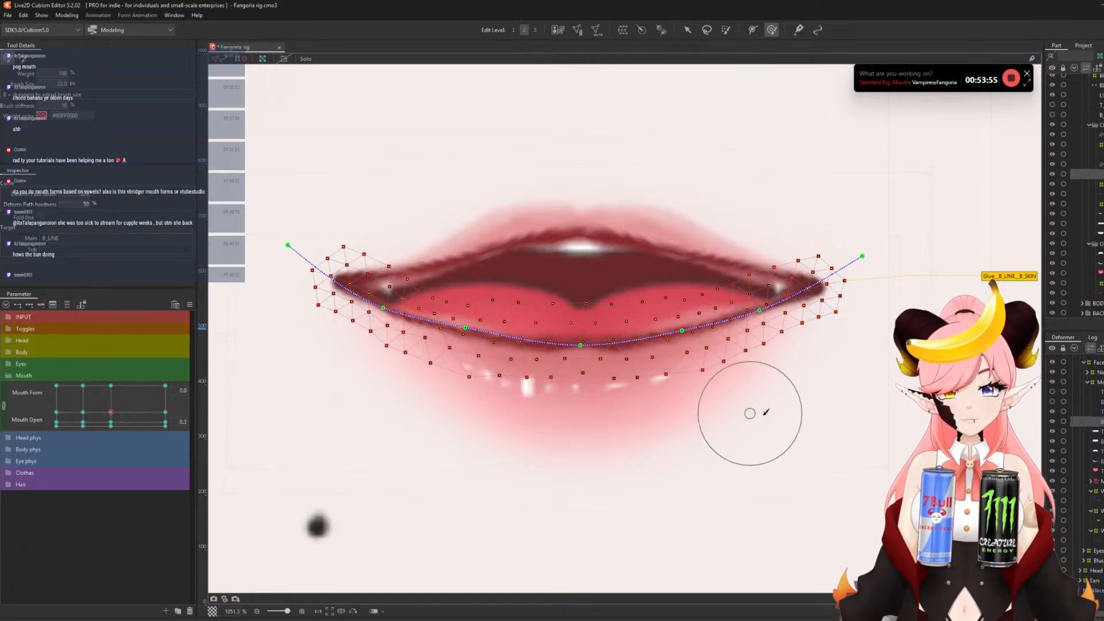
- Nudge the lower lip's warp deformer with the deform brush at Mouth Form 0.0 and Mouth Open 0.3
scroll(490, 375, down, 2)
scroll(511, 356, up, 2)
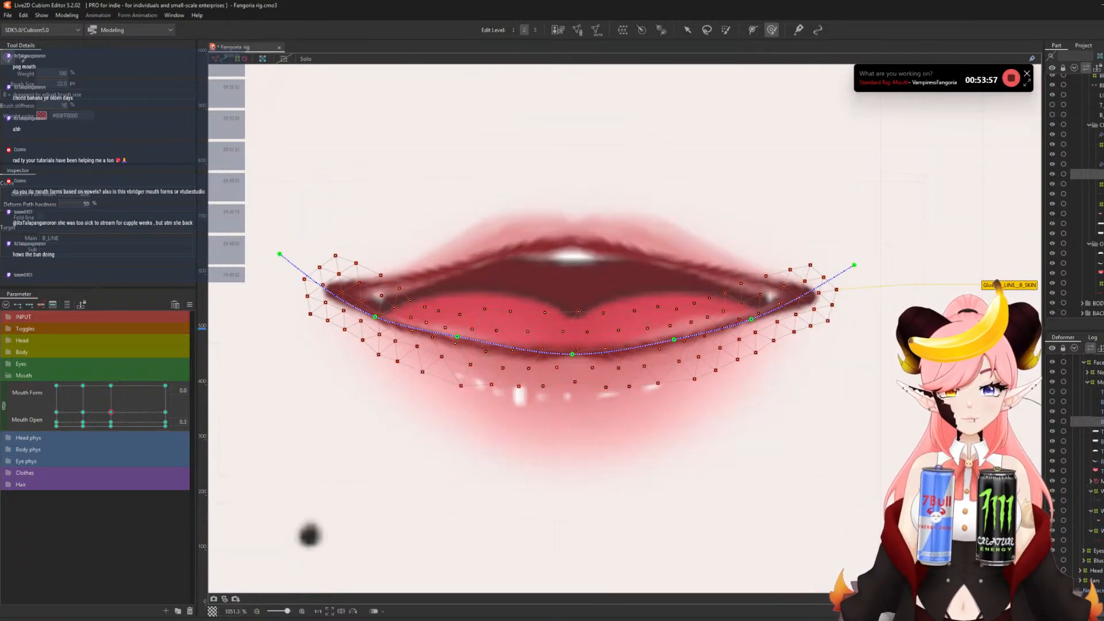
click(1099, 510)
drag(662, 308, 682, 307)
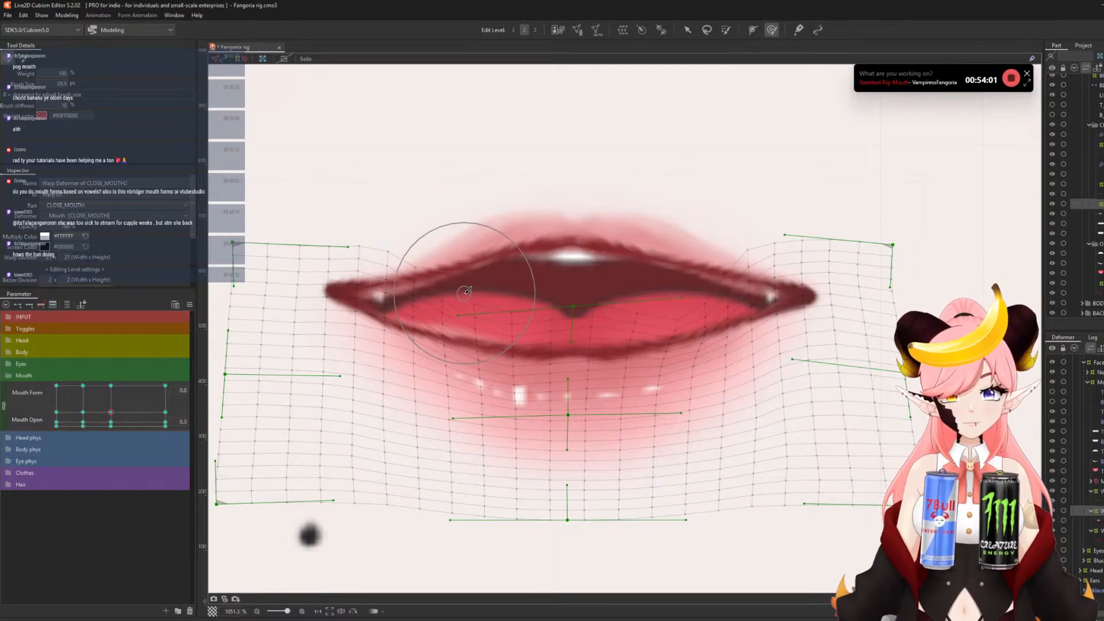
- At Mouth Form -1.0 and Mouth Open 0.0, flatten the raised middle of the lower lip deformer's upper edge with the deform brush
click(56, 423)
mouse_move(387, 245)
mouse_down()
mouse_move(447, 247)
mouse_move(459, 235)
mouse_up()
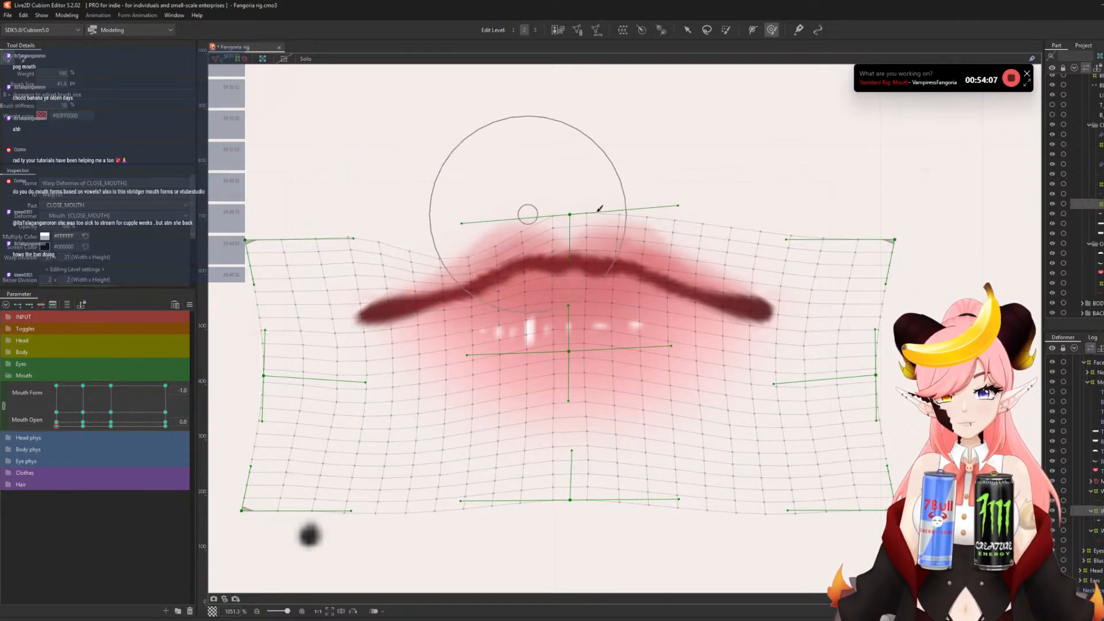
drag(768, 219, 758, 241)
mouse_move(687, 212)
mouse_down()
mouse_move(681, 233)
mouse_move(673, 219)
mouse_move(637, 215)
mouse_up()
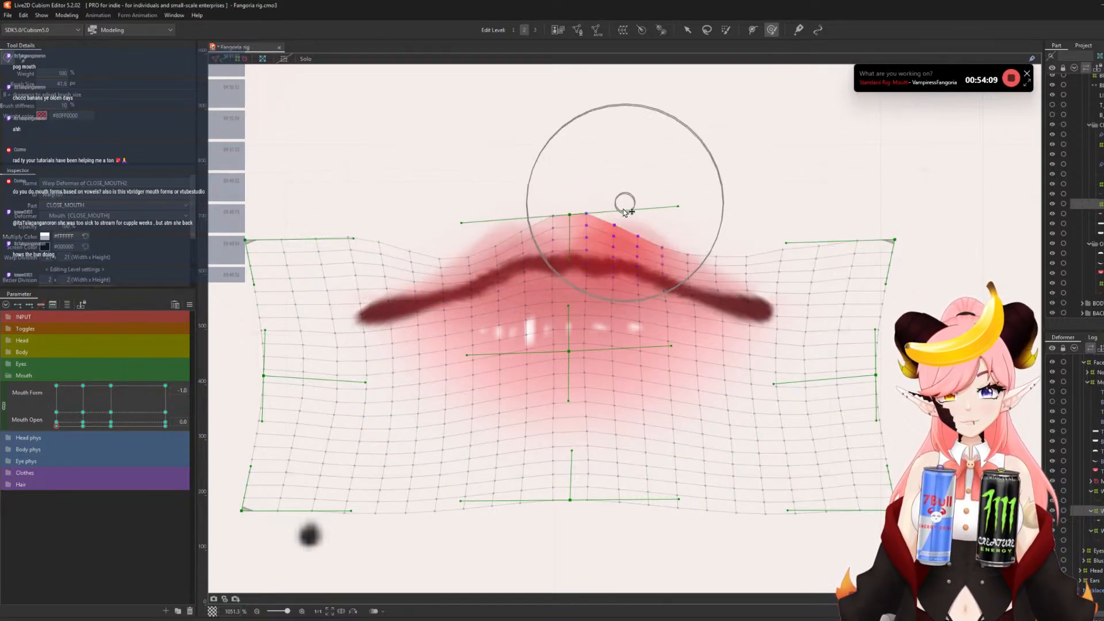
drag(559, 201, 541, 205)
drag(451, 204, 406, 232)
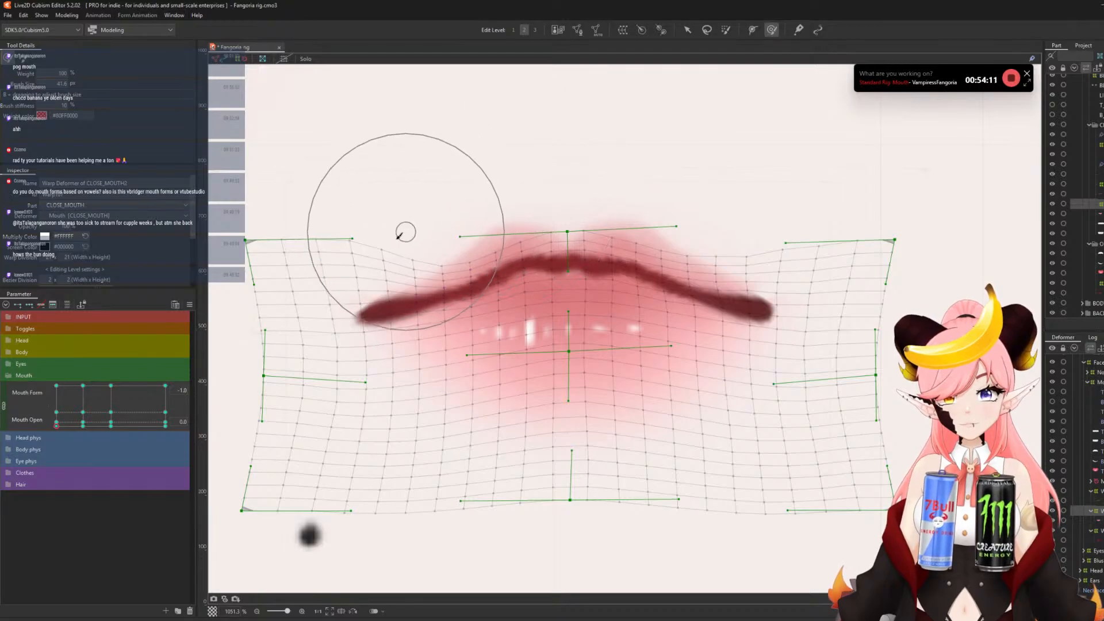
- Push the upper edge of the lower lip deformer slightly down on both sides at Mouth Form -1.0 and Mouth Open 0.0
mouse_move(57, 427)
mouse_down()
mouse_move(138, 424)
mouse_move(53, 428)
mouse_up()
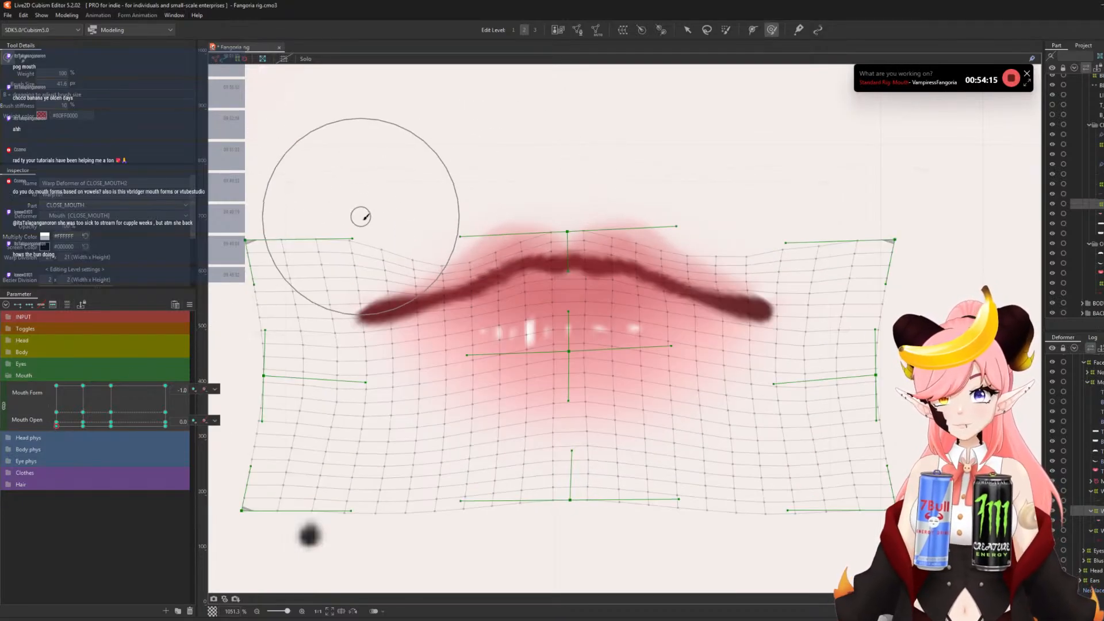
mouse_move(358, 217)
mouse_down()
mouse_move(372, 263)
mouse_move(396, 249)
mouse_move(418, 256)
mouse_up()
drag(690, 232, 689, 246)
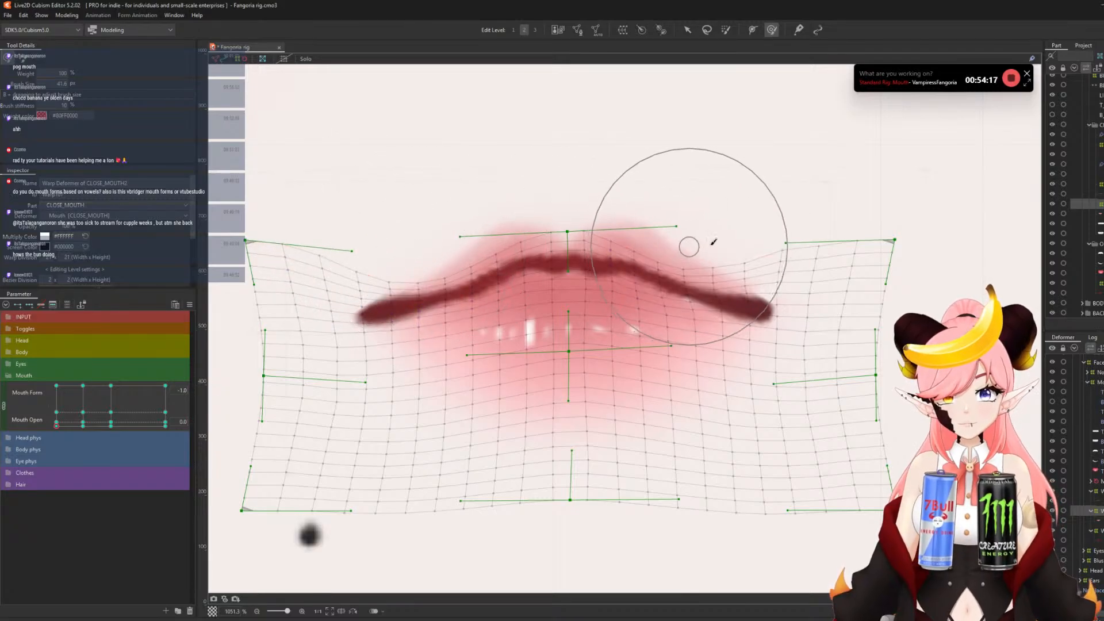
drag(762, 248, 759, 263)
- Check the mouth shapes at Mouth Form -1.0, -0.5 and 0.0, moving Mouth Open through its low keys and up to 1.0
drag(56, 423, 56, 425)
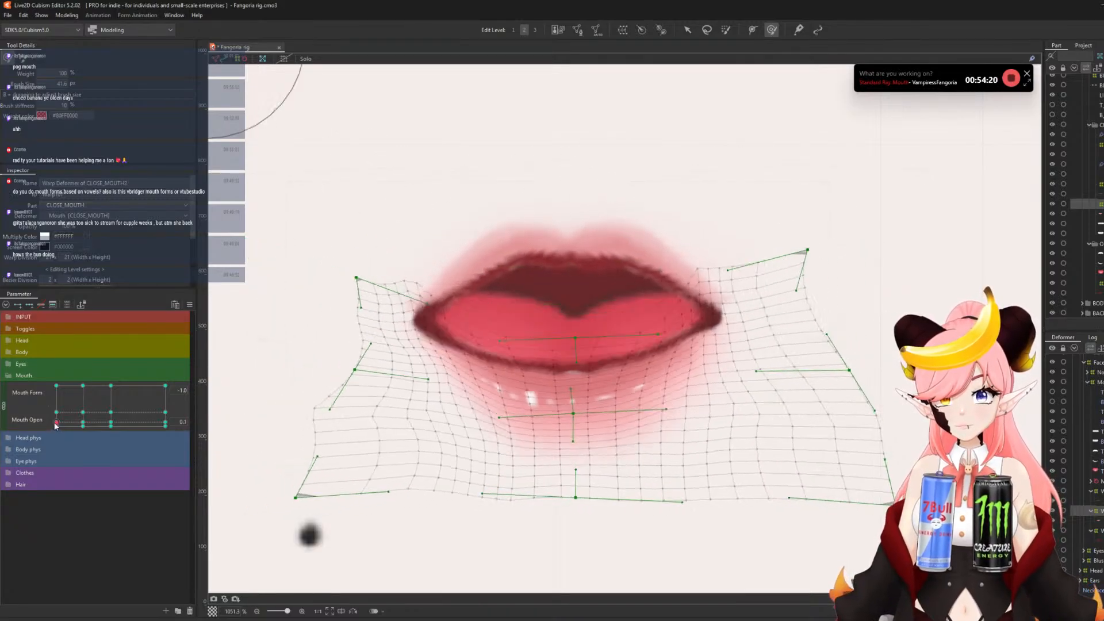
click(83, 425)
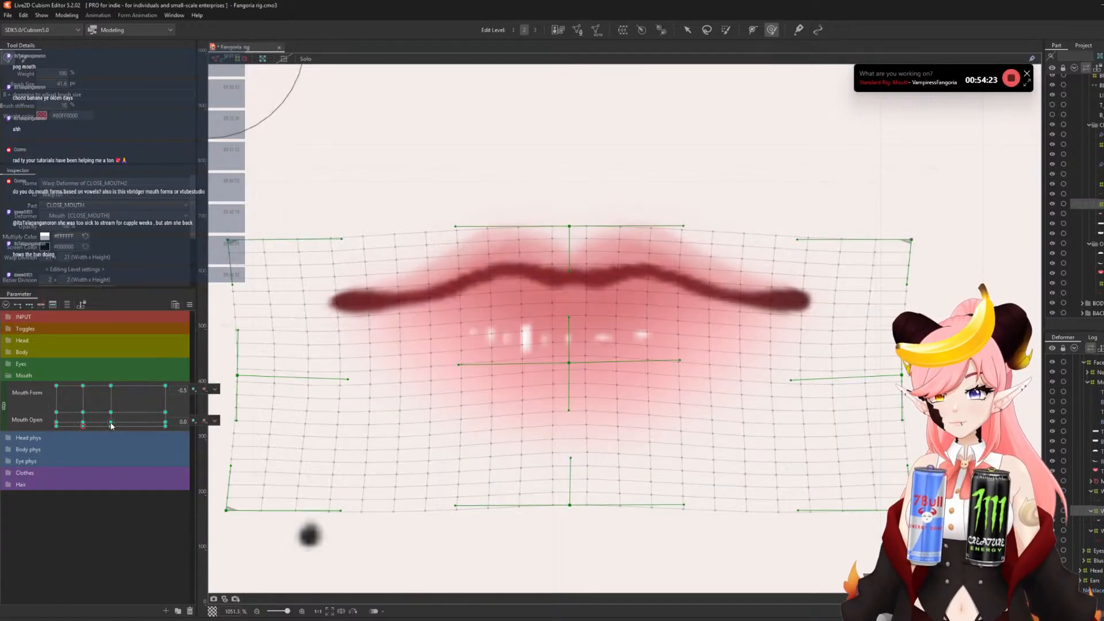
click(111, 425)
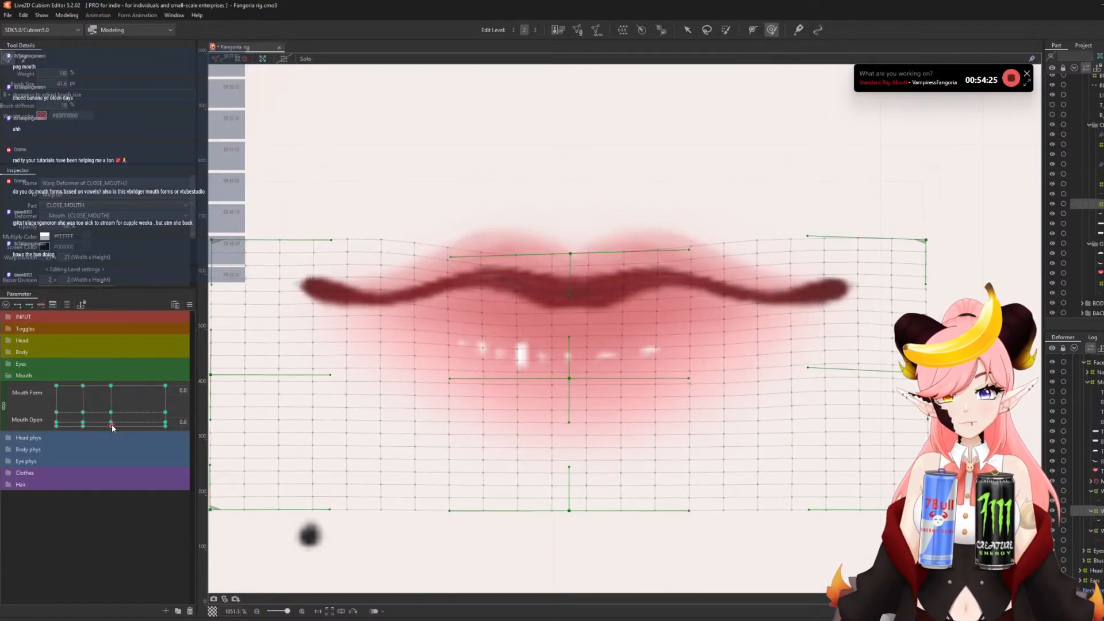
drag(113, 427, 111, 387)
- At Mouth Form 0.0 and Mouth Open 0.3, raise the lower side areas of the upper lip's warp deformer with the deform brush
click(1094, 491)
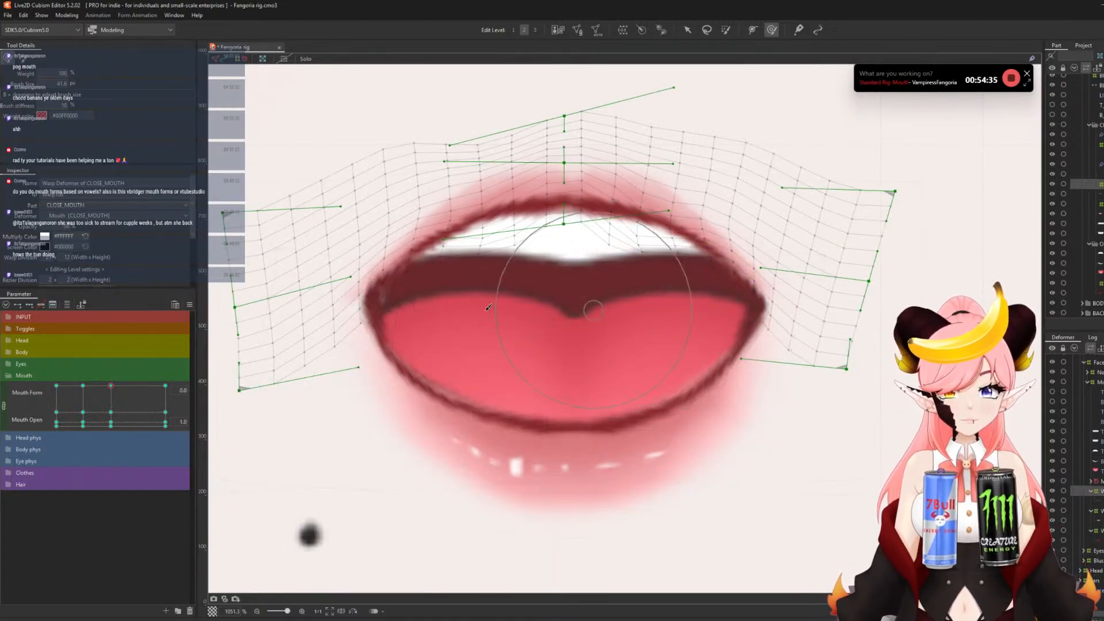
scroll(411, 308, down, 2)
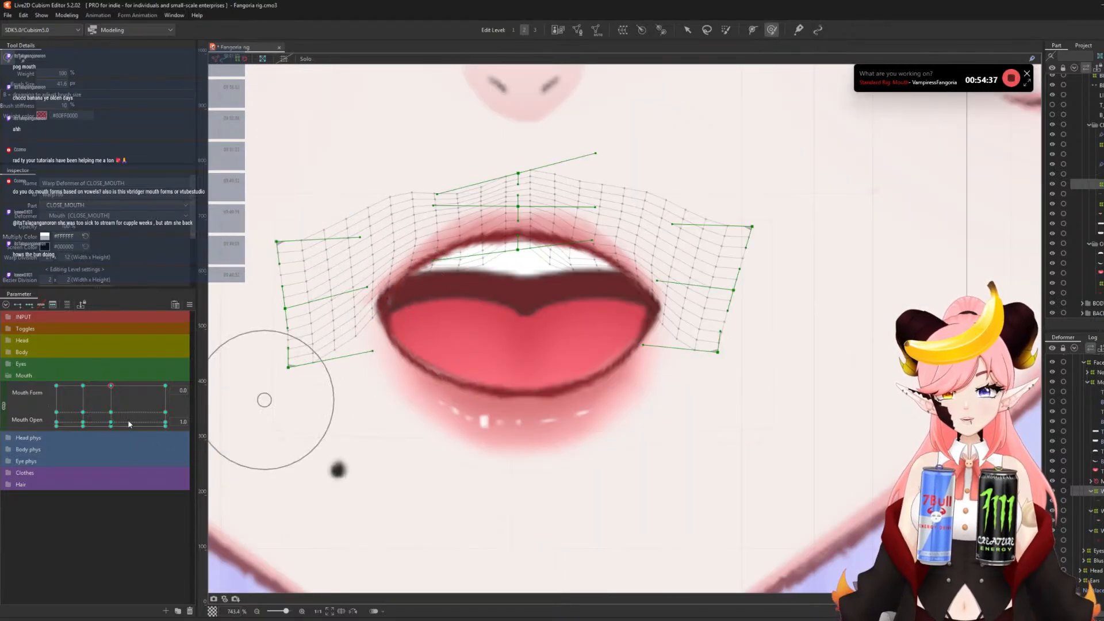
drag(111, 386, 113, 417)
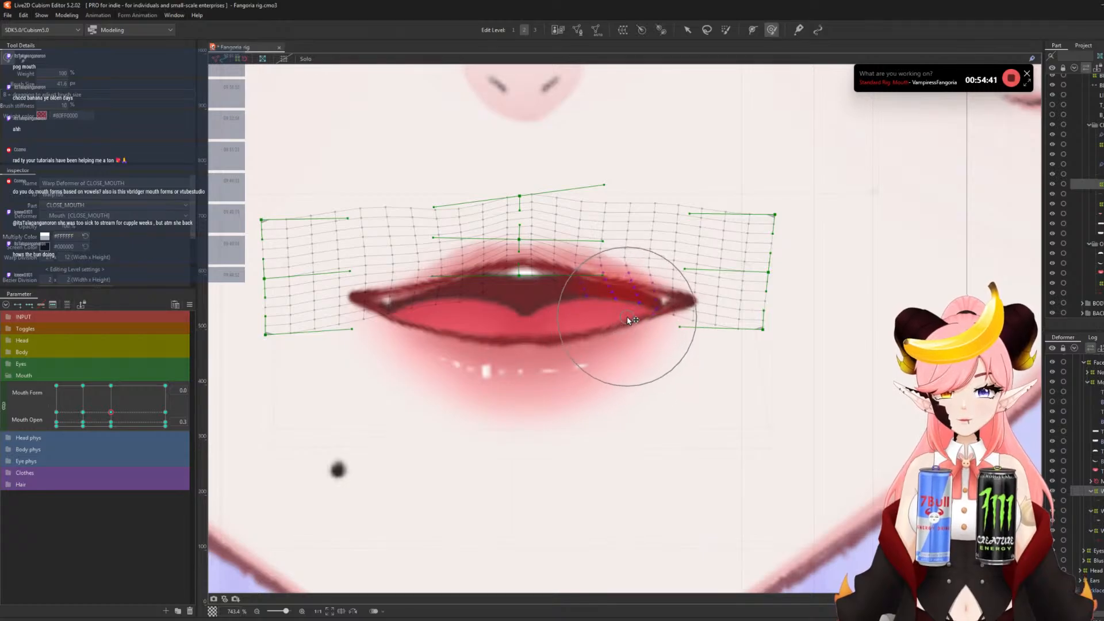
key(b)
key(b)
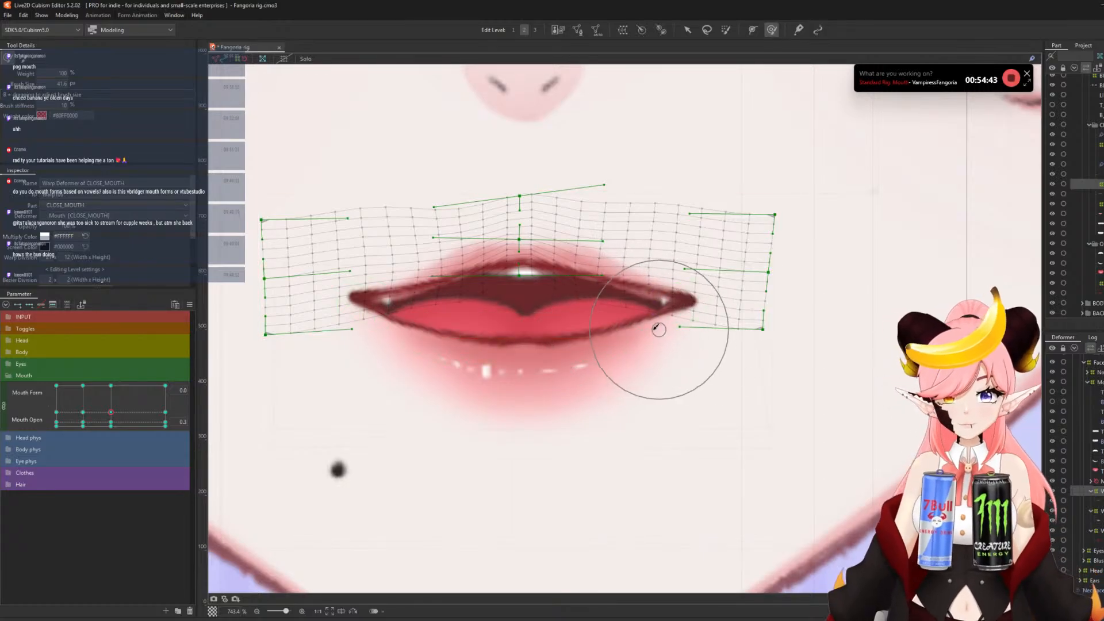
drag(560, 349, 656, 355)
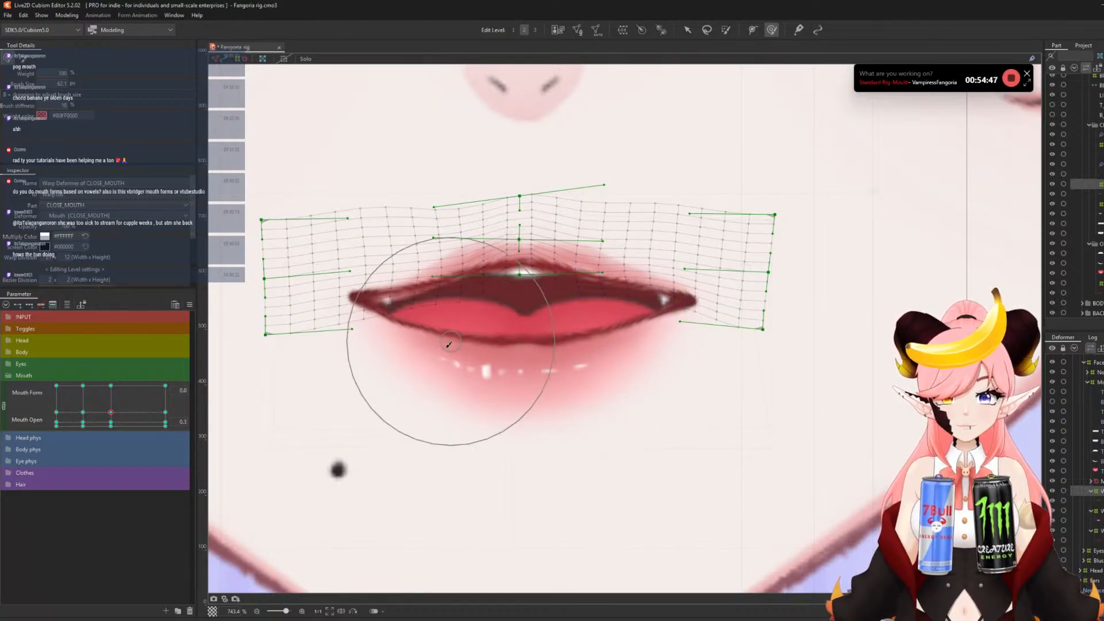
drag(364, 361, 362, 354)
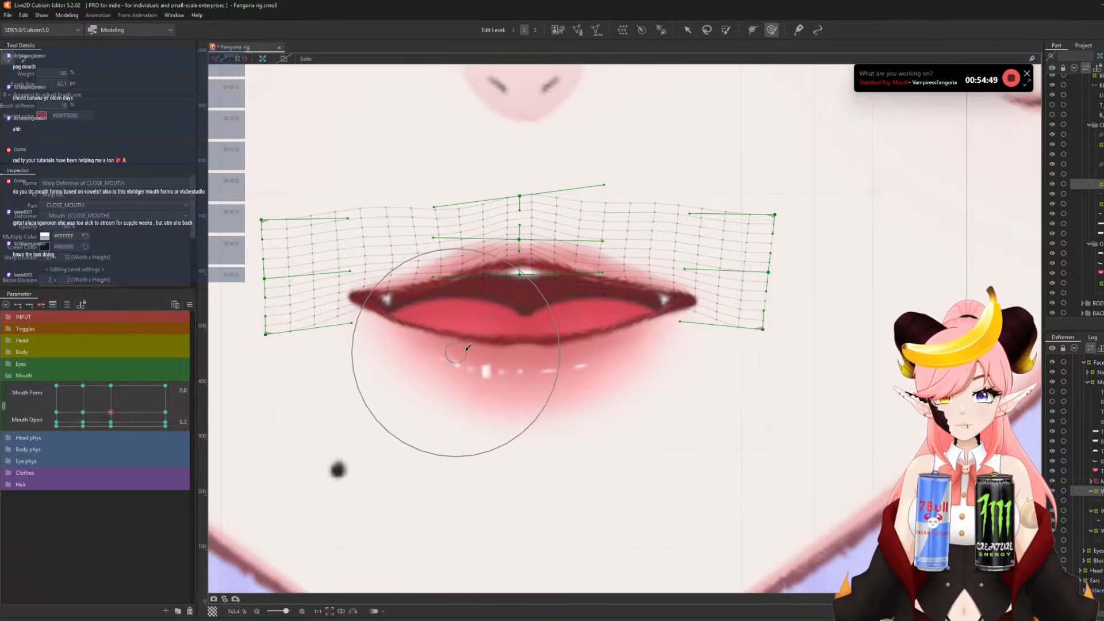
key(b)
drag(656, 276, 580, 282)
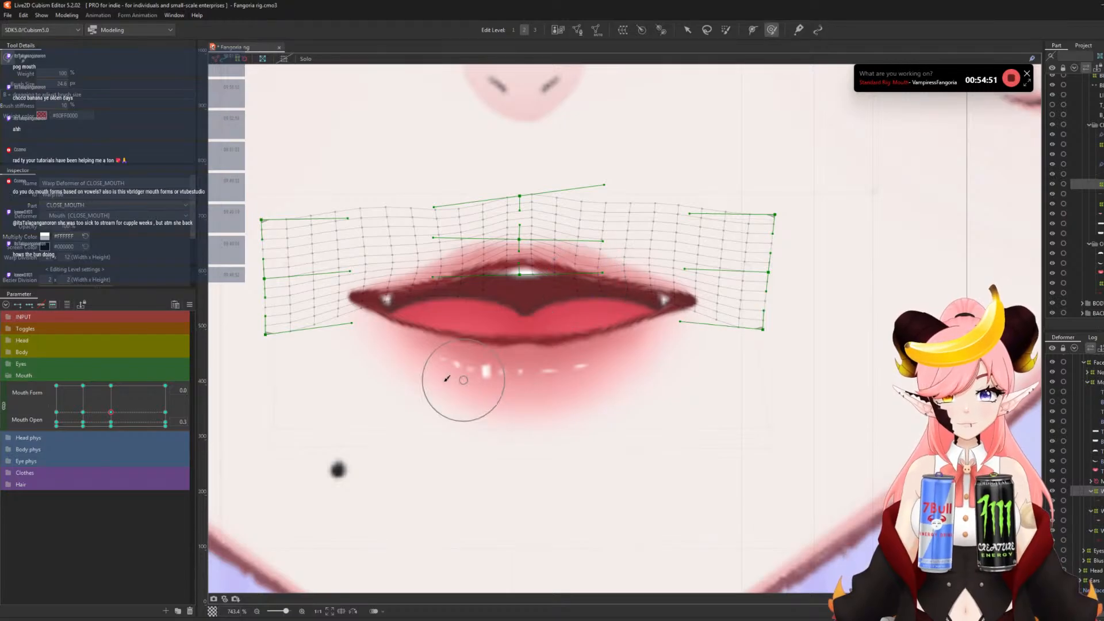
- Preview the mouth across the parameter range and inspect the shape at Mouth Form 1.0 and Mouth Open 0.3
scroll(531, 312, down, 3)
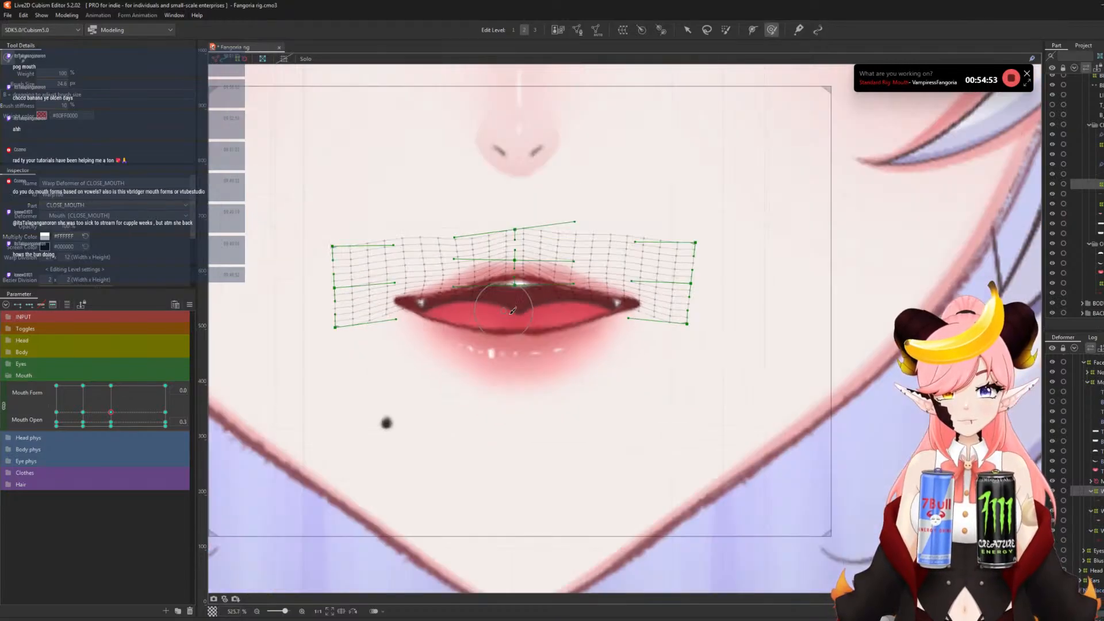
drag(113, 415, 196, 434)
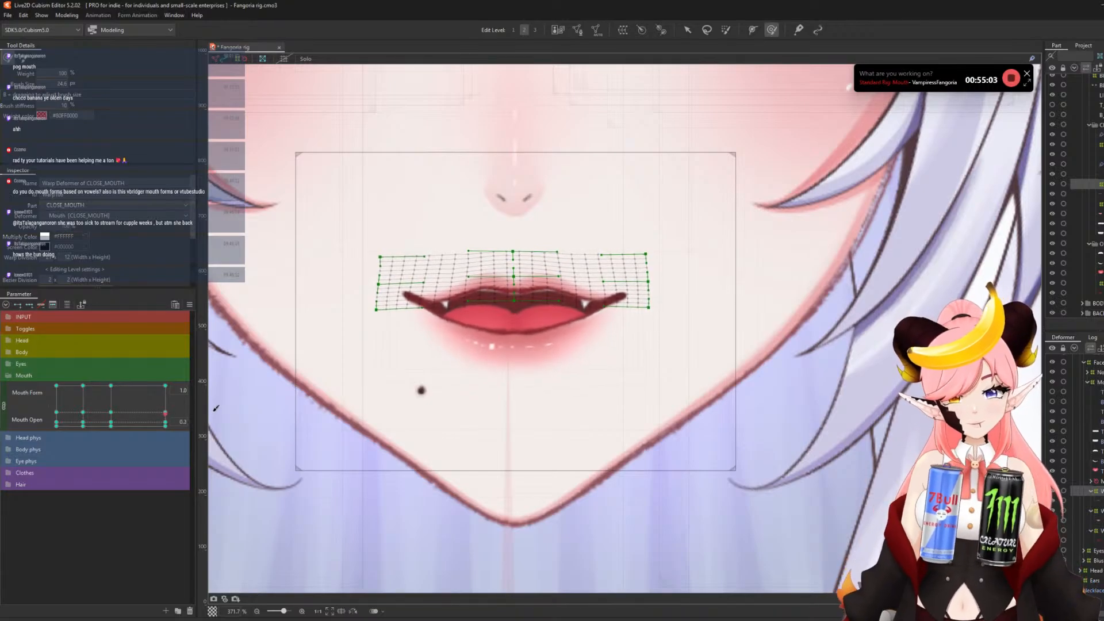
drag(228, 394, 217, 394)
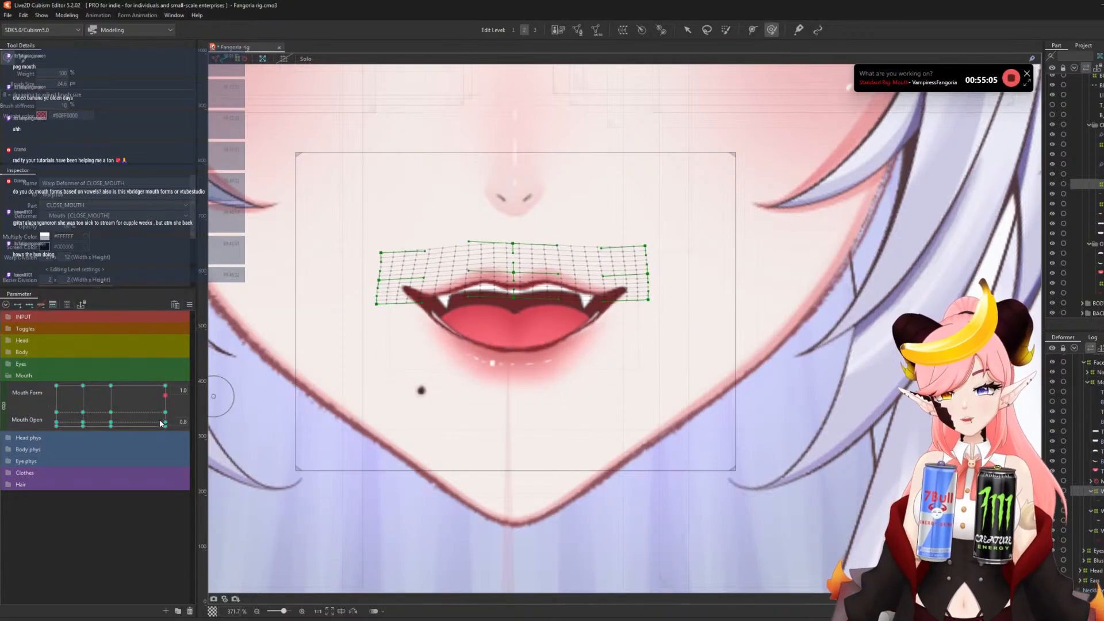
click(165, 412)
scroll(490, 276, up, 4)
scroll(554, 313, down, 2)
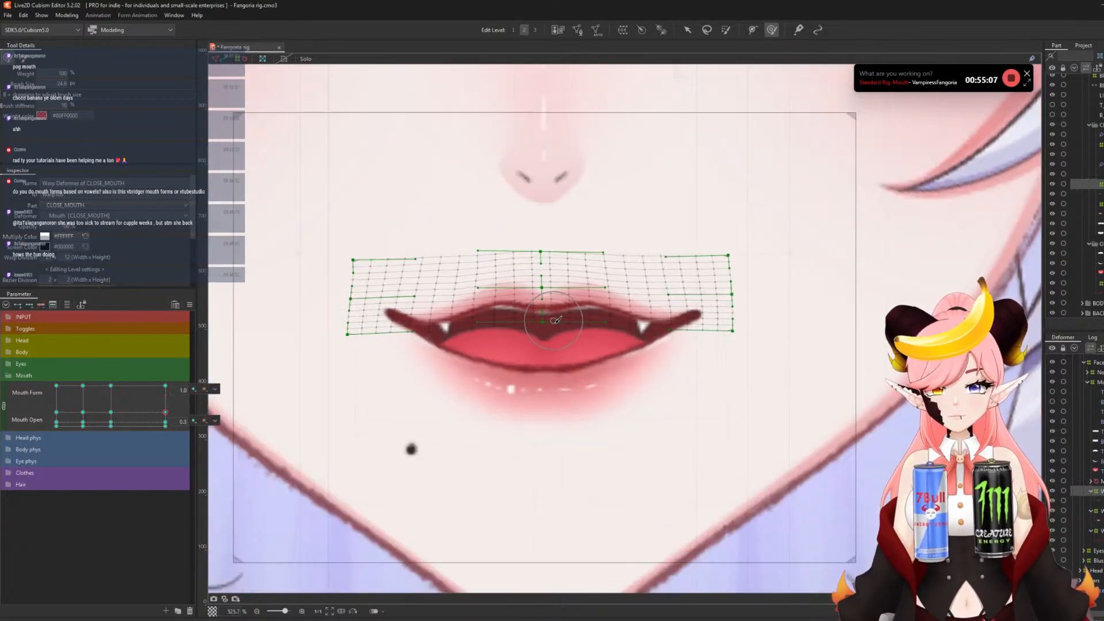
- Create a warp deformer named "Teeth top" as parent of T_TEETH, with 21 × 21 warp and 2 × 2 Bezier divisions
click(687, 30)
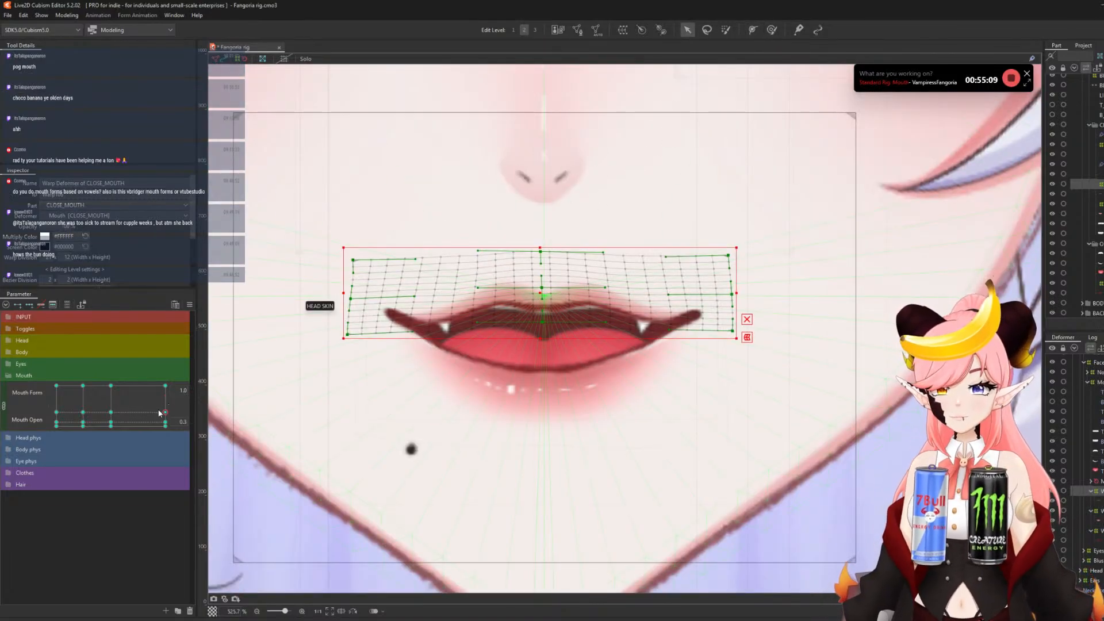
scroll(529, 325, up, 2)
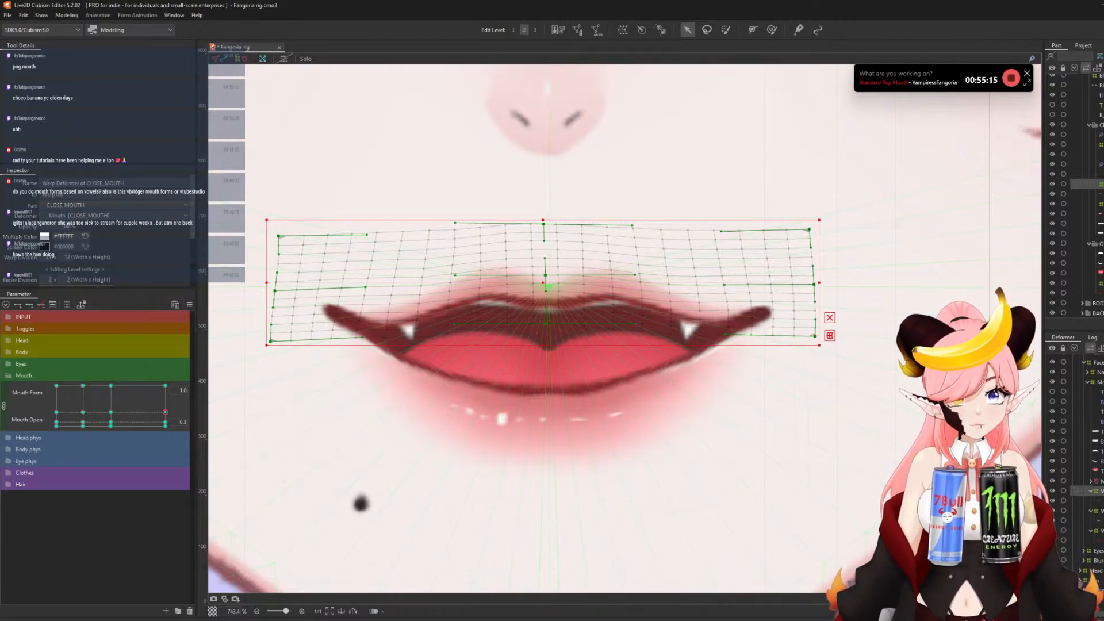
click(687, 328)
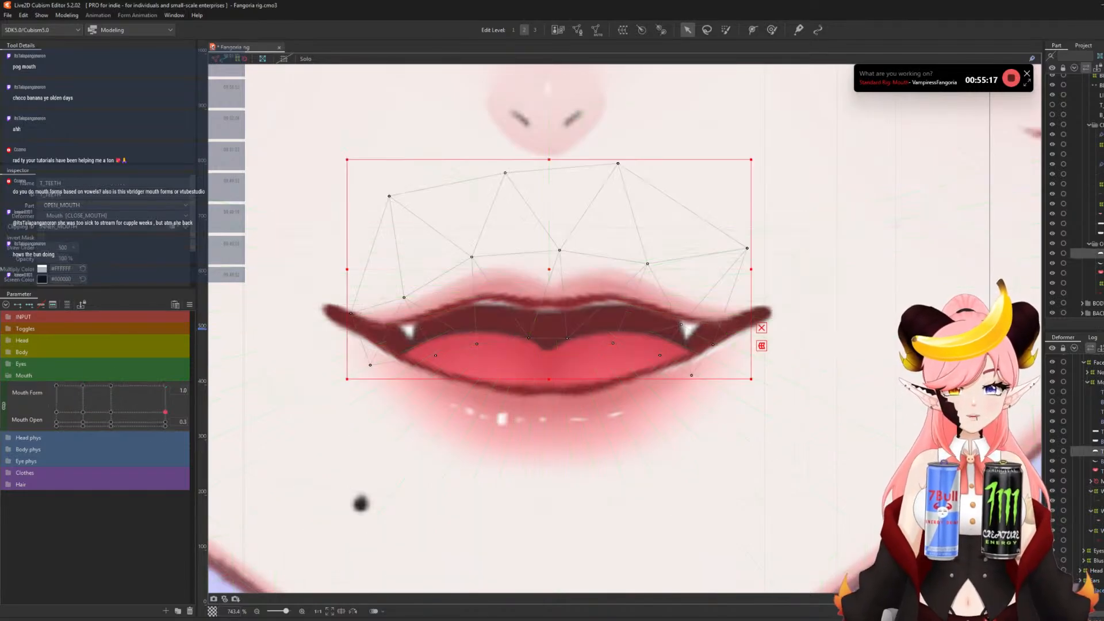
click(623, 30)
drag(841, 283, 564, 261)
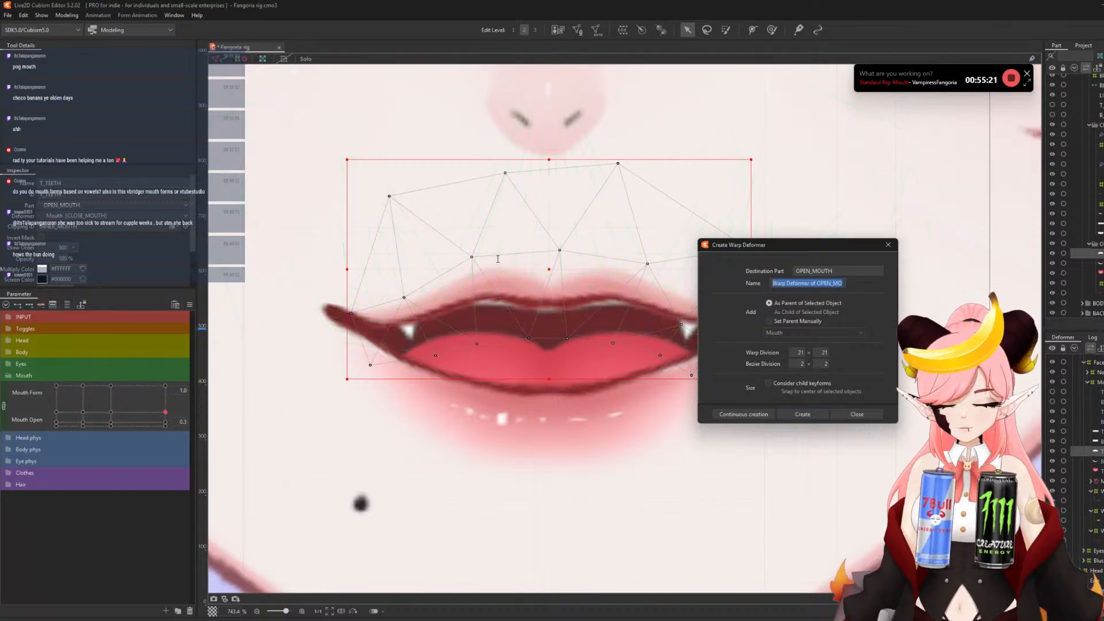
text(Teeth top)
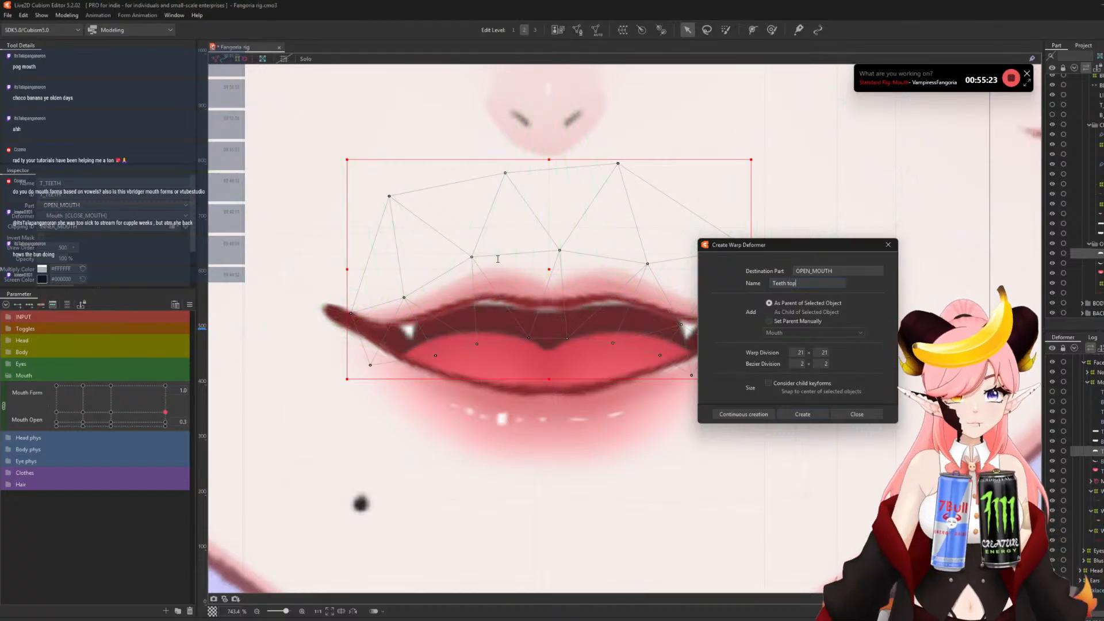
click(803, 414)
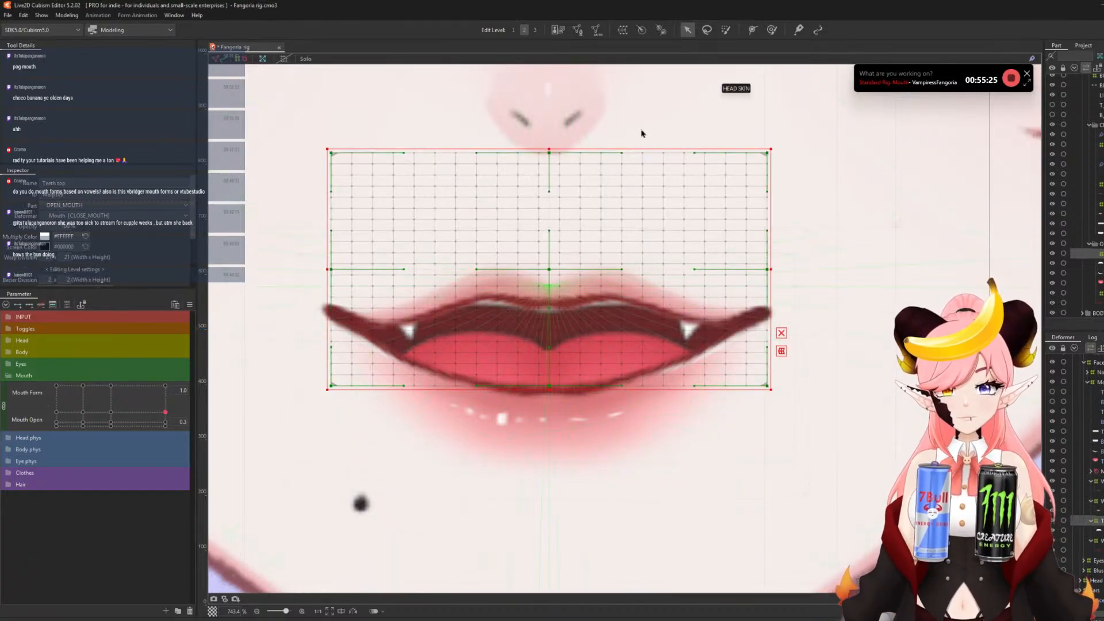
- Key the Teeth top deformer at both parameters' end values, plus Mouth Form 0.0 and Mouth Open 0.3 and 0.1
click(18, 305)
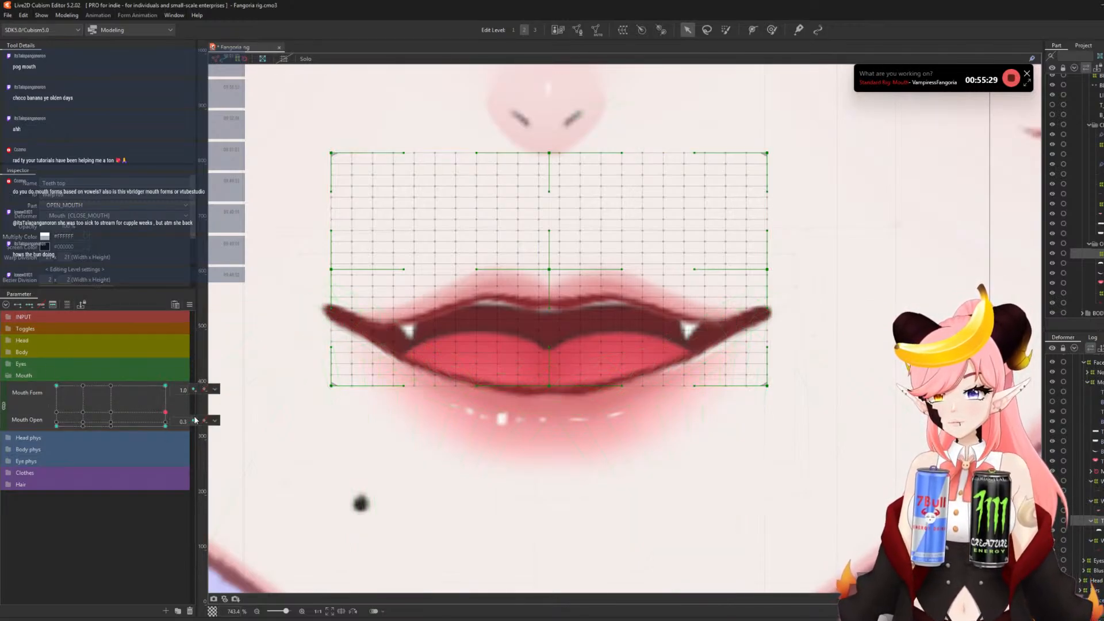
click(194, 419)
click(109, 391)
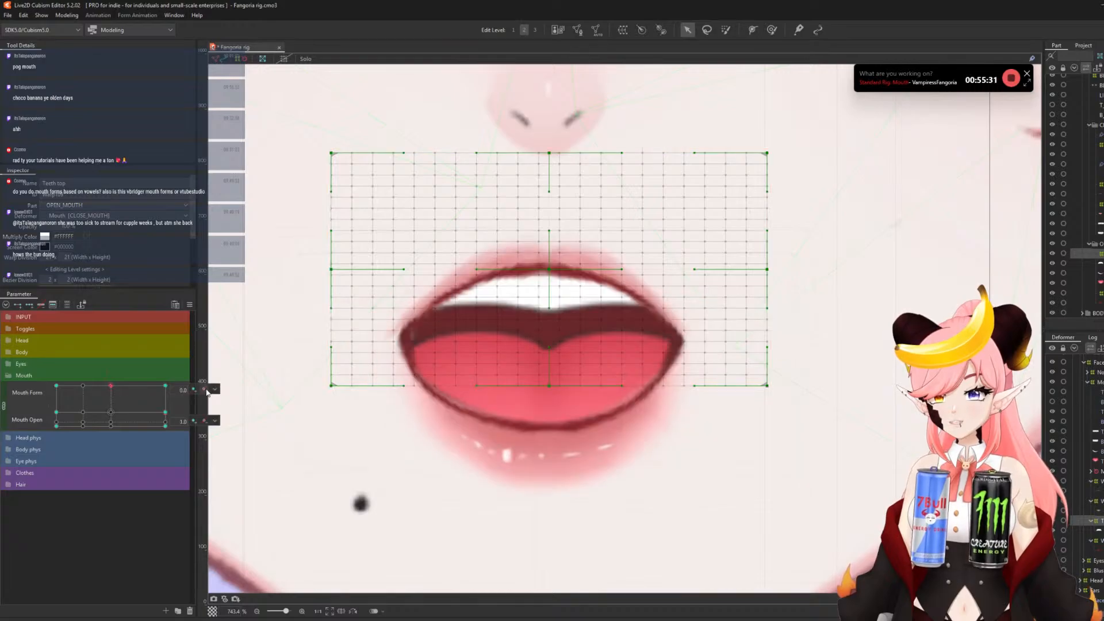
click(193, 391)
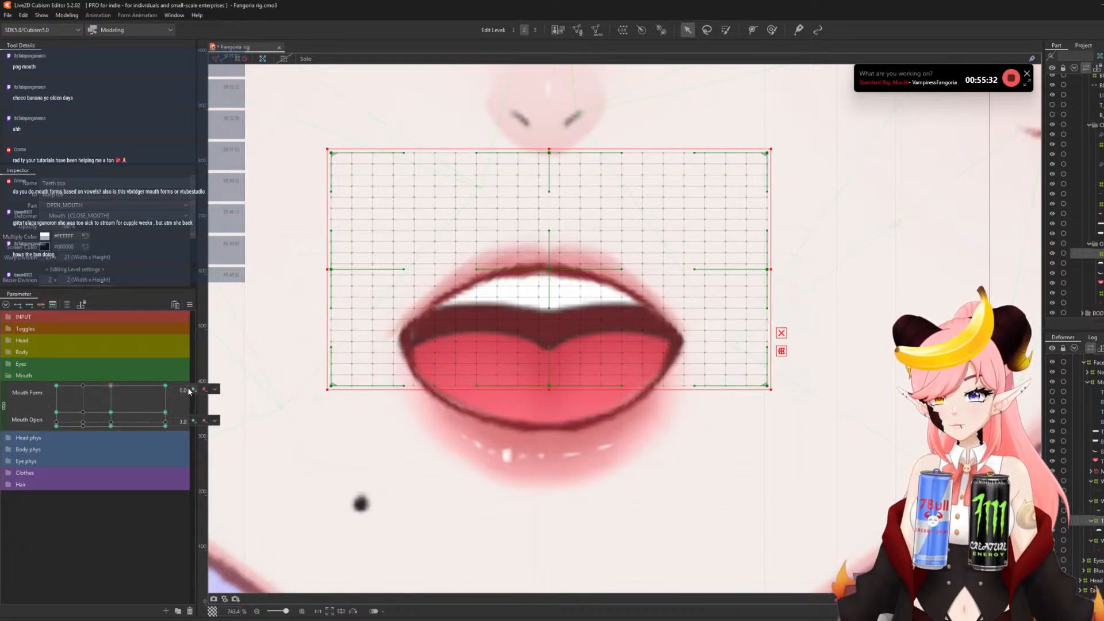
click(166, 422)
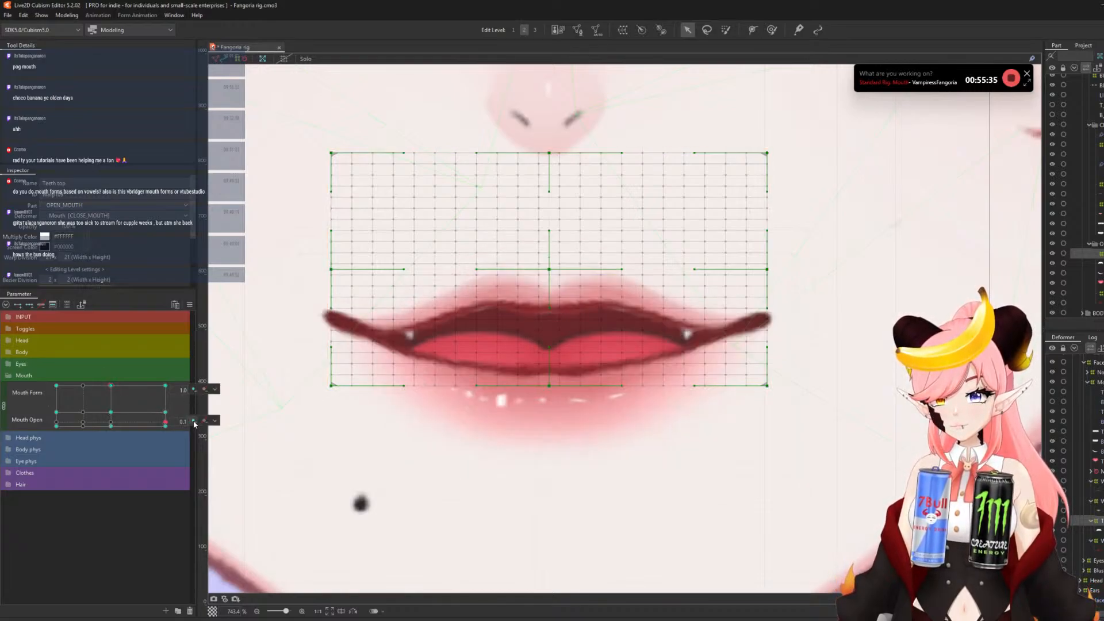
click(194, 423)
- At Mouth Form 1.0 and Mouth Open 0.3, move the Teeth top deformer slightly down to reveal the upper teeth and fangs
drag(166, 423, 165, 412)
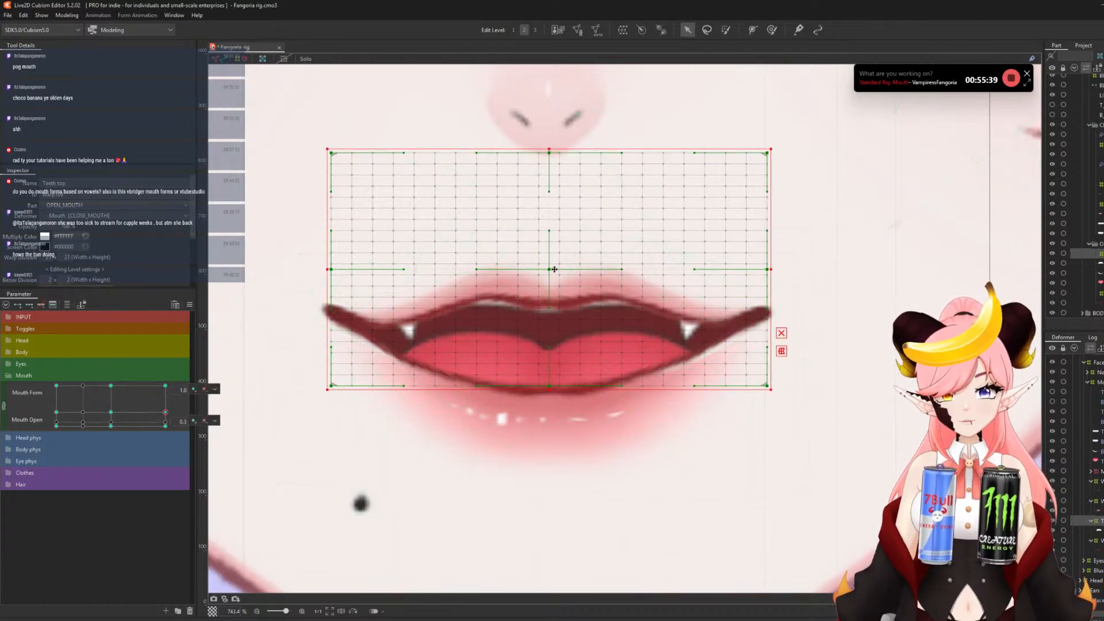
drag(554, 269, 547, 306)
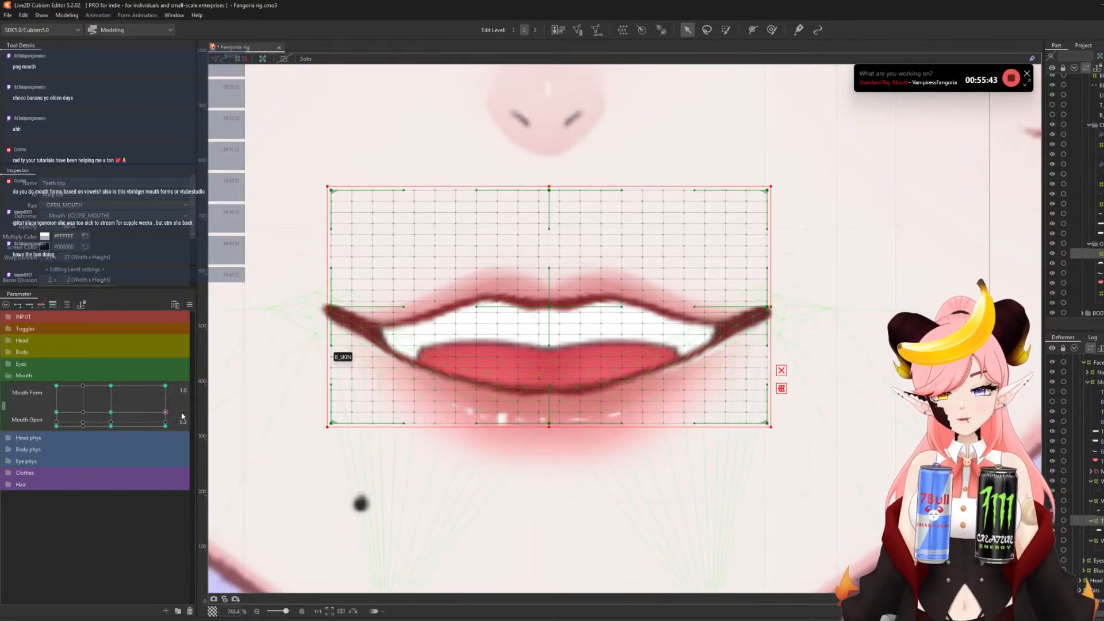
drag(166, 418, 520, 410)
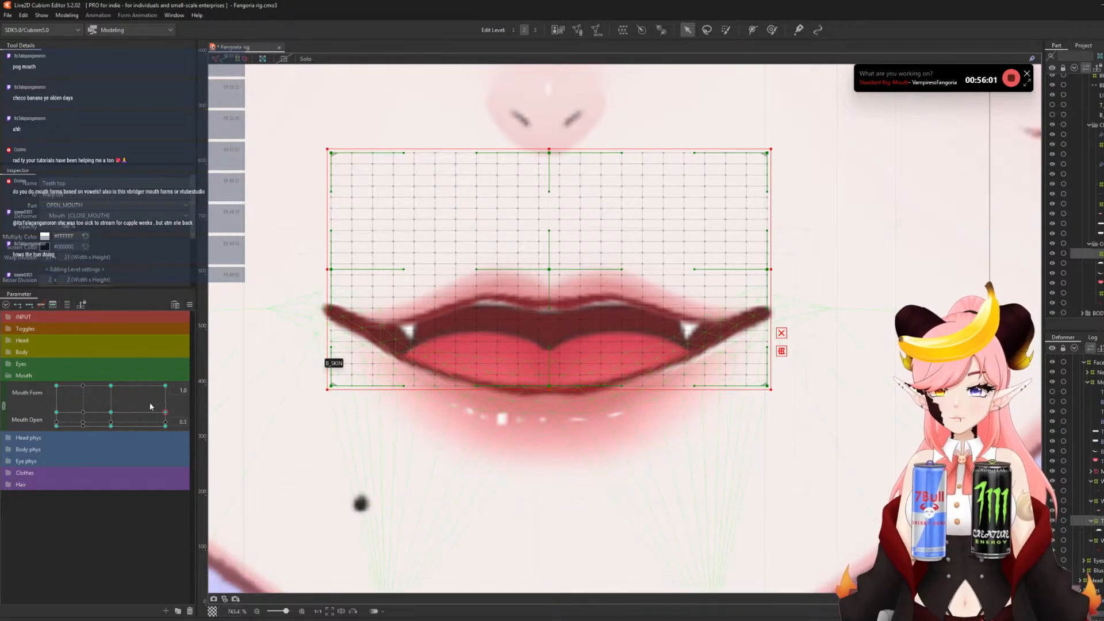
drag(553, 271, 553, 283)
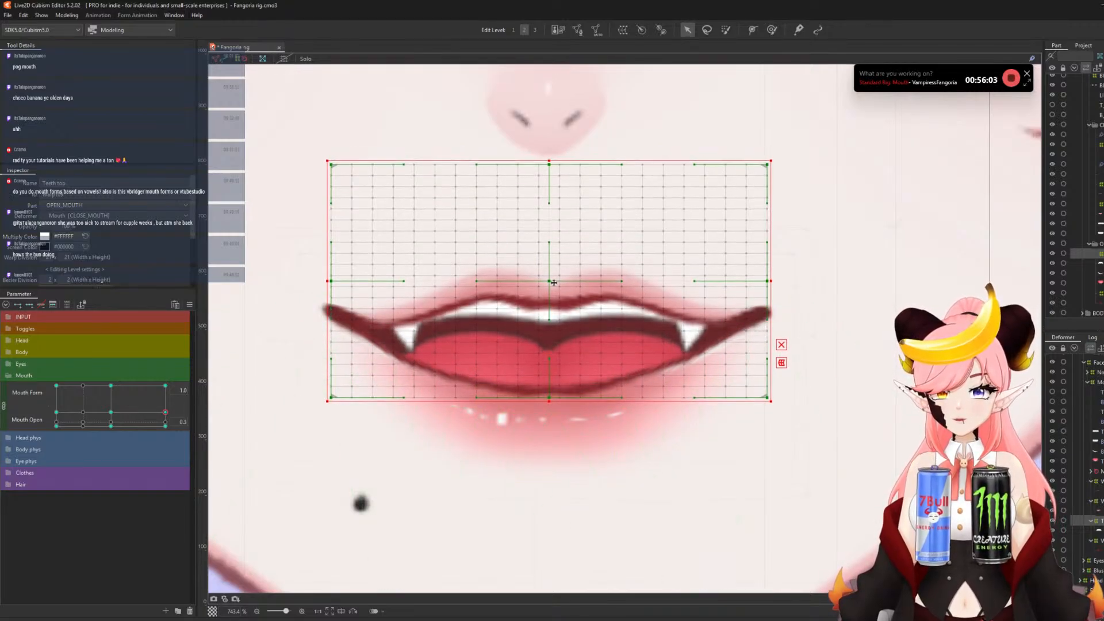
- At Mouth Form 1.0 and Mouth Open 0.0, move the Teeth top deformer slightly down to match its position at Mouth Open 0.3
click(166, 426)
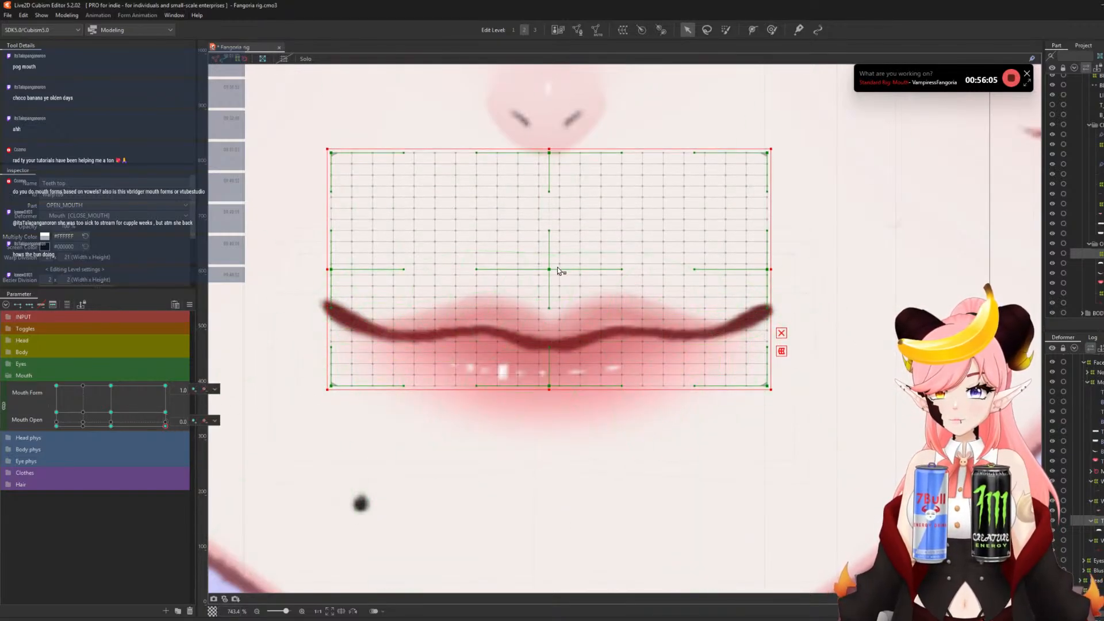
click(165, 412)
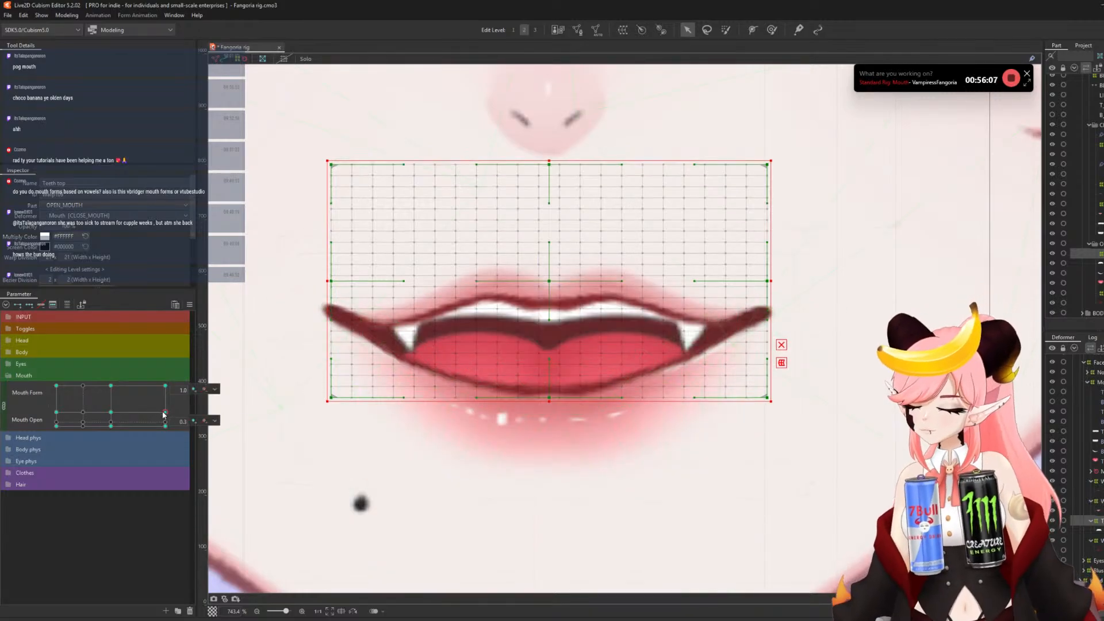
click(165, 426)
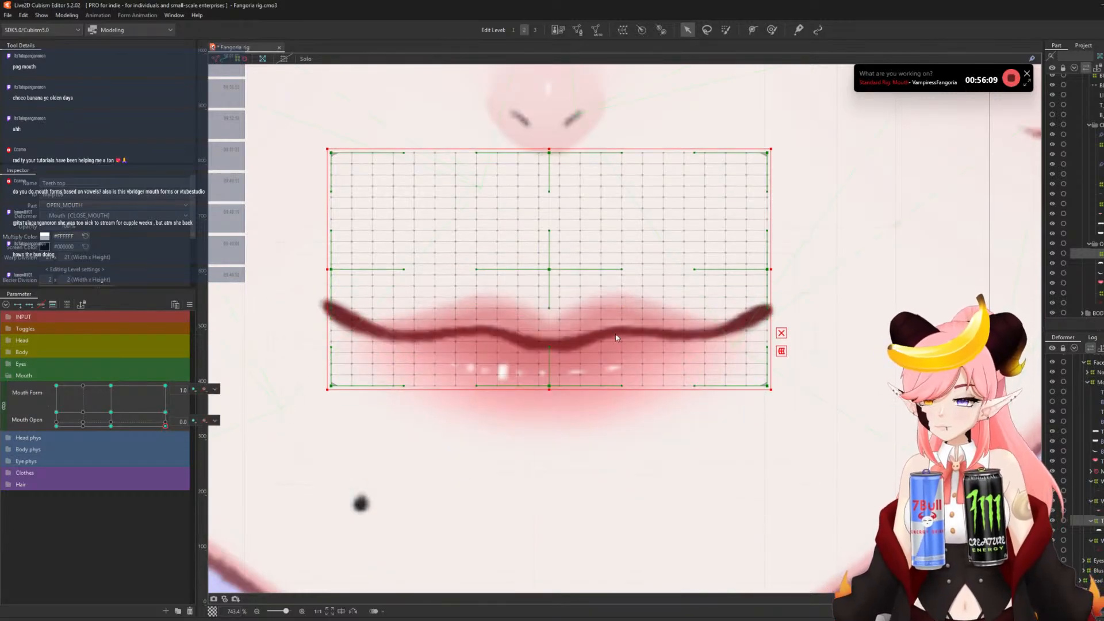
drag(549, 269, 550, 288)
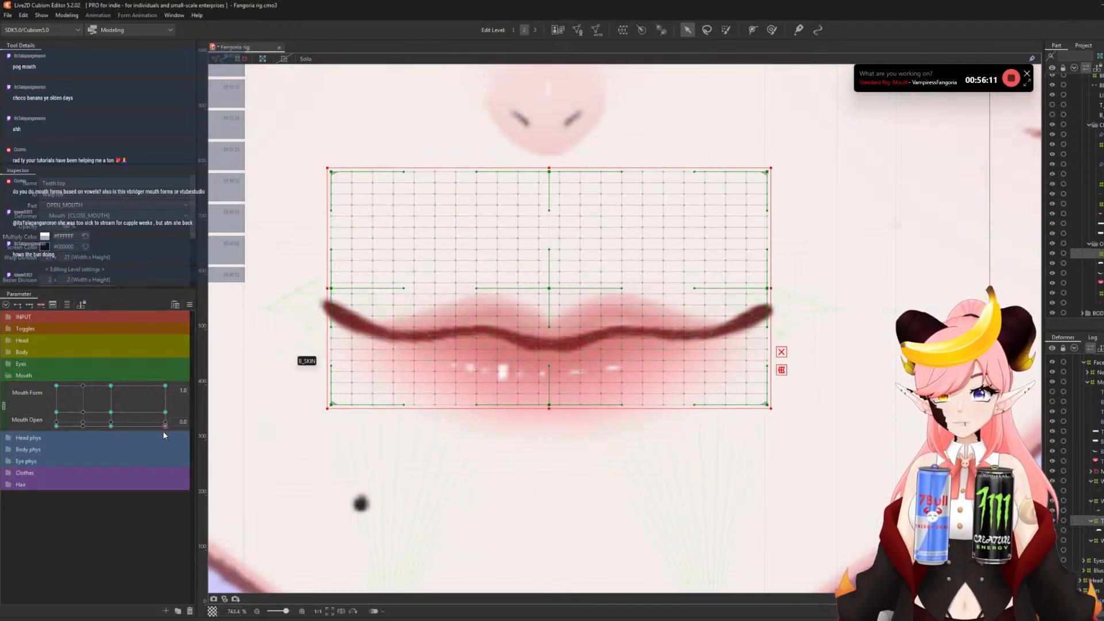
click(165, 412)
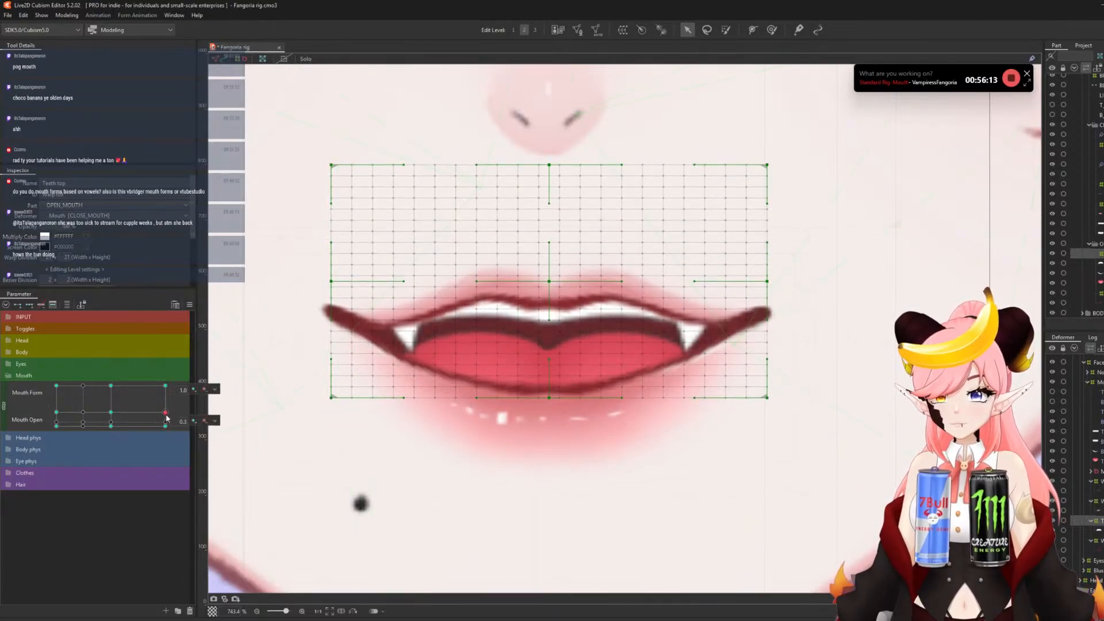
- At Mouth Form 1.0 and Mouth Open 0.1, brush the centre of the lip meshes and their mouth deformers upward together with a large deform brush
click(166, 422)
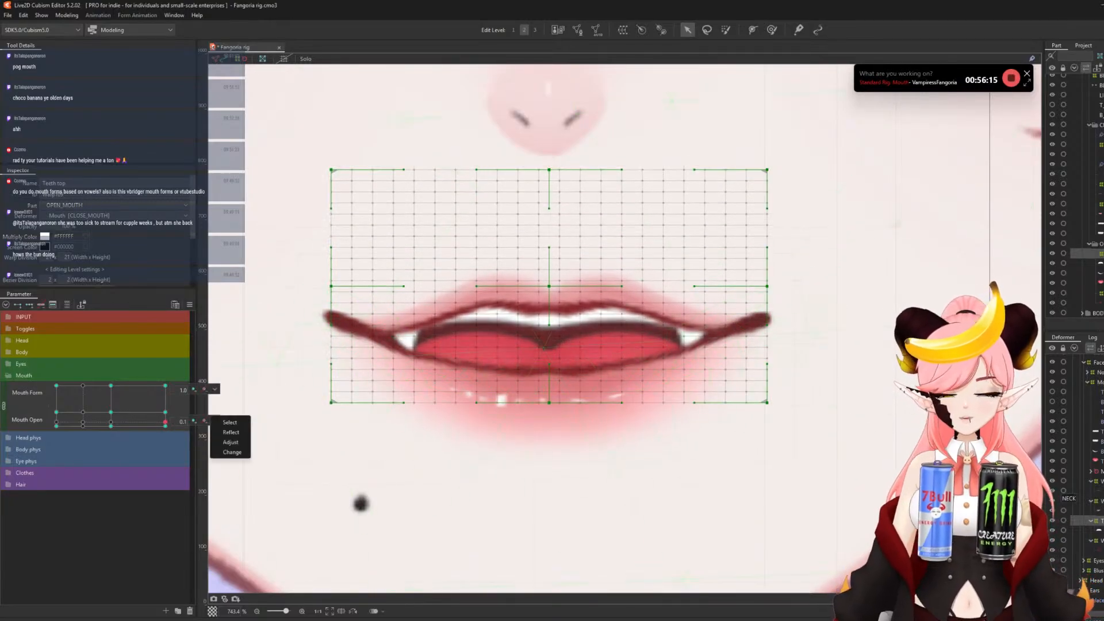
click(402, 326)
shift+click(412, 351)
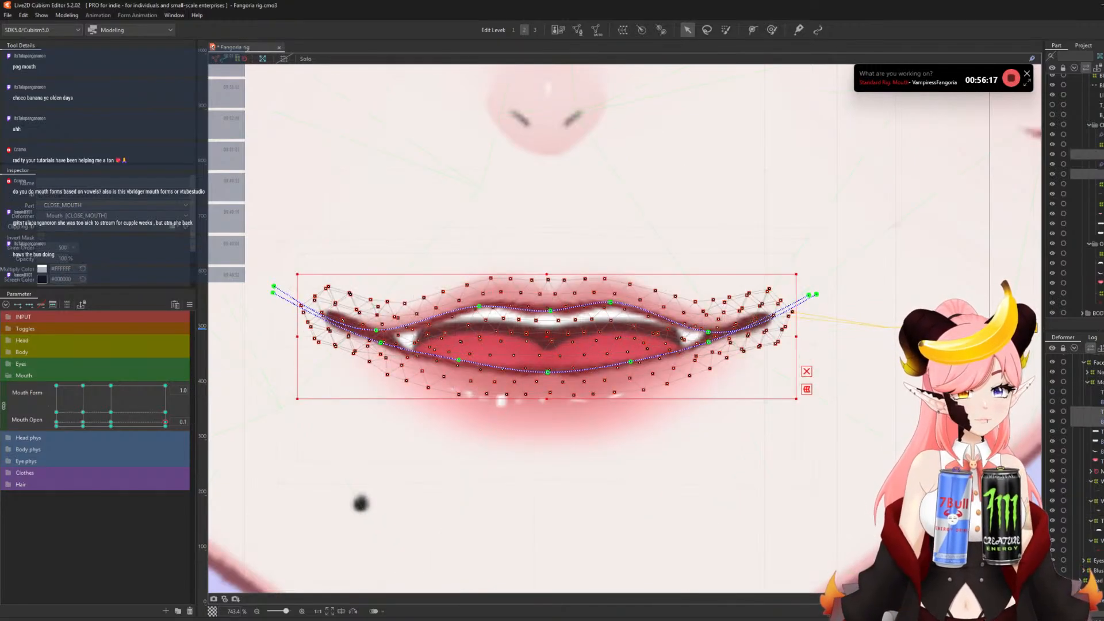
ctrl+click(1099, 541)
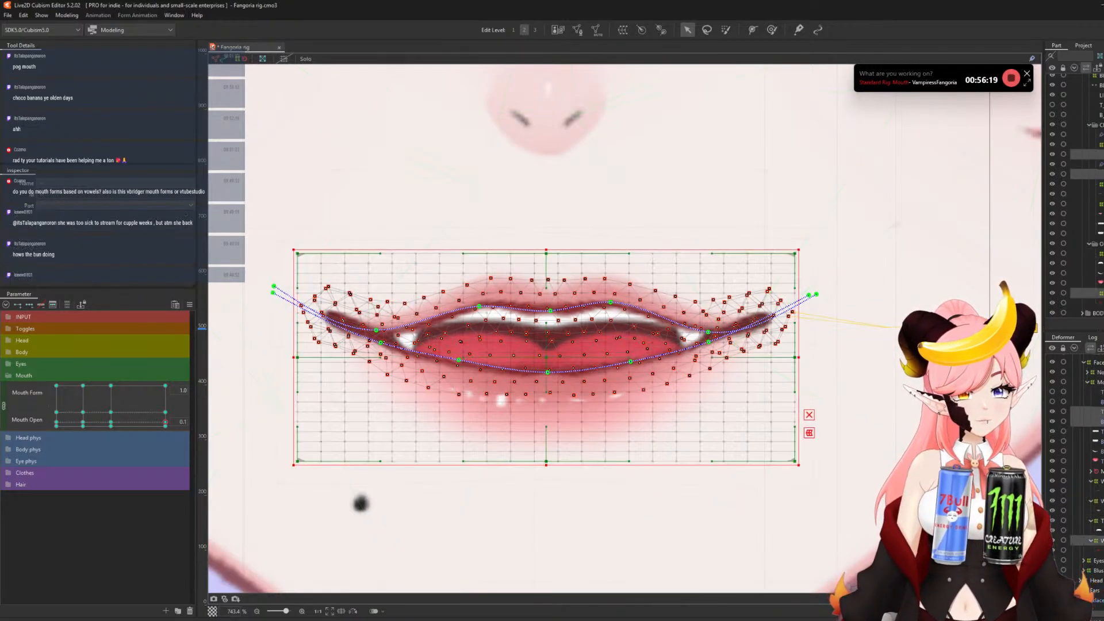
ctrl+click(1100, 501)
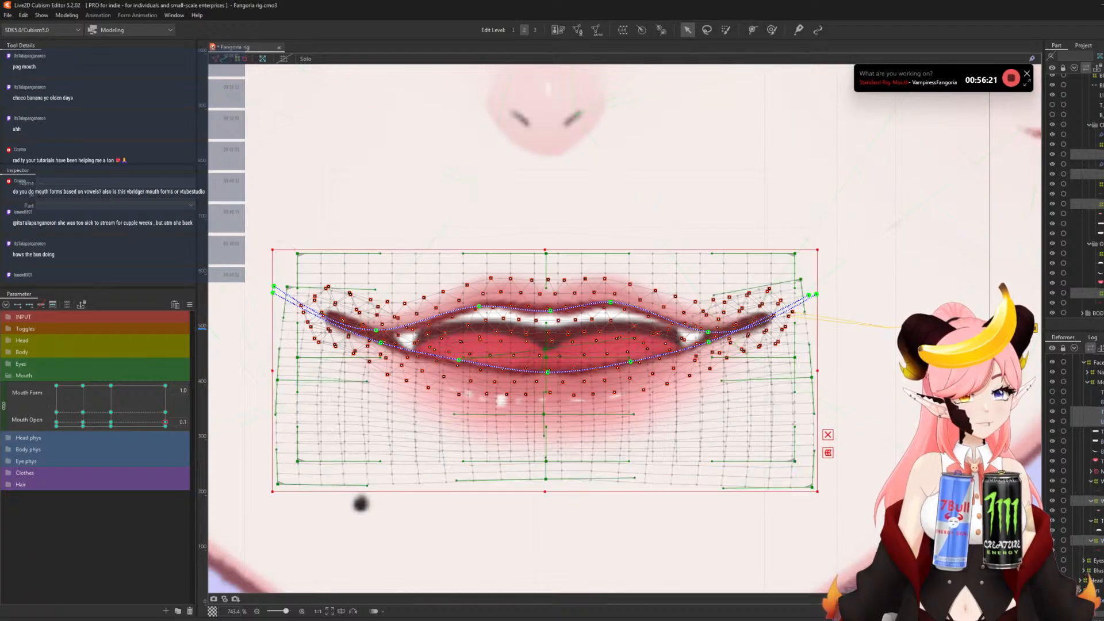
ctrl+click(1100, 482)
click(771, 29)
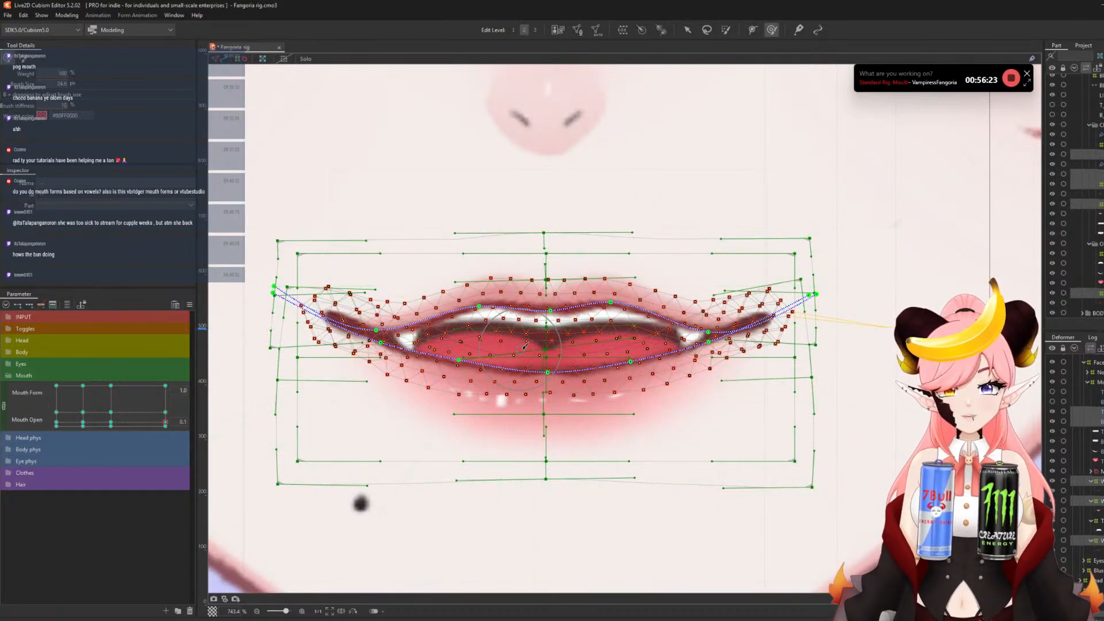
drag(628, 402, 659, 407)
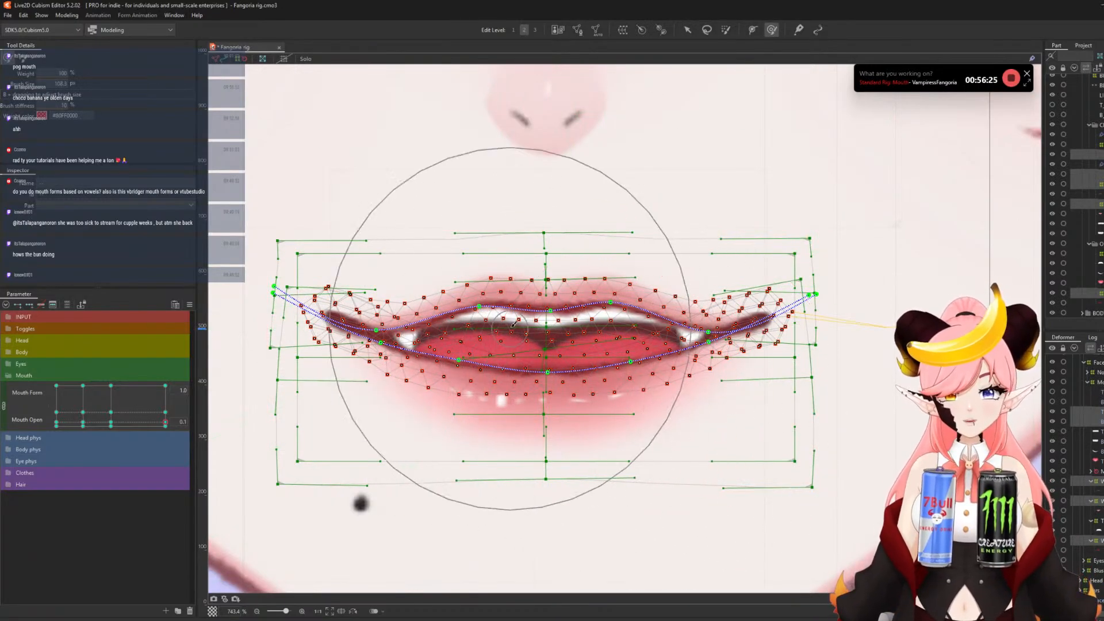
drag(559, 349, 525, 344)
drag(599, 368, 600, 366)
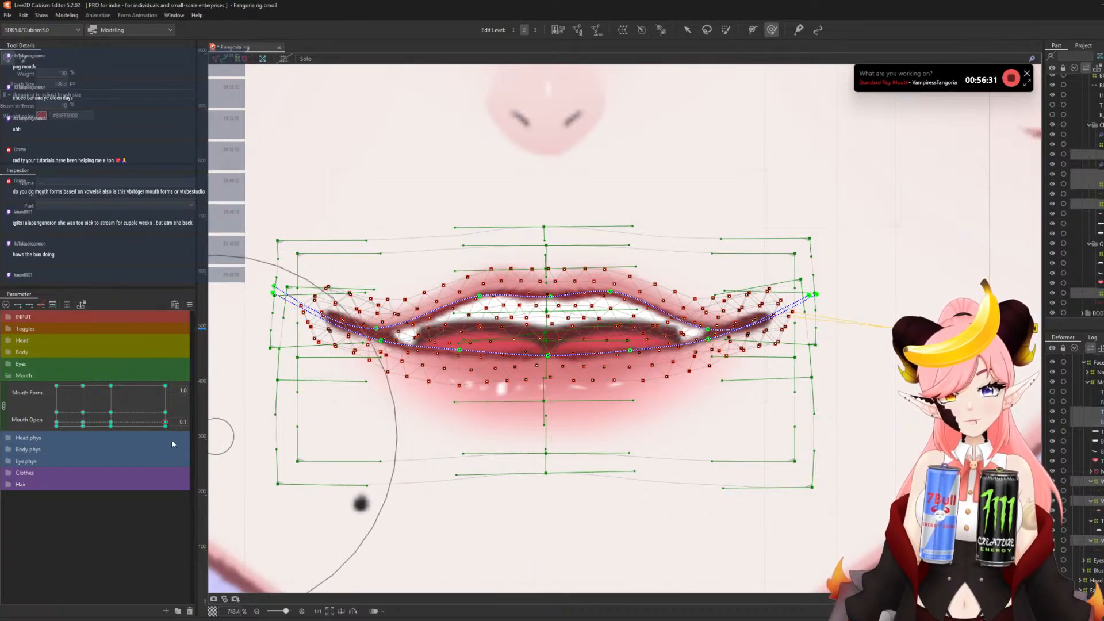
- At Mouth Form 1.0 and Mouth Open 0.3, brush the centre of both lips upward and preview the mouth movement
click(165, 411)
drag(538, 360, 556, 370)
drag(567, 385, 567, 378)
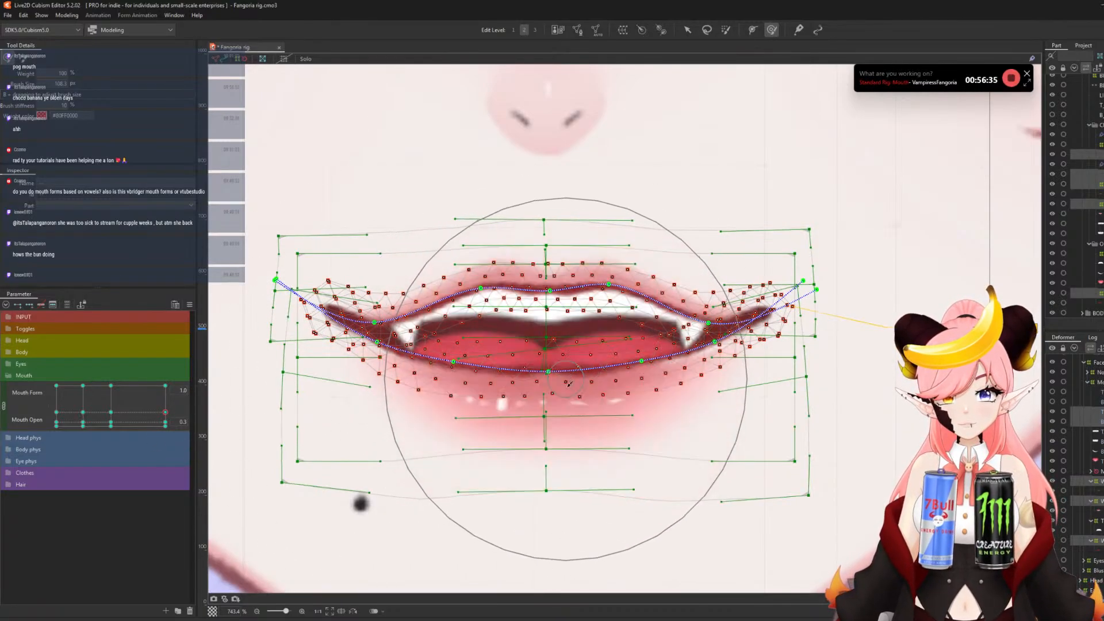
drag(590, 460, 589, 451)
drag(477, 461, 477, 457)
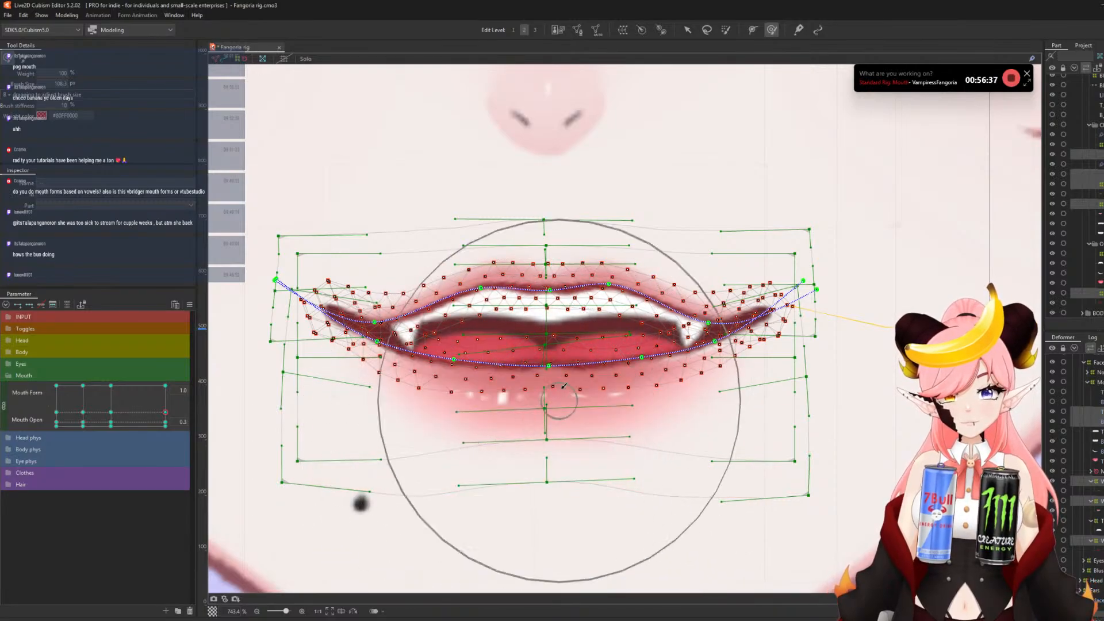
drag(503, 329, 503, 320)
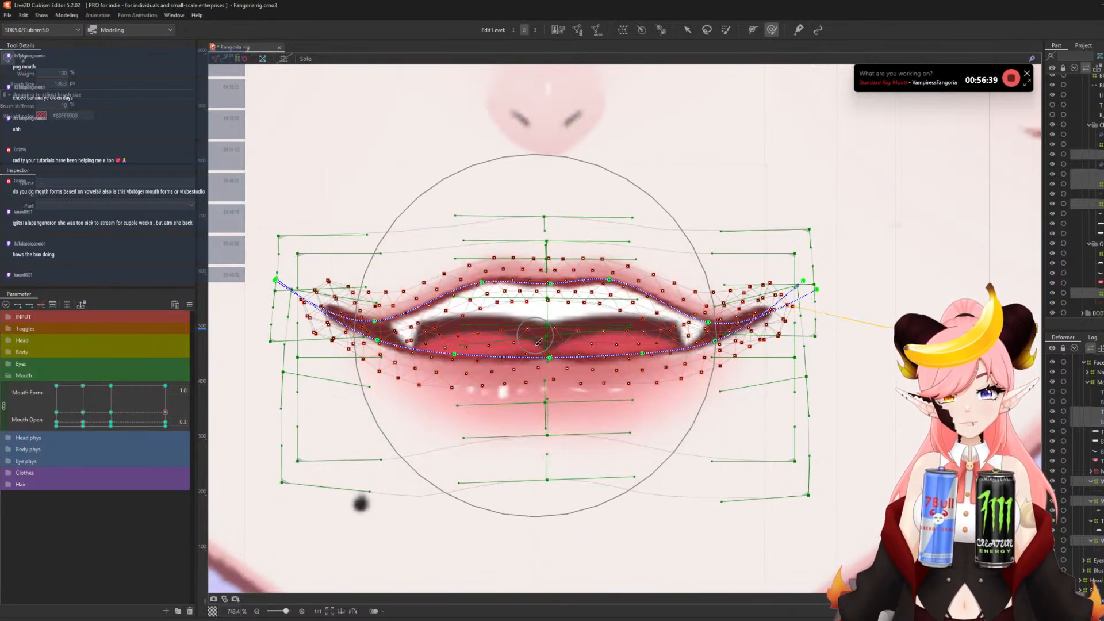
scroll(468, 356, down, 3)
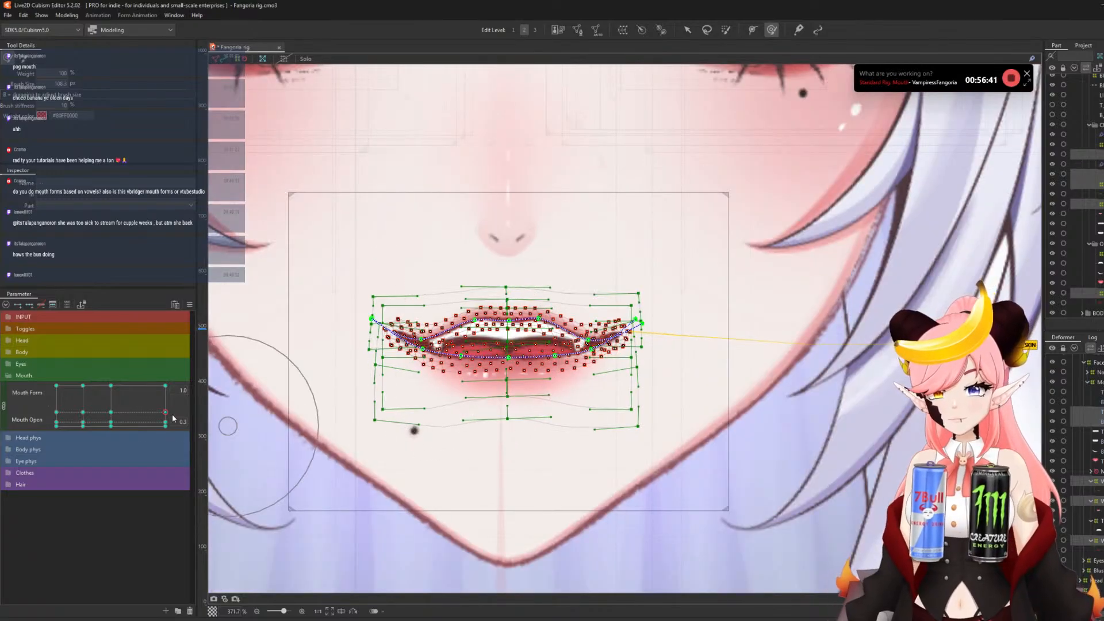
mouse_move(166, 413)
mouse_down()
mouse_move(167, 432)
mouse_move(192, 371)
mouse_move(206, 427)
mouse_move(211, 392)
mouse_move(223, 415)
mouse_move(255, 357)
mouse_up()
- Create a warp deformer named "Teeth down" as parent of B_TEETH and the tongue, with 21 × 21 warp and 2 × 2 Bezier divisions
click(166, 422)
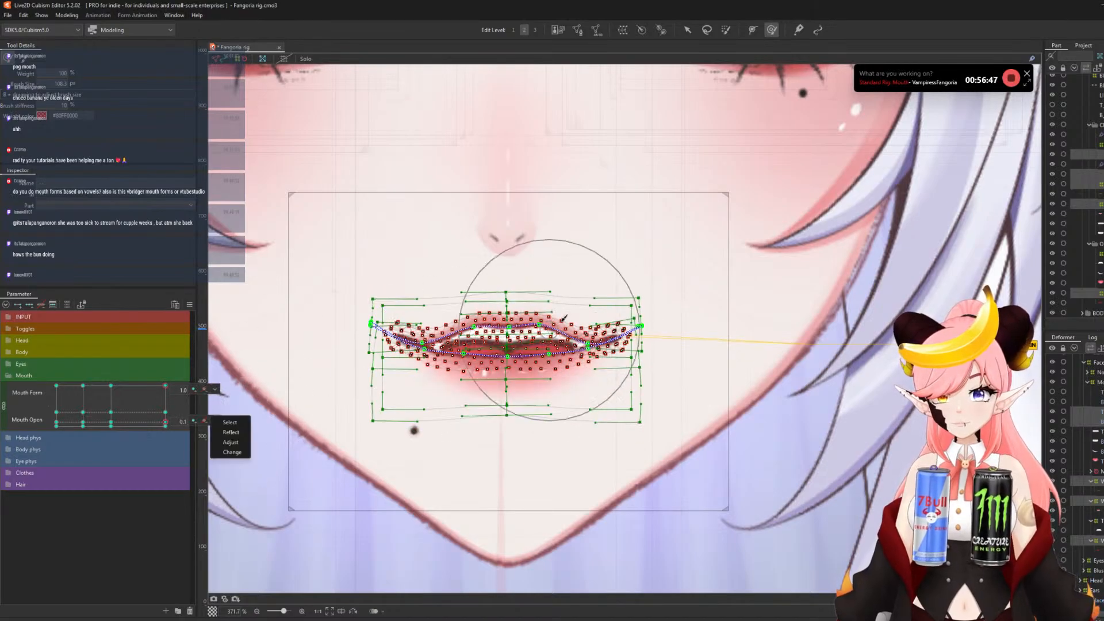
scroll(516, 328, up, 2)
click(1097, 451)
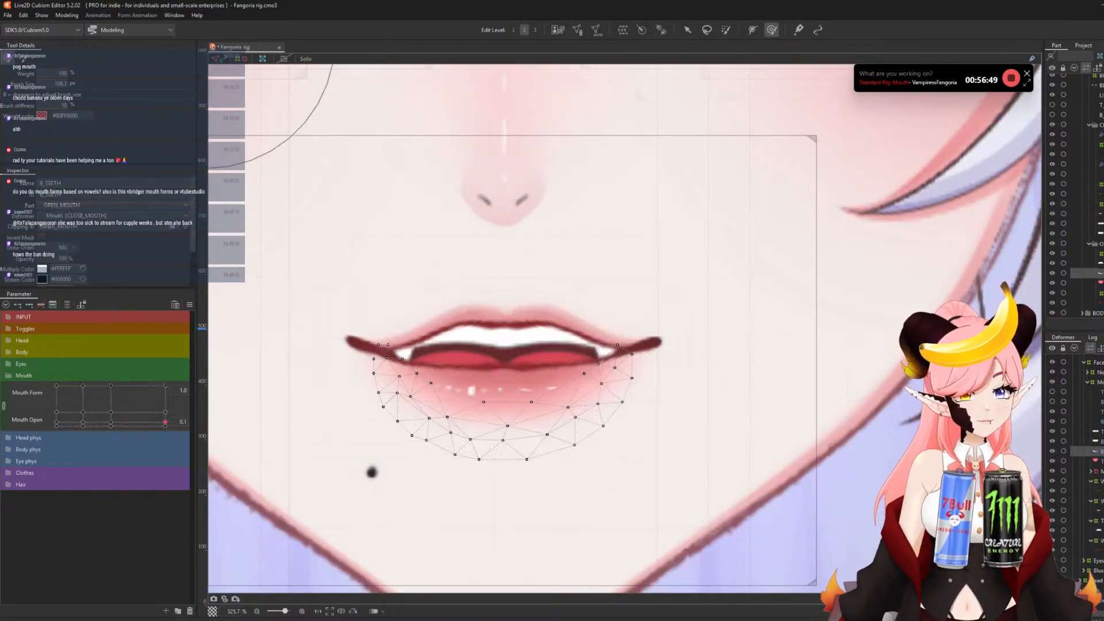
ctrl+click(1097, 461)
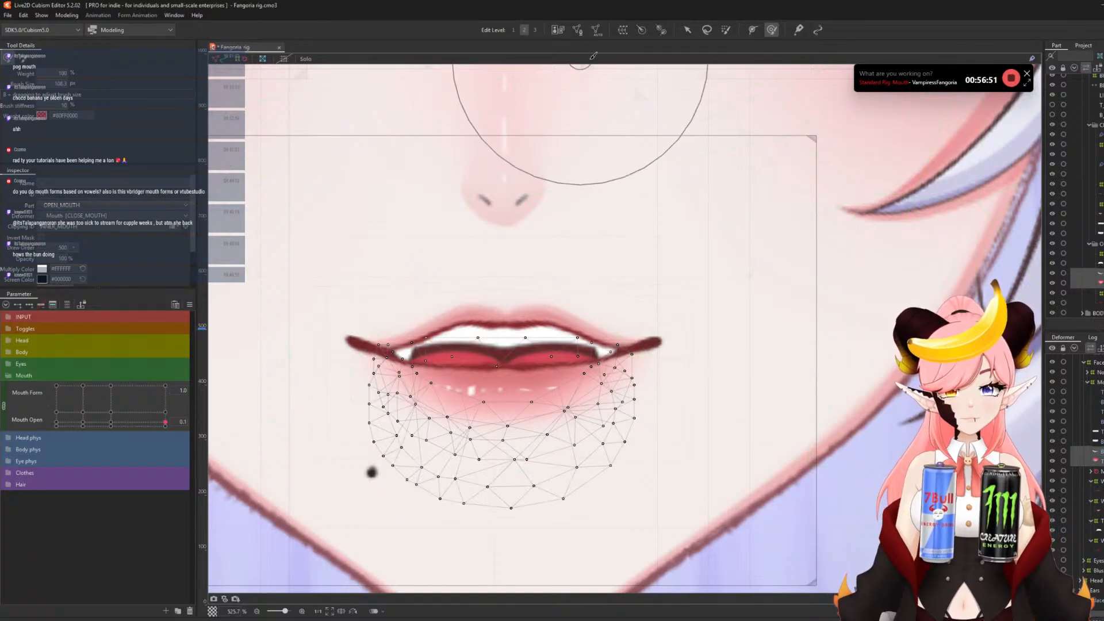
click(623, 30)
drag(844, 285, 408, 253)
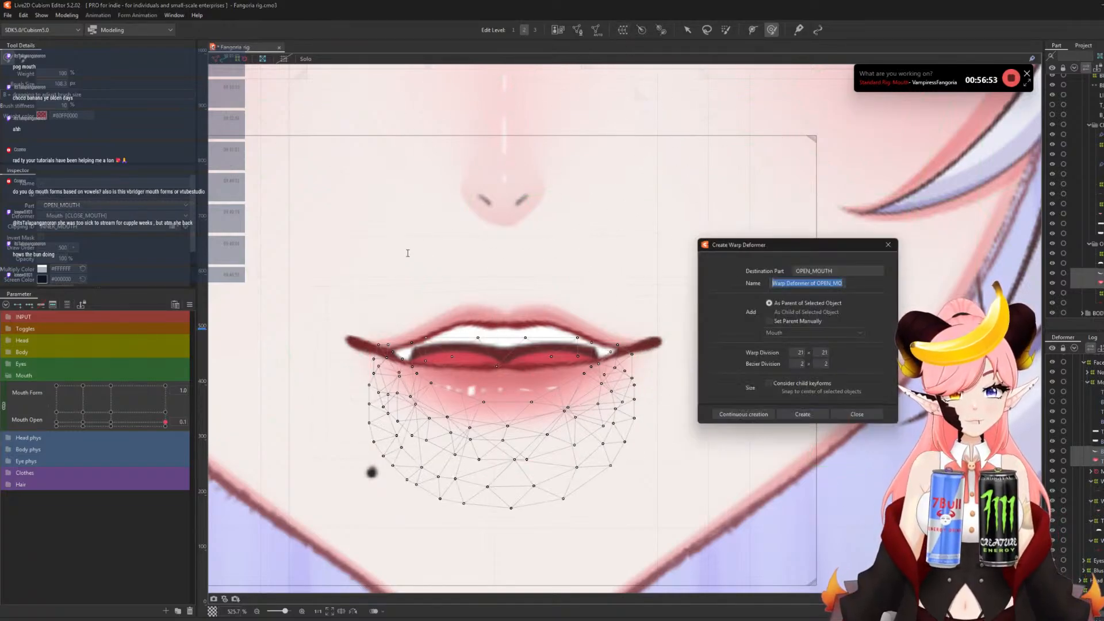
text(Teeth down)
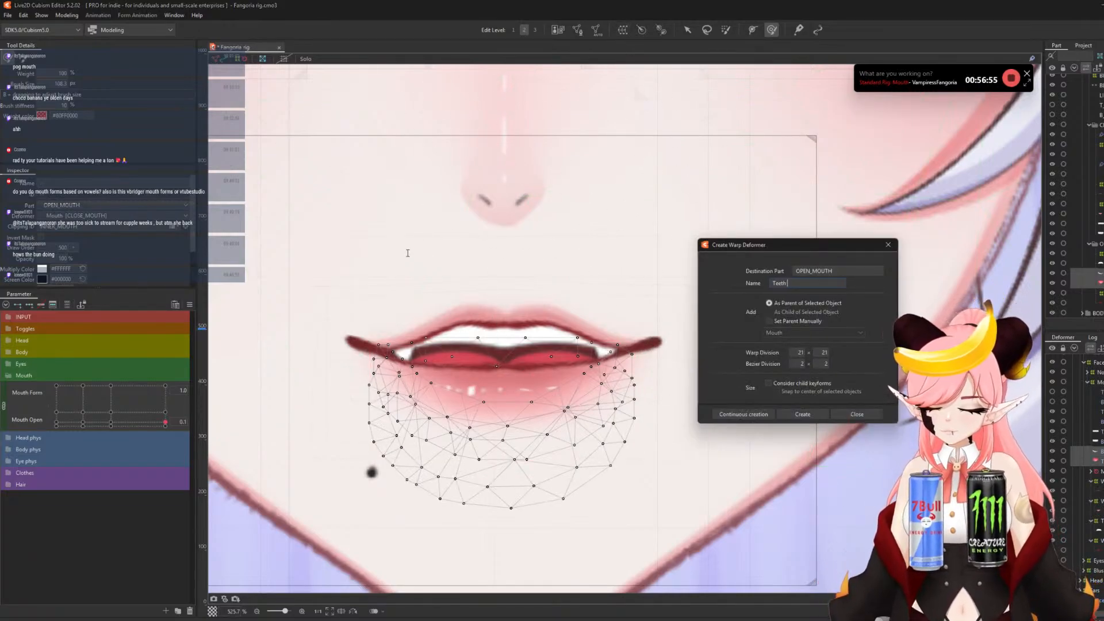
click(803, 414)
- Key the Teeth down deformer at the end values of Mouth Form and Mouth Open, plus Mouth Open 0.3
click(688, 30)
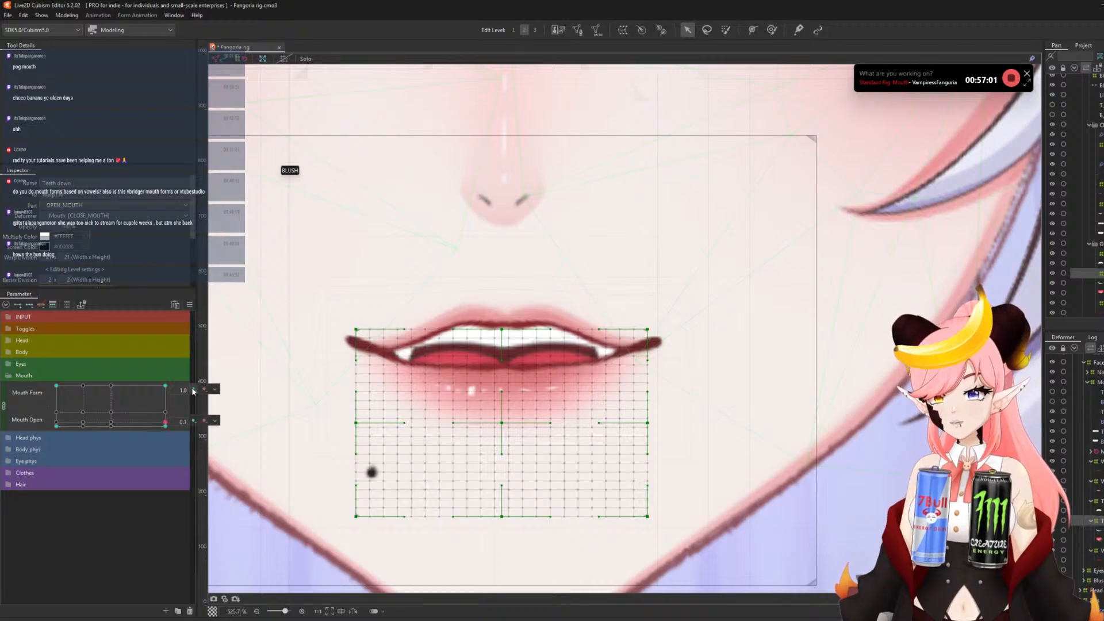
click(165, 412)
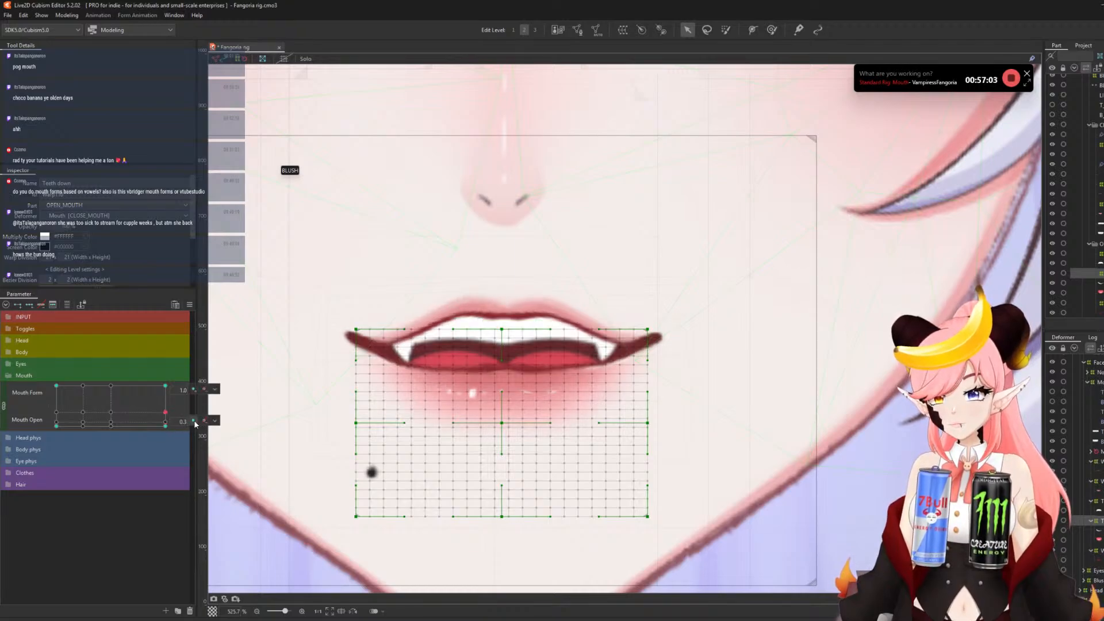
- Add mouth parameter keys to the Teeth down warp deformer and raise the warp at Mouth Form 1.0, Mouth Open 0.3
click(195, 422)
click(112, 386)
click(194, 390)
click(164, 413)
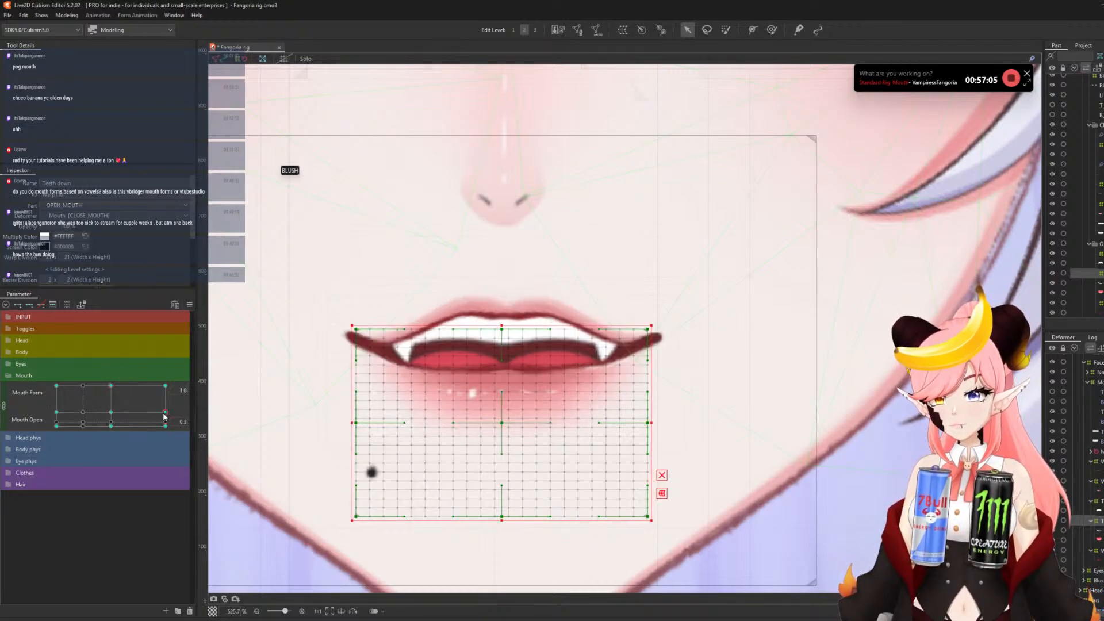
drag(501, 422, 497, 346)
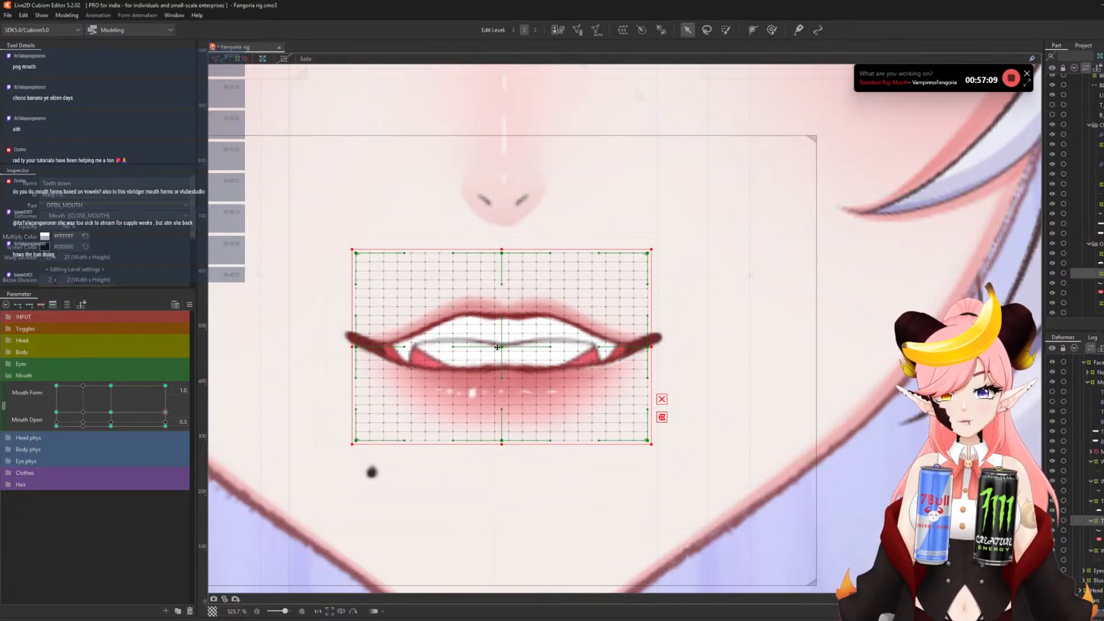
- Raise the Teeth down warp at Mouth Form 1.0, Mouth Open 0.0, and preview the mouth opening
click(166, 424)
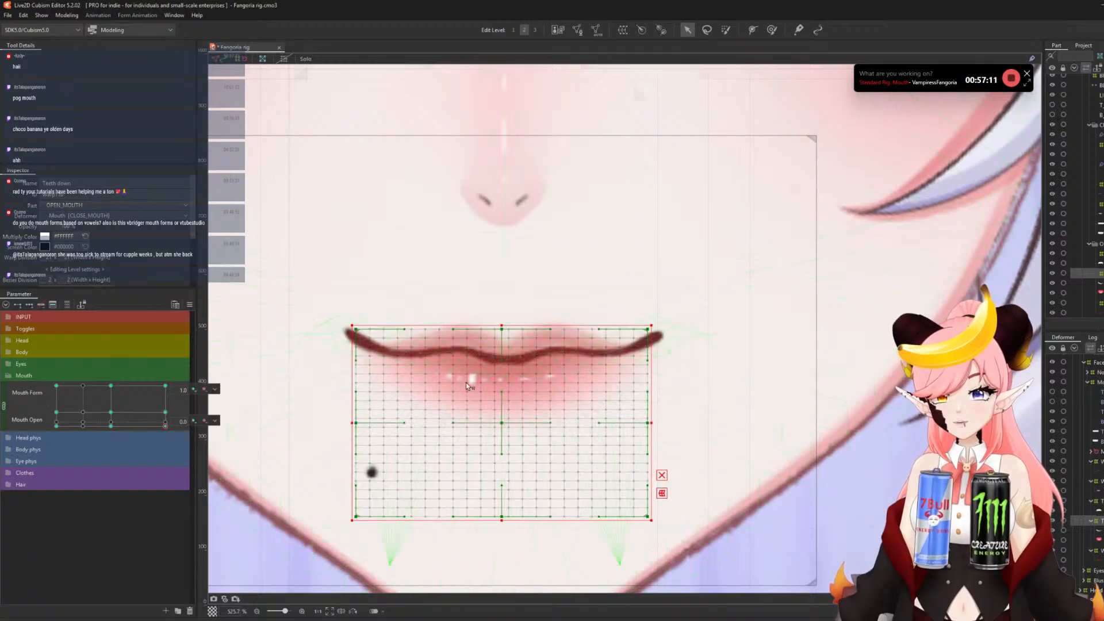
drag(505, 425, 505, 369)
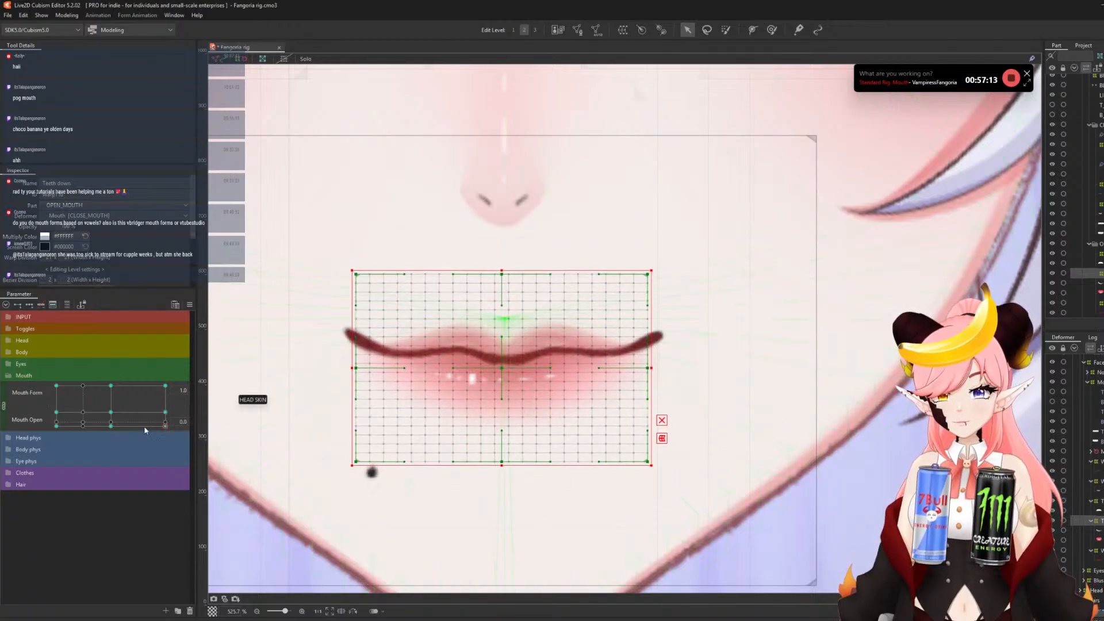
mouse_move(166, 428)
mouse_down()
mouse_move(167, 419)
mouse_move(167, 428)
mouse_up()
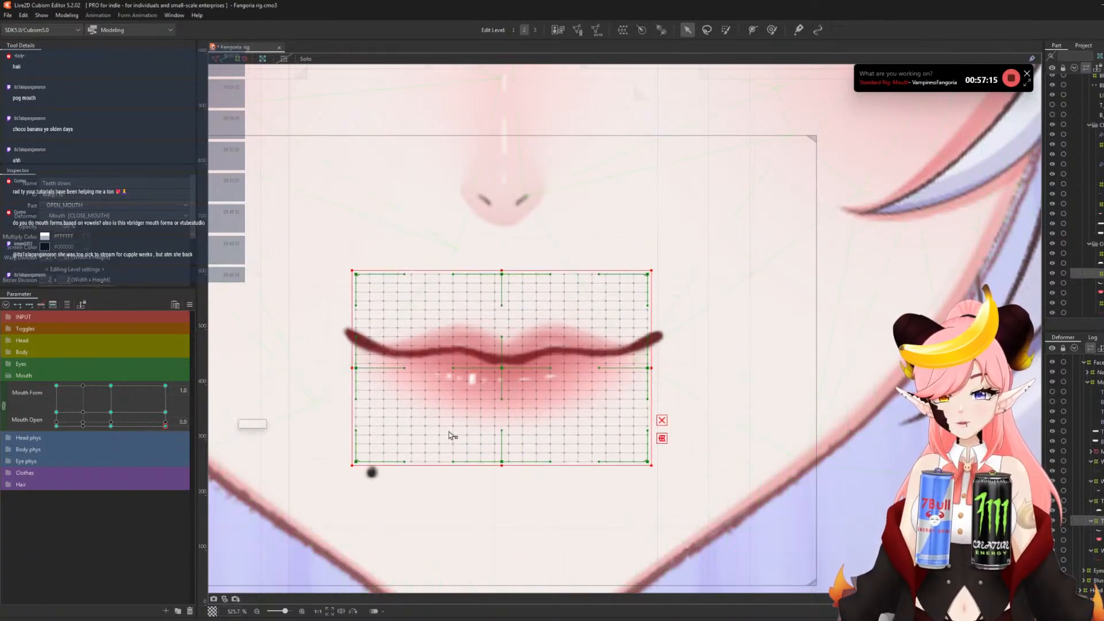
drag(495, 371, 496, 357)
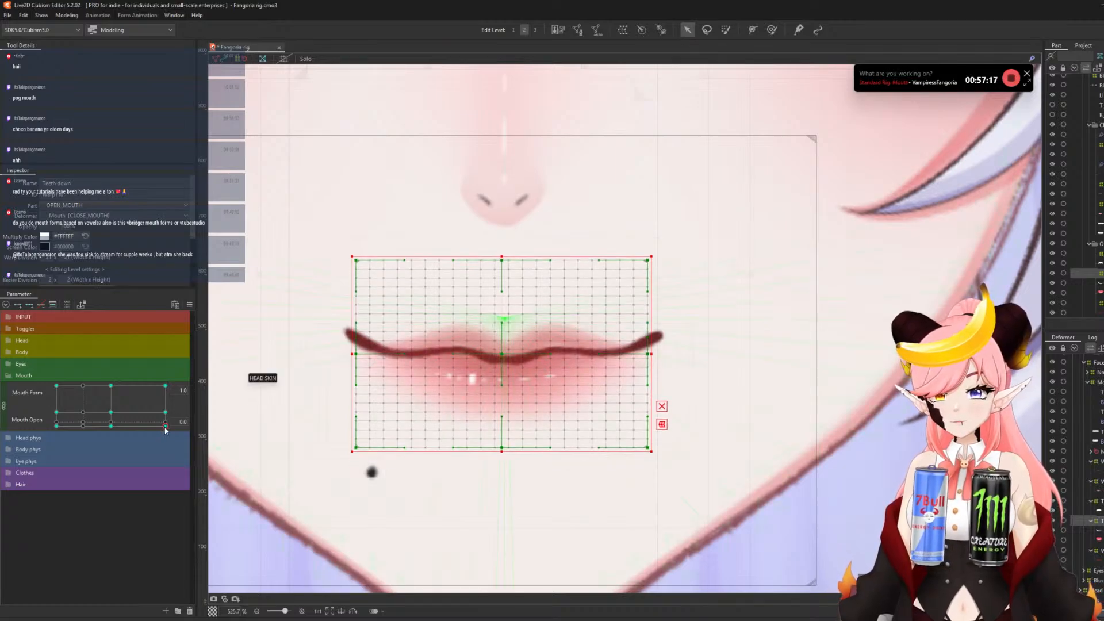
drag(165, 427, 198, 380)
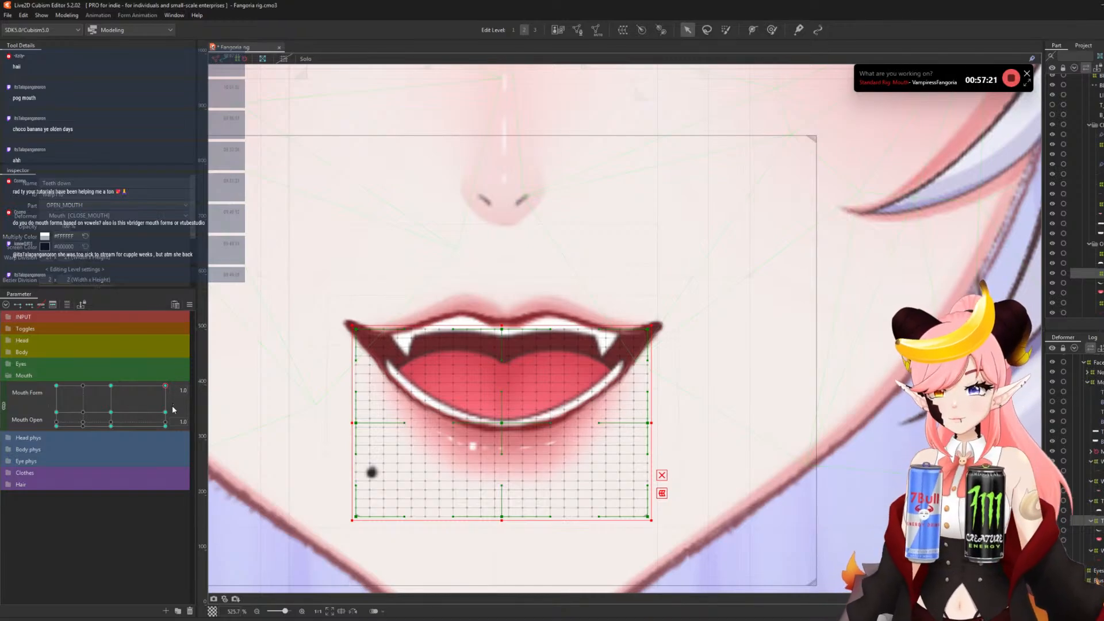
drag(165, 391, 195, 421)
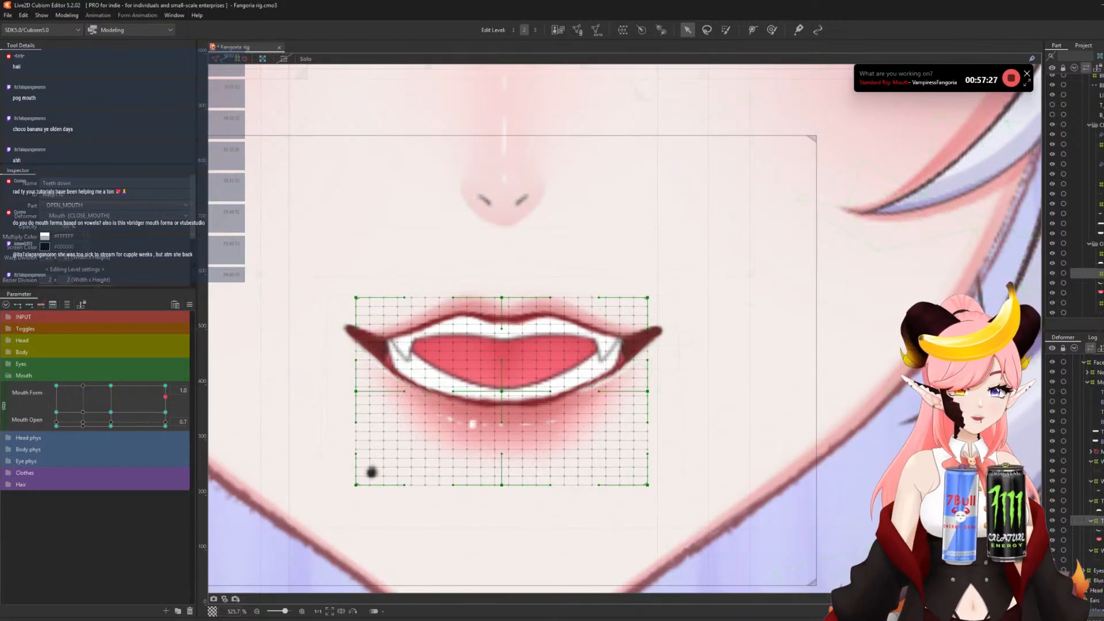
- Pull the lower side edges of the TONGUE mesh inward with the deform brush
click(1100, 283)
scroll(422, 416, up, 2)
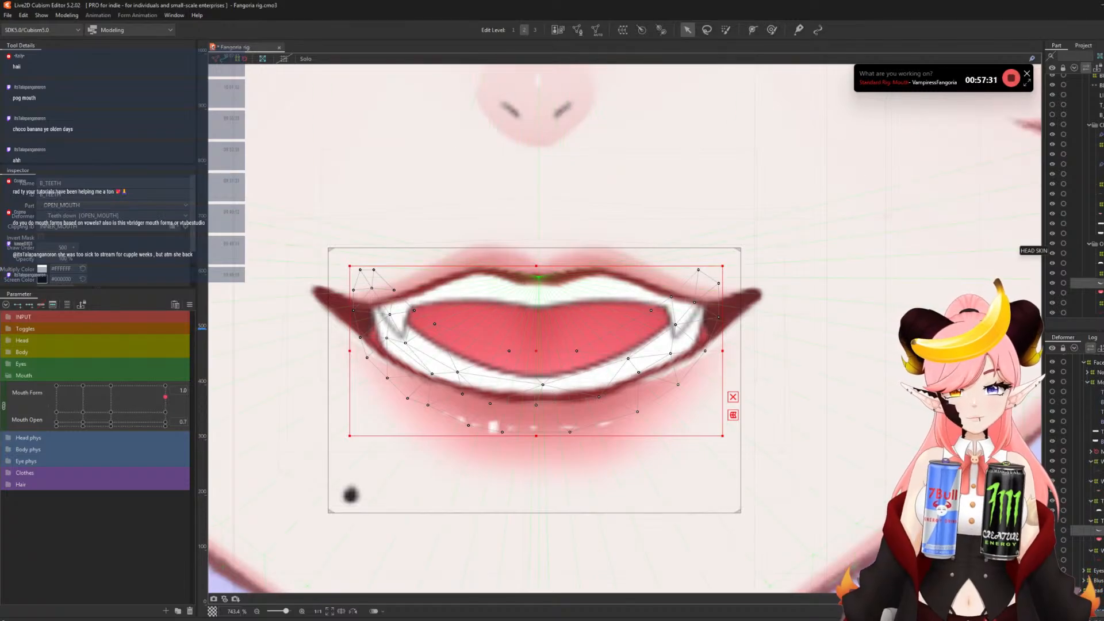
click(1099, 292)
key(b)
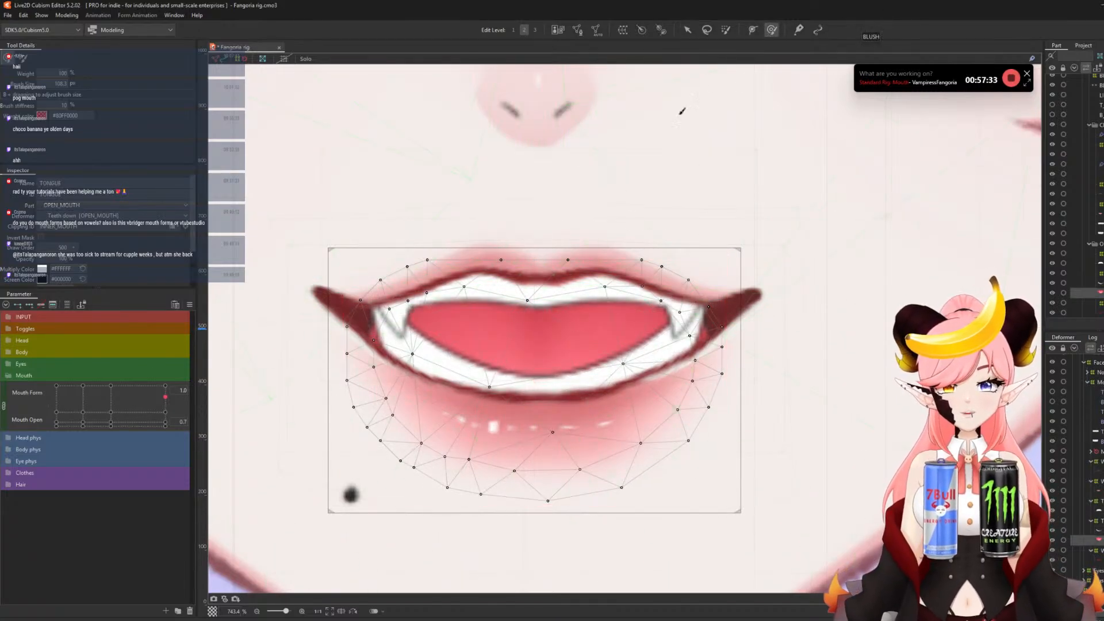
drag(357, 443, 374, 438)
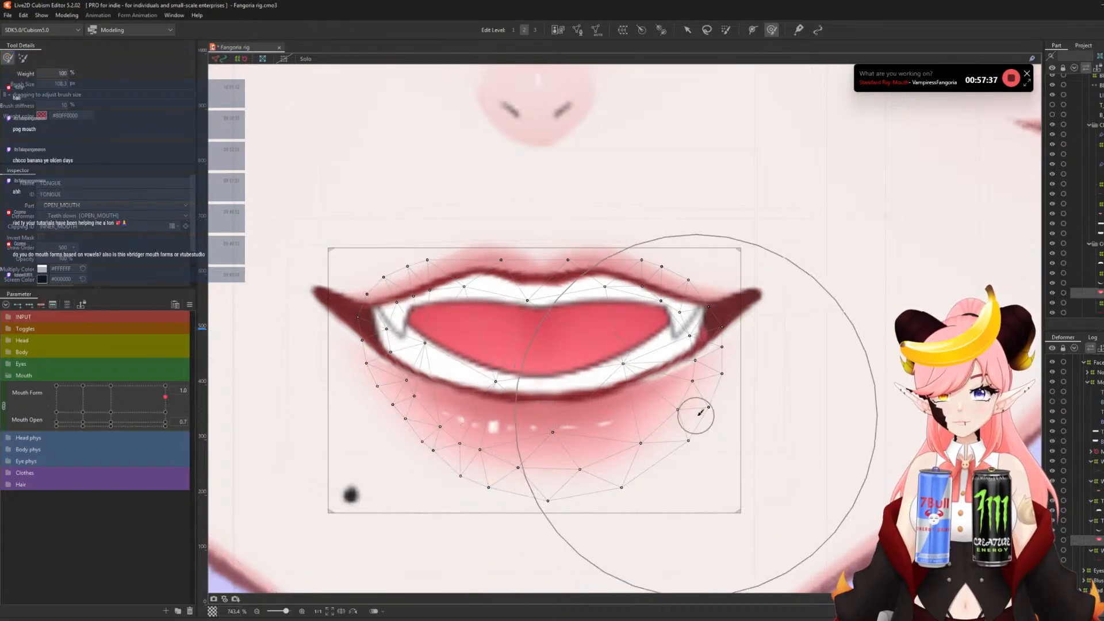
mouse_move(735, 425)
mouse_down()
mouse_move(763, 420)
mouse_move(754, 415)
mouse_move(779, 440)
mouse_move(662, 431)
mouse_up()
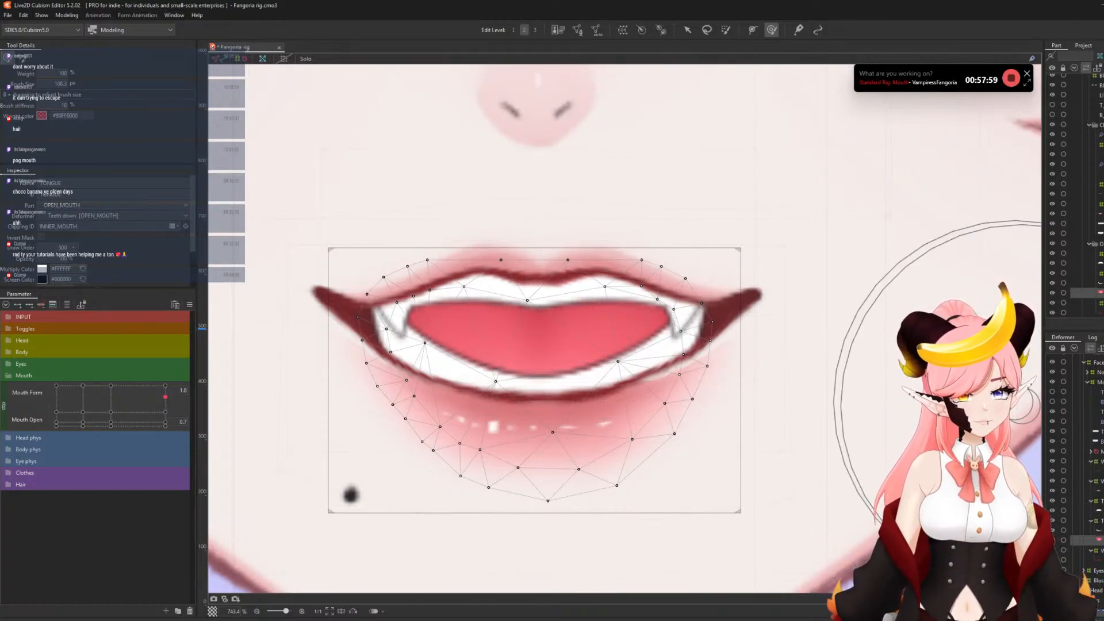
- Brush both sides of the Teeth down warp outward and downward at Mouth Form 1.0, Mouth Open 0.3
click(1101, 521)
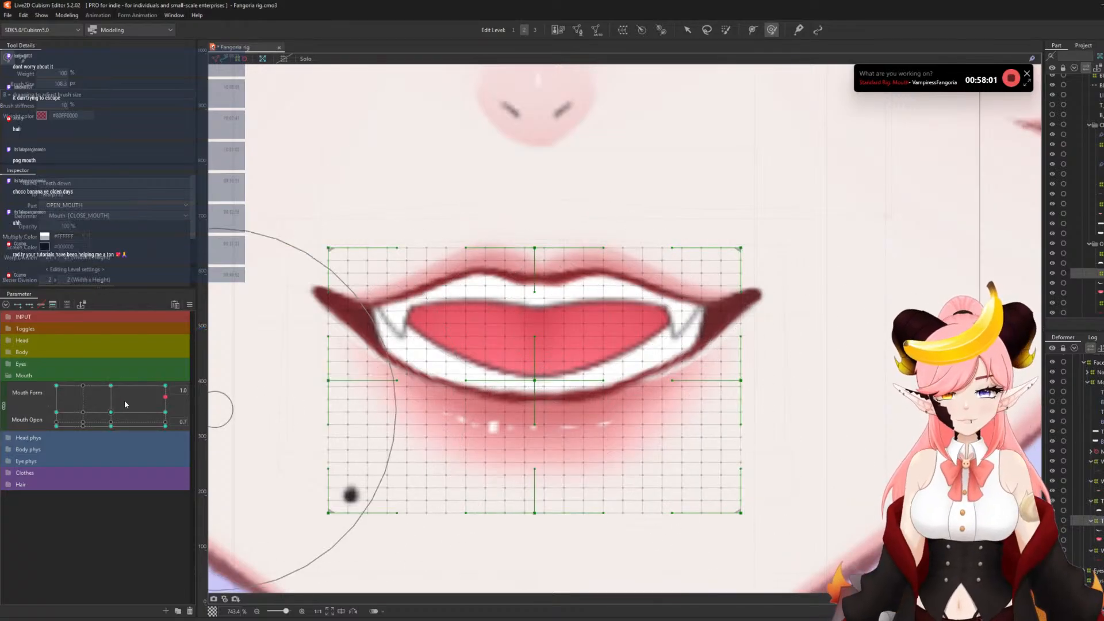
click(165, 413)
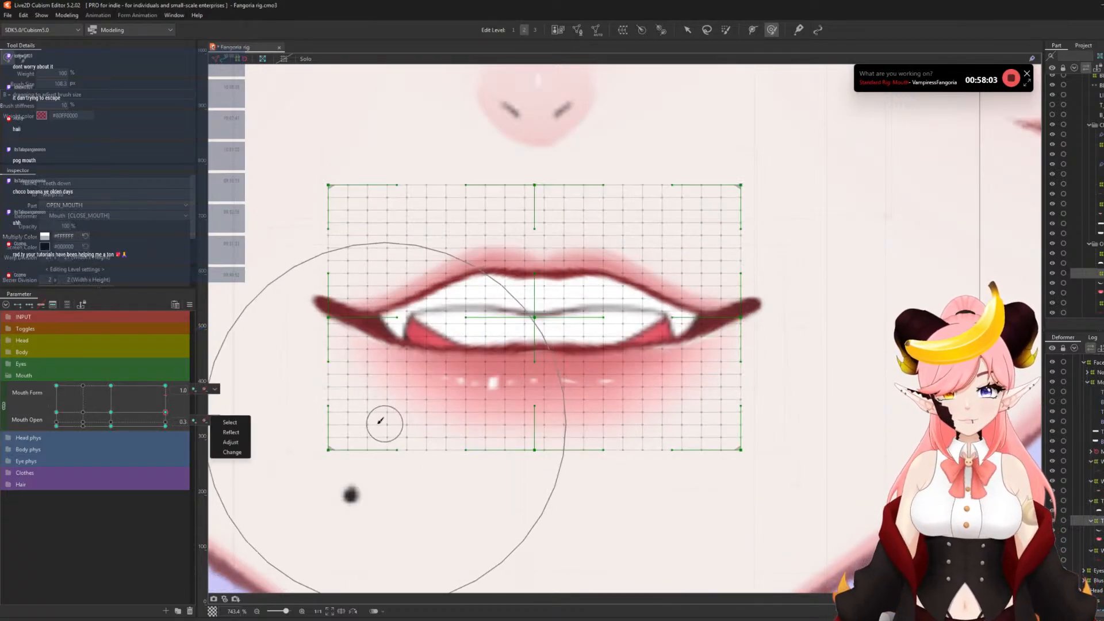
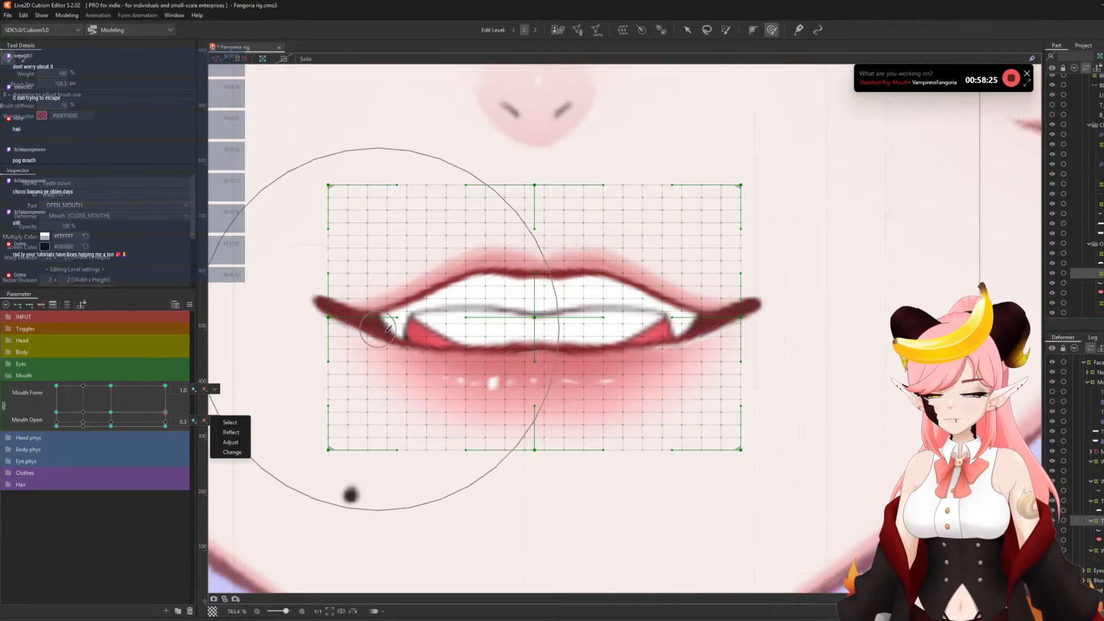
key(b)
mouse_move(504, 325)
mouse_down()
mouse_move(362, 311)
mouse_move(351, 362)
mouse_up()
drag(738, 343, 733, 356)
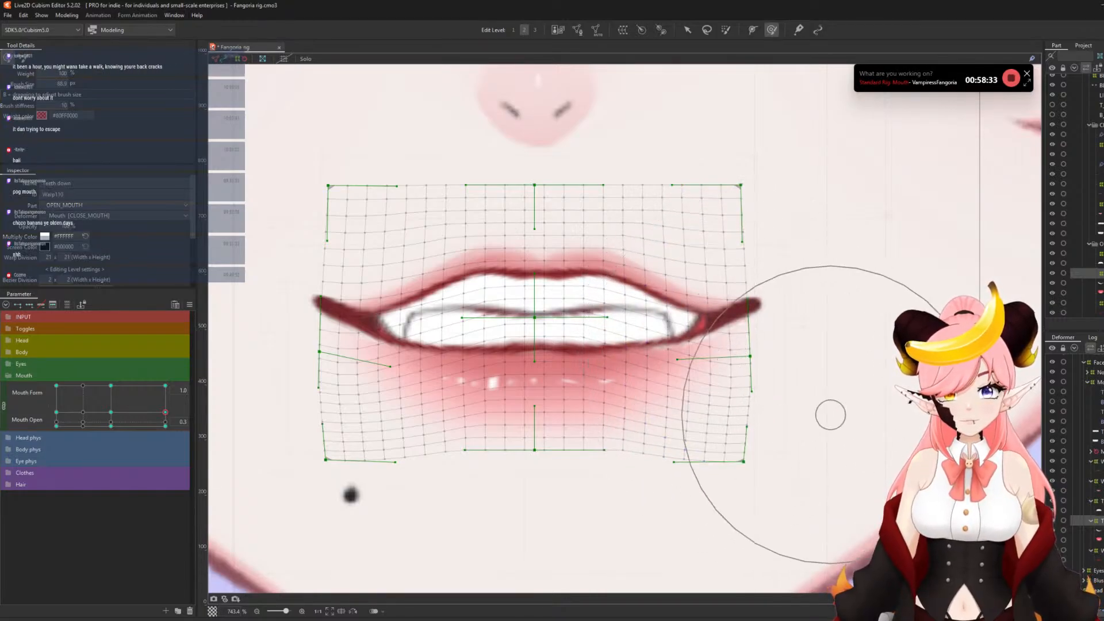
- Narrow both sides of the TONGUE mesh with the deform brush at Mouth Open 0.3 and preview the mouth shapes
click(1100, 540)
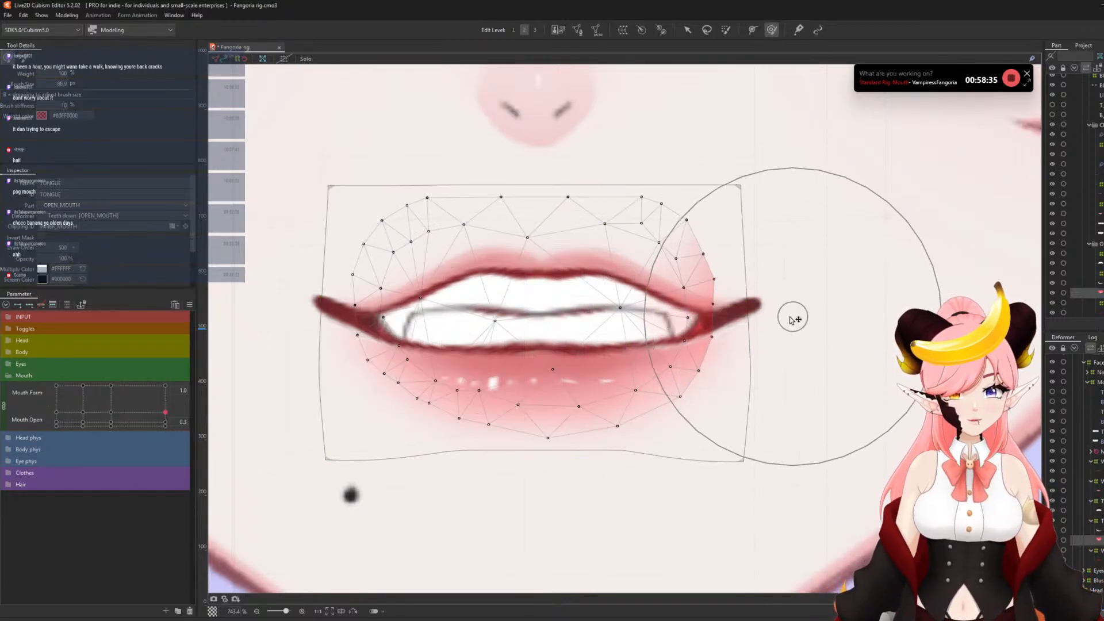
drag(772, 374, 758, 375)
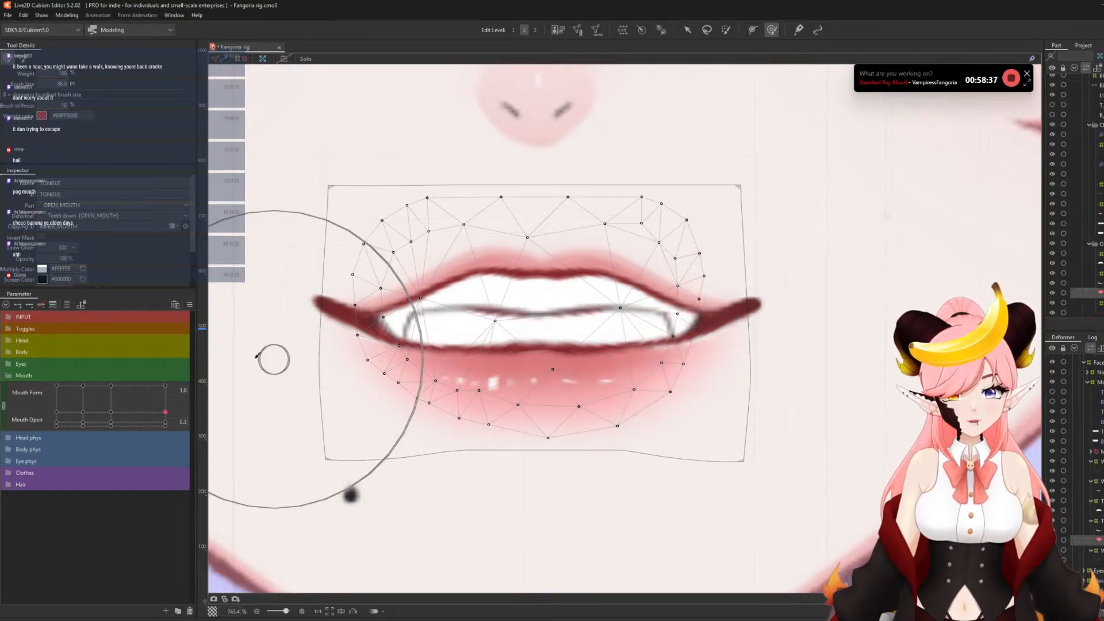
drag(291, 355, 314, 366)
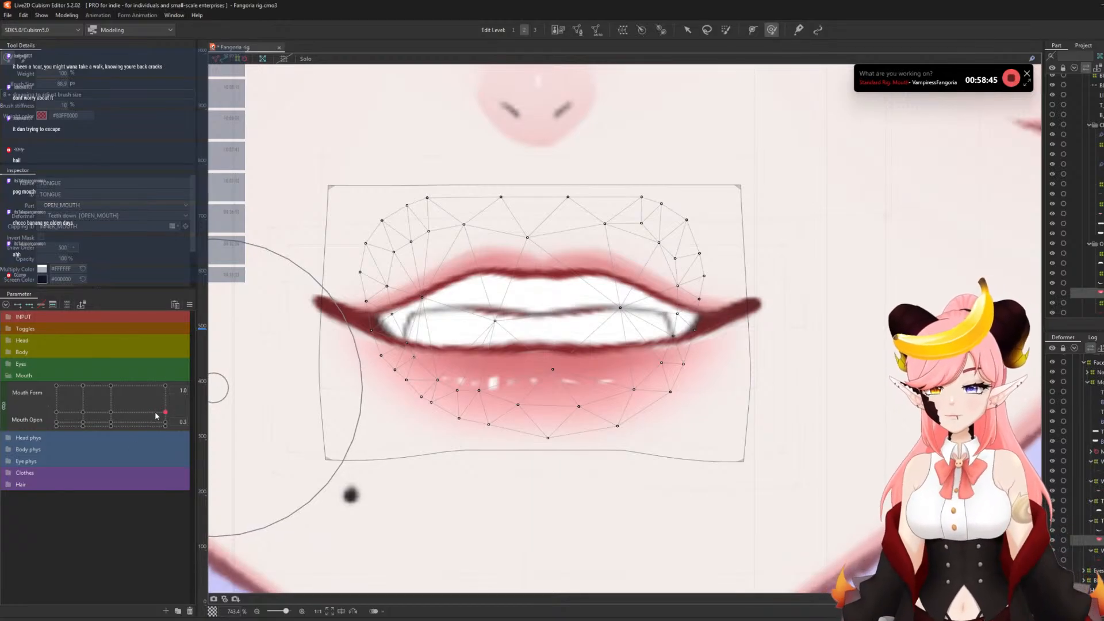
drag(165, 412, 106, 364)
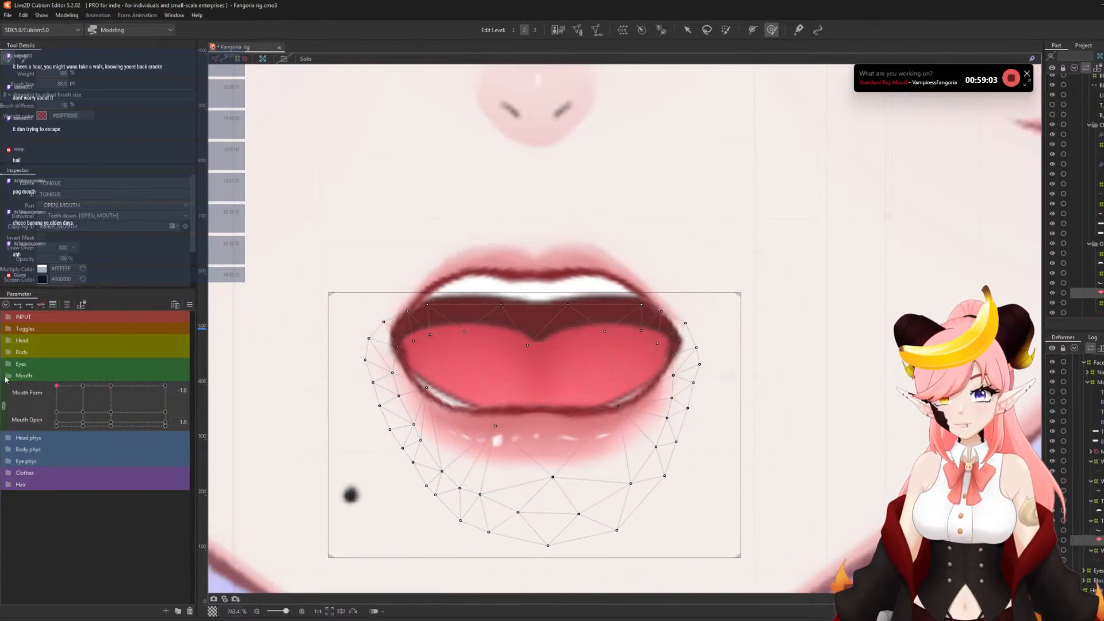
- Add a Mouth Form -0.5 key to the Teeth down warp and lower the warp at Mouth Open 1.0
click(83, 425)
click(215, 420)
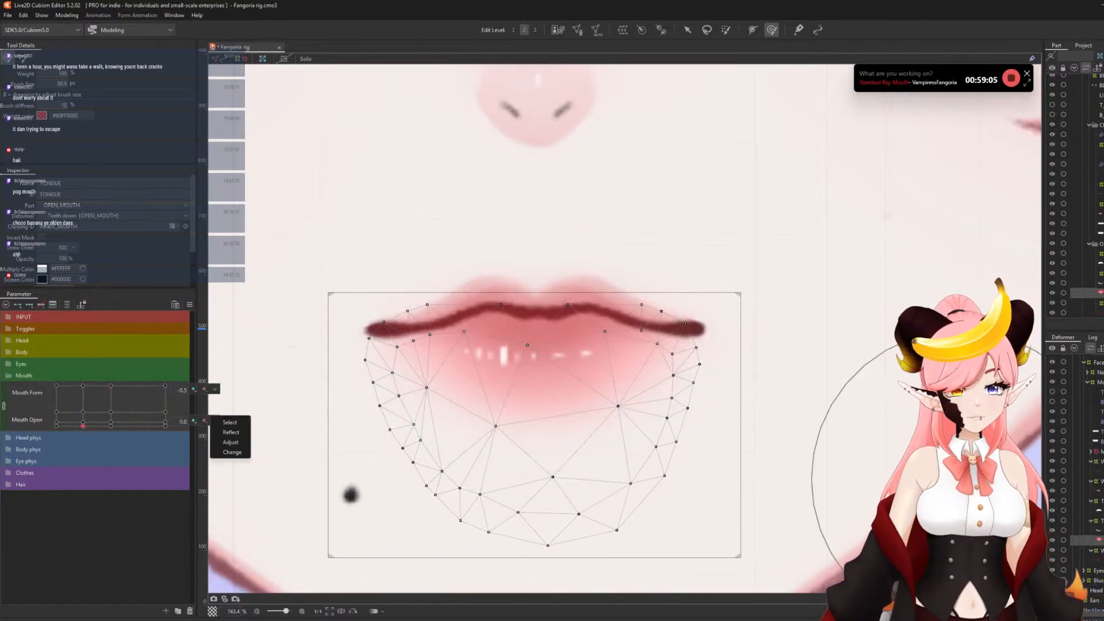
click(1092, 520)
scroll(623, 107, down, 2)
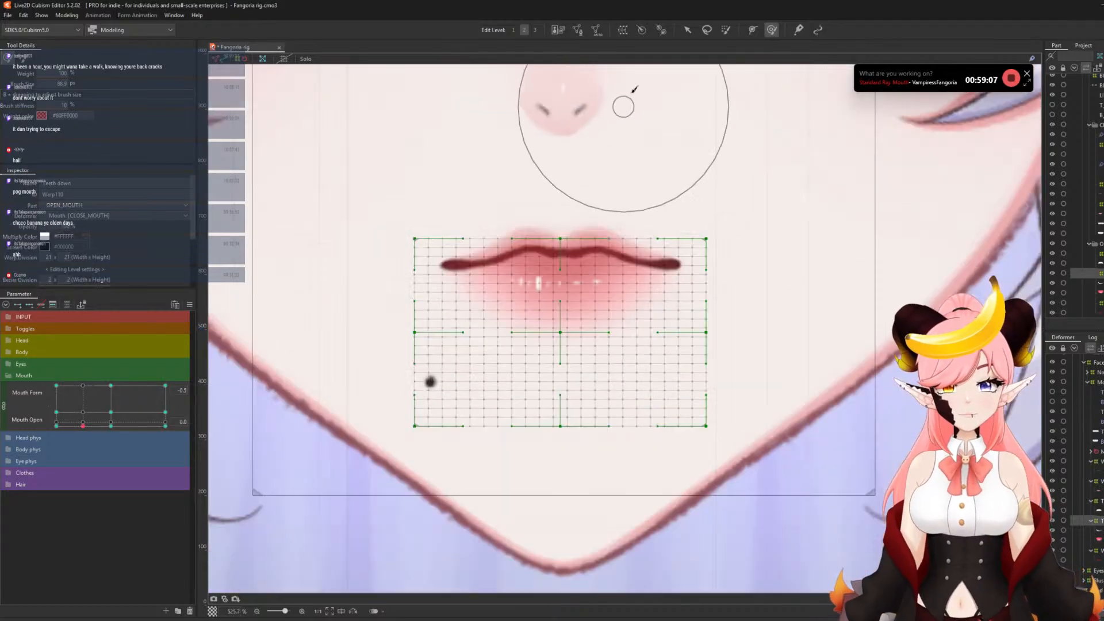
click(688, 31)
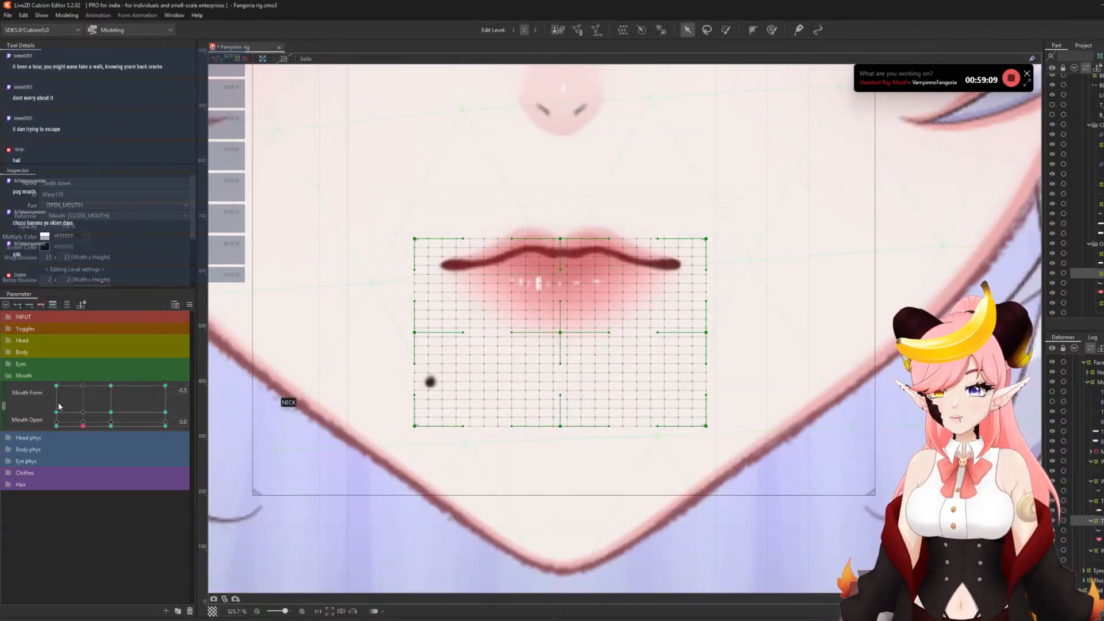
click(82, 386)
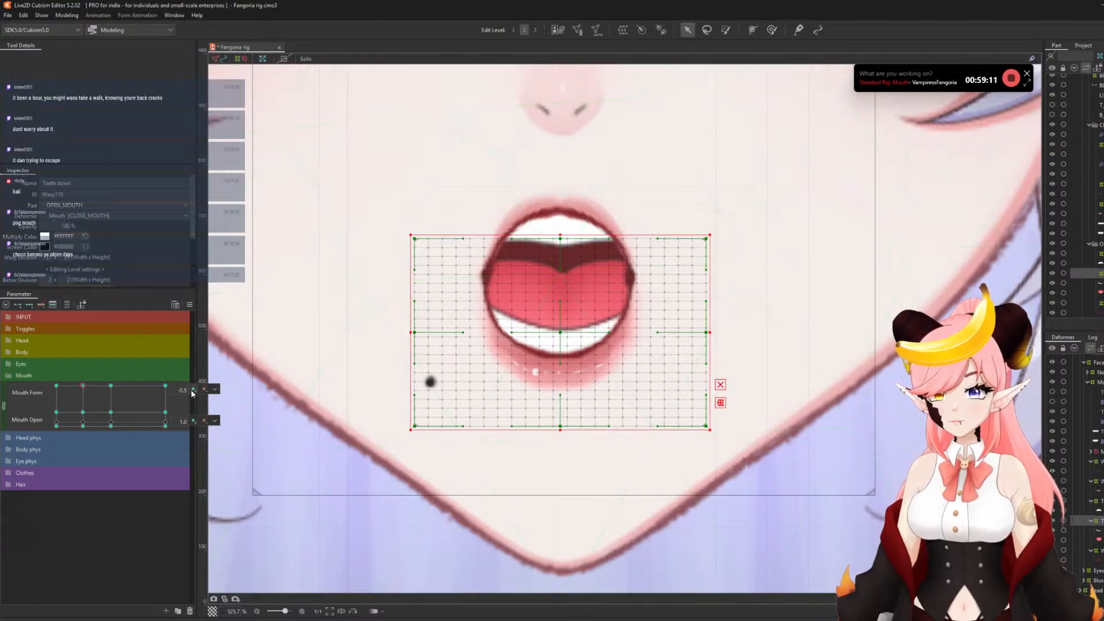
scroll(564, 340, up, 2)
drag(564, 340, 549, 390)
scroll(489, 236, down, 2)
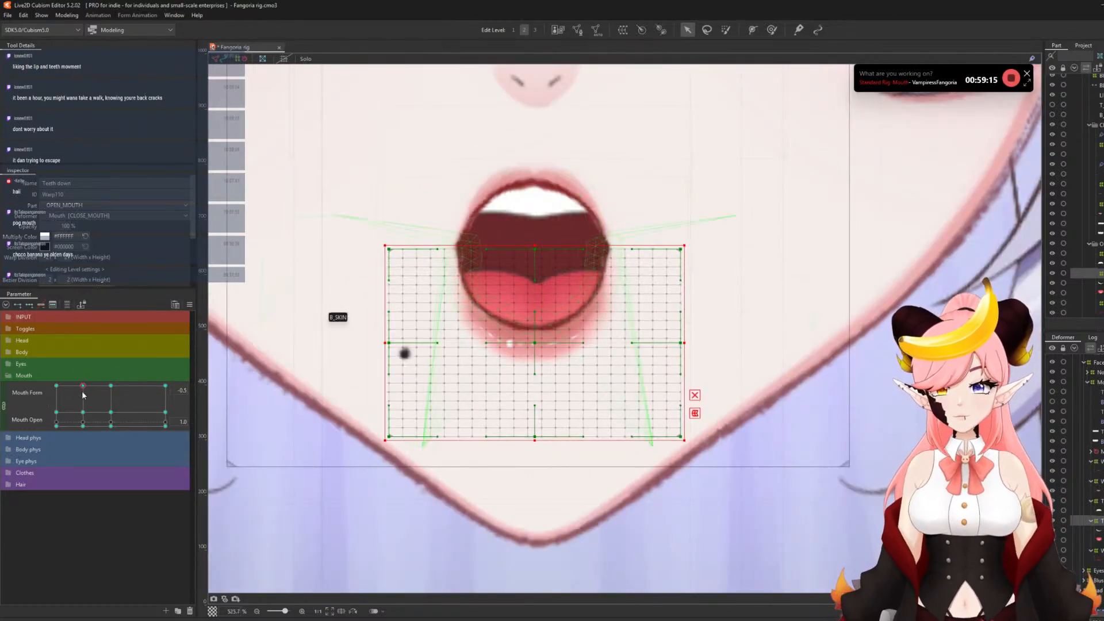
- Lower the Teeth down warp slightly at Mouth Form -0.5, Mouth Open 0.3
click(83, 412)
drag(541, 303, 541, 317)
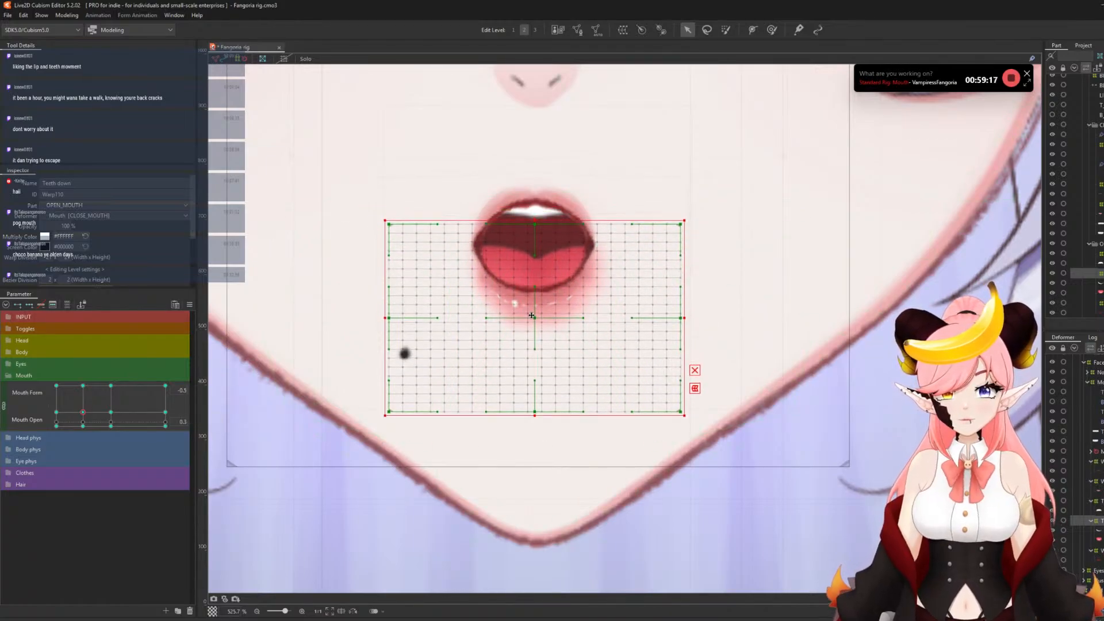
drag(81, 432, 54, 351)
- Lower the Teeth down warp slightly at Mouth Form 0.0, Mouth Open 1.0
right_click(113, 382)
click(111, 387)
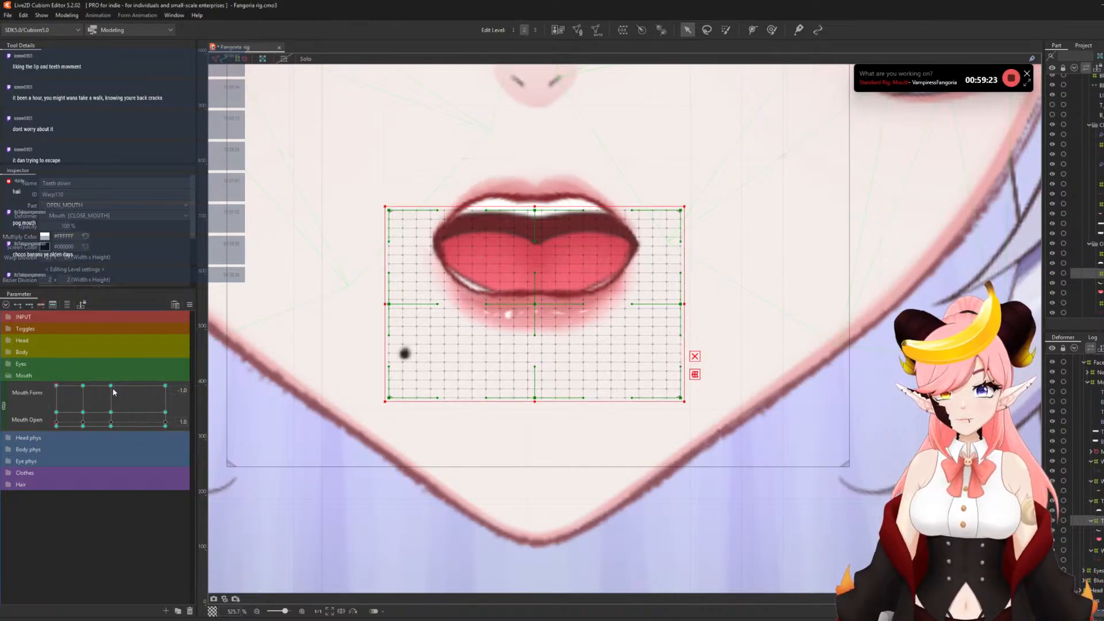
click(109, 386)
drag(533, 302, 535, 314)
click(113, 412)
- Add a Mouth Form 0.5 key to the Teeth down warp and lower the warp for the open mouth
drag(111, 412, 138, 379)
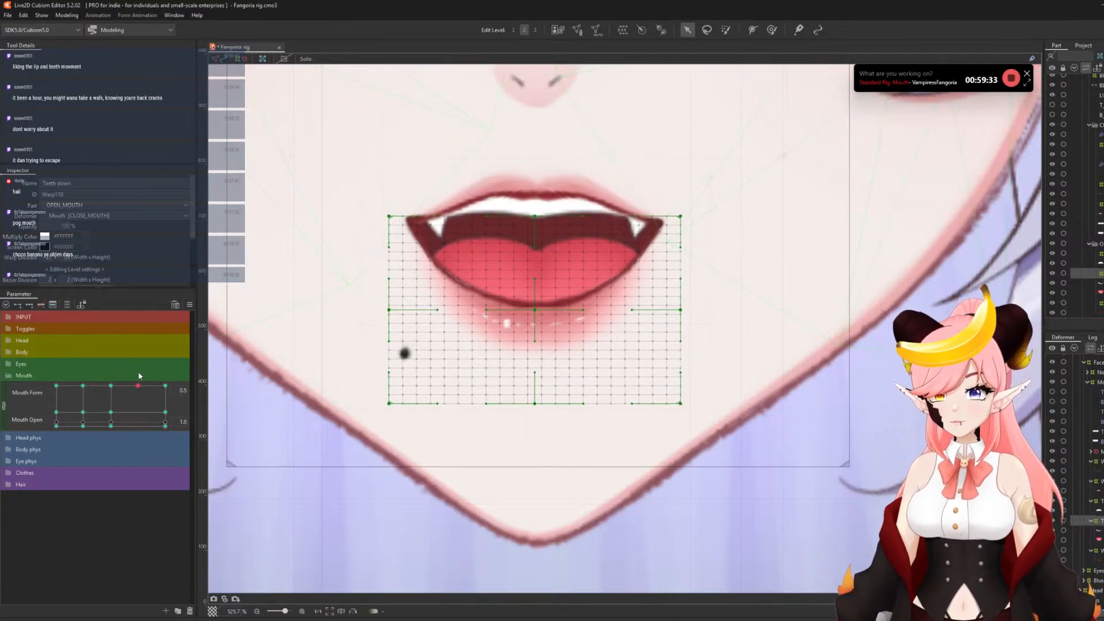
click(194, 390)
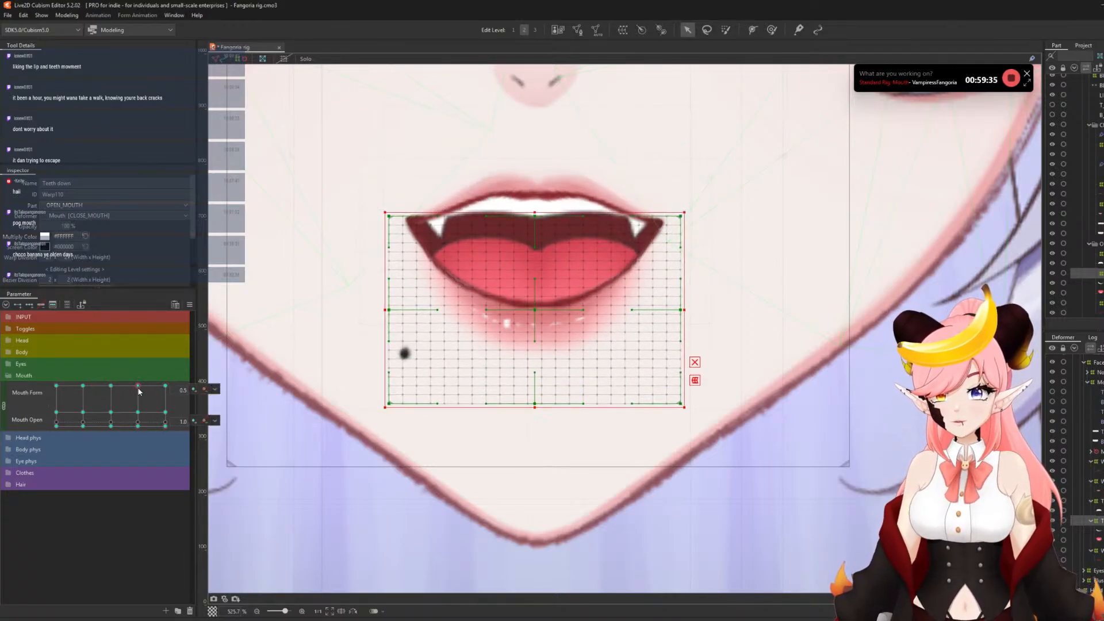
click(215, 421)
click(138, 426)
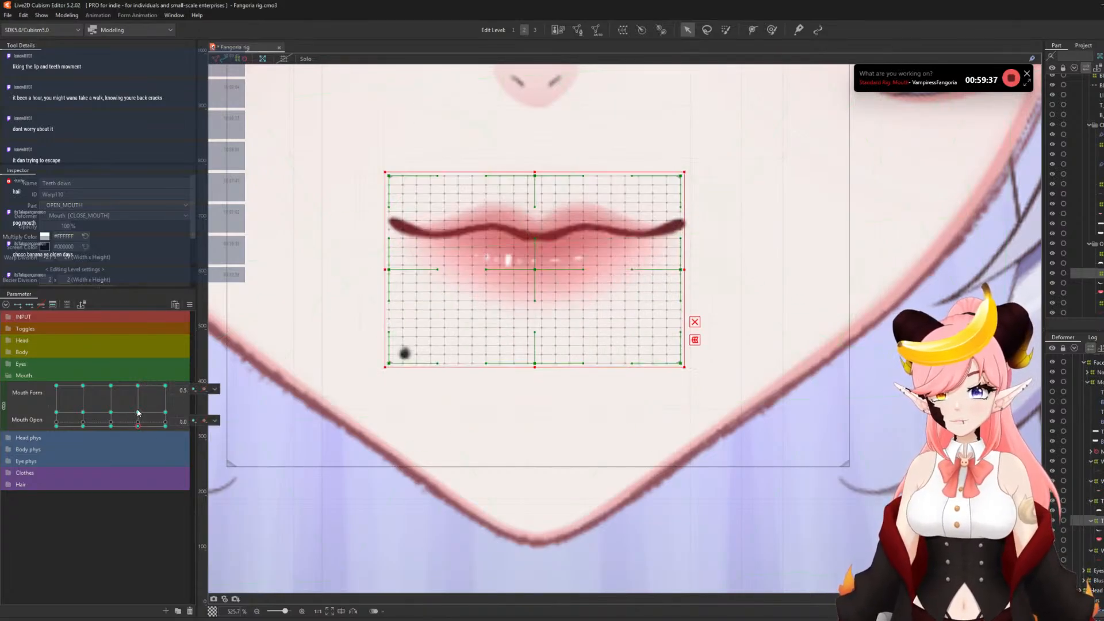
click(138, 412)
drag(534, 273, 533, 319)
click(137, 386)
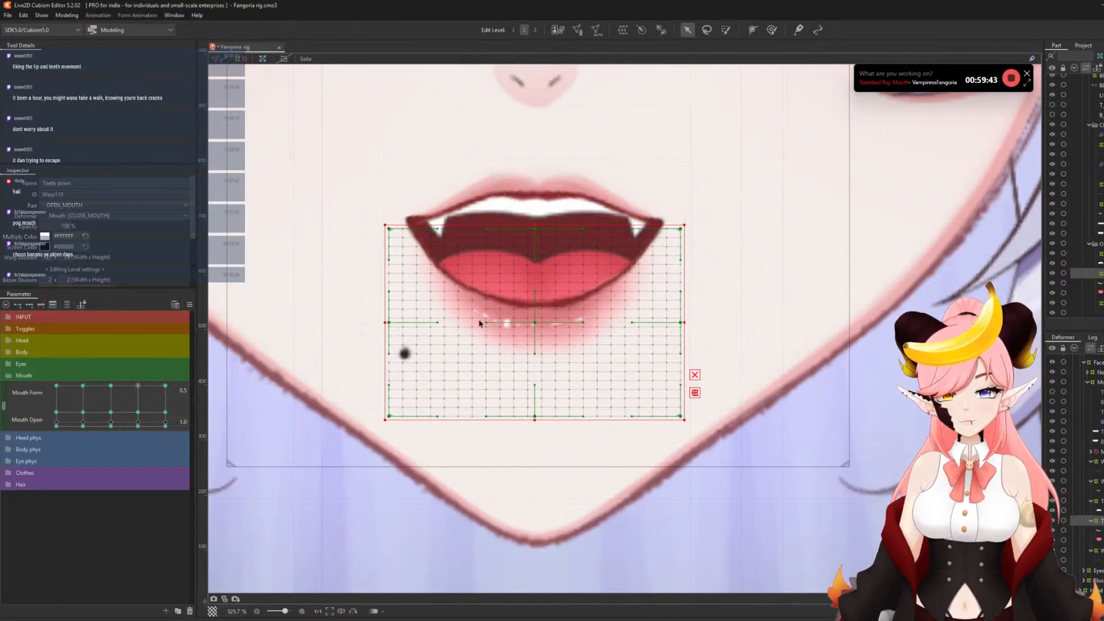
- Scrub through the Mouth Form and Mouth Open combinations to check the lower teeth, ending at Mouth Form 0.0, Mouth Open 1.0
drag(138, 388, 208, 407)
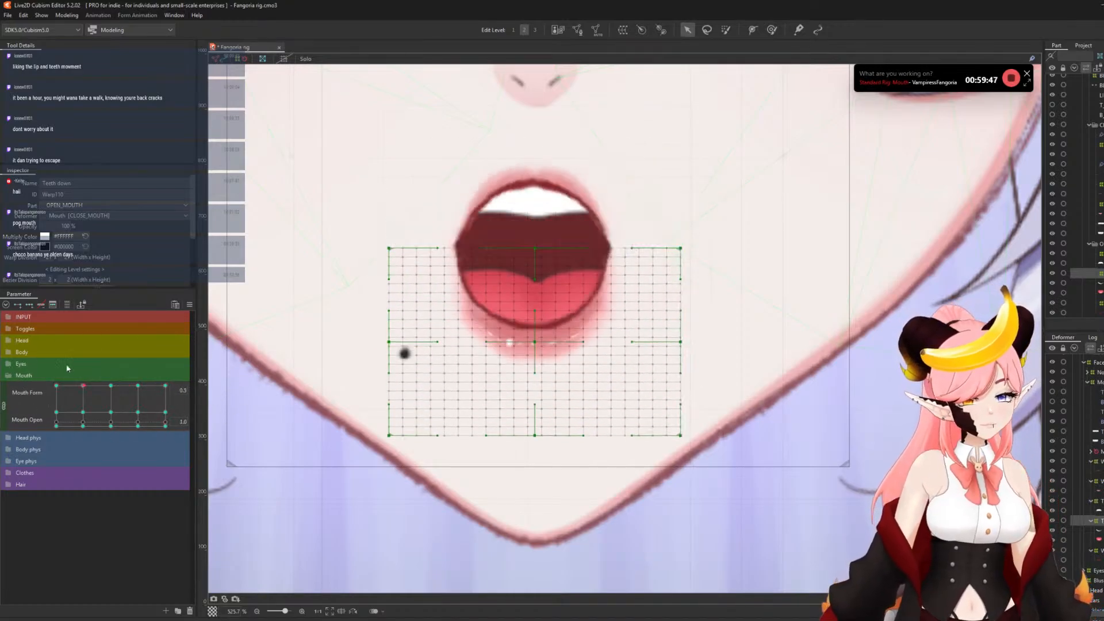
drag(66, 365, 168, 382)
click(111, 387)
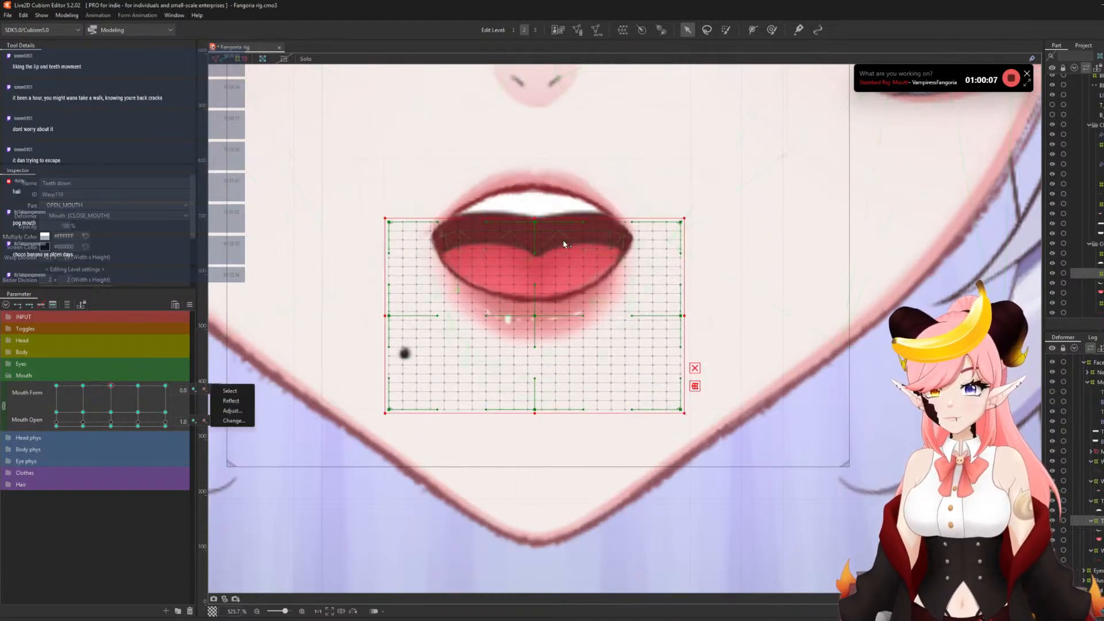
- Expand the Head parameter group to show its sliders alongside the mouth parameters
scroll(540, 353, down, 6)
scroll(536, 364, down, 1)
scroll(537, 289, up, 1)
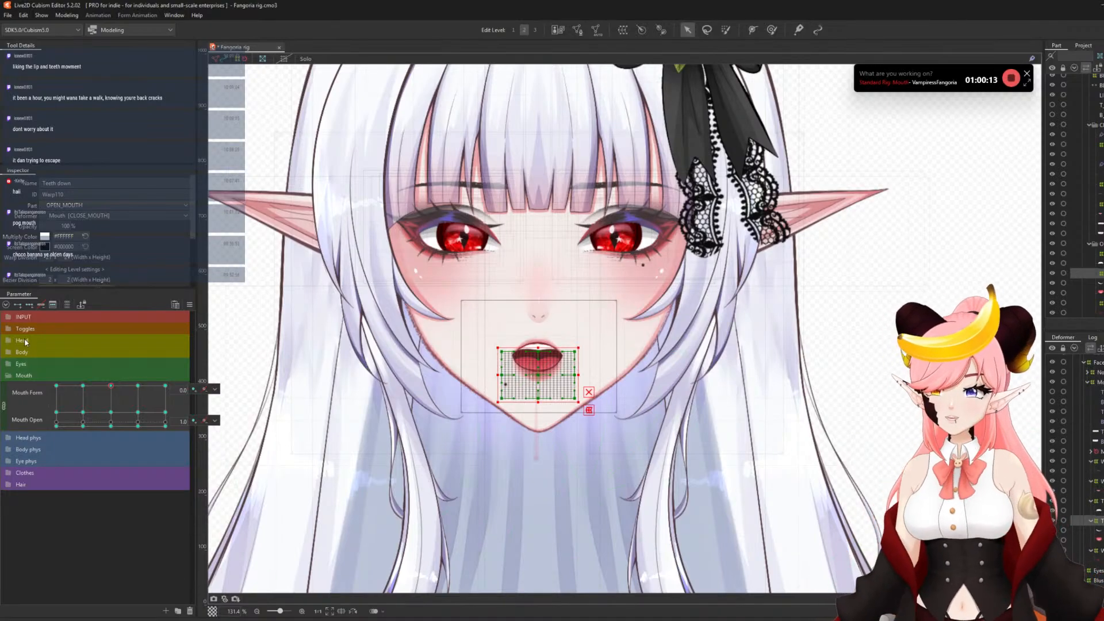
click(6, 341)
scroll(545, 374, up, 5)
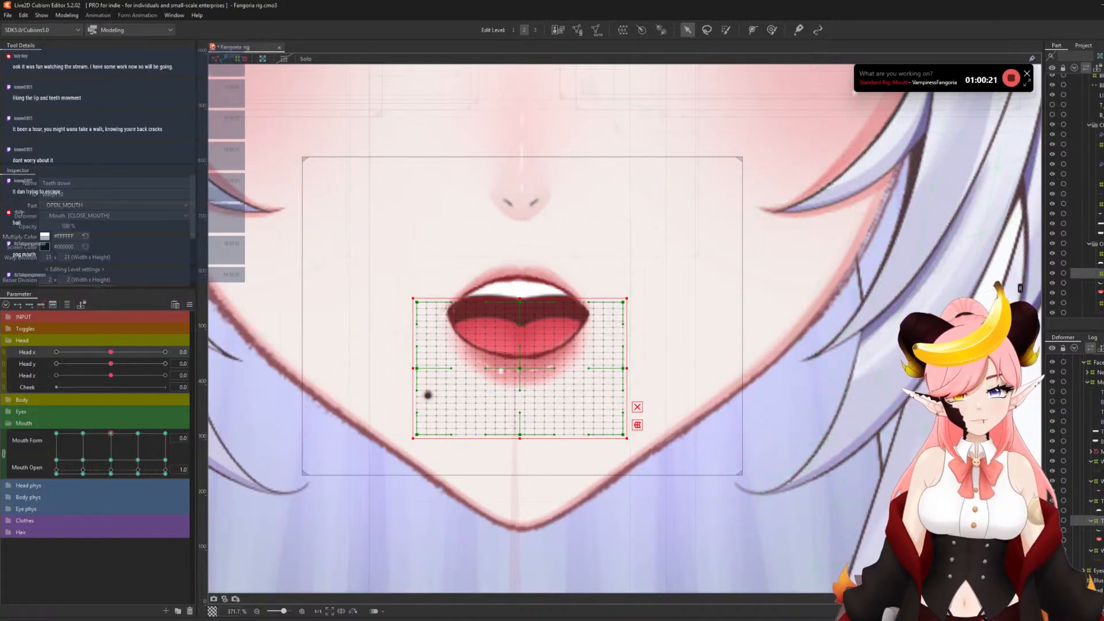
- Create a warp deformer named Teeth angle as parent of the Teeth down warp, with 21 × 21 warp divisions
click(622, 30)
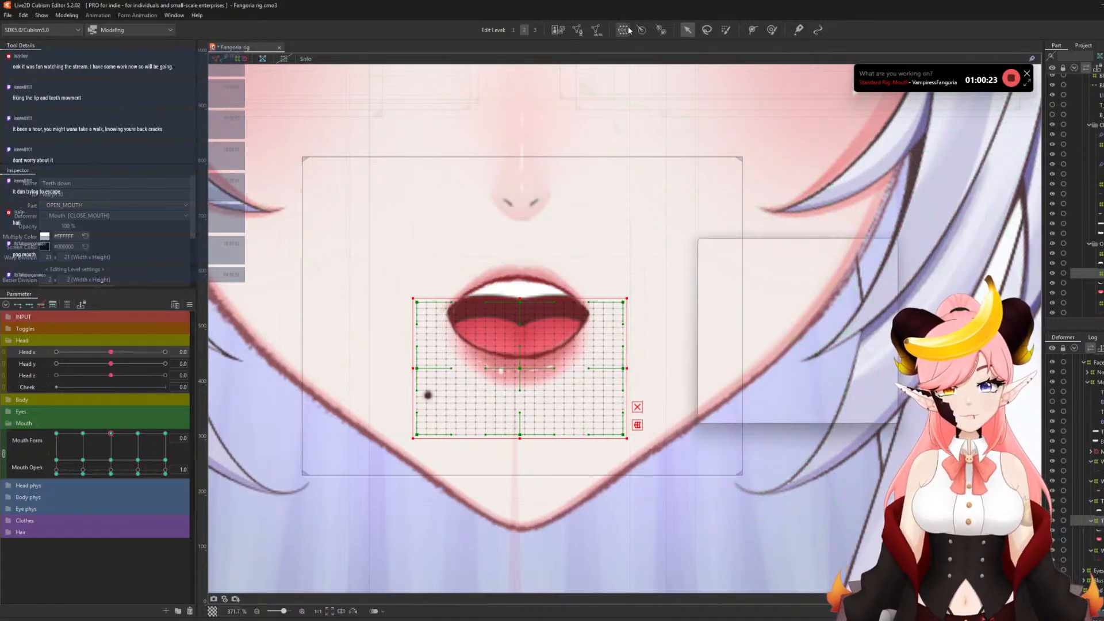
text(Teeth angle)
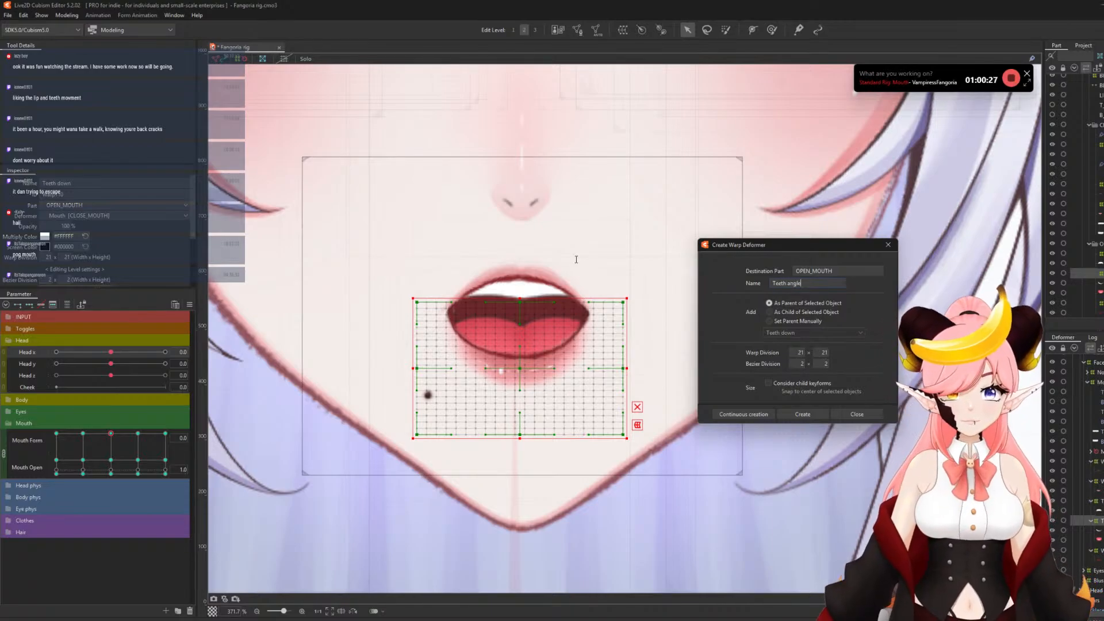
click(810, 415)
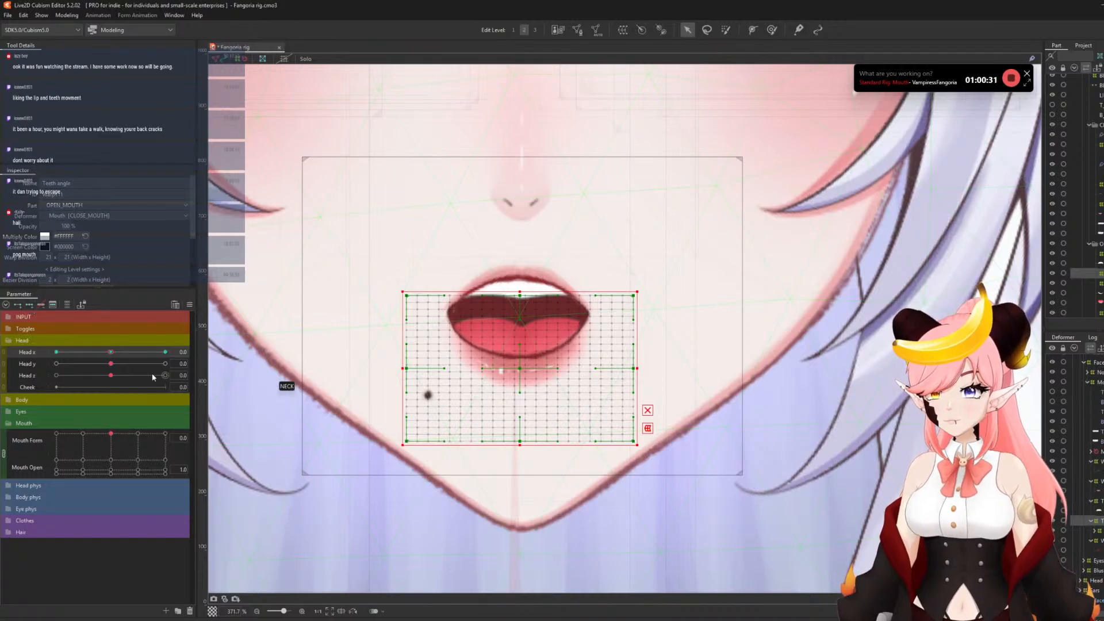
- Try shifting the upper part of the Teeth angle warp inward with the deform brush at the Head x -30.0 key
click(56, 352)
scroll(402, 362, down, 2)
scroll(759, 363, up, 2)
scroll(791, 354, down, 2)
scroll(290, 336, up, 2)
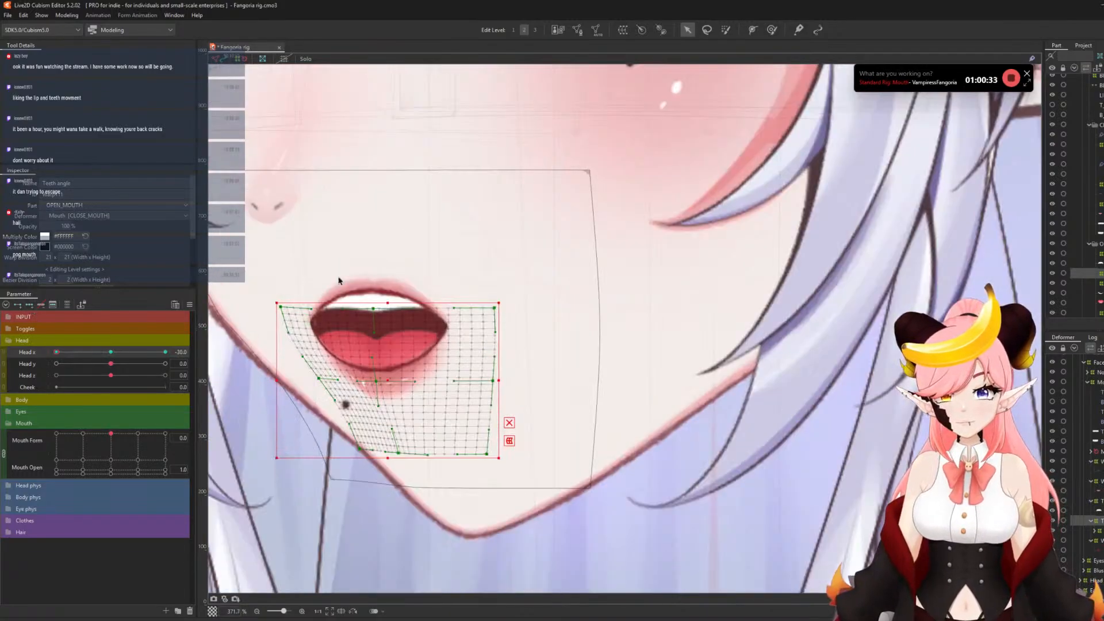
click(771, 28)
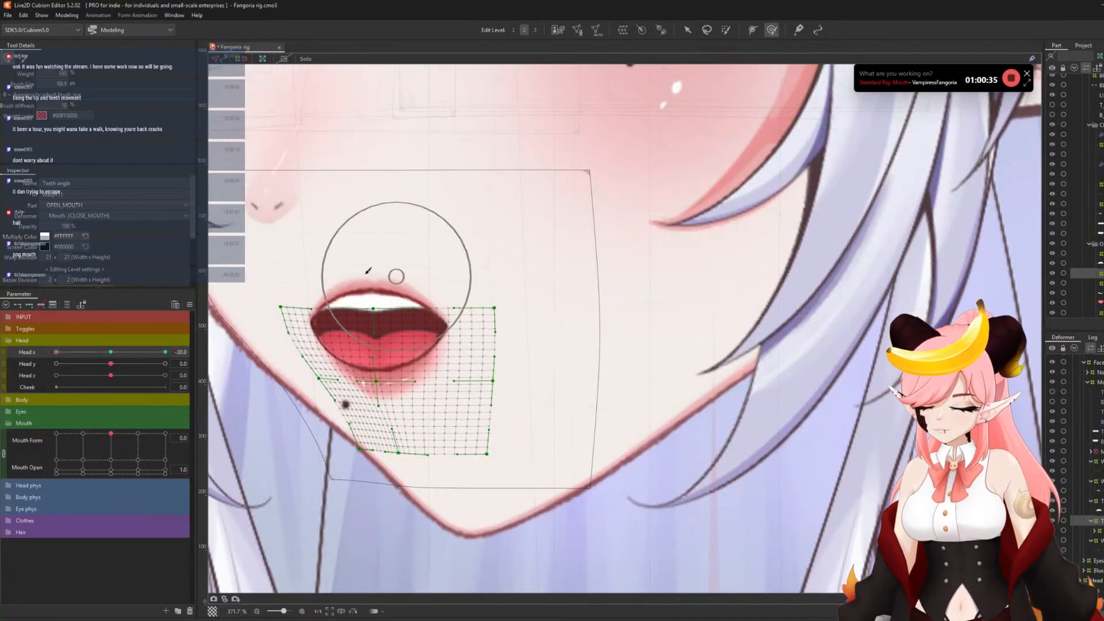
mouse_move(345, 246)
mouse_down()
mouse_move(400, 252)
mouse_move(400, 239)
mouse_move(355, 233)
mouse_move(280, 249)
mouse_move(488, 264)
mouse_move(256, 421)
mouse_up()
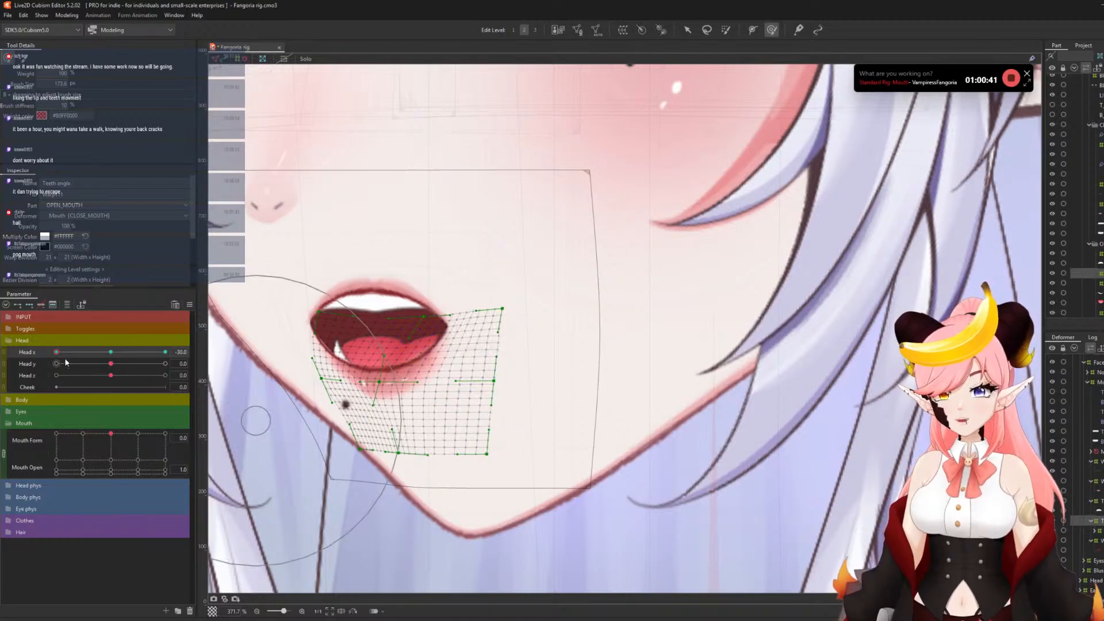
- Try keying the Teeth angle warp on the mouth parameters at Mouth Form 1.0, Mouth Open 0.3, and undo the added keys
drag(57, 352, 41, 370)
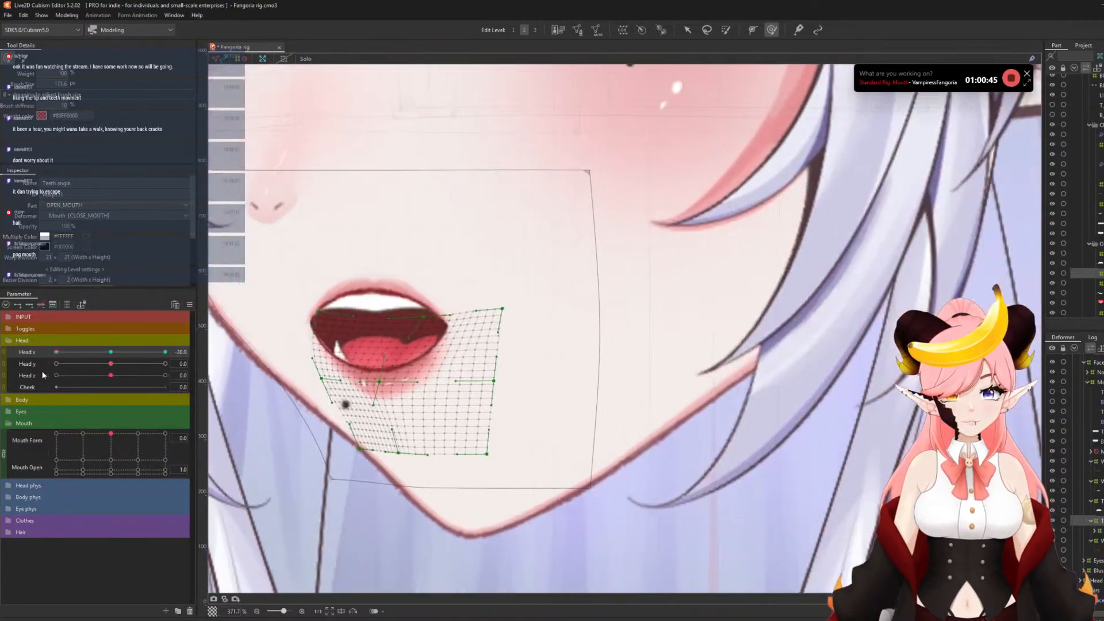
click(160, 453)
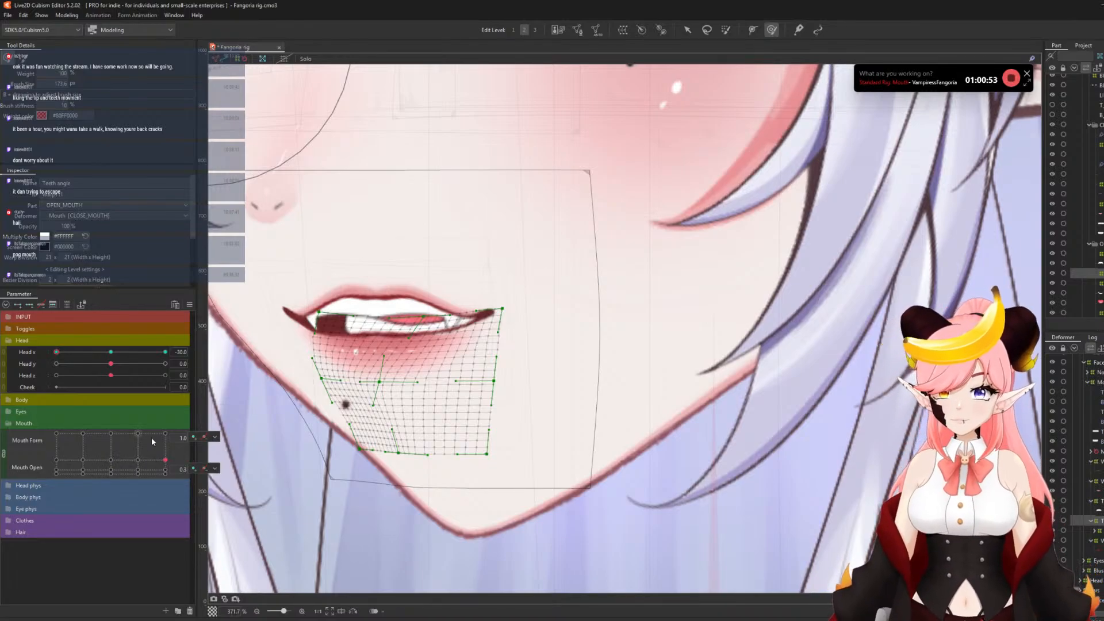
click(17, 305)
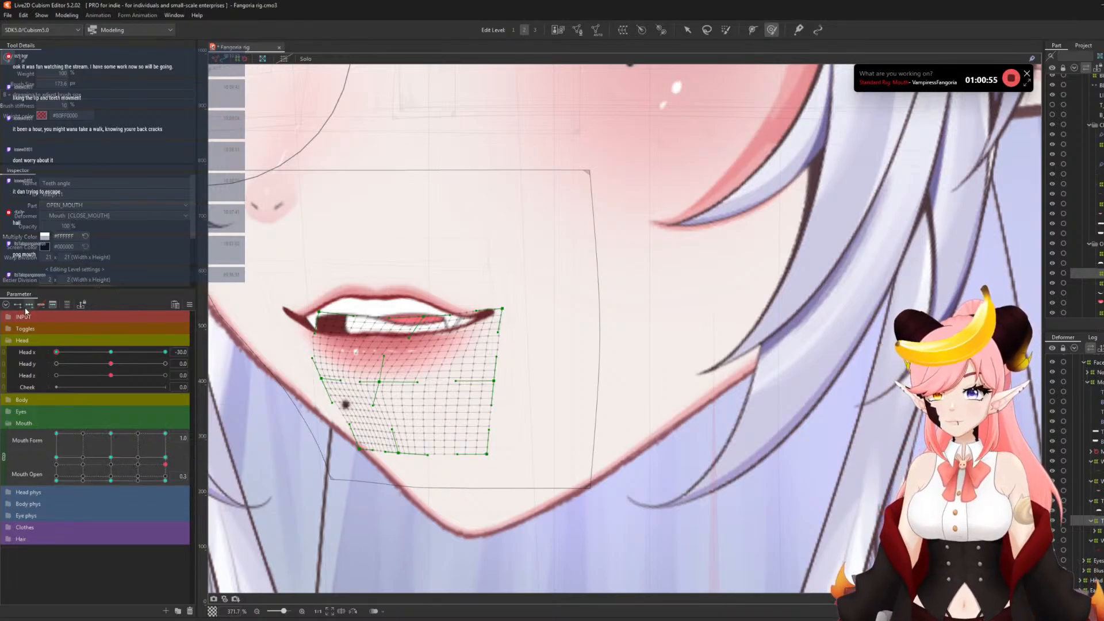
key(ctrl+z)
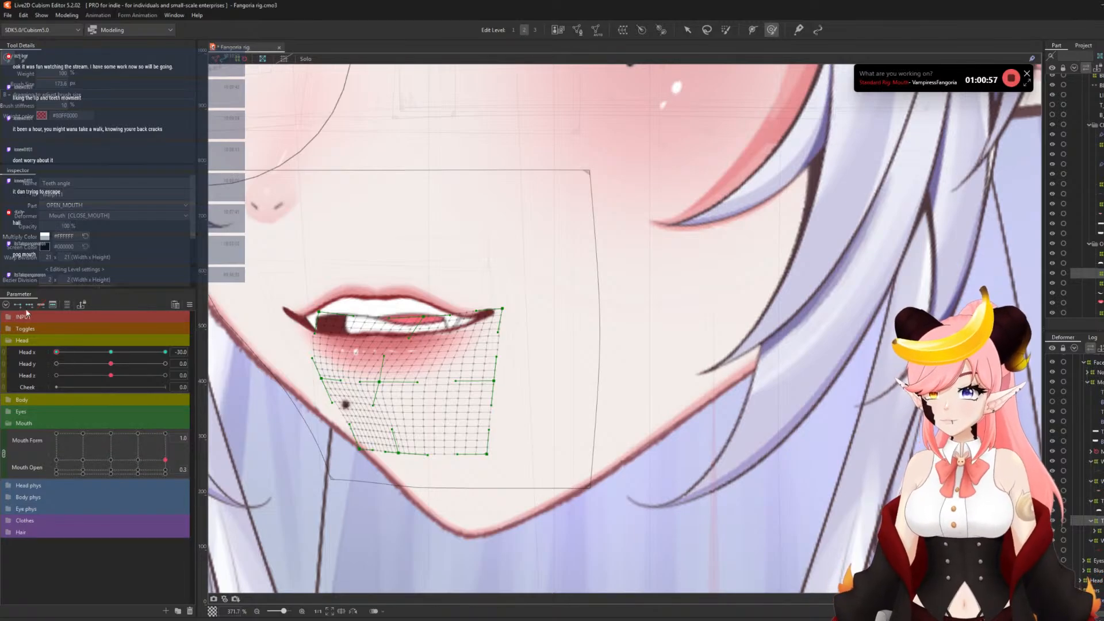
- Scrub Head x and compare the lower teeth at Mouth Form 1.0 and 0.0 with Mouth Open at 1.0
mouse_move(57, 353)
mouse_down()
mouse_move(84, 352)
mouse_move(38, 350)
mouse_up()
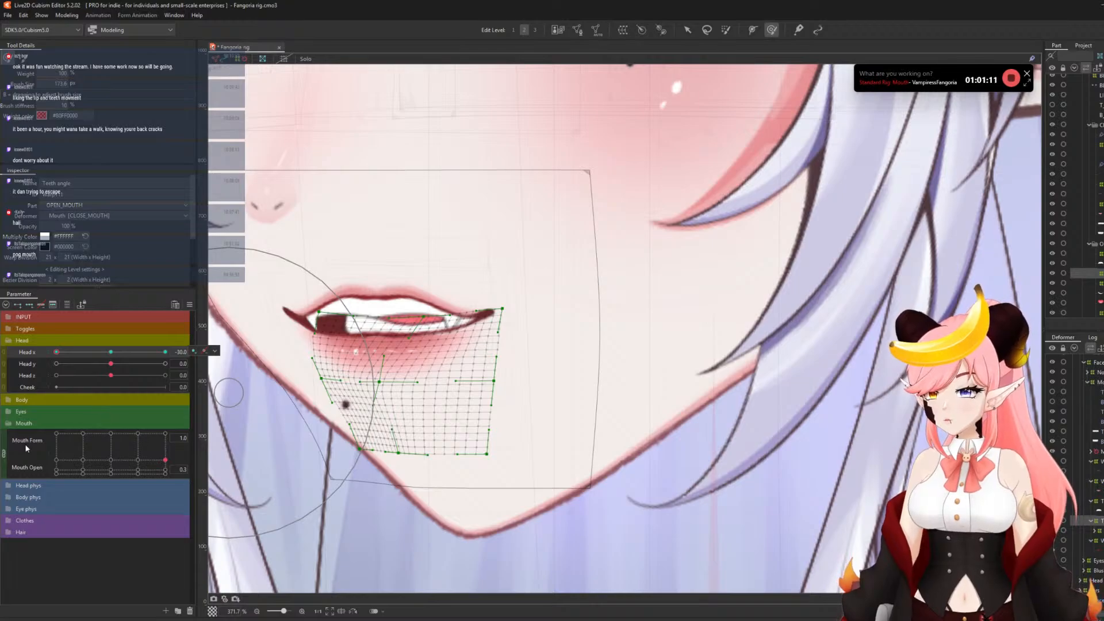
drag(85, 353, 47, 351)
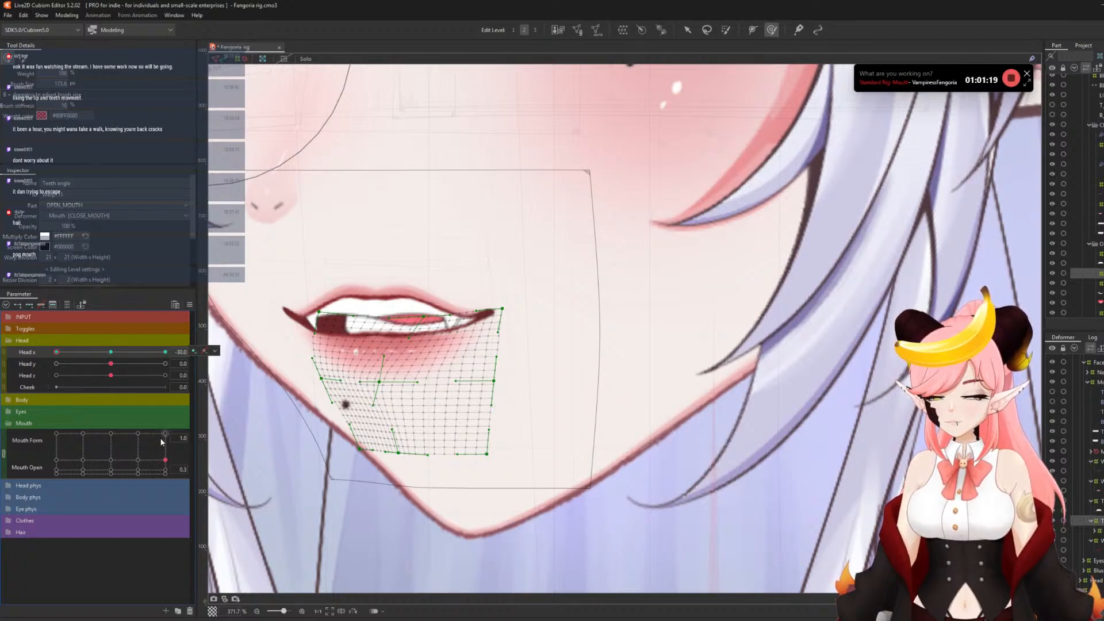
click(161, 435)
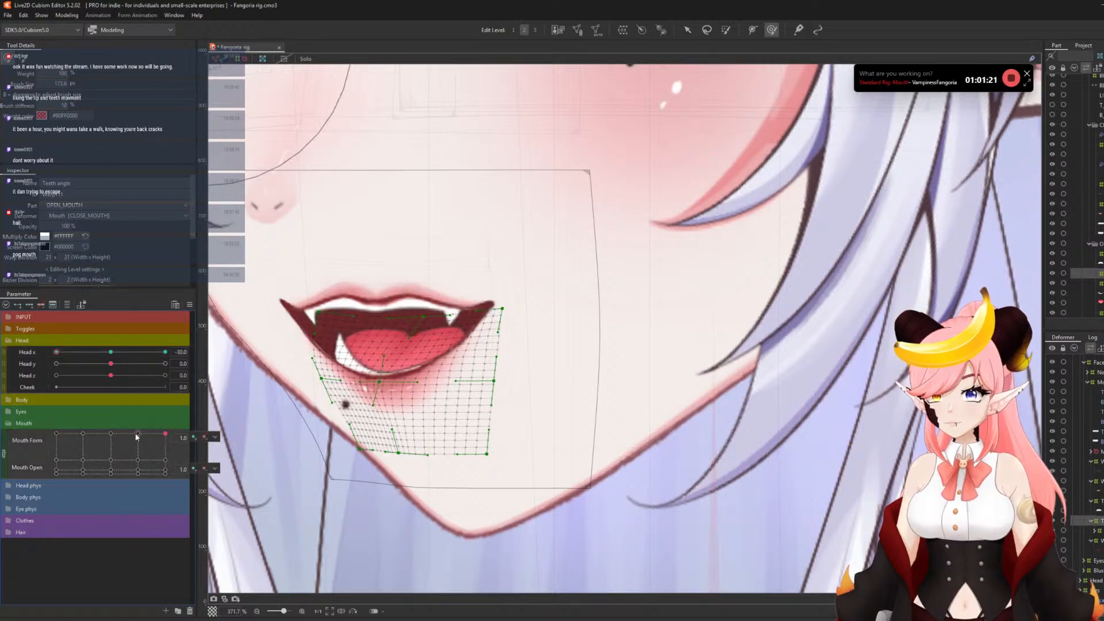
click(111, 434)
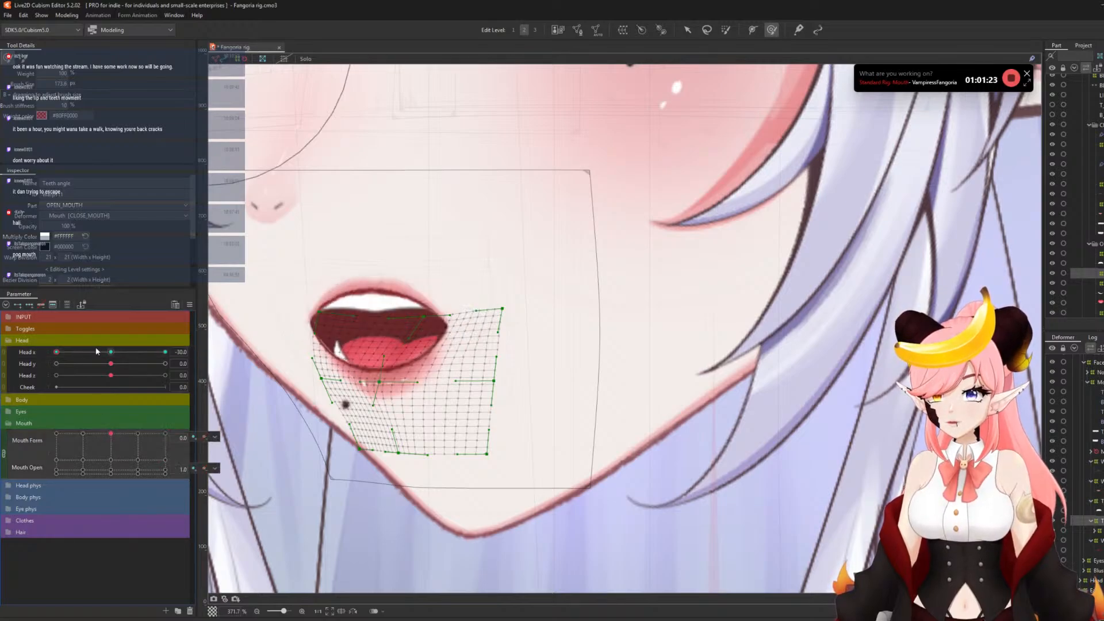
- Return Head x to 0.0 and create a 21 × 21 warp deformer as parent of the TONGUE mesh
click(111, 349)
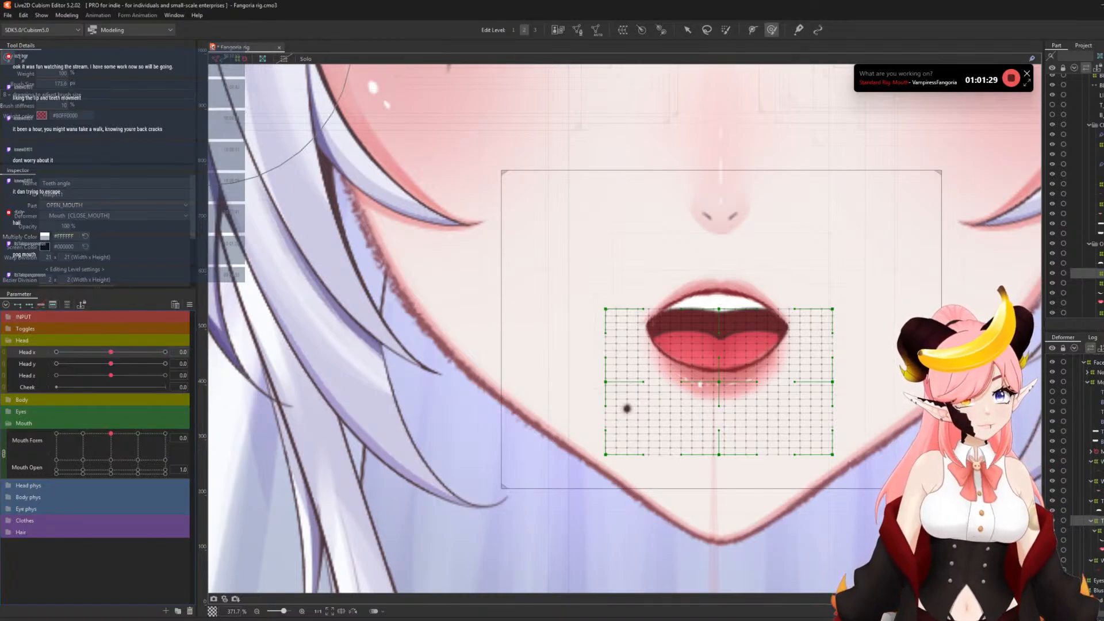
click(1101, 293)
click(1101, 302)
click(623, 29)
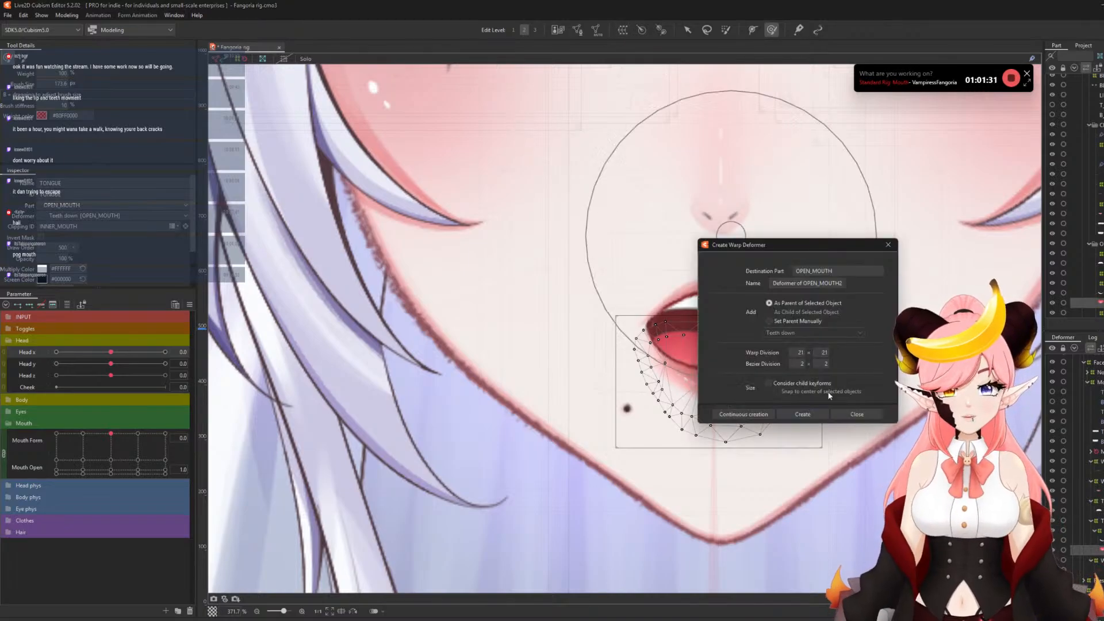
click(803, 414)
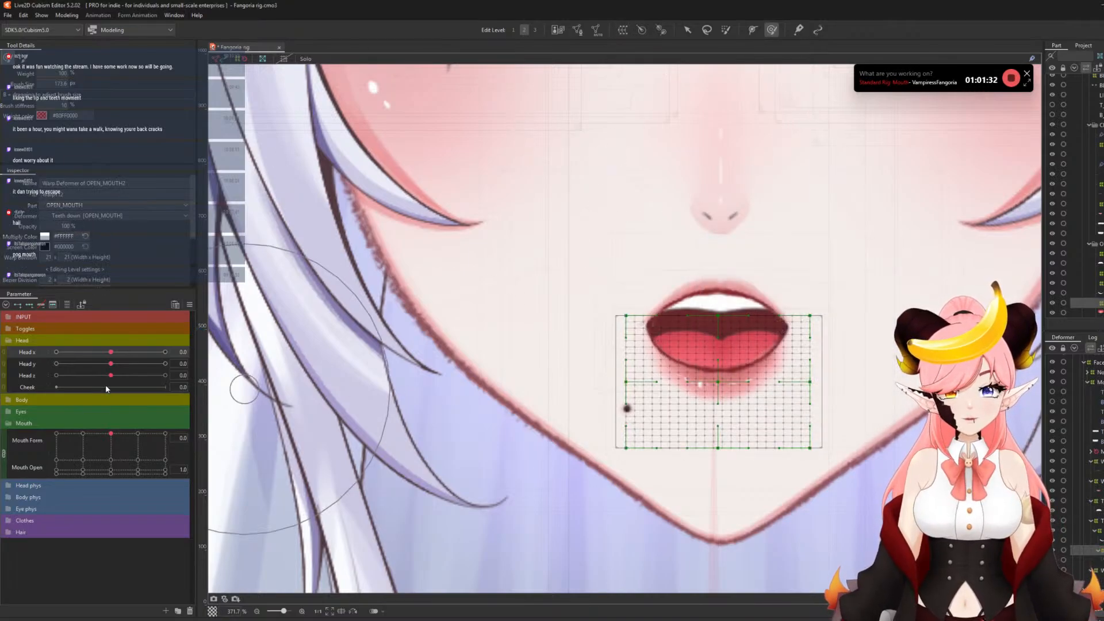
- Add three Head x keys to the tongue's warp and brush its upper part toward the far mouth corner at Head x -30.0
click(29, 306)
drag(109, 352, 55, 351)
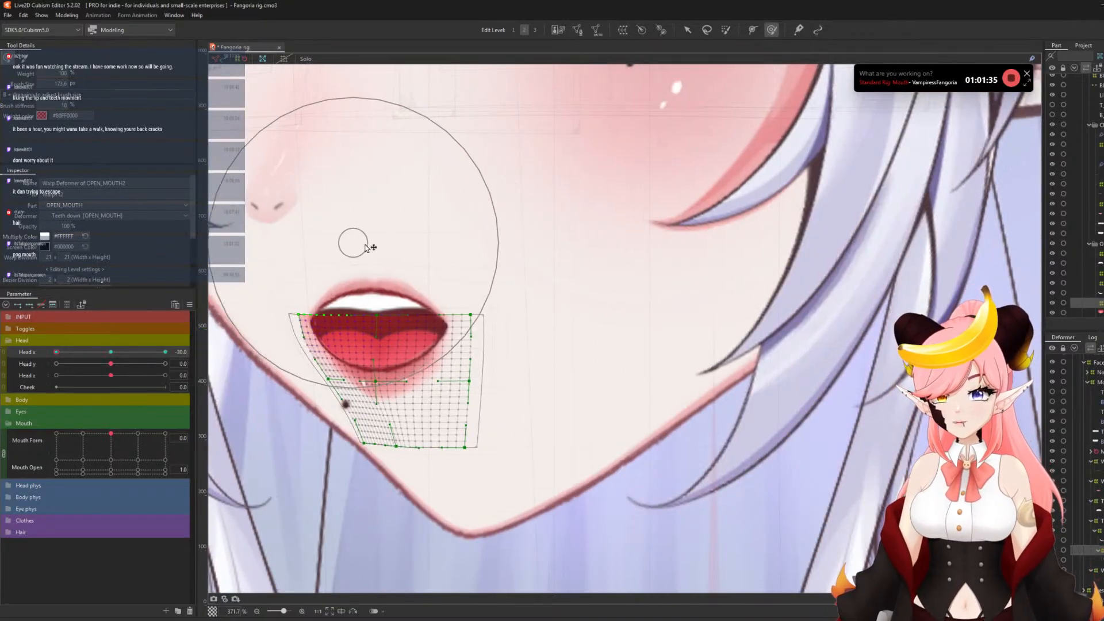
mouse_move(364, 247)
mouse_down()
mouse_move(324, 244)
mouse_move(410, 243)
mouse_move(434, 249)
mouse_move(363, 248)
mouse_move(375, 247)
mouse_move(329, 232)
mouse_move(438, 263)
mouse_up()
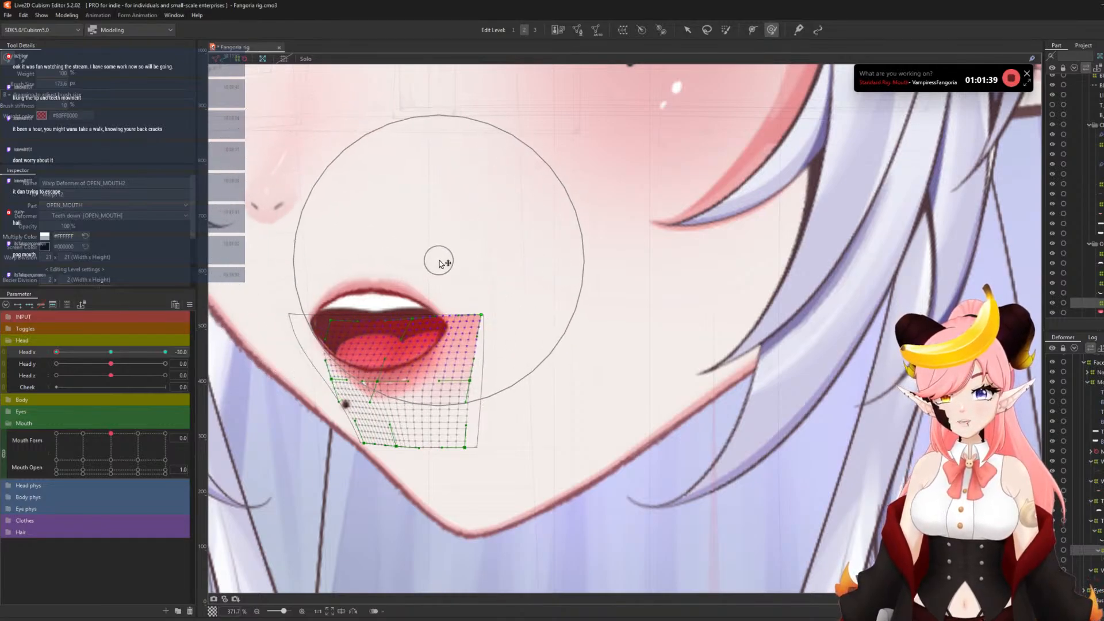
key(b)
mouse_move(521, 362)
mouse_down()
mouse_move(348, 365)
mouse_move(388, 364)
mouse_up()
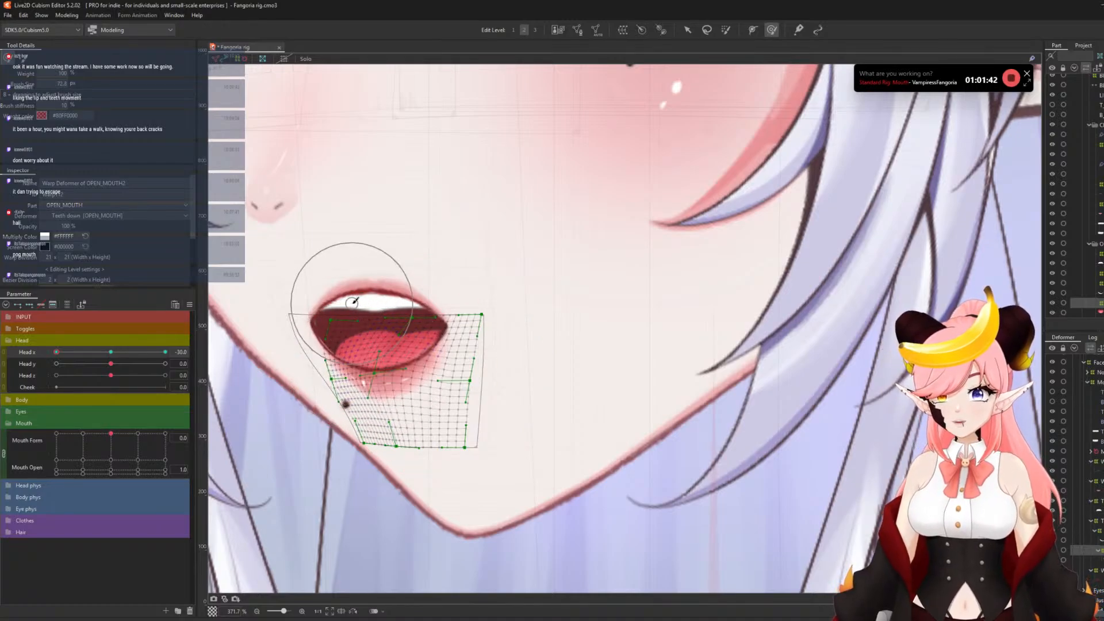
- Refine the tongue's warp at Head x -30.0 with a larger deform brush and check it at Mouth Form 1.0, Mouth Open 1.0
click(95, 351)
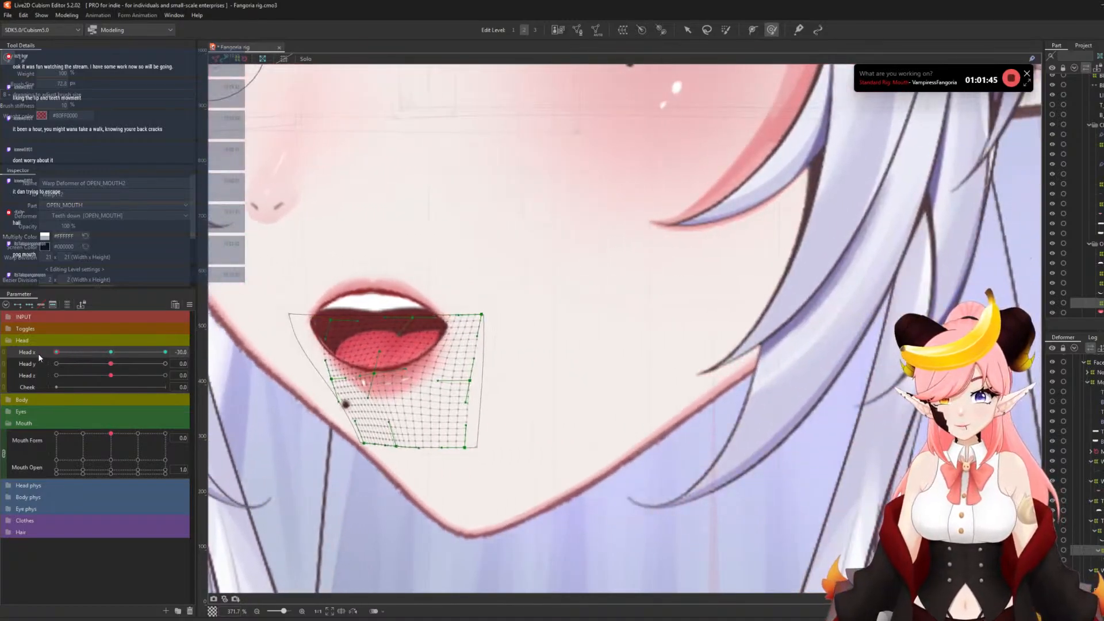
click(204, 351)
key(b)
drag(349, 388, 451, 391)
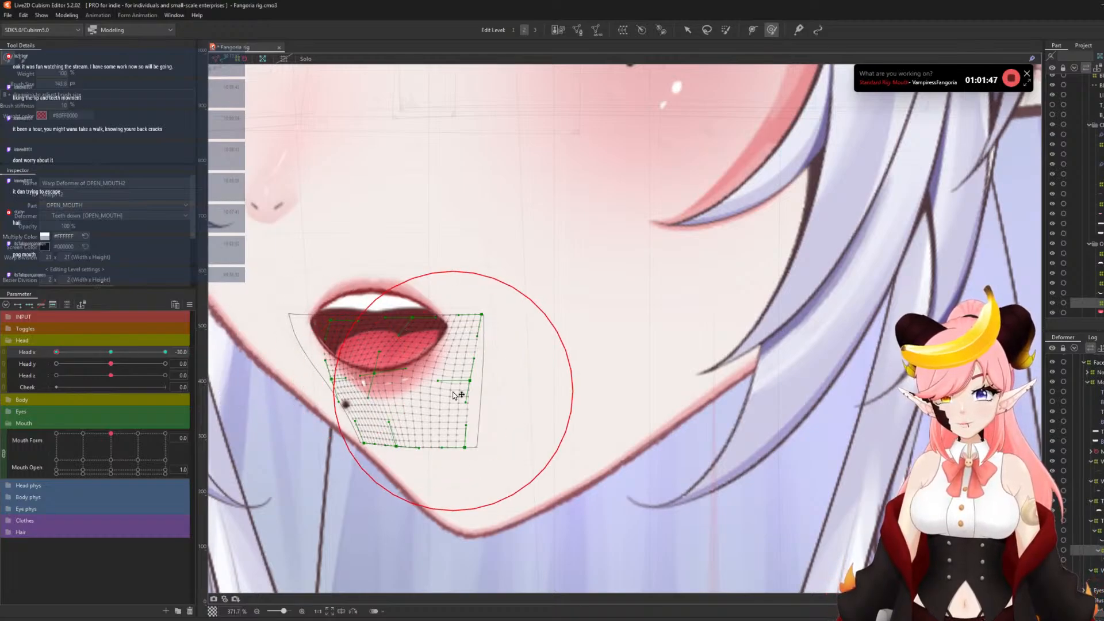
drag(335, 311, 340, 312)
drag(169, 454, 180, 435)
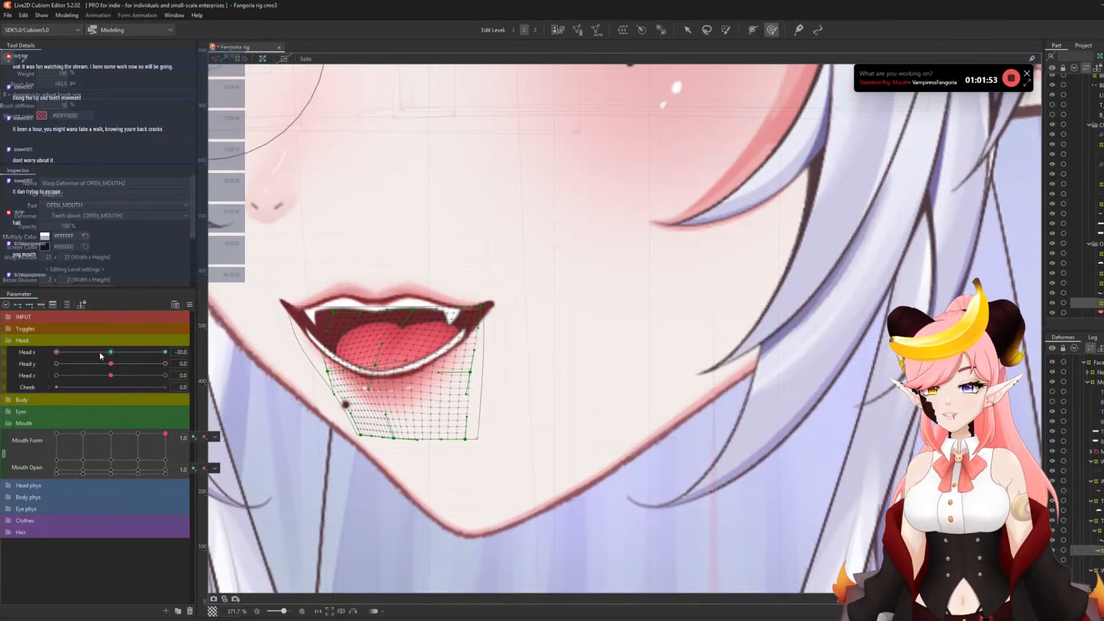
drag(107, 355, 40, 352)
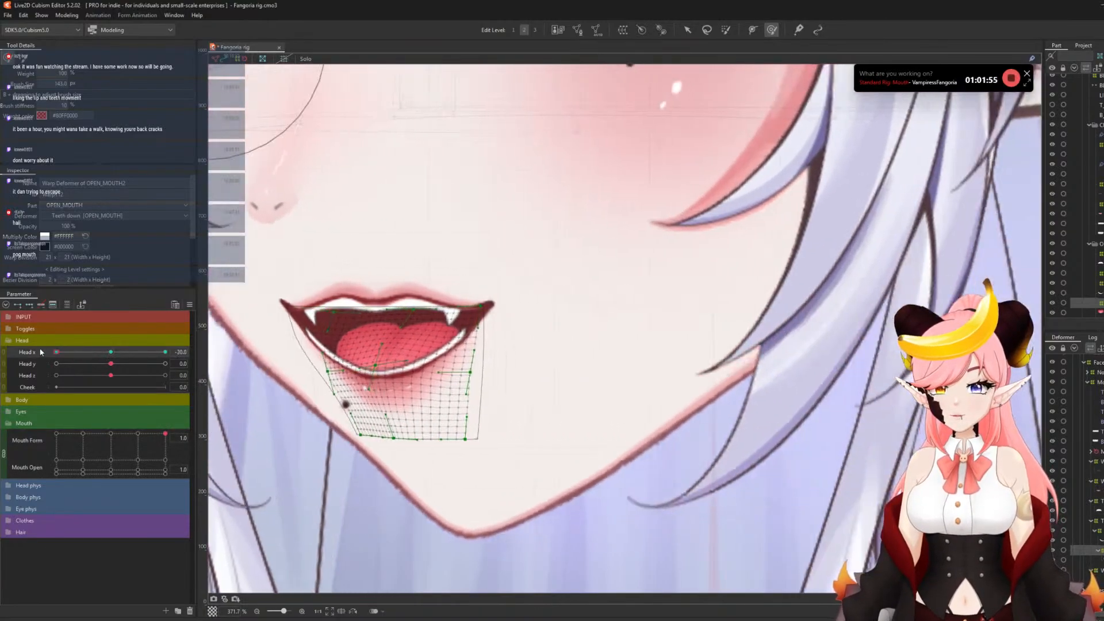
- Reflect the tongue warp's Head x motion to the opposite side and scrub Head x to check the head turn
click(189, 305)
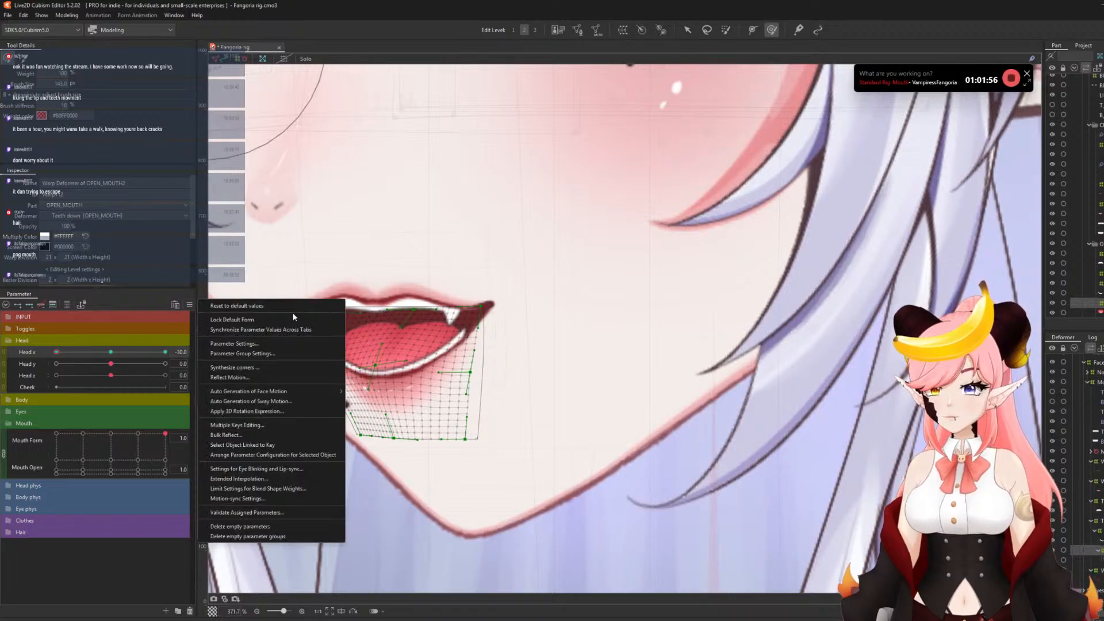
click(235, 377)
click(569, 338)
click(561, 402)
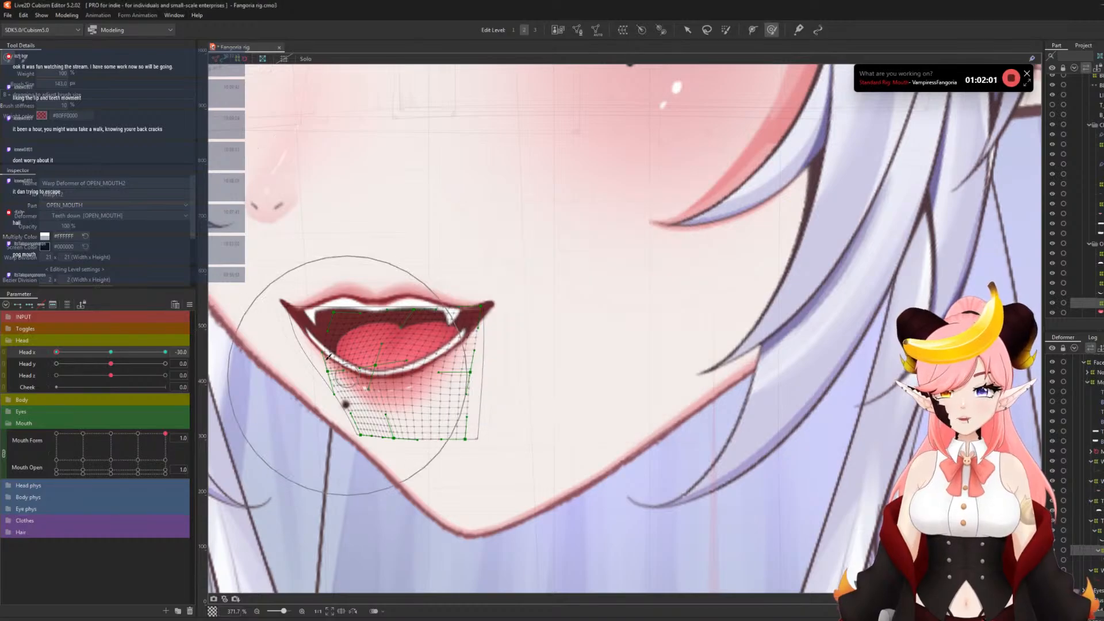
scroll(327, 359, down, 2)
drag(108, 355, 1, 352)
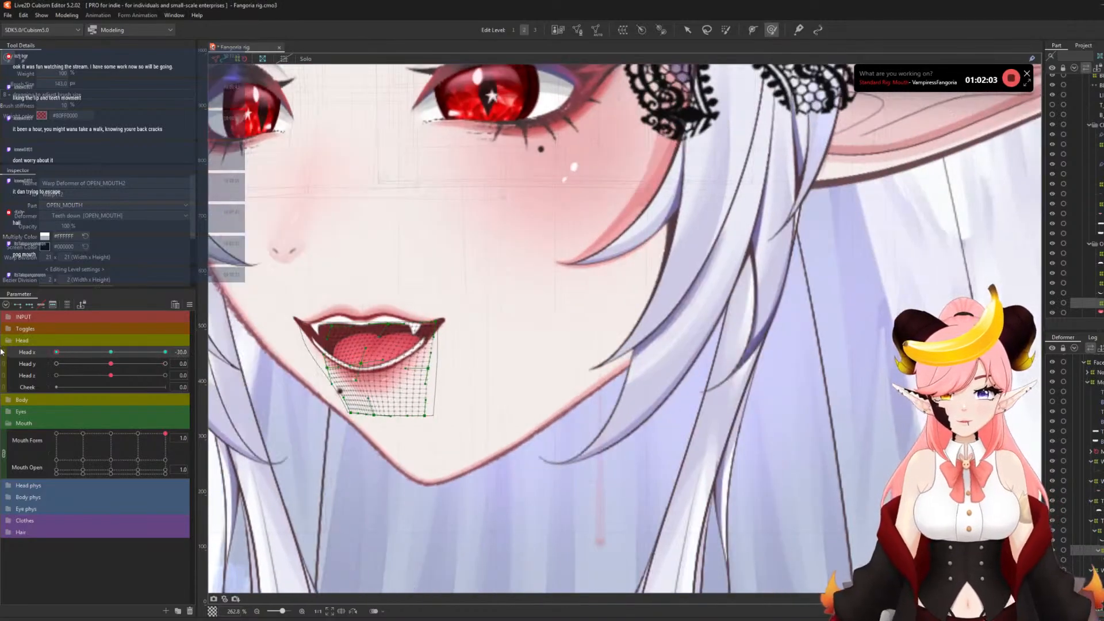
- Create a 21 × 21 warp deformer as parent of the B_TEETH lower teeth mesh
click(1086, 541)
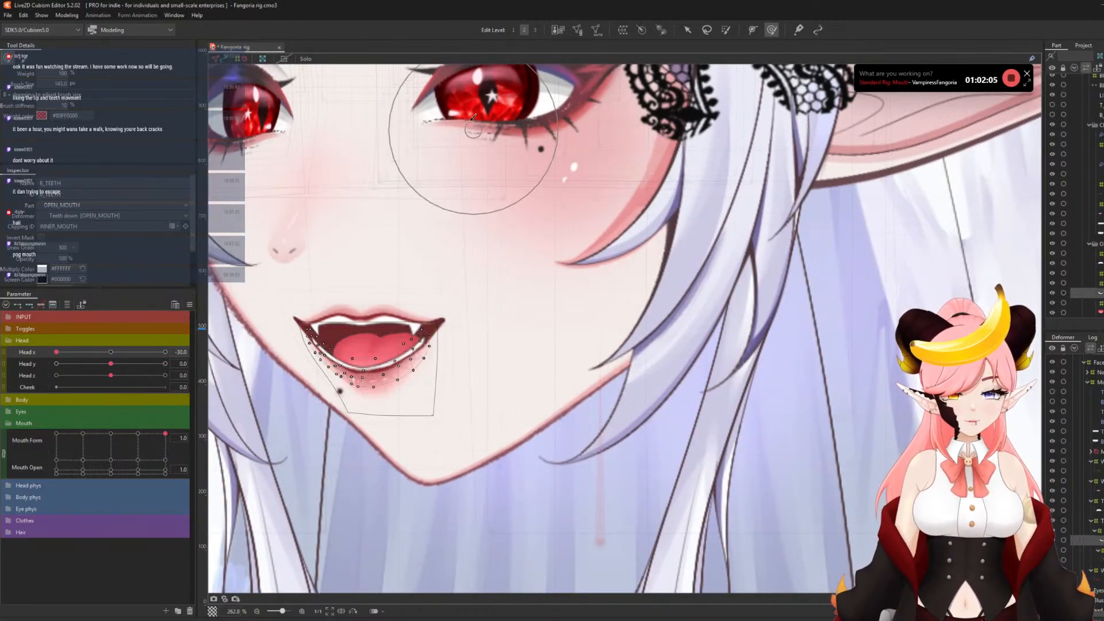
click(627, 35)
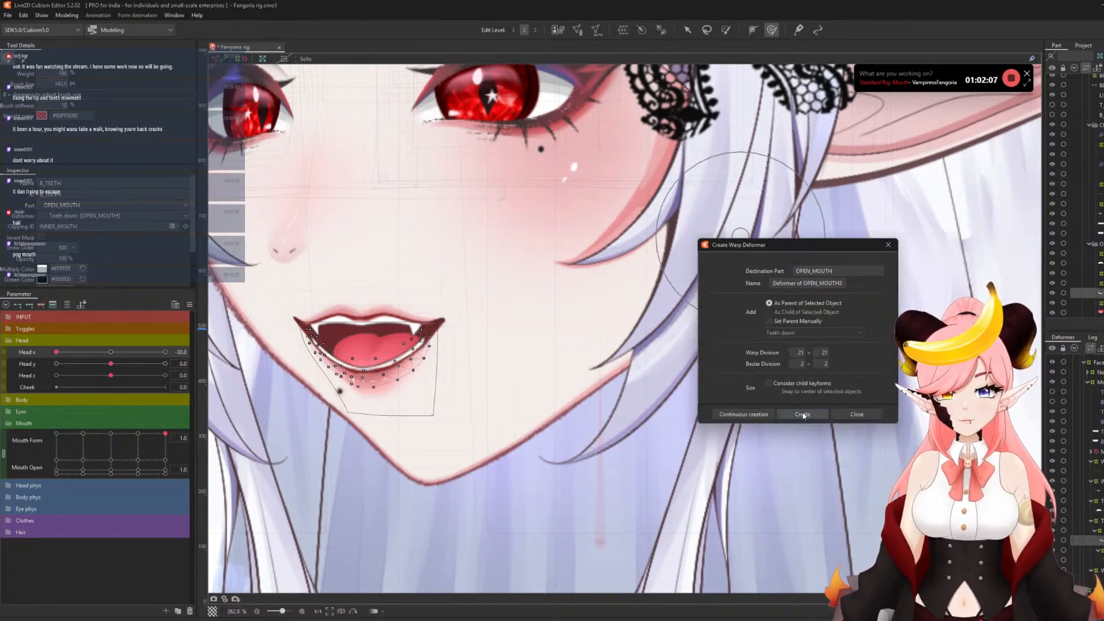
click(804, 415)
- Brush the near side of the lower teeth's warp inward at Head x -30.0 with Mouth Form 1.0 and Mouth Open 1.0
scroll(299, 323, up, 2)
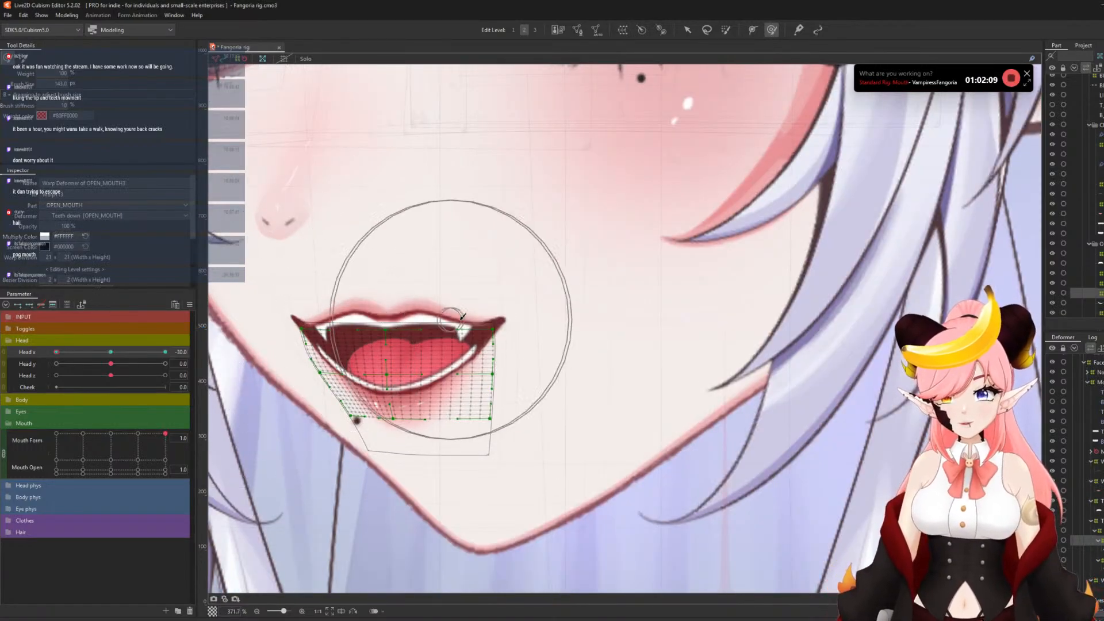
drag(312, 305, 315, 312)
drag(310, 304, 315, 316)
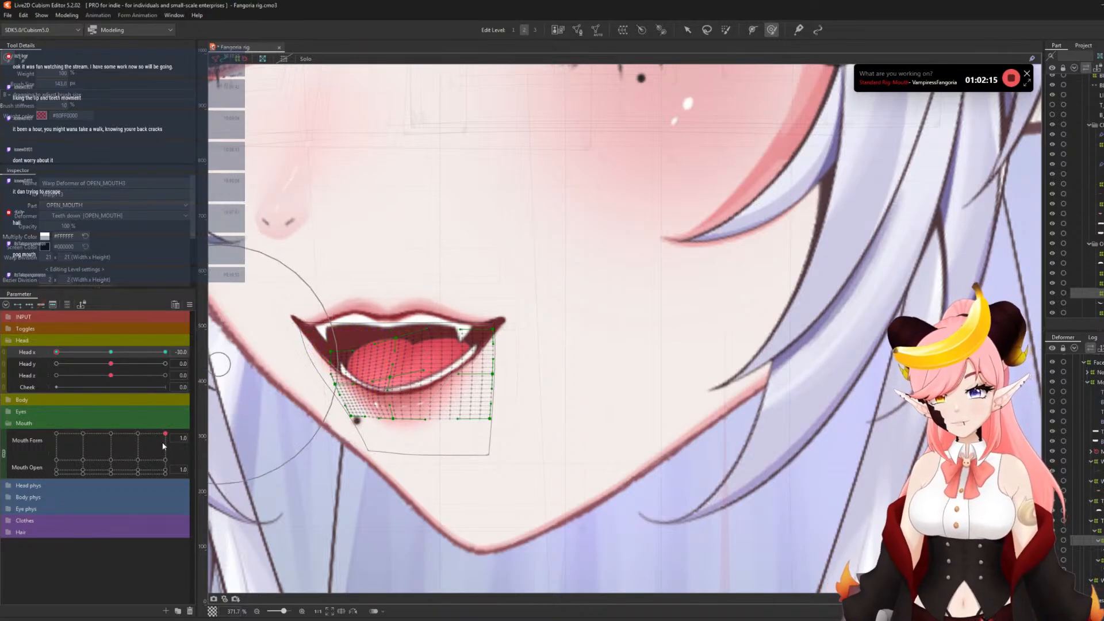
- Adjust the lower teeth's warp with a smaller brush at Mouth Form 1.0, Mouth Open 0.3, and scrub Mouth Open back to 1.0
drag(165, 433, 173, 462)
click(165, 460)
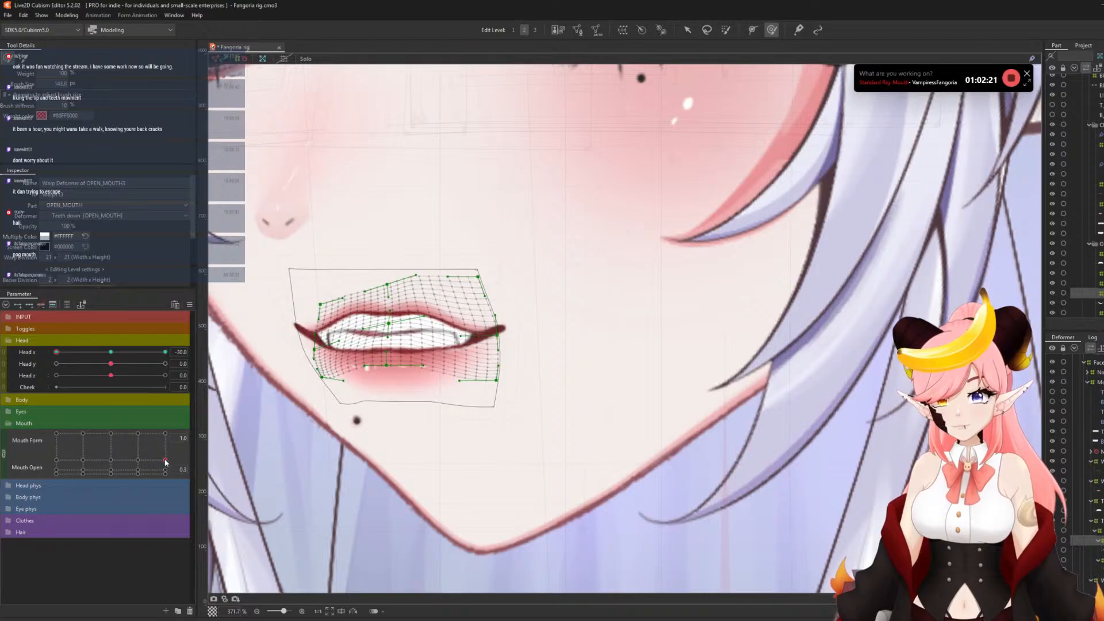
key(b)
mouse_move(441, 362)
mouse_down()
mouse_move(342, 360)
mouse_move(366, 347)
mouse_move(318, 384)
mouse_up()
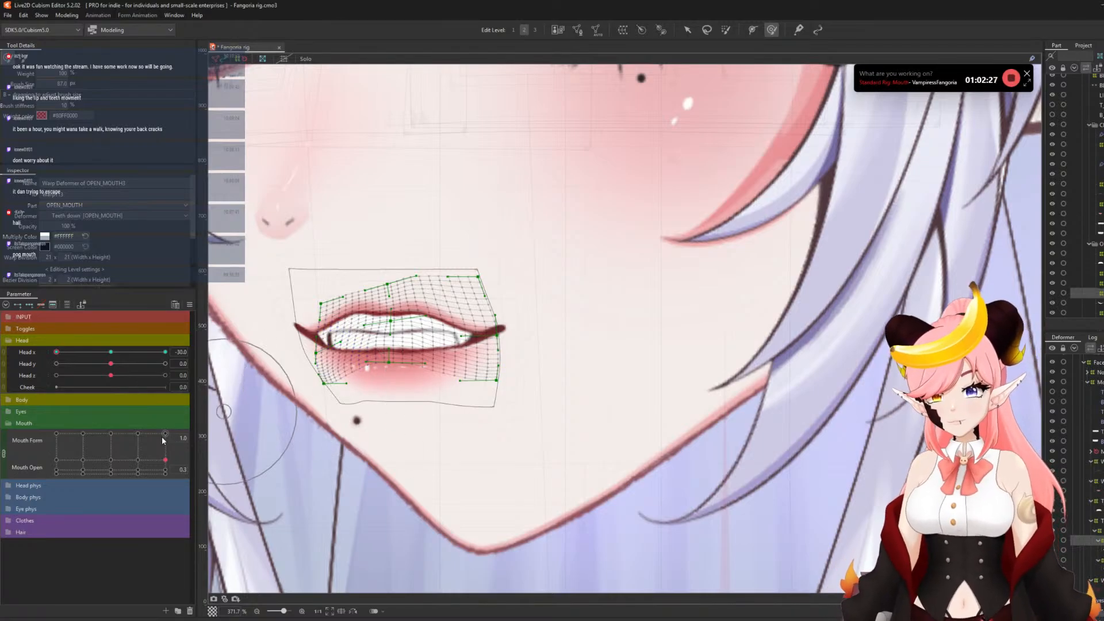
drag(162, 440, 174, 415)
drag(166, 465, 195, 404)
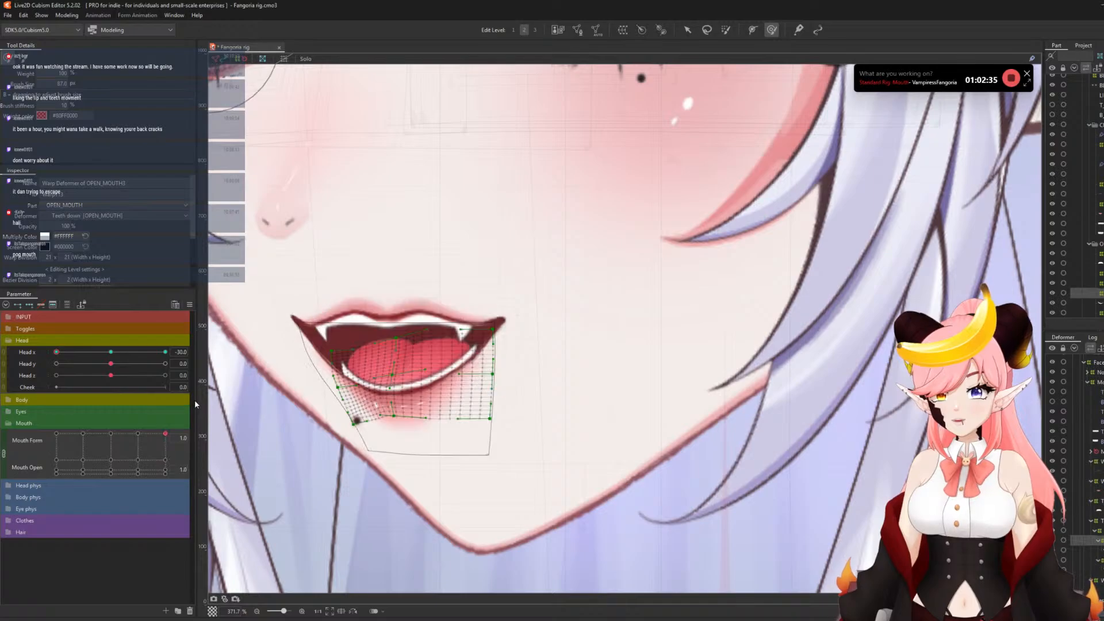
- Reflect the lower teeth warp's Head x motion to the opposite side, scrub Head x to check it, and return it to 0.0
click(190, 304)
click(243, 372)
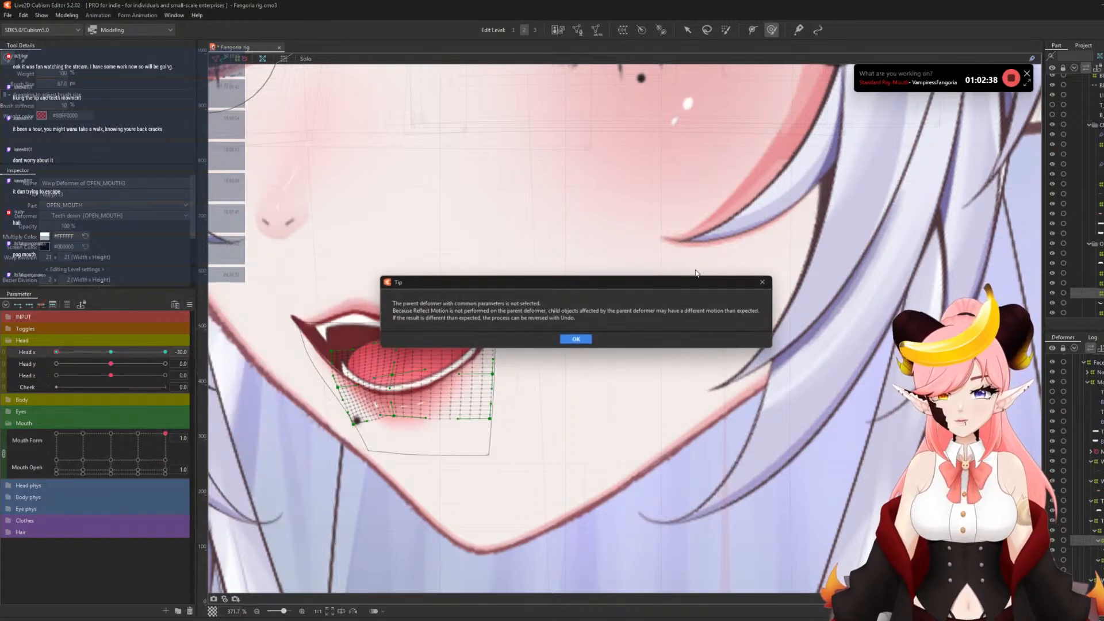
click(586, 338)
click(559, 405)
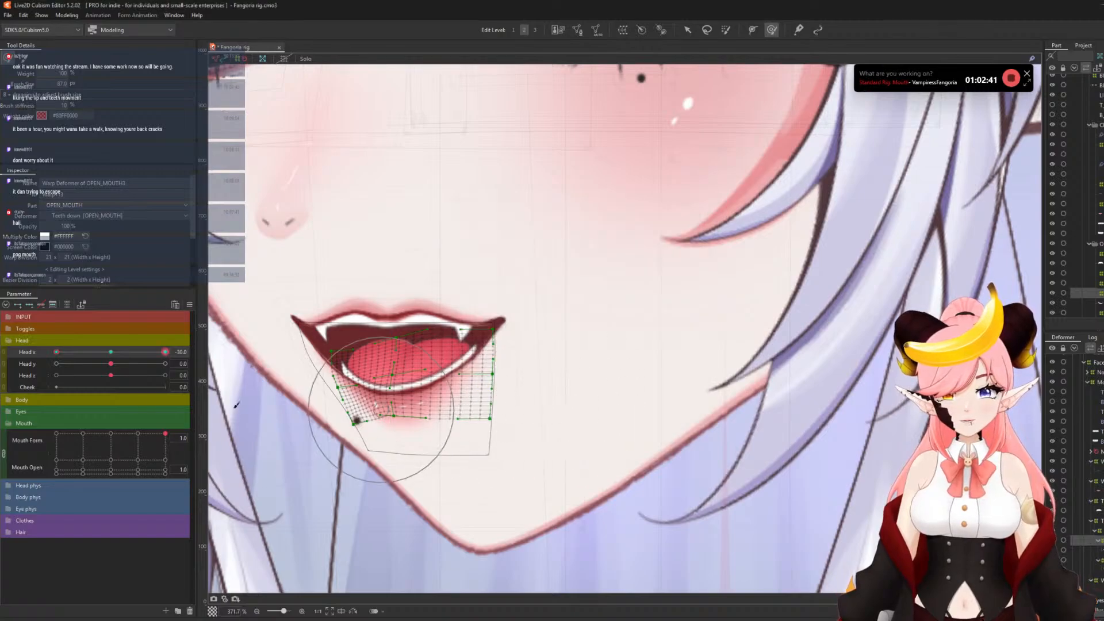
scroll(533, 320, down, 5)
scroll(533, 320, up, 3)
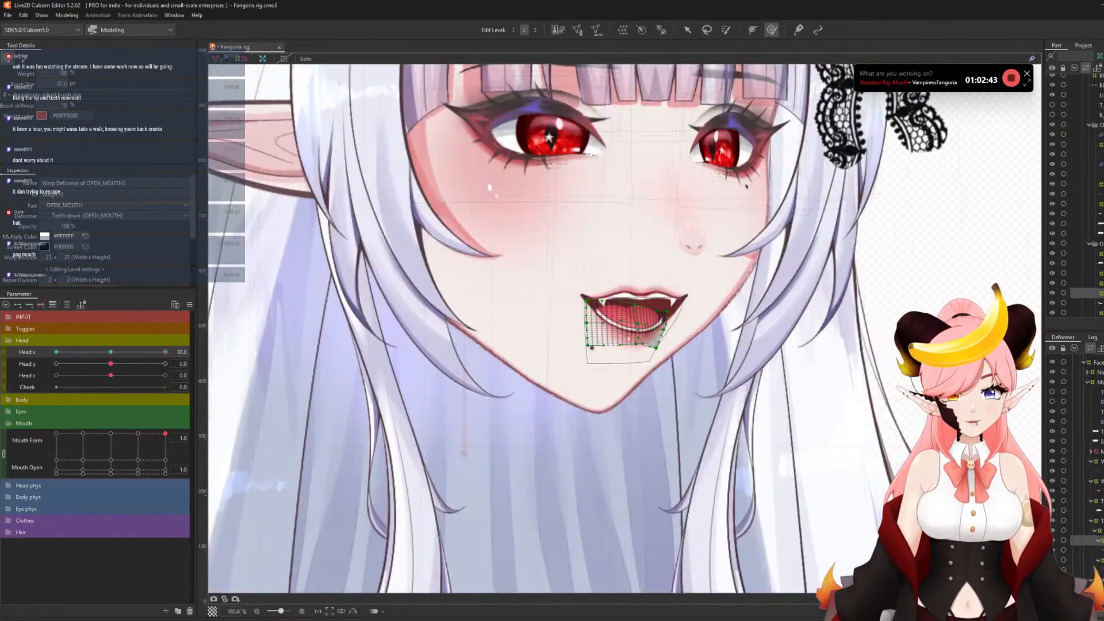
drag(160, 357, 171, 396)
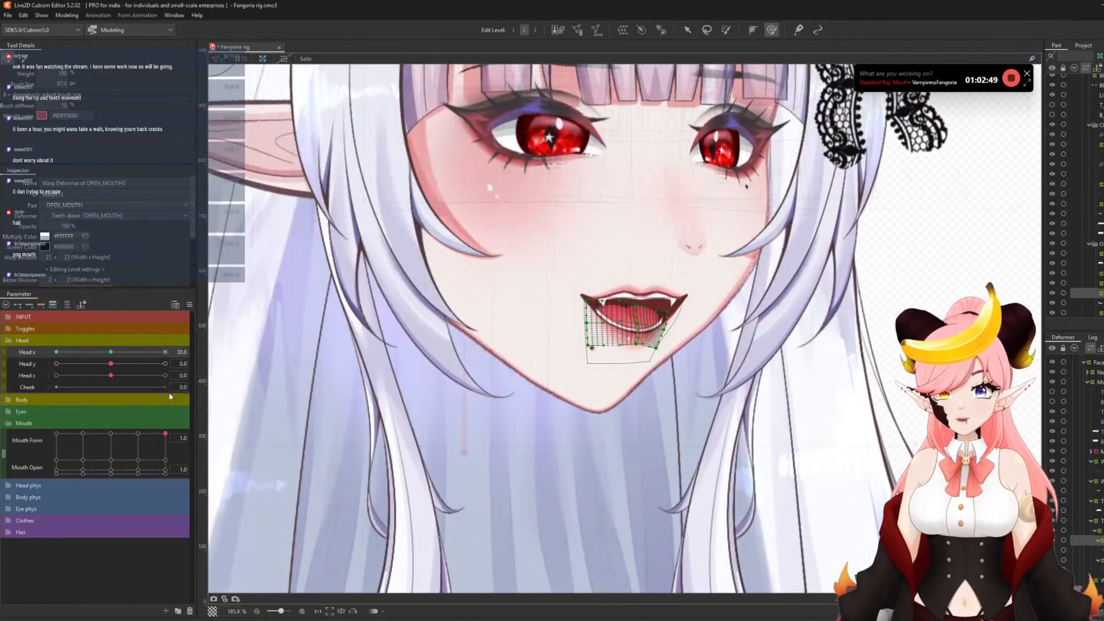
drag(115, 357, 110, 361)
- Key the Teeth angle warp on Head y and brush its upper edge downward at Head y 30.0
right_click(33, 362)
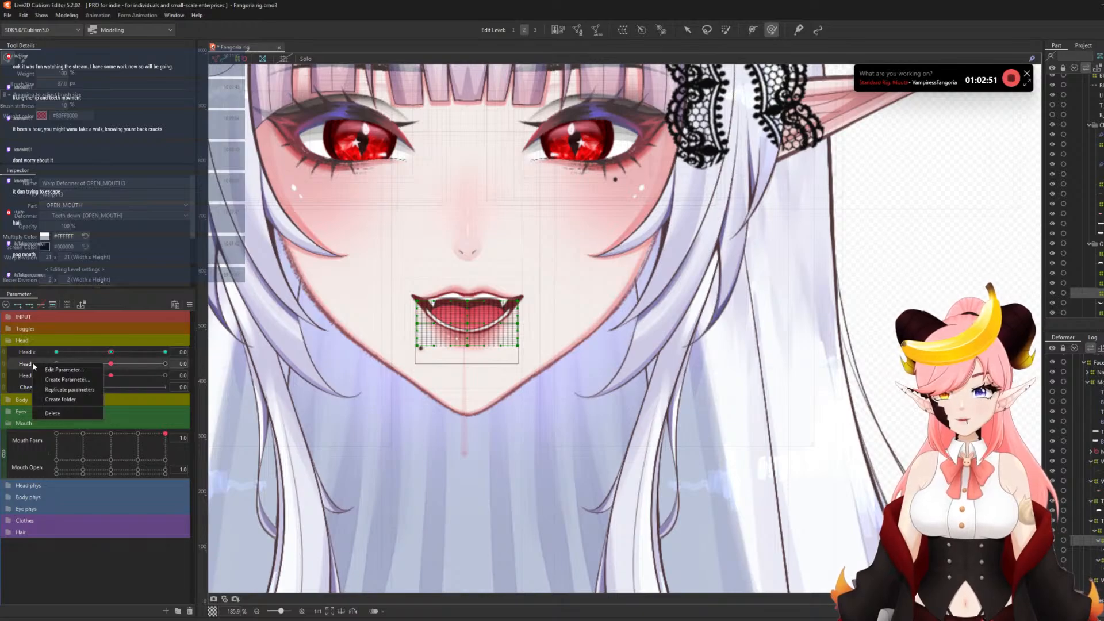
click(120, 369)
click(420, 347)
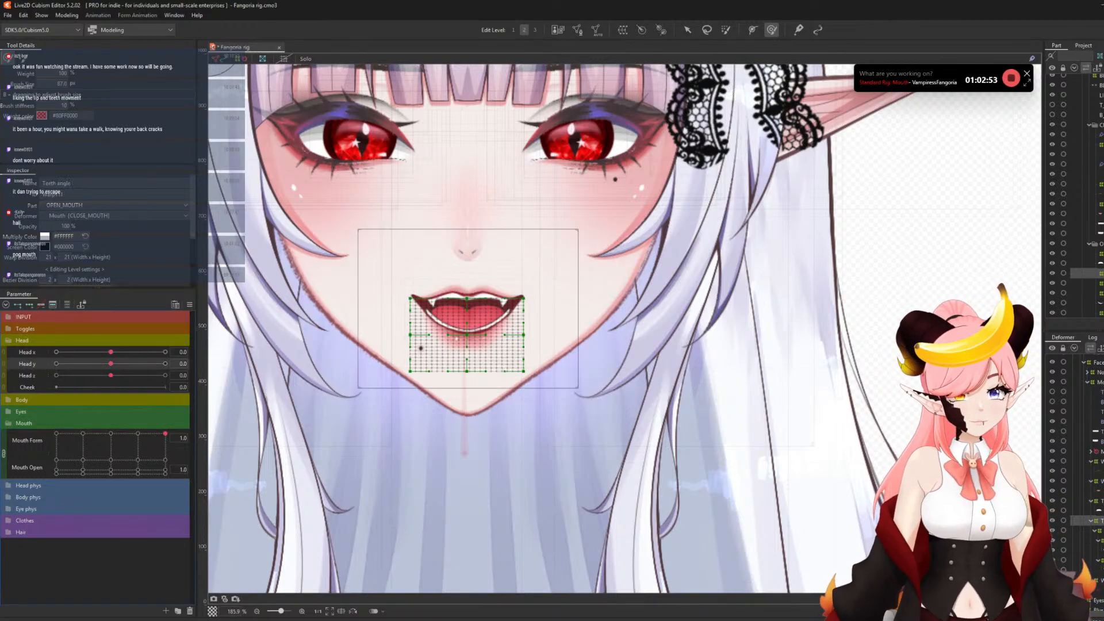
click(692, 31)
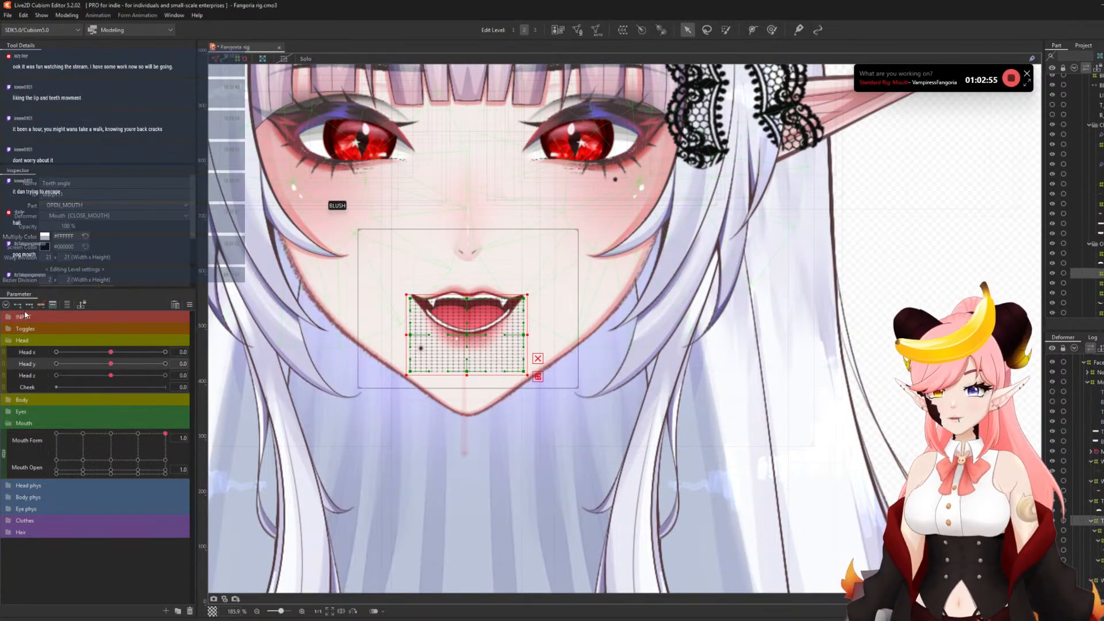
drag(110, 363, 211, 376)
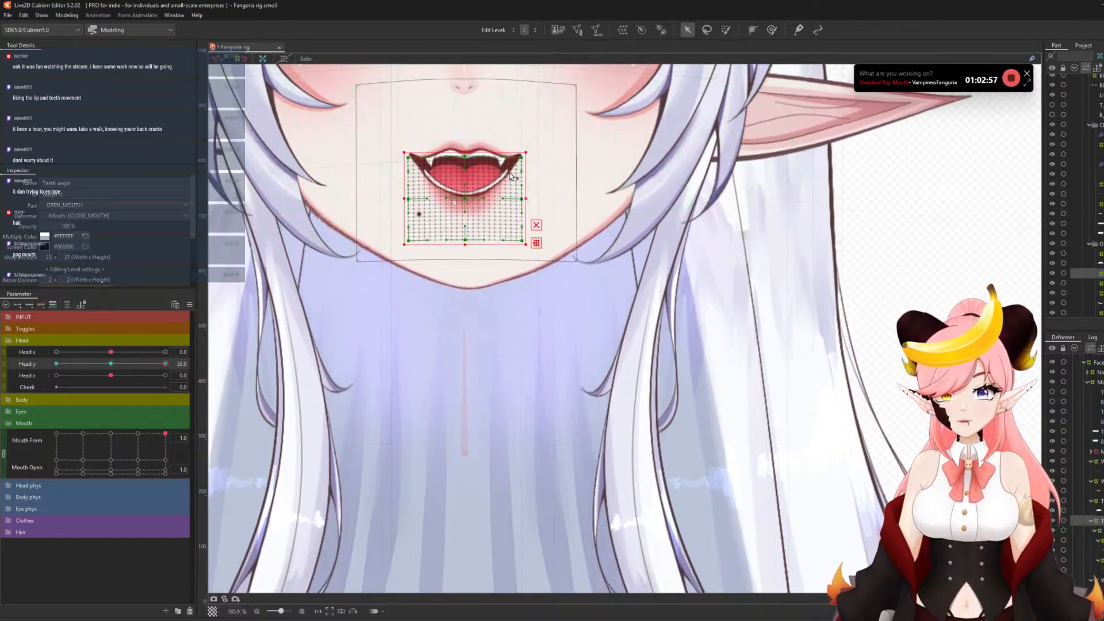
click(770, 30)
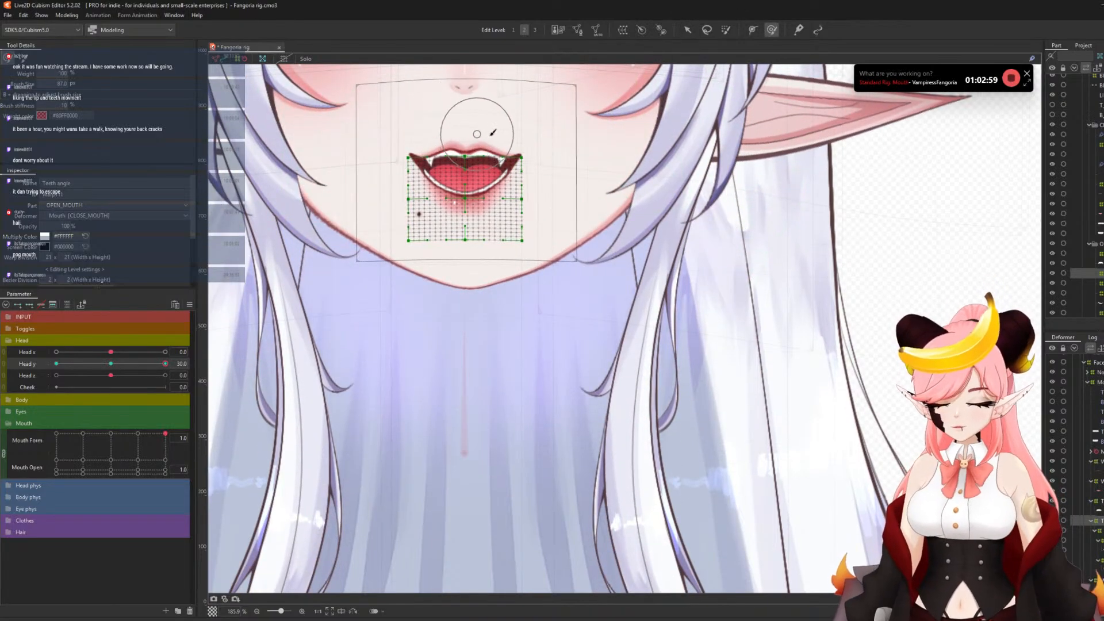
mouse_move(474, 135)
mouse_down()
mouse_move(458, 120)
mouse_move(480, 126)
mouse_move(443, 131)
mouse_up()
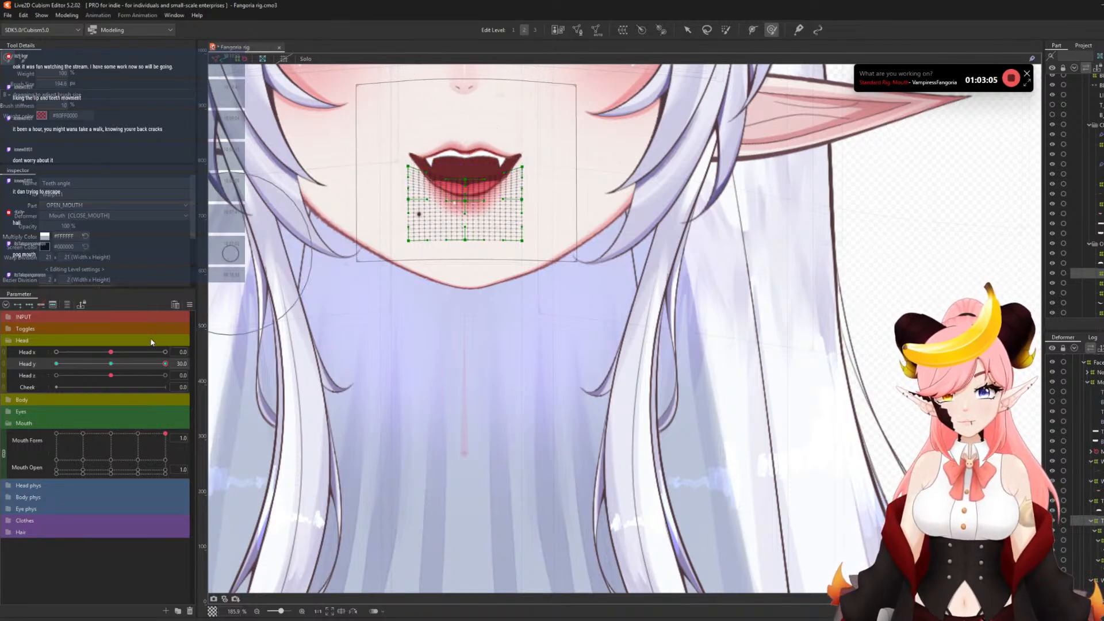
- Brush the upper edge of the Teeth angle warp upward at Head y -30.0, scrub Head y, and return it to 0.0
click(56, 363)
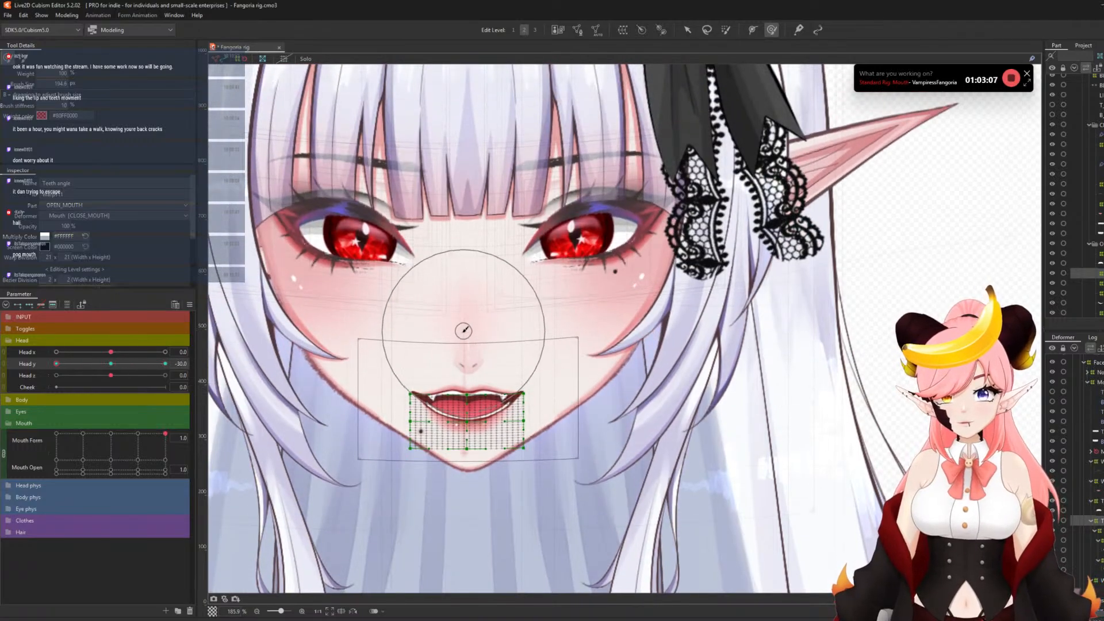
mouse_move(498, 334)
mouse_down()
mouse_move(498, 323)
mouse_move(489, 335)
mouse_move(401, 334)
mouse_move(495, 335)
mouse_up()
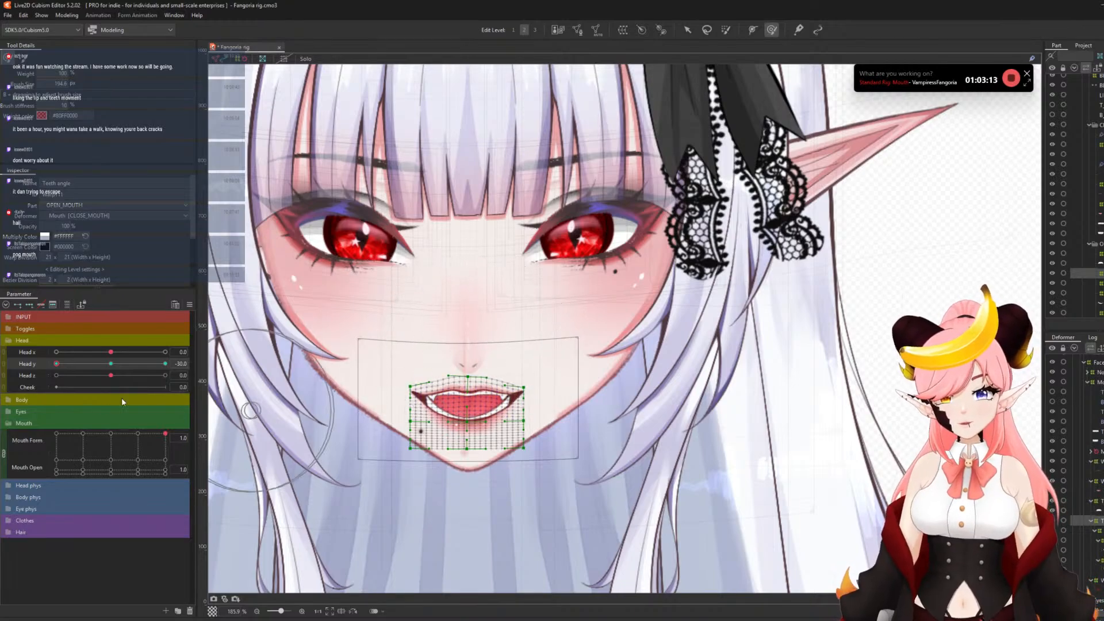
drag(73, 366, 1, 362)
click(110, 364)
- Preview the open mouth with Mouth Form and Mouth Open raised while turning the head in Physics Settings
scroll(563, 406, down, 2)
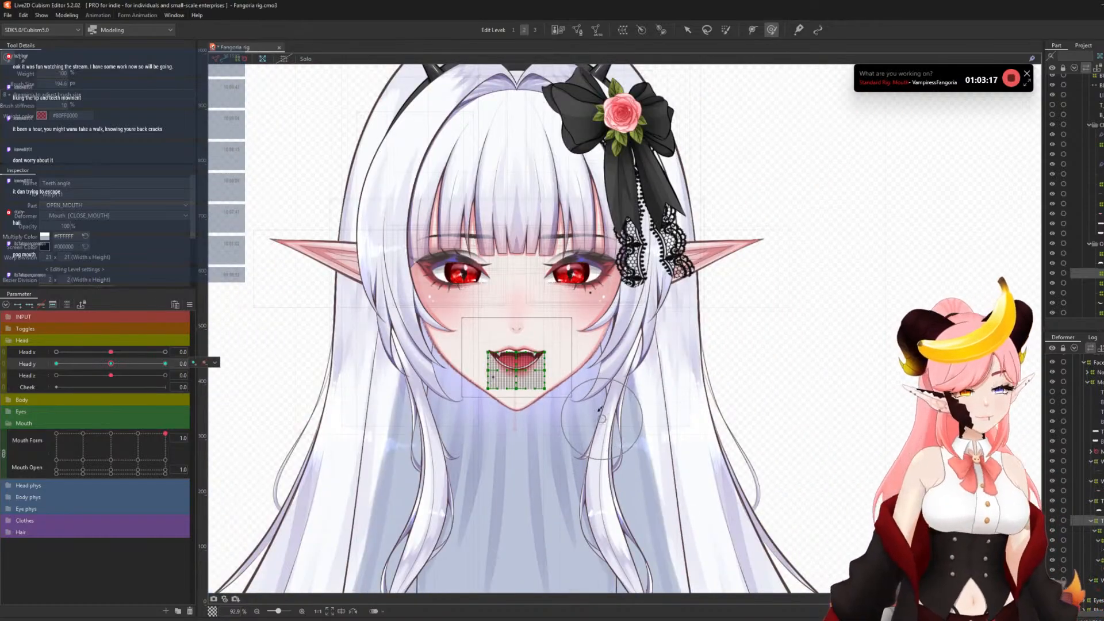
scroll(605, 418, up, 1)
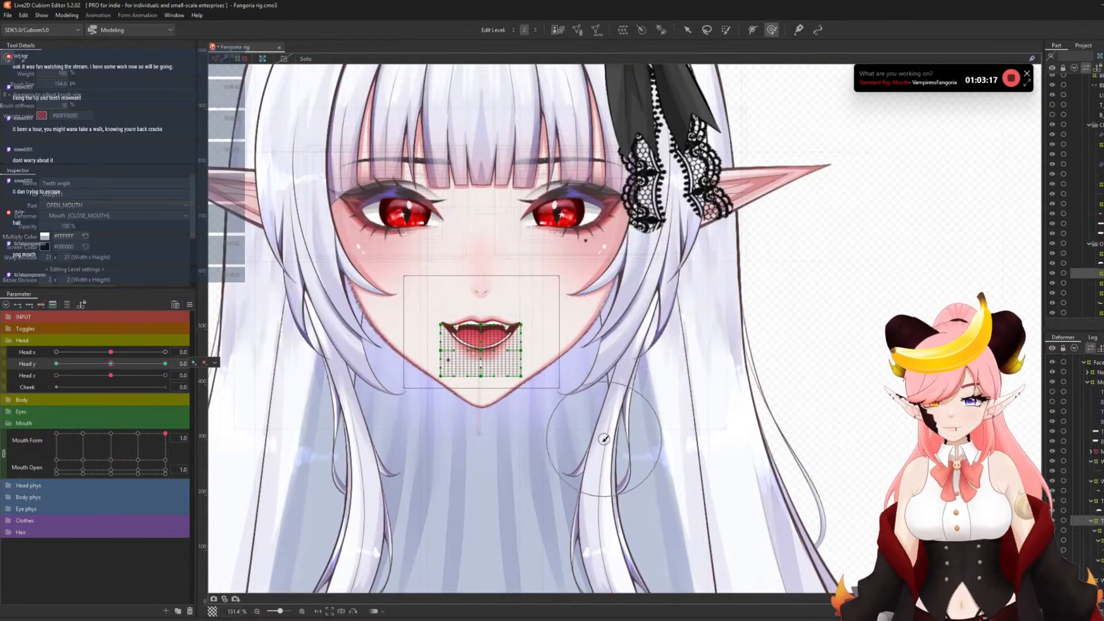
click(66, 18)
click(123, 213)
scroll(738, 337, down, 3)
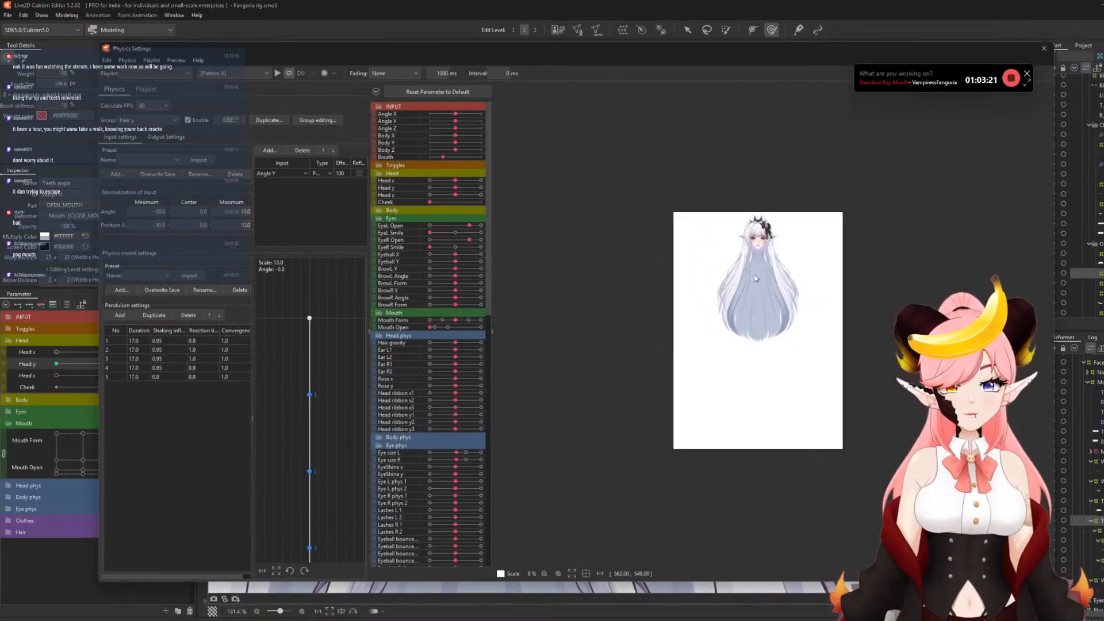
scroll(760, 216, up, 8)
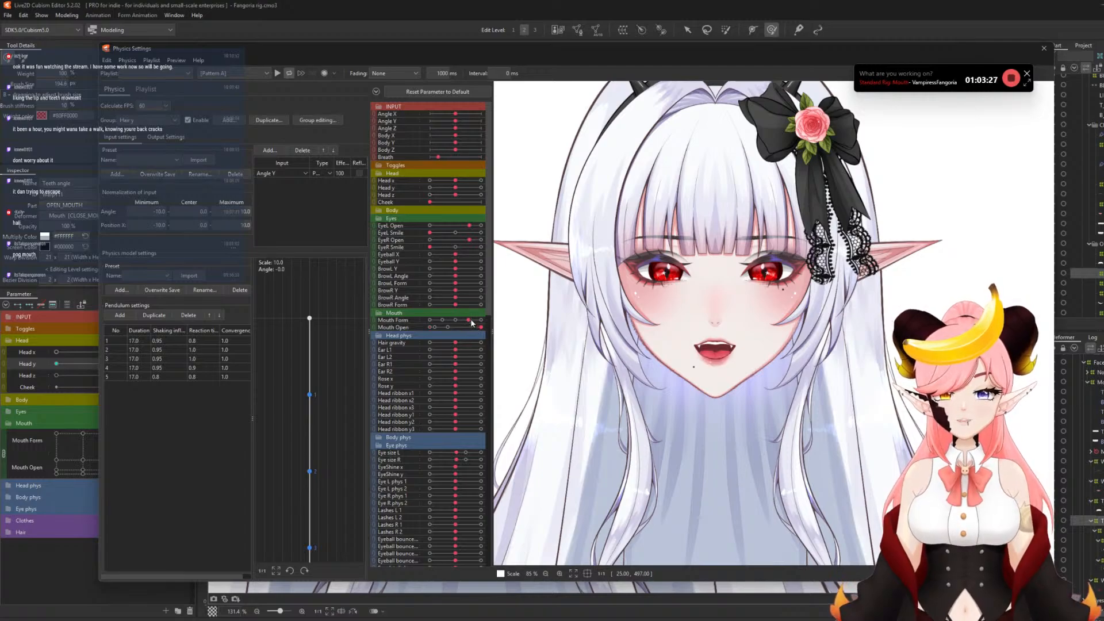
drag(774, 375, 805, 448)
click(1044, 49)
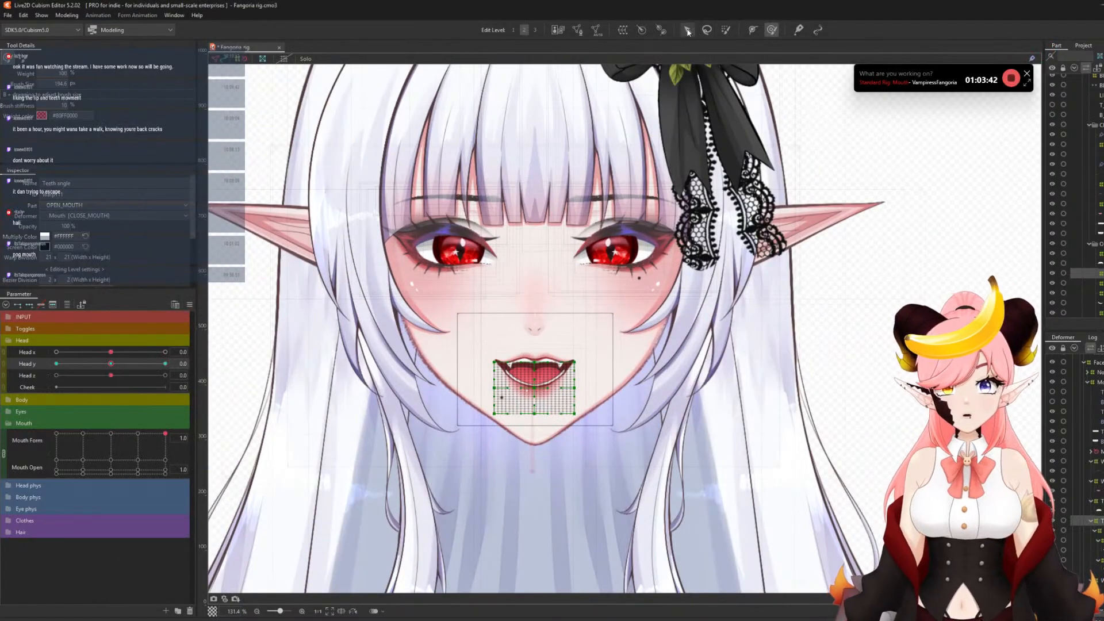
- Collapse the Head parameter group and separate the combined Mouth Form and Mouth Open parameters
click(687, 31)
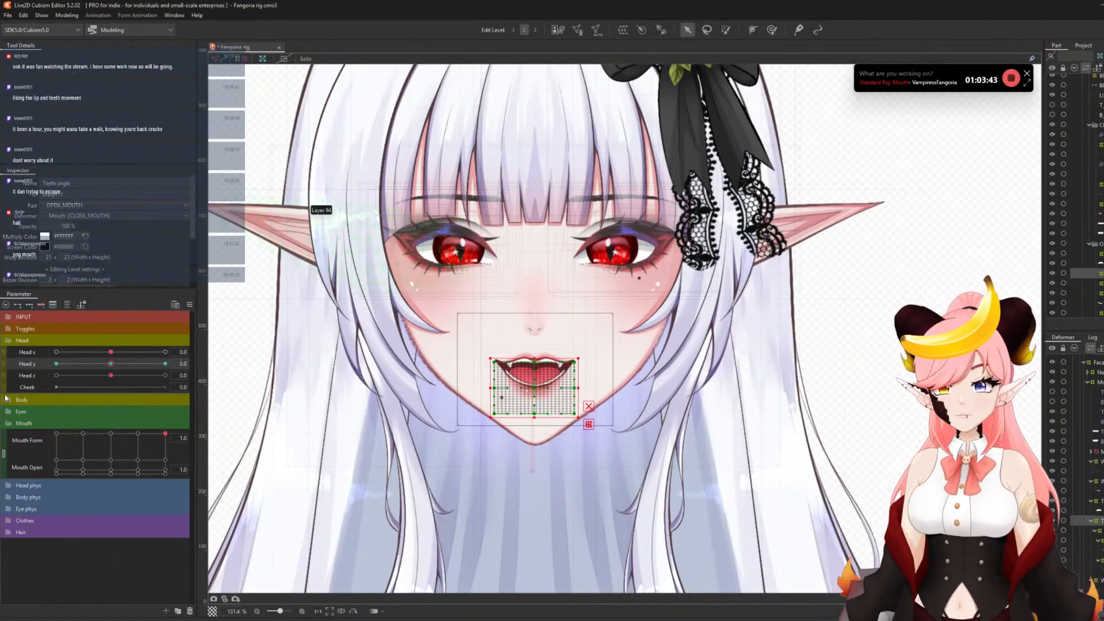
click(9, 342)
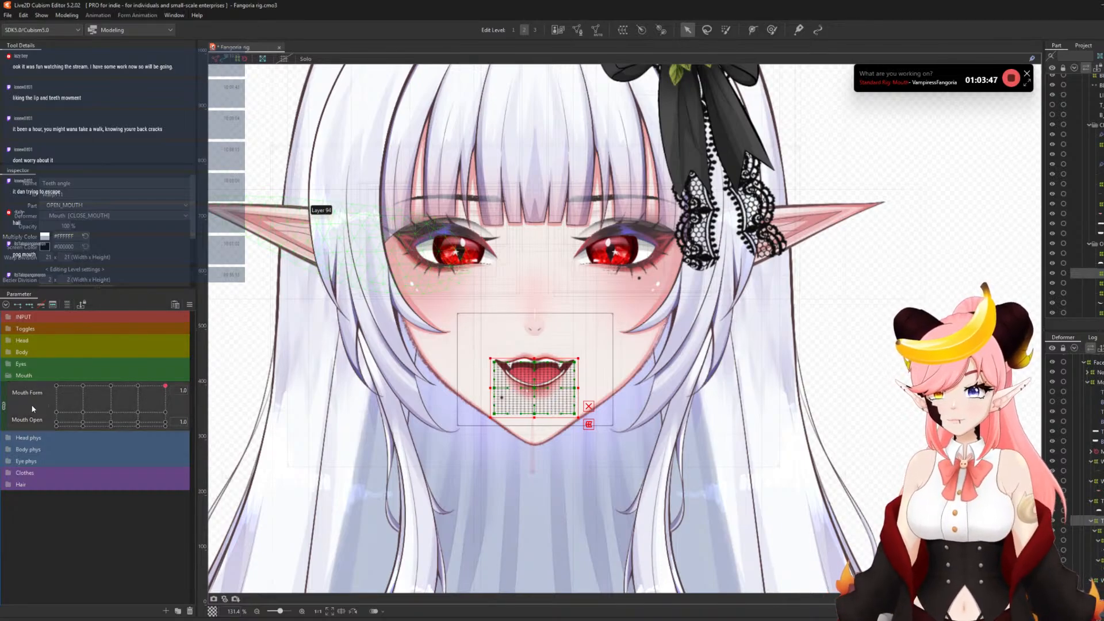
click(5, 407)
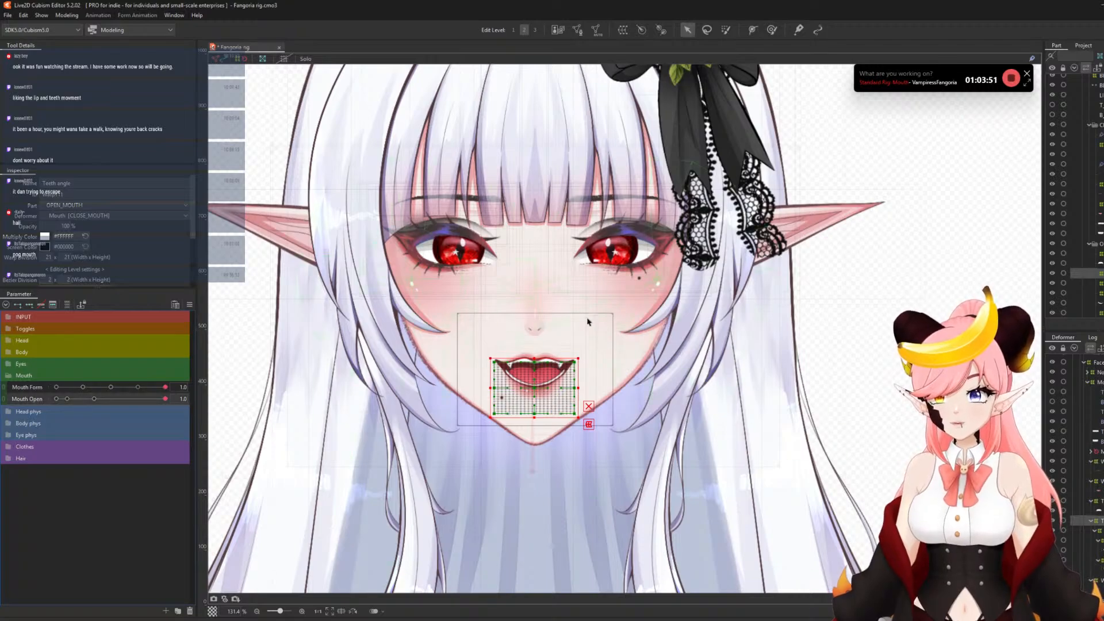
- Create a 21 × 21 warp deformer named Nose m as parent of the NOSE mesh
click(535, 330)
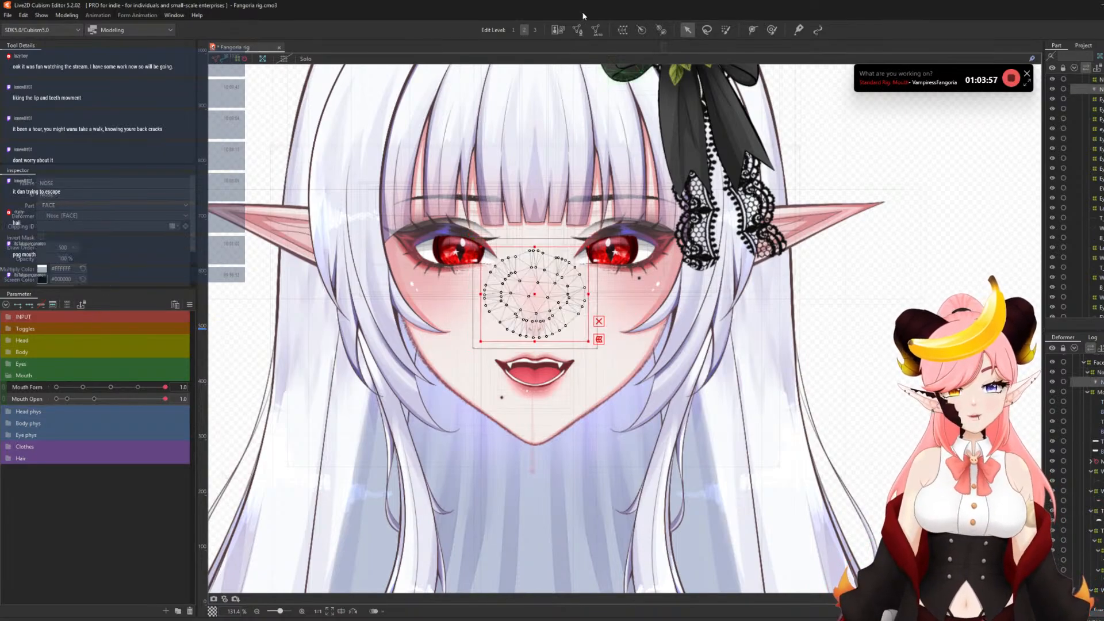
click(623, 30)
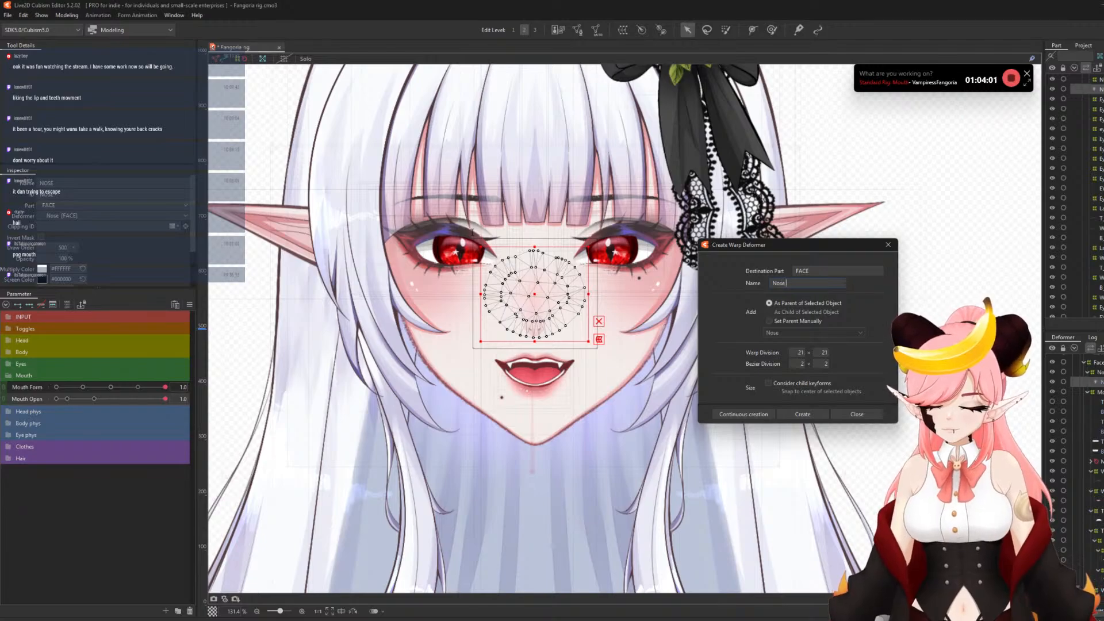
click(802, 415)
scroll(554, 323, up, 3)
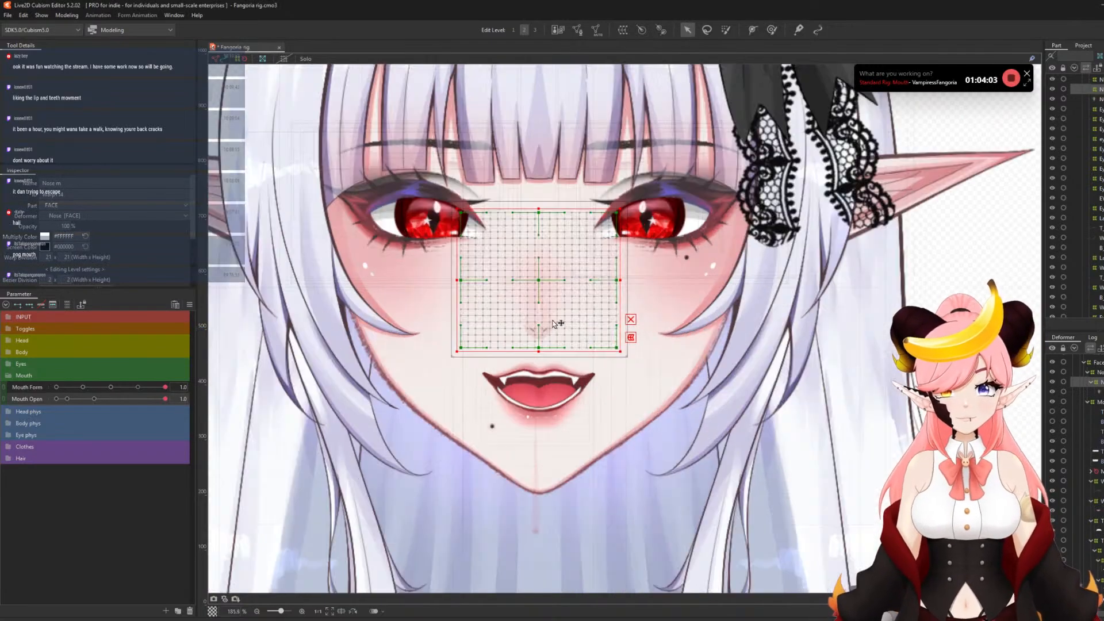
- Key the nose warp on Mouth Open, brush its lower centre slightly upward at 1.0, and scrub Mouth Open to check
click(770, 29)
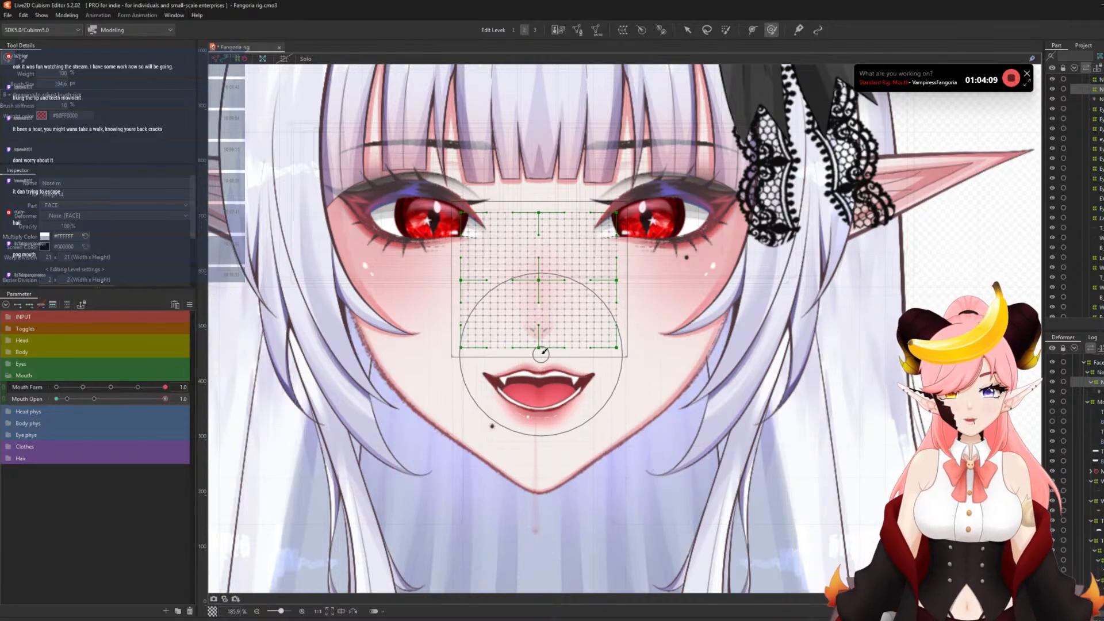
drag(542, 362, 540, 353)
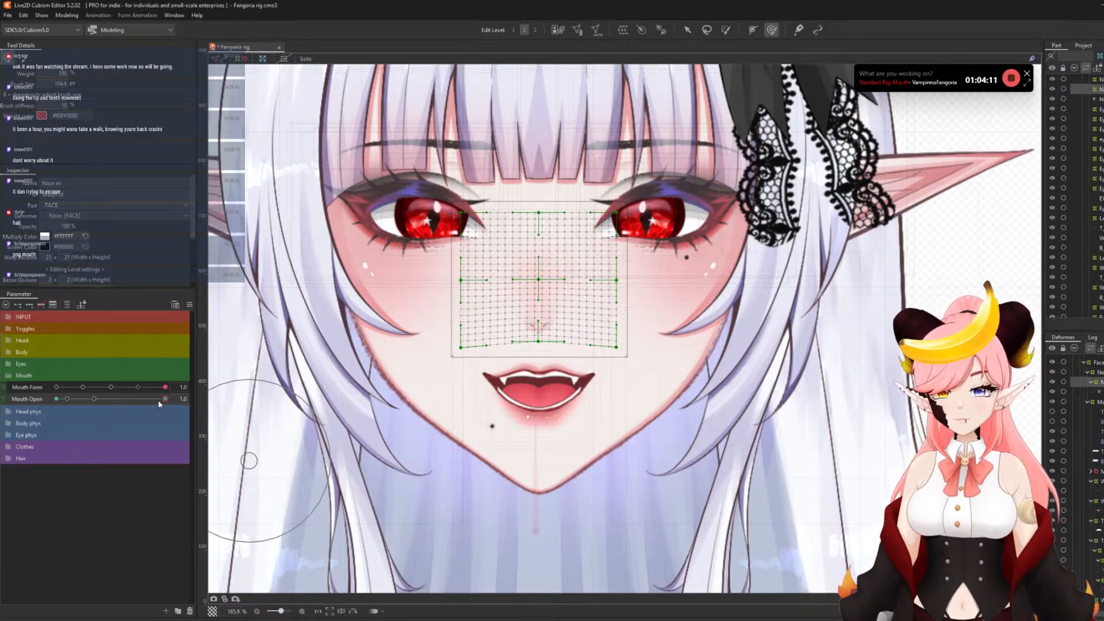
mouse_move(164, 400)
mouse_down()
mouse_move(58, 399)
mouse_move(259, 401)
mouse_move(135, 413)
mouse_move(184, 398)
mouse_up()
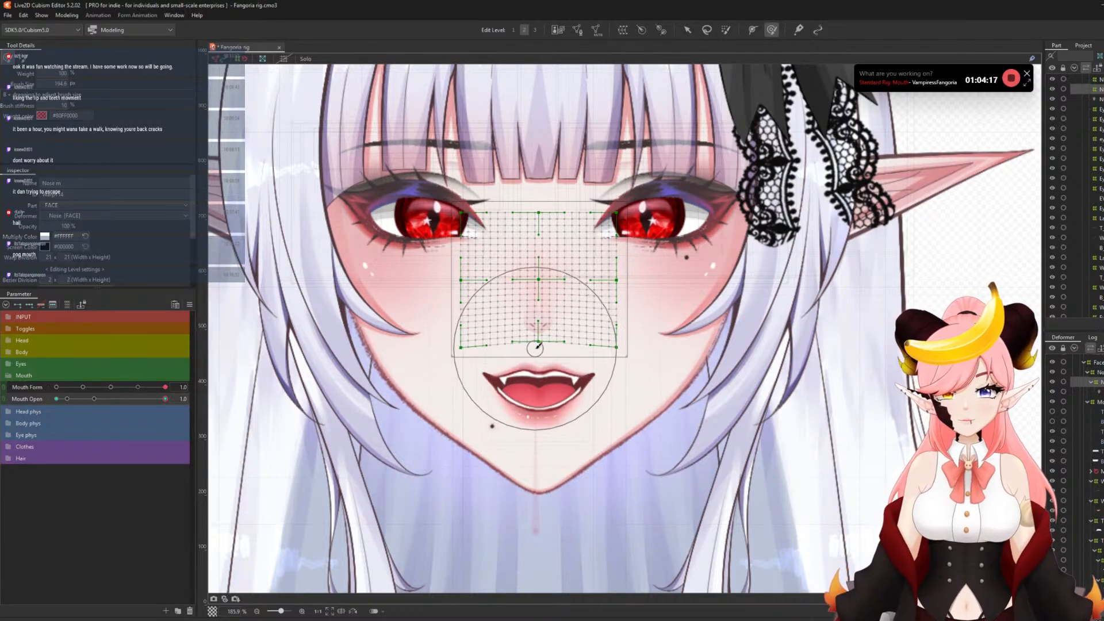
drag(536, 348, 537, 348)
drag(164, 398, 221, 396)
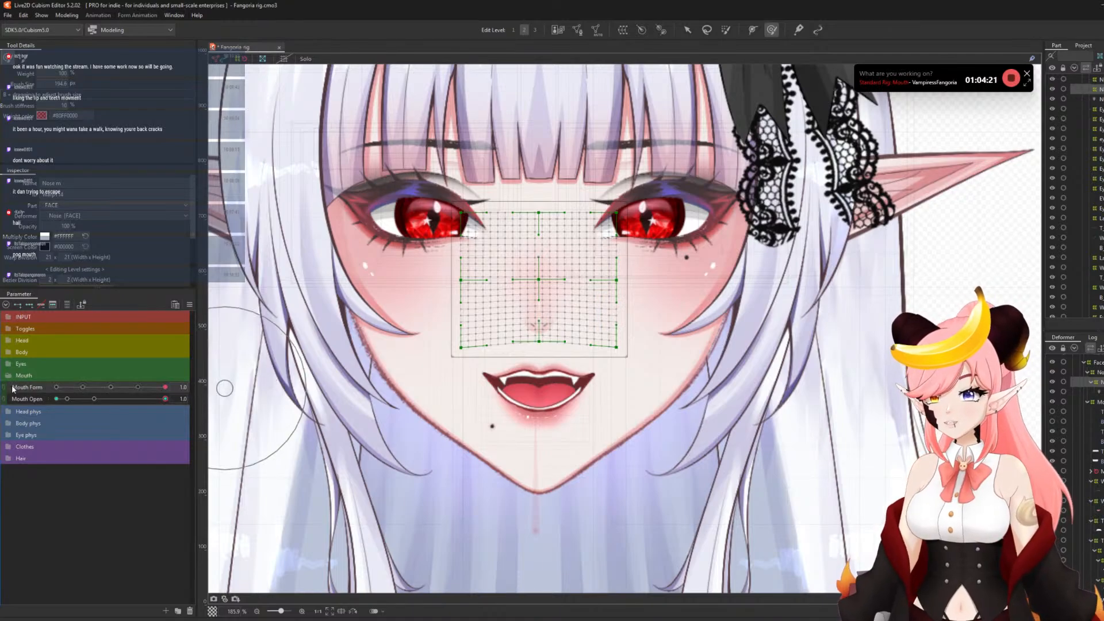
- Recombine Mouth Form with Mouth Open and add two keys on Mouth Form to the nose warp
click(9, 392)
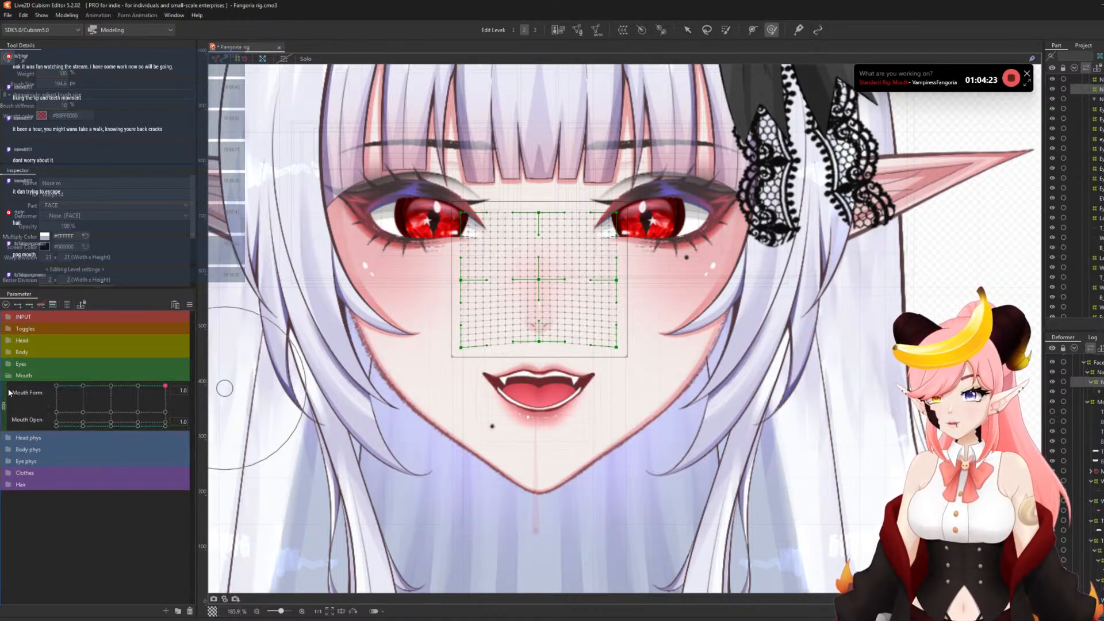
click(24, 409)
click(18, 305)
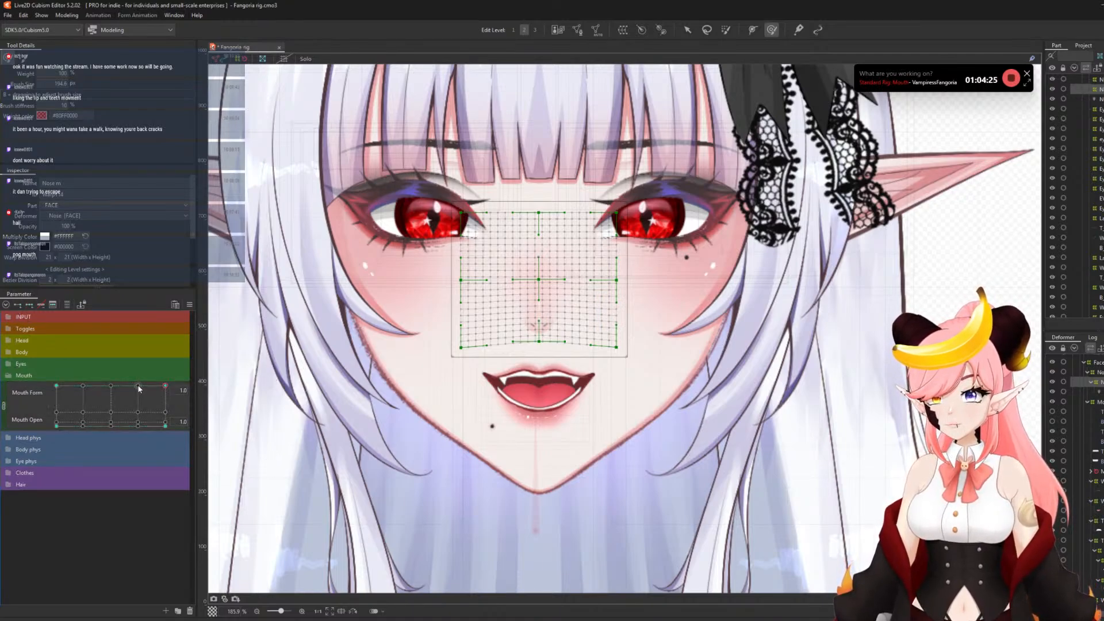
- Key the nose warp at Mouth Form -0.5, raise its lower centre further with Mouth Open 1.0, and scrub Mouth Form back to 1.0
click(138, 387)
drag(139, 389, 75, 381)
click(83, 387)
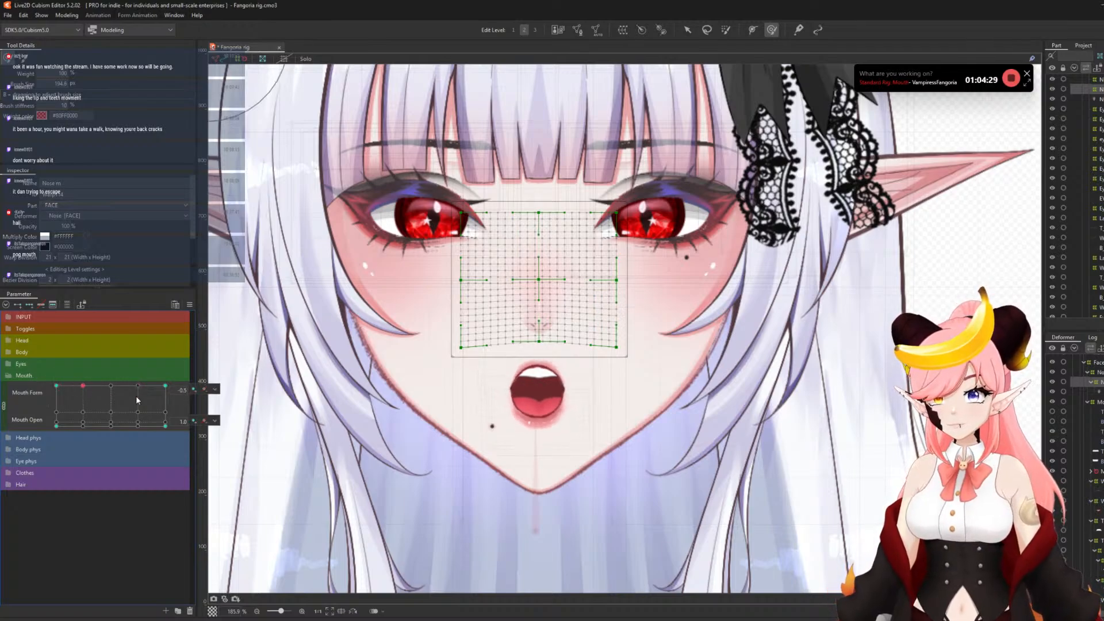
click(541, 354)
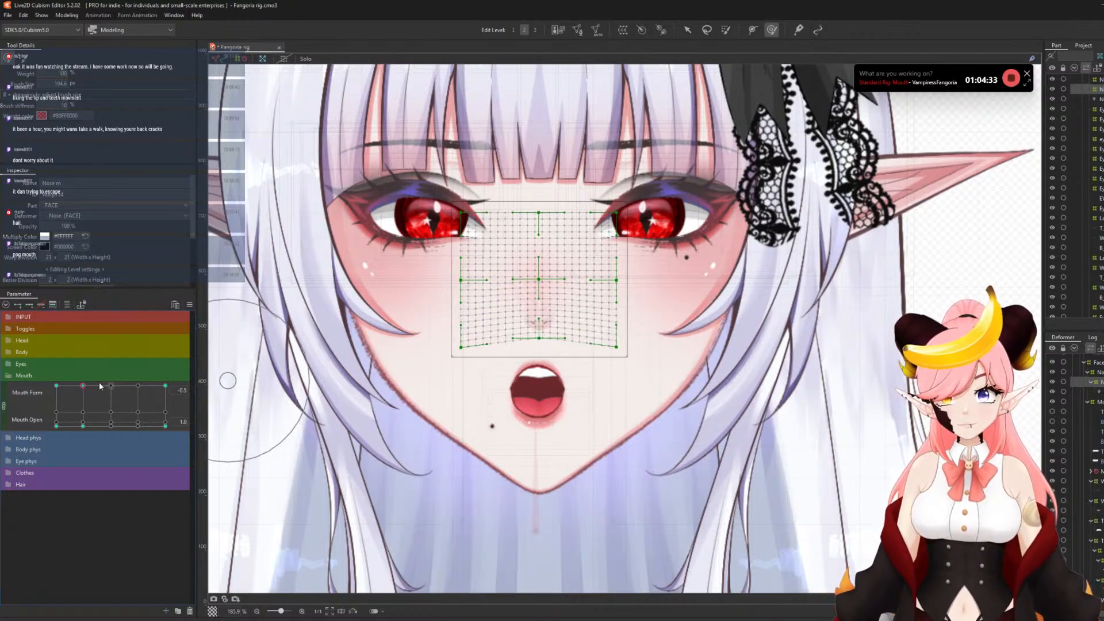
mouse_move(83, 386)
mouse_down()
mouse_move(56, 387)
mouse_move(184, 384)
mouse_move(24, 365)
mouse_move(241, 368)
mouse_move(55, 379)
mouse_move(173, 384)
mouse_up()
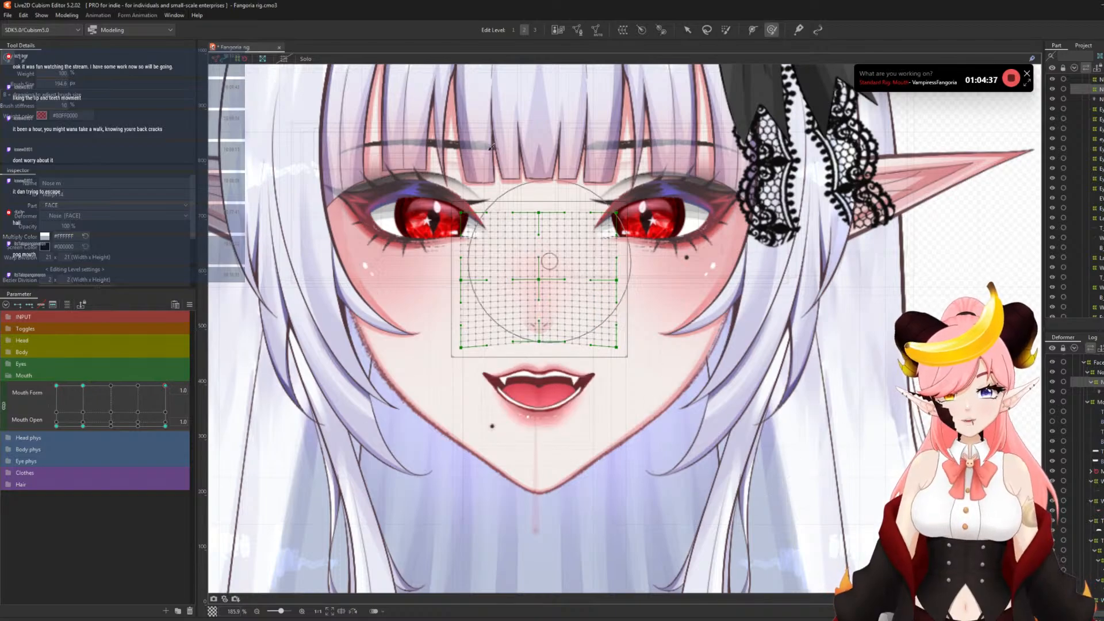
- Create a 31 × 21 warp deformer named Eyes m as parent of both eye deformers
scroll(559, 344, down, 2)
scroll(560, 343, up, 2)
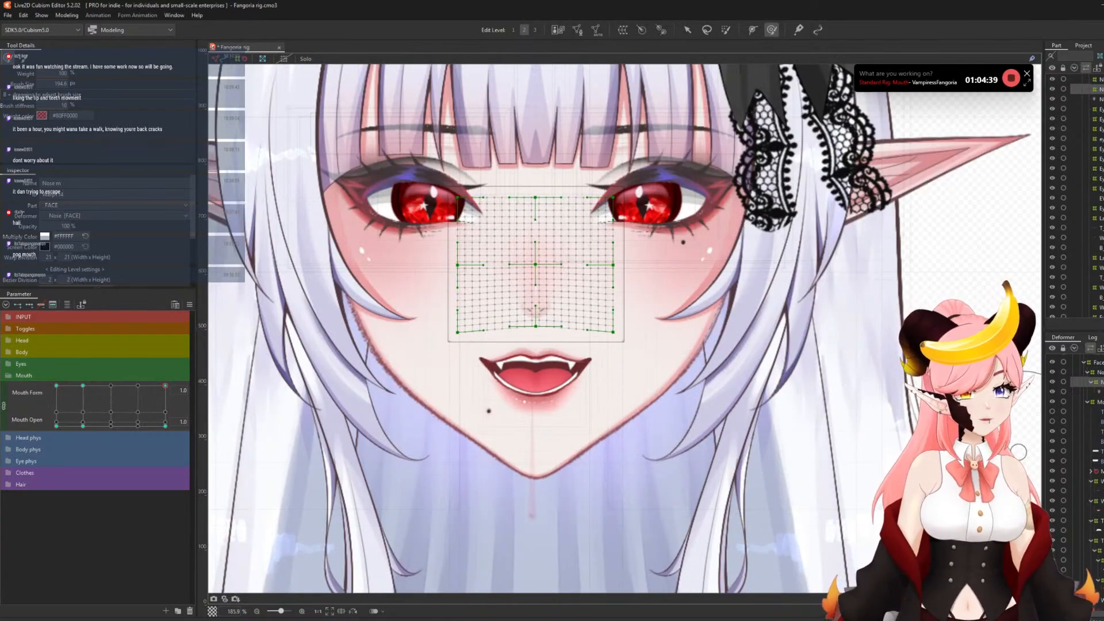
scroll(1085, 454, up, 3)
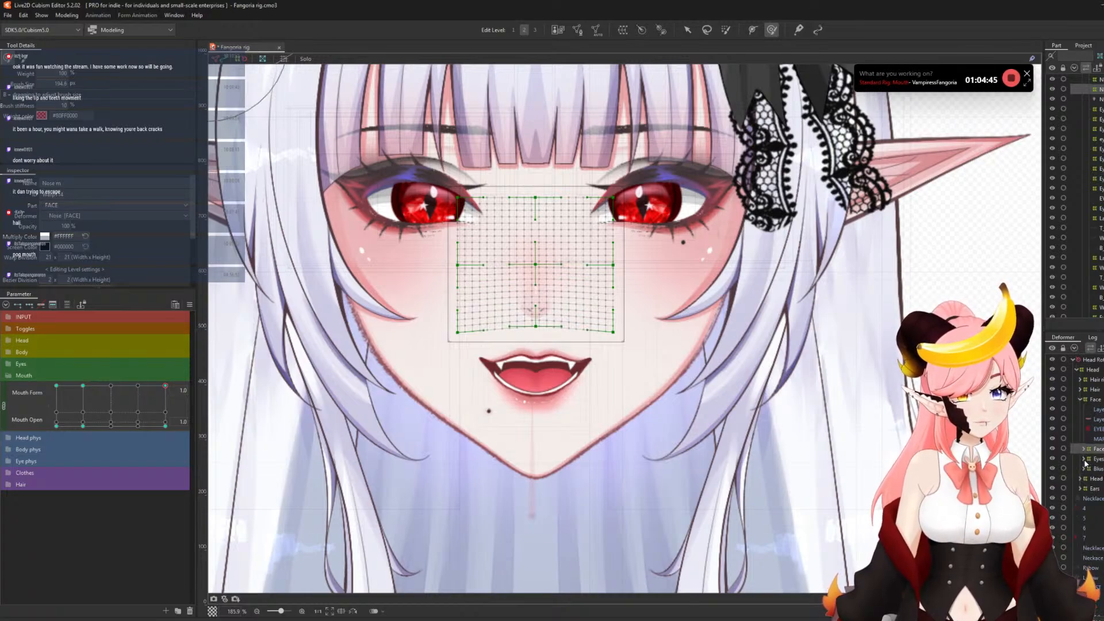
click(1098, 468)
ctrl+click(1099, 479)
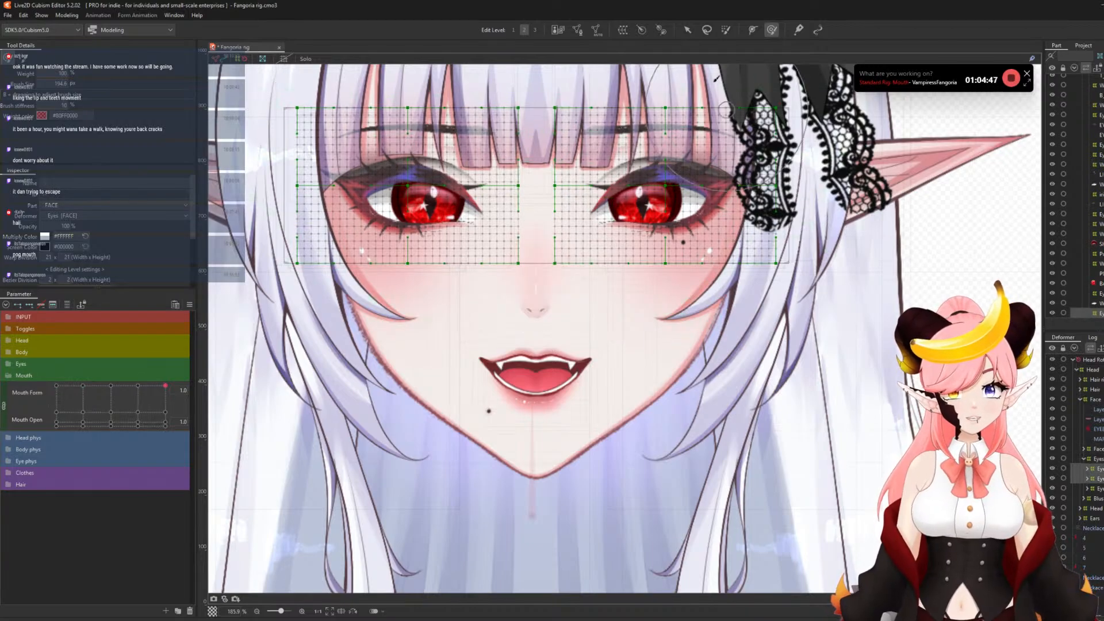
click(623, 31)
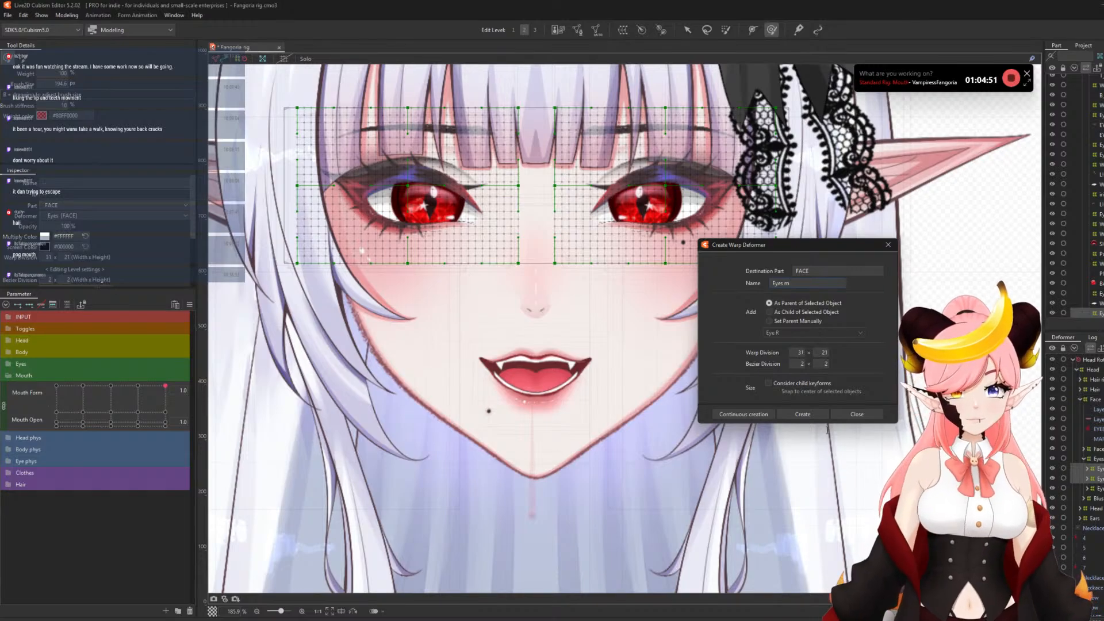
click(802, 414)
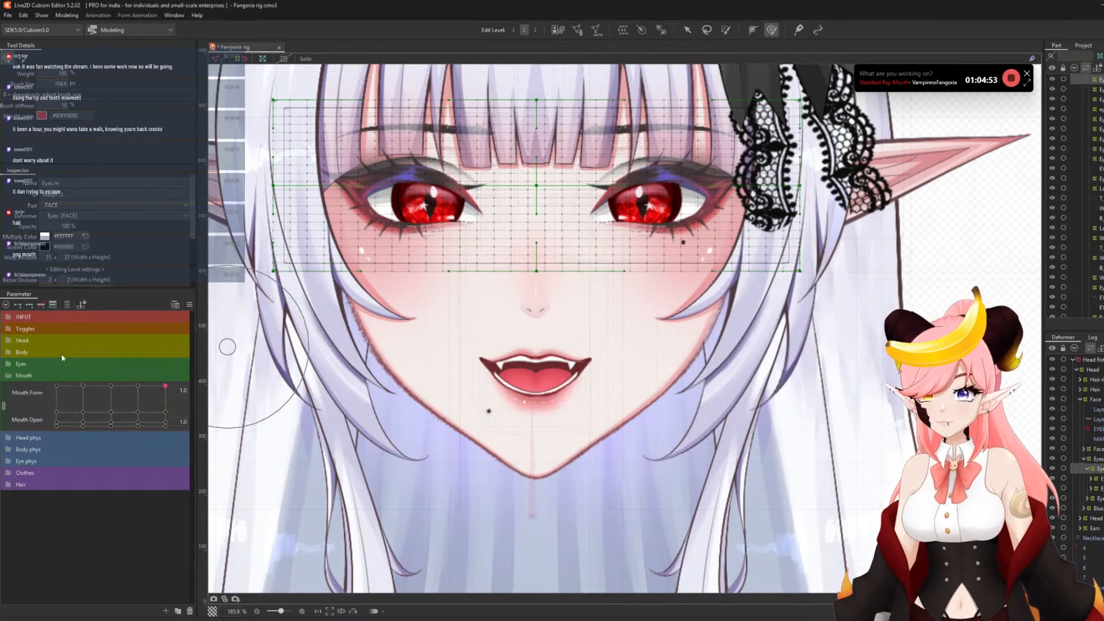
- Separate Mouth Form from Mouth Open, key the eyes warp on Mouth Open, and brush it slightly upward below both eyes at 1.0
click(3, 401)
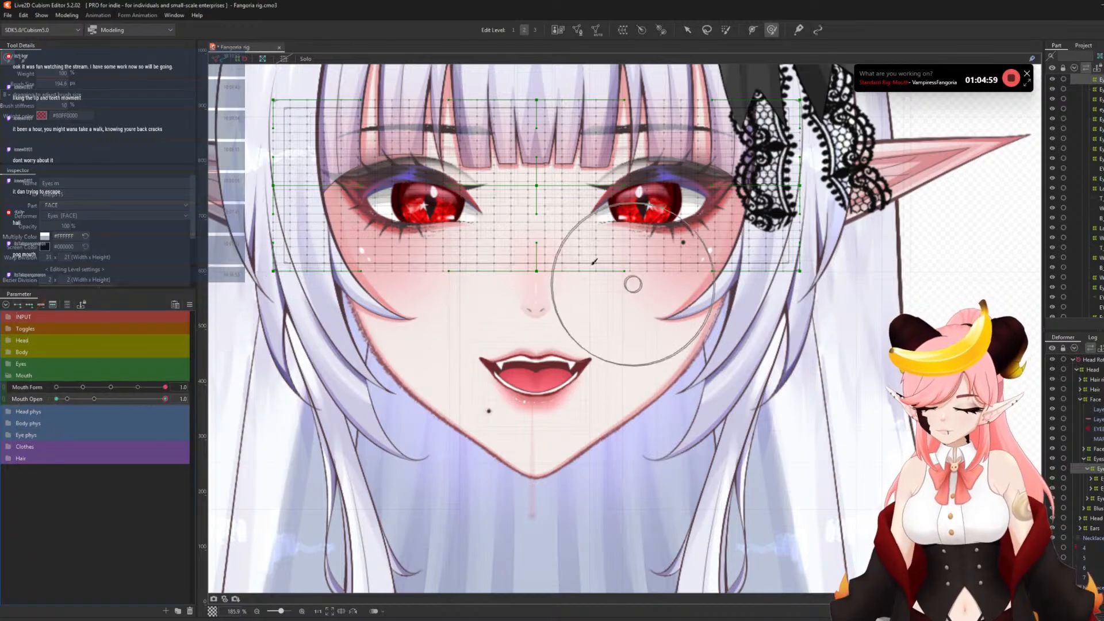
key(b)
drag(493, 274, 575, 307)
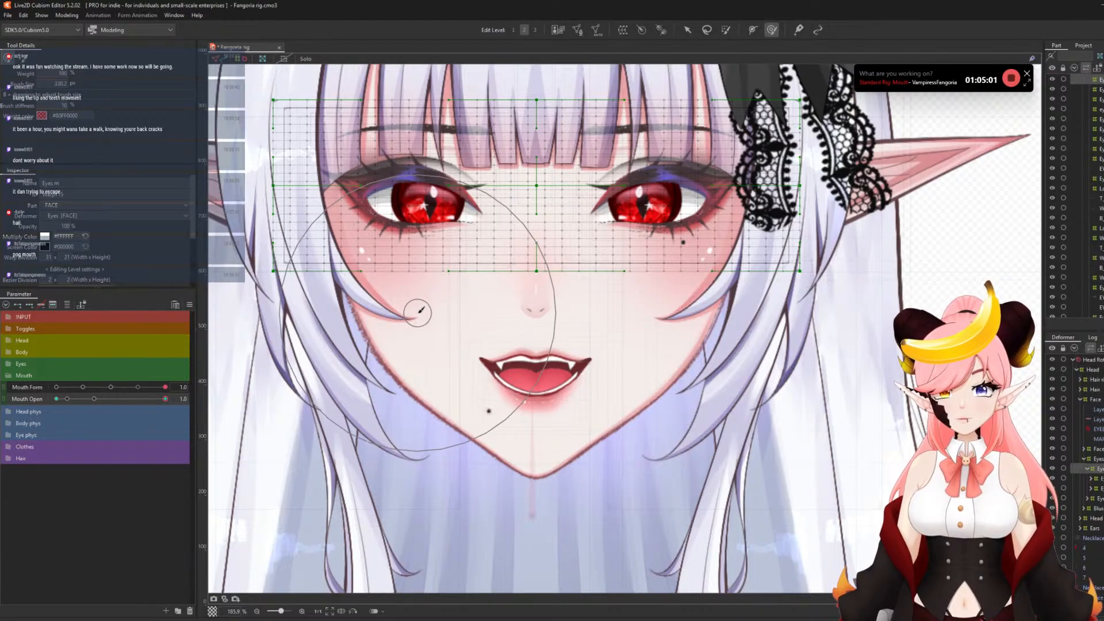
drag(419, 310, 421, 302)
drag(678, 322, 671, 309)
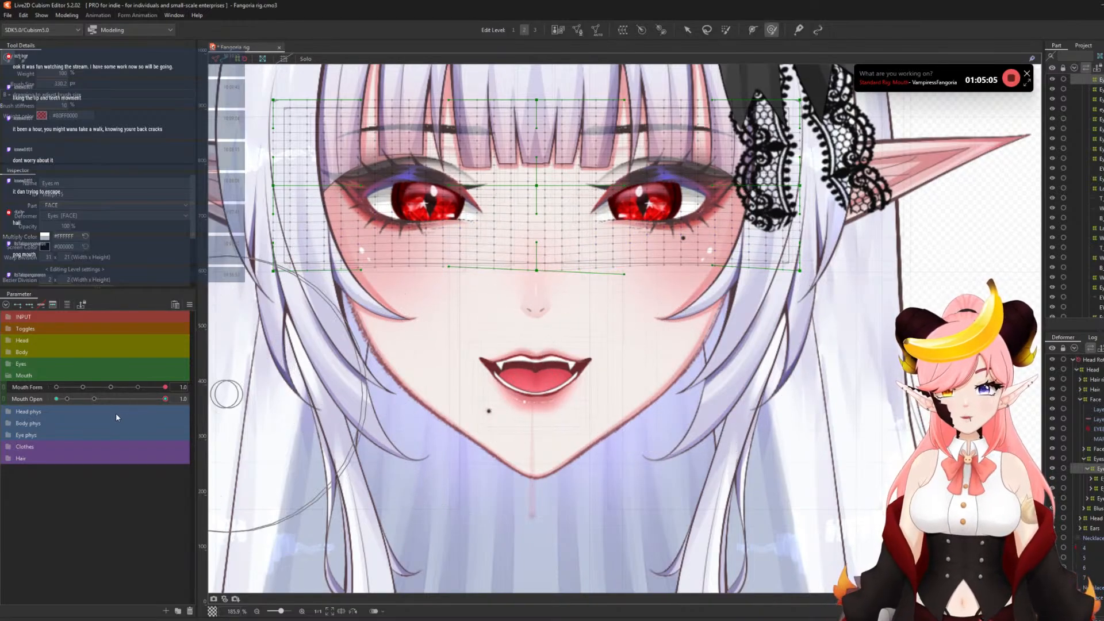
click(57, 399)
click(165, 398)
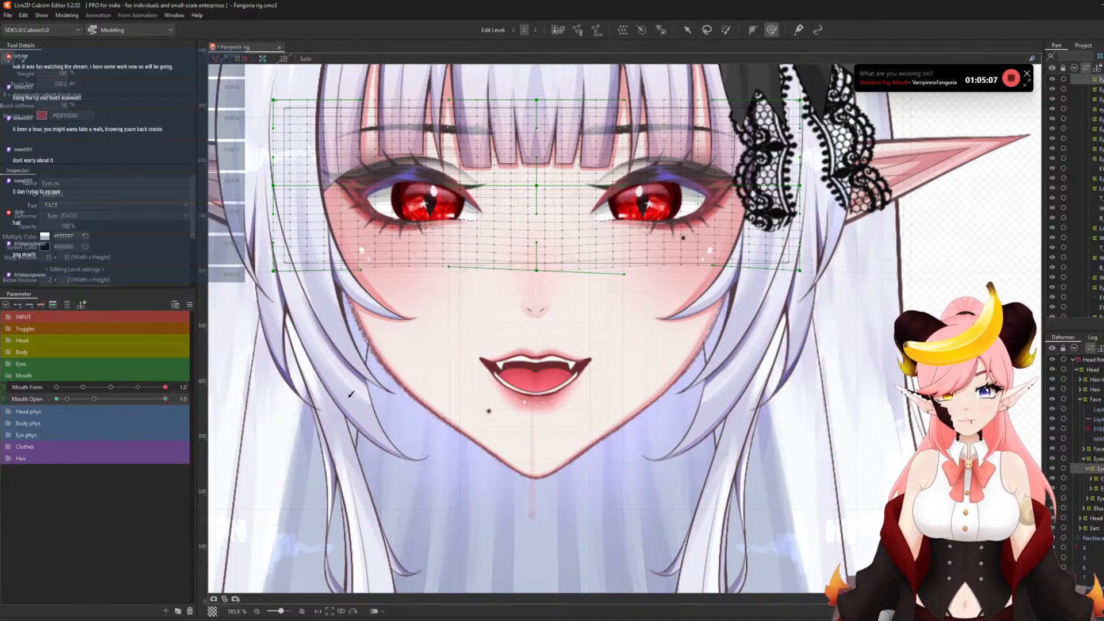
- Recombine Mouth Form with Mouth Open, key the eyes warp at Mouth Form -0.5, and lower the areas beneath the eyes with Mouth Open 1.0
click(4, 390)
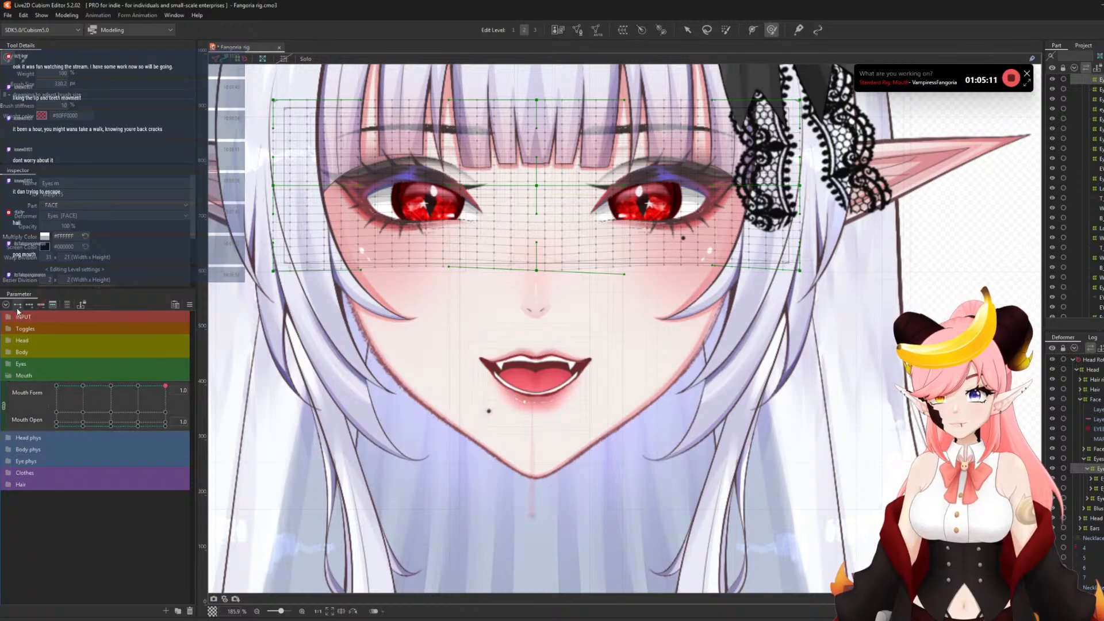
click(147, 389)
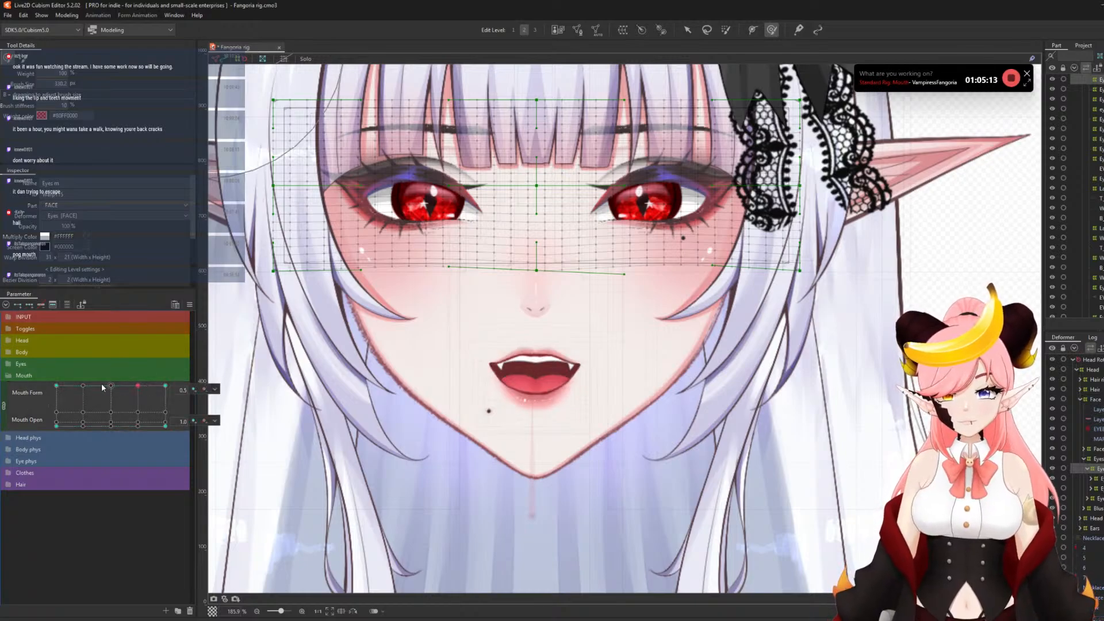
click(83, 386)
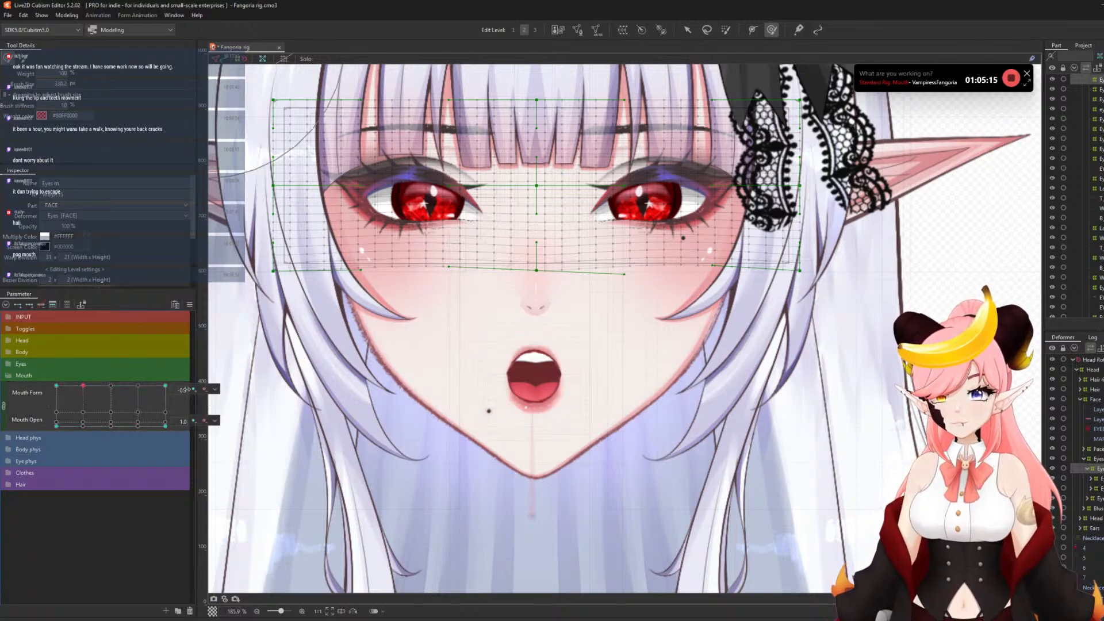
click(417, 313)
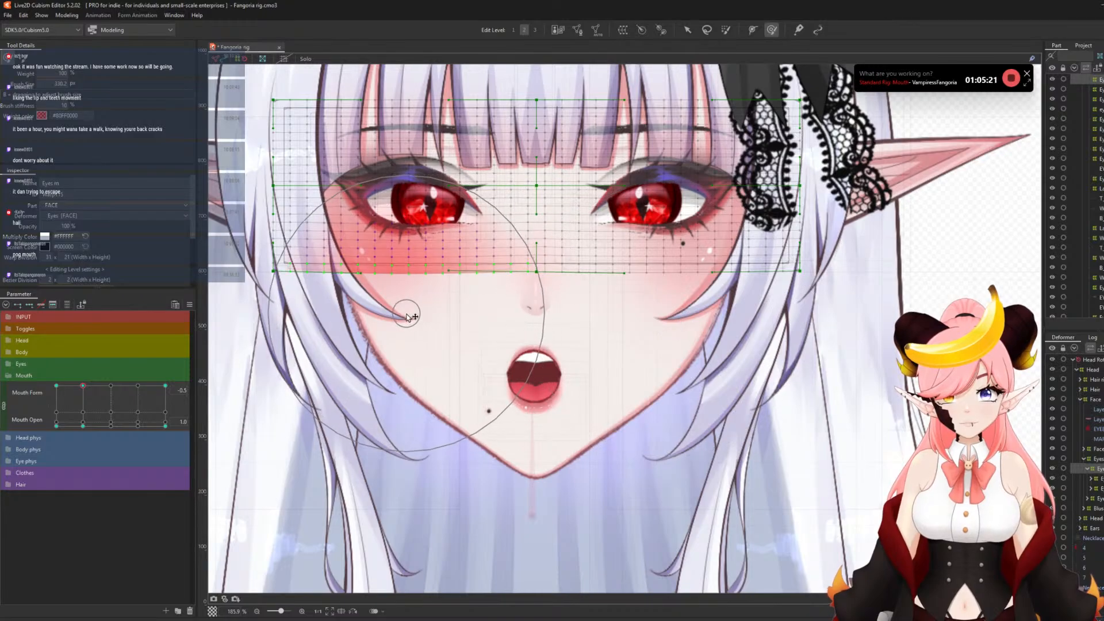
- Scrub Mouth Form between -1.0 and 1.0 with Mouth Open at 1.0 to check how the eyes warp moves
drag(81, 392, 69, 363)
drag(123, 392, 71, 322)
drag(123, 406, 79, 338)
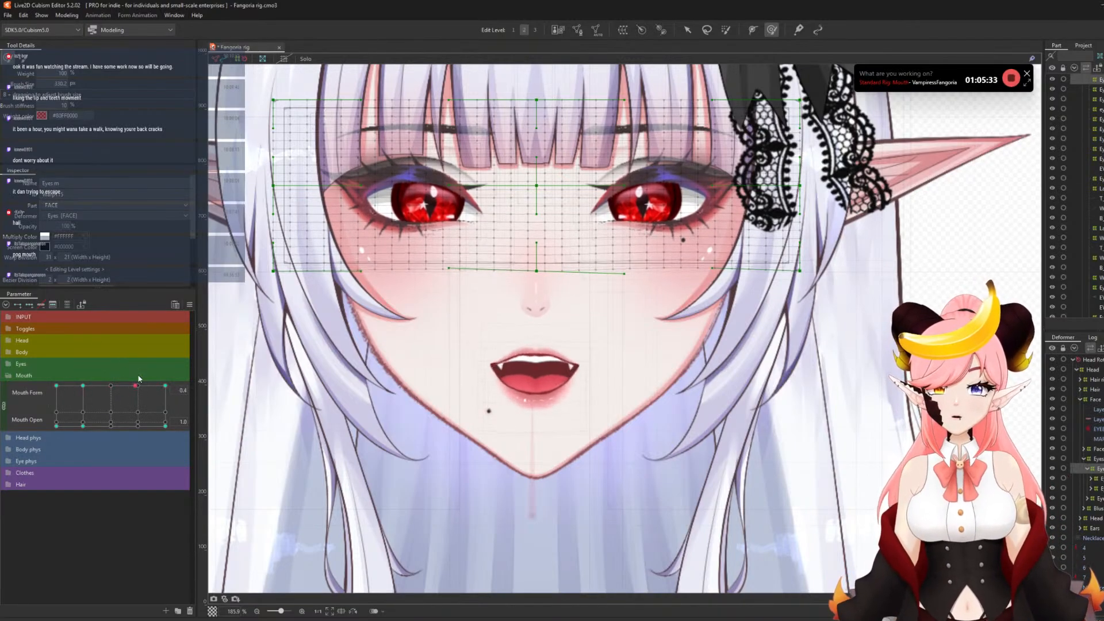
drag(138, 378, 43, 329)
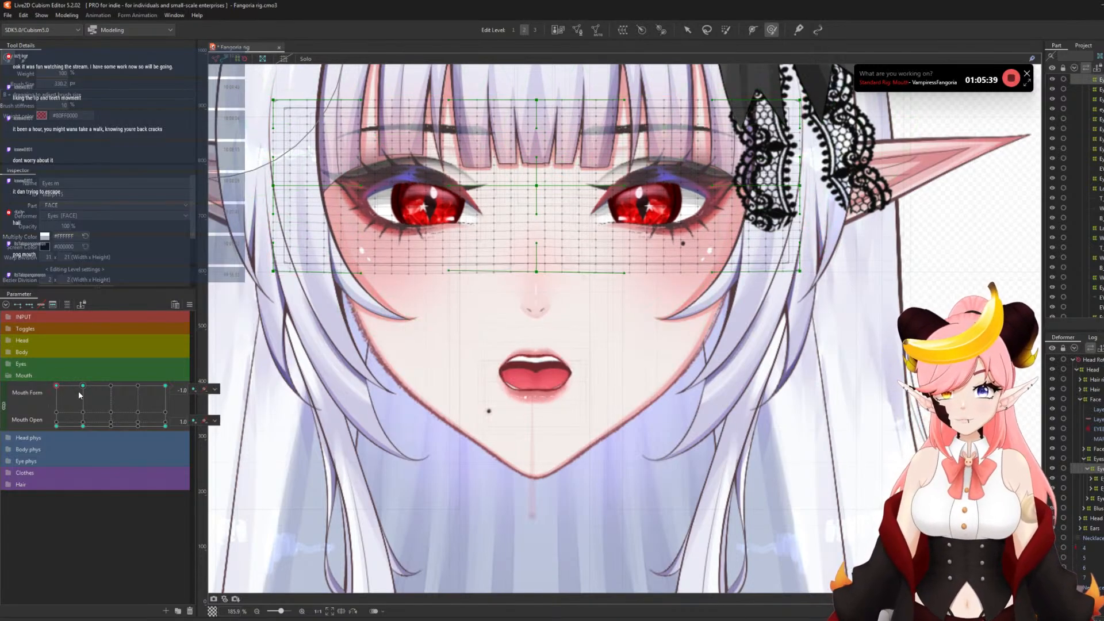
drag(57, 387, 168, 460)
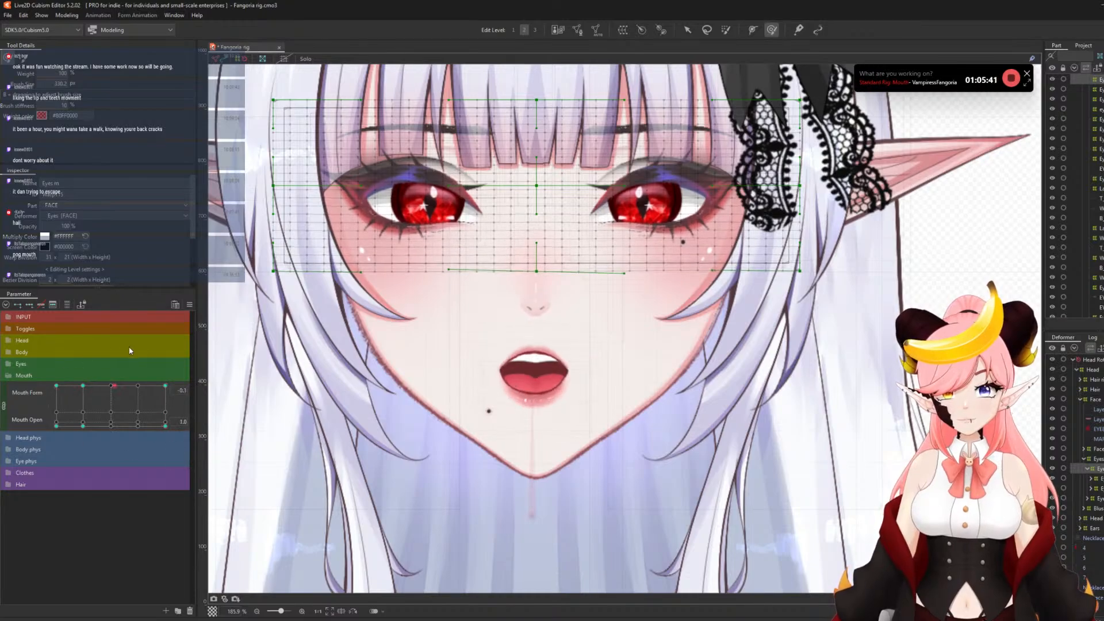
drag(129, 350, 31, 353)
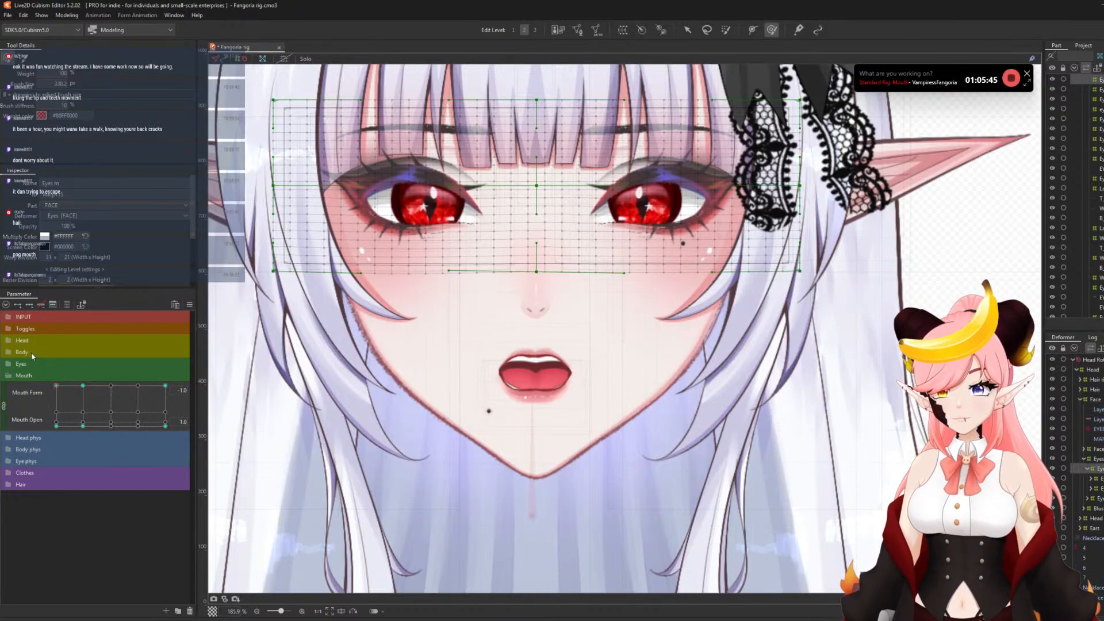
drag(84, 387, 30, 375)
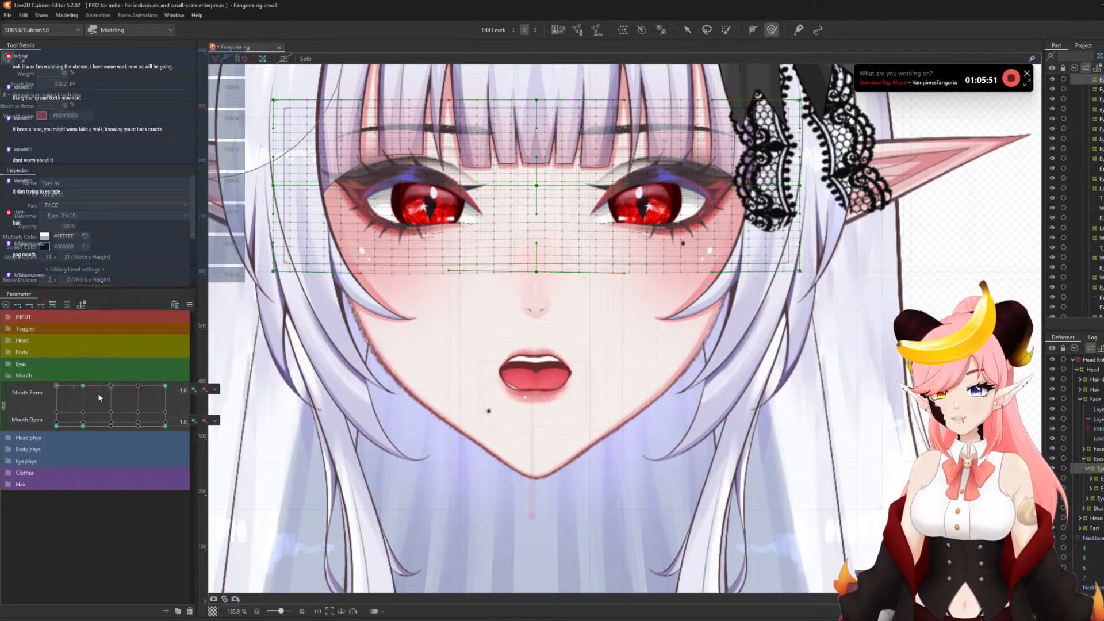
drag(105, 390, 176, 382)
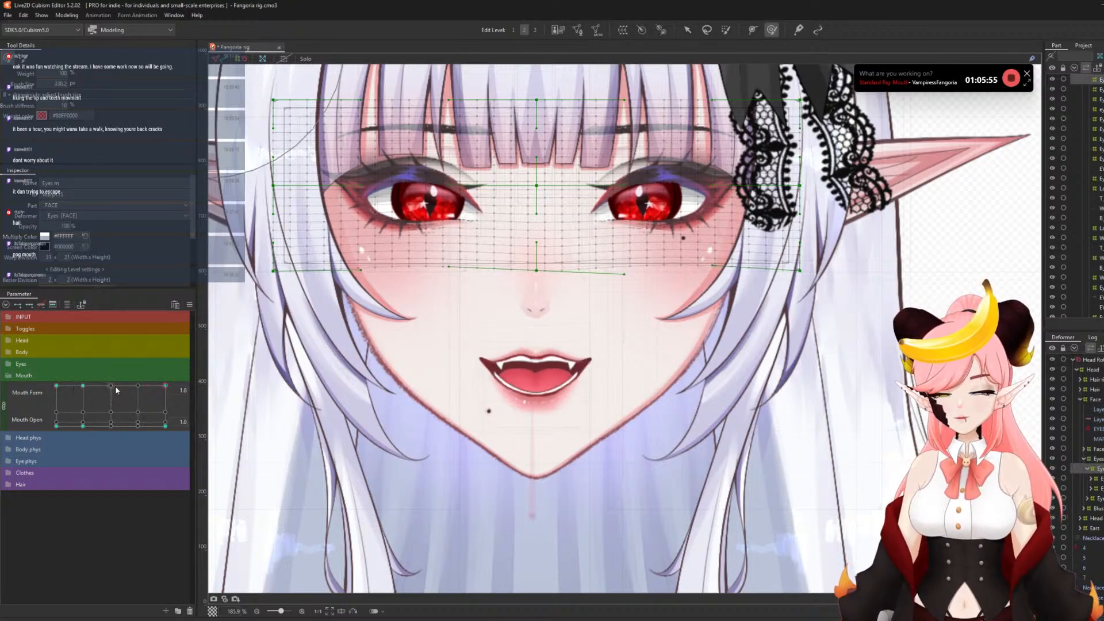
- Create a 32 × 32 warp deformer named Jaw as parent of the face line art and head base meshes
scroll(705, 342, down, 1)
scroll(696, 368, up, 1)
scroll(639, 420, down, 1)
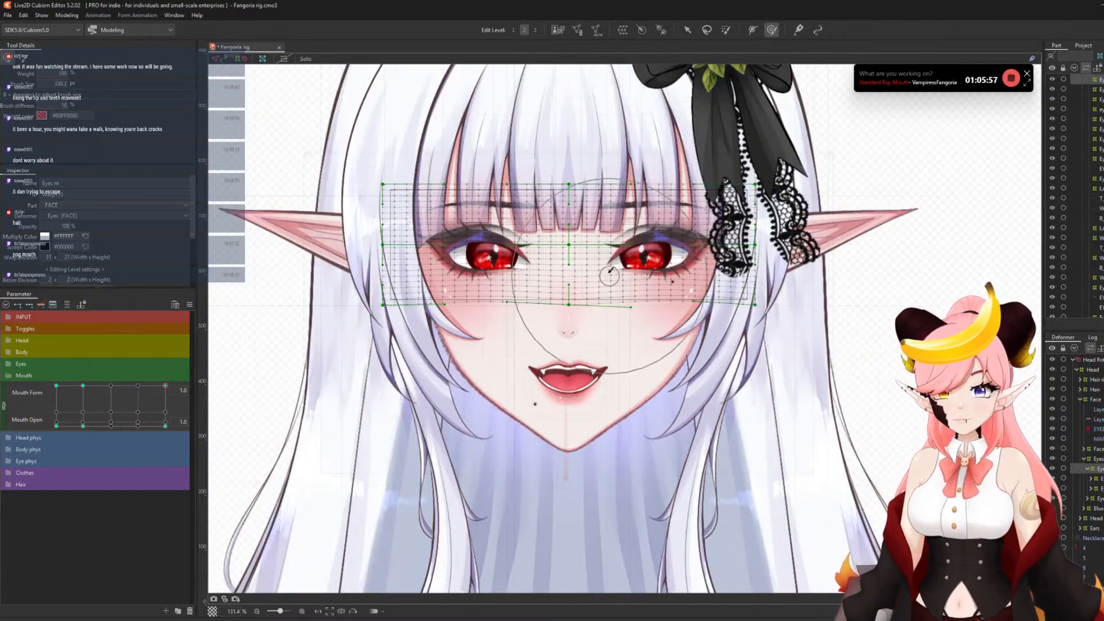
scroll(610, 276, up, 1)
scroll(595, 277, down, 1)
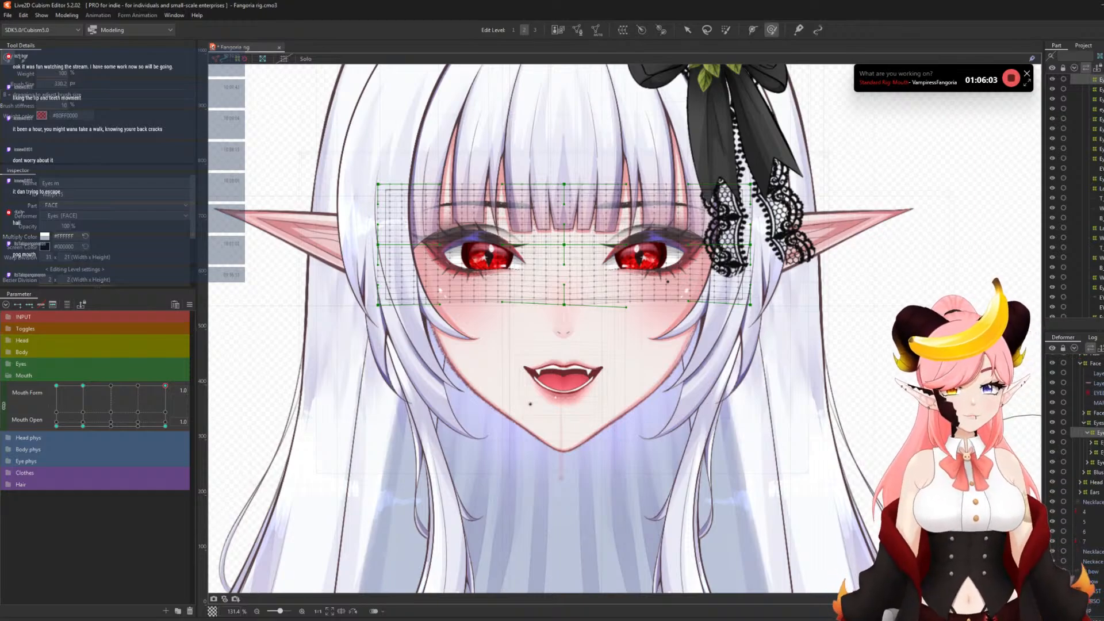
click(1078, 485)
click(1097, 492)
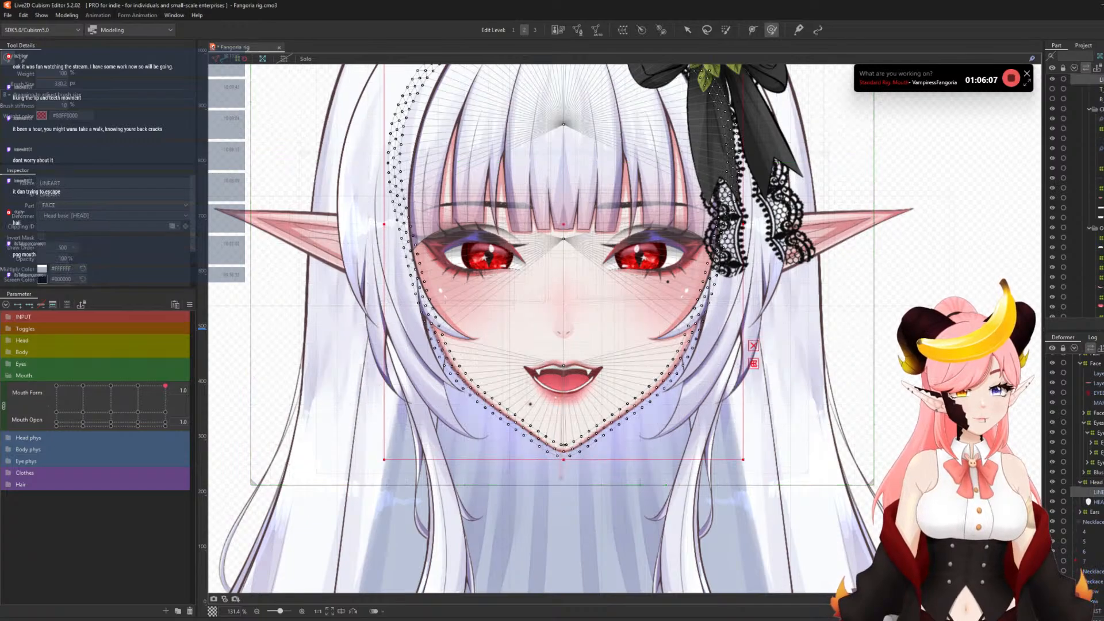
shift+click(1094, 512)
click(1097, 493)
shift+click(1097, 502)
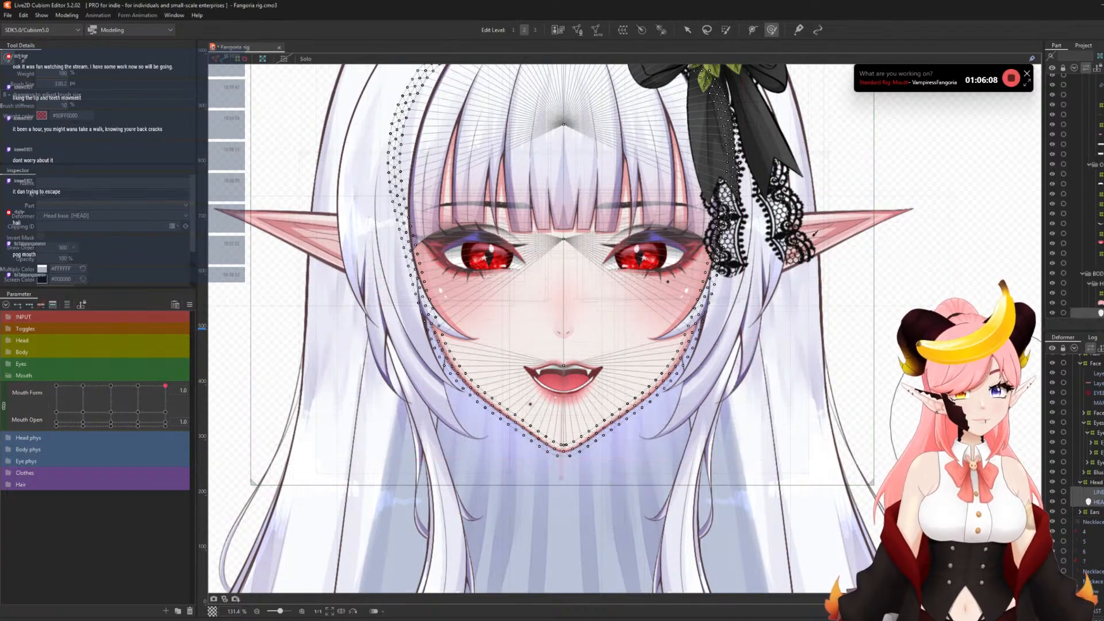
click(623, 30)
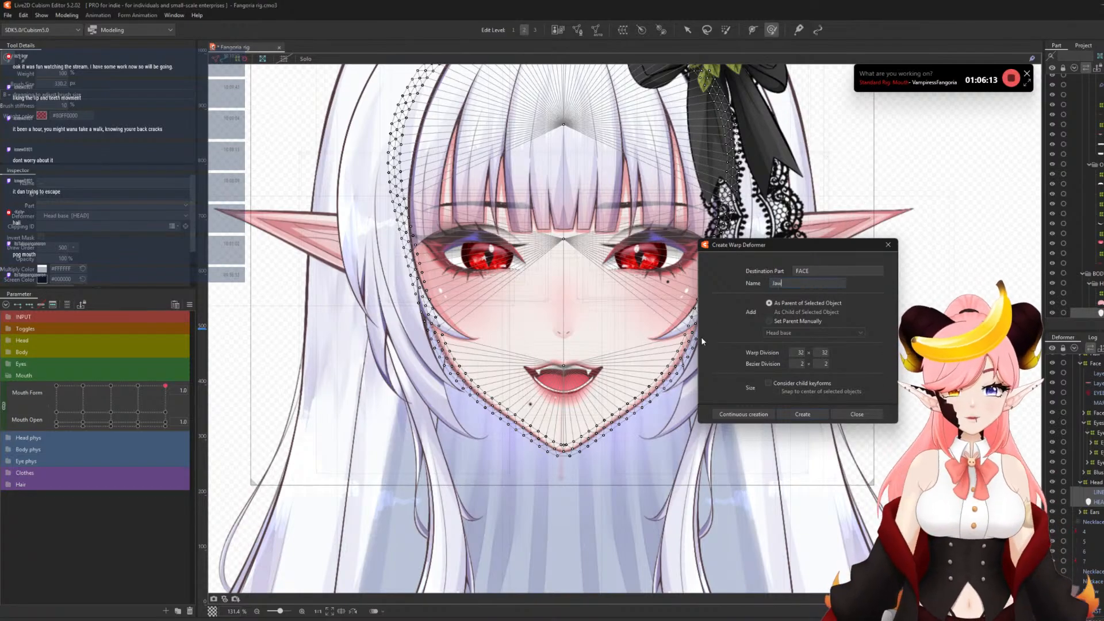
click(802, 415)
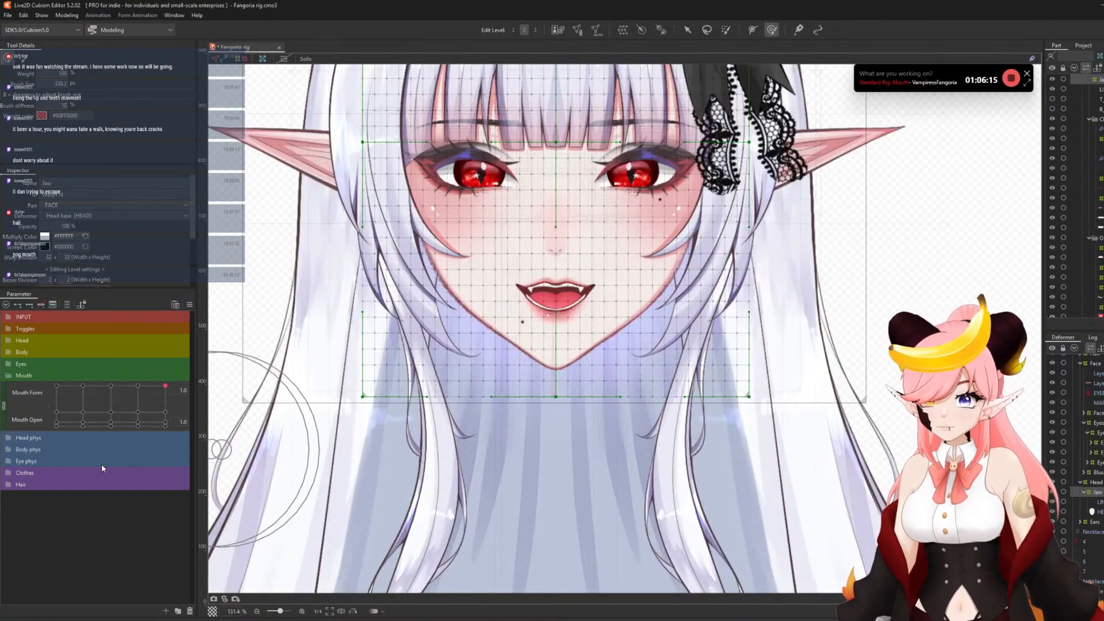
- Separate Mouth Form from Mouth Open, key the Jaw warp on Mouth Open, and enlarge the deform brush
click(4, 406)
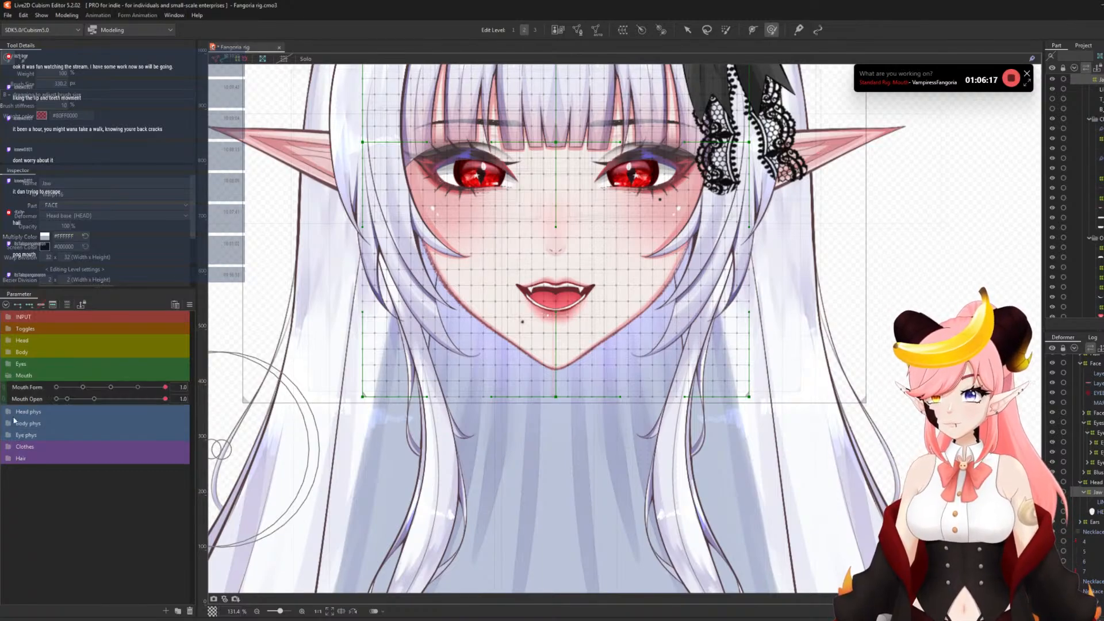
click(17, 306)
key(b)
drag(528, 412, 611, 425)
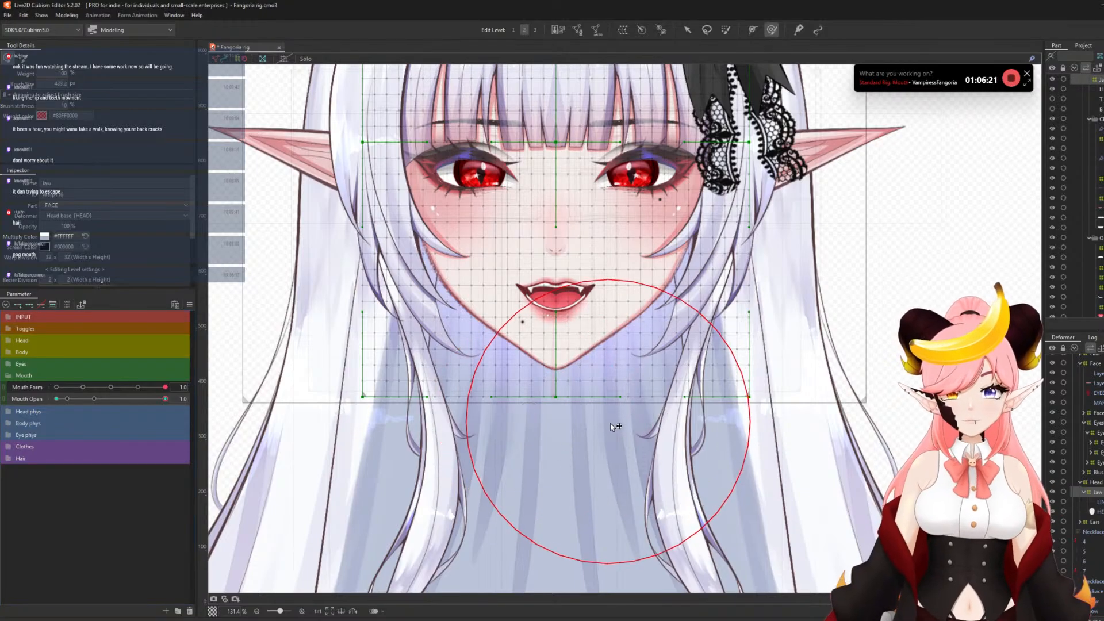
click(555, 397)
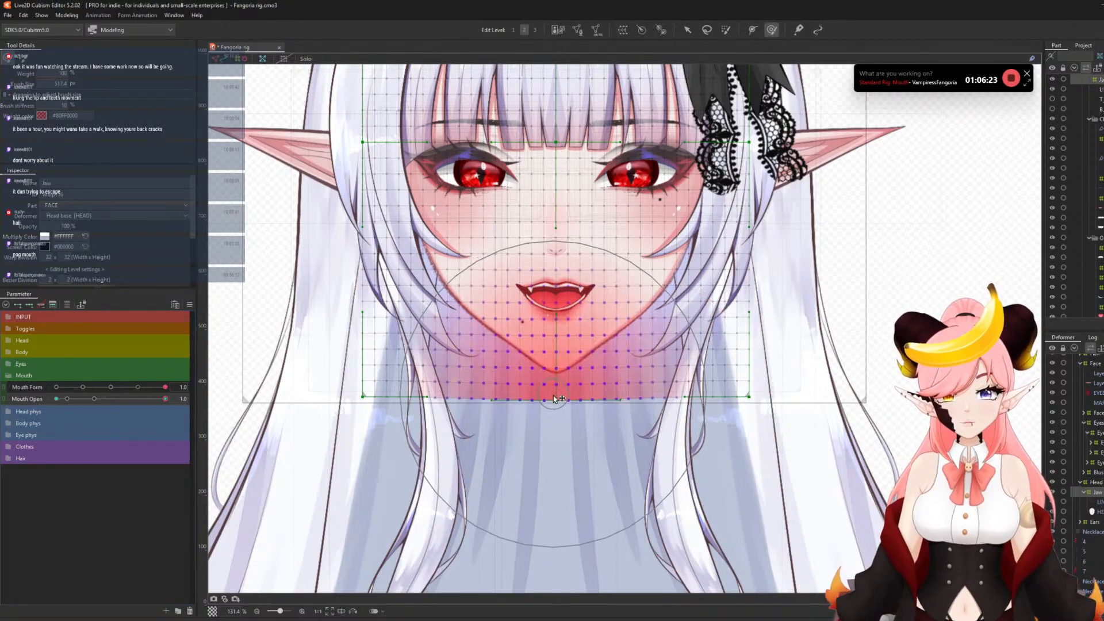
drag(553, 396, 555, 397)
key(ctrl+z)
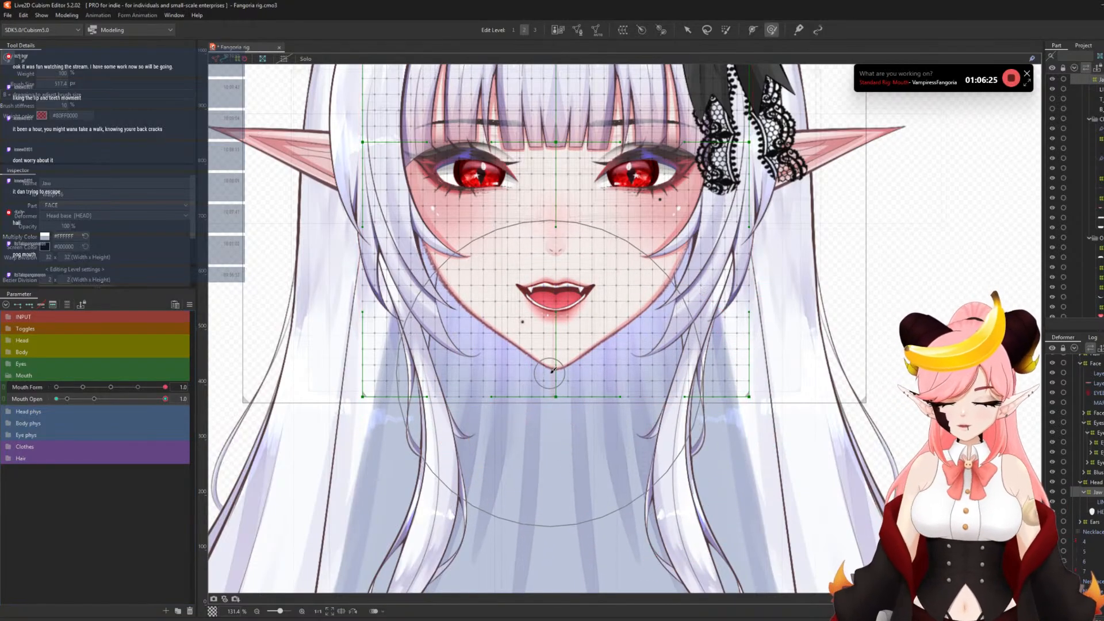
- Pull the chin and both sides of the jaw slightly downward at Mouth Open 1.0, and scrub Mouth Open to check
click(554, 373)
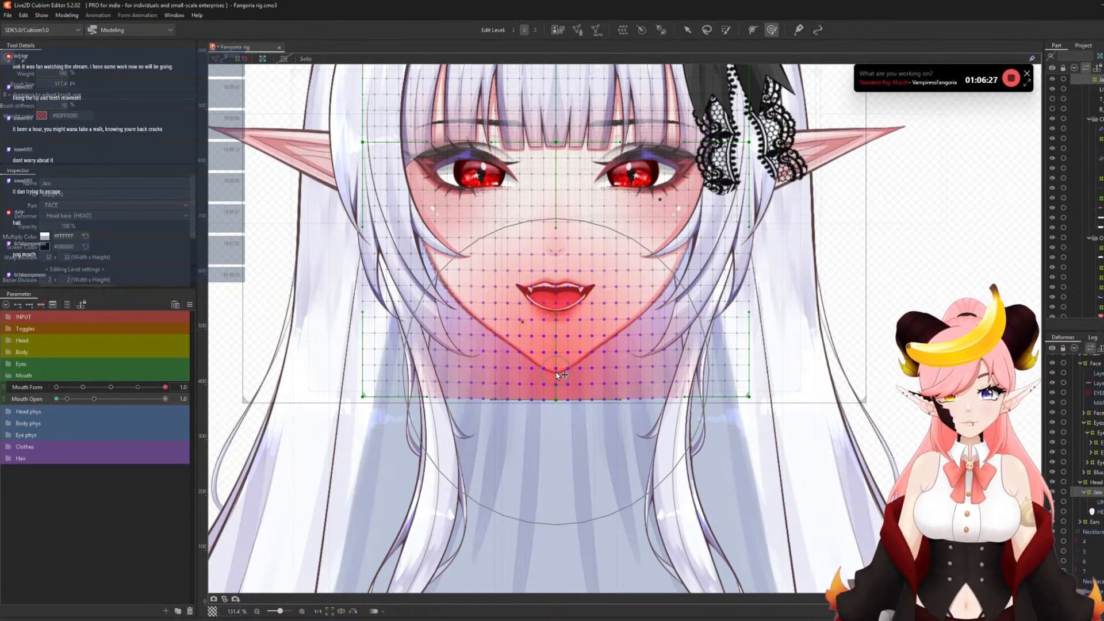
key(b)
drag(485, 364, 433, 360)
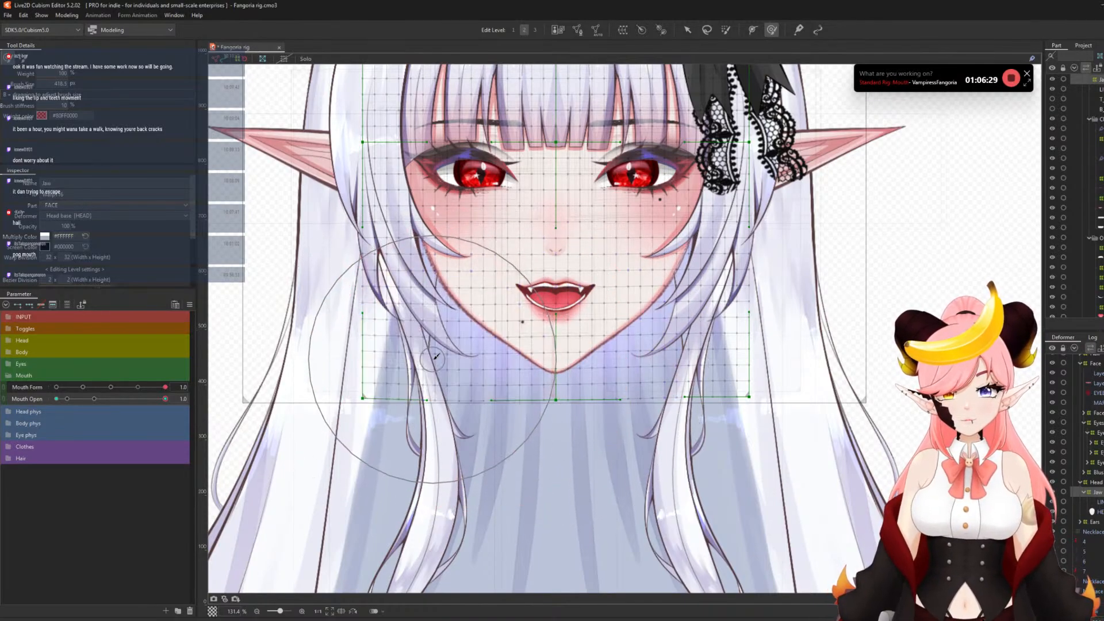
drag(690, 370, 690, 371)
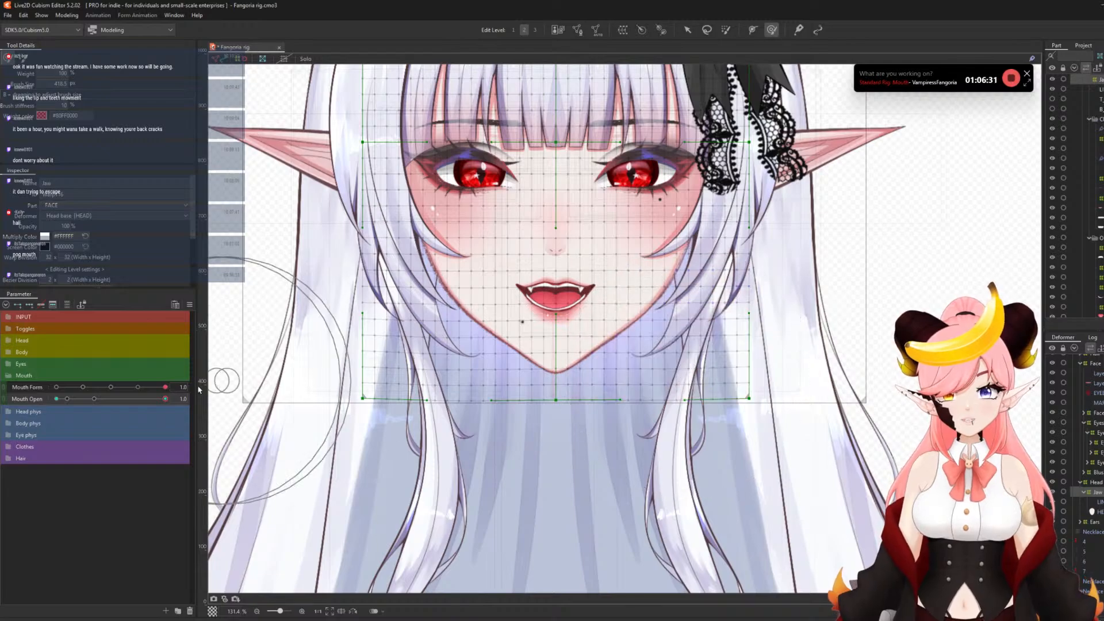
drag(160, 398, 316, 406)
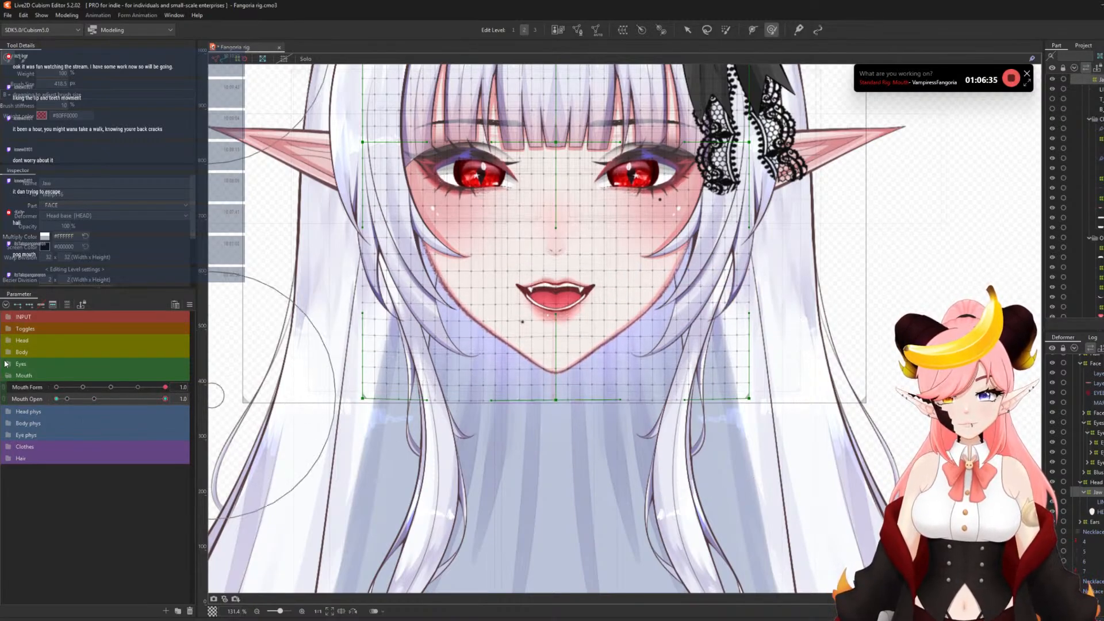
- Combine Mouth Form with Mouth Open, and raise the Jaw warp's chin and both sides slightly at Mouth Form 0.5, Mouth Open 1.0
click(2, 392)
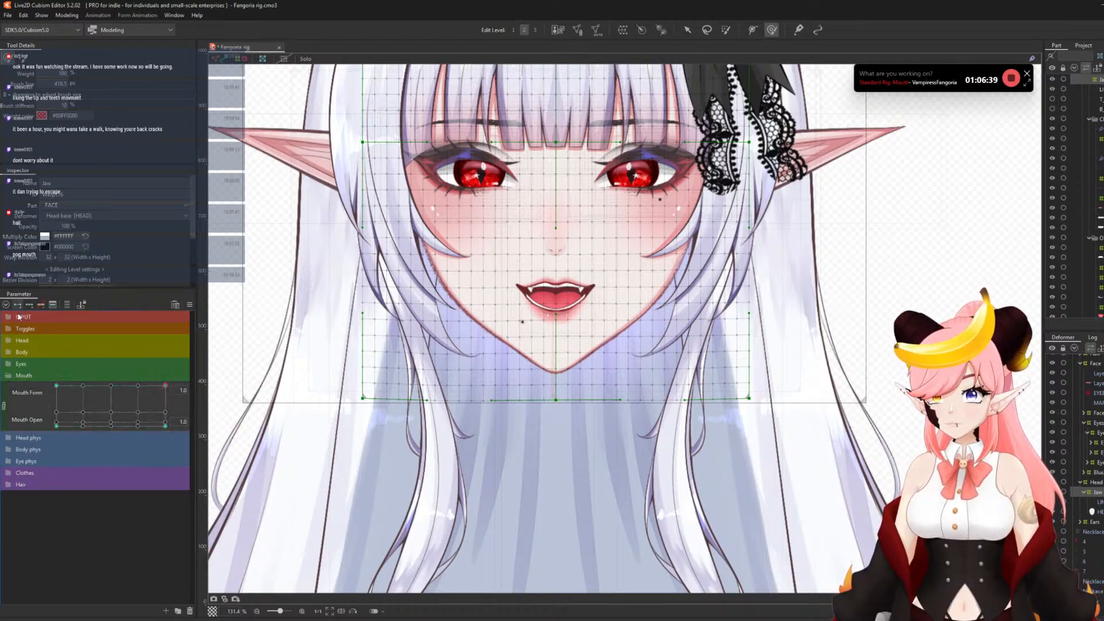
click(144, 387)
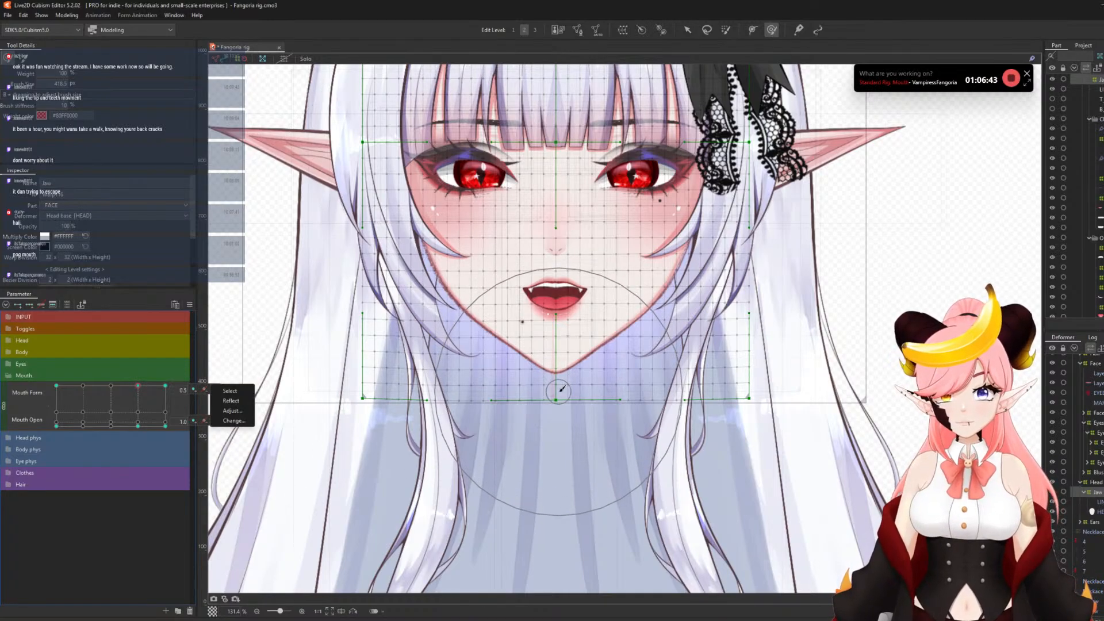
mouse_move(148, 386)
mouse_down()
mouse_move(183, 389)
mouse_move(144, 385)
mouse_up()
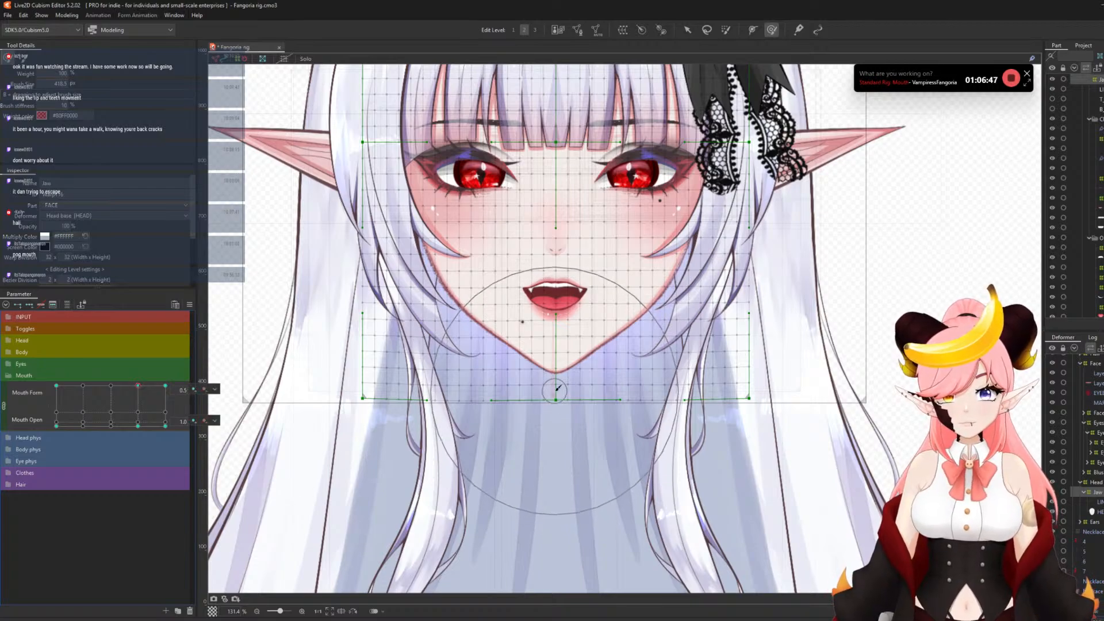
drag(556, 392, 556, 392)
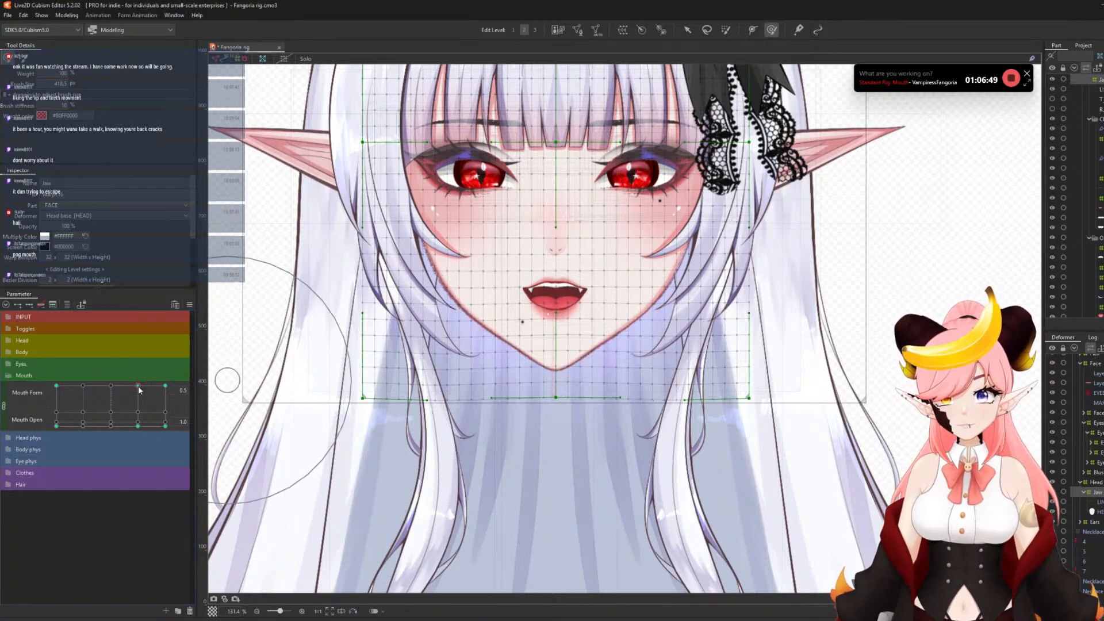
mouse_move(138, 385)
mouse_down()
mouse_move(149, 383)
mouse_move(138, 385)
mouse_up()
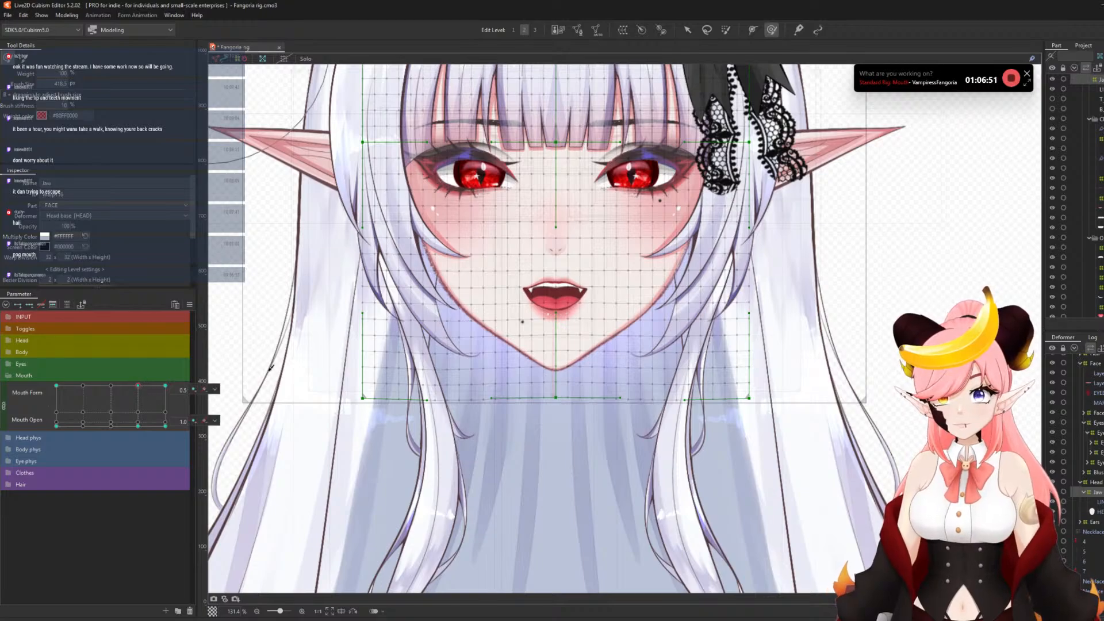
drag(447, 390, 447, 386)
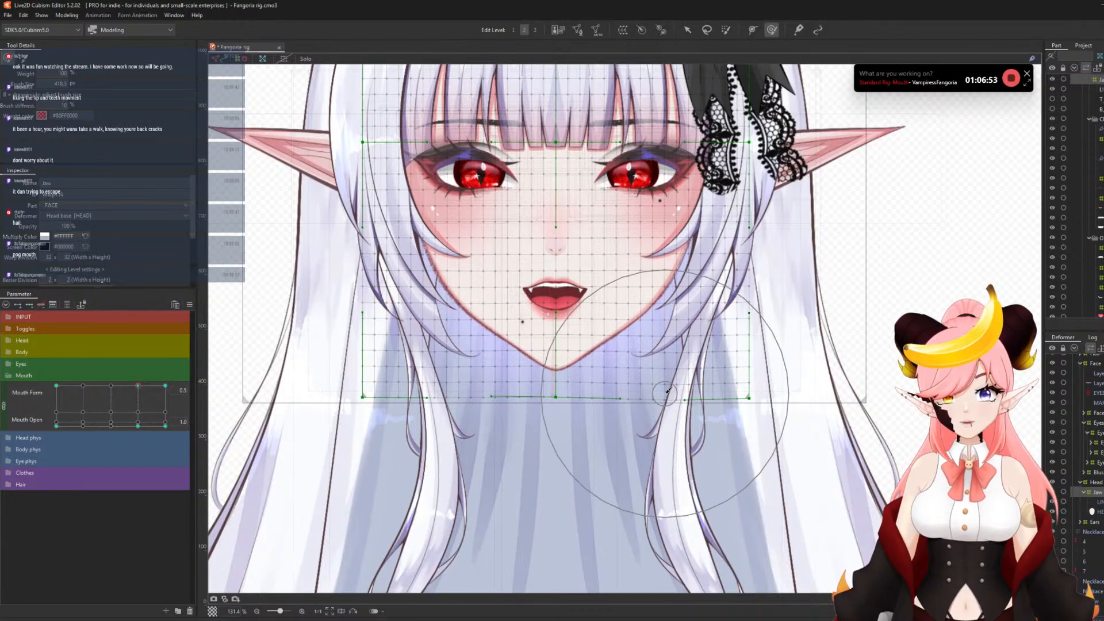
drag(667, 391, 667, 389)
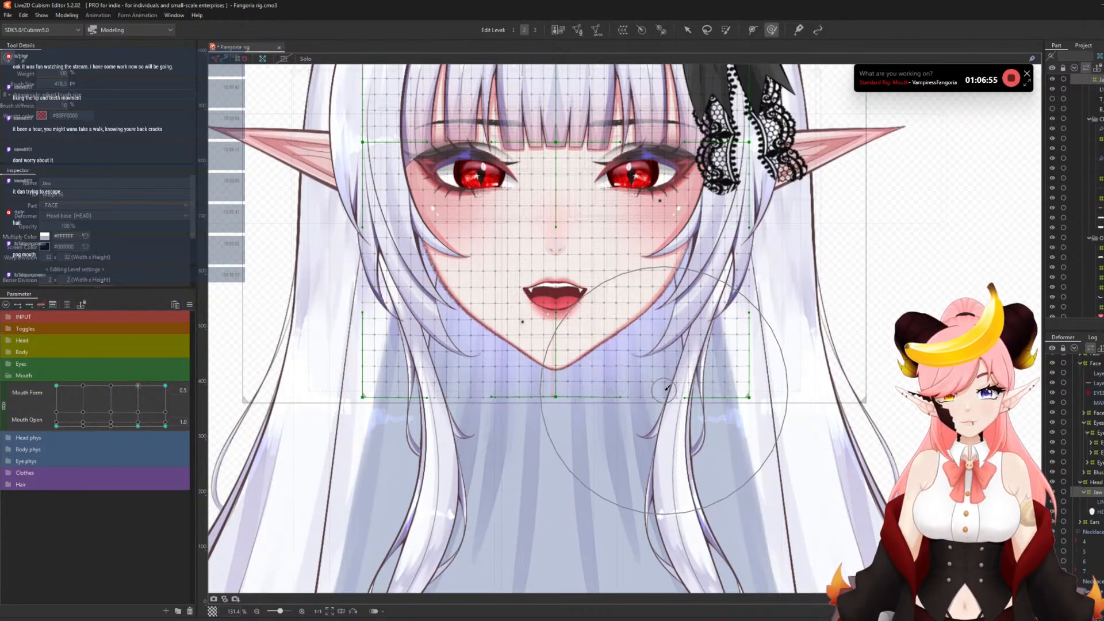
- Go through Mouth Form 0.0 to -0.5 with Mouth Open at 1.0, and adjust the sides of the jaw at -0.5 with the deform brush
mouse_move(138, 385)
mouse_down()
mouse_move(160, 383)
mouse_move(145, 382)
mouse_up()
click(111, 386)
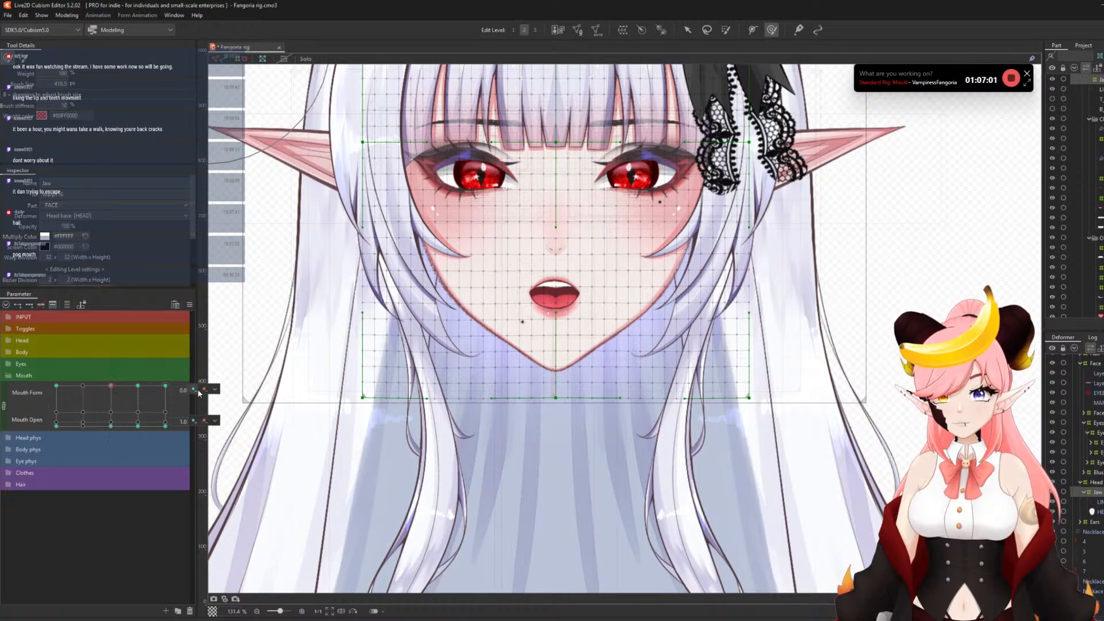
drag(163, 388, 86, 381)
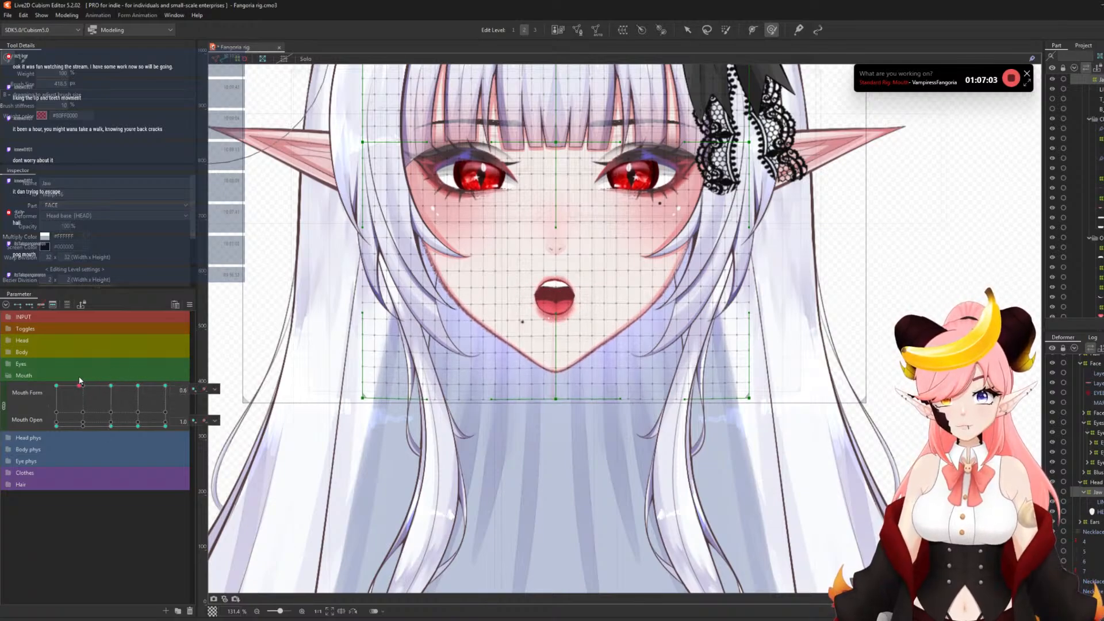
click(204, 390)
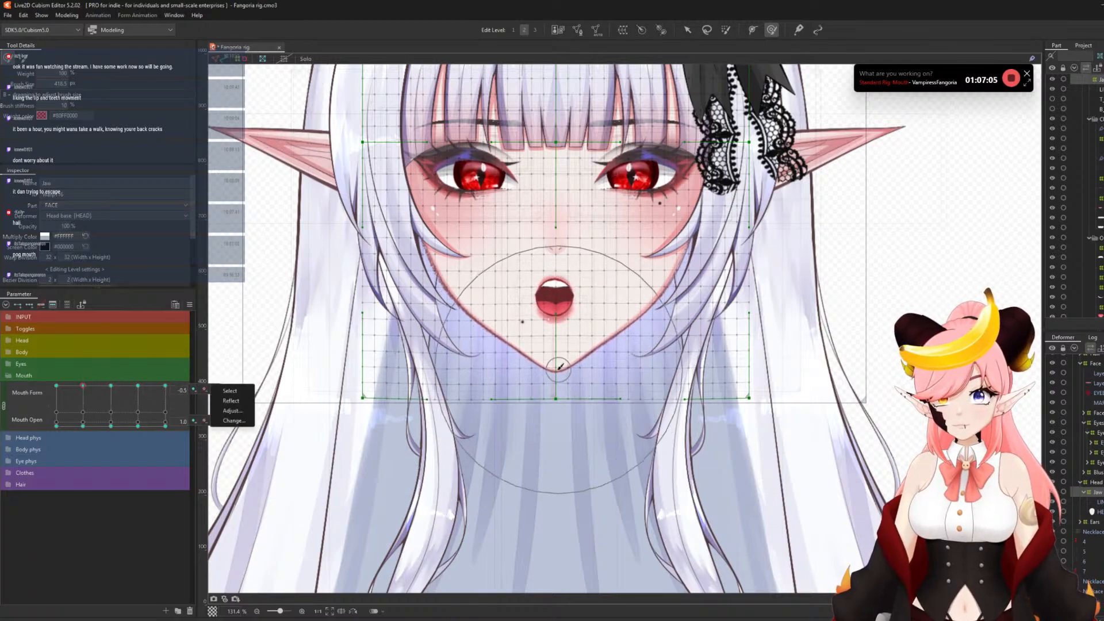
key(b)
mouse_move(524, 391)
mouse_down()
mouse_move(561, 400)
mouse_move(555, 386)
mouse_move(448, 350)
mouse_up()
key(b)
drag(656, 350, 652, 354)
- Raise the chin and both sides of the jaw slightly at Mouth Form 1.0, Mouth Open 1.0
drag(83, 385, 133, 353)
mouse_move(150, 390)
mouse_down()
mouse_move(88, 383)
mouse_move(165, 386)
mouse_up()
key(b)
mouse_move(452, 386)
mouse_down()
mouse_move(524, 401)
mouse_move(561, 386)
mouse_up()
drag(442, 386, 443, 382)
drag(708, 396, 708, 392)
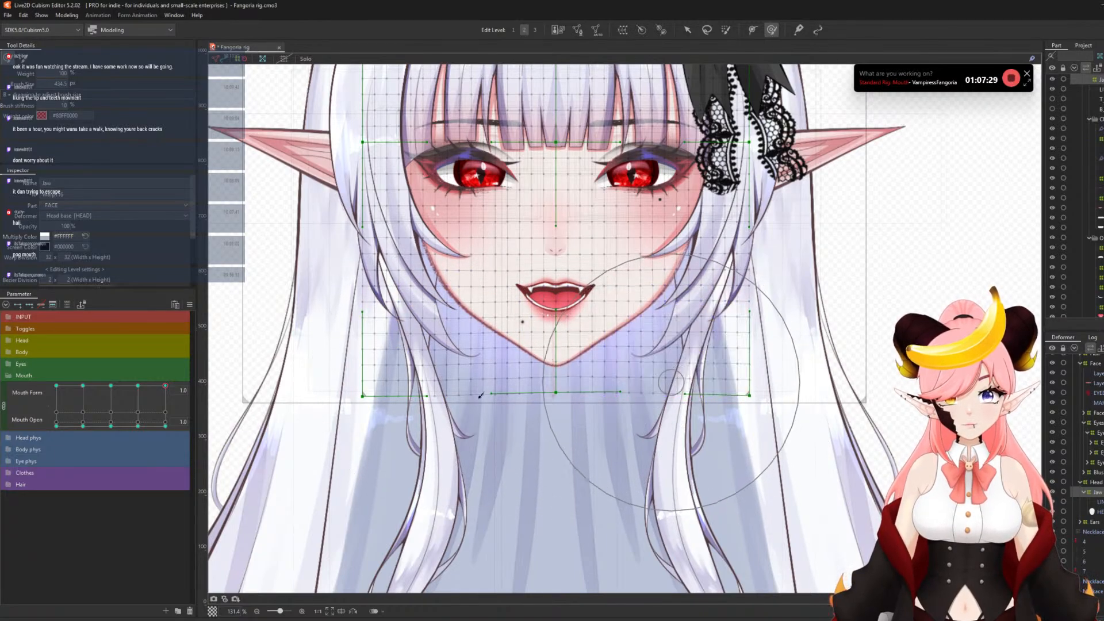
drag(403, 387, 418, 376)
- Compare with Mouth Open 0.0, and pull the chin and both jaw sides slightly back down at Mouth Form 1.0, Mouth Open 1.0
mouse_move(149, 396)
mouse_down()
mouse_move(141, 385)
mouse_move(157, 374)
mouse_move(217, 401)
mouse_move(219, 428)
mouse_move(233, 396)
mouse_move(263, 431)
mouse_up()
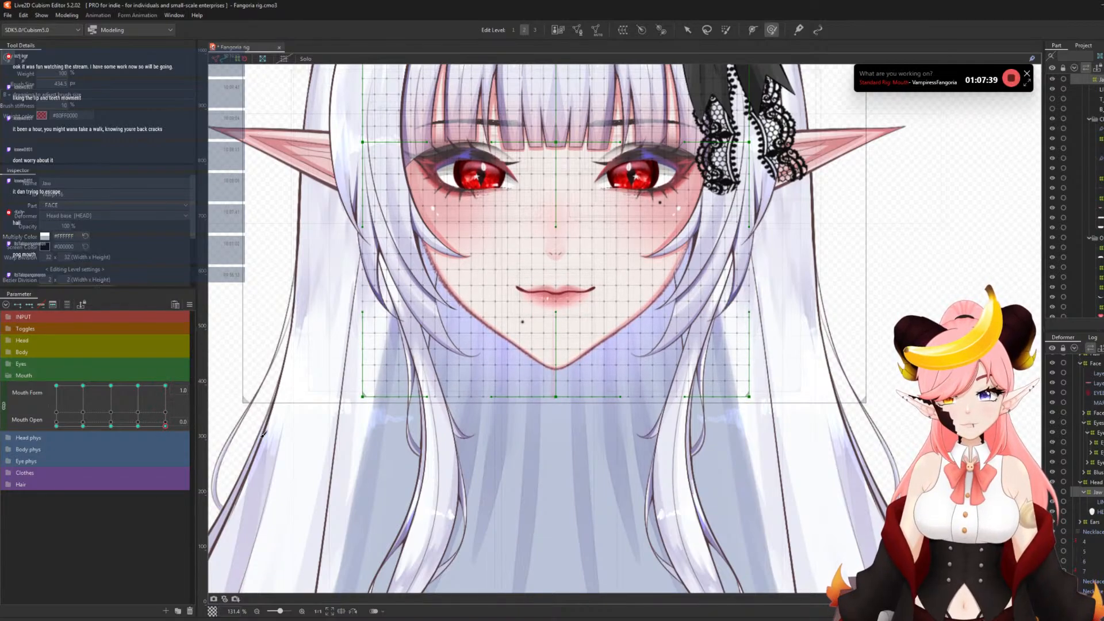
click(165, 386)
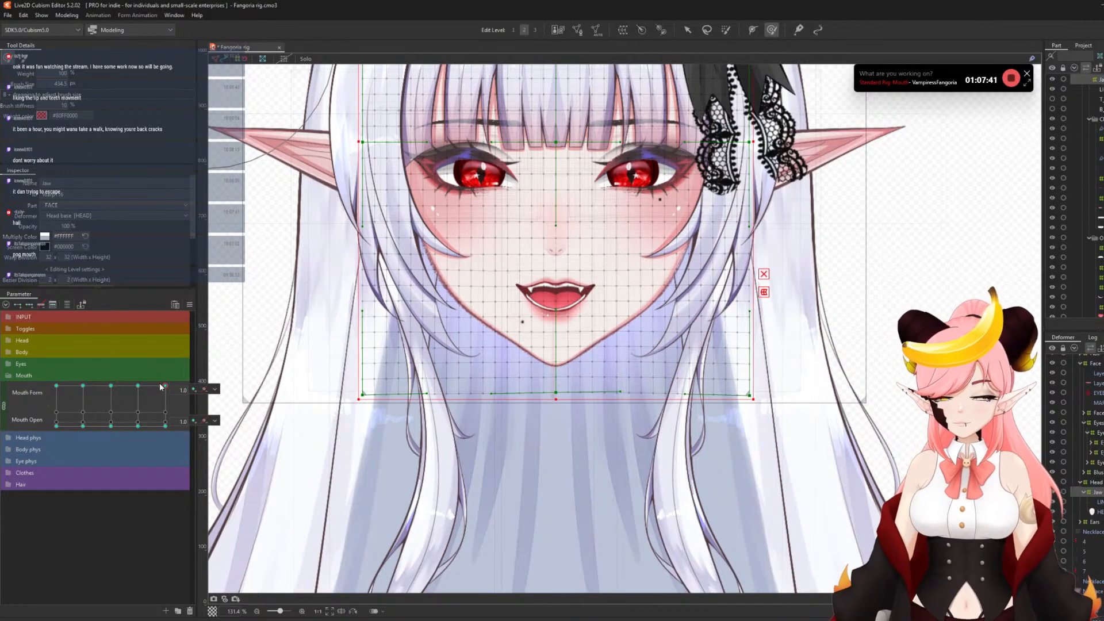
click(557, 387)
drag(557, 391, 557, 392)
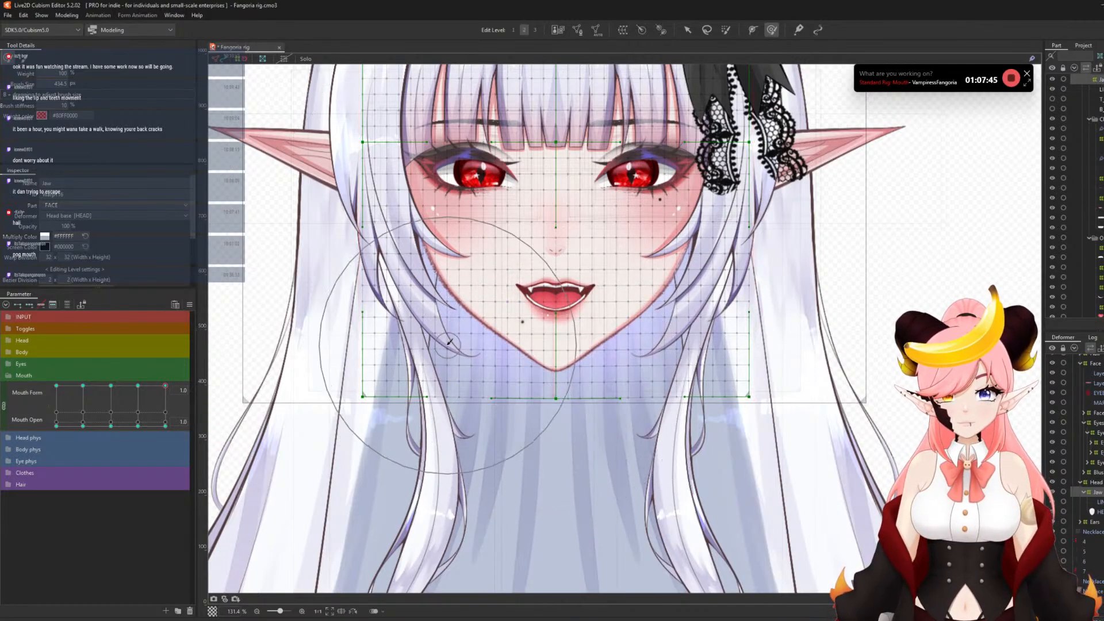
drag(444, 353, 445, 358)
click(683, 352)
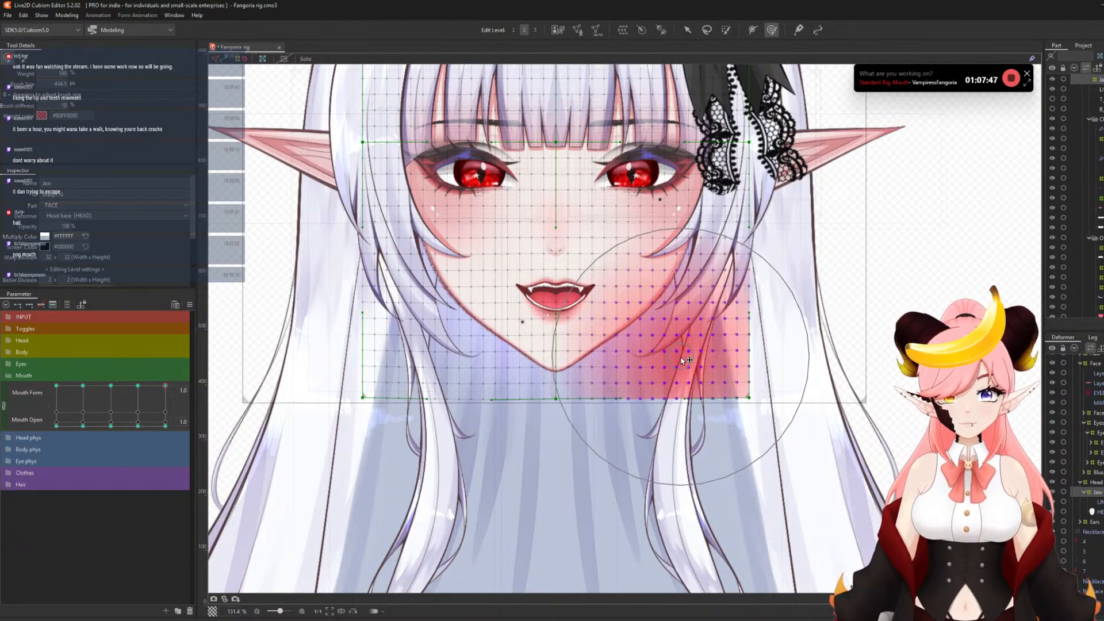
- Compare the jaw between Mouth Form 0.5 and 1.0, and pull the chin slightly down at Mouth Form 0.5, Mouth Open 1.0
click(138, 425)
drag(163, 413, 111, 384)
click(138, 426)
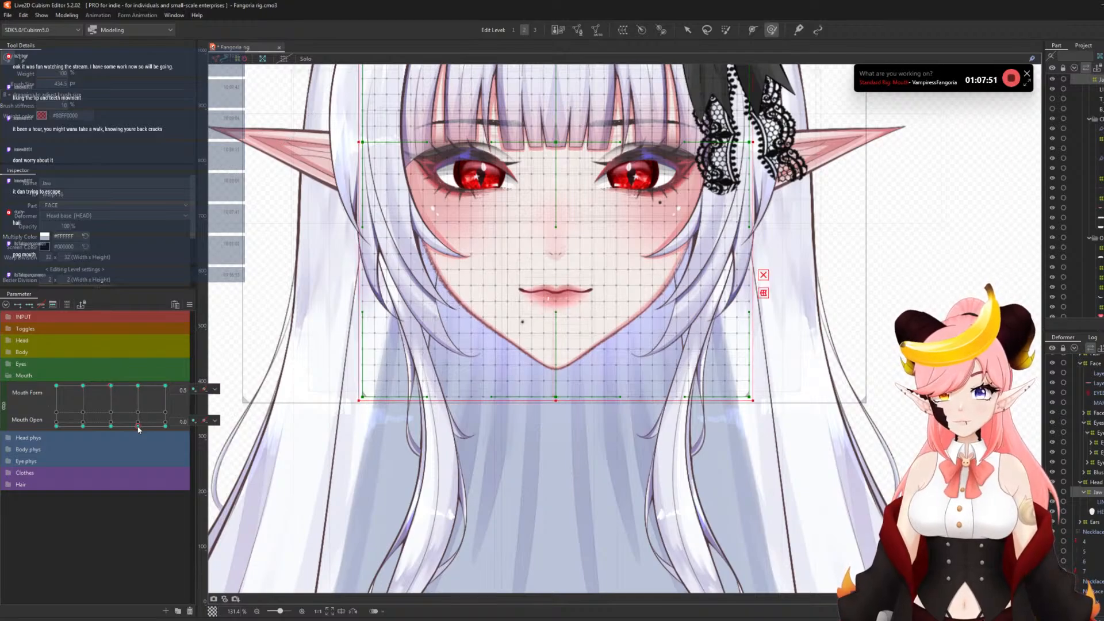
click(138, 386)
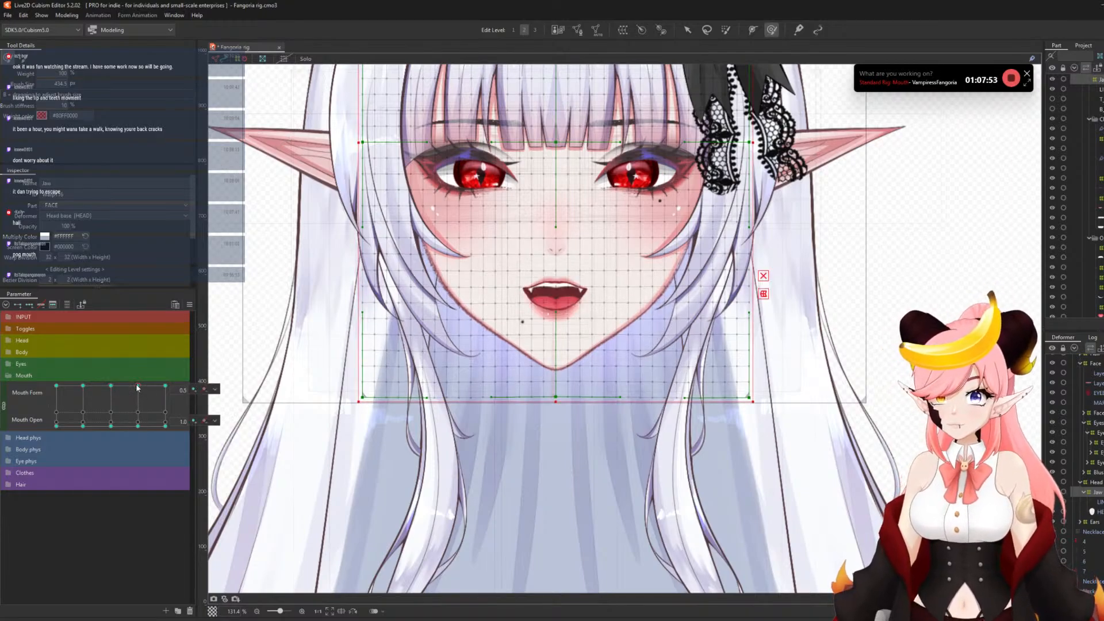
click(157, 390)
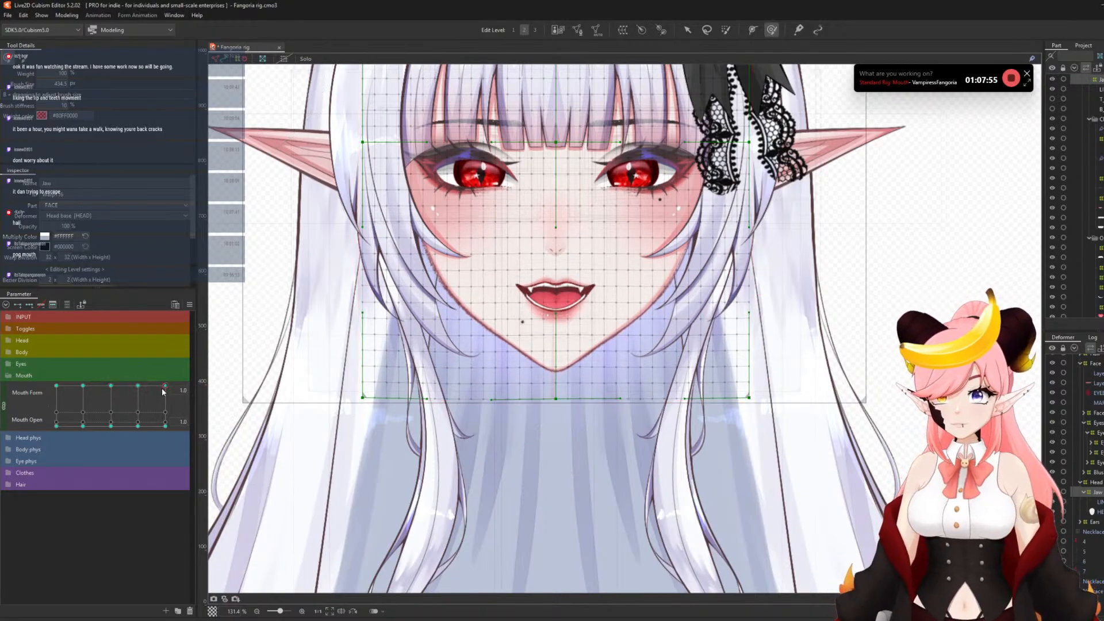
click(137, 390)
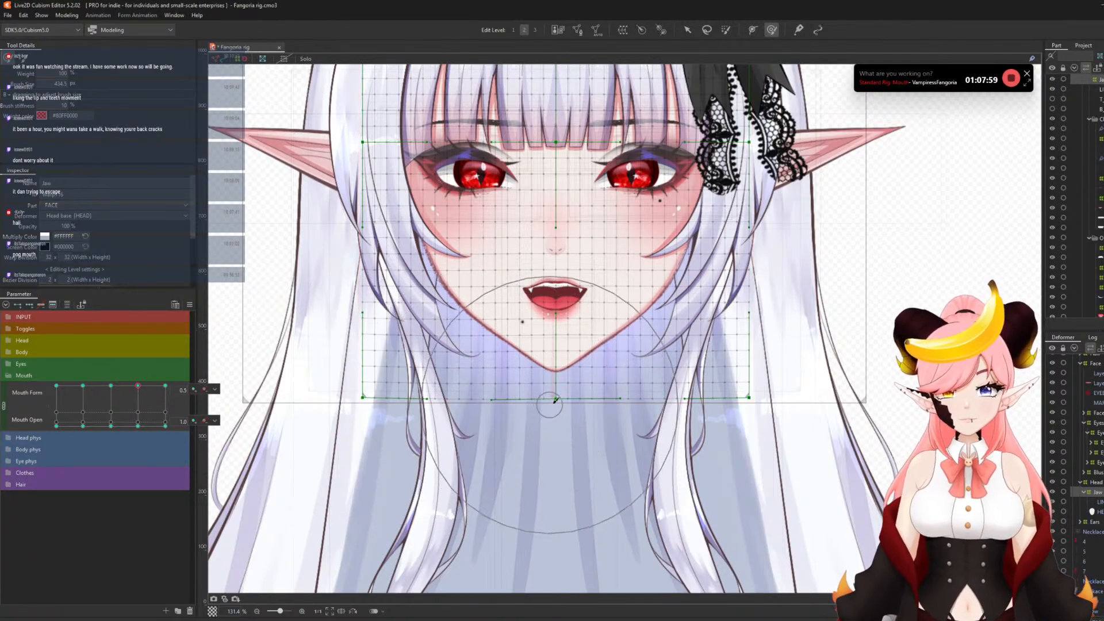
drag(558, 399, 555, 403)
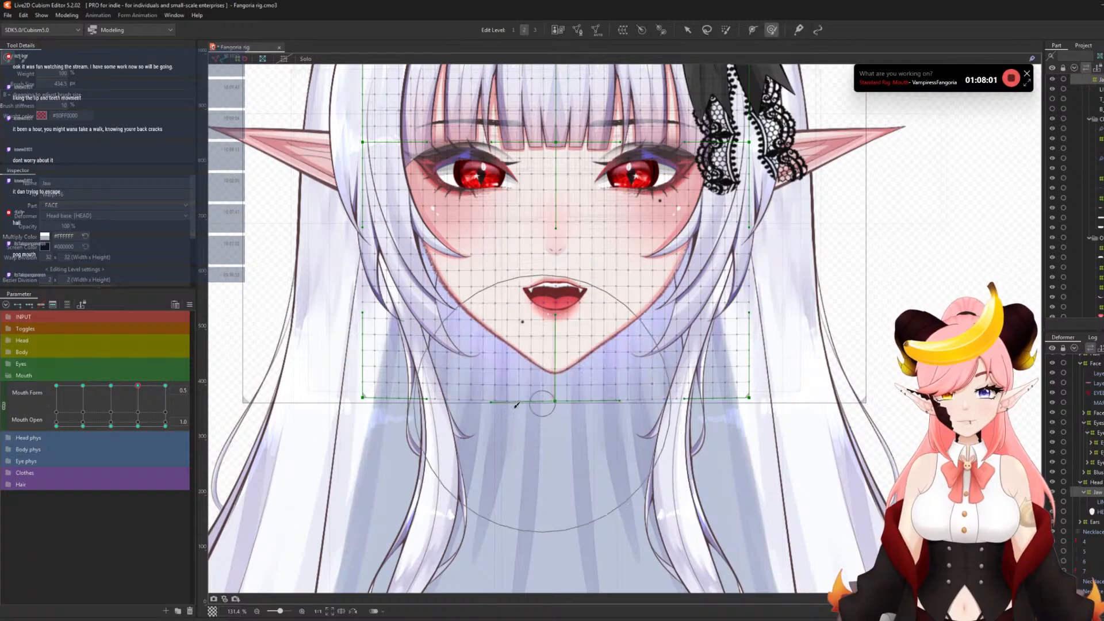
- Scrub Mouth Form and Mouth Open together to check the jaw movement, and return both parameters to 0.0
click(58, 386)
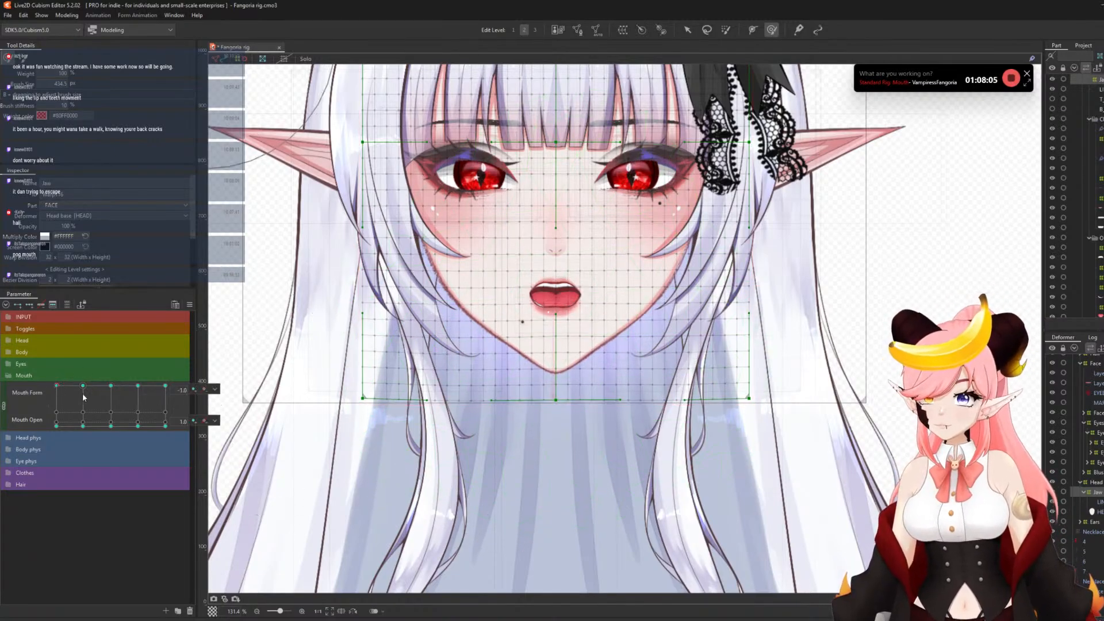
click(138, 387)
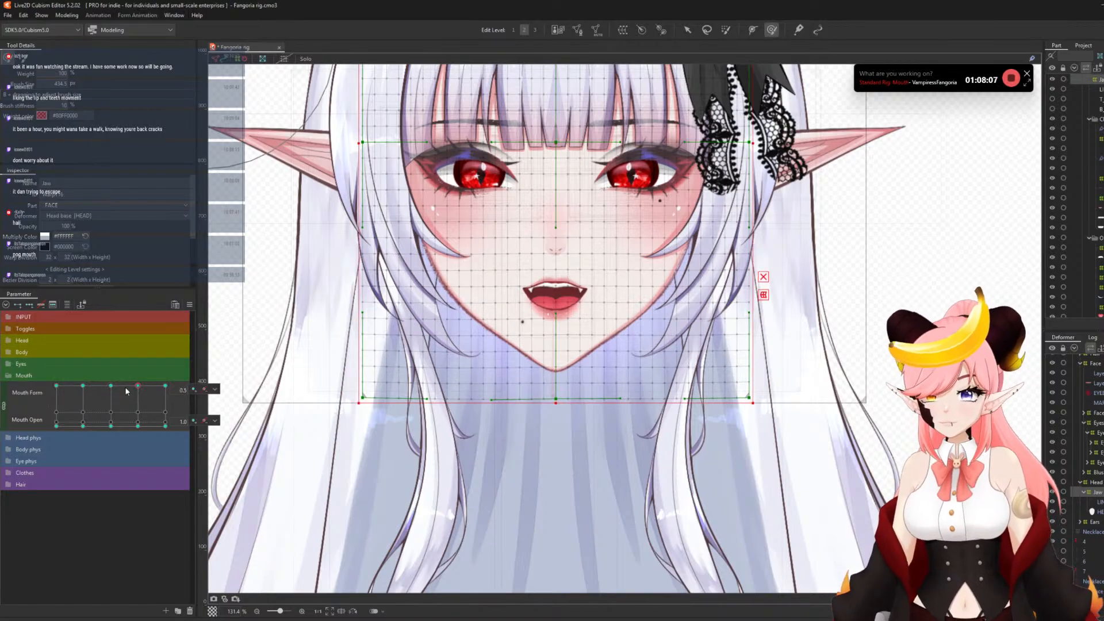
mouse_move(140, 392)
mouse_down()
mouse_move(89, 385)
mouse_move(196, 382)
mouse_move(29, 344)
mouse_move(122, 448)
mouse_move(233, 396)
mouse_move(105, 313)
mouse_move(82, 441)
mouse_move(167, 429)
mouse_move(154, 371)
mouse_move(67, 353)
mouse_move(32, 396)
mouse_move(123, 425)
mouse_up()
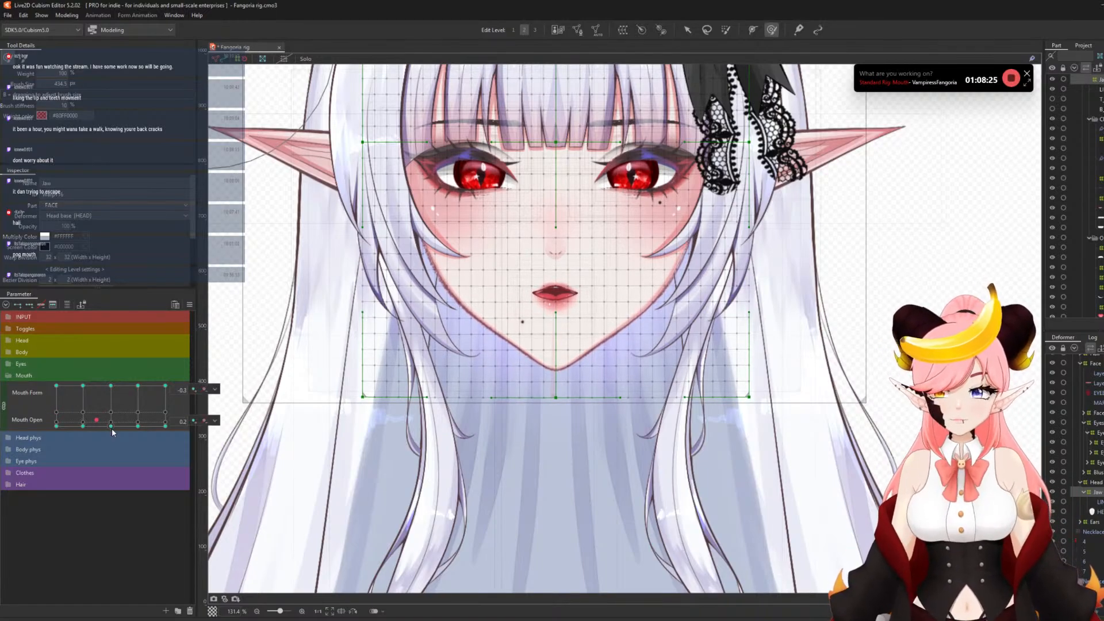
click(111, 426)
scroll(593, 304, down, 2)
scroll(593, 304, up, 2)
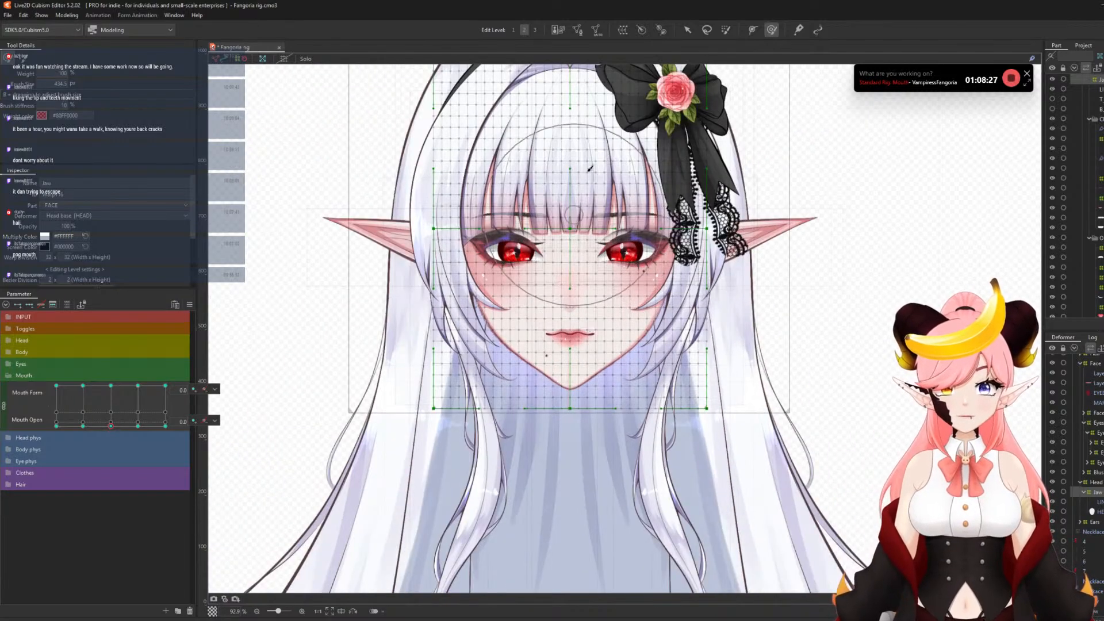
scroll(532, 328, down, 1)
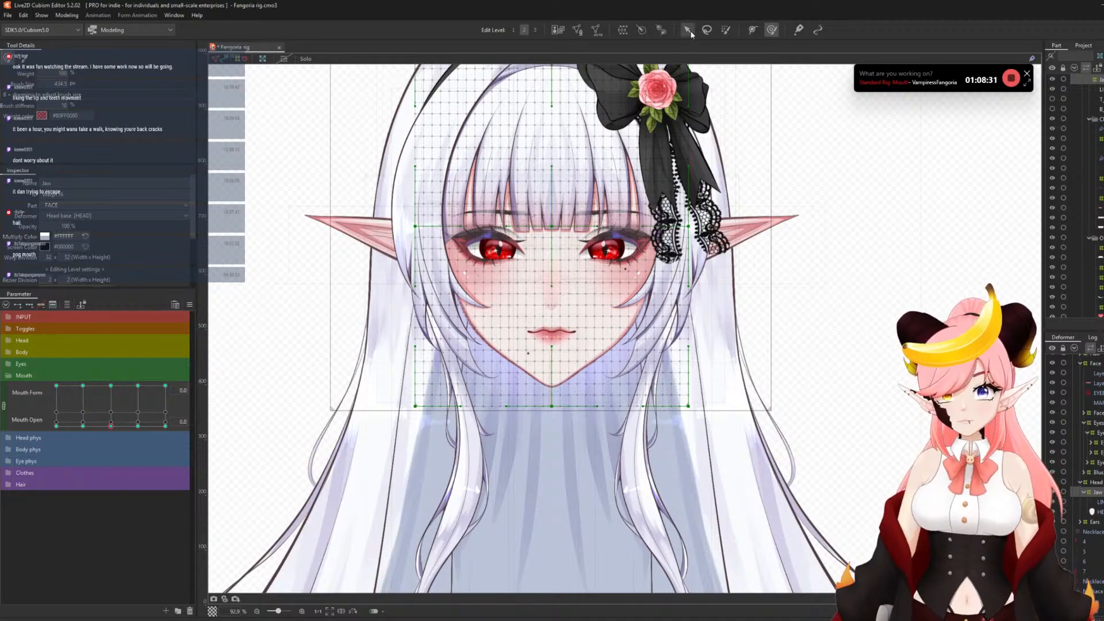
key(v)
scroll(516, 286, down, 1)
scroll(517, 282, up, 1)
scroll(539, 345, up, 2)
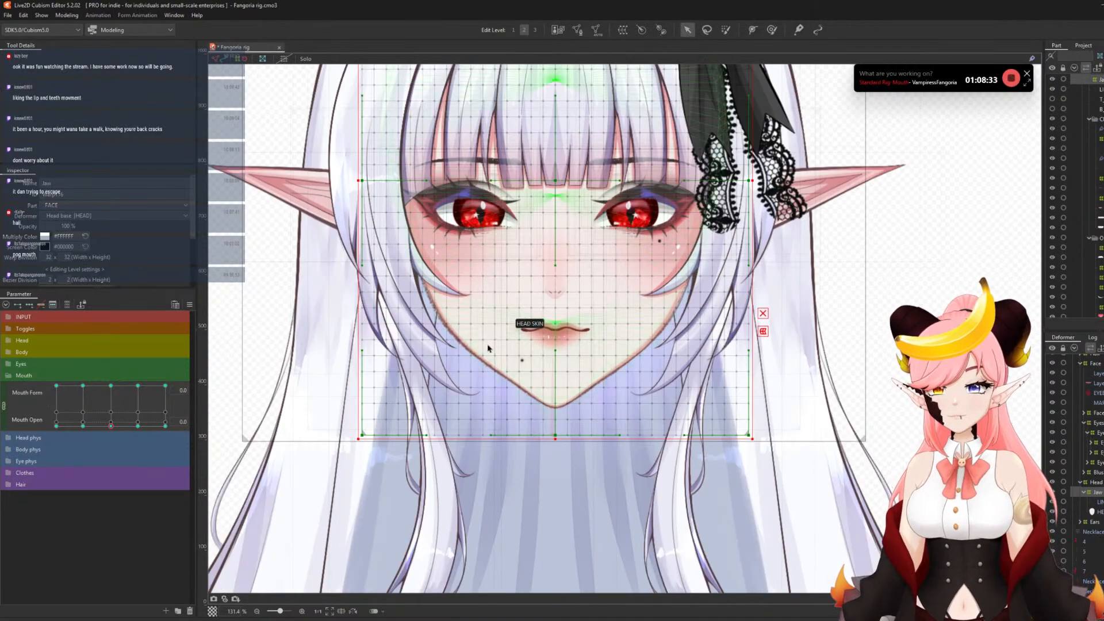
scroll(488, 345, down, 2)
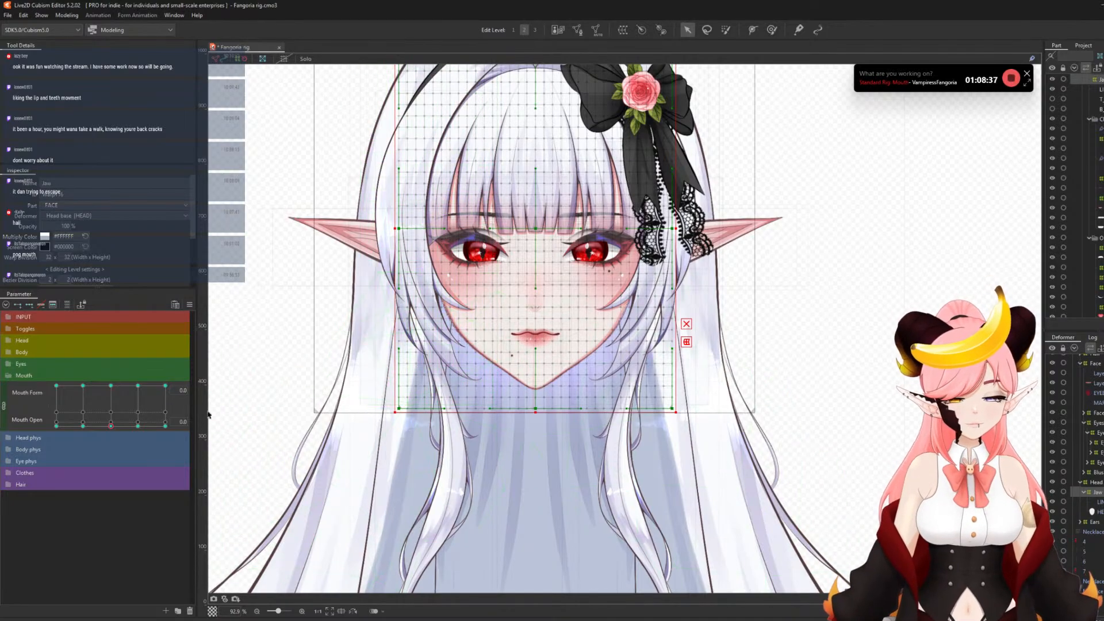
- Create a parameter named Mouth x with ID MouthX, minimum -1.0, default 0.0 and maximum 1.0, and make it a blend shape
click(166, 611)
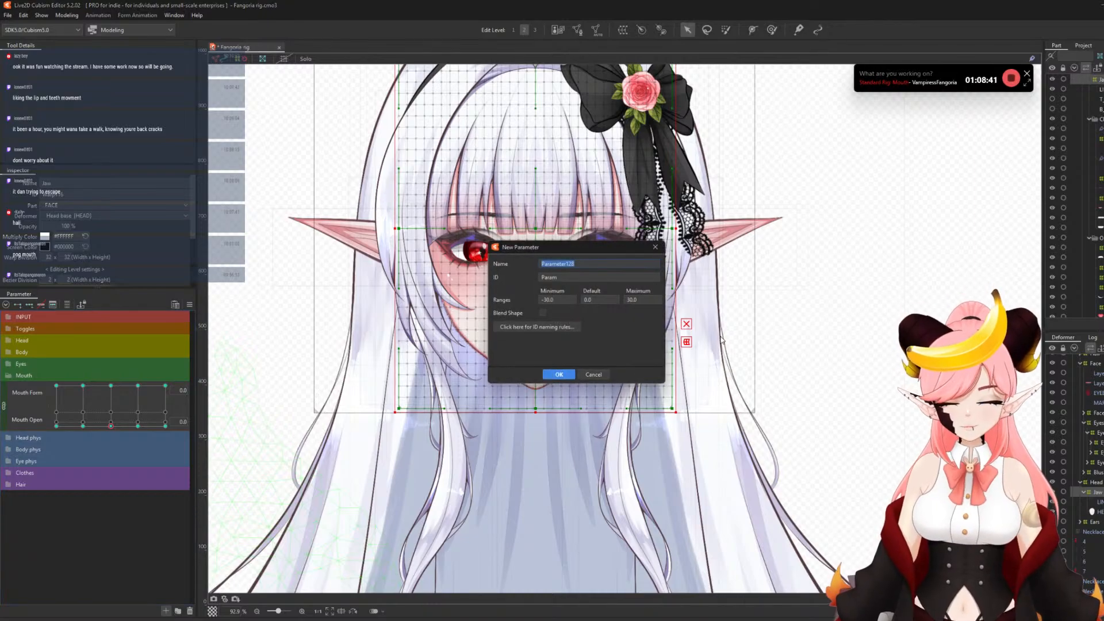
text(Mouth x)
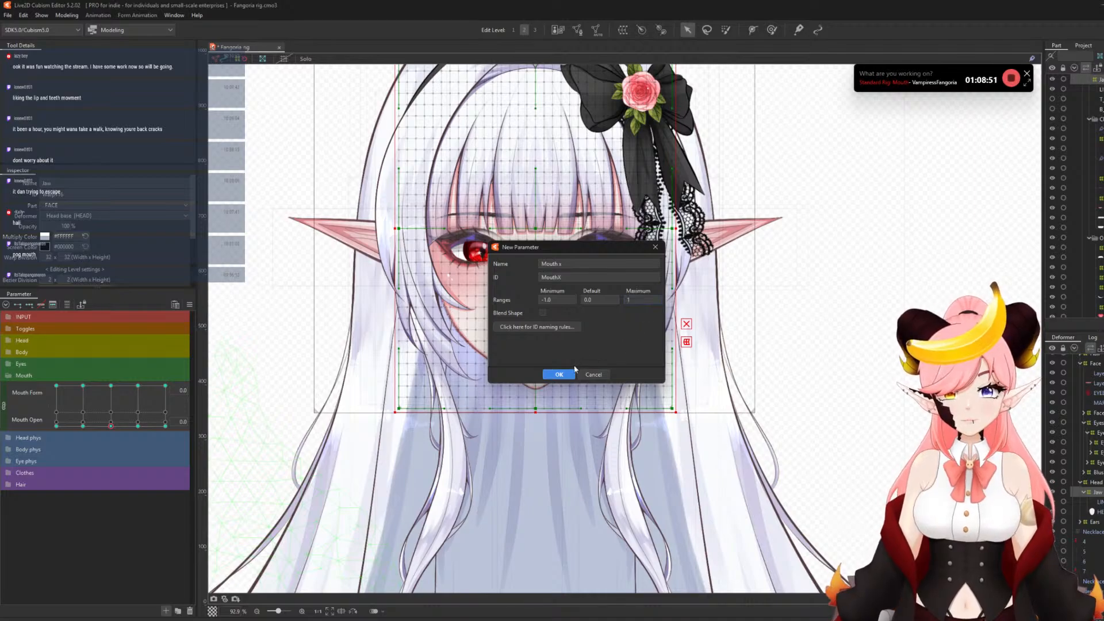
click(559, 374)
right_click(37, 440)
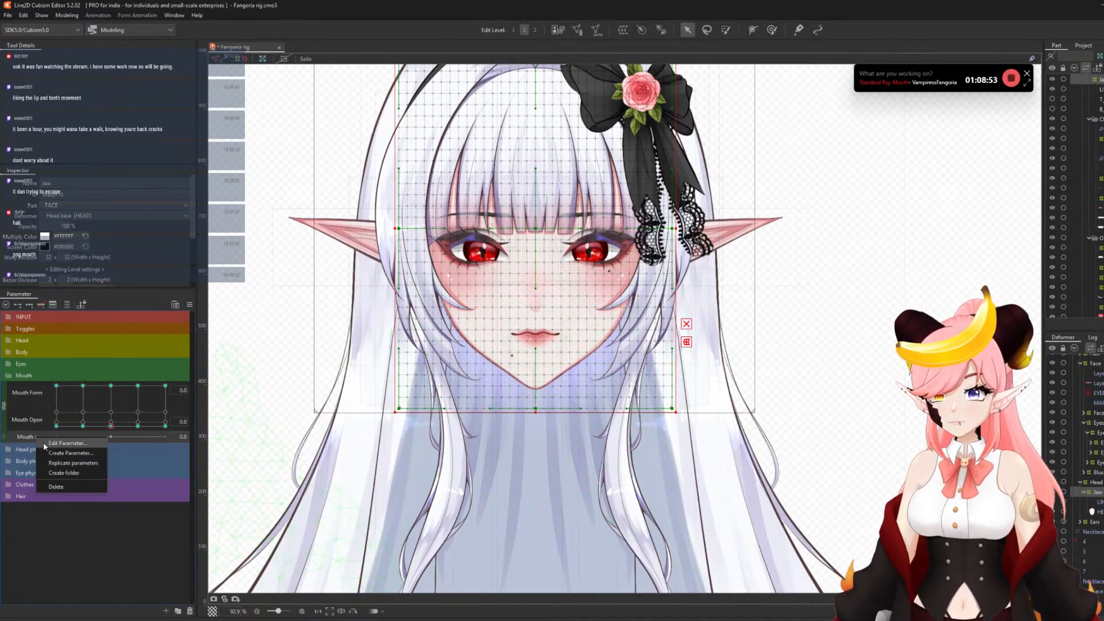
click(58, 444)
click(542, 325)
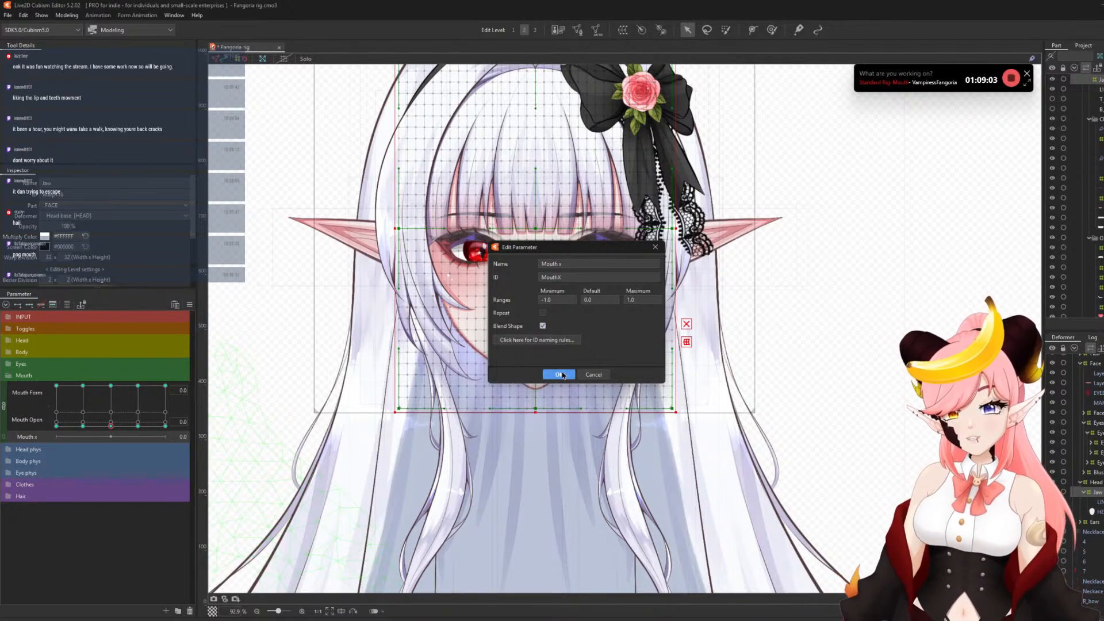
click(562, 375)
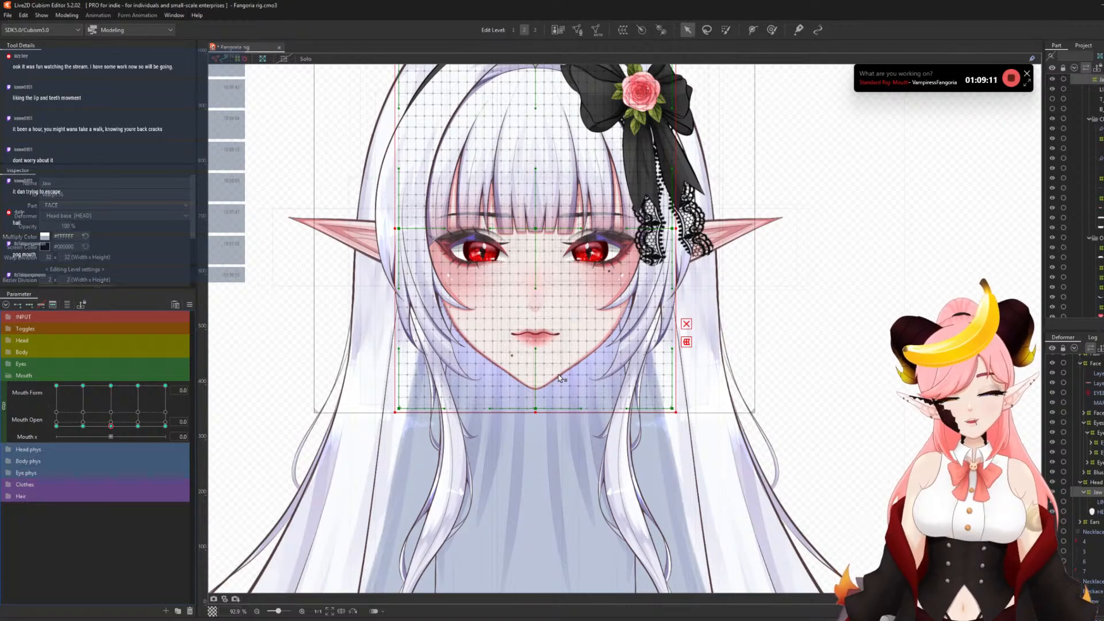
- Select the closed-mouth line meshes together with the mouth's warp deformers, and create a parent warp deformer named Mouth vb
scroll(551, 332, down, 2)
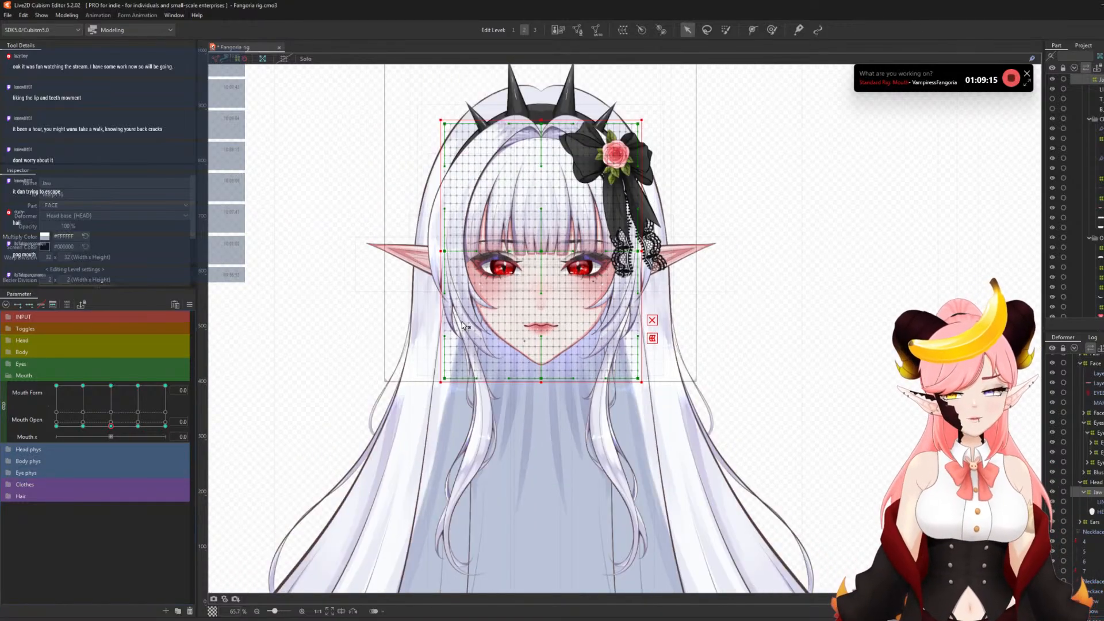
scroll(514, 352, up, 2)
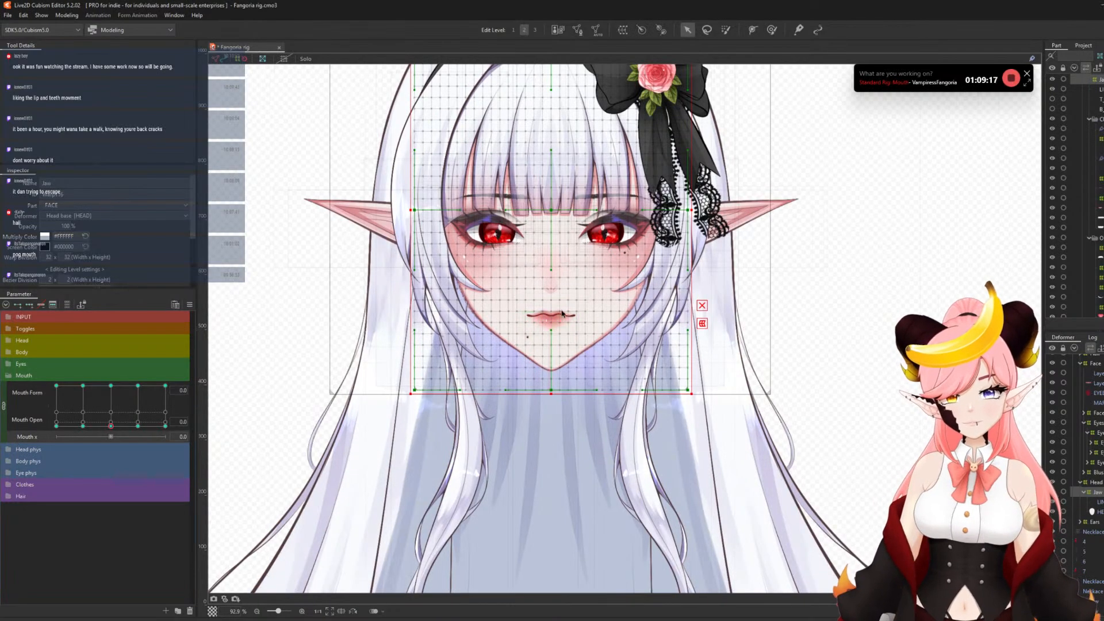
click(1084, 414)
click(1087, 433)
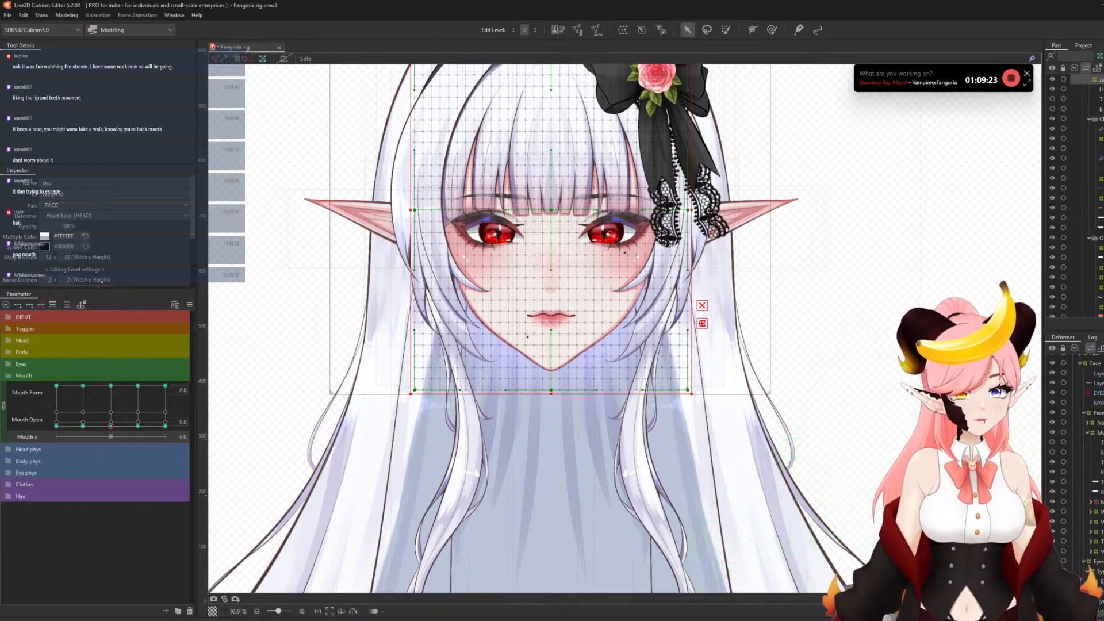
scroll(595, 314, up, 2)
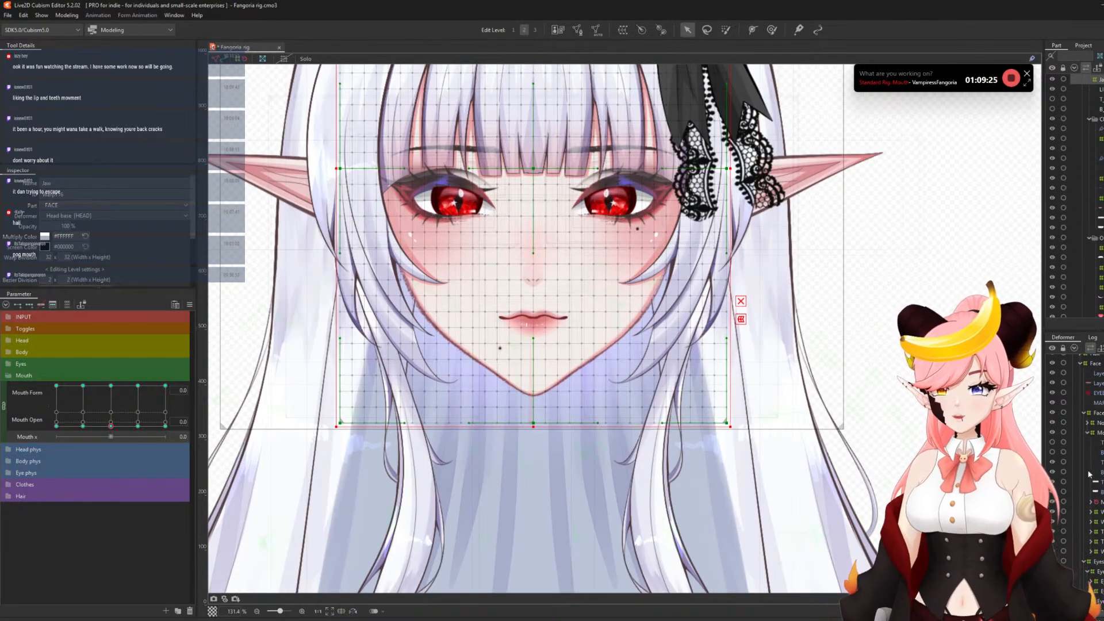
click(553, 317)
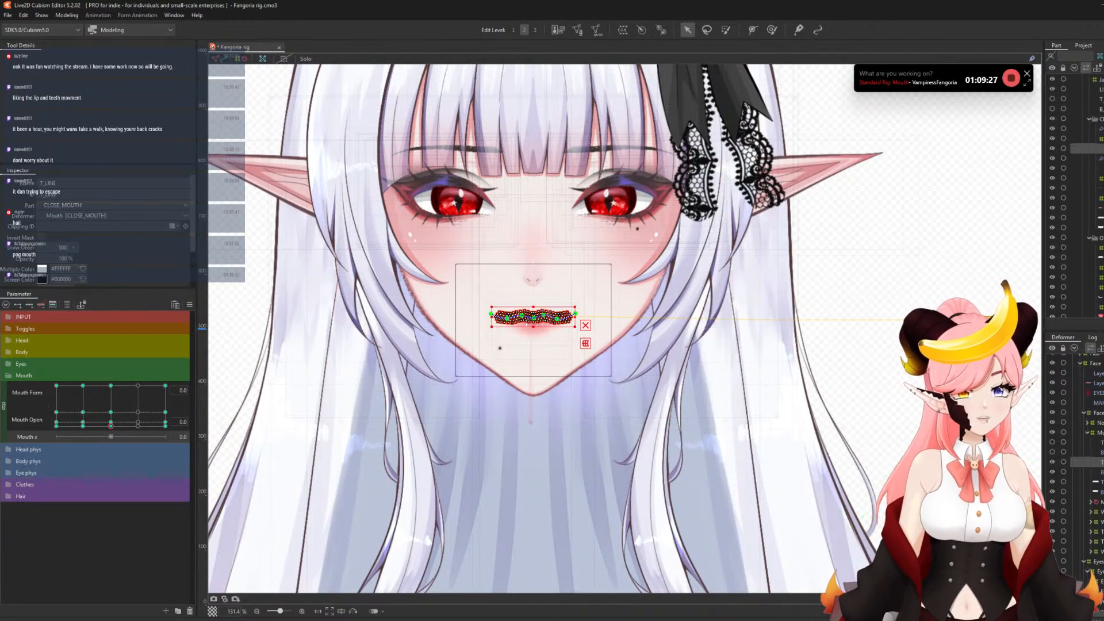
ctrl+click(1087, 472)
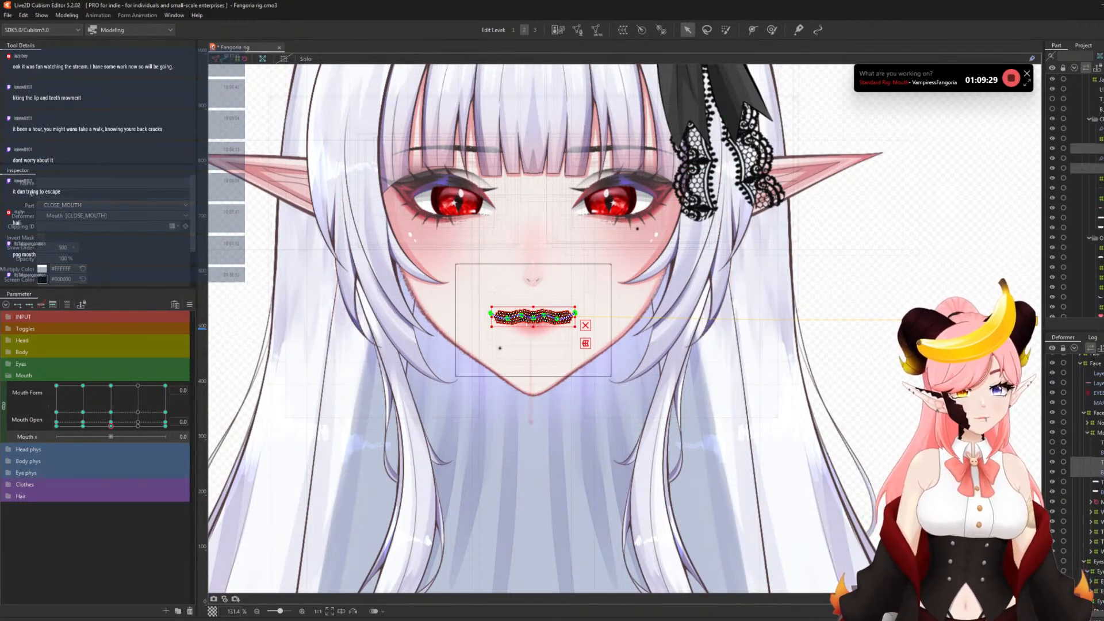
click(1087, 512)
ctrl+click(1087, 522)
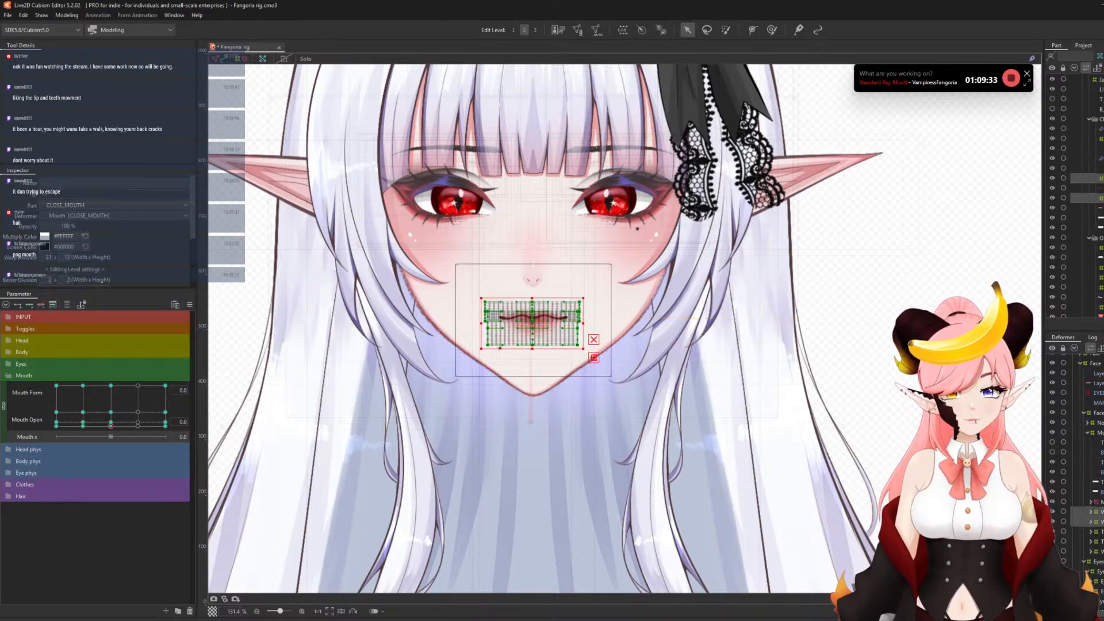
ctrl+click(1087, 462)
ctrl+click(1087, 472)
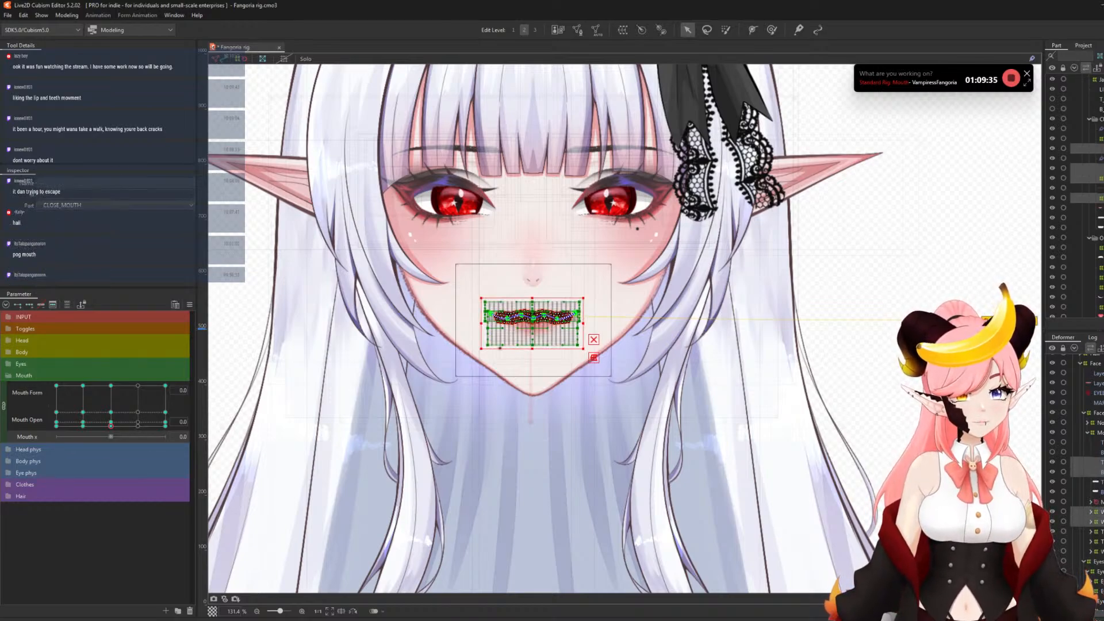
ctrl+click(1087, 551)
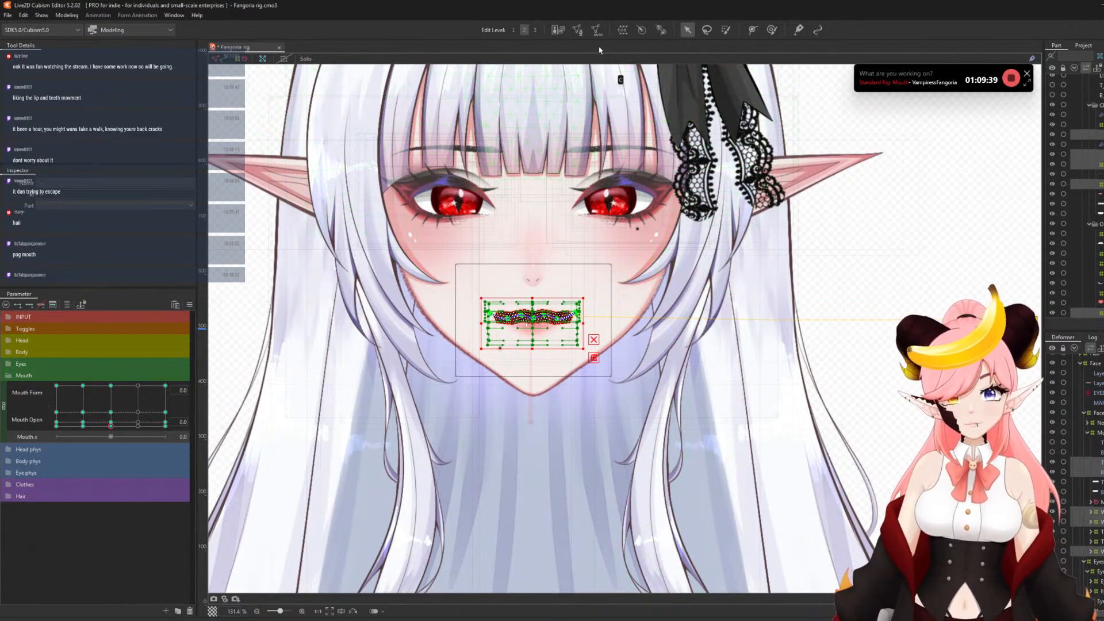
click(622, 30)
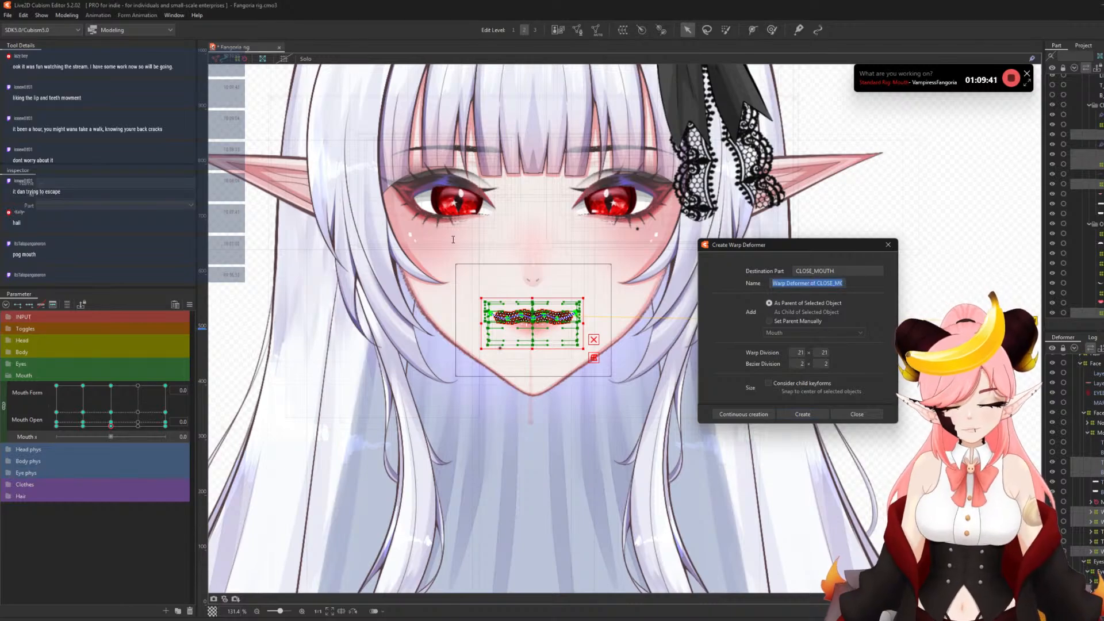
text(Mouth vb)
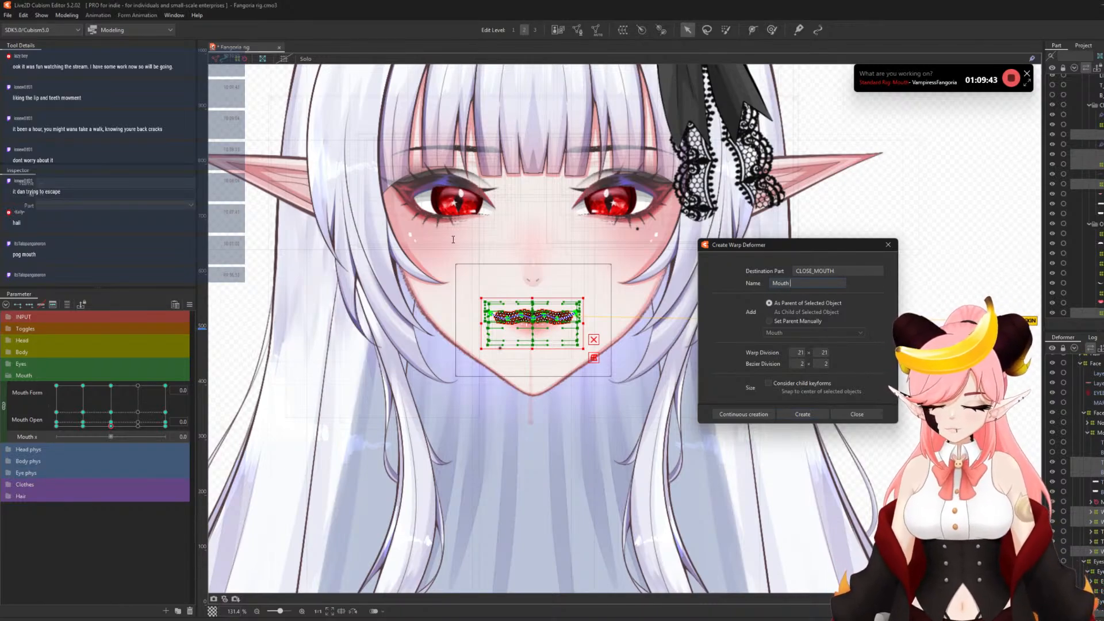
click(802, 414)
- Add Mouth x keys to Mouth vb, and at 1.0 shift the mouth toward the image's right, raising its right side and lowering its left
scroll(521, 316, up, 3)
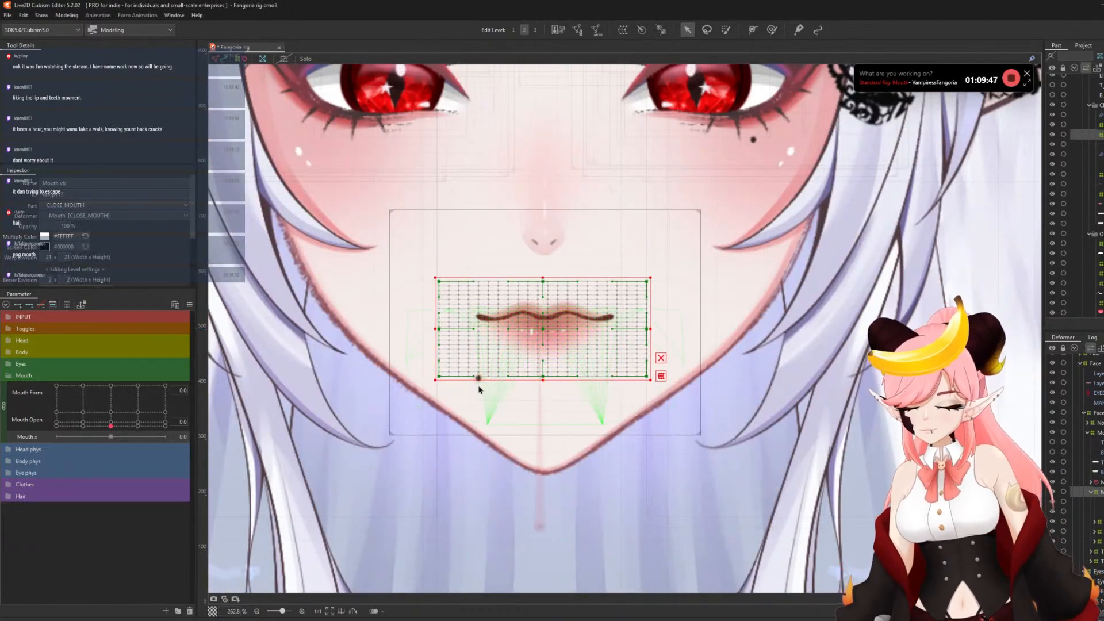
scroll(478, 390, down, 2)
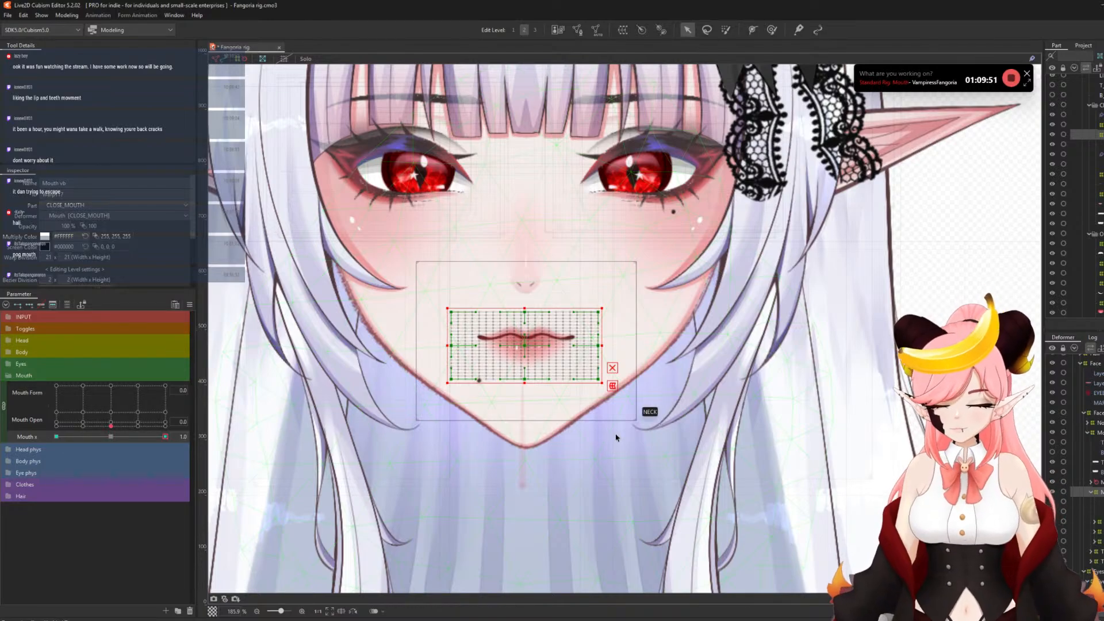
click(769, 30)
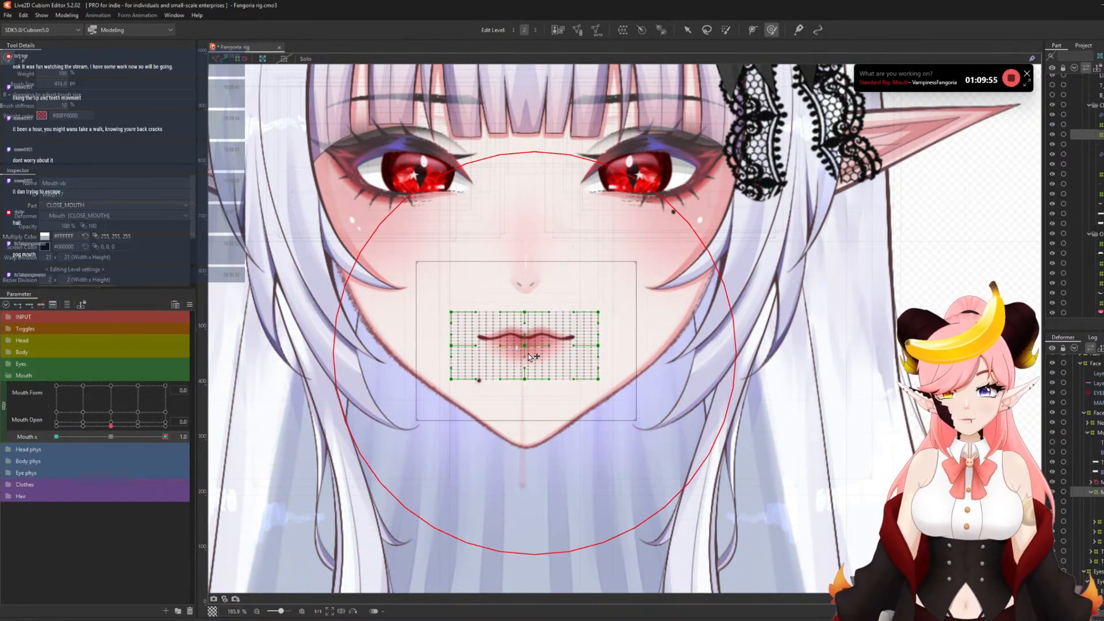
key(b)
drag(601, 360, 519, 359)
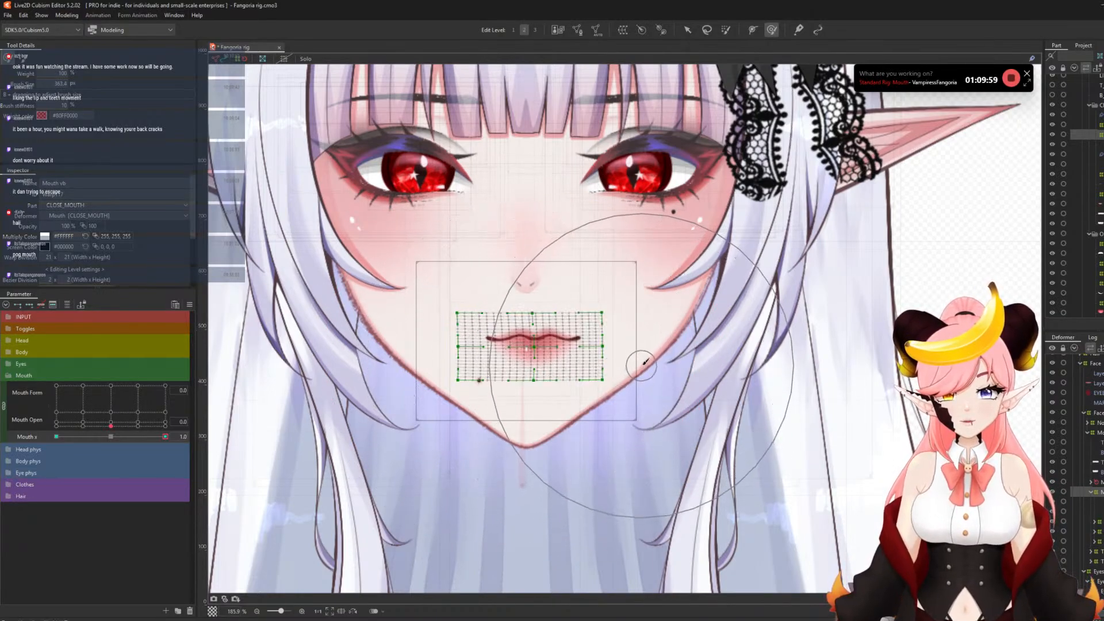
drag(641, 365, 643, 352)
drag(434, 352, 438, 362)
- Reflect the Mouth vb shape horizontally from Mouth x 1.0 to -1.0, and view the mouth at -1.0
drag(164, 436, 167, 377)
click(111, 426)
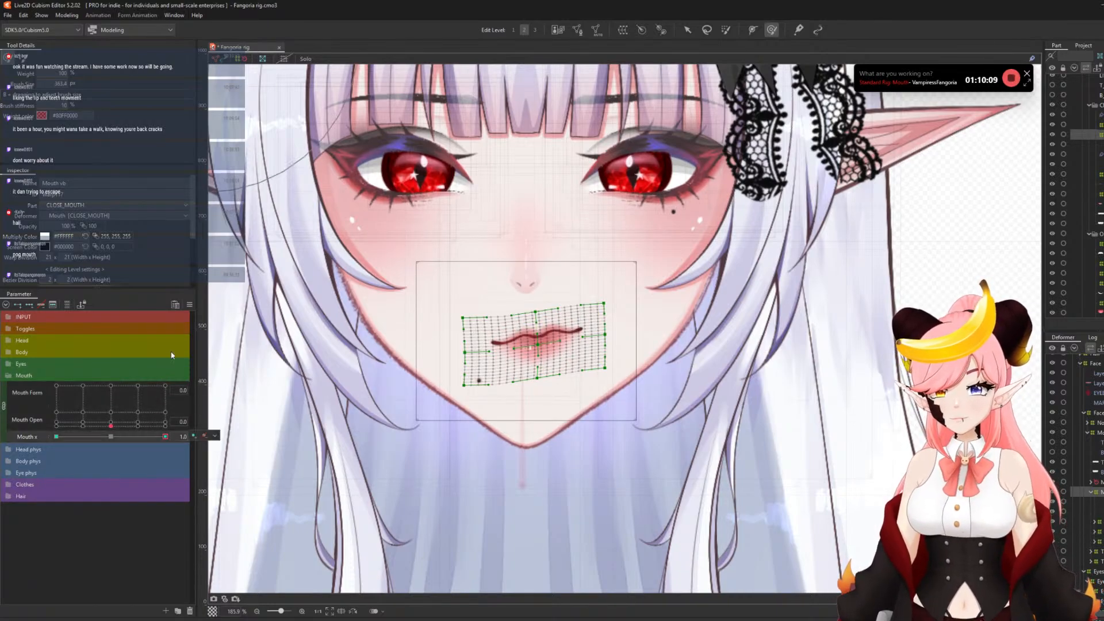
click(190, 304)
click(238, 378)
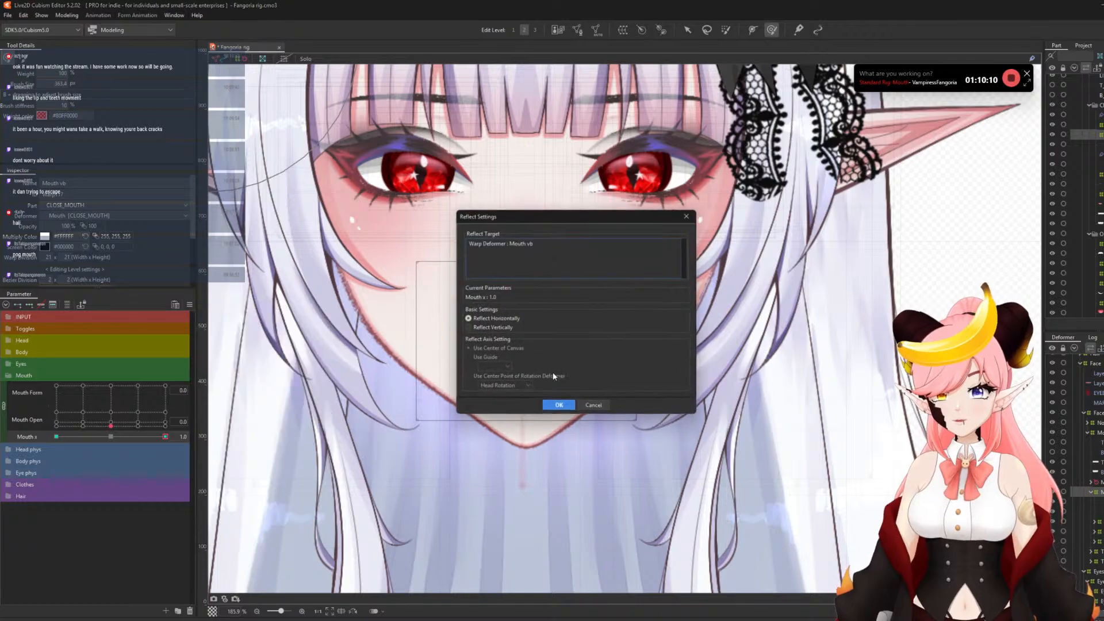
click(558, 403)
click(56, 437)
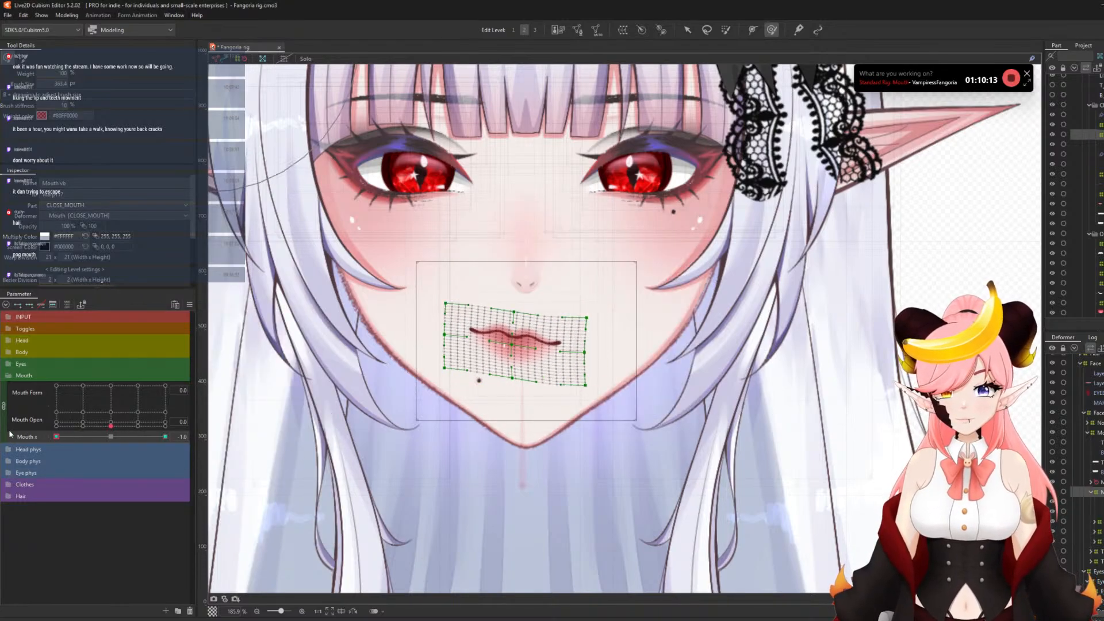
- Select the NOSE mesh inside the nose deformers and create a parent warp deformer for it named Mose vb
click(1088, 424)
click(1091, 433)
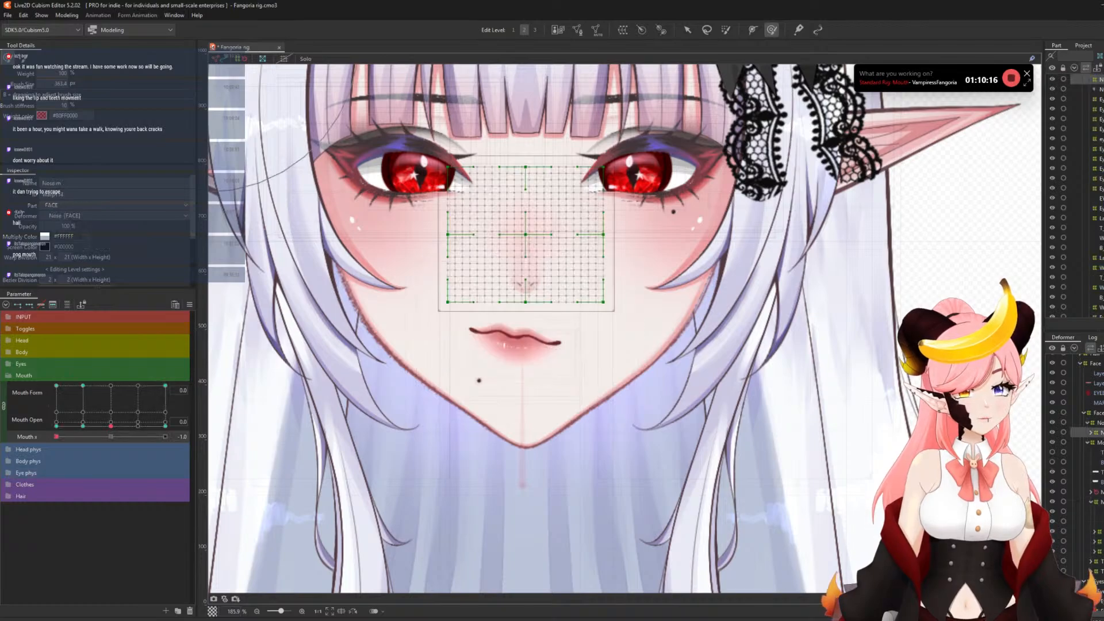
click(1091, 432)
click(1094, 89)
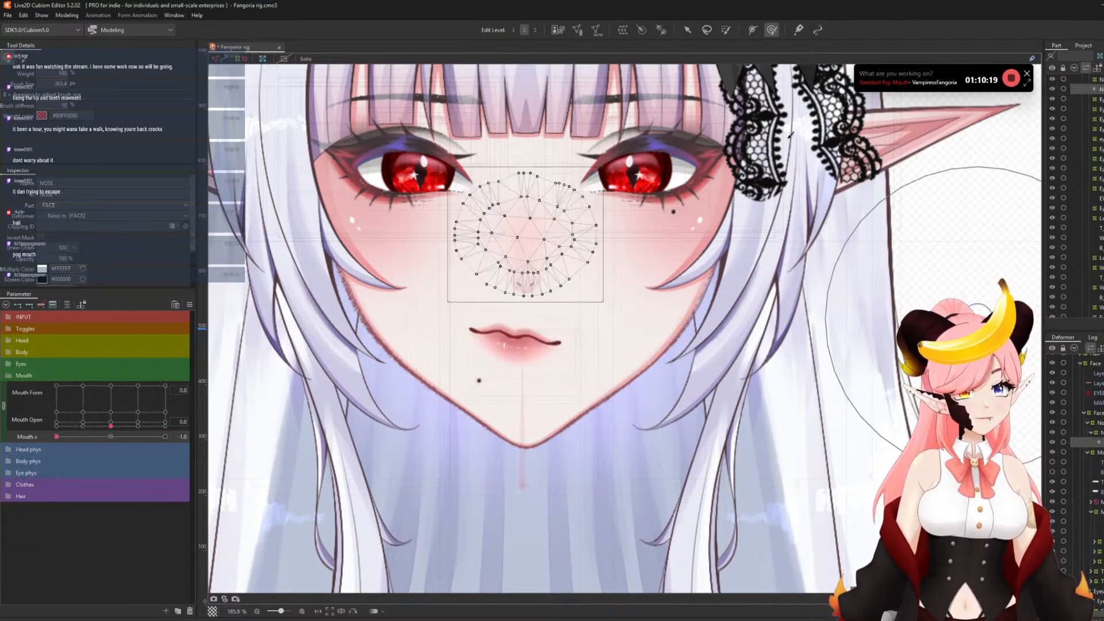
click(623, 29)
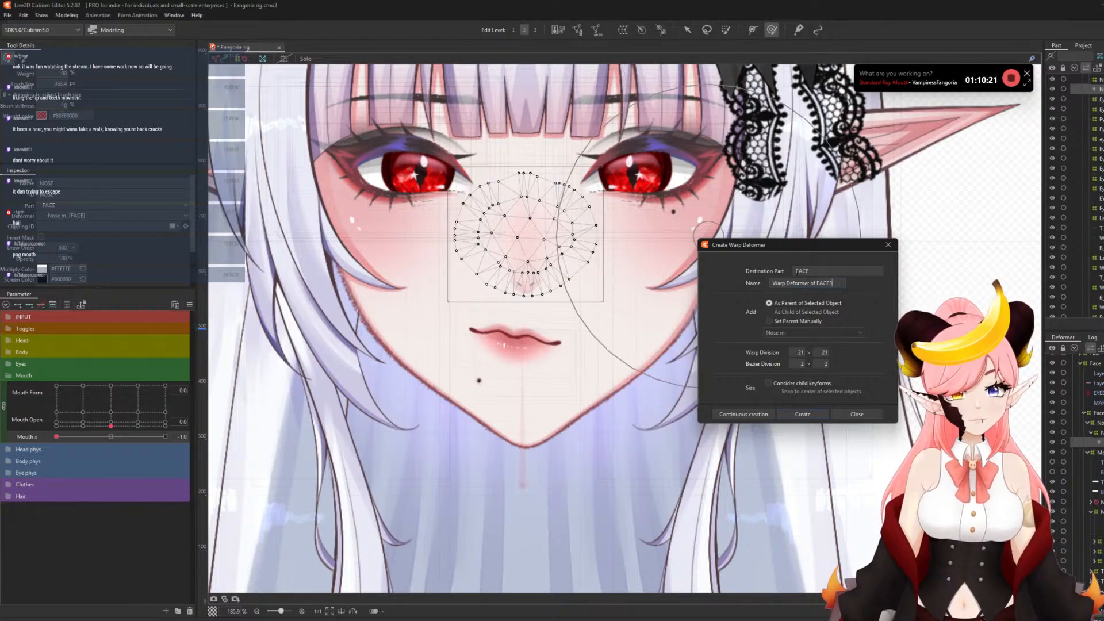
key(ctrl+a)
text(M)
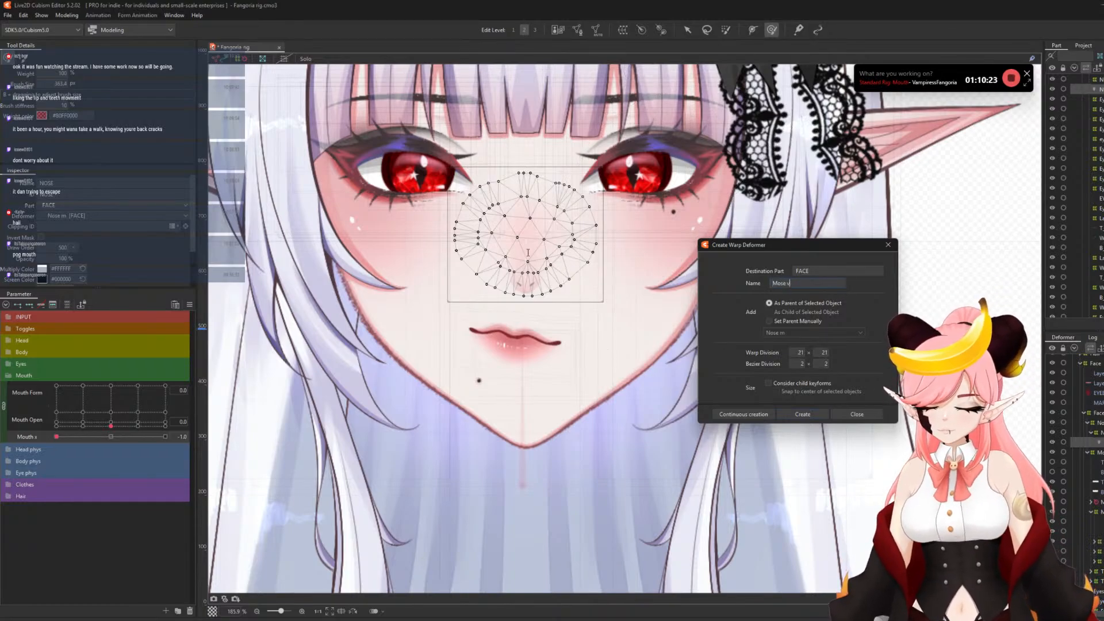
click(823, 411)
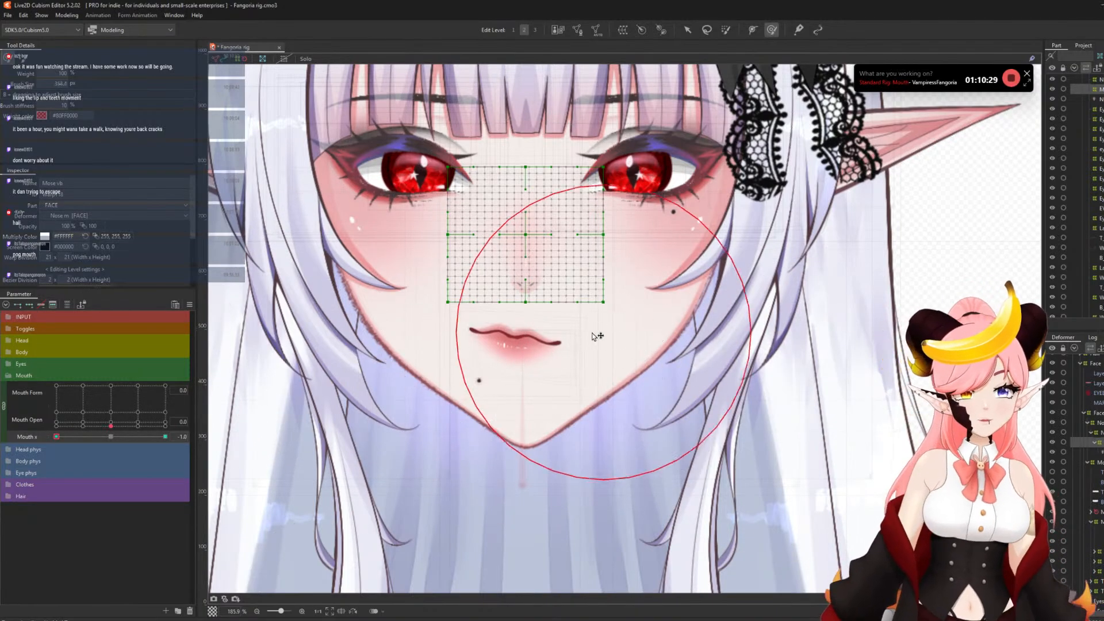
- At Mouth x -1.0, bend the lower nose slightly toward the image's left with the deform brush, lowering its right side and raising its left
drag(593, 333, 488, 324)
scroll(448, 301, up, 2)
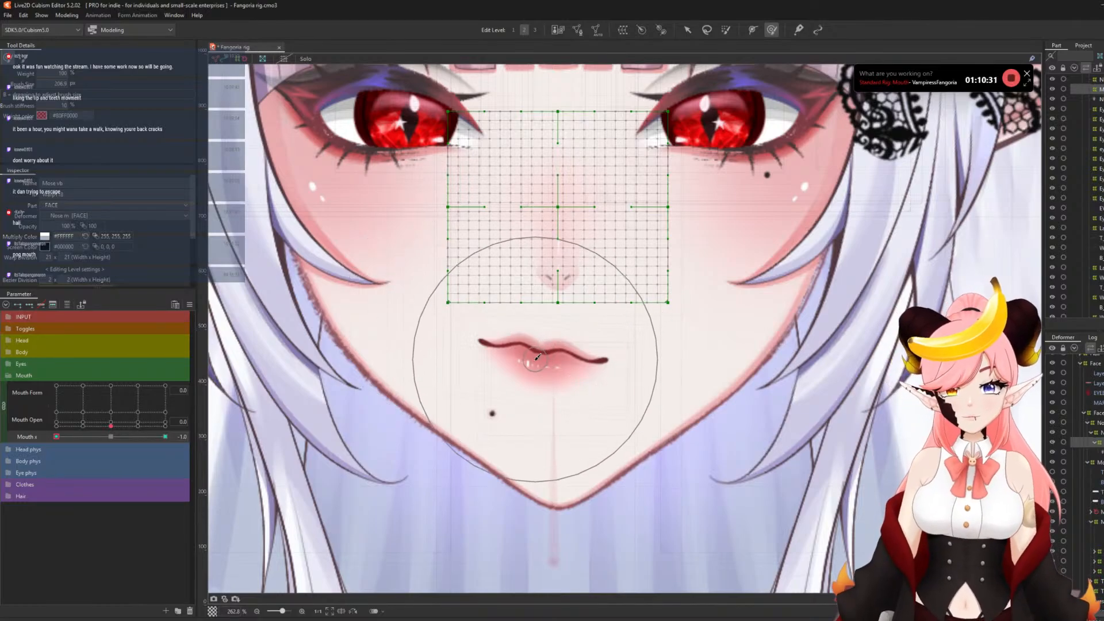
drag(535, 361, 518, 355)
mouse_move(561, 326)
mouse_down()
mouse_move(537, 332)
mouse_move(550, 325)
mouse_up()
key(ctrl+z)
key(ctrl+z)
drag(626, 324, 621, 329)
drag(464, 305, 462, 299)
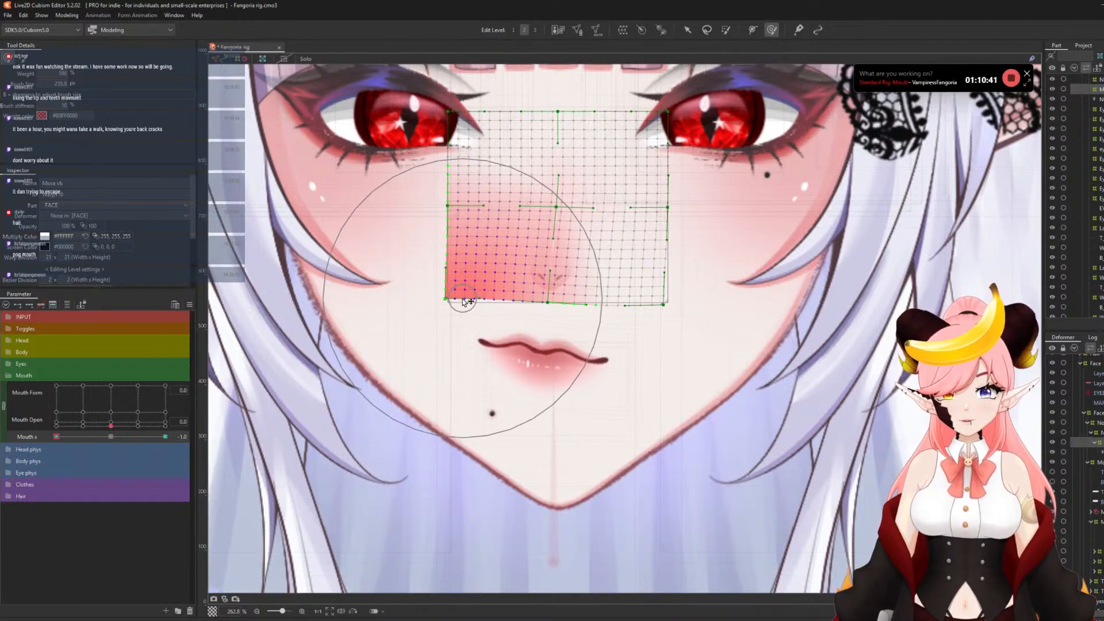
- Reflect the nose deformer's Mouth x -1.0 shape horizontally onto the opposite key
mouse_move(56, 436)
mouse_down()
mouse_move(125, 447)
mouse_move(32, 439)
mouse_move(57, 437)
mouse_up()
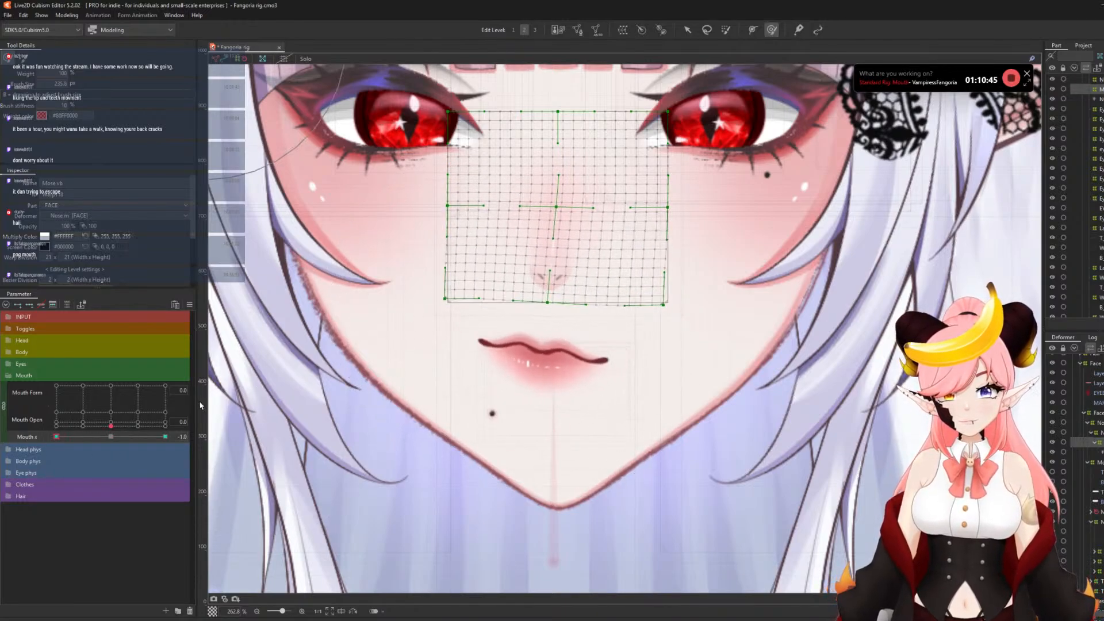
scroll(463, 296, down, 3)
click(189, 304)
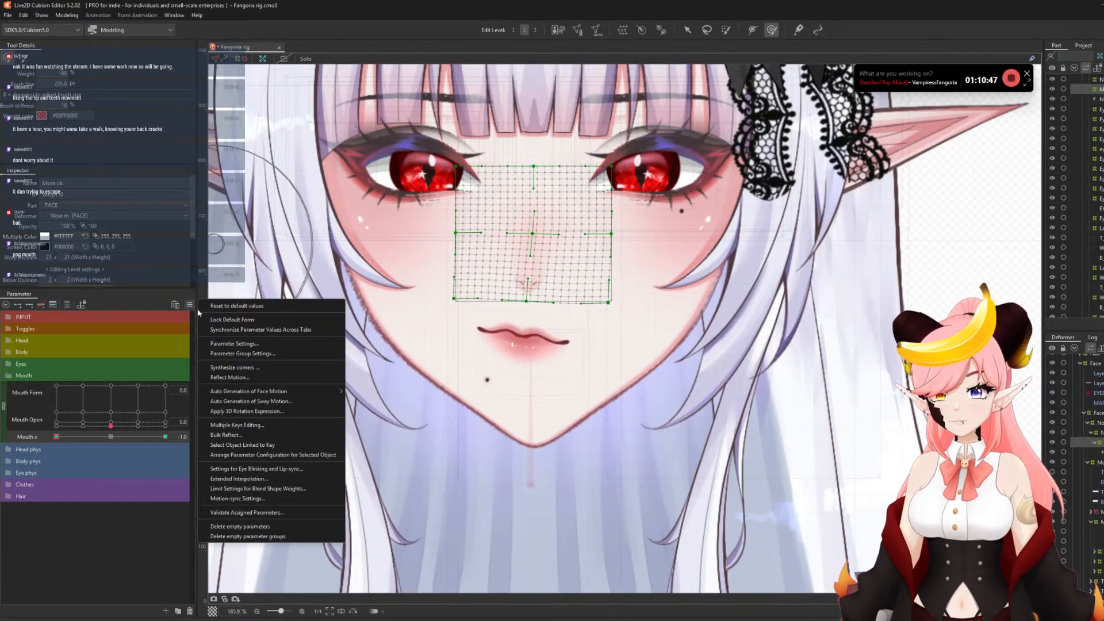
click(230, 377)
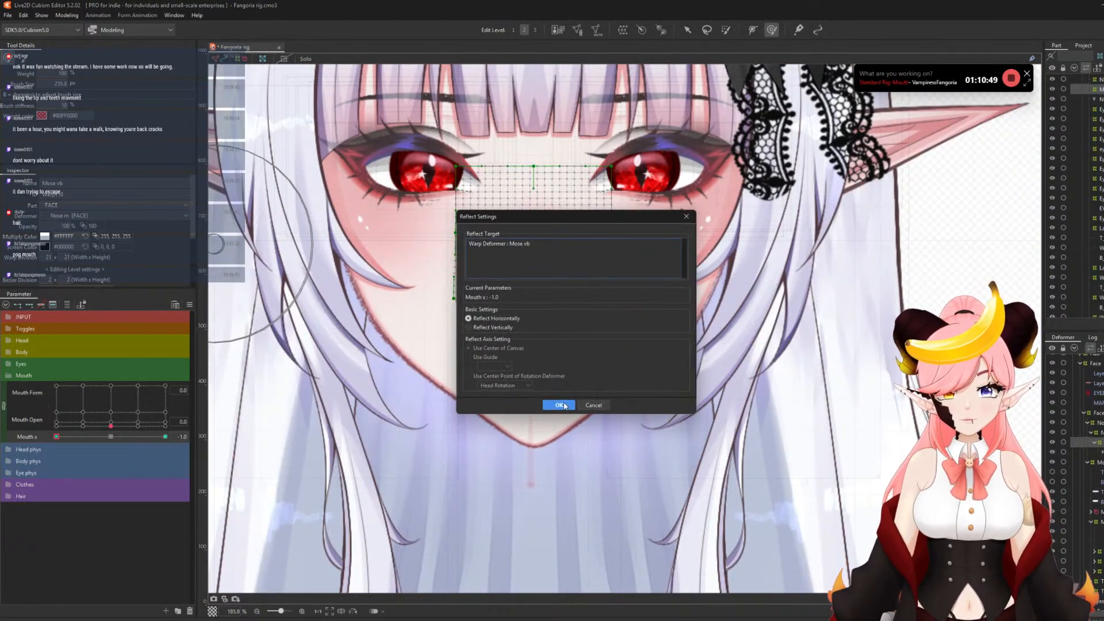
click(559, 404)
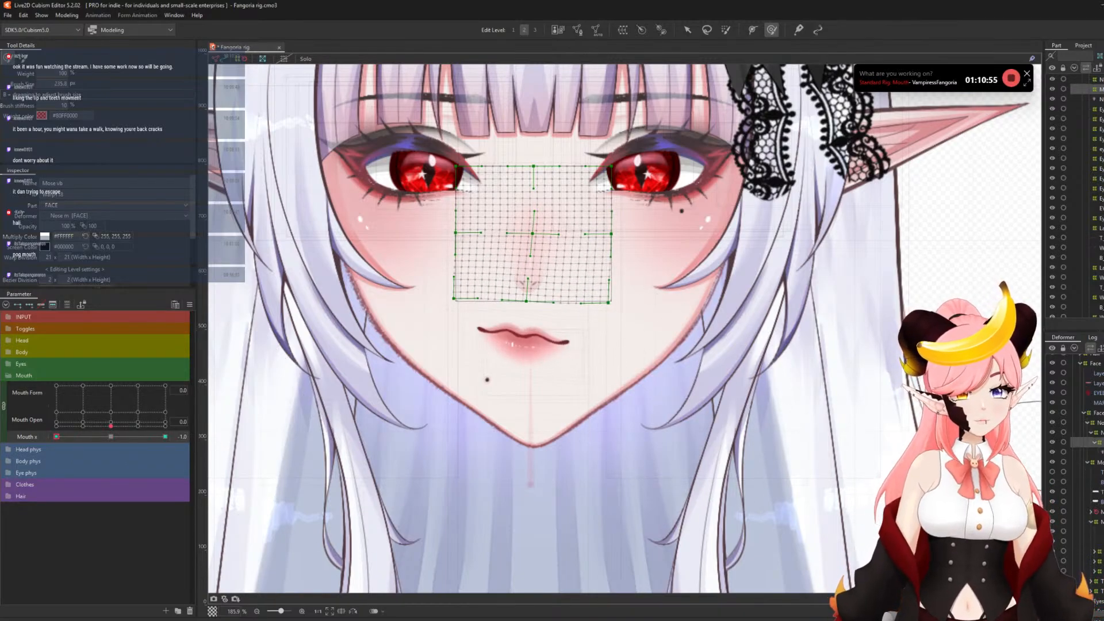
- Select the face line and face base meshes under the Jaw deformer, and create a parent warp deformer named Jaw vb
scroll(1075, 460, down, 2)
scroll(1081, 517, down, 2)
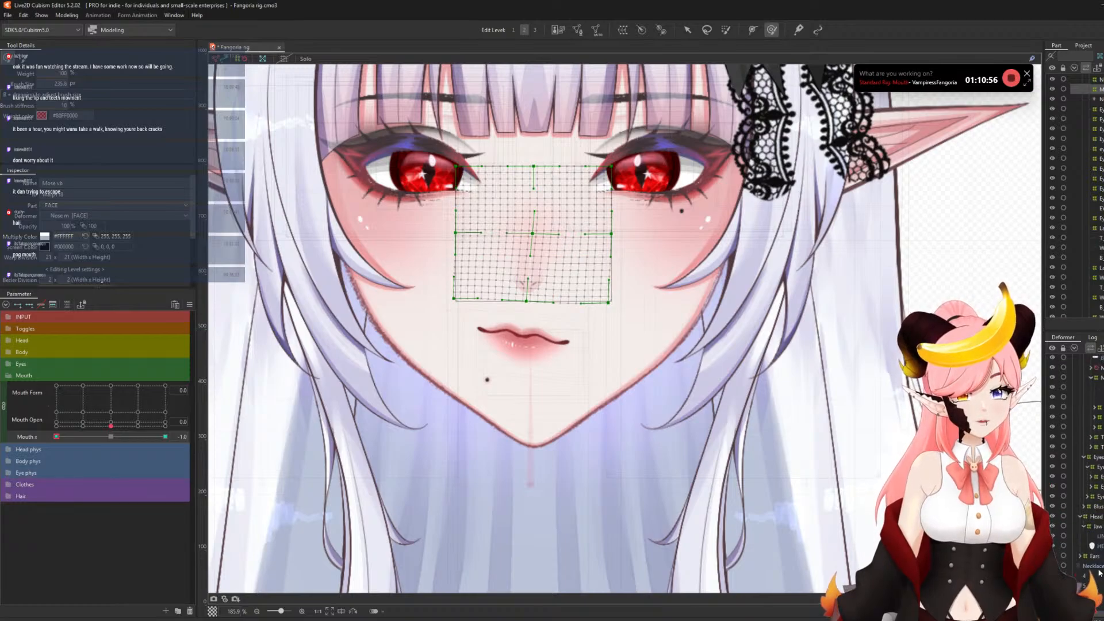
click(1097, 527)
click(623, 29)
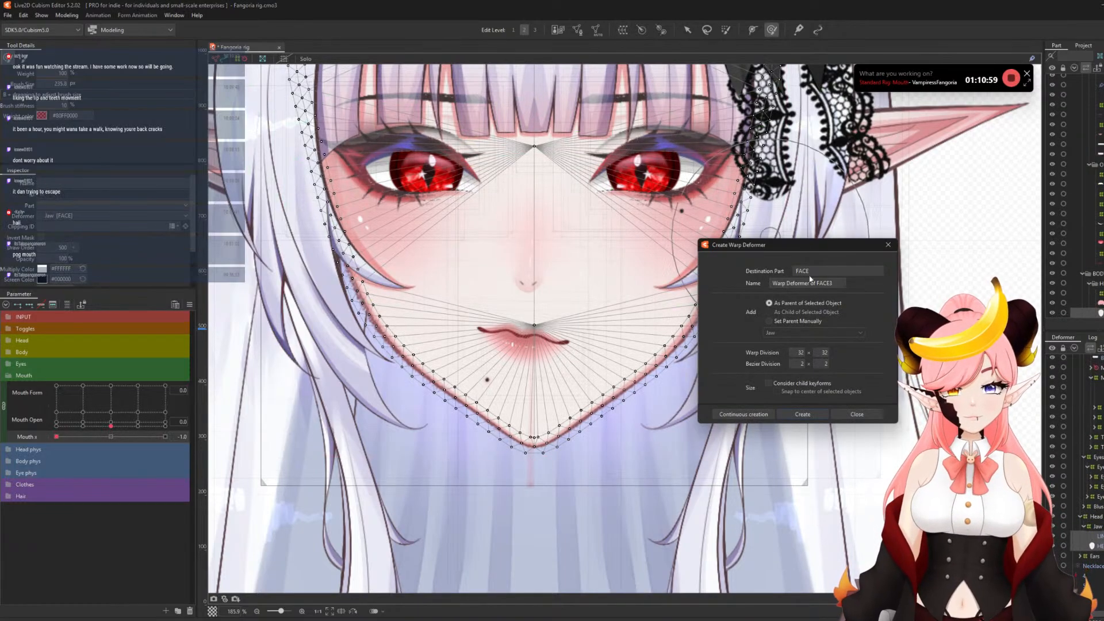
key(ctrl+a)
text(Ja)
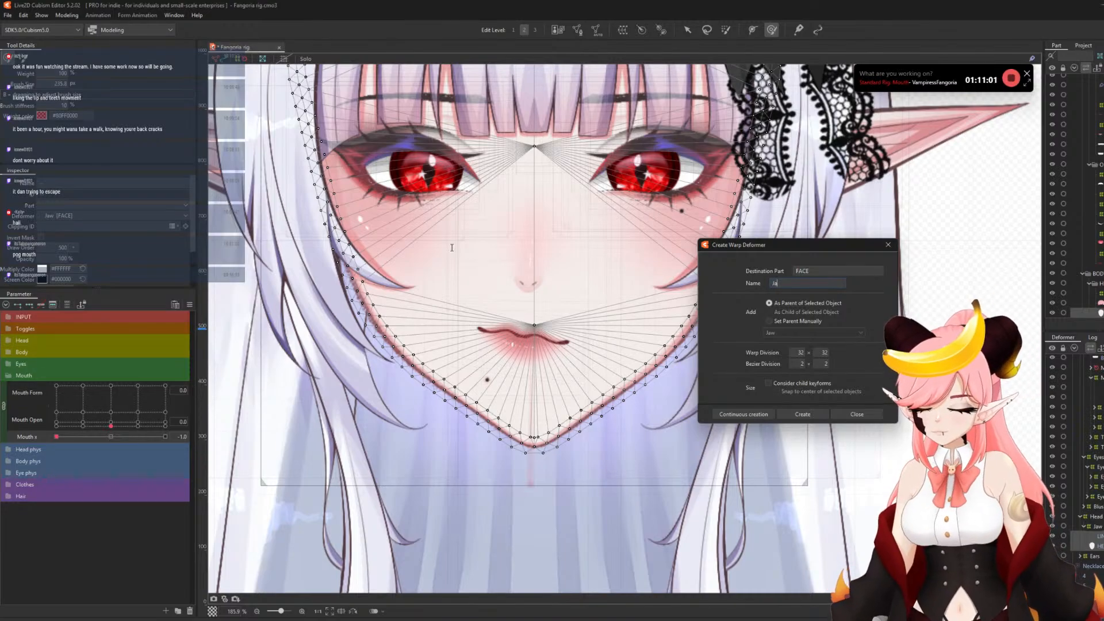
text(w vb)
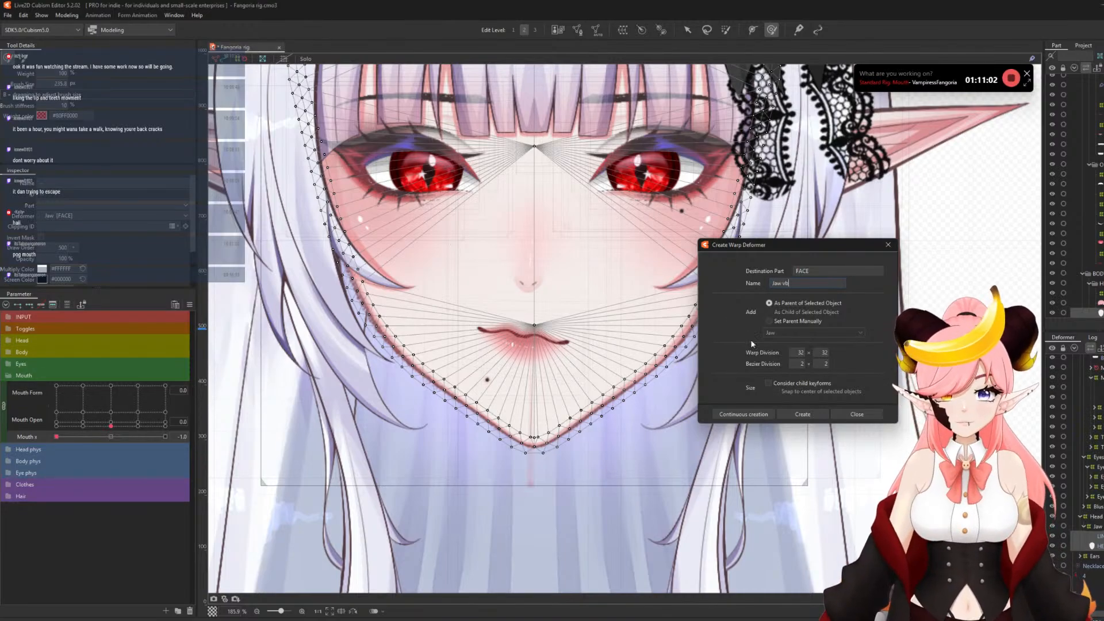
click(817, 417)
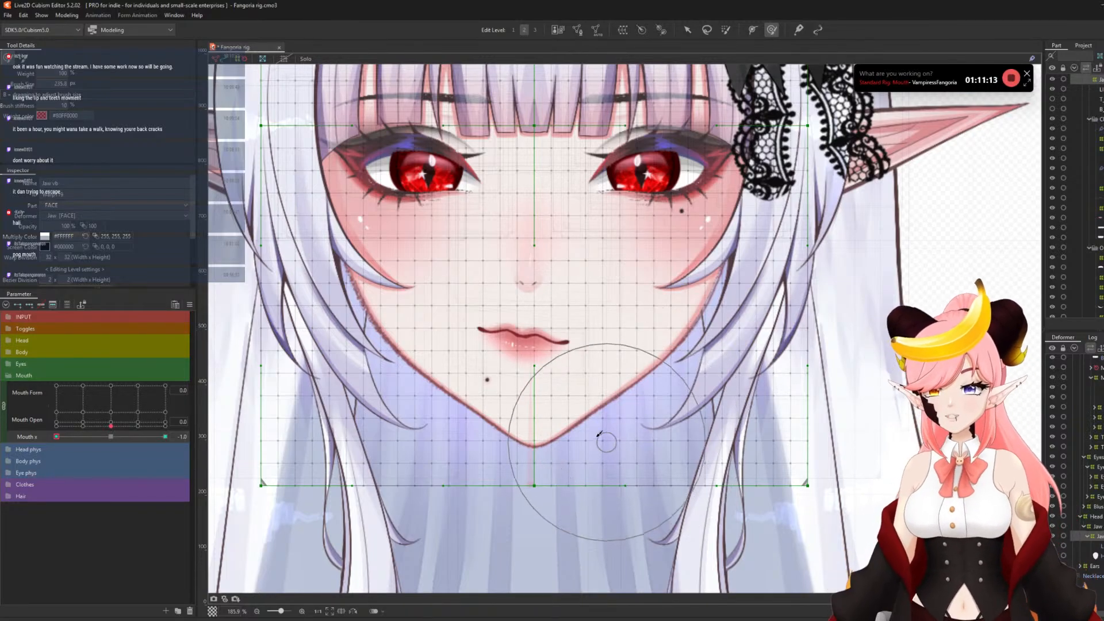
- At Mouth x -1.0, pull the chin toward the image's left with the deform brush, raising the left jaw side and lowering the right slightly
key(b)
mouse_move(463, 422)
mouse_down()
mouse_move(585, 463)
mouse_move(494, 466)
mouse_up()
drag(332, 391, 337, 386)
drag(713, 398, 711, 400)
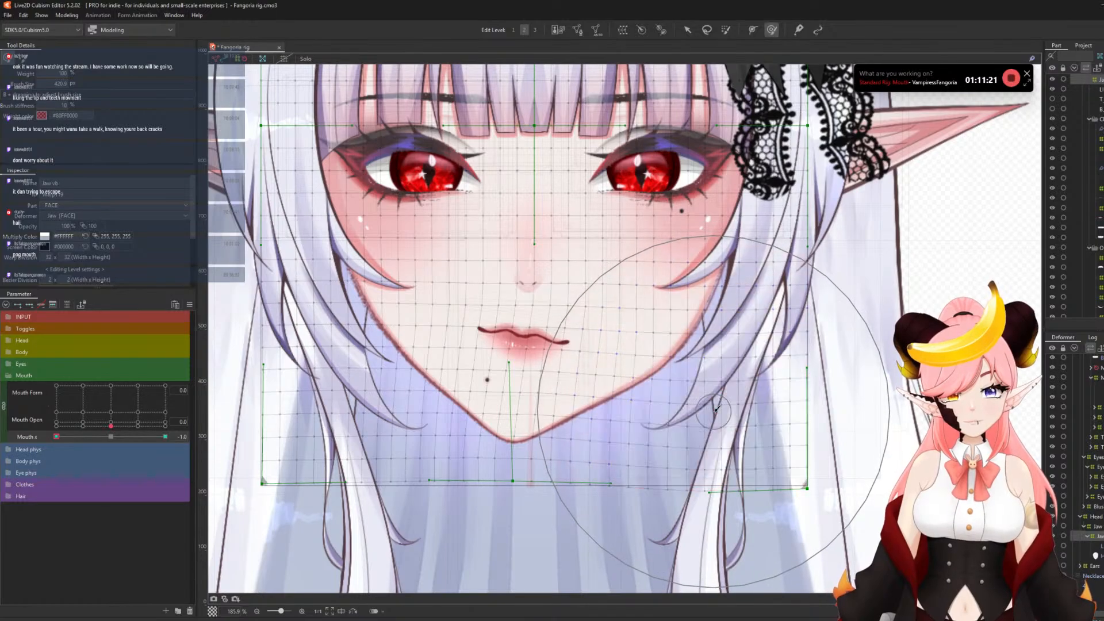
- Refine the chin's sideways shift at Mouth x -1.0 with the deform brush, and reflect the jaw deformer's shape horizontally onto the opposite key
click(95, 437)
mouse_move(98, 442)
mouse_down()
mouse_move(41, 445)
mouse_move(123, 454)
mouse_move(53, 454)
mouse_up()
drag(515, 495, 506, 486)
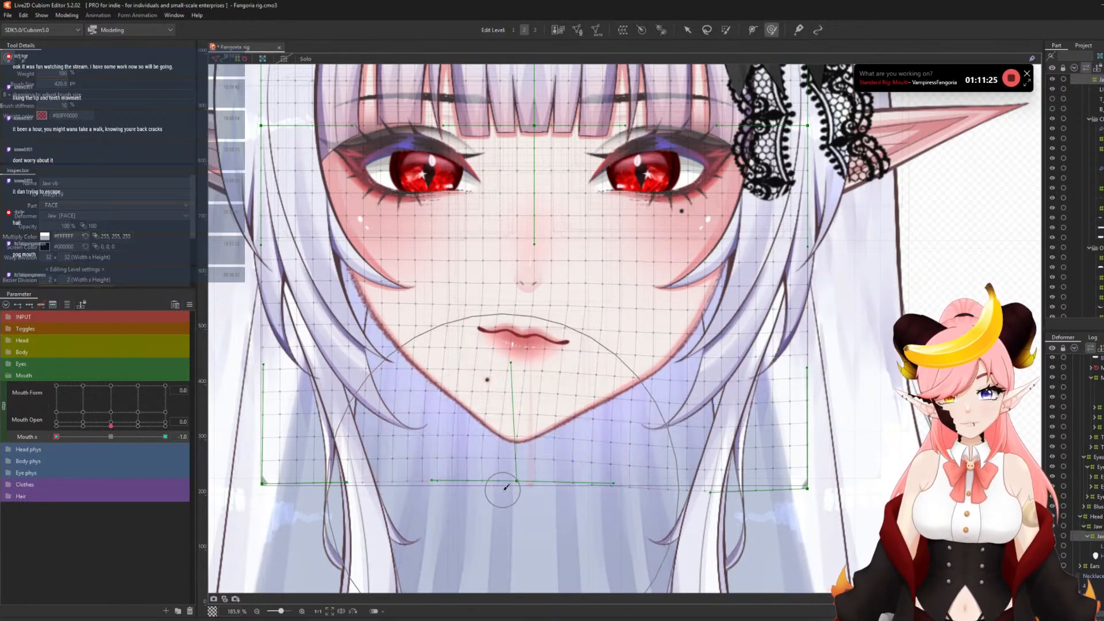
mouse_move(63, 433)
mouse_down()
mouse_move(95, 454)
mouse_move(56, 454)
mouse_up()
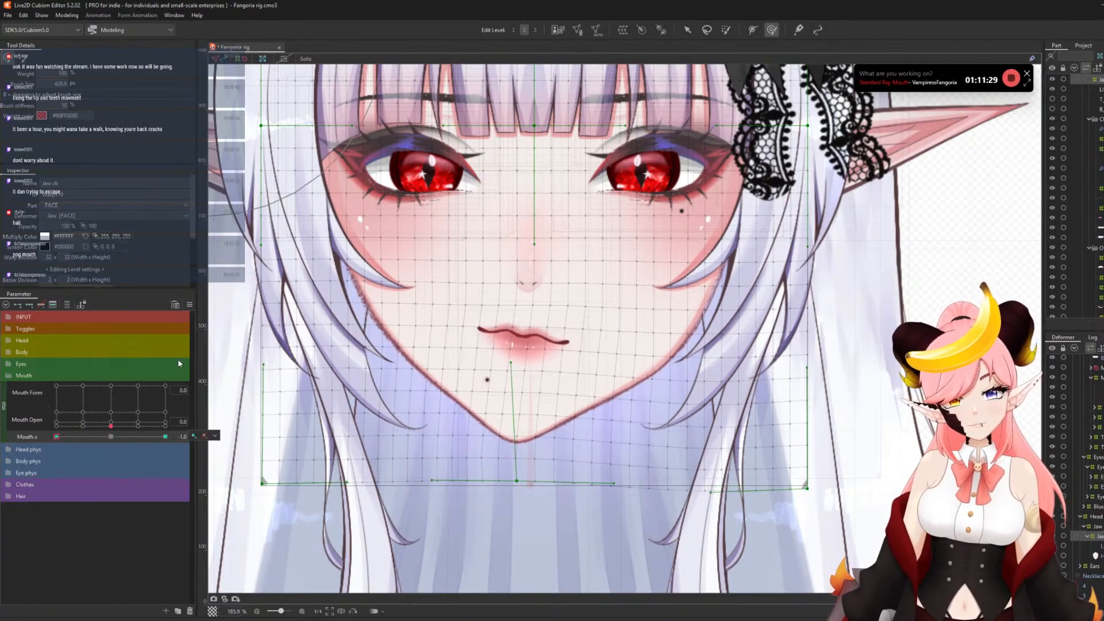
click(190, 304)
click(230, 377)
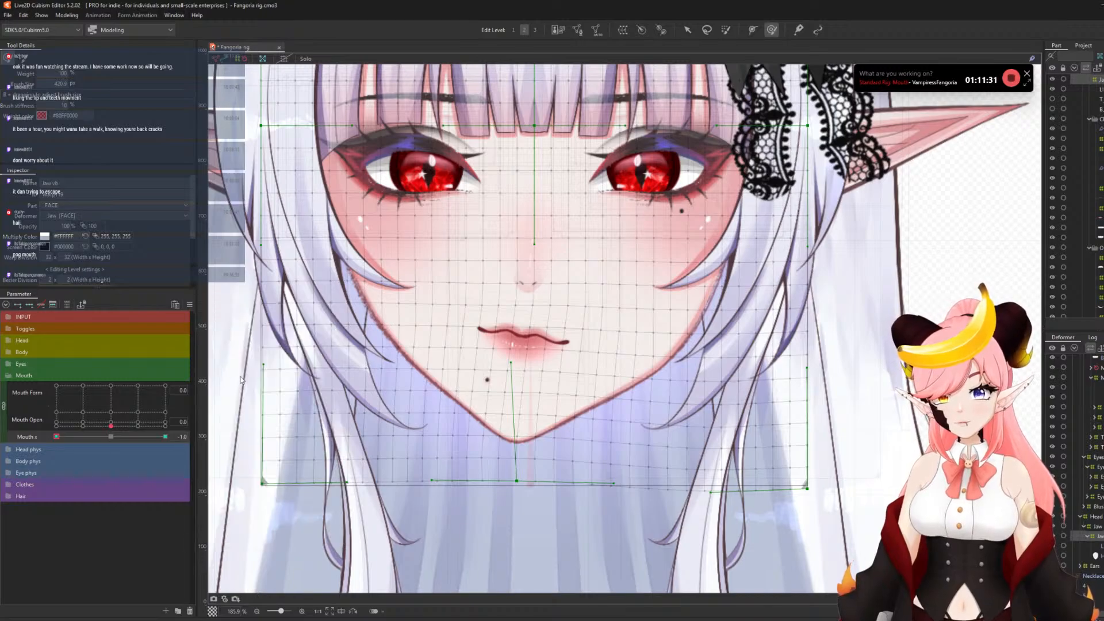
click(559, 404)
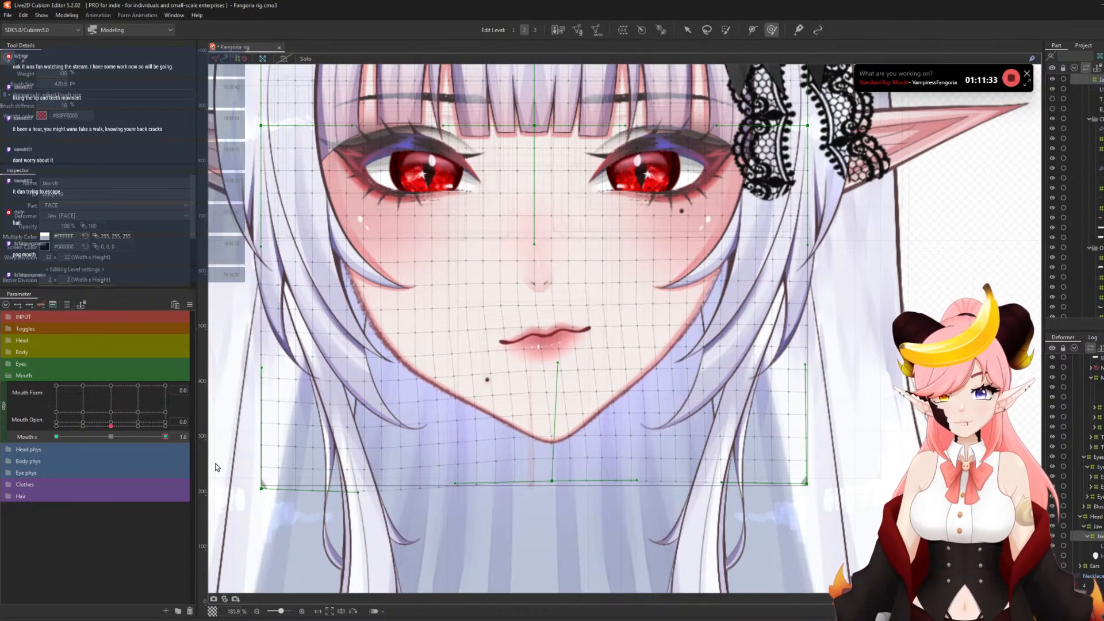
- At Mouth x -1.0, lower the chin slightly and even out the jawline with the deform brush, then reflect the updated shape onto the opposite key
drag(528, 476, 508, 475)
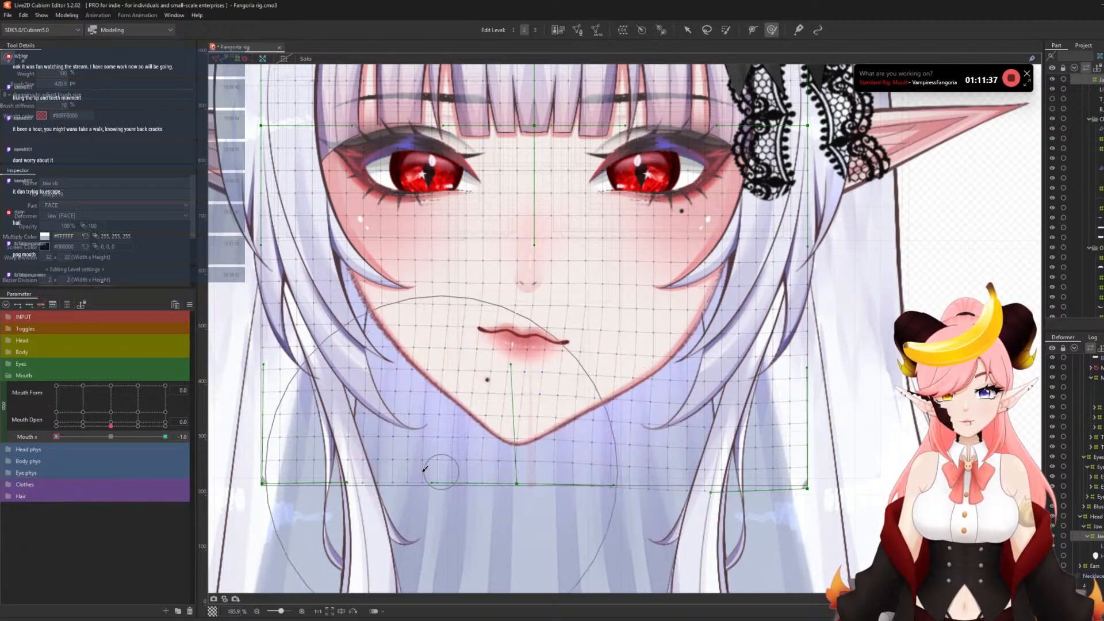
drag(421, 470, 420, 473)
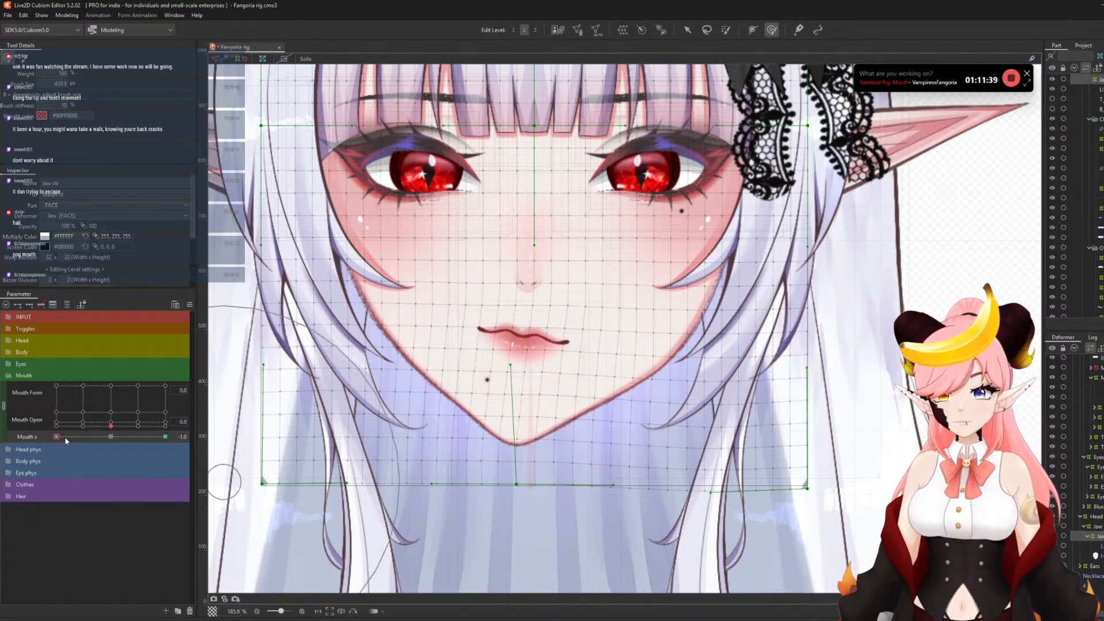
drag(77, 438, 55, 439)
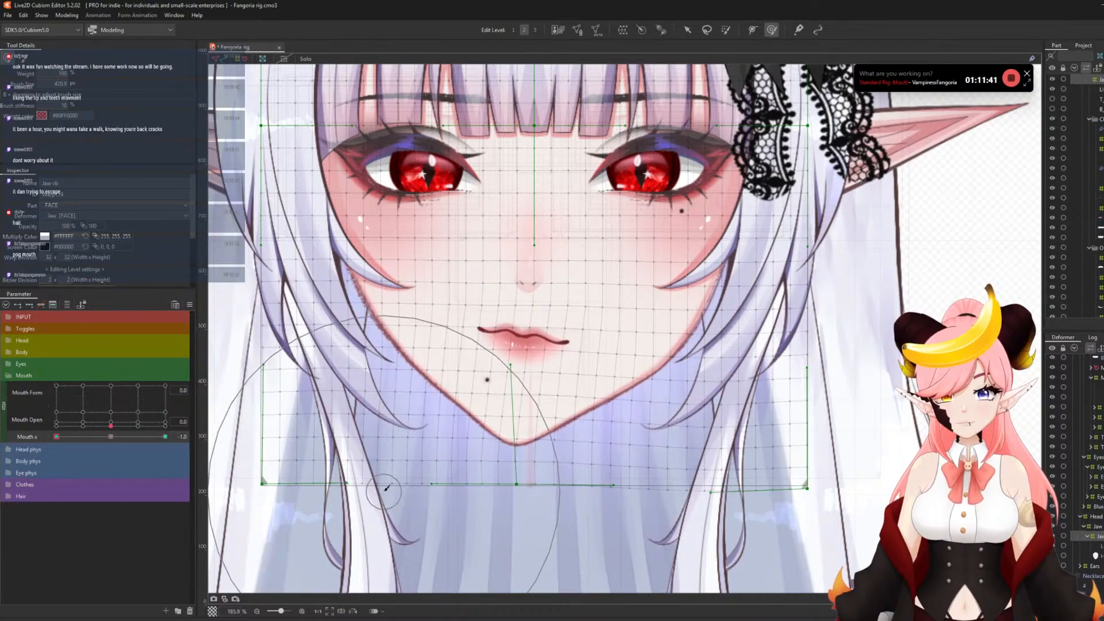
drag(392, 489, 394, 484)
drag(644, 503, 636, 502)
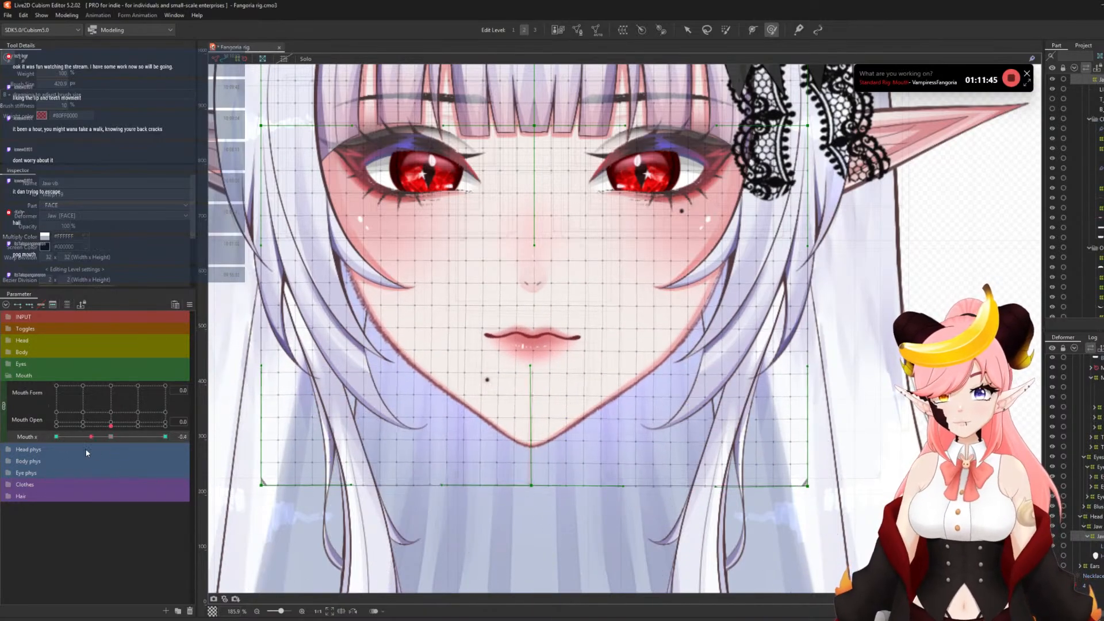
click(191, 305)
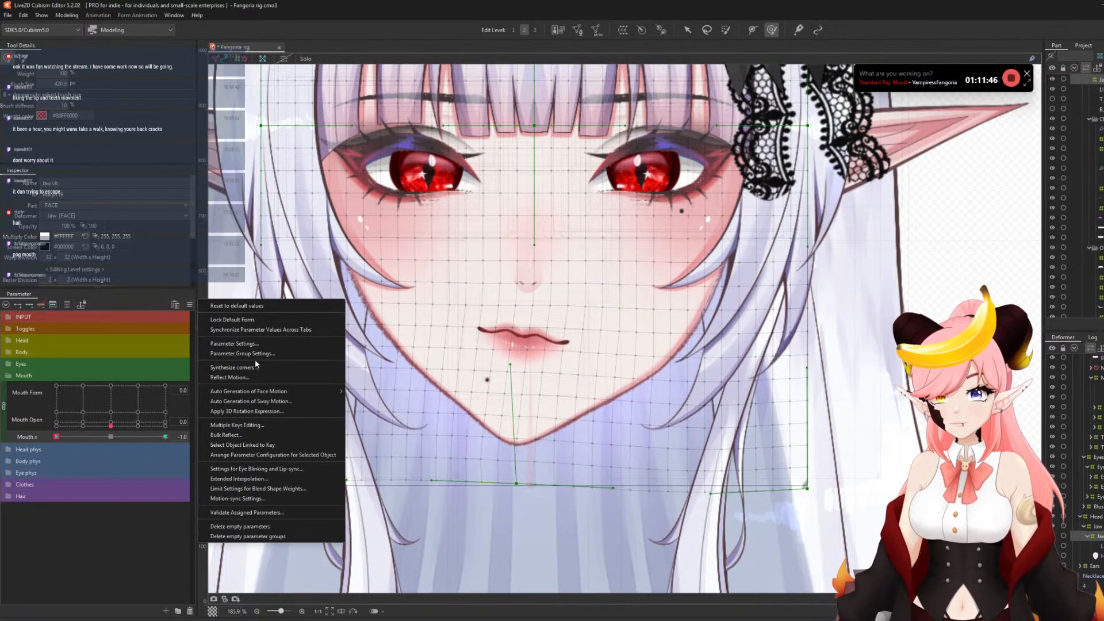
click(222, 376)
click(558, 406)
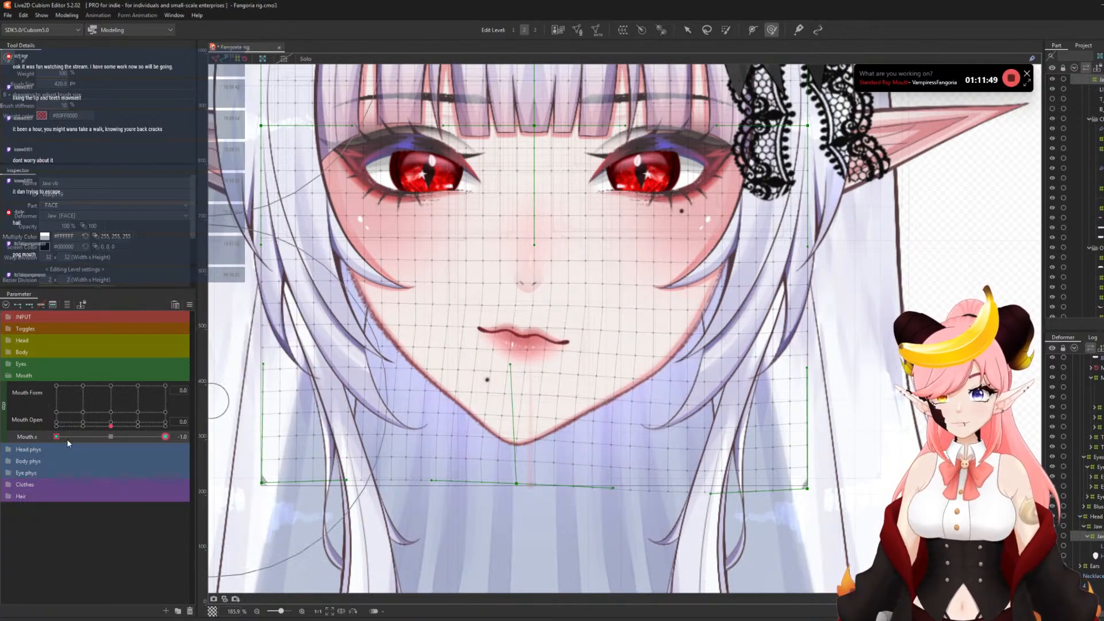
mouse_move(67, 439)
mouse_down()
mouse_move(192, 439)
mouse_move(53, 439)
mouse_up()
scroll(633, 306, down, 2)
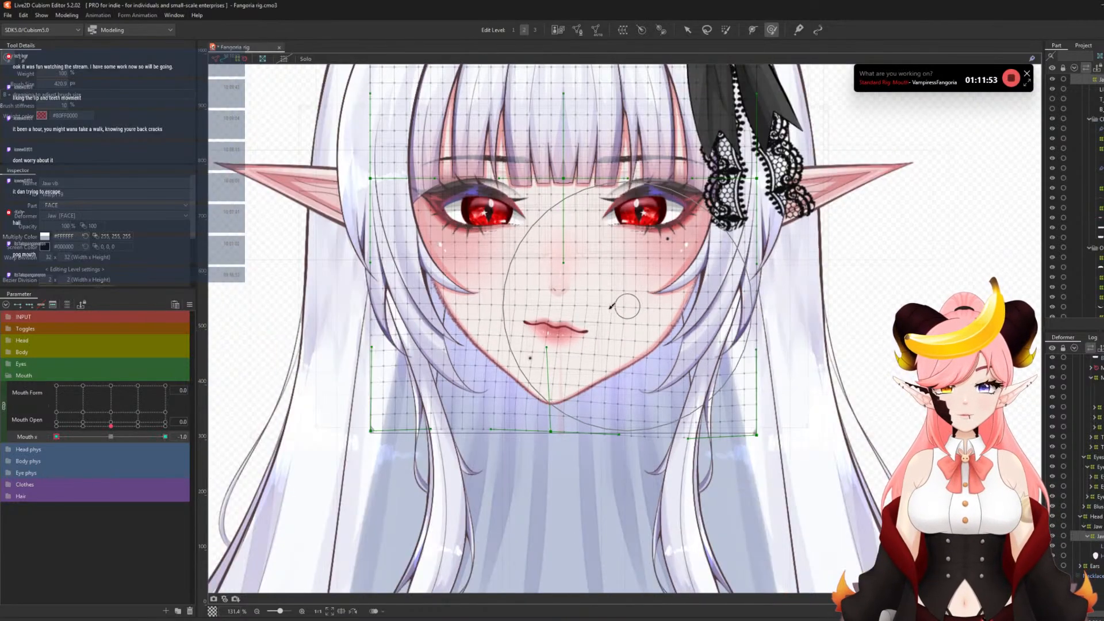
scroll(611, 306, down, 2)
scroll(624, 259, up, 2)
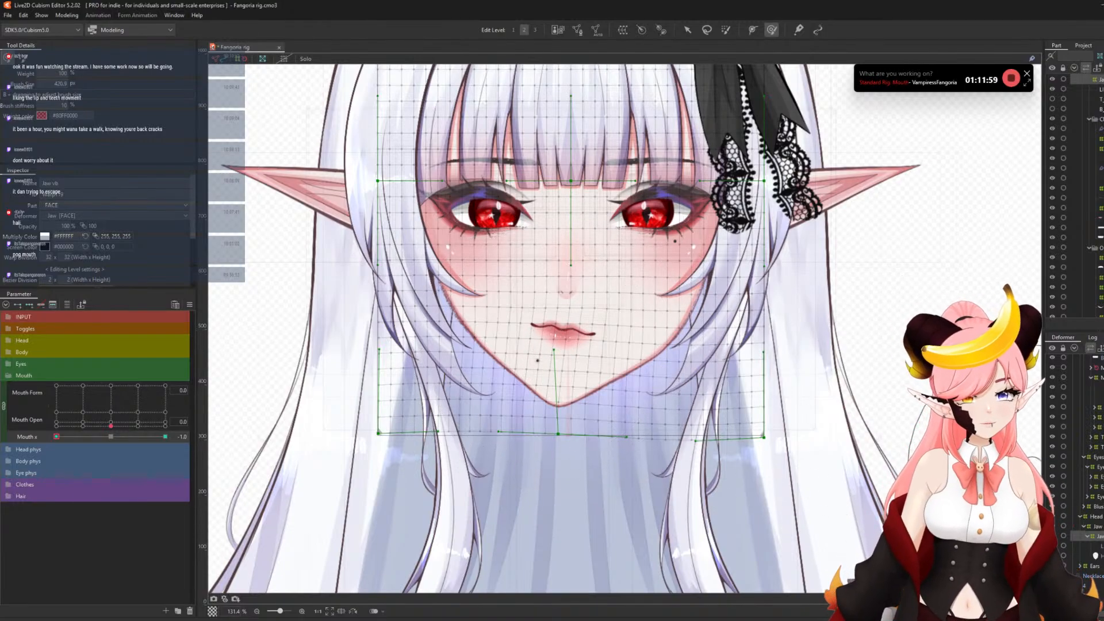
- Select the Ear L phys deformer under the Ears group and create a warp deformer as its parent
scroll(1081, 489, up, 3)
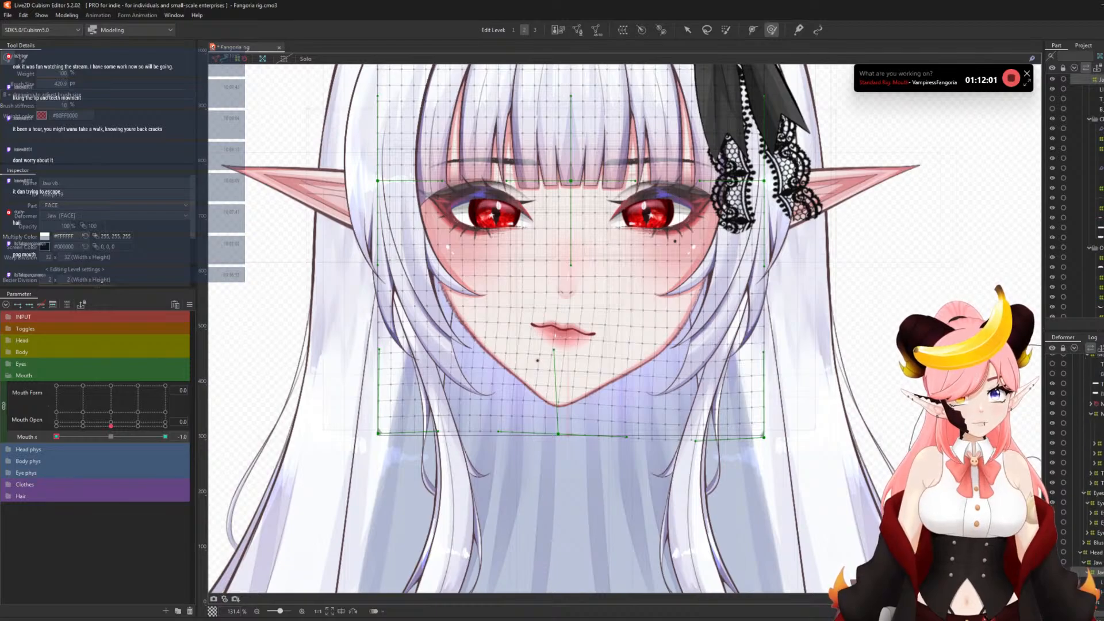
scroll(1081, 460, up, 5)
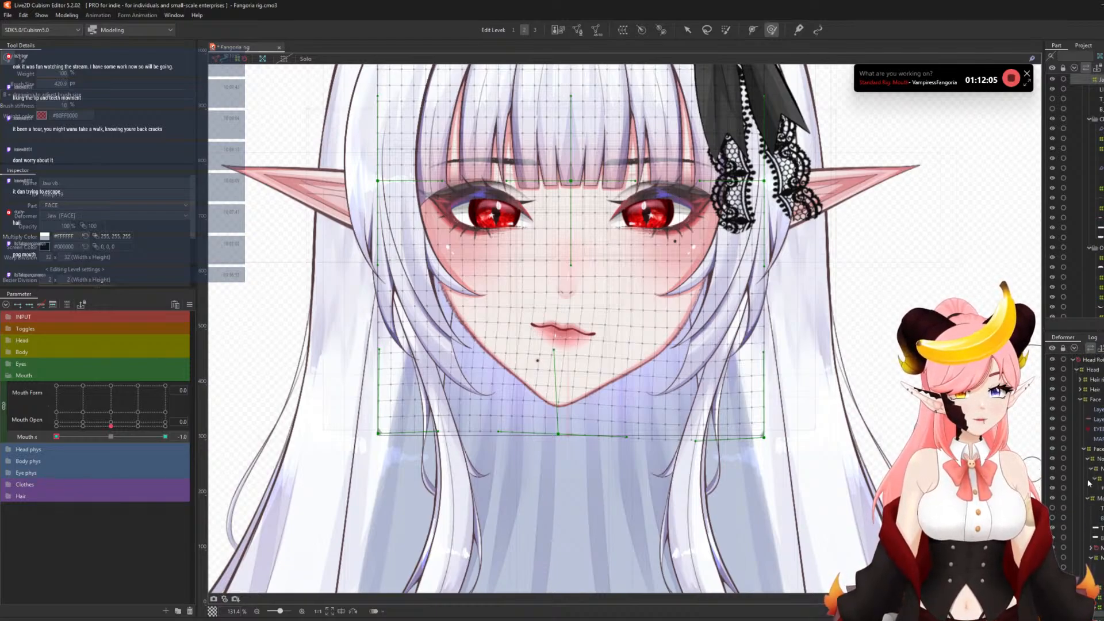
scroll(1081, 460, down, 5)
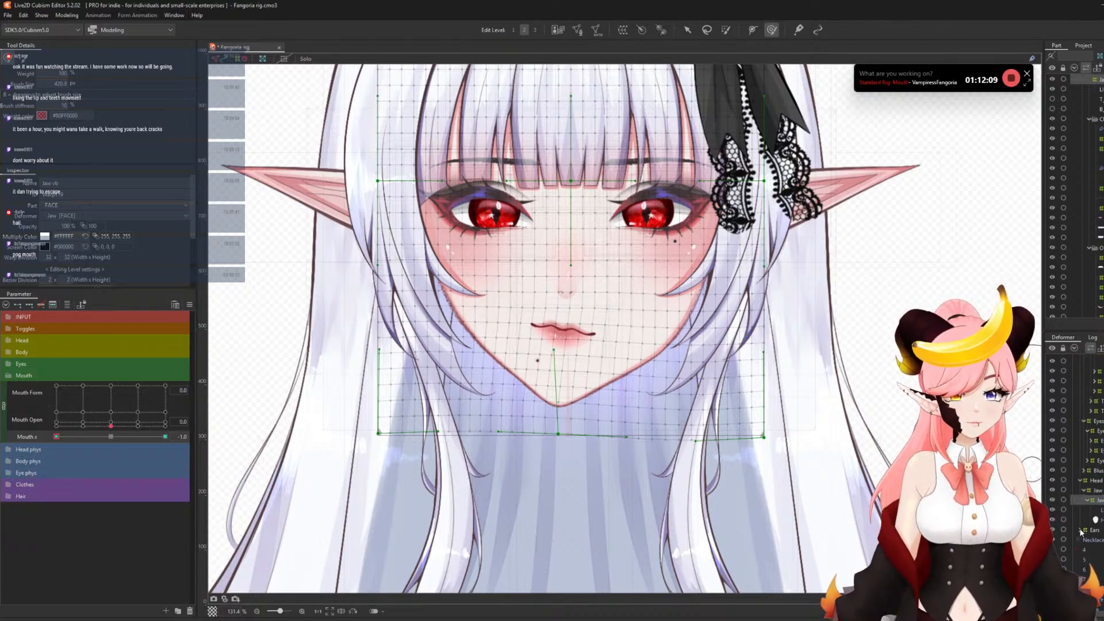
click(1081, 530)
click(1083, 540)
click(1096, 549)
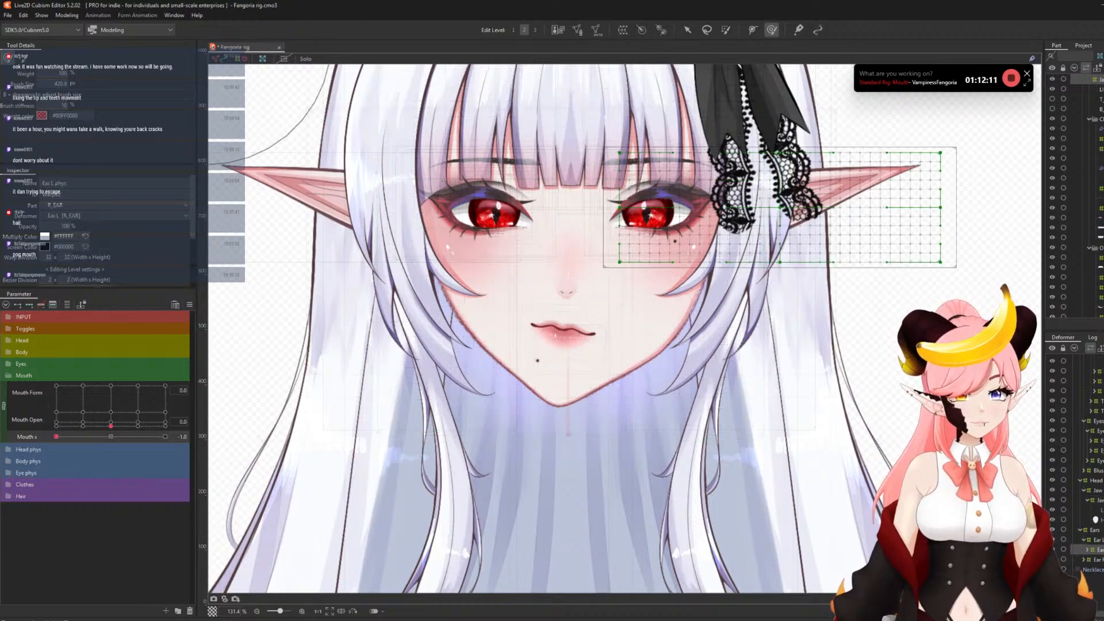
click(622, 29)
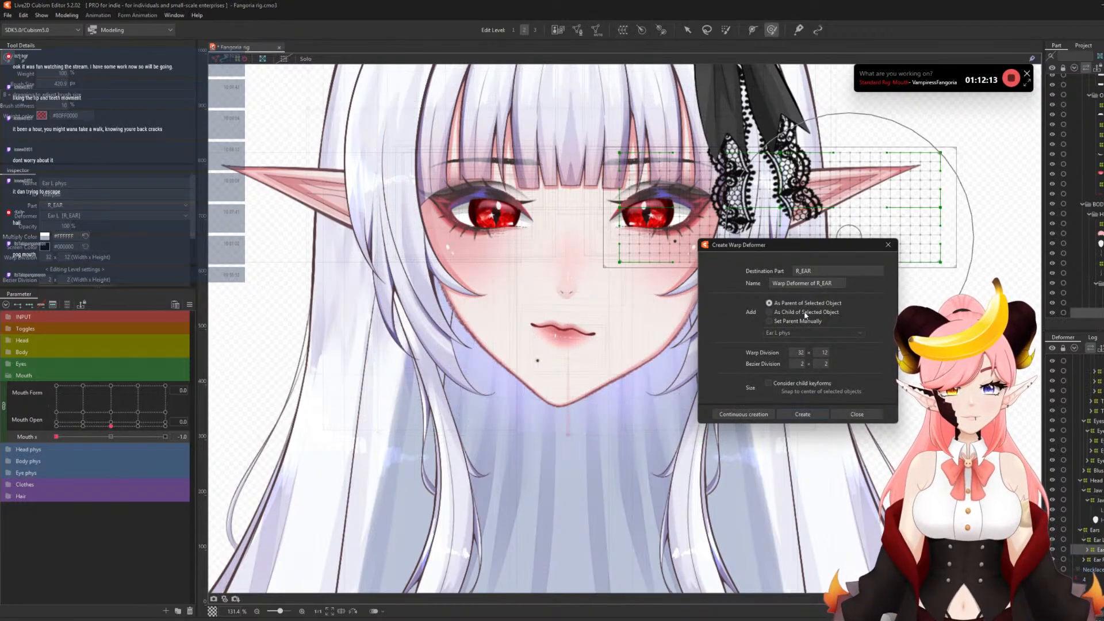
click(803, 414)
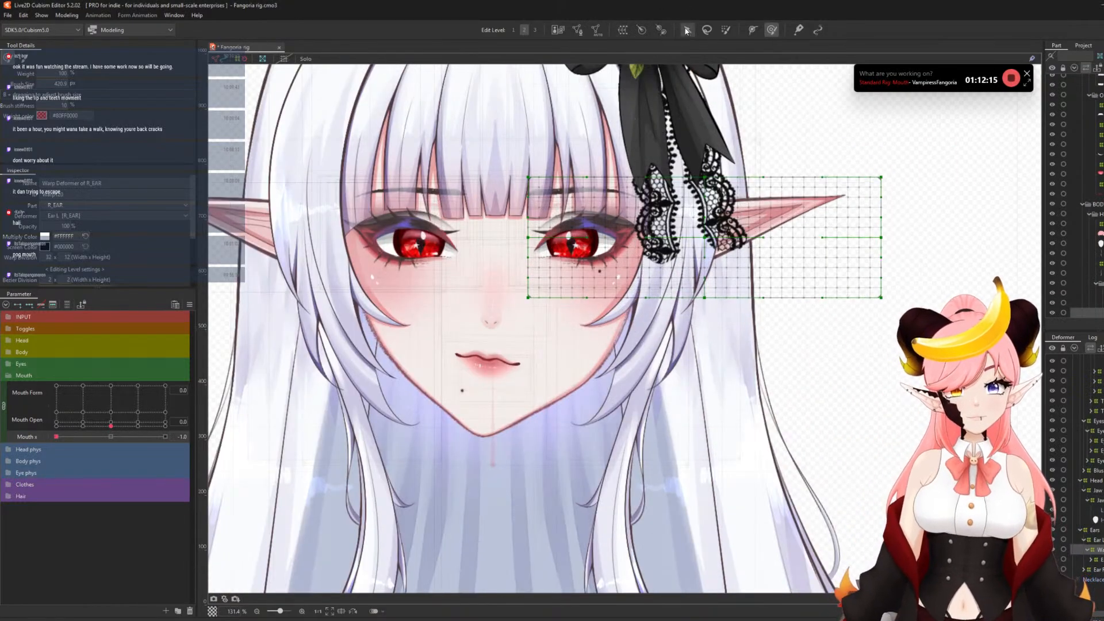
- Add Mouth x keys to the new R_EAR warp deformer, and at -1.0 rotate it slightly clockwise and move it down
click(30, 305)
click(111, 437)
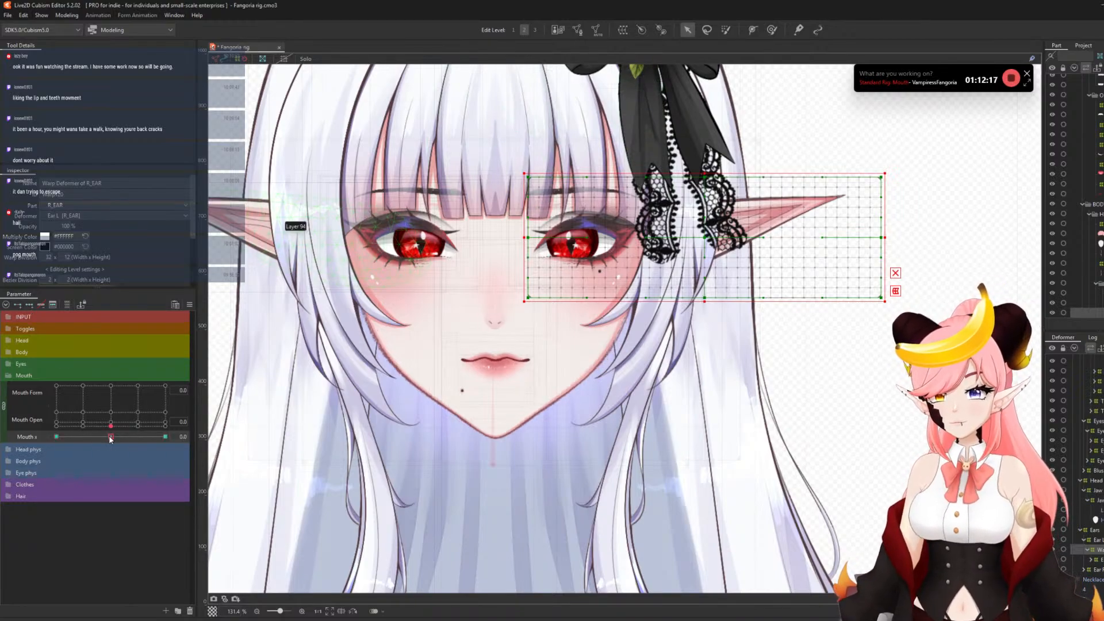
click(56, 437)
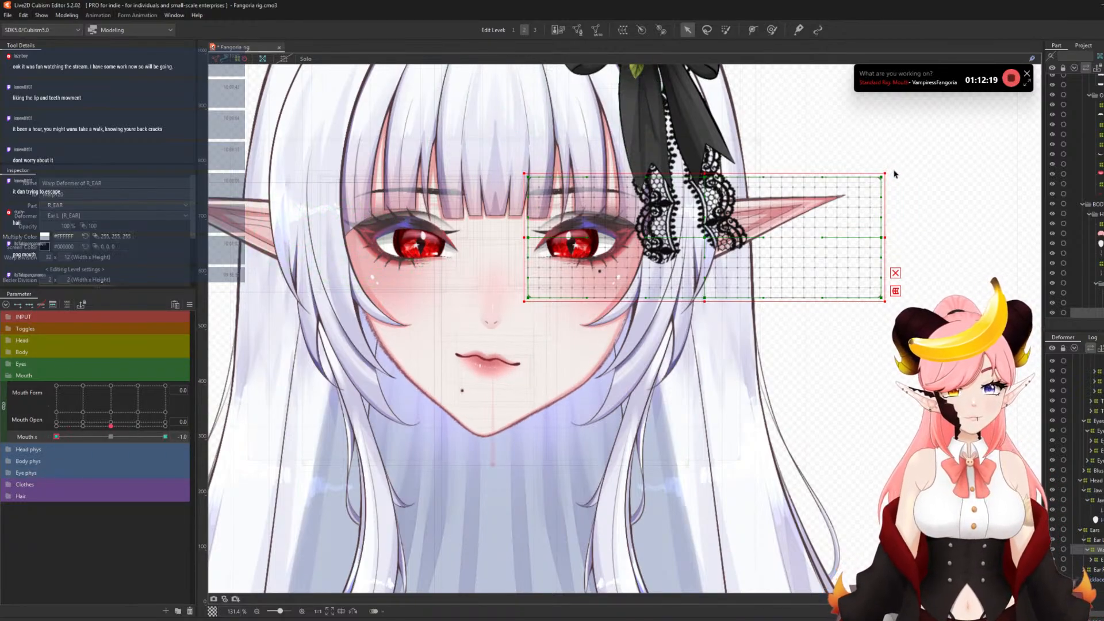
drag(894, 174, 897, 180)
drag(705, 240, 701, 255)
- At Mouth x 1.0, rotate the R_EAR warp deformer slightly counterclockwise and move it up so the ear tip lifts
drag(56, 439, 310, 463)
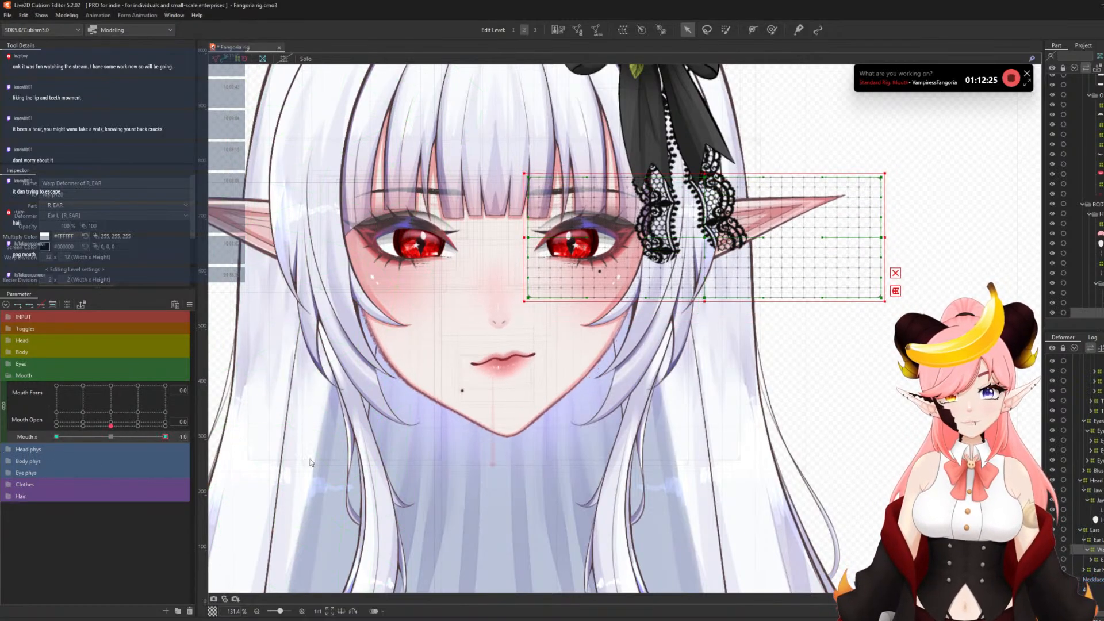
click(893, 172)
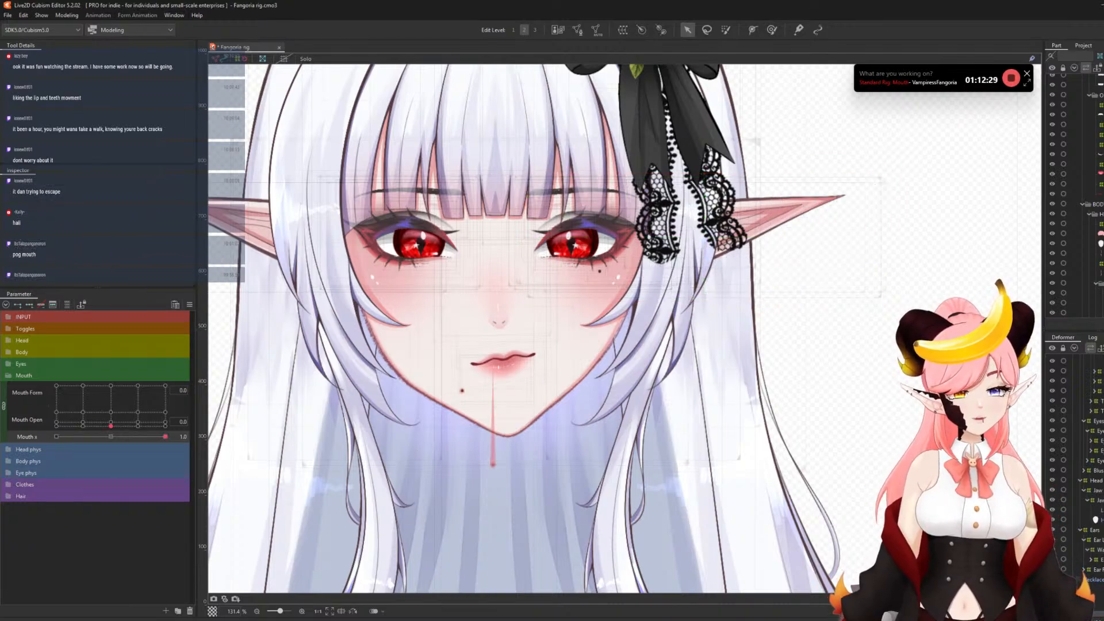
click(669, 244)
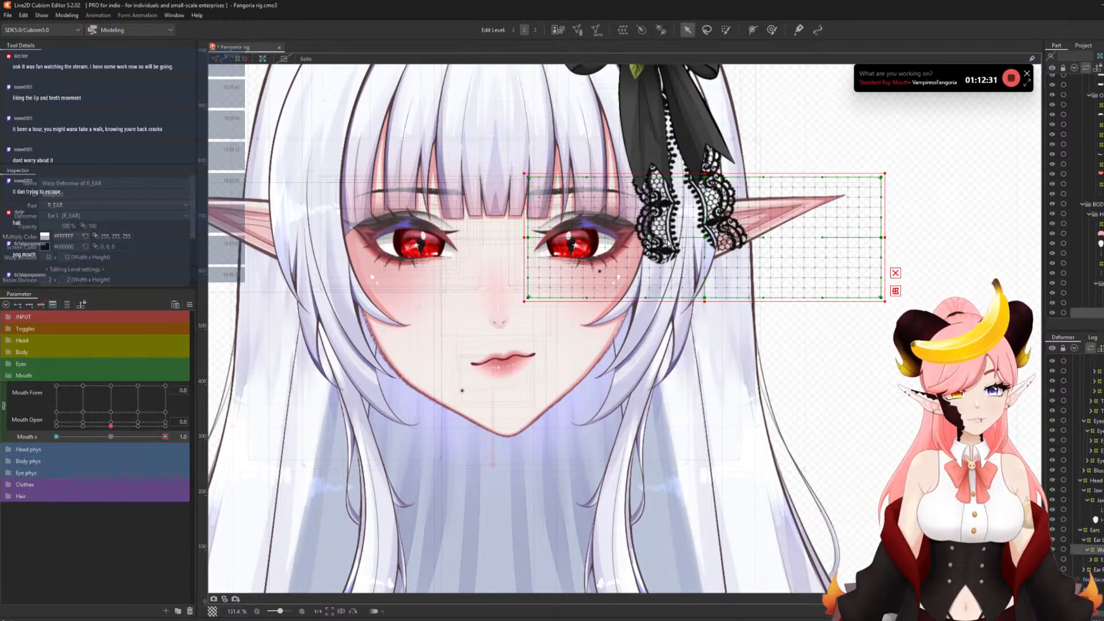
drag(890, 172, 886, 163)
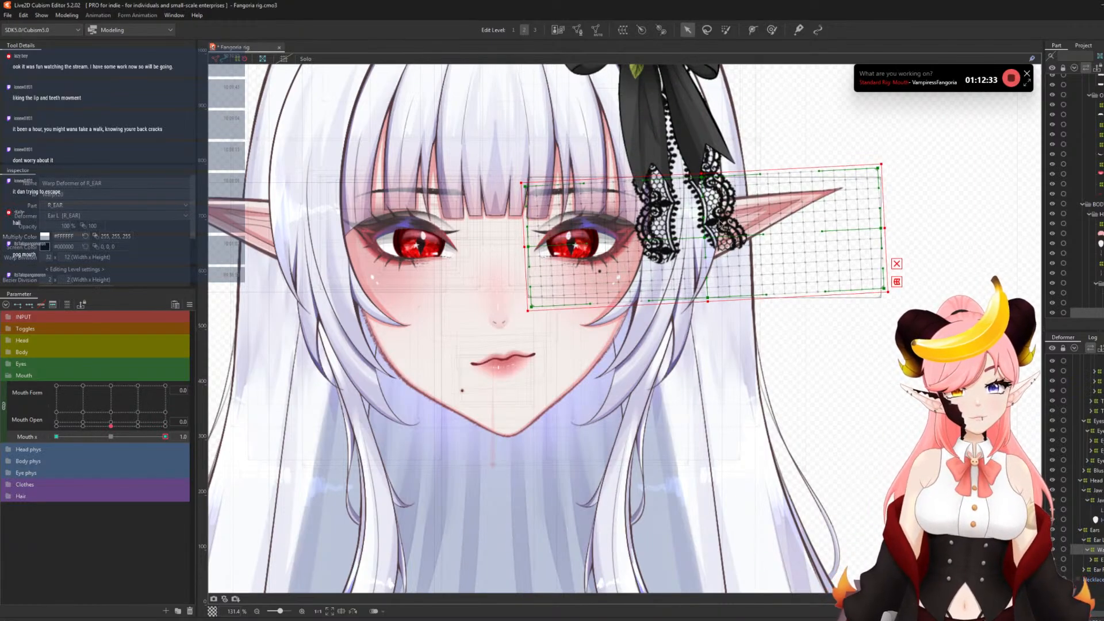
drag(706, 235, 708, 225)
- At Mouth x -1.0, reduce the R_EAR deformer's clockwise tilt a little and raise it slightly
drag(165, 438, 31, 500)
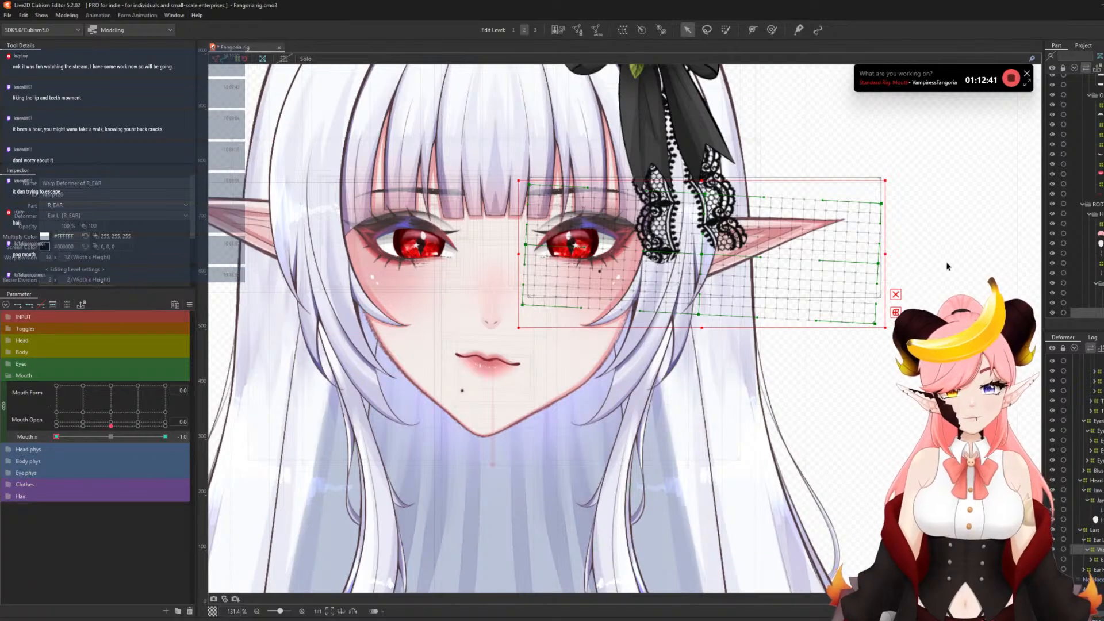
drag(889, 178, 889, 175)
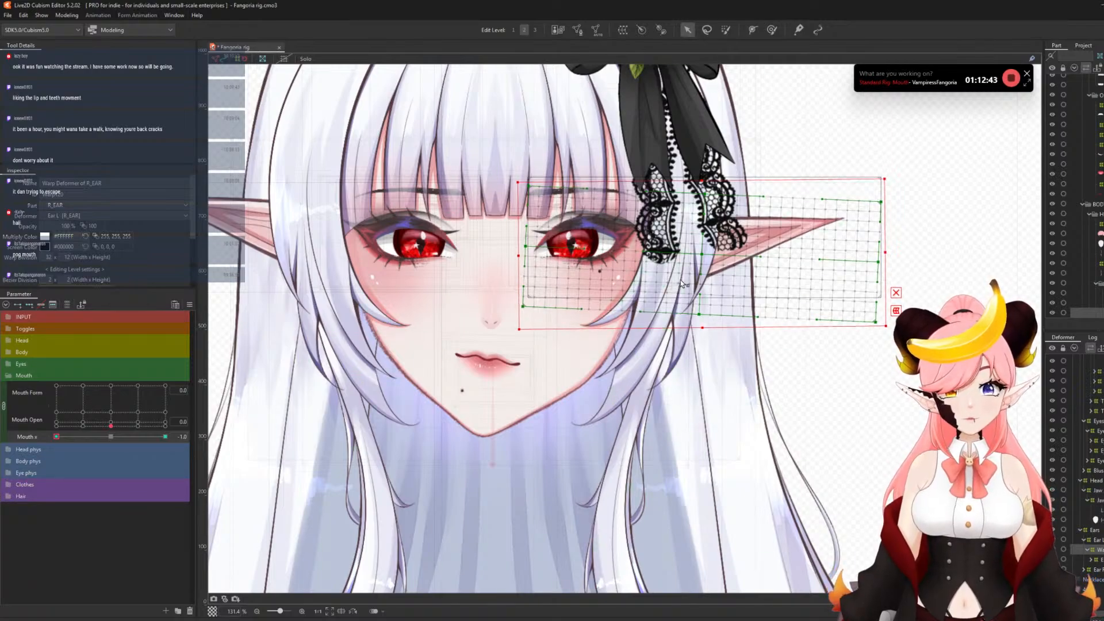
drag(701, 253, 702, 249)
- At Mouth x 1.0, reduce the R_EAR deformer's upward tilt a little and lower it slightly
drag(56, 437, 168, 460)
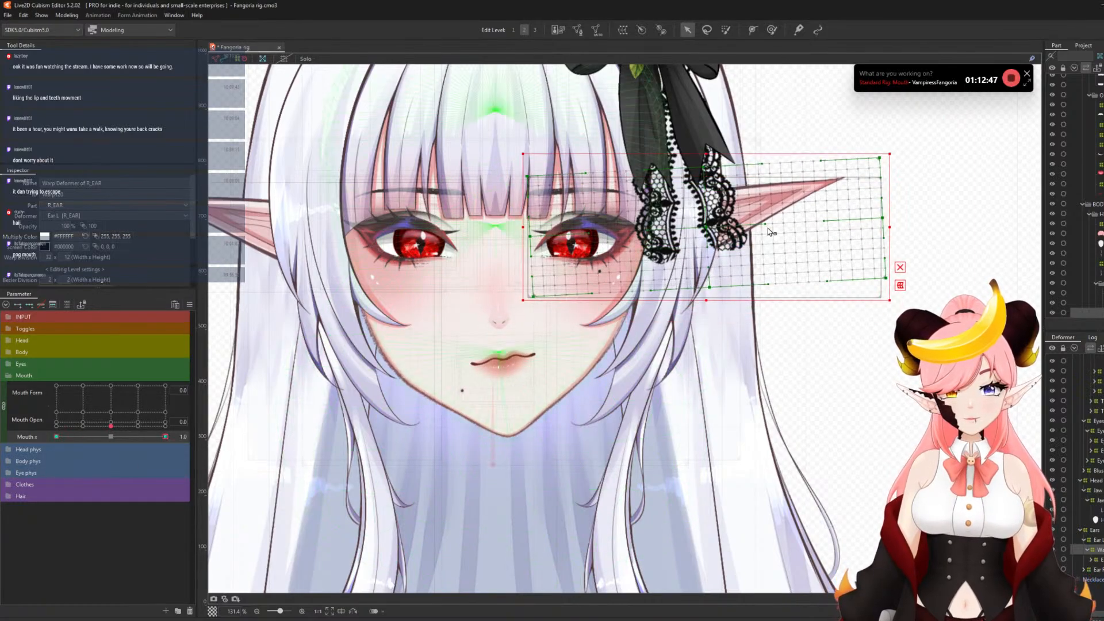
drag(895, 150, 895, 155)
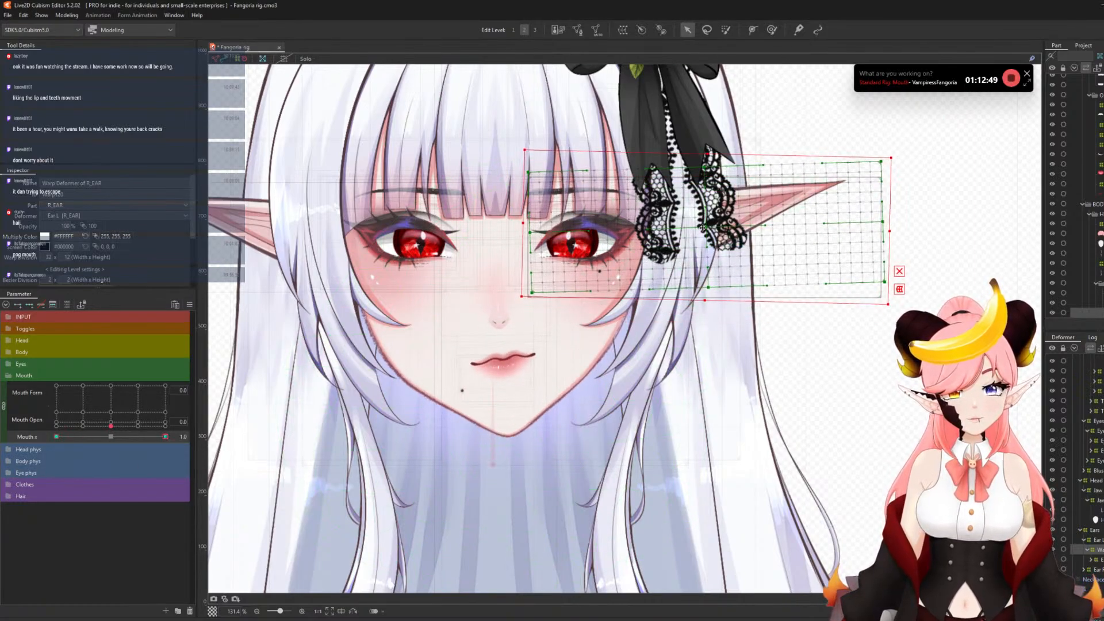
drag(705, 227, 704, 234)
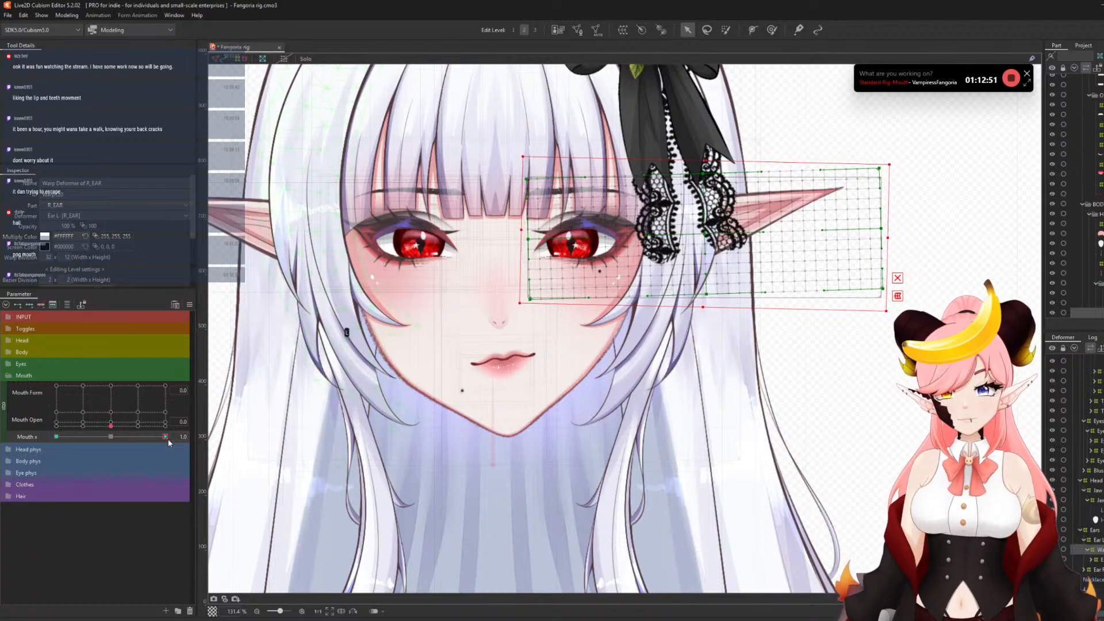
drag(168, 440, 2, 450)
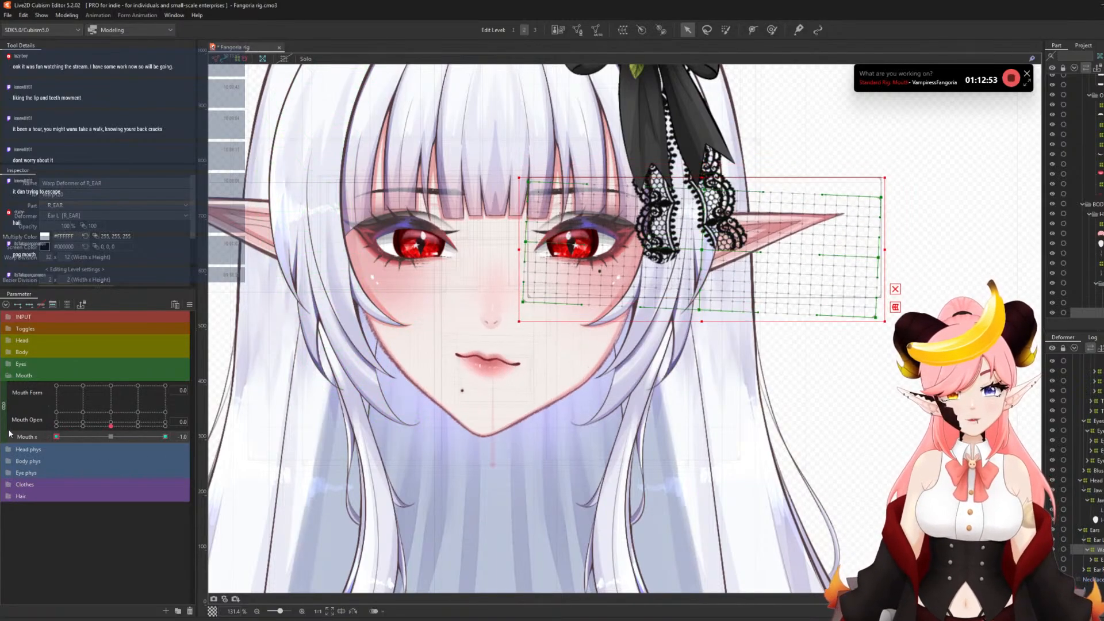
- Select the Ear R phys deformer and create a warp deformer as its parent
click(204, 436)
click(1084, 569)
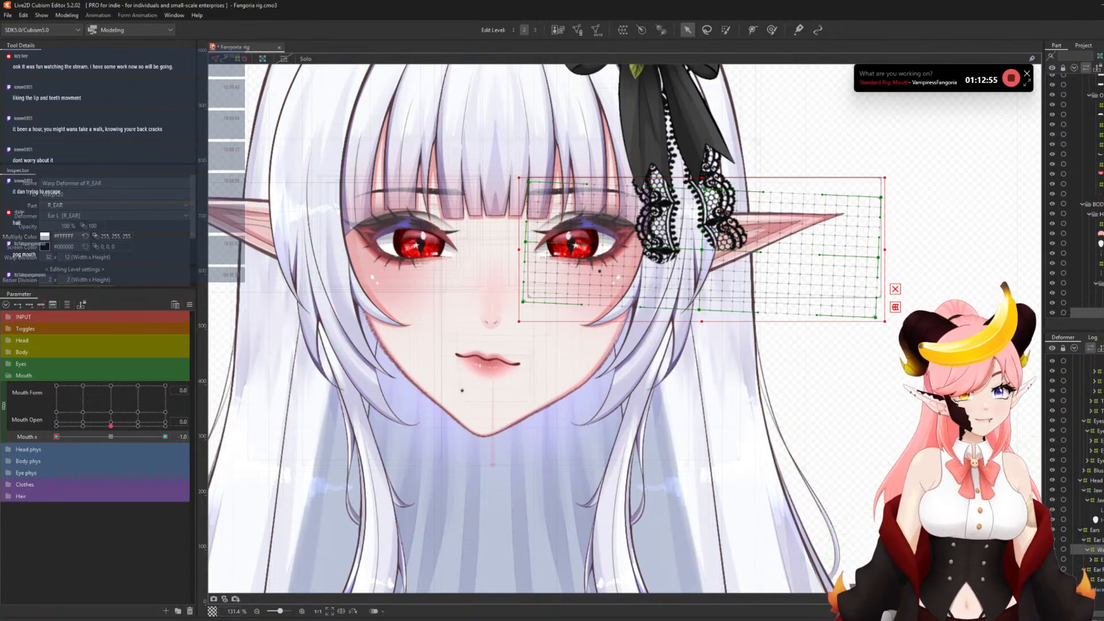
click(1098, 579)
click(623, 30)
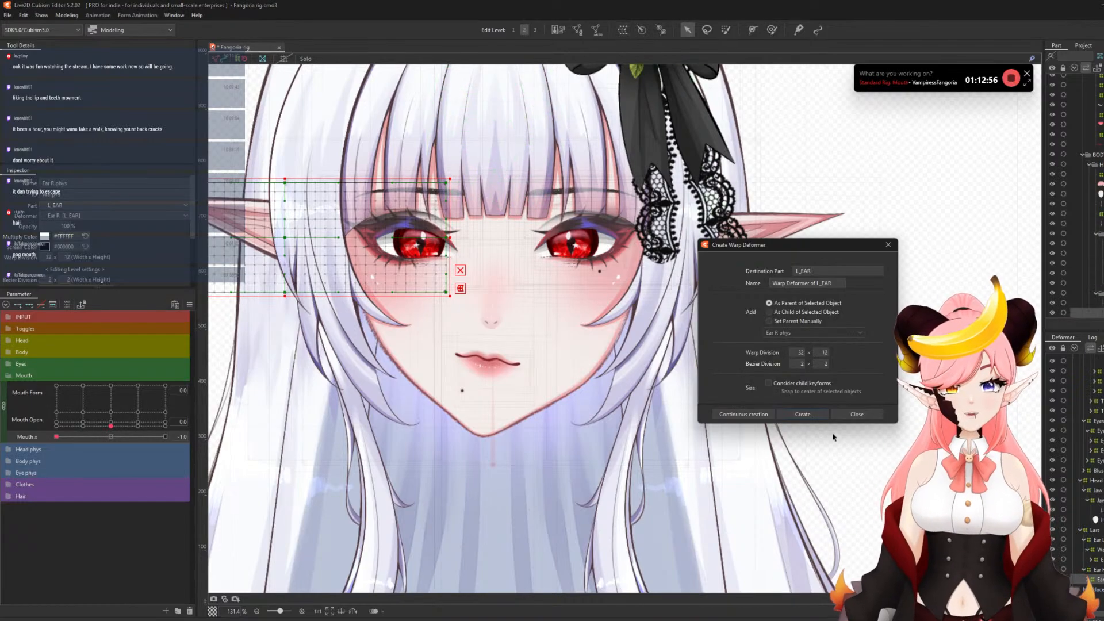
click(802, 414)
- Key the new Warp Deformer of L_EAR on Mouth x and, at -1.0, rotate it slightly clockwise and raise it a little
scroll(536, 410, down, 2)
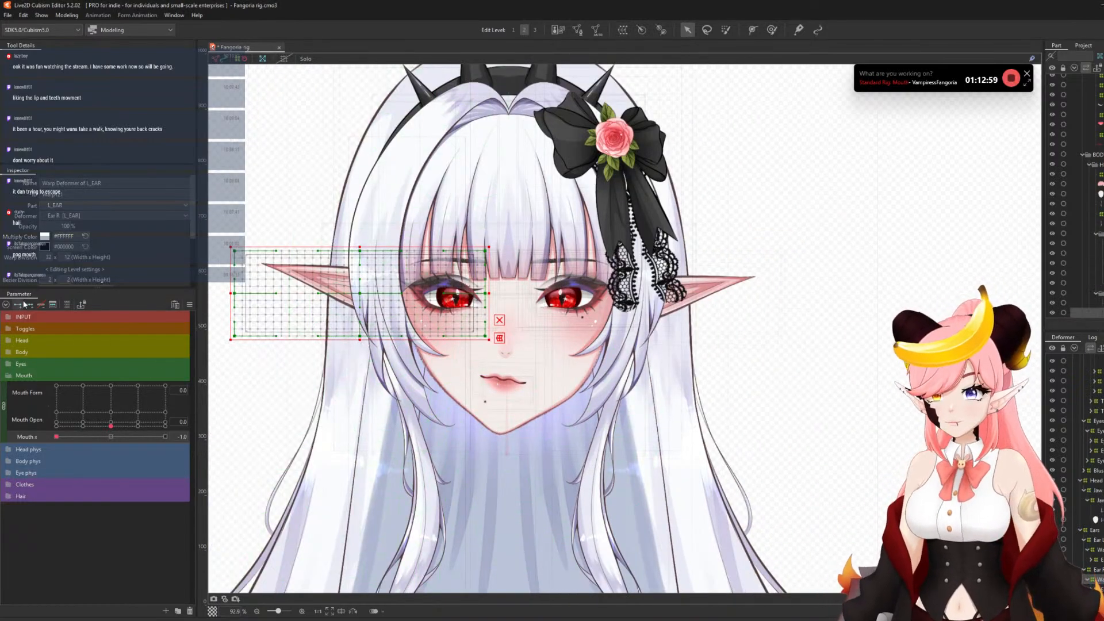
scroll(349, 394, up, 1)
scroll(282, 379, up, 1)
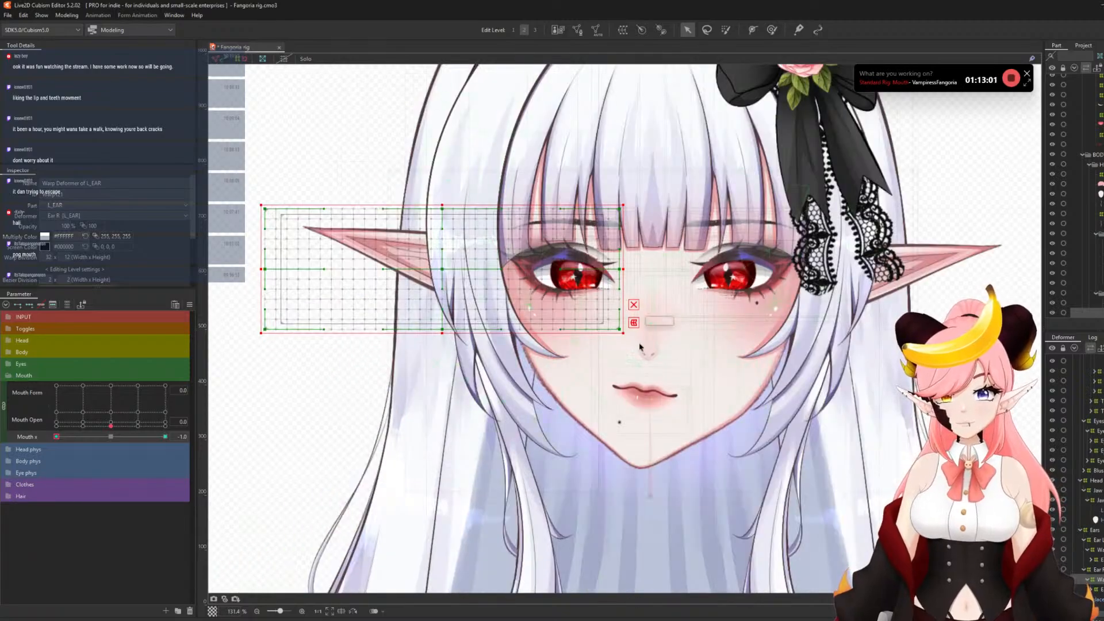
drag(626, 336, 623, 343)
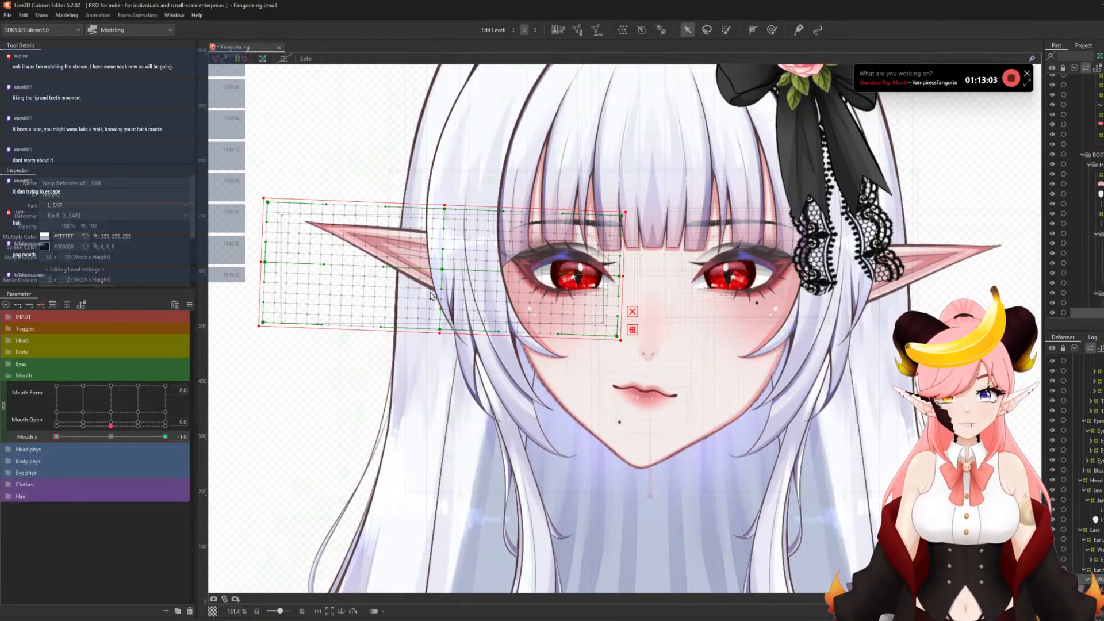
drag(443, 274, 443, 266)
- At Mouth x 1.0, rotate the L_EAR warp deformer slightly counterclockwise, preview the range and return Mouth x to 0.0
drag(56, 437, 203, 464)
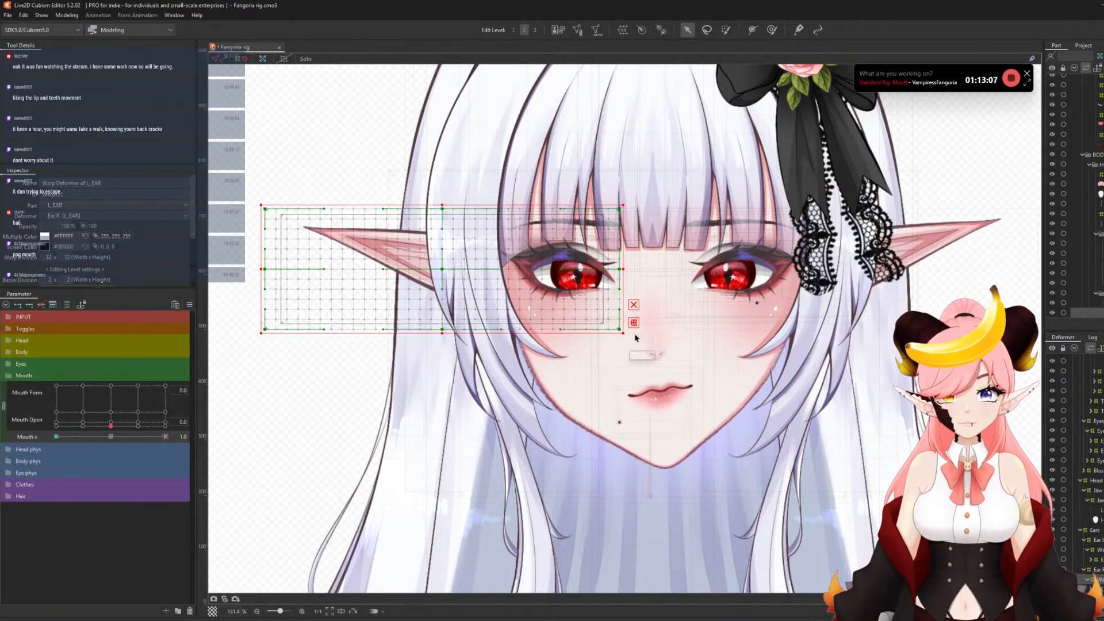
drag(627, 333, 633, 330)
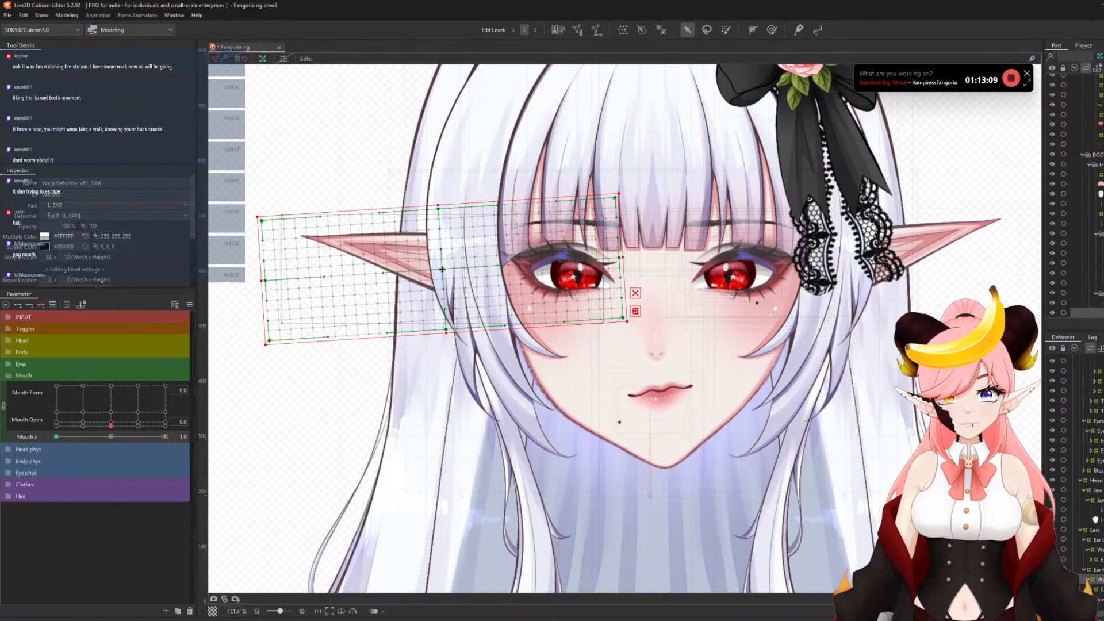
scroll(389, 272, down, 3)
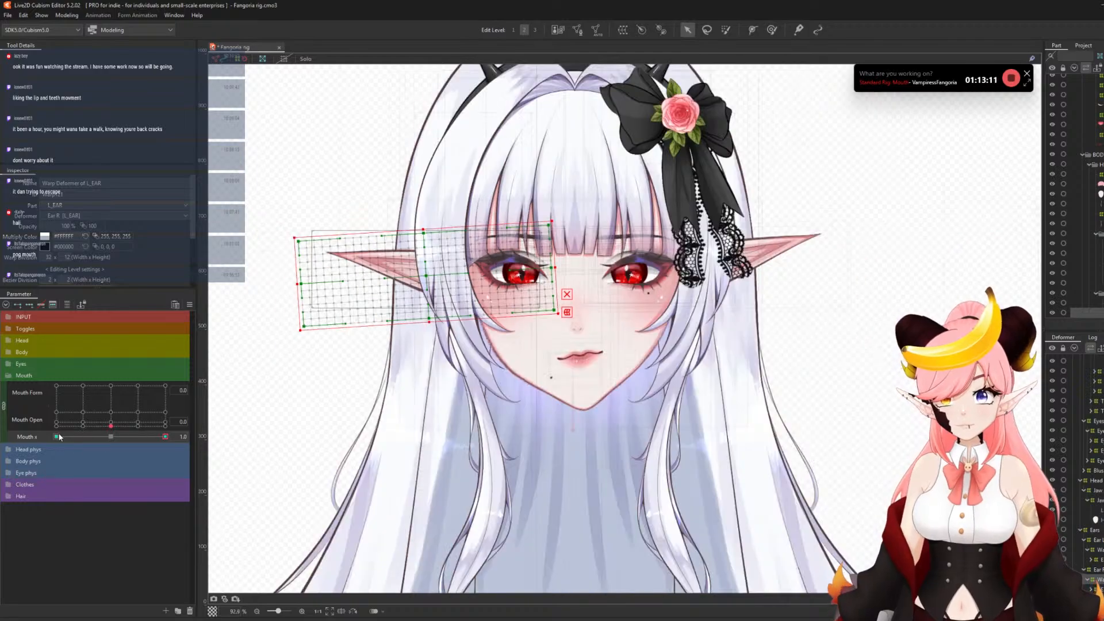
drag(59, 437, 280, 456)
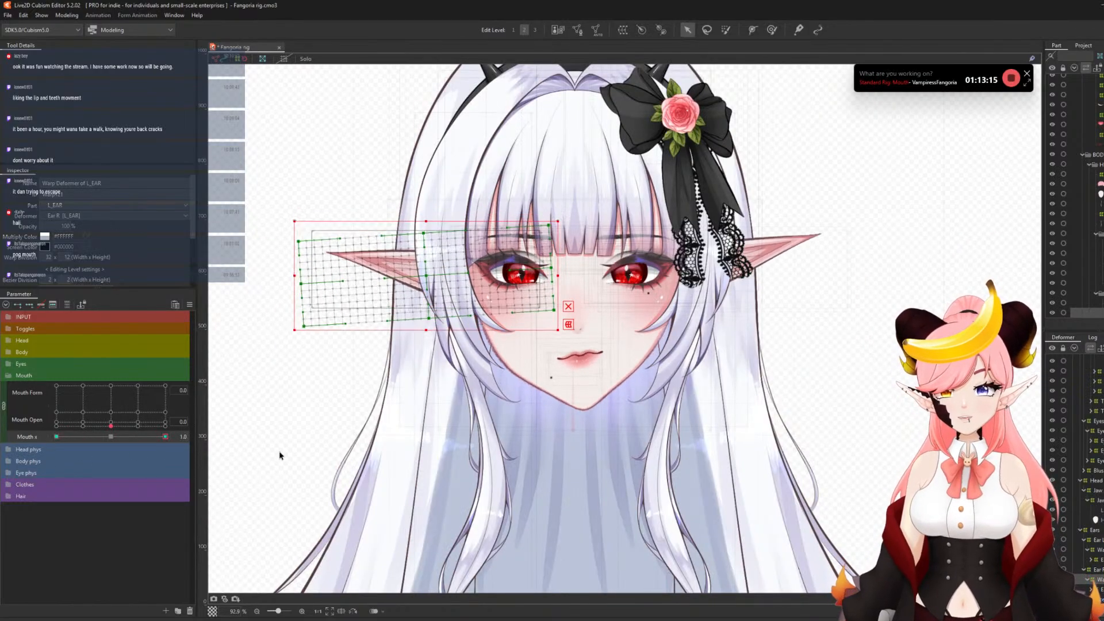
click(111, 437)
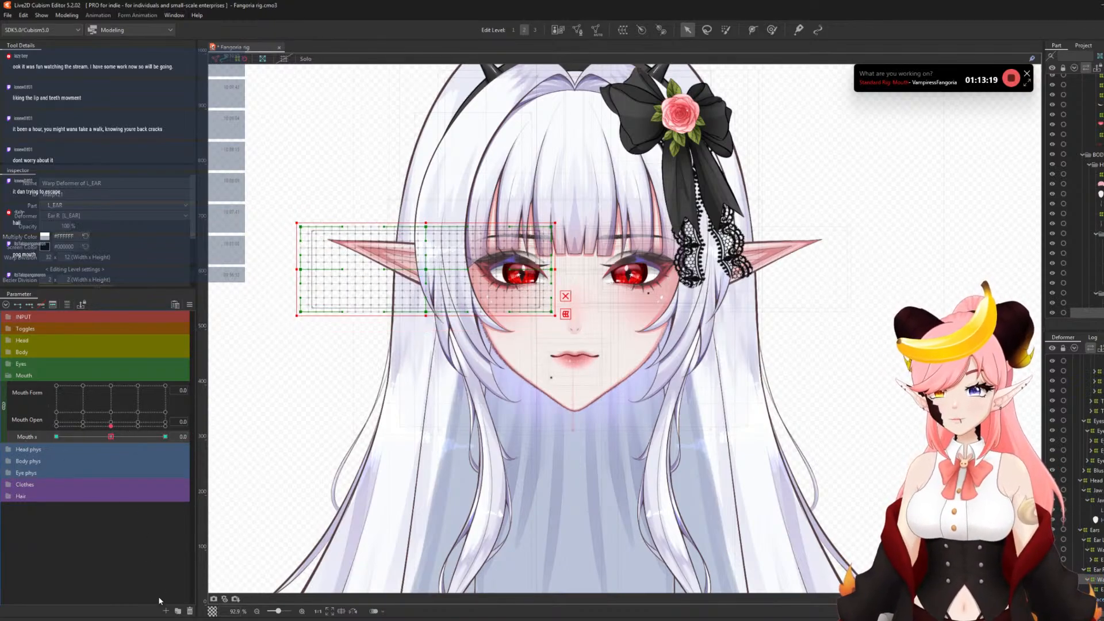
- Create a parameter named Mouth x ears phys with ID PhysMouthXEars and a range of -10.0 to 10.0
click(166, 611)
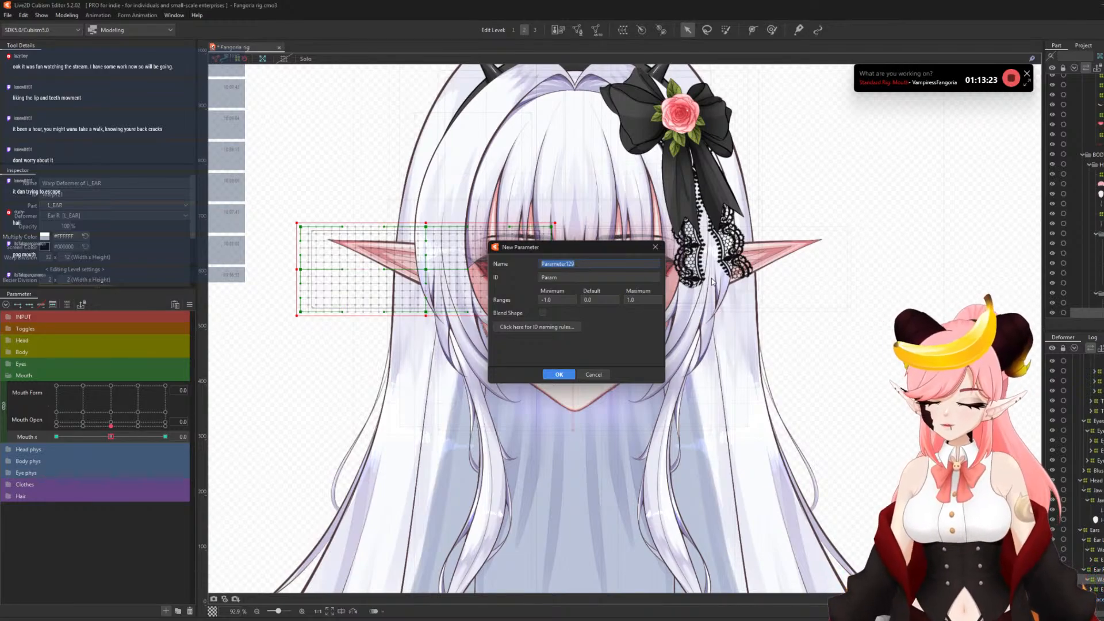
text(Ea)
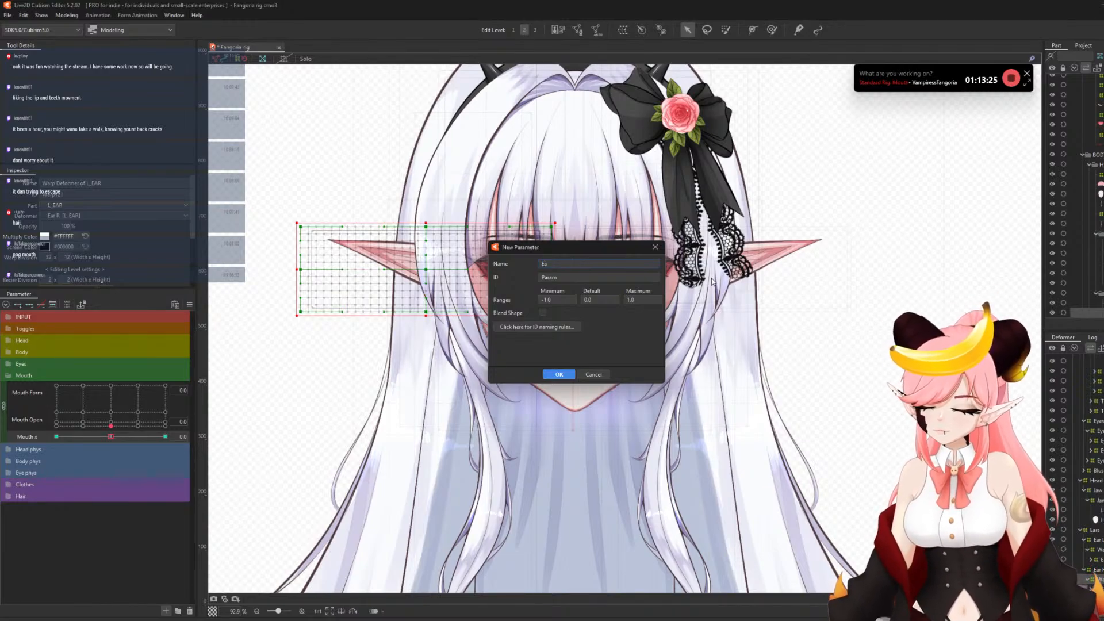
key(BackSpace)
key(BackSpace)
key(BackSpace)
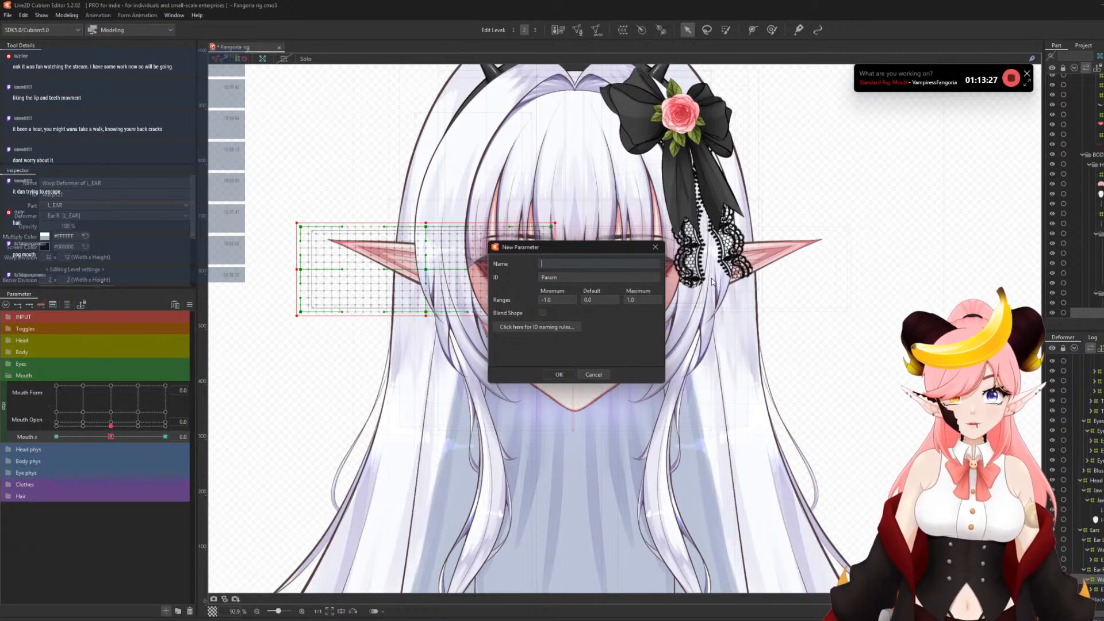
text(M)
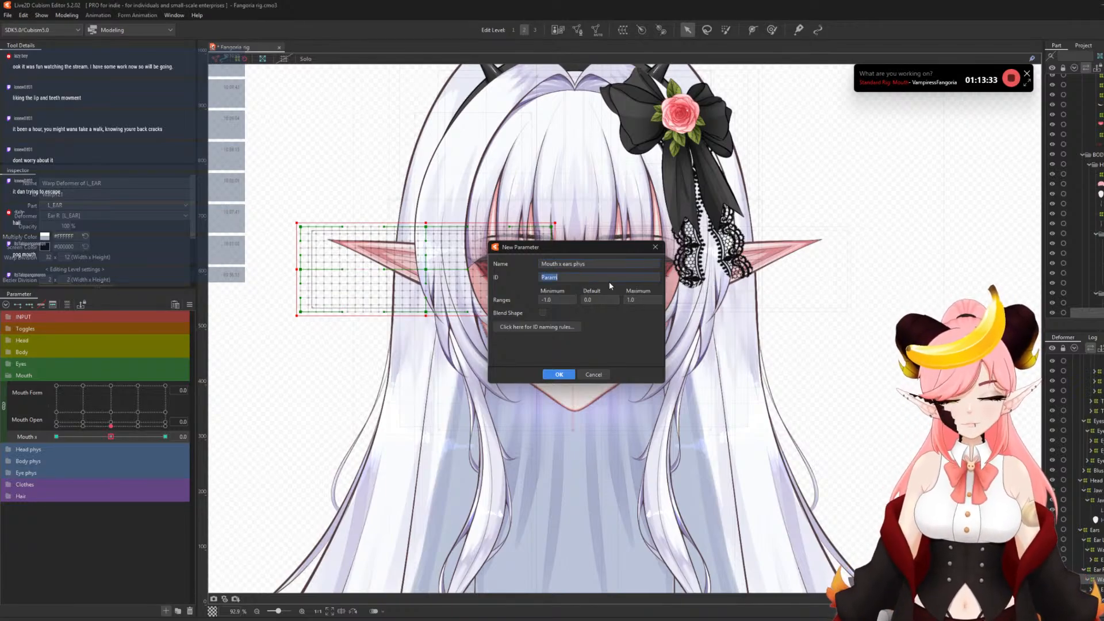
text(P)
key(BackSpace)
text(P)
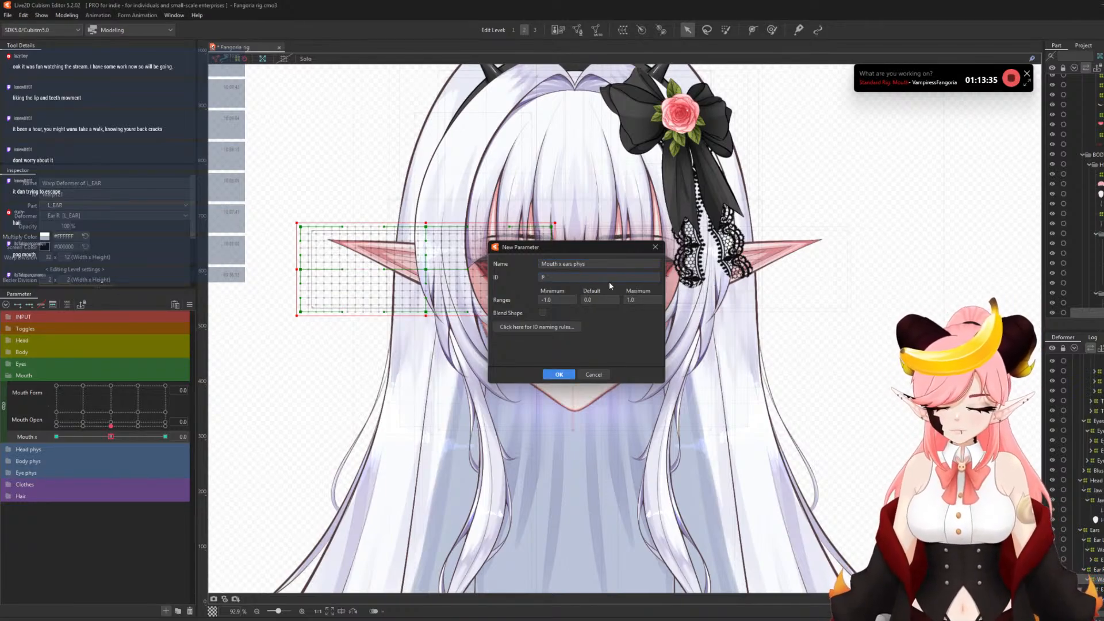
text(hysMouth)
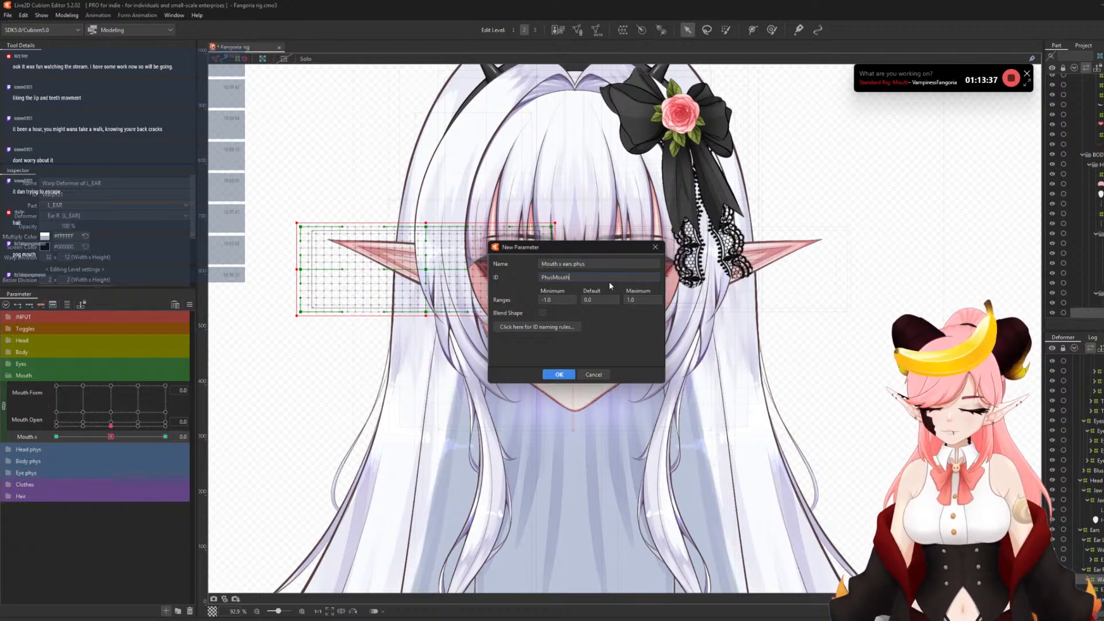
text(XEars)
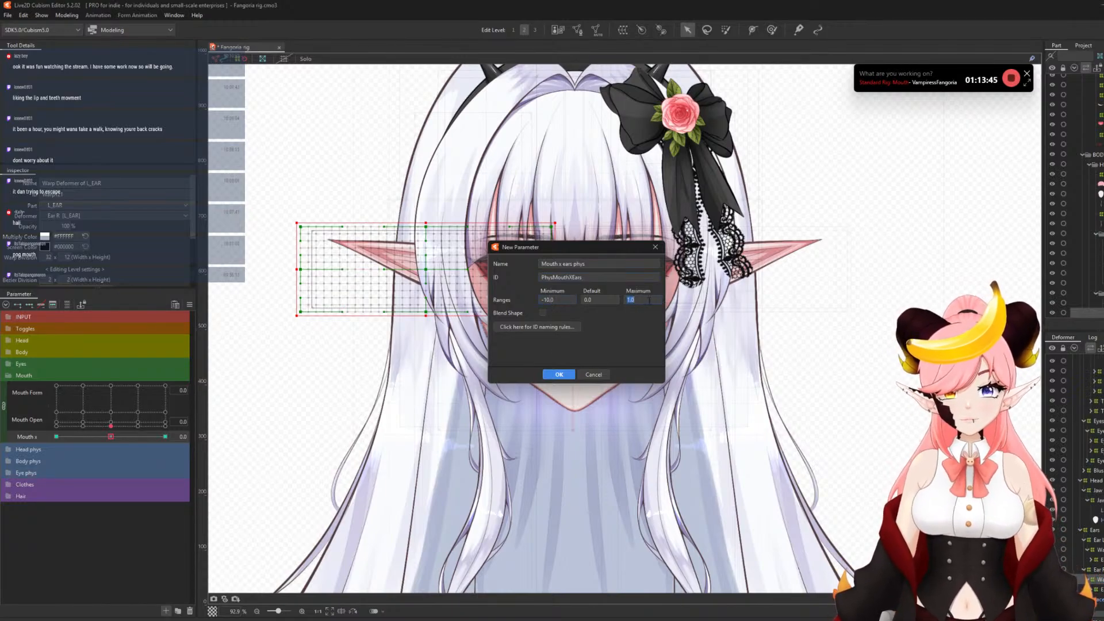
click(546, 378)
- Turn the Mouth x ears phys parameter into a blend shape and key the L_EAR warp deformer at -10.0, 0.0 and 10.0
right_click(32, 448)
click(57, 456)
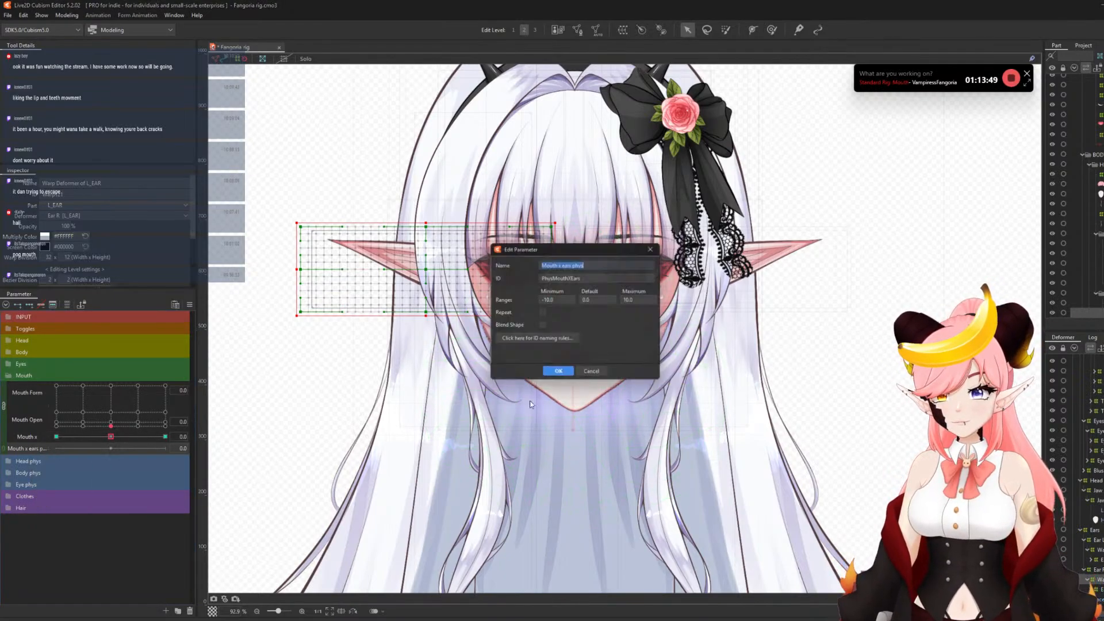
click(543, 325)
click(559, 371)
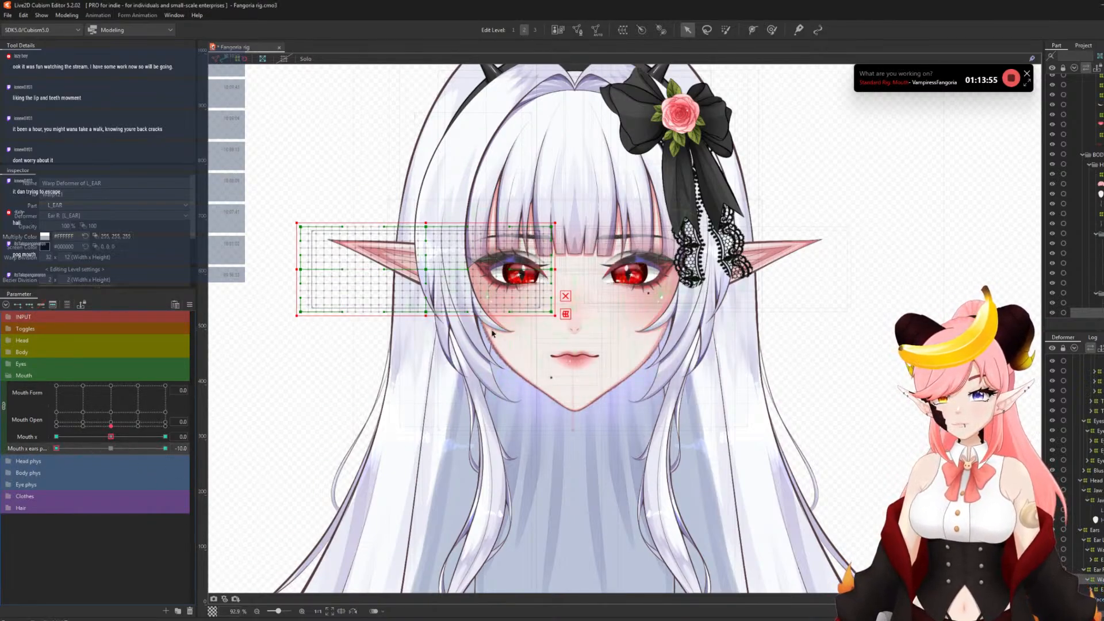
- Try to bend the L_EAR deformer upward with a four-point temporary deform path at Mouth x -1.0 and Mouth x ears phys -10.0
scroll(354, 274, up, 3)
drag(100, 437, 27, 437)
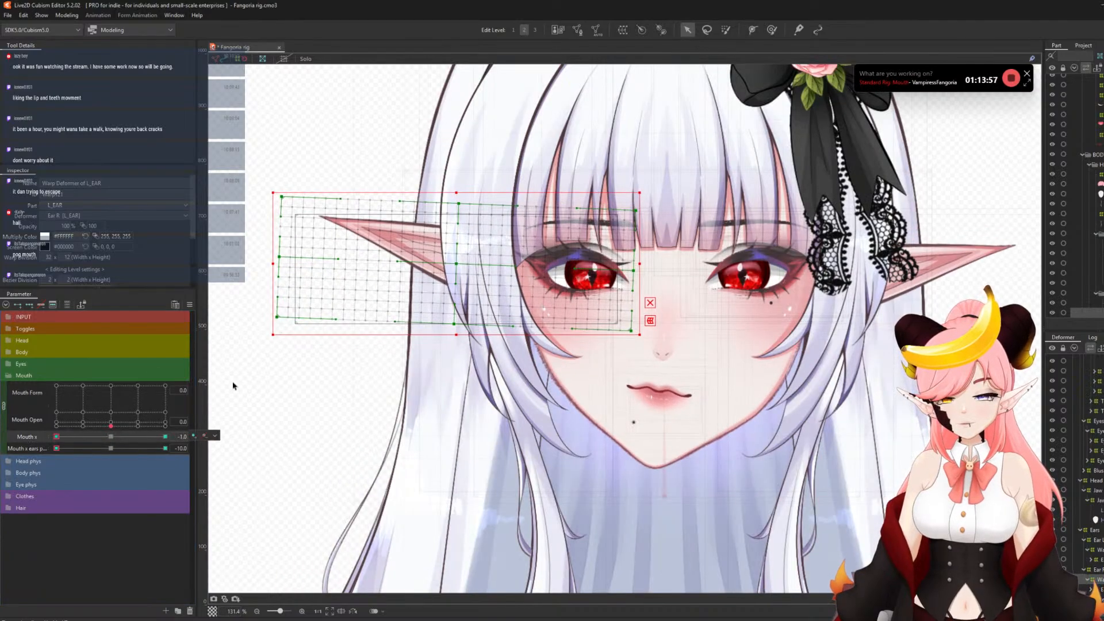
key(ctrl+t)
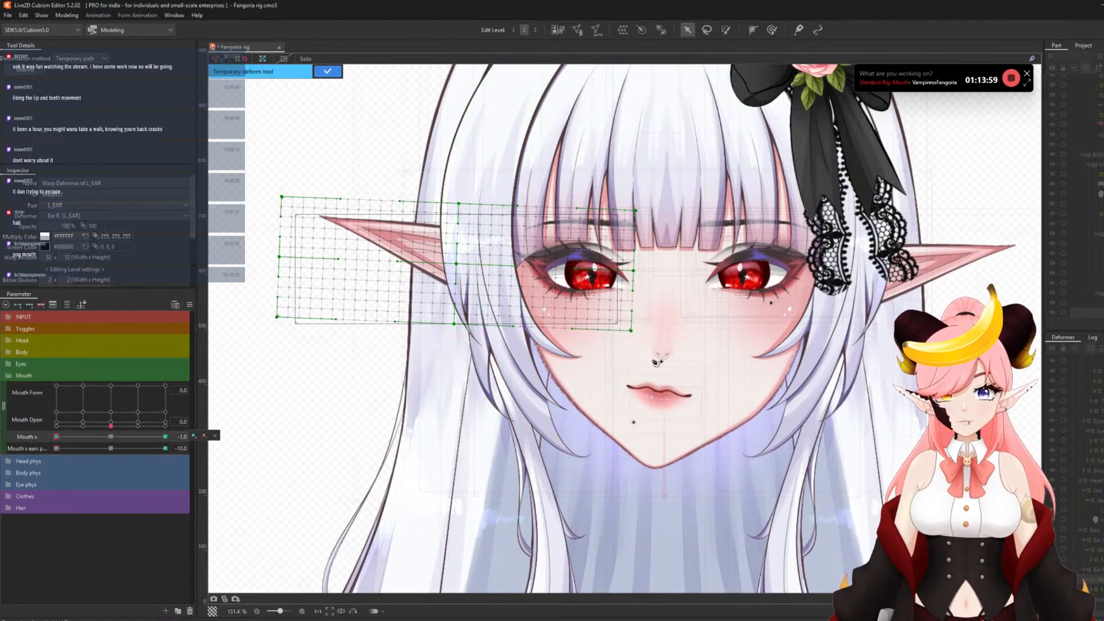
click(657, 292)
click(511, 270)
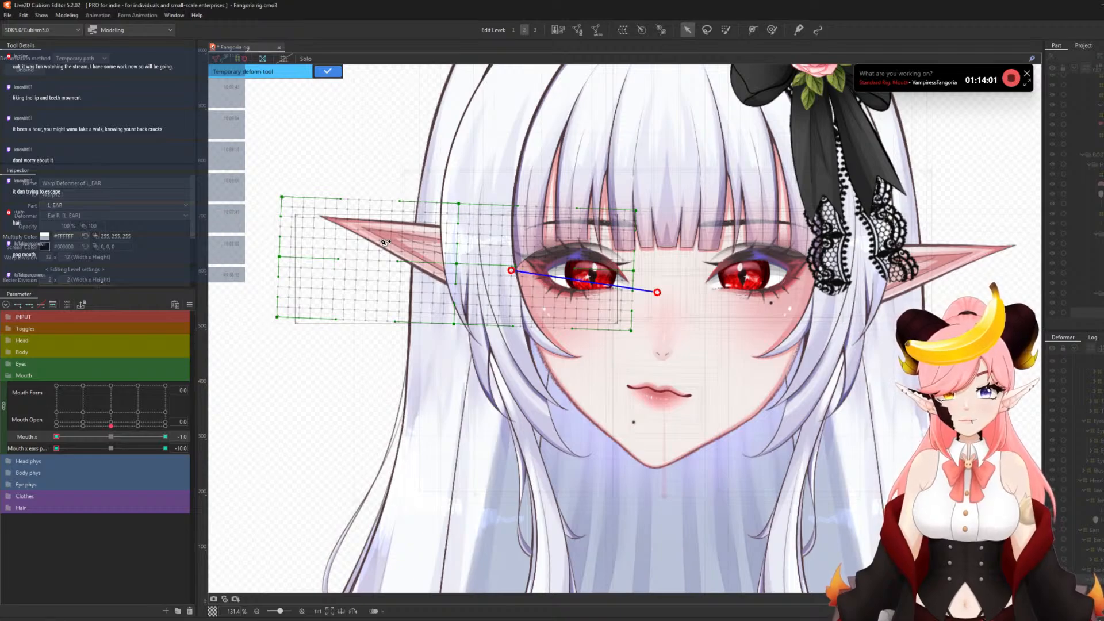
click(422, 249)
click(246, 195)
drag(246, 194, 291, 142)
key(ctrl+z)
key(ctrl+z)
key(ctrl+z)
key(ctrl+z)
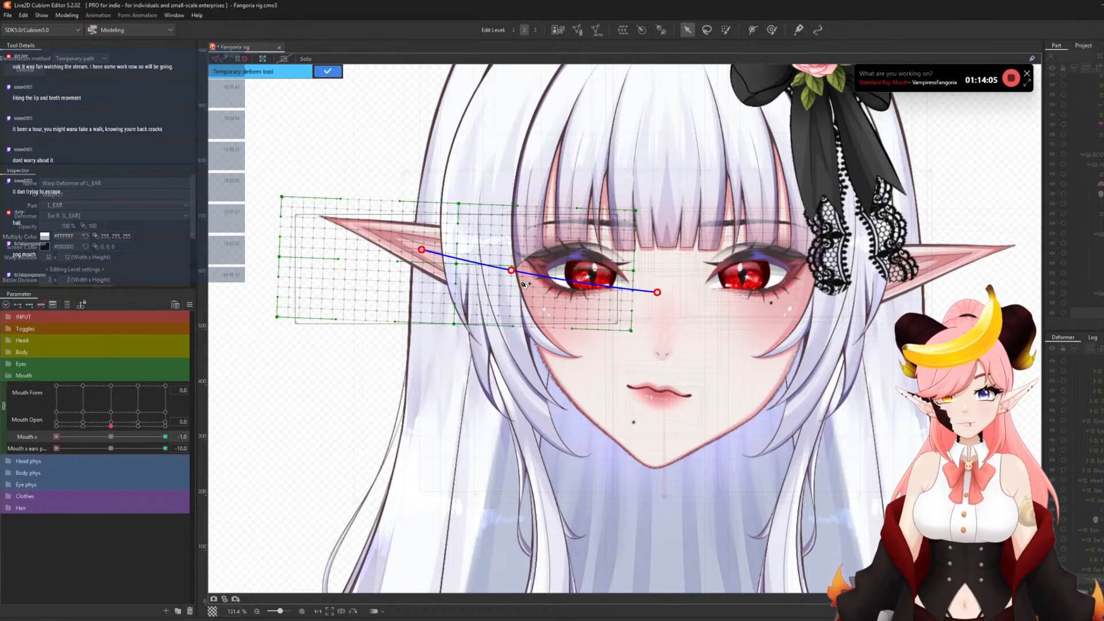
- Bend the L_EAR deformer's outer end upward with a three-point temporary deform path and apply it
click(489, 269)
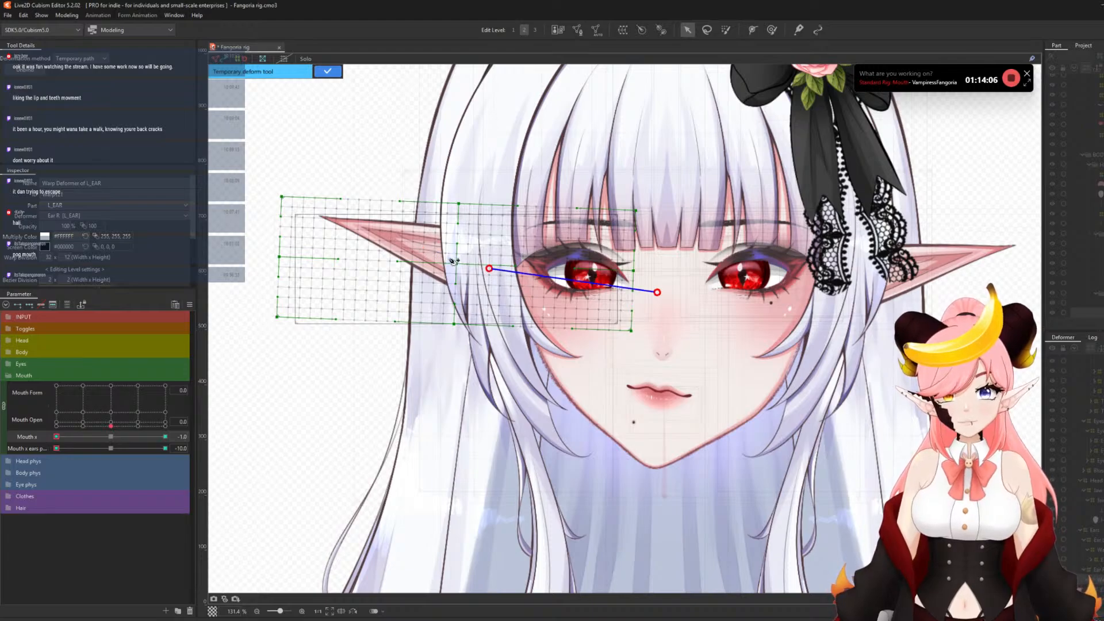
click(260, 195)
drag(260, 194, 311, 124)
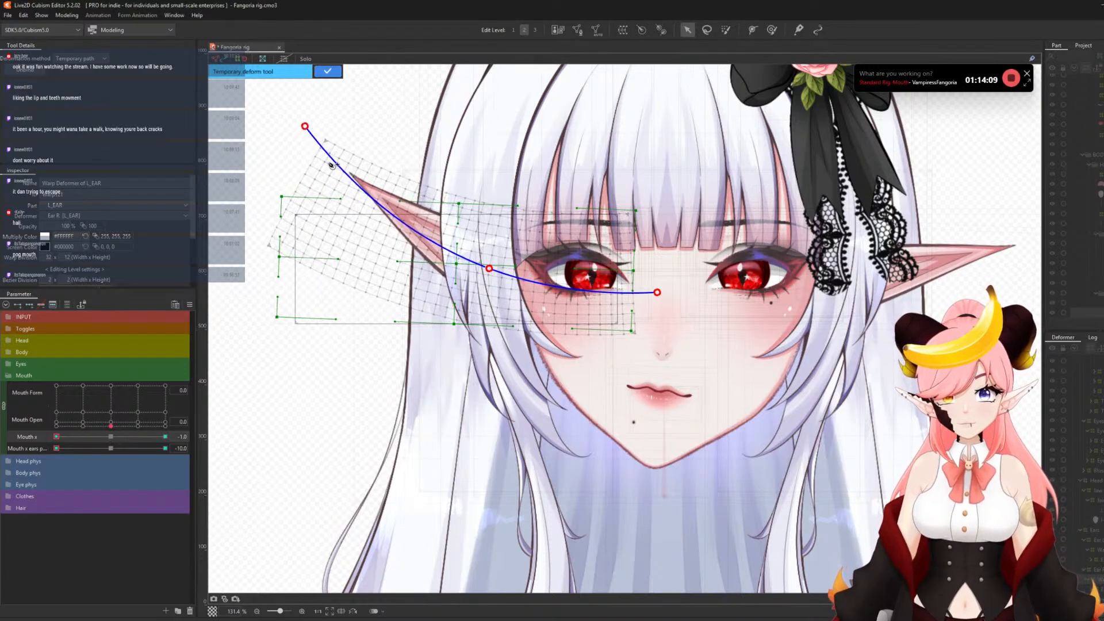
click(327, 71)
- At Mouth x 1.0 and Mouth x ears phys 10.0, bend the L_EAR deformer's outer end downward with a three-point temporary deform path
drag(67, 447, 397, 468)
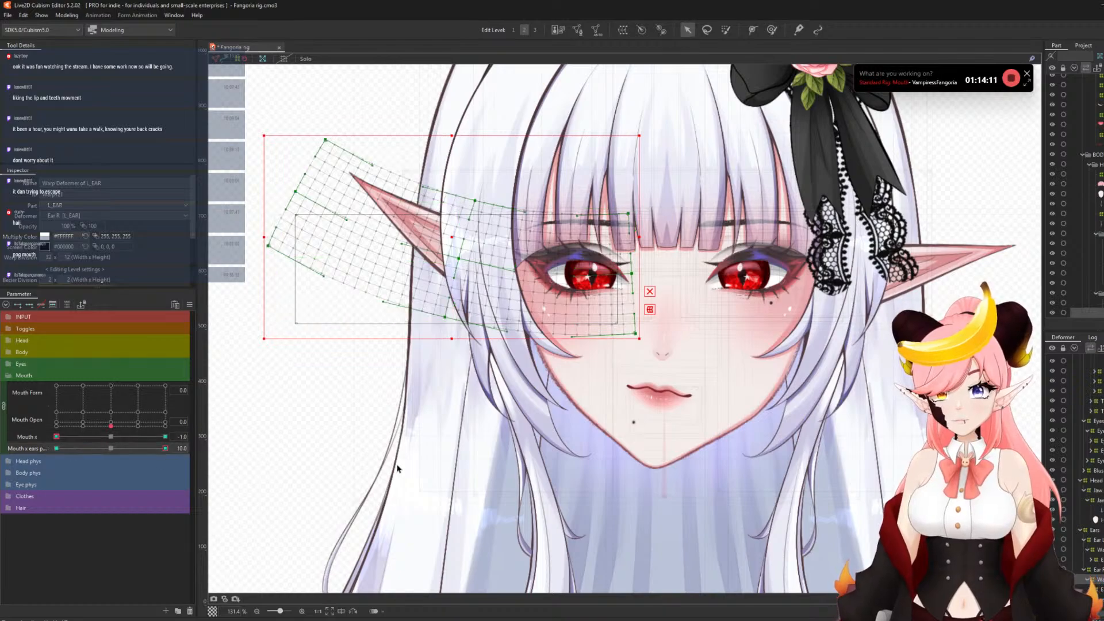
drag(123, 436, 348, 442)
key(ctrl+t)
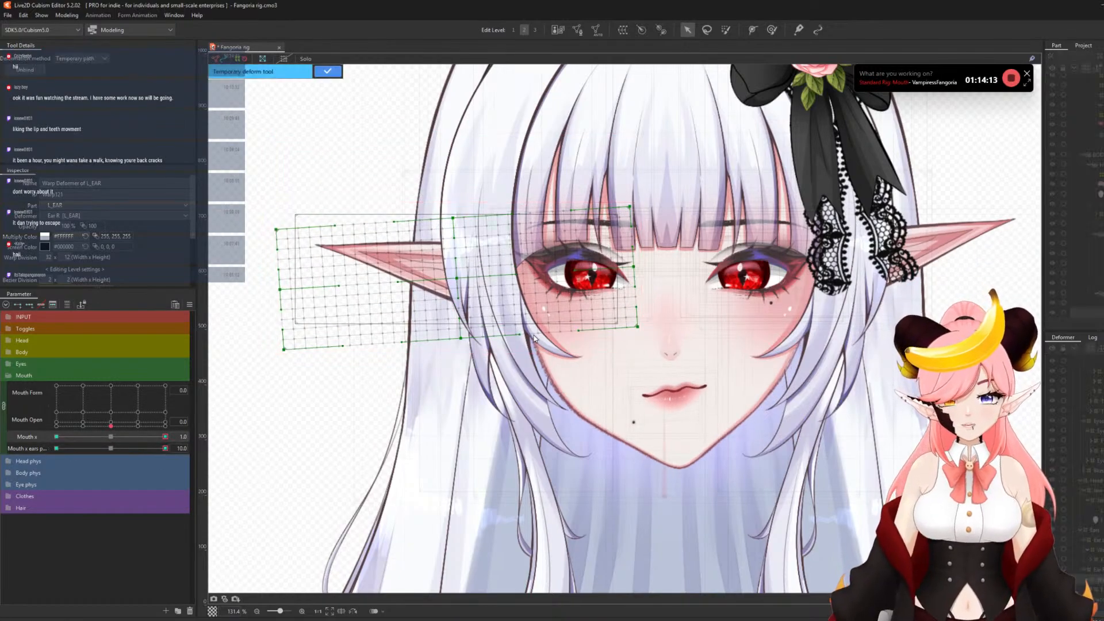
click(663, 303)
click(490, 280)
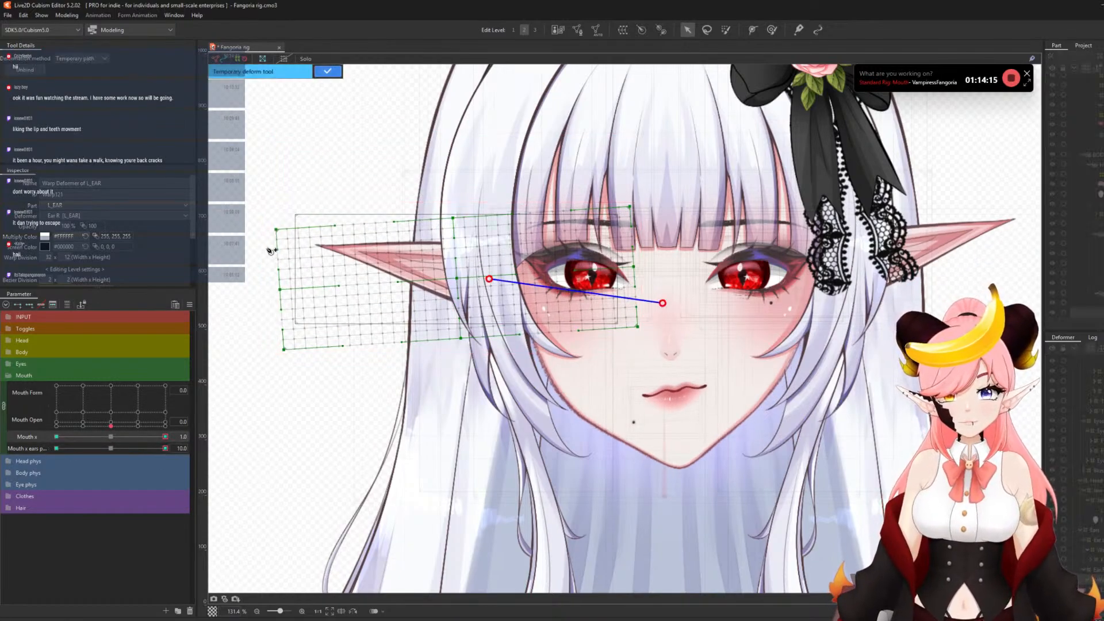
click(247, 236)
drag(247, 236, 251, 315)
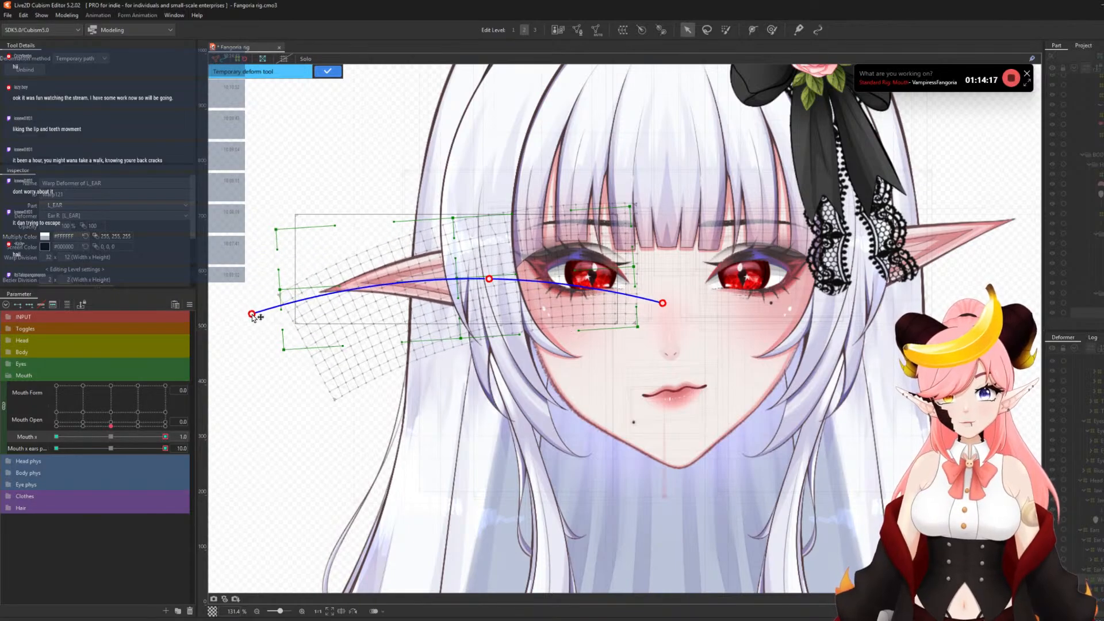
click(327, 72)
- Preview Mouth x ears phys with Mouth x at 0.0, and undo both temporary path bends of the ear deformer
click(111, 448)
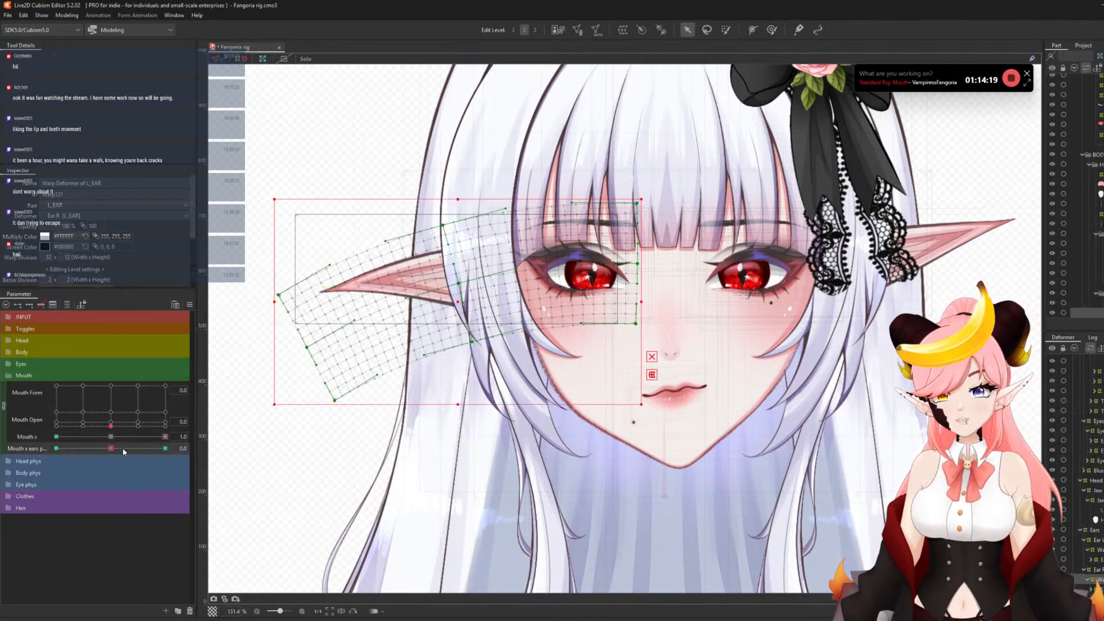
click(111, 437)
drag(110, 449, 0, 455)
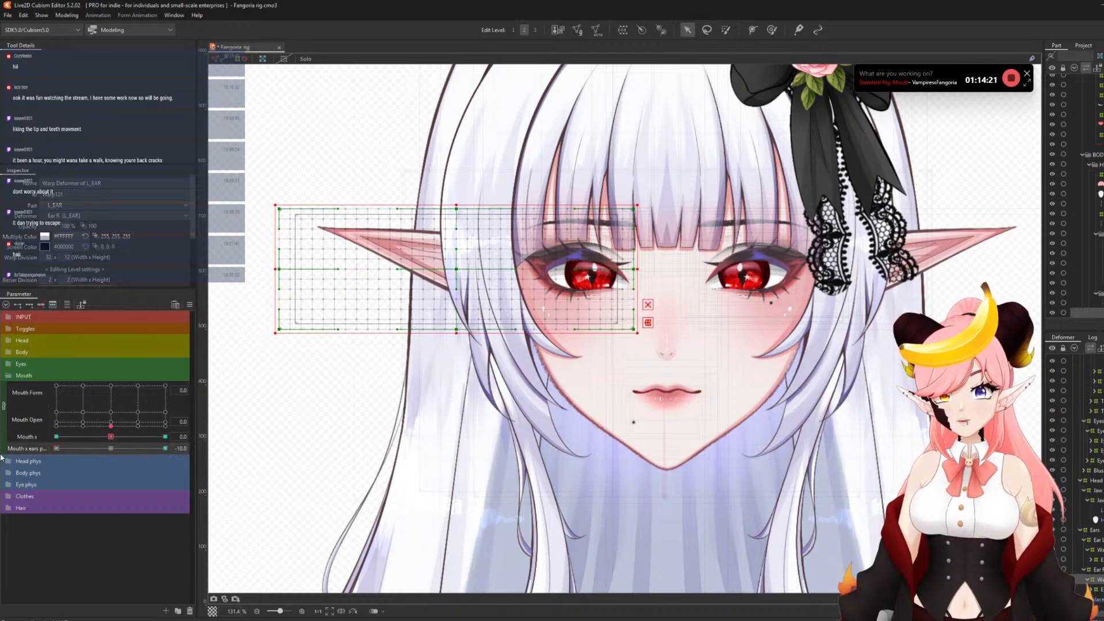
click(112, 449)
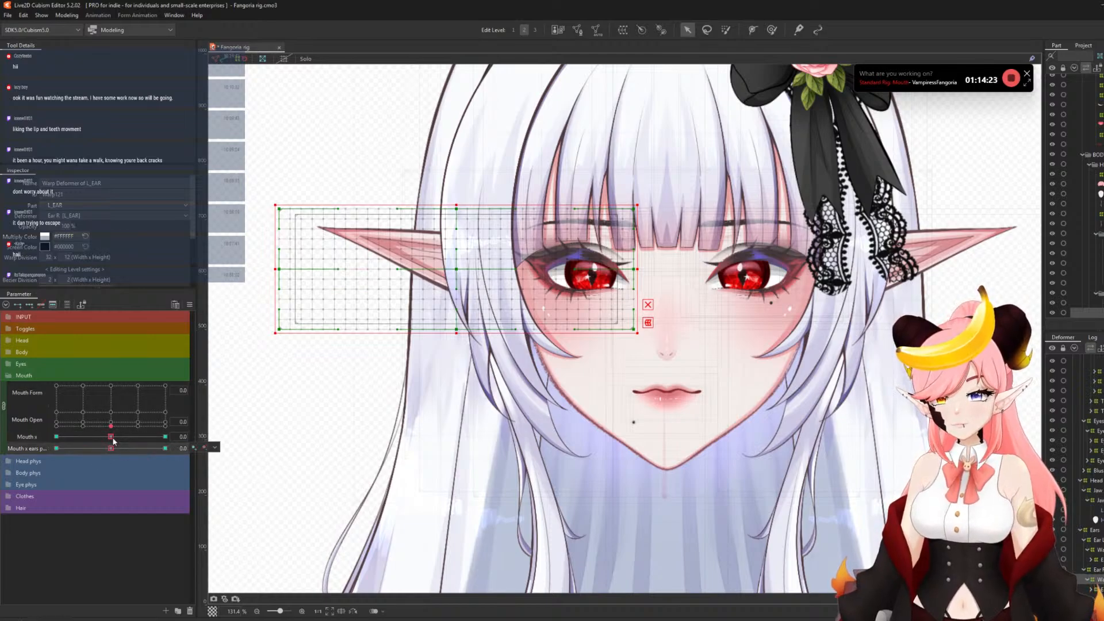
key(ctrl+z)
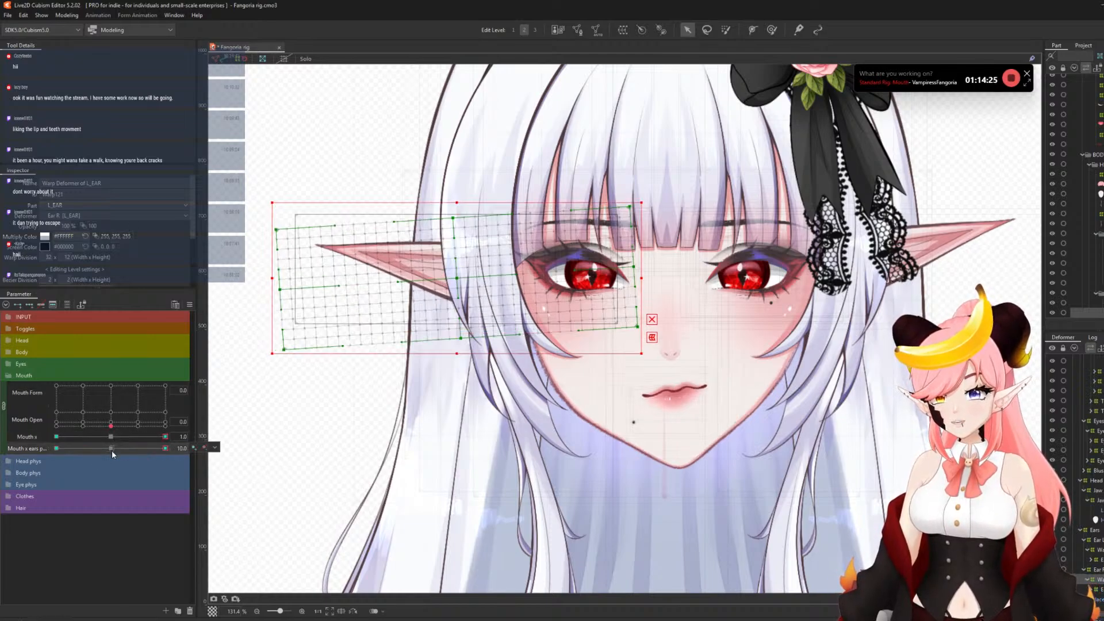
key(ctrl+z)
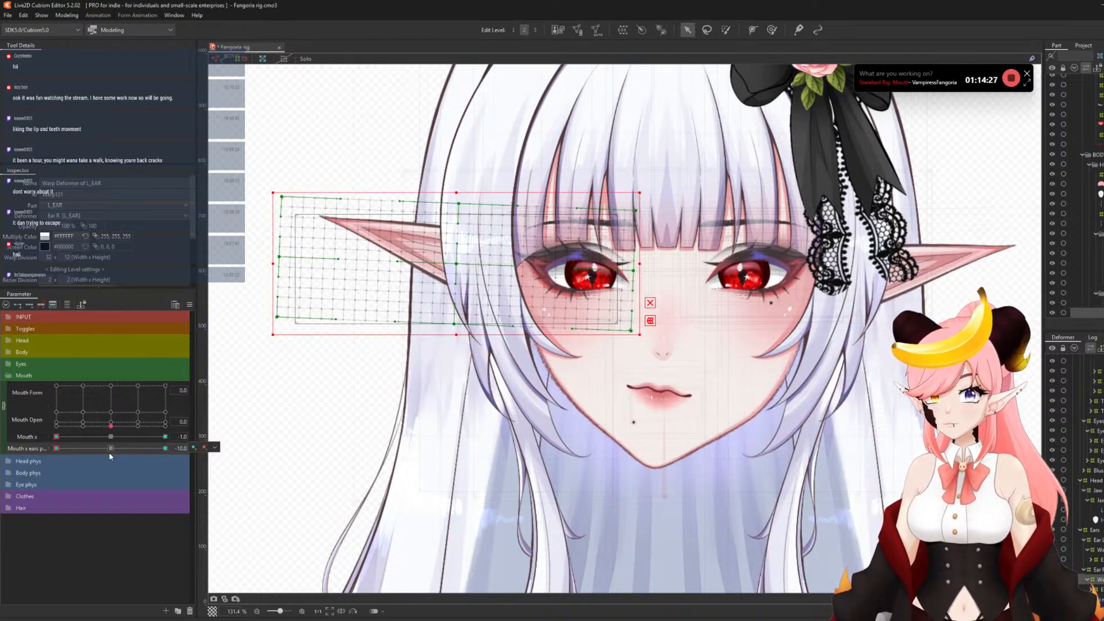
- At Mouth x 0.0 and Mouth x ears phys -10.0, bend the L_EAR deformer's outer end upward with a three-point temporary deform path
click(111, 437)
drag(110, 449, 98, 450)
drag(282, 456, 46, 439)
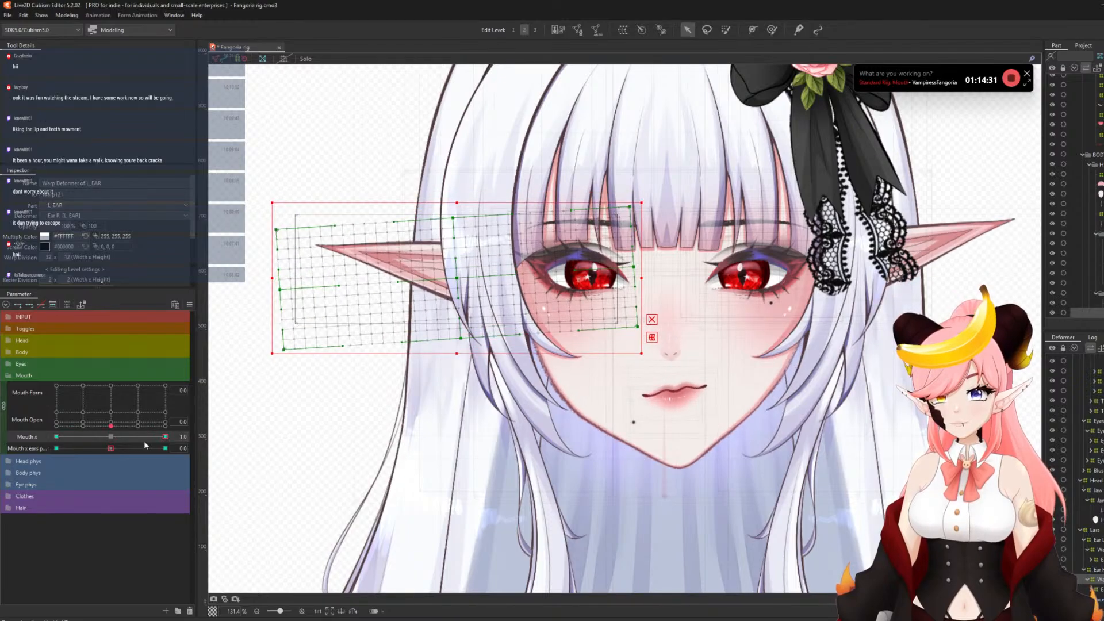
click(111, 437)
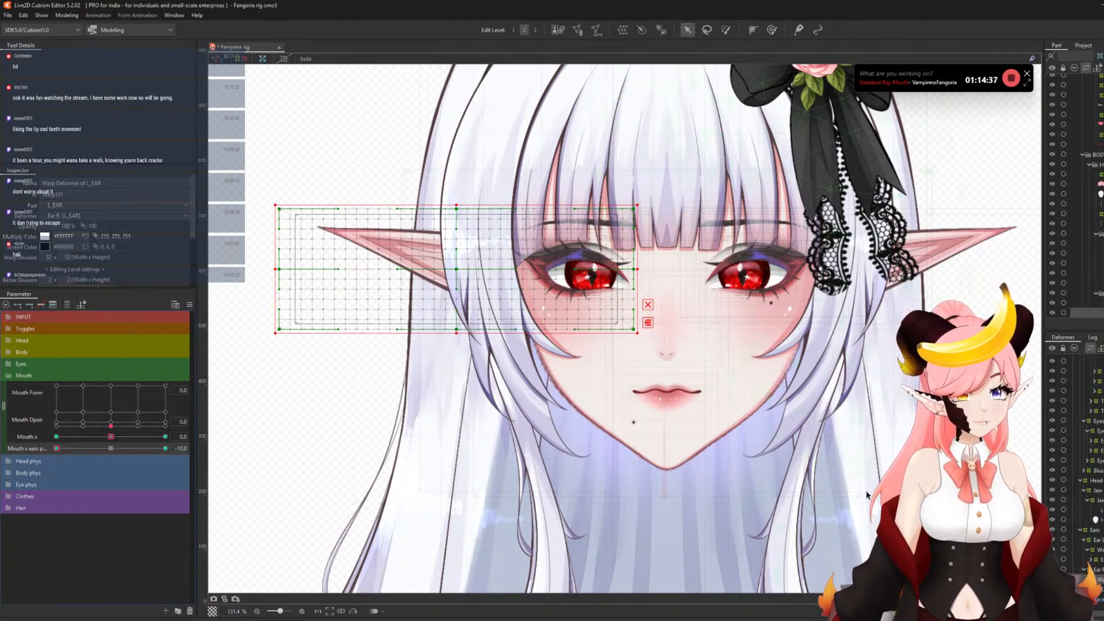
key(t)
click(650, 311)
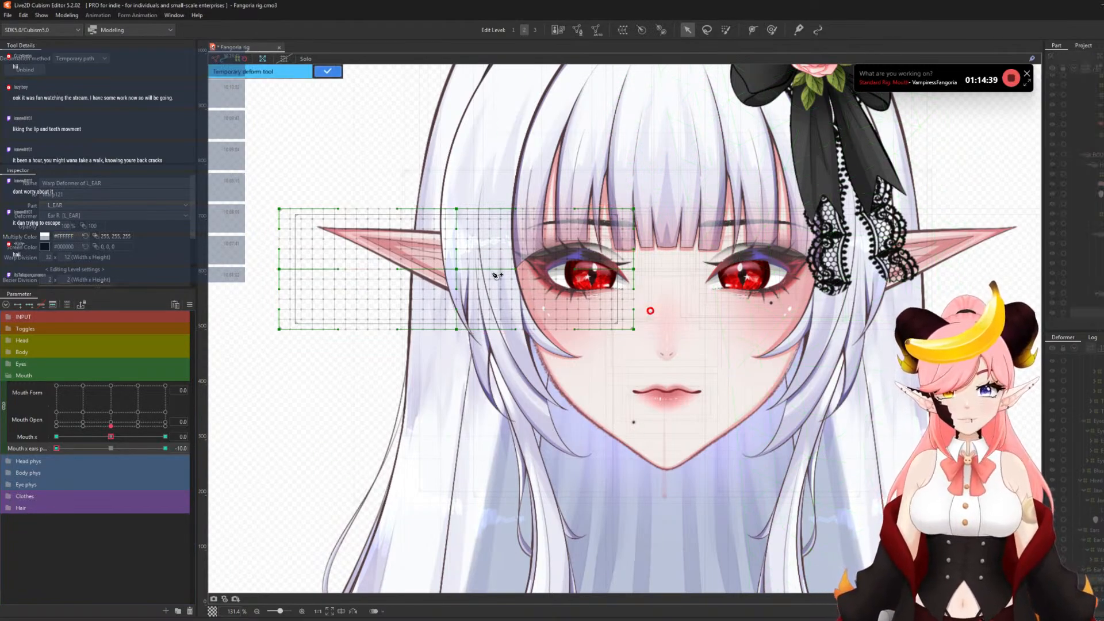
click(498, 276)
click(270, 211)
drag(270, 211, 298, 134)
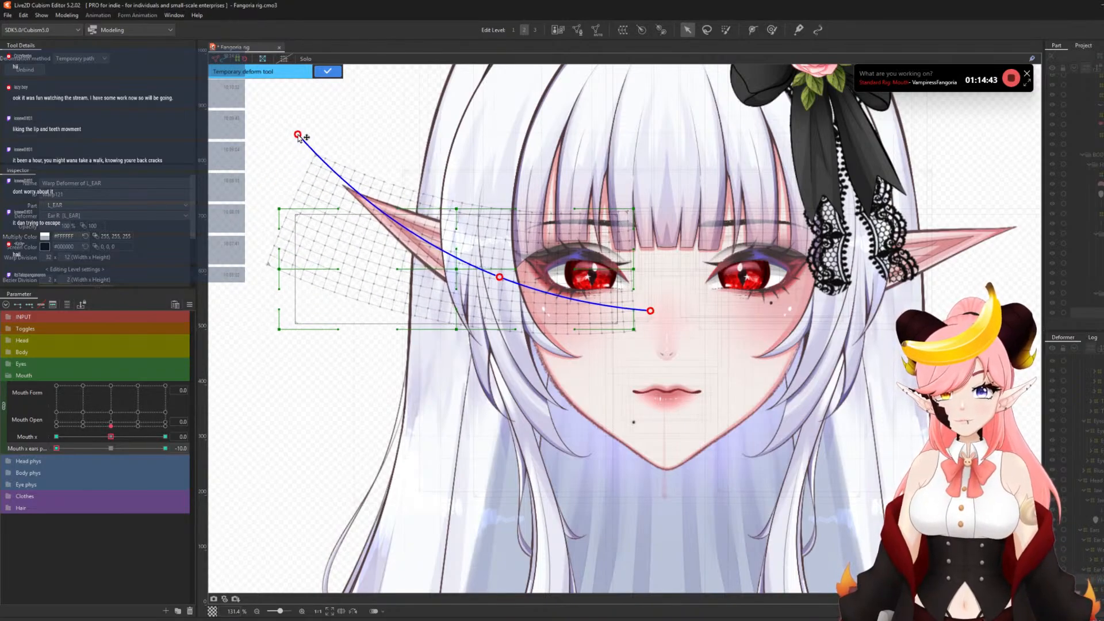
click(327, 70)
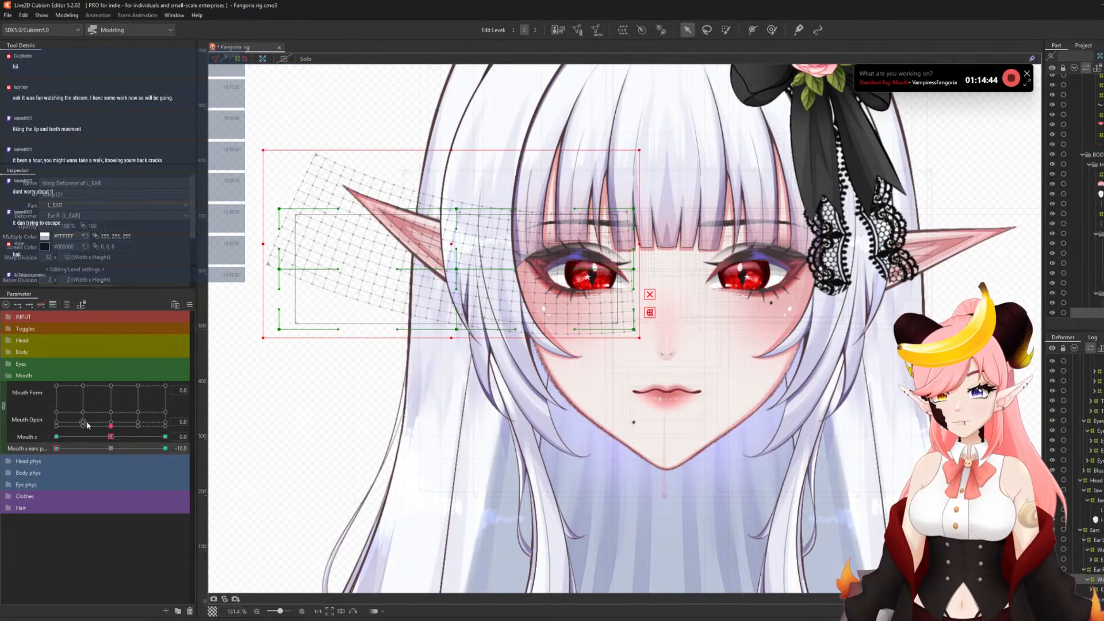
- At Mouth x ears phys 10.0, bend the L_EAR deformer's outer end downward with a three-point temporary deform path and preview the motion
click(165, 449)
click(660, 297)
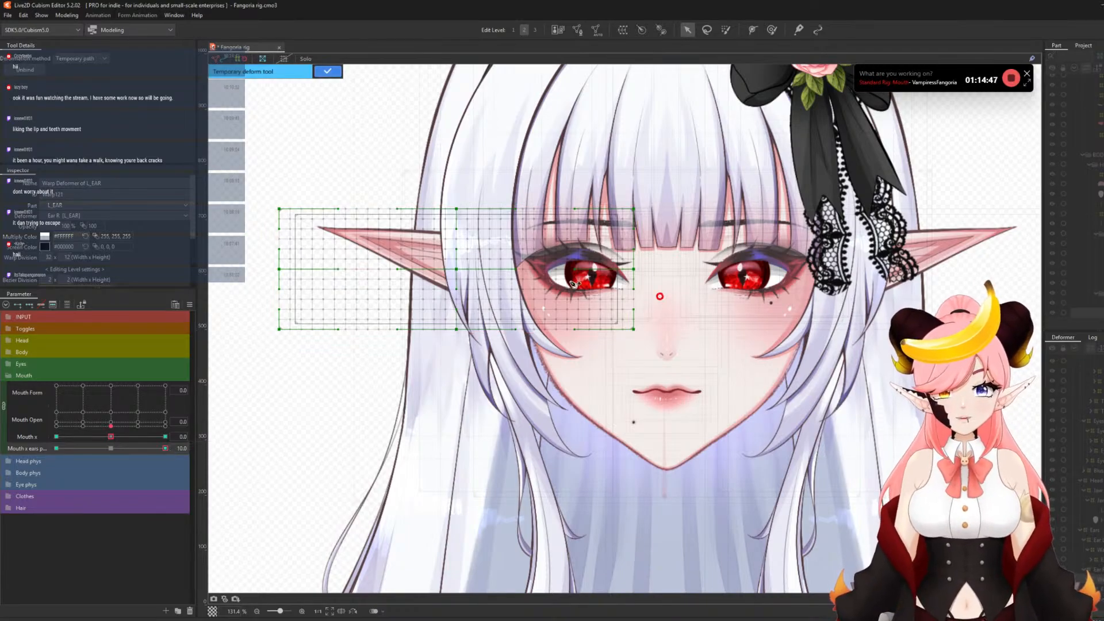
click(499, 272)
click(240, 206)
drag(241, 207, 234, 282)
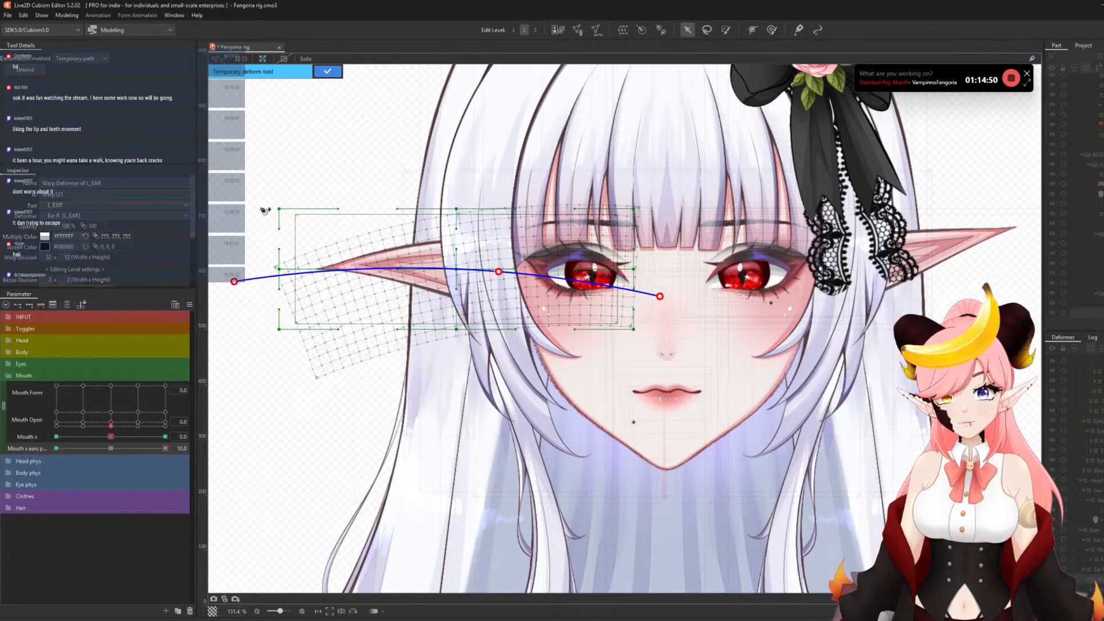
click(328, 71)
click(57, 449)
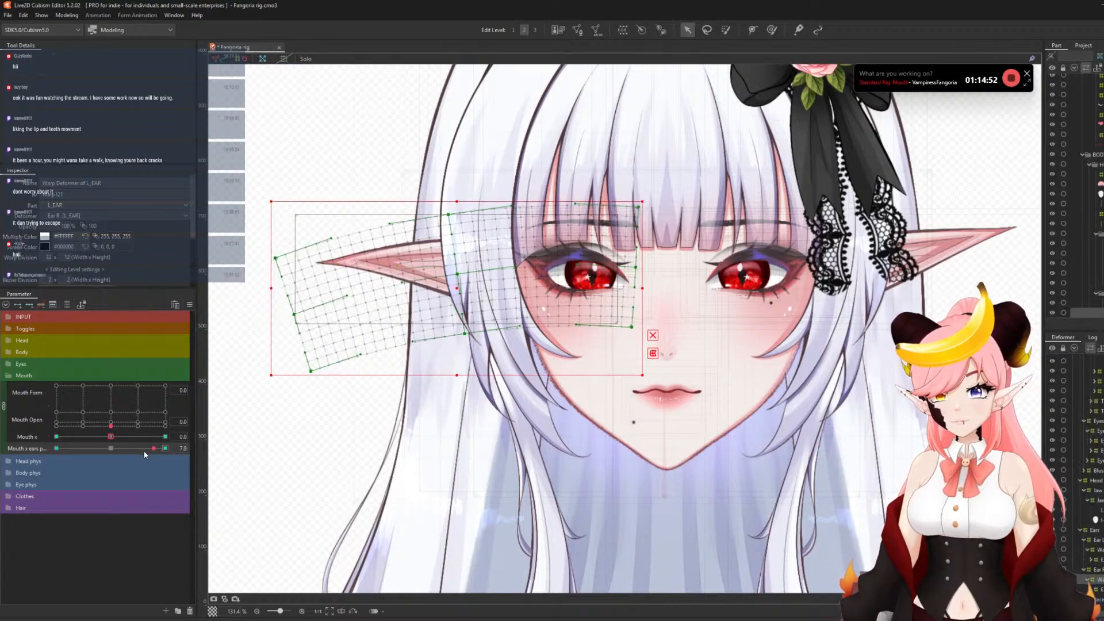
- Apply Extended Interpolation to Mouth x ears phys for the L_EAR deformer, using Ellipse interpolation with 3 points
click(111, 448)
click(190, 304)
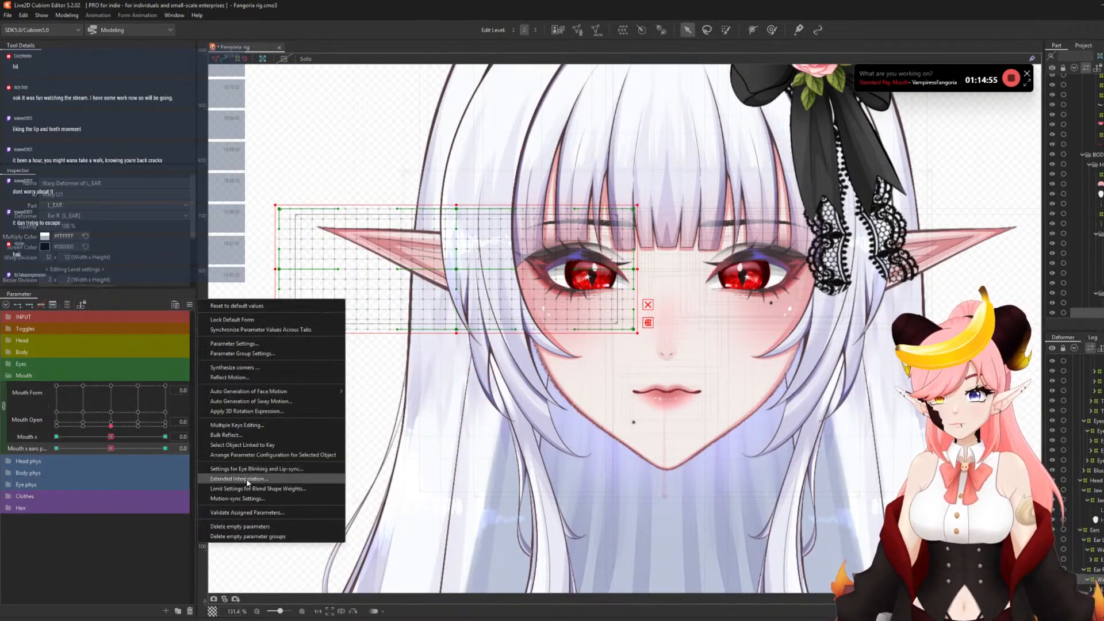
click(247, 479)
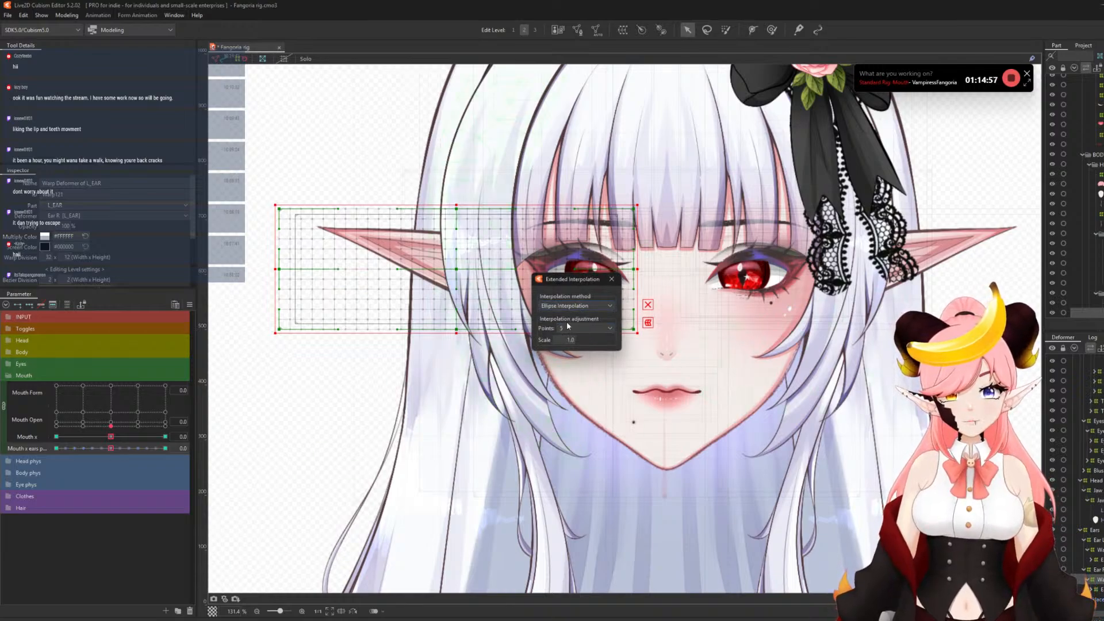
click(578, 328)
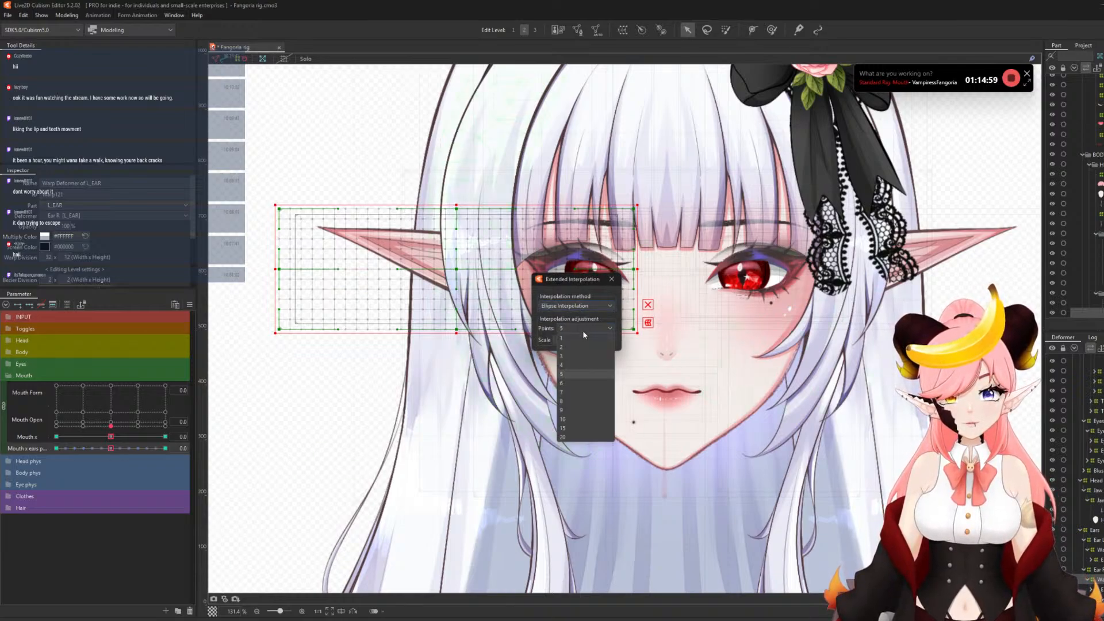
click(586, 356)
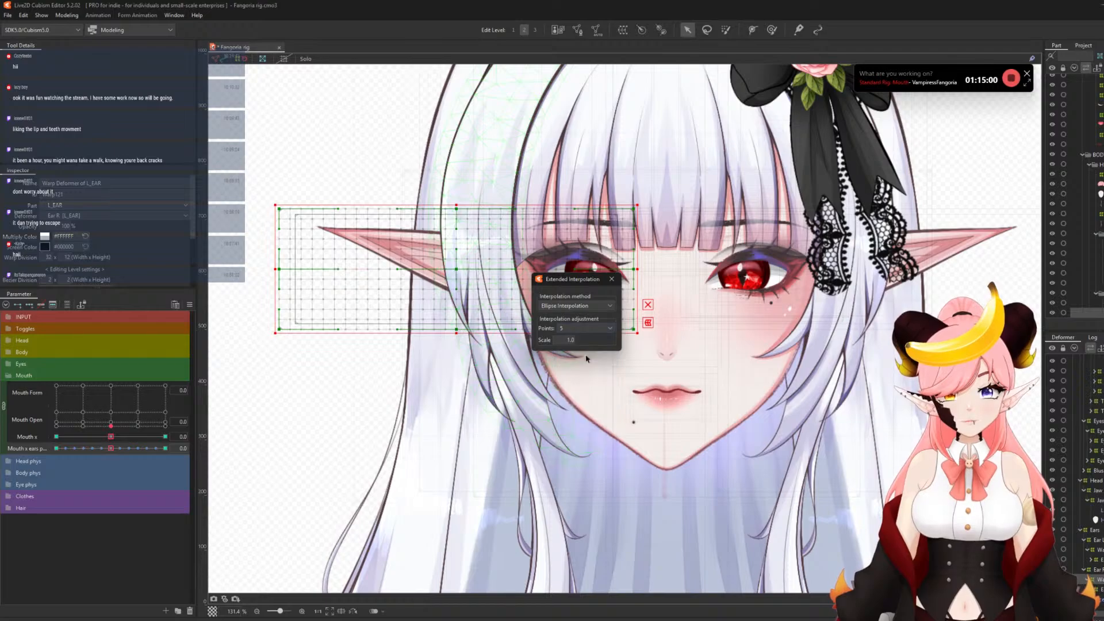
click(612, 279)
- Preview the interpolated ear motion and nudge the L_EAR deformer's outer end slightly outward with the deform brush at Mouth x ears phys 10.0
mouse_move(111, 437)
mouse_down()
mouse_move(228, 458)
mouse_move(13, 440)
mouse_move(178, 467)
mouse_move(73, 458)
mouse_move(112, 452)
mouse_up()
drag(53, 446, 185, 463)
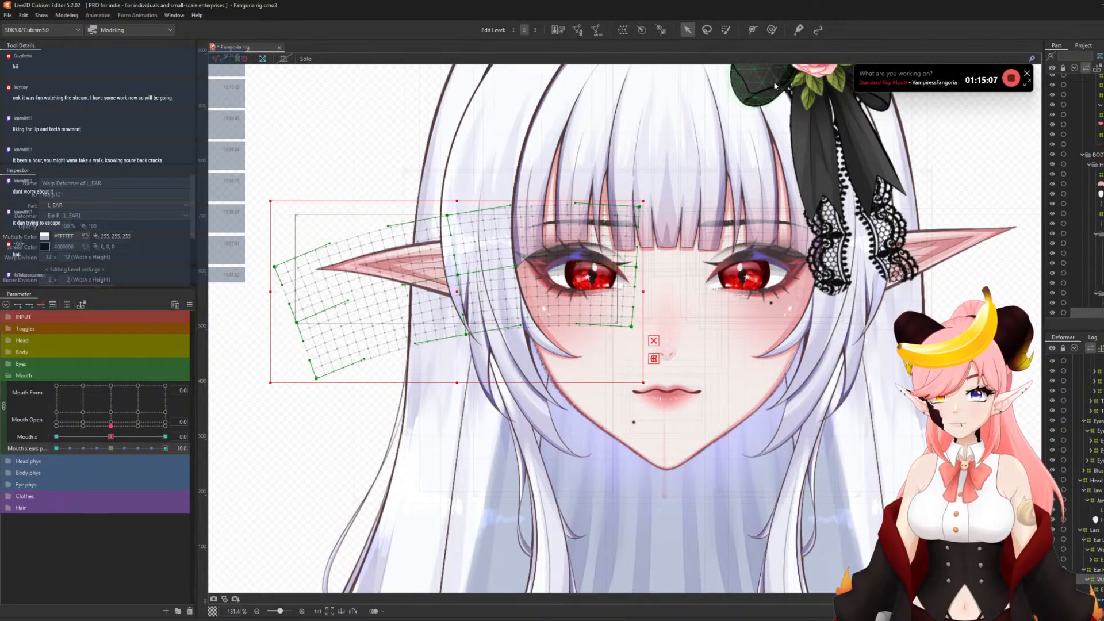
click(771, 30)
key(b)
drag(472, 362, 488, 361)
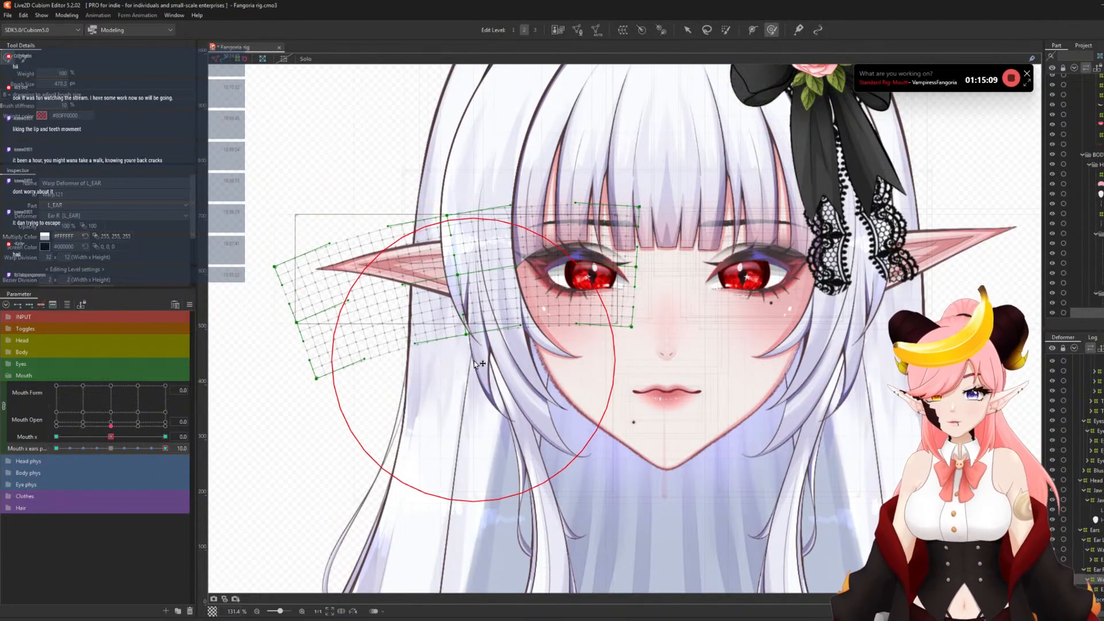
drag(316, 305, 308, 310)
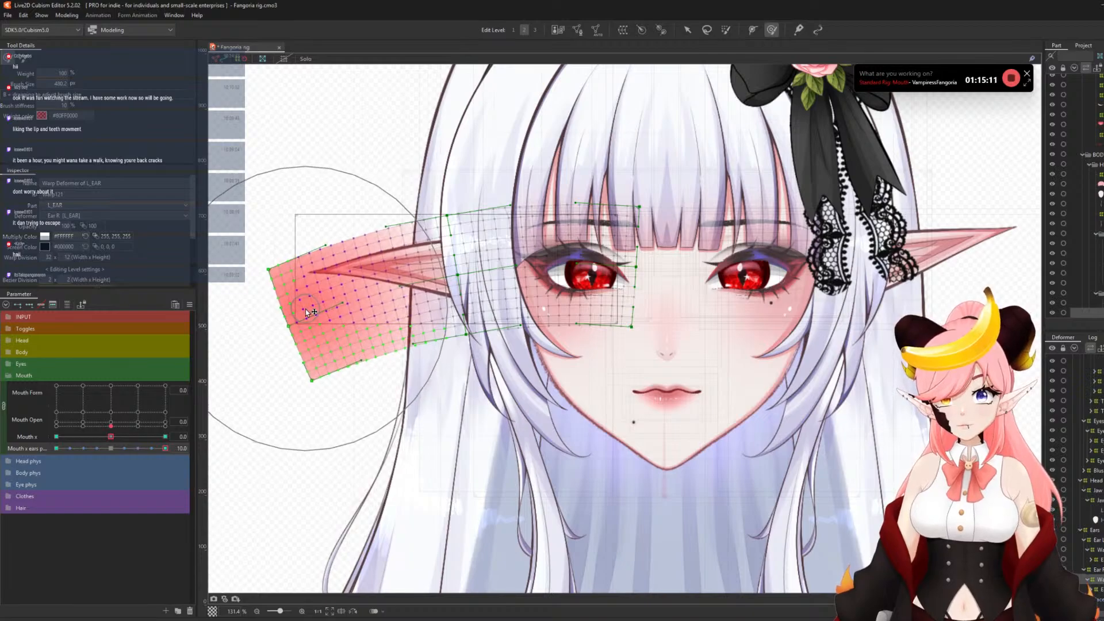
mouse_move(161, 448)
mouse_down()
mouse_move(109, 452)
mouse_move(148, 460)
mouse_move(109, 462)
mouse_move(234, 472)
mouse_move(55, 439)
mouse_up()
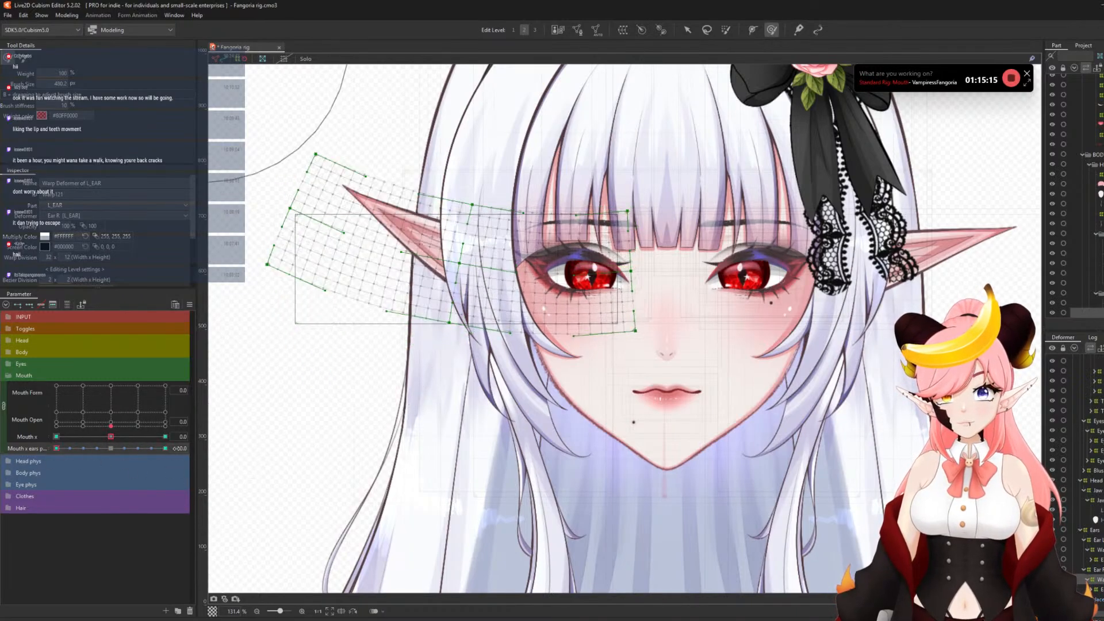
- Brush-select the face-side half of the L_EAR deformer and paste its neutral form at Mouth x ears phys 10.0 and -10.0
click(112, 450)
scroll(363, 285, down, 2)
scroll(595, 251, up, 2)
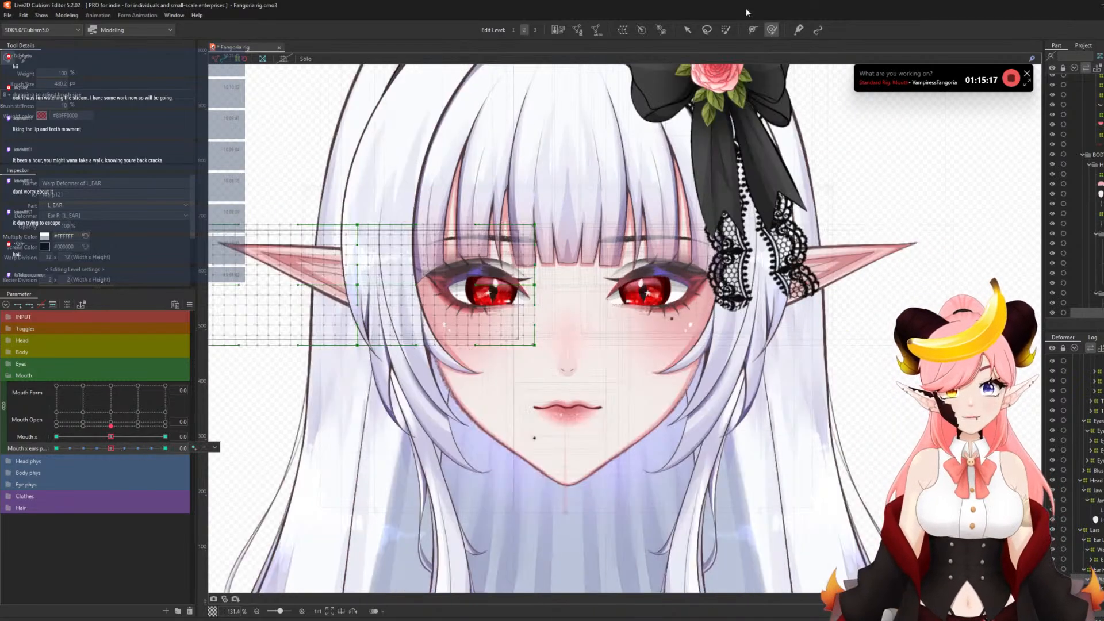
click(726, 30)
key(b)
drag(402, 347, 619, 379)
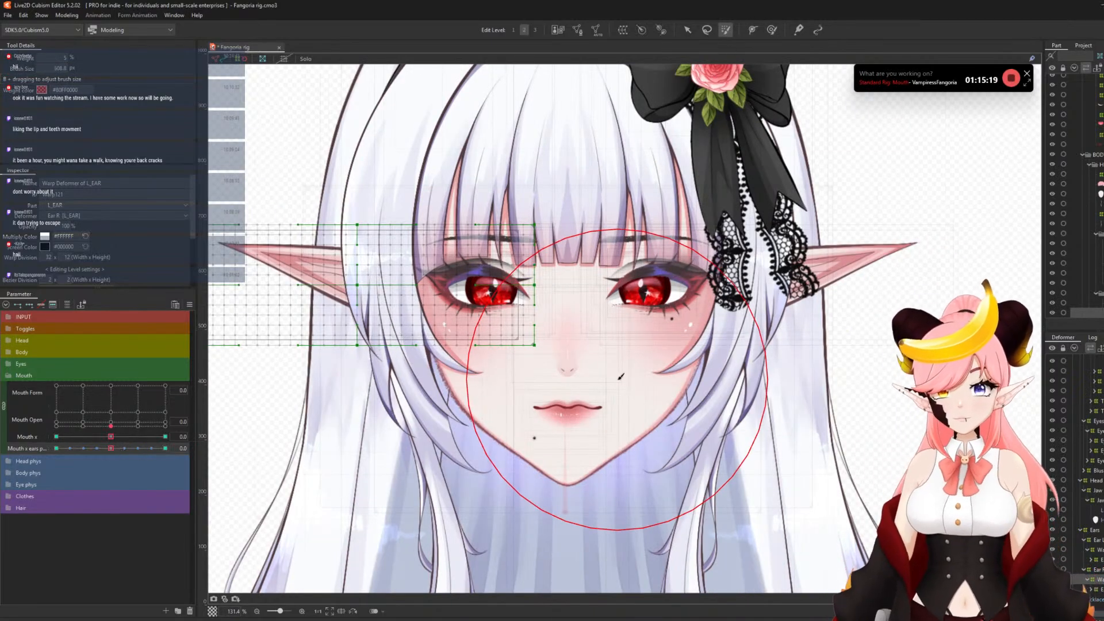
mouse_move(560, 348)
mouse_down()
mouse_move(572, 276)
mouse_move(538, 236)
mouse_move(584, 381)
mouse_up()
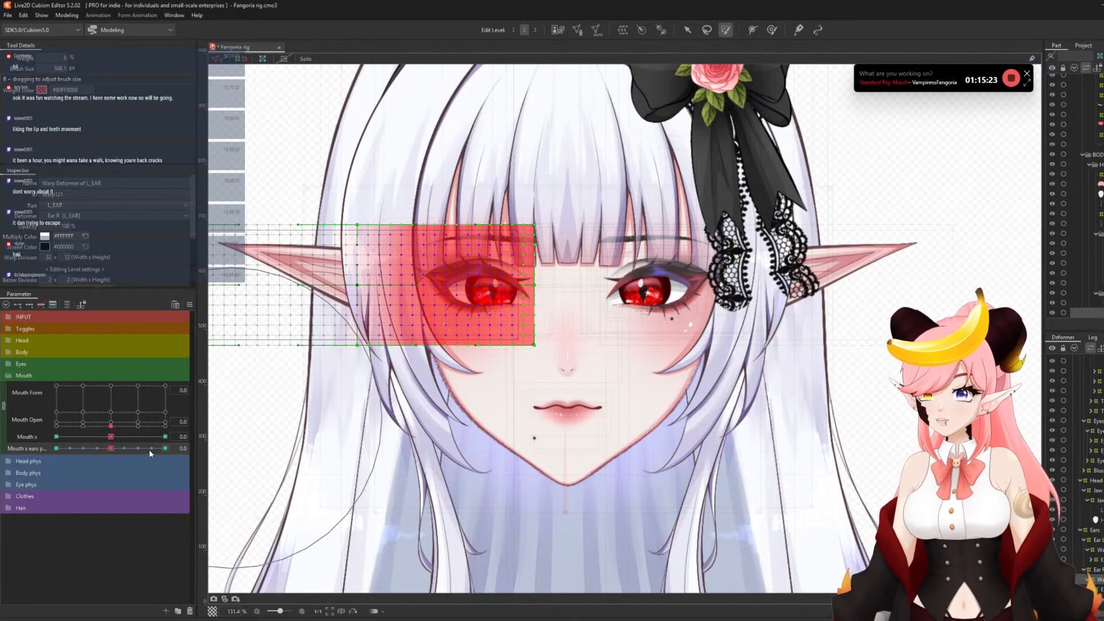
click(165, 449)
key(ctrl+v)
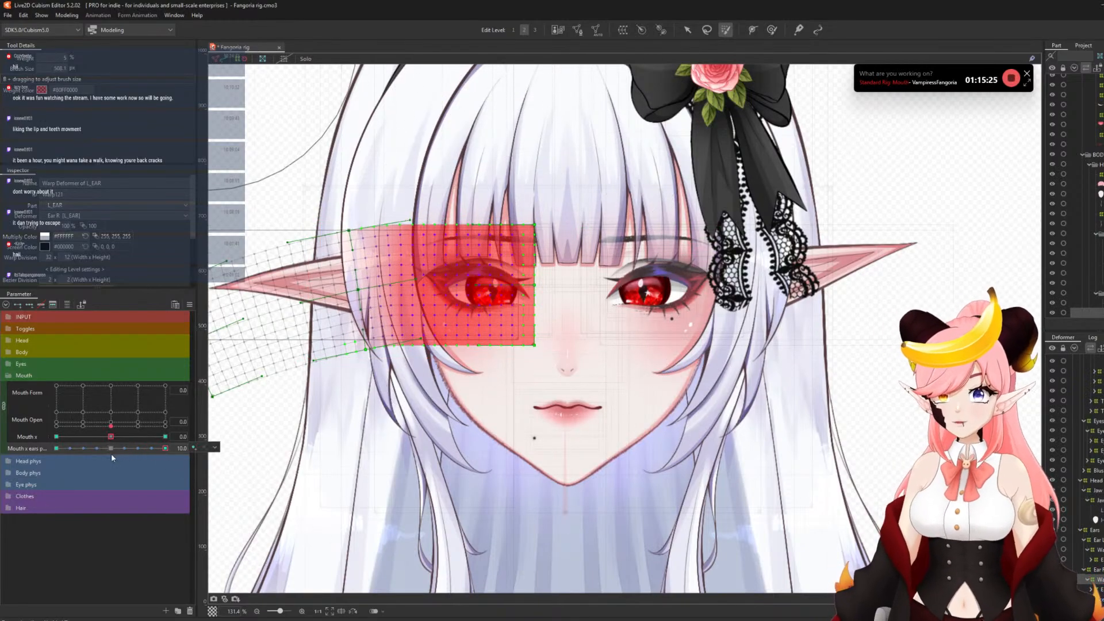
click(57, 448)
key(ctrl+v)
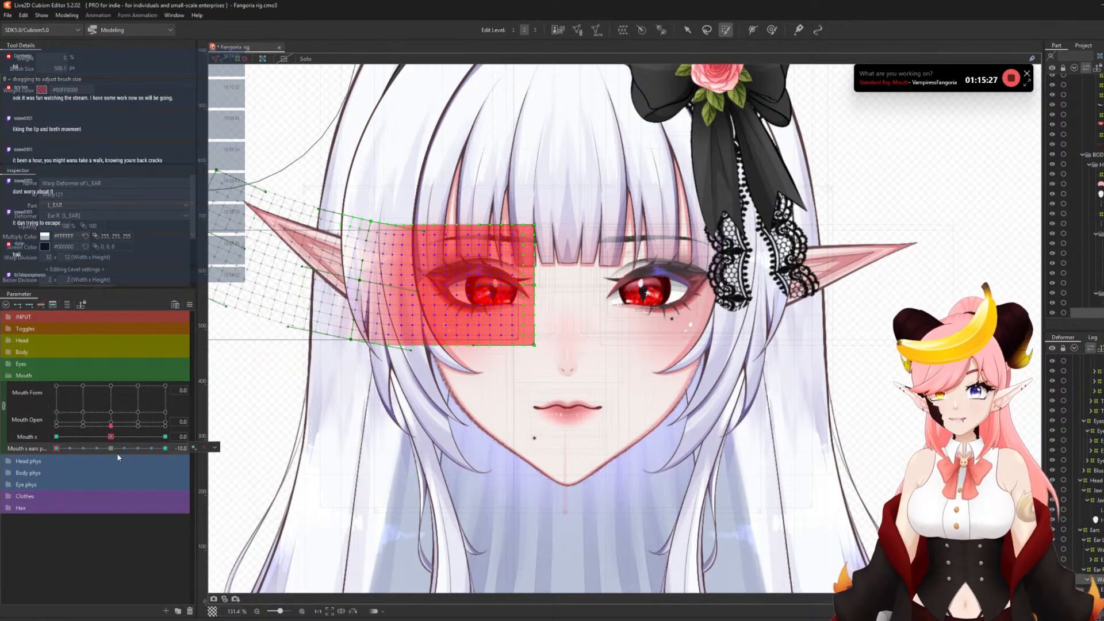
click(111, 448)
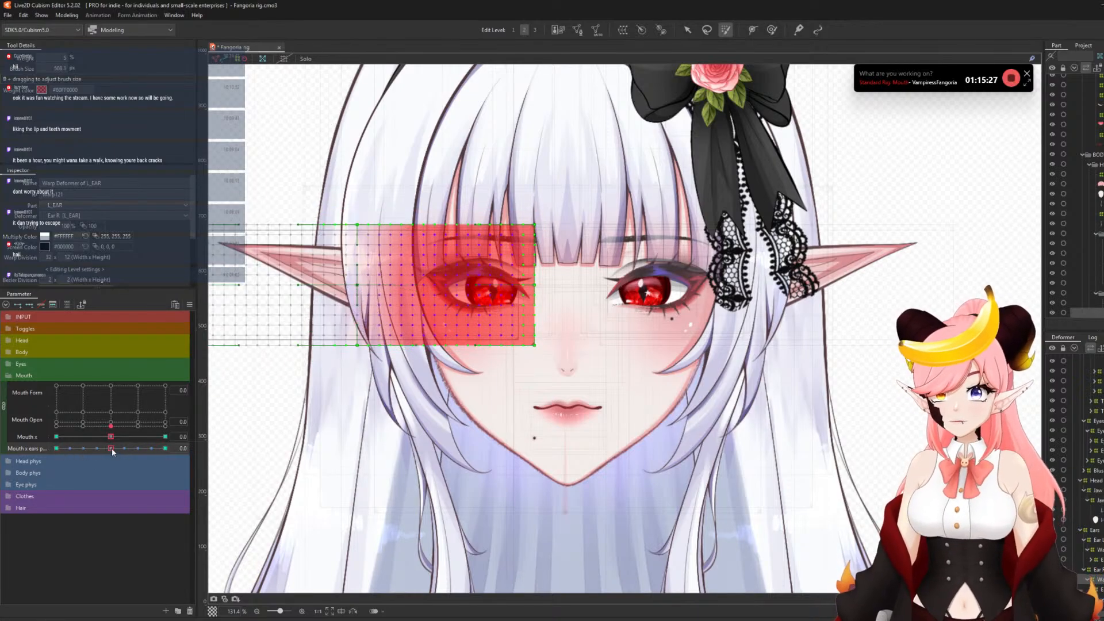
- Key the R_EAR deformer to Mouth x ears phys and bend its outer end upward at 10.0 with a three-point temporary deform path
click(1096, 550)
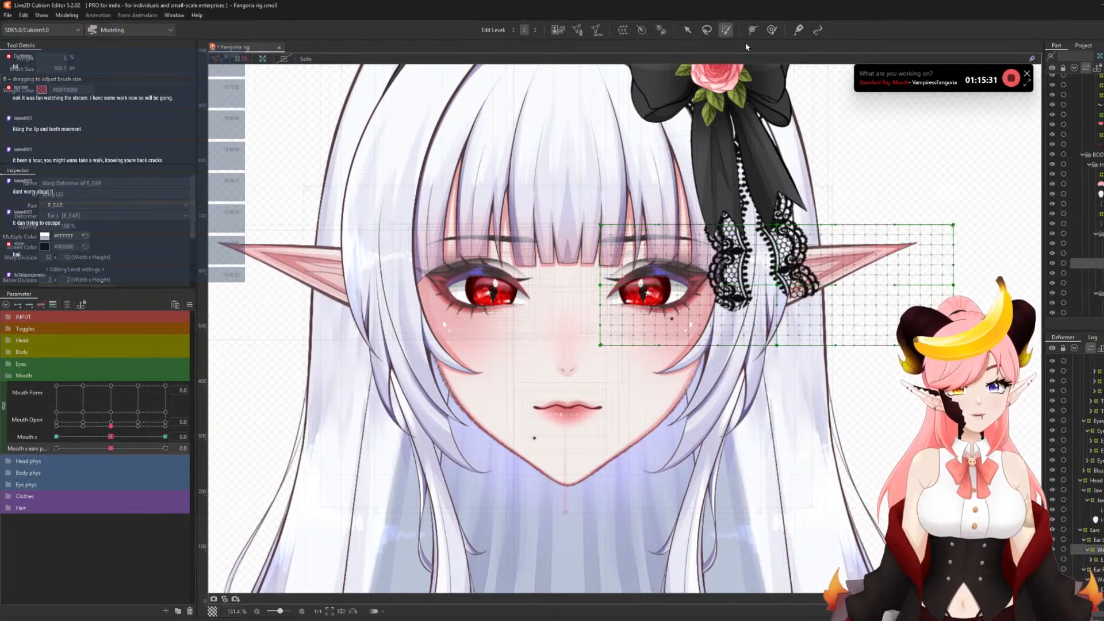
click(687, 29)
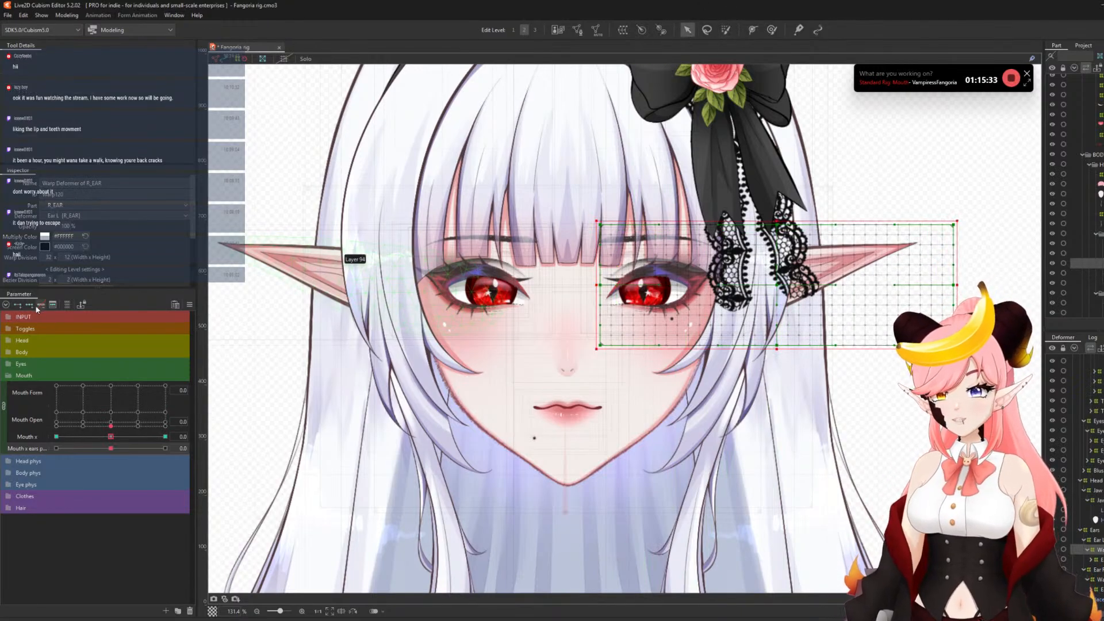
click(165, 448)
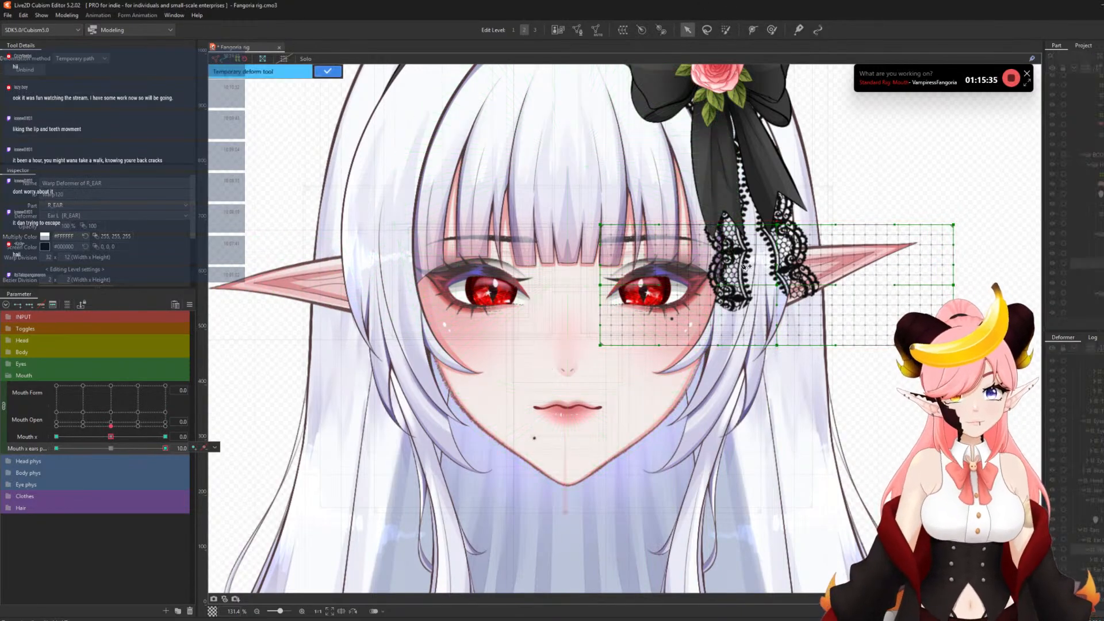
click(585, 326)
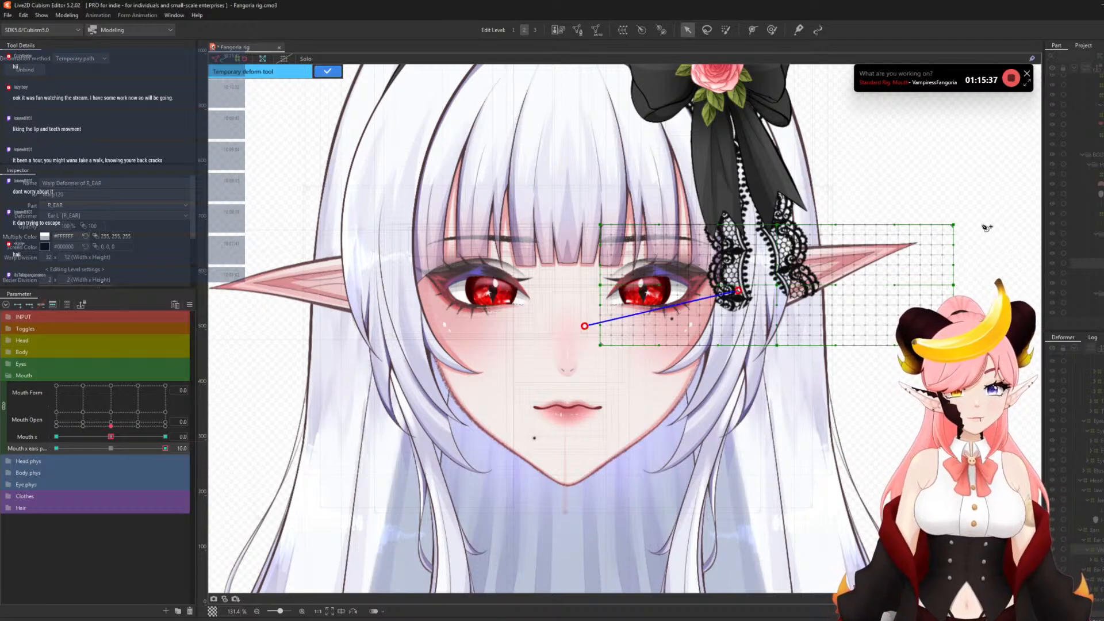
drag(987, 227, 949, 148)
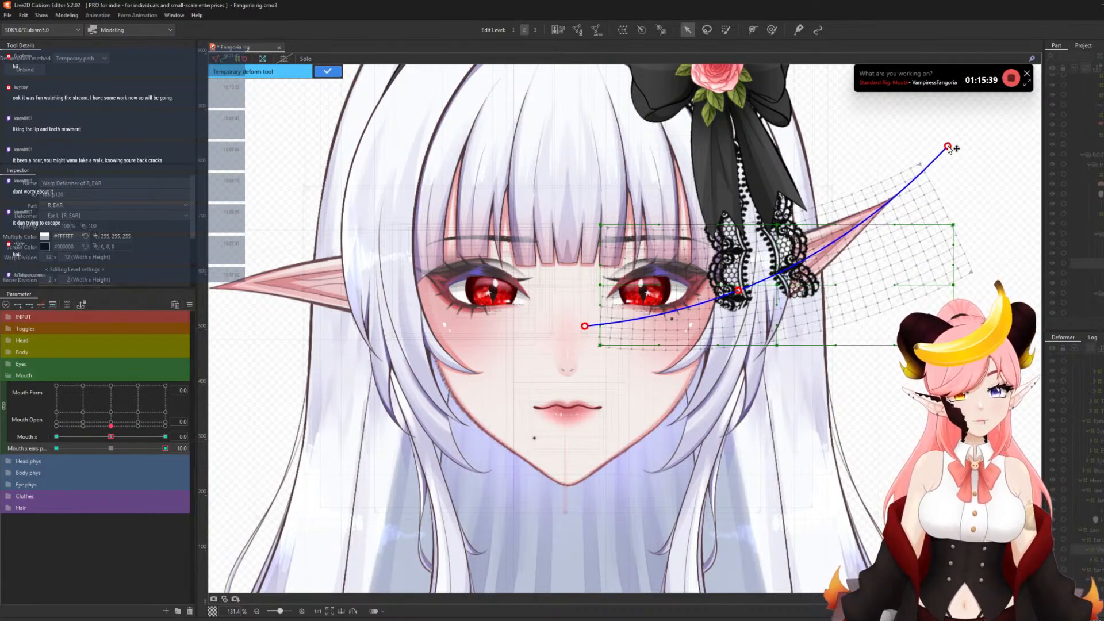
click(328, 70)
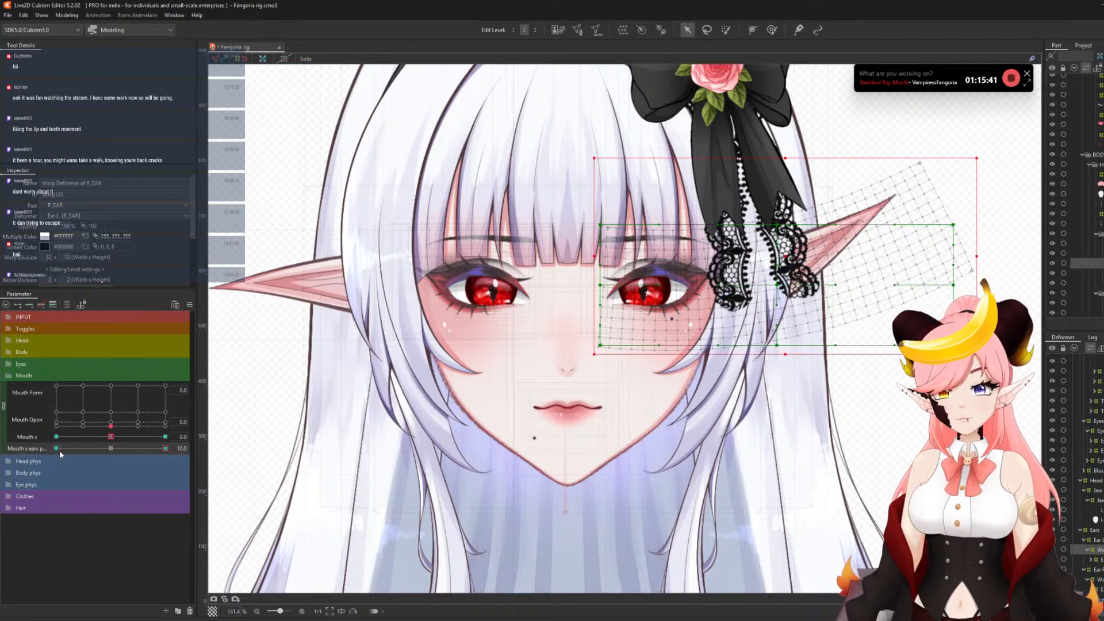
- At Mouth x ears phys -10.0, bend the R_EAR deformer's outer end downward with a three-point temporary deform path
click(58, 449)
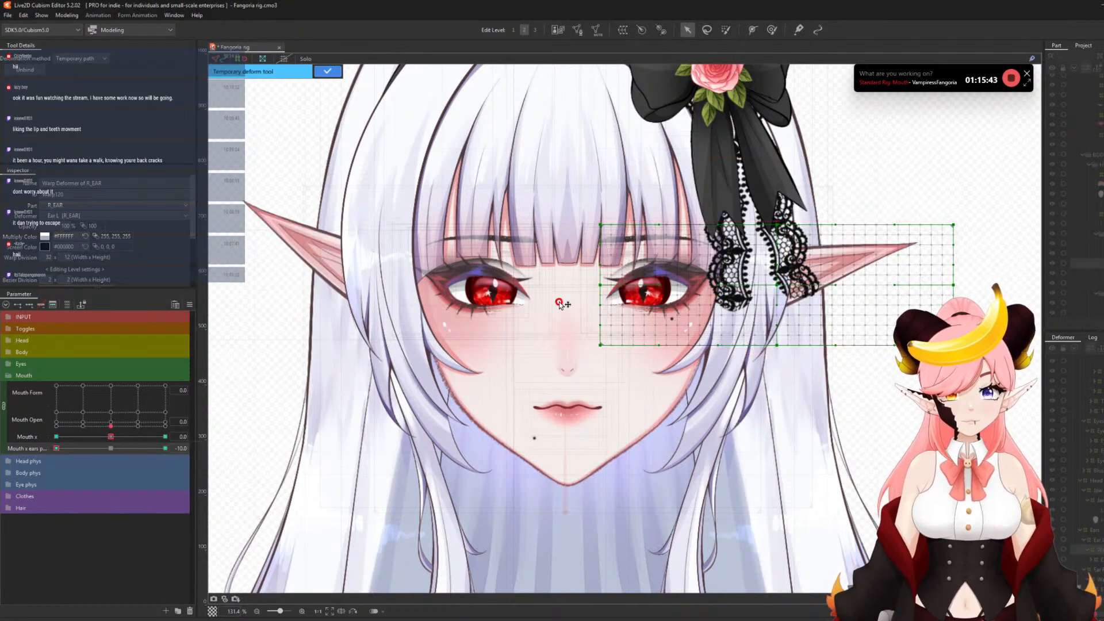
click(738, 288)
click(978, 230)
drag(979, 229, 976, 323)
click(328, 71)
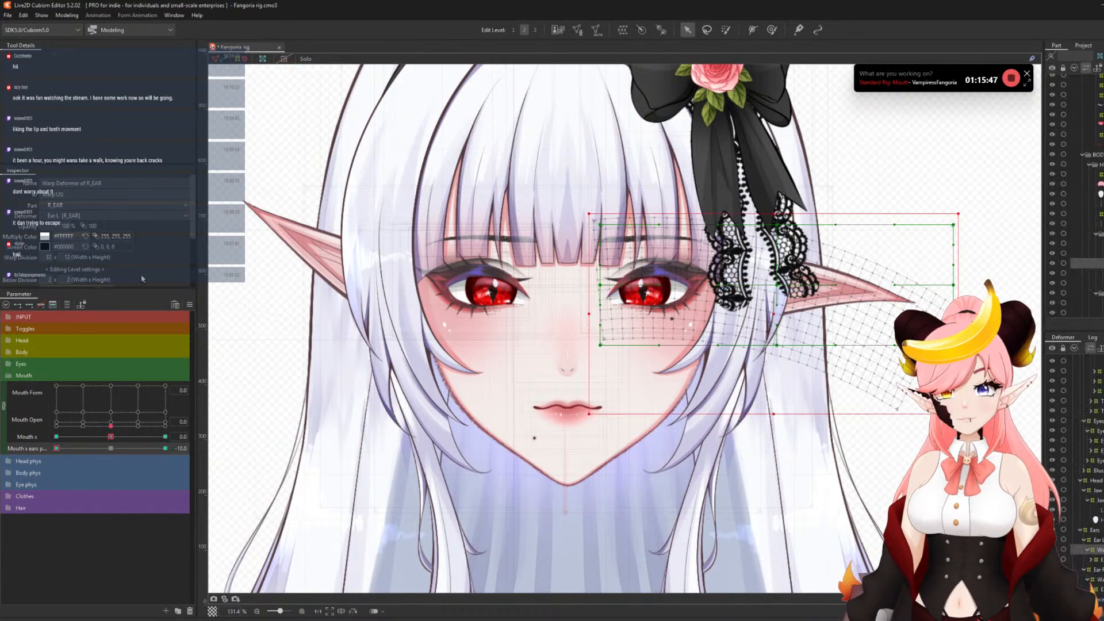
- Apply Extended Interpolation to Mouth x ears phys for the R_EAR deformer, using Ellipse interpolation with 3 points
click(110, 449)
click(189, 305)
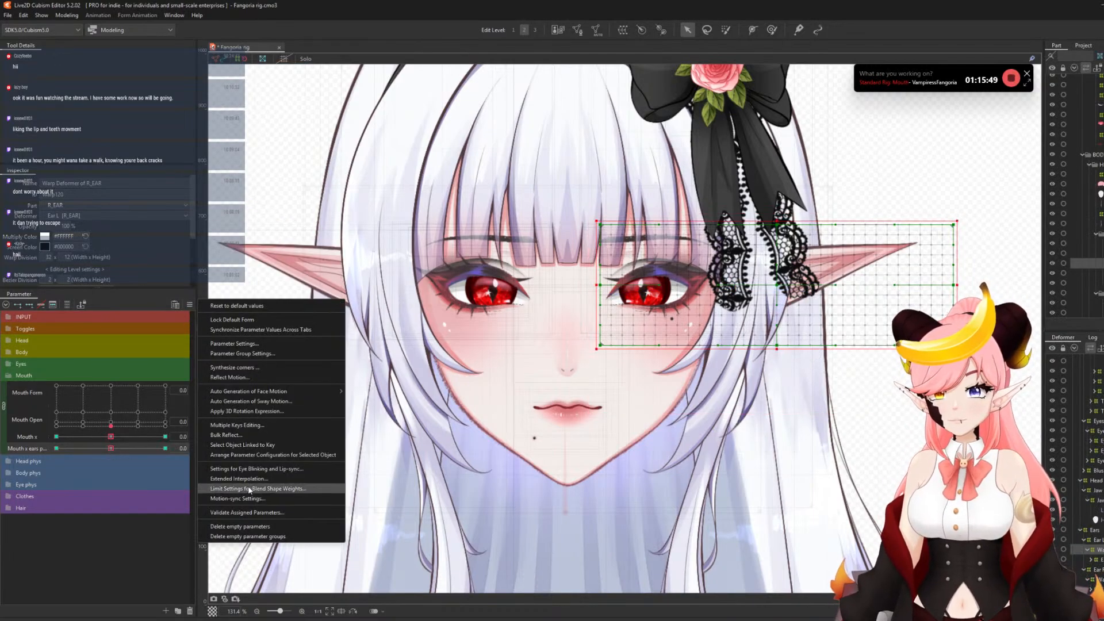
click(248, 481)
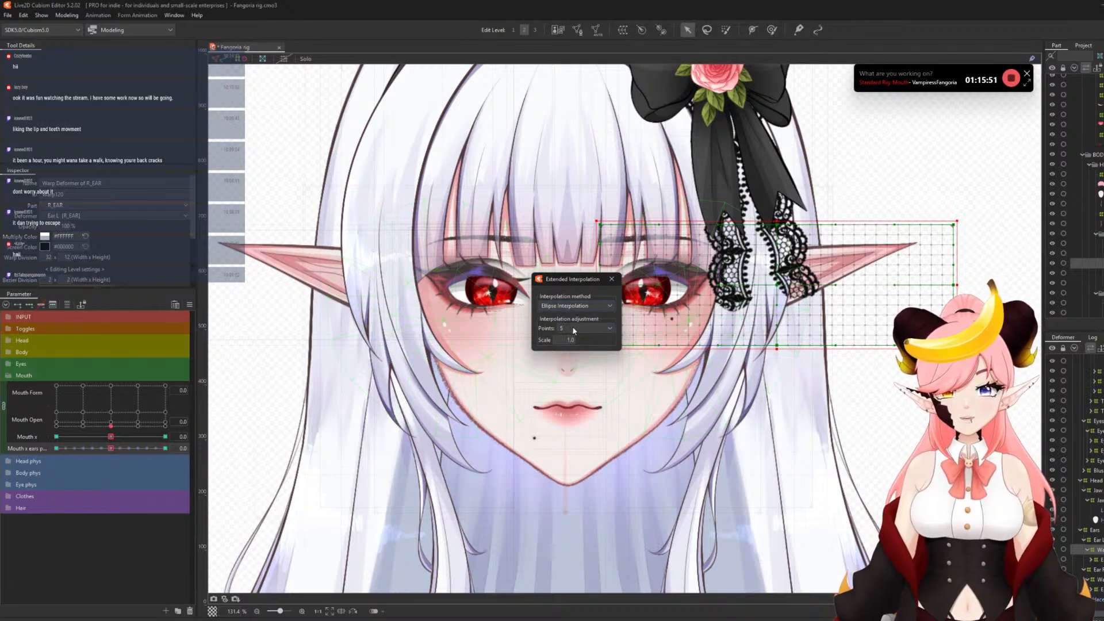
click(572, 327)
click(577, 350)
click(611, 279)
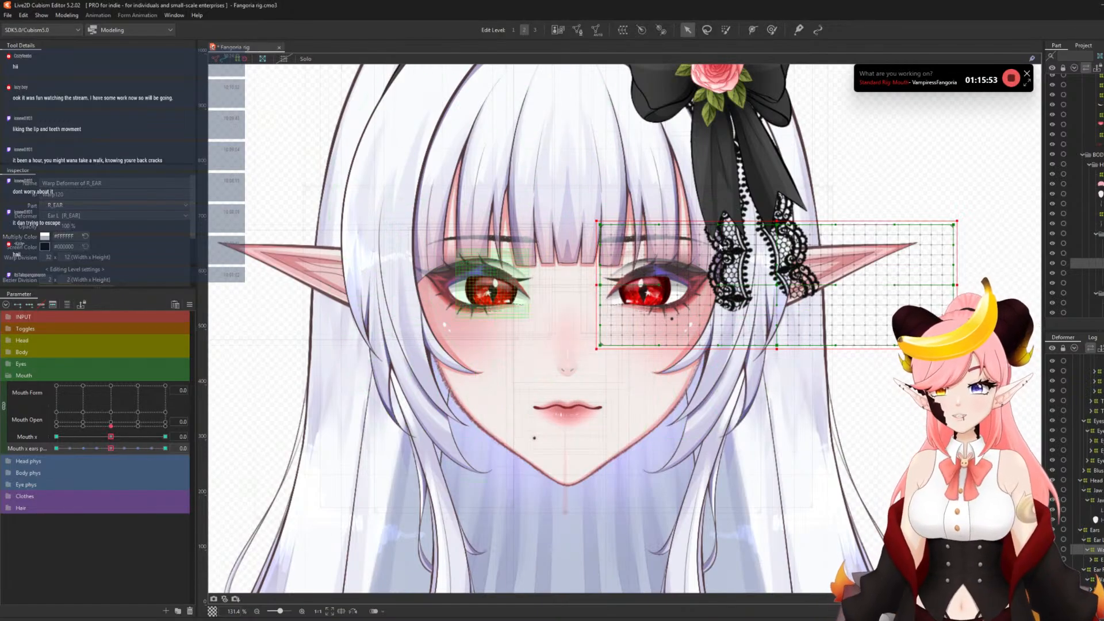
- Brush-select the face-side half of the R_EAR deformer and paste its neutral form at Mouth x ears phys 10.0 and -10.0
click(725, 31)
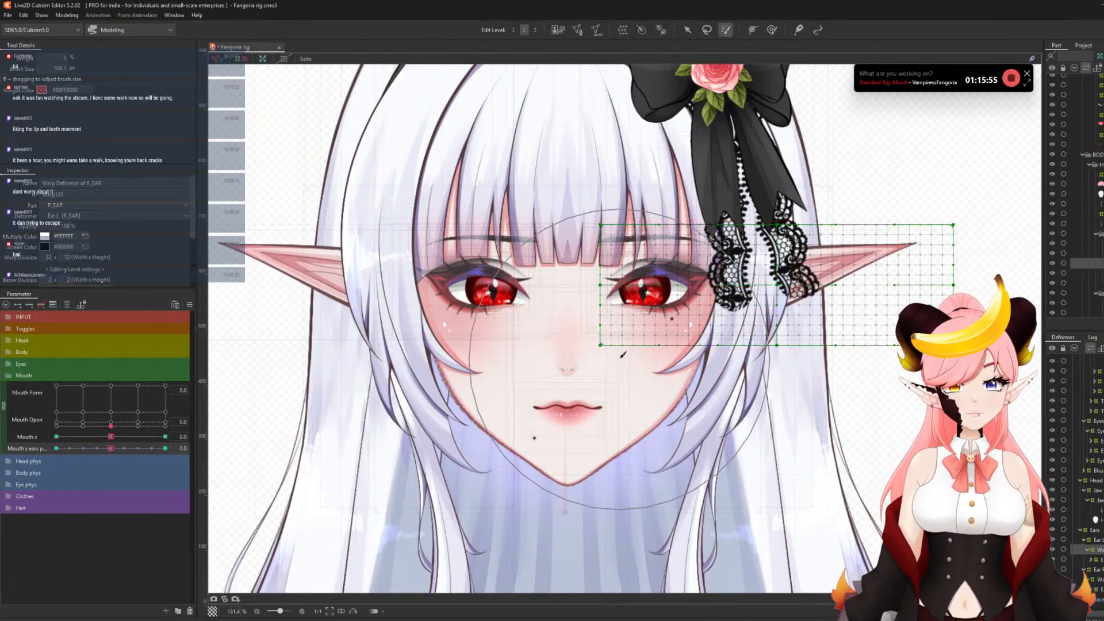
mouse_move(622, 354)
mouse_down()
mouse_move(595, 261)
mouse_move(601, 283)
mouse_move(531, 287)
mouse_move(714, 273)
mouse_move(598, 387)
mouse_up()
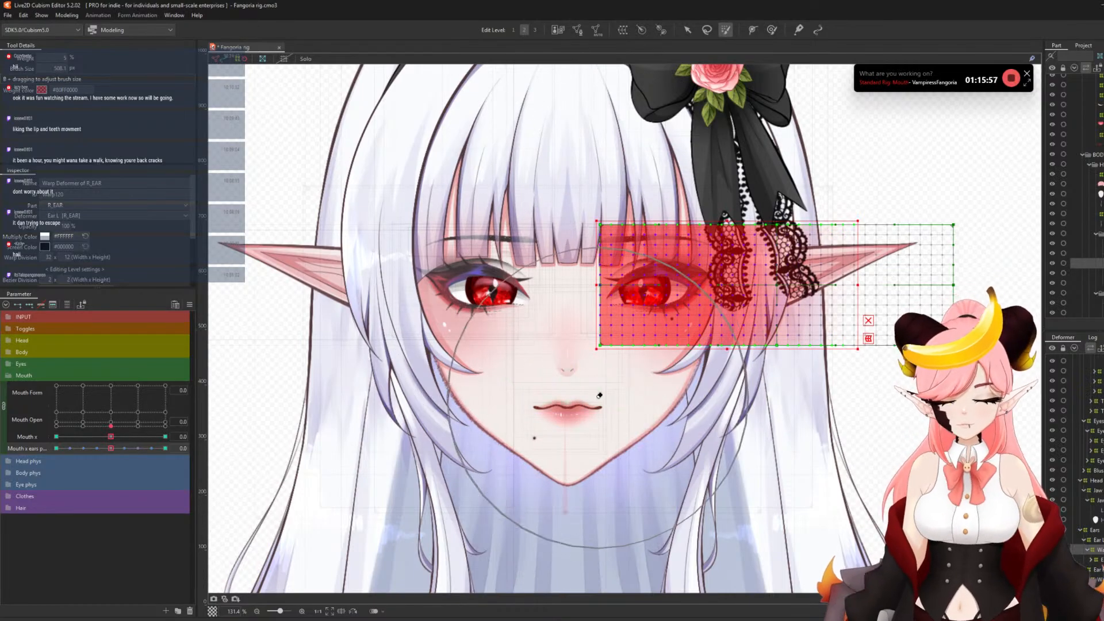
drag(111, 448, 161, 448)
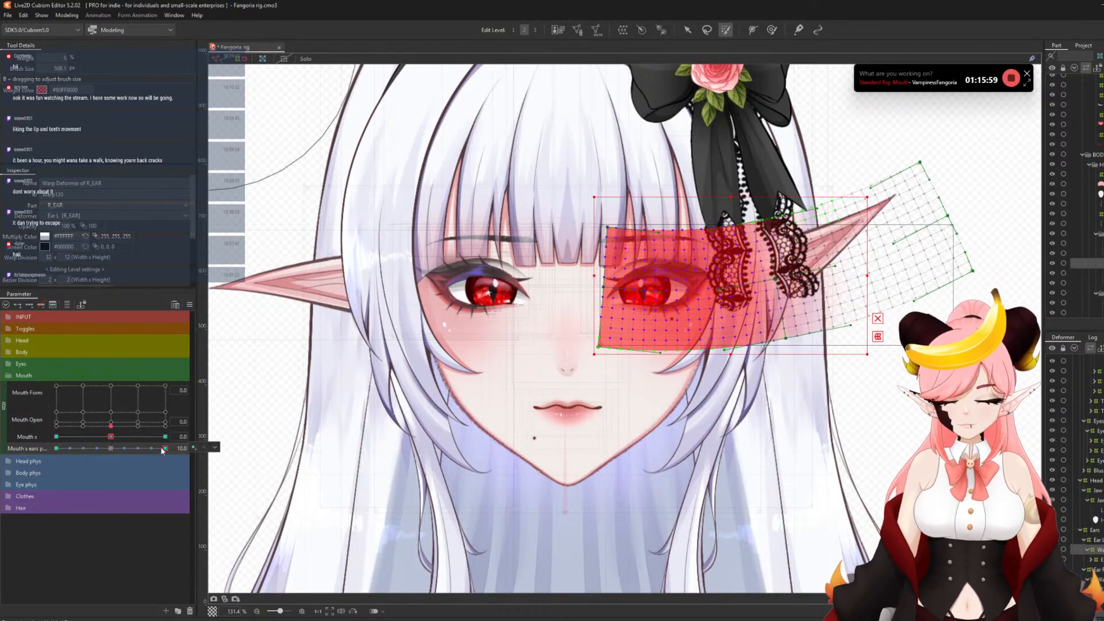
key(ctrl+v)
click(56, 448)
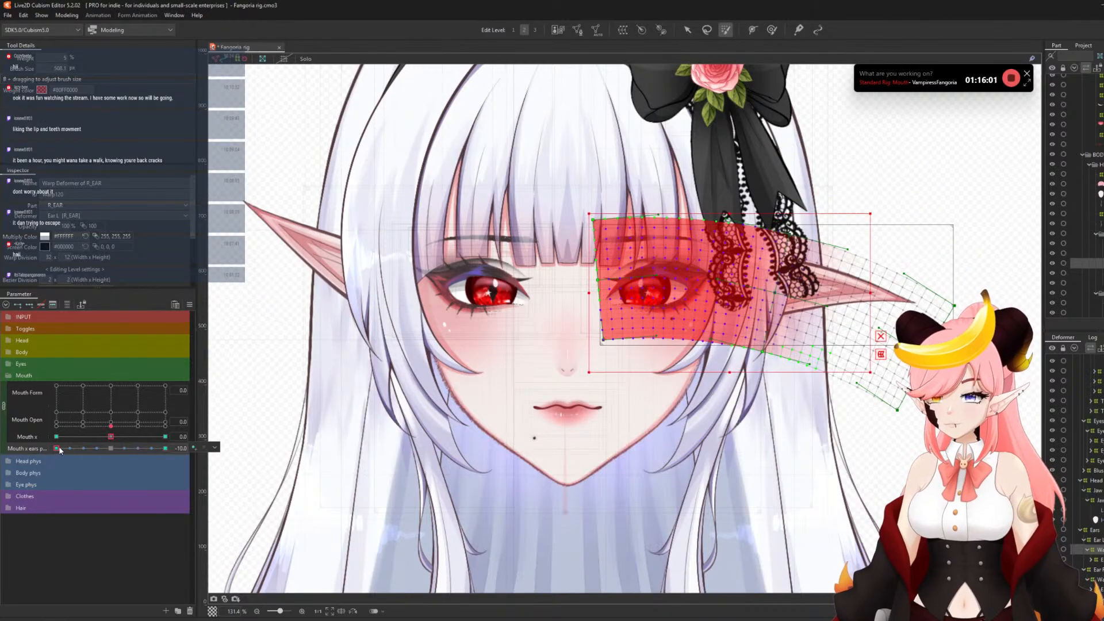
key(ctrl+v)
click(686, 30)
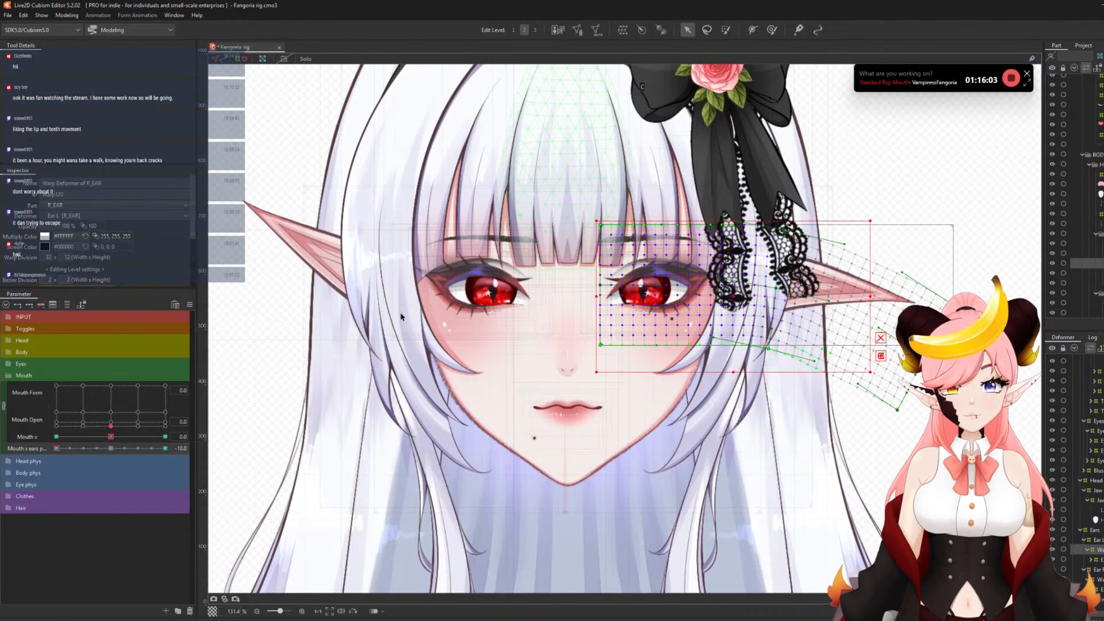
- Sweep Mouth x ears phys between -10.0 and 10.0 to check the R_EAR bend, and return it to 0.0
click(114, 449)
click(165, 448)
drag(165, 448, 6, 464)
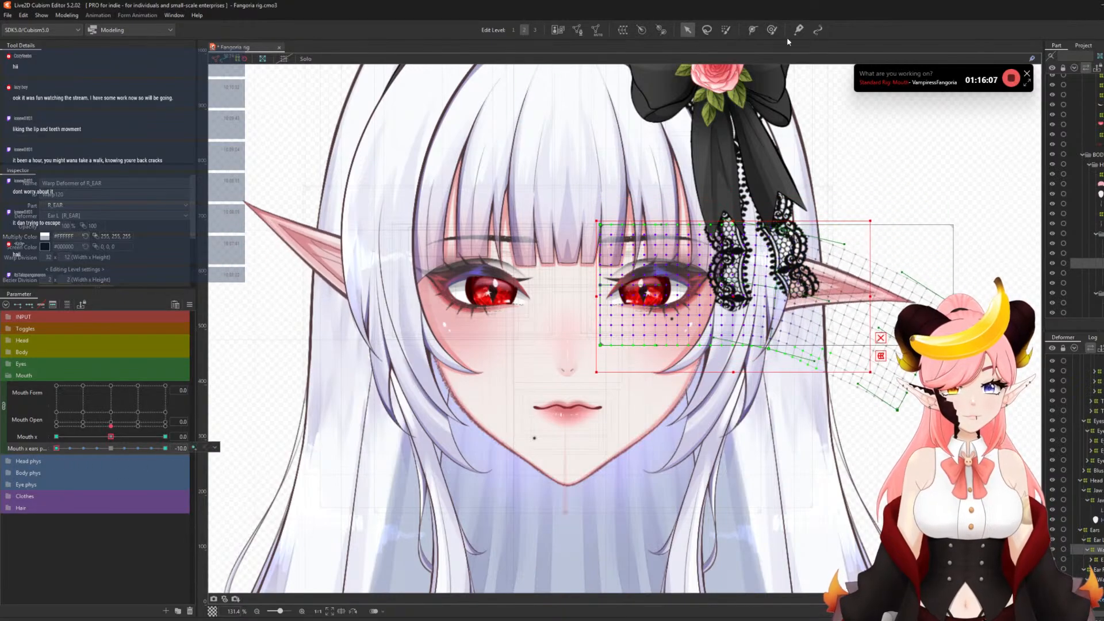
click(770, 30)
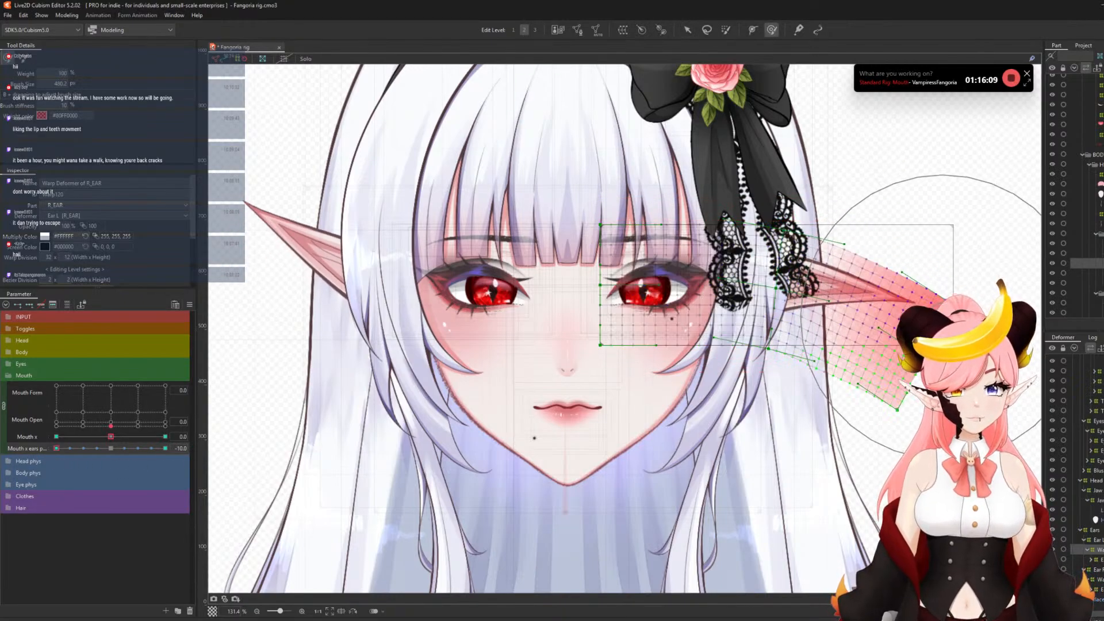
drag(57, 448, 189, 475)
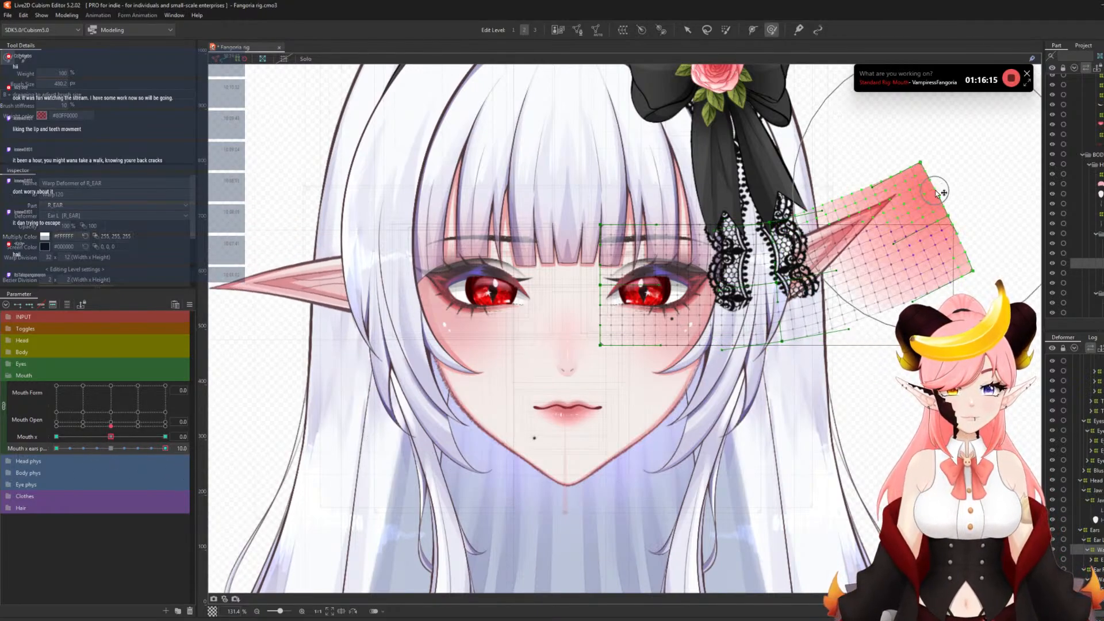
drag(152, 451, 56, 443)
click(111, 448)
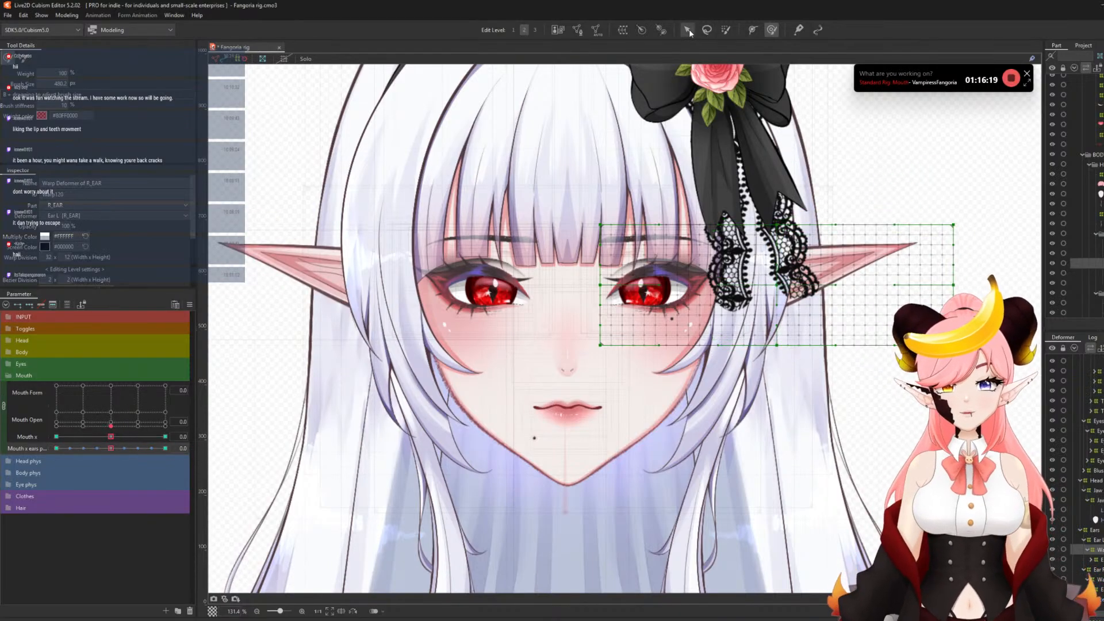
click(688, 30)
scroll(628, 233, down, 6)
click(815, 283)
scroll(595, 225, up, 2)
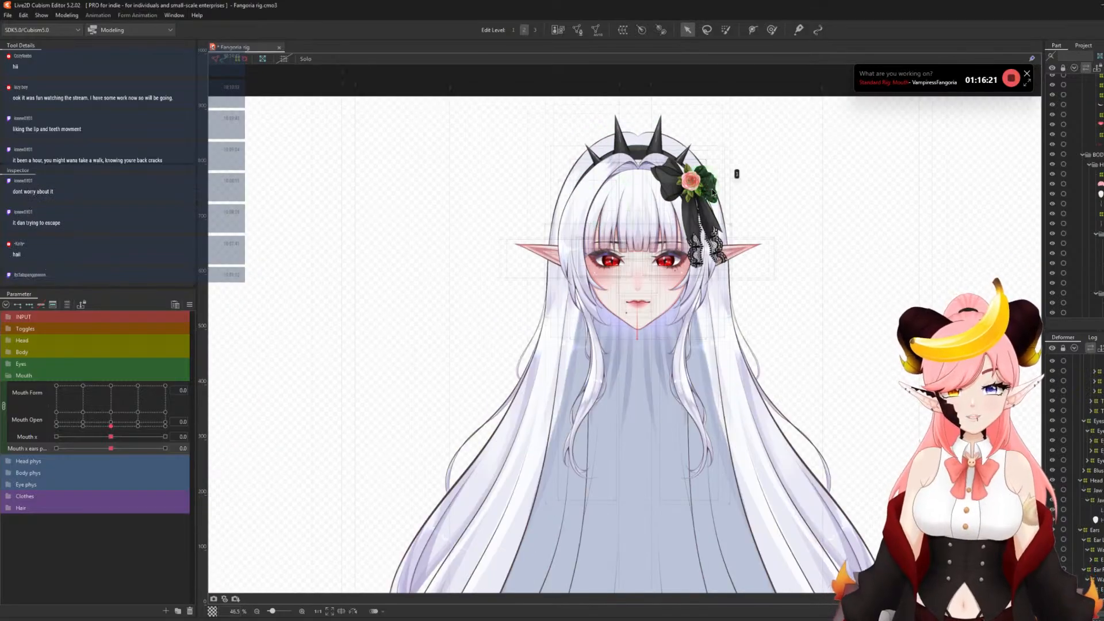
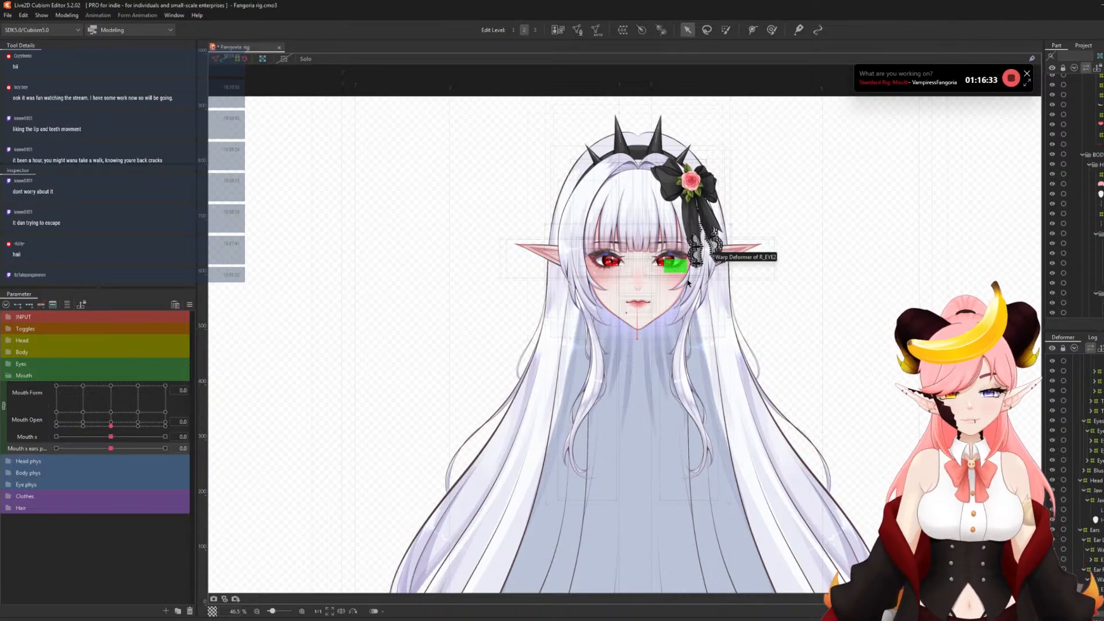
- Set Mouth x to -1.0 and create a warp deformer named Eyes vb as parent of the two eye deformers
scroll(358, 377, up, 2)
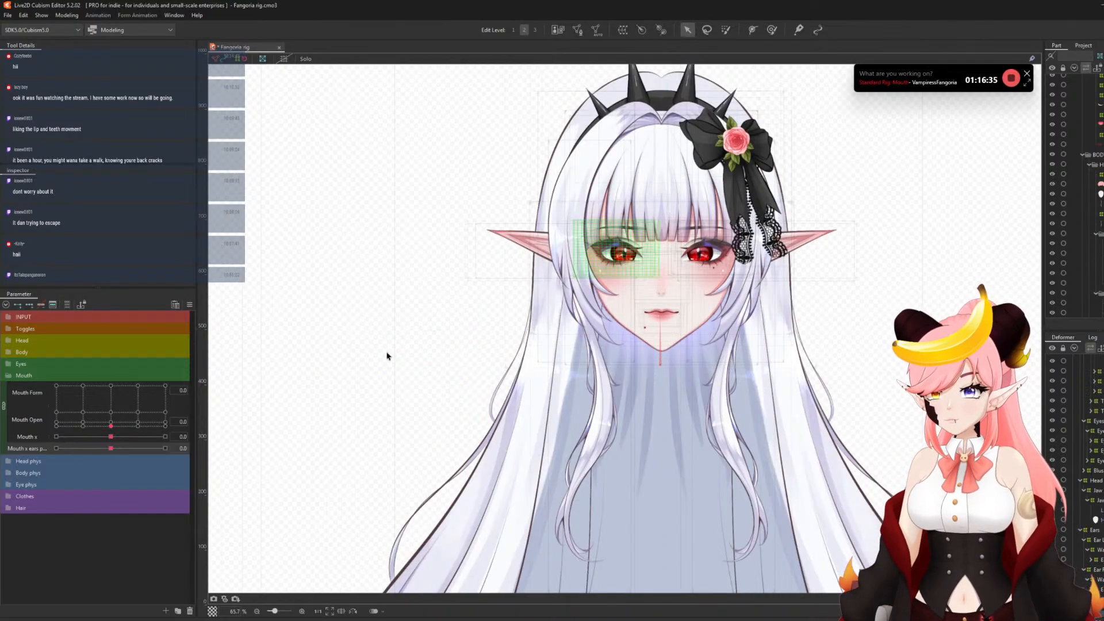
drag(94, 444, 56, 436)
click(110, 448)
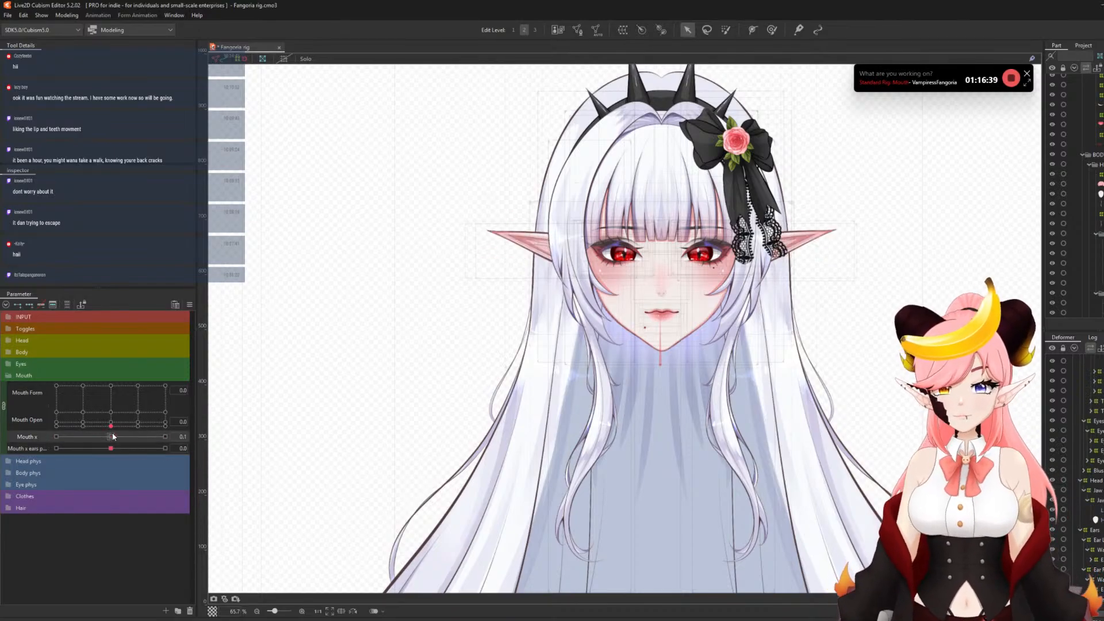
scroll(673, 264, up, 2)
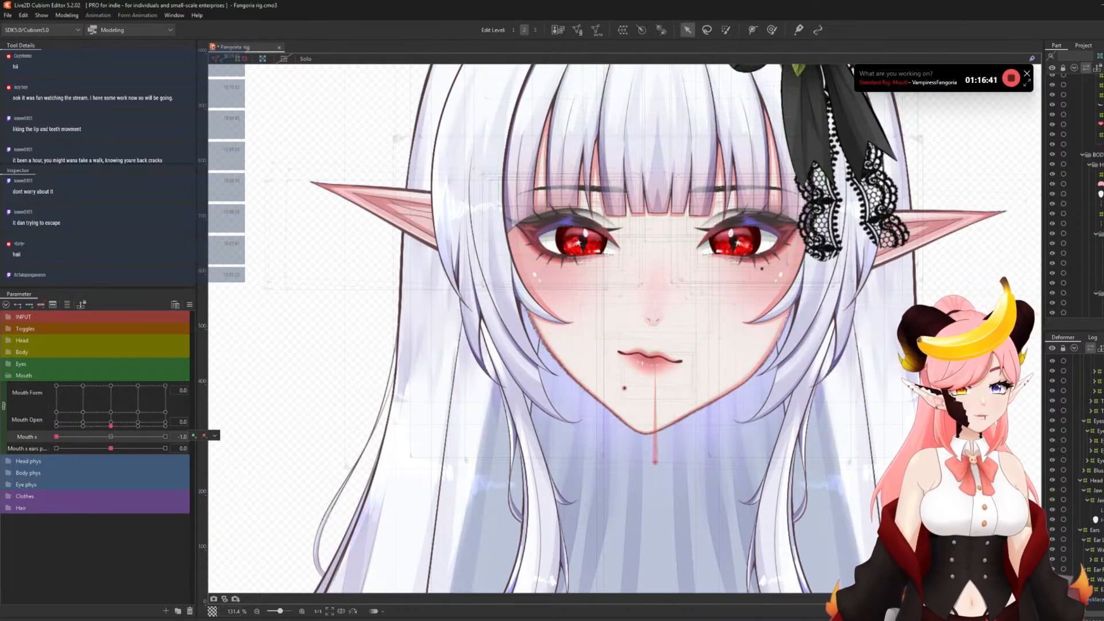
scroll(1081, 498, up, 3)
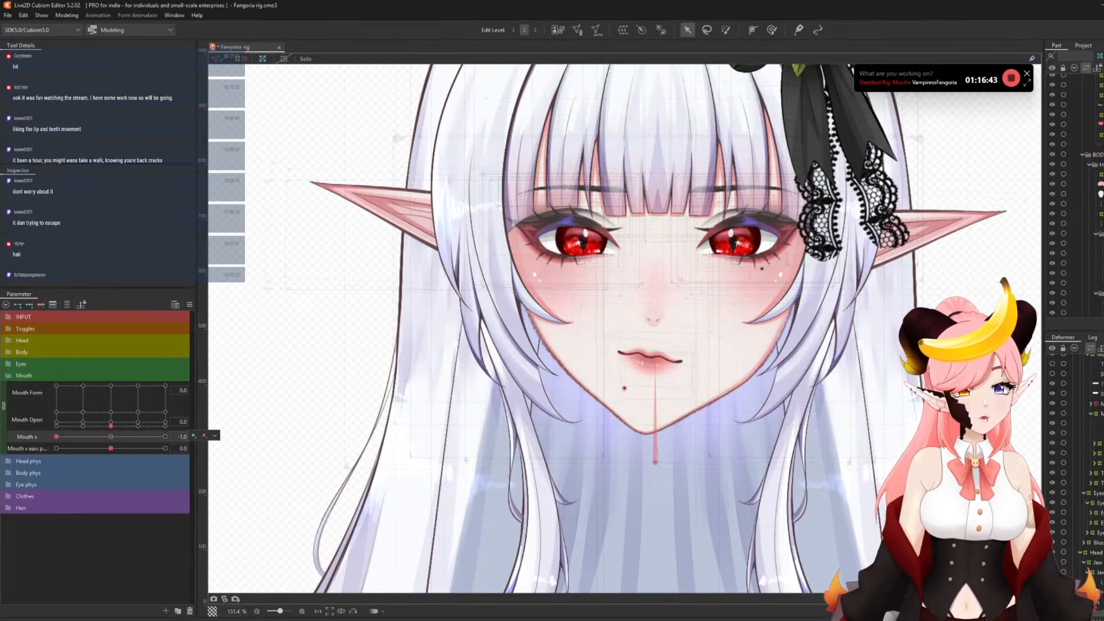
click(1098, 503)
click(1098, 513)
shift+click(1098, 523)
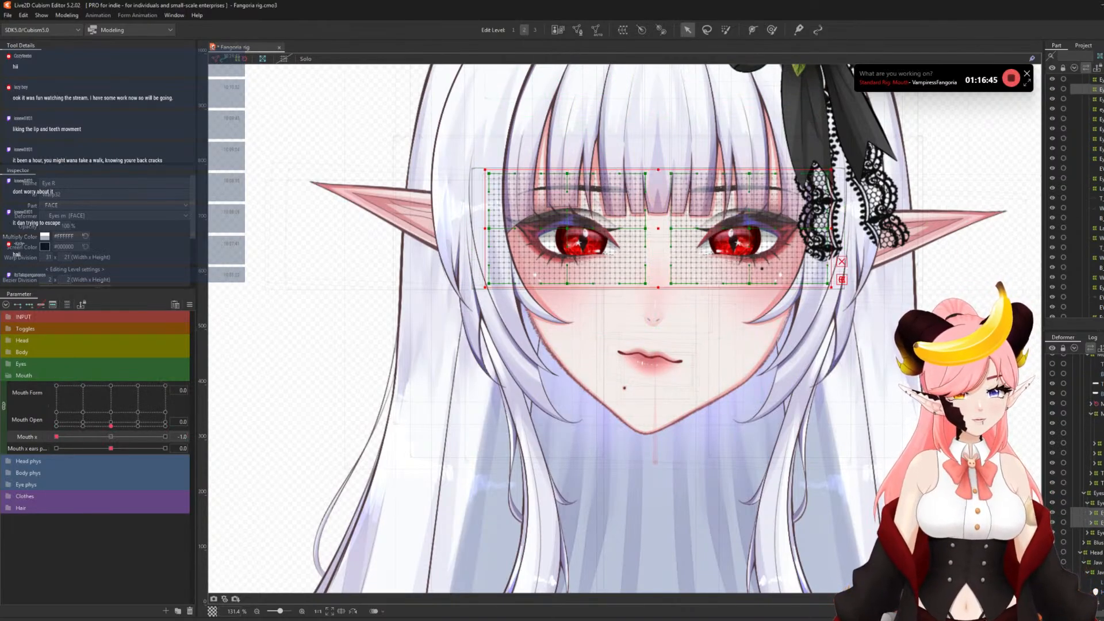
click(624, 31)
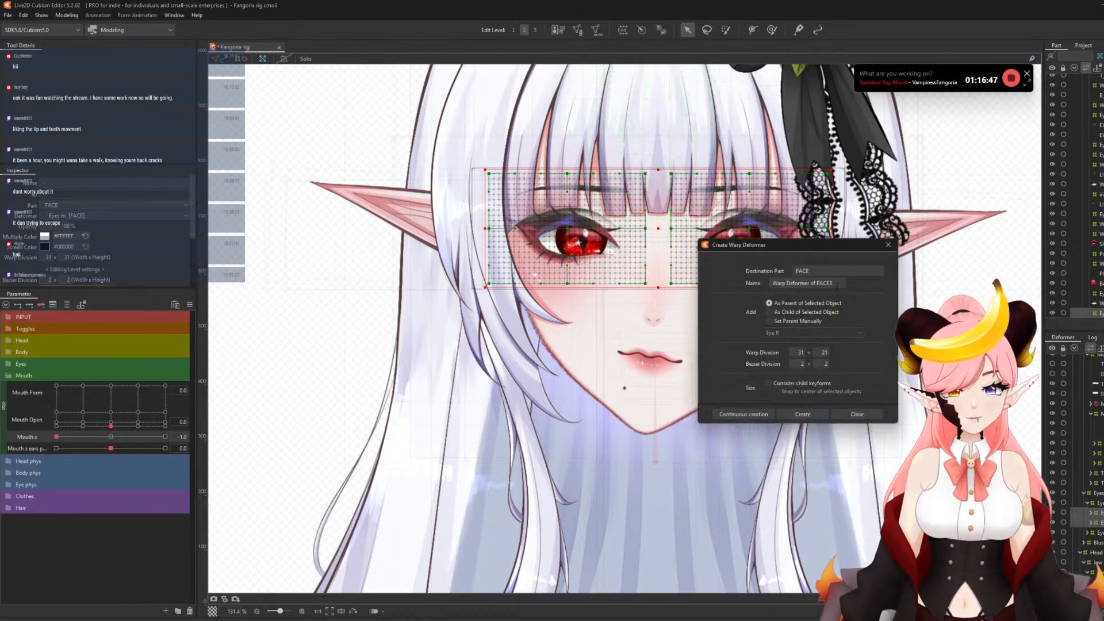
text(Eyes vb)
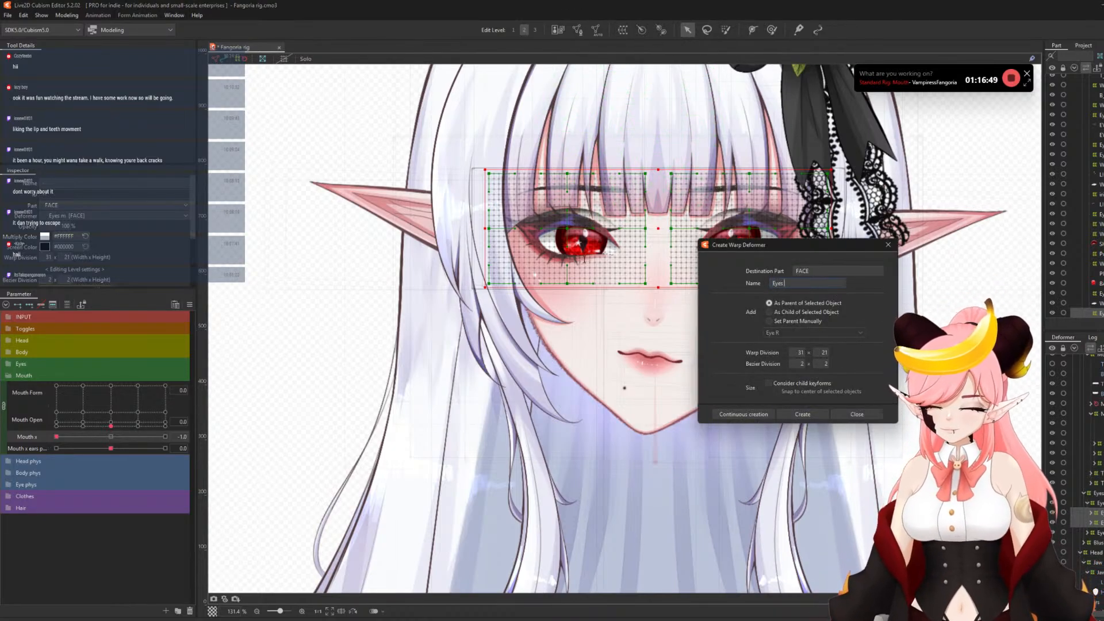
click(802, 415)
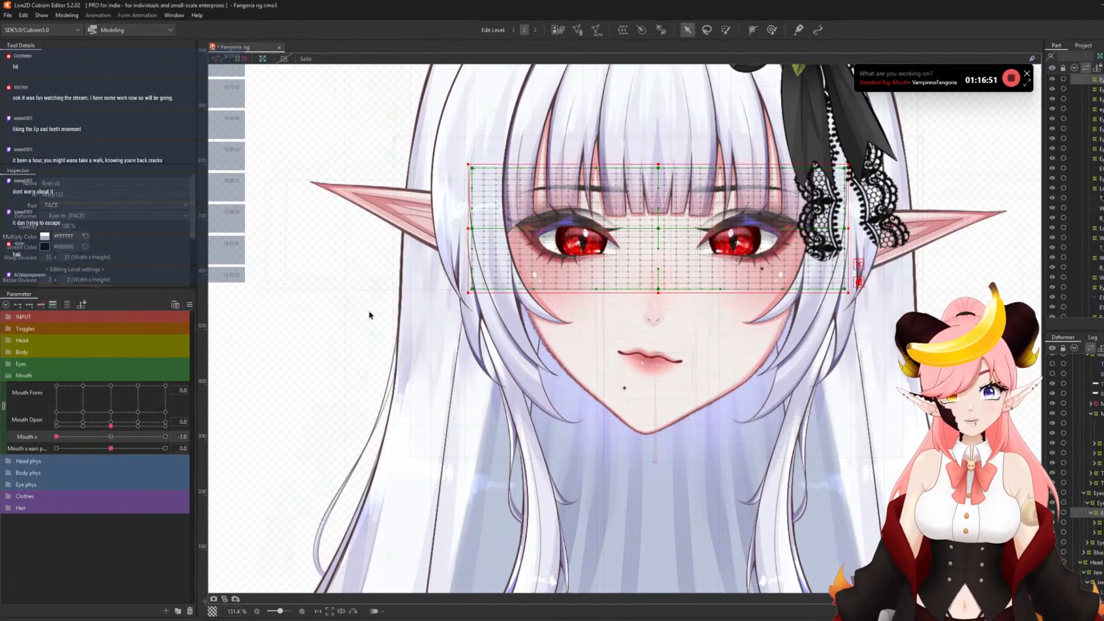
- Key Eyes vb to Mouth x with three keys and brush-deform it at -1.0 so the two eyes tilt with the mouth
click(29, 305)
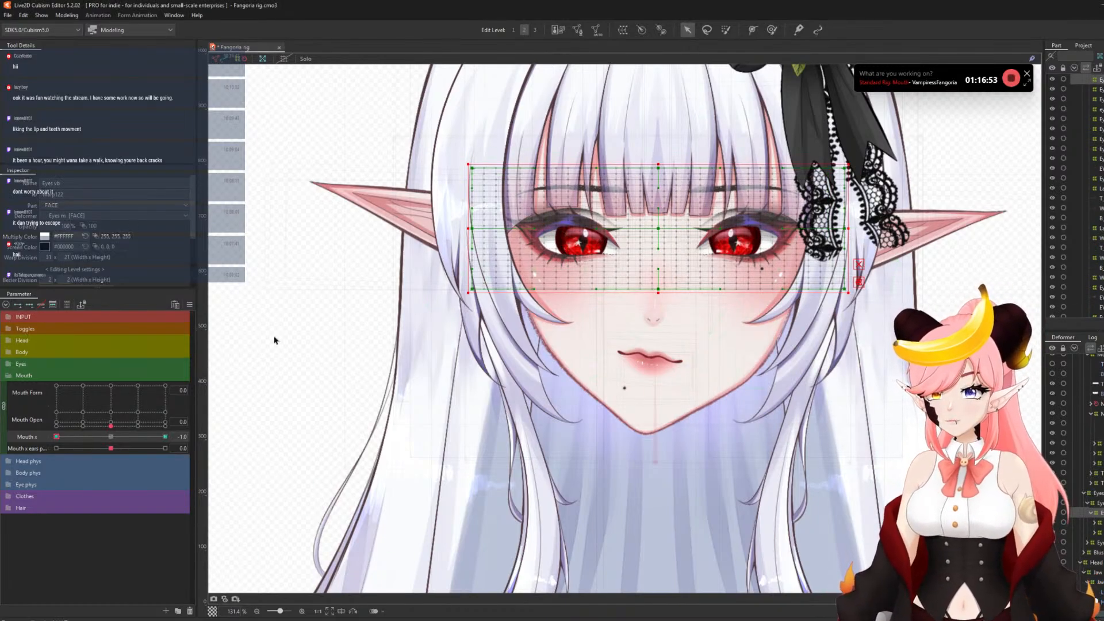
click(772, 31)
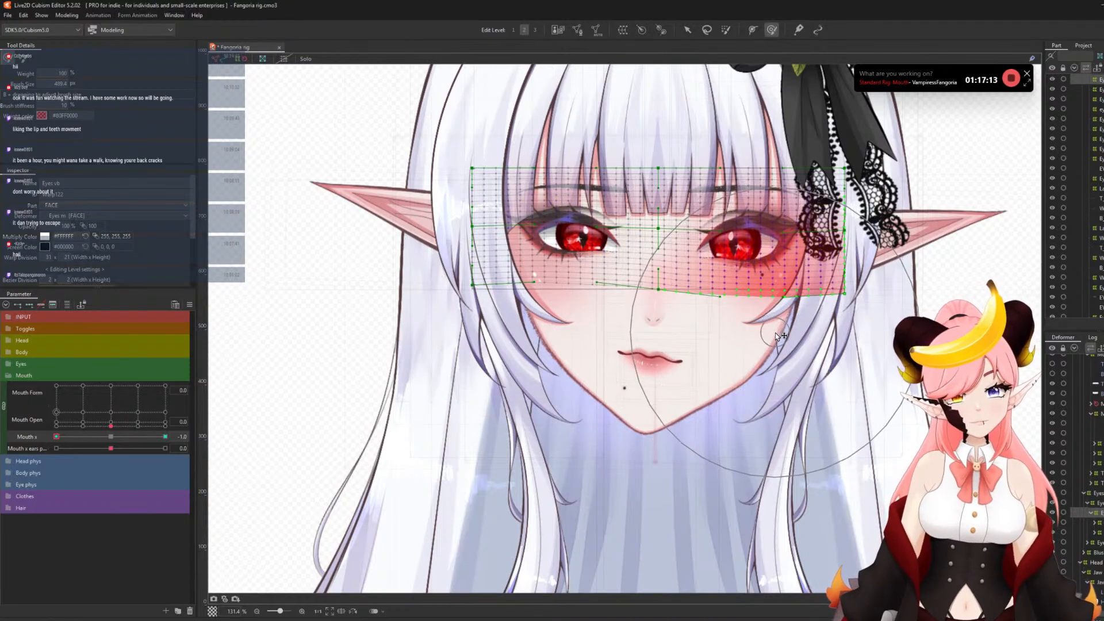
mouse_move(59, 437)
mouse_down()
mouse_move(135, 441)
mouse_move(30, 443)
mouse_move(84, 444)
mouse_move(58, 448)
mouse_move(94, 455)
mouse_move(56, 454)
mouse_up()
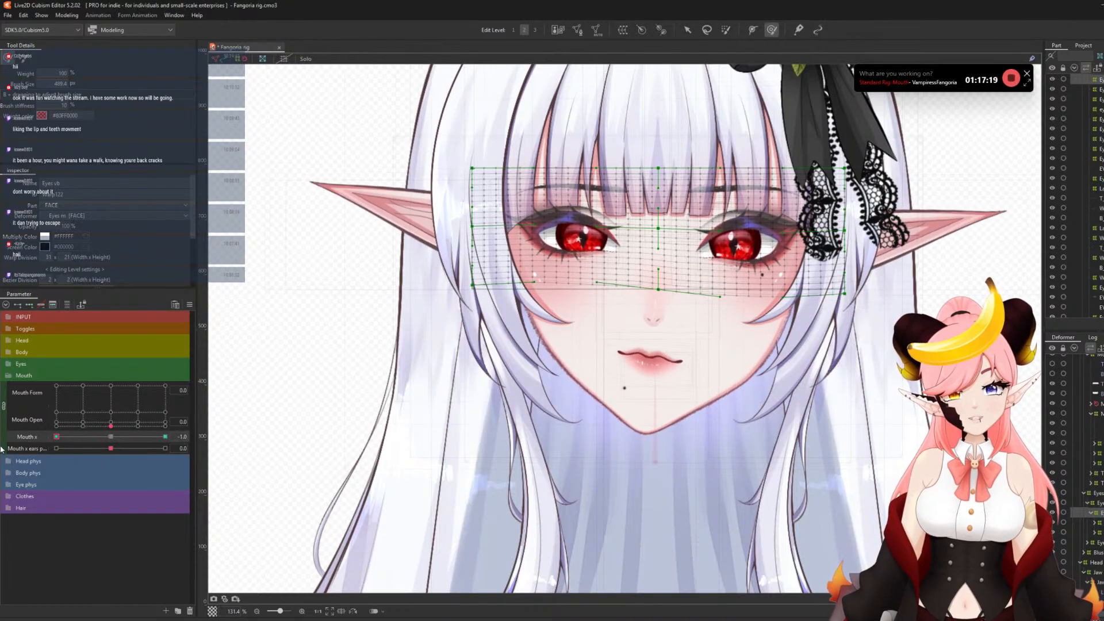
- Reflect the Mouth x motion of Eyes vb onto the opposite side of the parameter
click(188, 305)
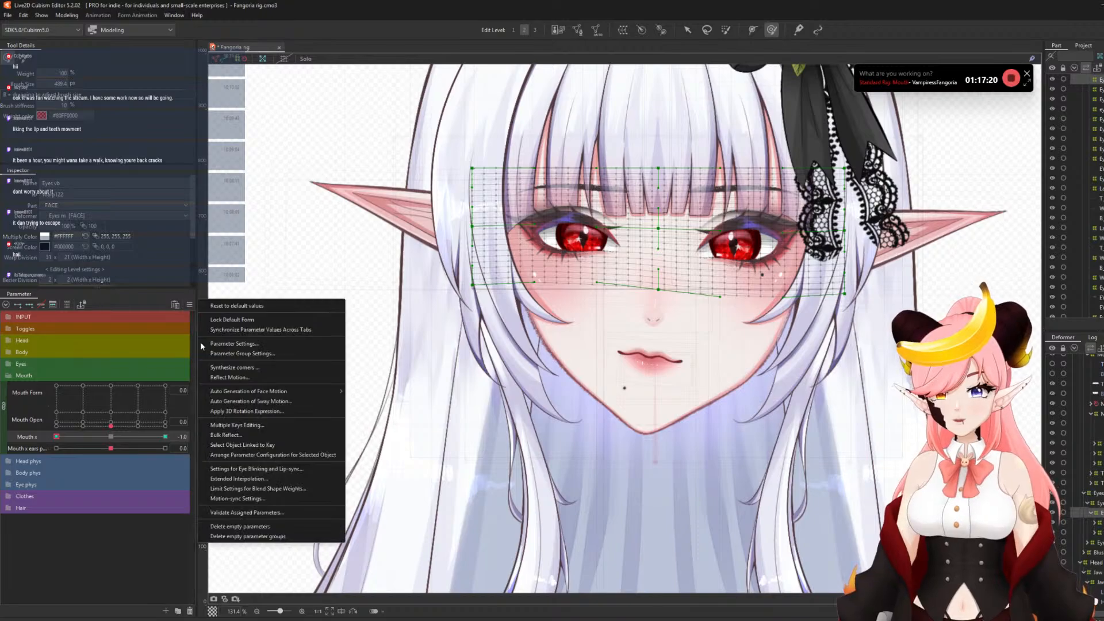
click(223, 378)
click(559, 404)
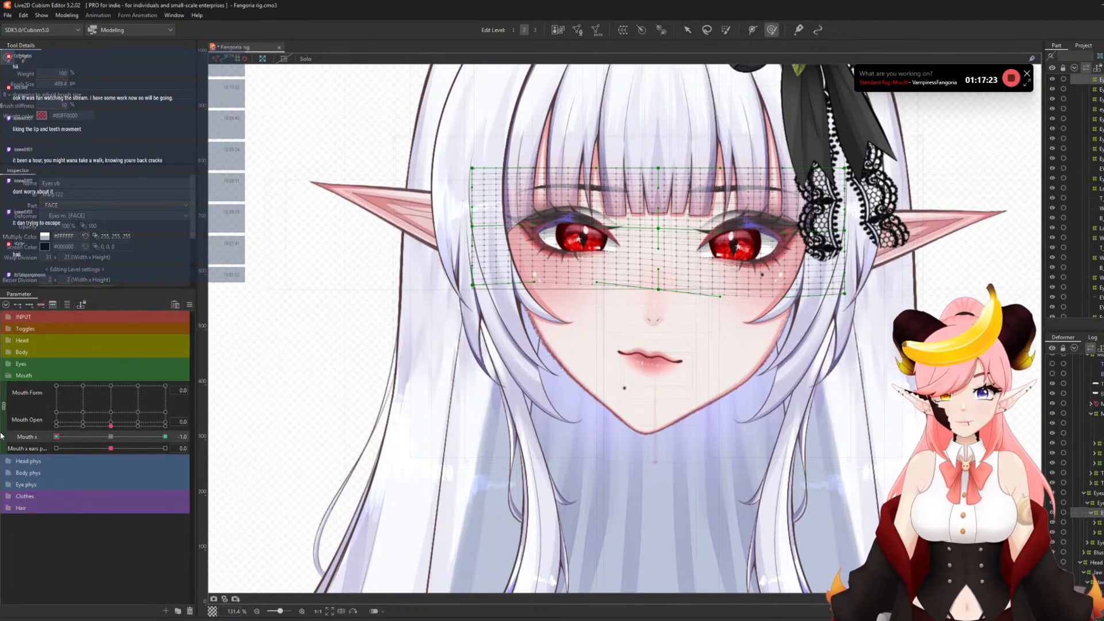
key(v)
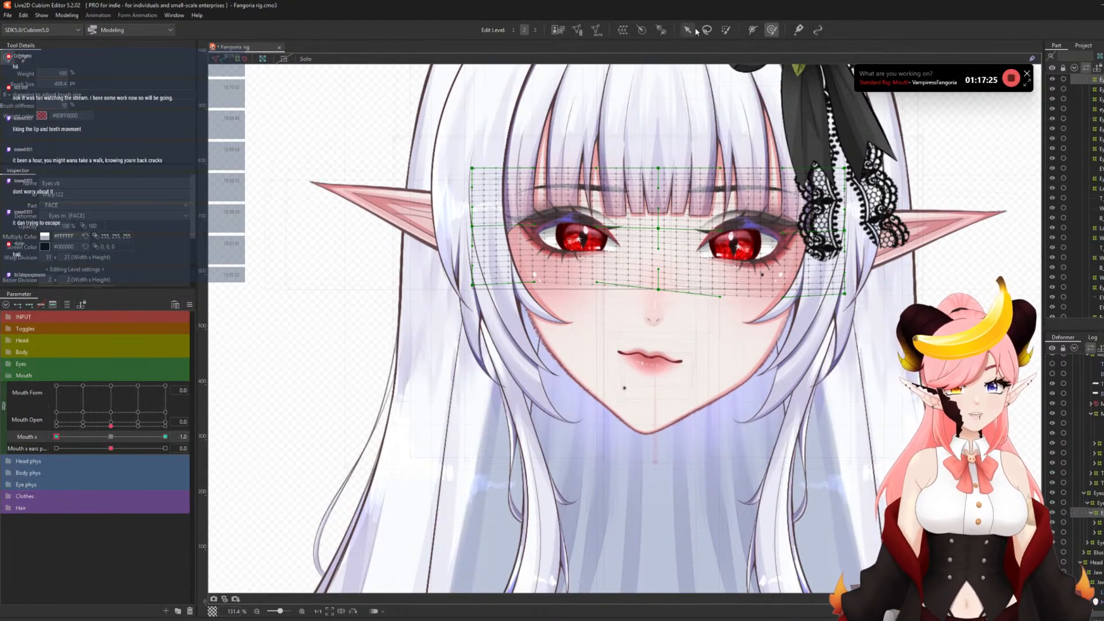
- Create a parent warp deformer for Mouth Rotation, reset Mouth x to 0.0, and move the new deformer under Mouth vb
click(623, 388)
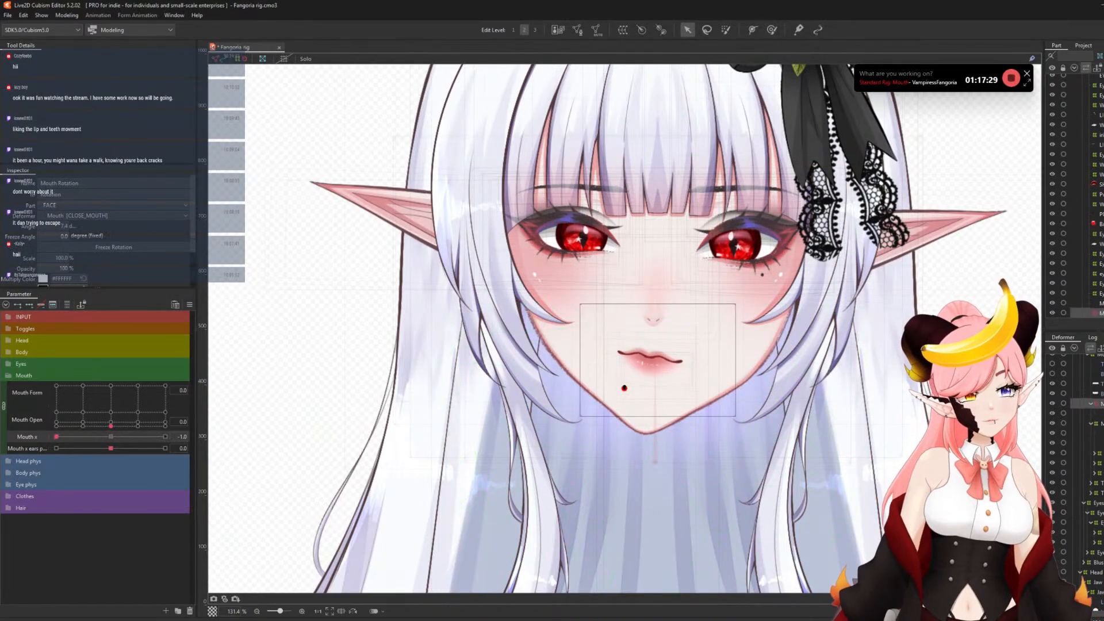
scroll(708, 392, up, 6)
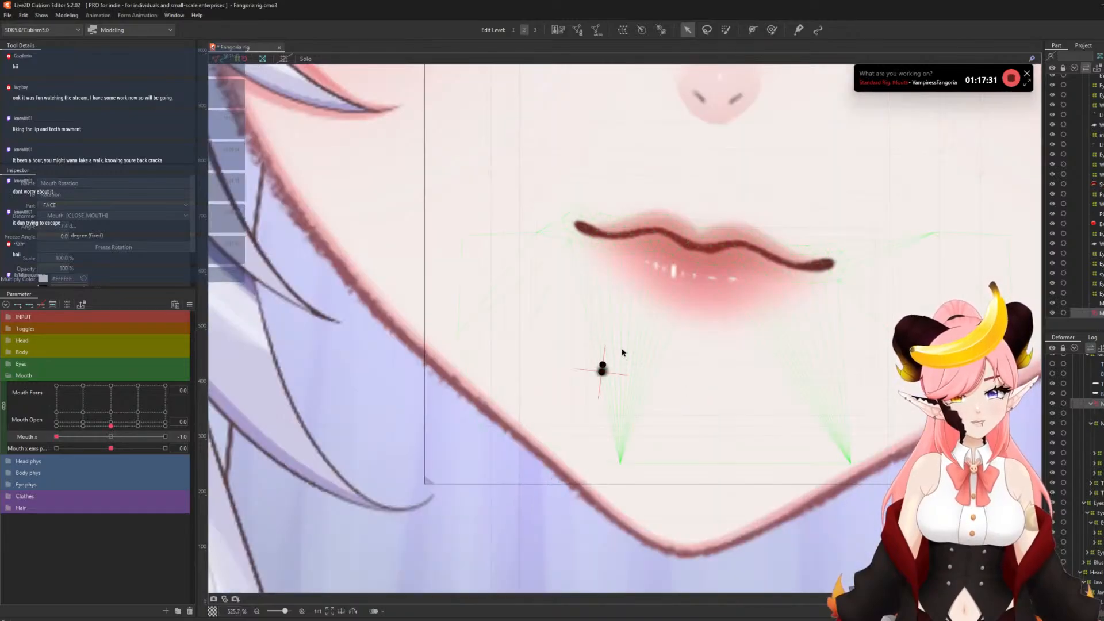
scroll(621, 351, down, 1)
click(622, 29)
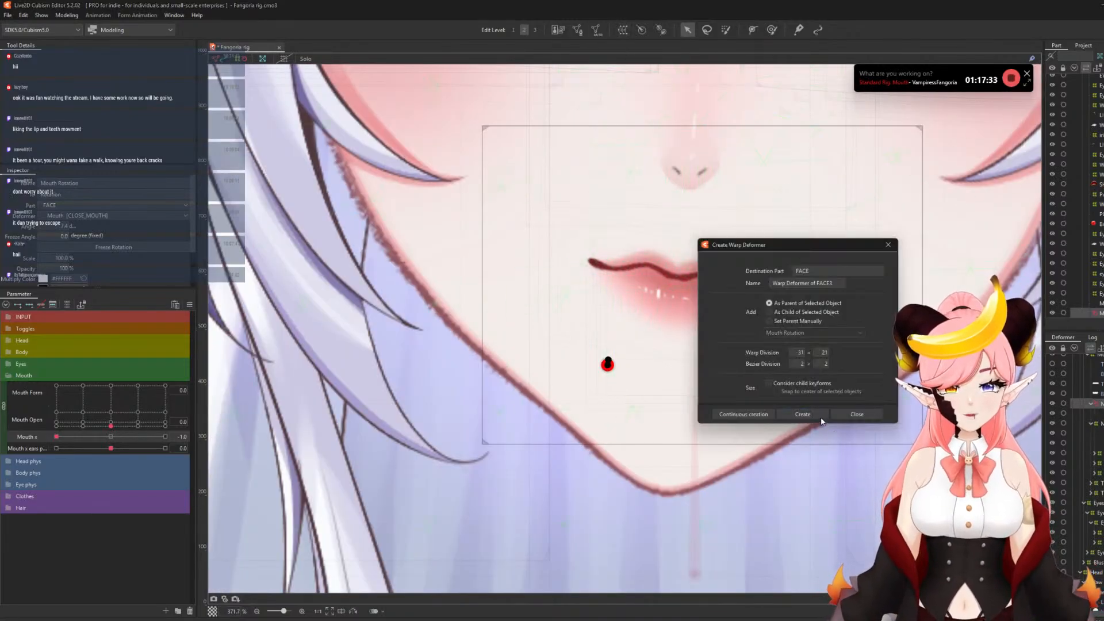
click(781, 413)
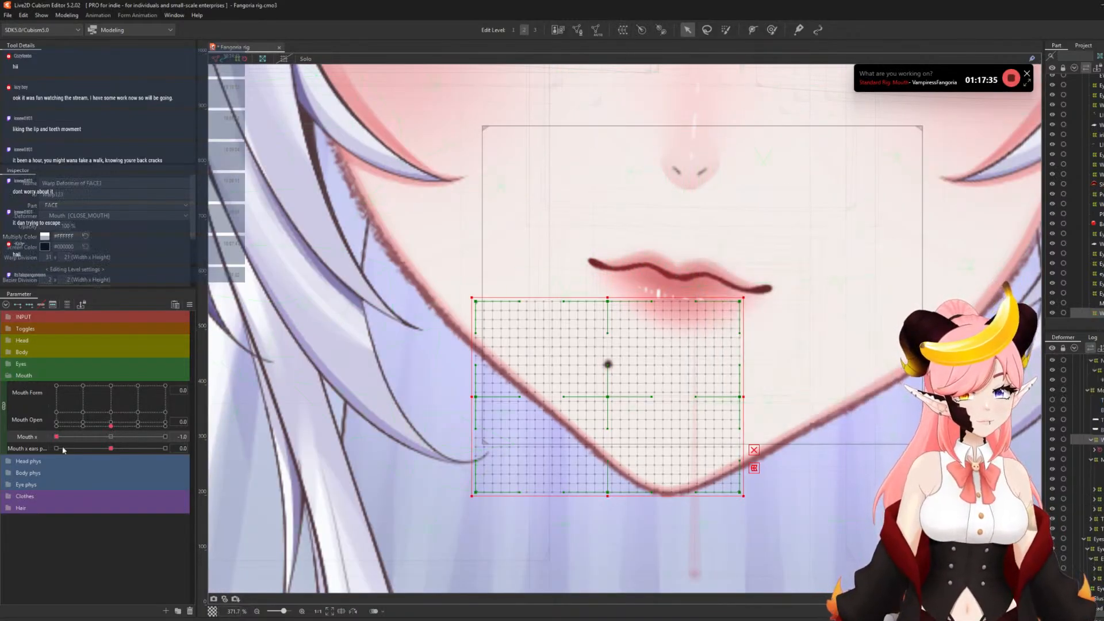
click(103, 442)
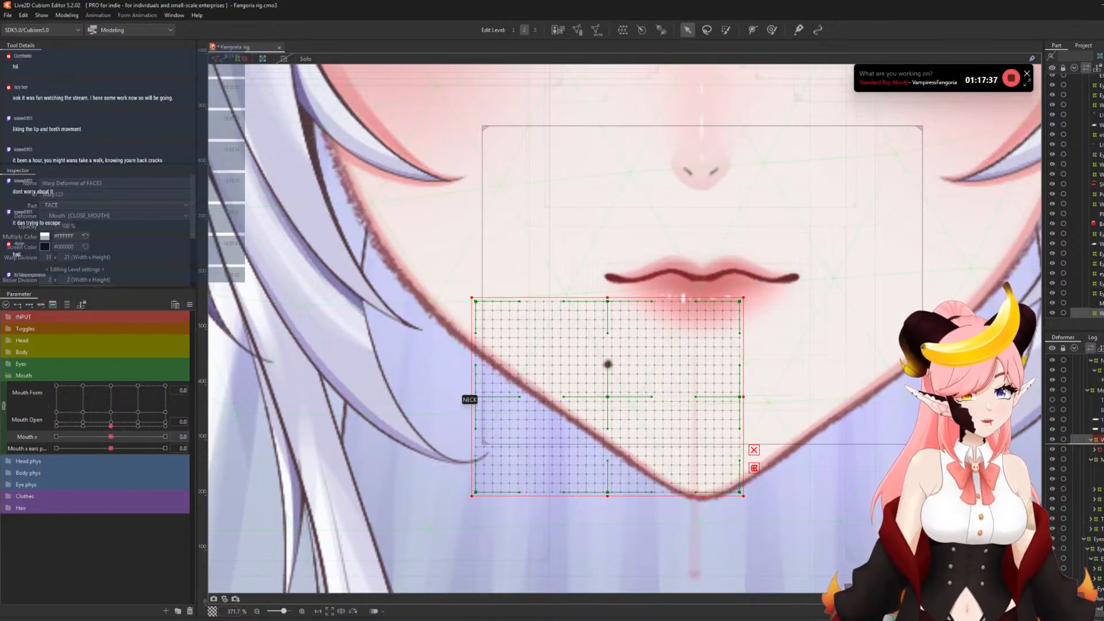
drag(1100, 440, 1100, 460)
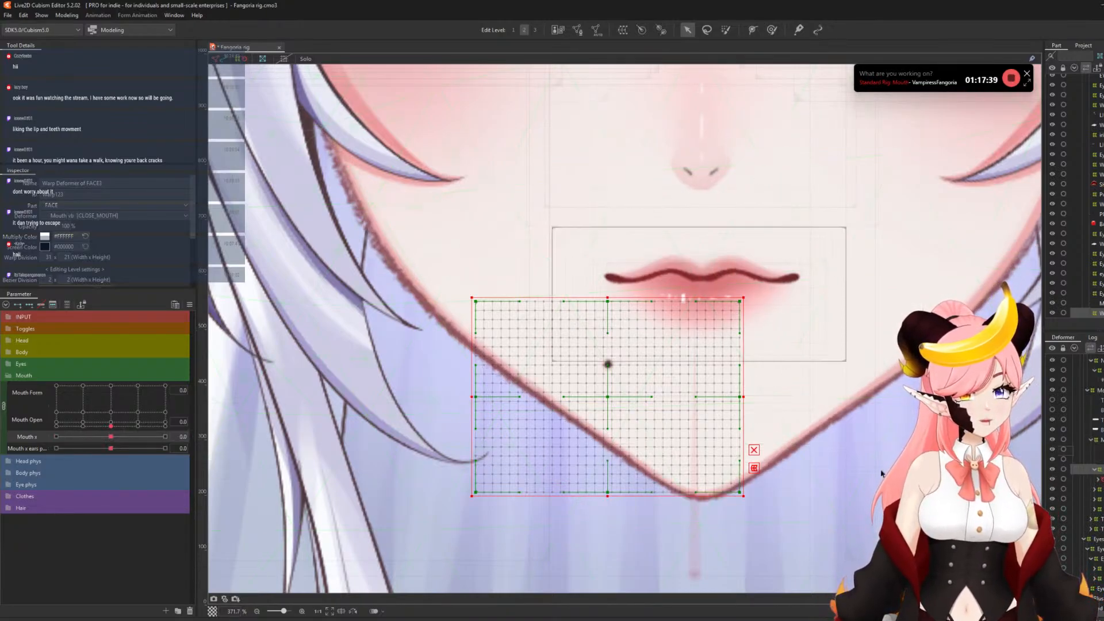
- Key the new Mouth Rotation parent deformer to Mouth x, shift it slightly up-left at -1.0 and down-right at 1.0, and reset to 0.0
scroll(632, 370, down, 2)
scroll(806, 404, up, 2)
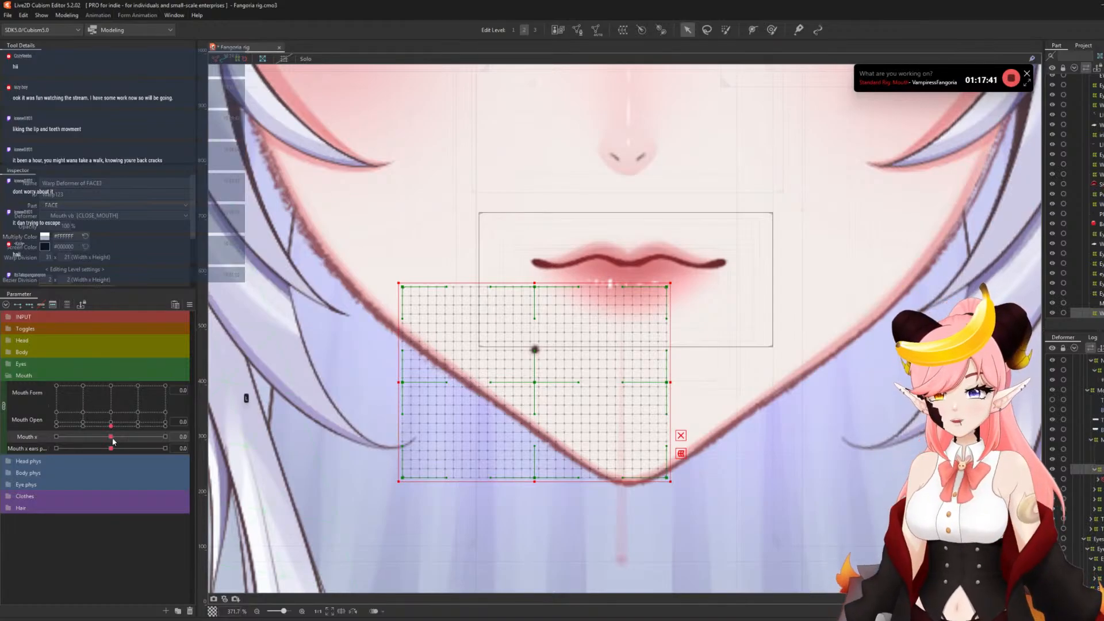
drag(113, 441, 10, 473)
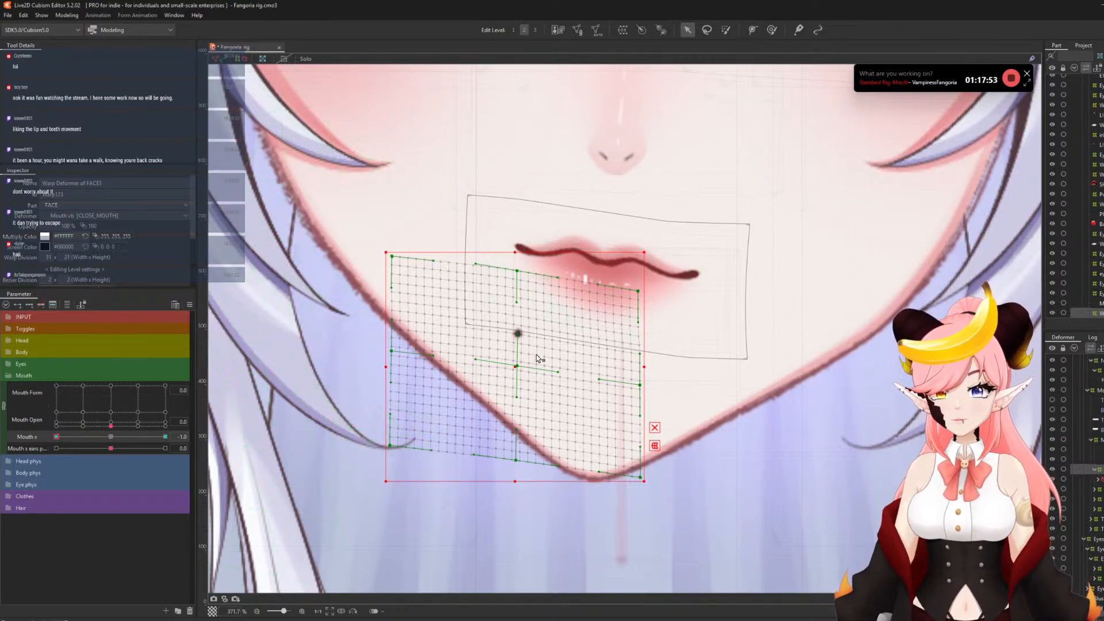
drag(517, 368, 512, 362)
drag(57, 437, 304, 452)
drag(559, 388, 562, 390)
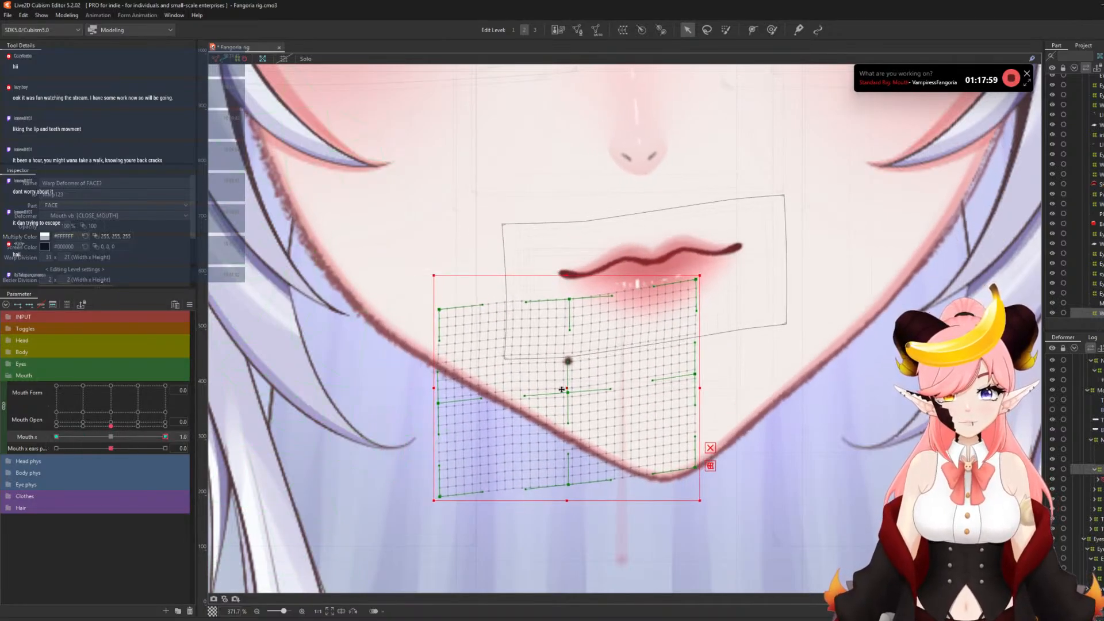
drag(164, 438, 105, 455)
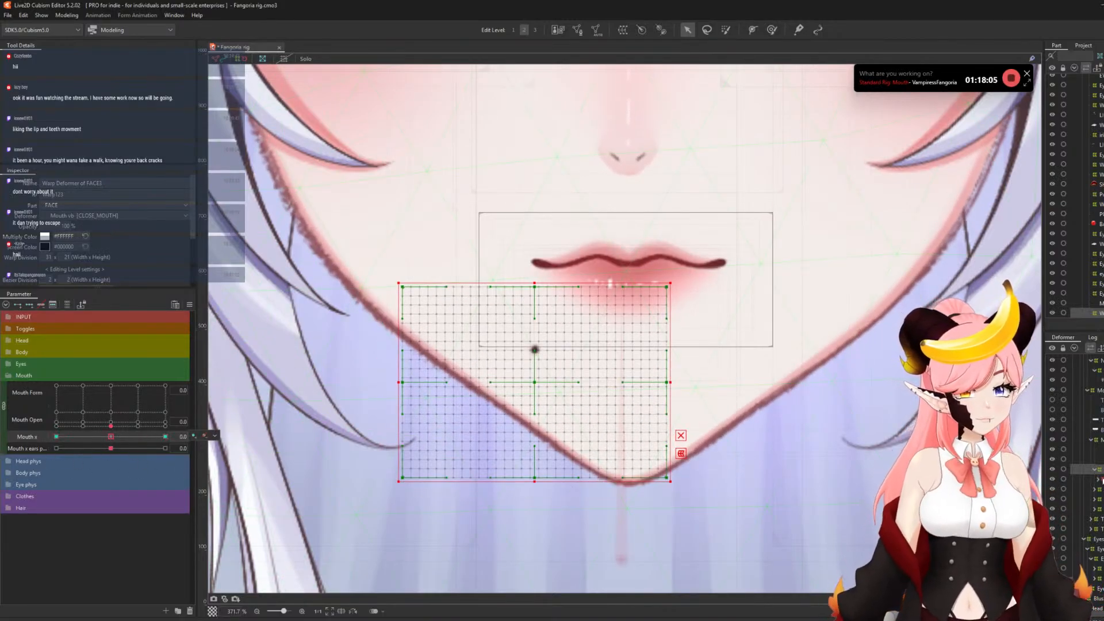
- Create a parent warp deformer for the chin mole's deformer and key it to Mouth Form and Mouth Open with two keys each
click(624, 31)
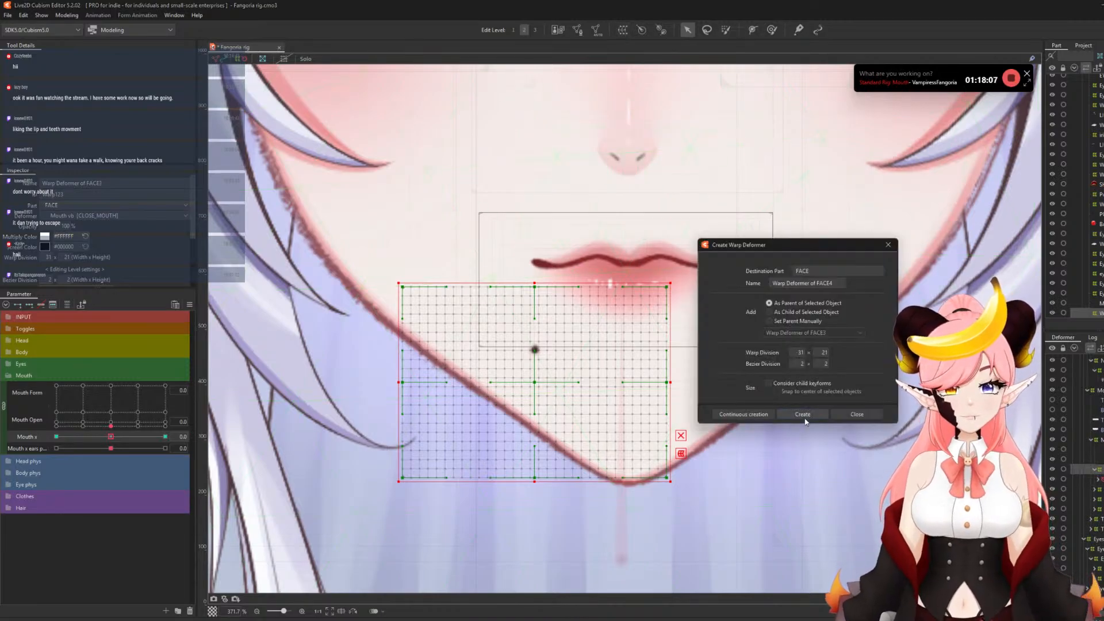
click(803, 414)
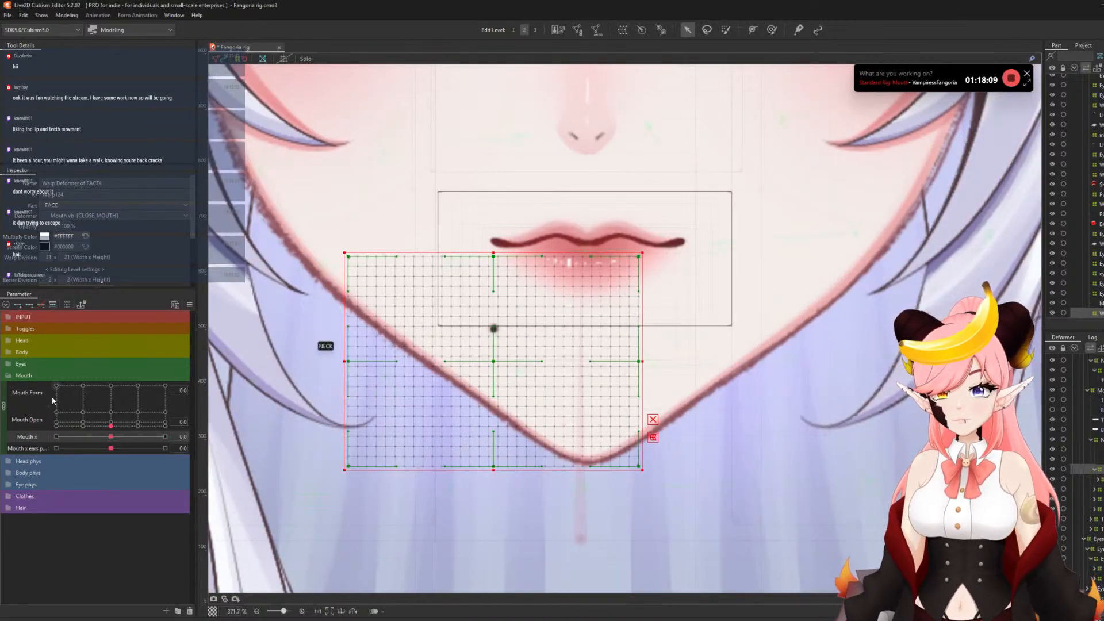
click(19, 307)
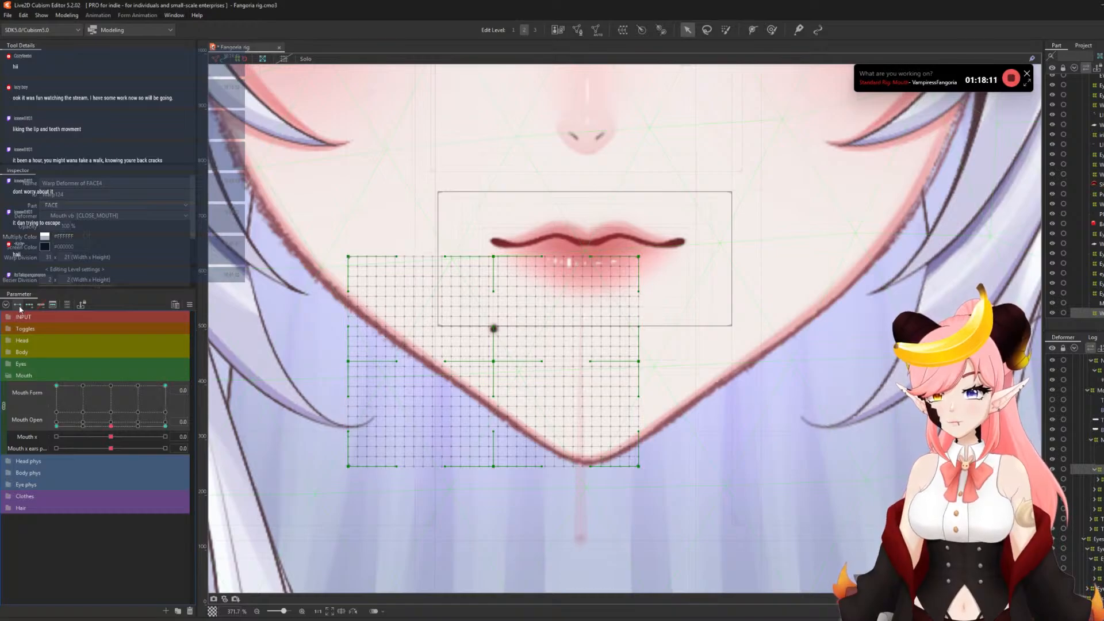
- Shift the mole's parent deformer slightly down at Mouth Form -1.0 and Mouth Open 1.0 to follow the jaw
click(57, 426)
drag(57, 426, 40, 367)
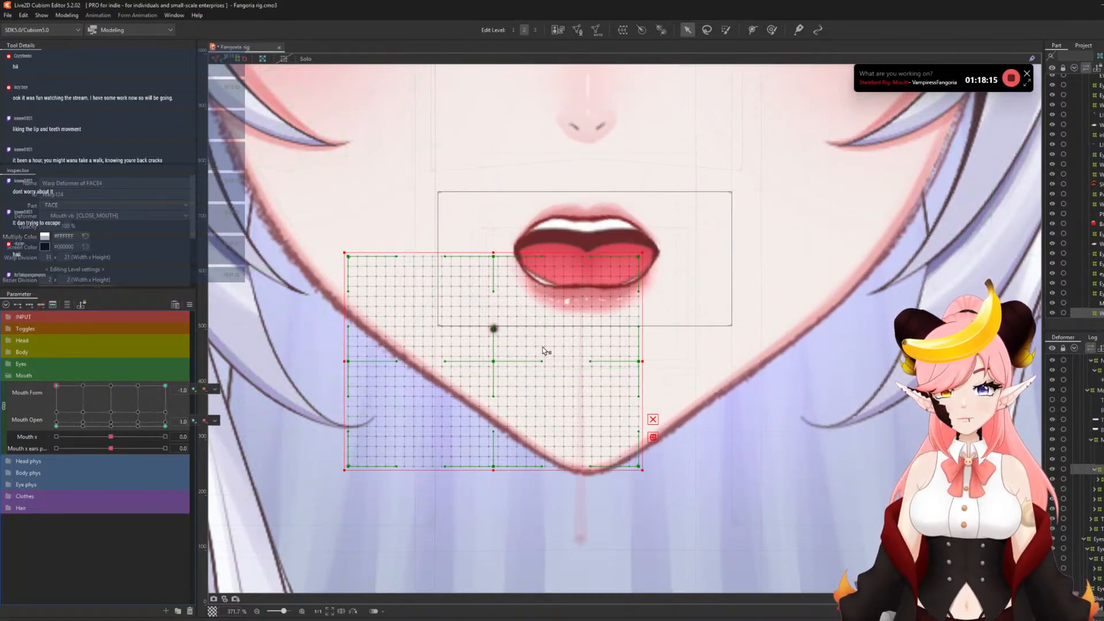
drag(493, 361, 493, 371)
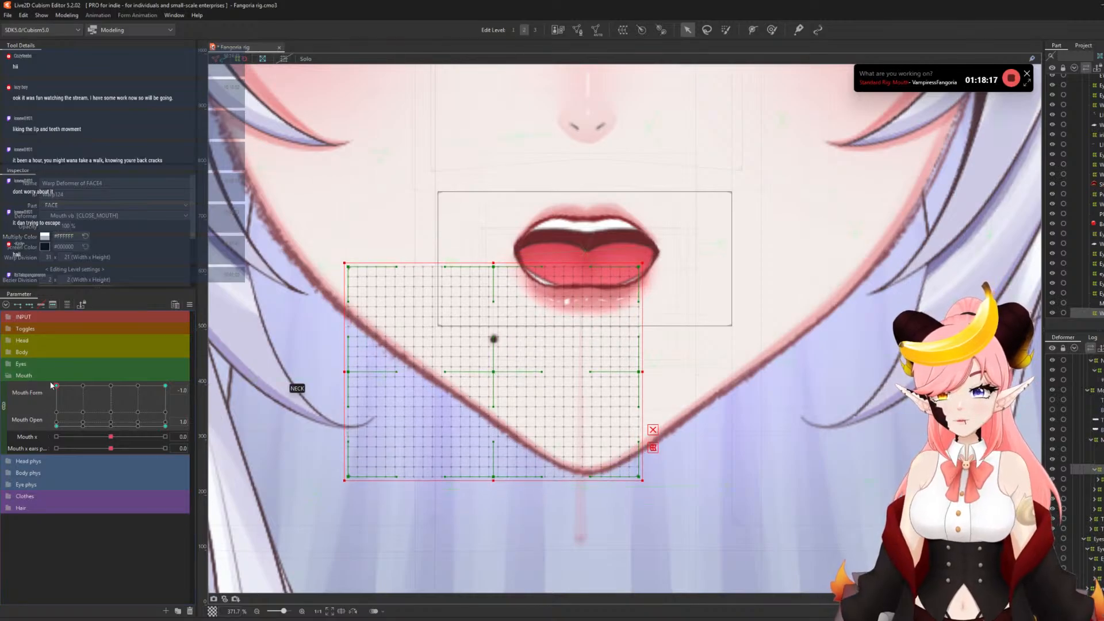
- Add a Mouth Form key at -0.5 and lower the mole's deformer there with Mouth Open at 1.0
drag(50, 385, 58, 412)
click(82, 387)
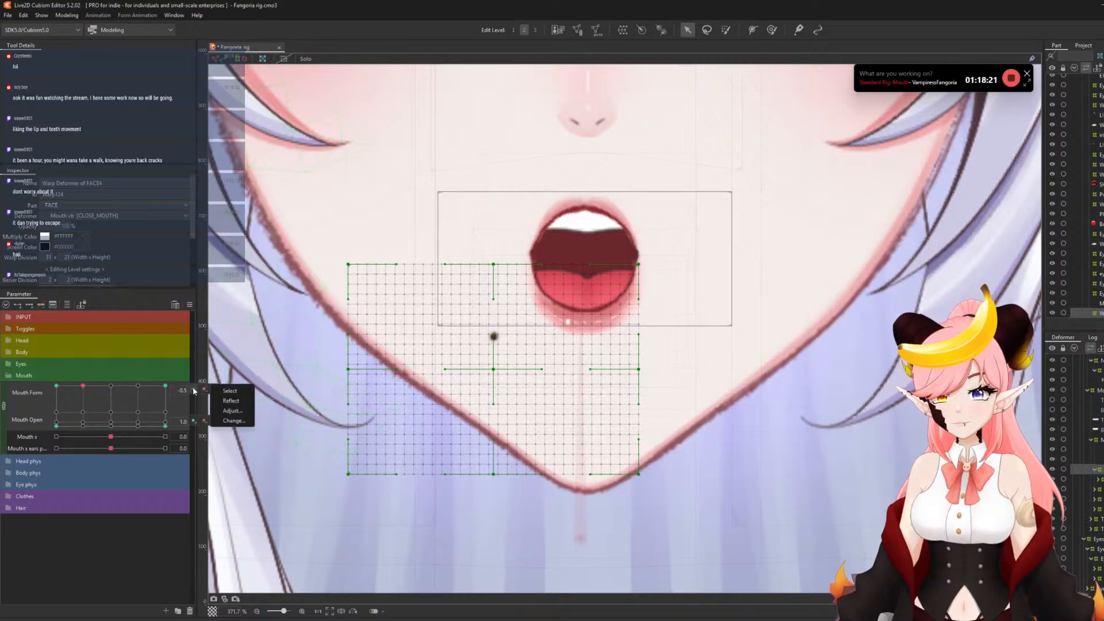
click(194, 390)
click(83, 425)
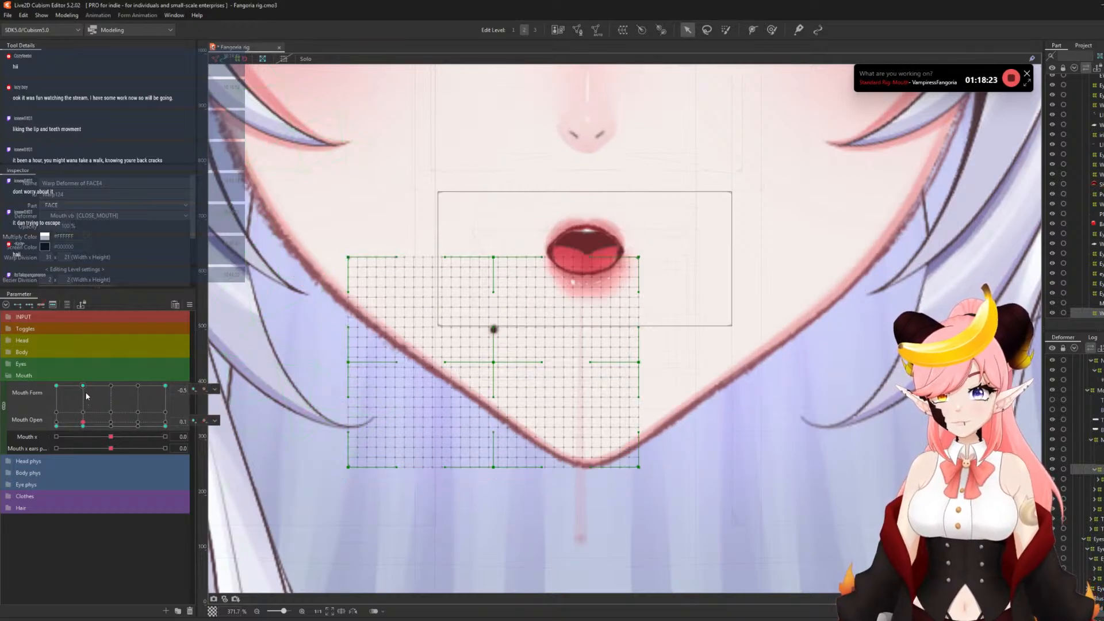
click(83, 386)
drag(493, 371, 493, 385)
mouse_move(78, 386)
mouse_down()
mouse_move(57, 385)
mouse_move(84, 385)
mouse_up()
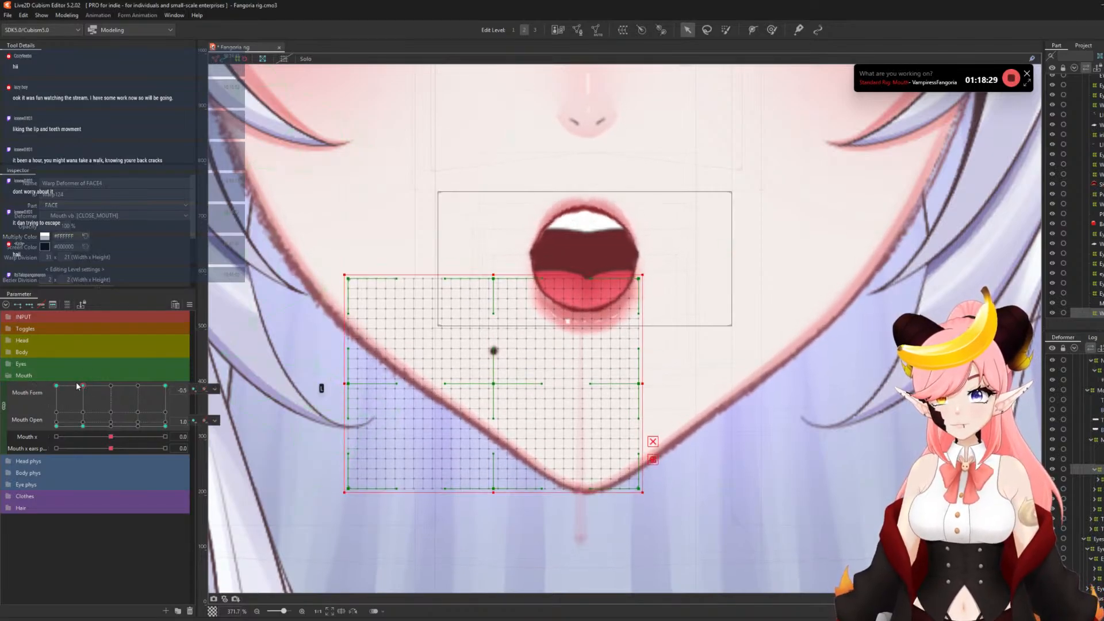
drag(494, 388, 495, 389)
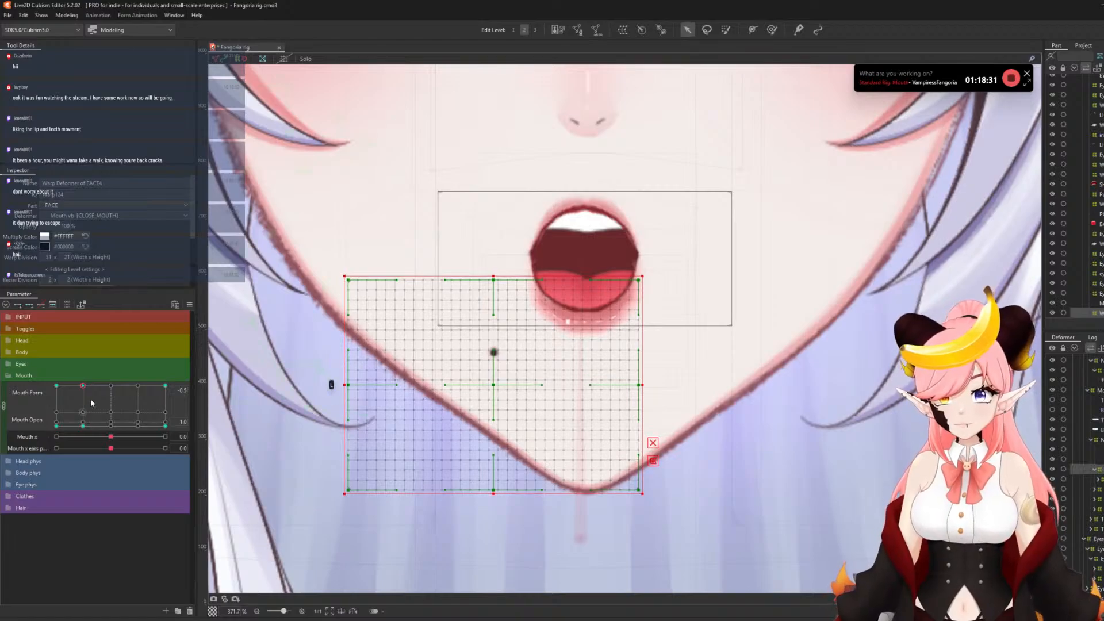
- Add a Mouth Form key at 0.0 and nudge the mole's deformer slightly up there with Mouth Open at 1.0
click(110, 386)
click(194, 391)
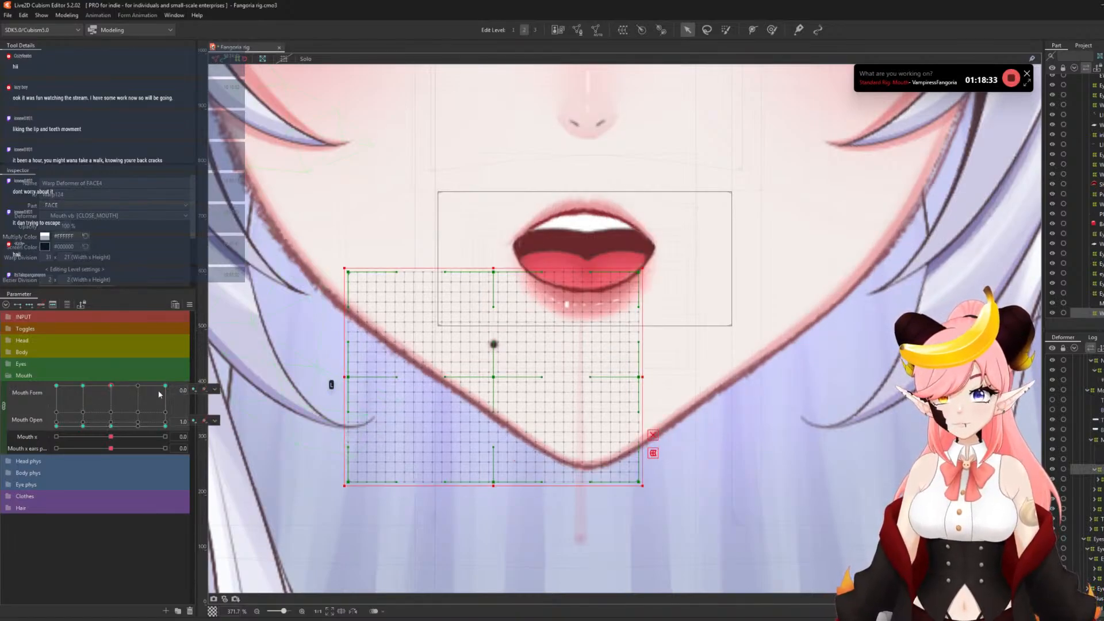
click(57, 390)
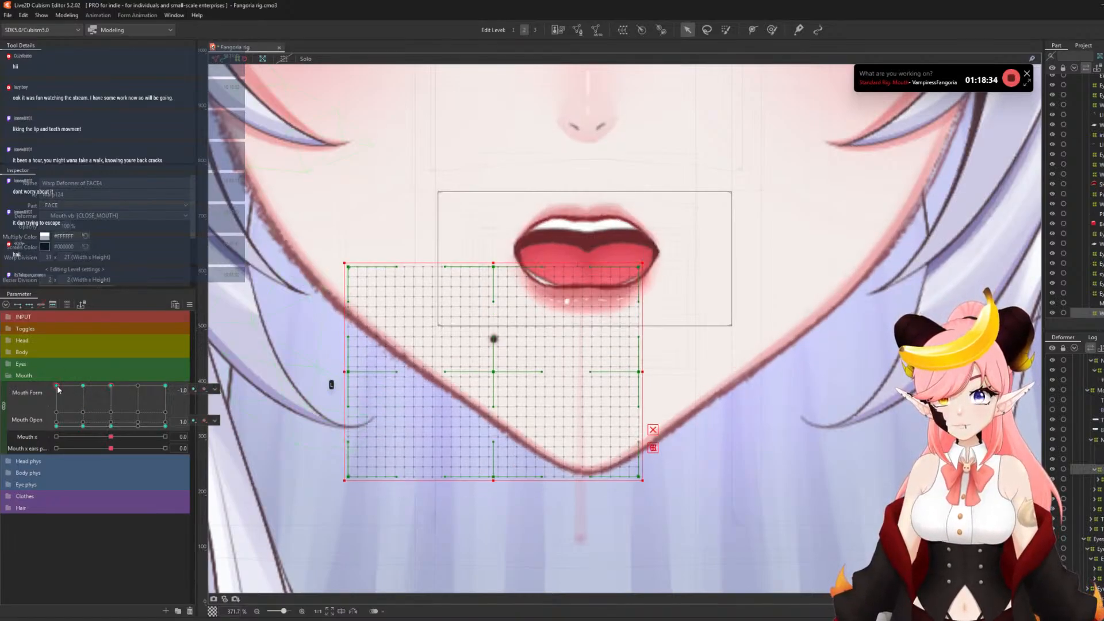
click(110, 386)
click(205, 390)
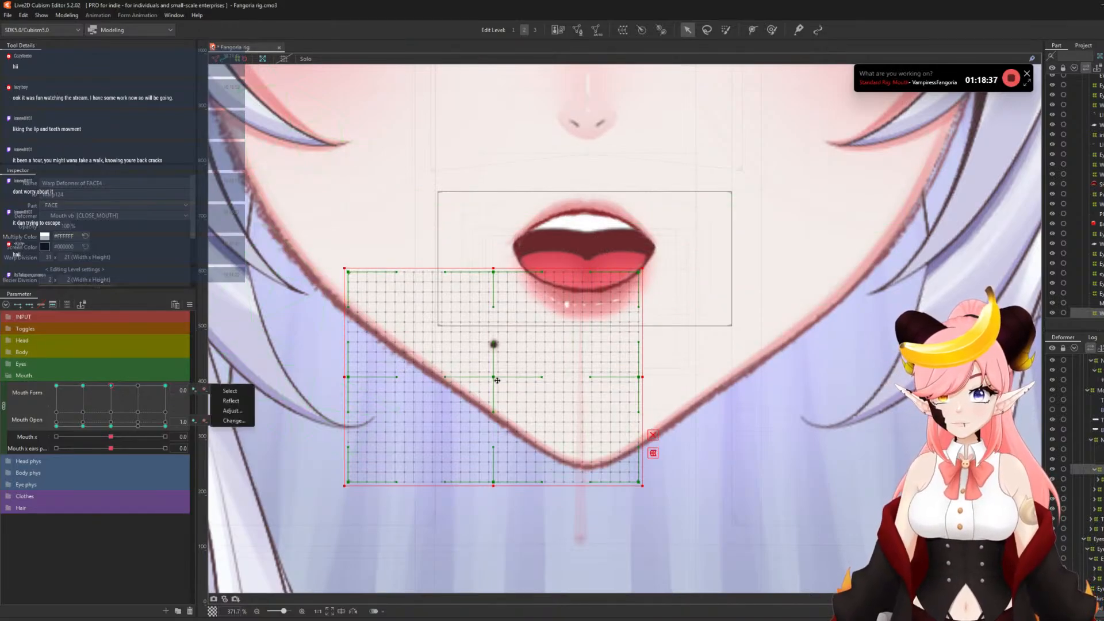
drag(496, 380, 497, 375)
click(111, 384)
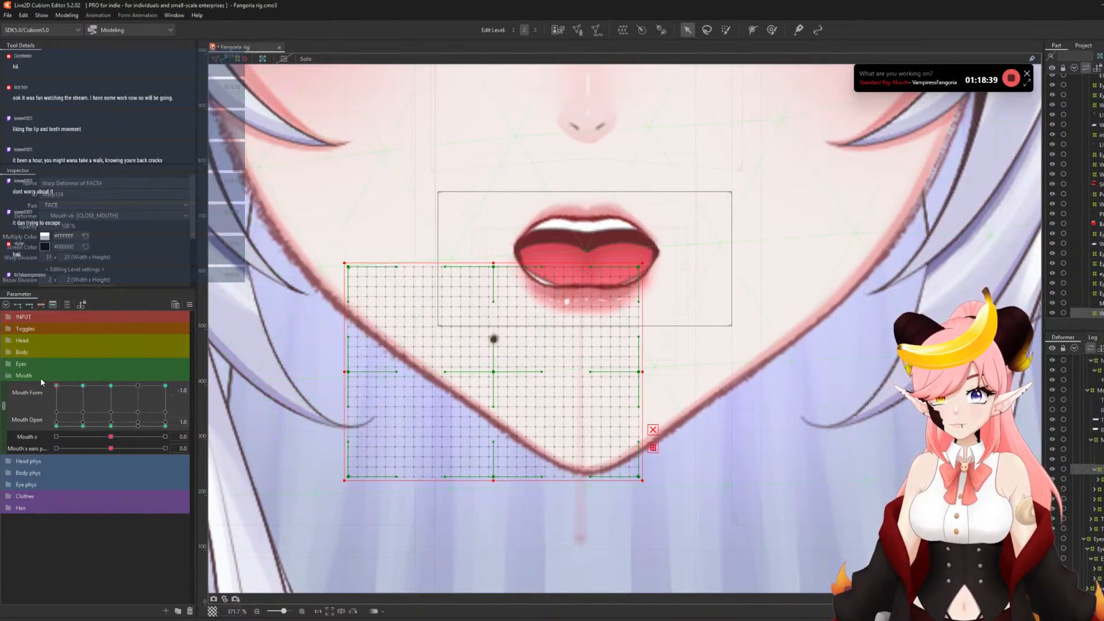
- Add a Mouth Form key at 0.5, compare the neighbouring forms, and raise the mole's deformer a little more at Mouth Form 0.0
drag(110, 384, 138, 386)
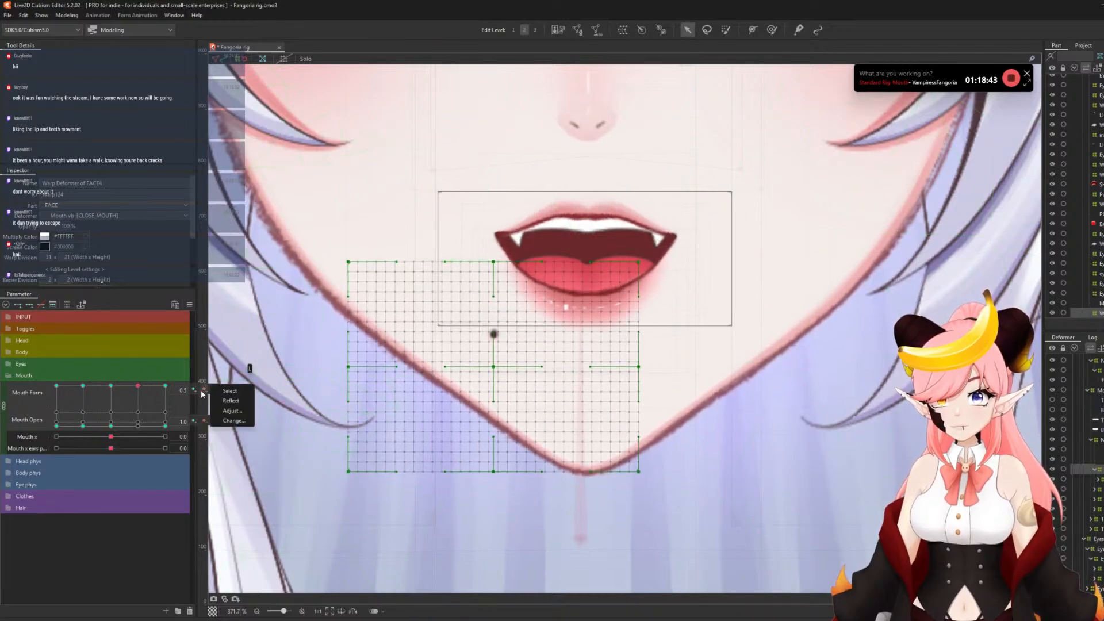
click(110, 385)
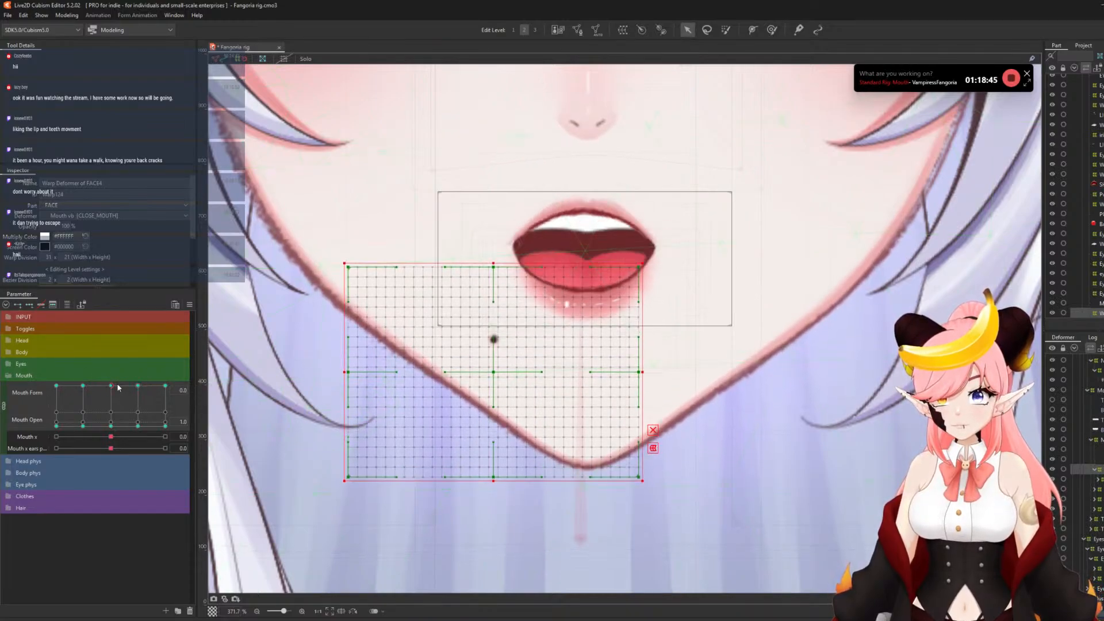
click(56, 386)
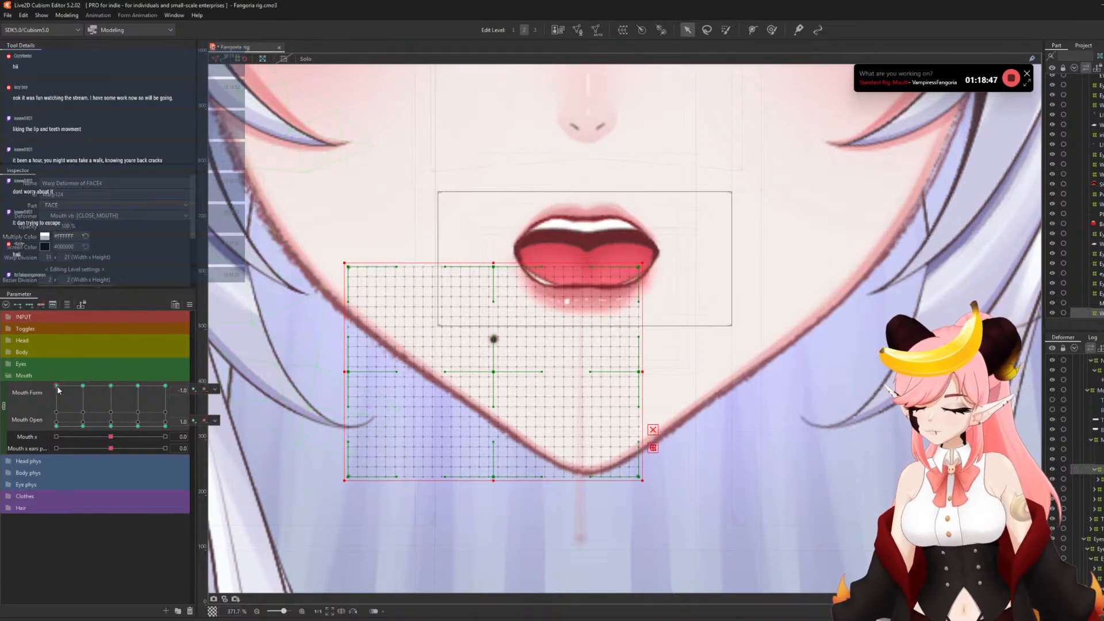
click(136, 387)
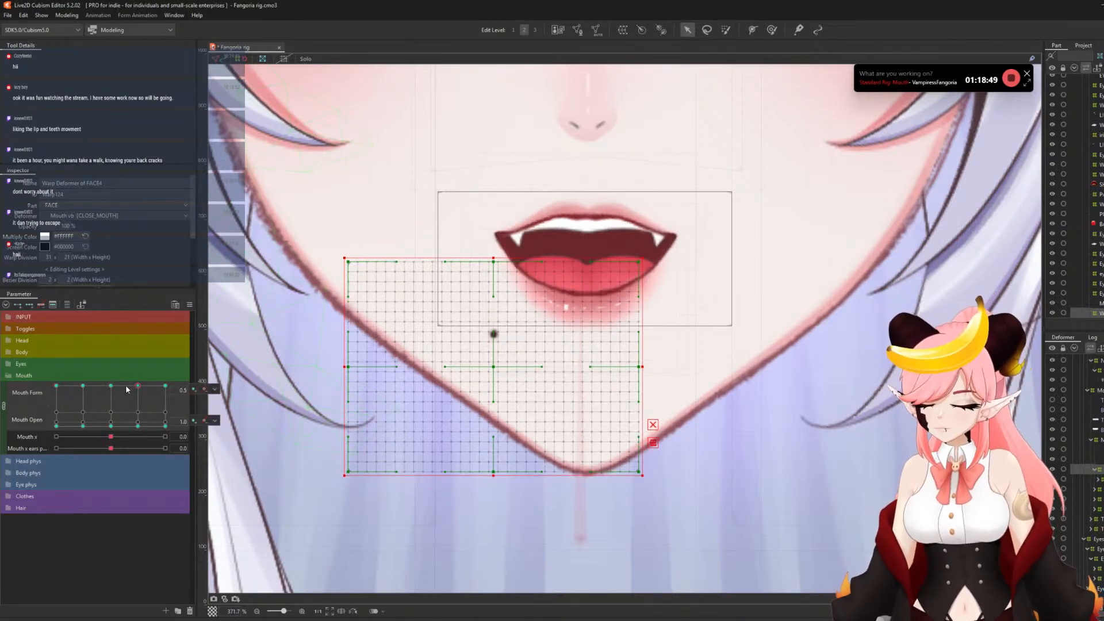
click(126, 389)
mouse_move(127, 390)
mouse_down()
mouse_move(58, 383)
mouse_move(121, 375)
mouse_move(34, 374)
mouse_move(106, 374)
mouse_move(111, 385)
mouse_up()
click(214, 390)
drag(491, 375, 491, 371)
- Shift the mole's deformer slightly down at Mouth Form 1.0 and Mouth Open 1.0
drag(111, 385, 243, 380)
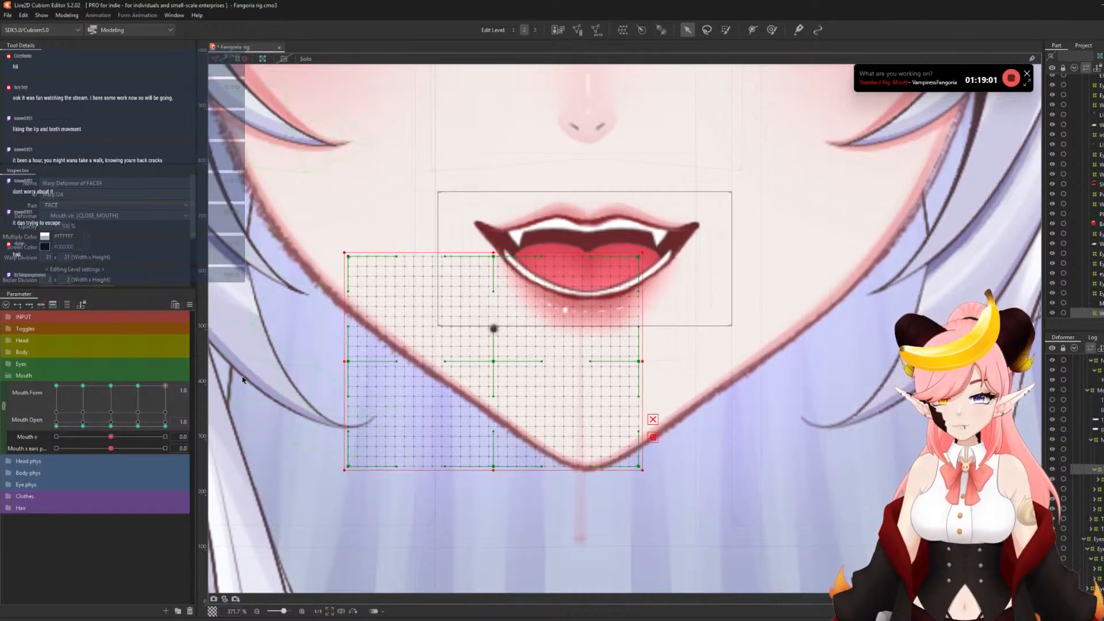
drag(427, 369, 428, 373)
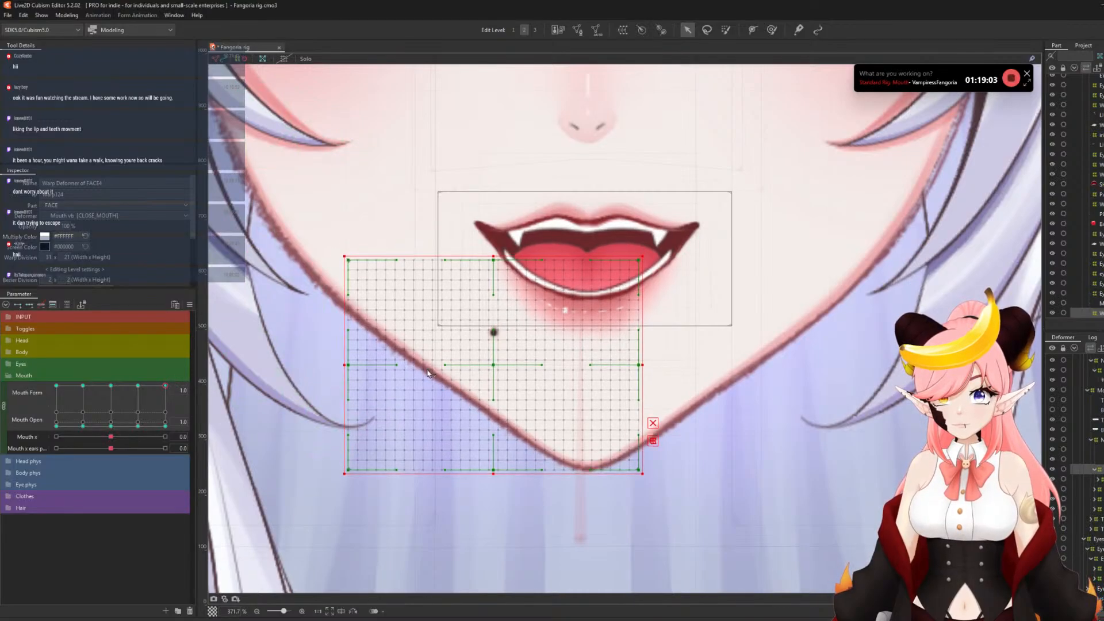
mouse_move(165, 385)
mouse_down()
mouse_move(32, 390)
mouse_move(168, 378)
mouse_move(190, 446)
mouse_move(144, 359)
mouse_move(30, 376)
mouse_move(34, 409)
mouse_move(149, 380)
mouse_up()
- Deselect the mole's deformer, reset Mouth Form and Mouth Open to 0.0, and save the model
scroll(409, 367, down, 4)
scroll(544, 338, down, 6)
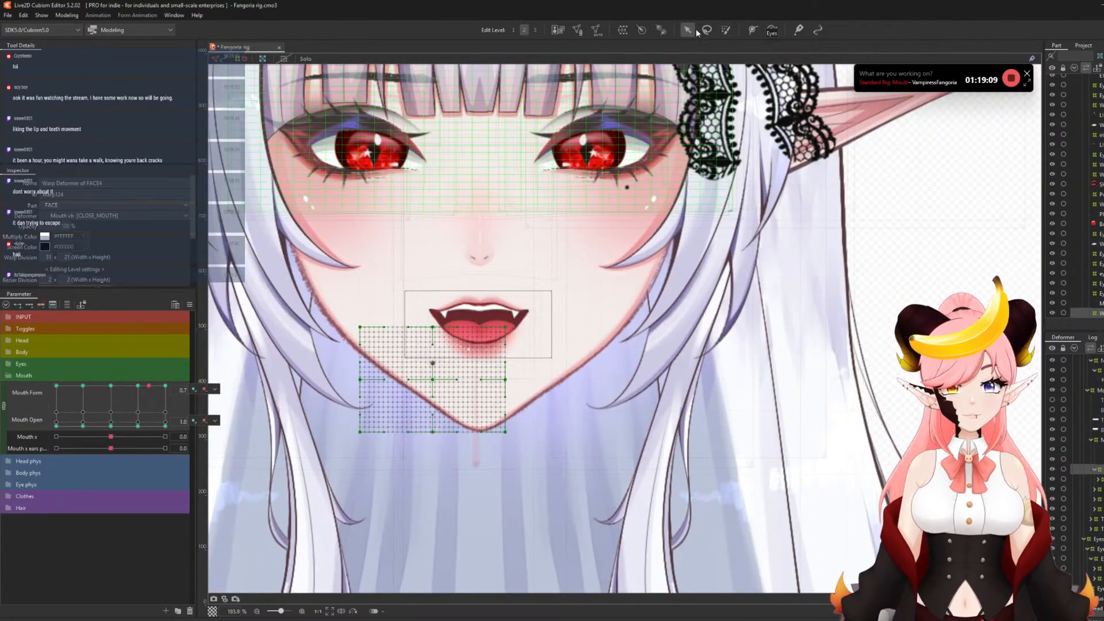
click(1034, 386)
scroll(486, 283, up, 4)
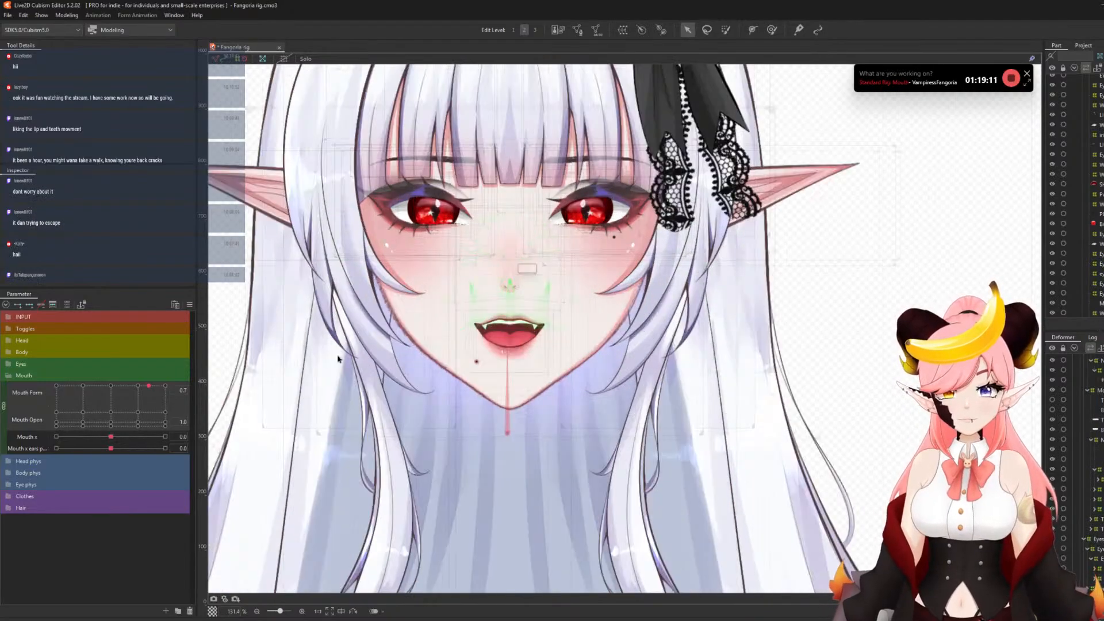
click(113, 427)
scroll(673, 422, down, 2)
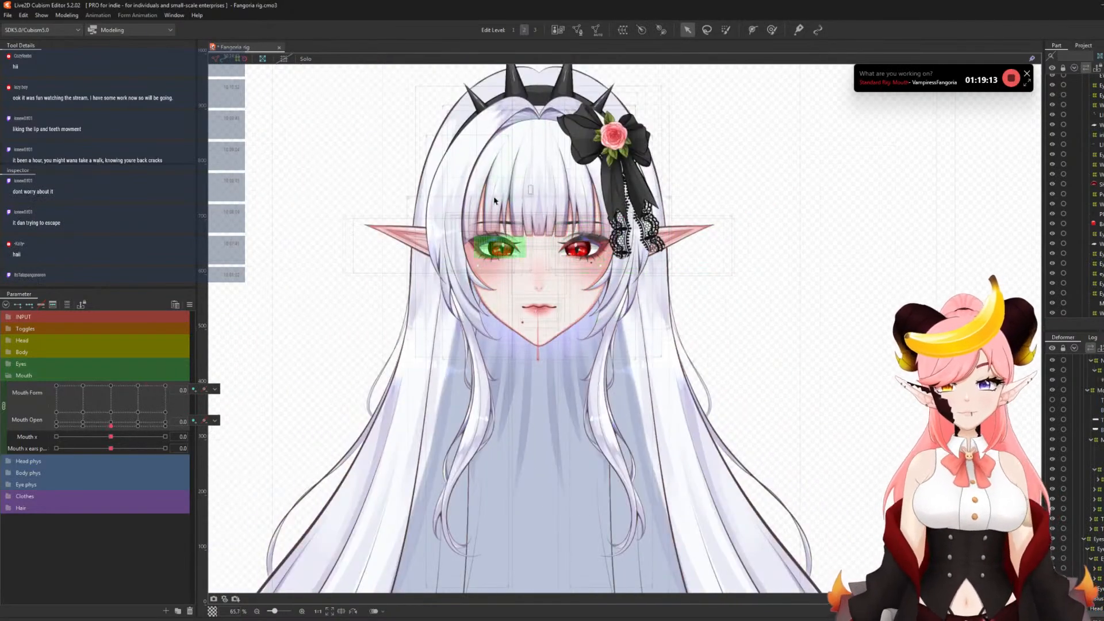
click(8, 15)
click(26, 94)
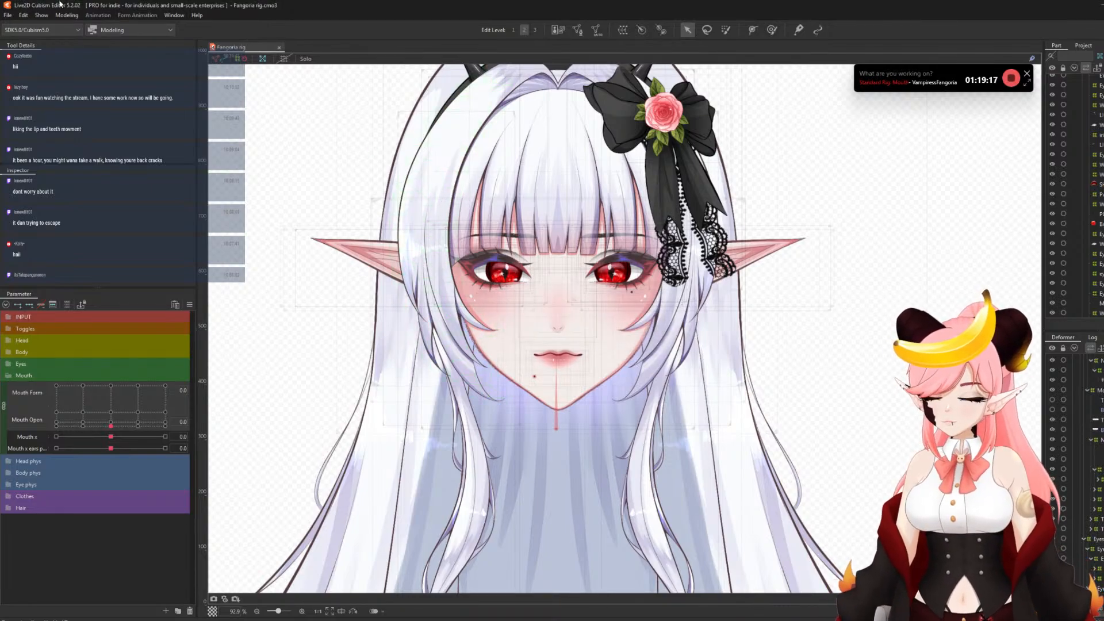
- Open the physics settings and enable the external application connection so VTube Studio drives the preview
click(78, 15)
click(112, 210)
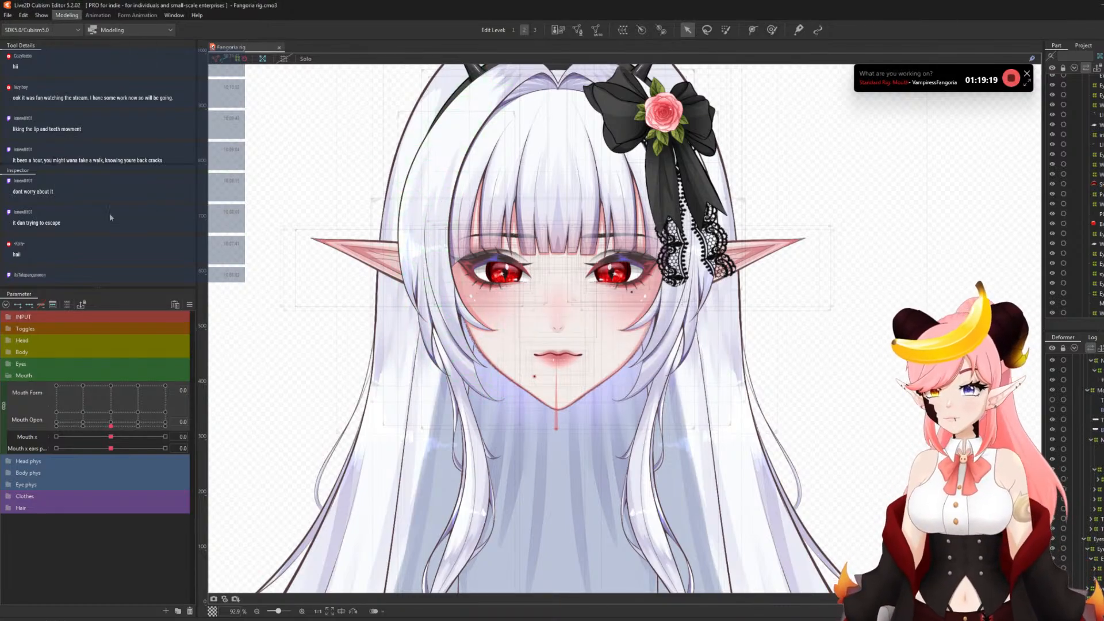
scroll(848, 248, up, 10)
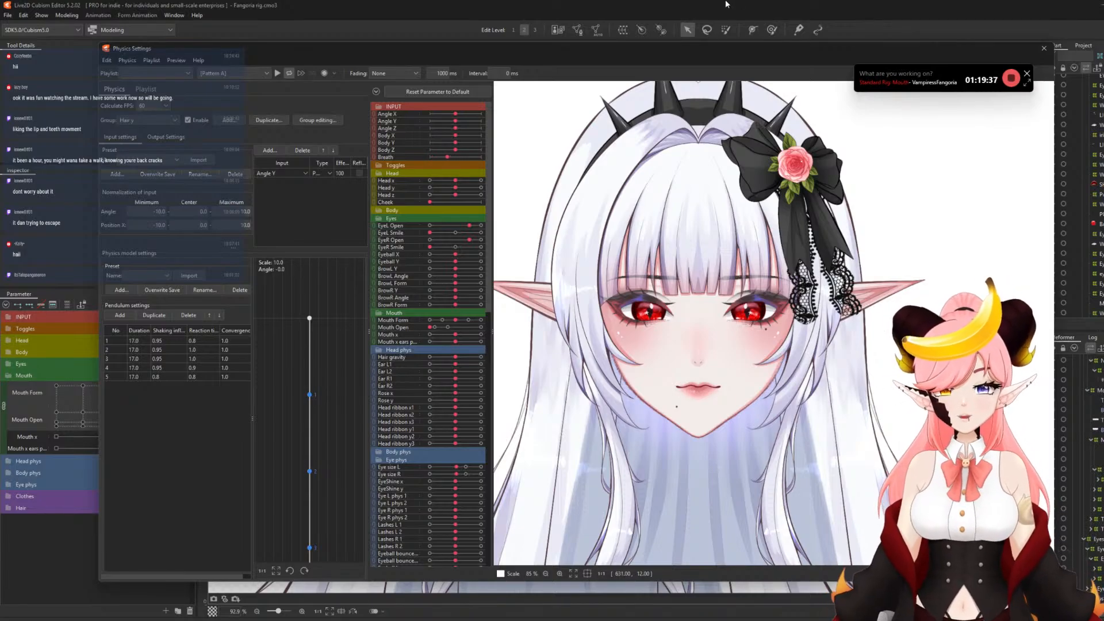
drag(957, 78, 931, 620)
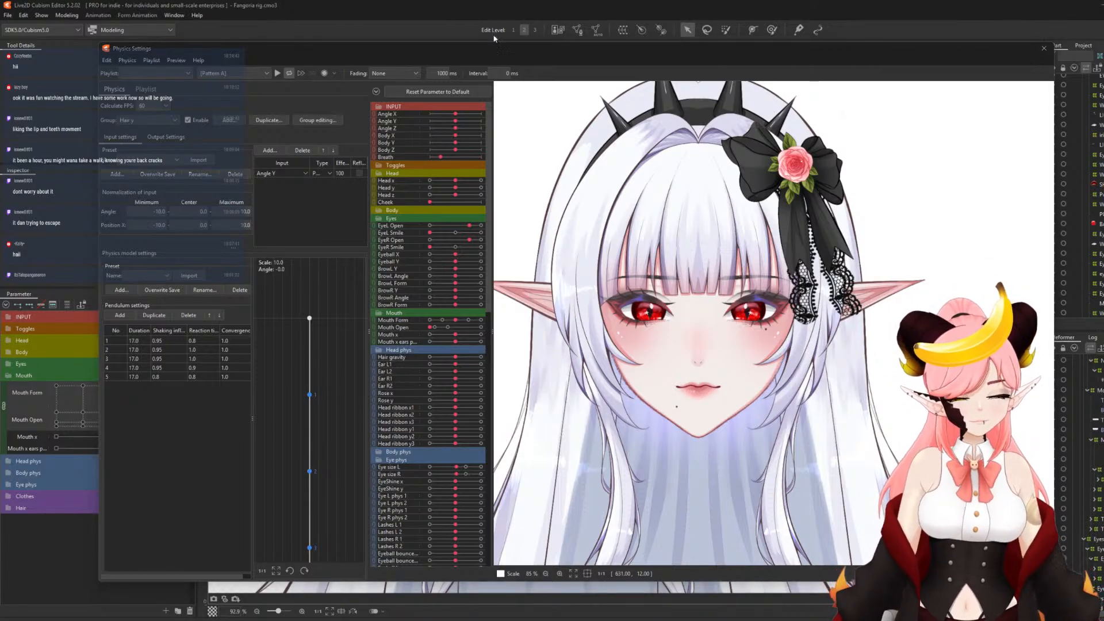
click(175, 60)
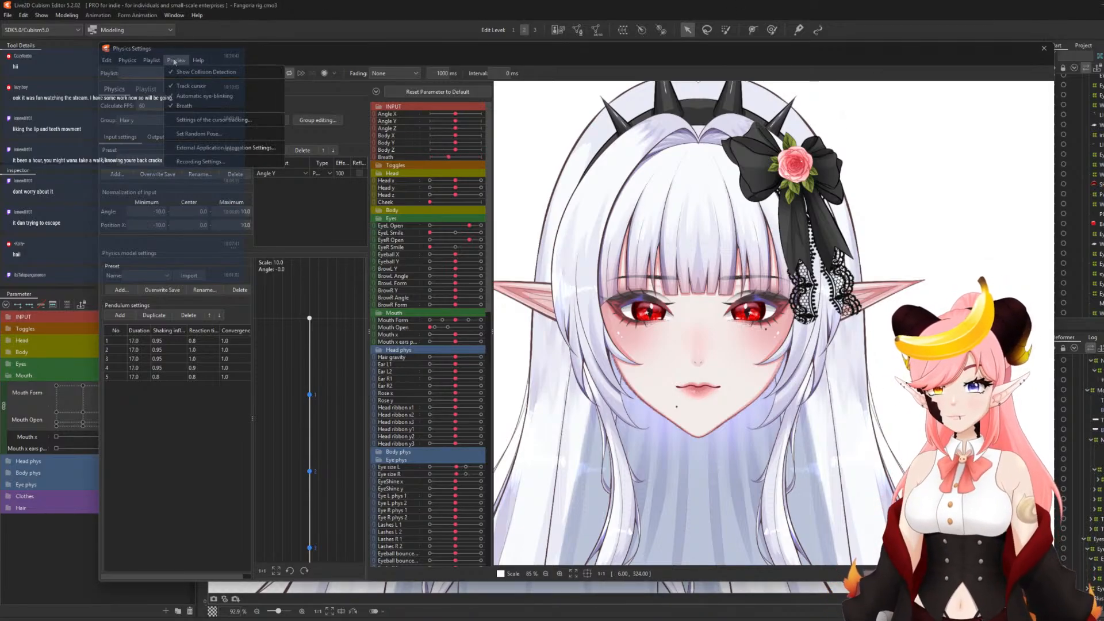
click(211, 148)
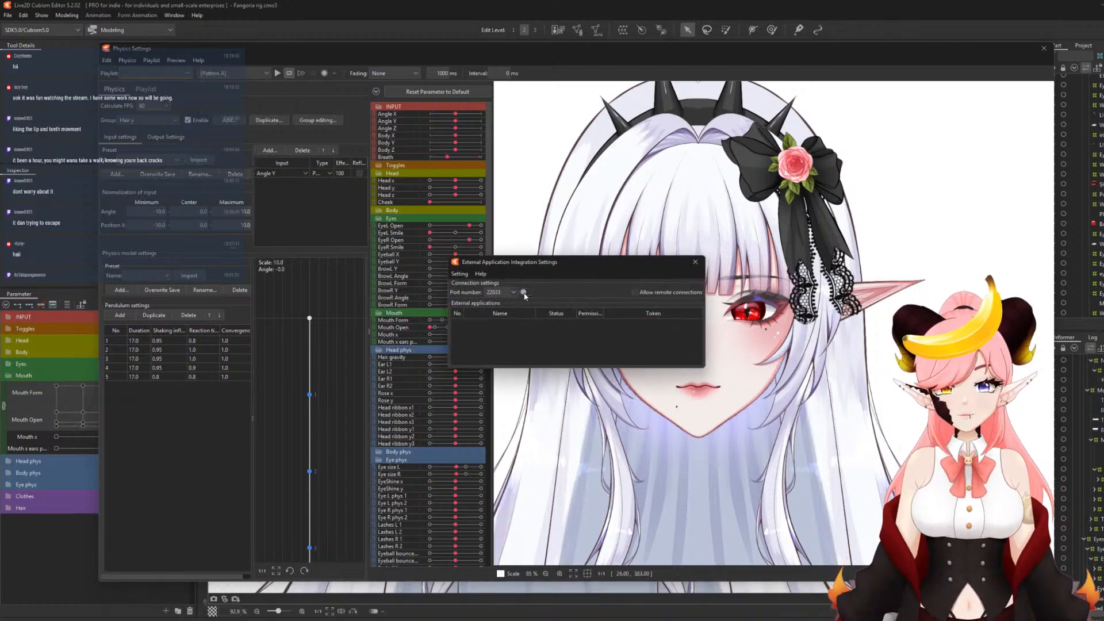
click(525, 294)
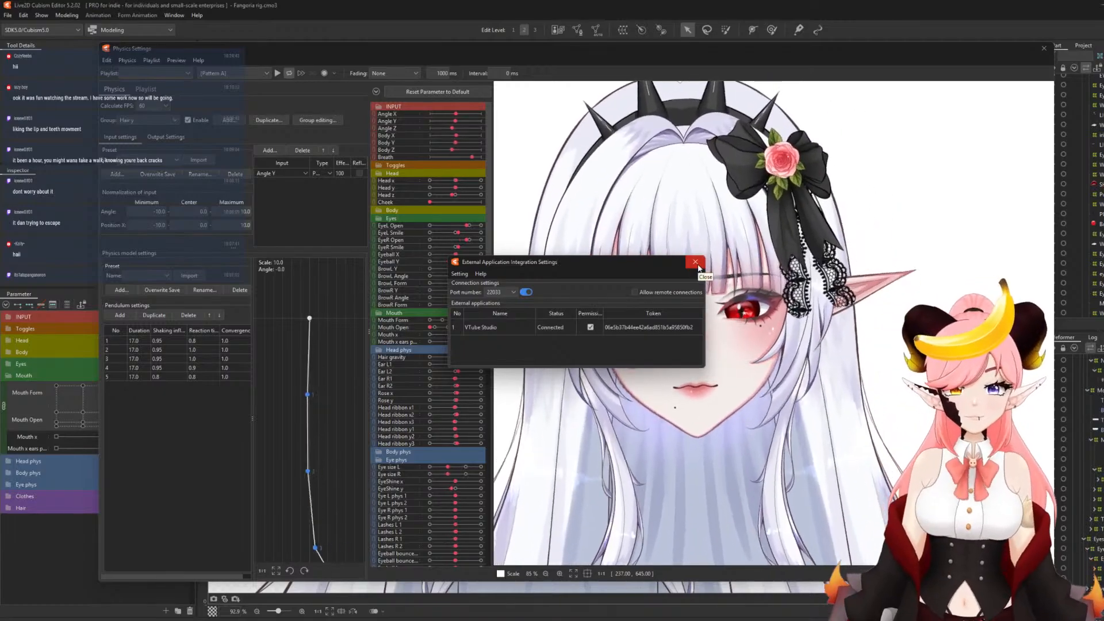
click(696, 263)
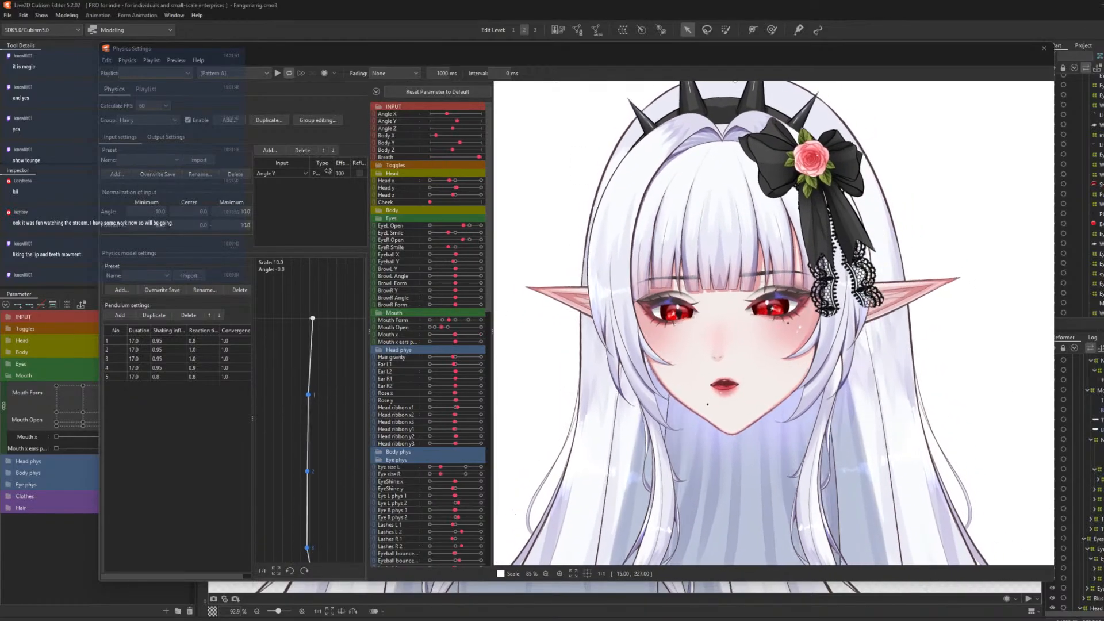
- Add a physics group named "Mouth x ears" with the Hair (Long) physics model preset
click(222, 120)
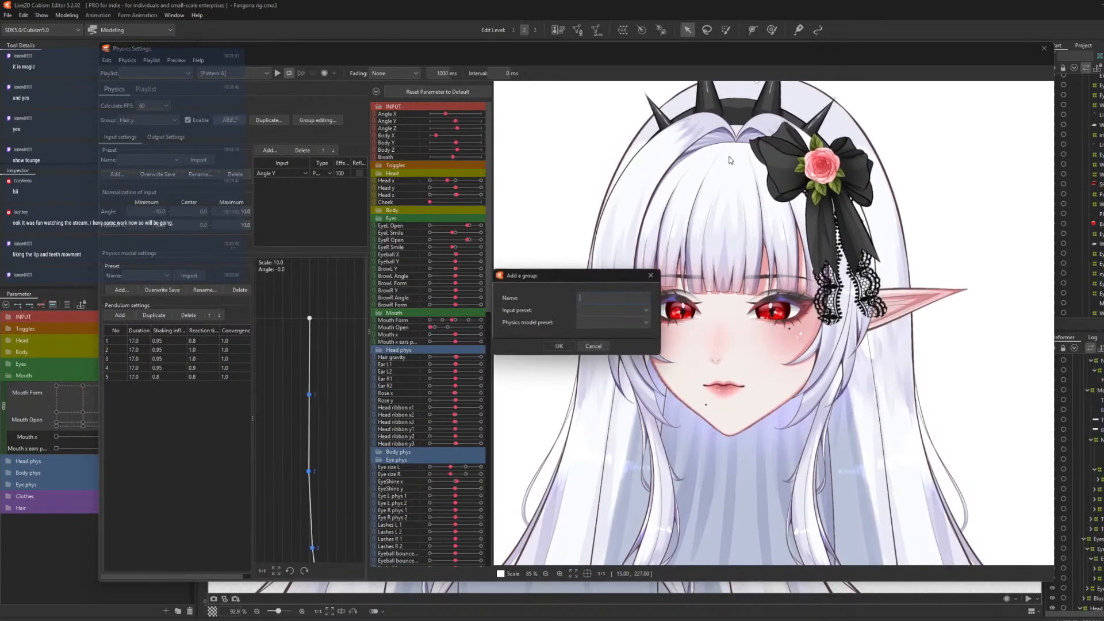
text(Mouth x ears)
click(595, 310)
click(606, 325)
scroll(642, 396, up, 5)
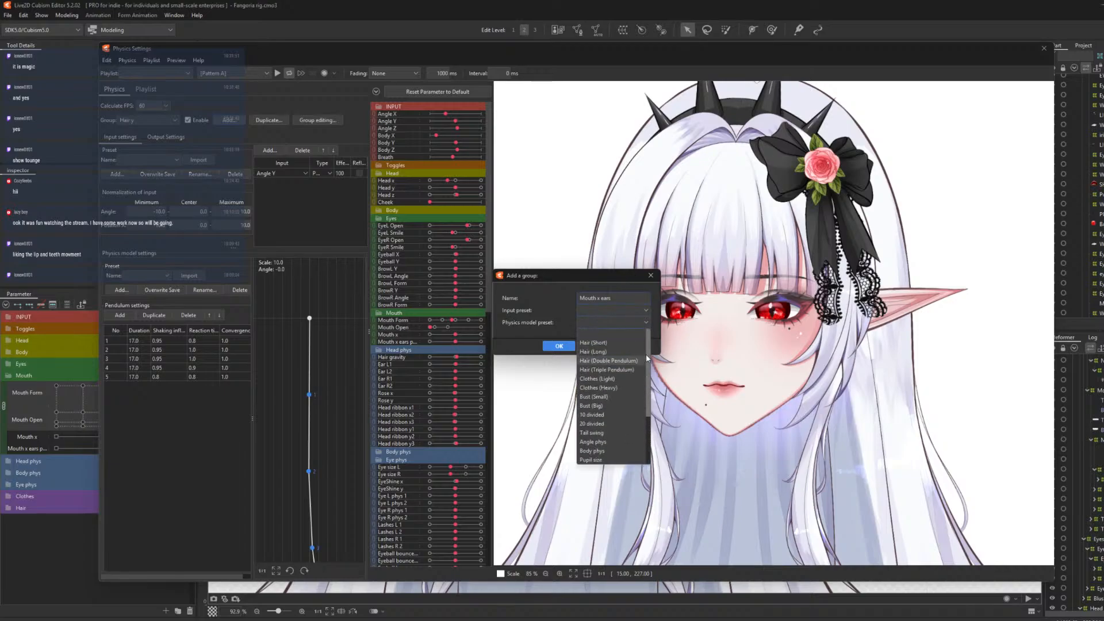
click(581, 343)
click(561, 345)
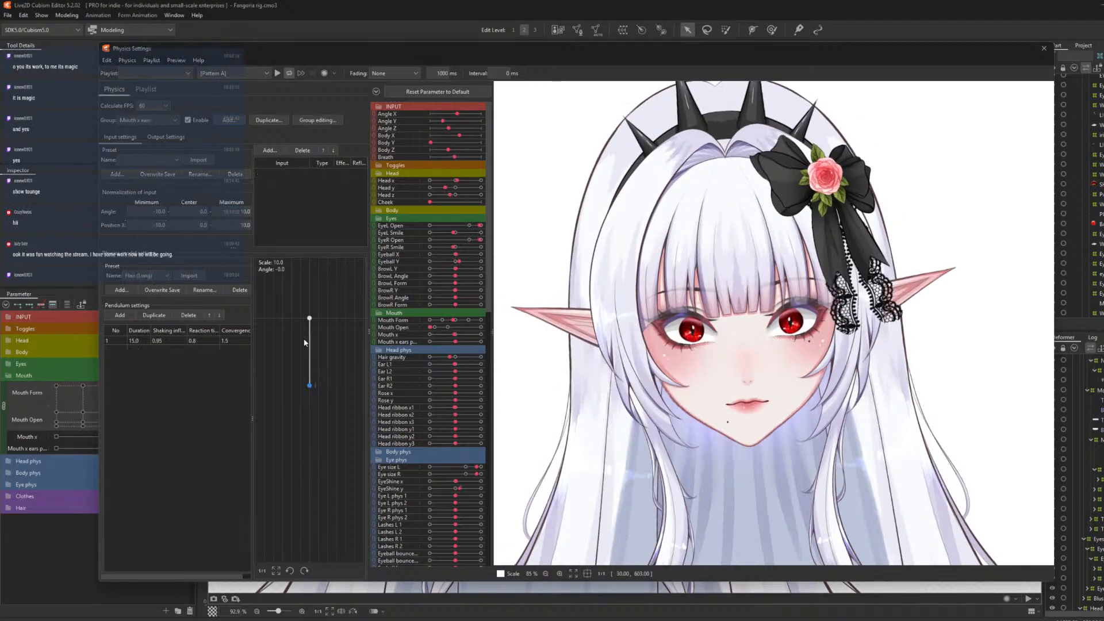
- Add the Mouth x parameter as the input of the Mouth x ears physics group
click(265, 150)
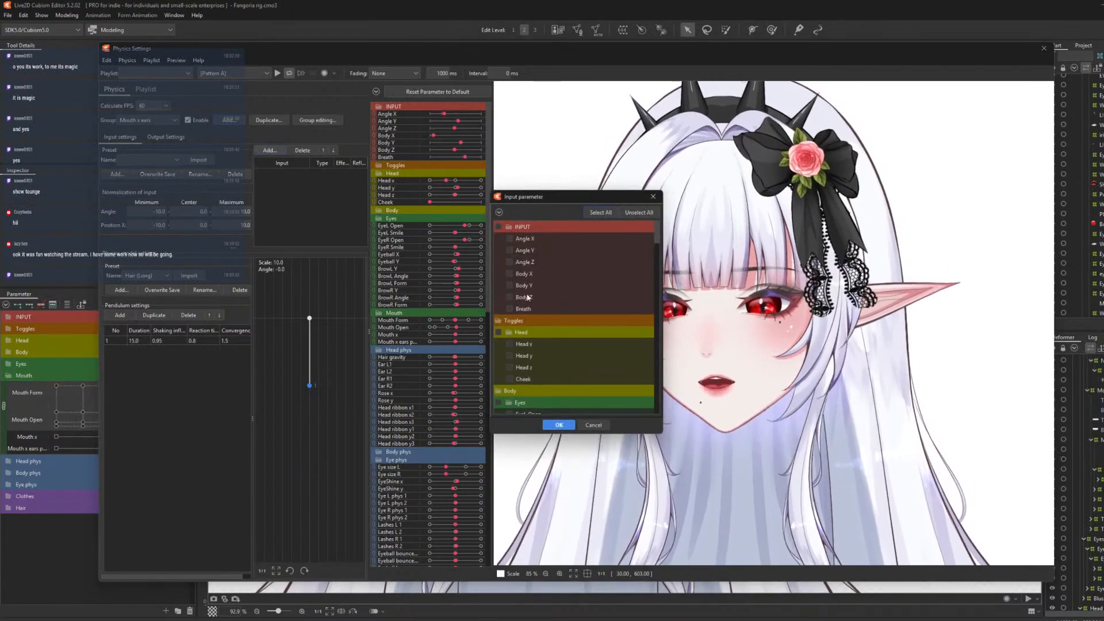
scroll(646, 320, down, 10)
scroll(645, 333, up, 8)
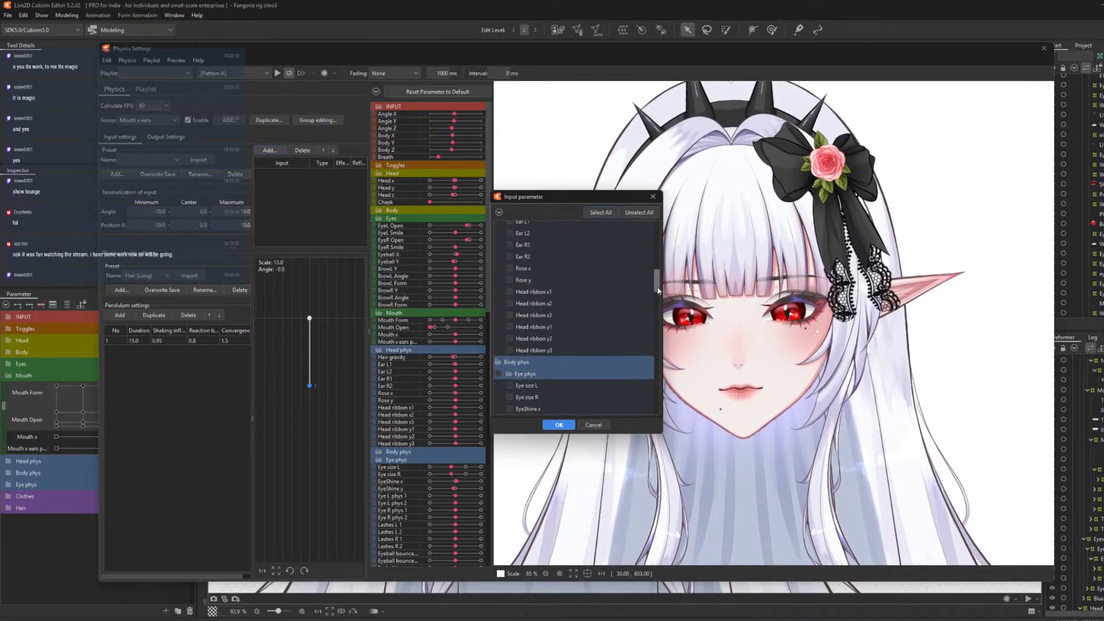
scroll(651, 315, up, 6)
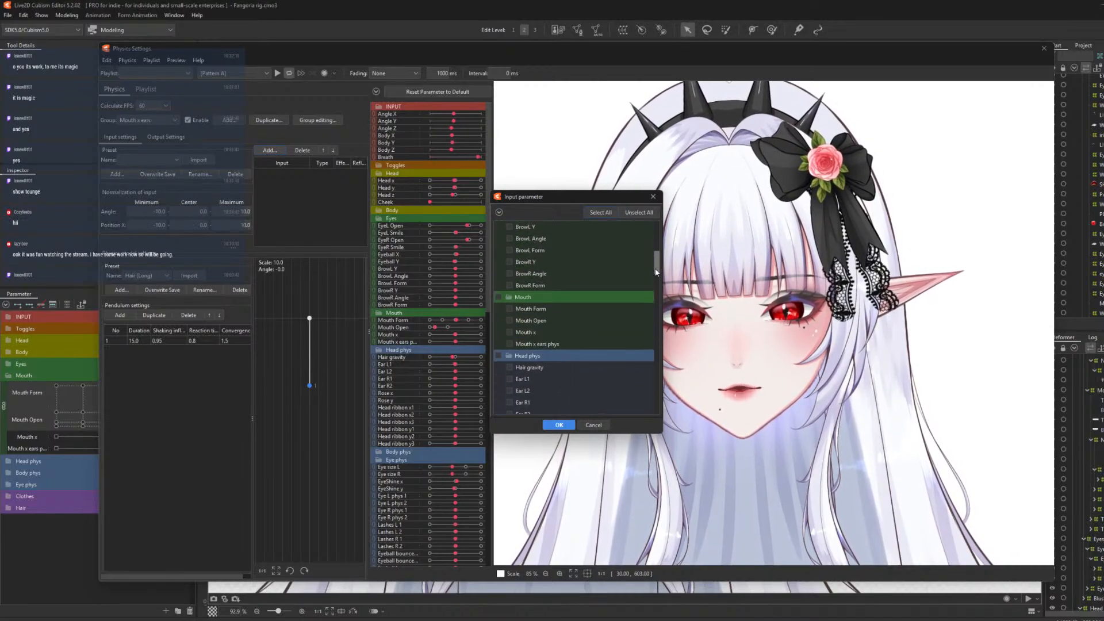
click(524, 348)
click(559, 426)
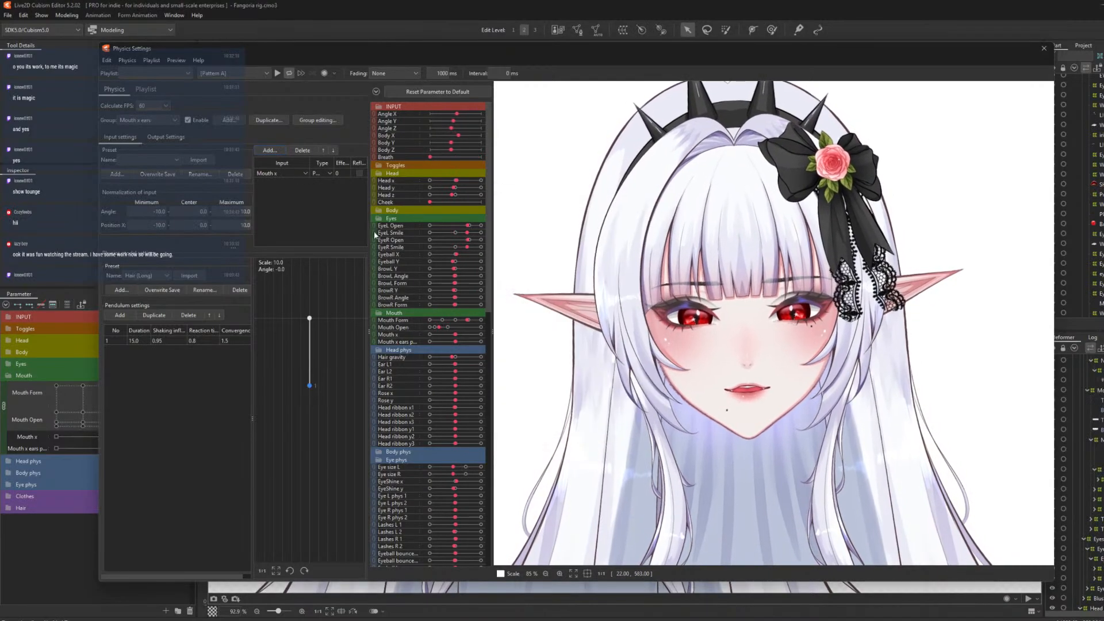
- Set the Mouth x input's type to Position X and its effectiveness to 100
click(324, 172)
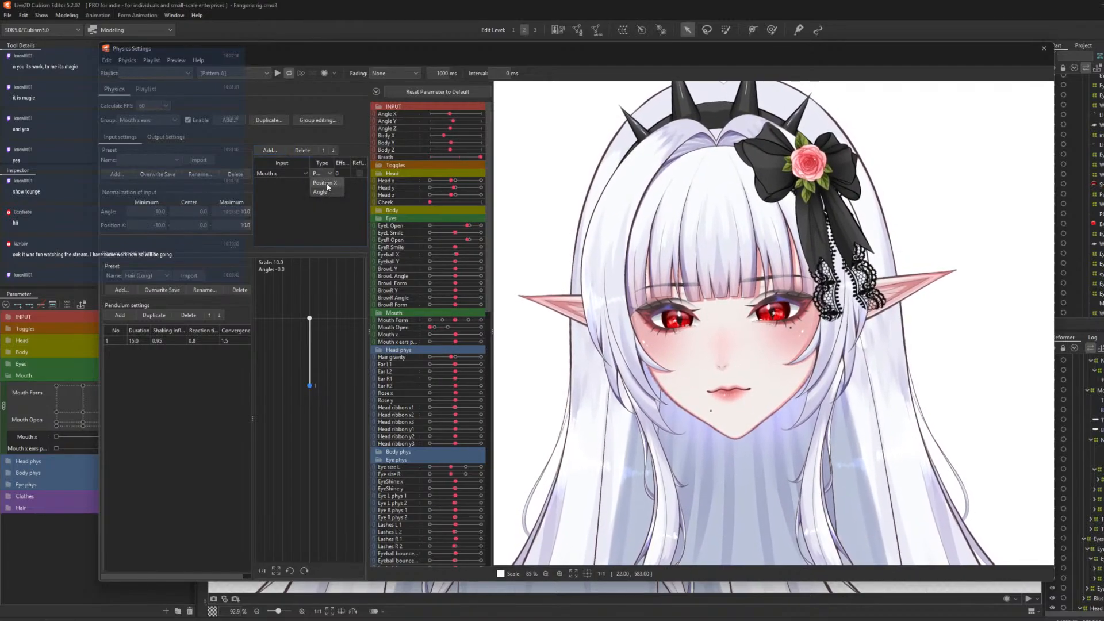
click(325, 184)
double_click(344, 173)
text(100)
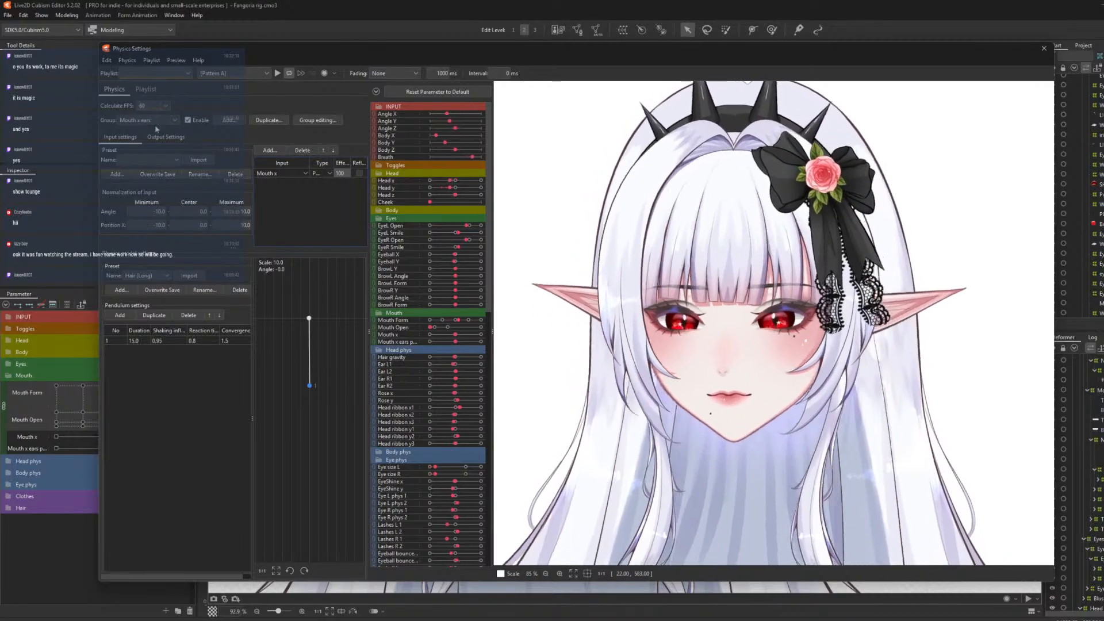
- Add the Mouth x ears phys parameter as the output of the Mouth x ears physics group
click(166, 136)
click(114, 150)
drag(658, 237, 647, 271)
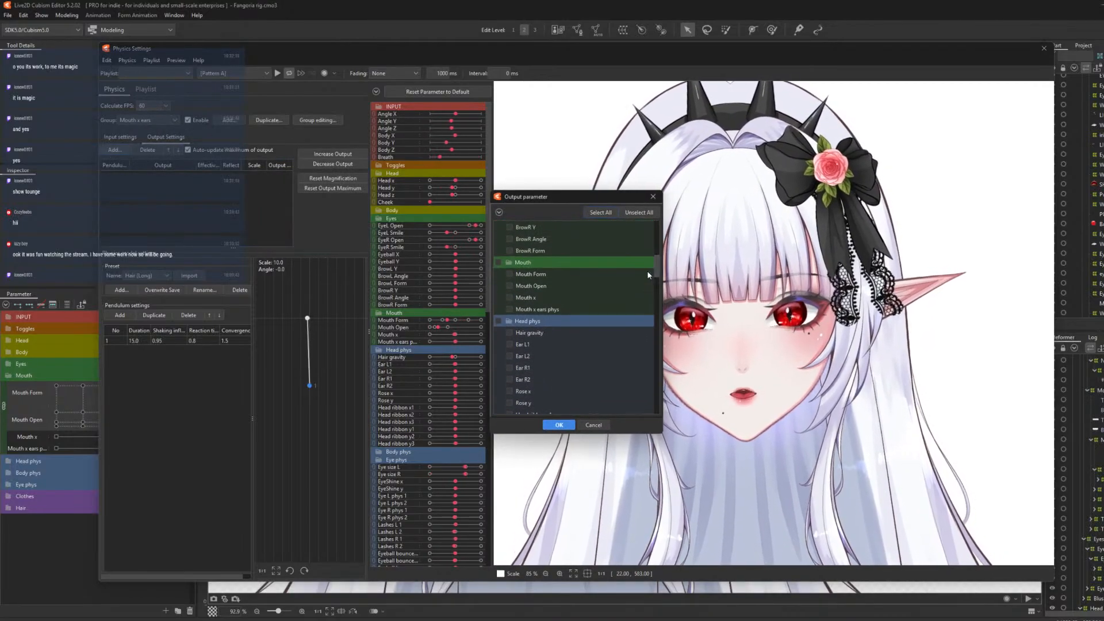
click(509, 309)
click(558, 424)
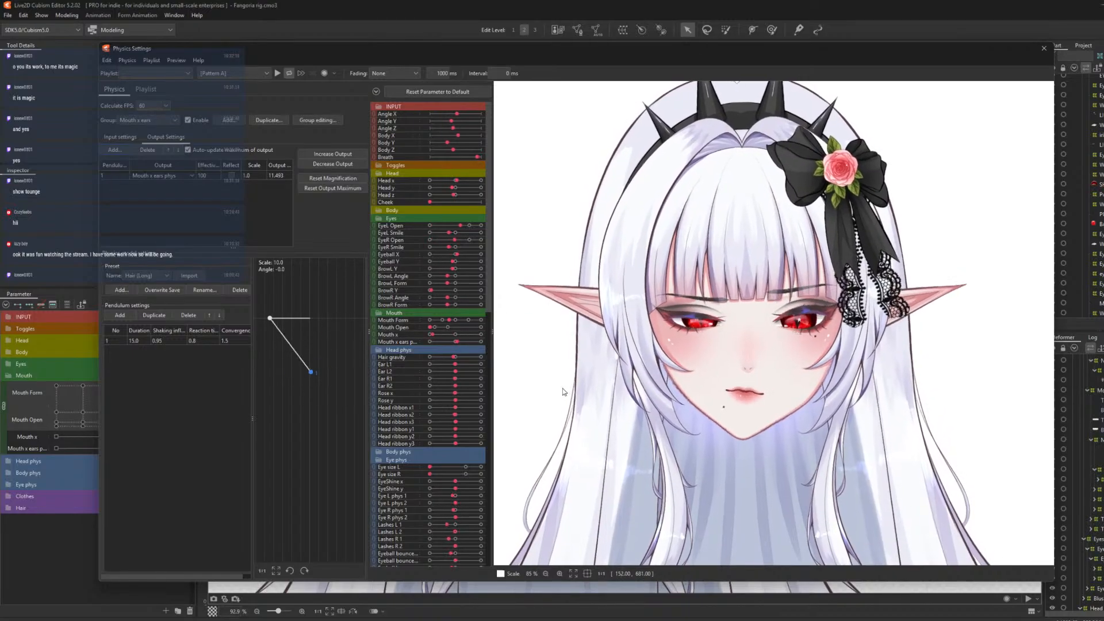
- Fit the output magnification to the parameter range, and set the Mouth x ears phys output's scale to 8 and effectiveness to 60
click(348, 154)
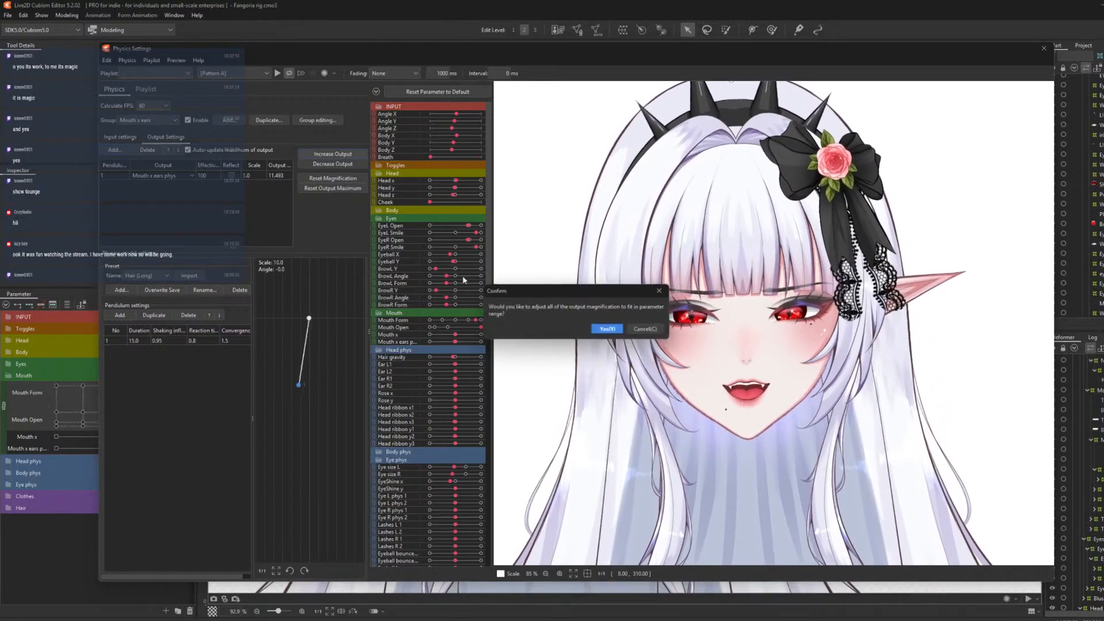
click(606, 322)
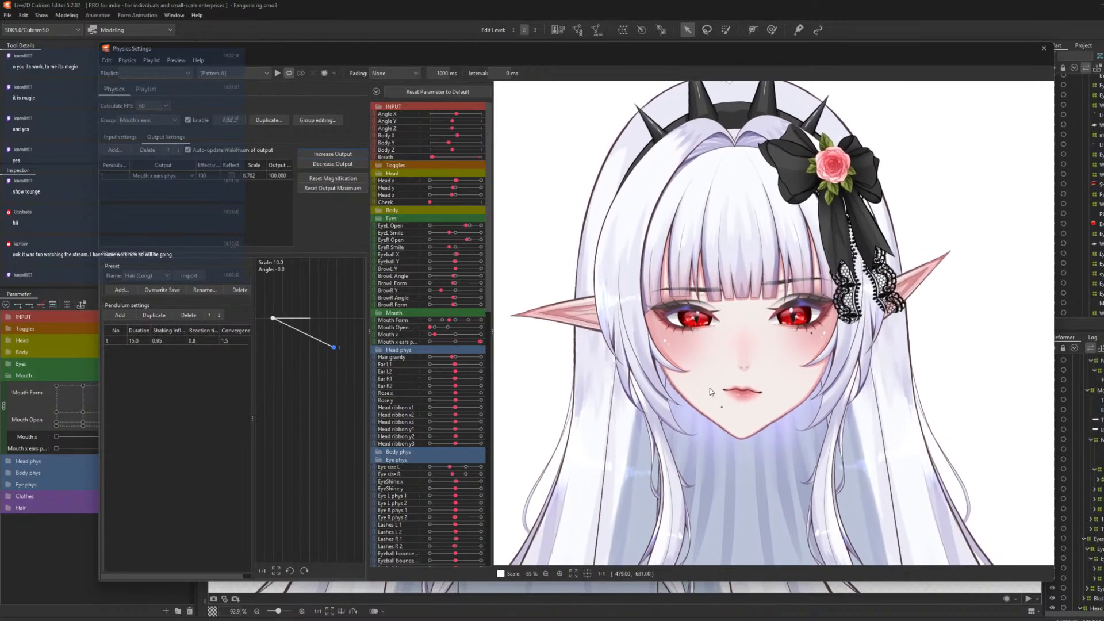
click(260, 176)
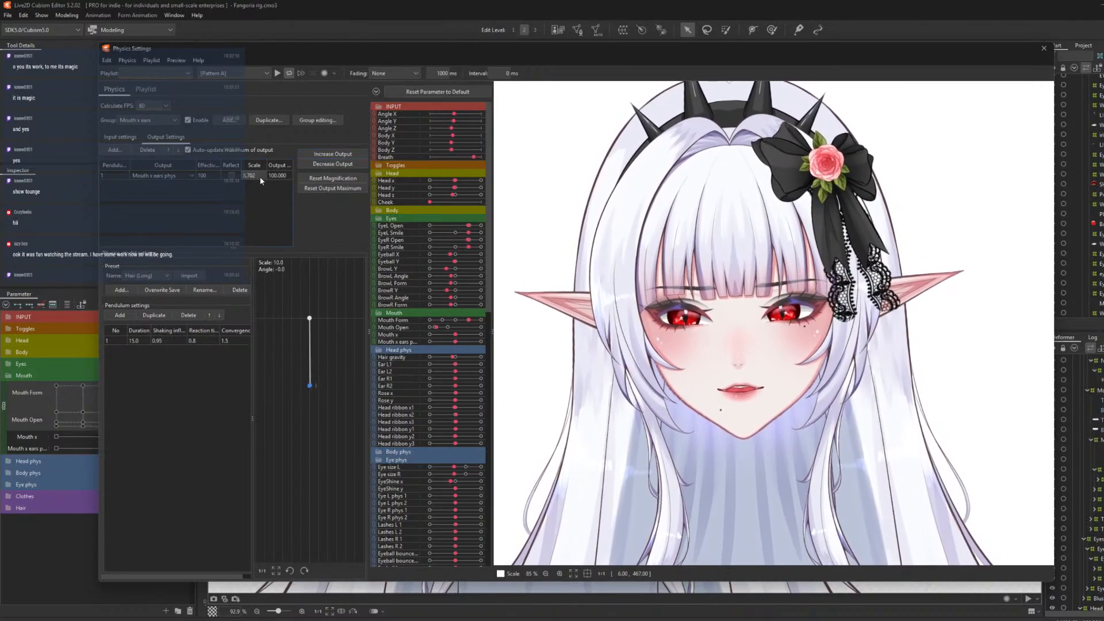
text(8)
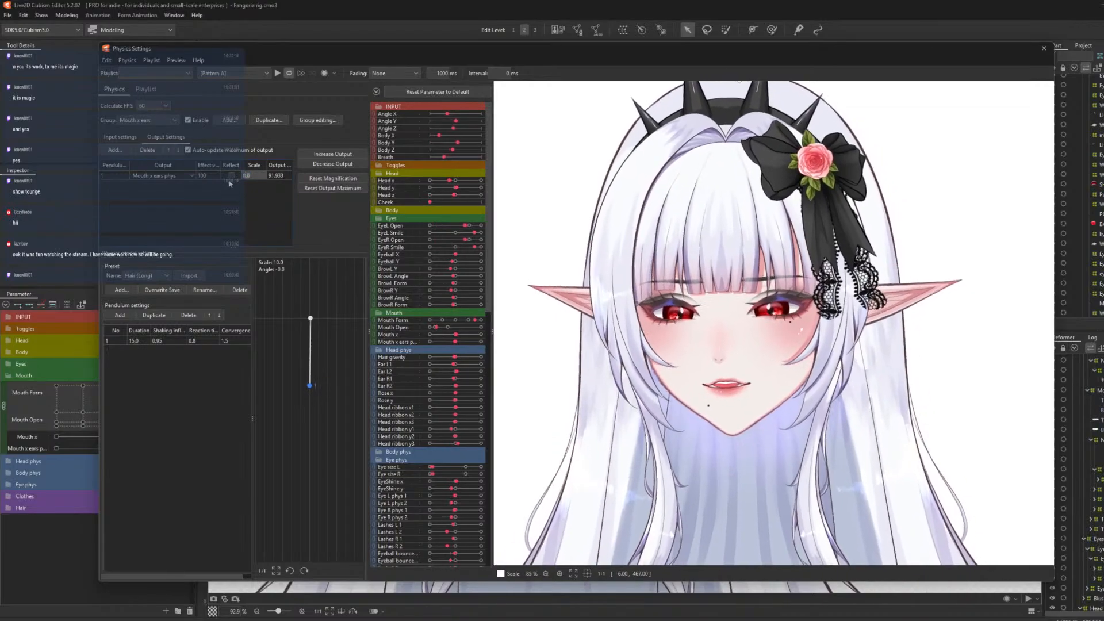
click(213, 176)
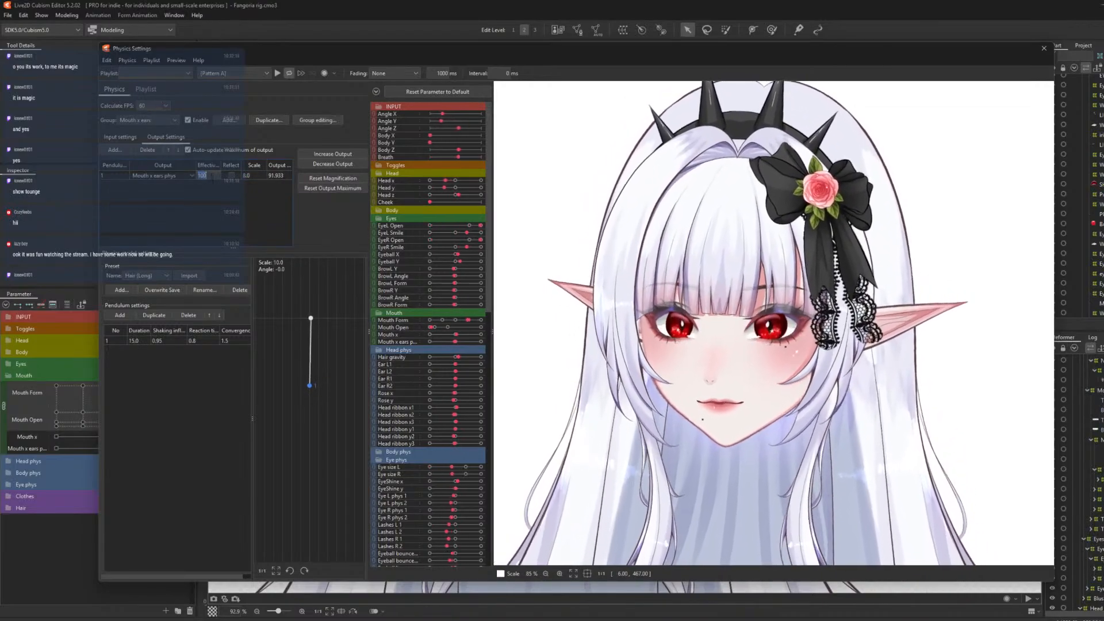
text(60)
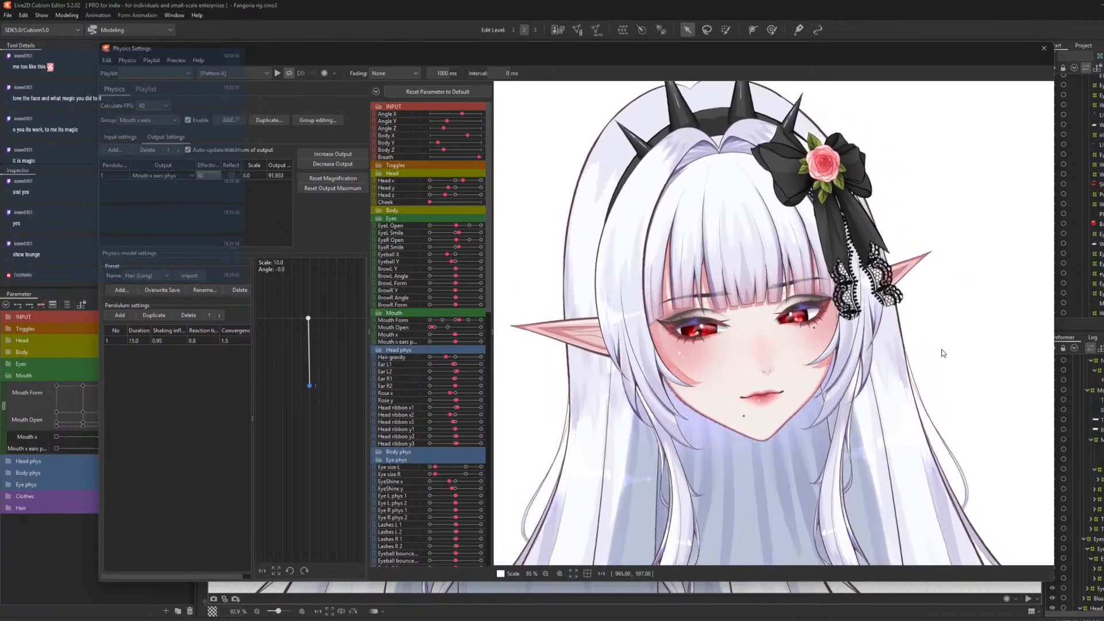
- Examine the whole model's movement in the physics preview, and the face and ears up close
scroll(796, 187, down, 8)
scroll(797, 191, up, 1)
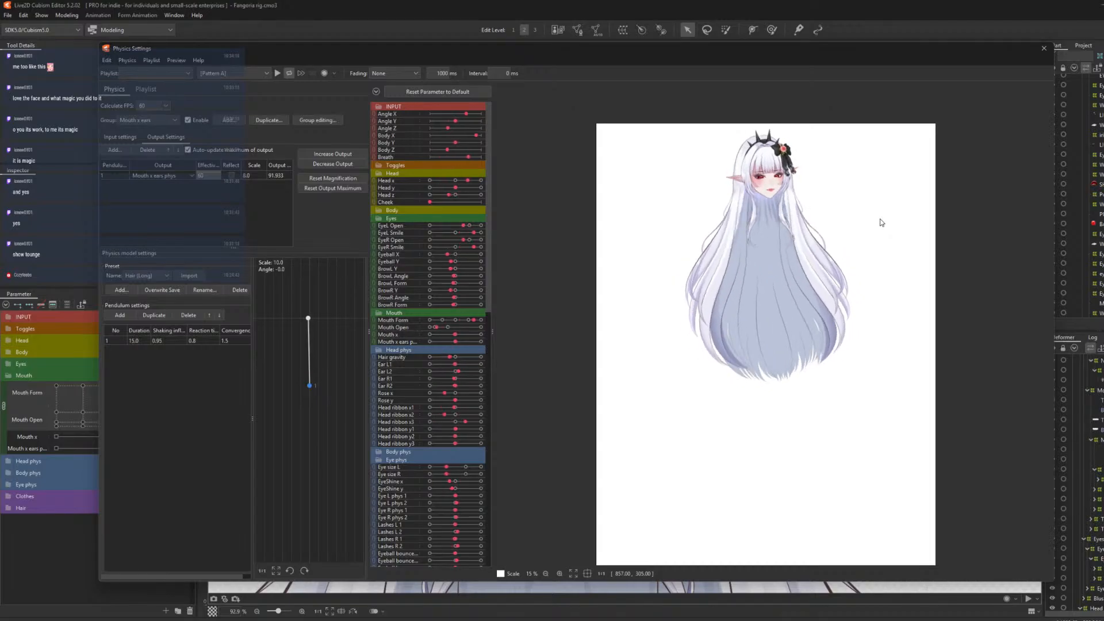
scroll(831, 156, up, 2)
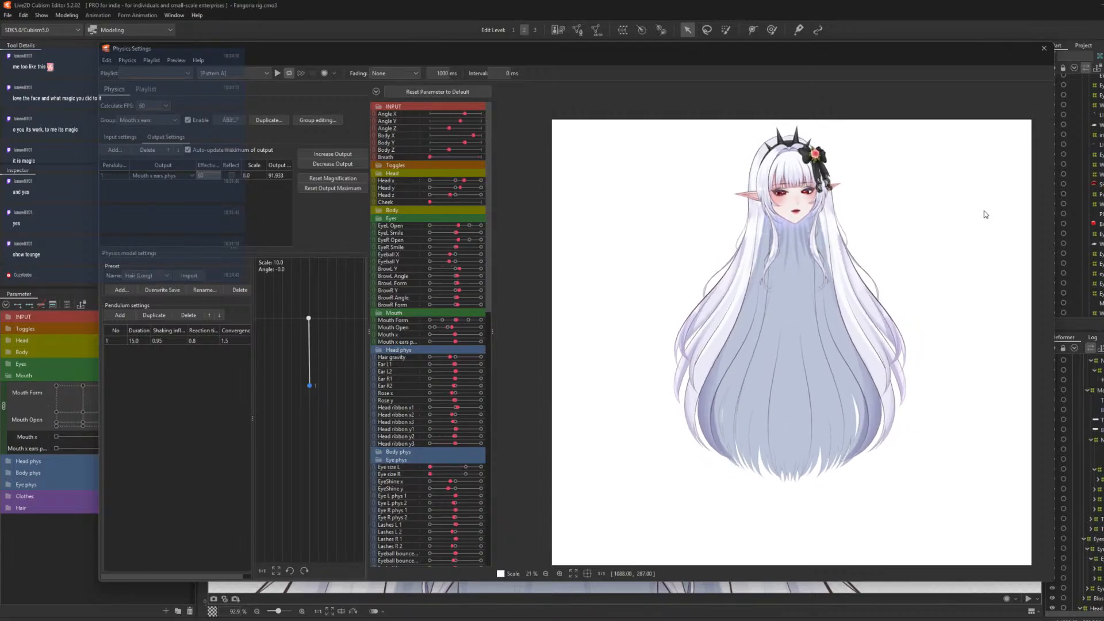
scroll(805, 138, up, 2)
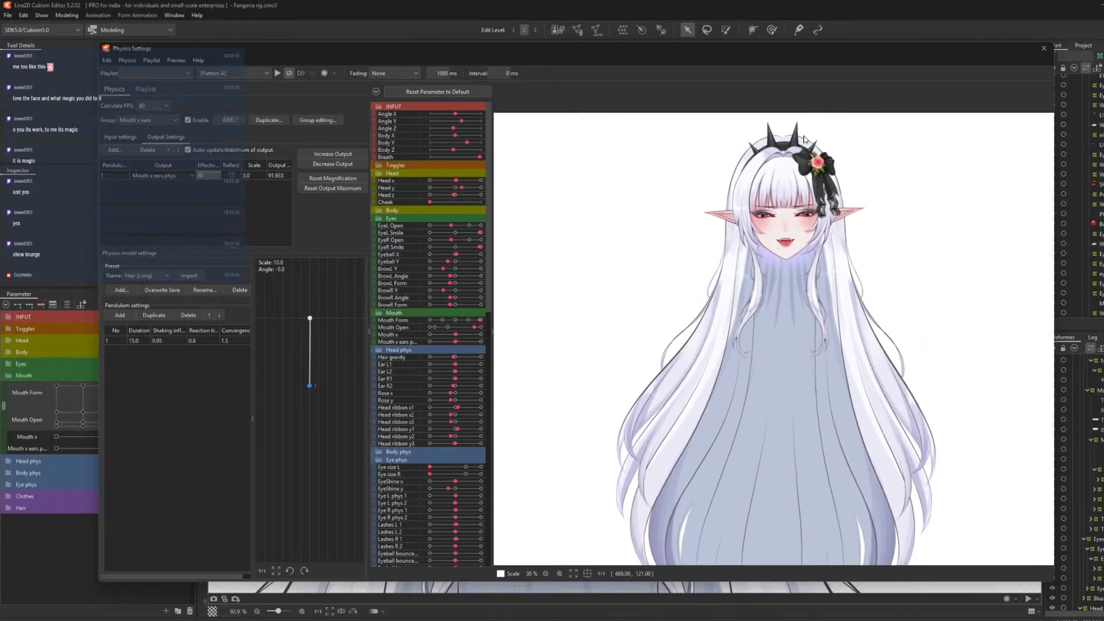
scroll(805, 138, up, 5)
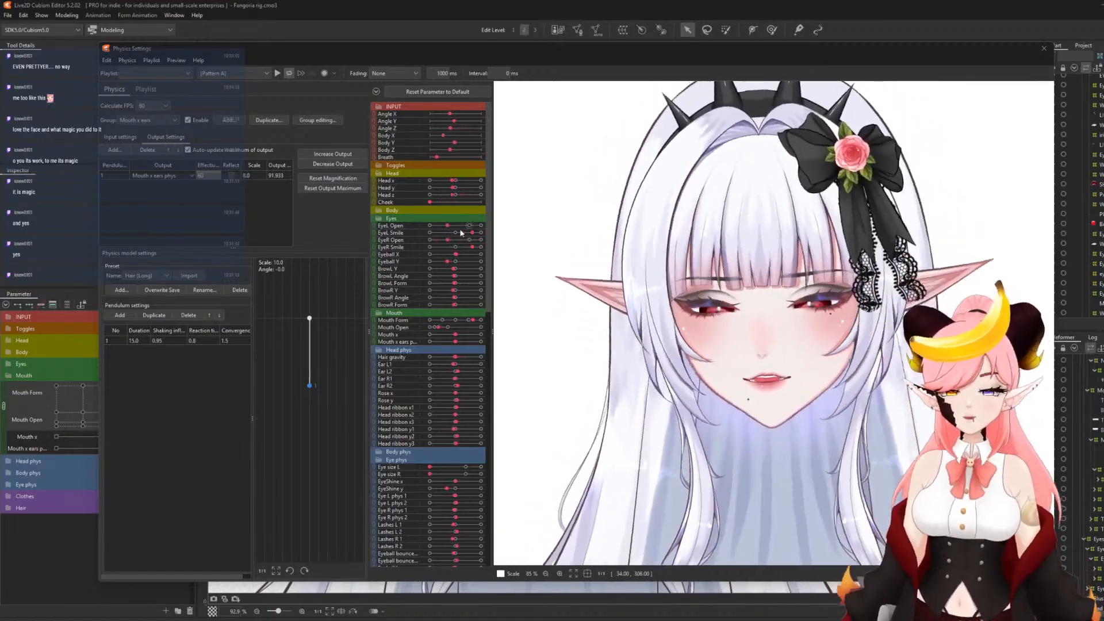
- Turn off the external application connection that drives the physics preview from VTube Studio
click(176, 60)
click(218, 147)
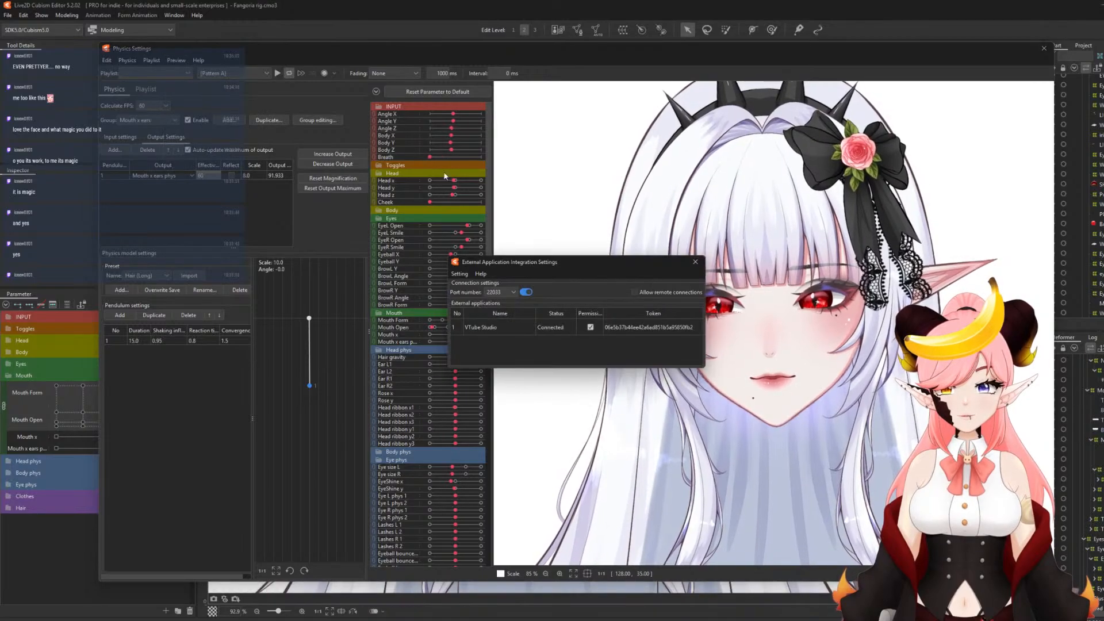
click(695, 262)
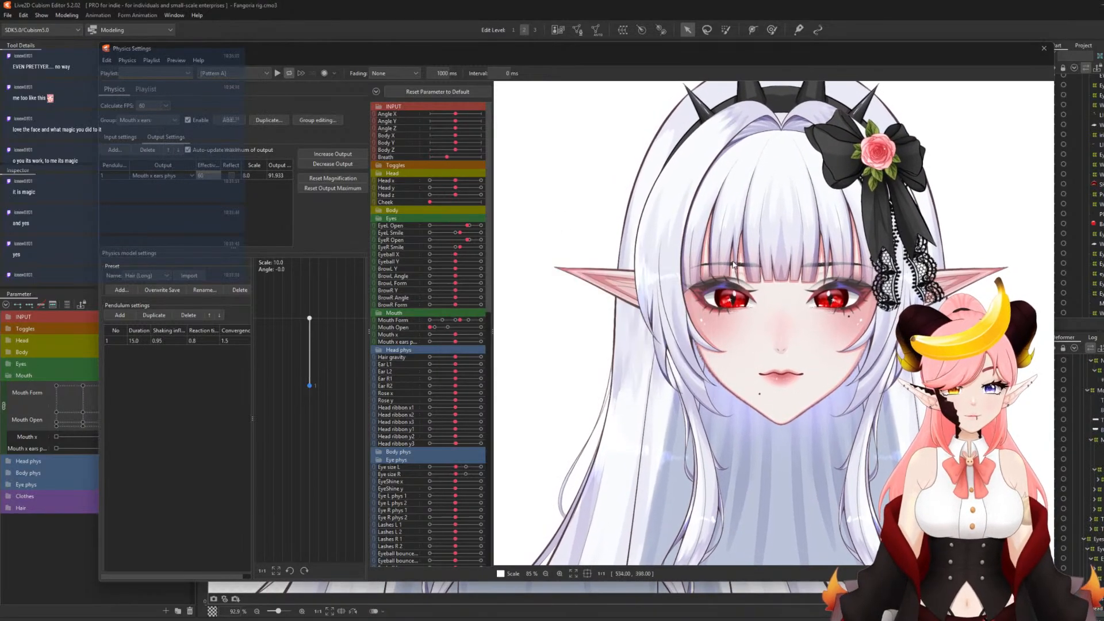
scroll(733, 264, down, 3)
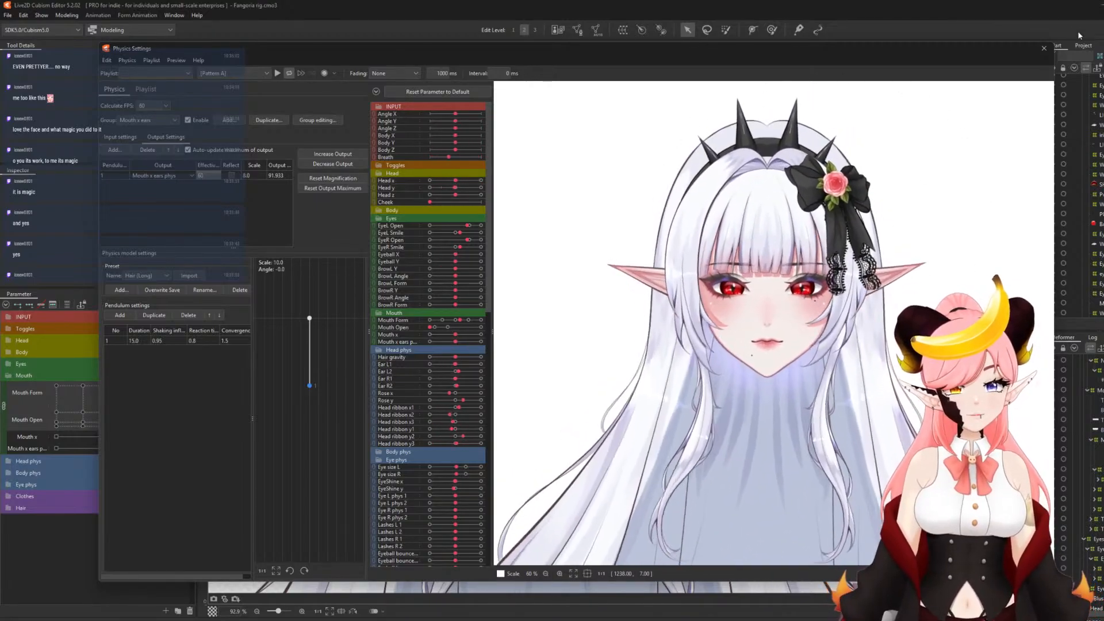
- Close the physics settings and save the model
click(1043, 48)
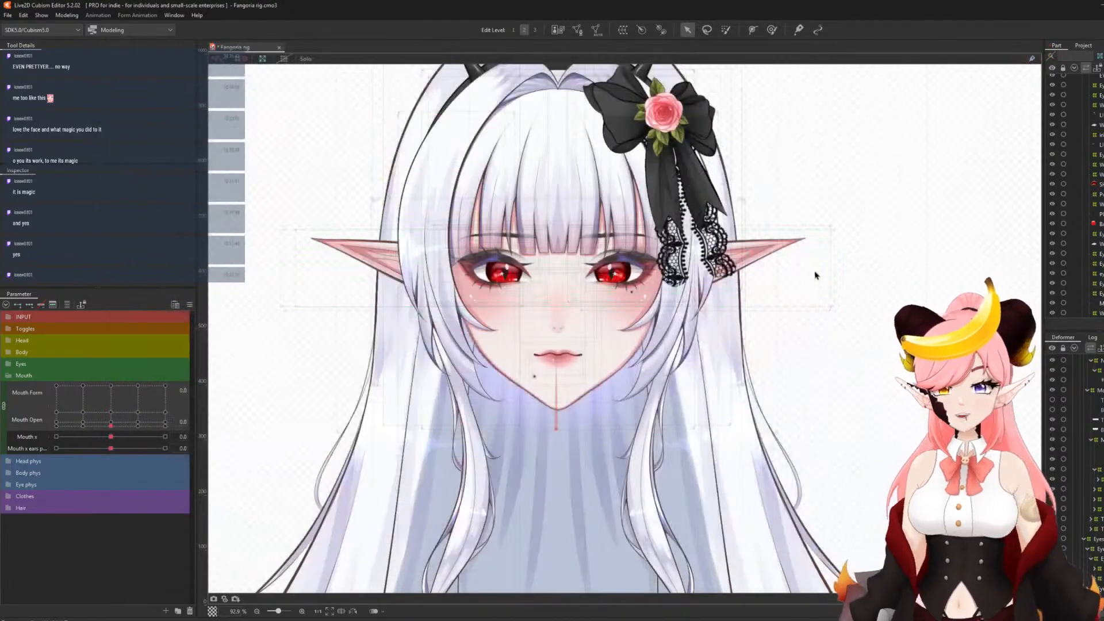
click(8, 15)
click(17, 96)
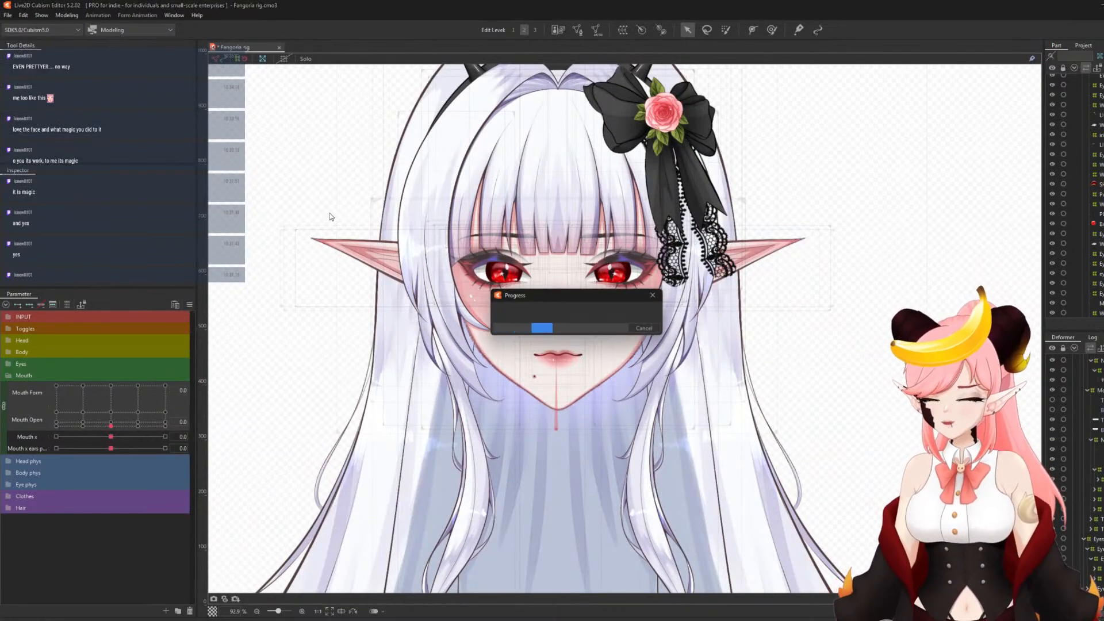